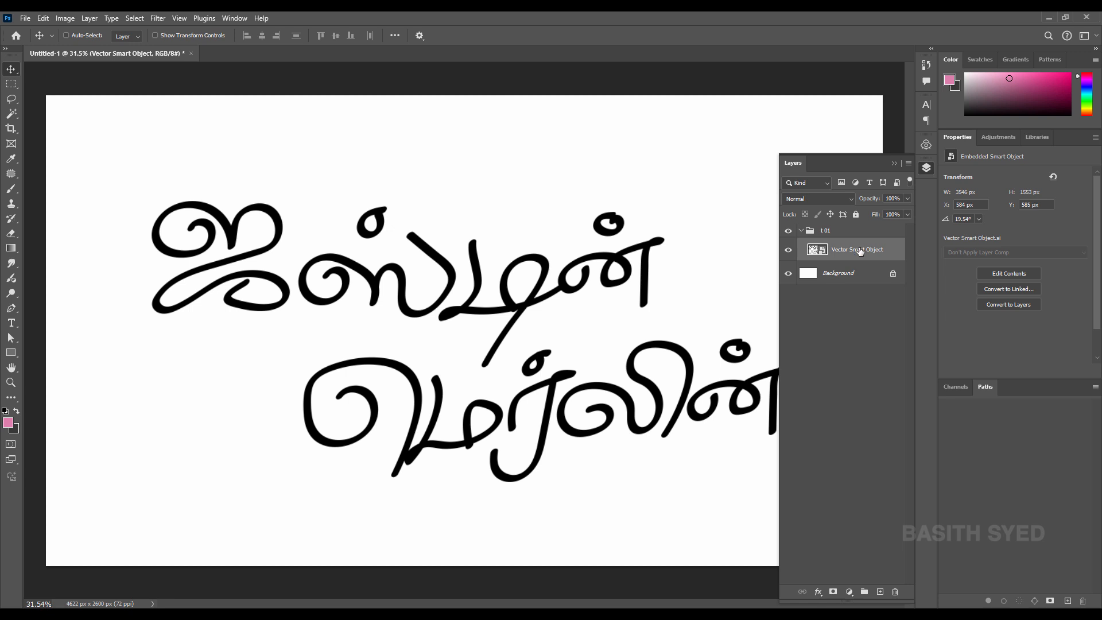
# Duplicate the Vector Smart Object lettering layer and hide the original
pyautogui.hotkey('ctrl', 'j')
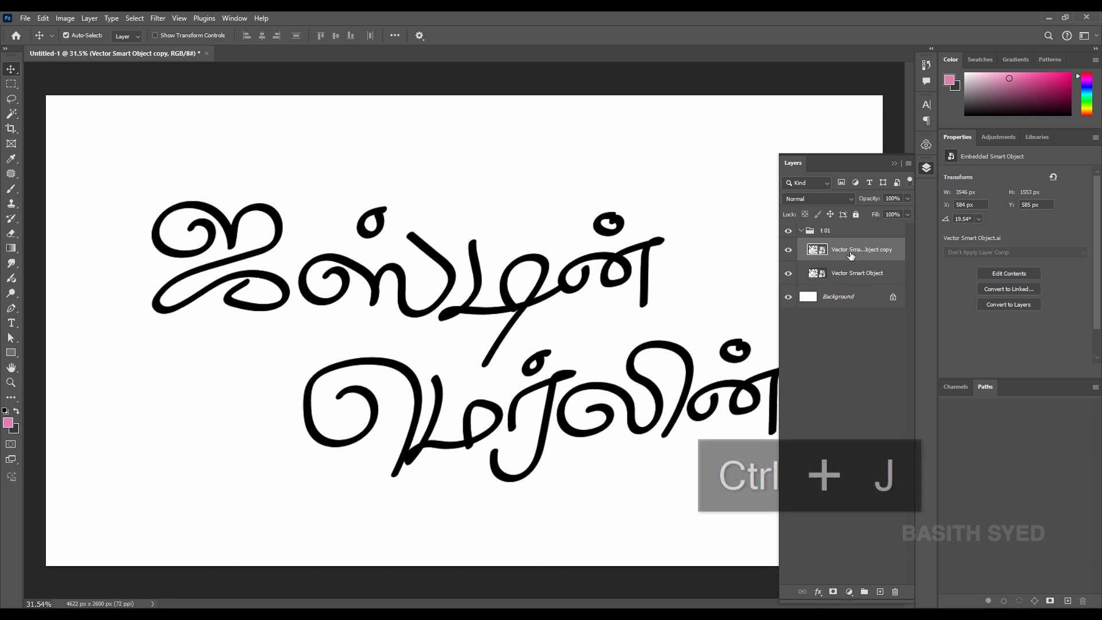
pyautogui.click(788, 274)
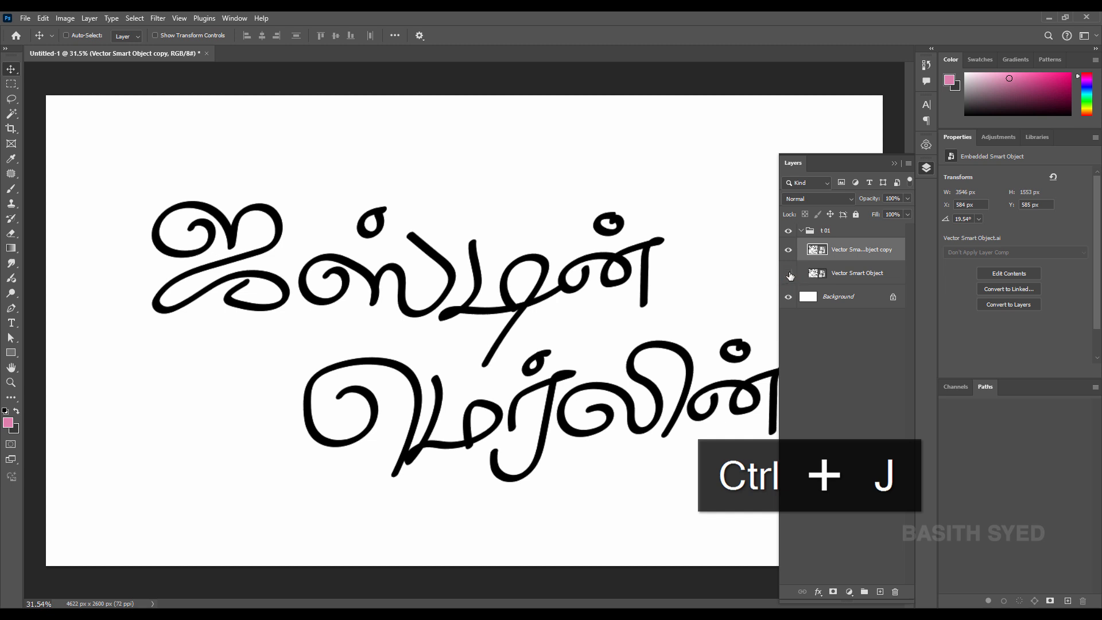
# Rasterize the duplicated lettering layer and rename it t01- main
pyautogui.rightClick(849, 251)
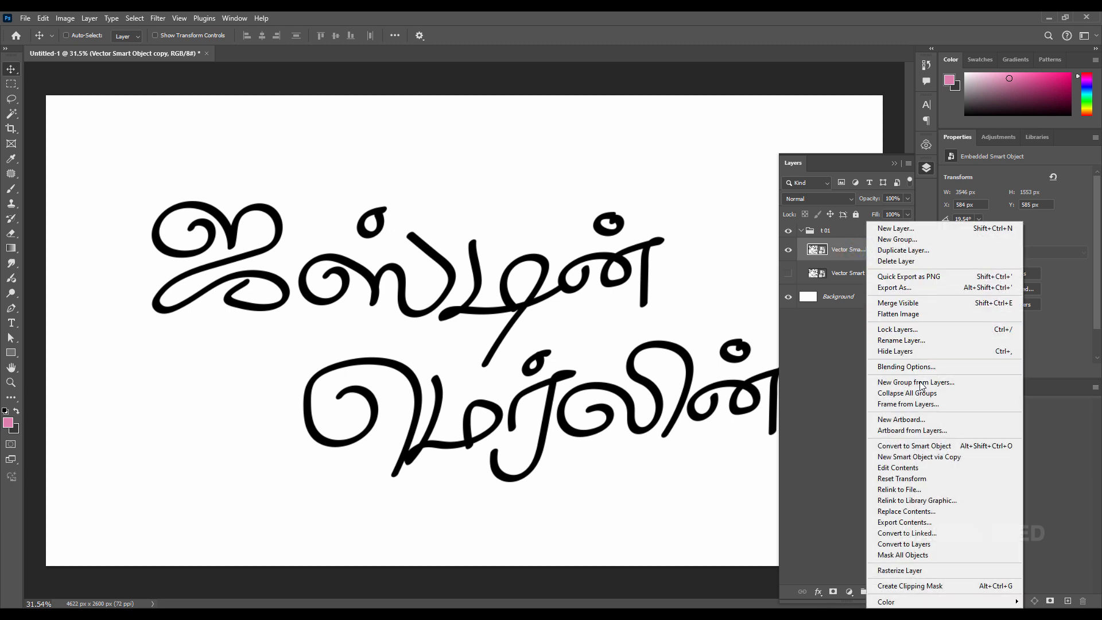
pyautogui.click(922, 571)
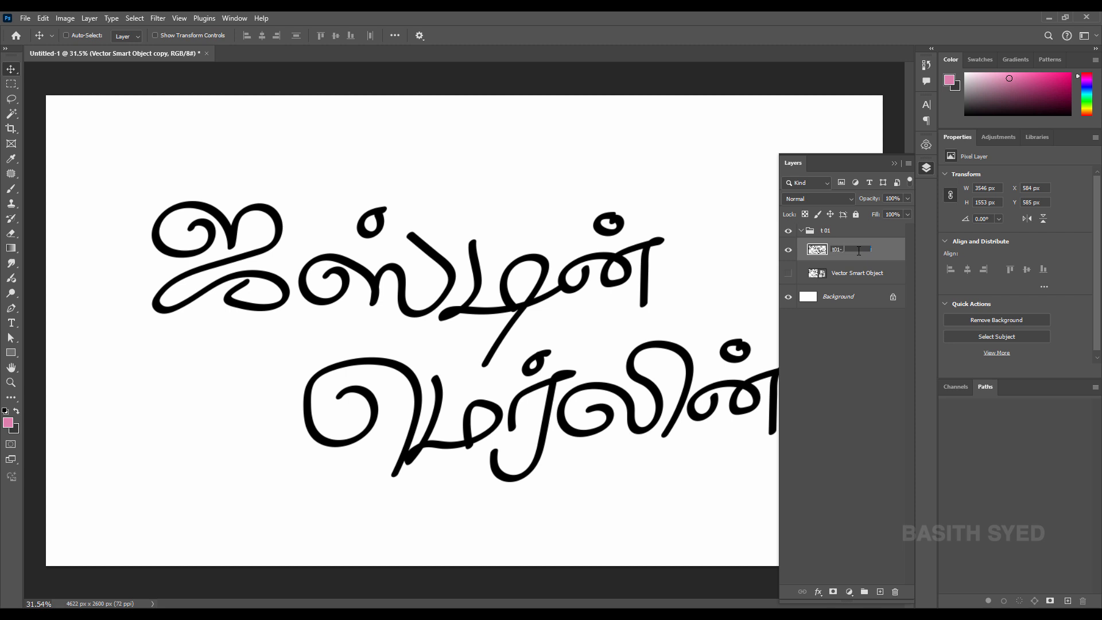
pyautogui.press('Return')
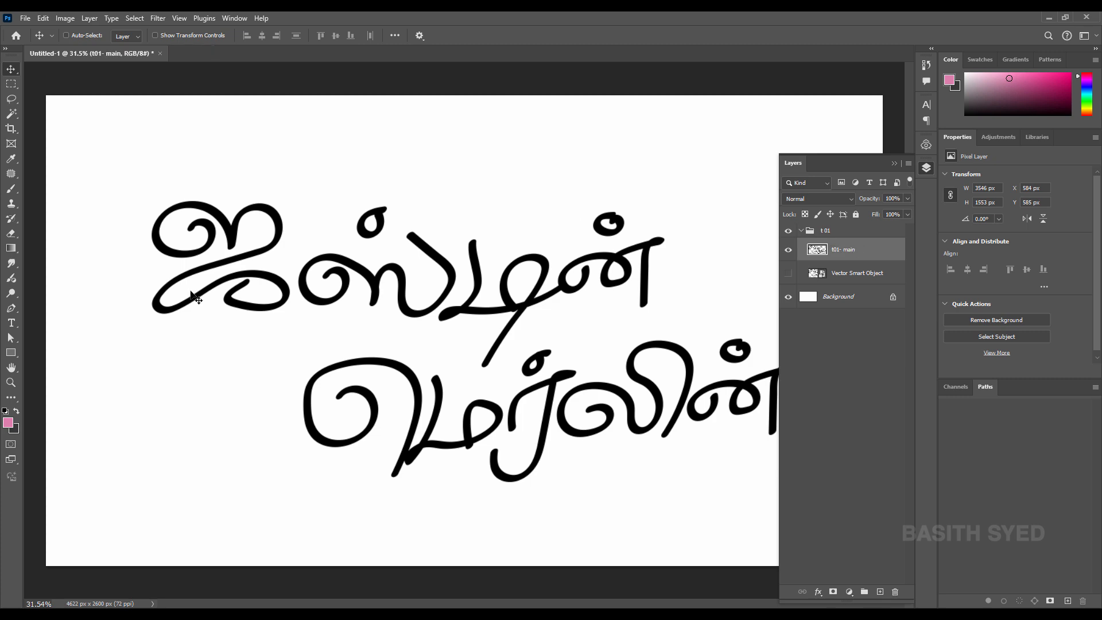
pyautogui.hotkey('ctrl', 'space')
pyautogui.moveTo(263, 230)
pyautogui.mouseDown()
pyautogui.moveTo(312, 211)
pyautogui.moveTo(253, 216)
pyautogui.mouseUp()
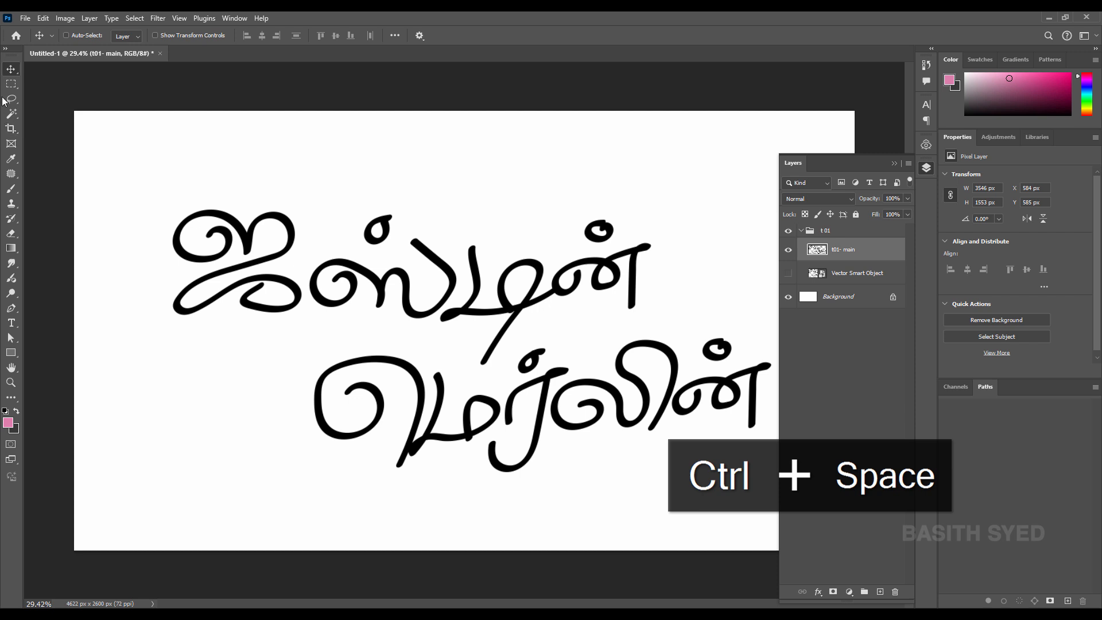
pyautogui.rightClick(13, 85)
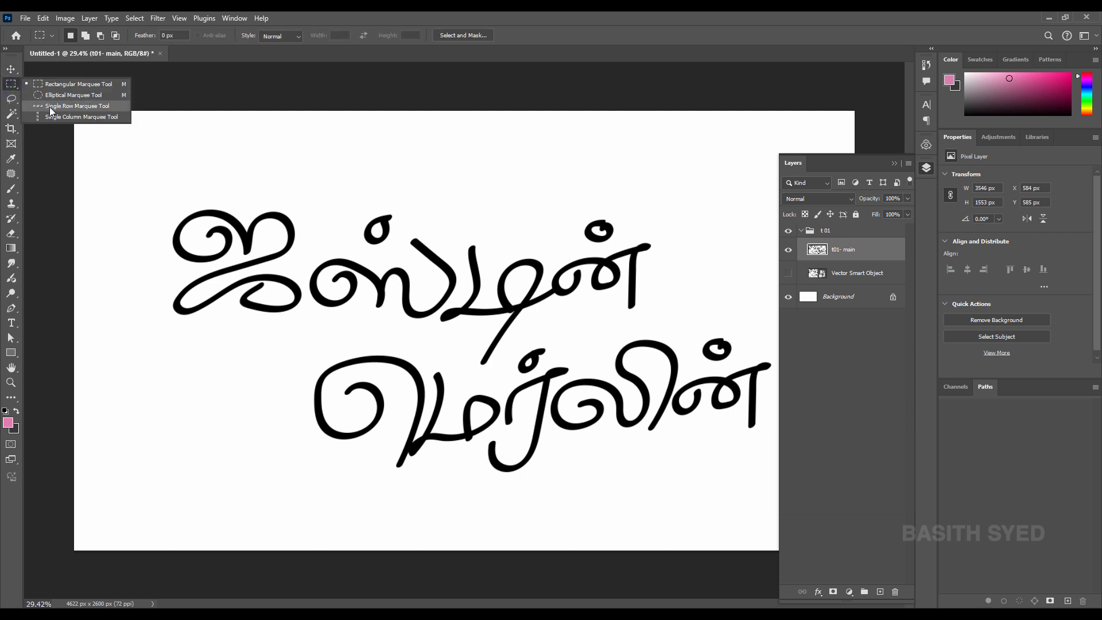
pyautogui.rightClick(19, 100)
pyautogui.click(21, 102)
pyautogui.click(56, 112)
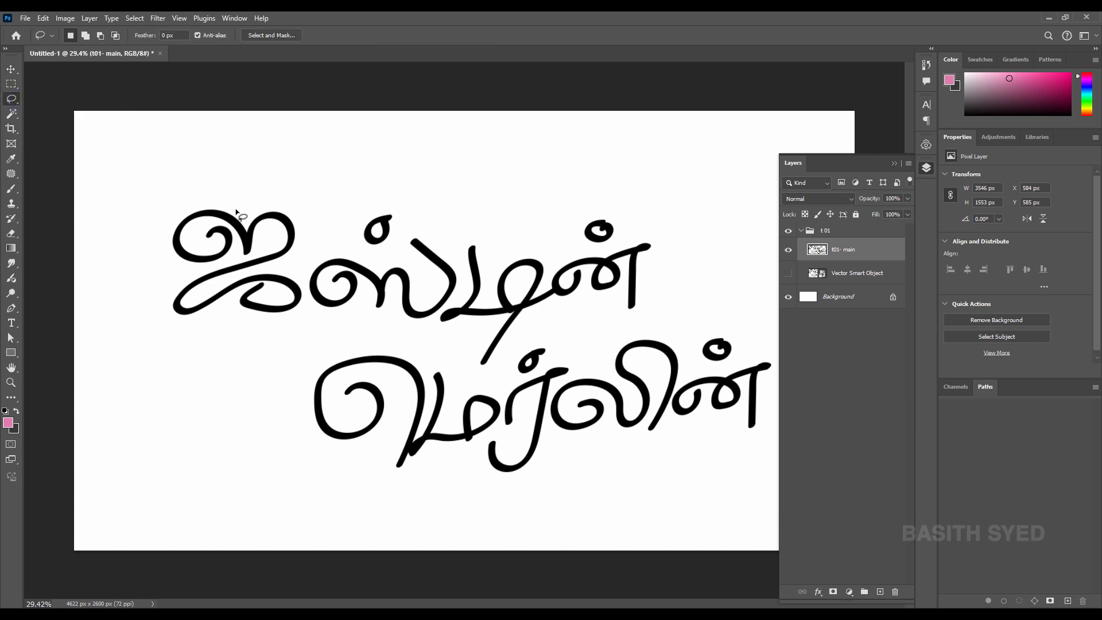
pyautogui.moveTo(221, 195)
pyautogui.mouseDown()
pyautogui.moveTo(283, 185)
pyautogui.moveTo(262, 240)
pyautogui.moveTo(310, 214)
pyautogui.mouseUp()
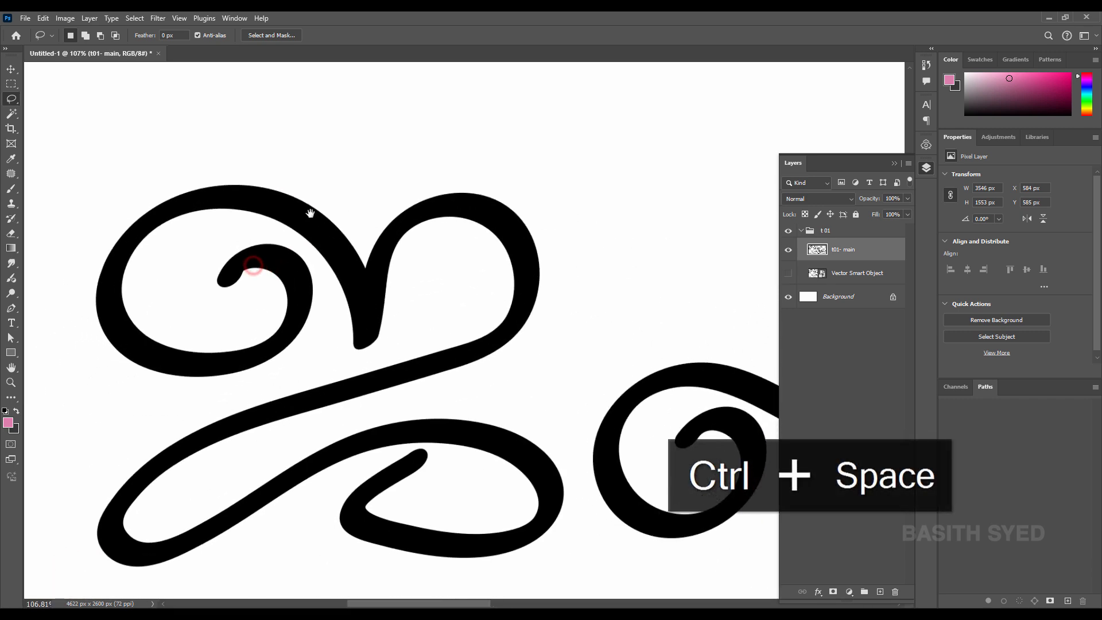
pyautogui.moveTo(95, 206)
pyautogui.mouseDown()
pyautogui.moveTo(223, 138)
pyautogui.moveTo(324, 151)
pyautogui.mouseUp()
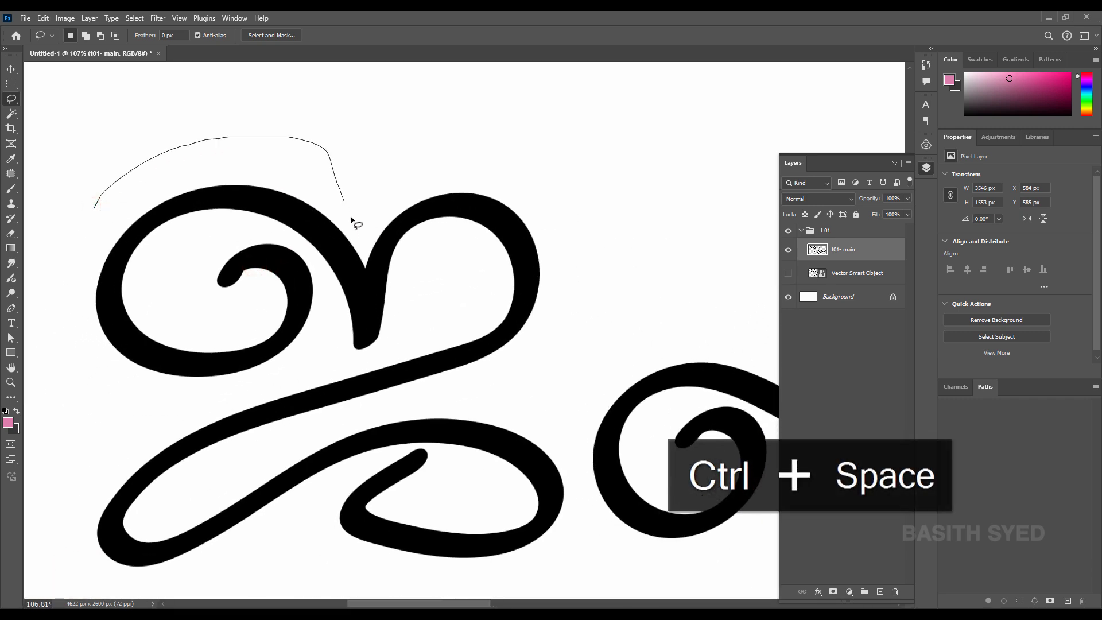
pyautogui.moveTo(351, 218)
pyautogui.mouseDown()
pyautogui.moveTo(367, 240)
pyautogui.moveTo(368, 277)
pyautogui.mouseUp()
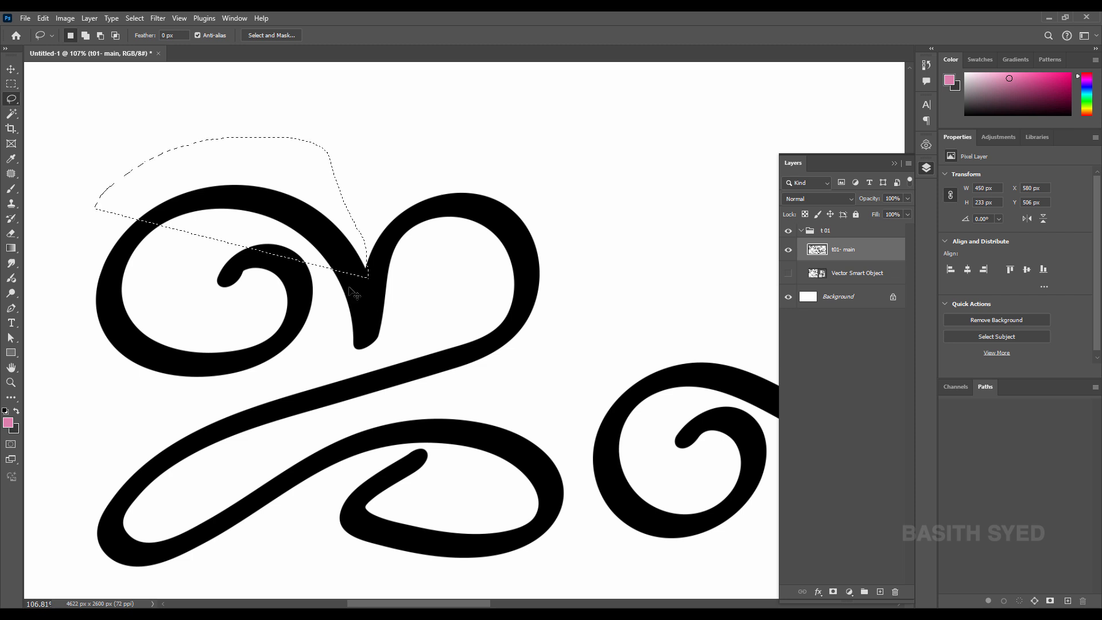
pyautogui.hotkey('ctrl', 'd')
# Draw a closed Pen path around the first letter's upper-left spiral stroke, following its edge where it meets the neighbouring loop
pyautogui.press('p')
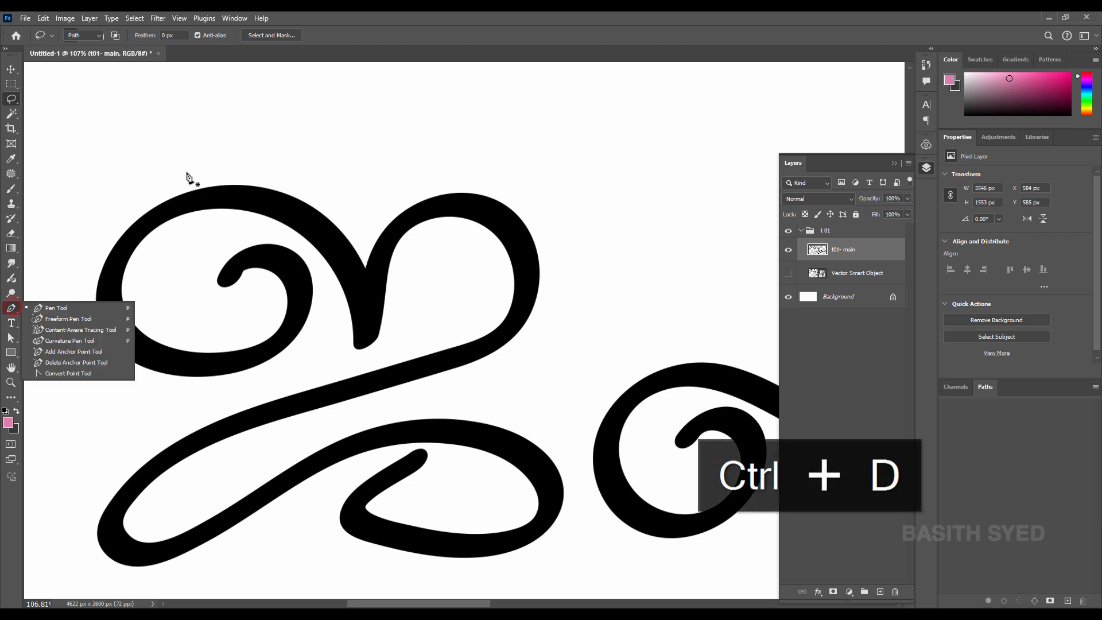
pyautogui.click(165, 171)
pyautogui.moveTo(347, 206); pyautogui.dragTo(367, 256)
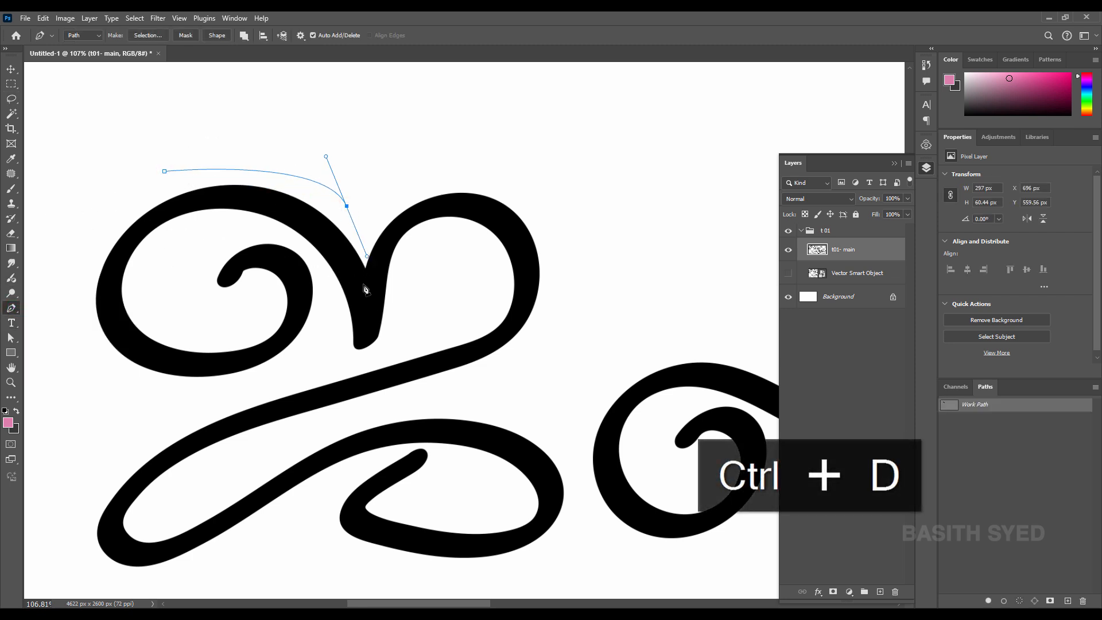
pyautogui.hotkey('ctrl', 'z')
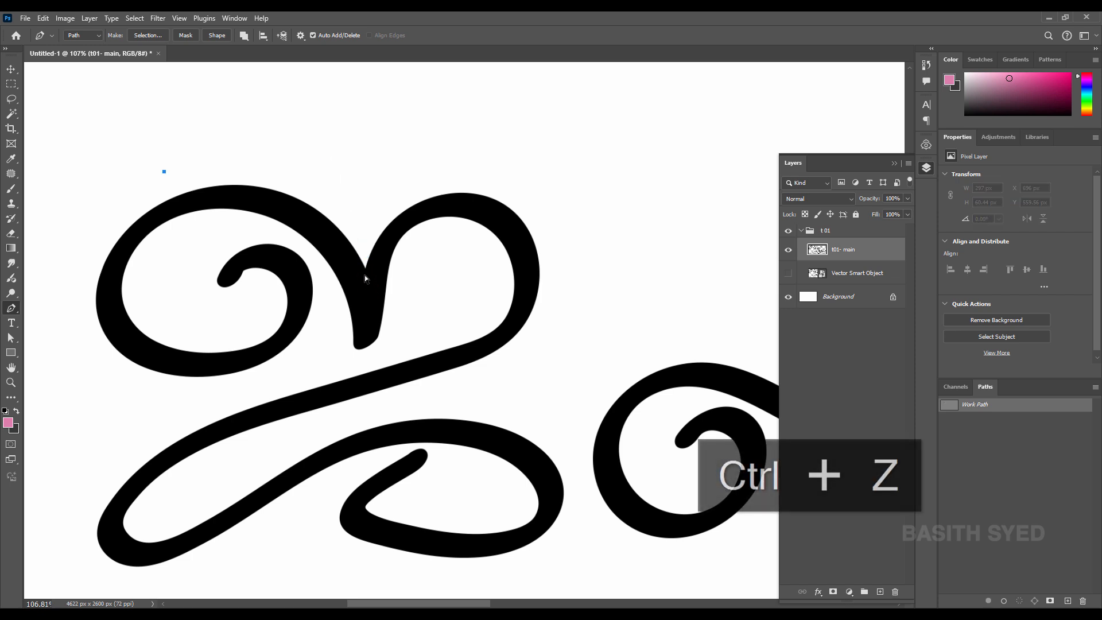
pyautogui.moveTo(322, 198); pyautogui.dragTo(336, 212)
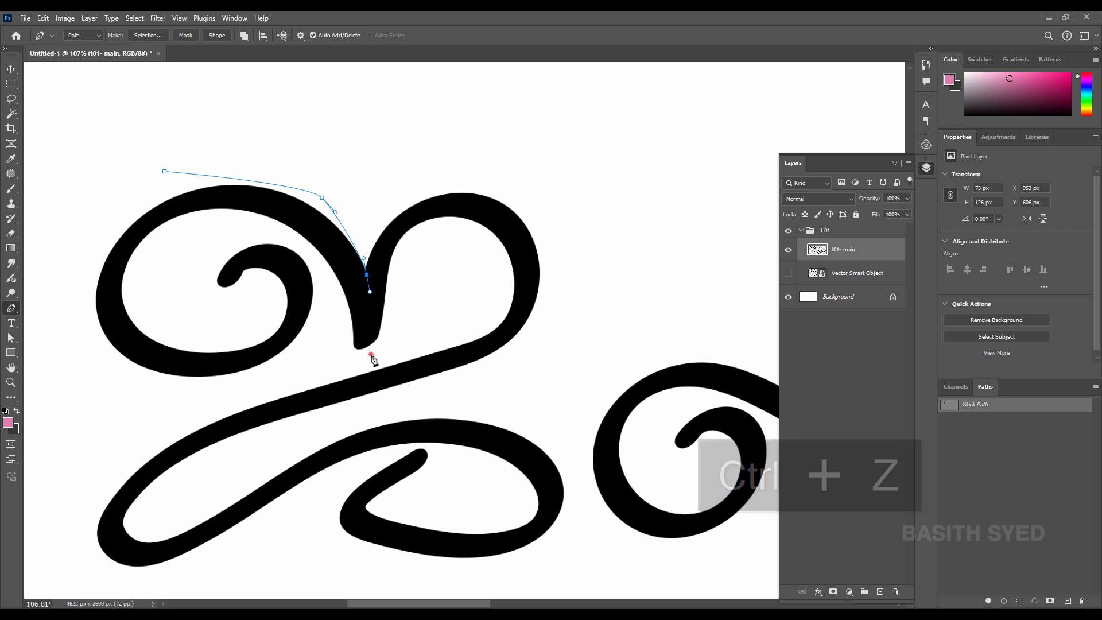
pyautogui.moveTo(371, 354); pyautogui.dragTo(361, 366)
pyautogui.click(167, 399)
pyautogui.click(71, 370)
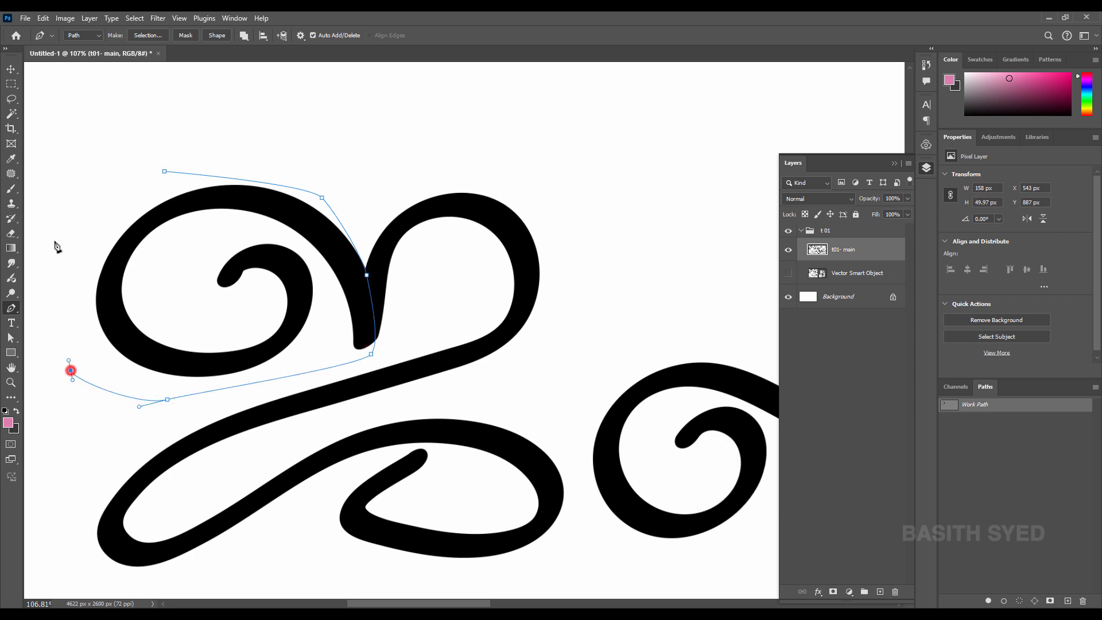
pyautogui.click(55, 238)
pyautogui.click(82, 202)
pyautogui.click(164, 171)
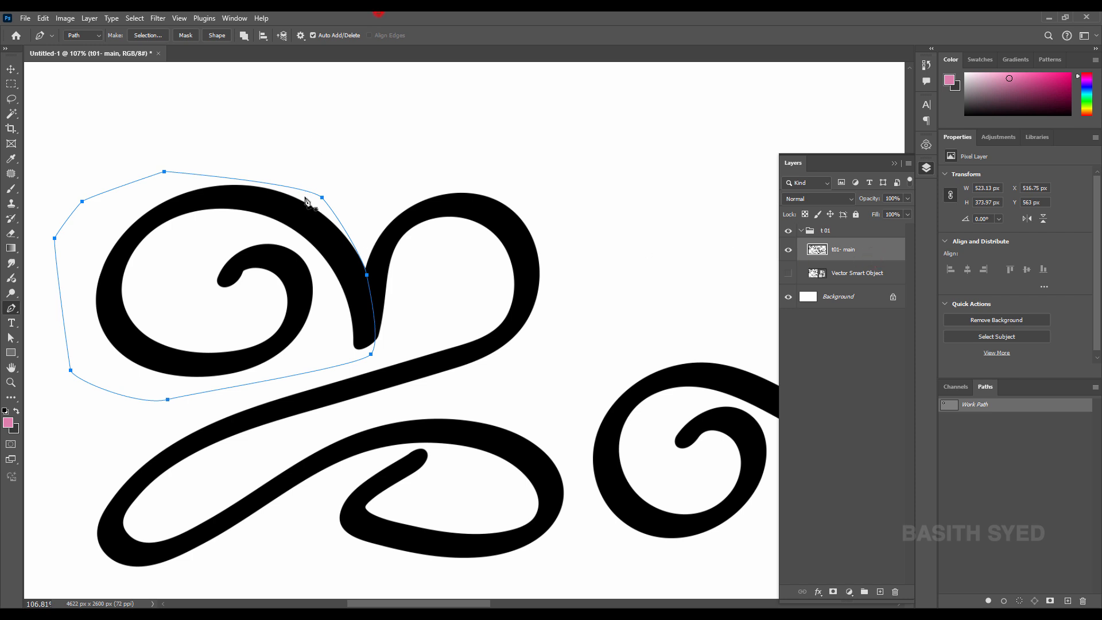
# Convert the path around the spiral stroke into a selection and copy it to a new layer
pyautogui.hotkey('ctrl', 'Return')
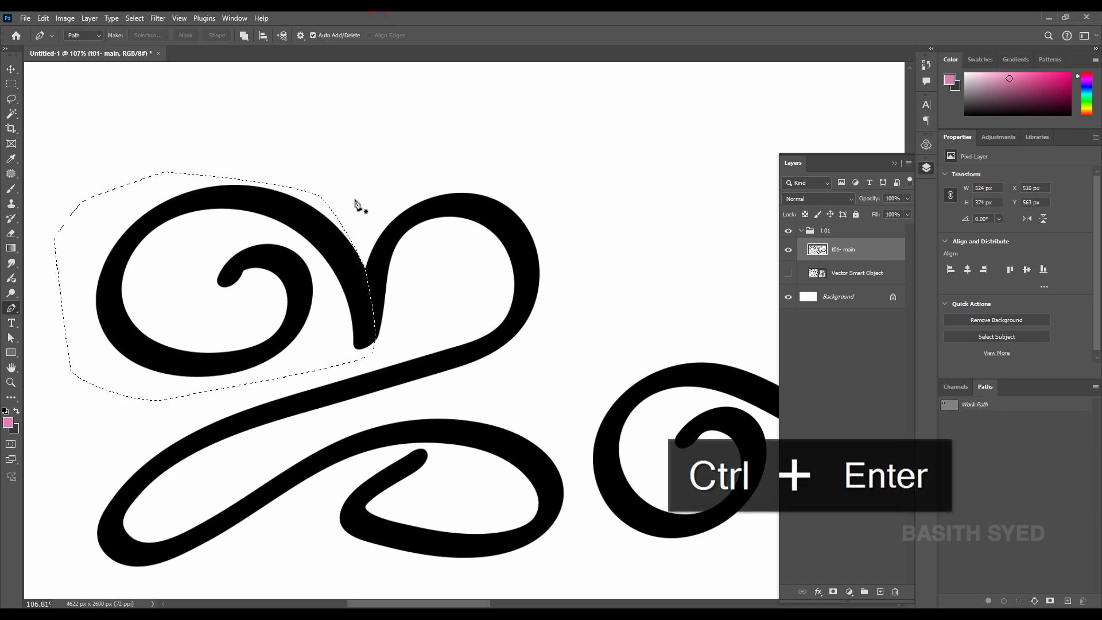
pyautogui.hotkey('ctrl', 'j')
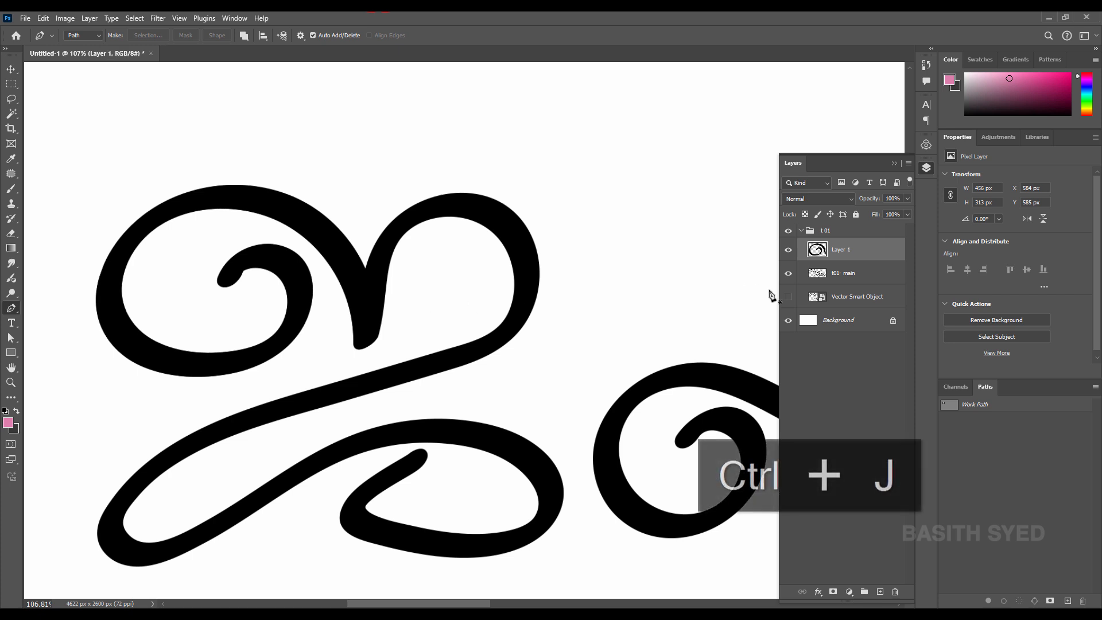
pyautogui.press('v')
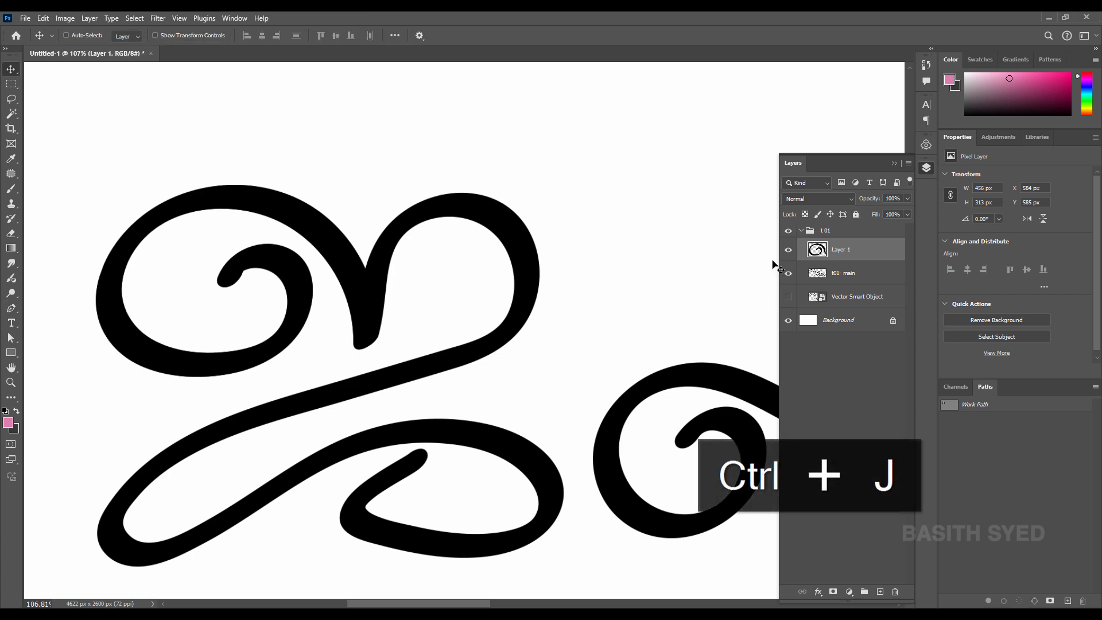
# Rename the spiral stroke's layer 1 t01 and copy the t01 part of the name to the clipboard
pyautogui.hscroll(5, 401, 319)
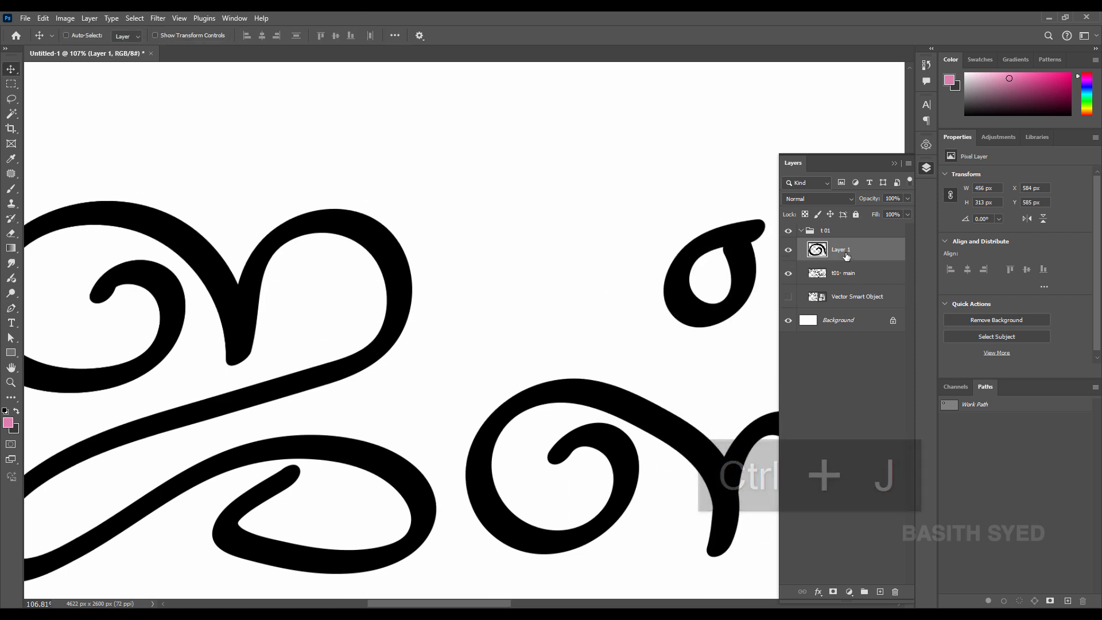
pyautogui.doubleClick(841, 250)
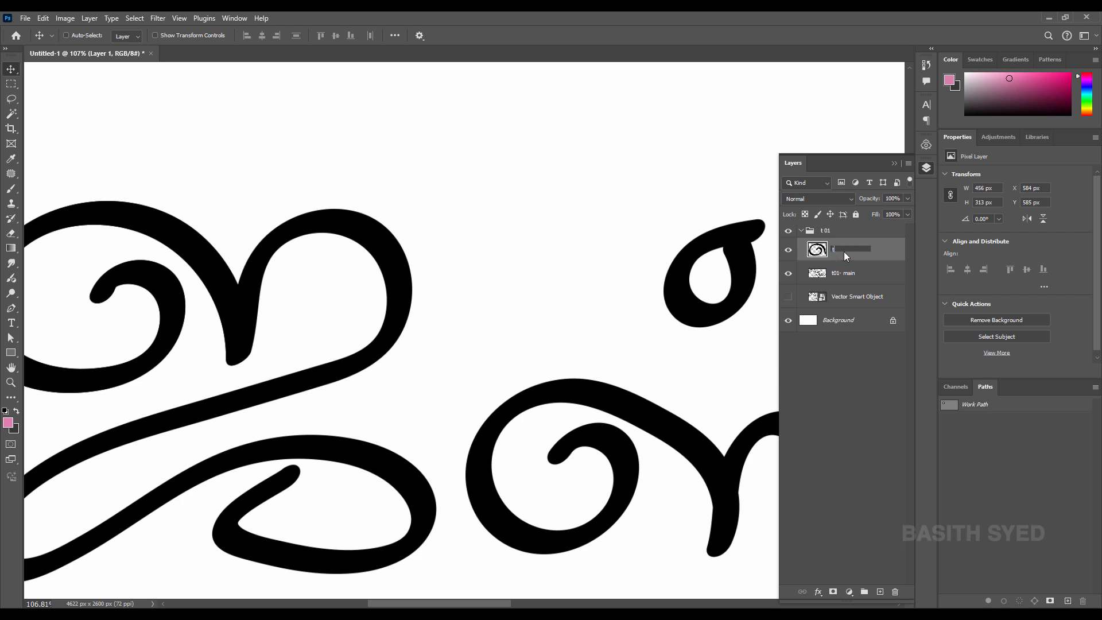
pyautogui.hotkey('ctrl', 'a')
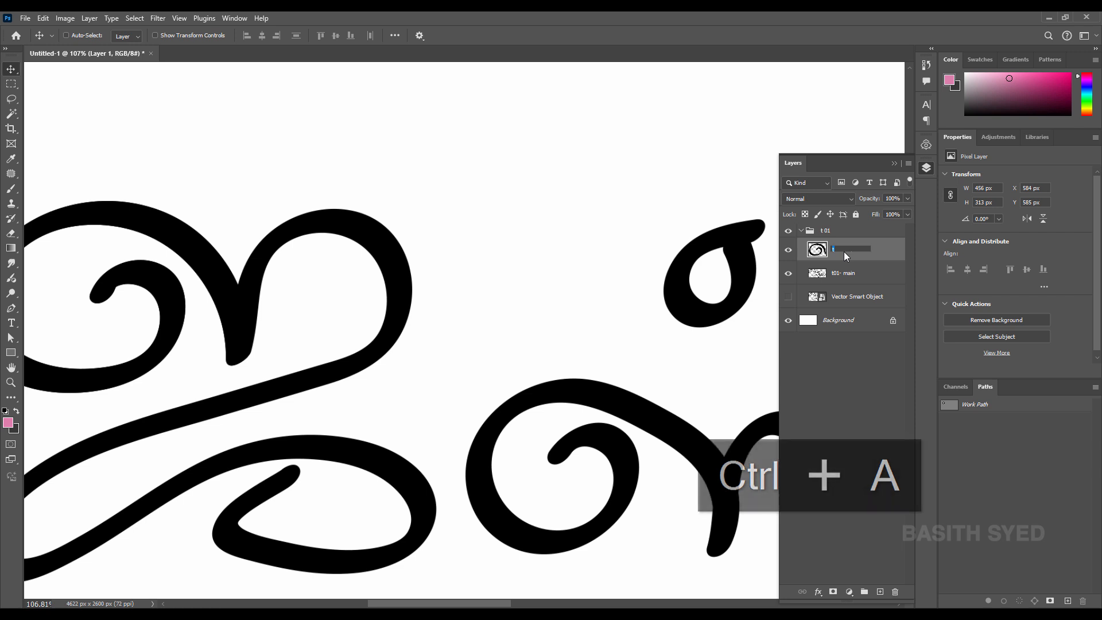
pyautogui.write('t-0')
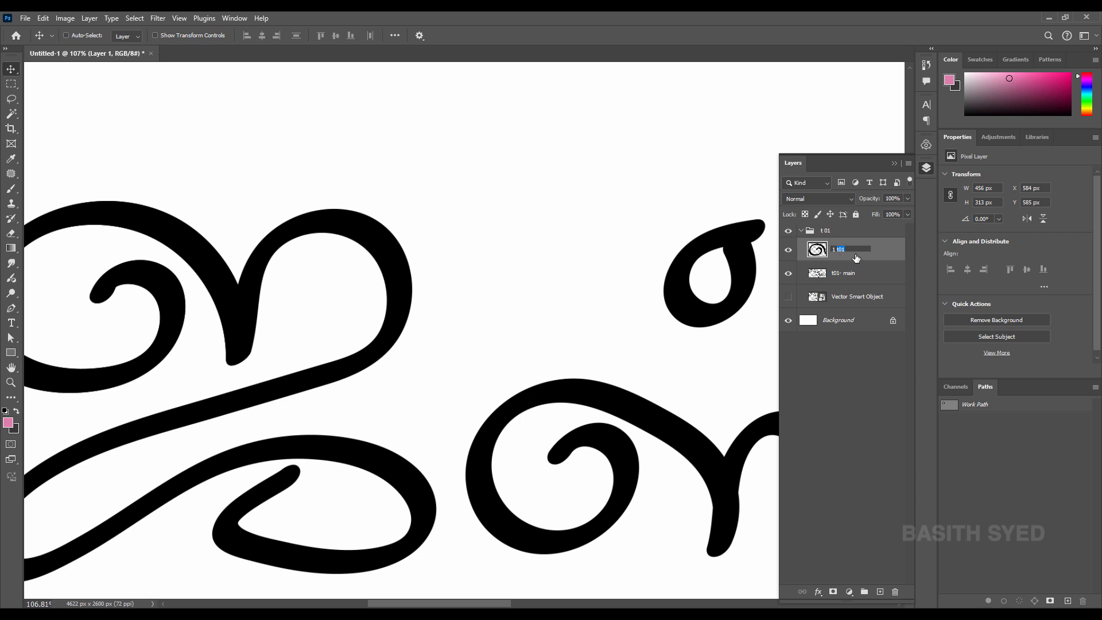
pyautogui.hotkey('ctrl', 'c')
pyautogui.click(878, 249)
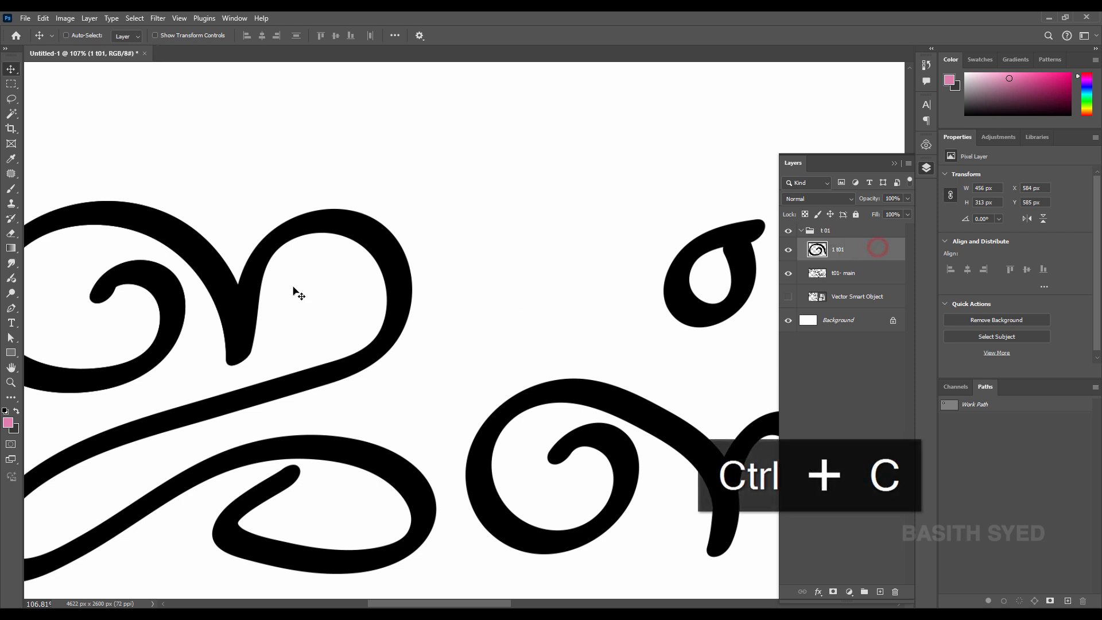
# On the t01- main layer, draw a closed Pen path around the first letter's remaining stroke, from the upper-right loop through the lower curl
pyautogui.moveTo(374, 284); pyautogui.dragTo(396, 291)
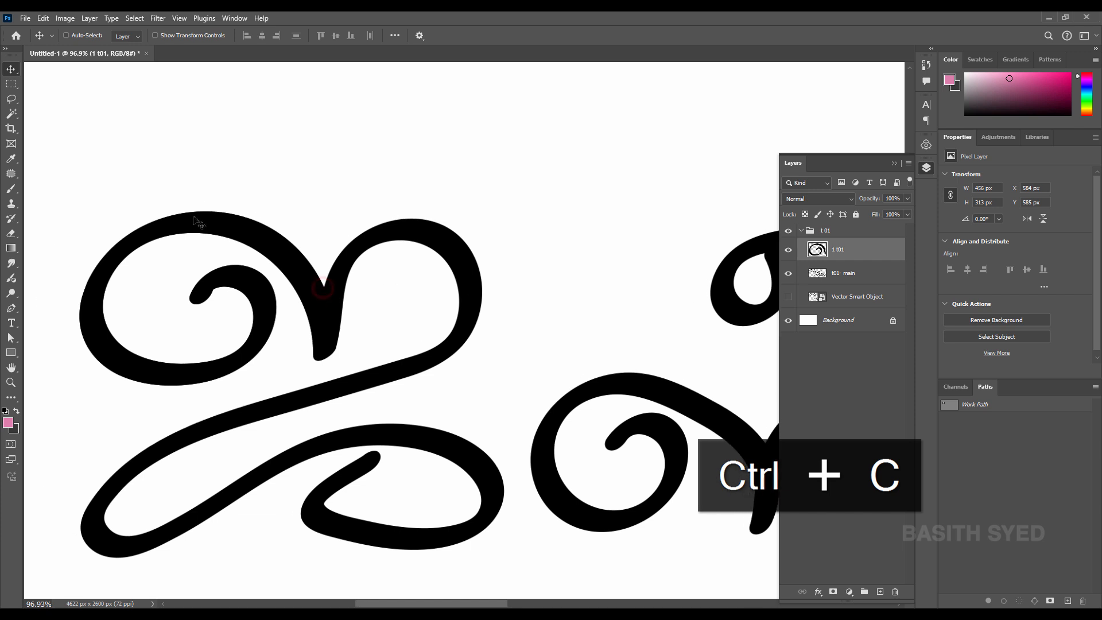
pyautogui.press('p')
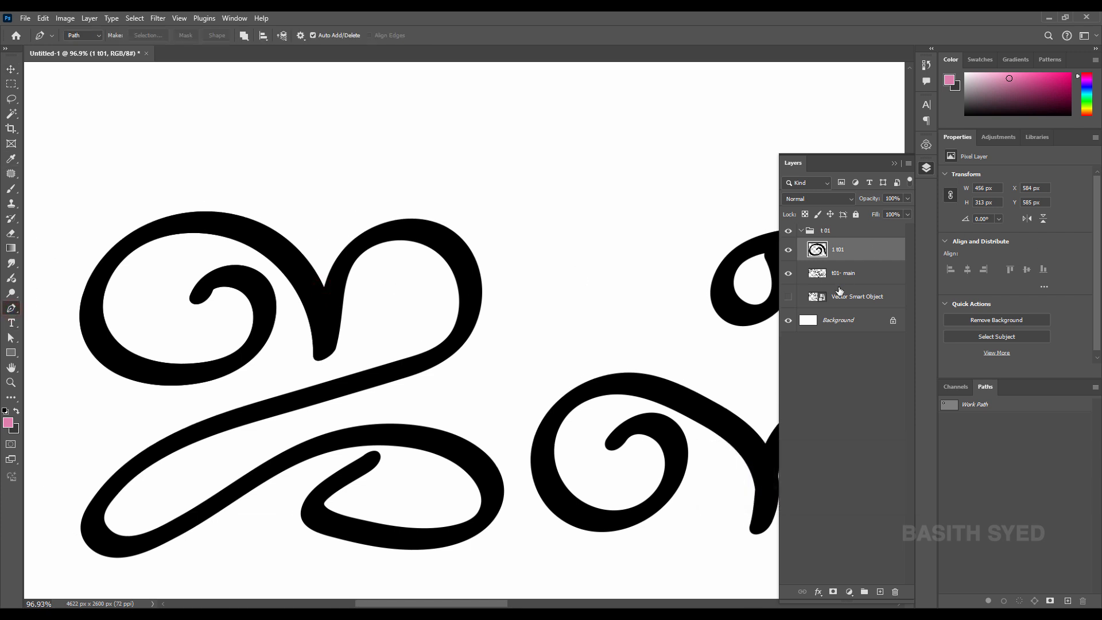
pyautogui.click(855, 274)
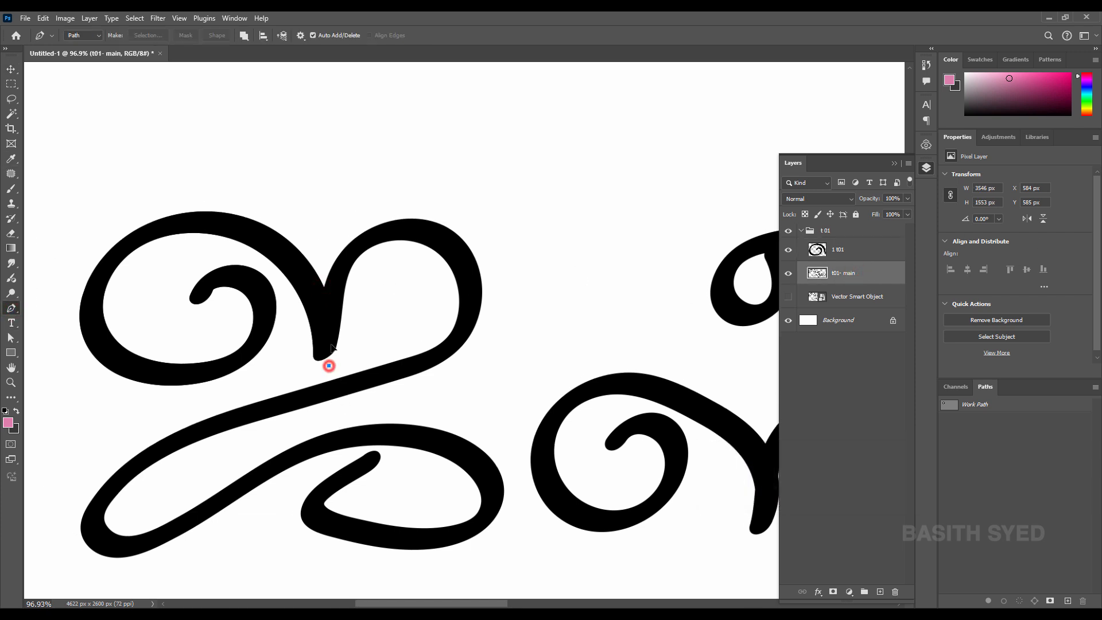
pyautogui.moveTo(330, 265); pyautogui.dragTo(346, 229)
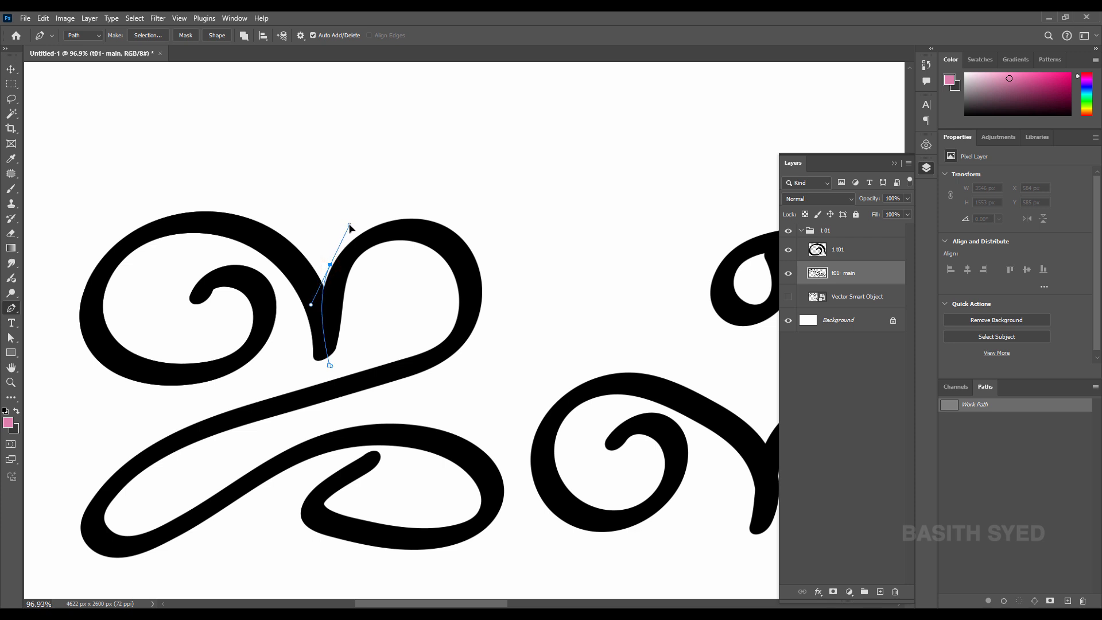
pyautogui.moveTo(439, 213); pyautogui.dragTo(488, 231)
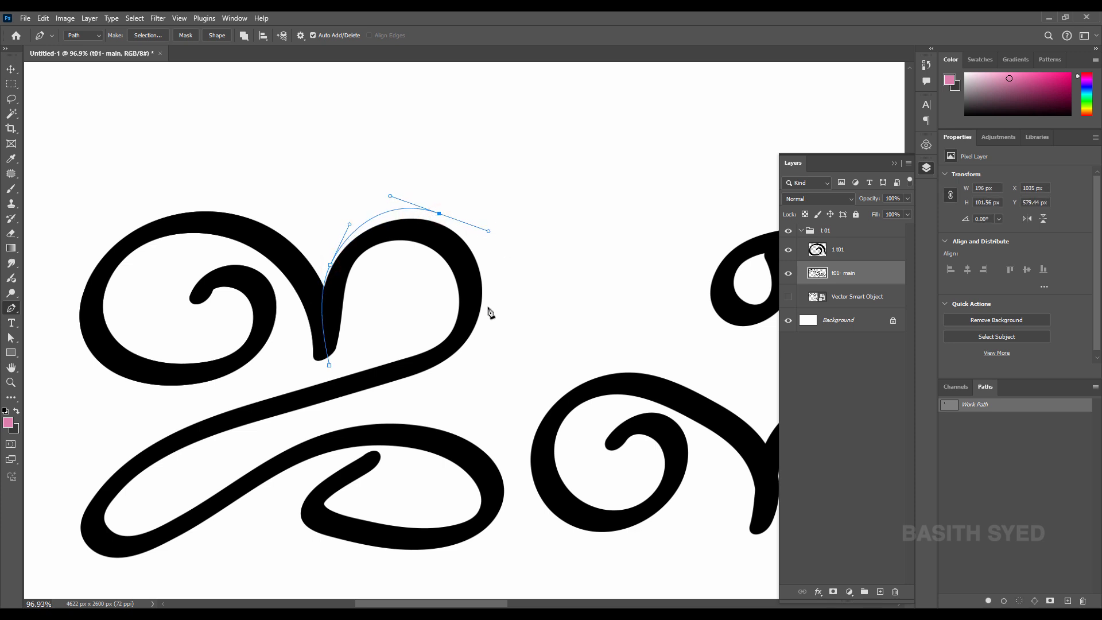
pyautogui.moveTo(488, 308); pyautogui.dragTo(487, 351)
pyautogui.moveTo(411, 398); pyautogui.dragTo(360, 413)
pyautogui.moveTo(175, 488); pyautogui.dragTo(146, 526)
pyautogui.hotkey('ctrl', 'z')
pyautogui.moveTo(508, 437)
pyautogui.mouseDown()
pyautogui.moveTo(554, 492)
pyautogui.moveTo(508, 443)
pyautogui.mouseUp()
pyautogui.click(513, 542)
pyautogui.moveTo(314, 565); pyautogui.dragTo(292, 568)
pyautogui.click(124, 580)
pyautogui.click(67, 549)
pyautogui.click(42, 480)
pyautogui.click(82, 432)
pyautogui.click(149, 407)
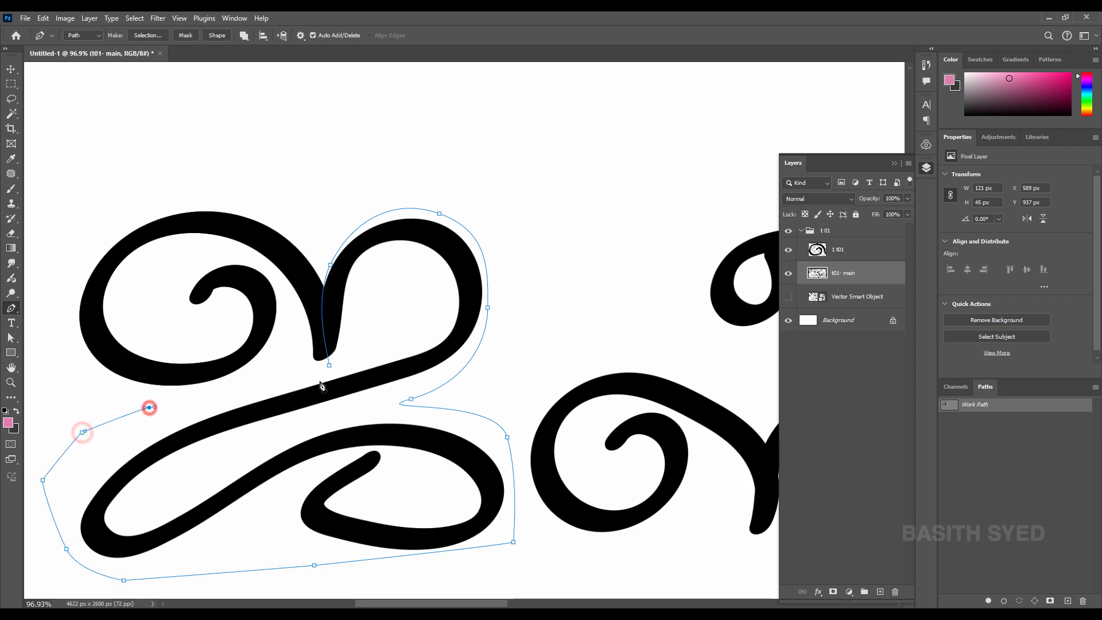
pyautogui.click(329, 366)
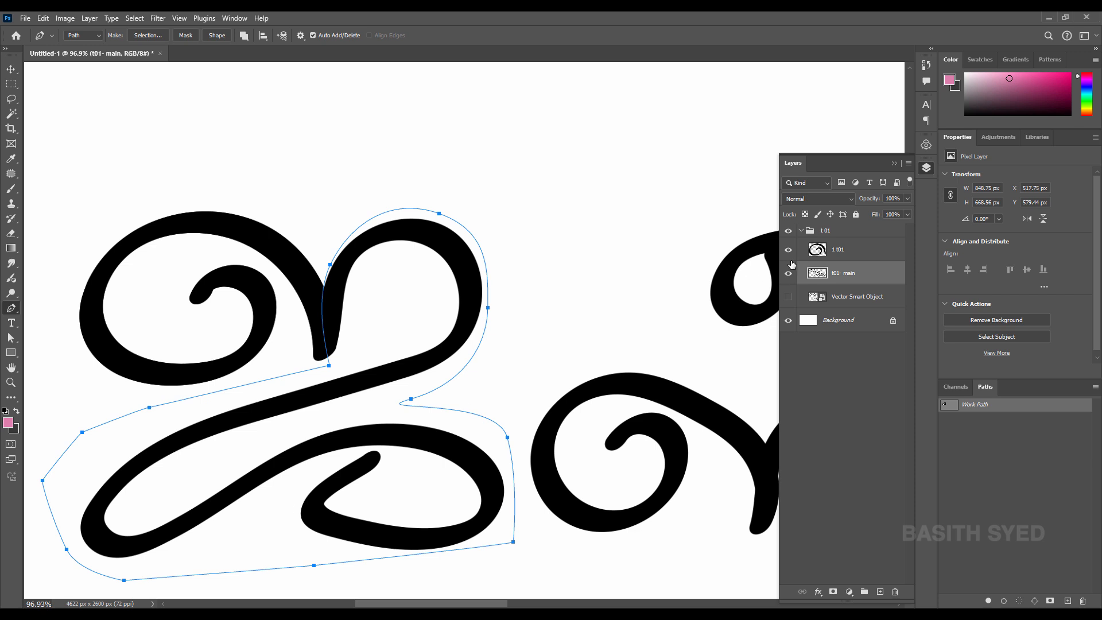
# Copy the path-enclosed stroke from t01- main to a new layer and name that layer 2 t01
pyautogui.hotkey('ctrl', 'Return')
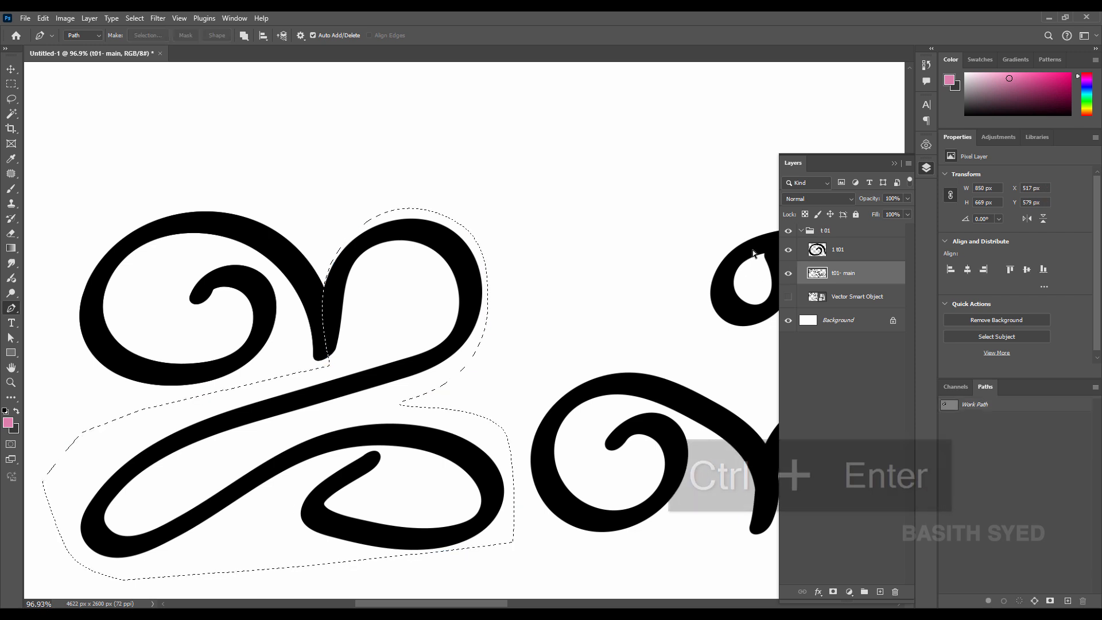
pyautogui.hotkey('ctrl', 'j')
pyautogui.doubleClick(841, 272)
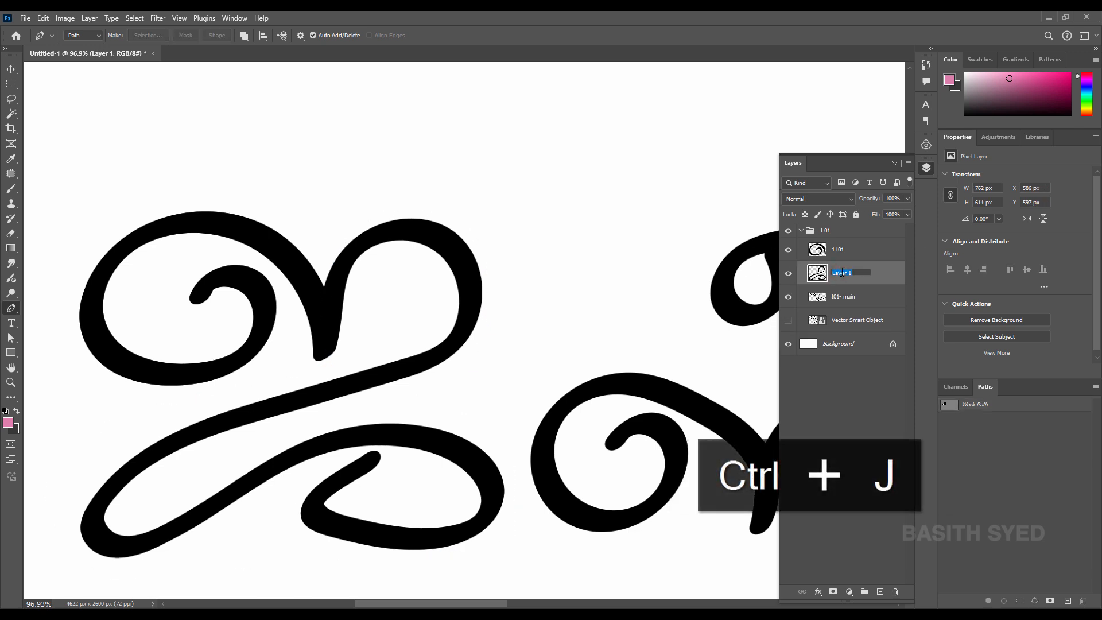
pyautogui.write('2')
pyautogui.hotkey('ctrl', 'v')
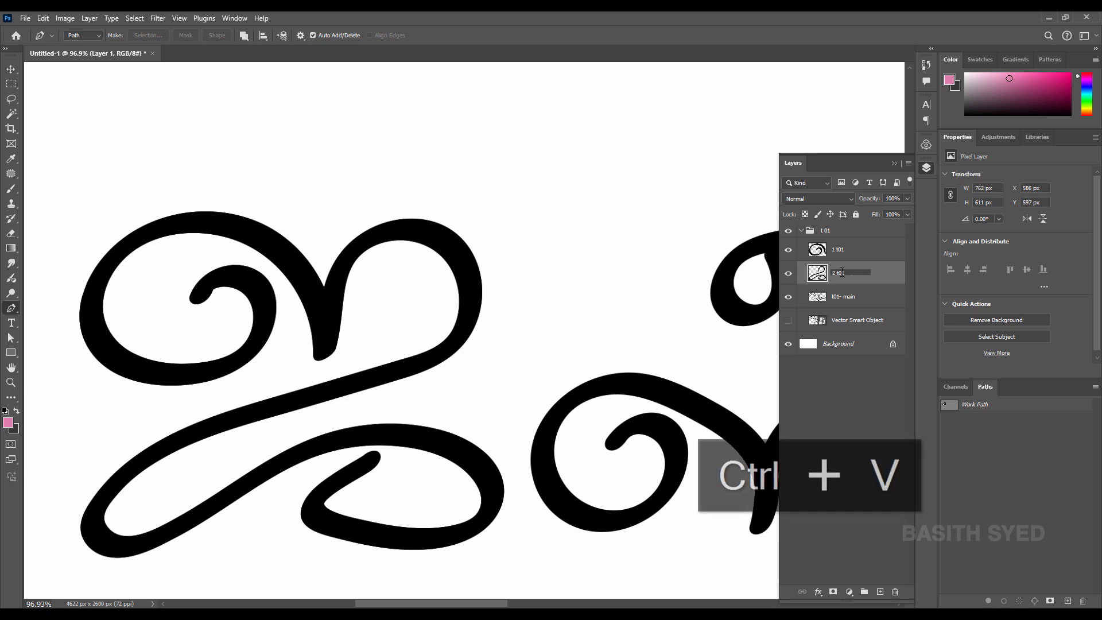
# Confirm the 2 t01 layer name and move that layer above 1 t01
pyautogui.press('Return')
pyautogui.moveTo(848, 273); pyautogui.dragTo(842, 241)
# On the t01- main layer, draw a closed Pen path around the second letter's spiral stroke, ending at its short downward stem
pyautogui.click(860, 297)
pyautogui.moveTo(372, 352); pyautogui.dragTo(220, 338)
pyautogui.moveTo(569, 374); pyautogui.dragTo(321, 258)
pyautogui.hotkey('ctrl', 'z')
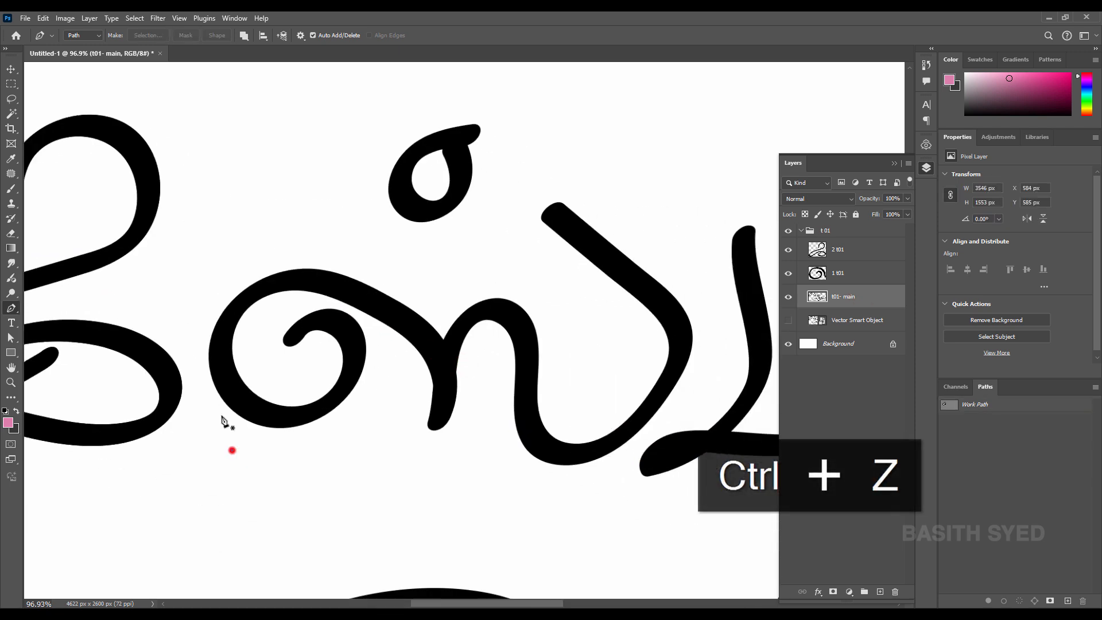
pyautogui.click(232, 450)
pyautogui.moveTo(200, 277); pyautogui.dragTo(236, 248)
pyautogui.moveTo(407, 268); pyautogui.dragTo(434, 298)
pyautogui.click(446, 351)
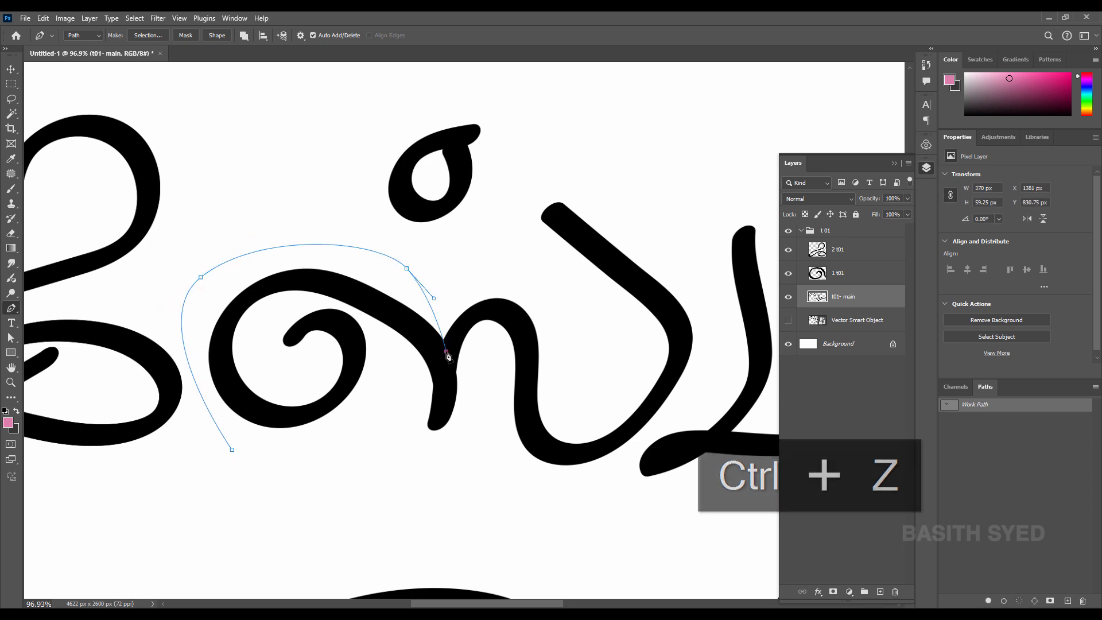
pyautogui.moveTo(448, 357); pyautogui.dragTo(454, 377)
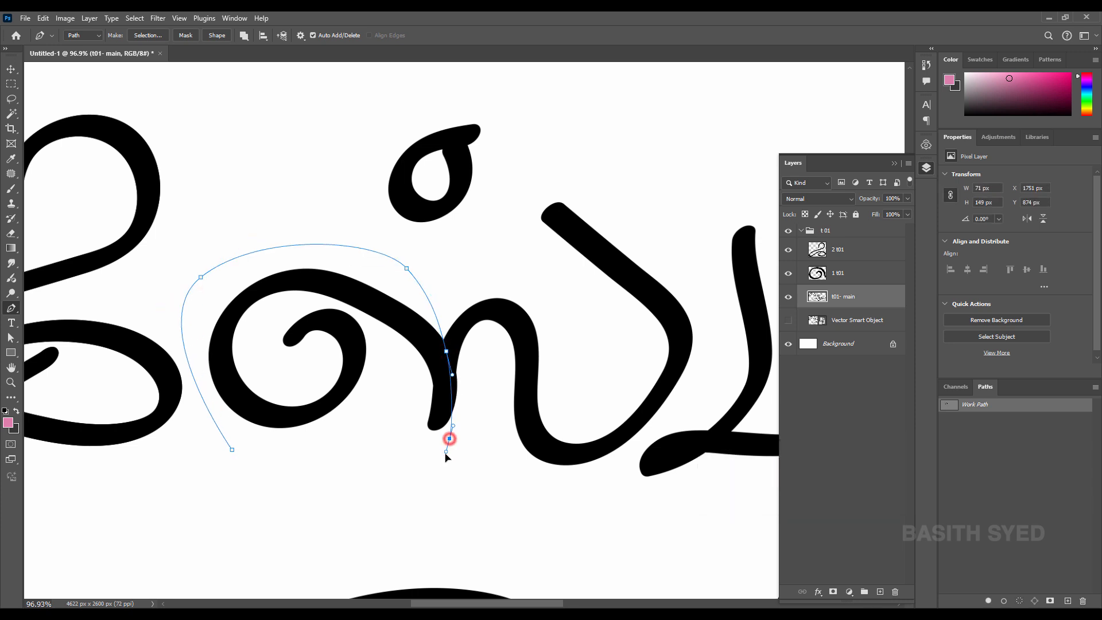
pyautogui.click(366, 480)
pyautogui.click(348, 478)
pyautogui.click(232, 450)
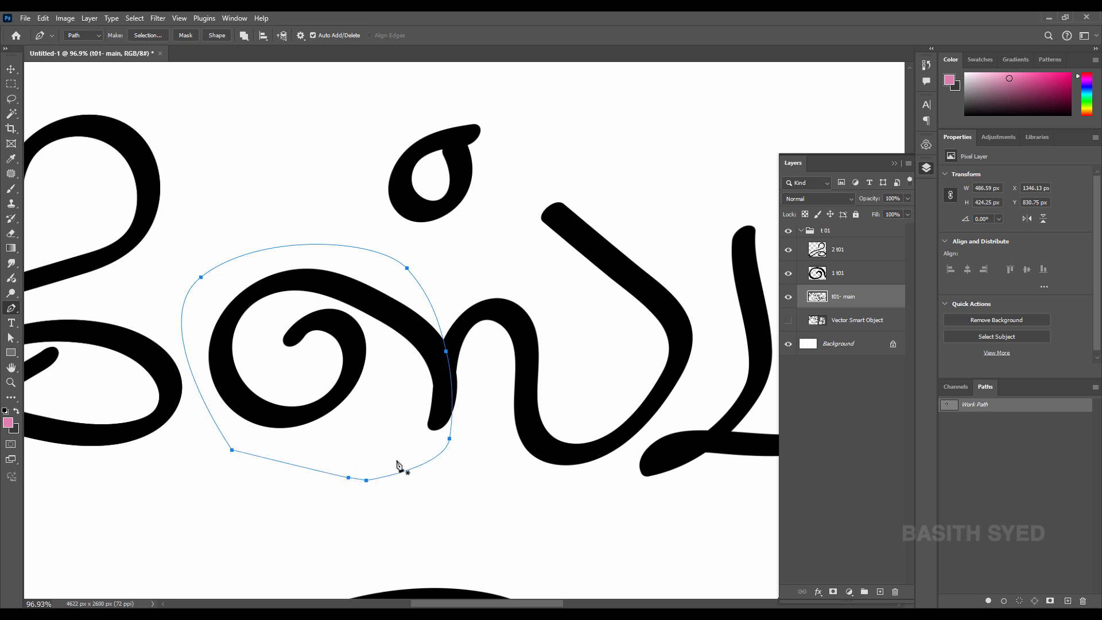
# Convert the path to a selection, copy the spiral stroke to a new layer and name it 3 t01
pyautogui.hotkey('ctrl', 'Return')
pyautogui.hotkey('ctrl', 'j')
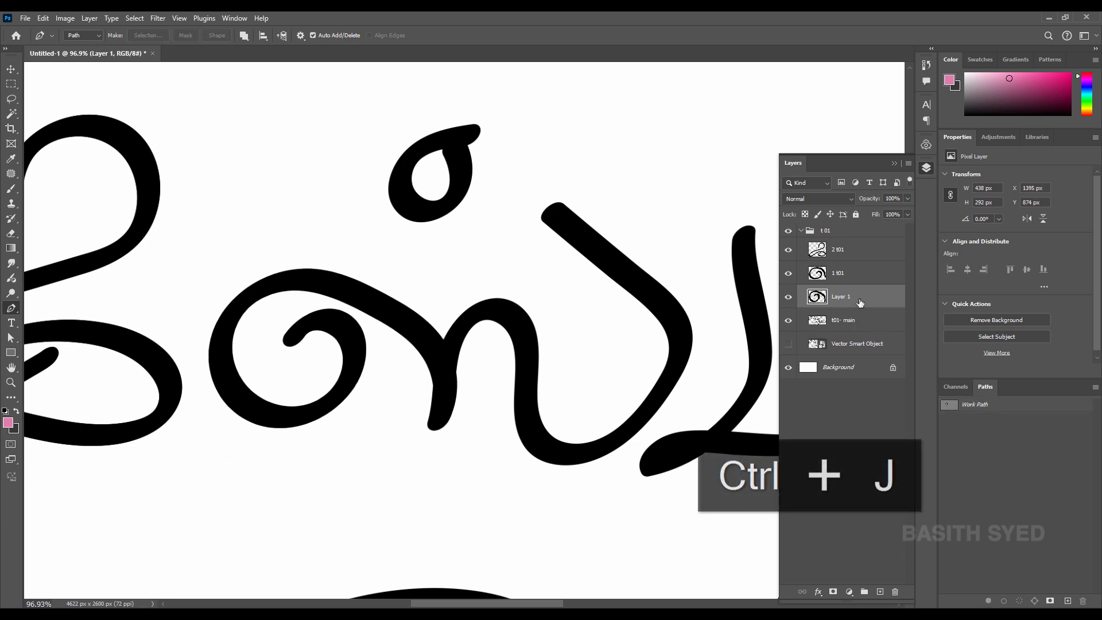
pyautogui.click(842, 298)
pyautogui.write('3')
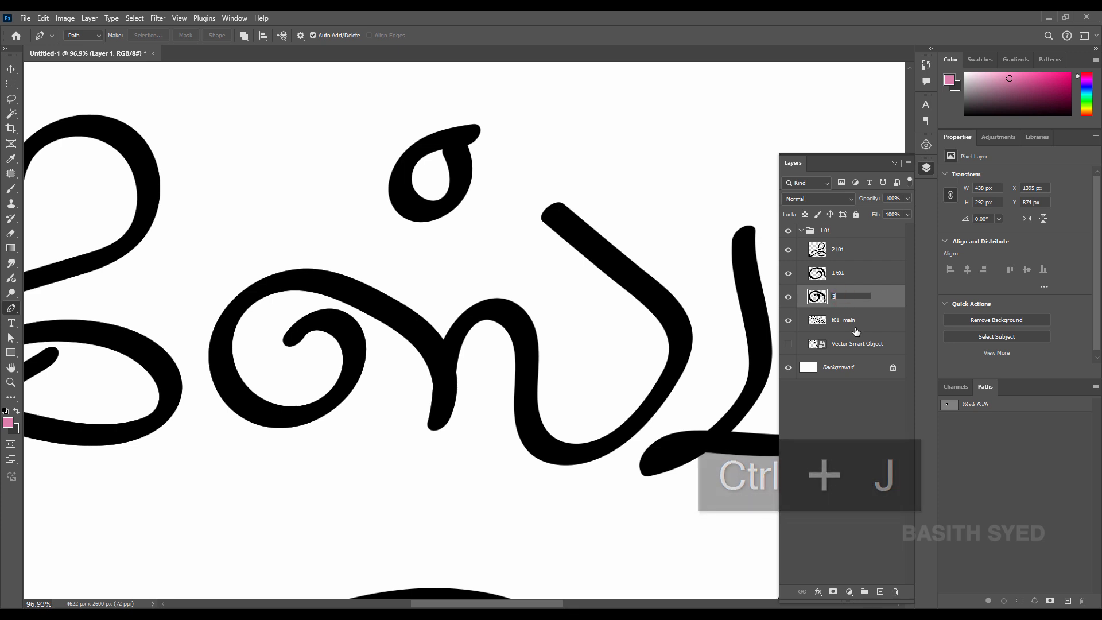
pyautogui.write('t01')
pyautogui.press('Return')
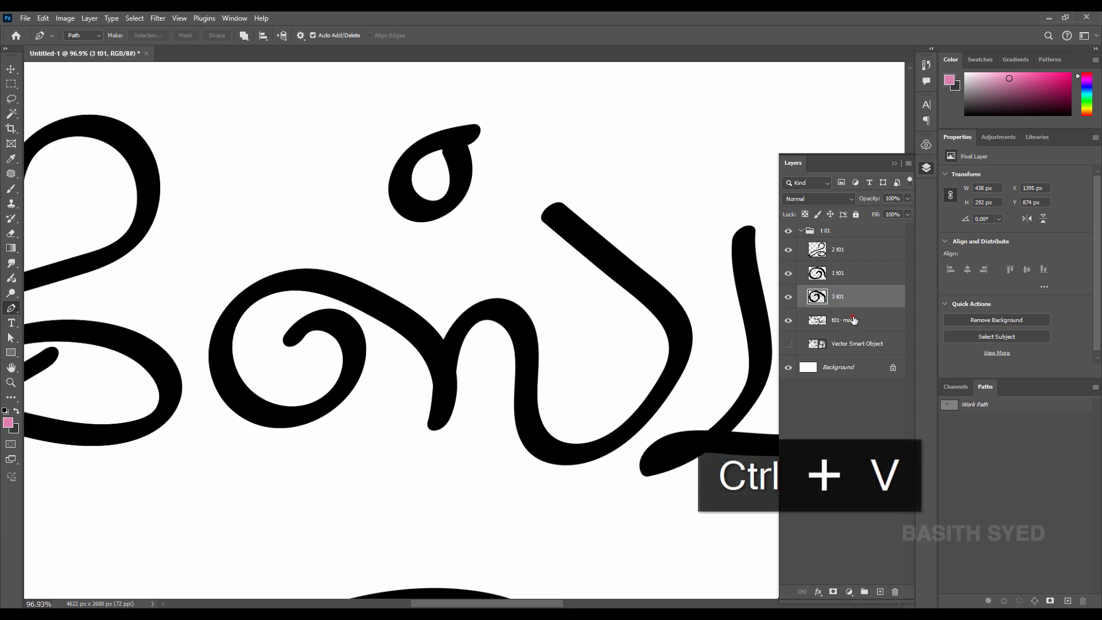
# On the t01- main layer, draw a closed Pen path around the second letter's arch, lower curve and long diagonal stroke
pyautogui.click(854, 320)
pyautogui.hscroll(3, 371, 443)
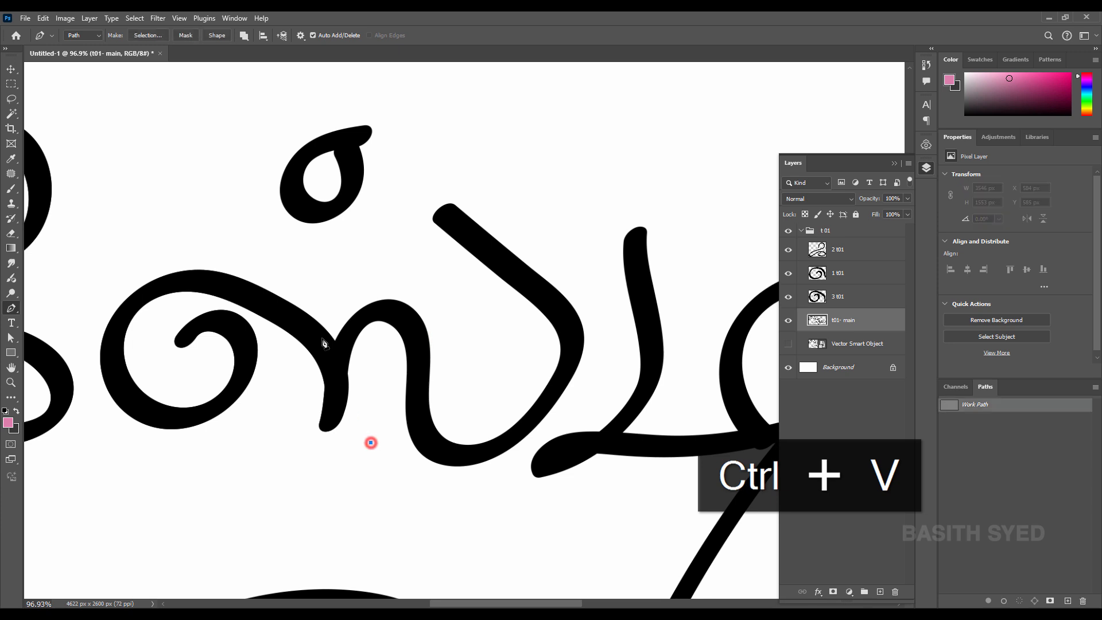
pyautogui.moveTo(340, 444); pyautogui.dragTo(337, 430)
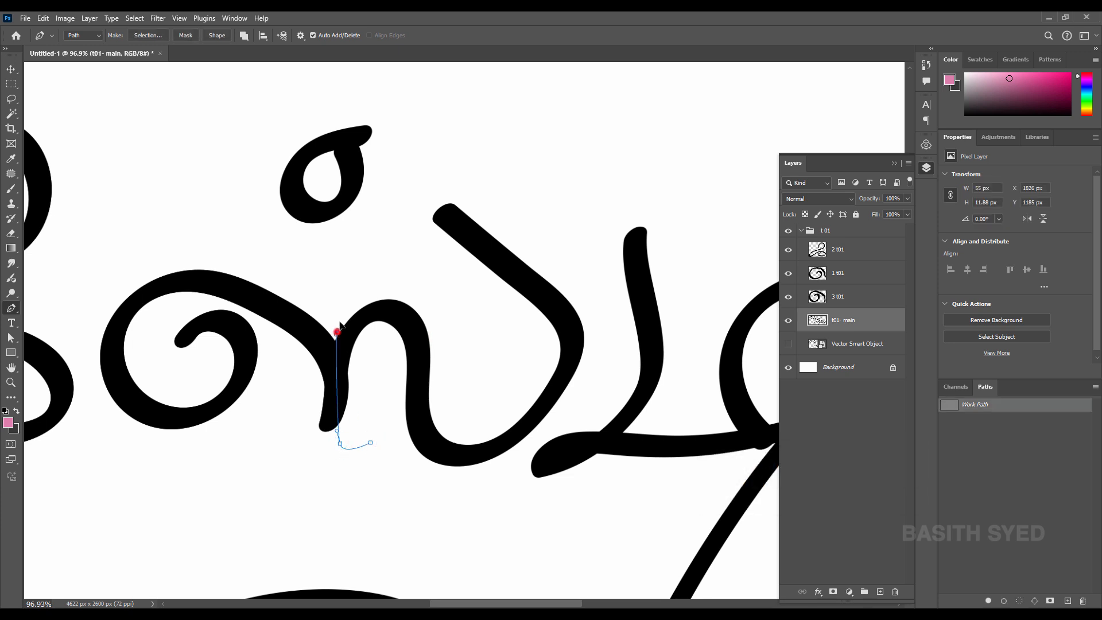
pyautogui.moveTo(337, 332); pyautogui.dragTo(346, 312)
pyautogui.click(391, 286)
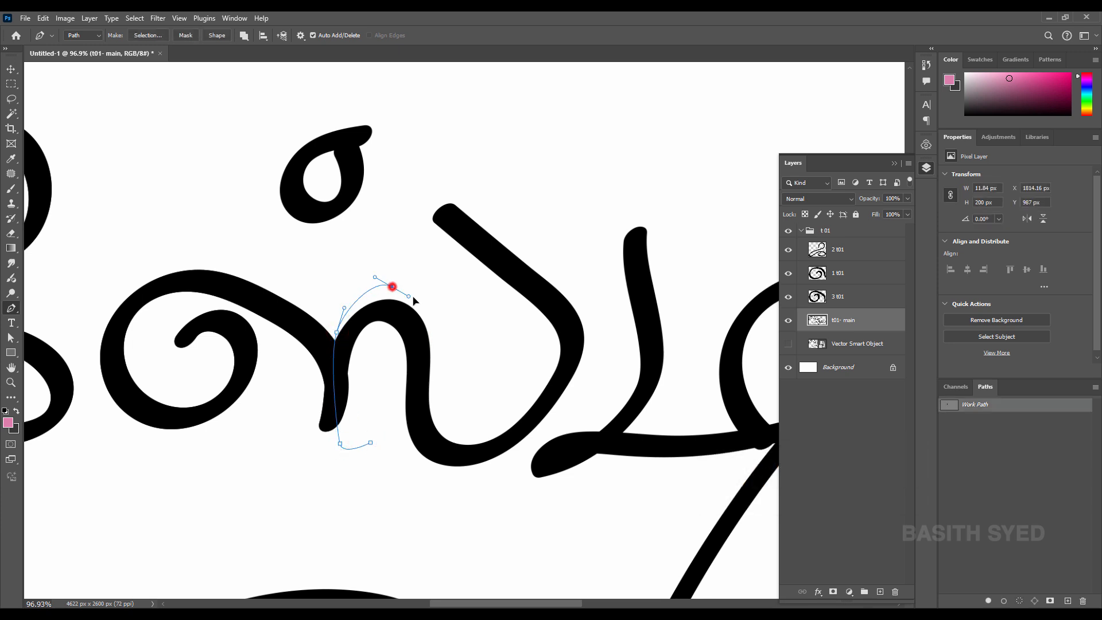
pyautogui.click(476, 308)
pyautogui.click(421, 227)
pyautogui.click(421, 163)
pyautogui.click(489, 146)
pyautogui.click(570, 203)
pyautogui.click(630, 324)
pyautogui.click(605, 376)
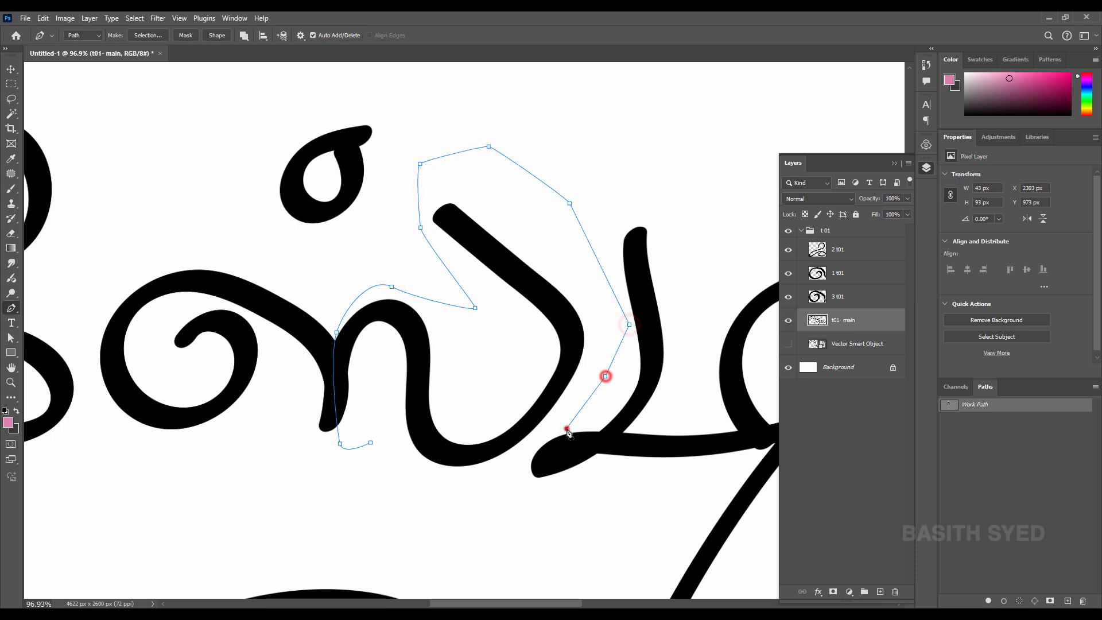
pyautogui.click(567, 428)
pyautogui.click(473, 499)
pyautogui.hotkey('ctrl', 'z')
pyautogui.moveTo(517, 464); pyautogui.dragTo(503, 480)
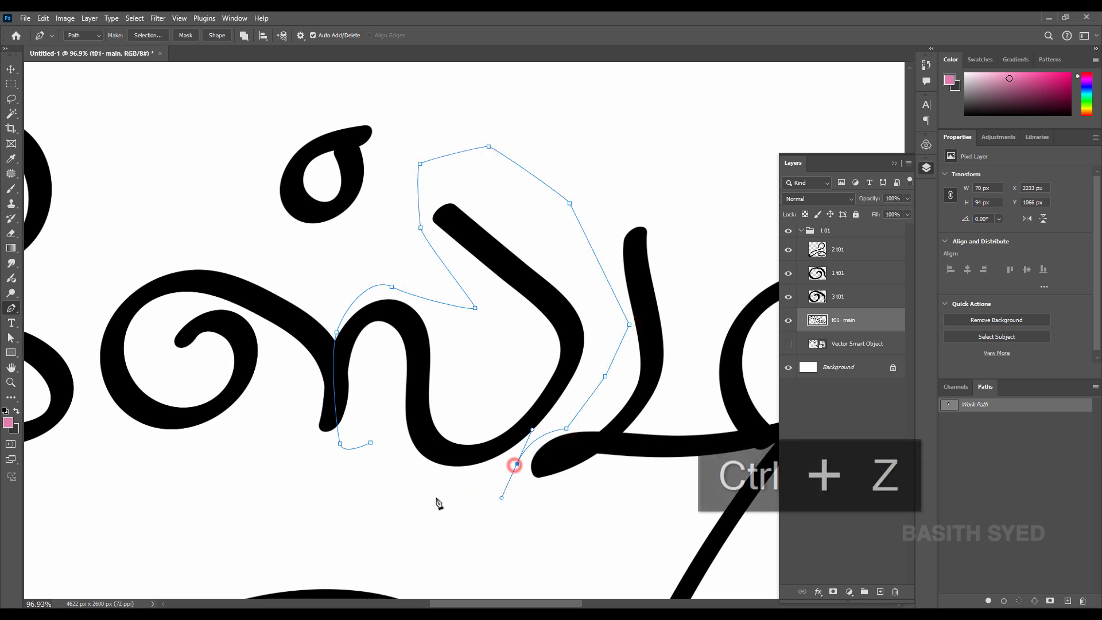
pyautogui.click(429, 499)
pyautogui.click(371, 442)
# Convert the path to a selection, copy the arch-and-diagonal stroke to a new layer and name it 4 t01
pyautogui.hotkey('ctrl', 'Return')
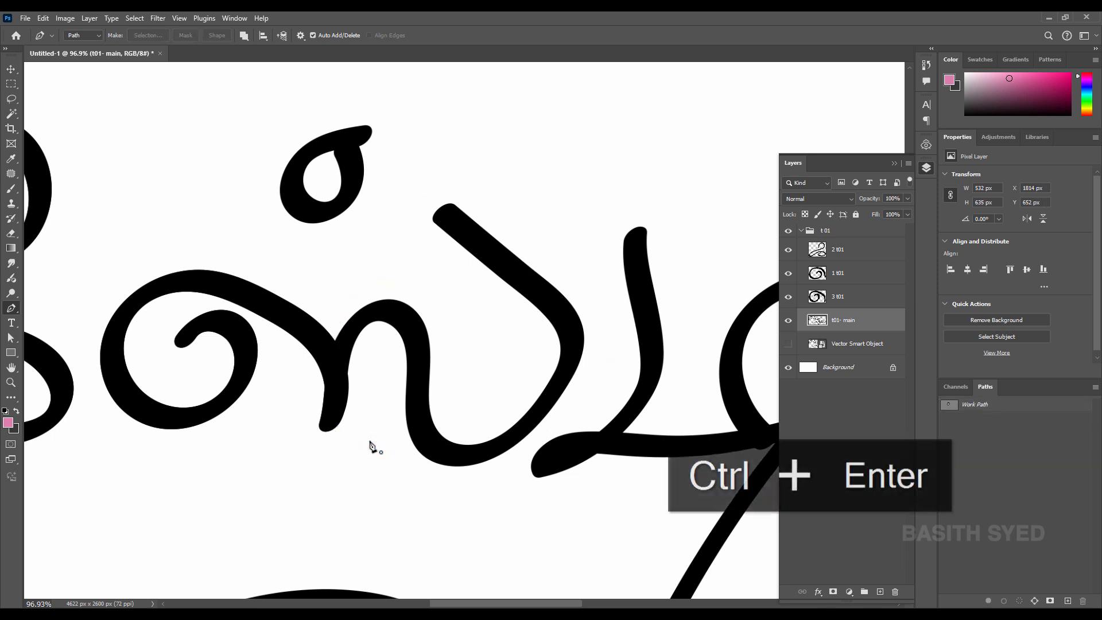
pyautogui.hotkey('ctrl', 'j')
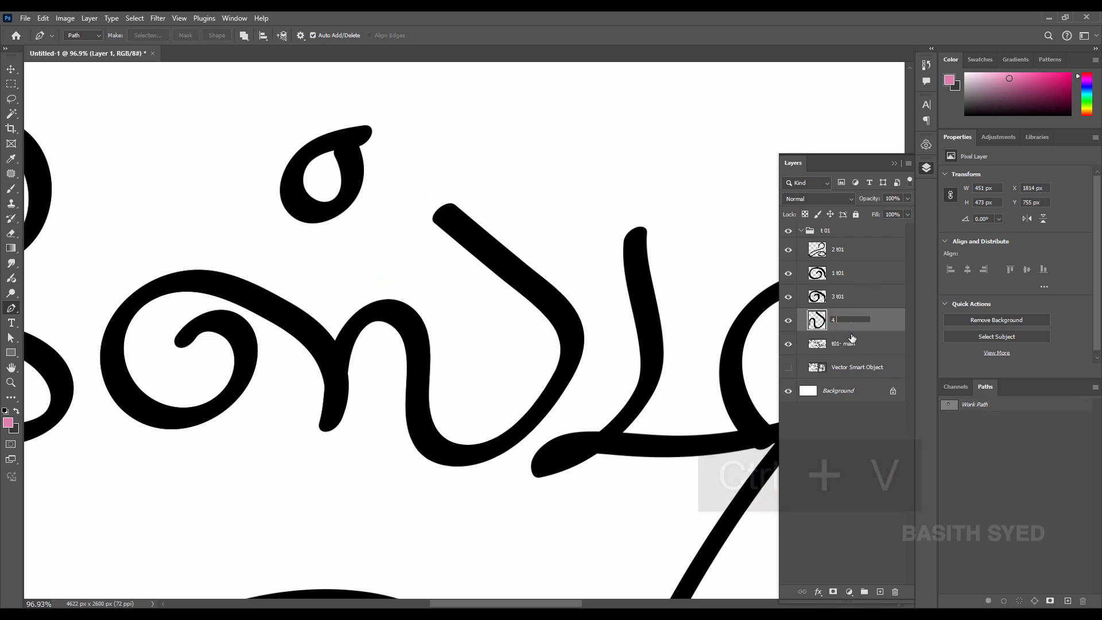
pyautogui.hotkey('ctrl', 'v')
# Move the 3 t01 and 4 t01 layers above 2 t01, with 4 t01 at the top of the group
pyautogui.click(862, 312)
pyautogui.keyDown('shift'); pyautogui.click(857, 299); pyautogui.keyUp('shift')
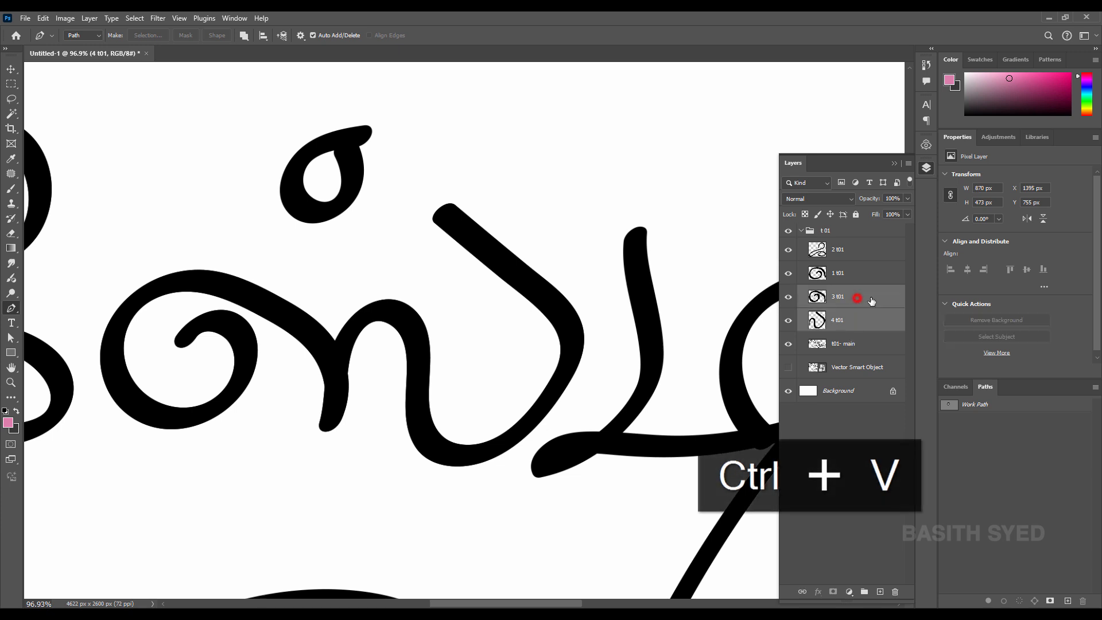
pyautogui.moveTo(871, 296); pyautogui.dragTo(866, 238)
pyautogui.click(854, 272)
pyautogui.click(493, 195)
pyautogui.moveTo(417, 165); pyautogui.dragTo(506, 253)
pyautogui.hotkey('ctrl', 'z')
pyautogui.hotkey('ctrl', 'z')
# On the t01- main layer, draw a closed Pen path around the small loop mark above the second letter
pyautogui.click(455, 183)
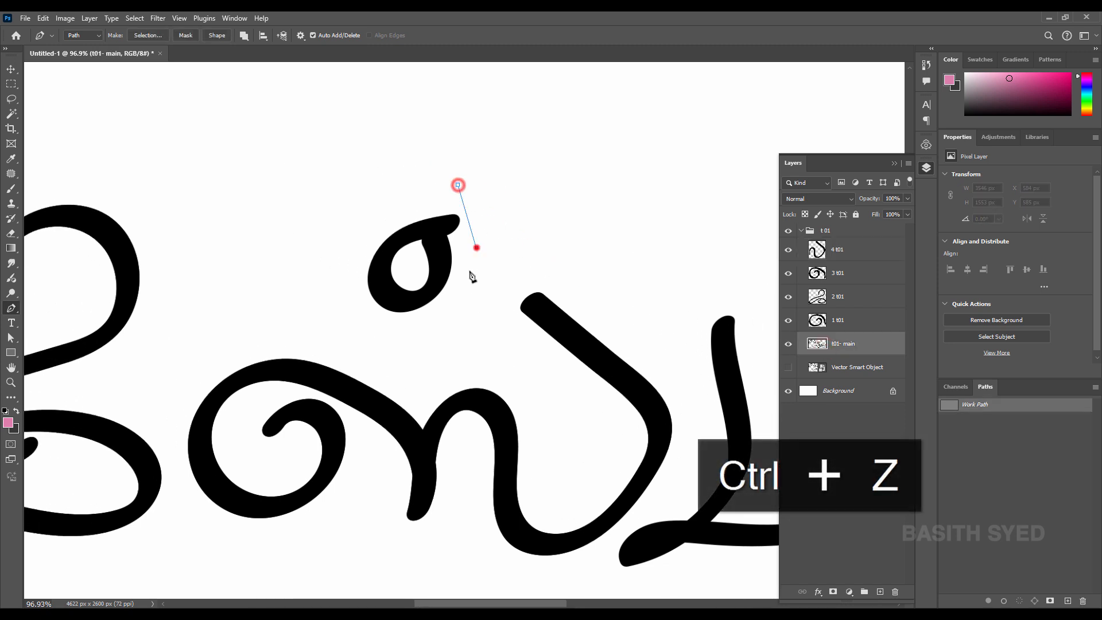
pyautogui.click(476, 248)
pyautogui.click(456, 311)
pyautogui.click(416, 333)
pyautogui.click(360, 333)
pyautogui.click(330, 302)
pyautogui.click(331, 248)
pyautogui.click(372, 225)
pyautogui.click(455, 184)
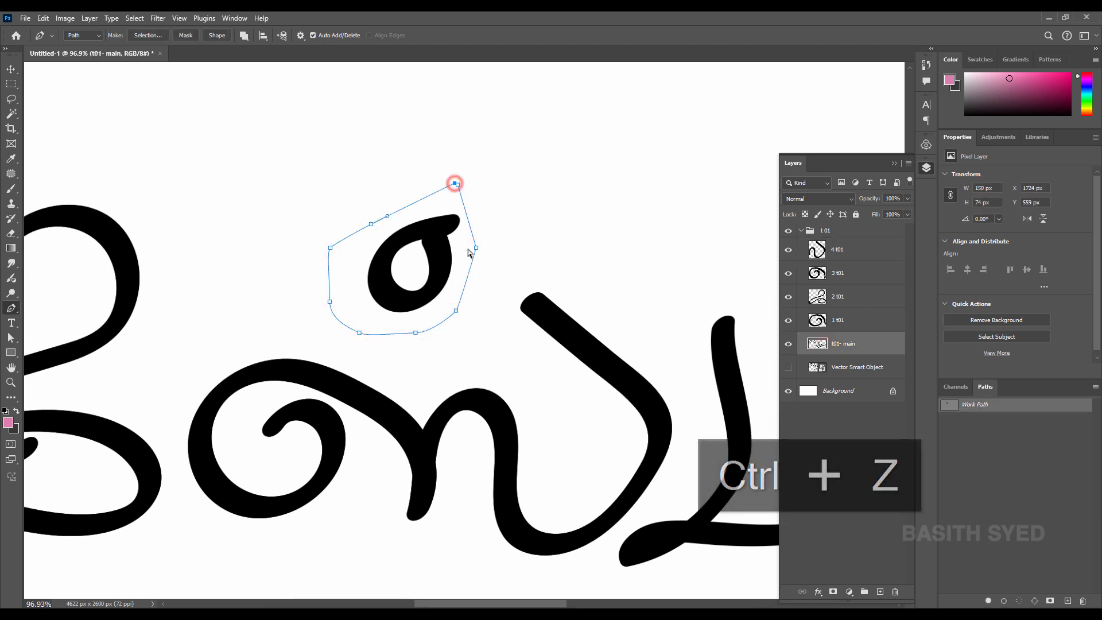
# Copy the path-enclosed loop mark to a new layer named 5 t01 and move it above 4 t01
pyautogui.hotkey('ctrl', 'j')
pyautogui.hotkey('ctrl', 'z')
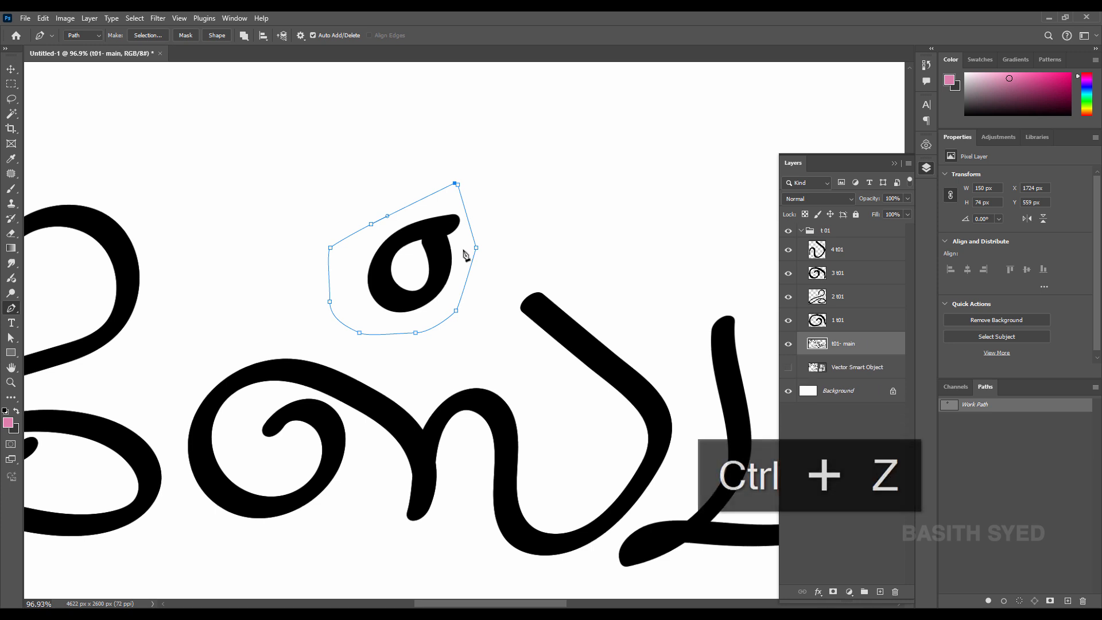
pyautogui.hotkey('ctrl', 'Return')
pyautogui.hotkey('ctrl', 'j')
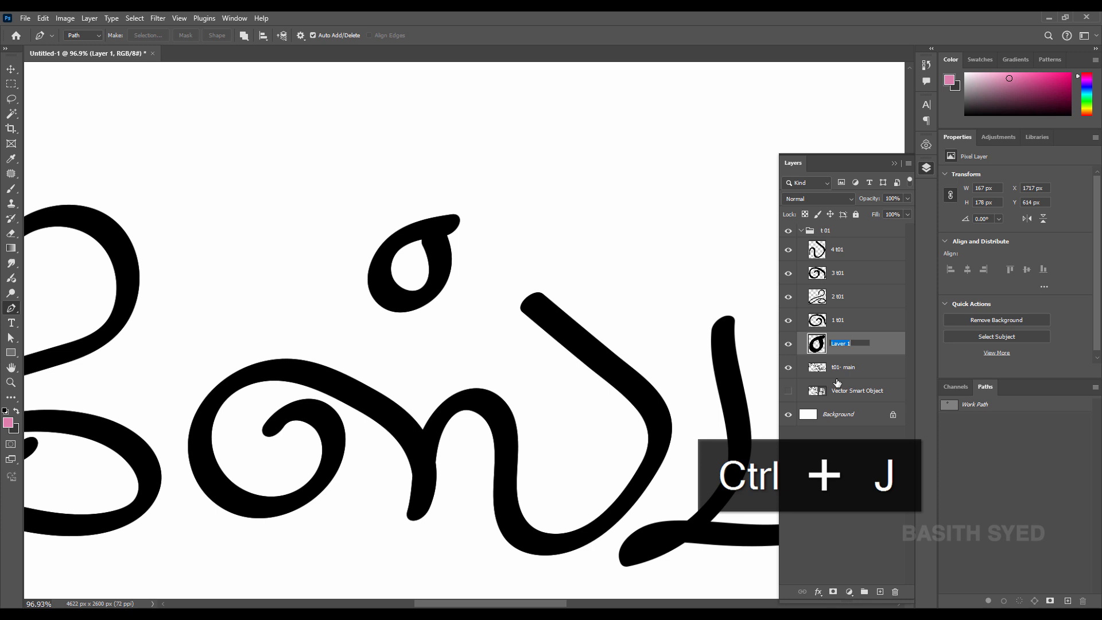
pyautogui.write('5')
pyautogui.hotkey('ctrl', 'v')
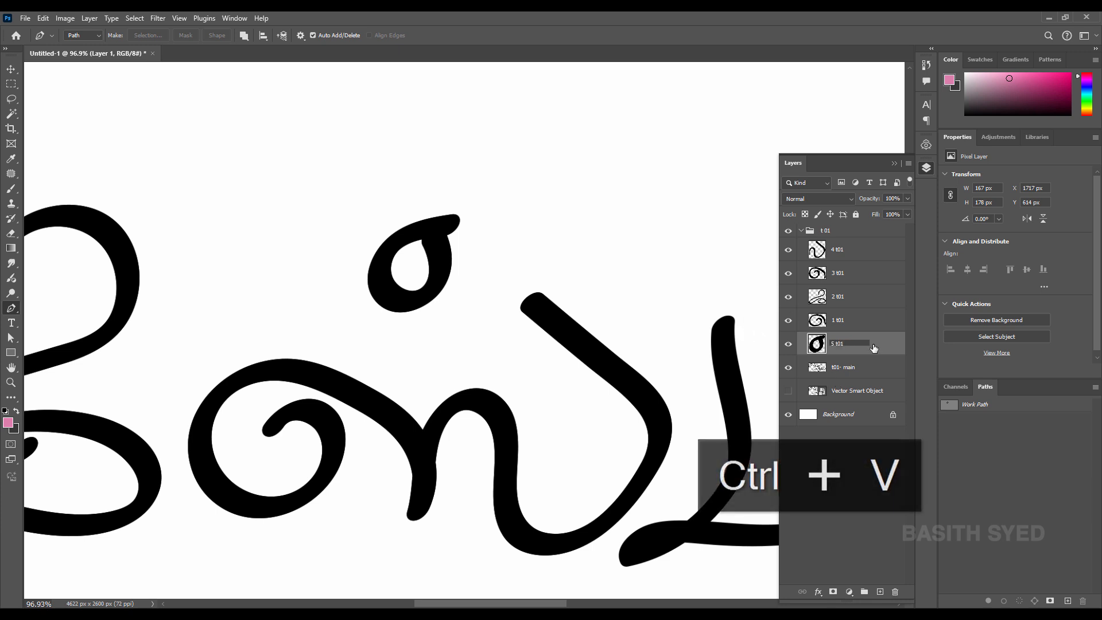
pyautogui.moveTo(874, 347); pyautogui.dragTo(875, 241)
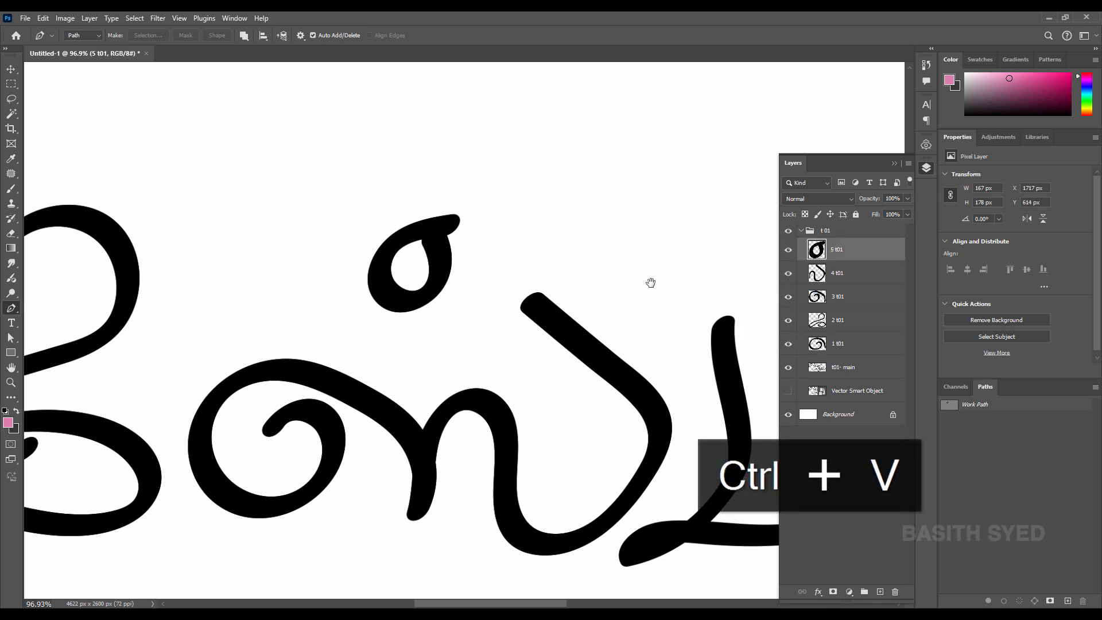
# On the t01- main layer, draw a closed Pen path around the next letter's upright stroke, down to its rounded lower-left tail
pyautogui.moveTo(651, 282)
pyautogui.mouseDown()
pyautogui.moveTo(342, 195)
pyautogui.moveTo(308, 170)
pyautogui.moveTo(377, 187)
pyautogui.mouseUp()
pyautogui.click(847, 366)
pyautogui.click(323, 244)
pyautogui.moveTo(406, 230); pyautogui.dragTo(409, 282)
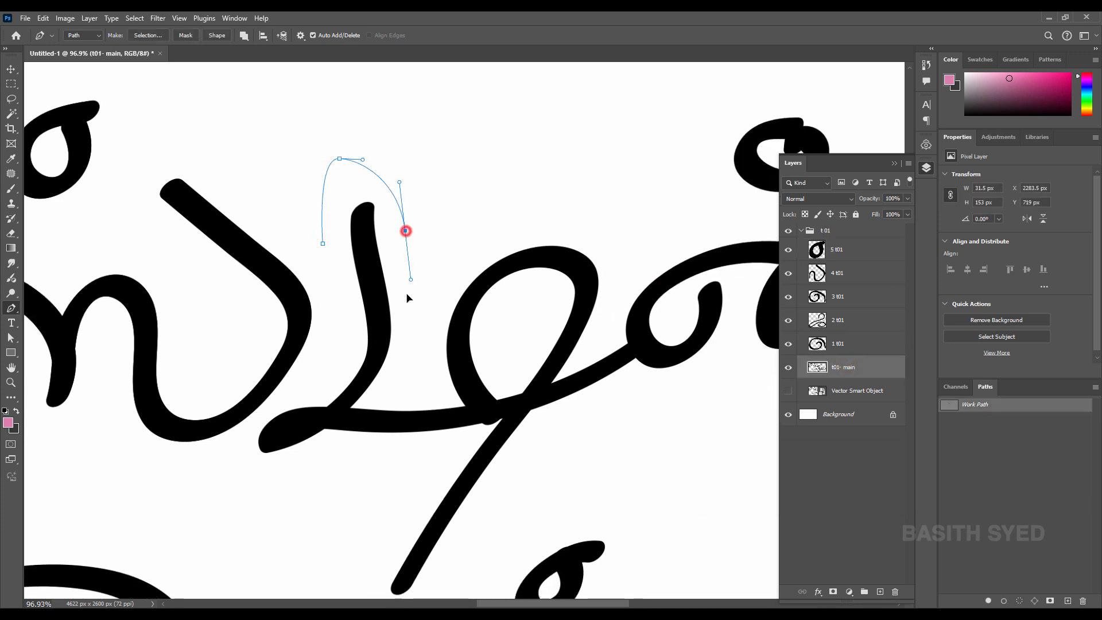
pyautogui.click(398, 356)
pyautogui.click(357, 406)
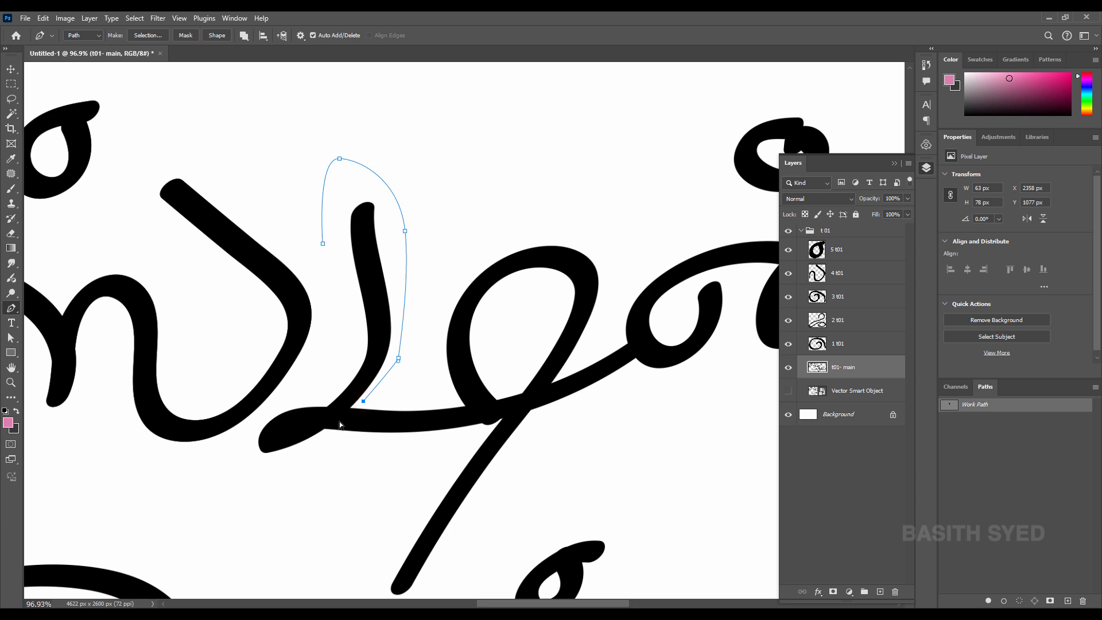
pyautogui.hotkey('ctrl', 'z')
pyautogui.click(352, 408)
pyautogui.moveTo(352, 410); pyautogui.dragTo(348, 413)
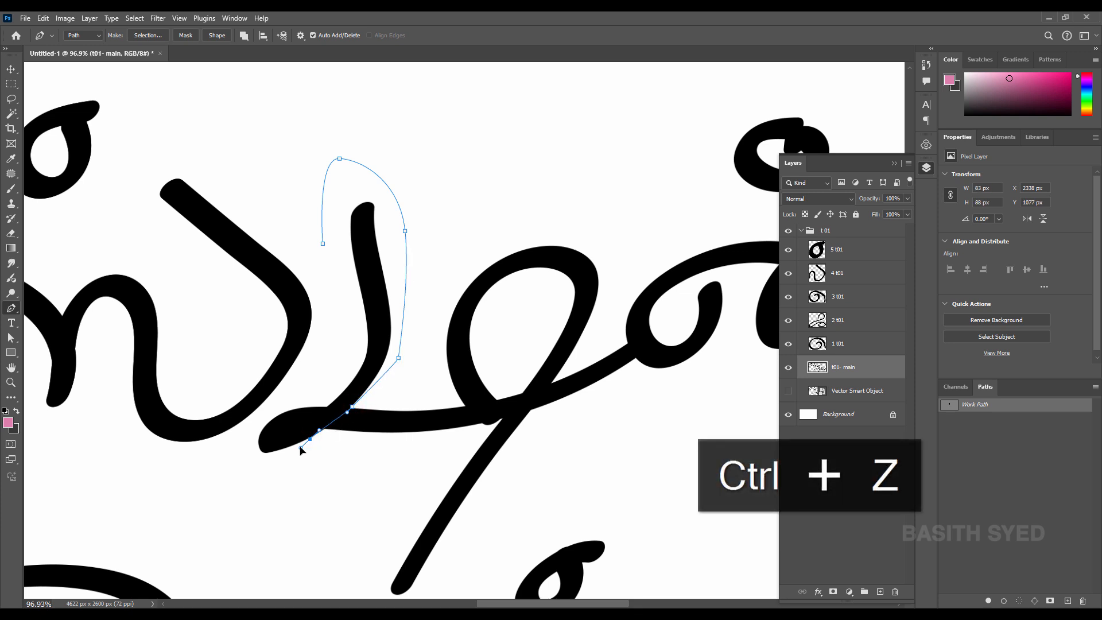
pyautogui.moveTo(300, 448); pyautogui.dragTo(299, 447)
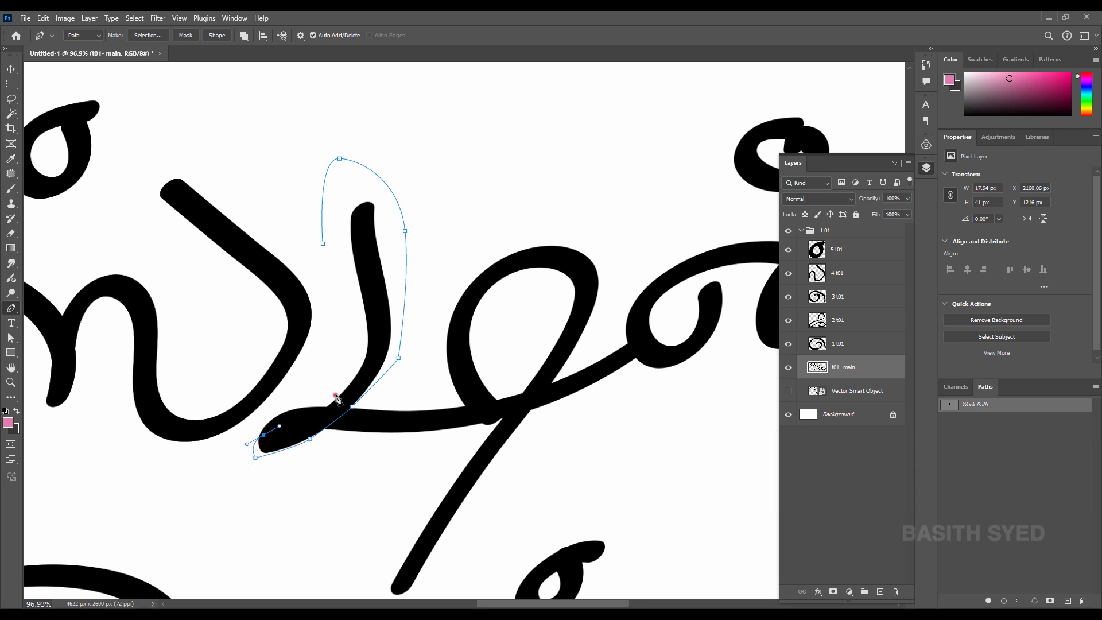
pyautogui.moveTo(336, 396); pyautogui.dragTo(343, 373)
pyautogui.click(341, 284)
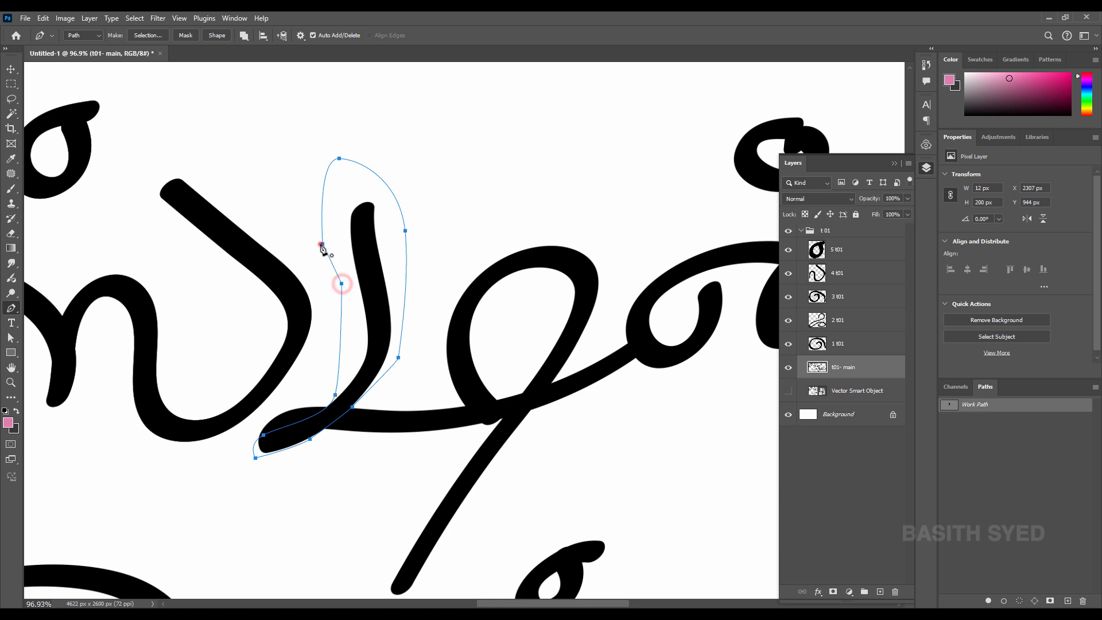
pyautogui.click(323, 244)
# Convert the path to a selection, copy the upright stroke to a new layer and name it 6 t01
pyautogui.hotkey('ctrl', 'Return')
pyautogui.hotkey('ctrl', 'j')
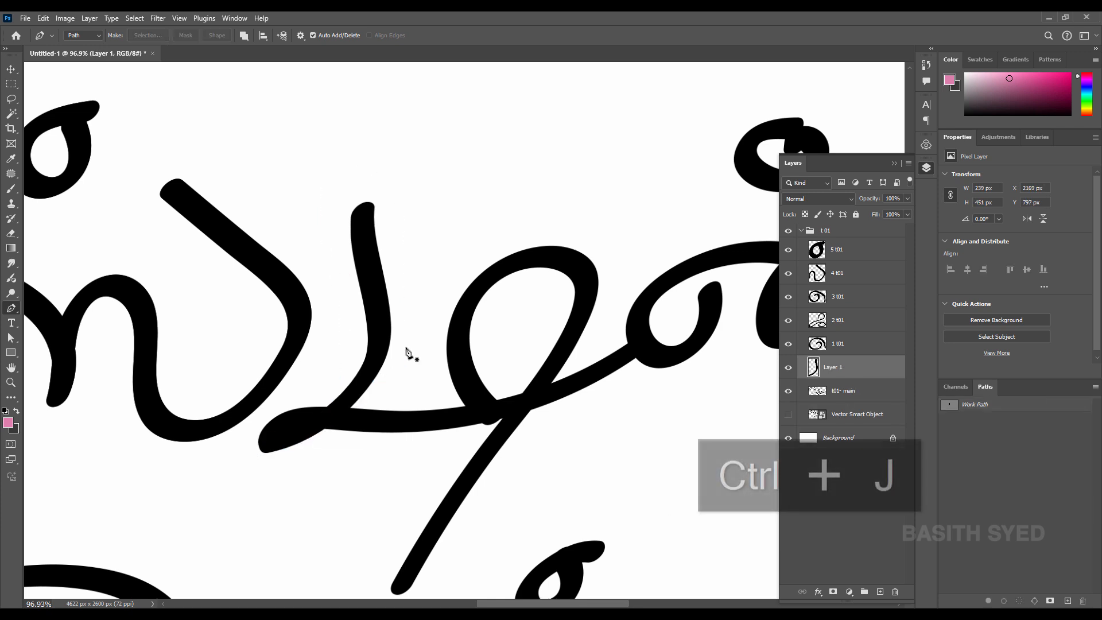
pyautogui.doubleClick(832, 368)
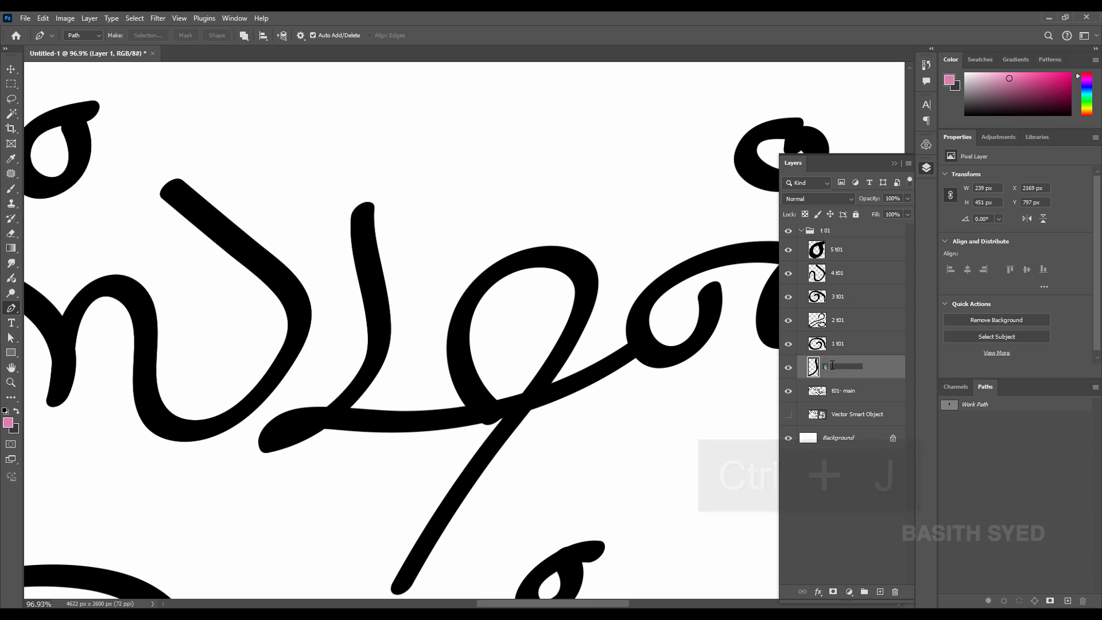
pyautogui.hotkey('ctrl', 'v')
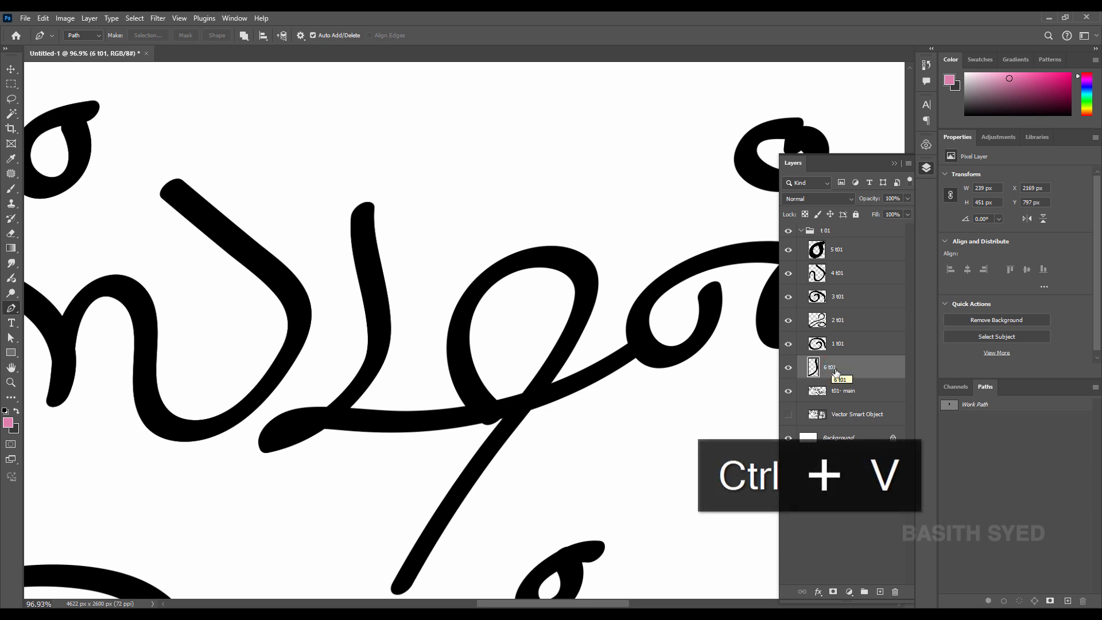
# On the t01- main layer, start a Pen path around the rounded tail of the long horizontal stroke, up to the upright stroke's base
pyautogui.click(855, 398)
pyautogui.click(328, 435)
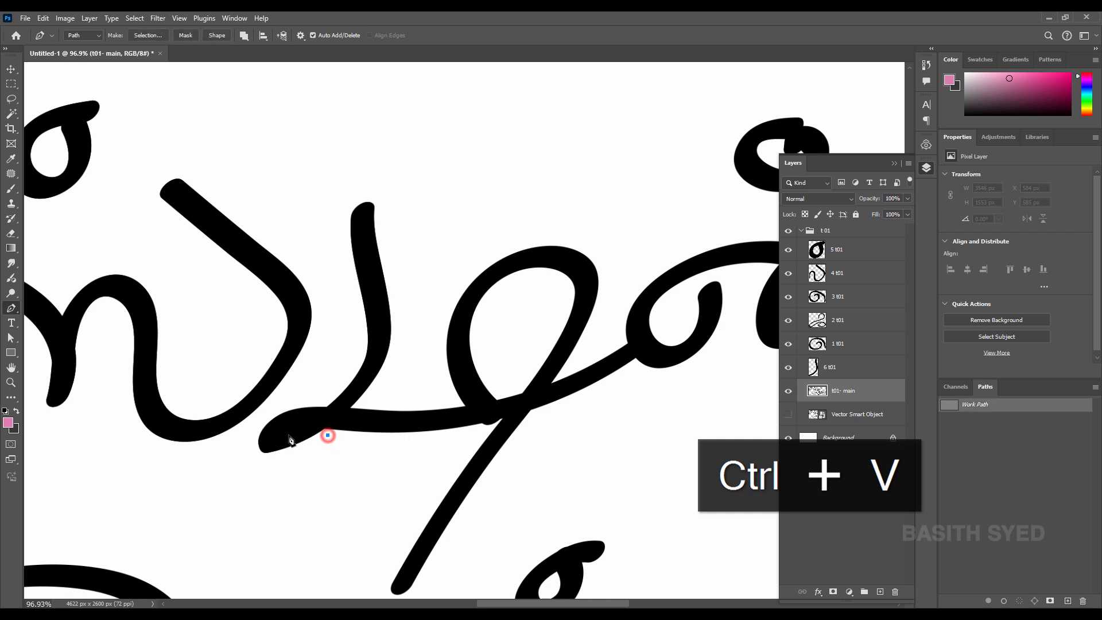
pyautogui.moveTo(301, 426); pyautogui.dragTo(222, 446)
pyautogui.hotkey('ctrl', 'z')
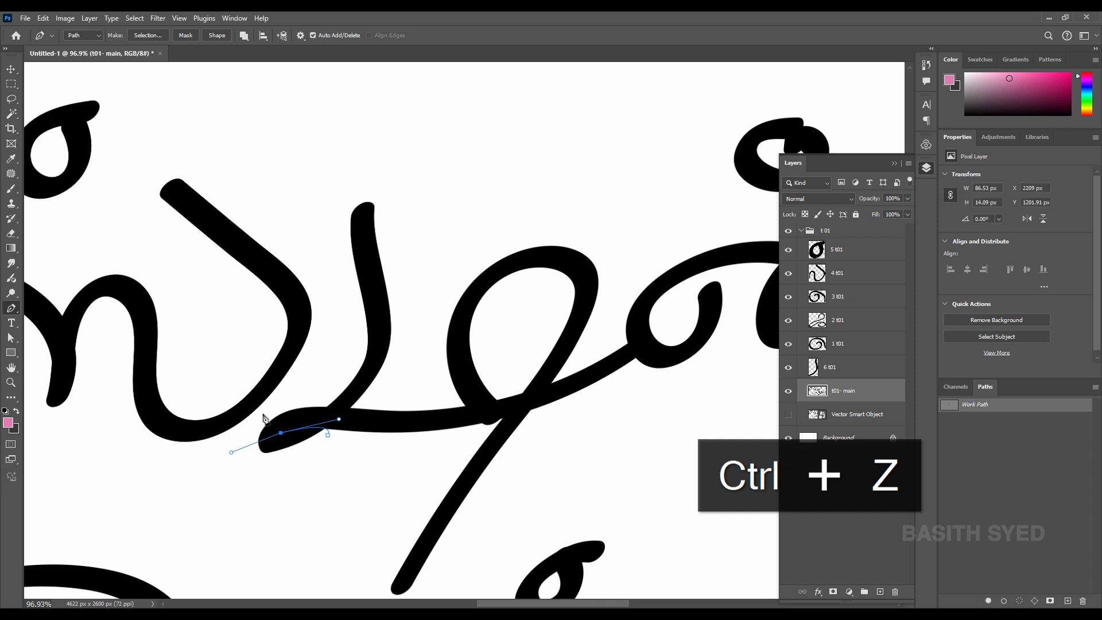
pyautogui.moveTo(273, 411); pyautogui.dragTo(284, 401)
pyautogui.click(332, 410)
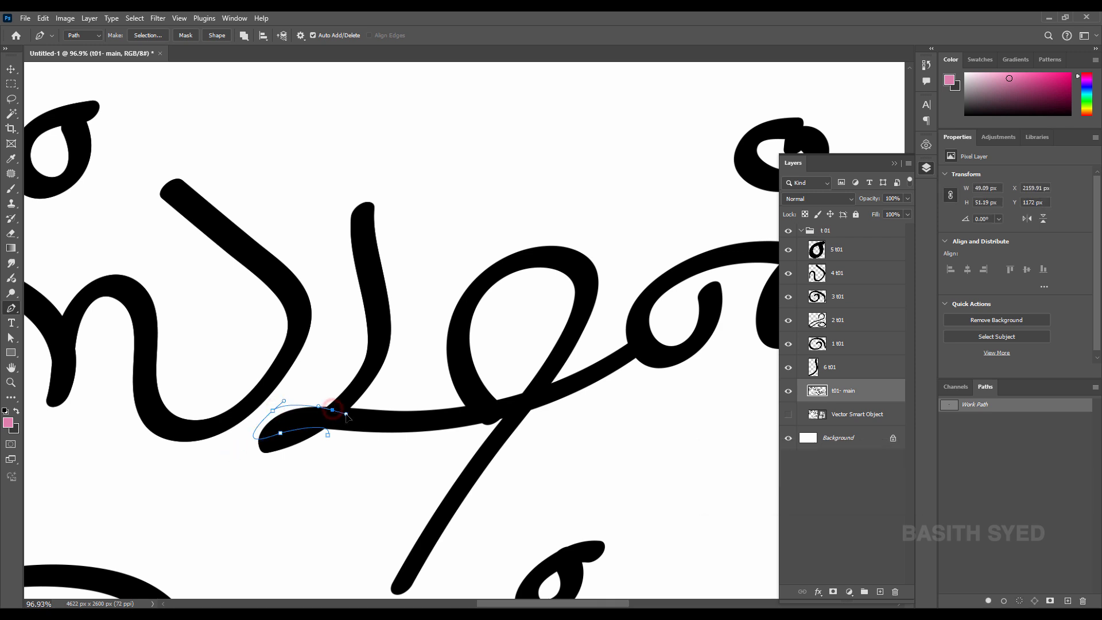
pyautogui.hotkey('ctrl', 'z')
pyautogui.click(336, 408)
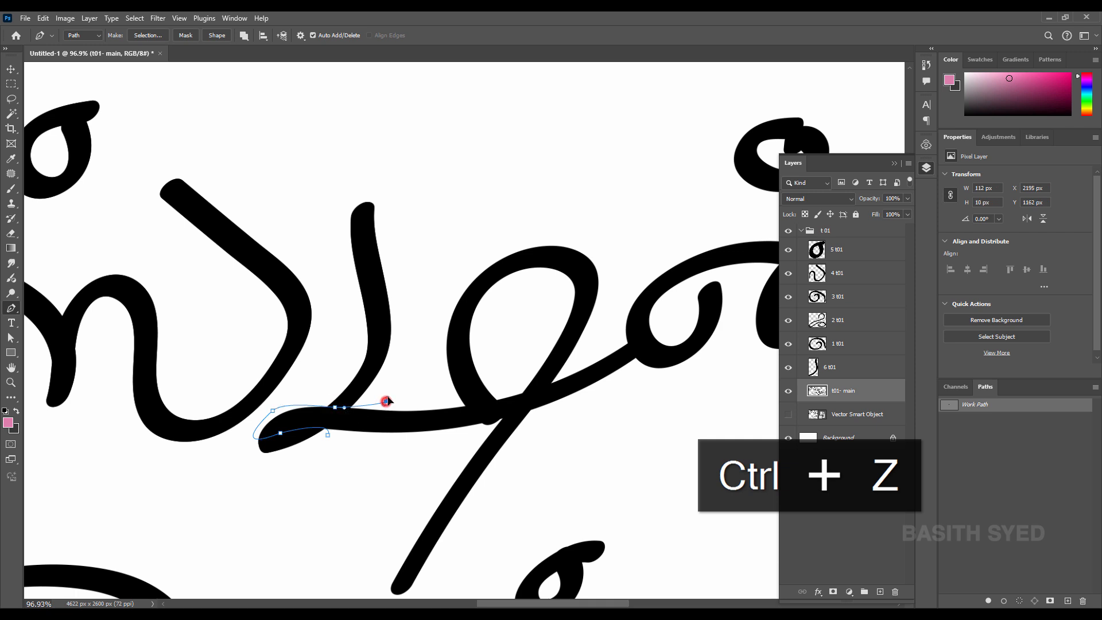
pyautogui.hotkey('ctrl', 'z')
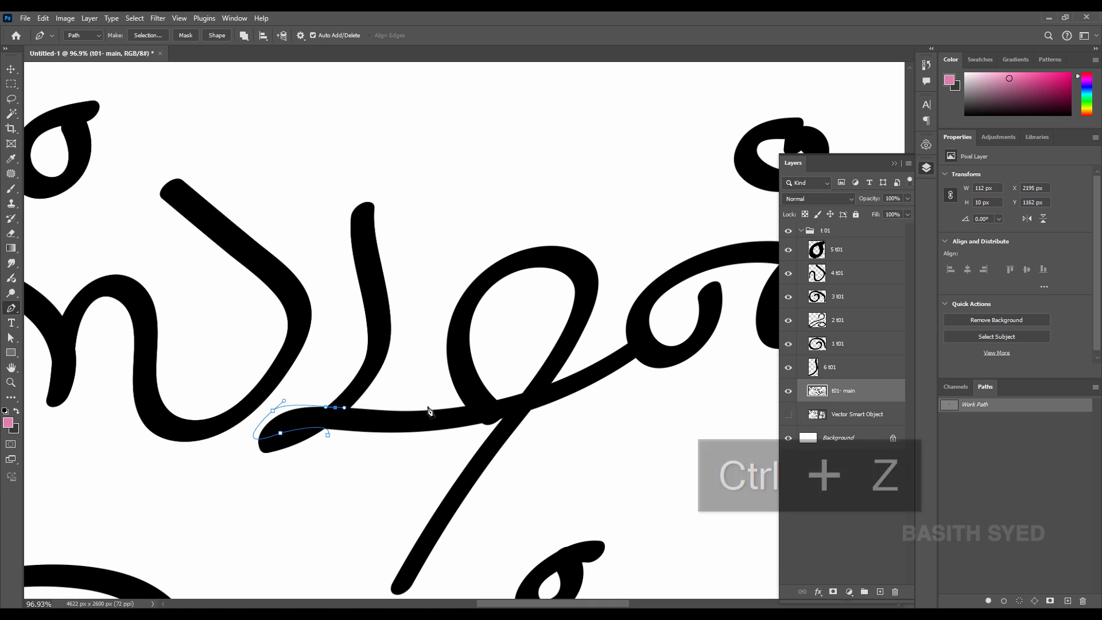
# Continue the path along the horizontal stroke's upper edge to the next letter's curl, return along its underside and close it
pyautogui.moveTo(430, 407); pyautogui.dragTo(448, 404)
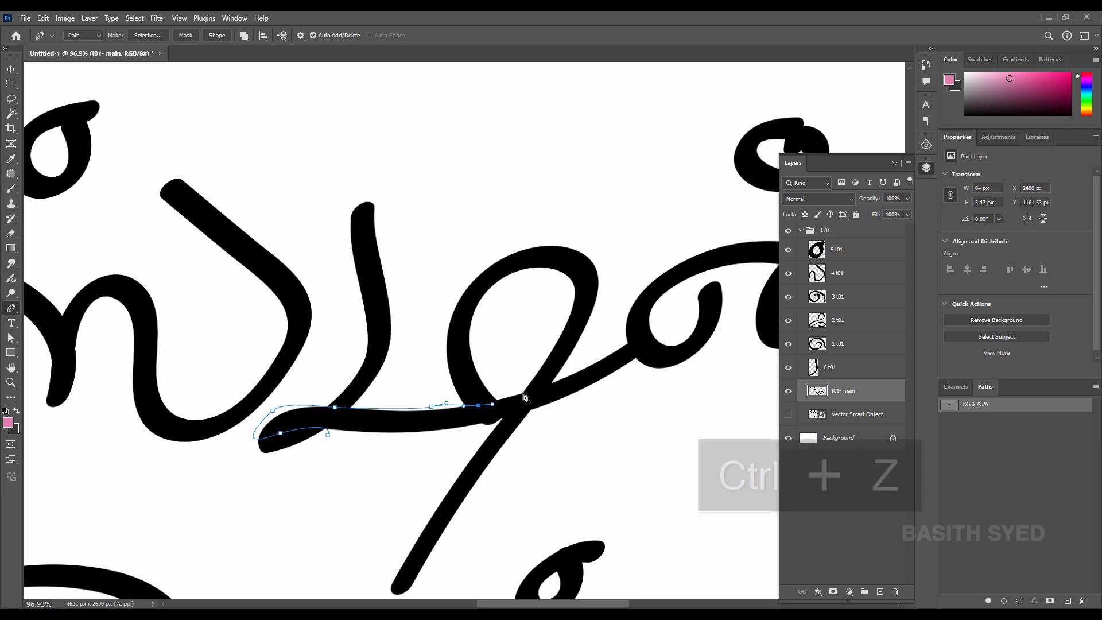
pyautogui.hotkey('ctrl', 'z')
pyautogui.click(497, 401)
pyautogui.moveTo(499, 406); pyautogui.dragTo(530, 403)
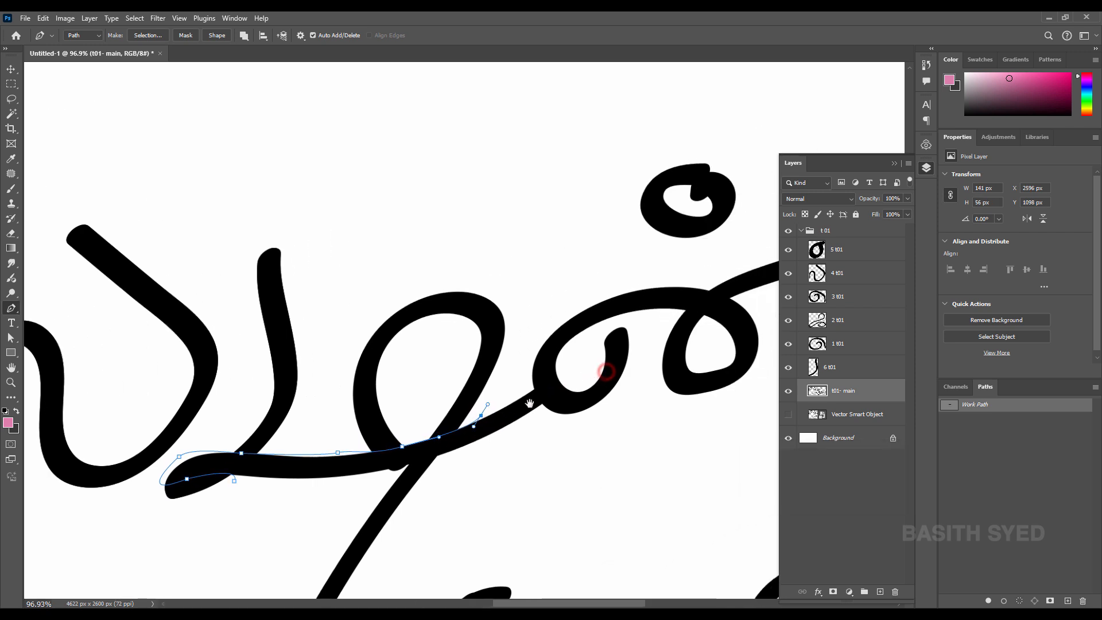
pyautogui.hotkey('ctrl', 'z')
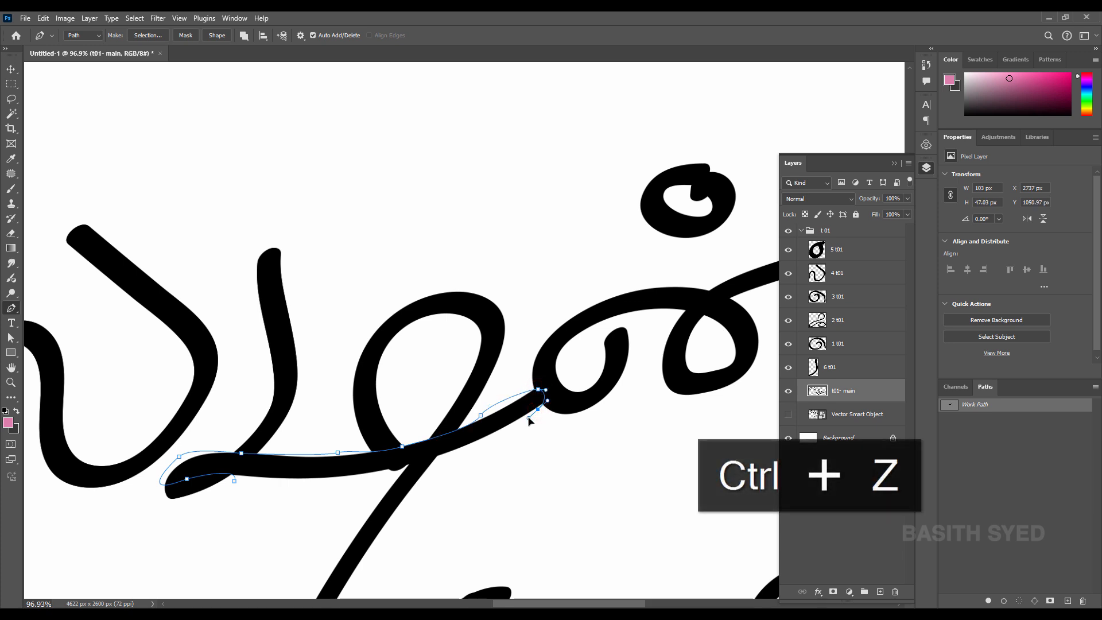
pyautogui.moveTo(430, 461)
pyautogui.mouseDown()
pyautogui.moveTo(443, 455)
pyautogui.moveTo(414, 467)
pyautogui.mouseUp()
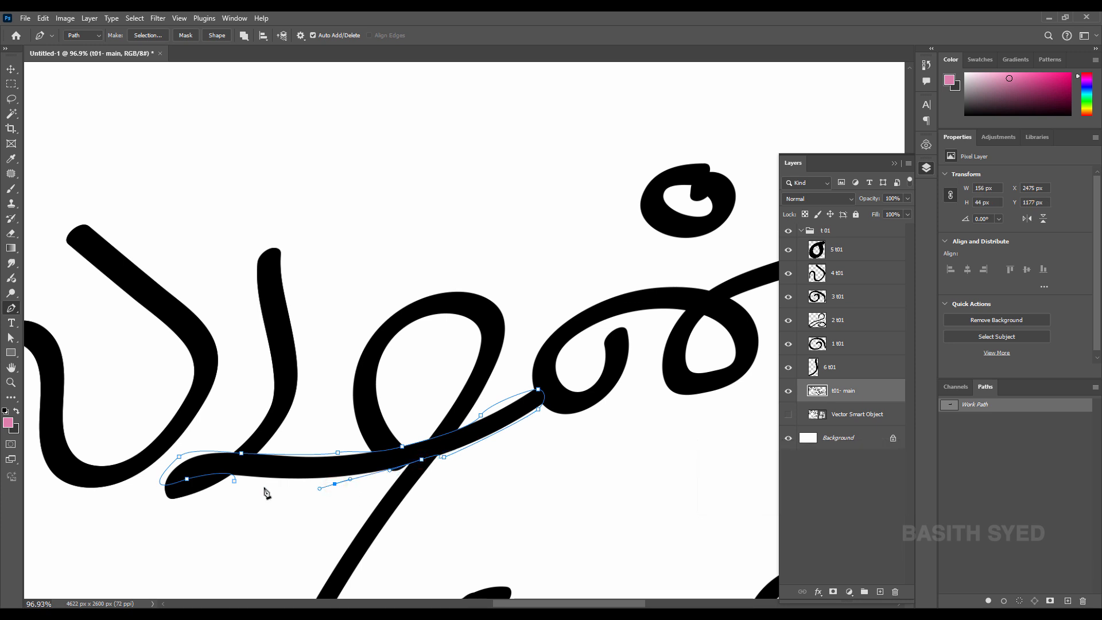
pyautogui.click(235, 481)
# Copy the path-enclosed horizontal stroke to a new layer named 6 t01 and move it above 5 t01
pyautogui.hotkey('ctrl', 'Return')
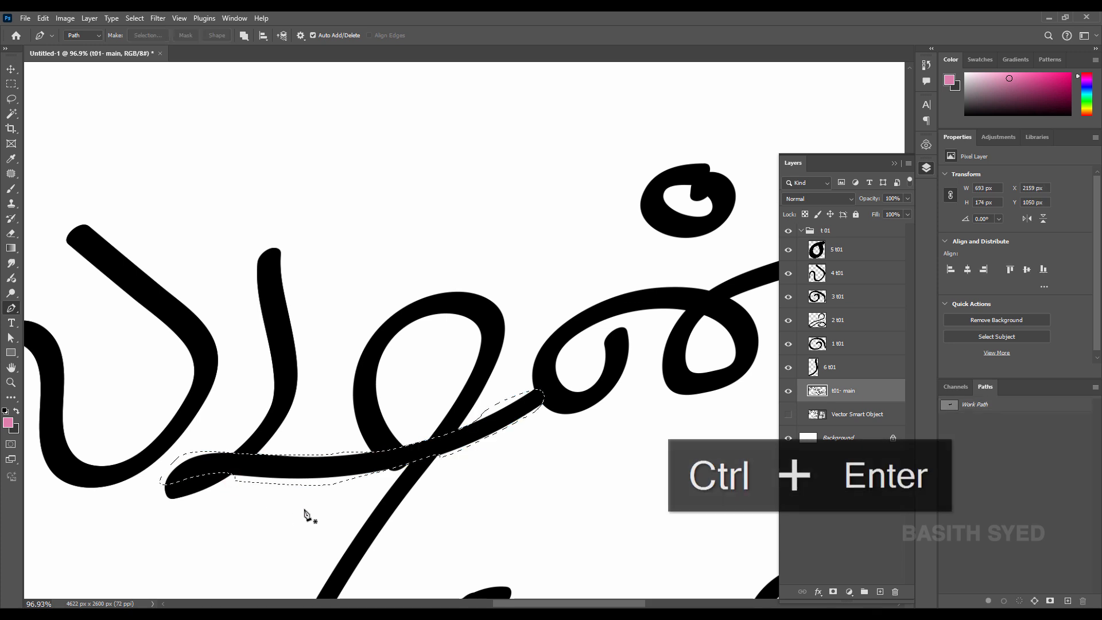
pyautogui.hotkey('ctrl', 'j')
pyautogui.doubleClick(831, 391)
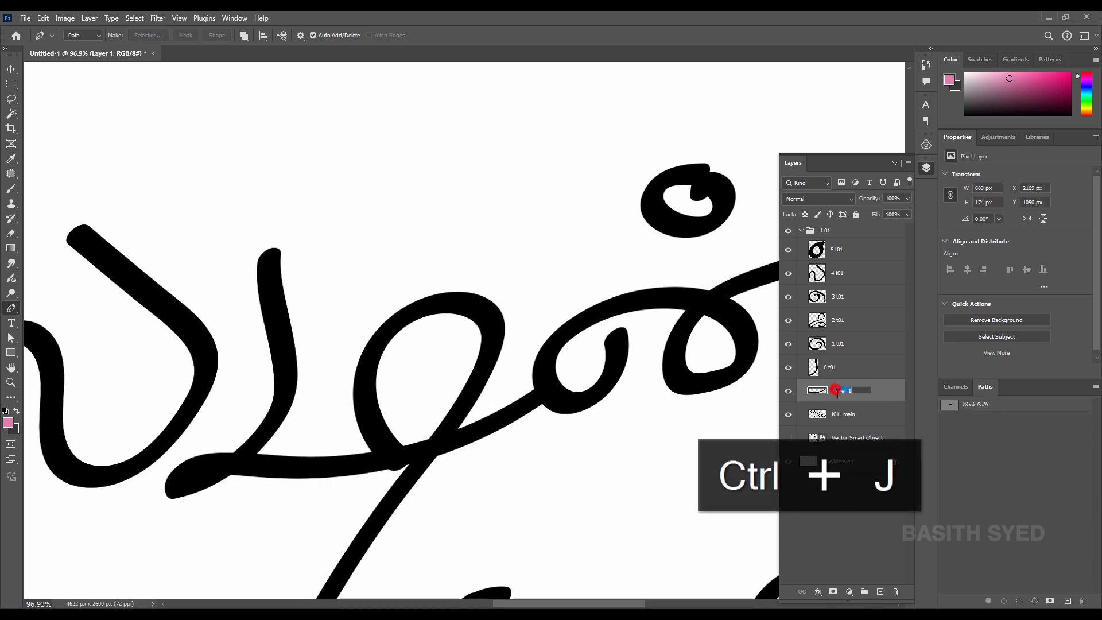
pyautogui.write('6 t01')
pyautogui.press('Return')
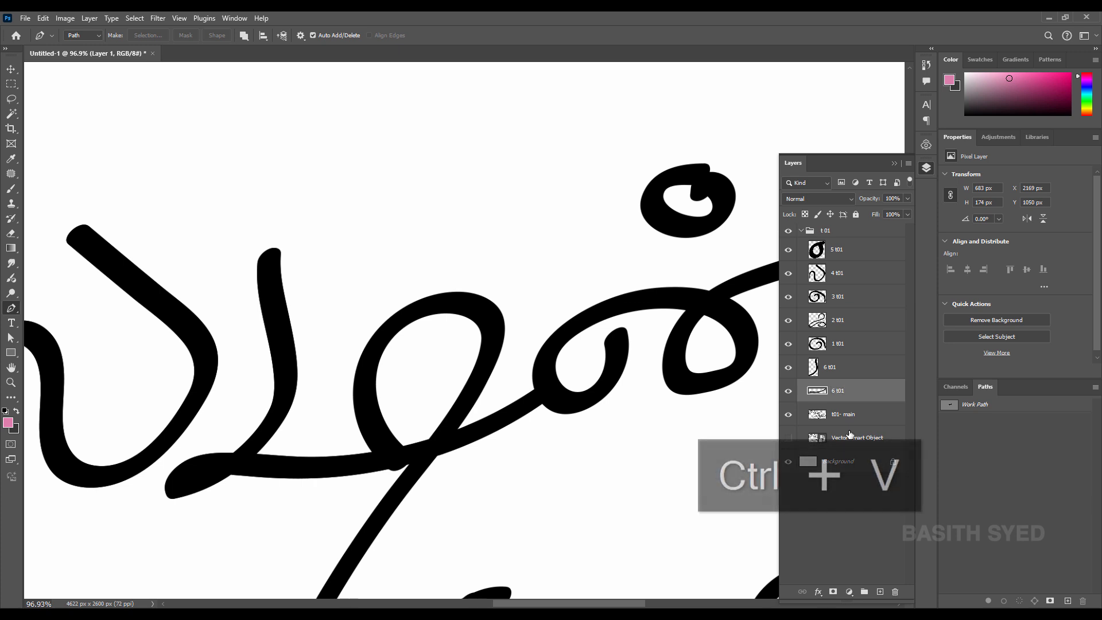
pyautogui.moveTo(854, 366); pyautogui.dragTo(836, 241)
# On the t01- main layer, start a Pen path at the large loop's lower end and trace around its inner opening to the crossing
pyautogui.click(840, 414)
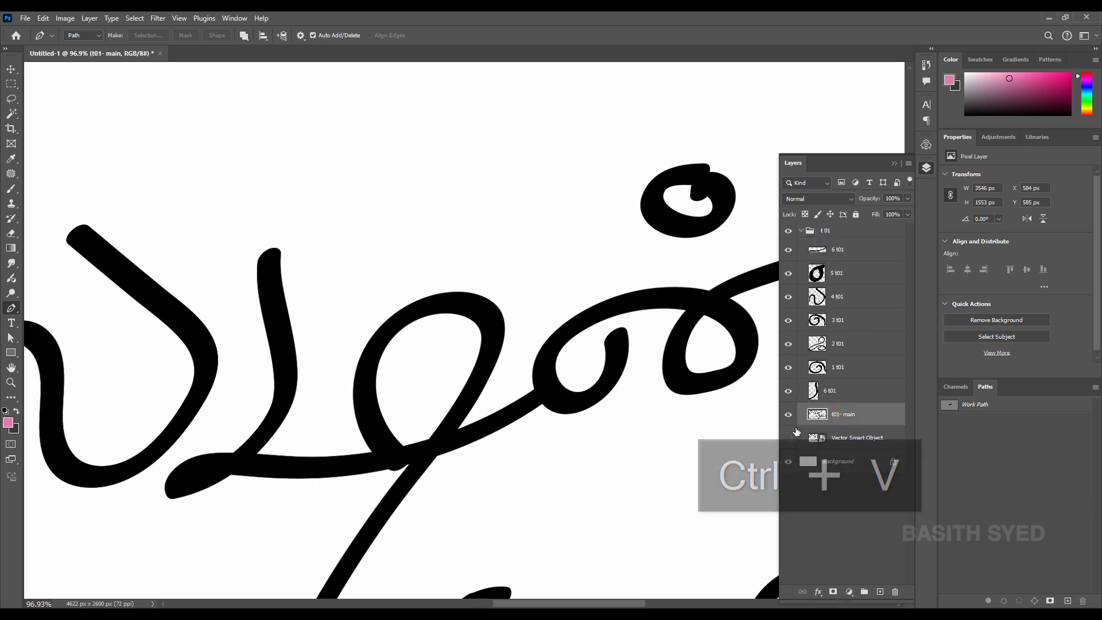
pyautogui.click(395, 471)
pyautogui.click(407, 463)
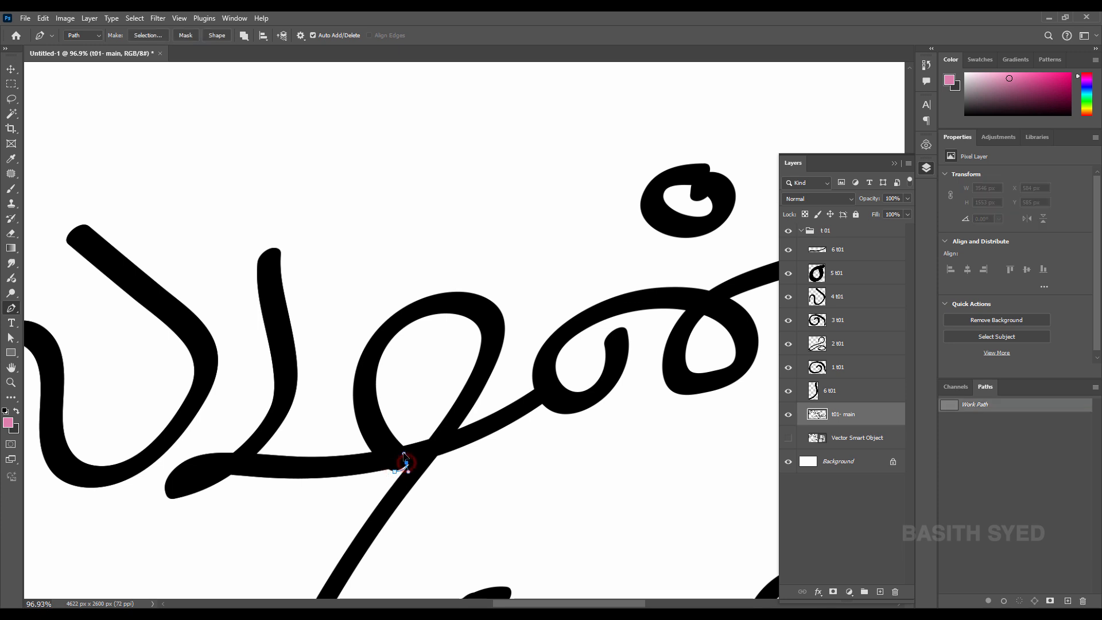
pyautogui.hotkey('ctrl', 'z')
pyautogui.moveTo(403, 447); pyautogui.dragTo(391, 426)
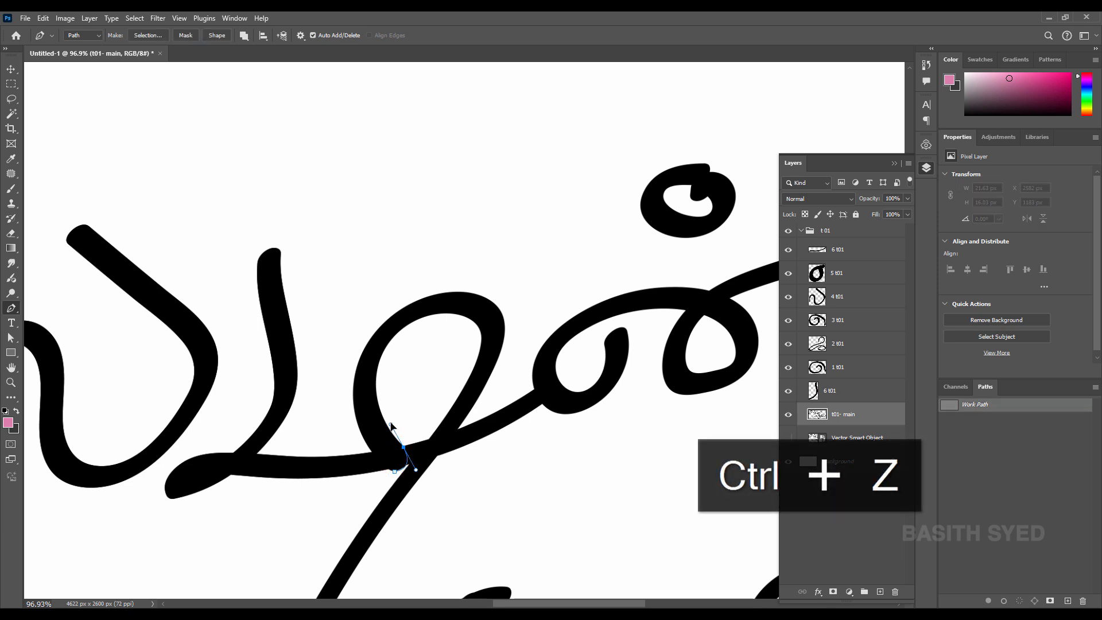
pyautogui.moveTo(388, 364); pyautogui.dragTo(392, 356)
pyautogui.click(443, 327)
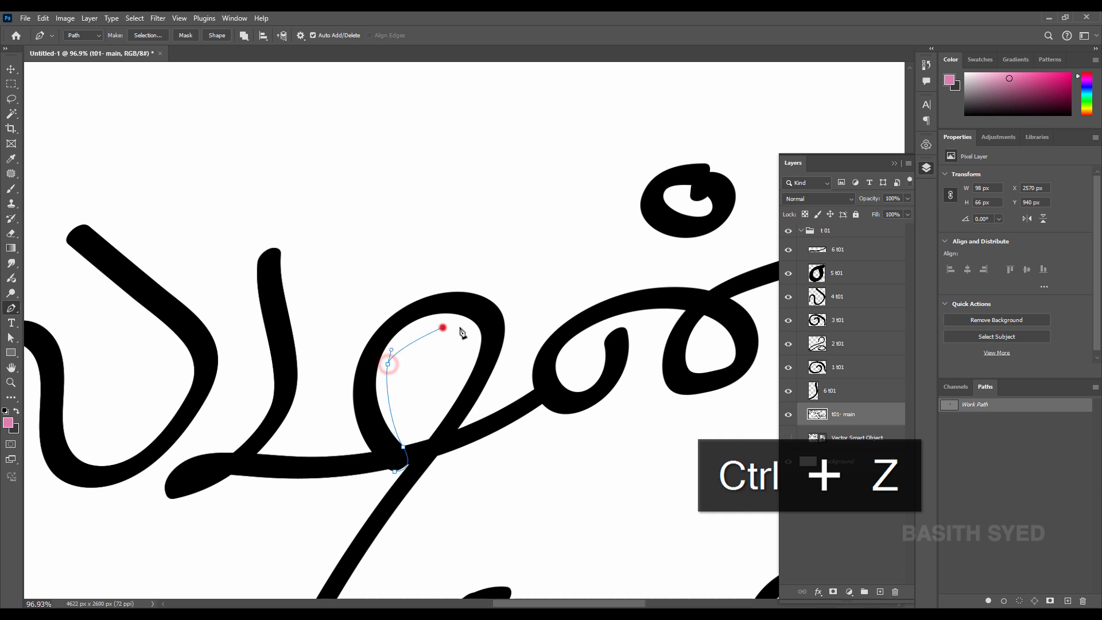
pyautogui.click(463, 328)
pyautogui.click(466, 340)
pyautogui.click(457, 366)
pyautogui.moveTo(425, 454)
pyautogui.mouseDown()
pyautogui.moveTo(446, 349)
pyautogui.moveTo(434, 388)
pyautogui.mouseUp()
# Extend the path down around the loop's long diagonal tail and back up to the crossing with the horizontal stroke
pyautogui.moveTo(391, 424); pyautogui.dragTo(371, 431)
pyautogui.click(286, 566)
pyautogui.click(309, 601)
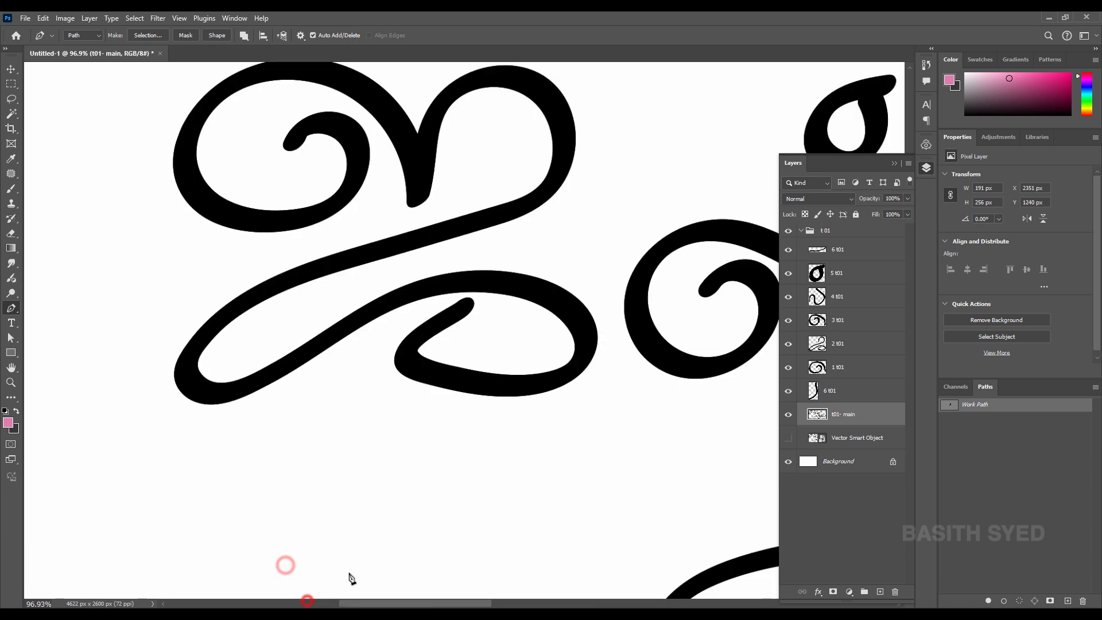
pyautogui.moveTo(598, 439); pyautogui.dragTo(1, 431)
pyautogui.moveTo(382, 430); pyautogui.dragTo(203, 397)
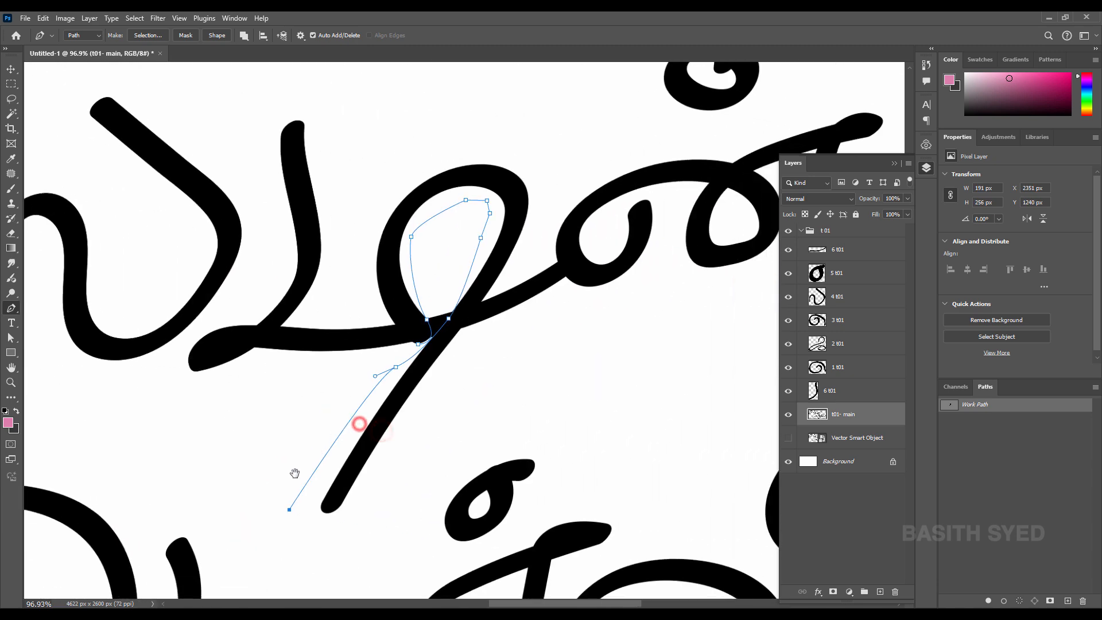
pyautogui.moveTo(349, 545); pyautogui.dragTo(375, 529)
pyautogui.click(420, 406)
pyautogui.click(453, 343)
pyautogui.click(464, 320)
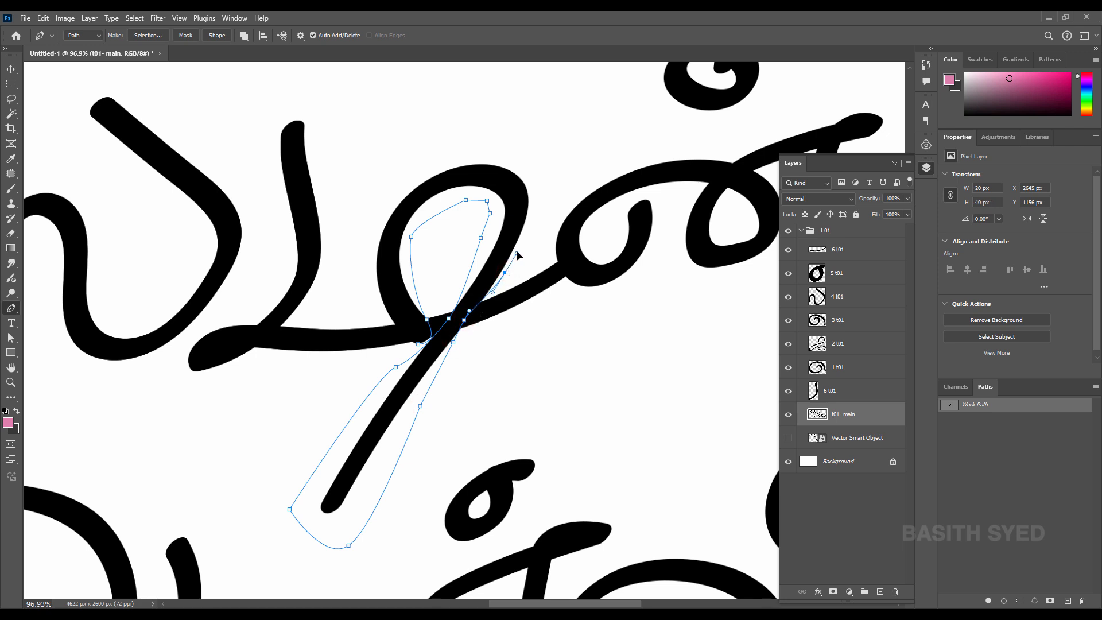
# Trace the path around the outside of the large loop and close it at the starting point
pyautogui.moveTo(548, 222); pyautogui.dragTo(547, 287)
pyautogui.moveTo(544, 244); pyautogui.dragTo(539, 233)
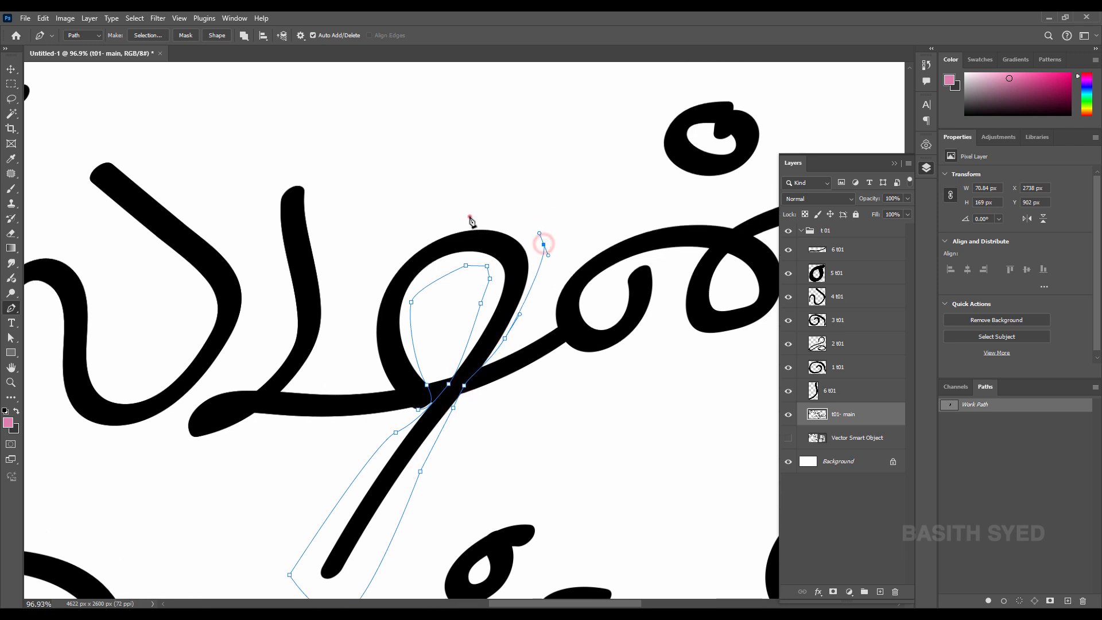
pyautogui.moveTo(469, 216); pyautogui.dragTo(436, 229)
pyautogui.moveTo(376, 290); pyautogui.dragTo(394, 391)
pyautogui.click(418, 409)
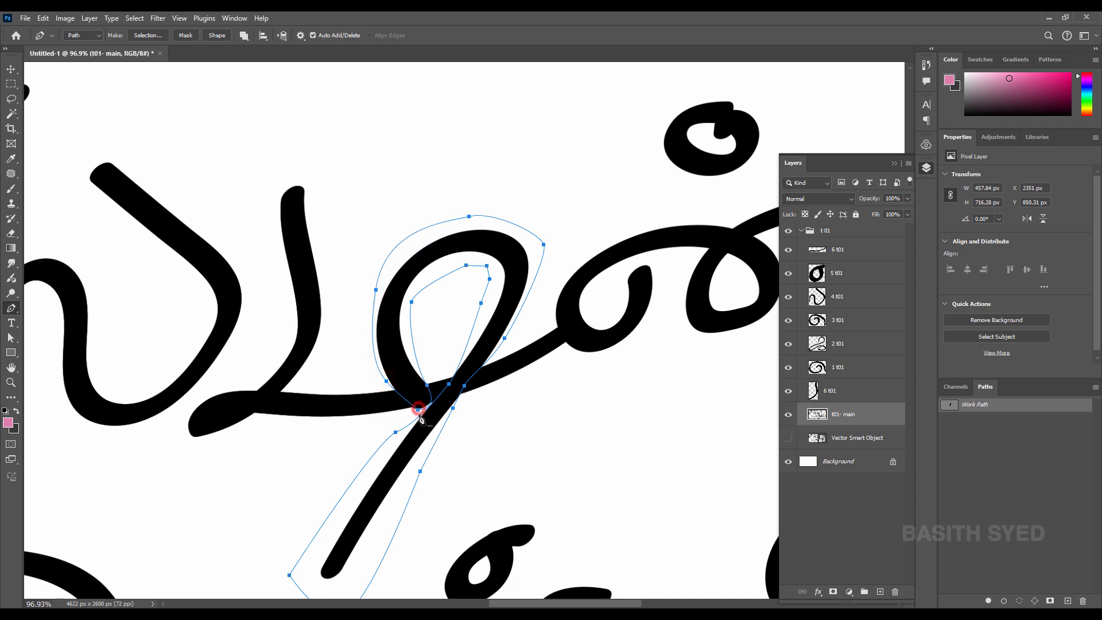
# Copy the path-enclosed looped stroke to a new layer named 7 t01 above the horizontal 6 t01 stroke, and check it in isolation
pyautogui.hotkey('ctrl', 'Return')
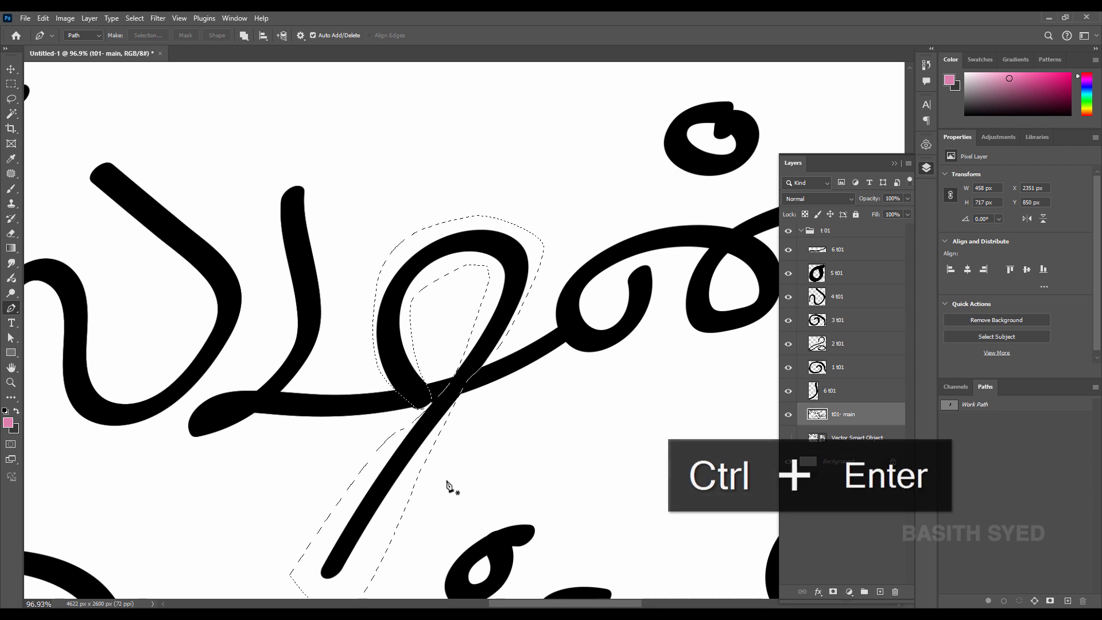
pyautogui.hotkey('ctrl', 'j')
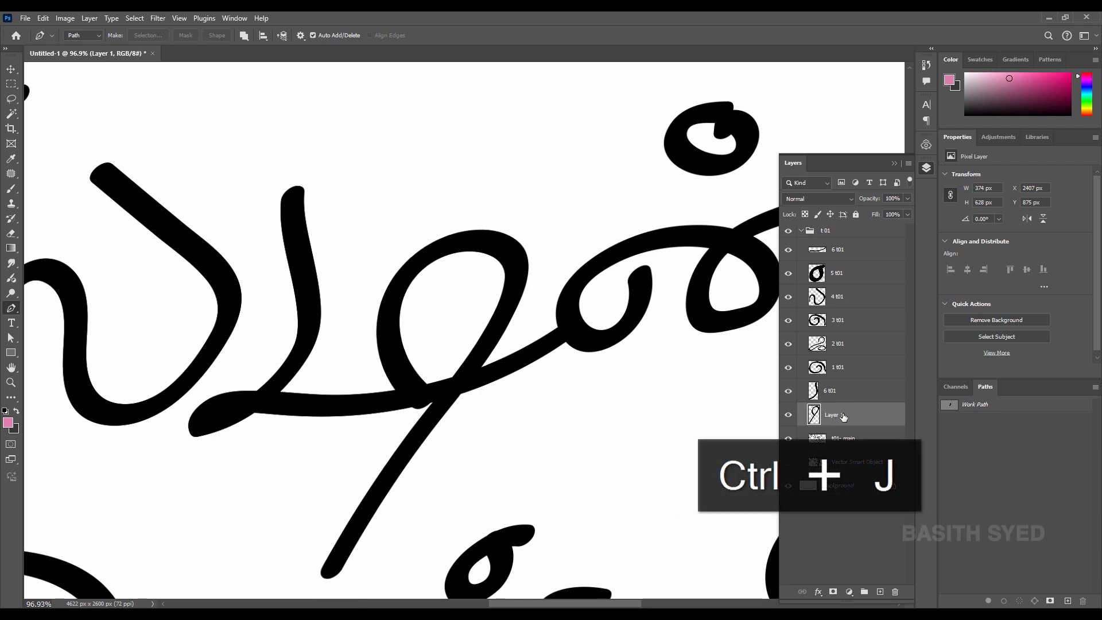
pyautogui.moveTo(874, 236); pyautogui.dragTo(866, 258)
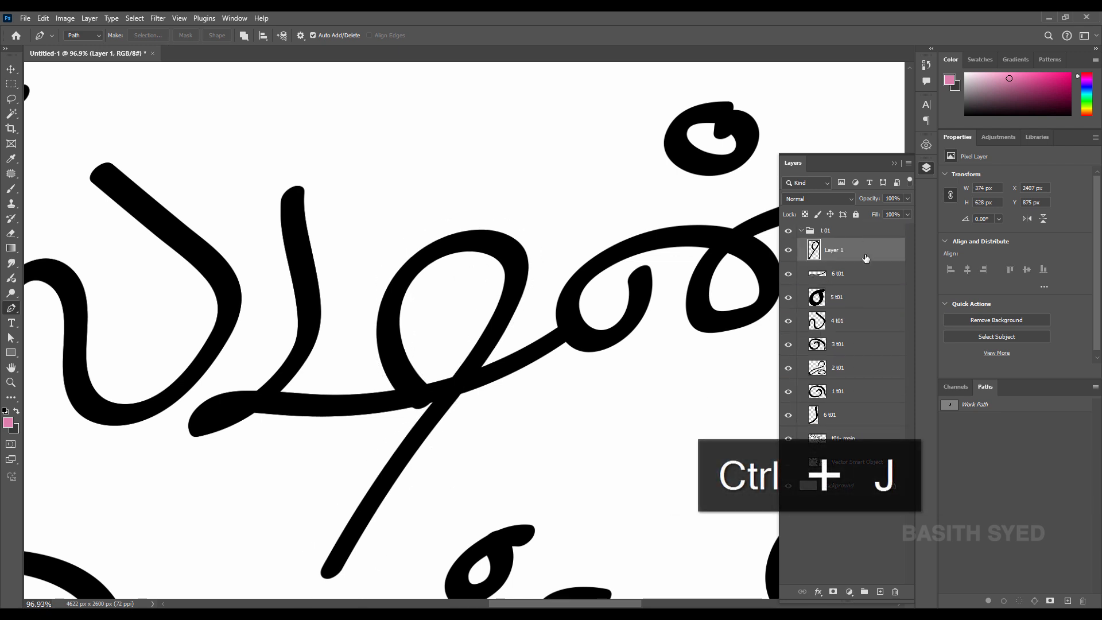
pyautogui.doubleClick(835, 251)
pyautogui.write('7')
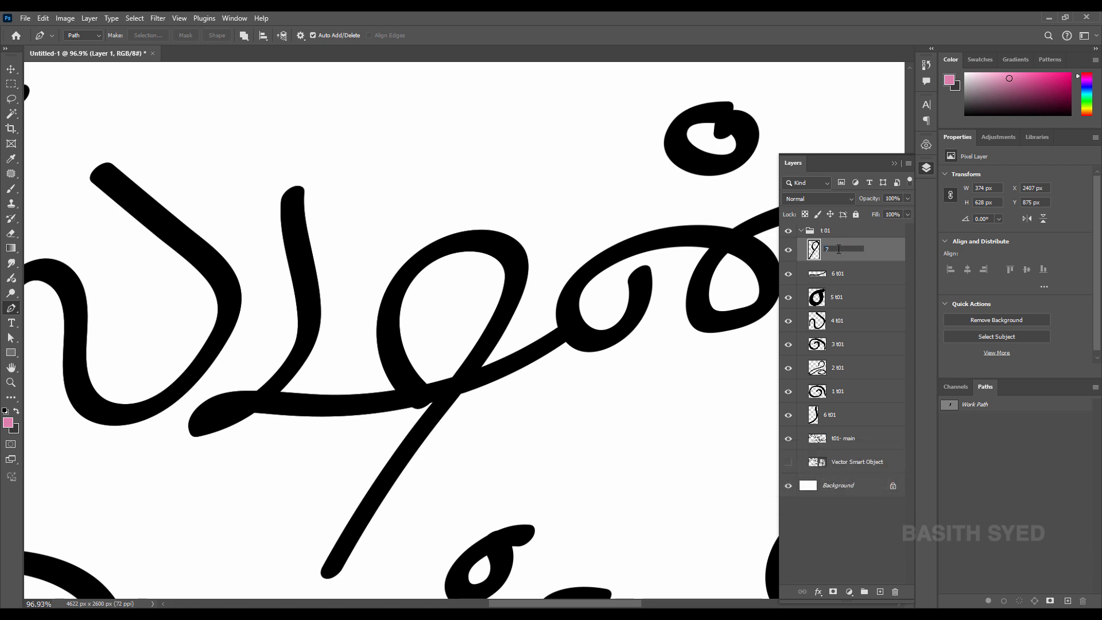
pyautogui.hotkey('ctrl', 'v')
pyautogui.press('Return')
pyautogui.moveTo(483, 348); pyautogui.dragTo(347, 343)
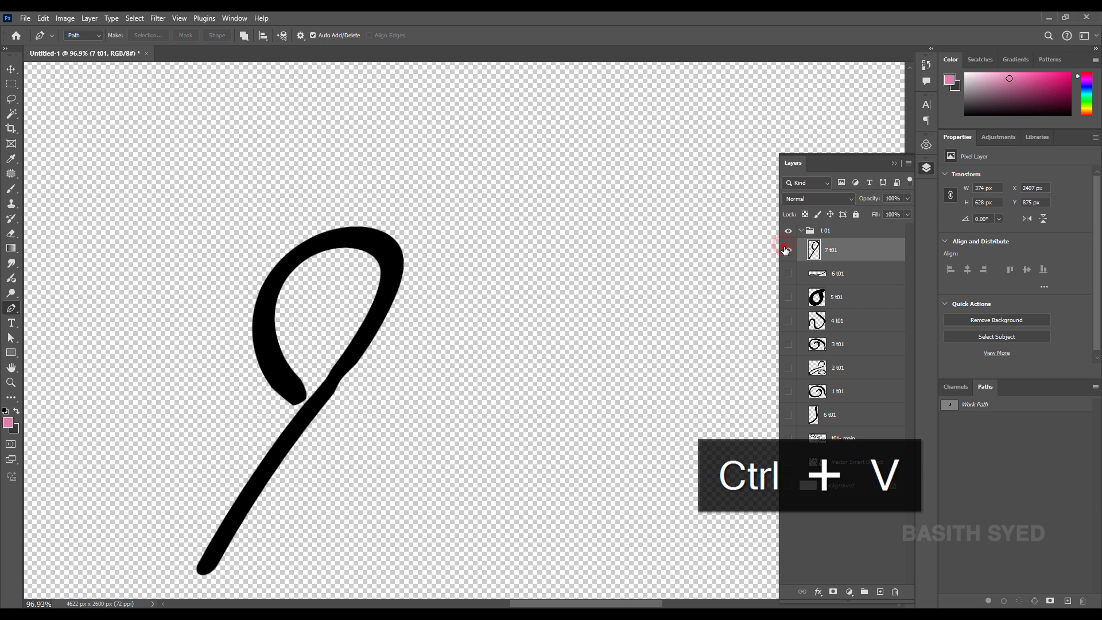
pyautogui.keyDown('alt'); pyautogui.click(786, 250); pyautogui.keyUp('alt')
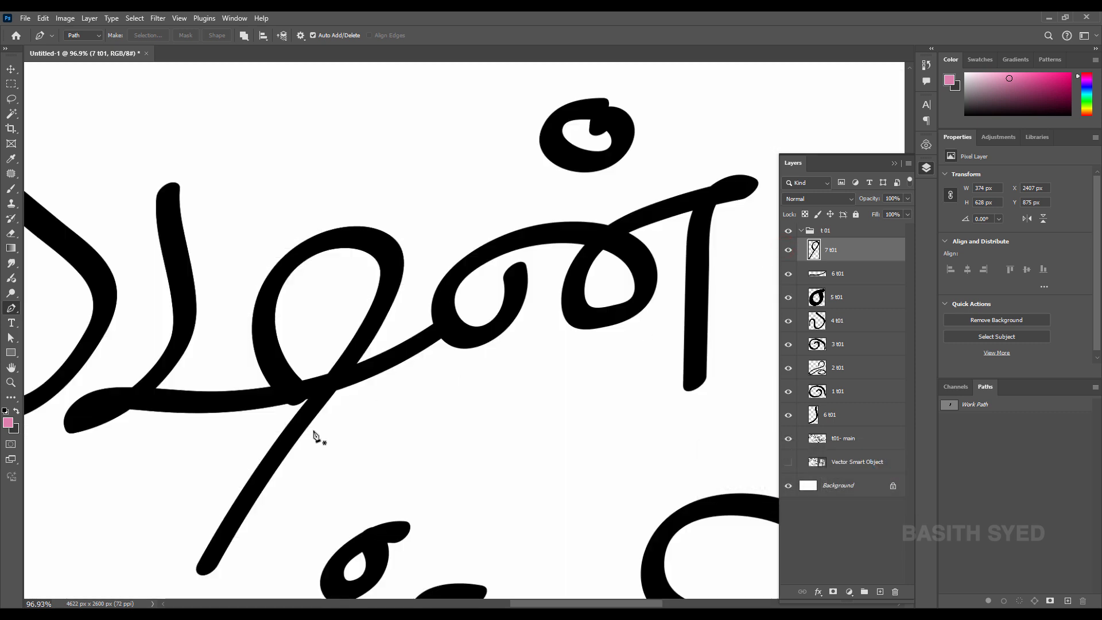
# On the t01- main layer, start a Pen path inside the next letter's first curl and trace around its tip, underside and outer edge
pyautogui.click(847, 442)
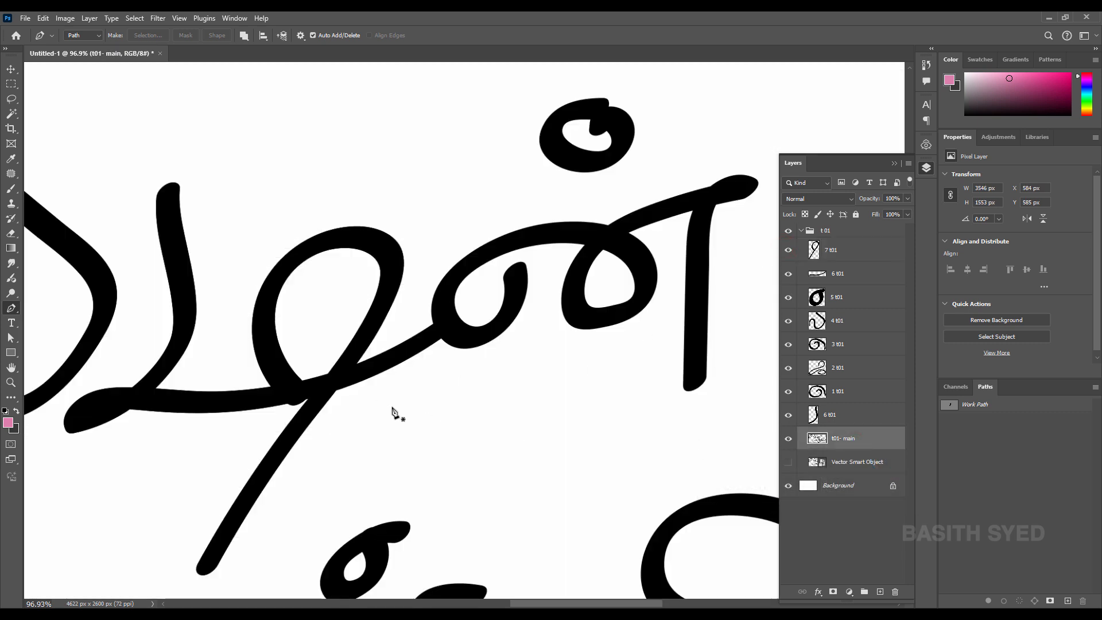
pyautogui.click(498, 286)
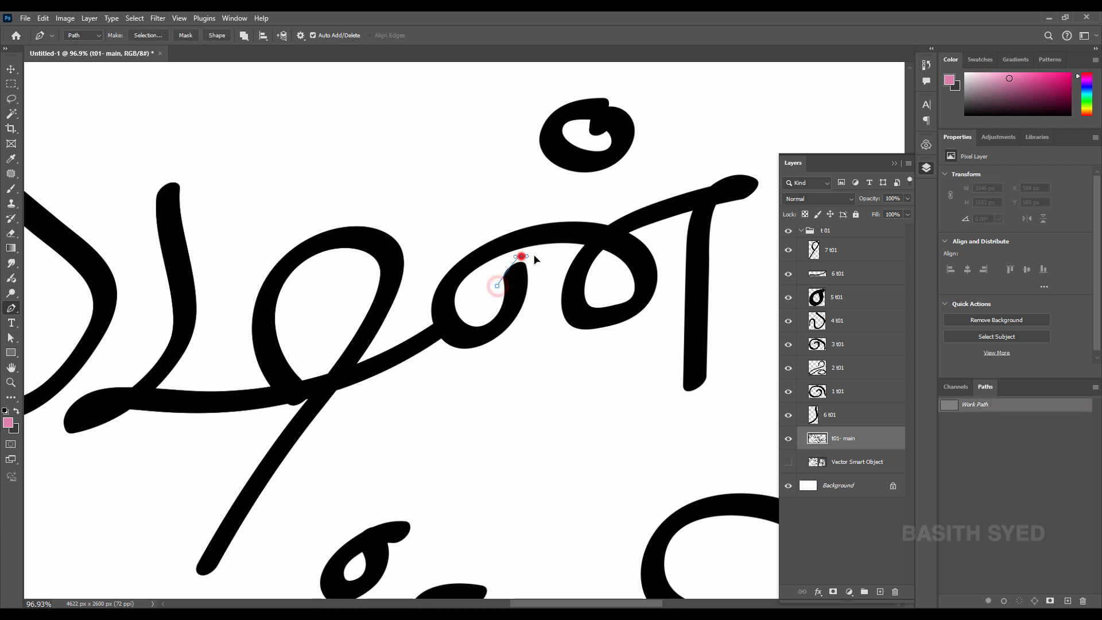
pyautogui.moveTo(521, 256)
pyautogui.mouseDown()
pyautogui.moveTo(538, 256)
pyautogui.moveTo(536, 308)
pyautogui.mouseUp()
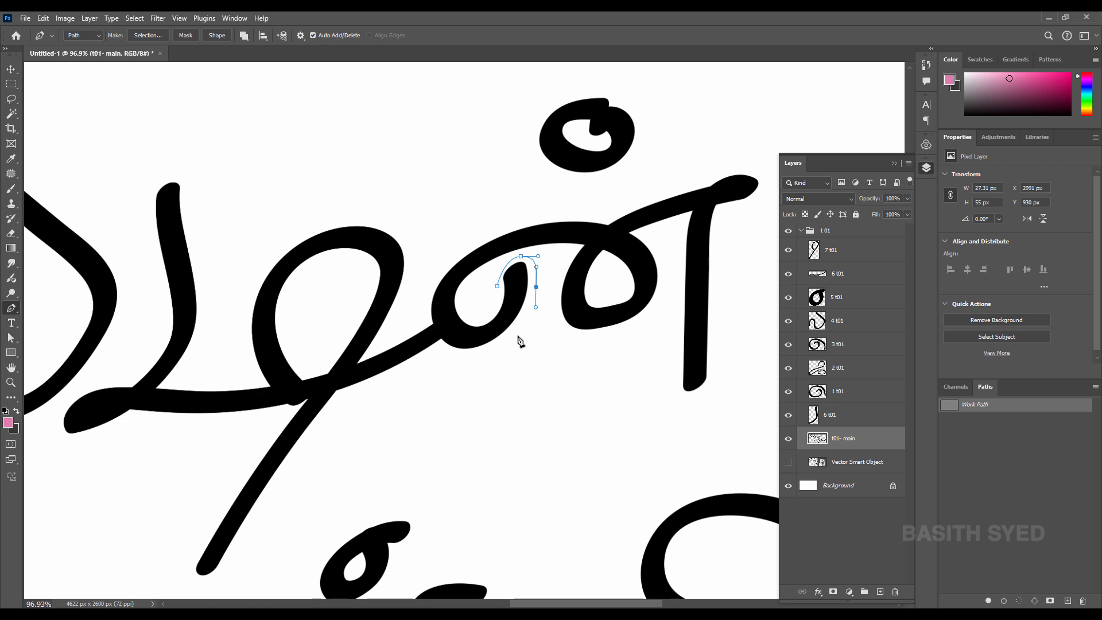
pyautogui.moveTo(517, 336); pyautogui.dragTo(456, 357)
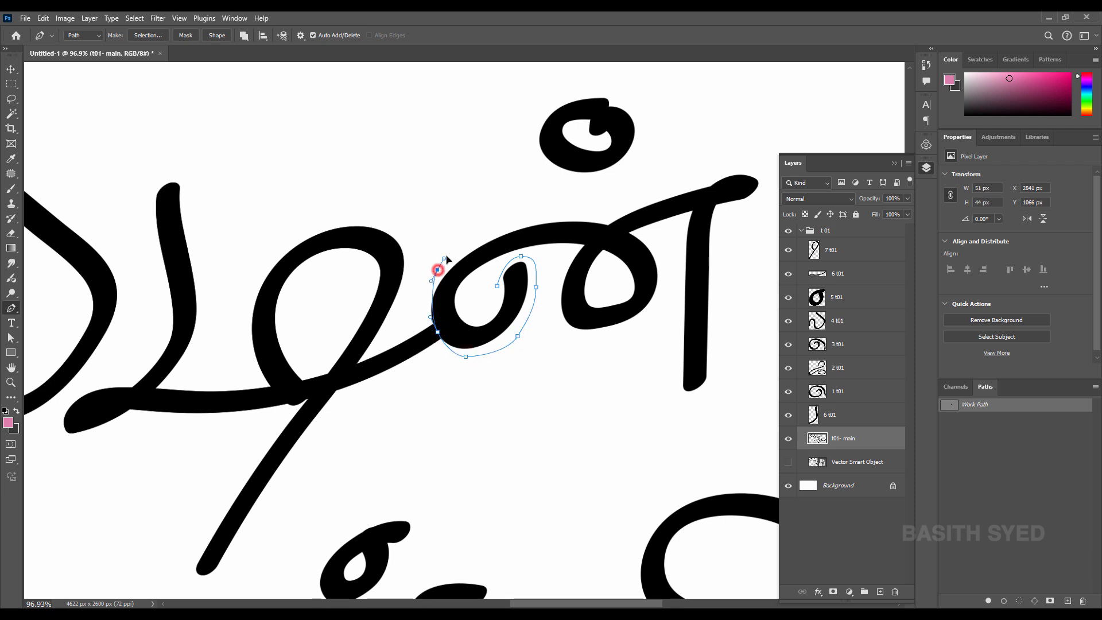
pyautogui.moveTo(446, 260); pyautogui.dragTo(455, 249)
# Extend the Pen path over the letter's top arch and past the crossing to the second loop's upper outer edge, undoing misplaced anchors
pyautogui.moveTo(542, 207); pyautogui.dragTo(550, 207)
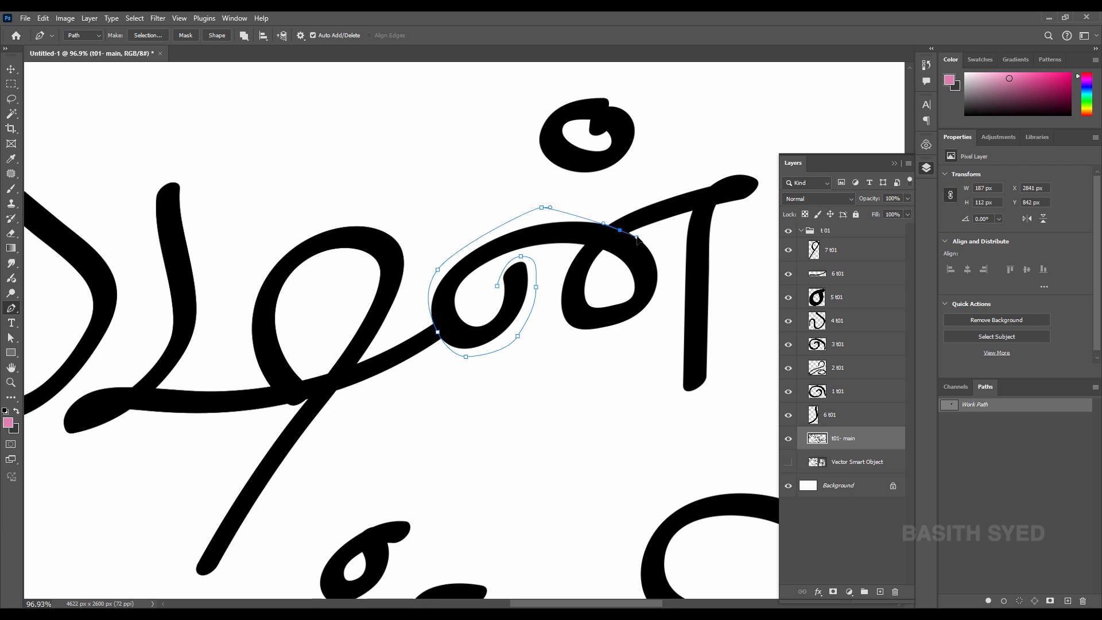
pyautogui.hotkey('ctrl', 'z')
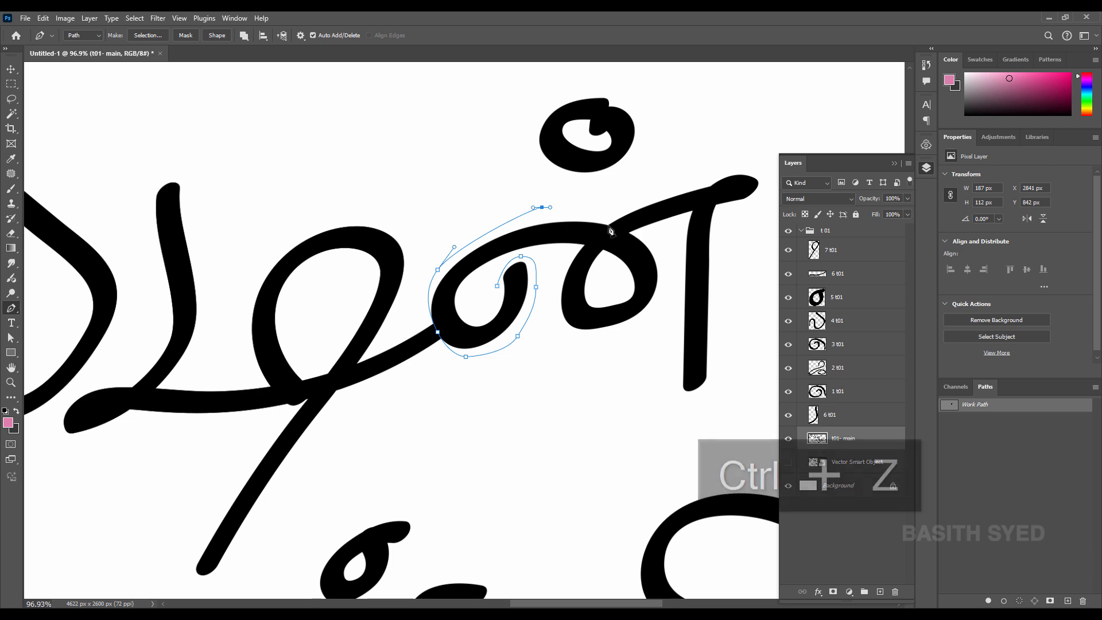
pyautogui.moveTo(609, 225); pyautogui.dragTo(618, 232)
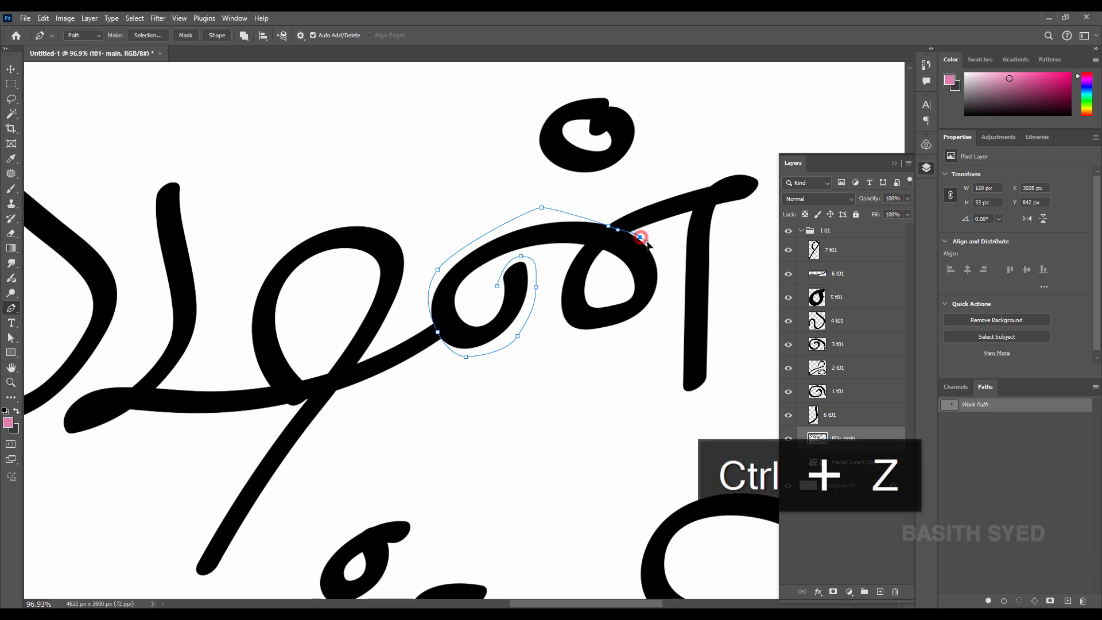
pyautogui.moveTo(667, 298); pyautogui.dragTo(667, 303)
pyautogui.moveTo(640, 344); pyautogui.dragTo(637, 348)
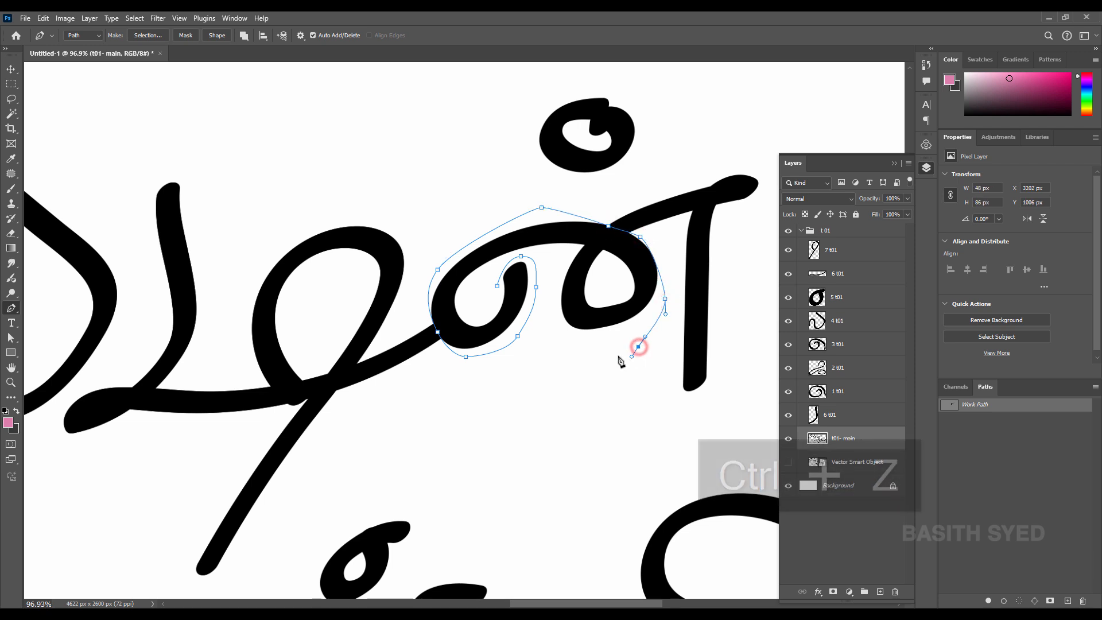
pyautogui.hotkey('ctrl', 'z')
pyautogui.hotkey('ctrl', 'z')
# Trace around the second loop's outer edge, cut across its base, return beneath the arch and close the path inside the first curl
pyautogui.moveTo(668, 286); pyautogui.dragTo(668, 296)
pyautogui.moveTo(635, 333); pyautogui.dragTo(613, 267)
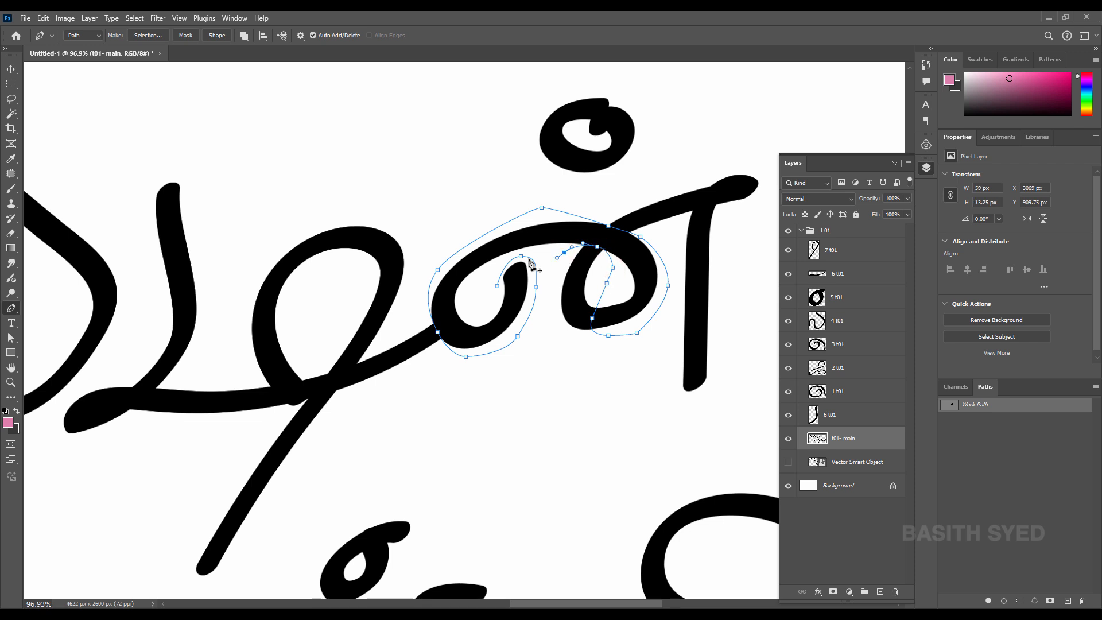
pyautogui.hotkey('ctrl', 'z')
pyautogui.moveTo(493, 262); pyautogui.dragTo(511, 307)
# Convert the path to a selection and copy the enclosed double-curl stroke to a new layer named 8 t01
pyautogui.hotkey('ctrl', 'Return')
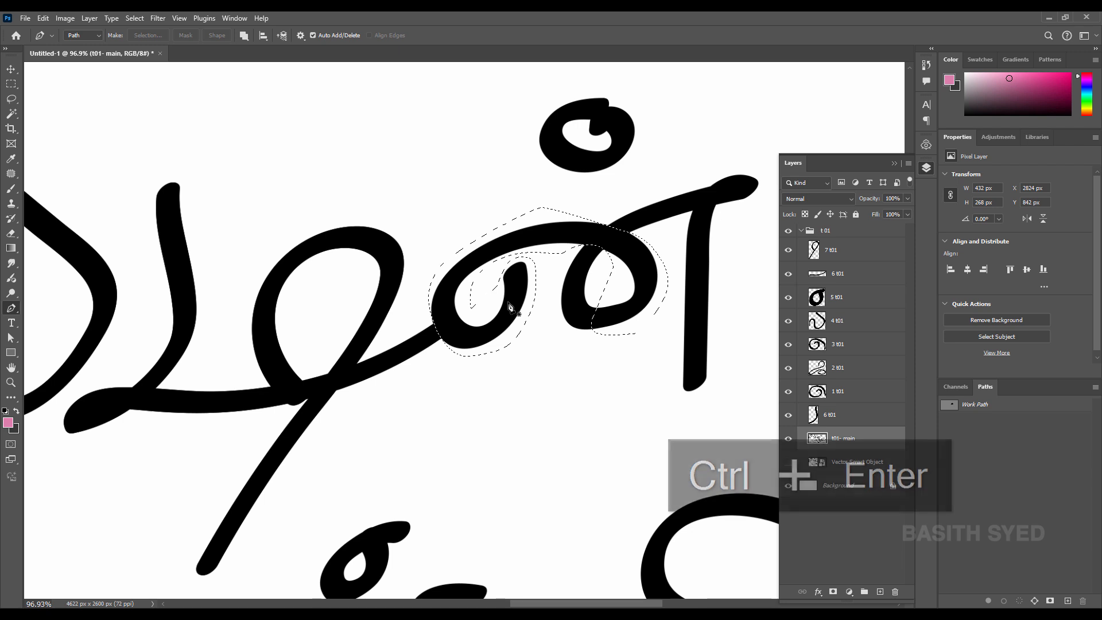
pyautogui.hotkey('ctrl', 'j')
pyautogui.doubleClick(839, 440)
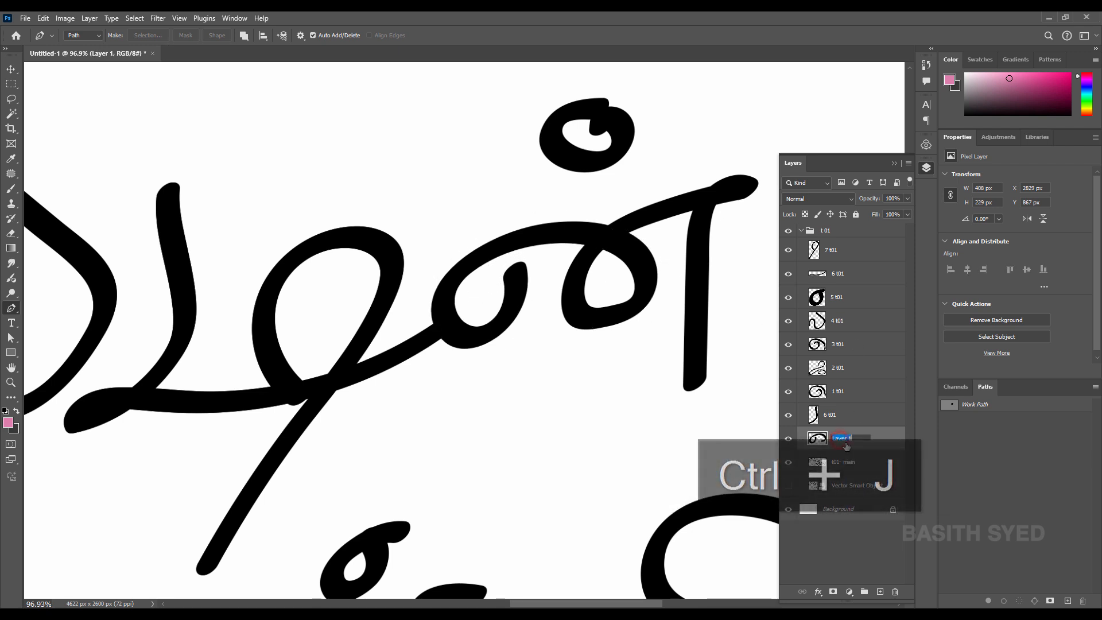
pyautogui.hotkey('ctrl', 'v')
pyautogui.press('Return')
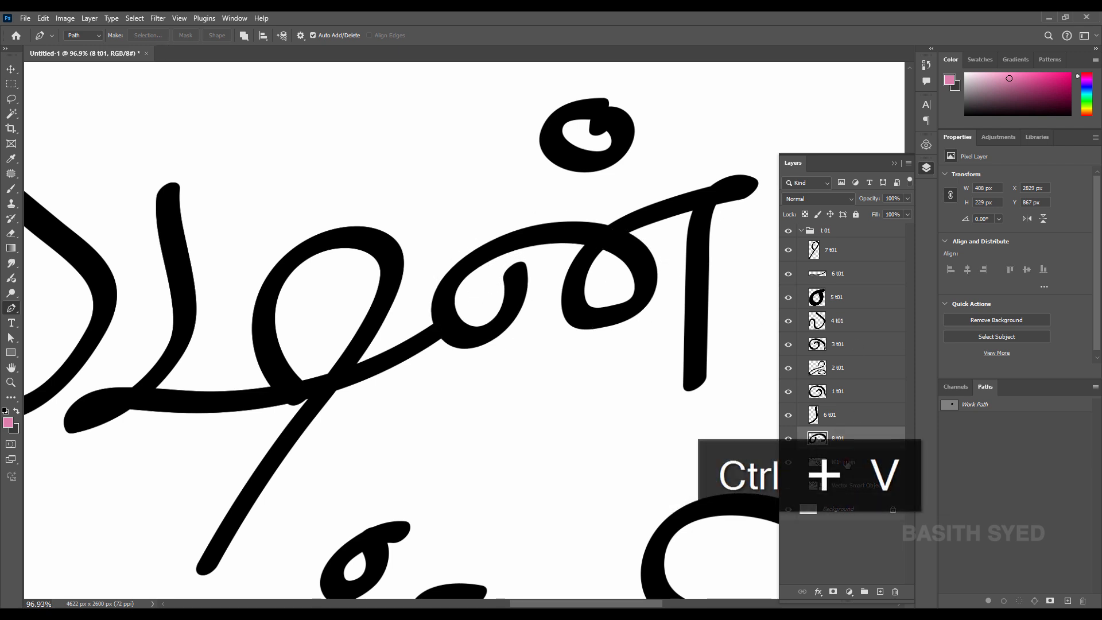
# Load the outline of the 8 t01 stroke to check where it ends in the second loop, then clear the selection
pyautogui.click(846, 461)
pyautogui.moveTo(532, 269); pyautogui.dragTo(391, 331)
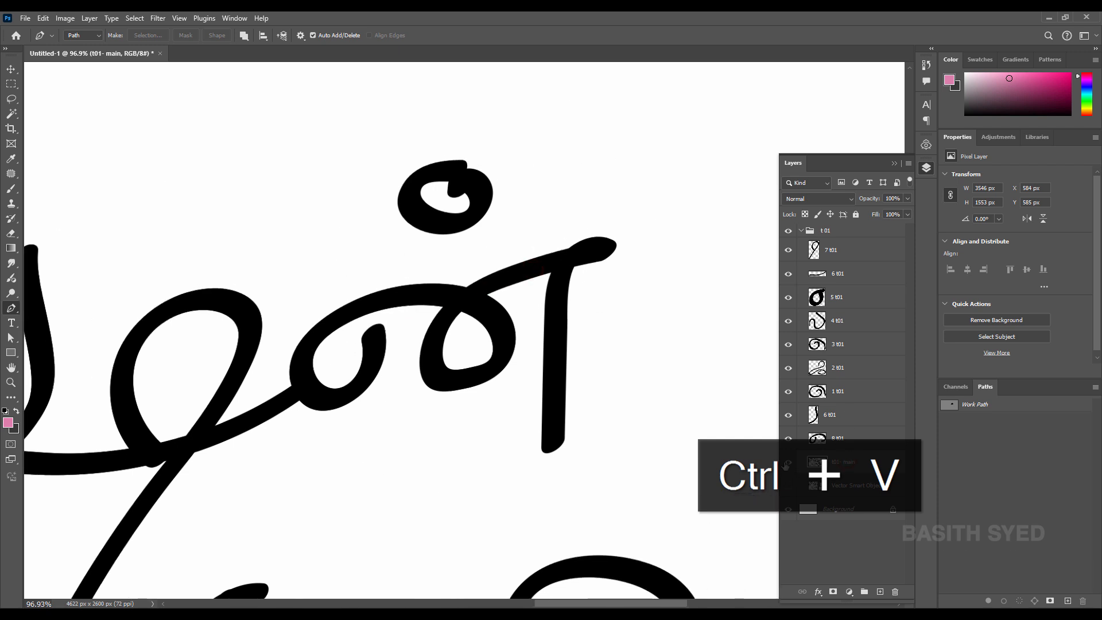
pyautogui.click(818, 442)
pyautogui.keyDown('ctrl'); pyautogui.click(819, 443); pyautogui.keyUp('ctrl')
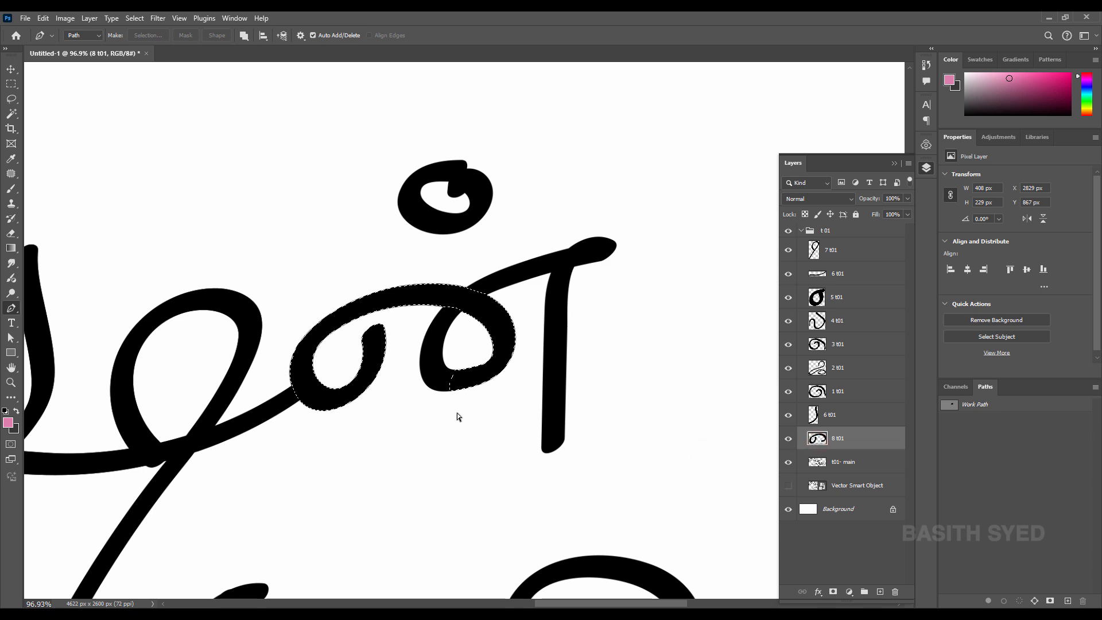
pyautogui.hotkey('ctrl', 'd')
# Start a Pen path at the cut end inside the second loop and trace around its base and left side past the crossing
pyautogui.click(454, 365)
pyautogui.moveTo(458, 382); pyautogui.dragTo(450, 409)
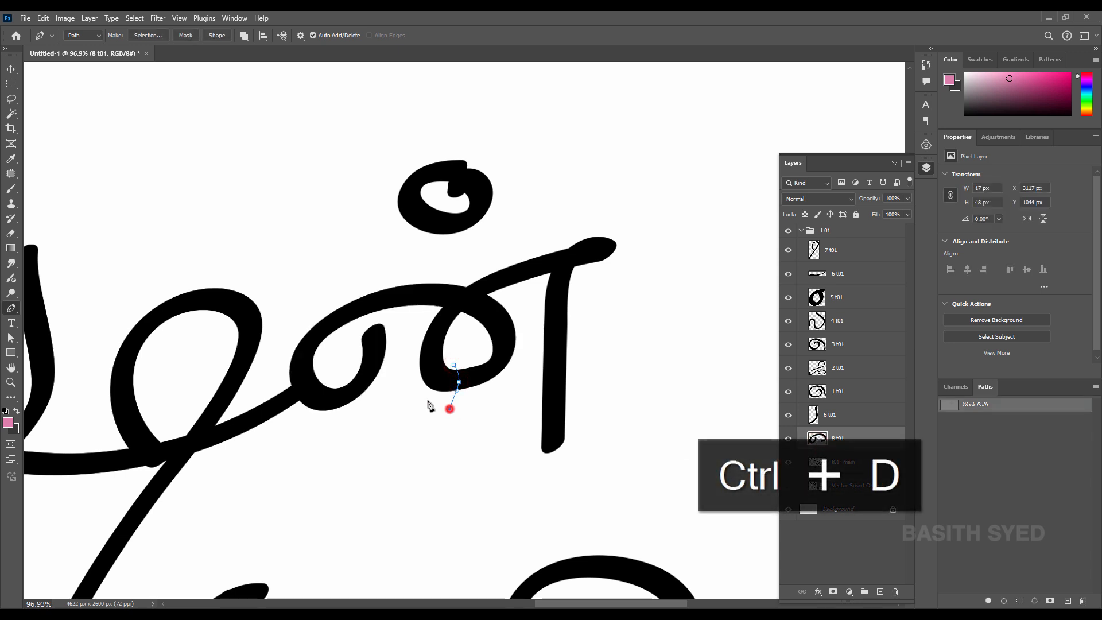
pyautogui.click(425, 394)
pyautogui.click(411, 358)
pyautogui.click(436, 310)
pyautogui.moveTo(456, 297); pyautogui.dragTo(511, 262)
pyautogui.hotkey('ctrl', 'z')
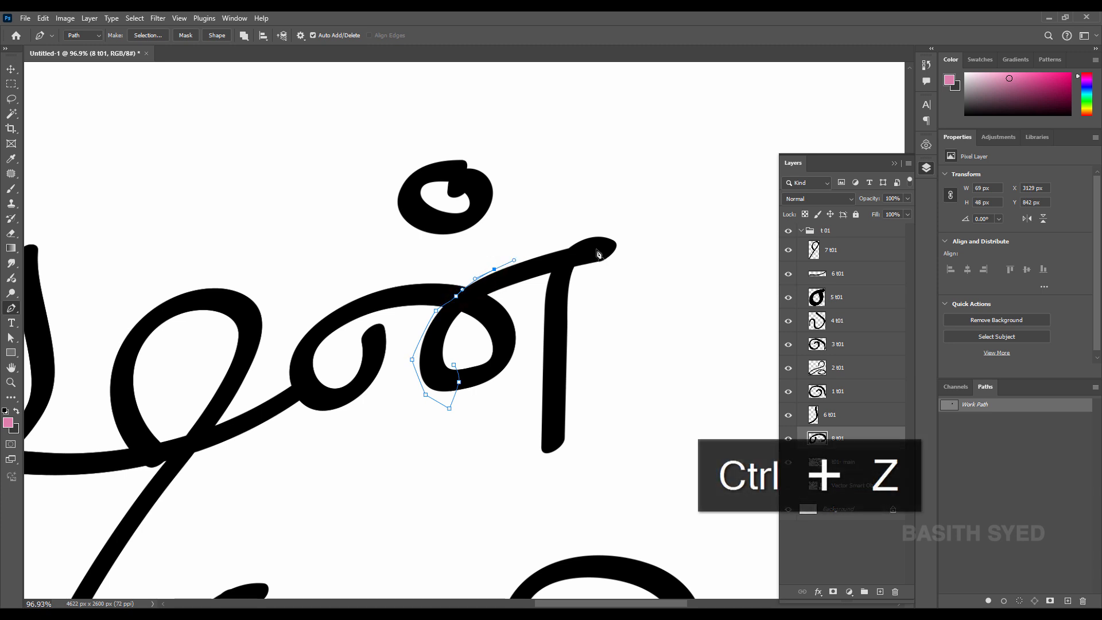
# Extend the path along the rising bar, around its tip and back along the underside to the starting point
pyautogui.moveTo(594, 247); pyautogui.dragTo(636, 276)
pyautogui.hotkey('ctrl', 'z')
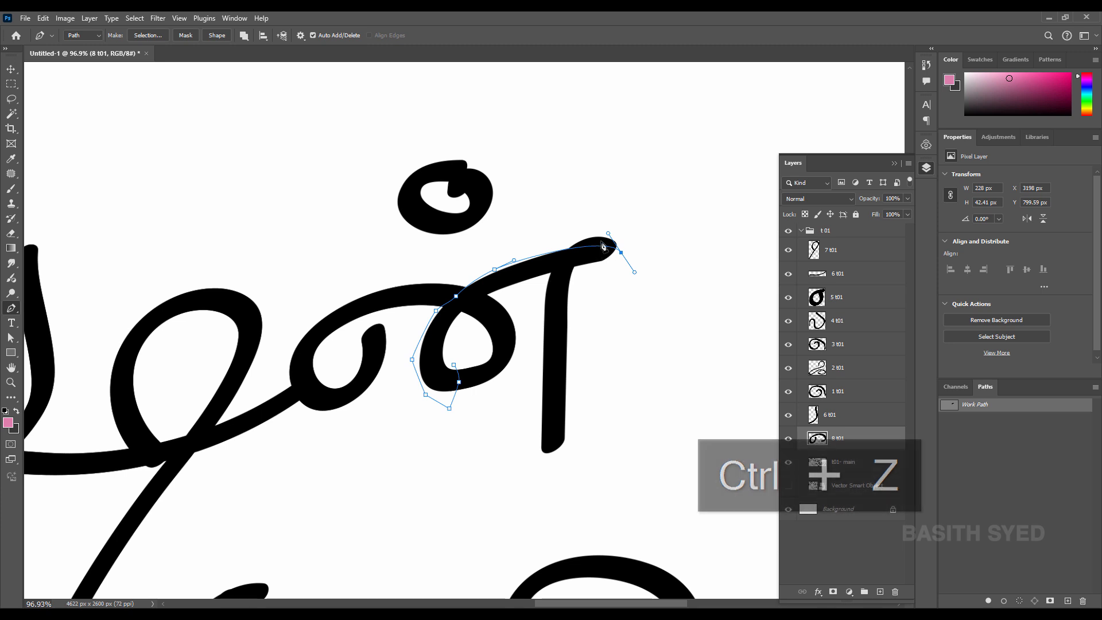
pyautogui.hotkey('ctrl', 'z')
pyautogui.moveTo(616, 236); pyautogui.dragTo(634, 234)
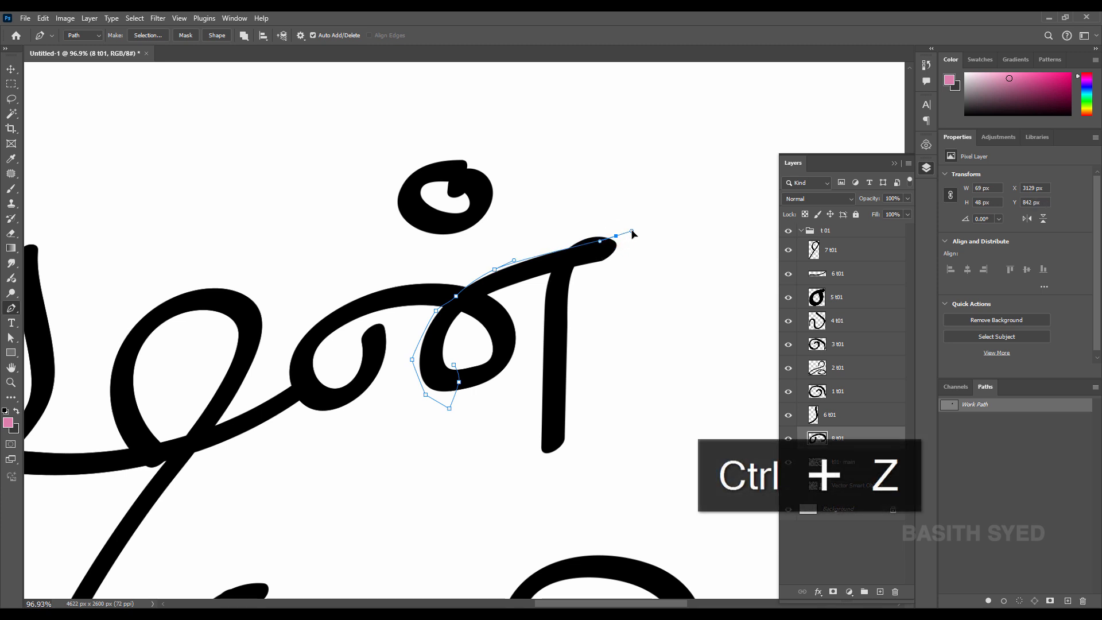
pyautogui.click(609, 270)
pyautogui.moveTo(569, 269); pyautogui.dragTo(524, 292)
pyautogui.hotkey('ctrl', 'z')
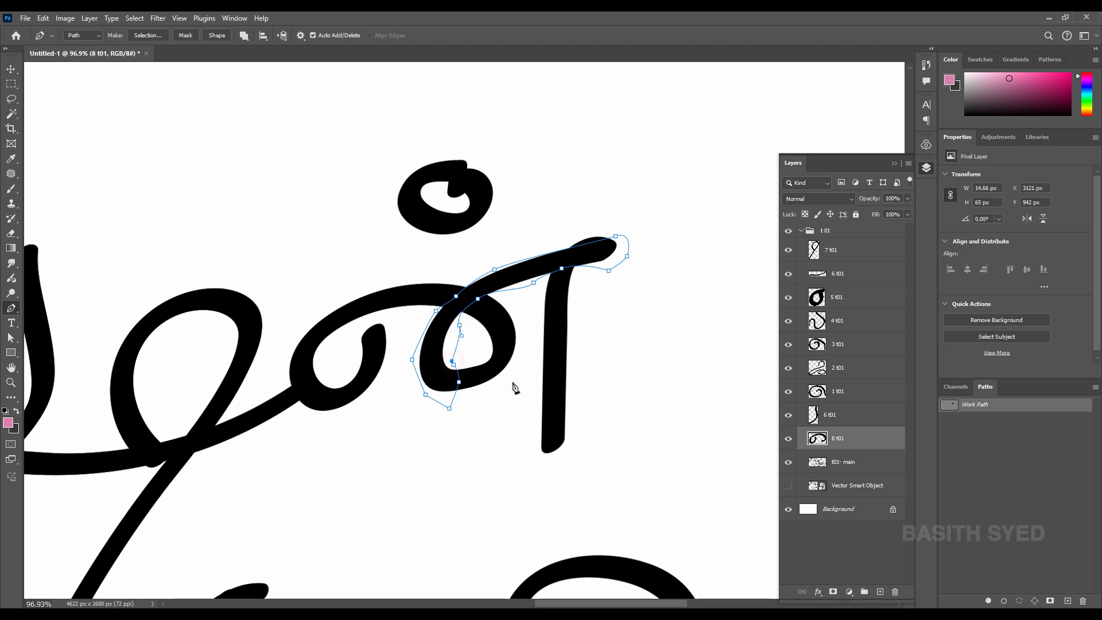
# Convert the path to a selection and copy the enclosed rising stroke from t01- main to a new layer
pyautogui.hotkey('ctrl', 'Return')
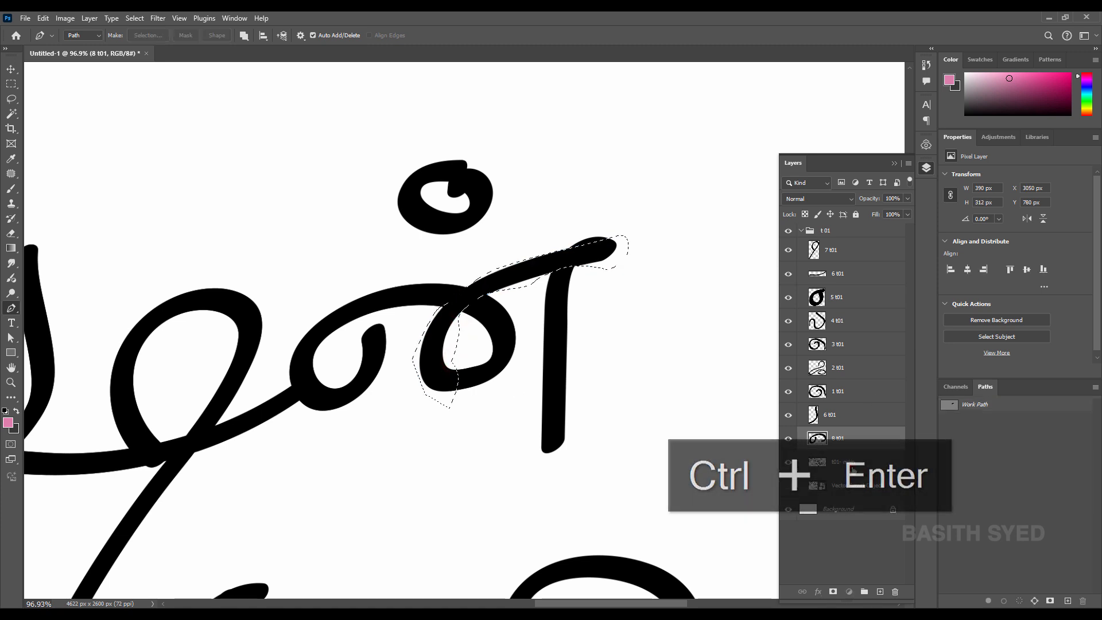
pyautogui.click(853, 468)
pyautogui.hotkey('ctrl', 'j')
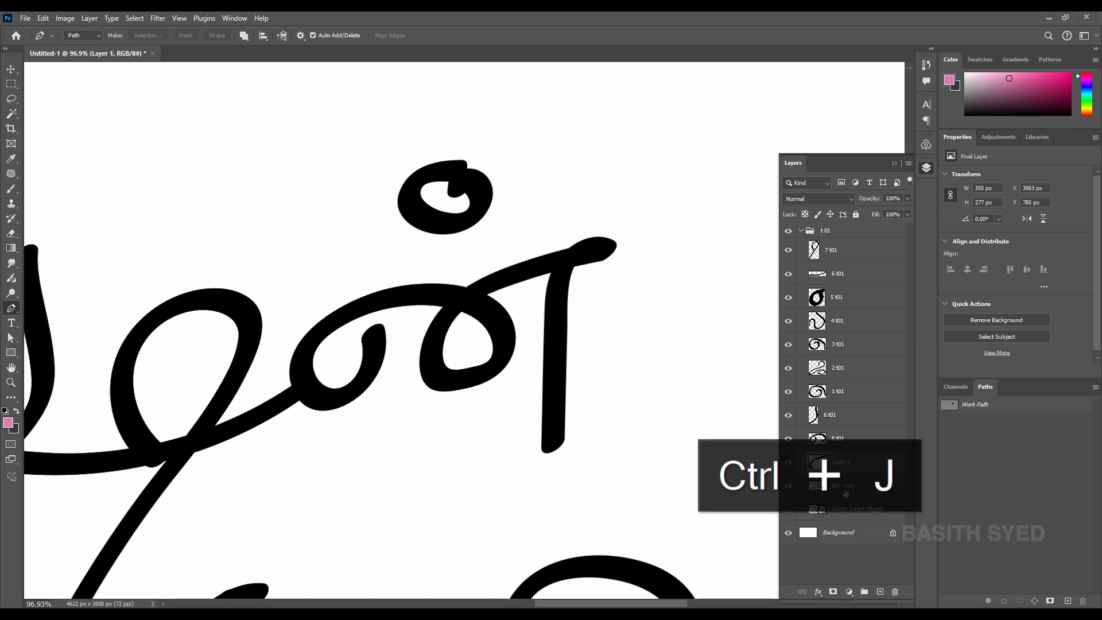
# On the t01- main layer, start a Pen path above the bar's tip and trace down the vertical stem's right edge and around its foot
pyautogui.click(845, 488)
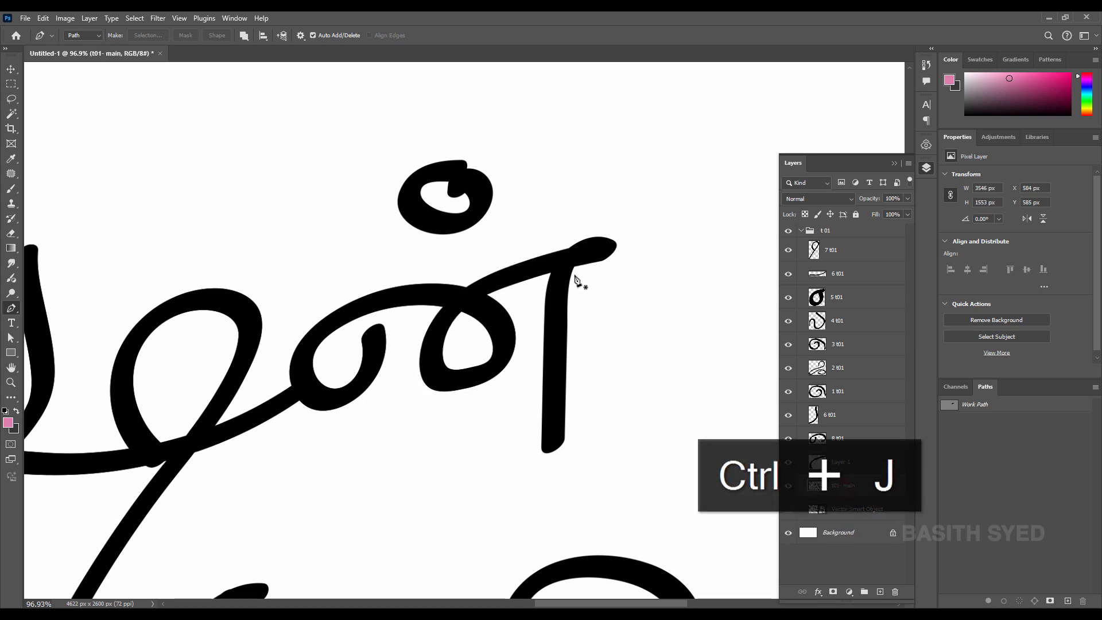
pyautogui.click(605, 226)
pyautogui.moveTo(599, 245)
pyautogui.mouseDown()
pyautogui.moveTo(582, 253)
pyautogui.moveTo(571, 290)
pyautogui.mouseUp()
pyautogui.hotkey('ctrl', 'z')
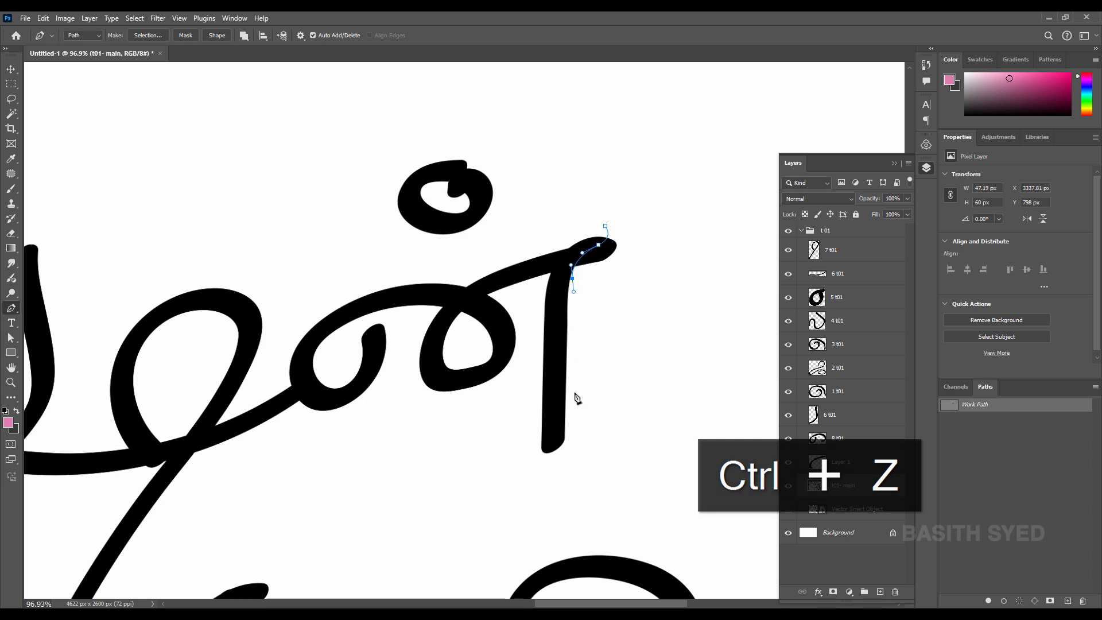
pyautogui.moveTo(581, 417); pyautogui.dragTo(530, 443)
pyautogui.moveTo(518, 435); pyautogui.dragTo(524, 392)
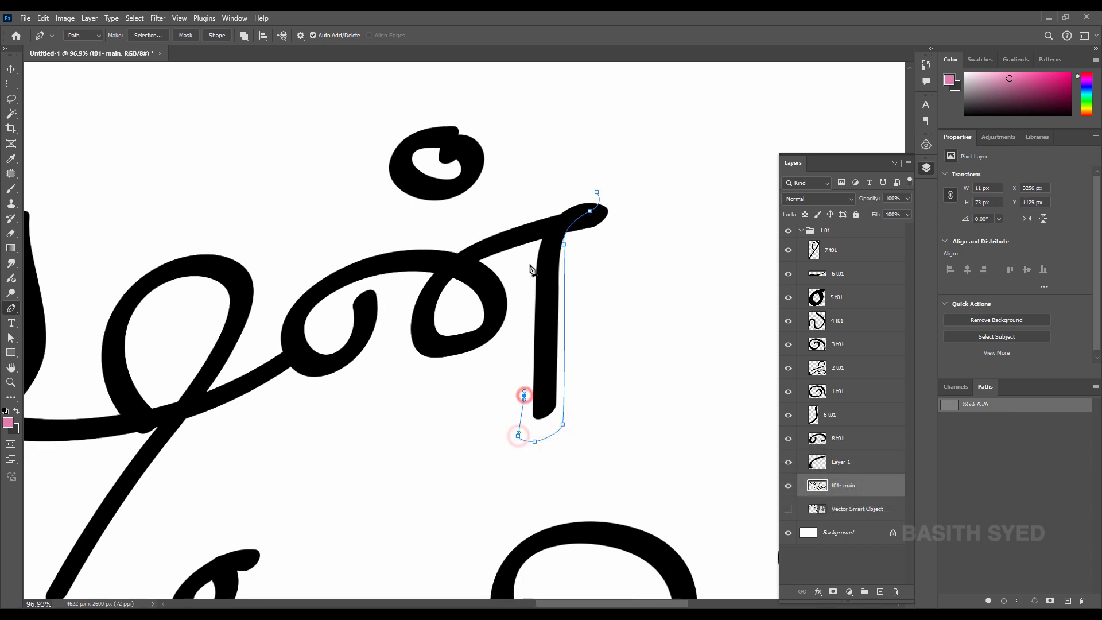
# Trace the path up the vertical stem's left edge and over its curved top, closing it at the starting point
pyautogui.moveTo(530, 265); pyautogui.dragTo(592, 201)
pyautogui.hotkey('ctrl', 'z')
pyautogui.hotkey('ctrl', 'z')
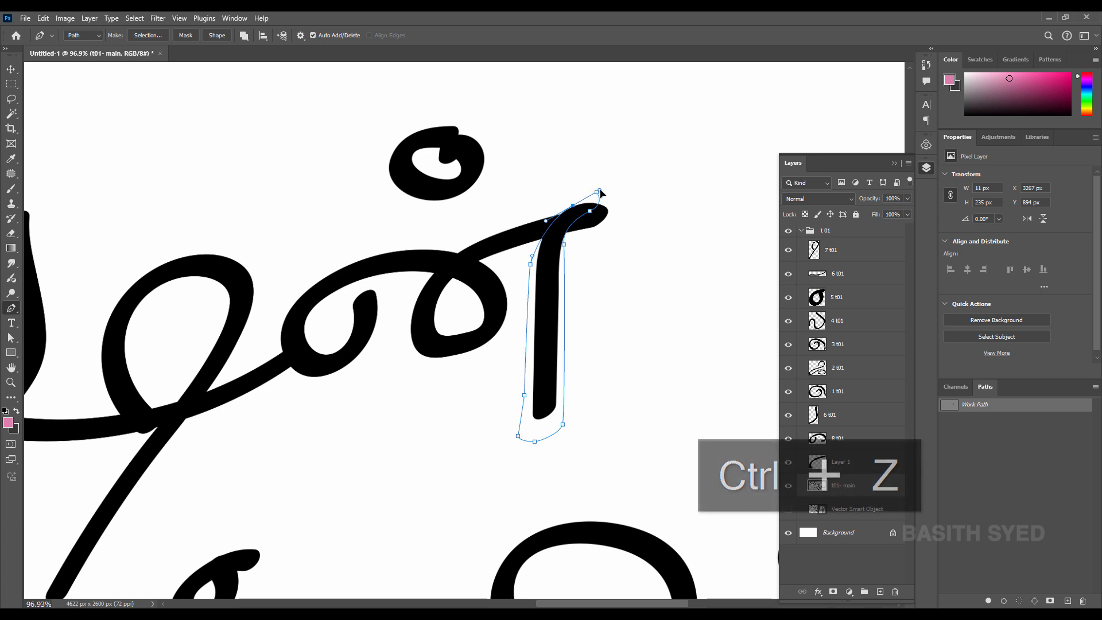
pyautogui.click(597, 194)
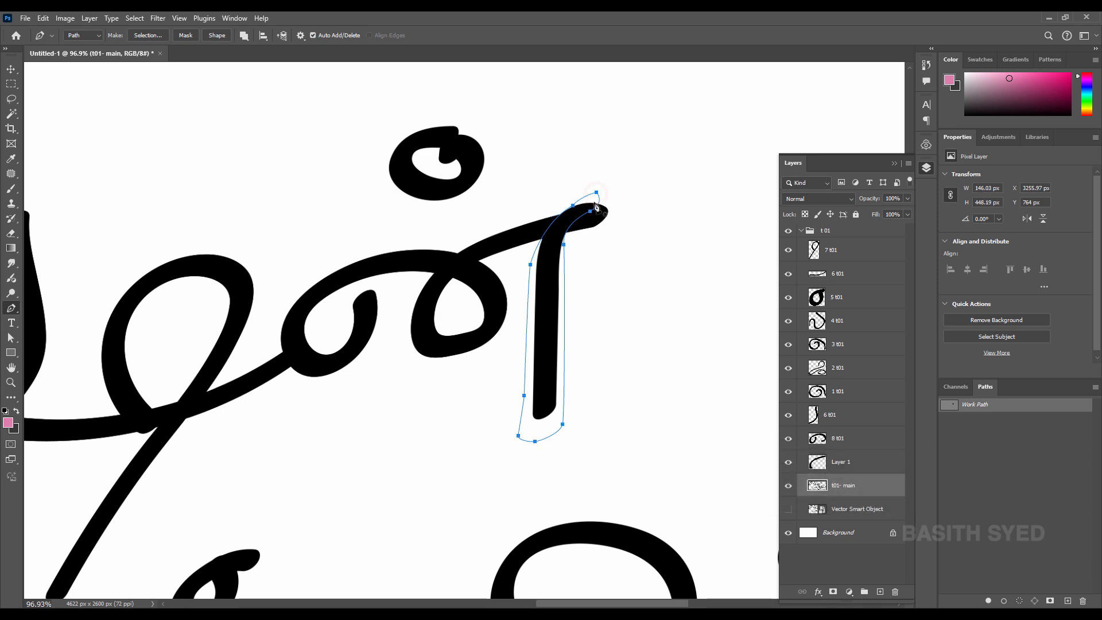
# Copy the path-enclosed vertical stem to a new layer, hide t01- main, and toggle the copy's visibility to check it
pyautogui.hotkey('ctrl', 'Return')
pyautogui.hotkey('ctrl', 'j')
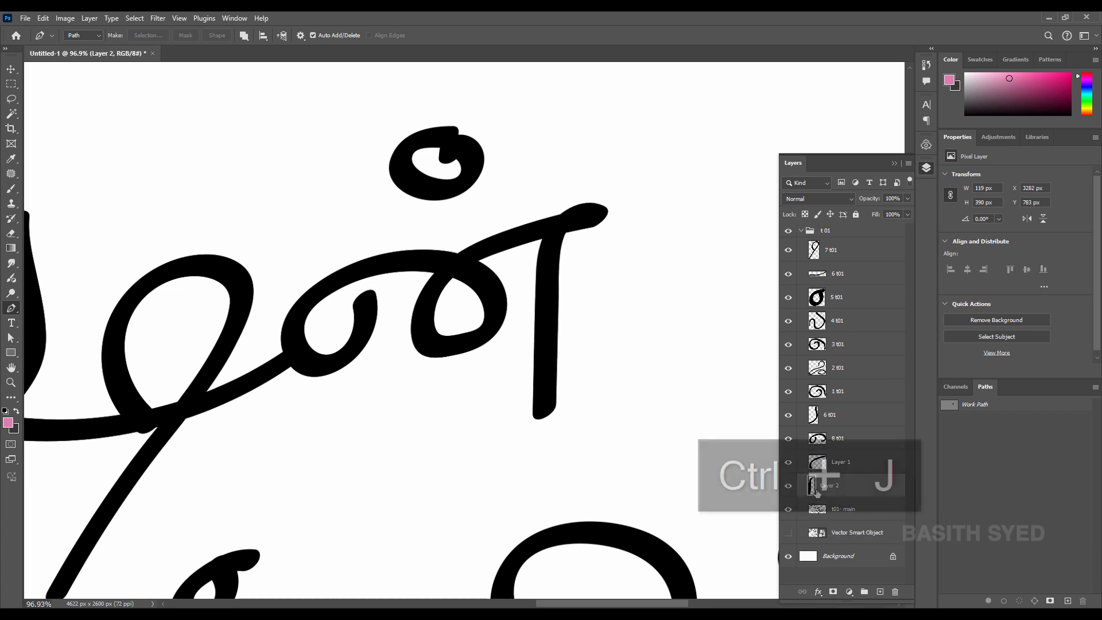
pyautogui.click(787, 509)
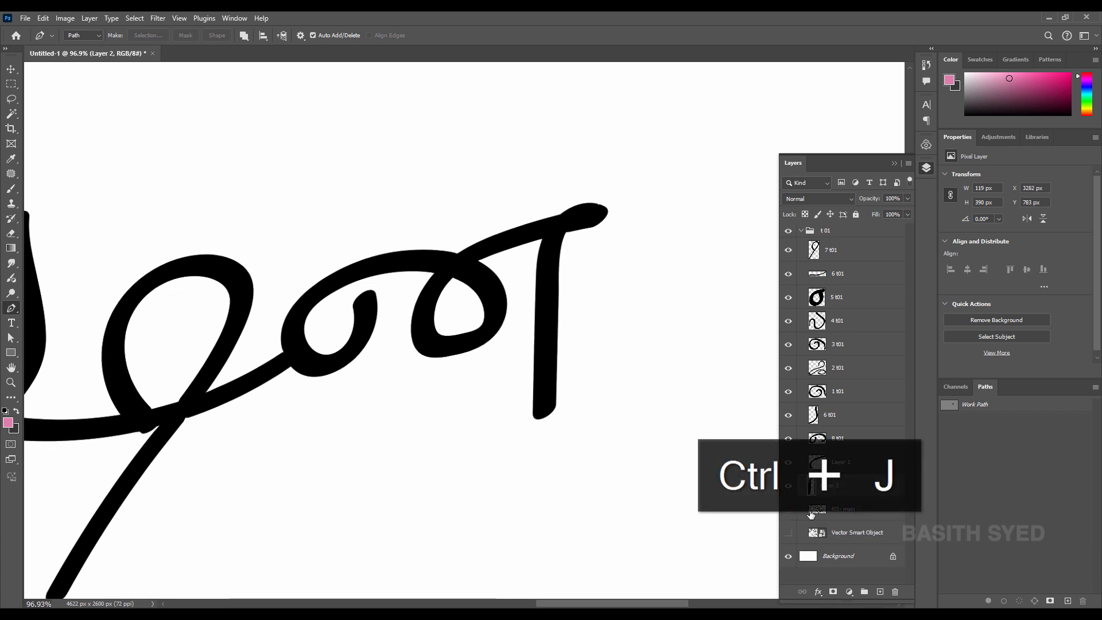
pyautogui.press('v')
pyautogui.click(789, 487)
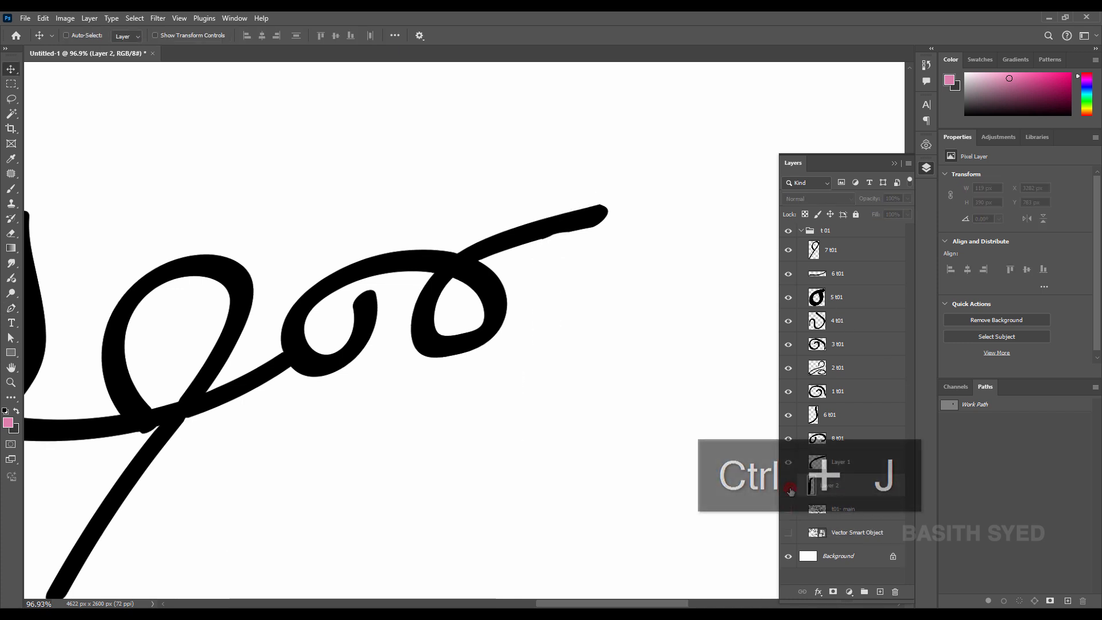
pyautogui.click(788, 486)
pyautogui.click(789, 487)
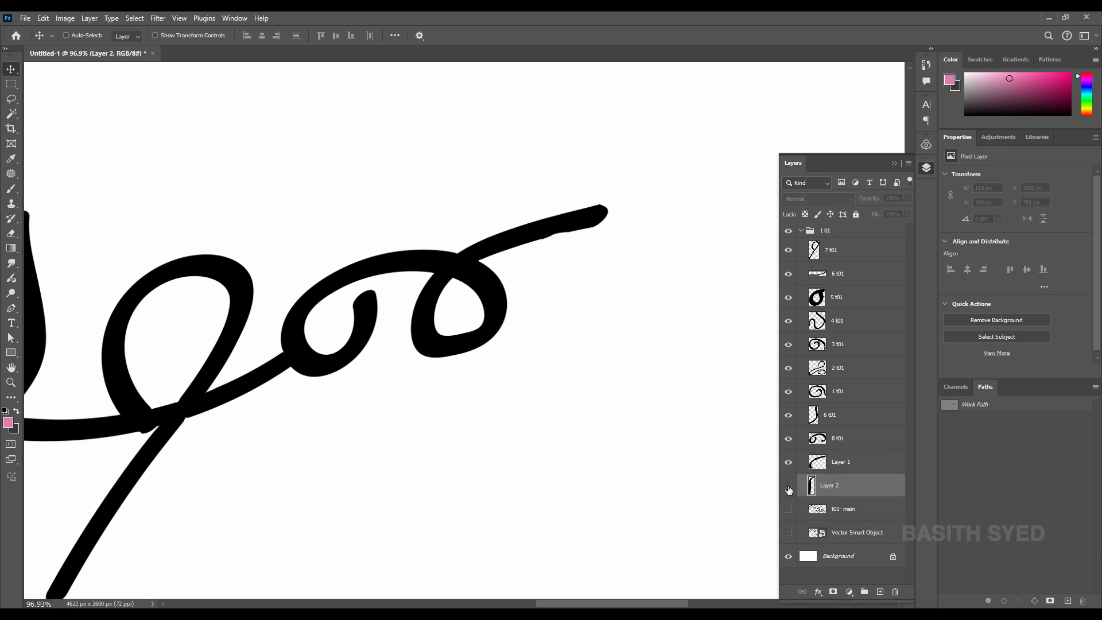
pyautogui.click(788, 486)
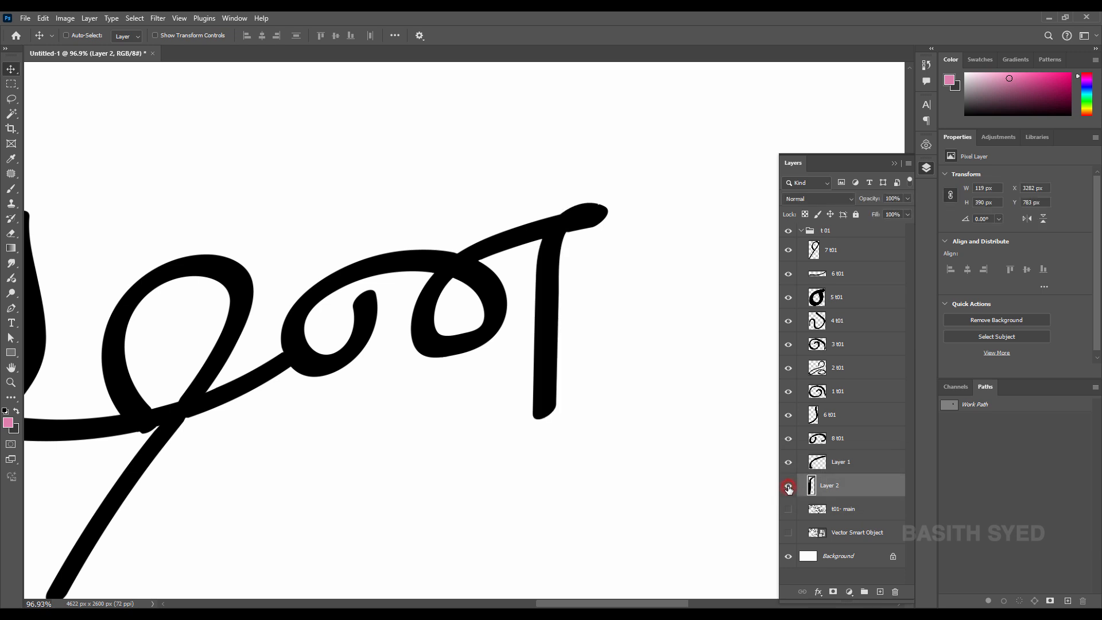
# Rename the rising stroke's layer to 9 t01 and the vertical stem's layer to 10 t01
pyautogui.click(836, 467)
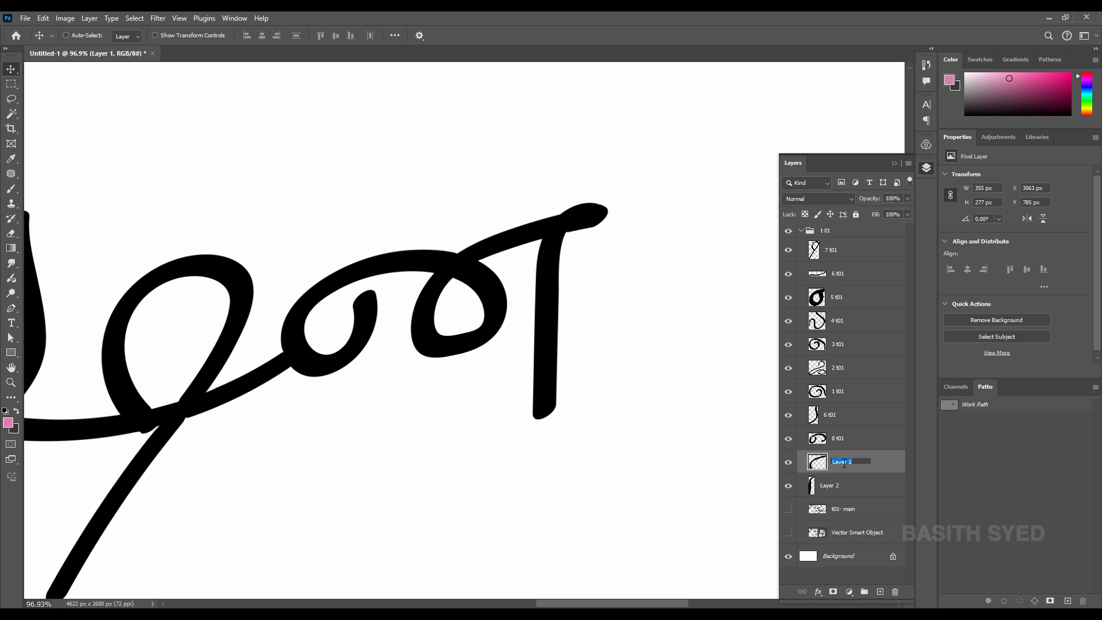
pyautogui.hotkey('ctrl', 'v')
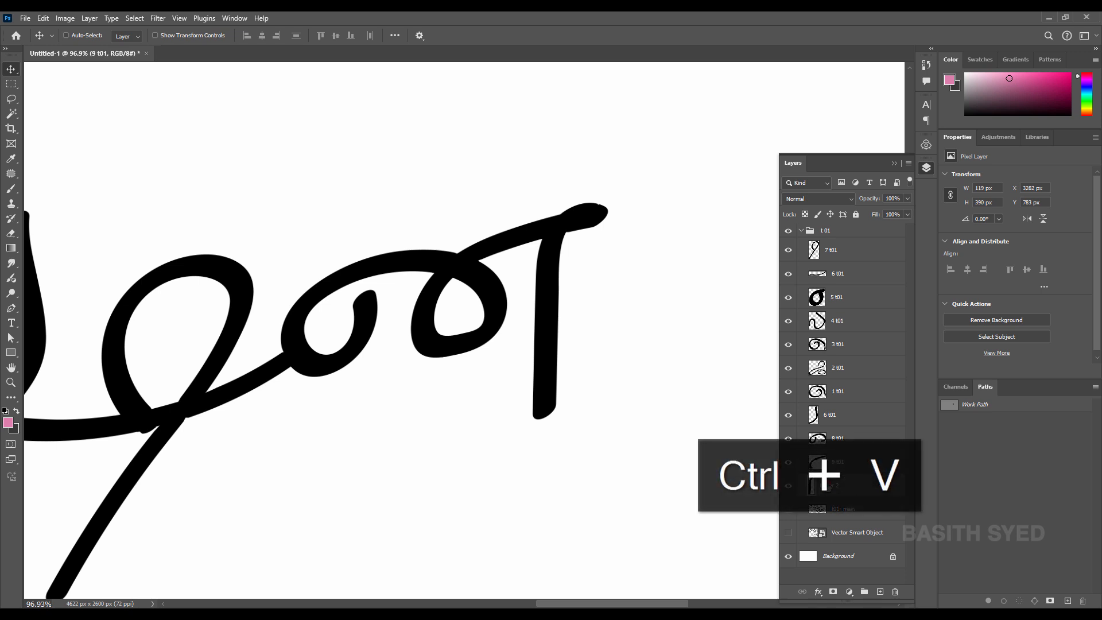
pyautogui.write('10')
pyautogui.hotkey('ctrl', 'v')
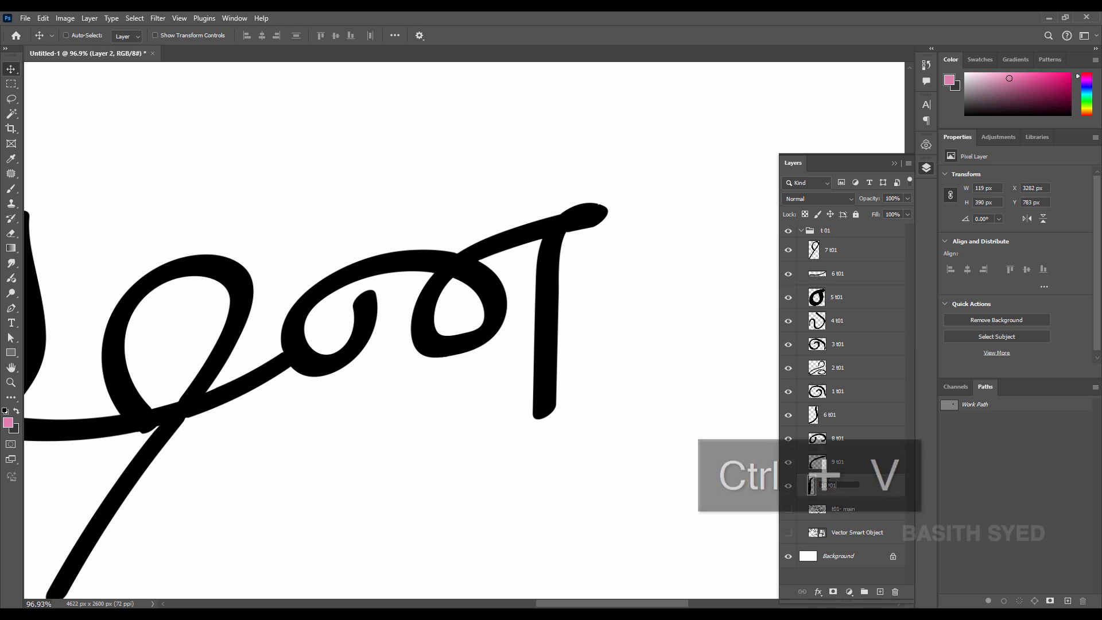
pyautogui.press('Return')
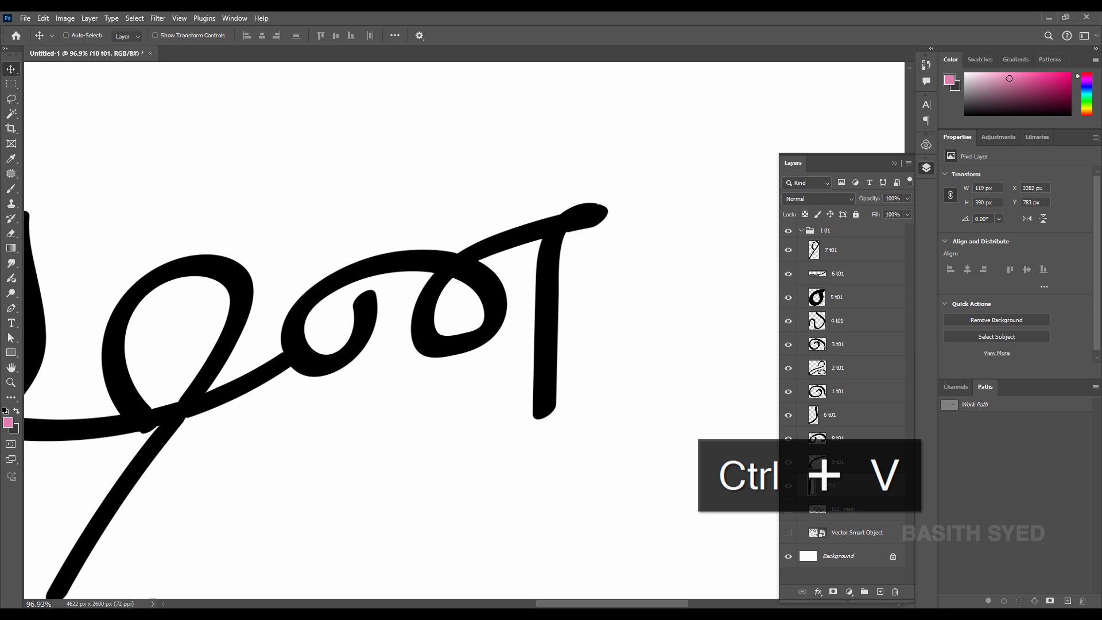
# Rename the layers 1 t01, 2 t01 and 3 t01 to 01 t01, 02 t01 and 03 t01
pyautogui.doubleClick(838, 392)
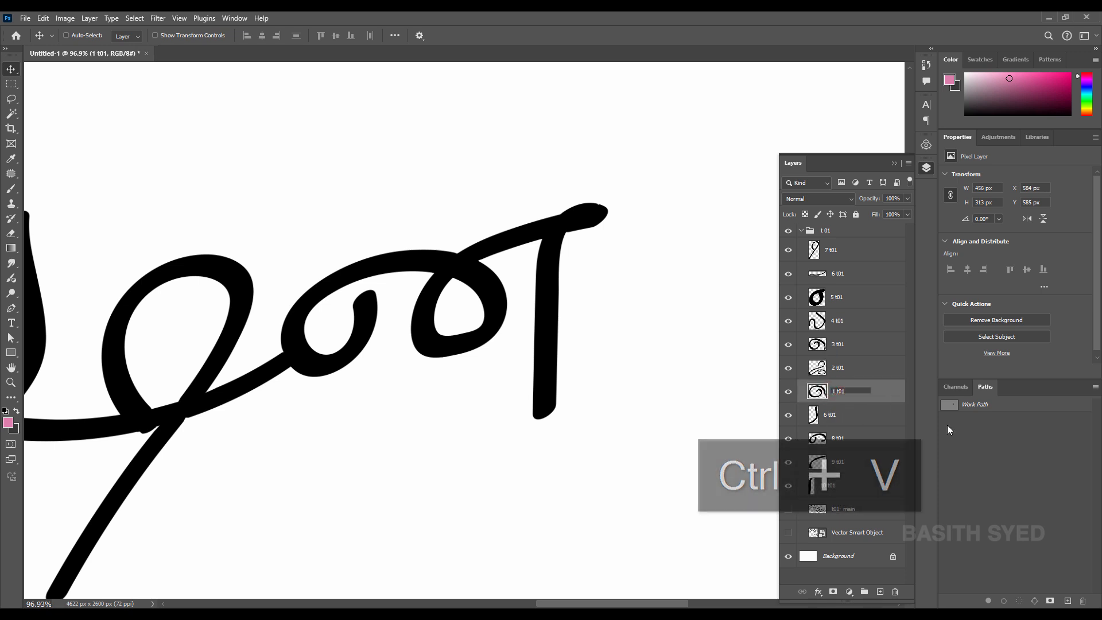
pyautogui.write('0')
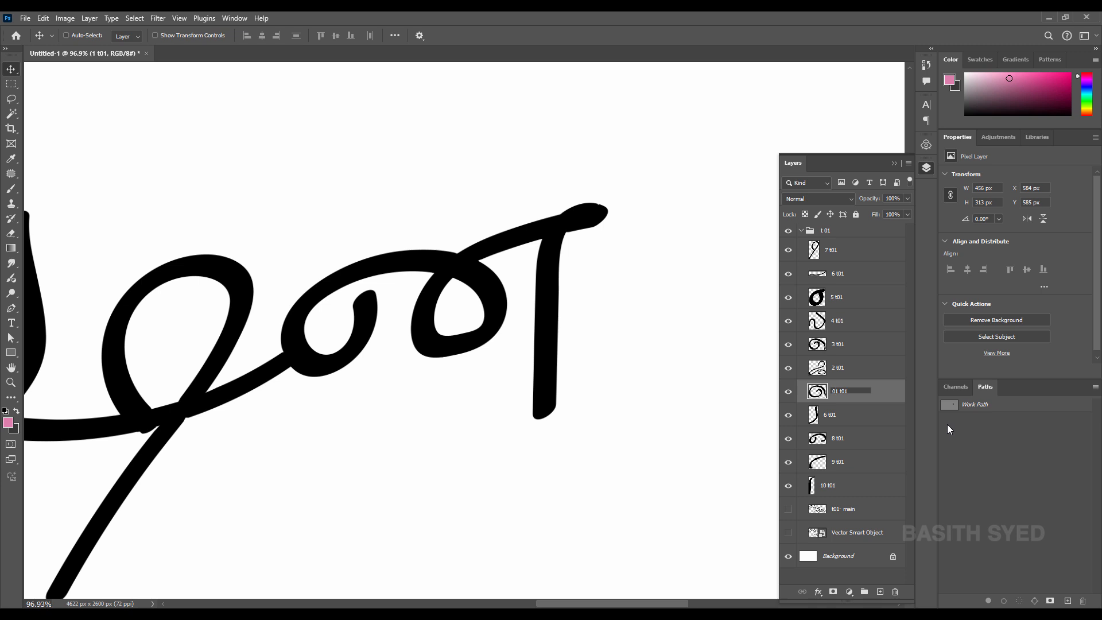
pyautogui.doubleClick(836, 368)
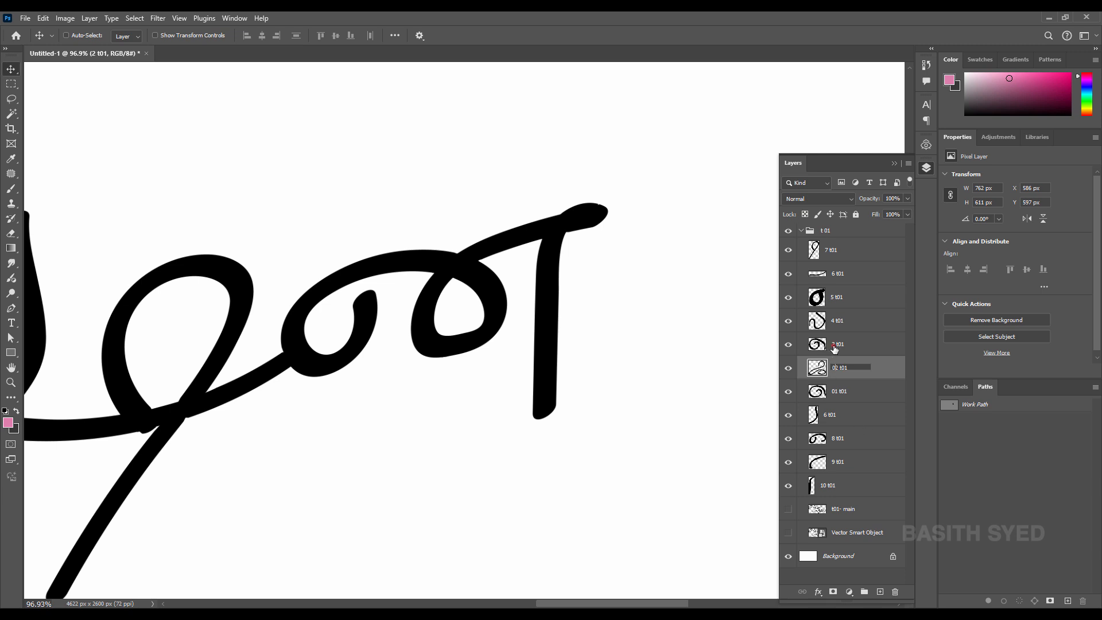
pyautogui.doubleClick(836, 344)
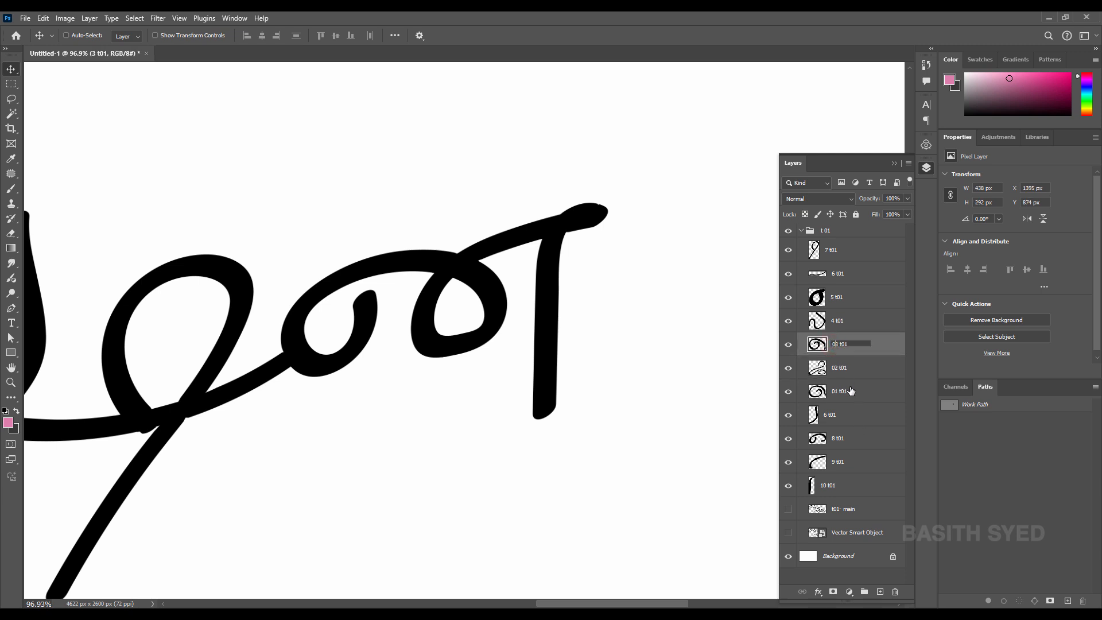
# Rename the layers 4 t01, 5 t01 and the upper 6 t01 to 04 t01, 05 t01 and 06 t01
pyautogui.doubleClick(837, 320)
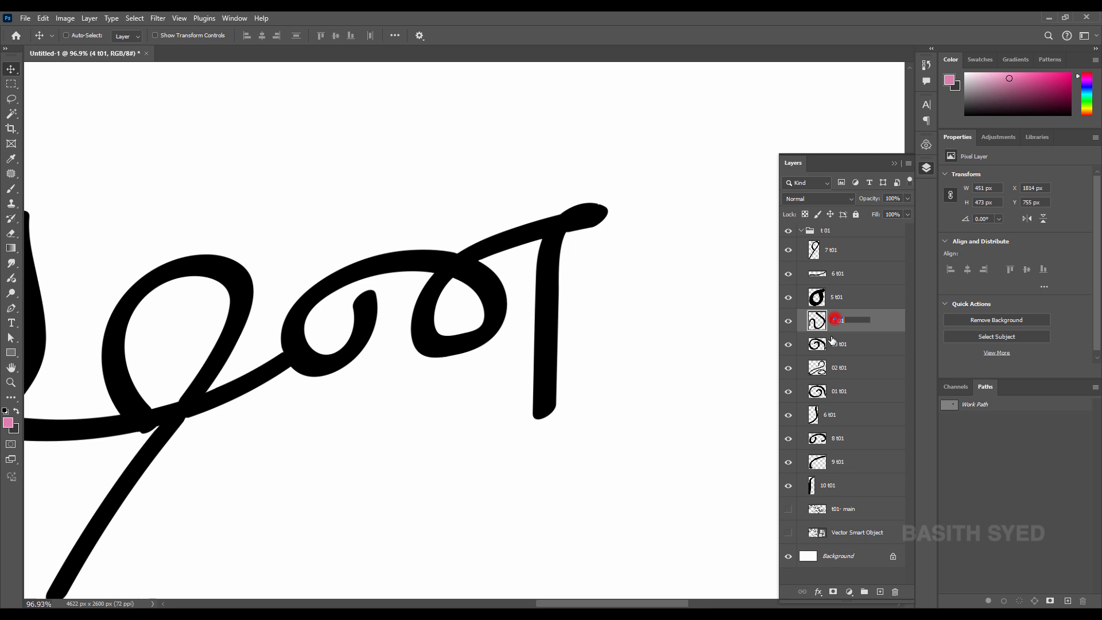
pyautogui.doubleClick(838, 296)
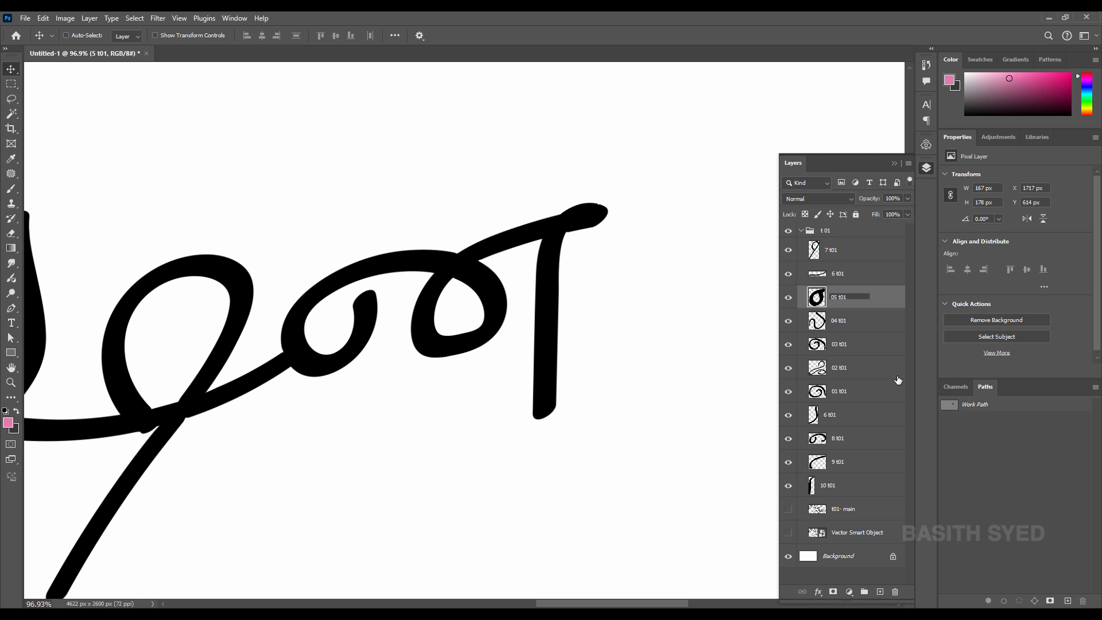
pyautogui.doubleClick(839, 275)
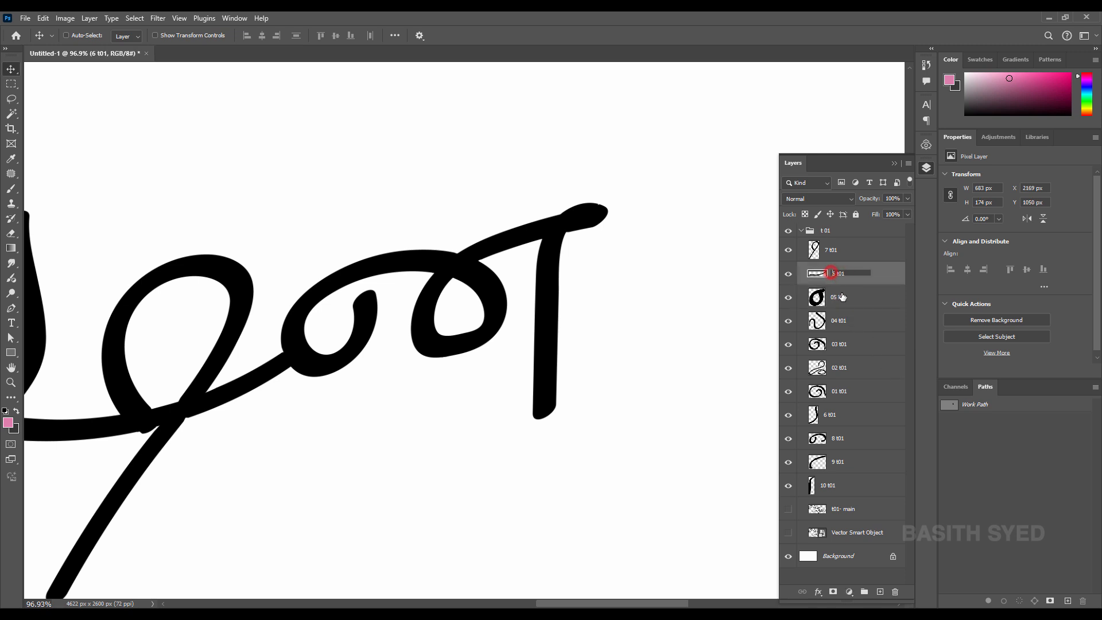
pyautogui.press('Return')
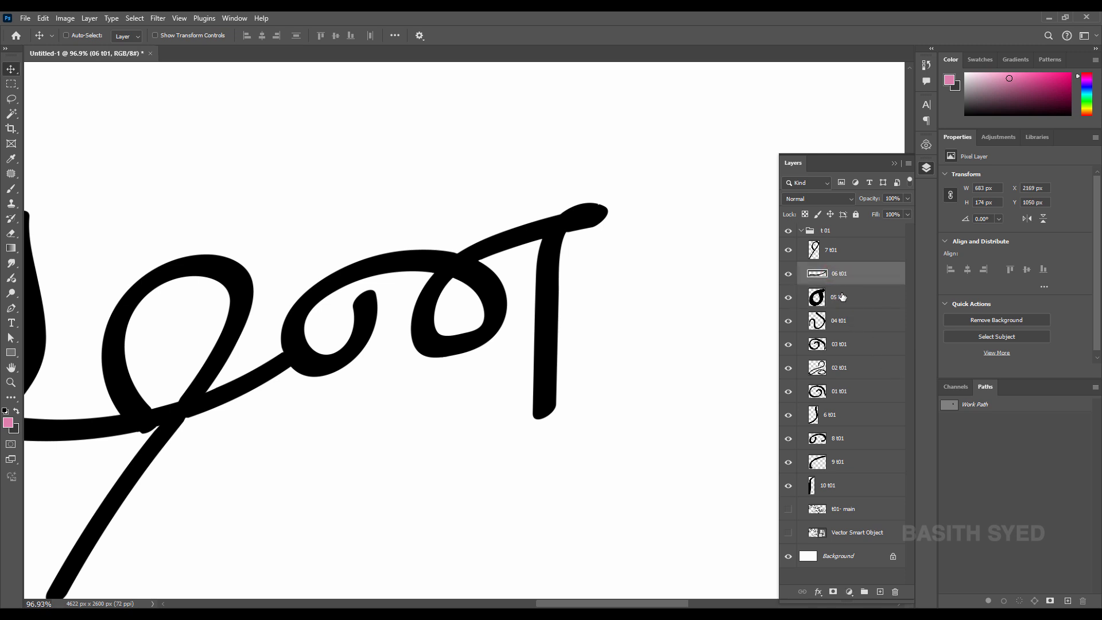
# Rename the layer 7 t01 to 07 t01 and the lower 6 t01 layer to 06 t01
pyautogui.doubleClick(832, 252)
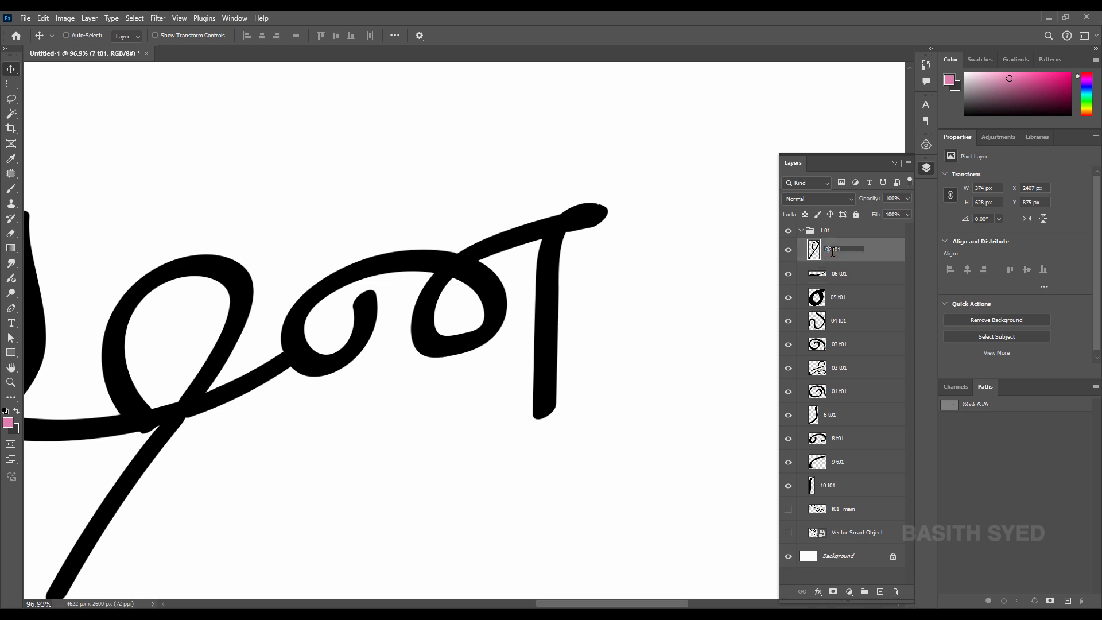
pyautogui.write('07 t01')
pyautogui.press('Return')
pyautogui.click(825, 419)
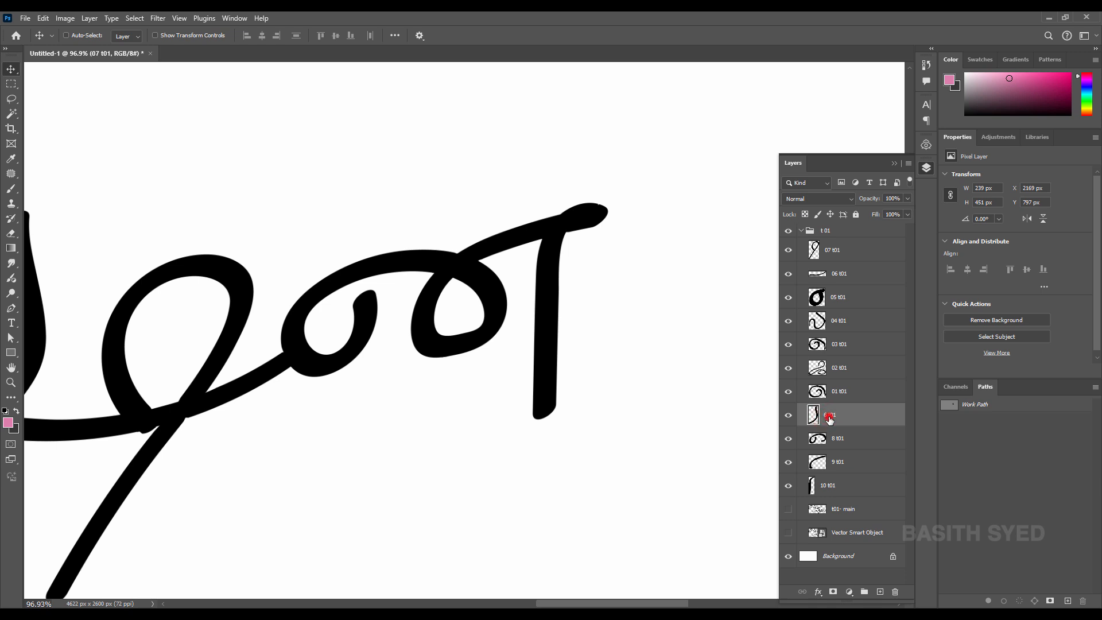
pyautogui.doubleClick(829, 420)
pyautogui.click(1066, 251)
pyautogui.doubleClick(831, 416)
pyautogui.write('0')
pyautogui.press('Return')
# Rename the layers 8 t01 and 9 t01 to 08 t01 and 09 t01
pyautogui.doubleClick(833, 440)
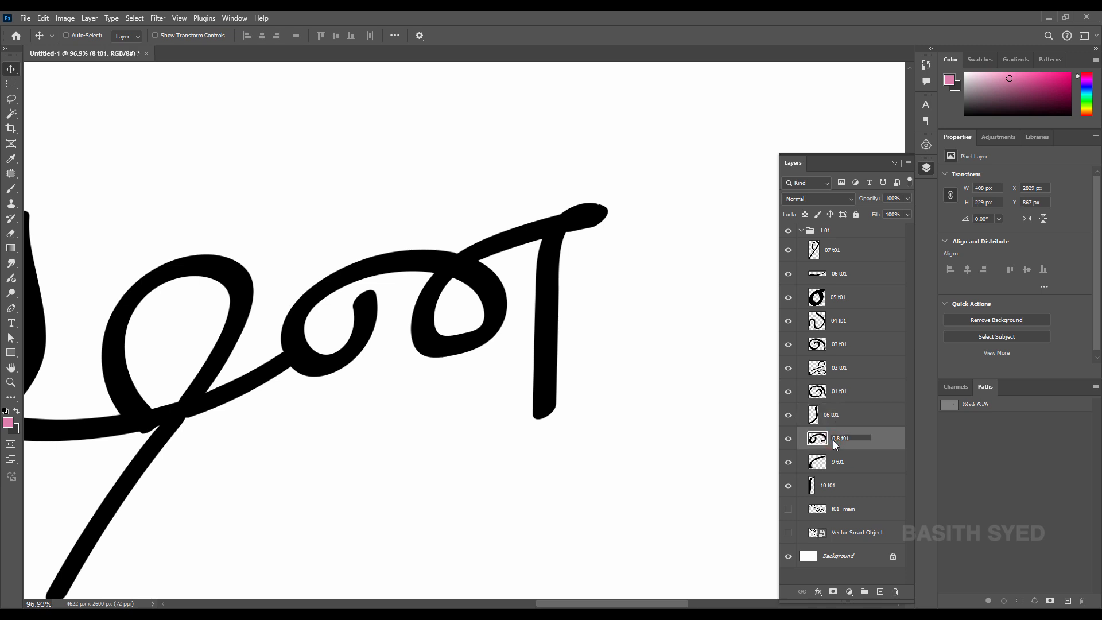
pyautogui.press('Return')
pyautogui.doubleClick(833, 440)
pyautogui.press('Return')
pyautogui.doubleClick(841, 462)
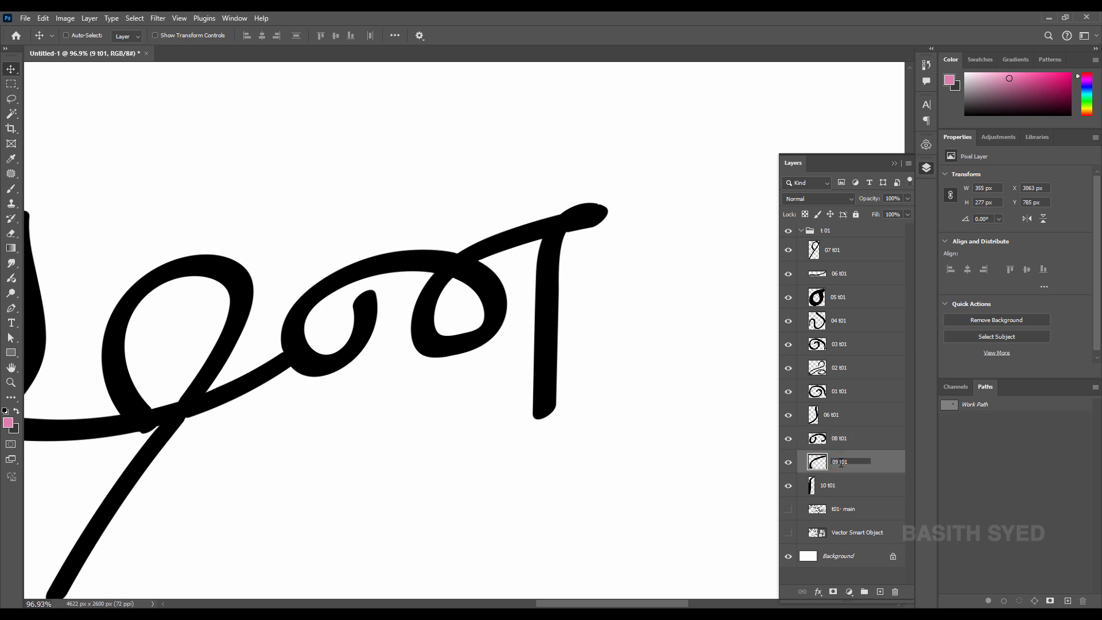
pyautogui.press('Return')
# Move the layers 08, 09 and 10 t01 above 07 t01 in the group, in ascending order with 10 t01 on top
pyautogui.click(839, 489)
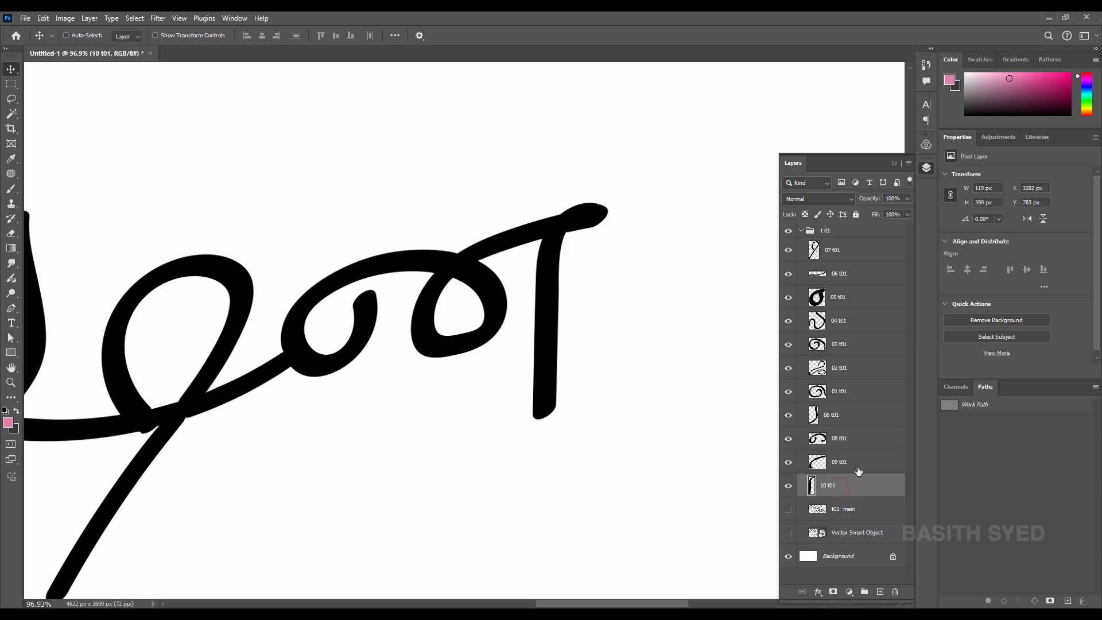
pyautogui.moveTo(870, 438); pyautogui.dragTo(838, 244)
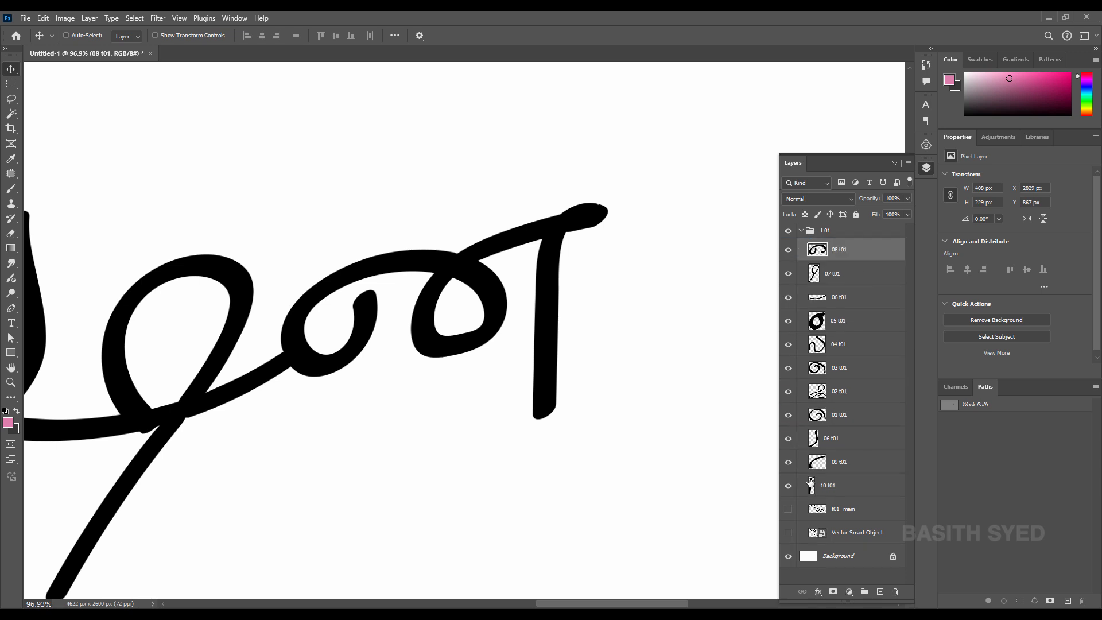
pyautogui.moveTo(850, 471); pyautogui.dragTo(826, 245)
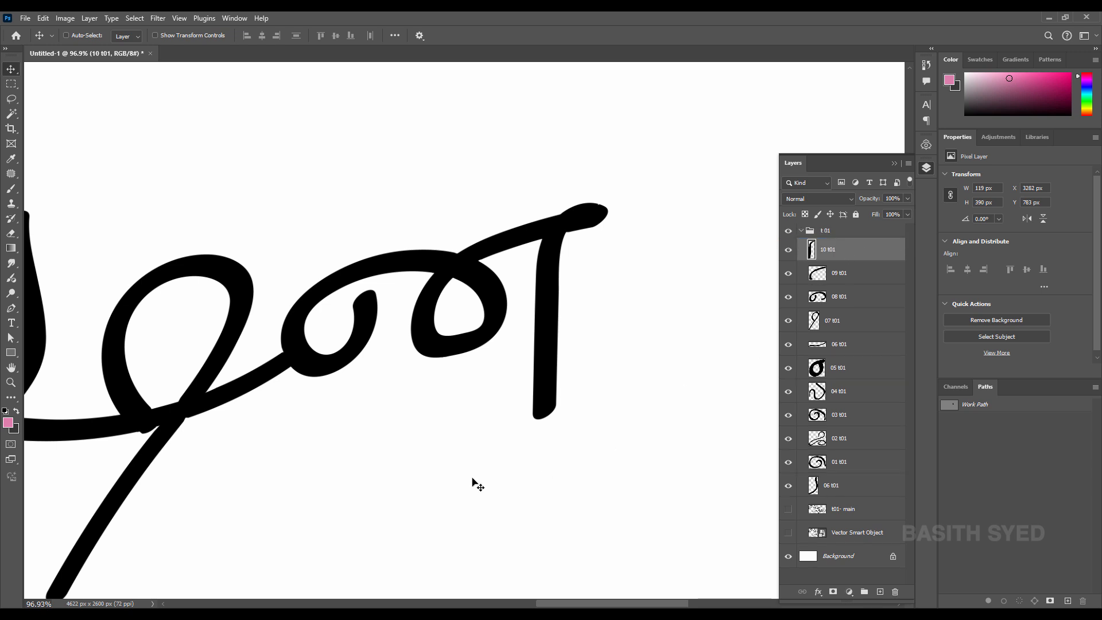
# Show the t01- main layer and start a Pen path on it at the upper left of the ring above the first word's last letter
pyautogui.click(846, 507)
pyautogui.scroll(-6, 404, 524)
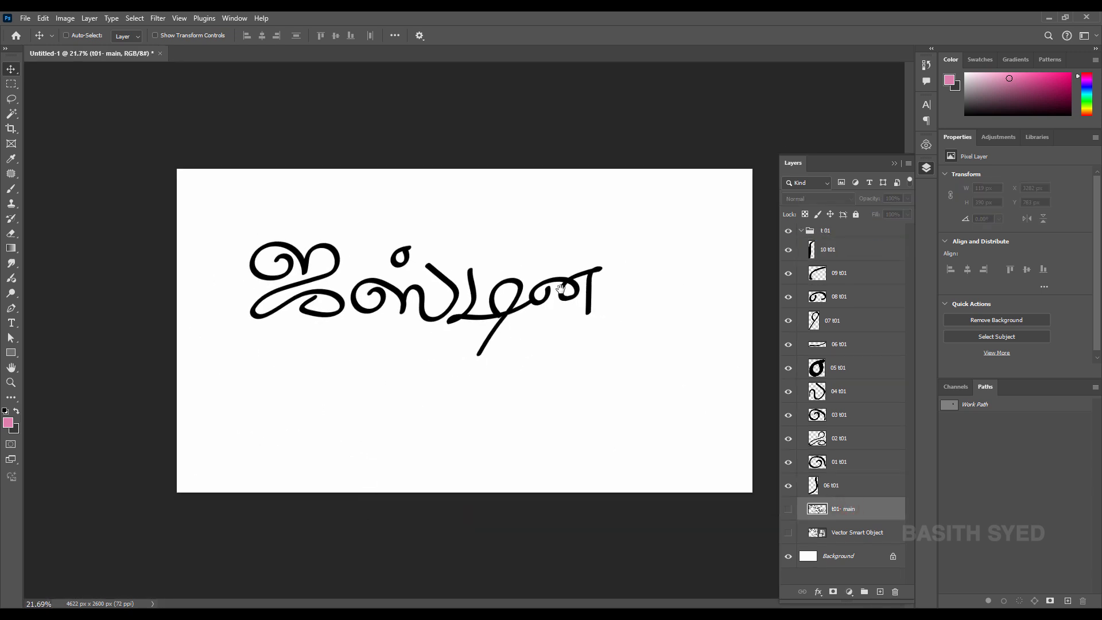
pyautogui.click(789, 513)
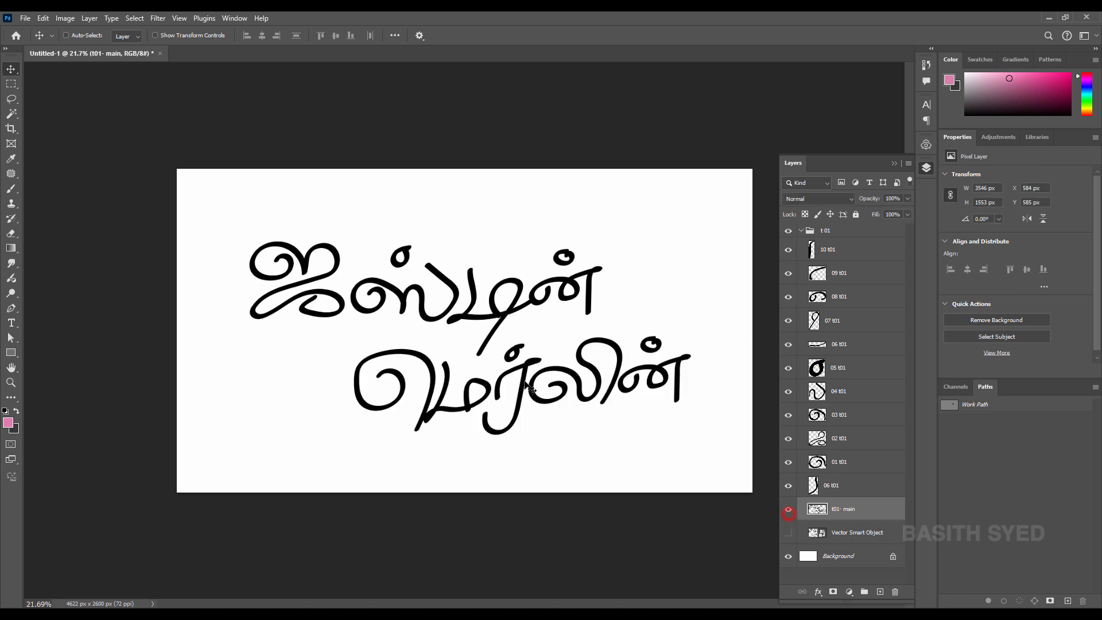
pyautogui.moveTo(527, 316); pyautogui.dragTo(629, 269)
pyautogui.moveTo(642, 265); pyautogui.dragTo(554, 377)
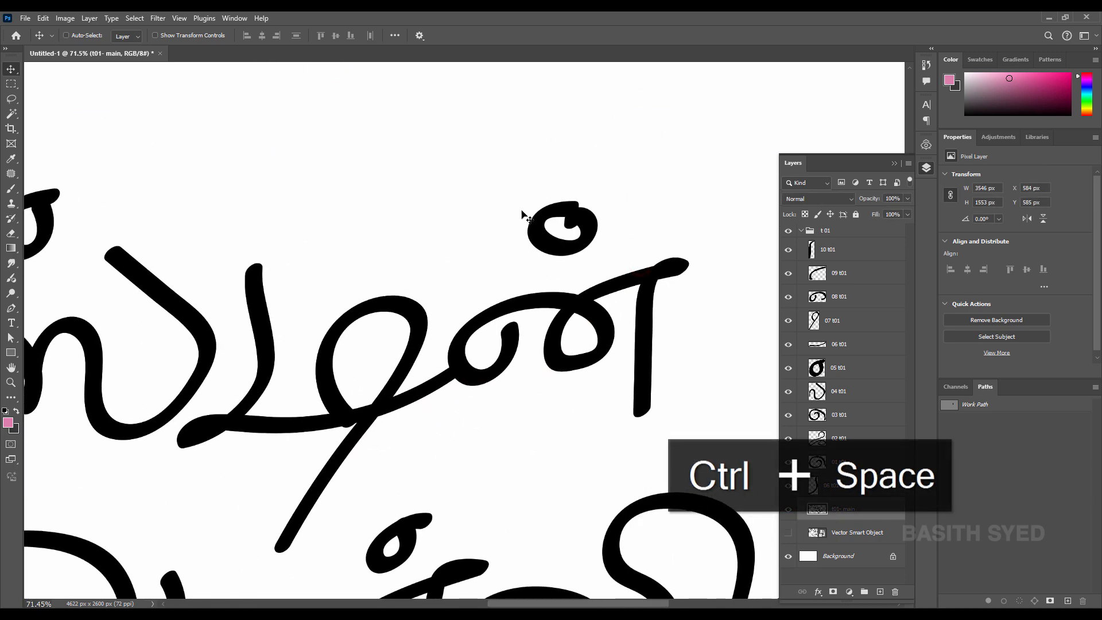
pyautogui.press('p')
pyautogui.click(521, 198)
pyautogui.moveTo(526, 250); pyautogui.dragTo(609, 257)
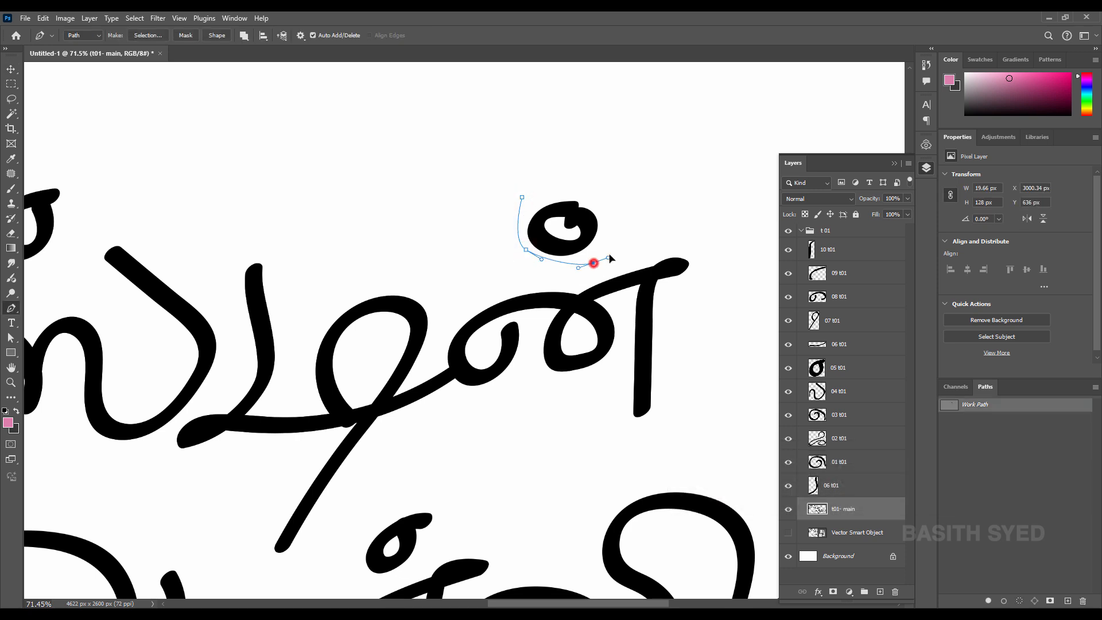
pyautogui.click(628, 197)
pyautogui.hotkey('ctrl', 'z')
pyautogui.hotkey('ctrl', 'z')
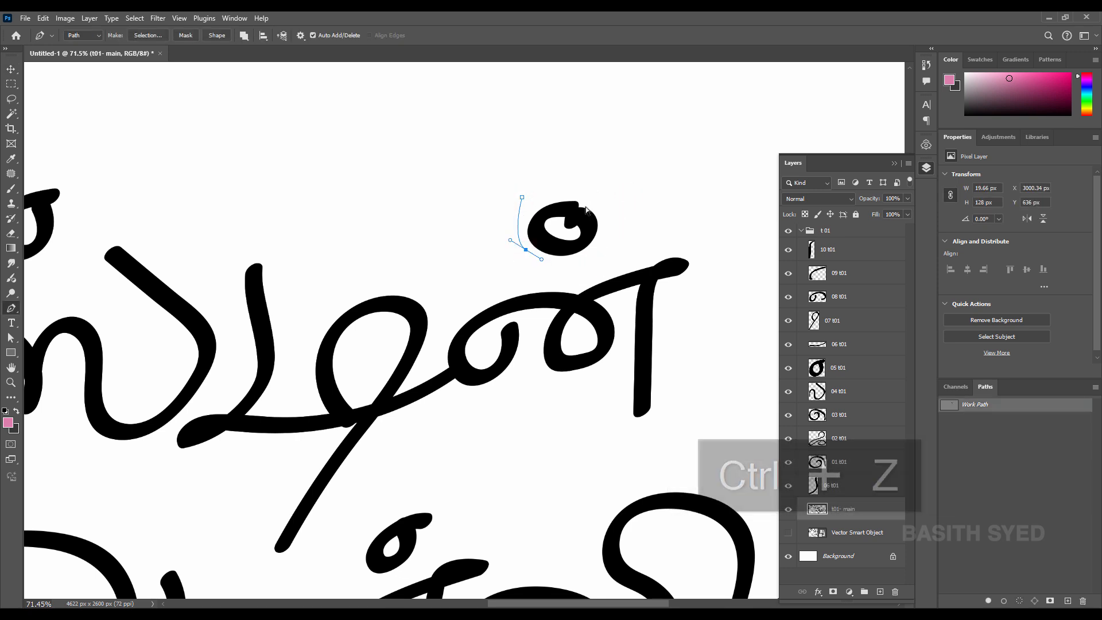
pyautogui.moveTo(591, 207); pyautogui.dragTo(615, 207)
pyautogui.hotkey('ctrl', 'z')
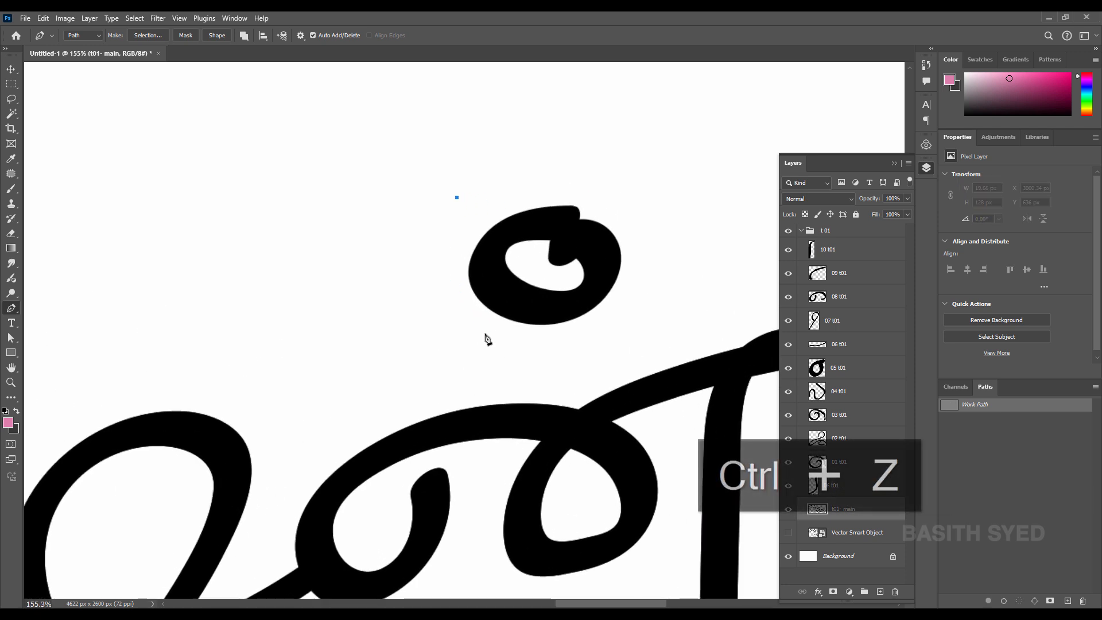
# Trace the Pen path around the ring's underside, right side and top, closing it at the starting point
pyautogui.moveTo(486, 333); pyautogui.dragTo(529, 349)
pyautogui.moveTo(624, 322); pyautogui.dragTo(651, 290)
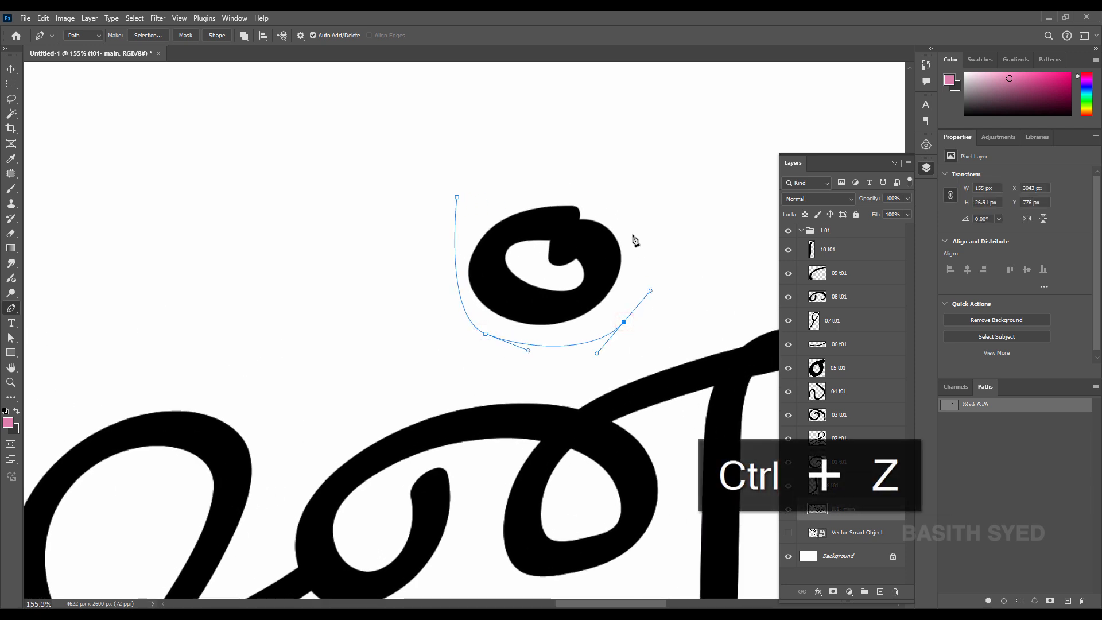
pyautogui.moveTo(631, 233); pyautogui.dragTo(619, 214)
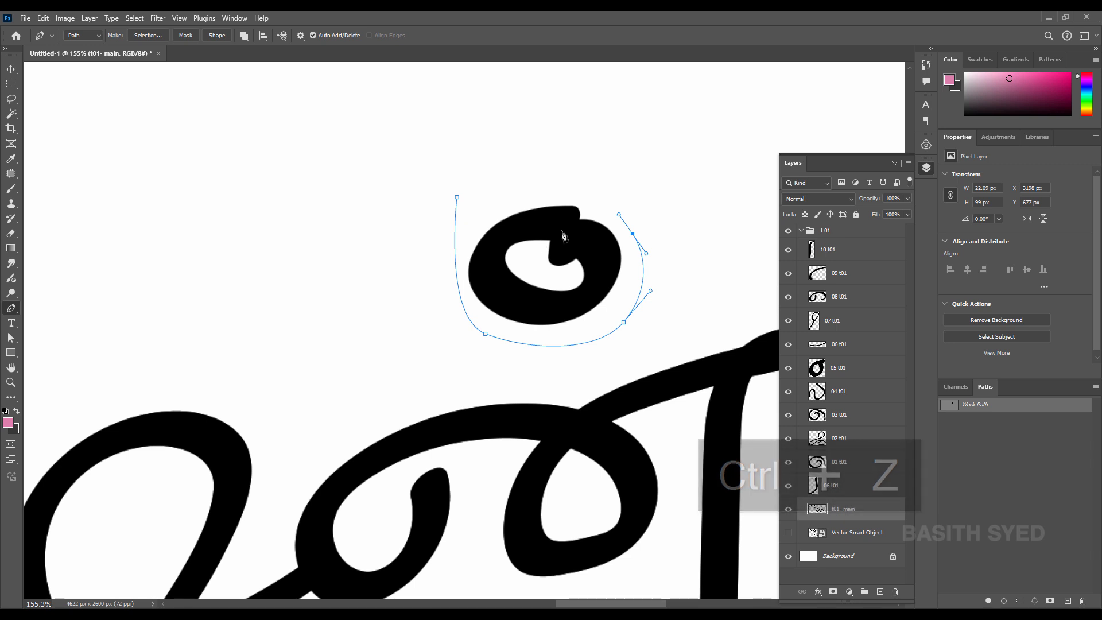
pyautogui.click(574, 185)
pyautogui.click(457, 197)
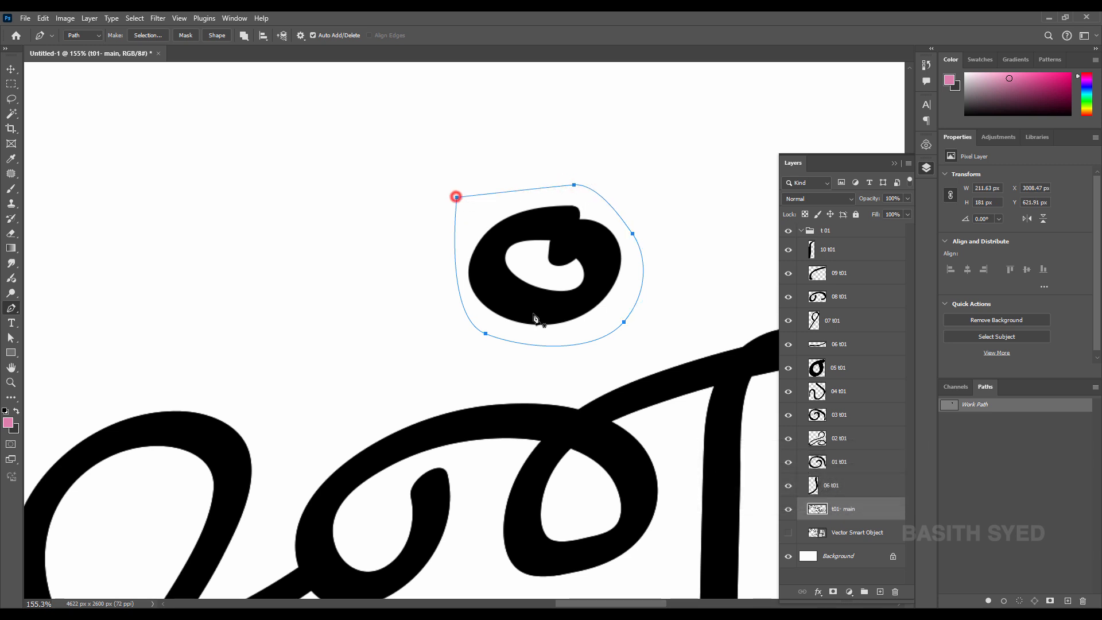
# Copy the path-enclosed ring to a new layer and reselect the t01- main layer
pyautogui.hotkey('ctrl', 'Return')
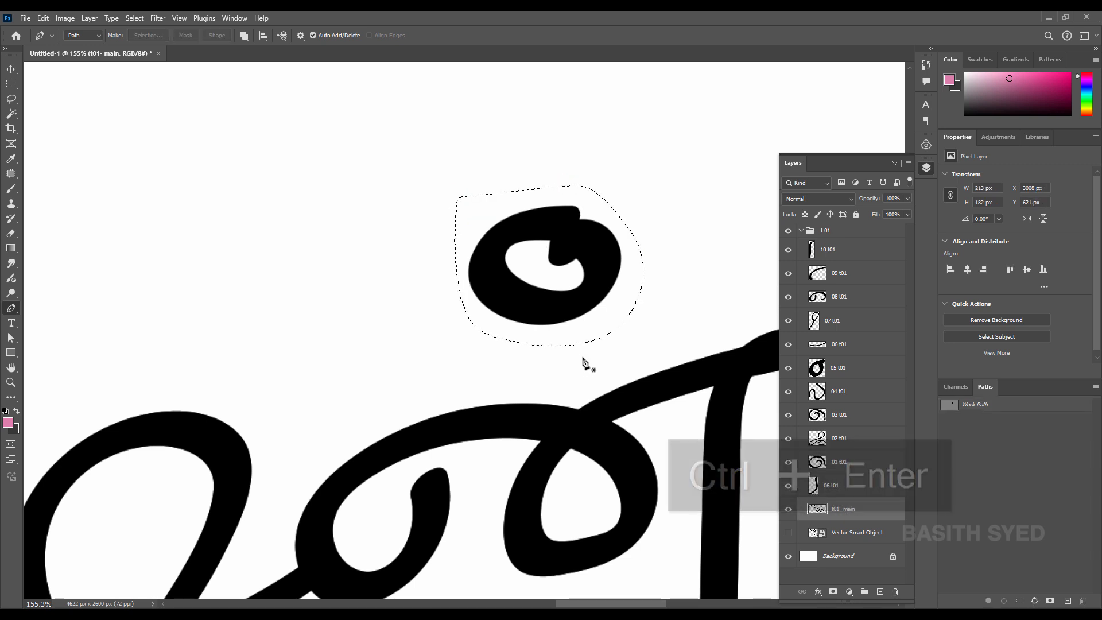
pyautogui.hotkey('ctrl', 'j')
pyautogui.click(852, 534)
# Start a Pen path on the tail of the second word's first spiral and trace down its right edge and around its foot
pyautogui.hotkey('ctrl', 'space')
pyautogui.moveTo(588, 459); pyautogui.dragTo(527, 487)
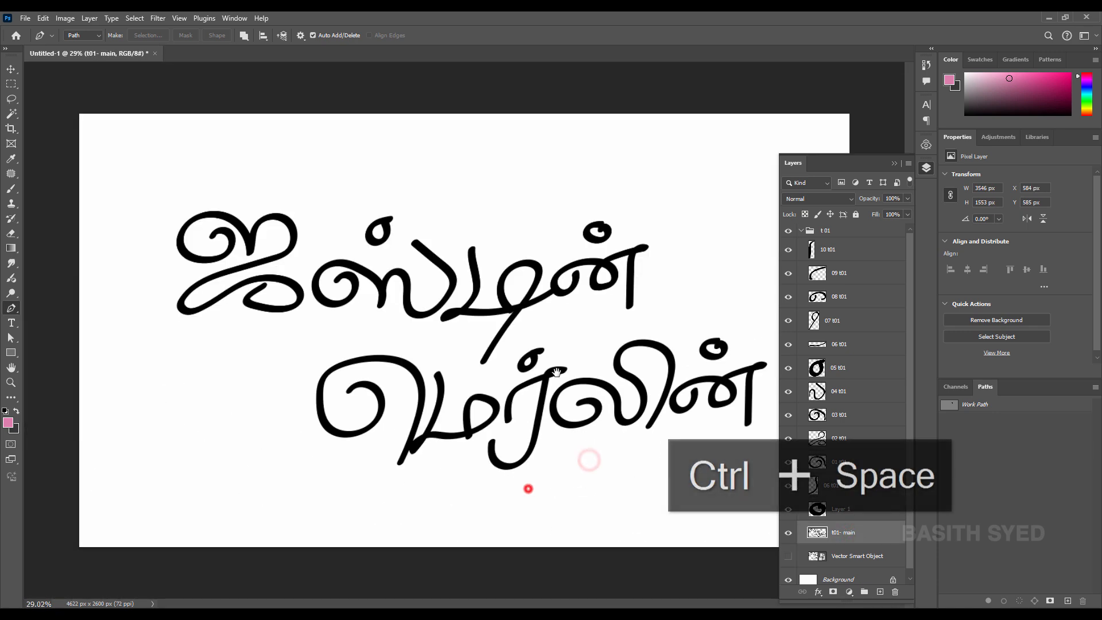
pyautogui.moveTo(311, 349); pyautogui.dragTo(369, 343)
pyautogui.moveTo(473, 384); pyautogui.dragTo(417, 278)
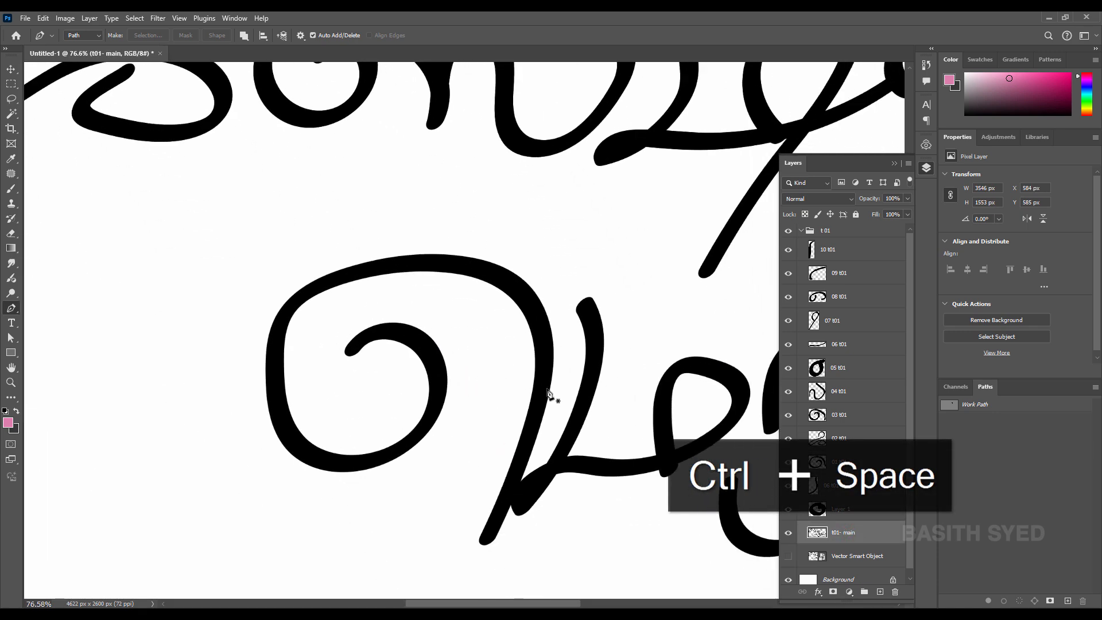
pyautogui.click(536, 451)
pyautogui.moveTo(495, 490); pyautogui.dragTo(483, 401)
pyautogui.moveTo(508, 422)
pyautogui.mouseDown()
pyautogui.moveTo(553, 398)
pyautogui.moveTo(502, 396)
pyautogui.mouseUp()
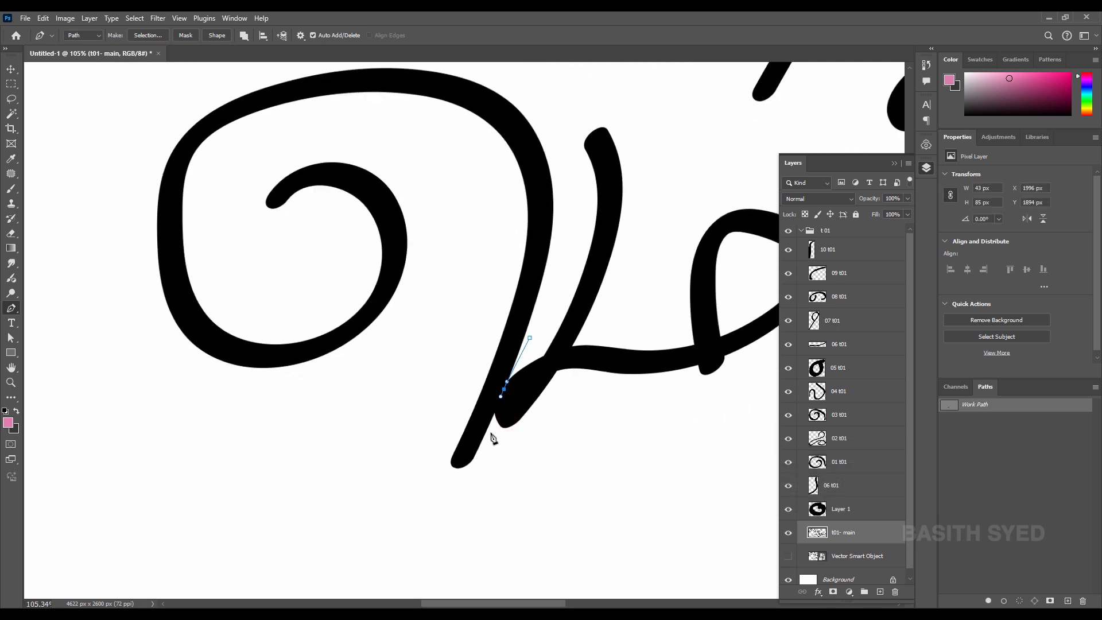
pyautogui.moveTo(492, 440); pyautogui.dragTo(490, 446)
pyautogui.click(468, 472)
pyautogui.click(445, 488)
# Continue the path beneath the large spiral and up around its left side
pyautogui.click(418, 485)
pyautogui.click(342, 486)
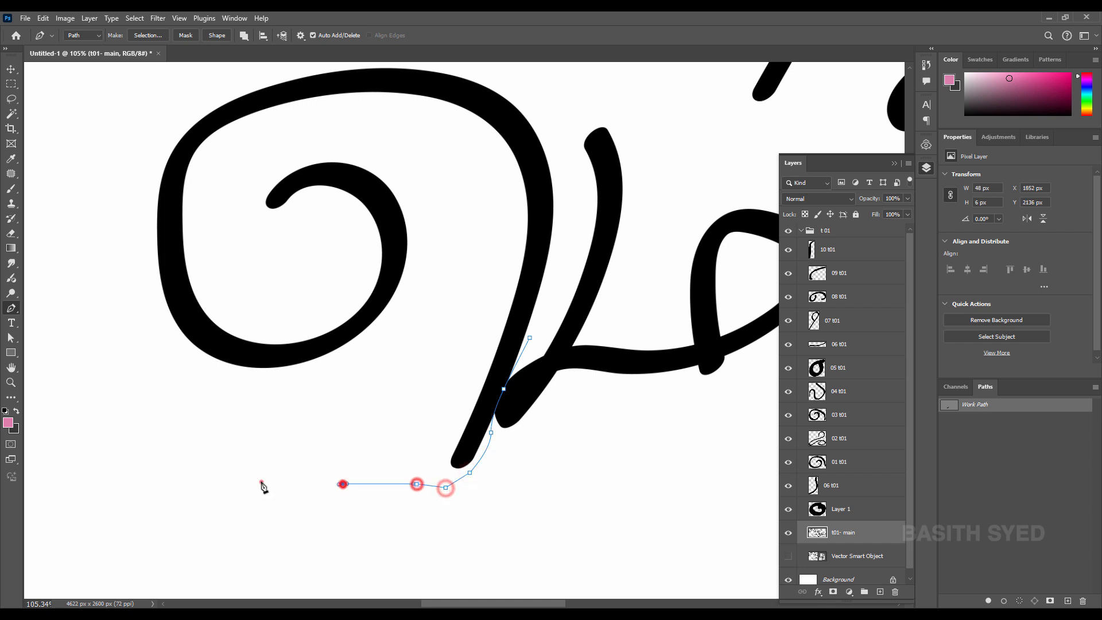
pyautogui.click(261, 482)
pyautogui.click(135, 429)
pyautogui.click(111, 396)
pyautogui.moveTo(229, 252); pyautogui.dragTo(194, 269)
pyautogui.click(163, 213)
# Trace the path over the spiral's top and down its right side, closing it at the starting point
pyautogui.click(188, 155)
pyautogui.click(246, 144)
pyautogui.click(302, 144)
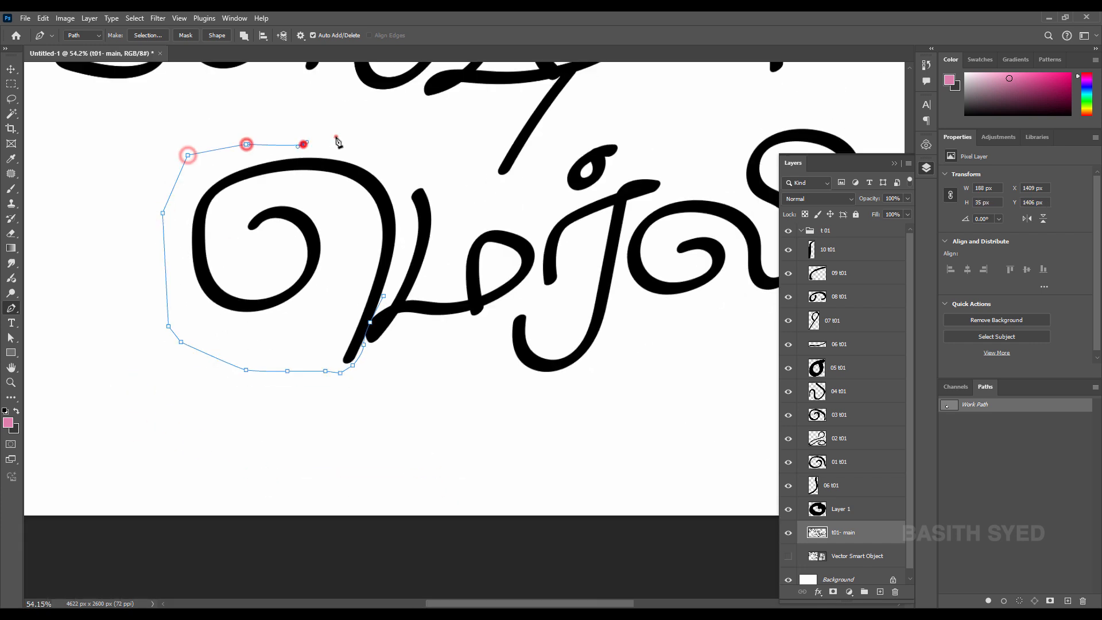
pyautogui.click(335, 137)
pyautogui.click(377, 142)
pyautogui.click(396, 195)
pyautogui.click(401, 255)
pyautogui.click(384, 296)
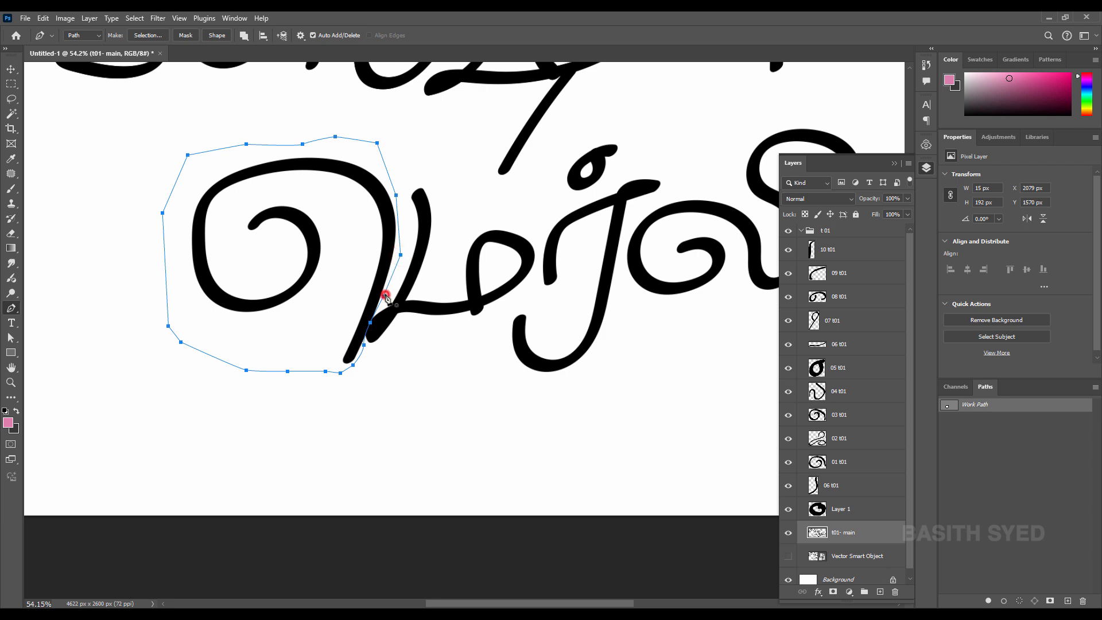
# Copy the path-enclosed spiral stroke to a new layer and reselect the t01- main layer
pyautogui.hotkey('ctrl', 'Return')
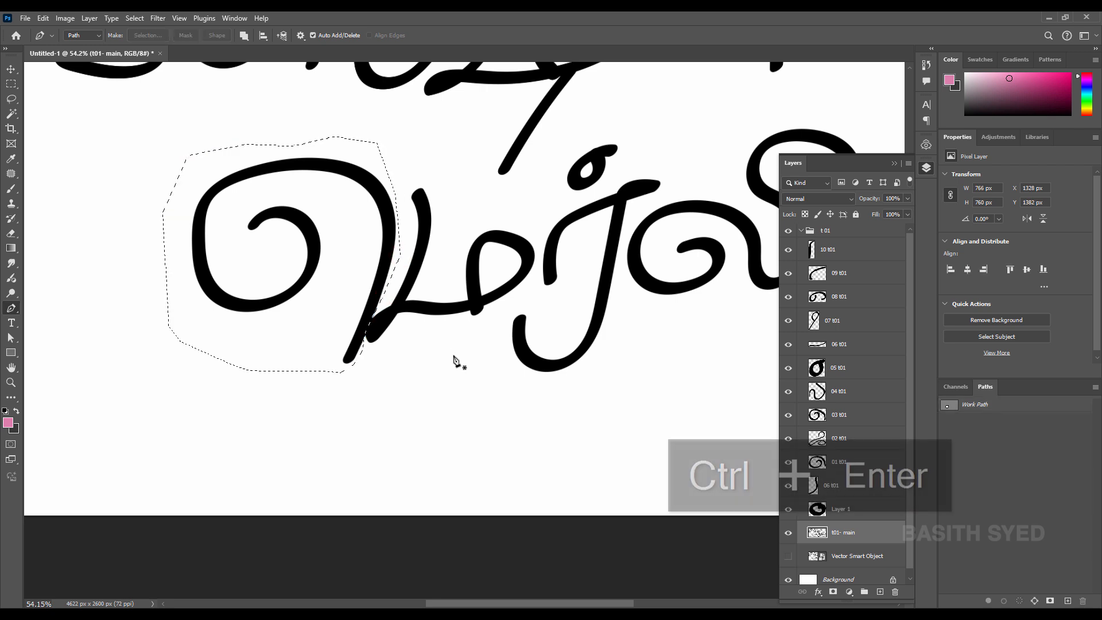
pyautogui.hotkey('ctrl', 'j')
pyautogui.click(835, 557)
# Start a Pen path beside the upper end of the slanted stroke next to the spiral and curve it around that end
pyautogui.moveTo(359, 181); pyautogui.dragTo(438, 283)
pyautogui.click(333, 295)
pyautogui.moveTo(340, 244); pyautogui.dragTo(367, 224)
pyautogui.moveTo(387, 253); pyautogui.dragTo(387, 259)
pyautogui.moveTo(394, 320); pyautogui.dragTo(396, 332)
# Continue the path down the slanted stroke's right side, around its lower tip and back up, closing it at the starting point
pyautogui.moveTo(384, 412); pyautogui.dragTo(419, 332)
pyautogui.click(406, 352)
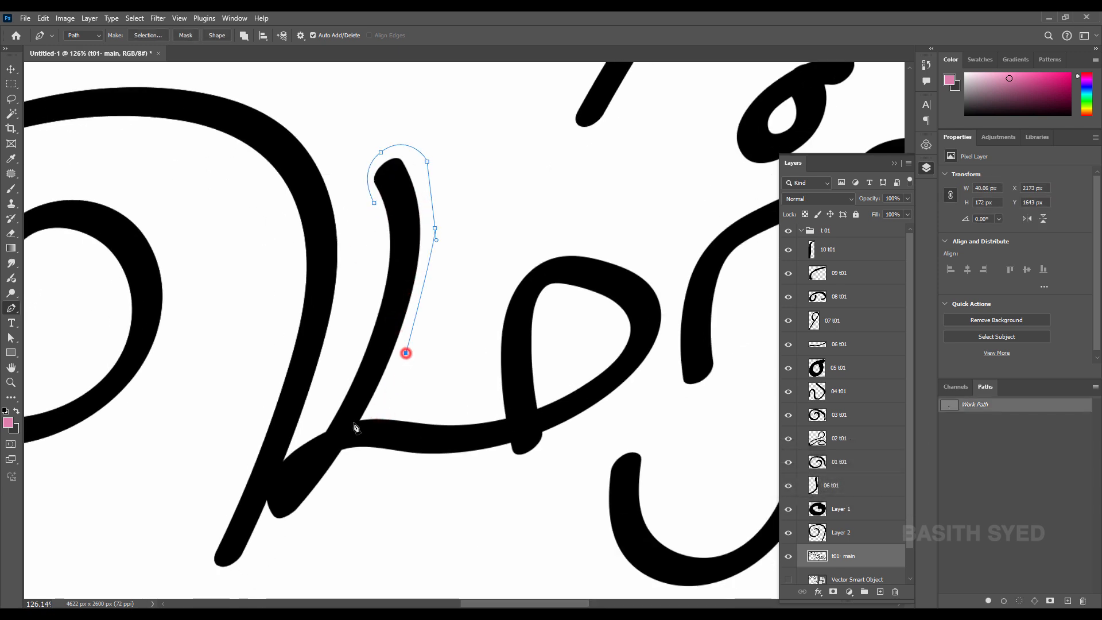
pyautogui.click(357, 422)
pyautogui.hotkey('ctrl', 'z')
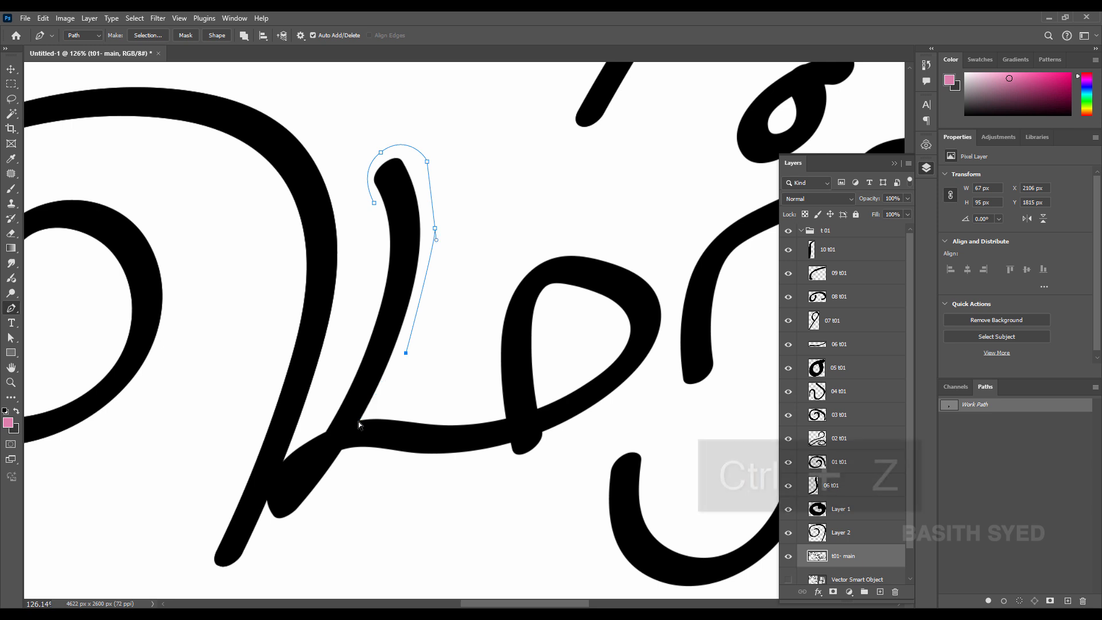
pyautogui.moveTo(354, 431); pyautogui.dragTo(330, 474)
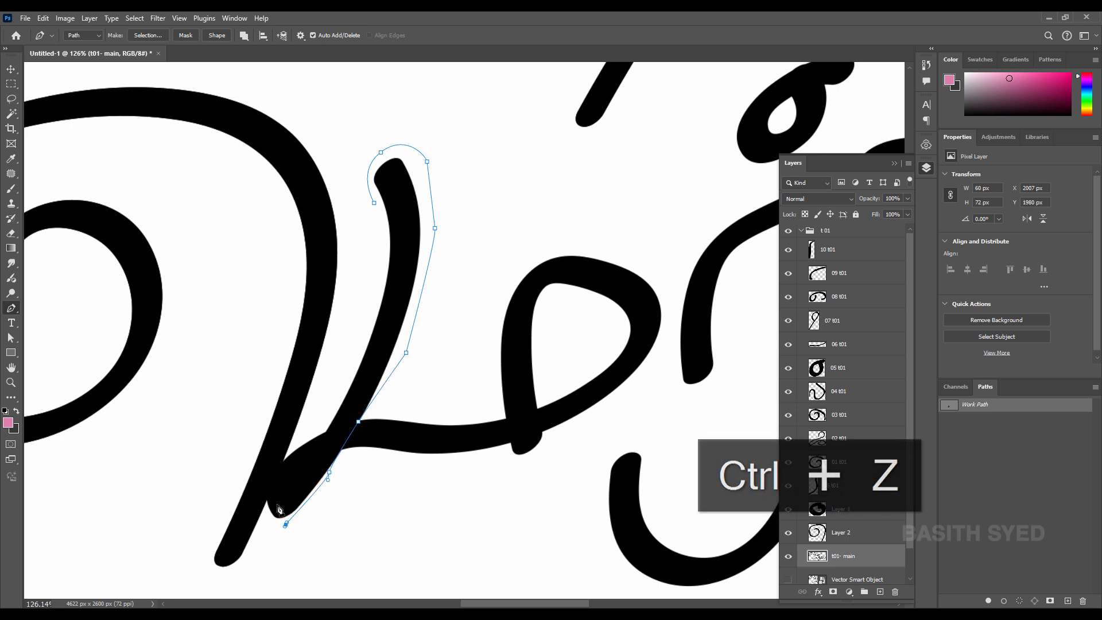
pyautogui.moveTo(277, 503); pyautogui.dragTo(288, 483)
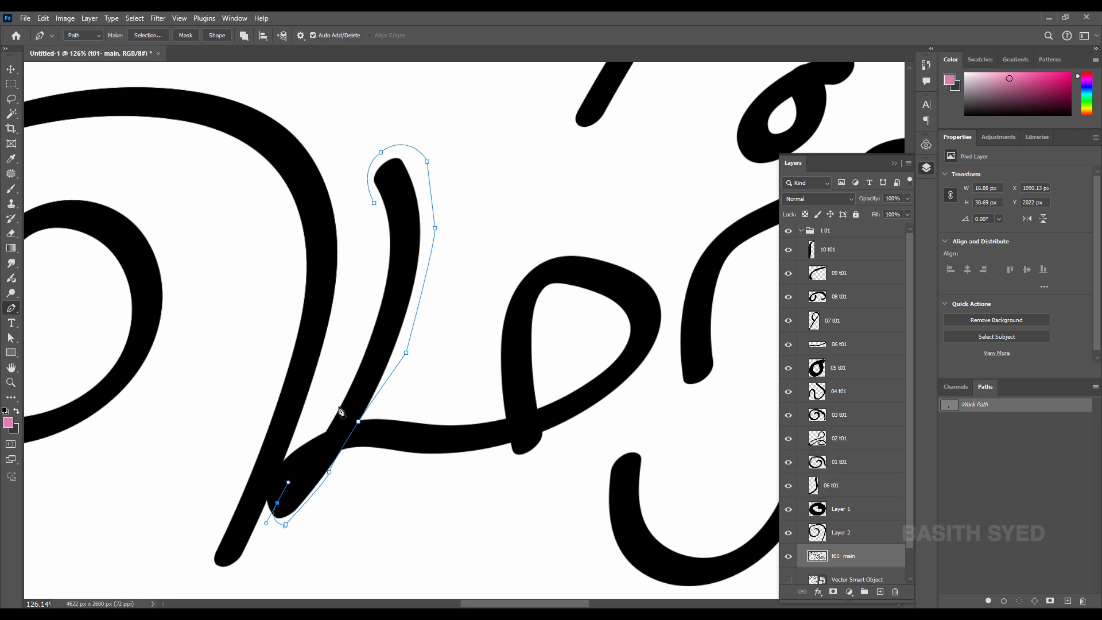
pyautogui.moveTo(332, 430); pyautogui.dragTo(344, 380)
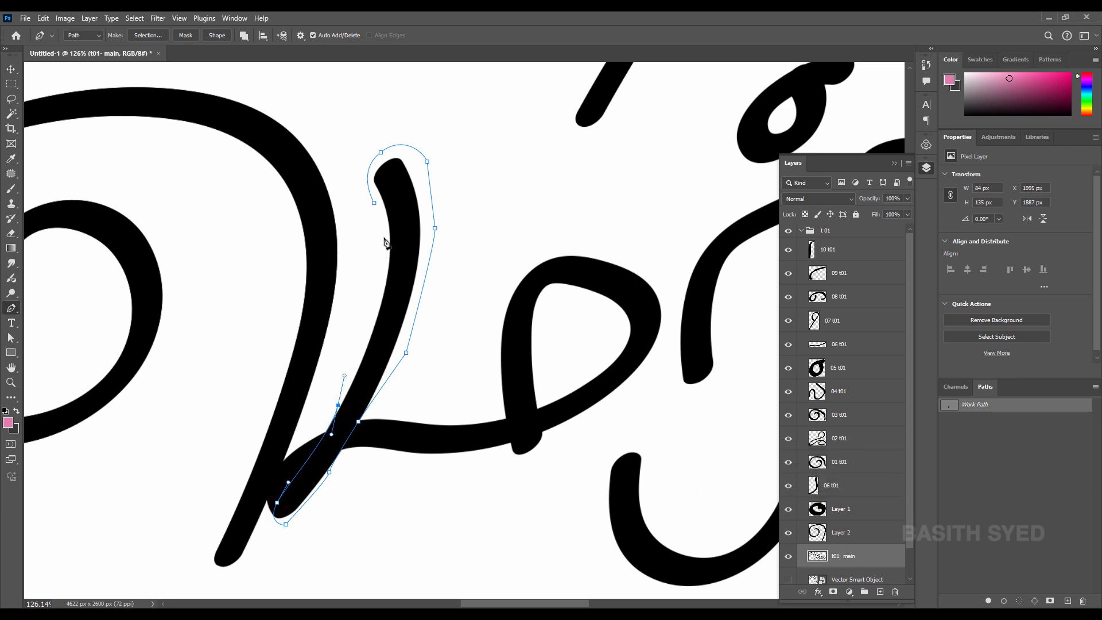
pyautogui.click(375, 205)
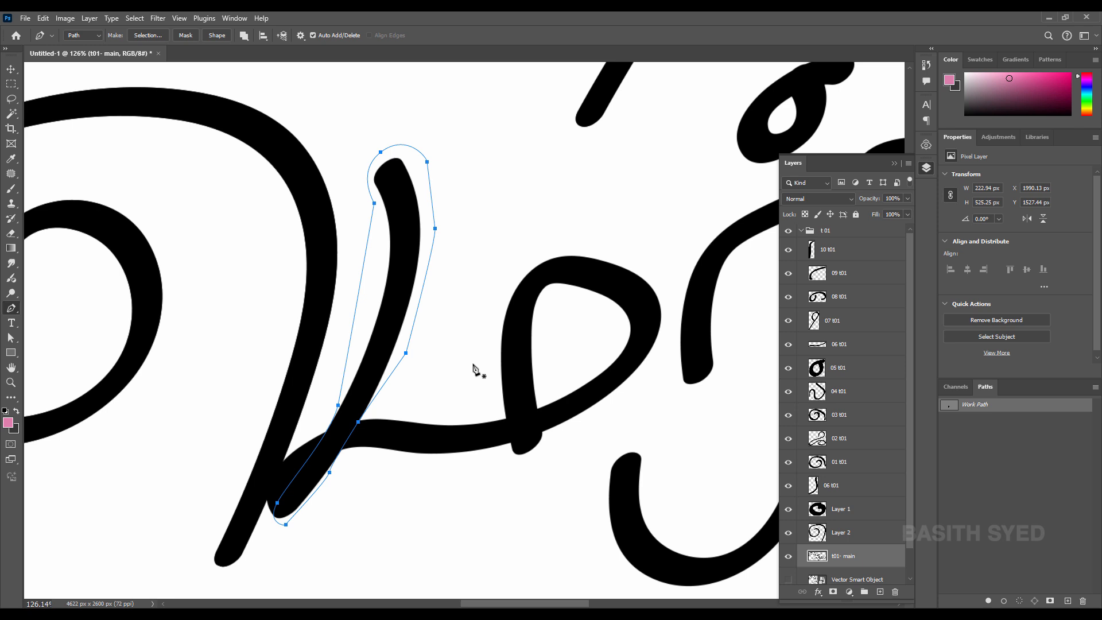
# Copy the path-enclosed slanted stroke to a new layer and reselect the t01- main layer
pyautogui.hotkey('ctrl', 'Return')
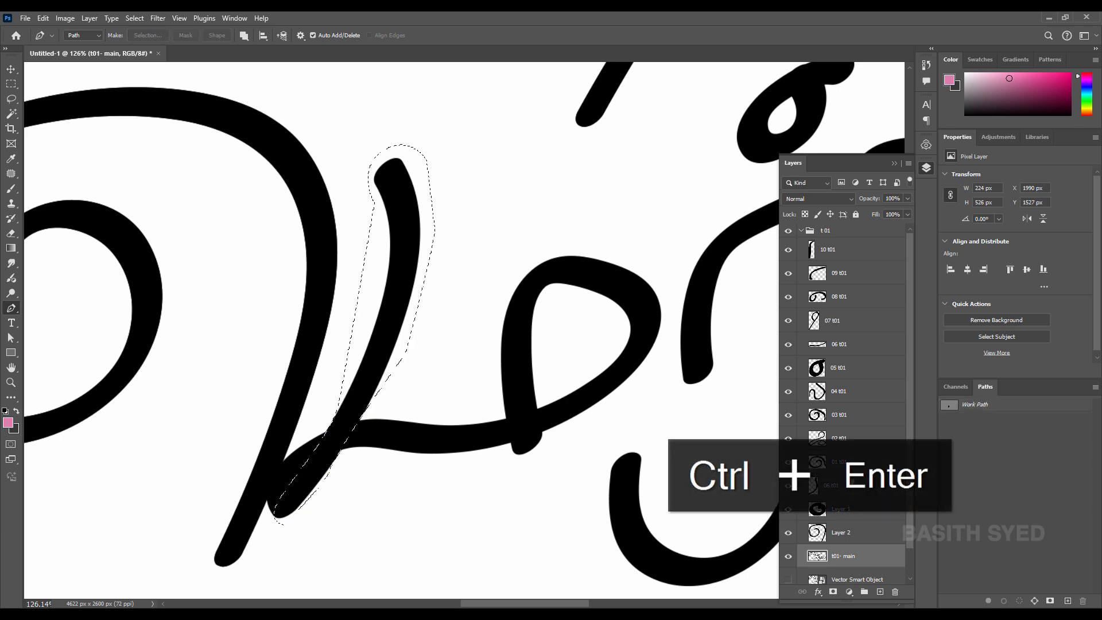
pyautogui.hotkey('ctrl', 'j')
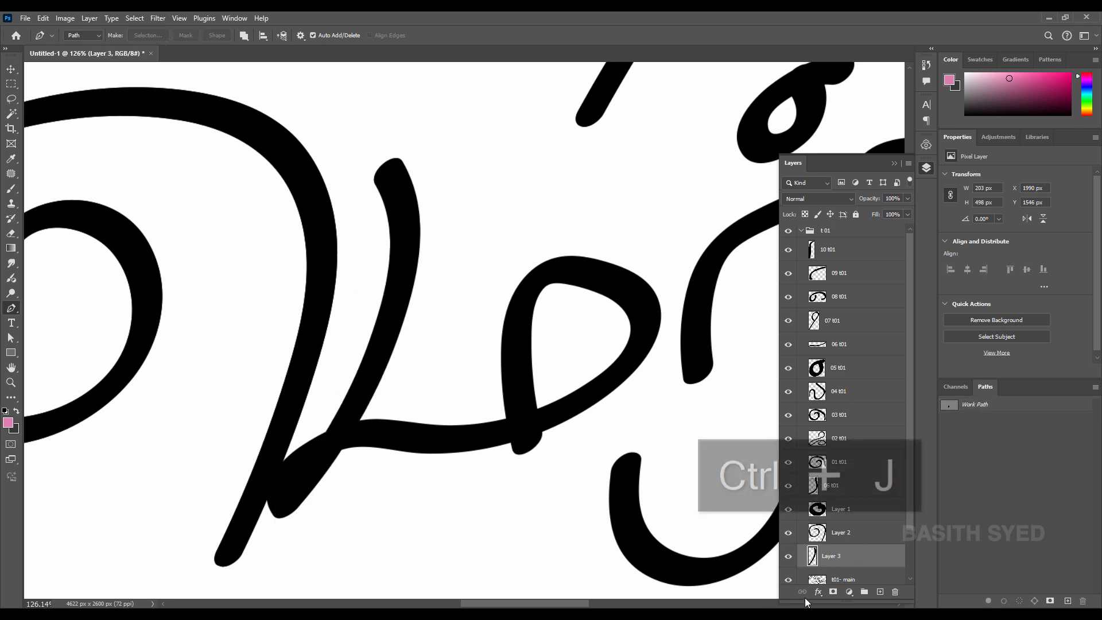
pyautogui.click(859, 580)
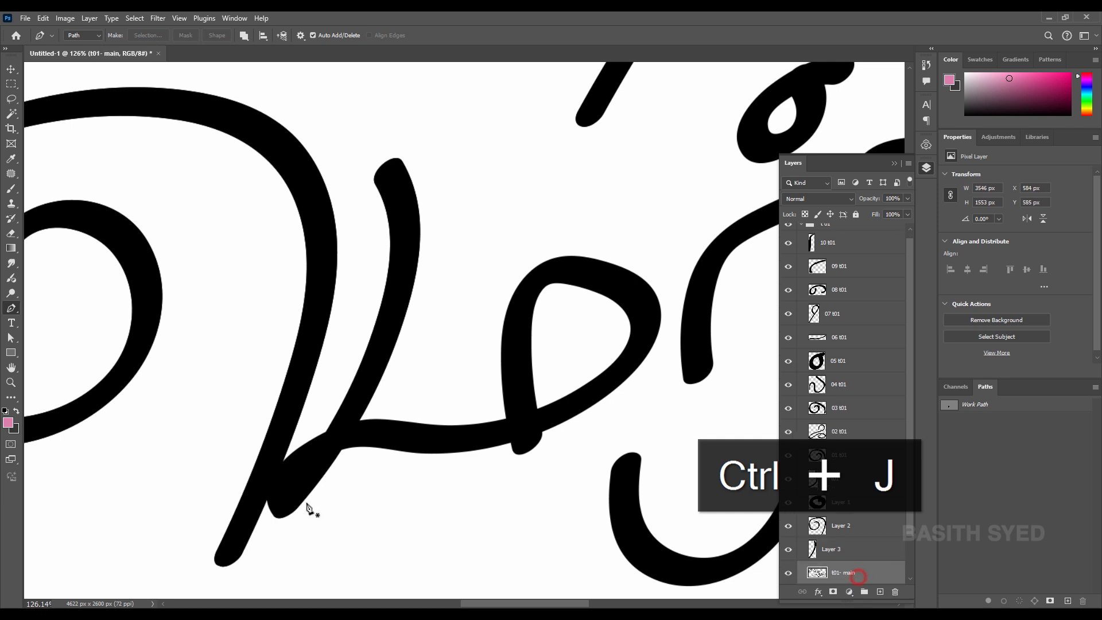
# Start a Pen path around the lower tip of the horizontal connecting stroke and continue along its upper edge toward the loop
pyautogui.click(346, 451)
pyautogui.moveTo(317, 468); pyautogui.dragTo(295, 489)
pyautogui.moveTo(272, 525); pyautogui.dragTo(273, 537)
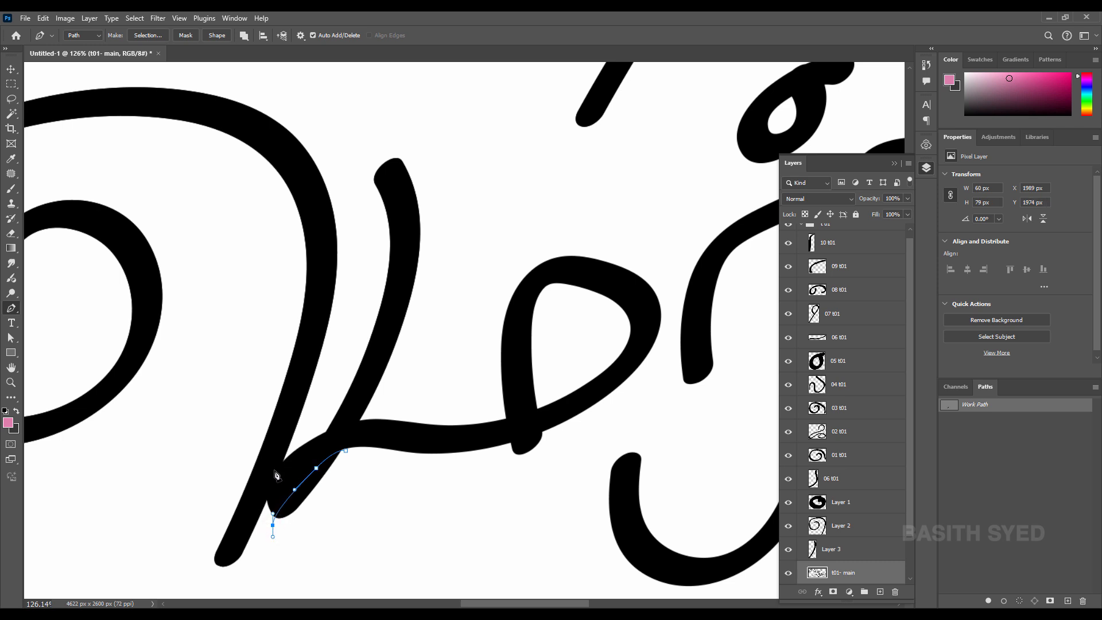
pyautogui.moveTo(274, 474); pyautogui.dragTo(391, 409)
pyautogui.moveTo(485, 417); pyautogui.dragTo(494, 416)
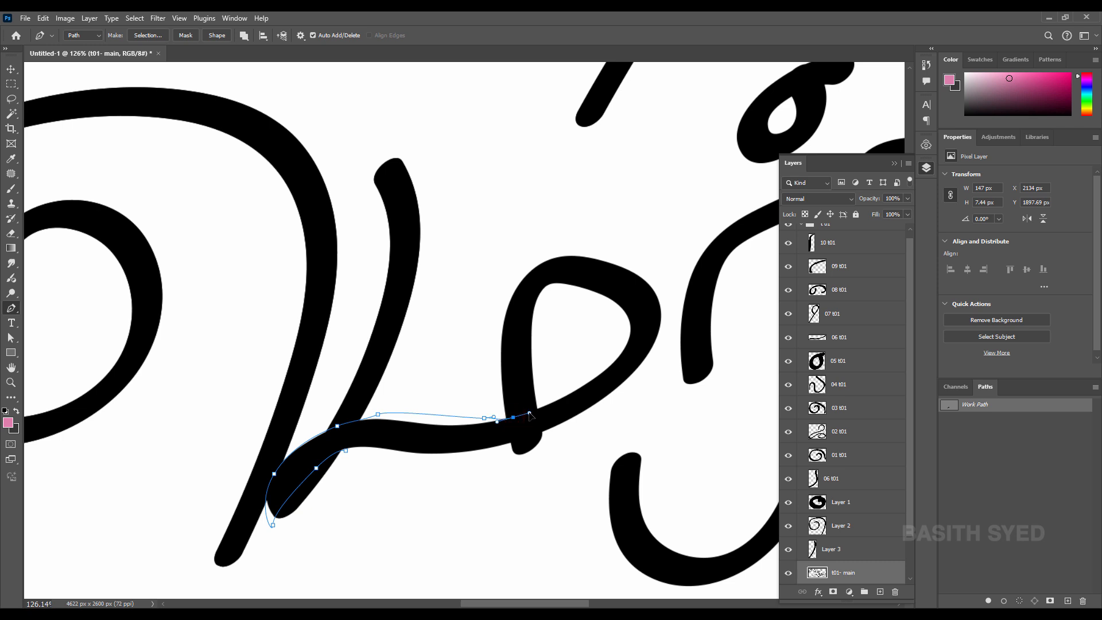
# Extend the path along the loop's inner right side and across its upper right part to the outer edge
pyautogui.moveTo(567, 393); pyautogui.dragTo(573, 385)
pyautogui.moveTo(624, 329); pyautogui.dragTo(620, 324)
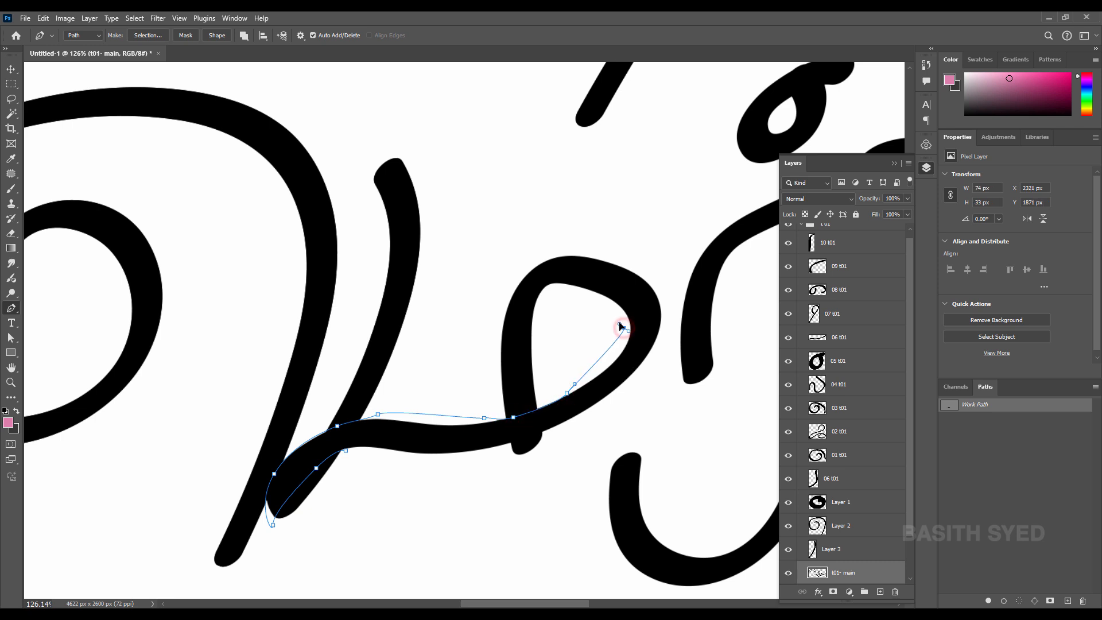
pyautogui.click(599, 298)
pyautogui.click(624, 260)
pyautogui.click(661, 275)
pyautogui.click(664, 298)
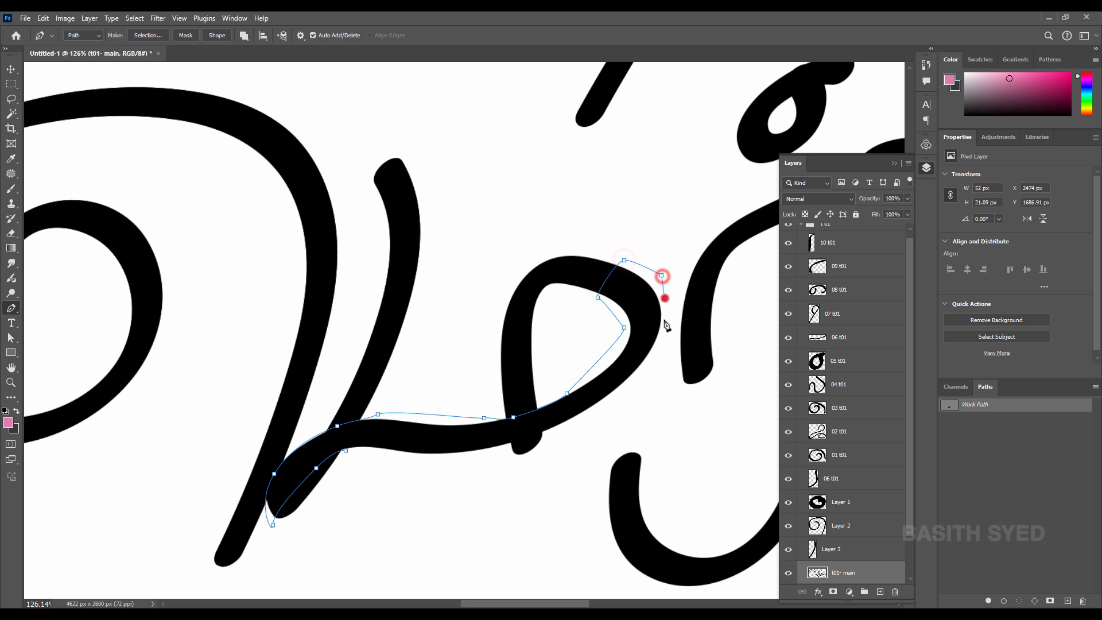
# Trace down the loop's outer right side and back beneath the connecting stroke, closing the path at its starting point
pyautogui.click(664, 322)
pyautogui.click(663, 352)
pyautogui.click(644, 376)
pyautogui.moveTo(586, 418); pyautogui.dragTo(567, 429)
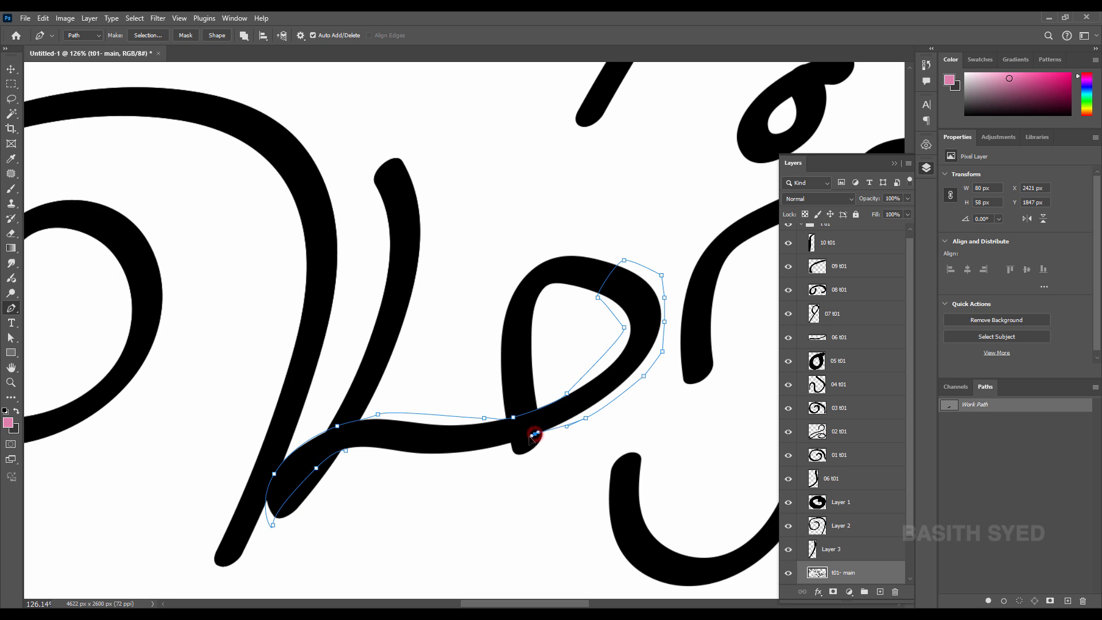
pyautogui.moveTo(487, 454); pyautogui.dragTo(478, 464)
pyautogui.click(346, 452)
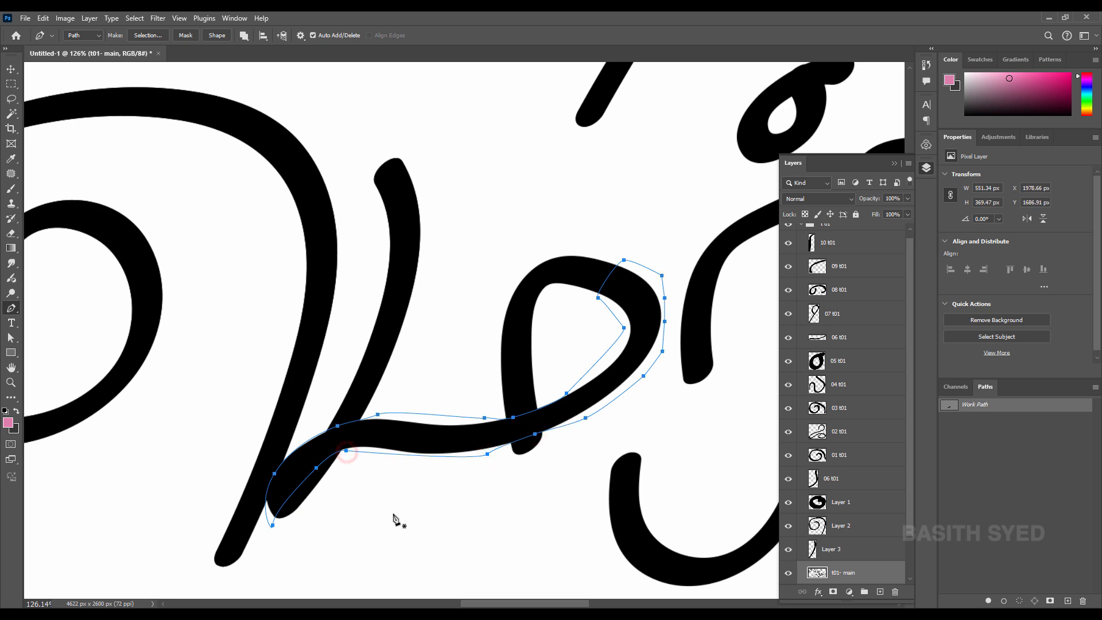
# Copy the path-enclosed connecting stroke to a new layer and reselect the t01- main layer
pyautogui.hotkey('ctrl', 'Return')
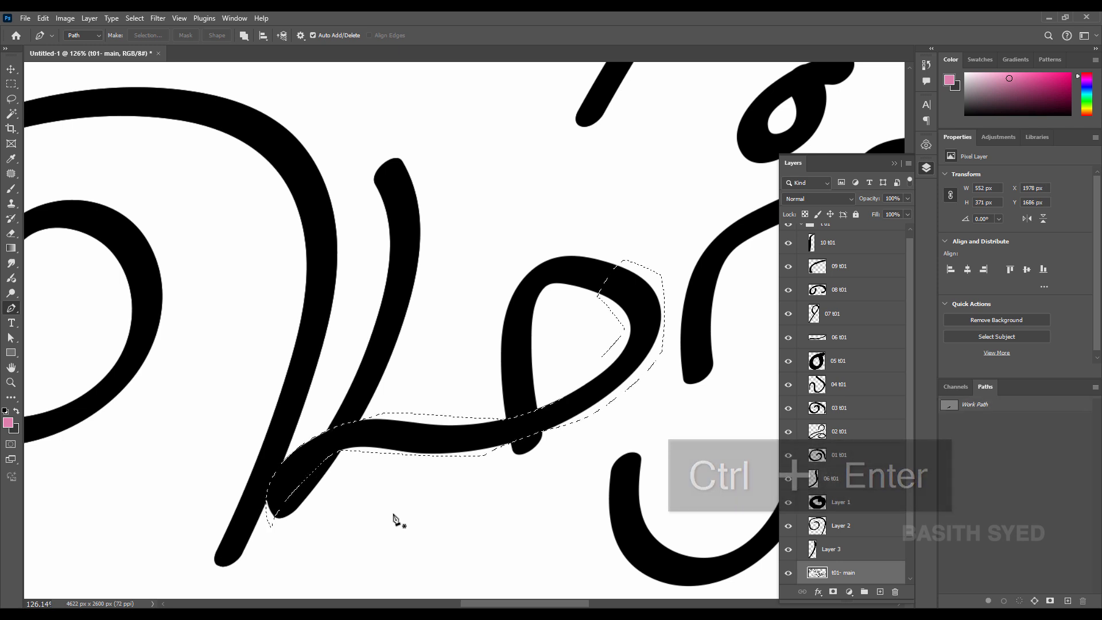
pyautogui.hotkey('ctrl', 'j')
pyautogui.click(864, 583)
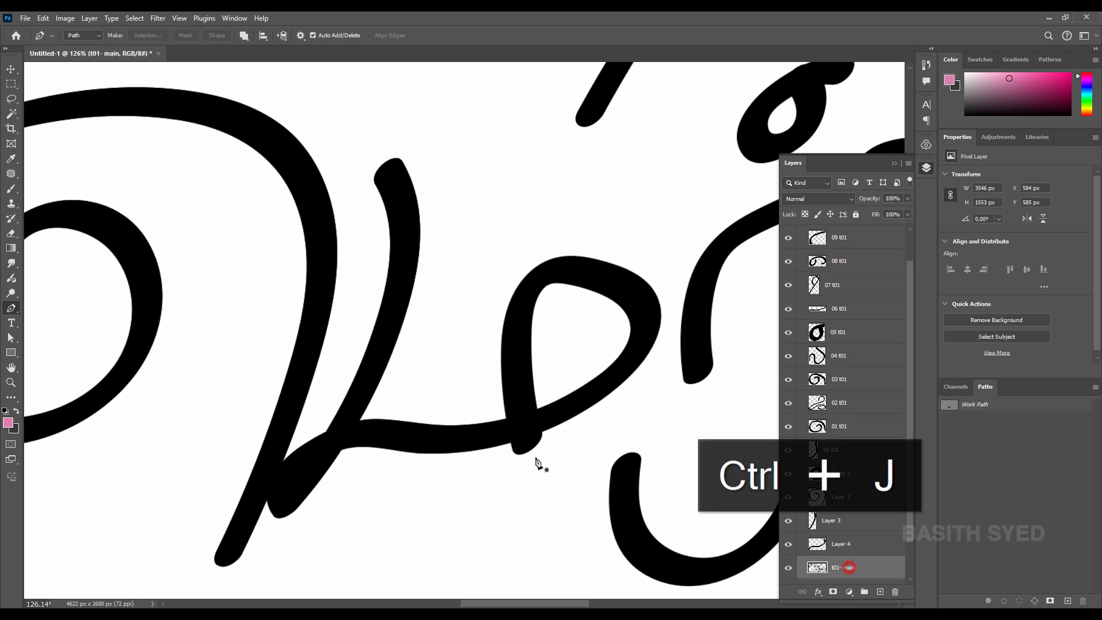
# Start a Pen path around the lower end of the loop's left stem and continue up the stem's inner side
pyautogui.click(521, 461)
pyautogui.moveTo(544, 443); pyautogui.dragTo(544, 435)
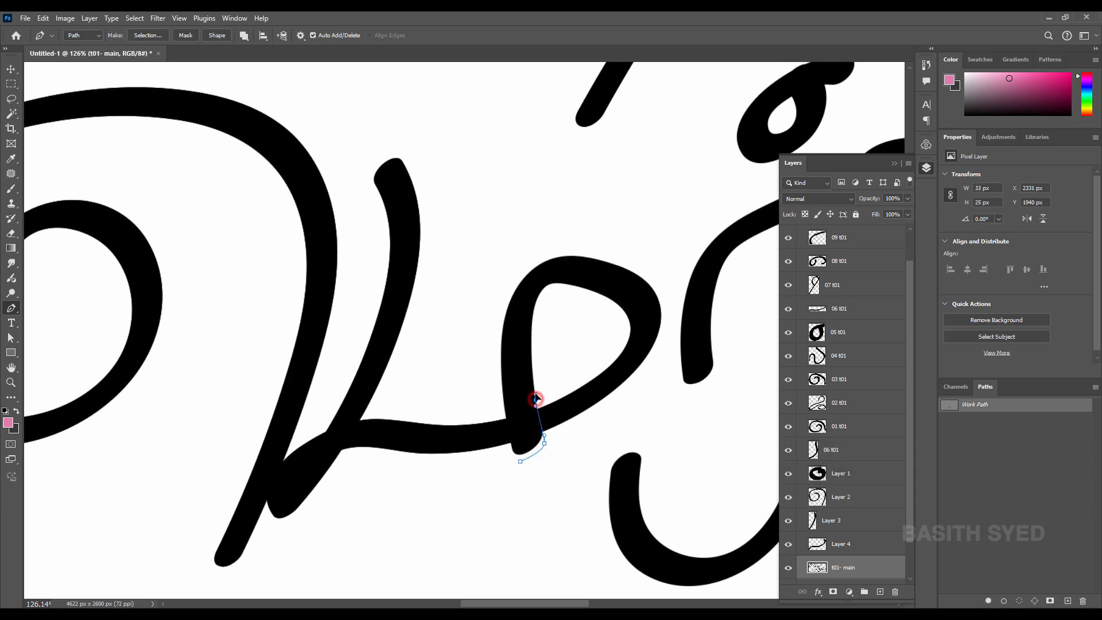
pyautogui.hotkey('ctrl', 'z')
pyautogui.moveTo(530, 403); pyautogui.dragTo(542, 366)
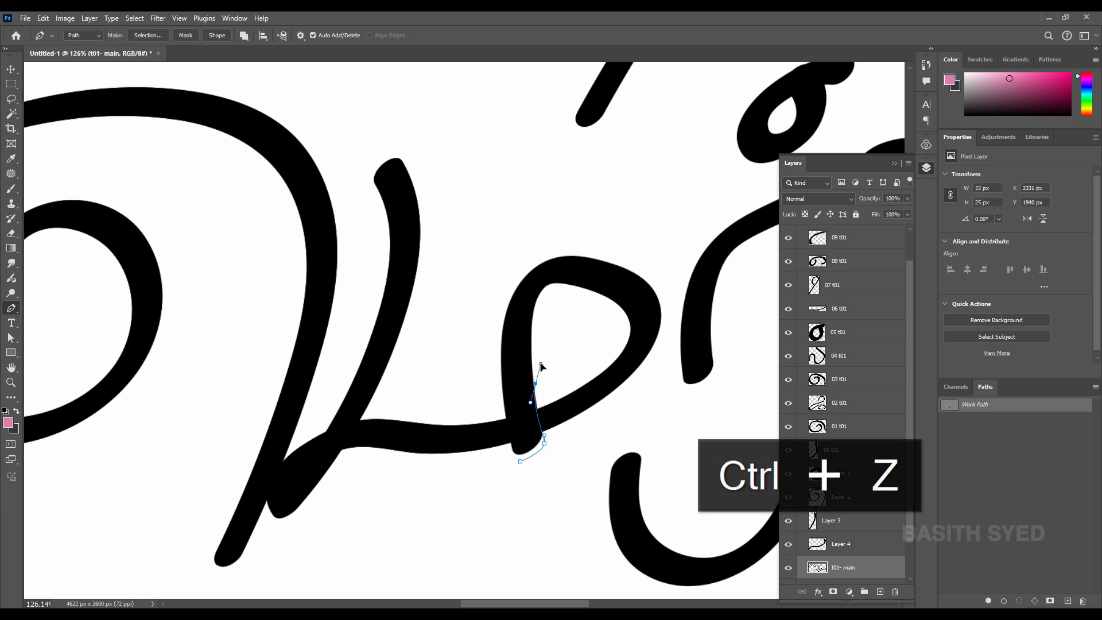
pyautogui.click(546, 298)
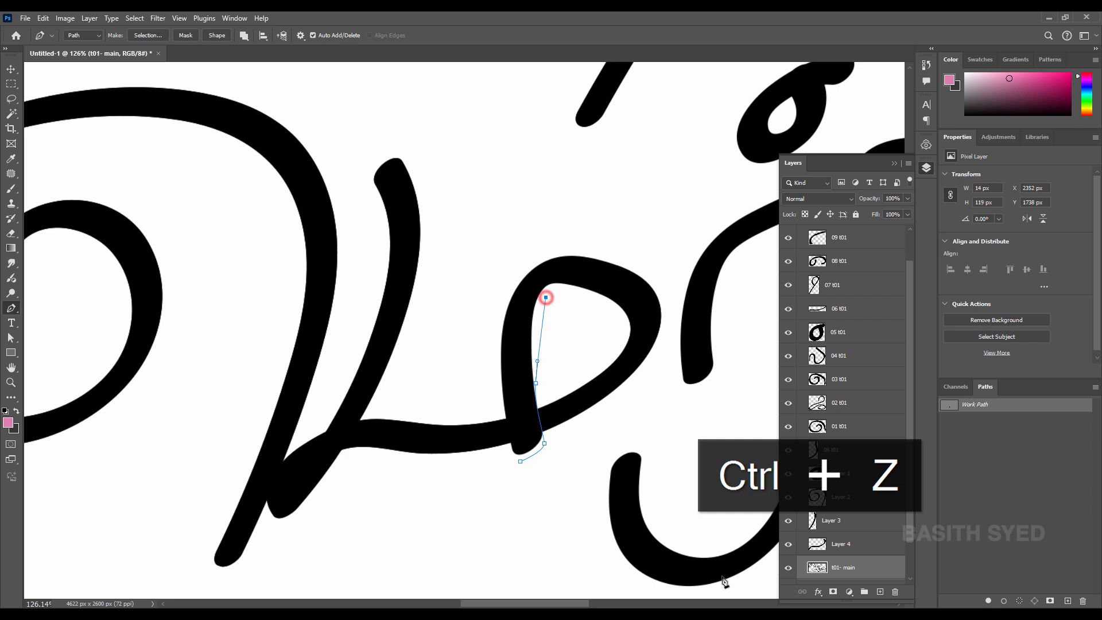
pyautogui.keyDown('ctrl'); pyautogui.click(821, 546); pyautogui.keyUp('ctrl')
pyautogui.hotkey('ctrl', 'd')
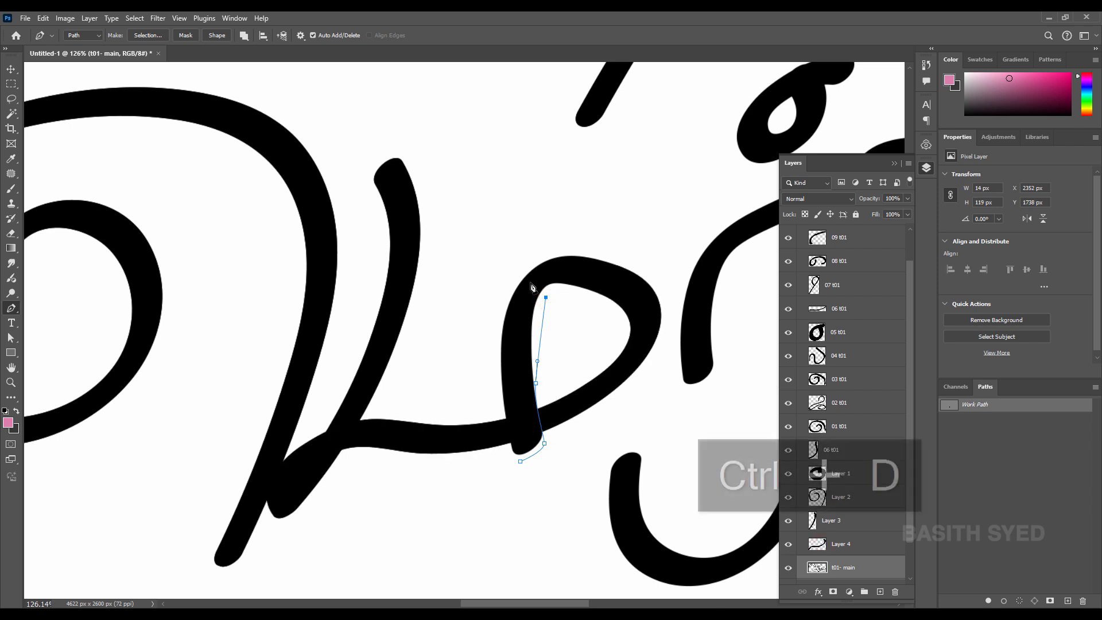
# Continue the path beneath the loop's top, cross the upper right part, and return over the top and down the outer left side
pyautogui.click(569, 297)
pyautogui.moveTo(607, 300); pyautogui.dragTo(615, 300)
pyautogui.click(621, 247)
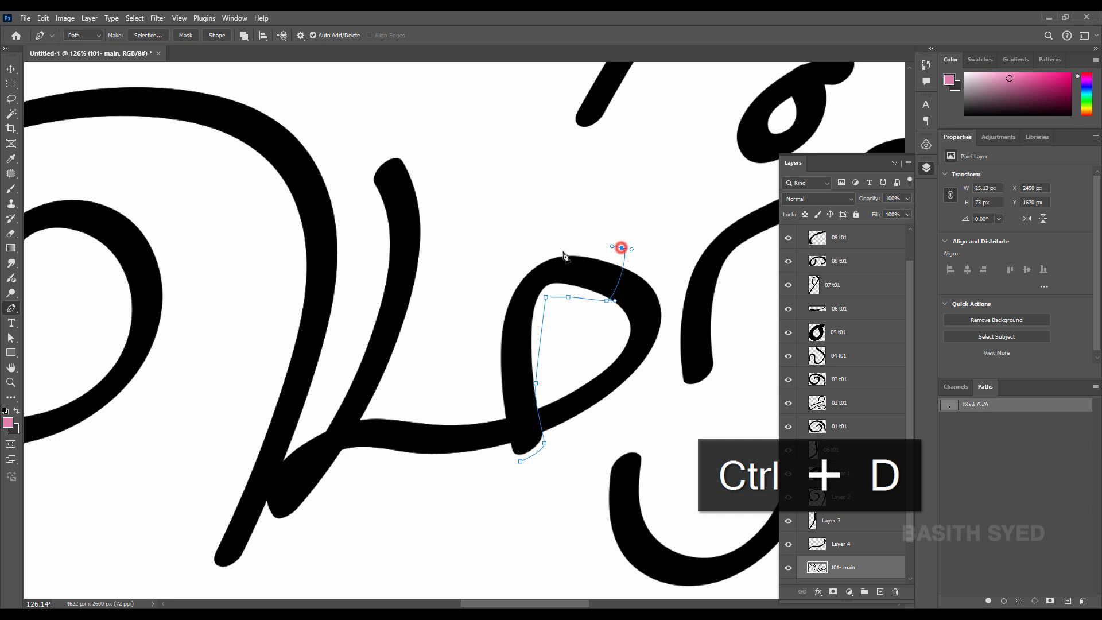
pyautogui.click(542, 252)
pyautogui.moveTo(494, 278); pyautogui.dragTo(492, 286)
pyautogui.click(485, 338)
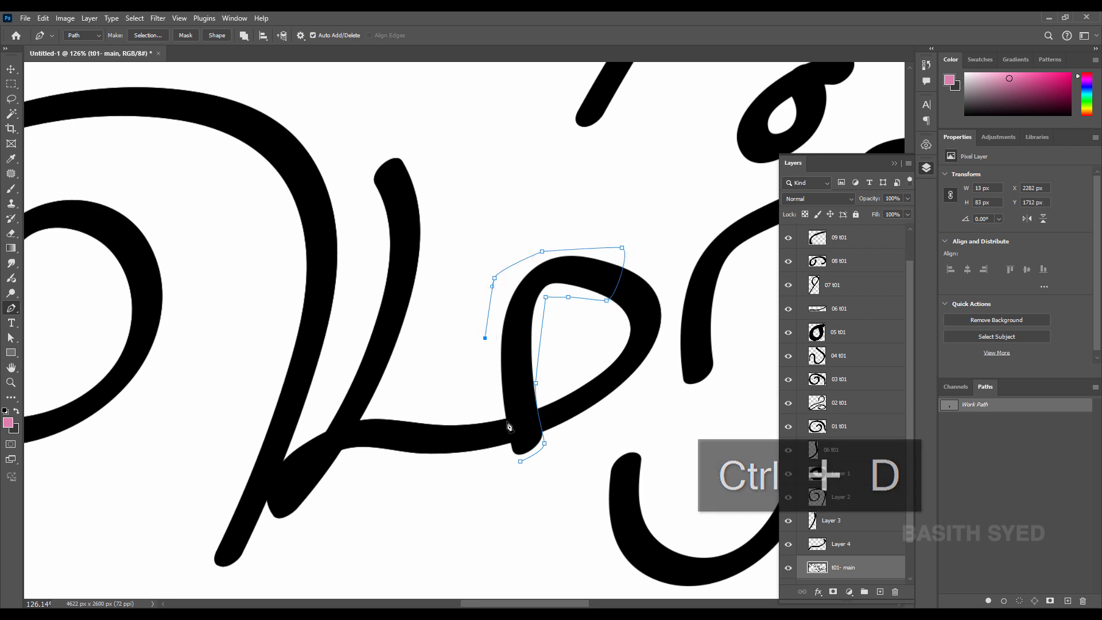
# Finish the path along the stem's lower left edge and copy the enclosed loop stroke to a new layer
pyautogui.click(506, 420)
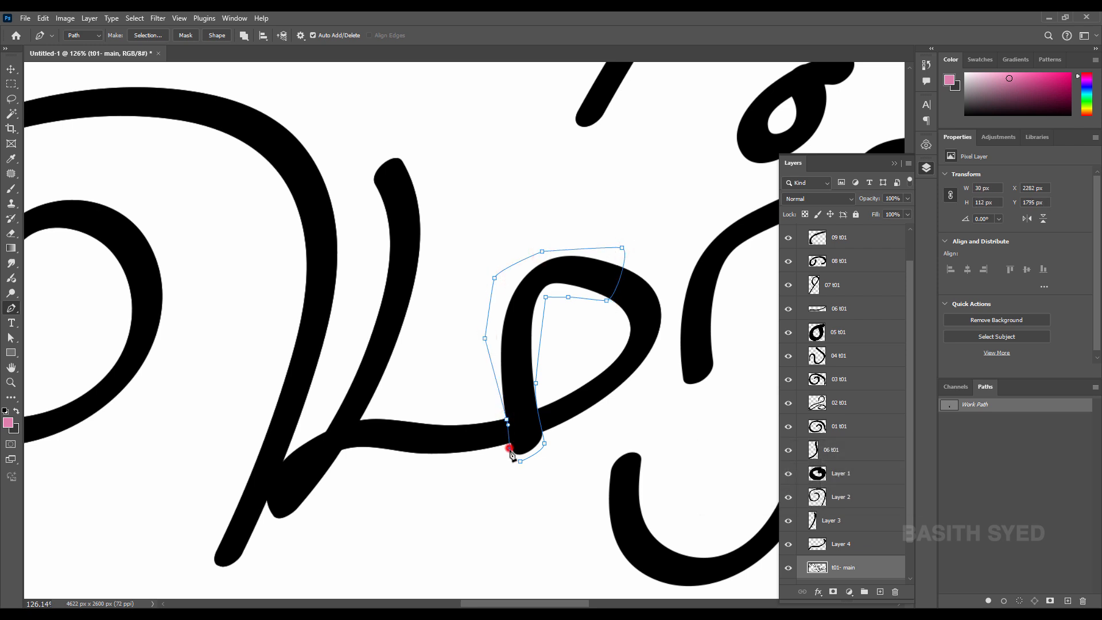
pyautogui.moveTo(510, 448); pyautogui.dragTo(510, 456)
pyautogui.hotkey('ctrl', 'Return')
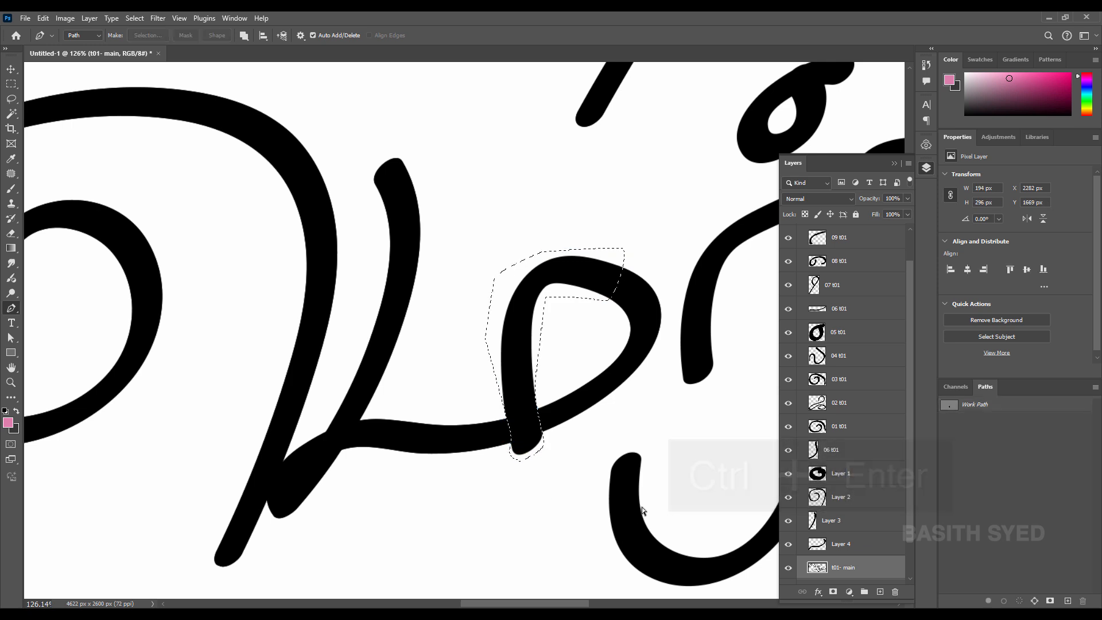
pyautogui.hotkey('ctrl', 'j')
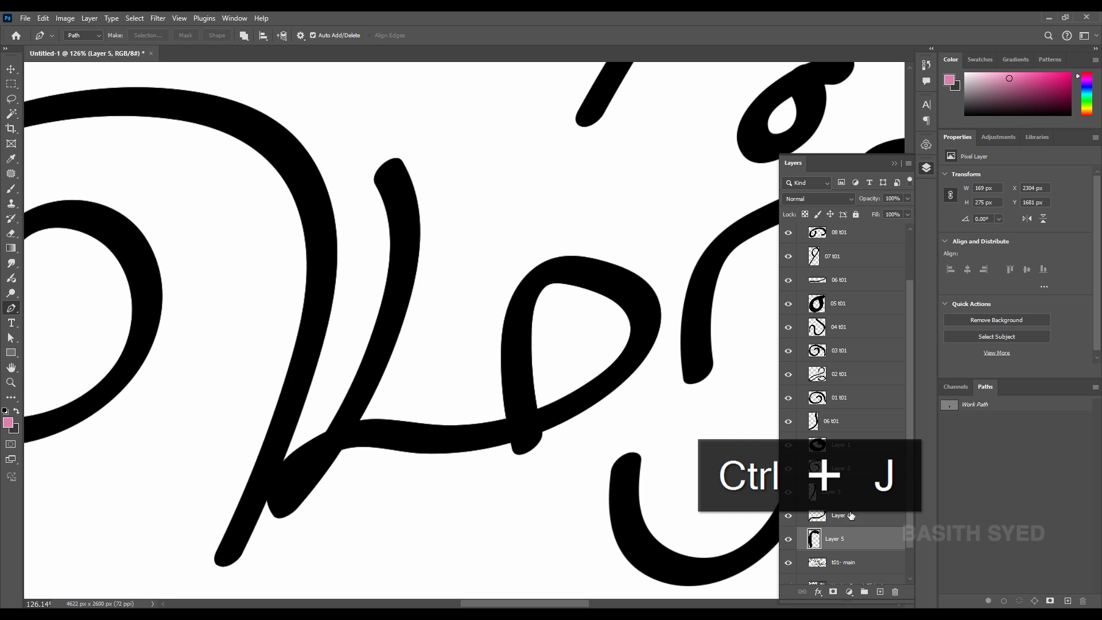
# Rename Layer 1 as "11 t01"
pyautogui.doubleClick(842, 444)
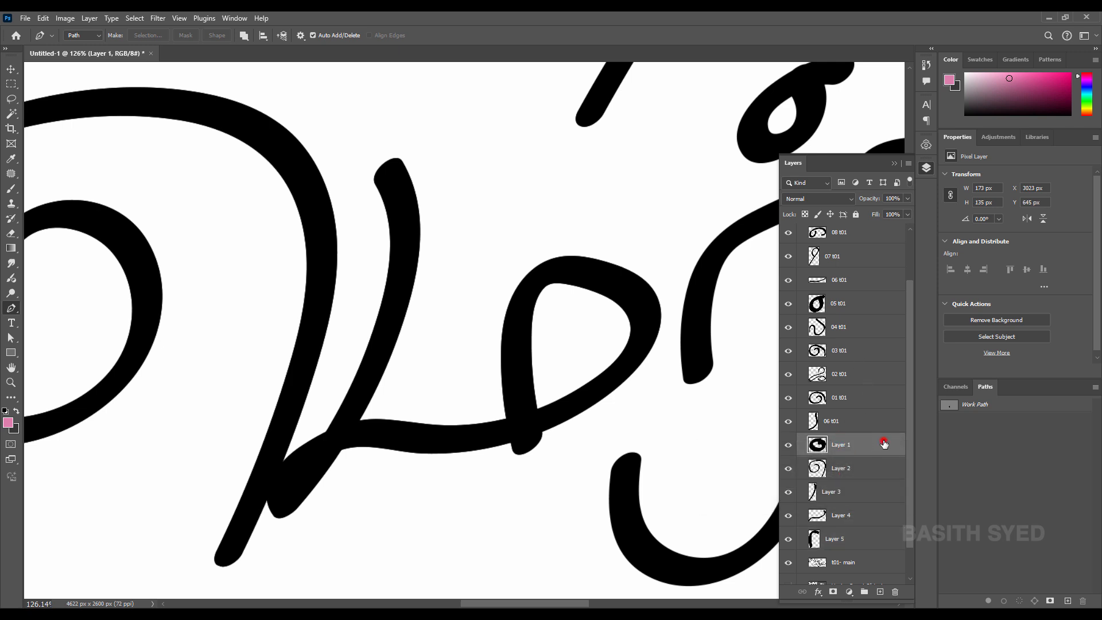
pyautogui.scroll(3, 884, 444)
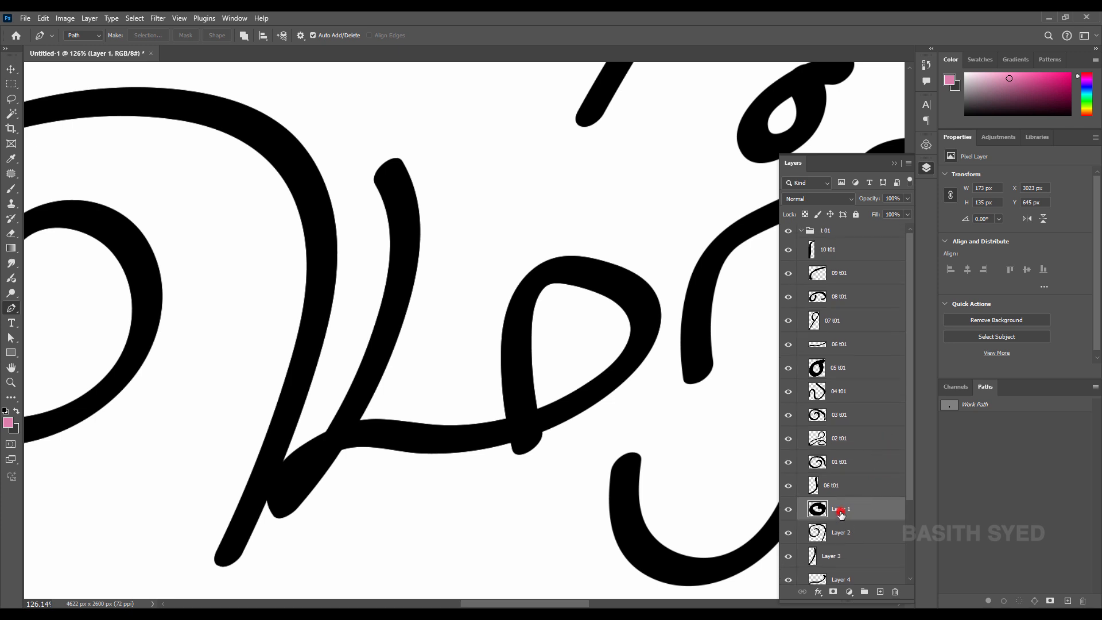
pyautogui.write('11 t01')
pyautogui.hotkey('ctrl', 'Return')
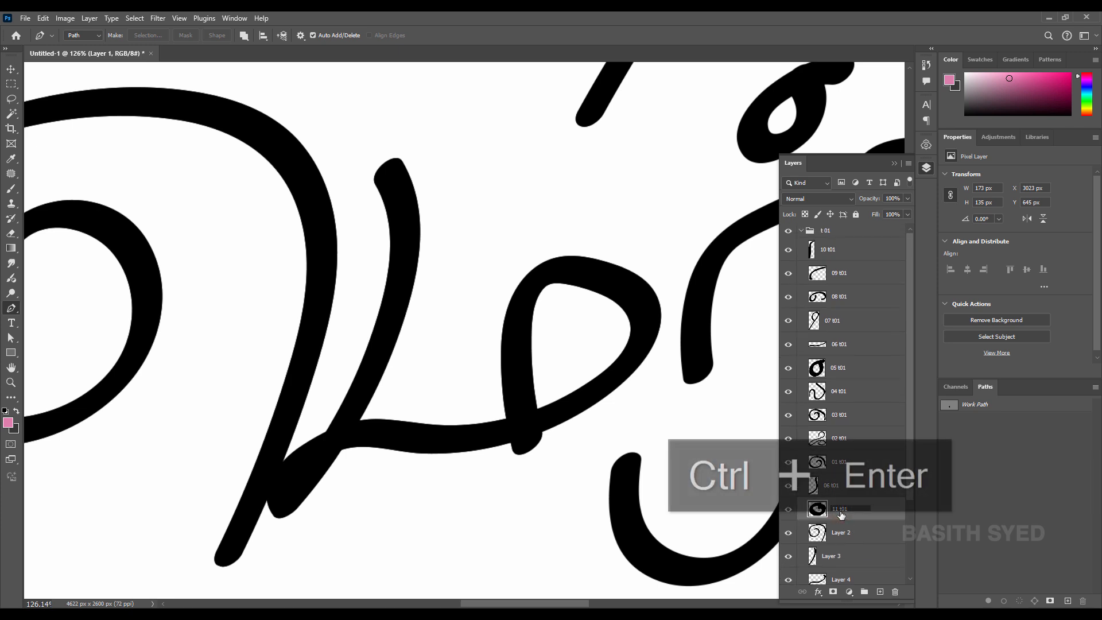
# Rename Layer 2 as "12 t01", copying the "t01" suffix for reuse in other layer names
pyautogui.click(841, 532)
pyautogui.doubleClick(841, 532)
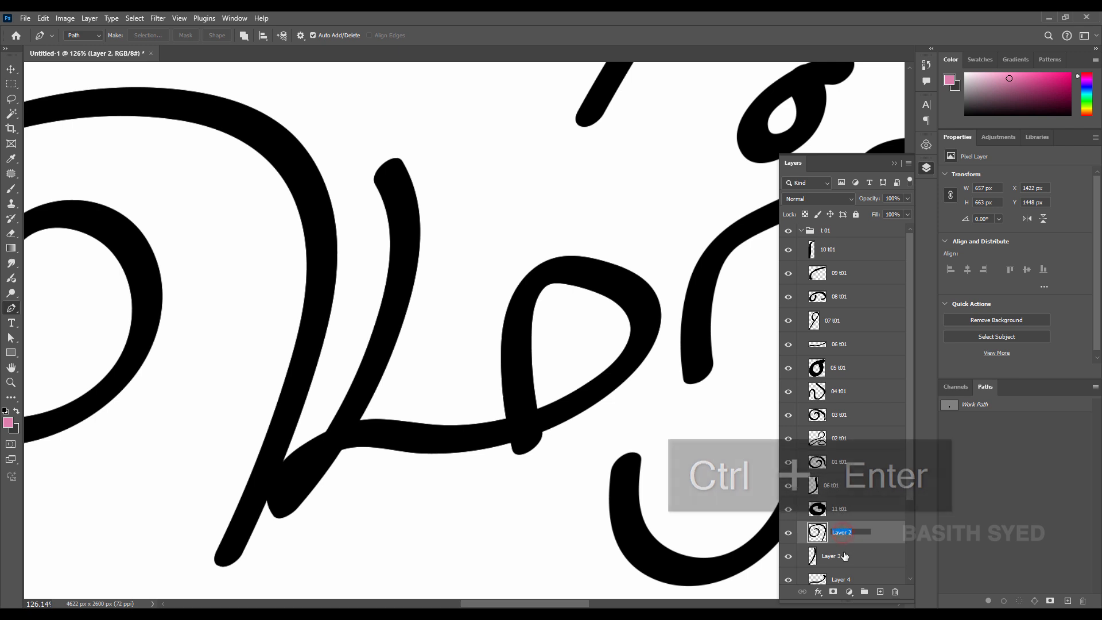
pyautogui.write('t01')
pyautogui.hotkey('ctrl', 'a')
pyautogui.hotkey('ctrl', 'c')
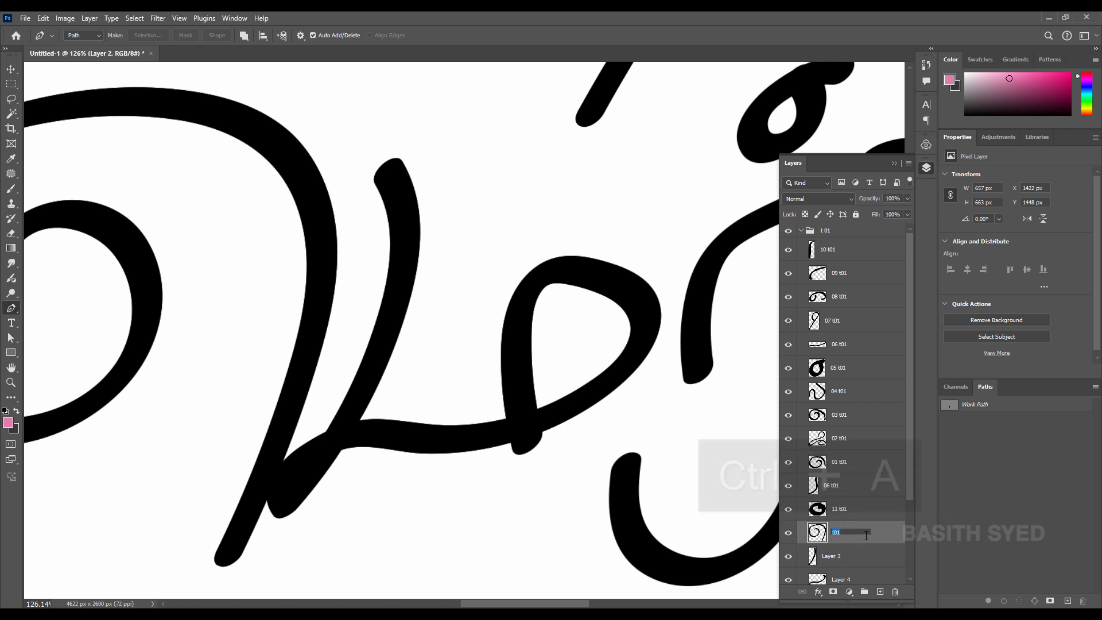
pyautogui.write('12')
pyautogui.hotkey('ctrl', 'v')
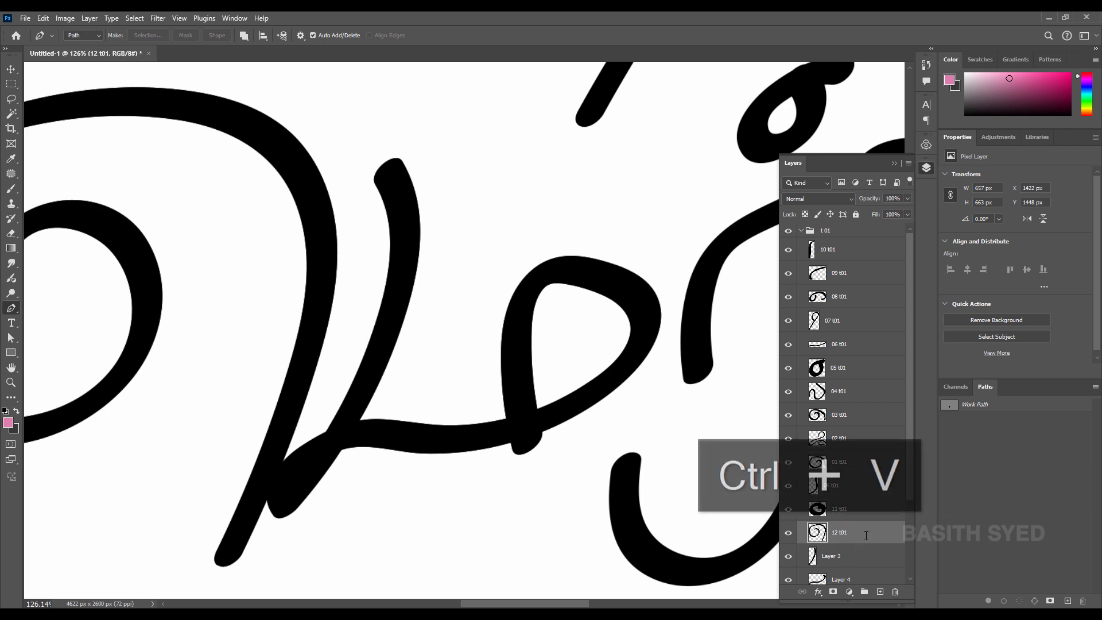
# Rename Layer 3 as "13 t01", pasting the copied suffix
pyautogui.click(834, 557)
pyautogui.doubleClick(834, 558)
pyautogui.write('13')
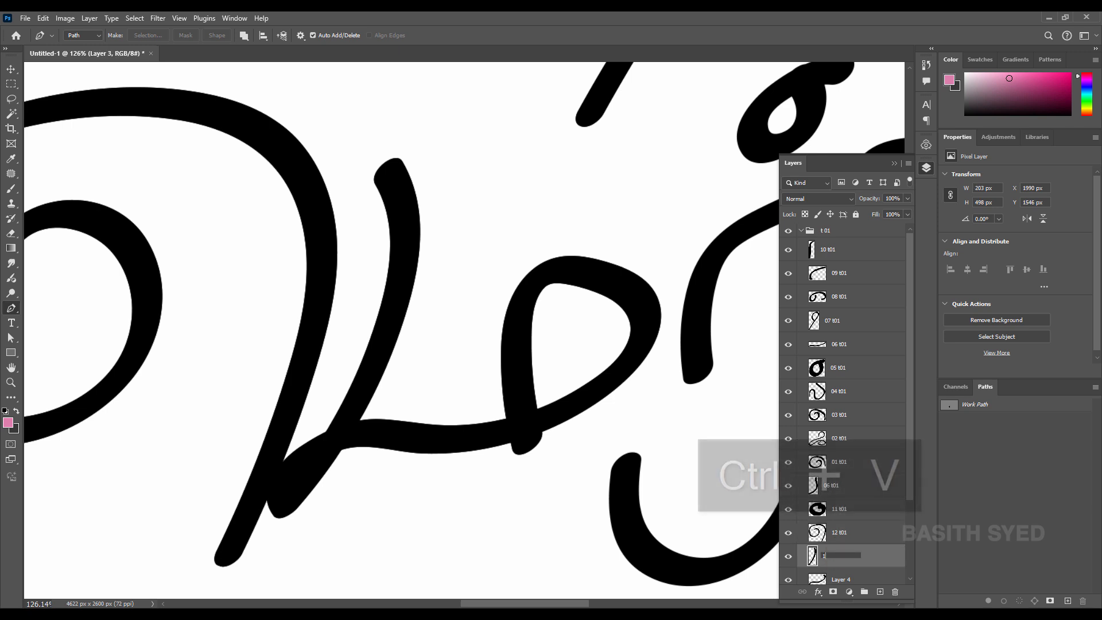
pyautogui.hotkey('ctrl', 'v')
pyautogui.press('Return')
# Rename Layer 4 as "14 t01", pasting the copied suffix
pyautogui.scroll(-1, 844, 561)
pyautogui.doubleClick(858, 549)
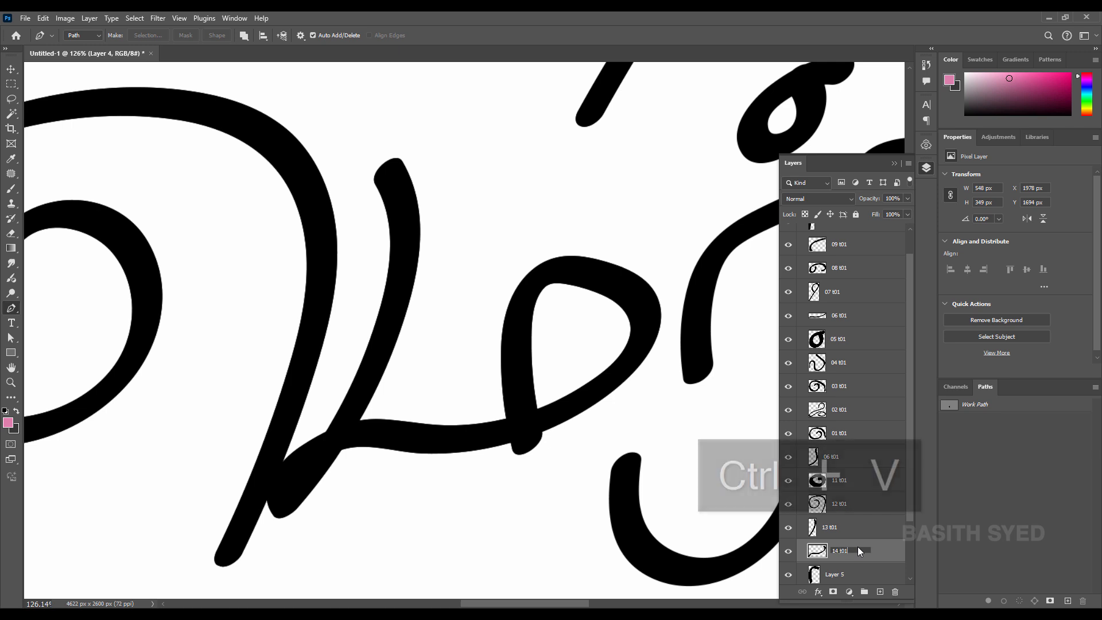
pyautogui.hotkey('ctrl', 'v')
# Rename Layer 5 as "15 t01", pasting the copied suffix after the number
pyautogui.scroll(-1, 858, 546)
pyautogui.doubleClick(842, 531)
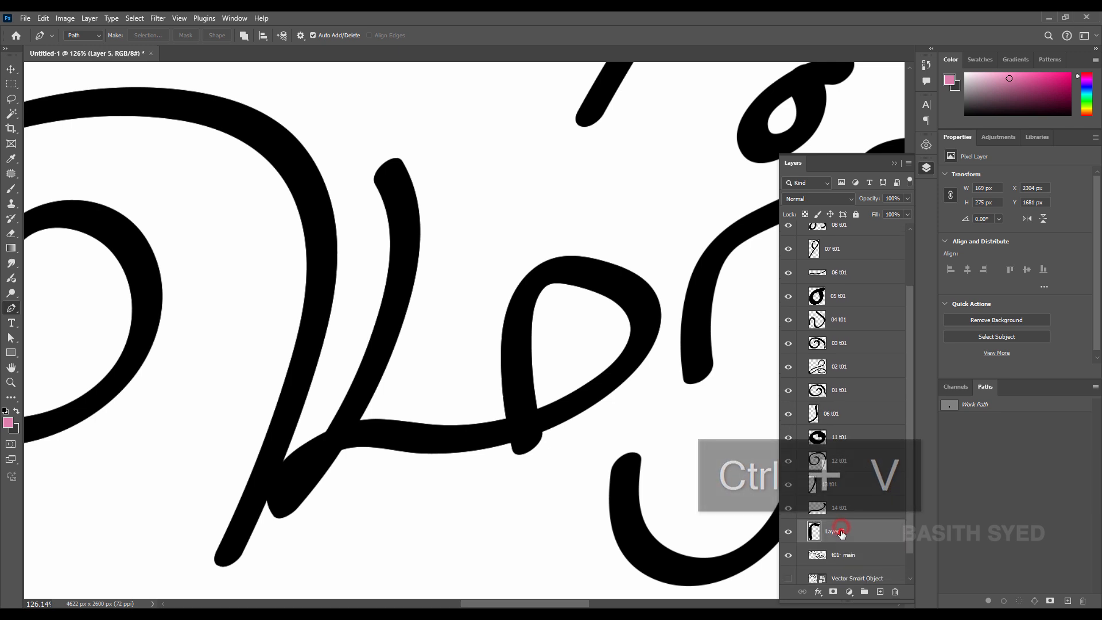
pyautogui.hotkey('ctrl', 'v')
pyautogui.hotkey('ctrl', 'a')
pyautogui.hotkey('ctrl', 'c')
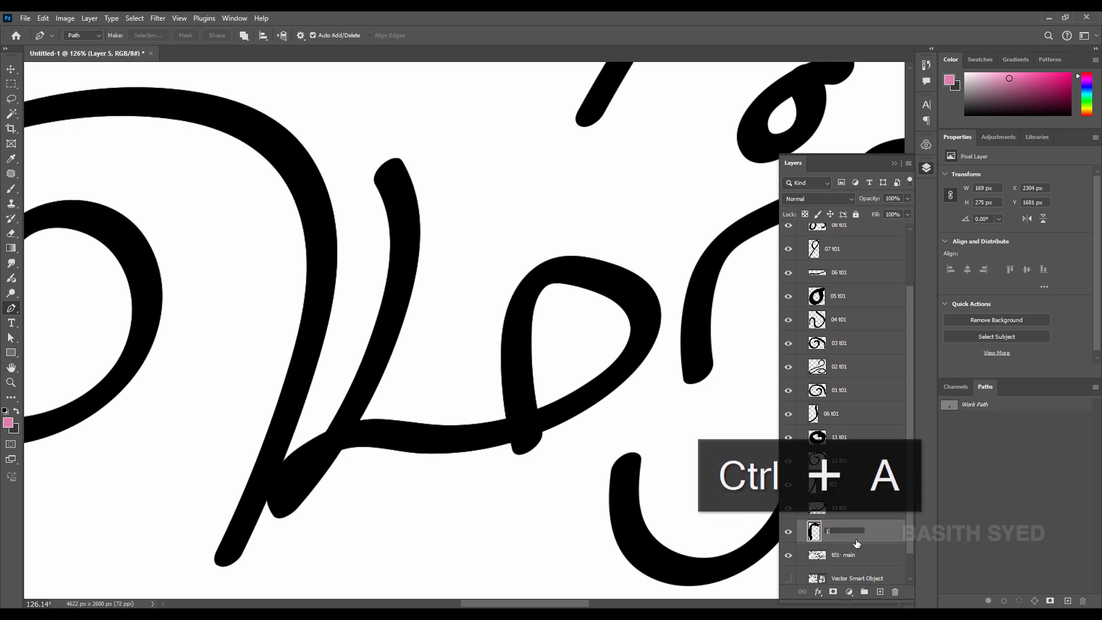
pyautogui.write('15')
pyautogui.hotkey('ctrl', 'v')
pyautogui.press('Return')
# Move layers "11 t01" to "15 t01" one by one to the top of the "t 01" group, in ascending order above "10 t01"
pyautogui.scroll(-1, 856, 543)
pyautogui.scroll(-1, 858, 543)
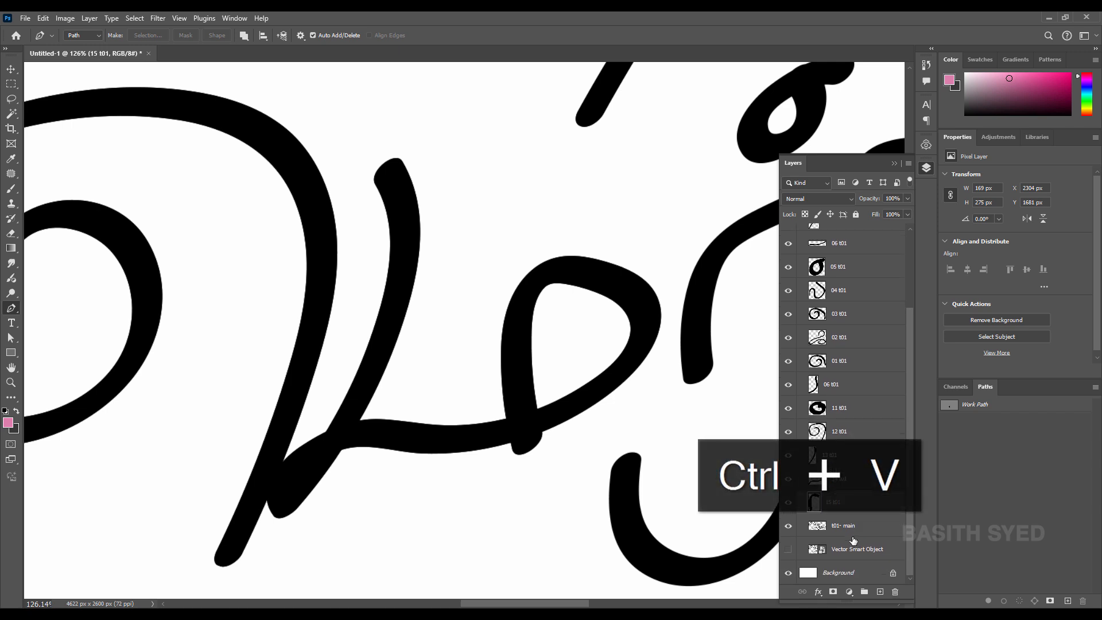
pyautogui.scroll(4, 847, 489)
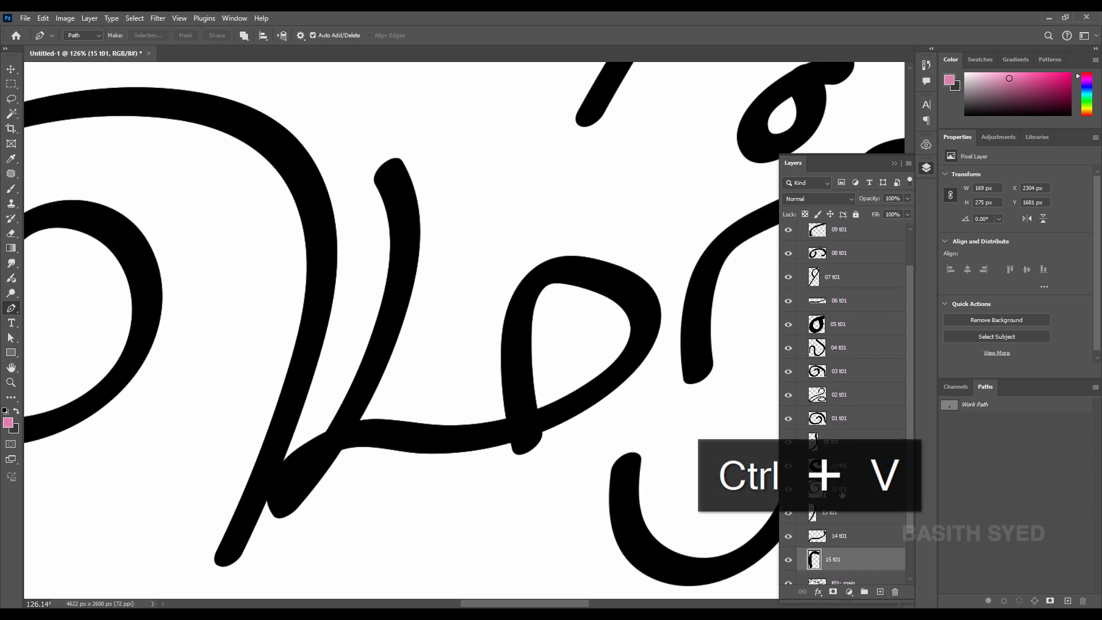
pyautogui.moveTo(854, 510); pyautogui.dragTo(853, 239)
pyautogui.moveTo(875, 503); pyautogui.dragTo(870, 239)
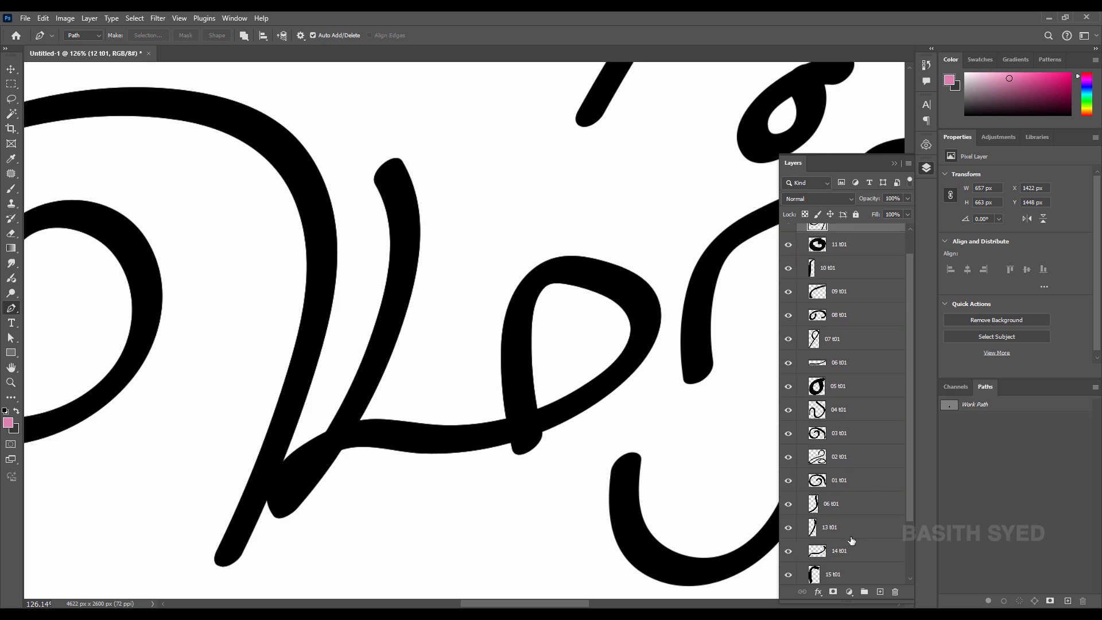
pyautogui.moveTo(853, 541); pyautogui.dragTo(878, 227)
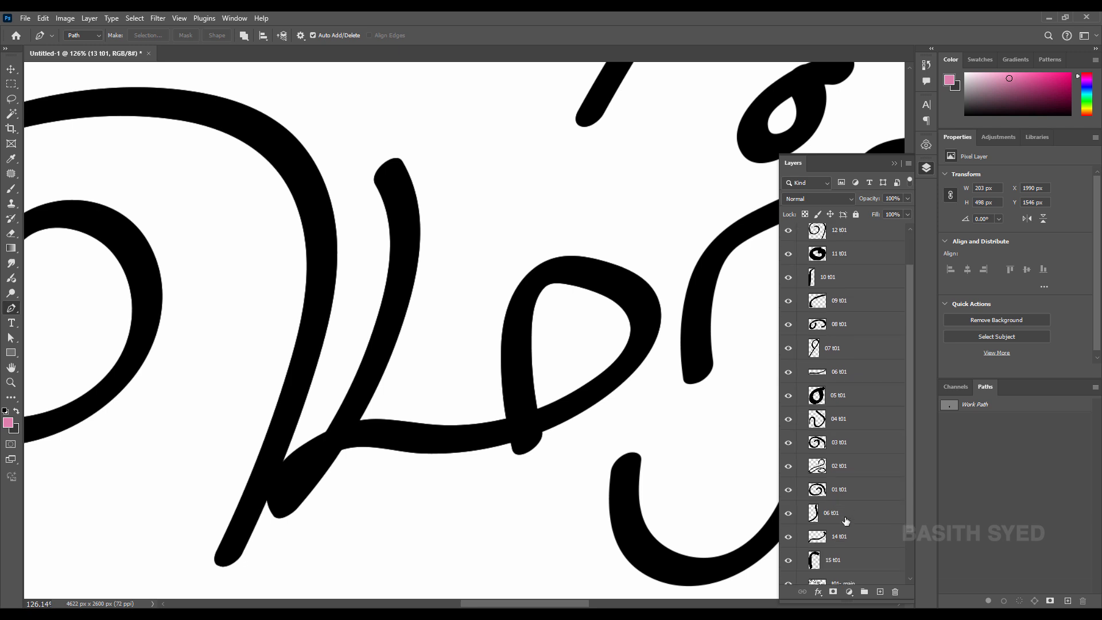
pyautogui.moveTo(857, 542); pyautogui.dragTo(887, 239)
pyautogui.scroll(-2, 850, 517)
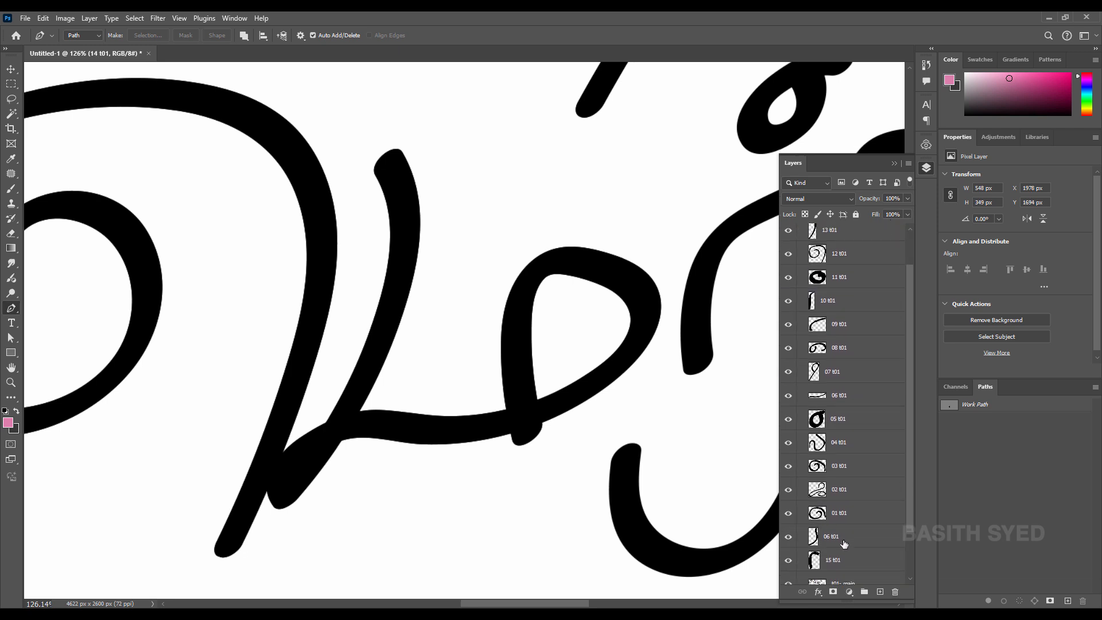
pyautogui.moveTo(861, 520); pyautogui.dragTo(863, 245)
pyautogui.scroll(-3, 841, 333)
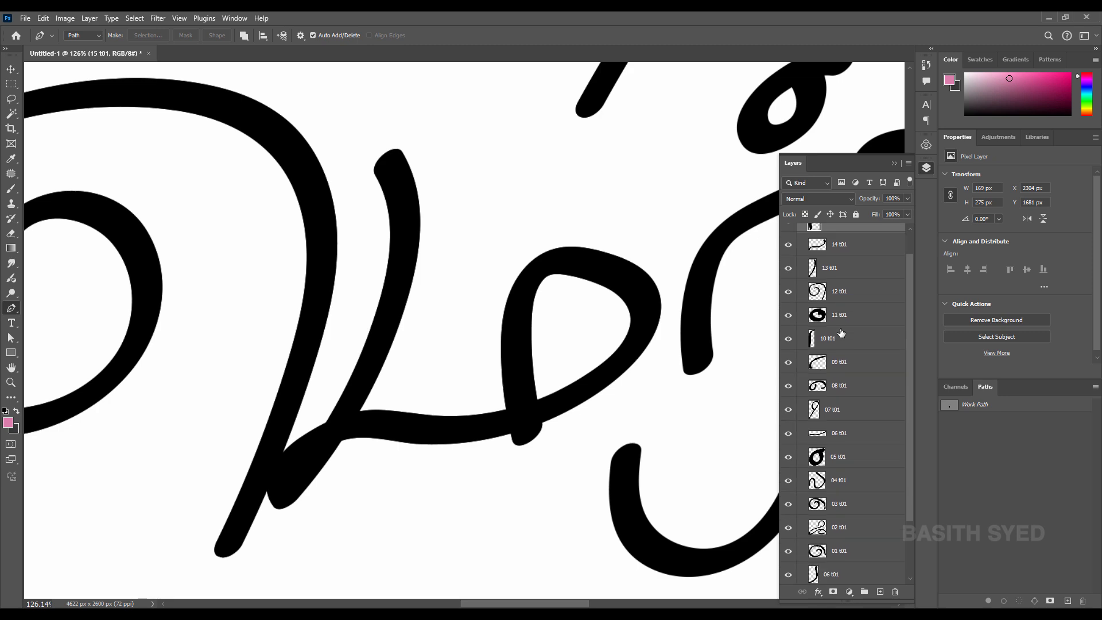
# Hide the "t01- main" layer to check which strokes are already separated, and show it again
pyautogui.moveTo(531, 435); pyautogui.dragTo(511, 437)
pyautogui.scroll(3, 839, 317)
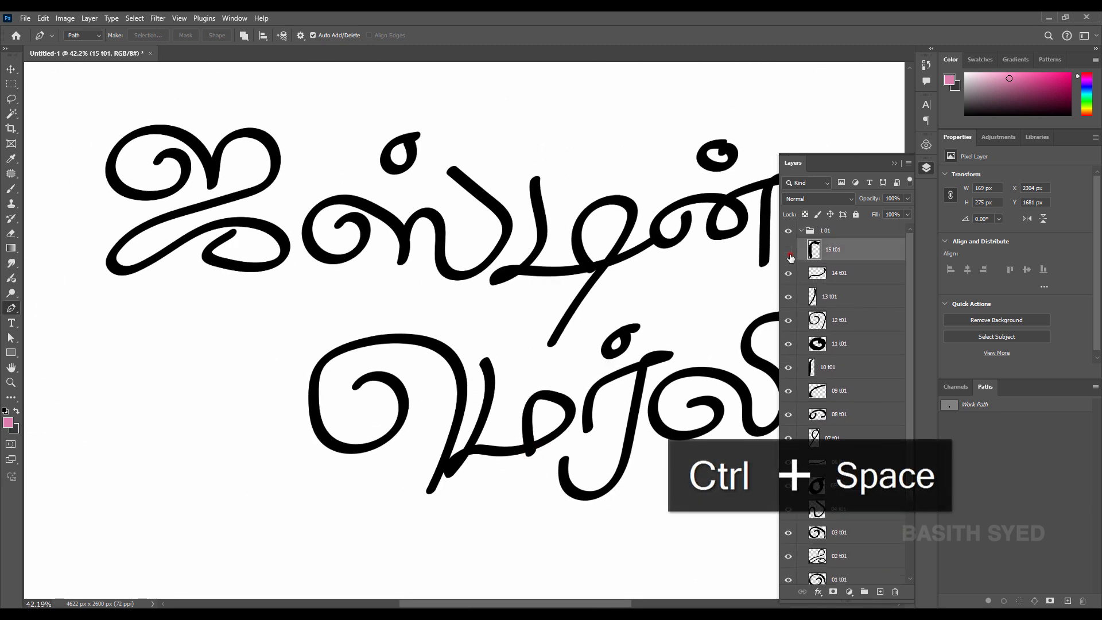
pyautogui.click(787, 250)
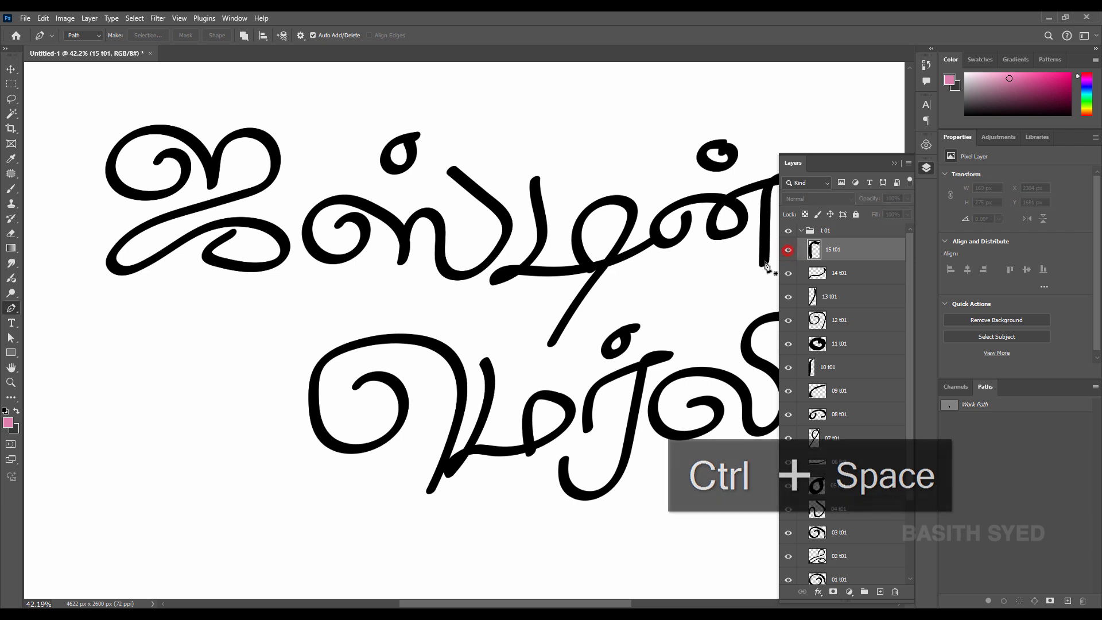
pyautogui.moveTo(579, 399); pyautogui.dragTo(457, 383)
pyautogui.scroll(-3, 835, 501)
pyautogui.scroll(-2, 798, 531)
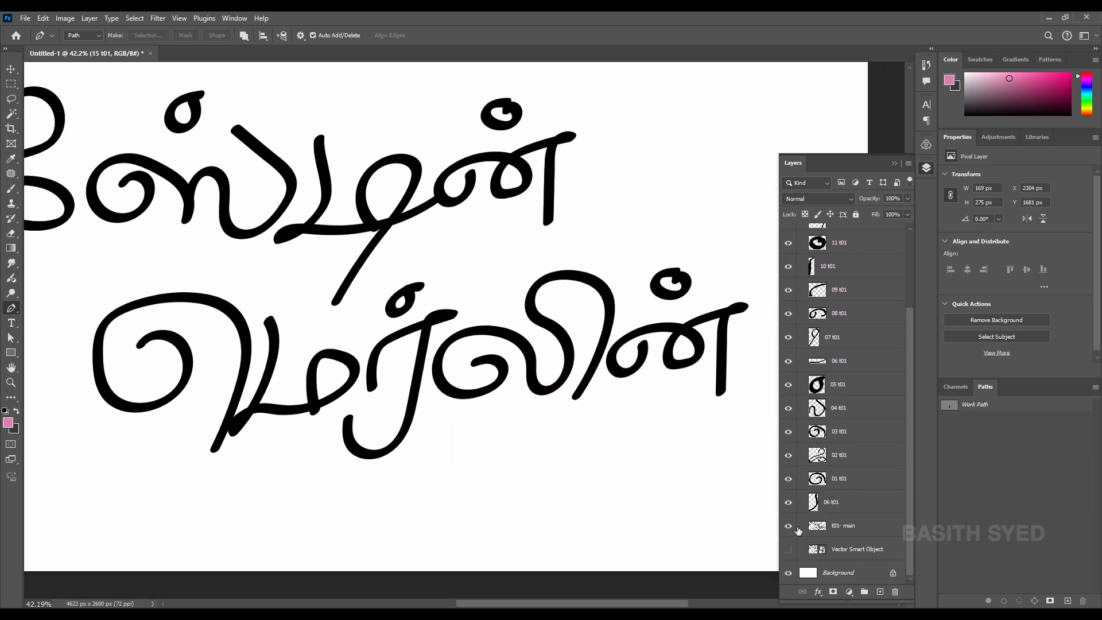
pyautogui.click(790, 527)
pyautogui.scroll(3, 850, 420)
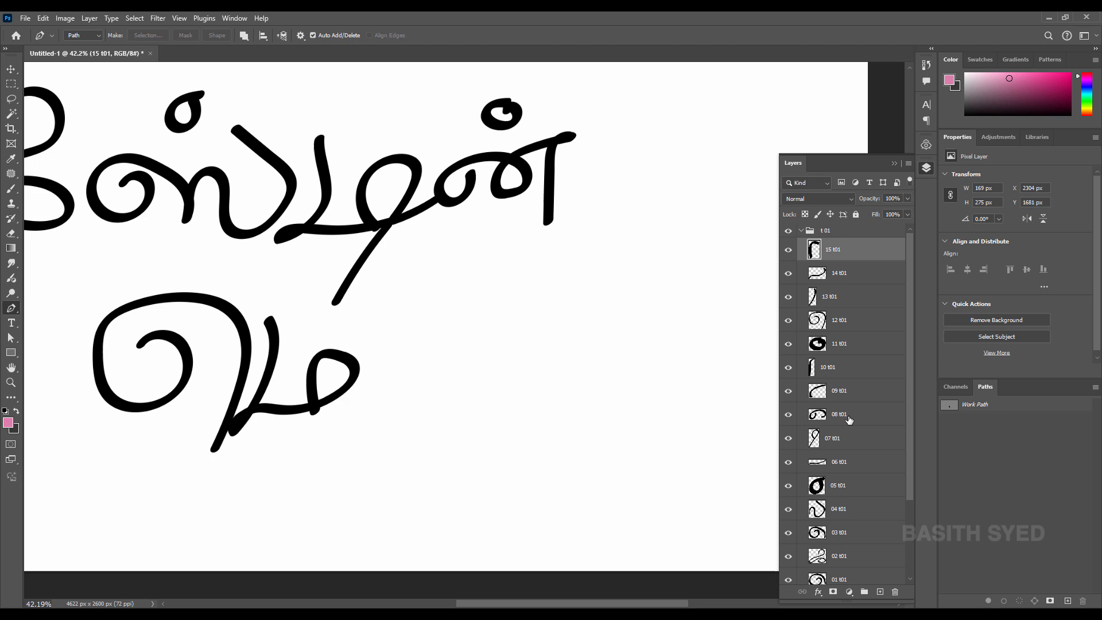
pyautogui.click(787, 251)
pyautogui.scroll(-3, 812, 437)
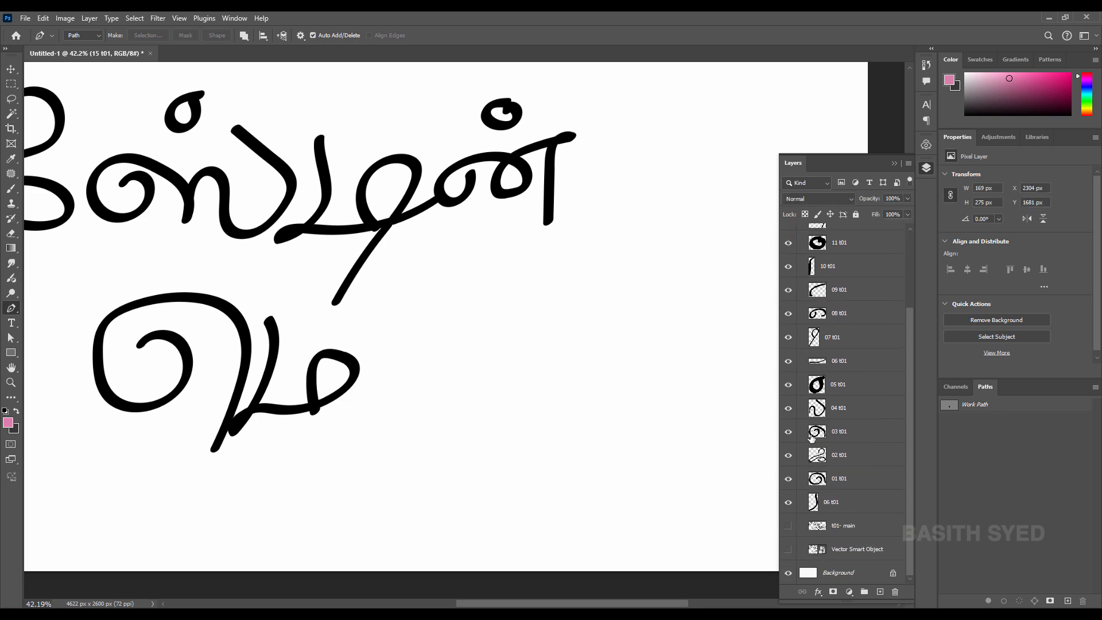
pyautogui.click(788, 526)
# On the "t01- main" layer, start a Pen path around the arched stroke of the ர் letter, from its lower end along the underside to the right tip
pyautogui.moveTo(384, 375); pyautogui.dragTo(401, 331)
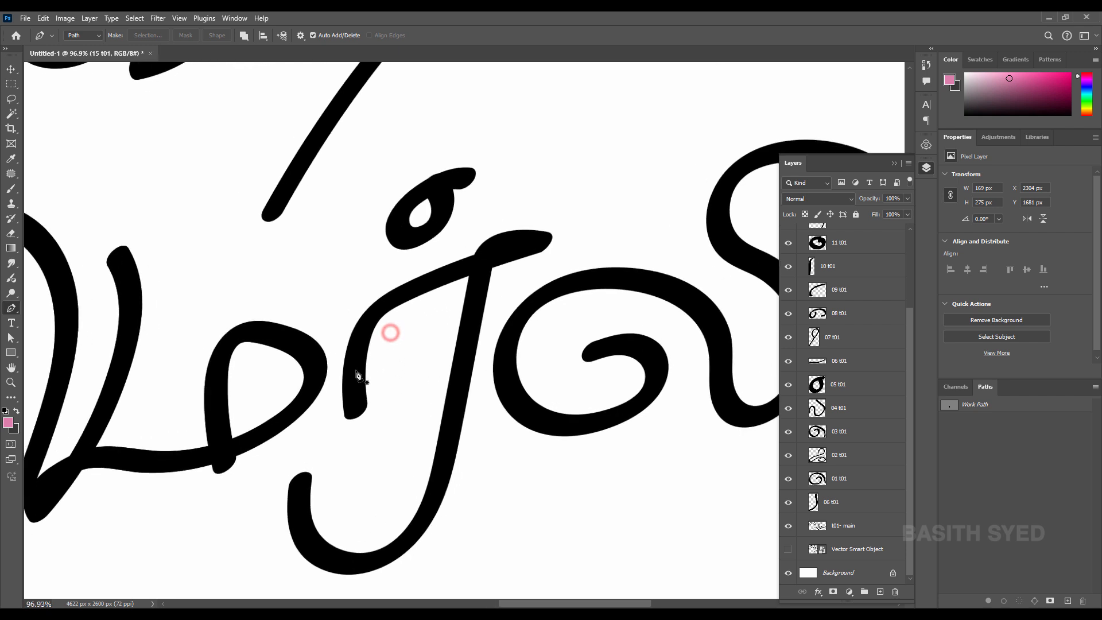
pyautogui.click(861, 526)
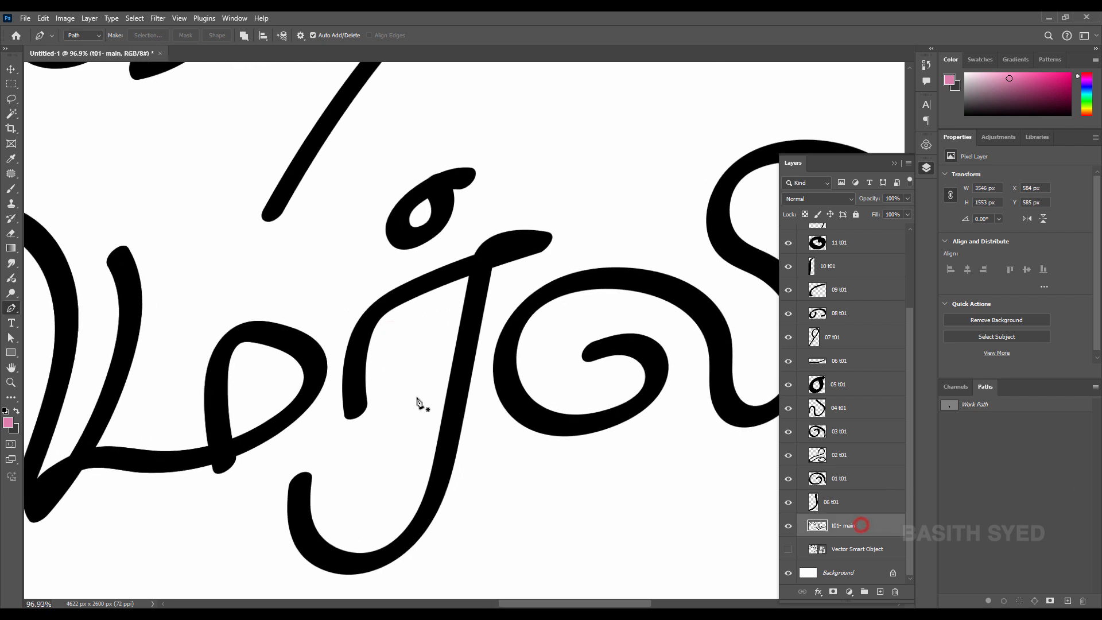
pyautogui.click(335, 382)
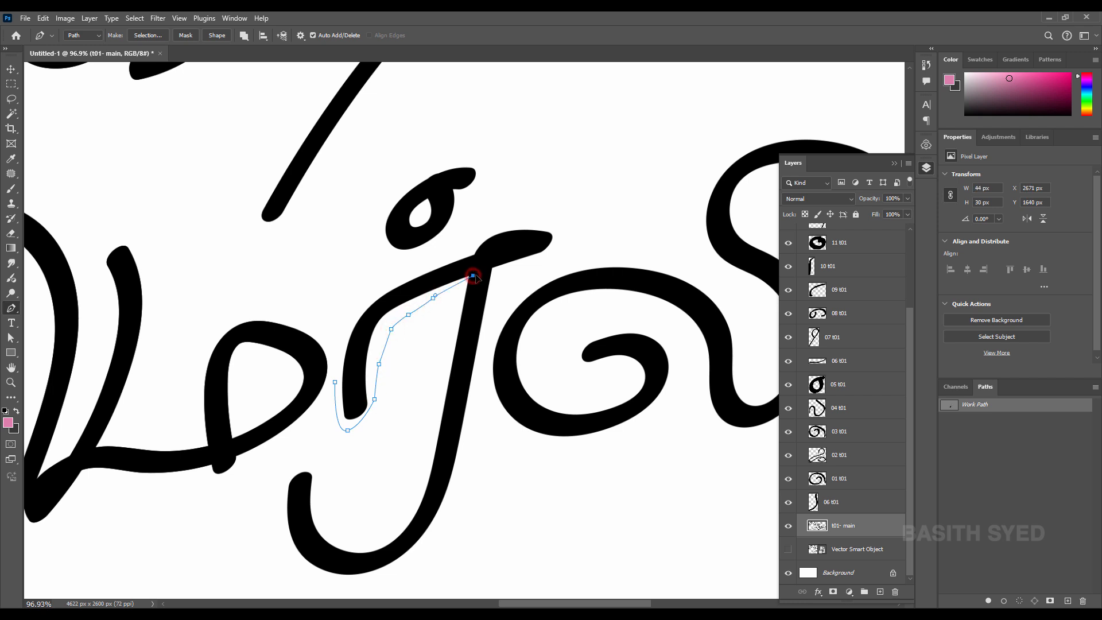
pyautogui.moveTo(483, 266); pyautogui.dragTo(551, 256)
pyautogui.hotkey('ctrl', 'z')
pyautogui.moveTo(456, 287); pyautogui.dragTo(471, 281)
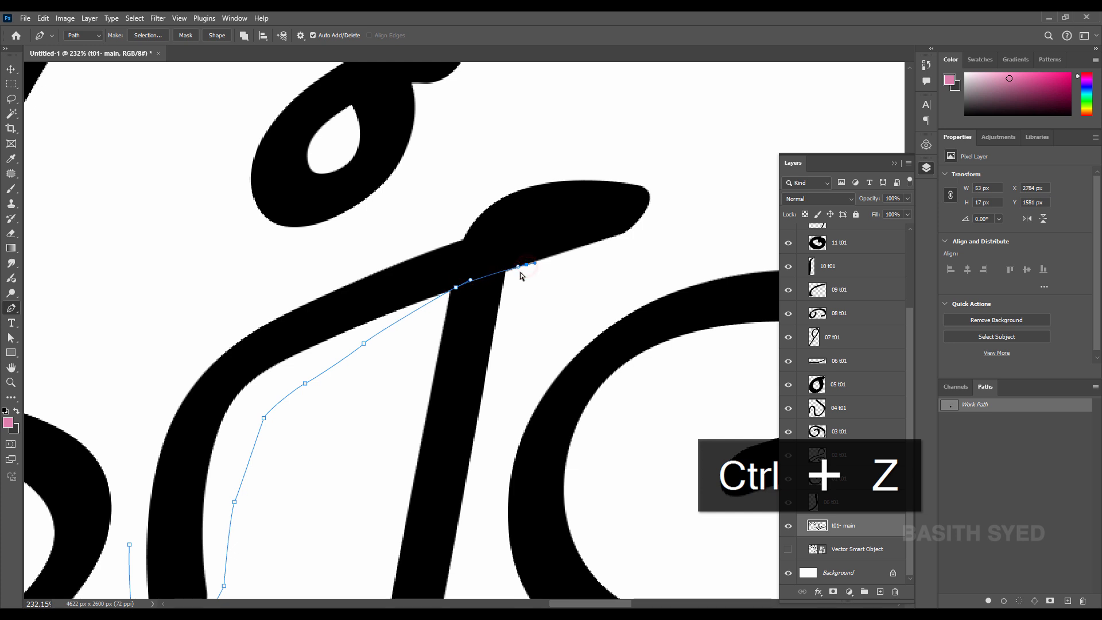
pyautogui.moveTo(599, 253); pyautogui.dragTo(603, 251)
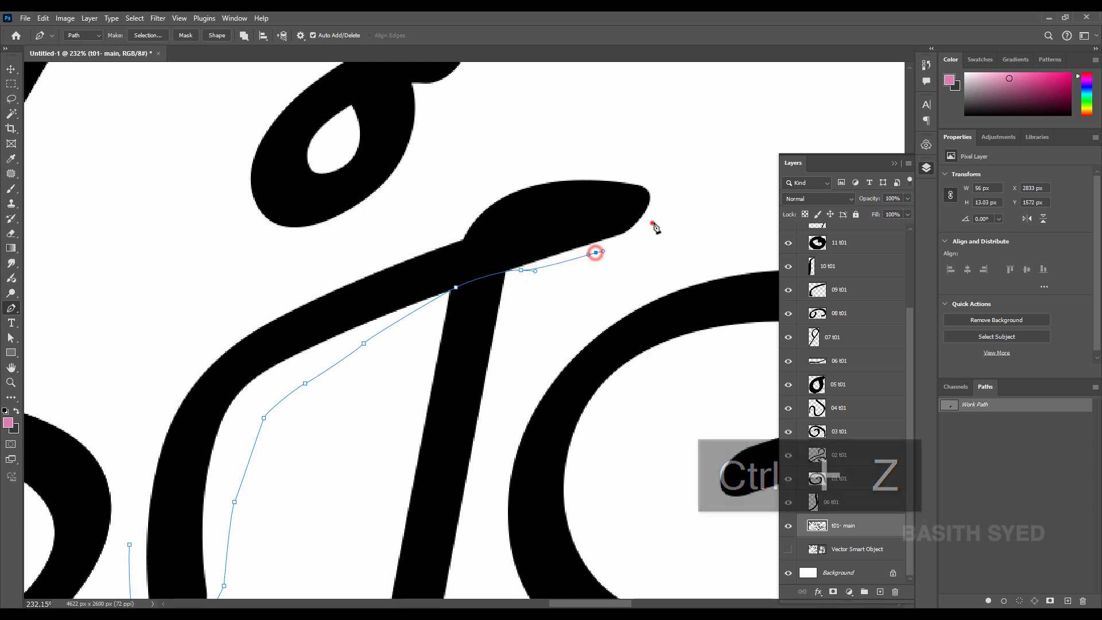
pyautogui.moveTo(652, 223); pyautogui.dragTo(658, 215)
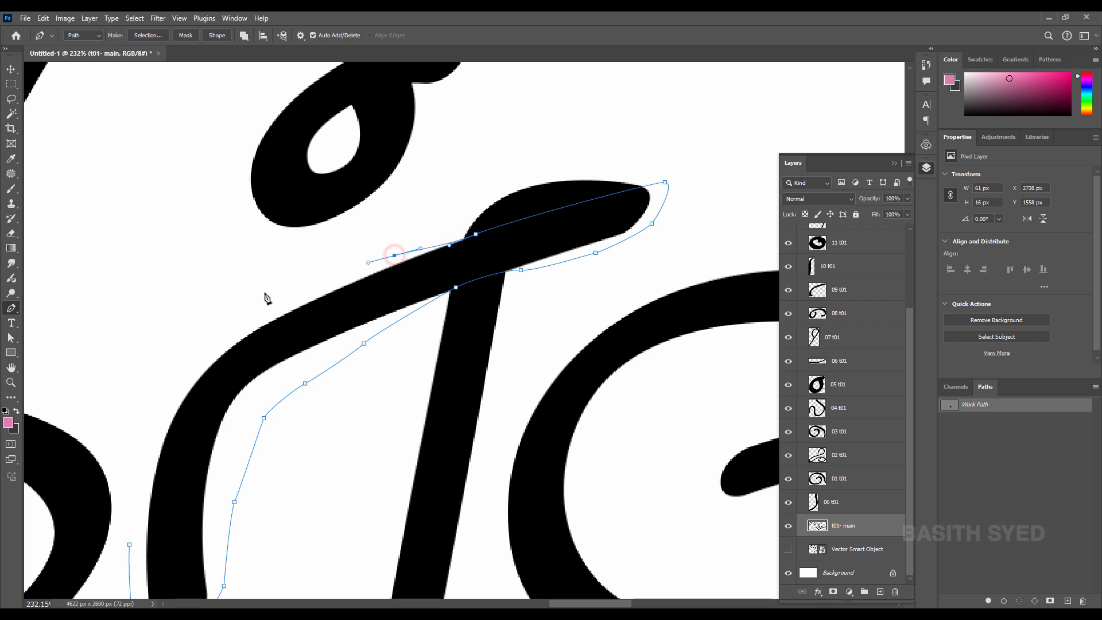
# Close the path along the arched stroke's outer edge, convert it to a selection and copy the stroke to a new layer
pyautogui.moveTo(167, 416); pyautogui.dragTo(247, 367)
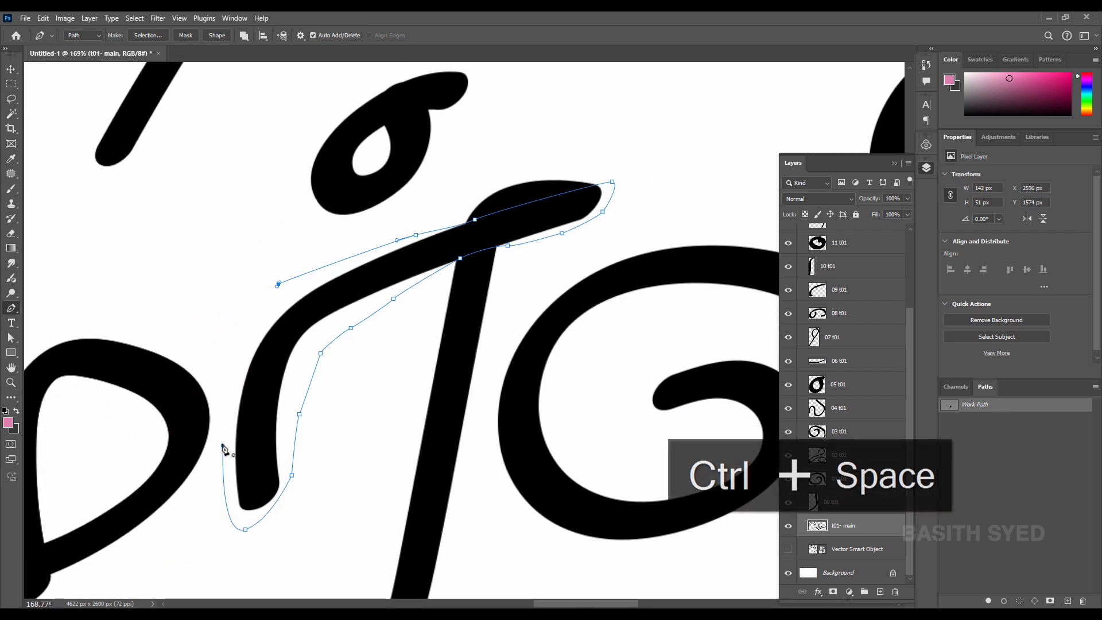
pyautogui.click(223, 445)
pyautogui.hotkey('ctrl', 'z')
pyautogui.click(242, 361)
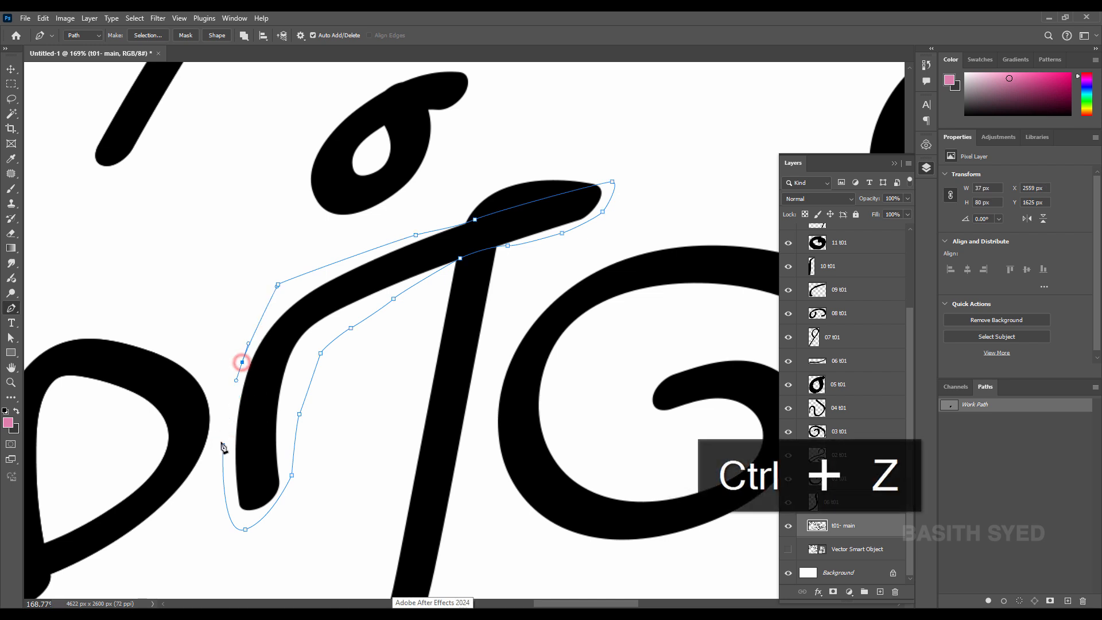
pyautogui.hotkey('ctrl', 'Return')
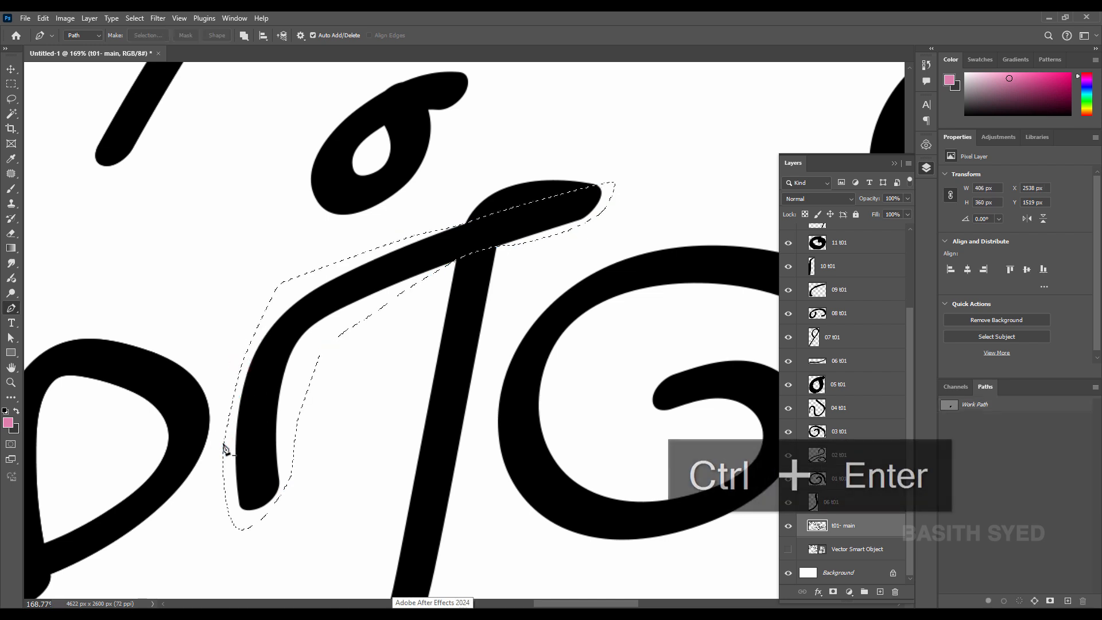
pyautogui.hotkey('ctrl', 'j')
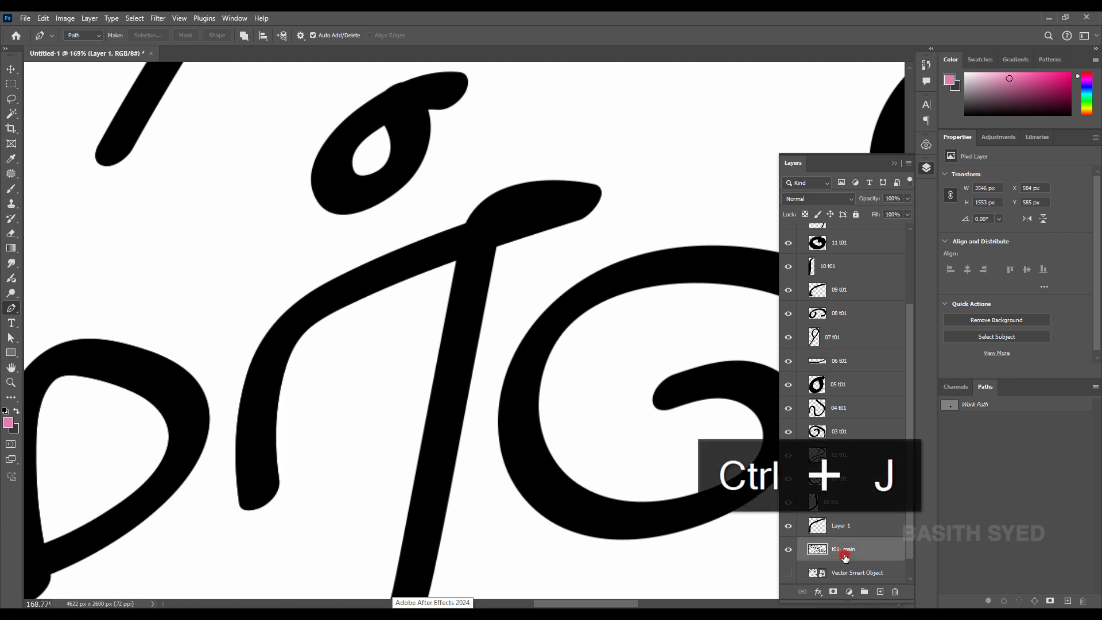
# On the "t01- main" layer, start a Pen path around the hooked stem, from the right tip through the junction and down the stem's right edge
pyautogui.click(587, 169)
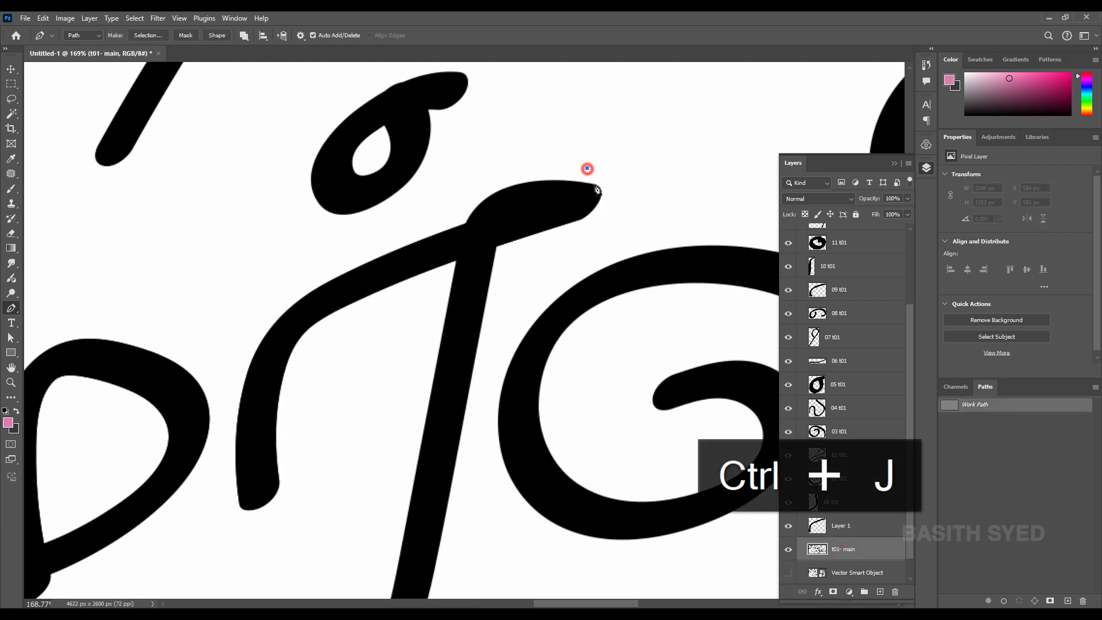
pyautogui.moveTo(588, 188); pyautogui.dragTo(550, 204)
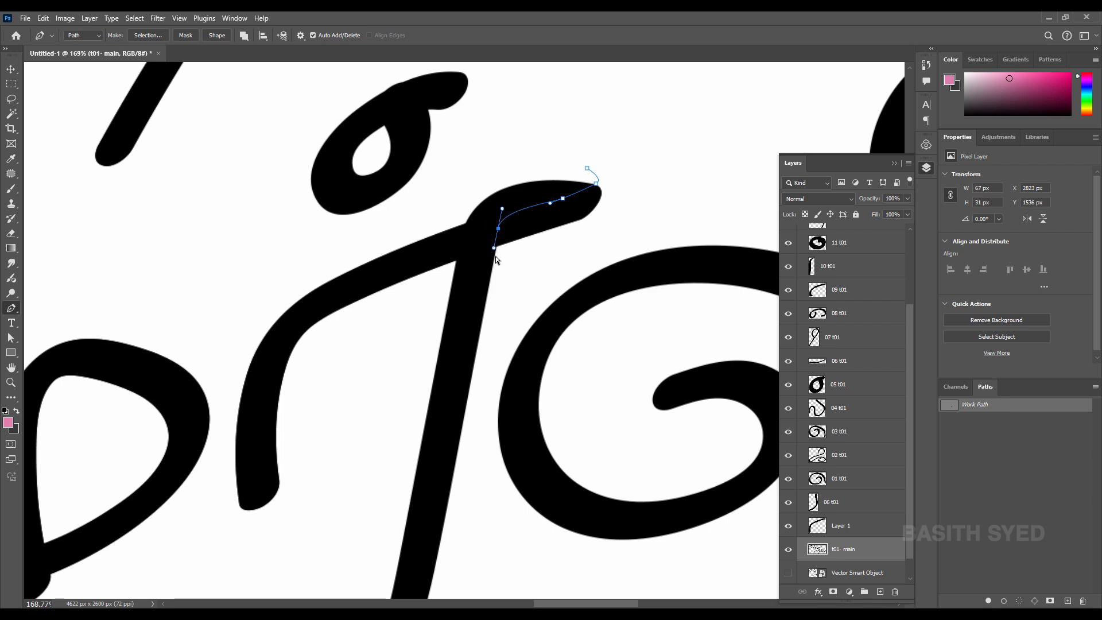
pyautogui.hotkey('ctrl', 'z')
pyautogui.moveTo(499, 235); pyautogui.dragTo(497, 256)
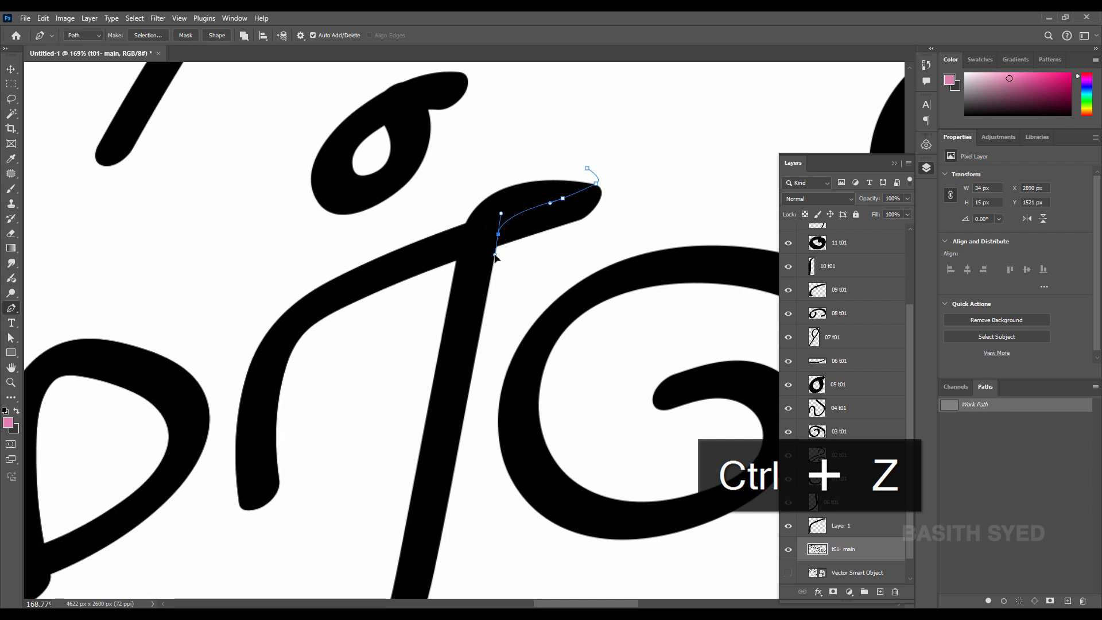
pyautogui.moveTo(498, 283); pyautogui.dragTo(499, 297)
pyautogui.moveTo(486, 342); pyautogui.dragTo(480, 361)
pyautogui.moveTo(480, 361); pyautogui.dragTo(506, 180)
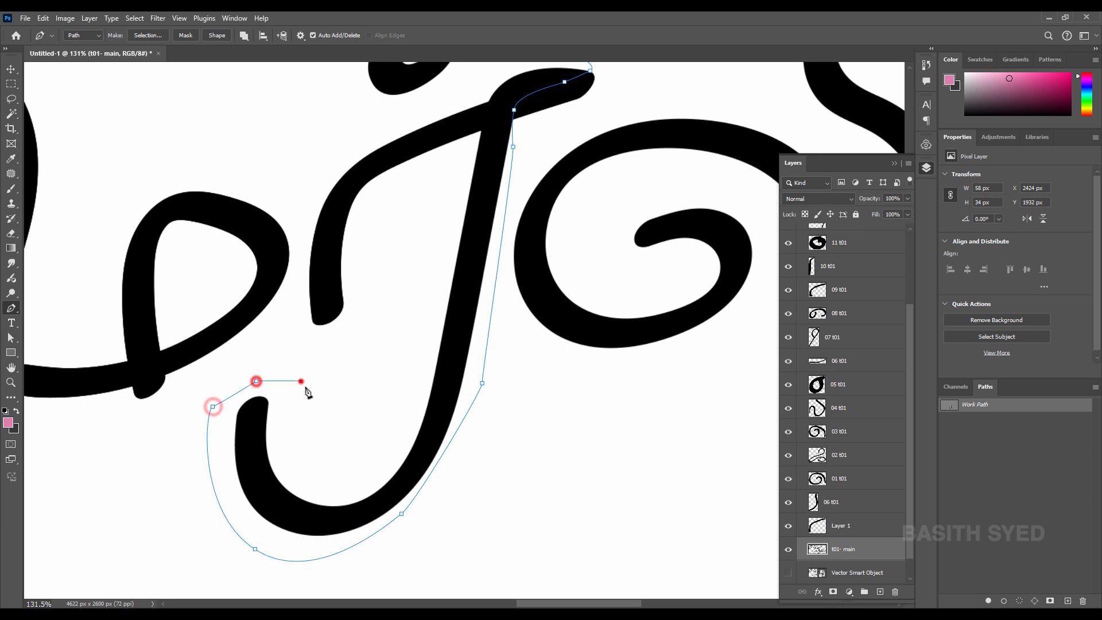
# Finish the path along the hooked stem's inner side and over its top, convert it to a selection and copy the stroke to a new layer
pyautogui.click(328, 406)
pyautogui.click(366, 382)
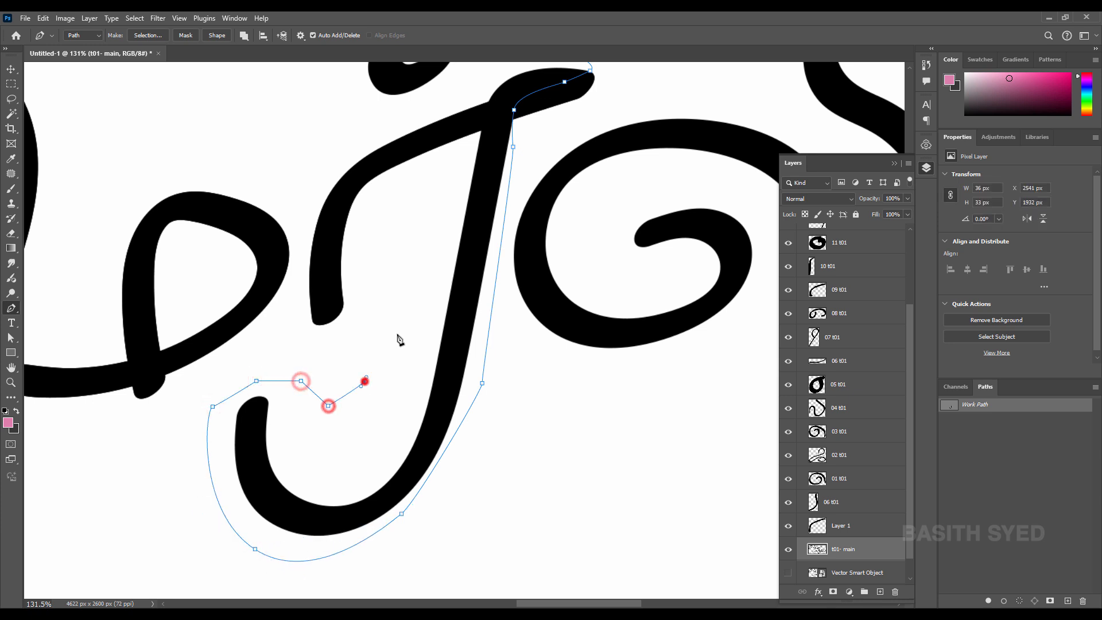
pyautogui.hotkey('ctrl', 'z')
pyautogui.click(486, 120)
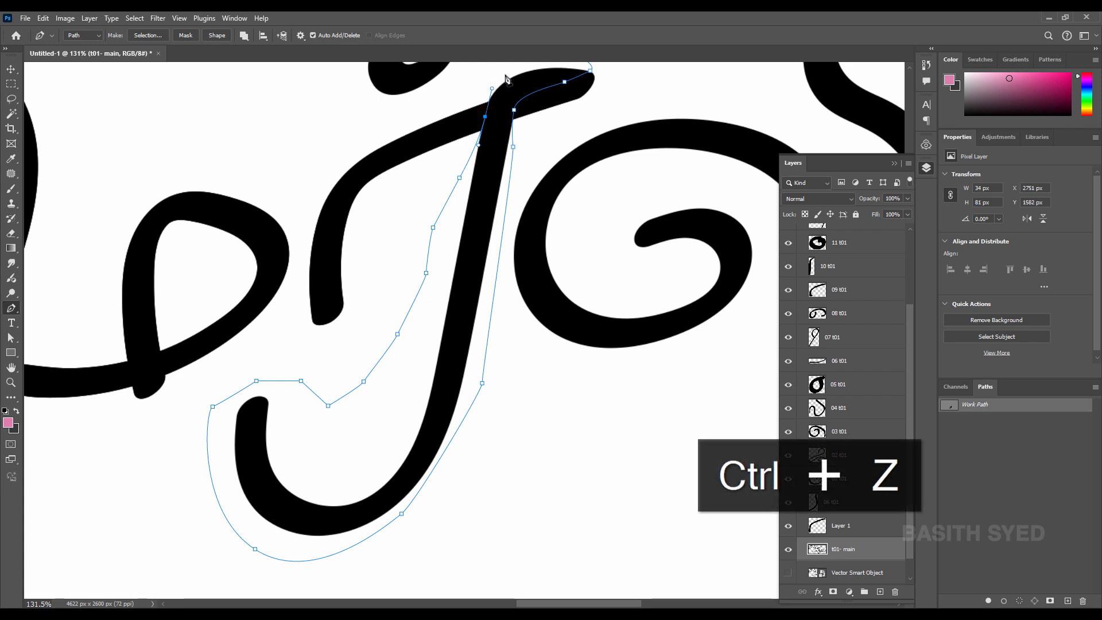
pyautogui.moveTo(509, 71); pyautogui.dragTo(539, 107)
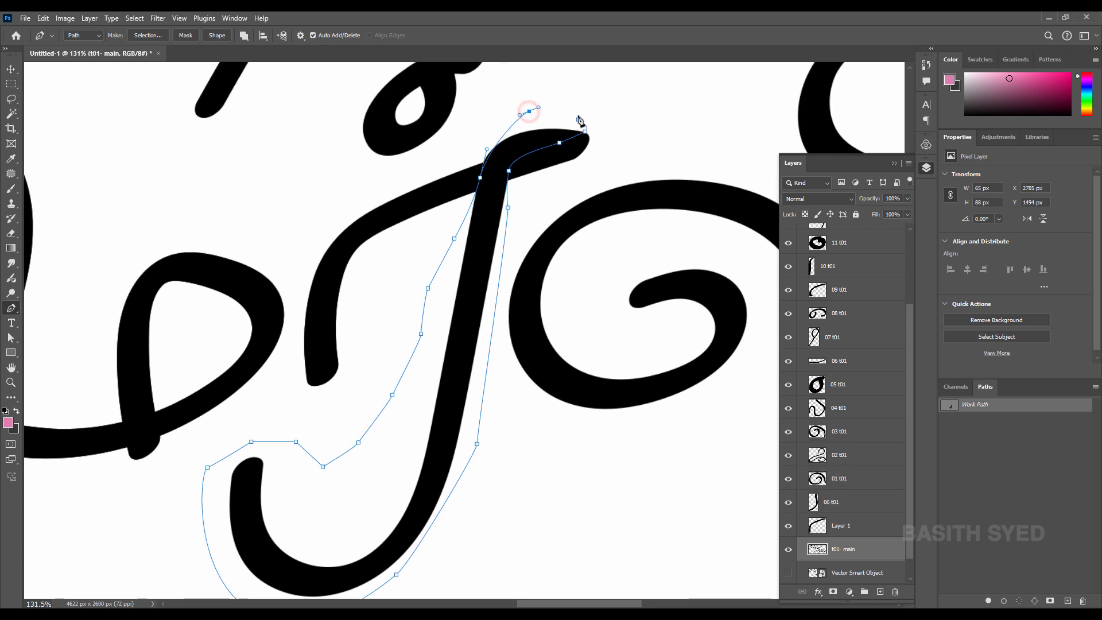
pyautogui.hotkey('ctrl', 'z')
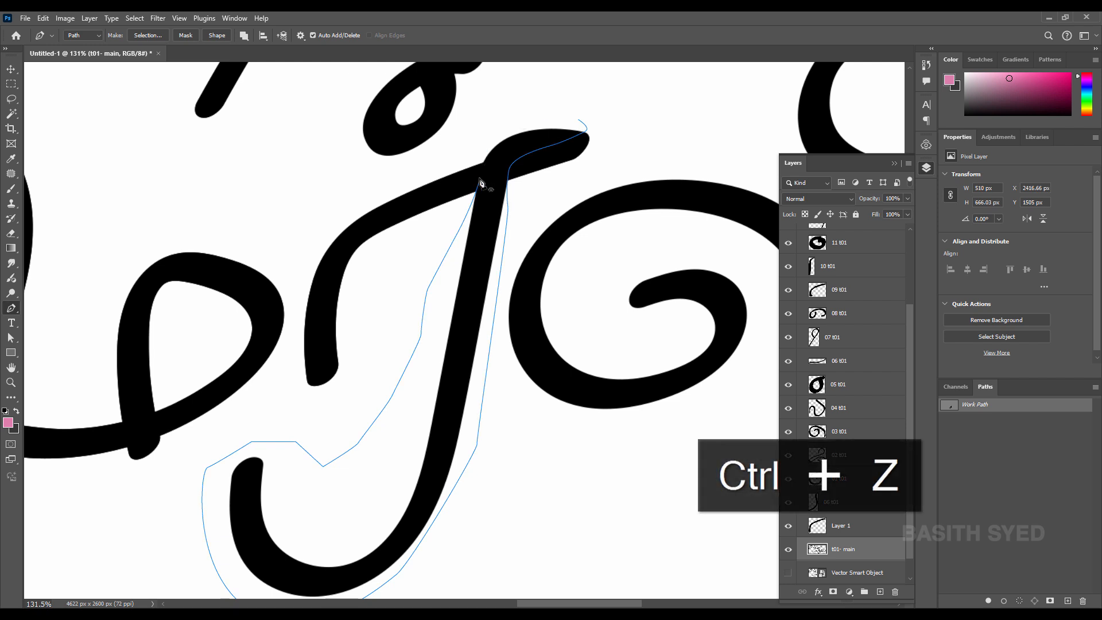
pyautogui.click(579, 121)
pyautogui.hotkey('ctrl', 'Return')
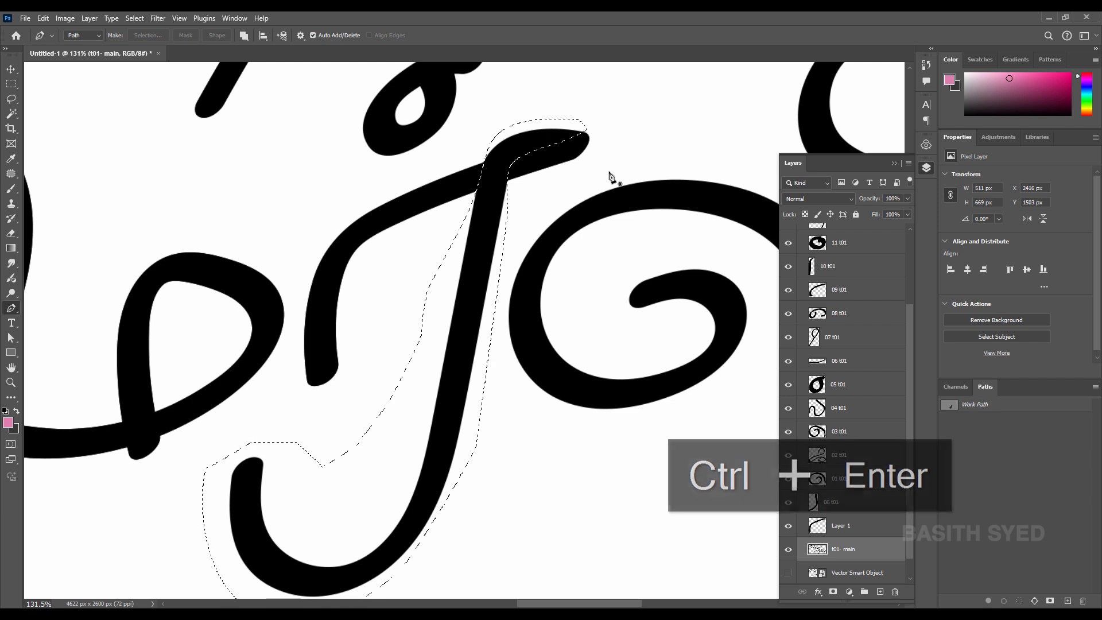
pyautogui.hotkey('ctrl', 'j')
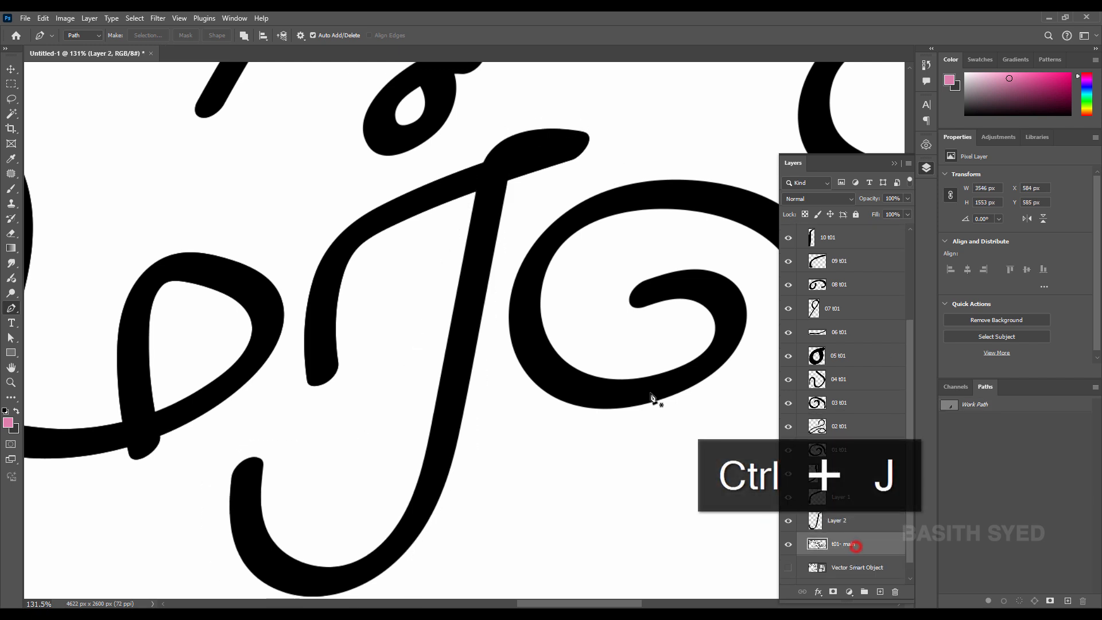
# Outline the small looped dot above the ர் letter with the Pen tool, copy it to a new layer, and reselect the "t01- main" layer
pyautogui.scroll(3, 374, 295)
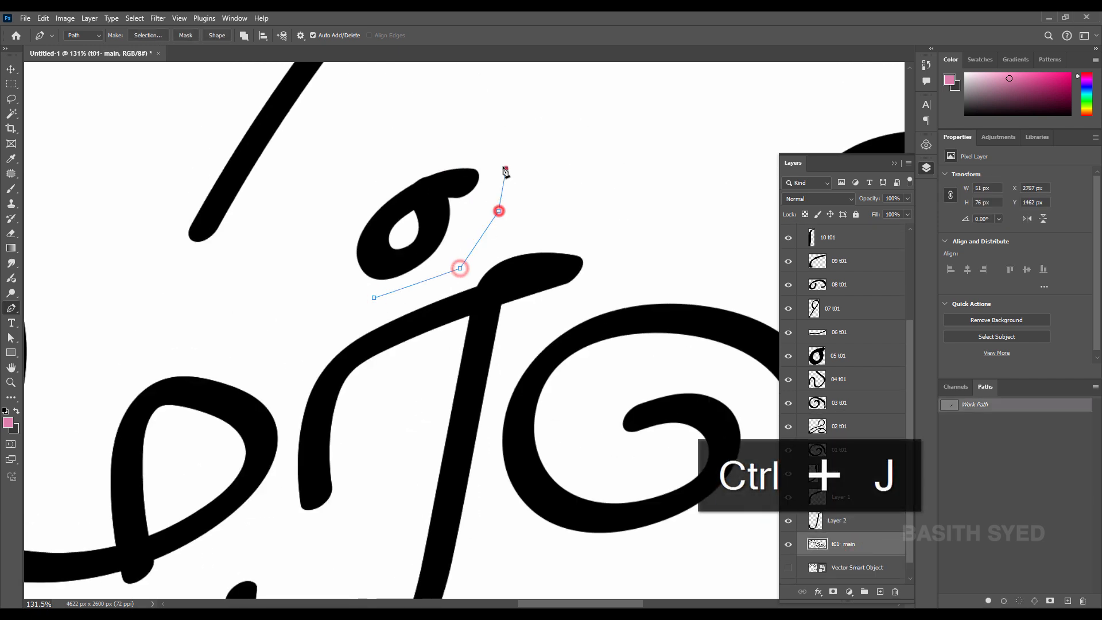
pyautogui.click(489, 137)
pyautogui.click(421, 134)
pyautogui.click(363, 183)
pyautogui.click(327, 249)
pyautogui.click(332, 256)
pyautogui.click(356, 312)
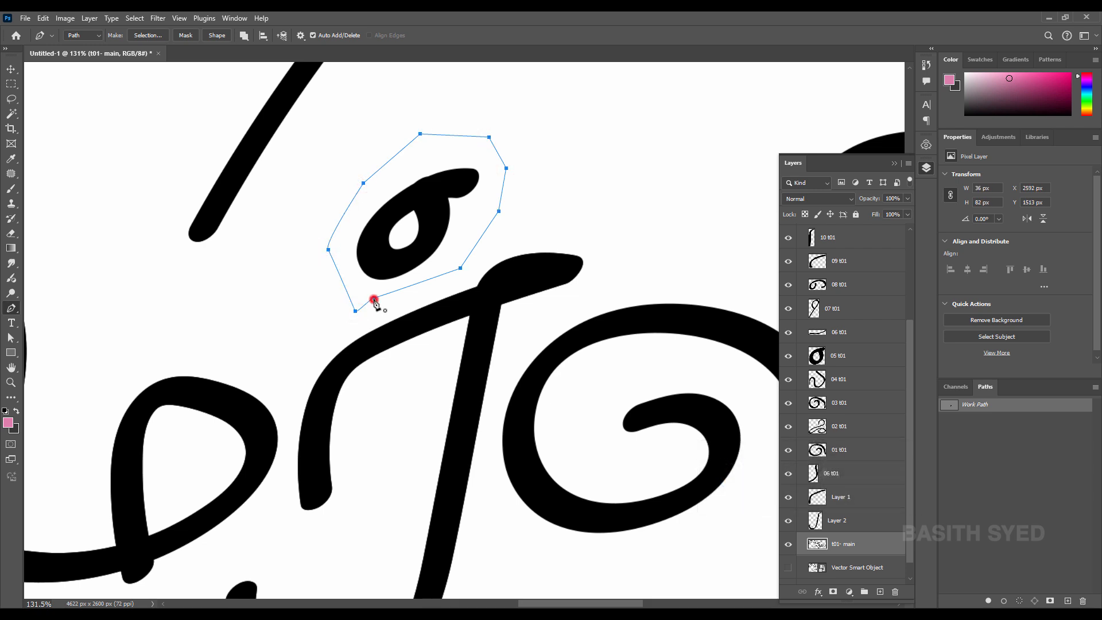
pyautogui.moveTo(621, 316); pyautogui.dragTo(414, 318)
pyautogui.hotkey('ctrl', 'Return')
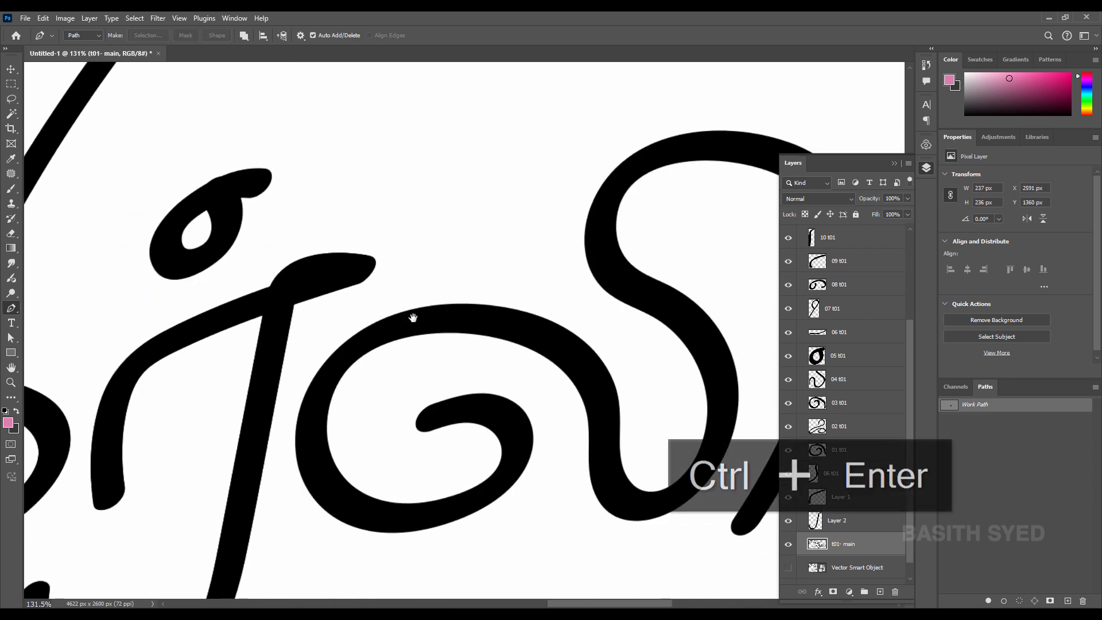
pyautogui.hotkey('ctrl', 'j')
pyautogui.click(854, 574)
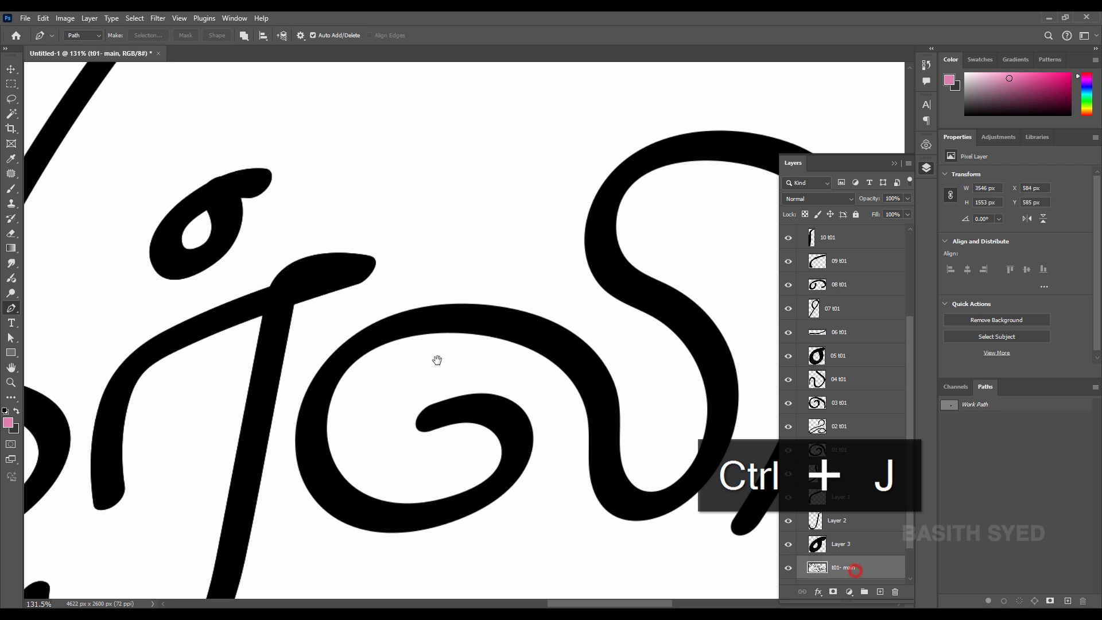
pyautogui.moveTo(437, 361); pyautogui.dragTo(417, 325)
pyautogui.click(312, 339)
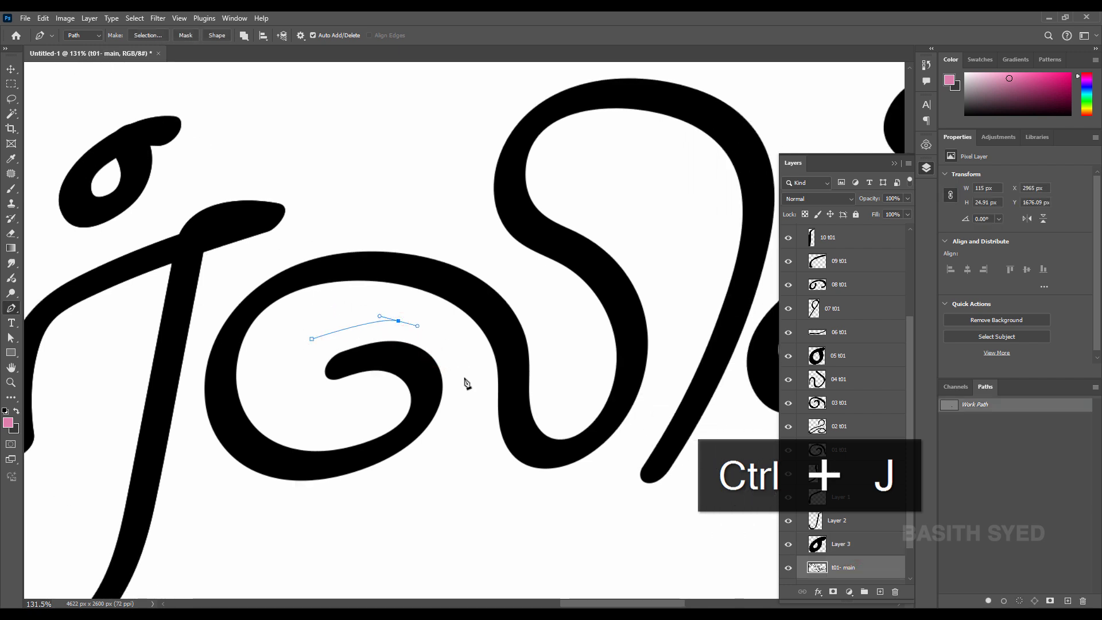
pyautogui.click(468, 382)
pyautogui.hotkey('ctrl', 'z')
pyautogui.hotkey('ctrl', 'z')
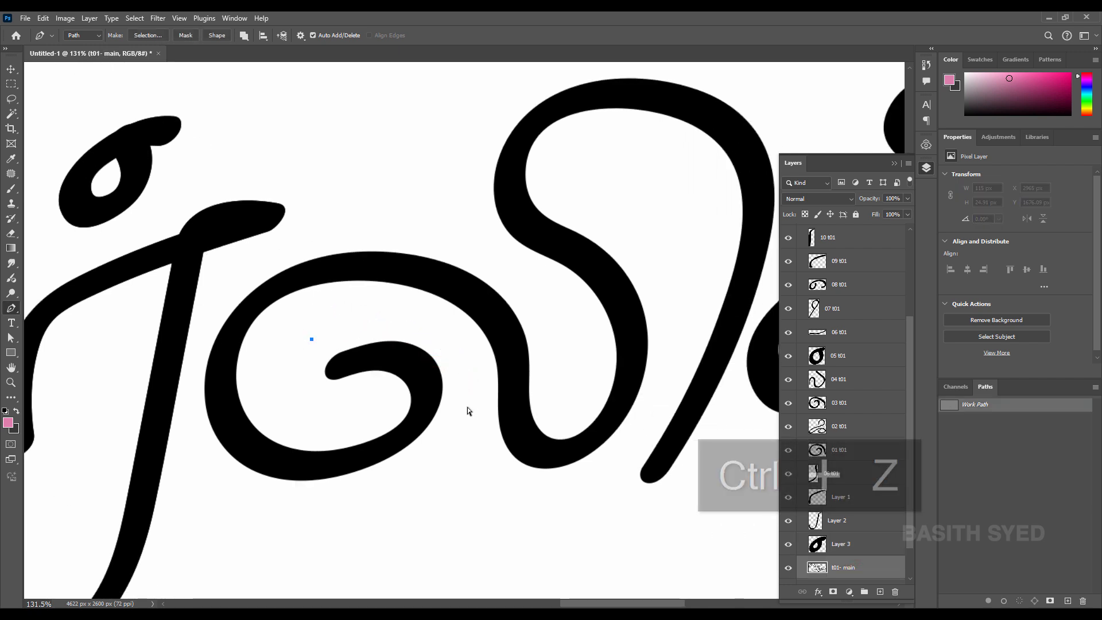
pyautogui.hotkey('ctrl', 'z')
# On the "t01- main" layer, start a Pen path around the லி letter, across its top and down its right side
pyautogui.moveTo(492, 308); pyautogui.dragTo(430, 343)
pyautogui.click(481, 164)
pyautogui.click(606, 162)
pyautogui.click(661, 173)
pyautogui.click(662, 211)
pyautogui.click(650, 257)
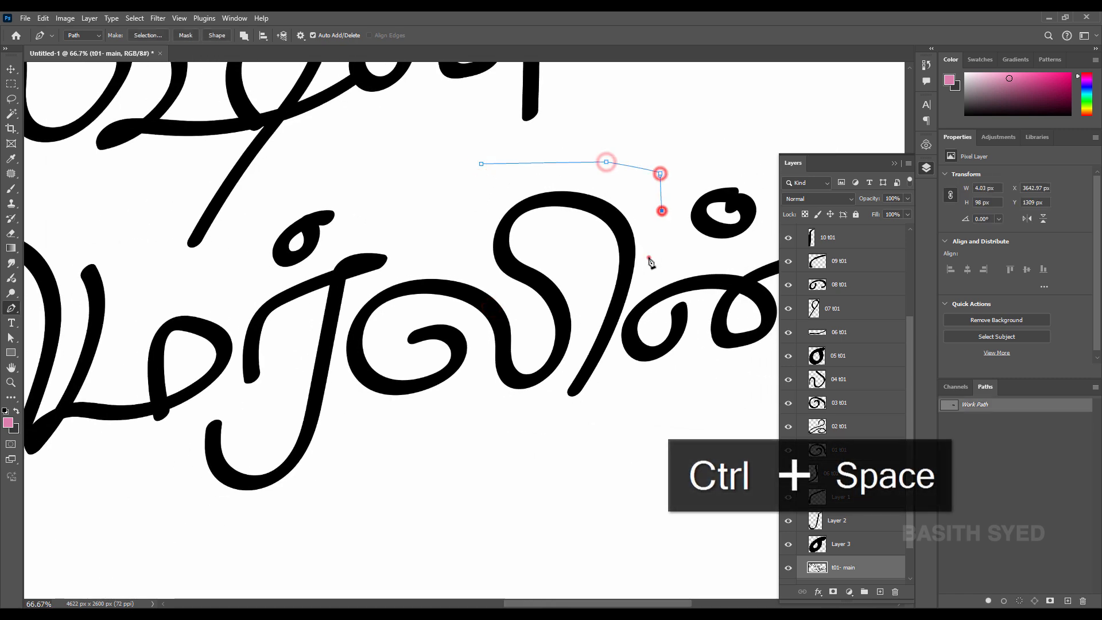
pyautogui.click(632, 308)
pyautogui.hotkey('ctrl', 'z')
pyautogui.moveTo(634, 298); pyautogui.dragTo(624, 319)
# Close the path along the லி letter's underside and left side, convert it to a selection and copy the letter to a new layer
pyautogui.moveTo(583, 416); pyautogui.dragTo(443, 423)
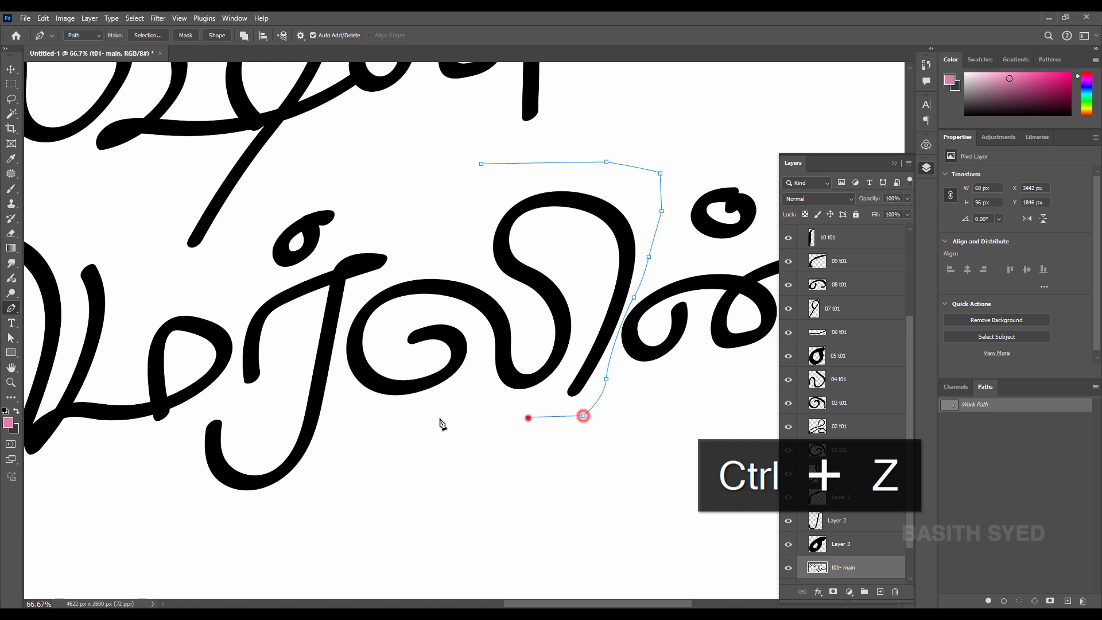
pyautogui.click(341, 413)
pyautogui.click(341, 368)
pyautogui.moveTo(355, 299); pyautogui.dragTo(376, 278)
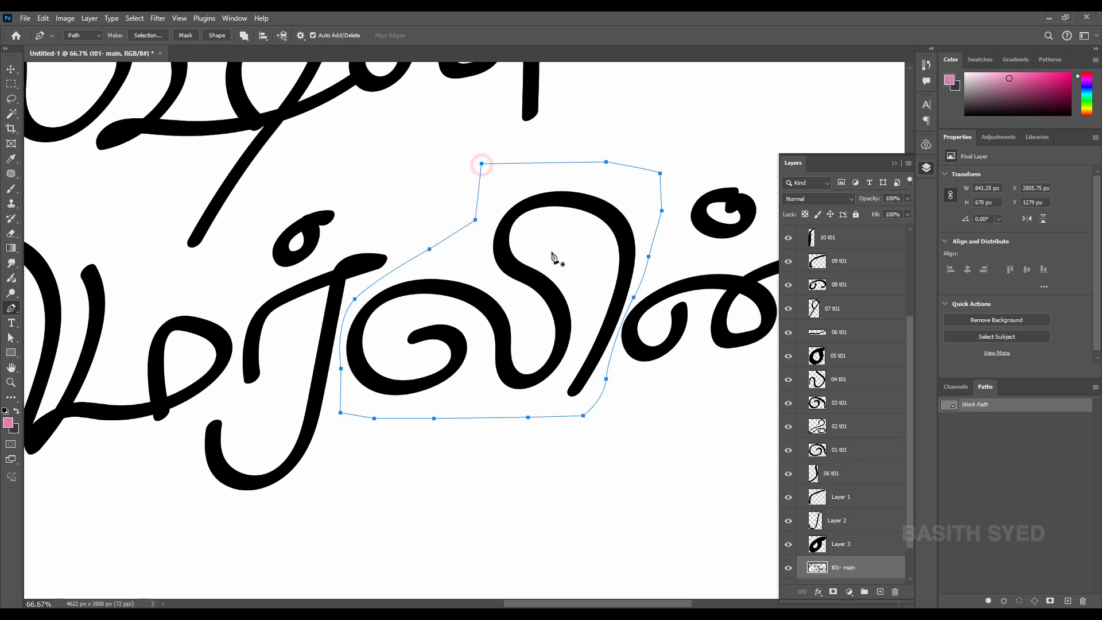
pyautogui.hotkey('ctrl', 'Return')
pyautogui.hotkey('ctrl', 'j')
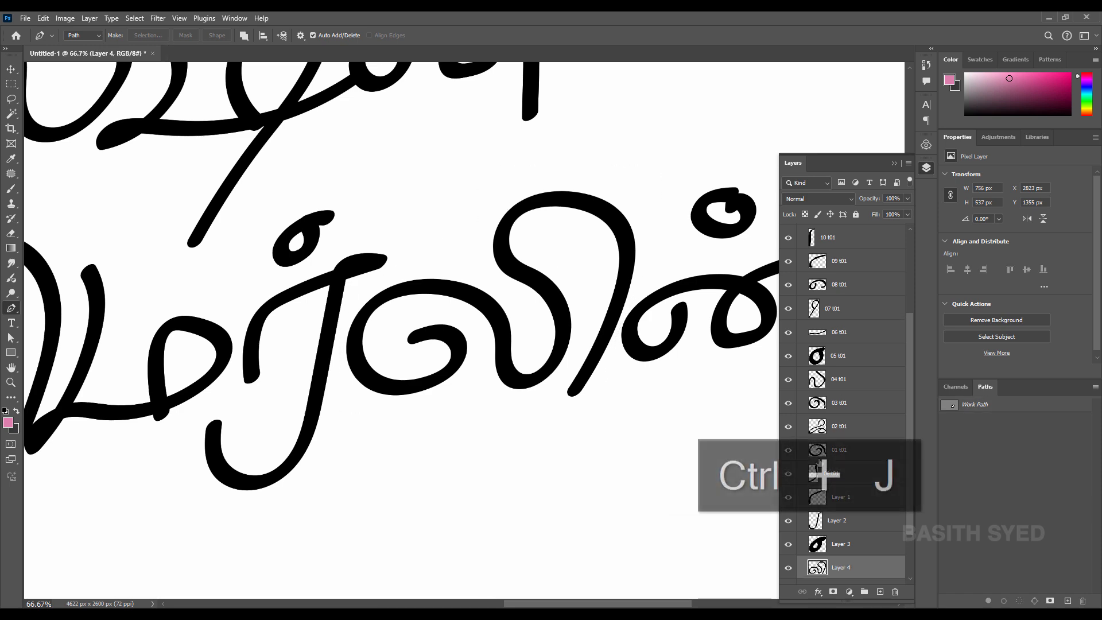
# Select the "t01- main" layer and hide it to check which strokes have been cut out
pyautogui.moveTo(819, 463); pyautogui.dragTo(820, 466)
pyautogui.click(848, 543)
pyautogui.moveTo(468, 311); pyautogui.dragTo(261, 275)
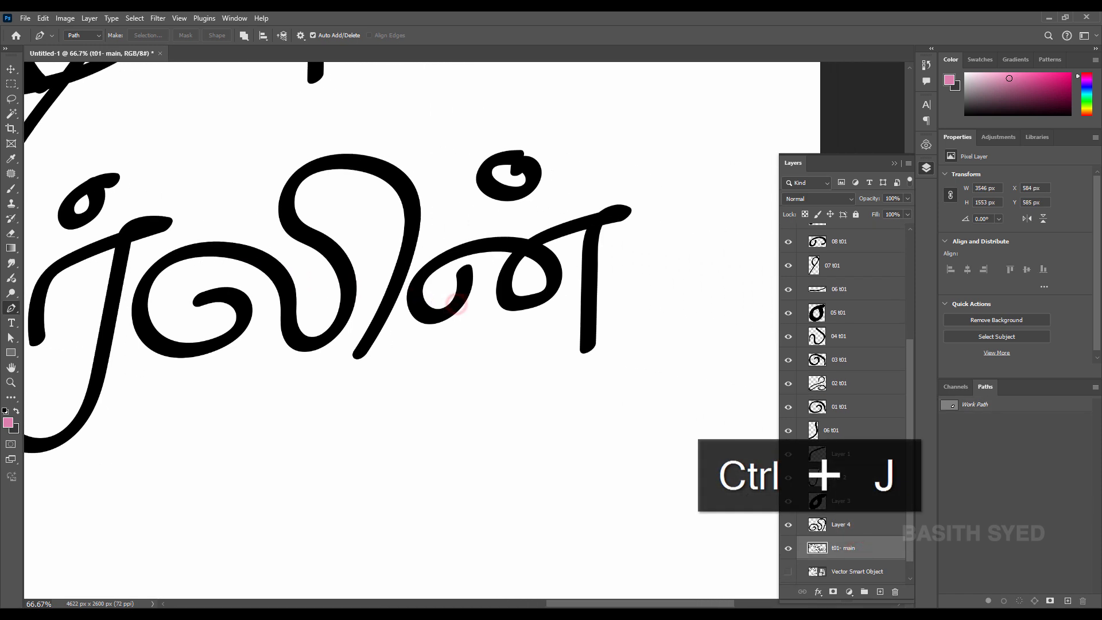
pyautogui.moveTo(474, 254); pyautogui.dragTo(461, 272)
pyautogui.moveTo(494, 233); pyautogui.dragTo(471, 321)
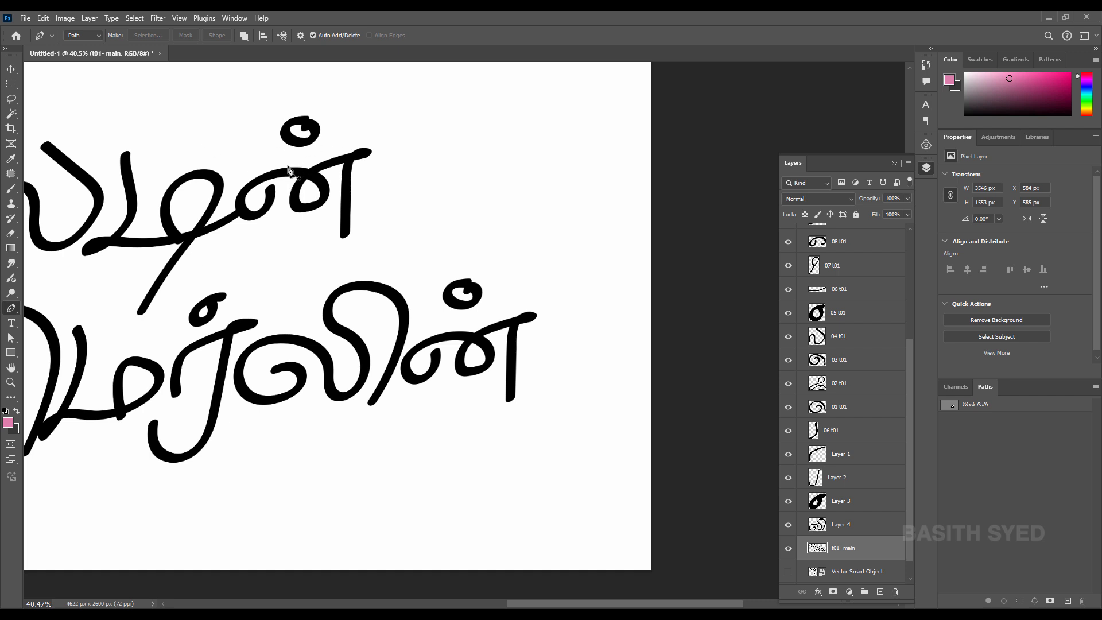
pyautogui.scroll(-1, 838, 540)
pyautogui.click(789, 526)
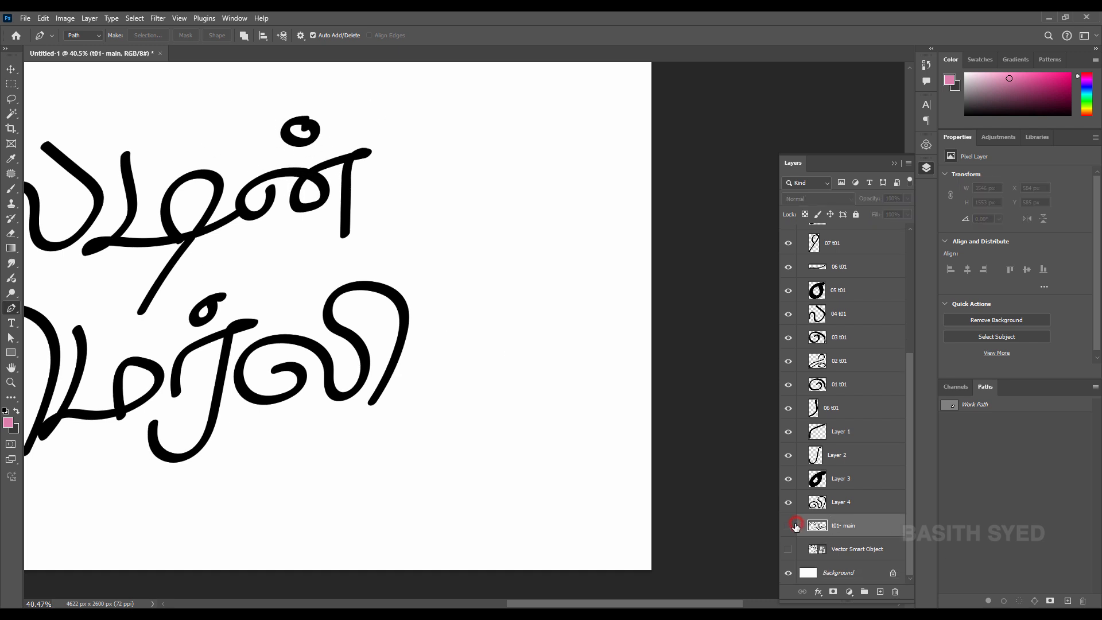
pyautogui.scroll(-3, 423, 399)
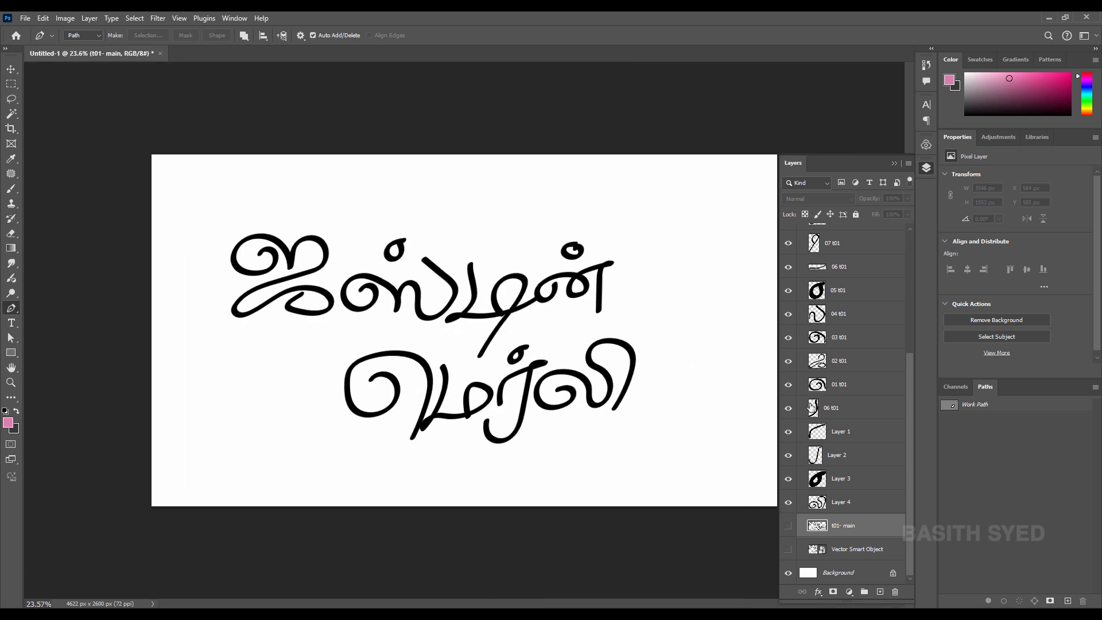
pyautogui.scroll(3, 832, 410)
pyautogui.scroll(-3, 834, 410)
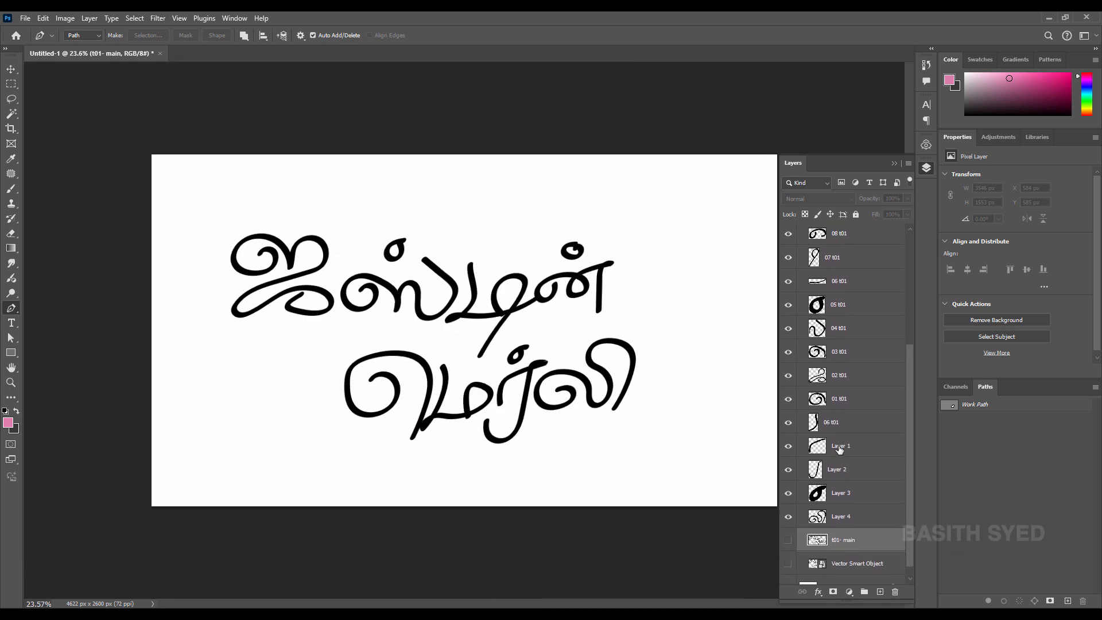
pyautogui.scroll(-3, 842, 426)
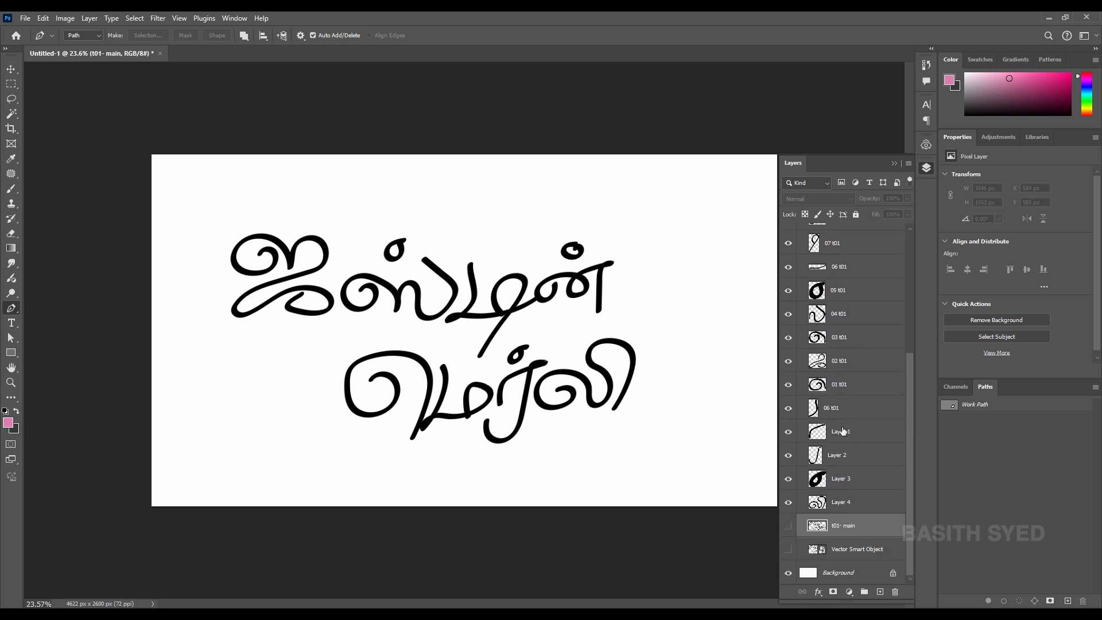
# Rename Layer 1 as "16 t01" and Layer 2 as "17 t01"
pyautogui.doubleClick(842, 432)
pyautogui.hotkey('ctrl', 'v')
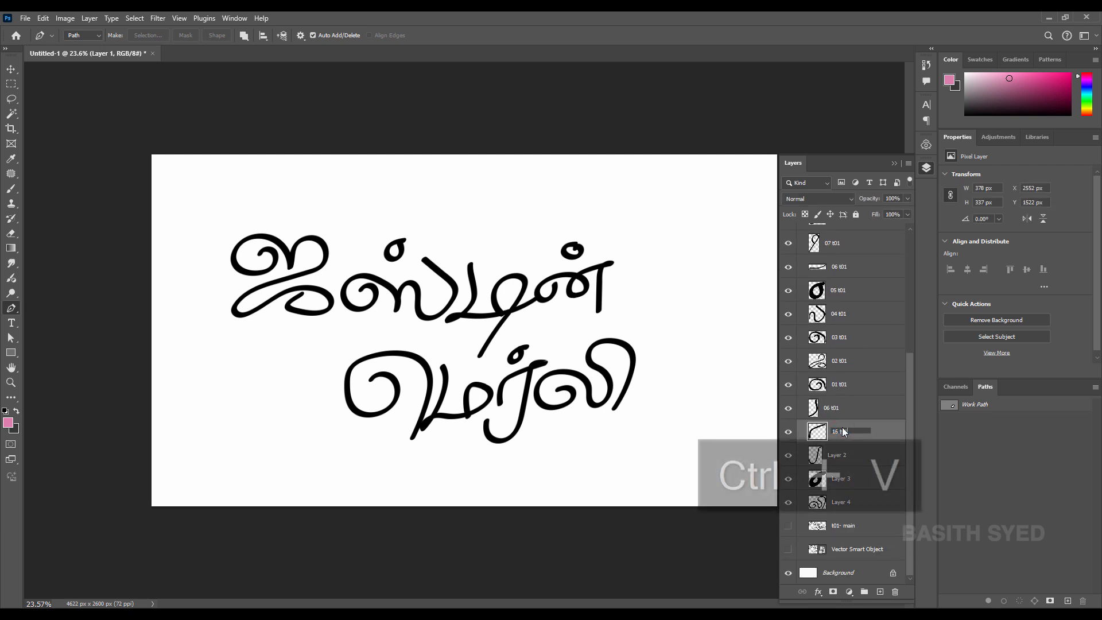
pyautogui.press('Return')
pyautogui.doubleClick(839, 459)
pyautogui.hotkey('ctrl', 'v')
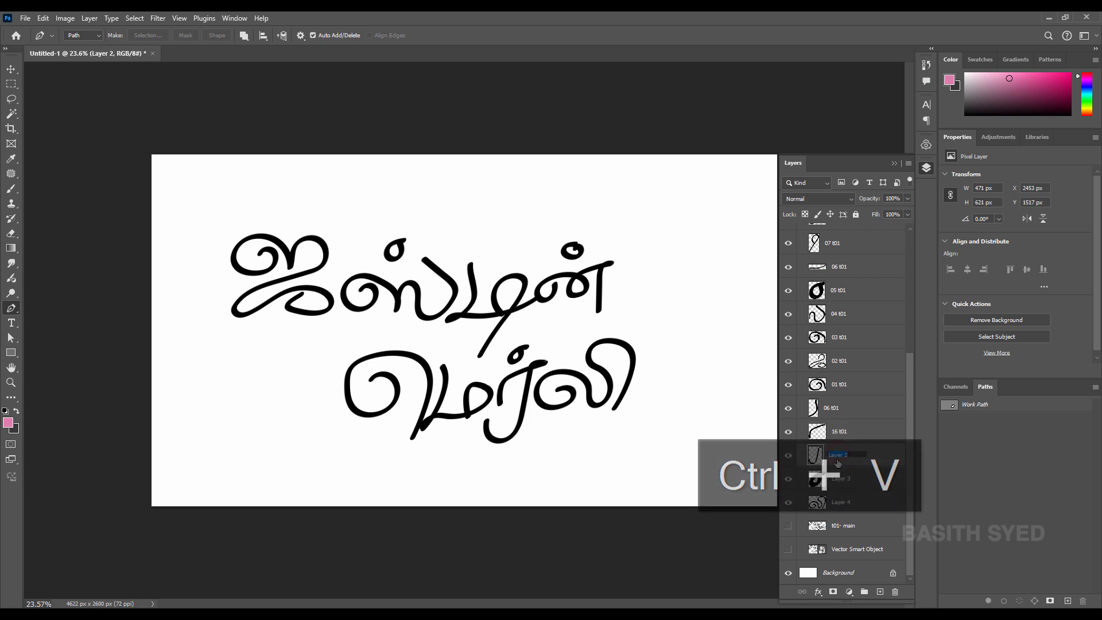
pyautogui.press('Return')
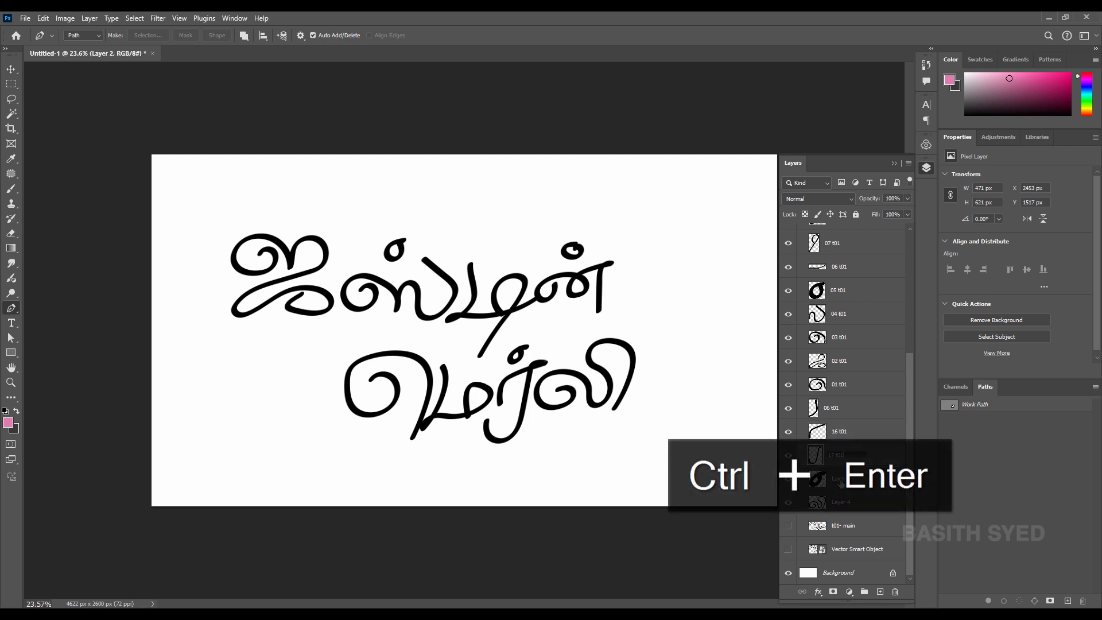
# Rename Layer 3 as "18 t01" and Layer 4 as "19 t01"
pyautogui.hotkey('ctrl', 'v')
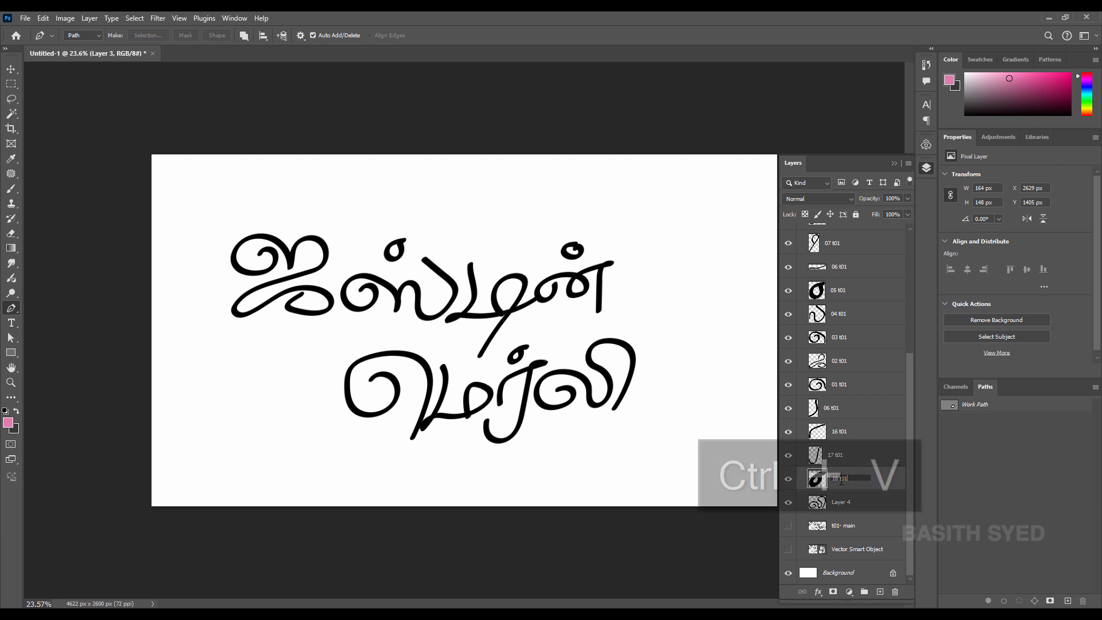
pyautogui.press('Return')
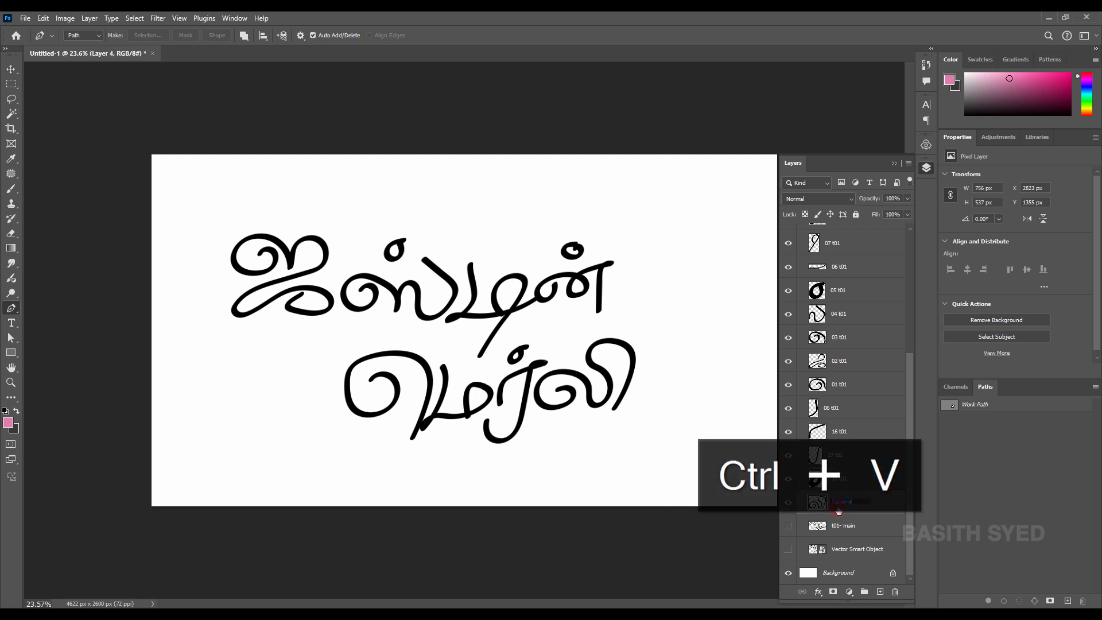
pyautogui.hotkey('ctrl', 'v')
pyautogui.press('Return')
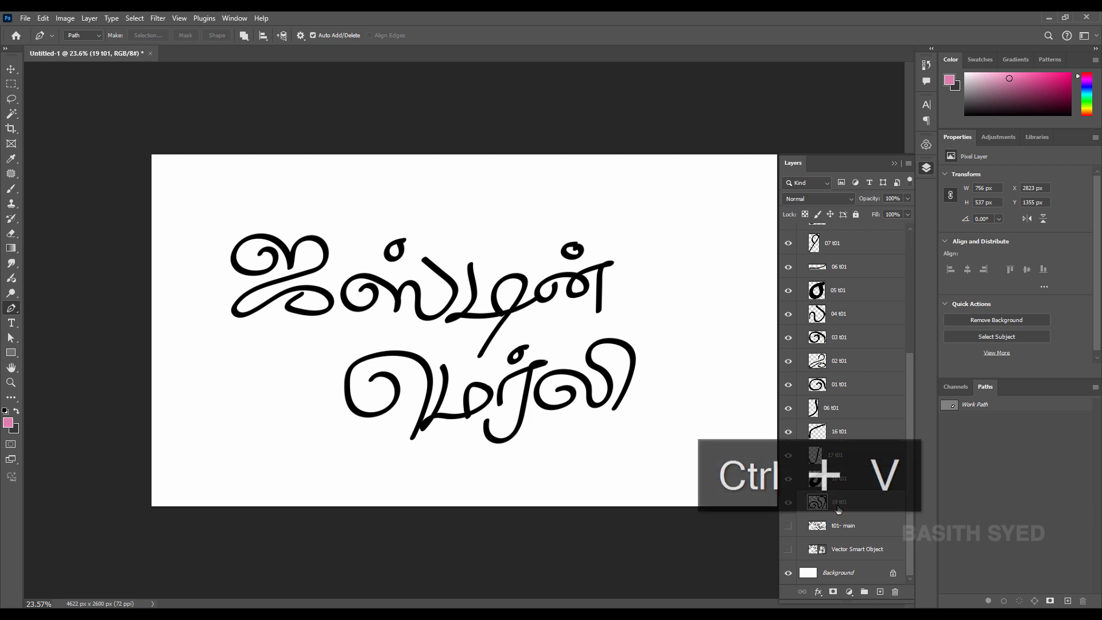
# Move the "16 t01" layer above "15 t01" in the "t 01" group, and place "17 t01" above it
pyautogui.scroll(2, 868, 502)
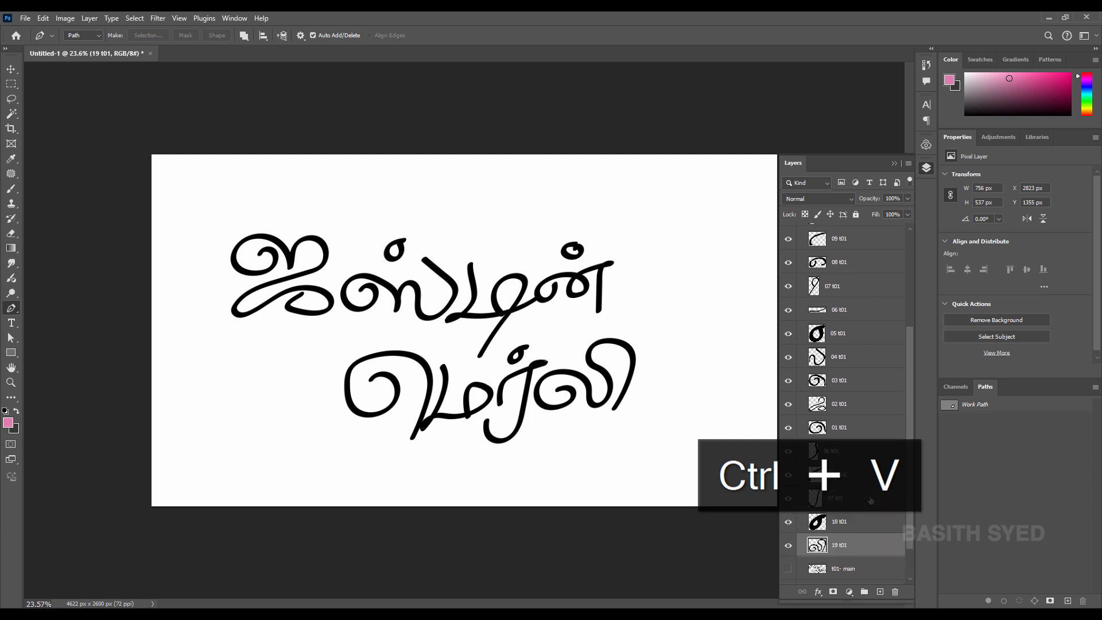
pyautogui.scroll(3, 870, 501)
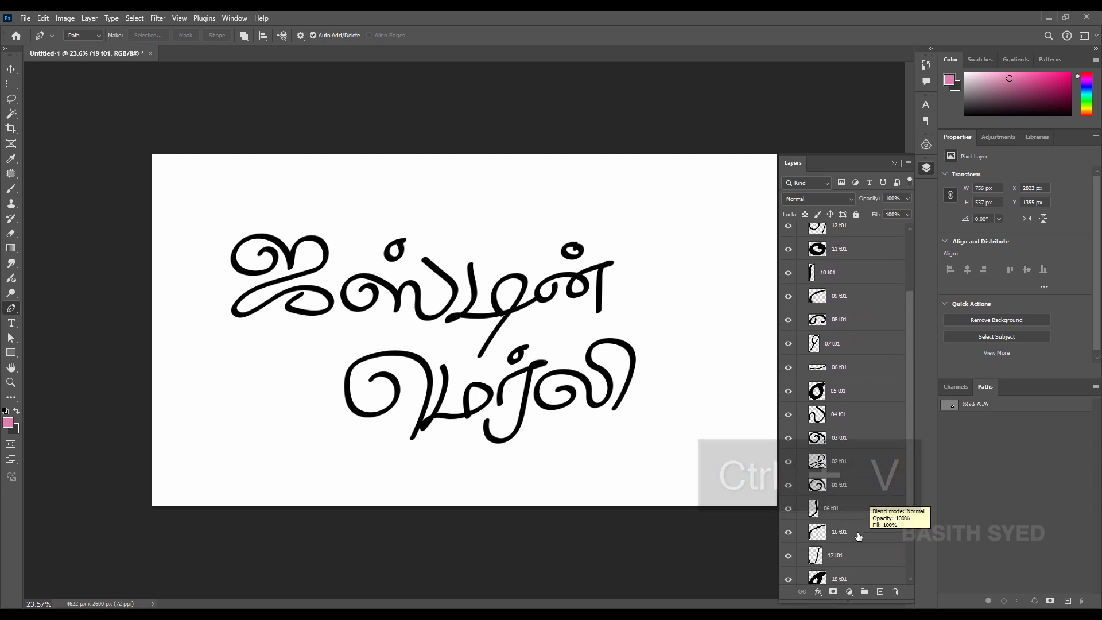
pyautogui.moveTo(873, 537); pyautogui.dragTo(872, 240)
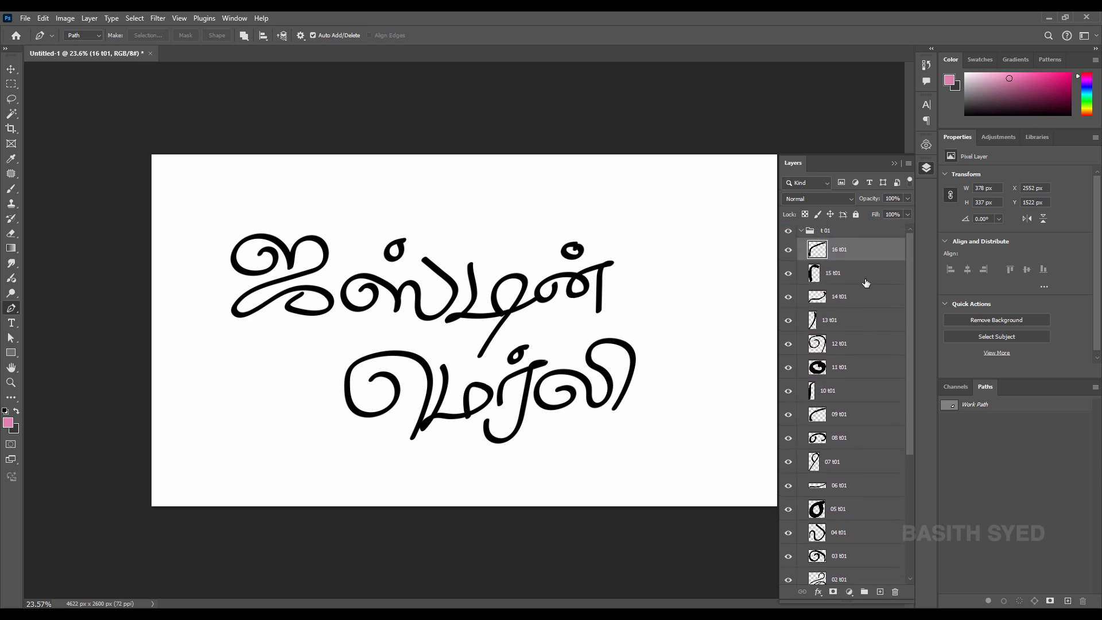
pyautogui.scroll(-8, 864, 406)
pyautogui.moveTo(866, 457); pyautogui.dragTo(881, 245)
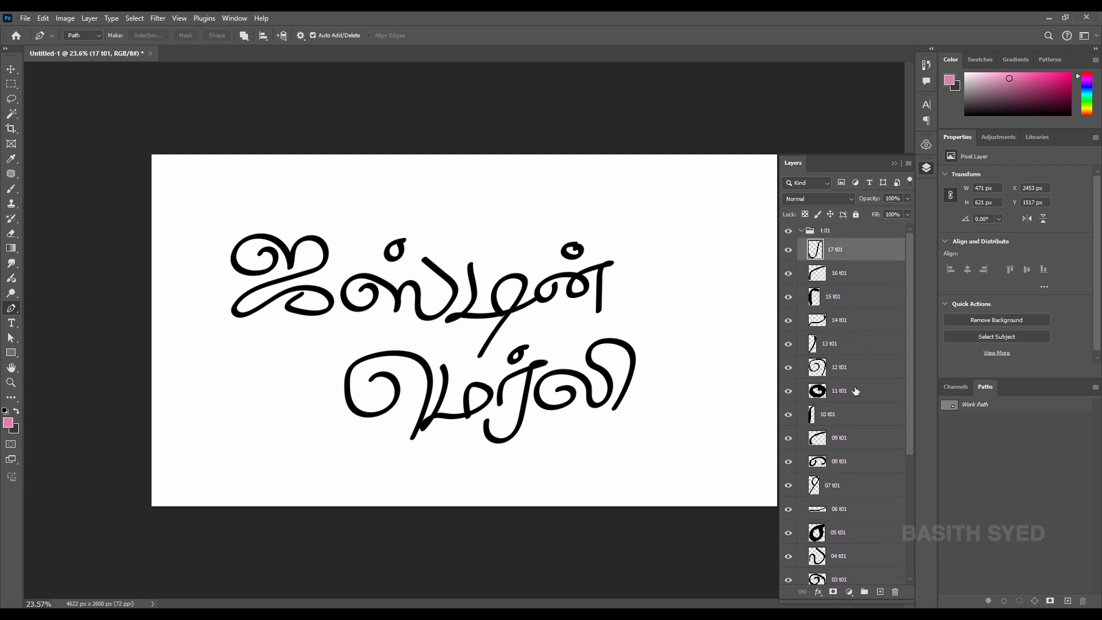
# Move the "18 t01" layer to the top of the "t 01" group, and place "19 t01" above it
pyautogui.scroll(-10, 861, 402)
pyautogui.click(859, 487)
pyautogui.moveTo(874, 485); pyautogui.dragTo(882, 219)
pyautogui.scroll(-5, 873, 278)
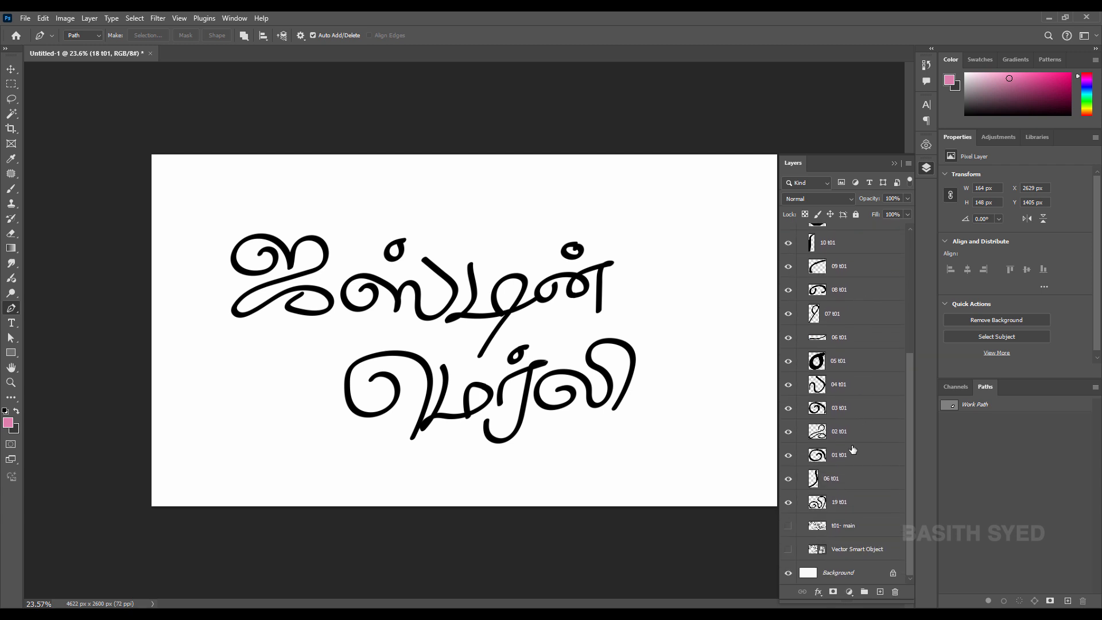
pyautogui.moveTo(856, 518); pyautogui.dragTo(867, 196)
pyautogui.moveTo(868, 236); pyautogui.dragTo(867, 237)
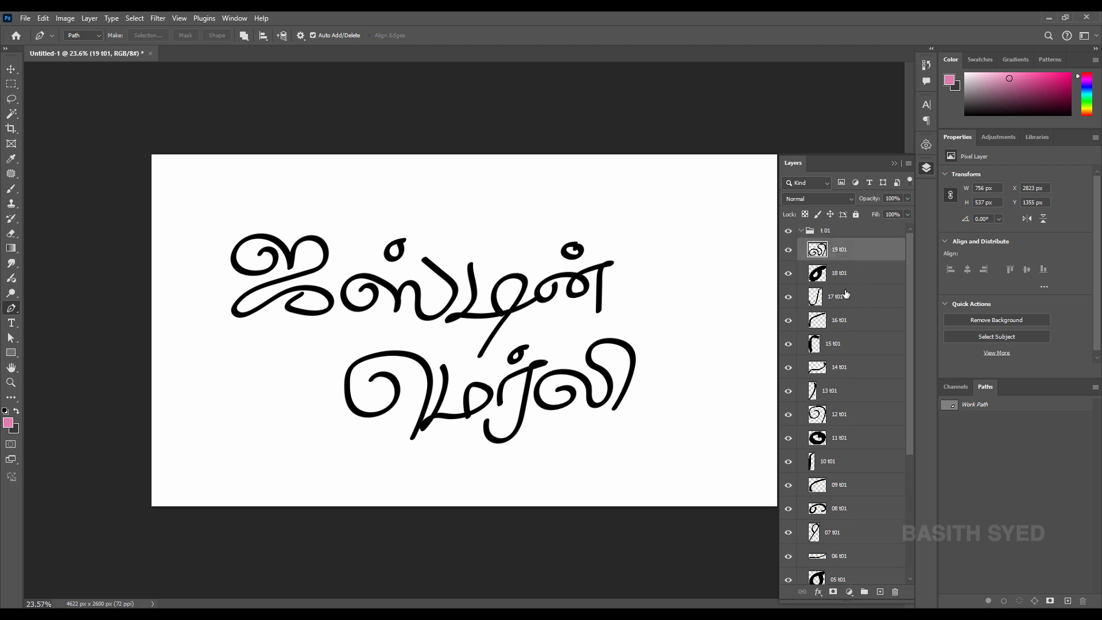
# Toggle the "t 01" group's visibility off and on to check its strokes, and save the document as letters.psd
pyautogui.click(789, 232)
pyautogui.click(790, 232)
pyautogui.hotkey('ctrl', 's')
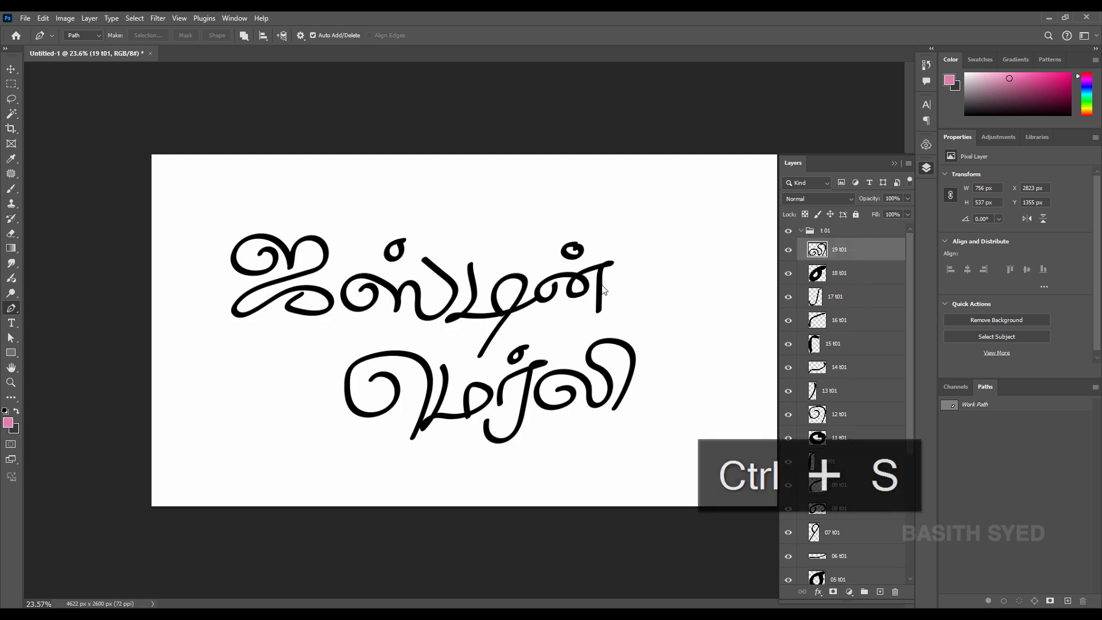
pyautogui.moveTo(418, 29); pyautogui.dragTo(27, 141)
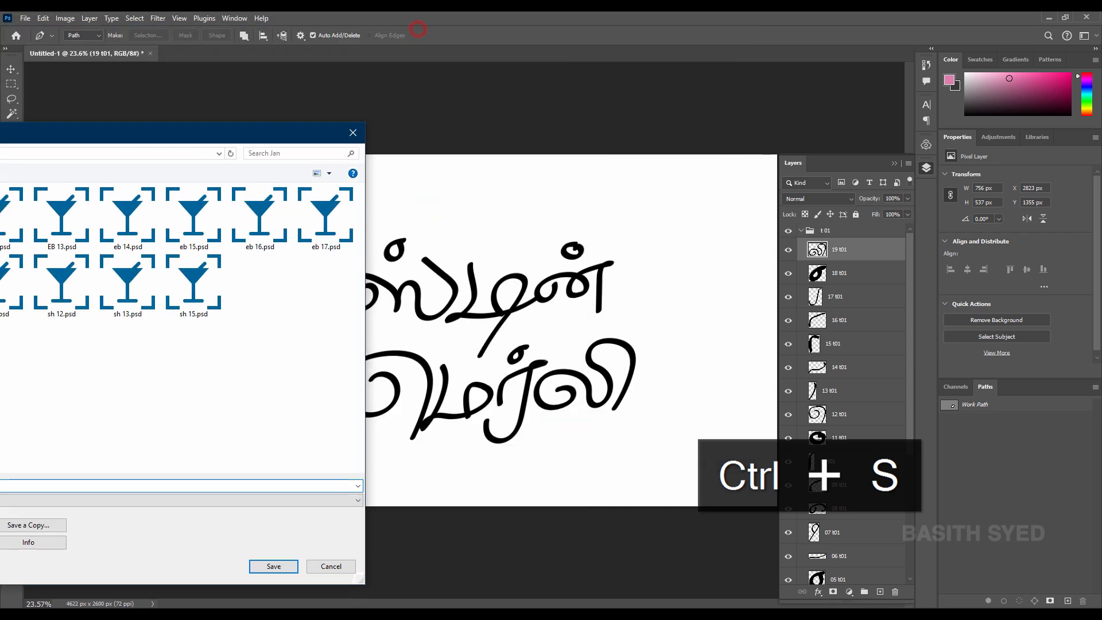
pyautogui.press('Escape')
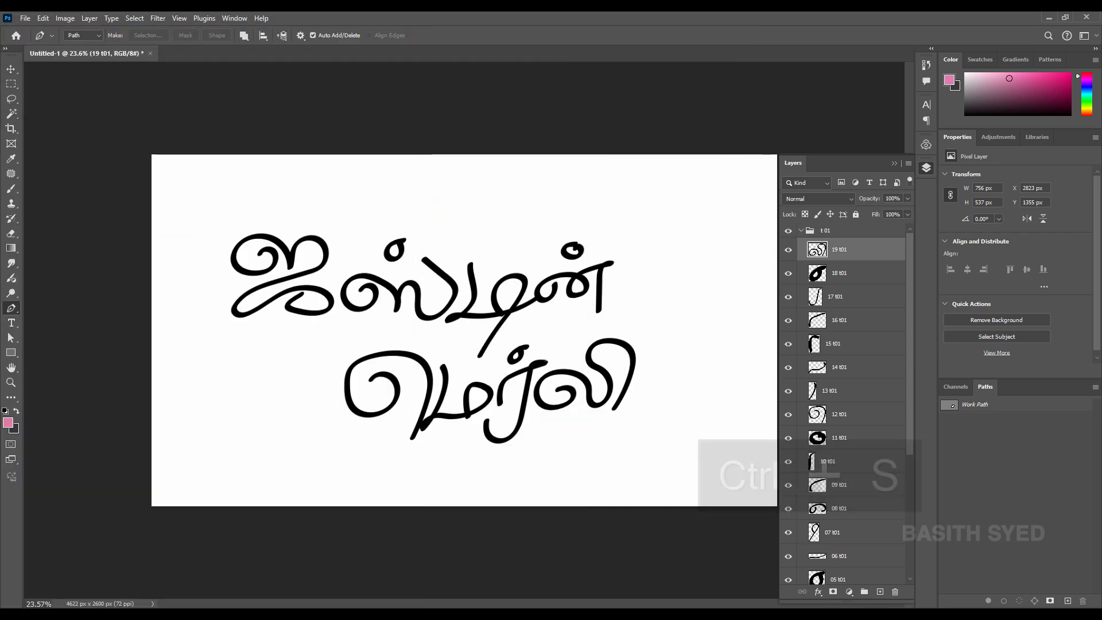
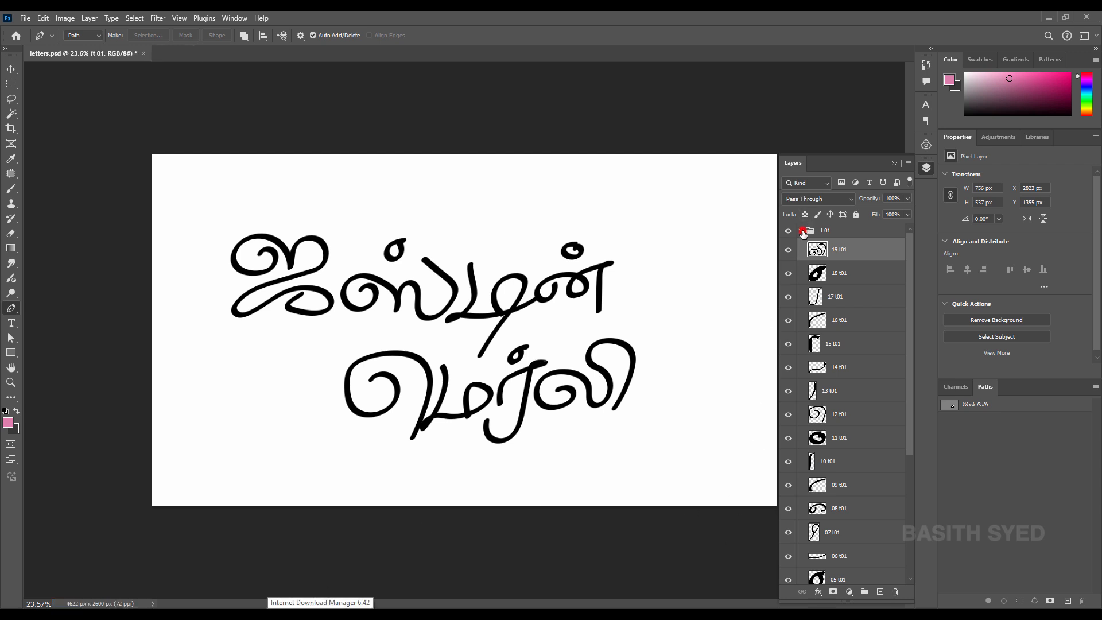
# Collapse and hide the "t 01" group, and add a new layer
pyautogui.click(802, 230)
pyautogui.click(789, 231)
pyautogui.click(882, 593)
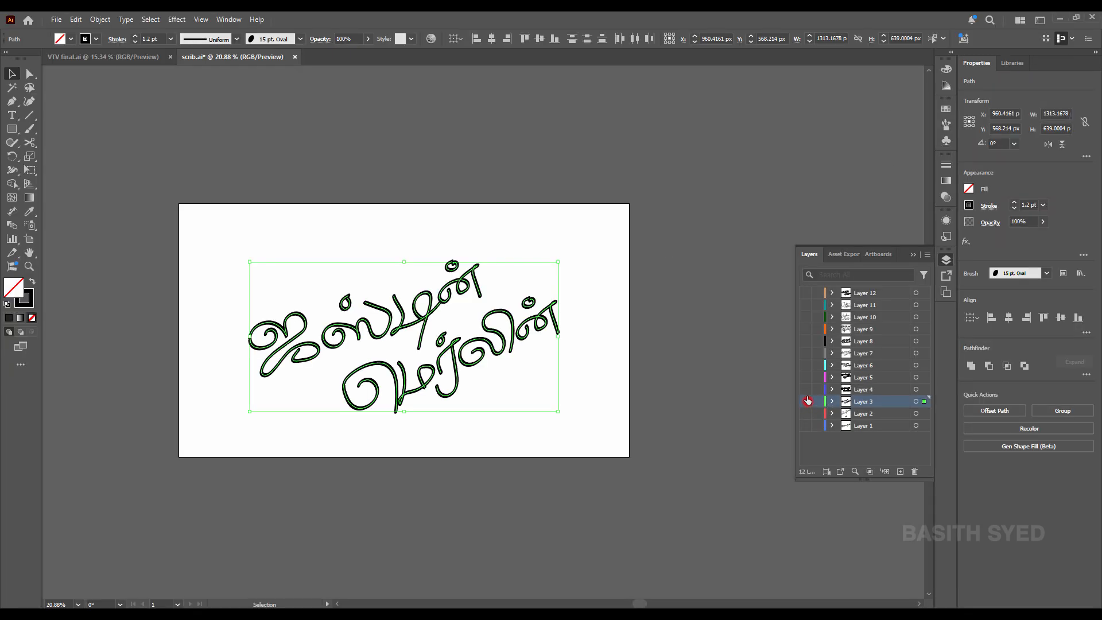
# In Illustrator, hide "Layer 3", show "Layer 4", and copy all of the sketchy square-shaped lettering on "Layer 4"
pyautogui.click(807, 401)
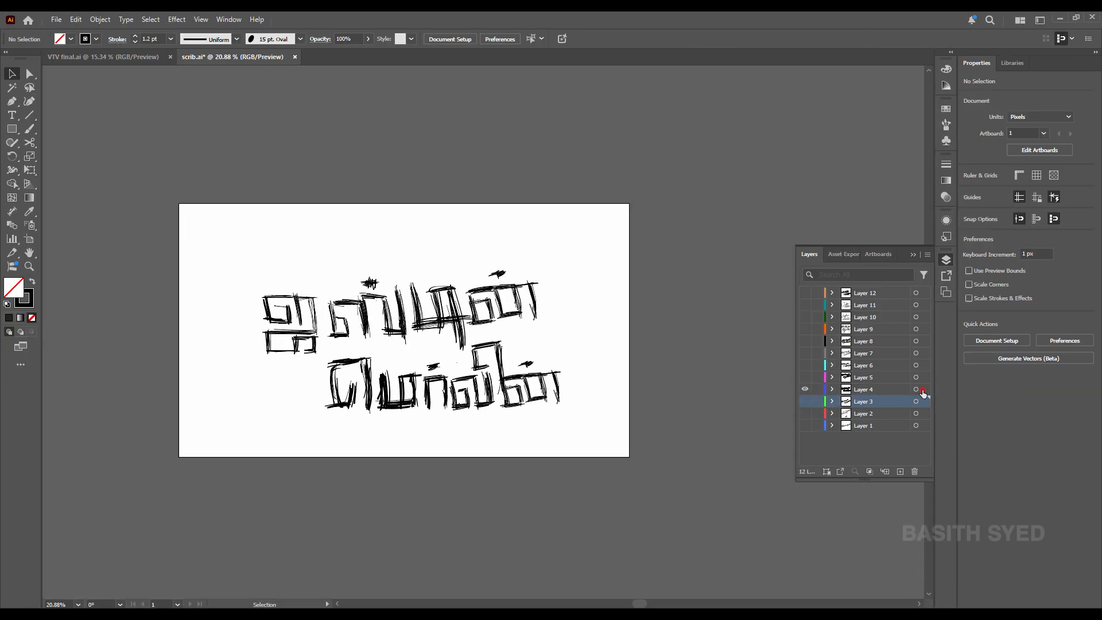
pyautogui.click(924, 389)
pyautogui.click(583, 246)
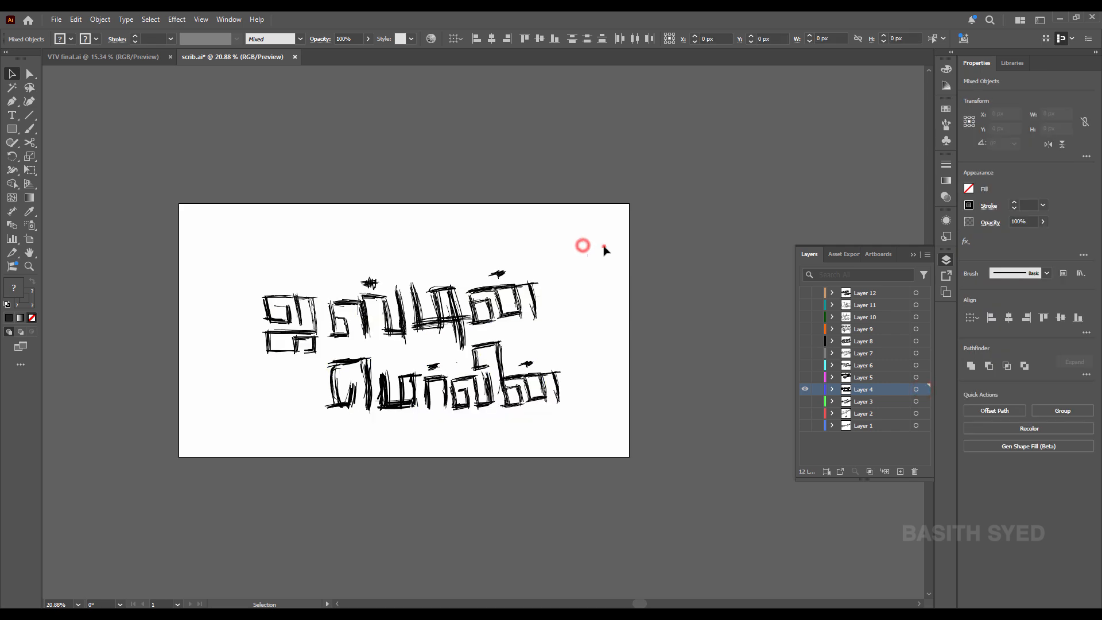
pyautogui.moveTo(606, 246); pyautogui.dragTo(203, 445)
pyautogui.hotkey('ctrl', 'c')
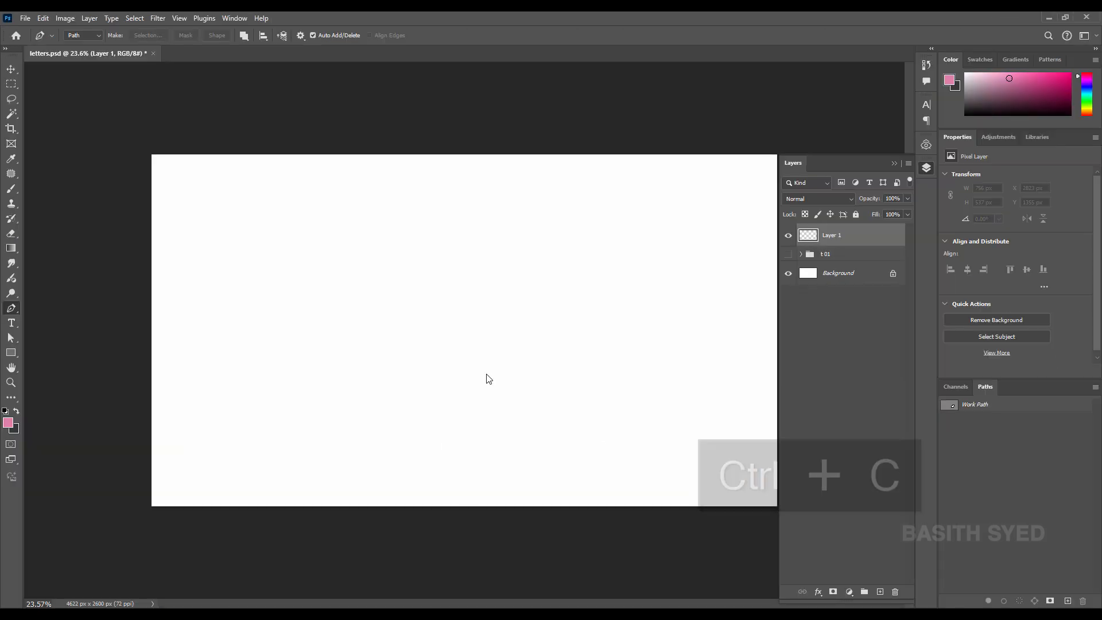
# Switch to Photoshop, paste the lettering into letters.psd as a smart object, and scale it up proportionally to about 279%
pyautogui.hotkey('ctrl', 'v')
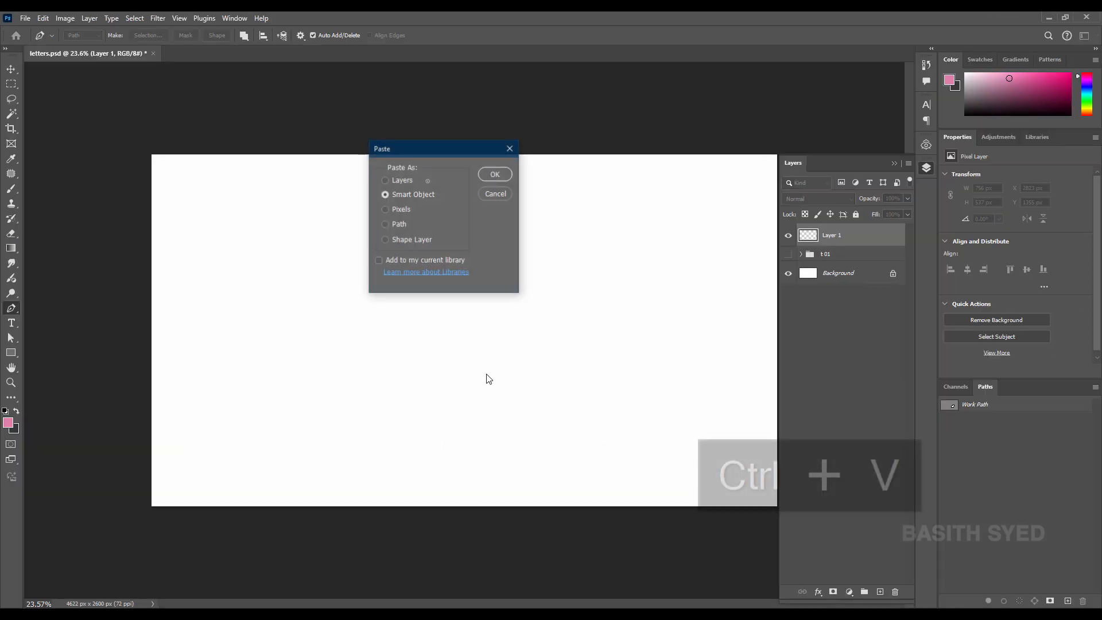
pyautogui.click(489, 175)
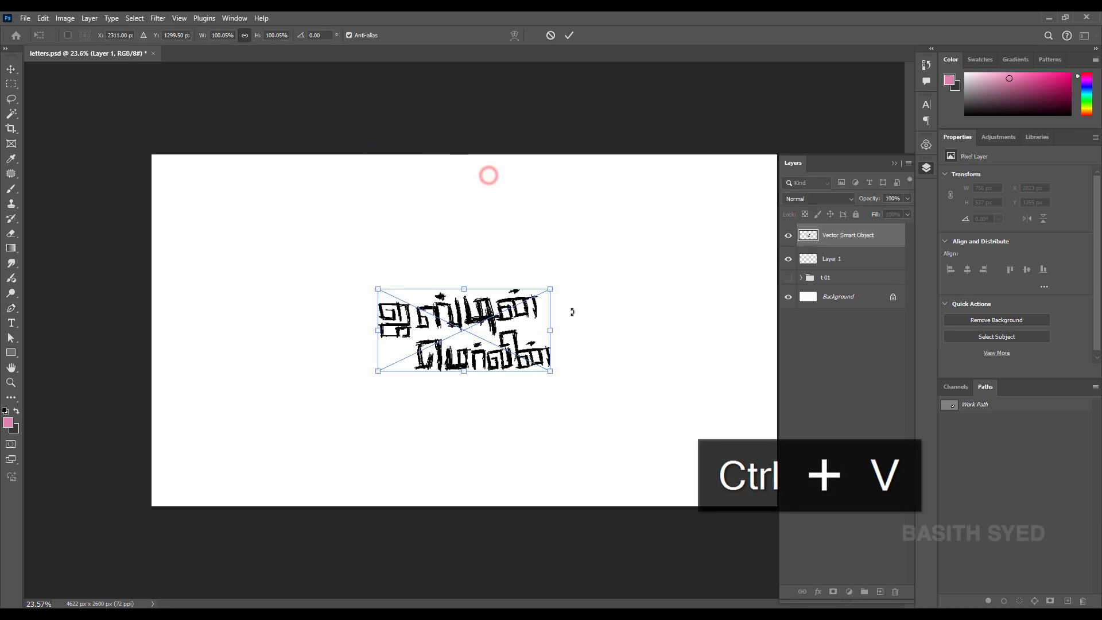
pyautogui.moveTo(553, 291); pyautogui.dragTo(601, 217)
pyautogui.hotkey('ctrl', 'z')
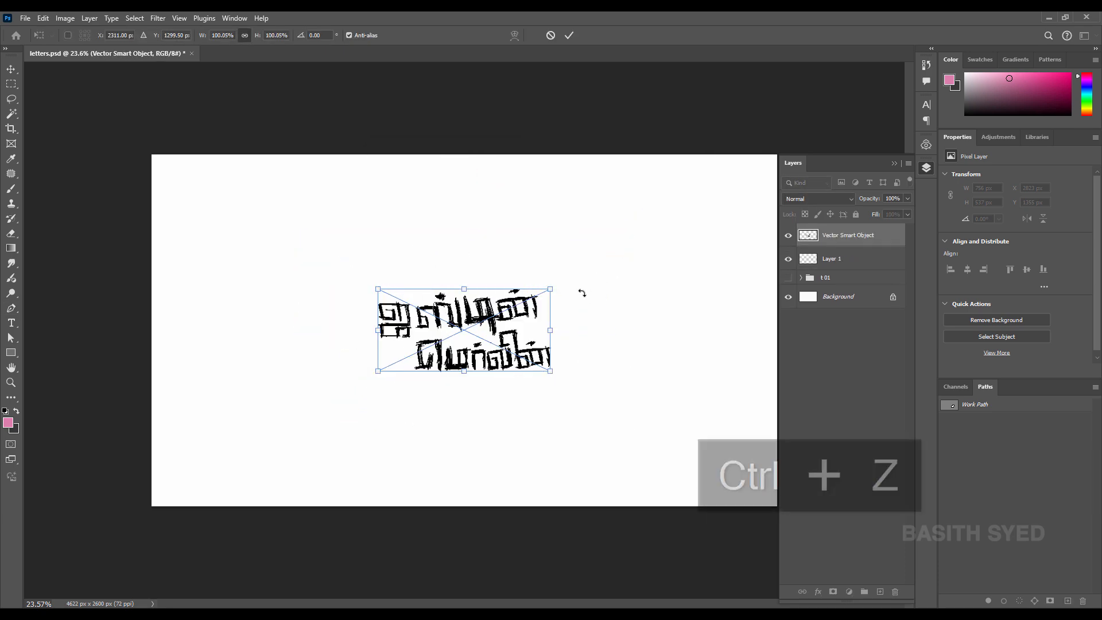
pyautogui.moveTo(553, 292); pyautogui.dragTo(718, 236)
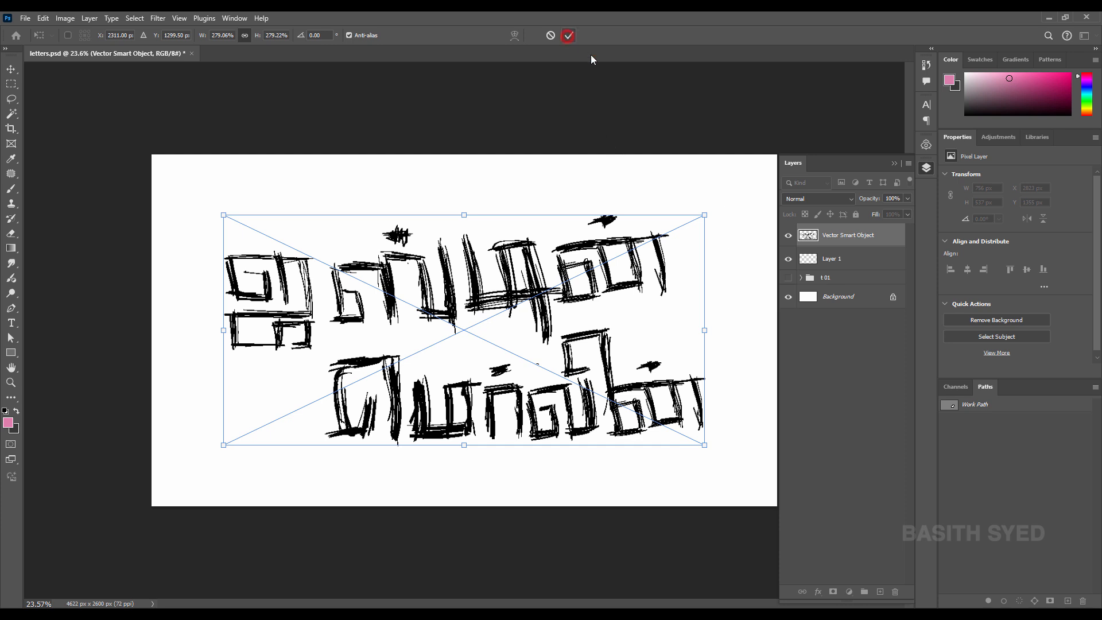
pyautogui.press('Return')
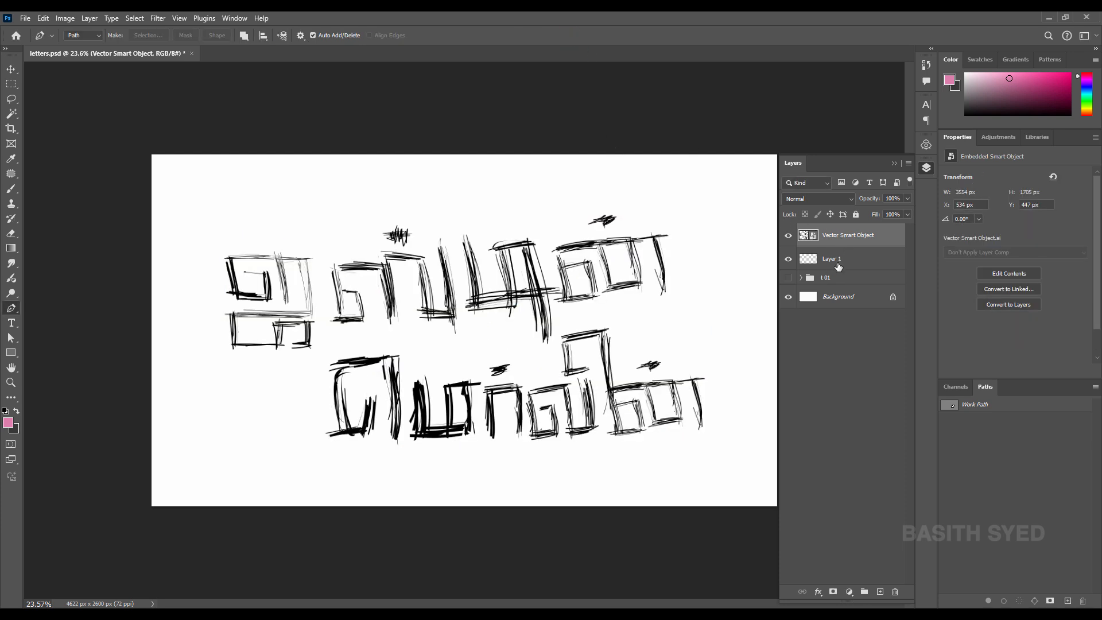
# Put the pasted smart object in a new group named "t 02"
pyautogui.hotkey('ctrl', 'g')
pyautogui.doubleClick(838, 231)
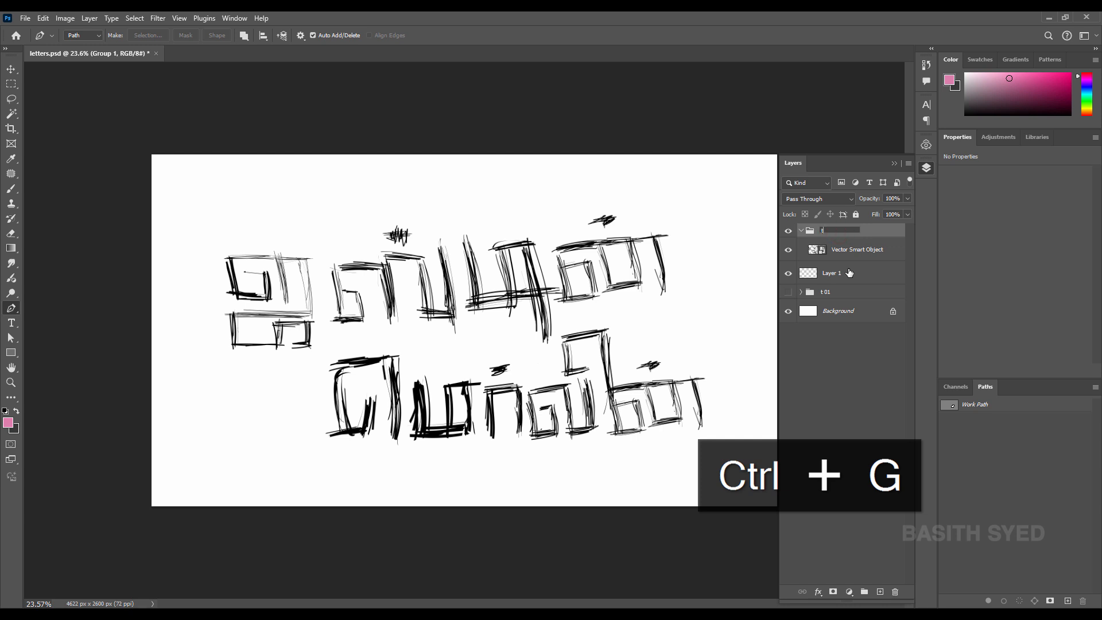
pyautogui.press('Return')
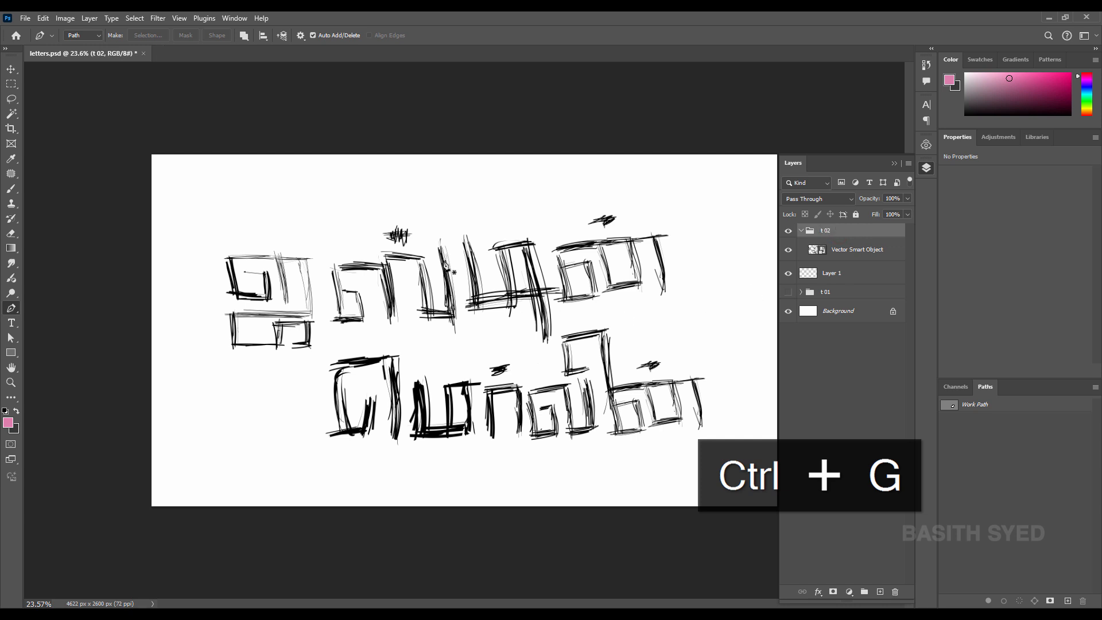
# Duplicate the smart object in the "t 02" group, hide the original, and rename the copy as "t02 main"
pyautogui.click(839, 249)
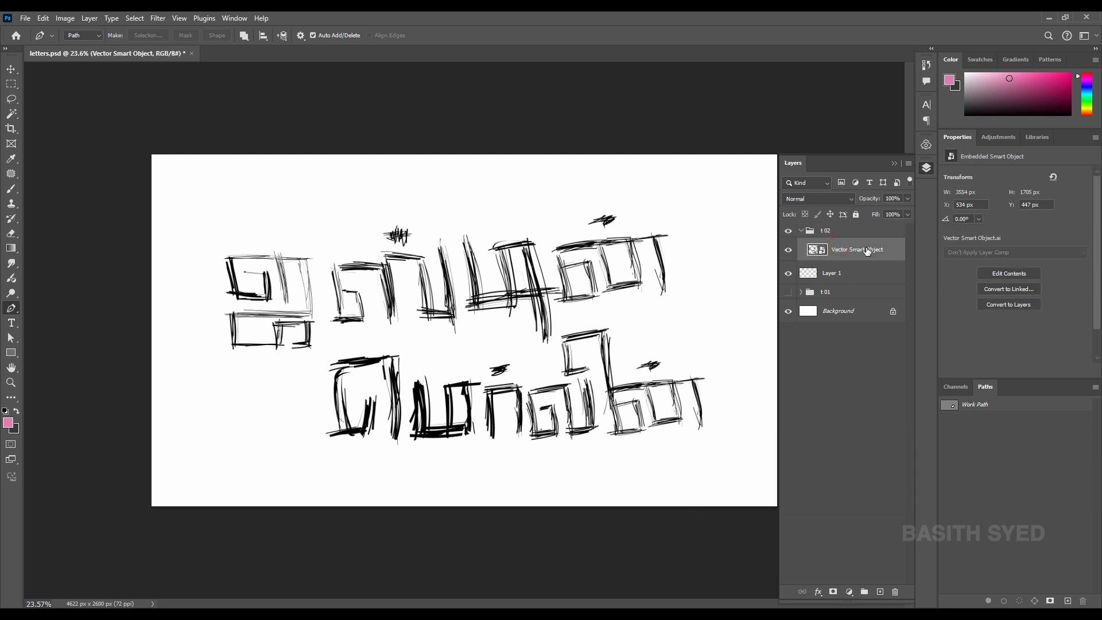
pyautogui.hotkey('ctrl', 'j')
pyautogui.click(787, 273)
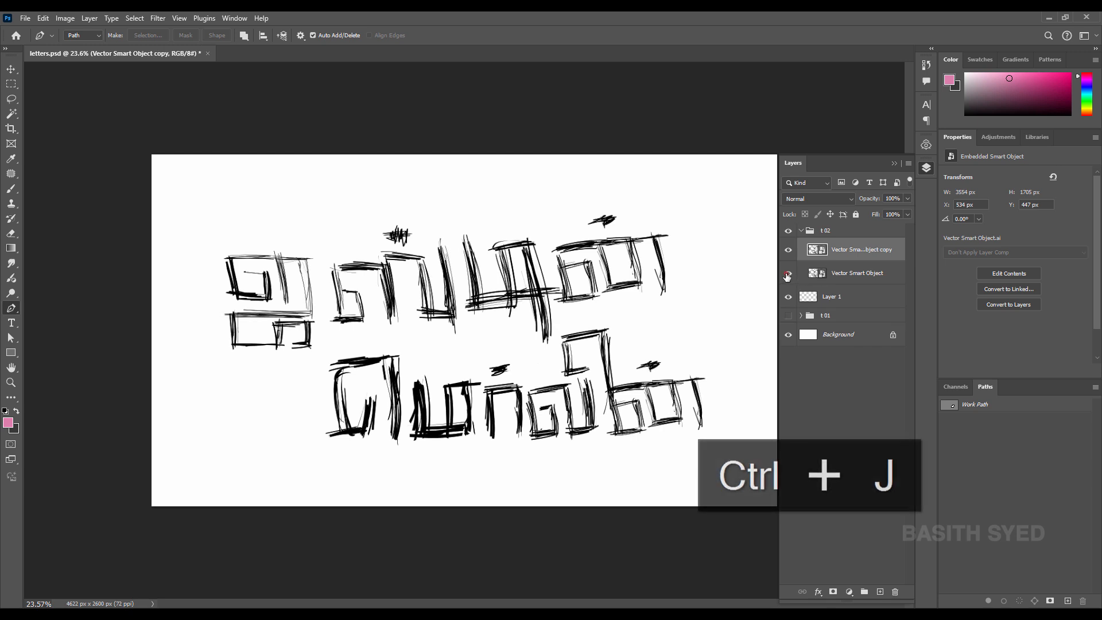
pyautogui.click(847, 254)
pyautogui.write('t02')
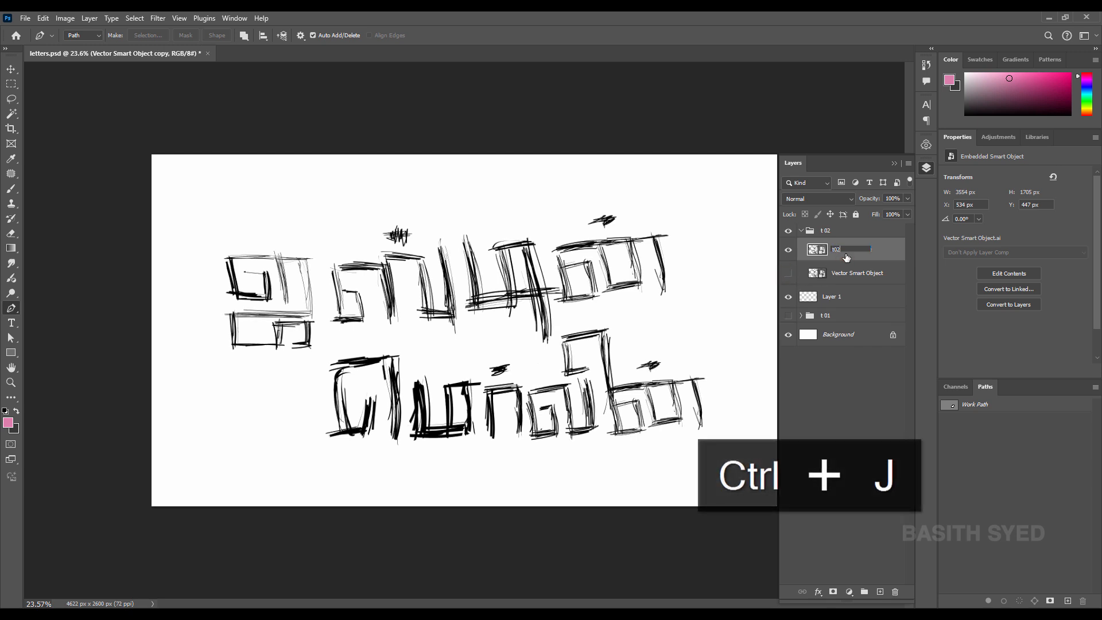
pyautogui.write(' main')
pyautogui.press('Return')
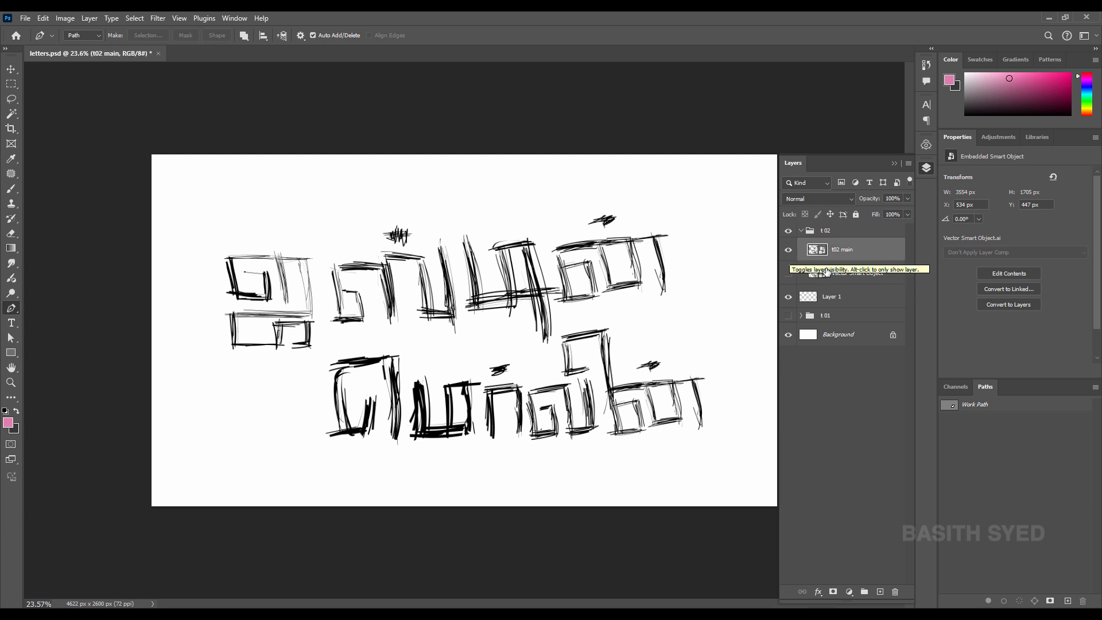
# Rasterize the "t02 main" layer and delete the empty "Layer 1"
pyautogui.rightClick(852, 252)
pyautogui.click(898, 571)
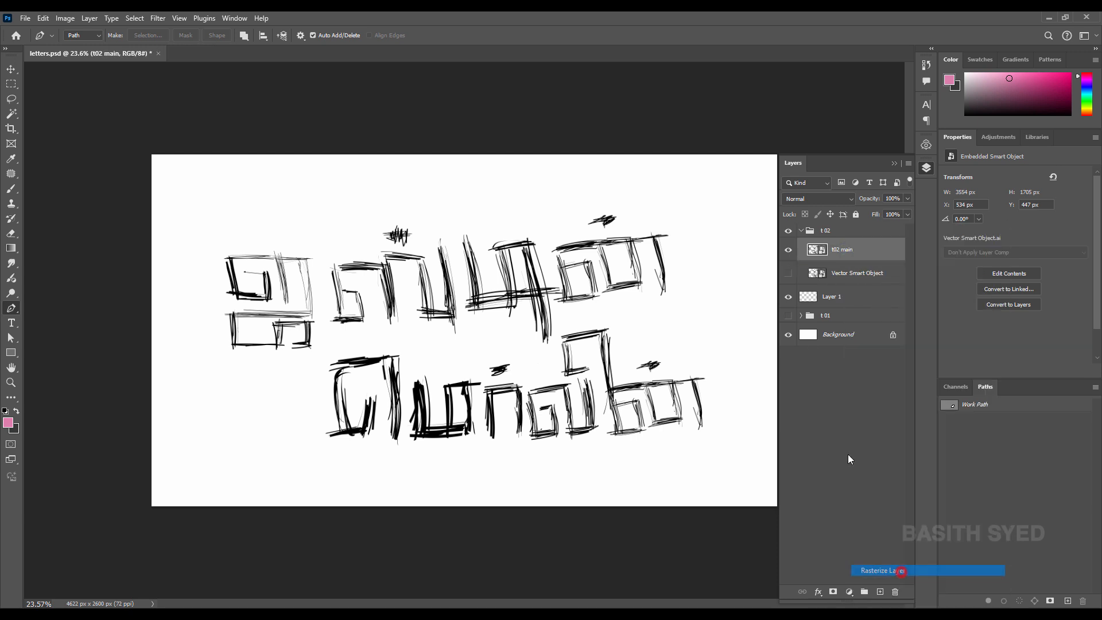
pyautogui.click(861, 273)
pyautogui.click(866, 257)
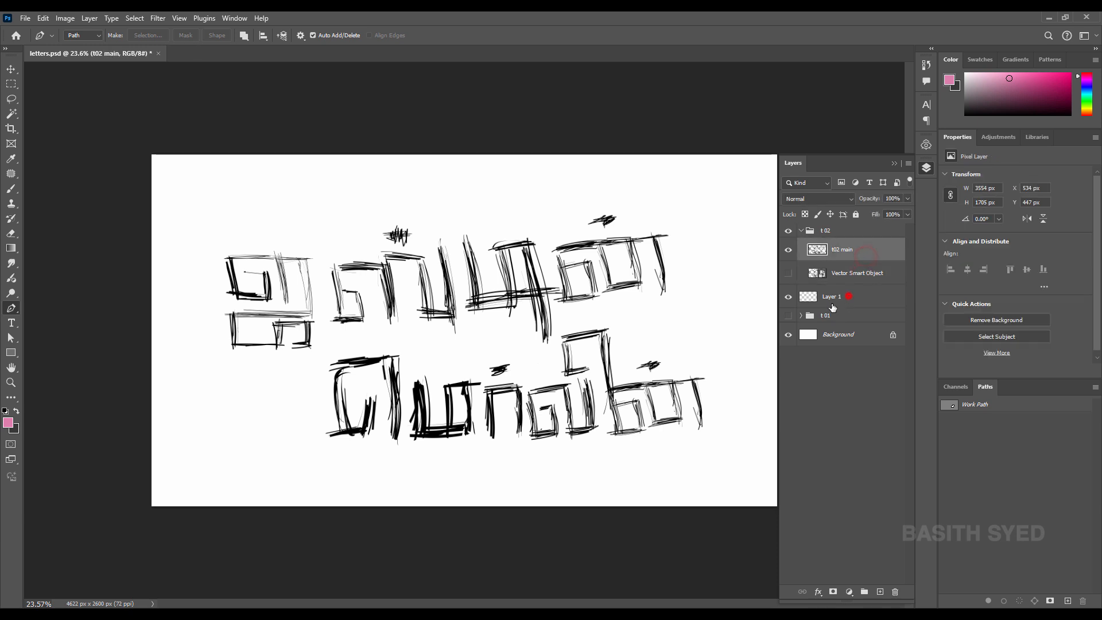
pyautogui.click(847, 296)
pyautogui.click(895, 592)
# Rename the hidden original smart object layer as "t02 so"
pyautogui.click(860, 272)
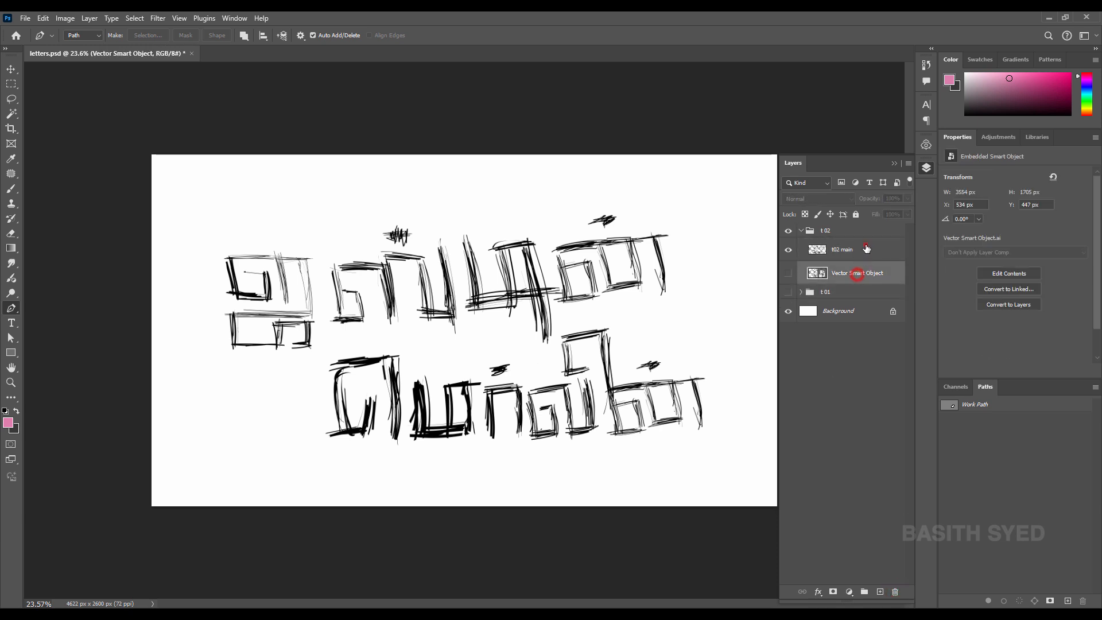
pyautogui.click(865, 247)
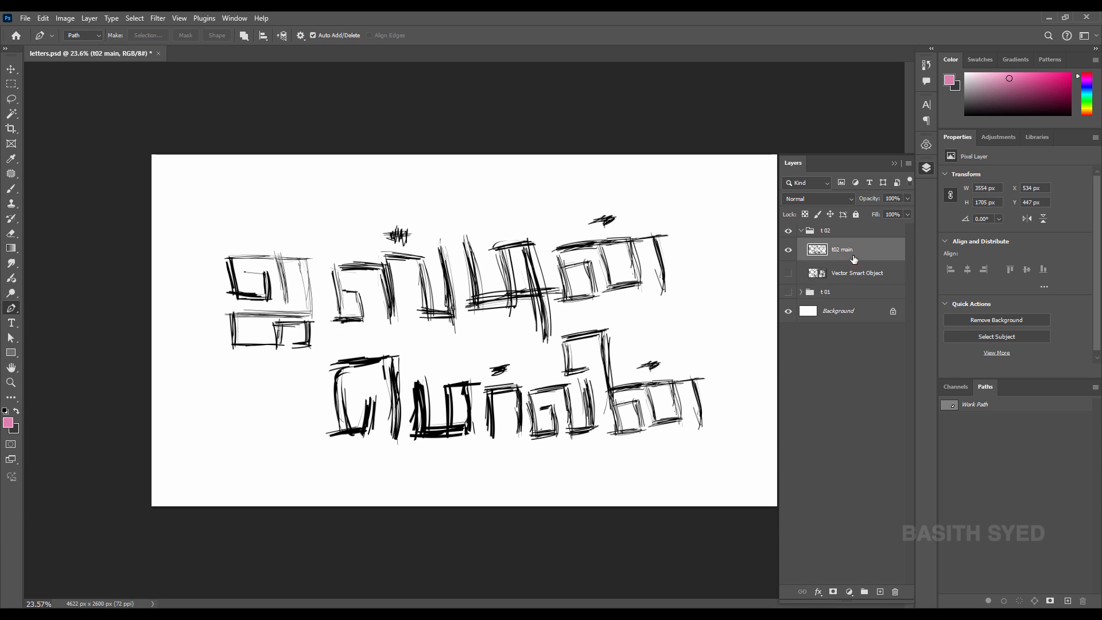
pyautogui.doubleClick(854, 274)
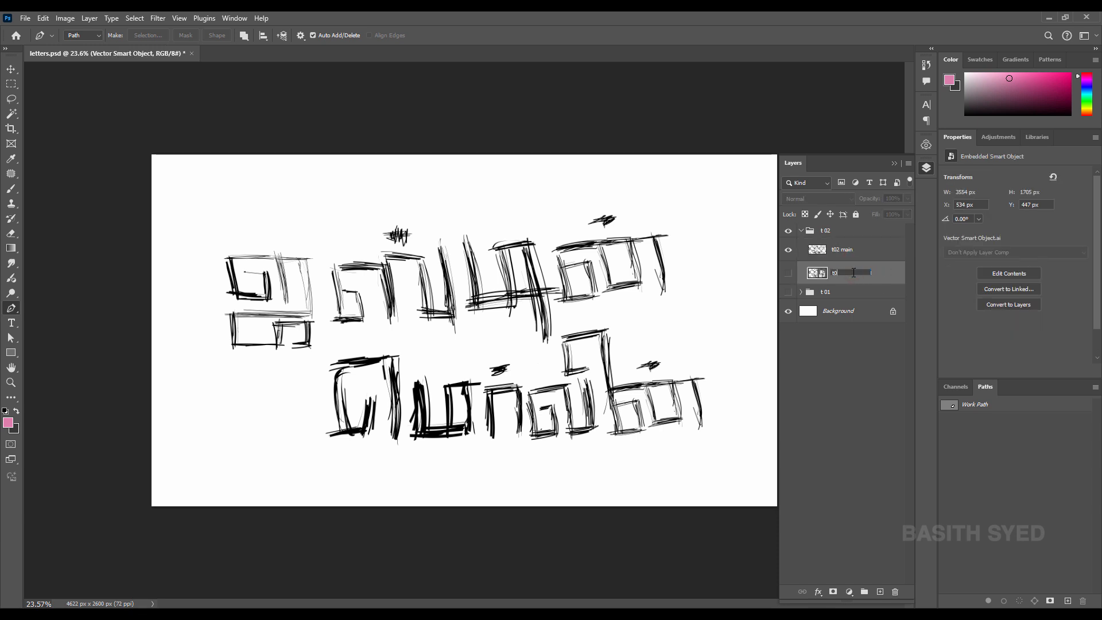
pyautogui.write('t02 so')
pyautogui.press('Return')
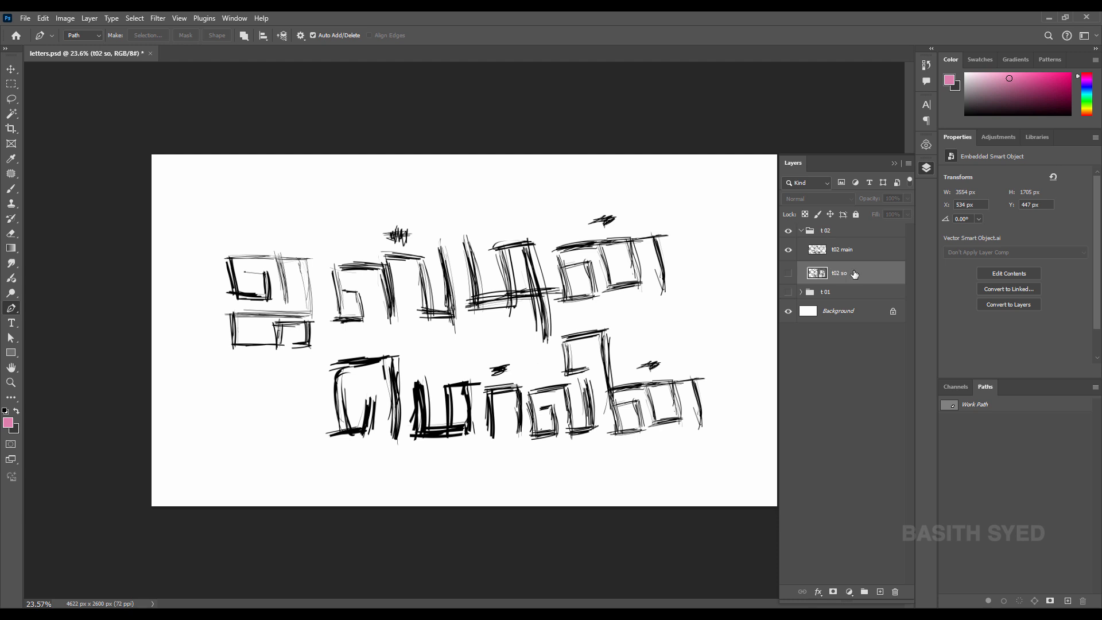
# Toggle the "t 01" group's visibility on and off, and collapse and reopen the "t 02" group to check its layers
pyautogui.click(872, 253)
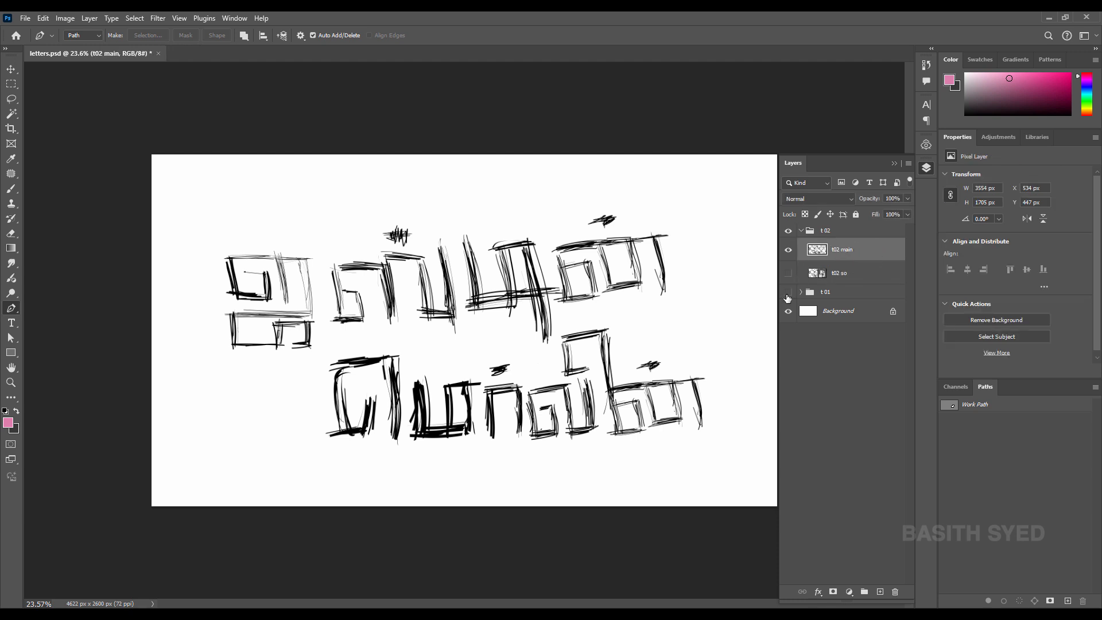
pyautogui.click(788, 292)
pyautogui.click(788, 293)
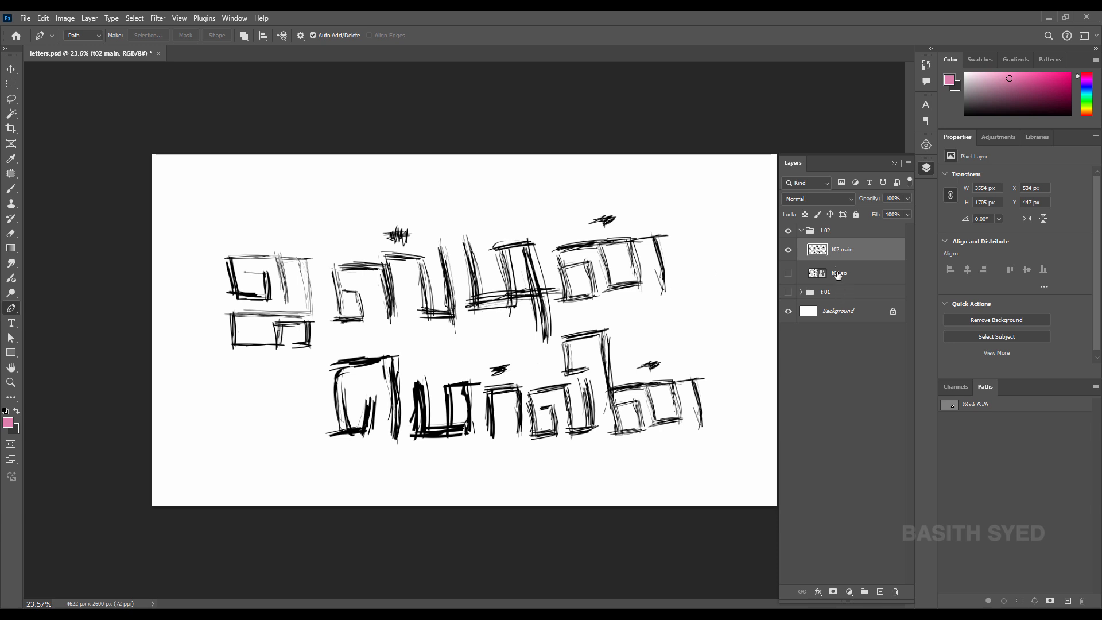
pyautogui.click(800, 232)
pyautogui.click(802, 232)
# Select the first letter of the upper word on "t02 main" with a rectangular marquee and copy it to a new layer
pyautogui.click(866, 250)
pyautogui.hotkey('ctrl', 'space')
pyautogui.moveTo(418, 252); pyautogui.dragTo(465, 237)
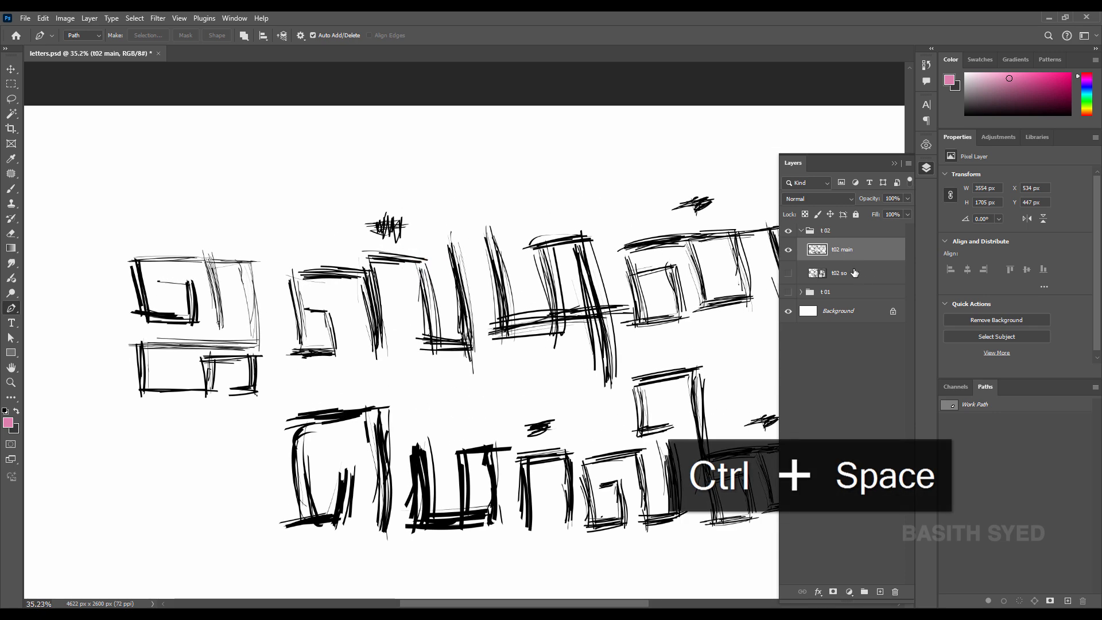
pyautogui.moveTo(261, 254); pyautogui.dragTo(378, 247)
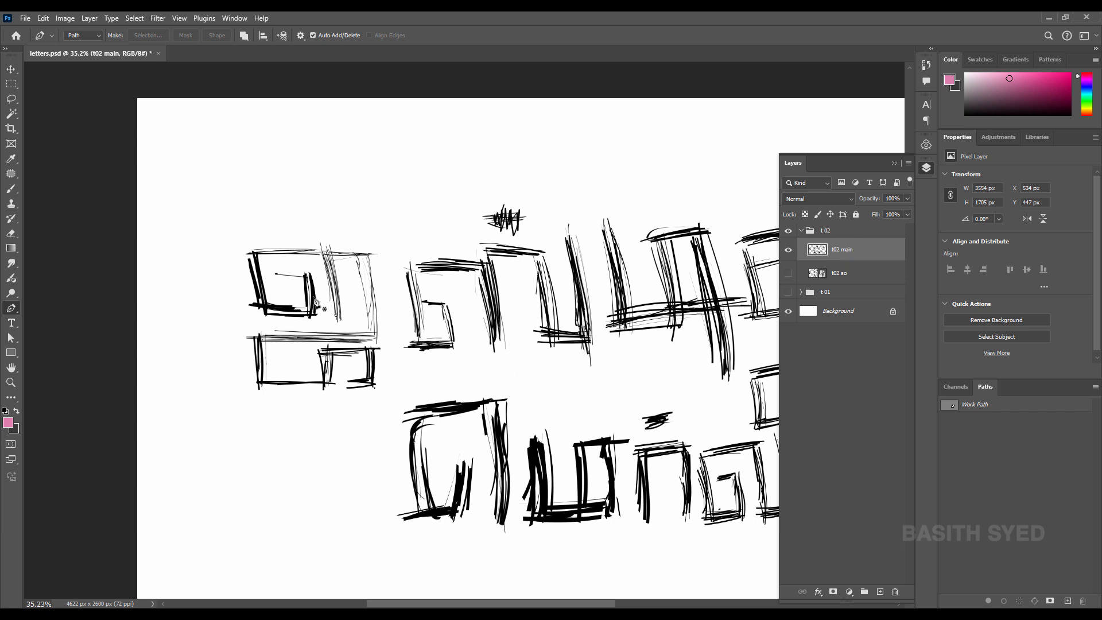
pyautogui.moveTo(646, 317); pyautogui.dragTo(540, 332)
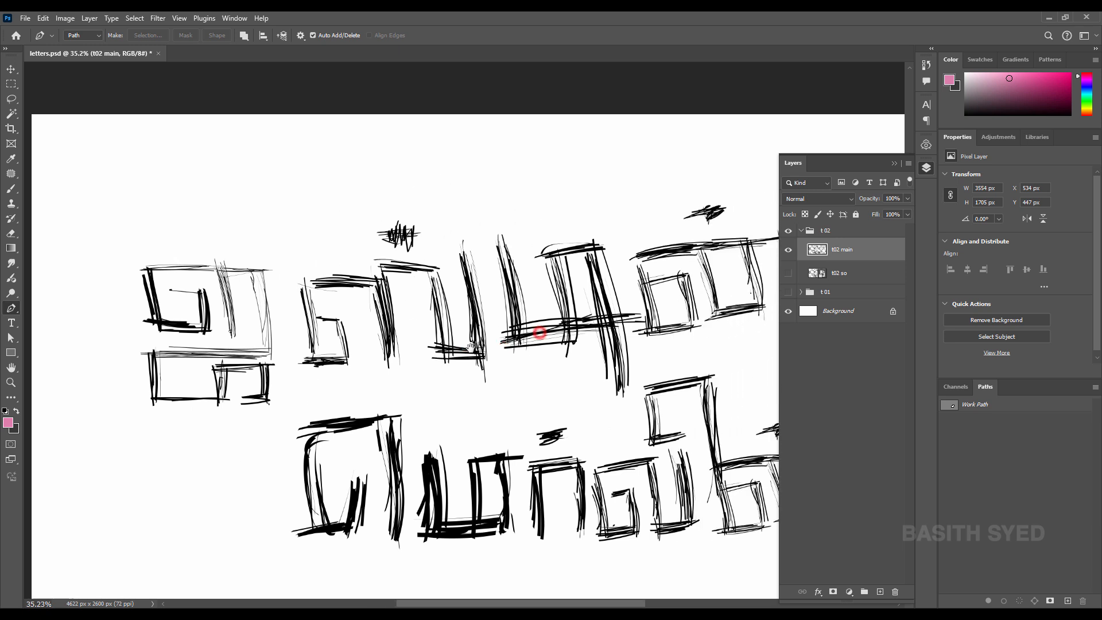
pyautogui.moveTo(699, 351); pyautogui.dragTo(628, 307)
pyautogui.click(864, 257)
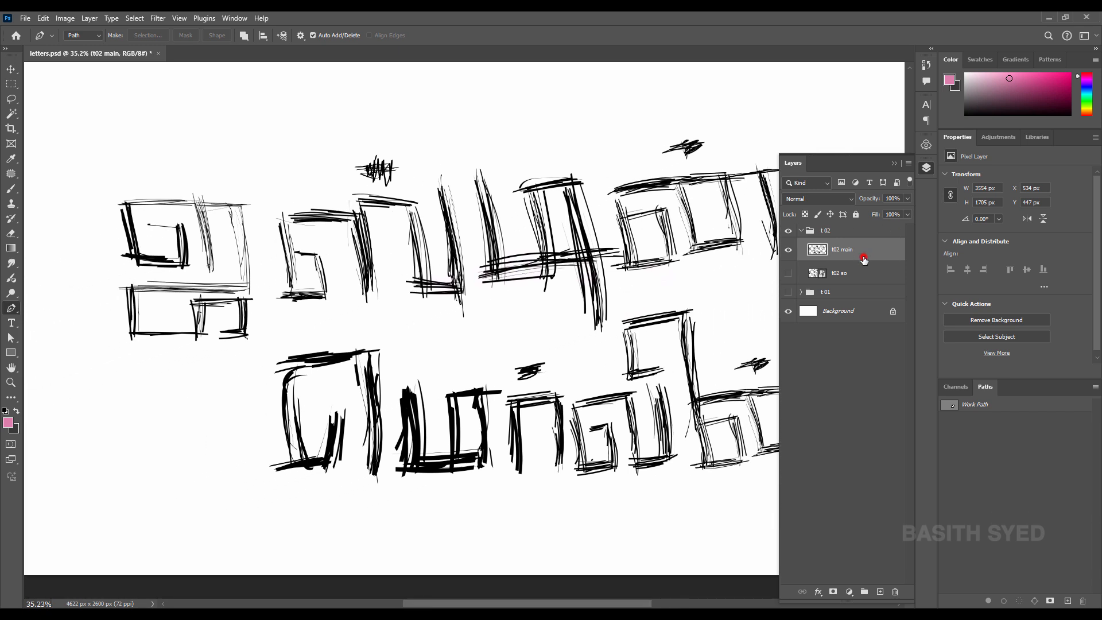
pyautogui.click(12, 84)
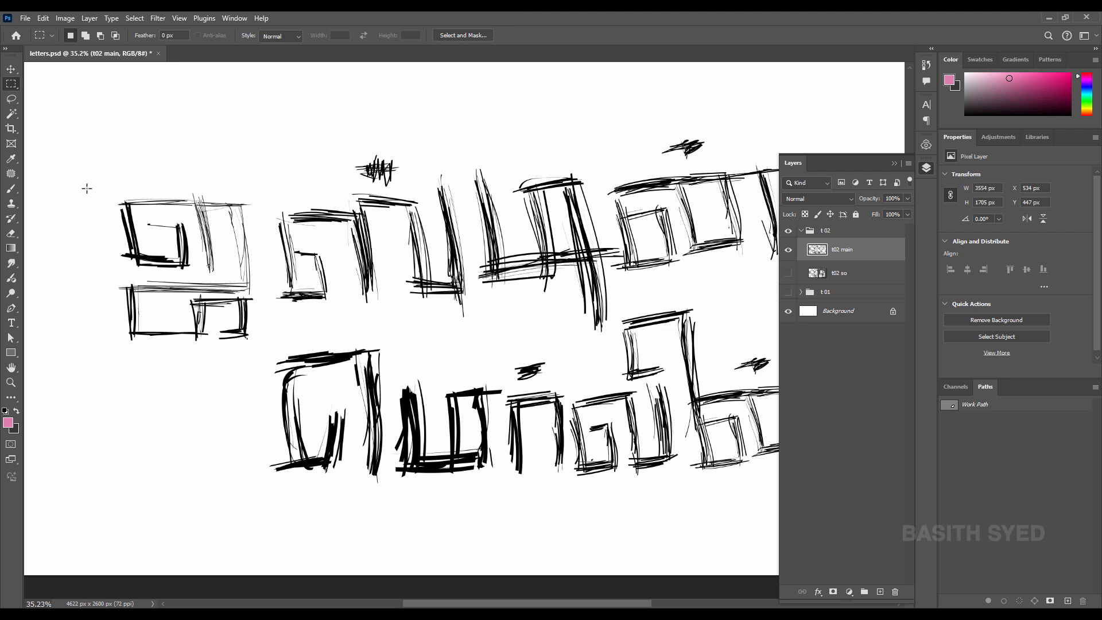
pyautogui.moveTo(95, 172); pyautogui.dragTo(259, 353)
pyautogui.hotkey('ctrl', 'j')
# Rename the first letter's new layer as "01 t02", and copy the name text for reuse
pyautogui.doubleClick(841, 250)
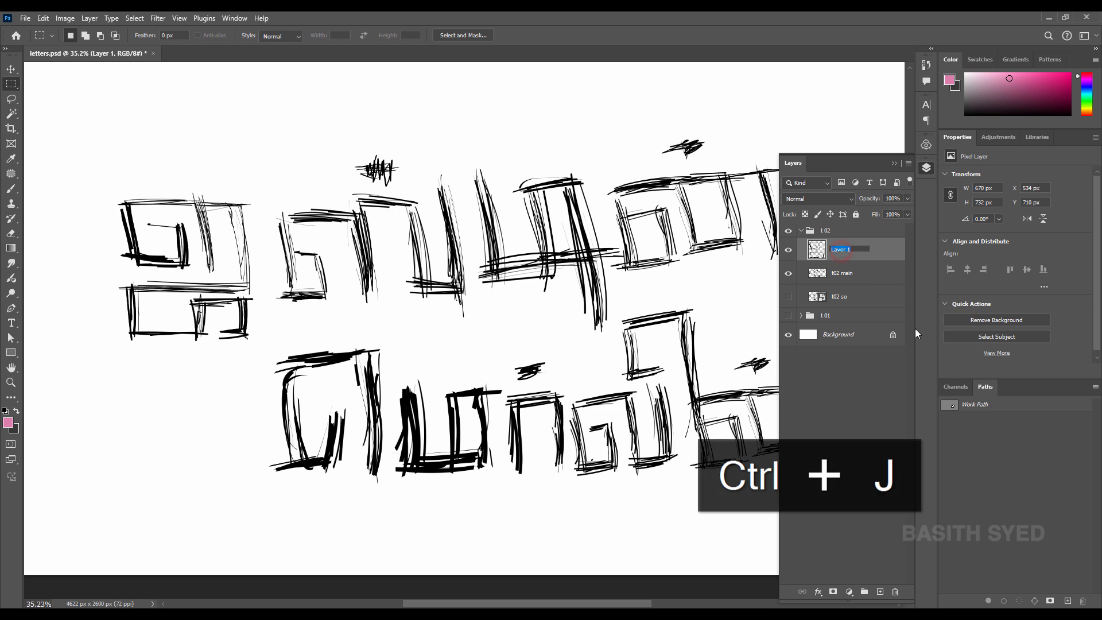
pyautogui.write('t')
pyautogui.hotkey('ctrl', 'a')
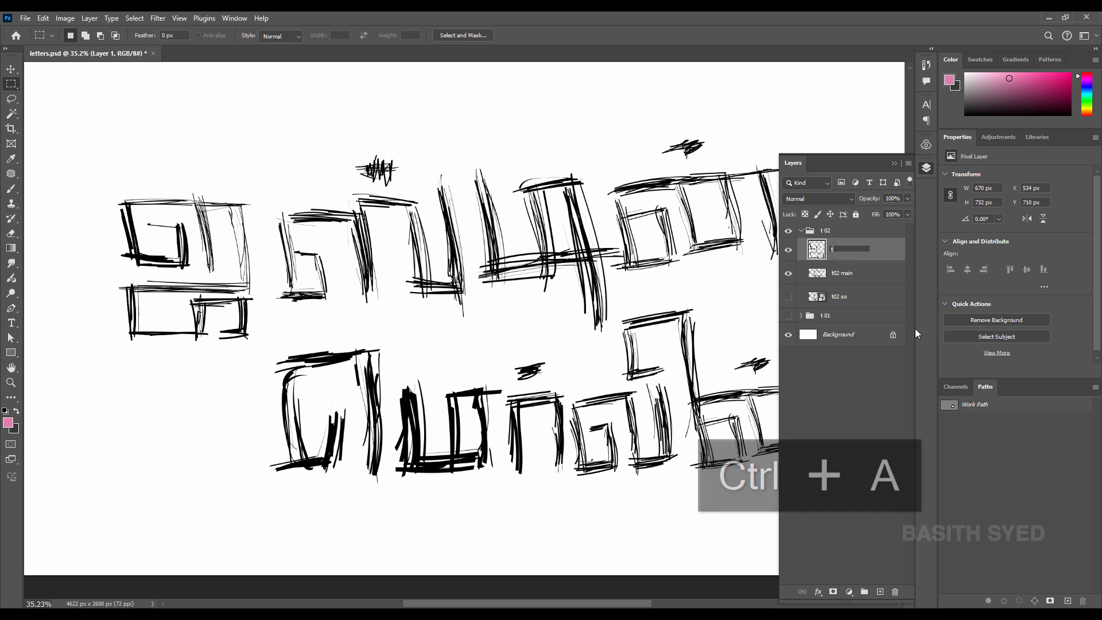
pyautogui.write('01')
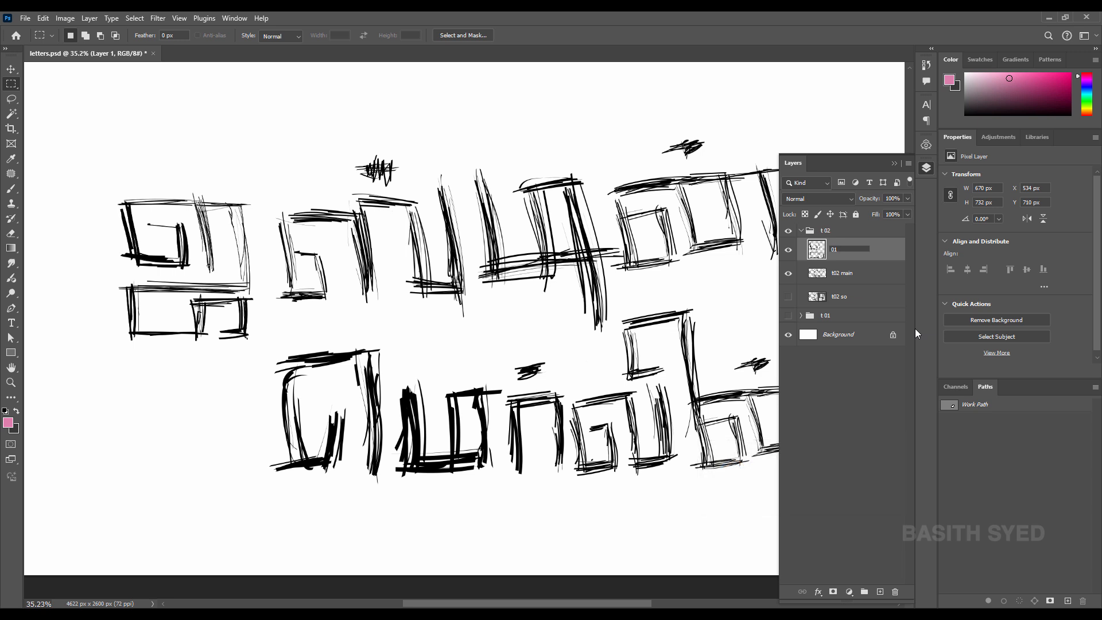
pyautogui.write(' t02')
pyautogui.hotkey('ctrl', 'c')
pyautogui.click(886, 251)
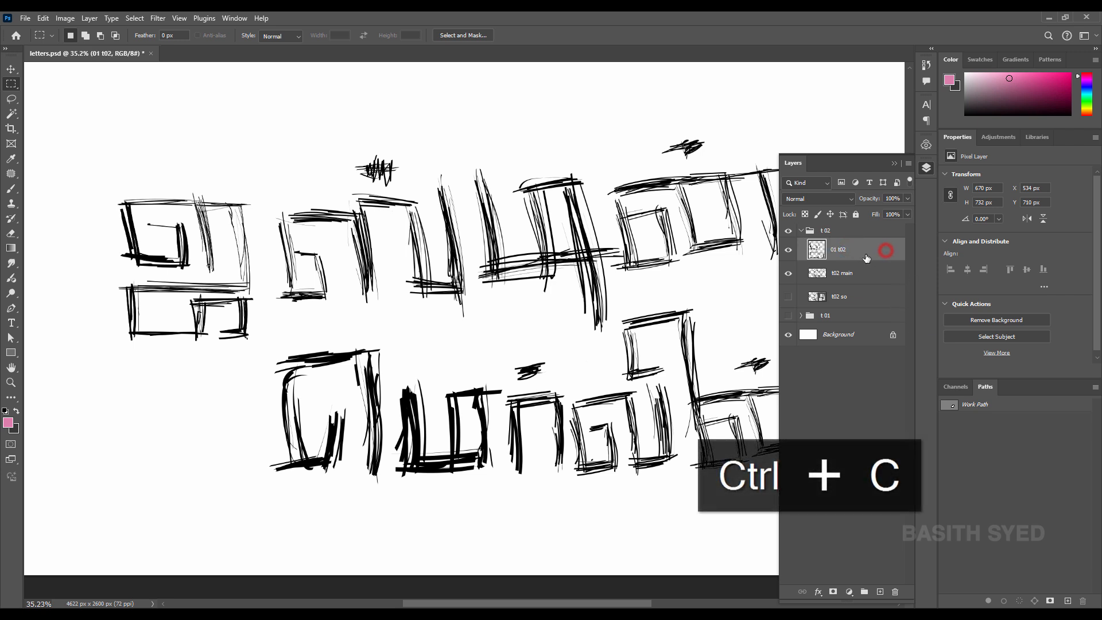
# Outline the second letter of the upper word on "t02 main" with the Polygonal Lasso, without the mark above it, and copy it to a new layer
pyautogui.click(885, 280)
pyautogui.hscroll(5, 377, 240)
pyautogui.scroll(1, 377, 240)
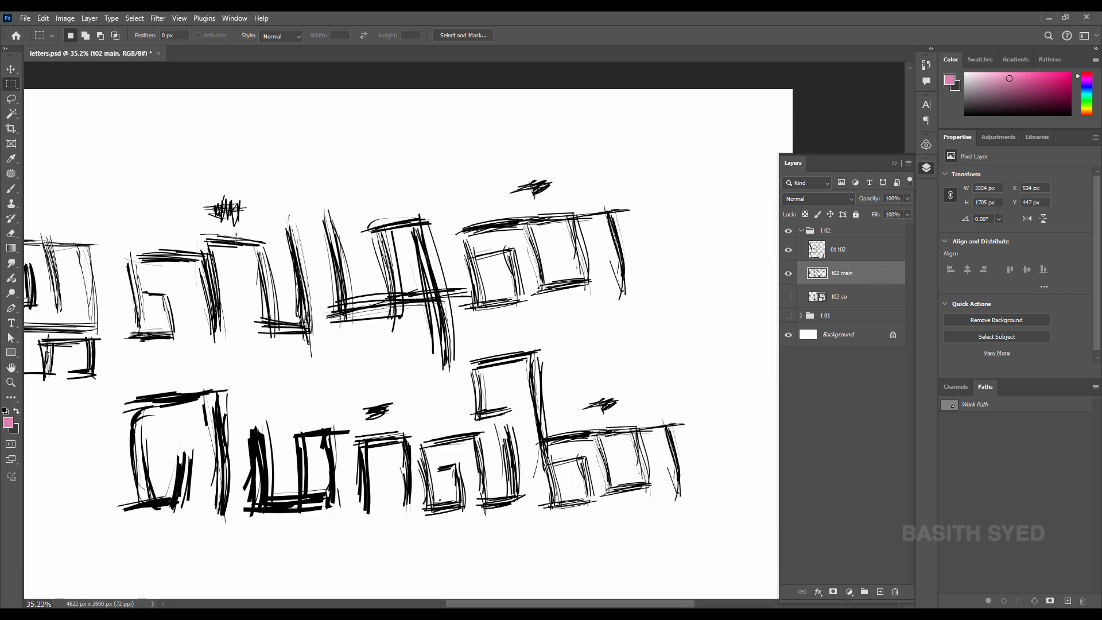
pyautogui.click(9, 100)
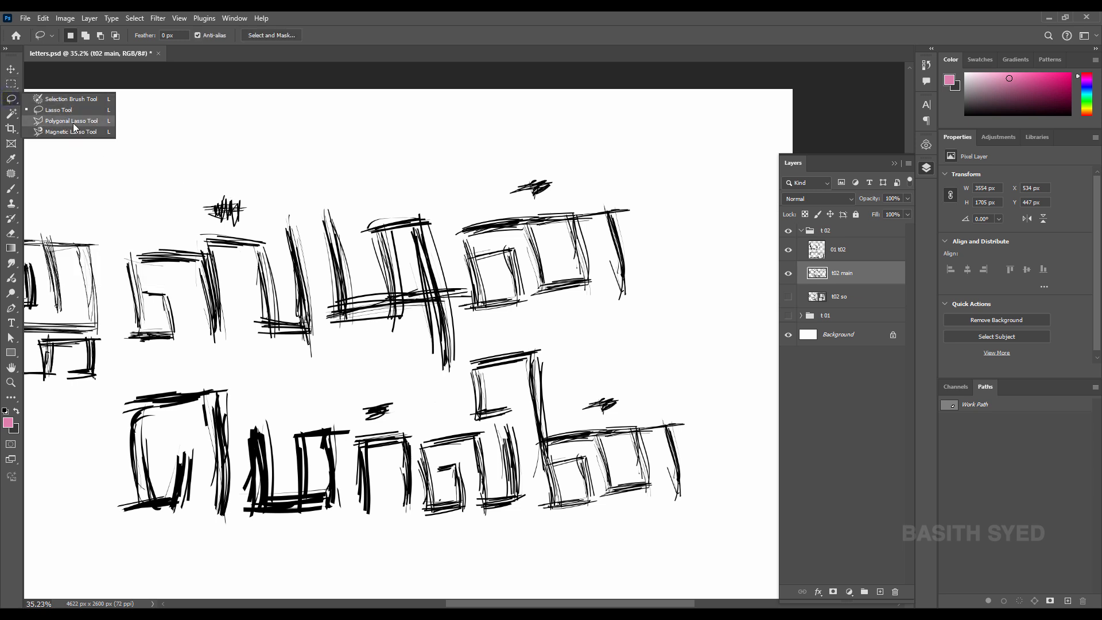
pyautogui.click(79, 122)
pyautogui.click(118, 241)
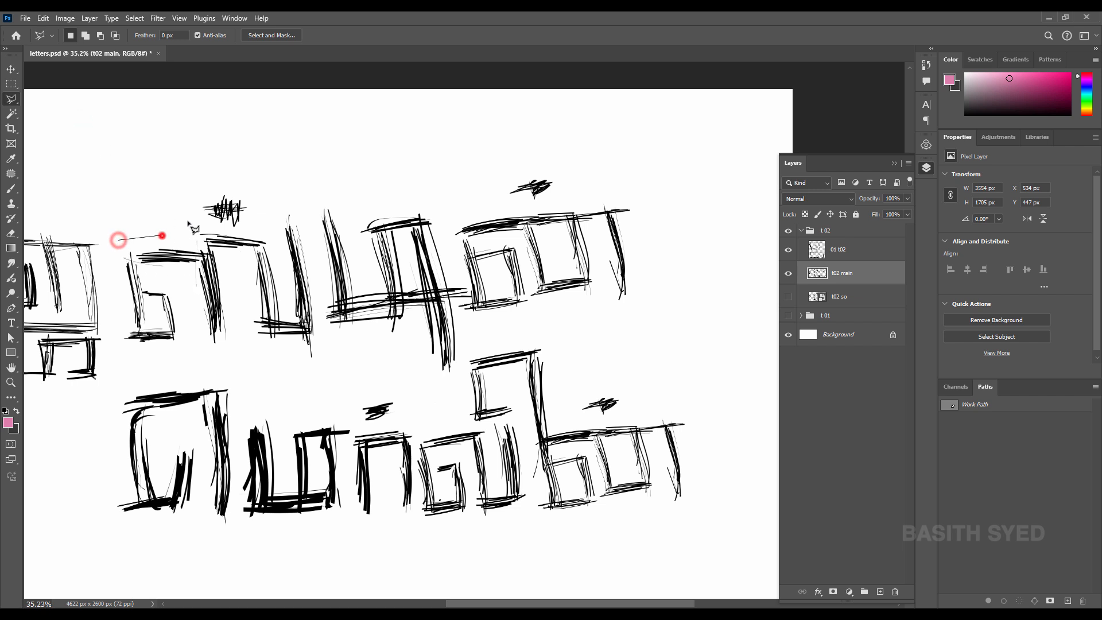
pyautogui.click(162, 234)
pyautogui.click(196, 222)
pyautogui.click(259, 229)
pyautogui.click(287, 201)
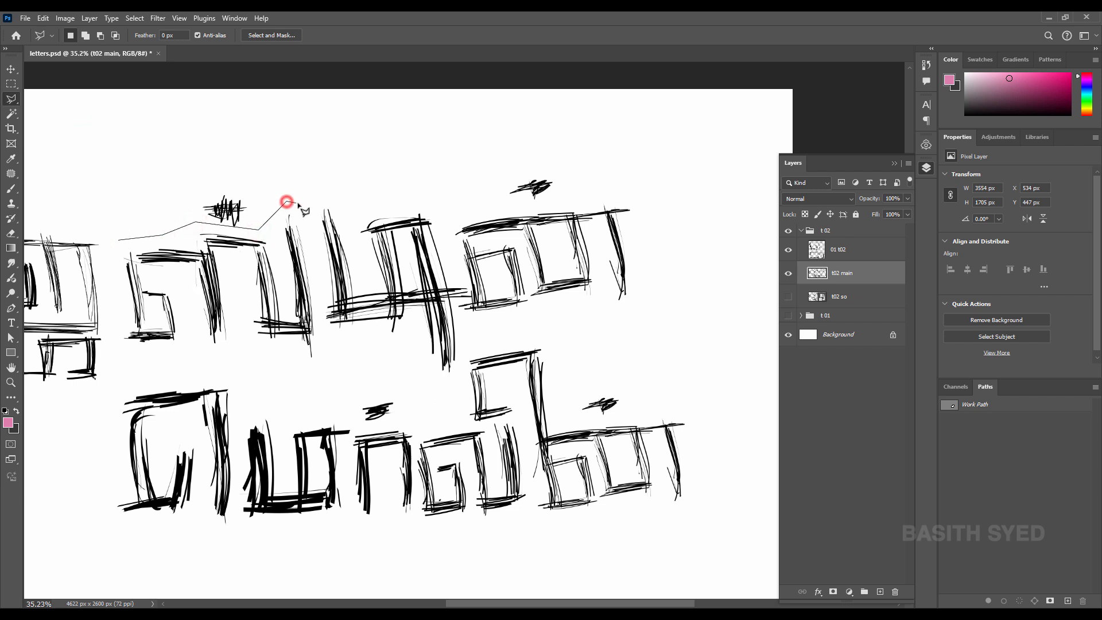
pyautogui.click(300, 204)
pyautogui.click(329, 348)
pyautogui.click(305, 373)
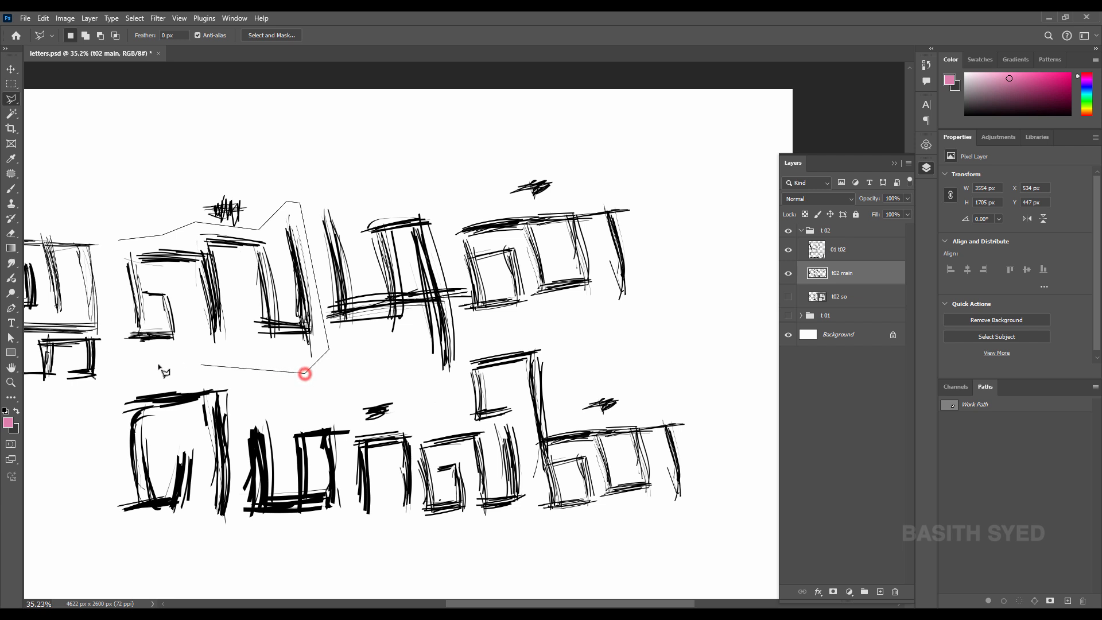
pyautogui.click(150, 365)
pyautogui.click(109, 363)
pyautogui.click(118, 240)
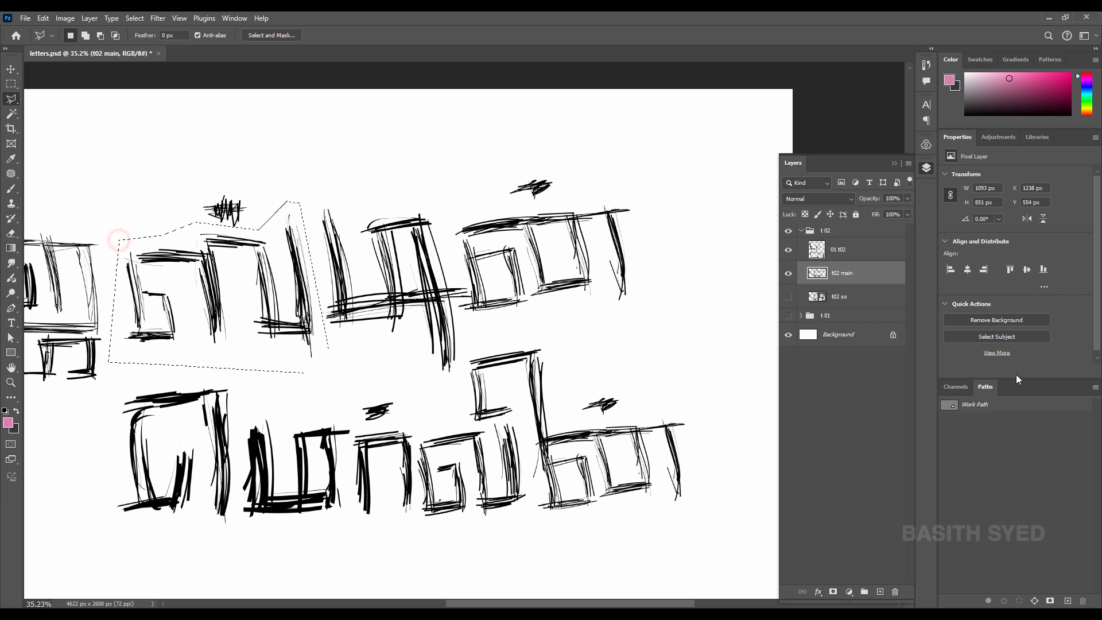
pyautogui.hotkey('ctrl', 'j')
# Rename the second letter's new layer as "02 t02" and move it to the top of the "t 02" group
pyautogui.doubleClick(842, 273)
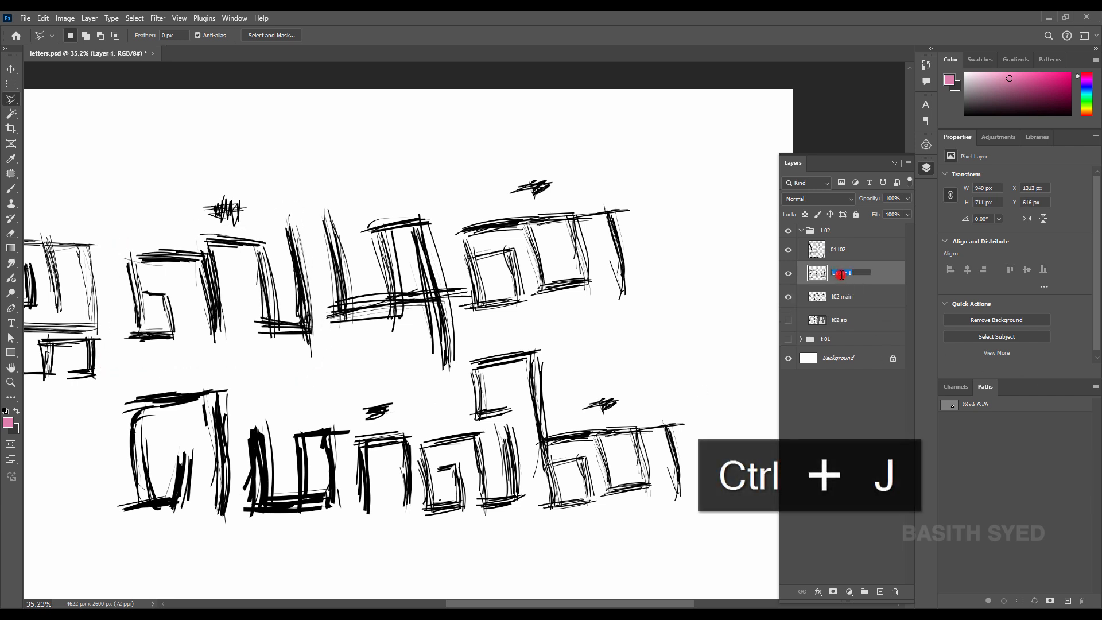
pyautogui.hotkey('ctrl', 'v')
pyautogui.press('Return')
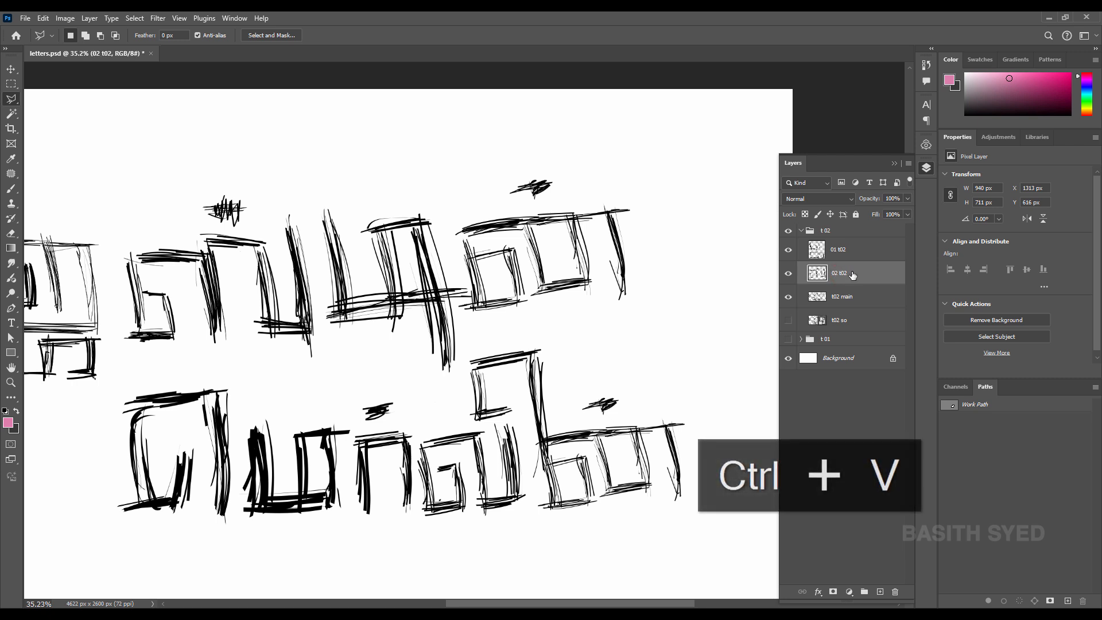
pyautogui.moveTo(878, 272); pyautogui.dragTo(867, 236)
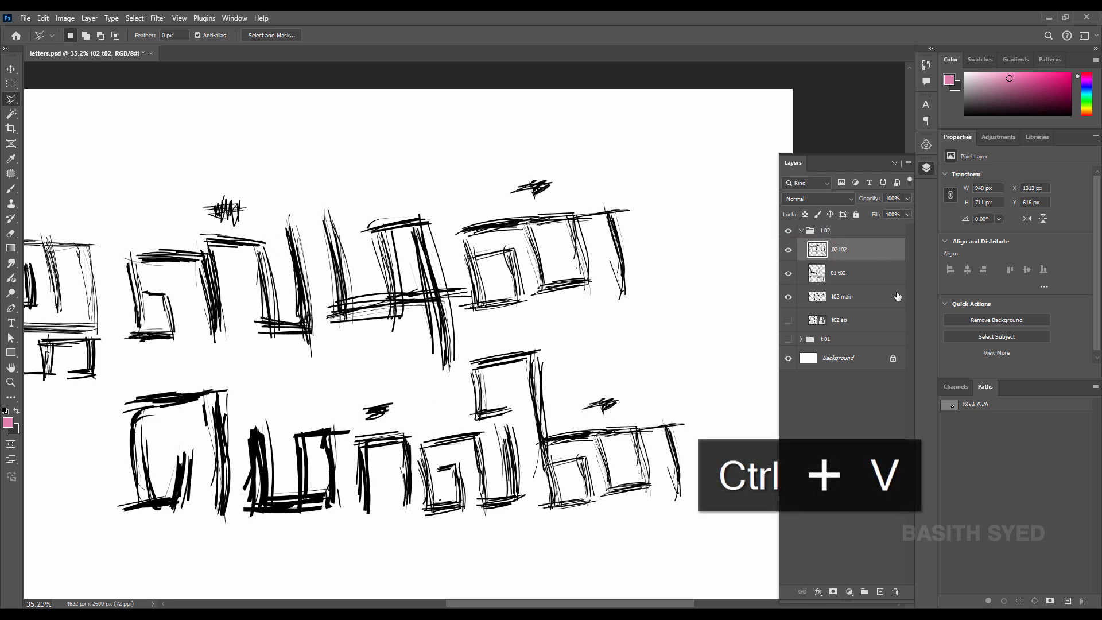
# Select the scribbled mark above the second letter on "t02 main" with a rectangular marquee and copy it to a new layer
pyautogui.click(858, 296)
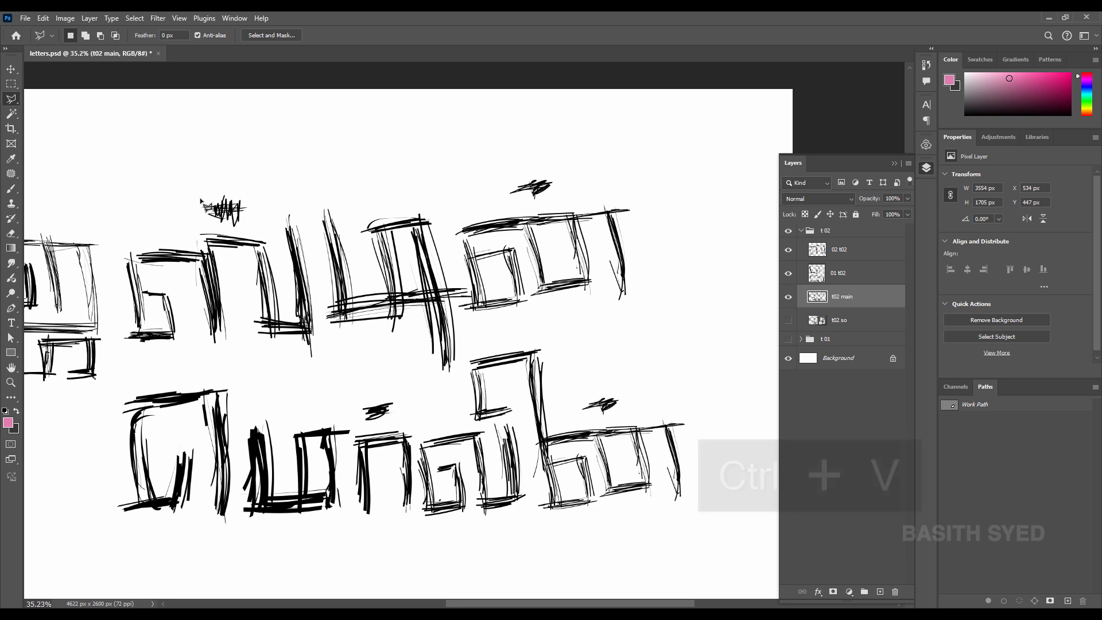
pyautogui.press('m')
pyautogui.moveTo(187, 182); pyautogui.dragTo(252, 226)
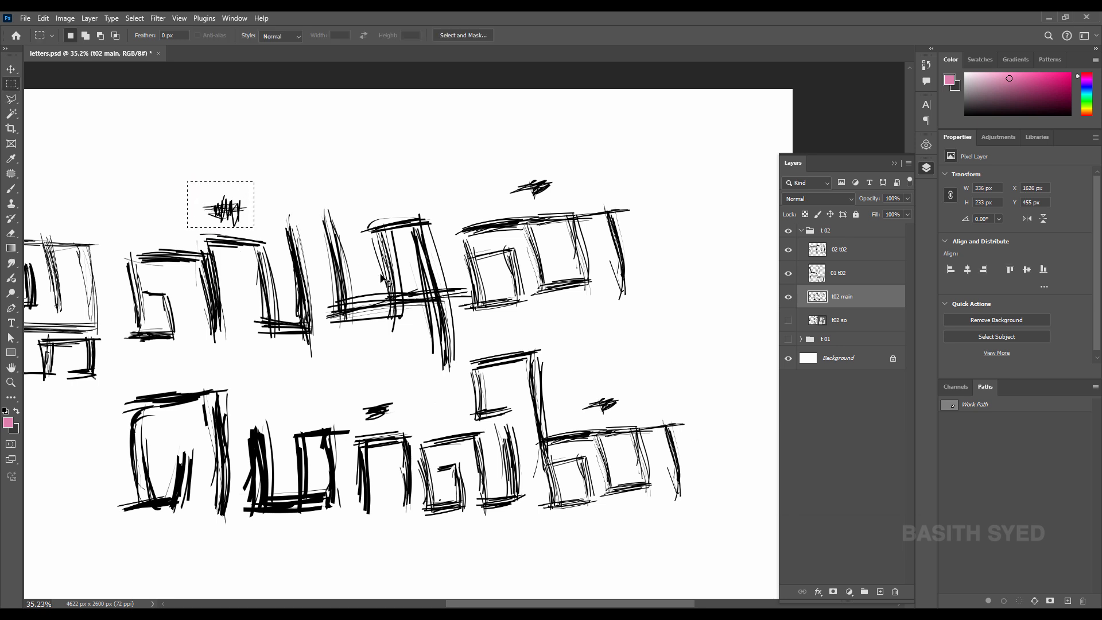
pyautogui.hotkey('ctrl', 'j')
# Rename the mark's new layer as "03 t02" and move it above "02 t02" in the group
pyautogui.doubleClick(845, 296)
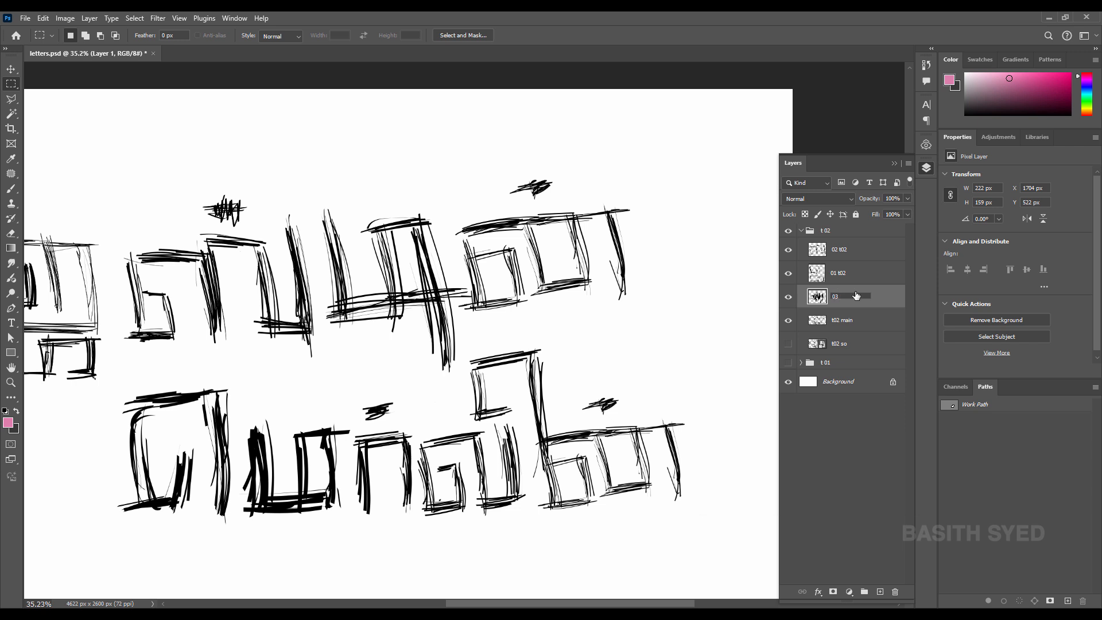
pyautogui.hotkey('ctrl', 'v')
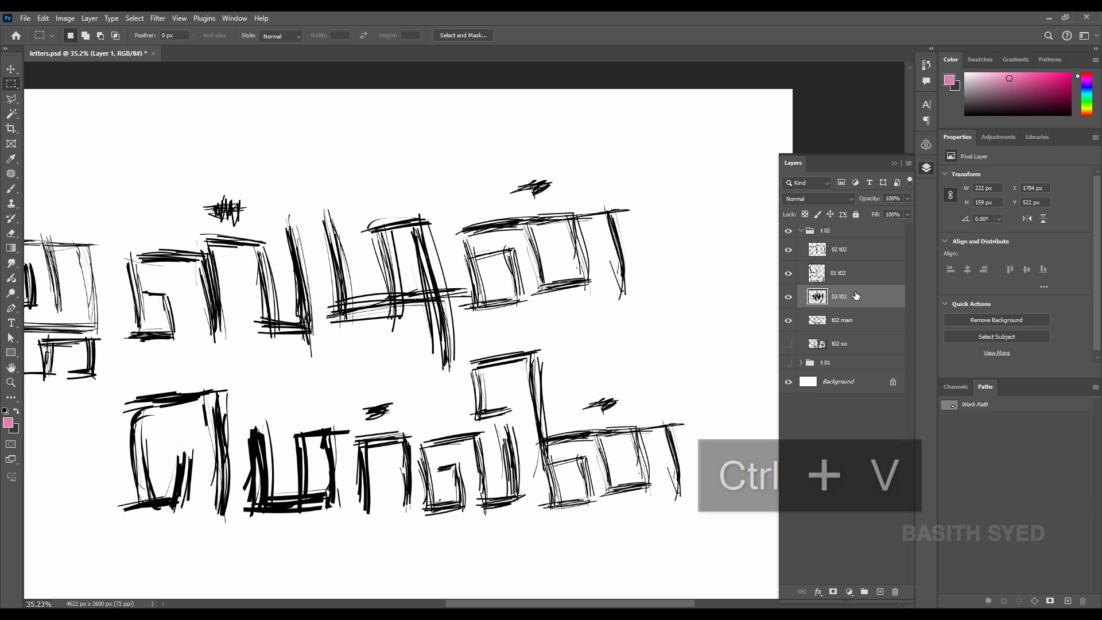
pyautogui.click(856, 293)
pyautogui.moveTo(857, 255); pyautogui.dragTo(856, 244)
# Outline the third letter of the upper word on "t02 main" with the Polygonal Lasso and copy it to a new layer
pyautogui.click(858, 320)
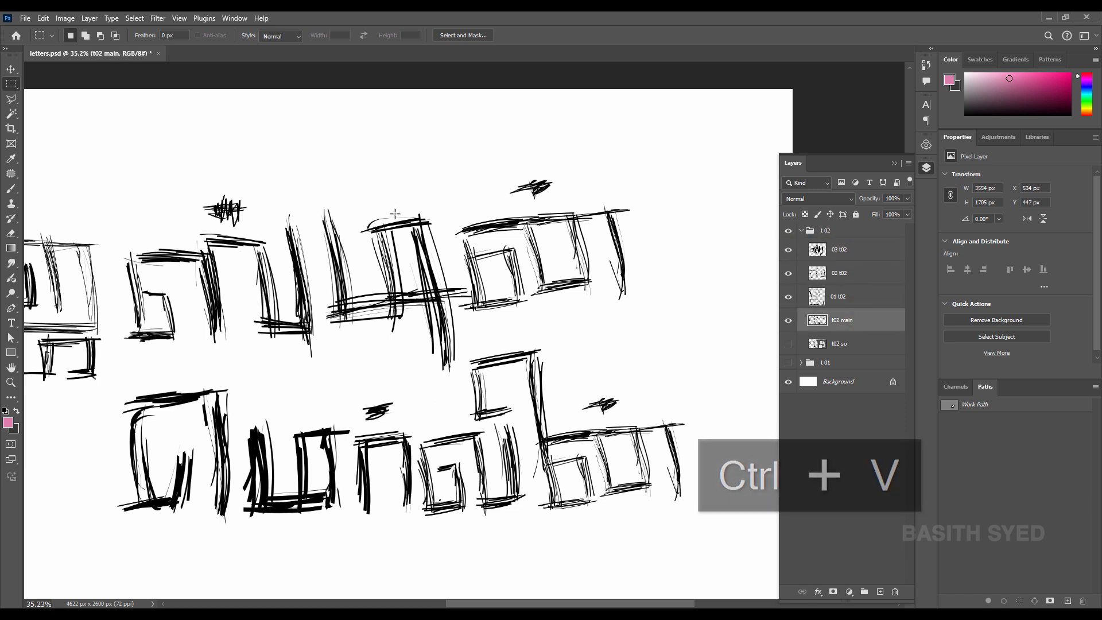
pyautogui.press('l')
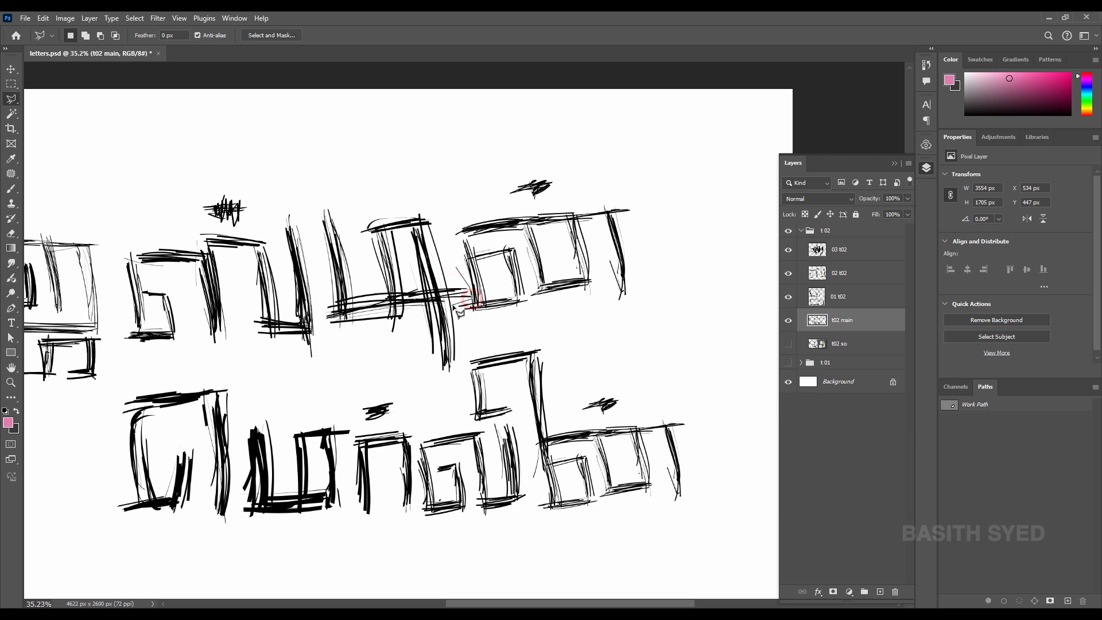
pyautogui.click(459, 373)
pyautogui.click(443, 385)
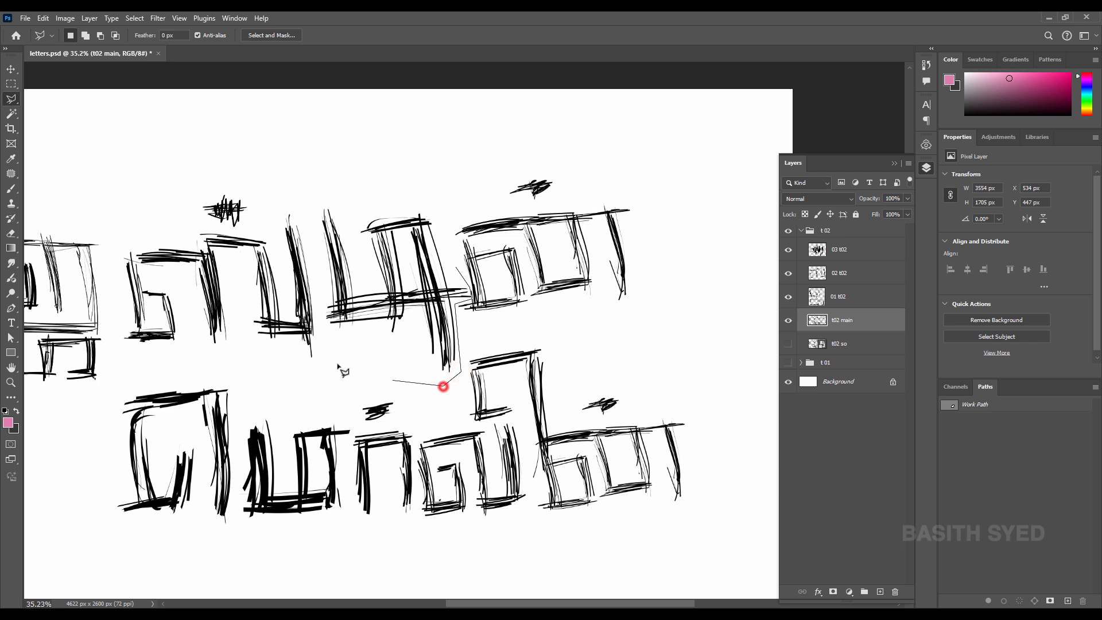
pyautogui.click(337, 359)
pyautogui.click(320, 316)
pyautogui.click(309, 188)
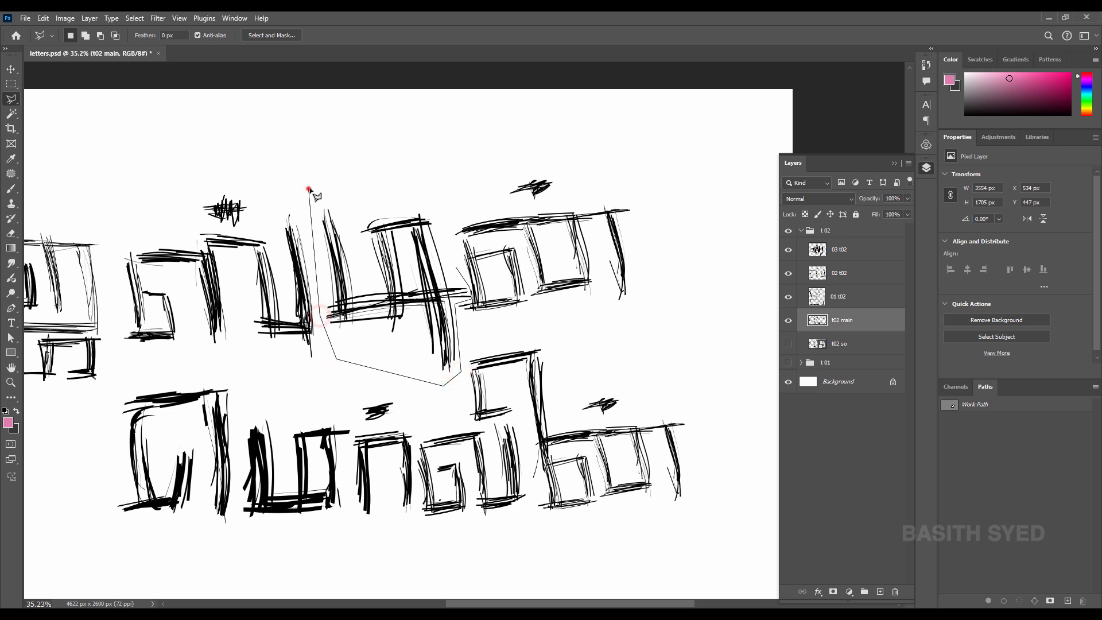
pyautogui.click(362, 196)
pyautogui.click(434, 205)
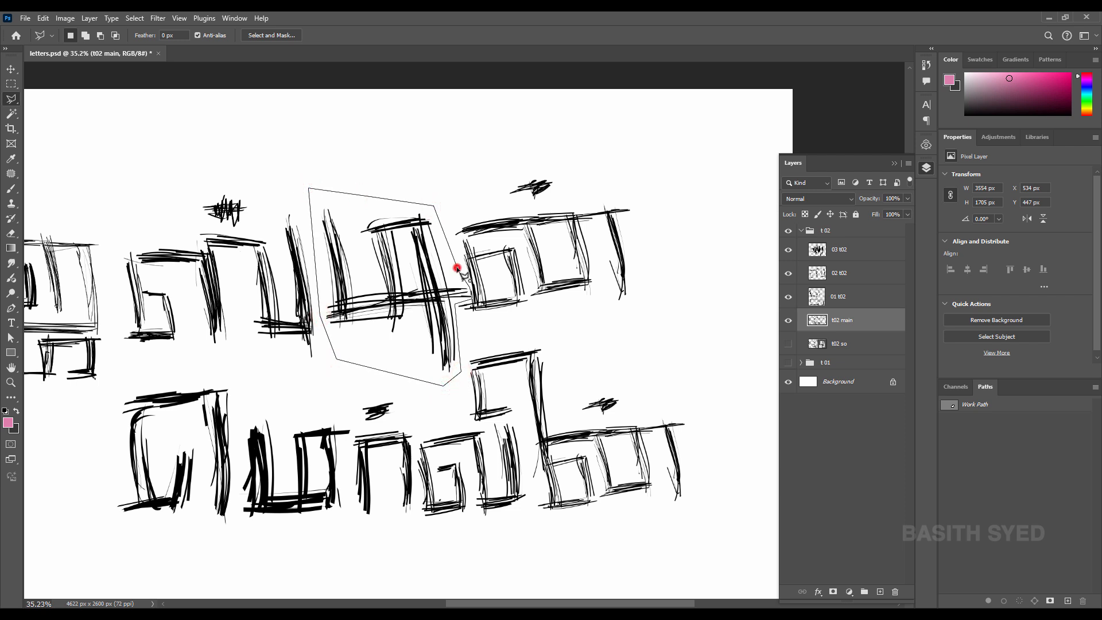
pyautogui.hotkey('ctrl', 'j')
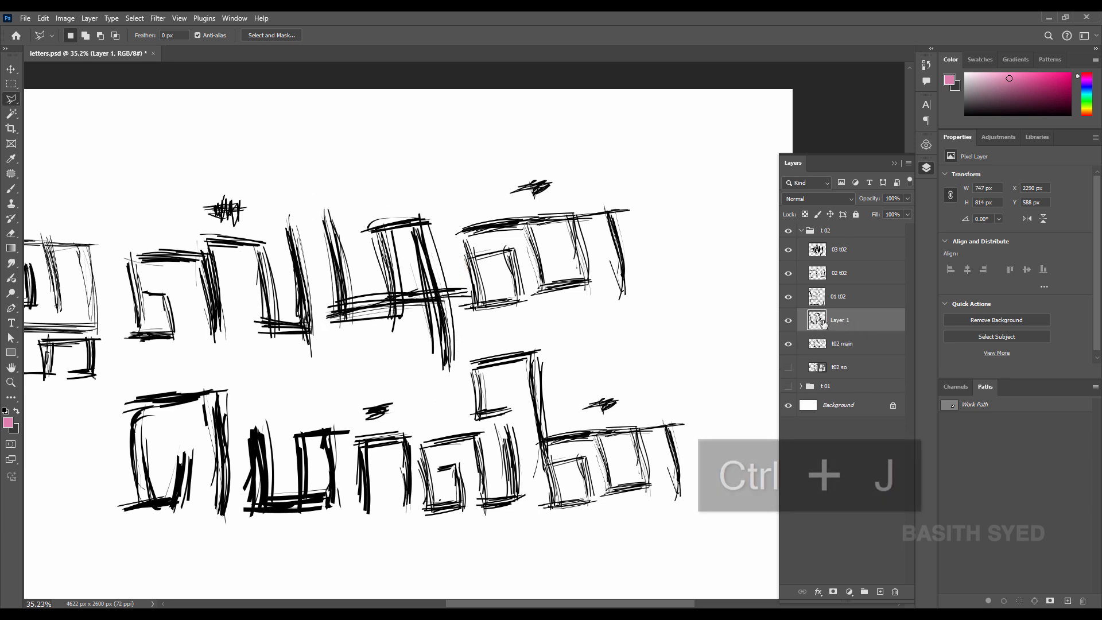
# Rename the third letter's new layer as "04 t02" and move it above "03 t02" in the group
pyautogui.doubleClick(840, 320)
pyautogui.hotkey('ctrl', 'v')
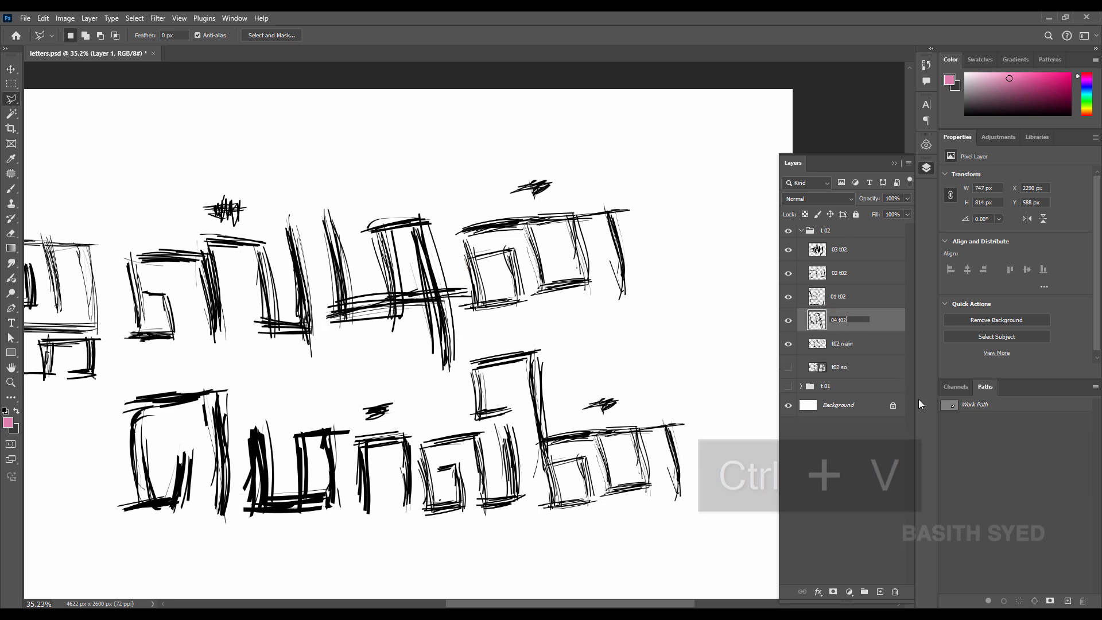
pyautogui.press('Return')
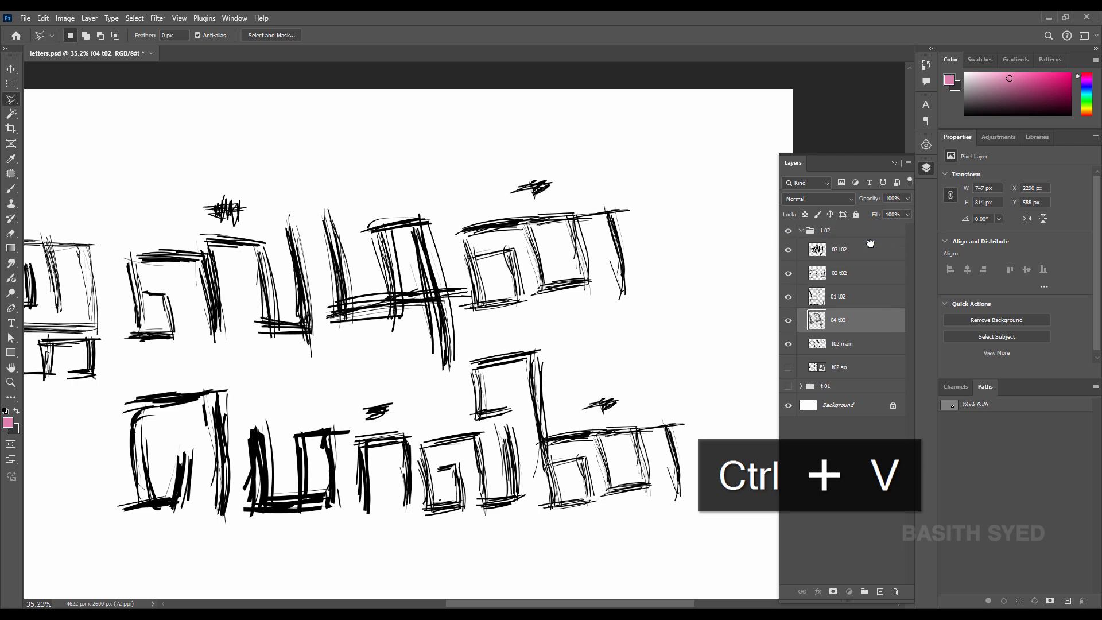
pyautogui.moveTo(871, 243); pyautogui.dragTo(871, 244)
# Outline the last letter of the upper word on "t02 main" with the Polygonal Lasso and copy it to a new layer
pyautogui.click(858, 340)
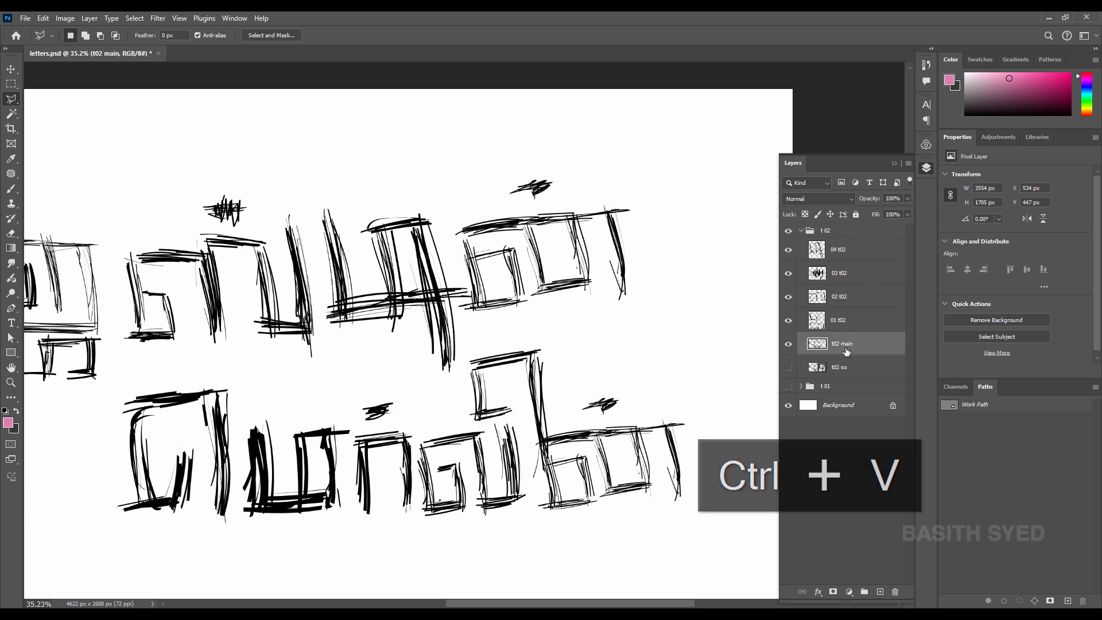
pyautogui.click(465, 277)
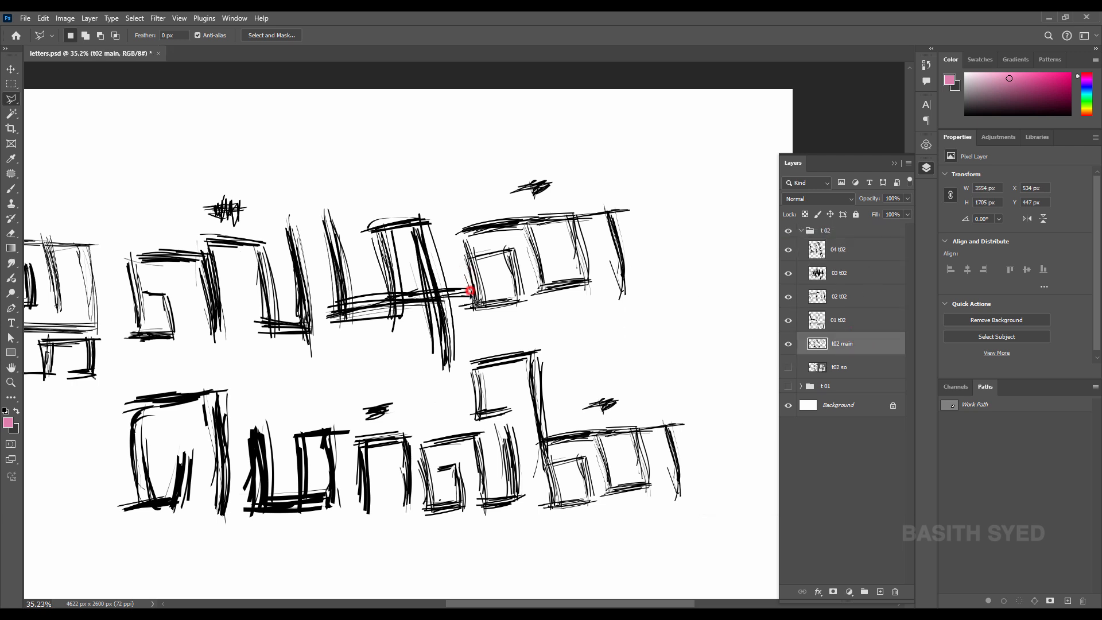
pyautogui.click(470, 299)
pyautogui.click(460, 326)
pyautogui.click(641, 319)
pyautogui.click(652, 185)
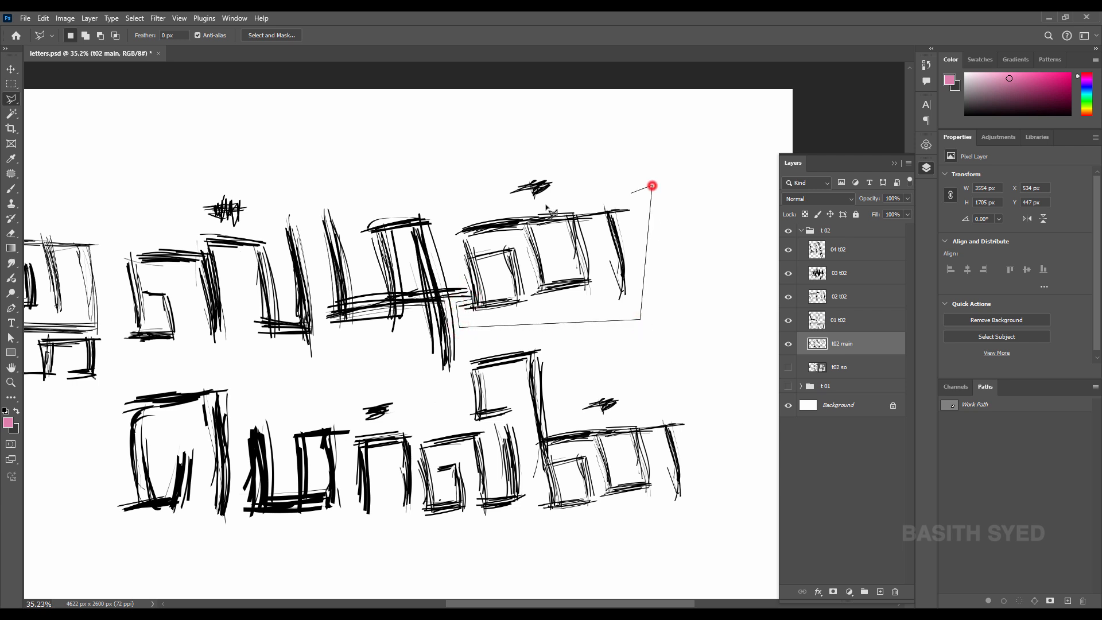
pyautogui.click(453, 217)
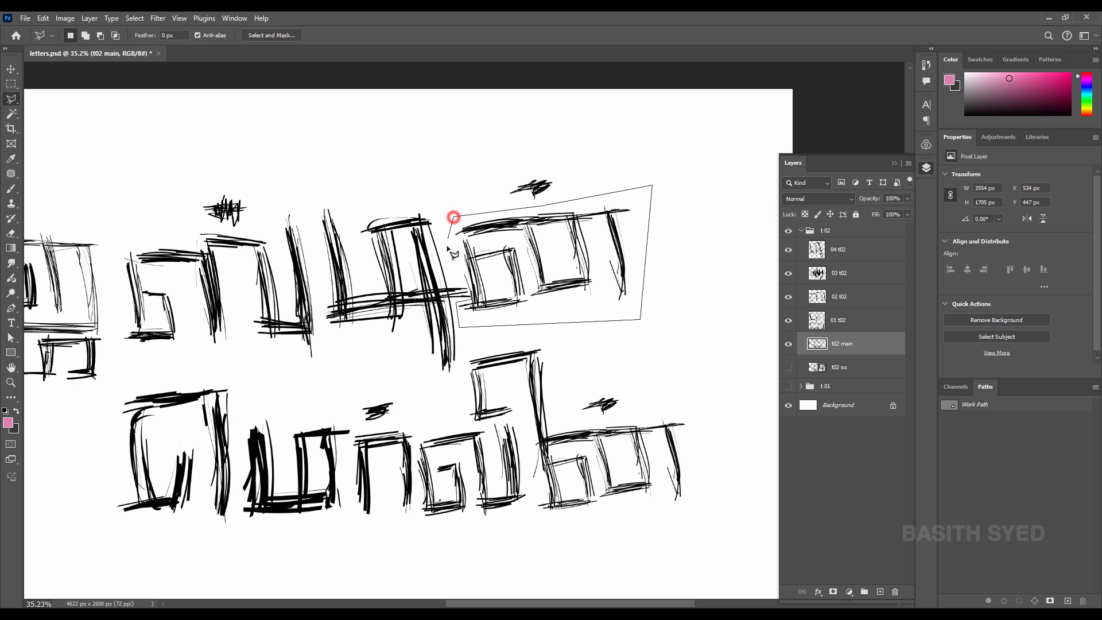
pyautogui.doubleClick(465, 277)
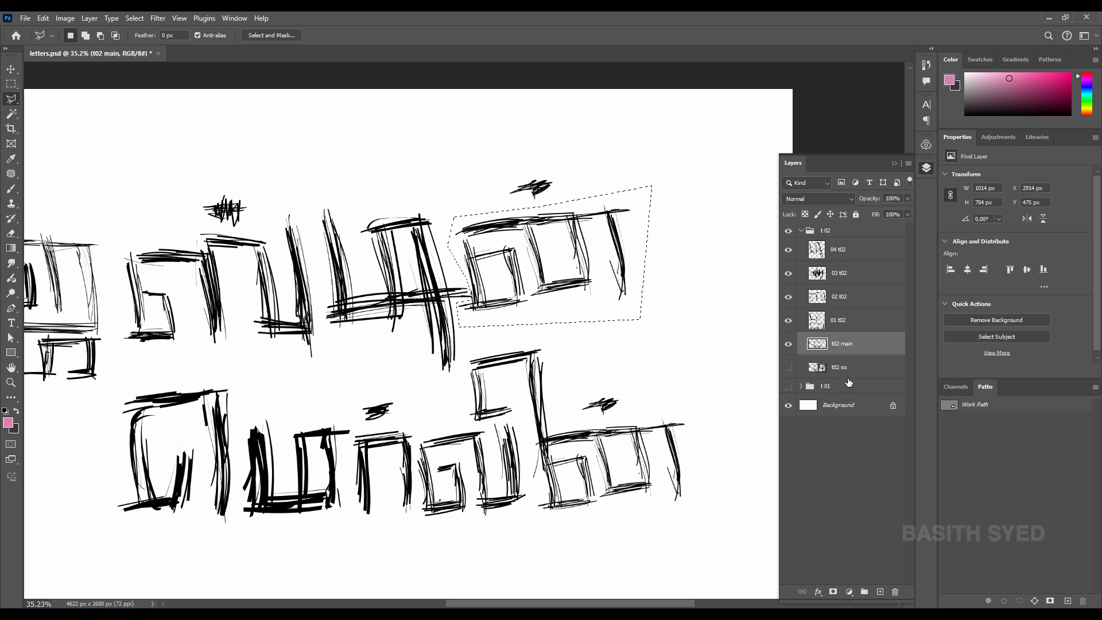
pyautogui.hotkey('ctrl', 'j')
# Rename the upper word's last letter layer as "05 t02"
pyautogui.doubleClick(834, 344)
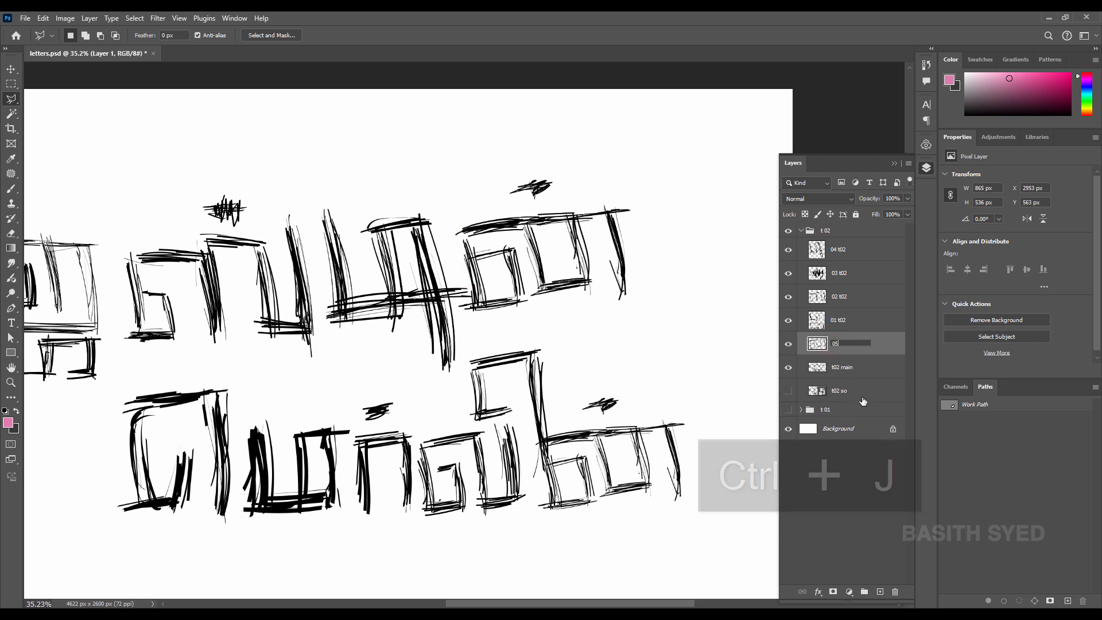
pyautogui.hotkey('ctrl', 'v')
pyautogui.press('Return')
# Select the mark above the upper word's last letter on "t02 main" with a rectangular marquee and copy it to a new layer
pyautogui.click(849, 370)
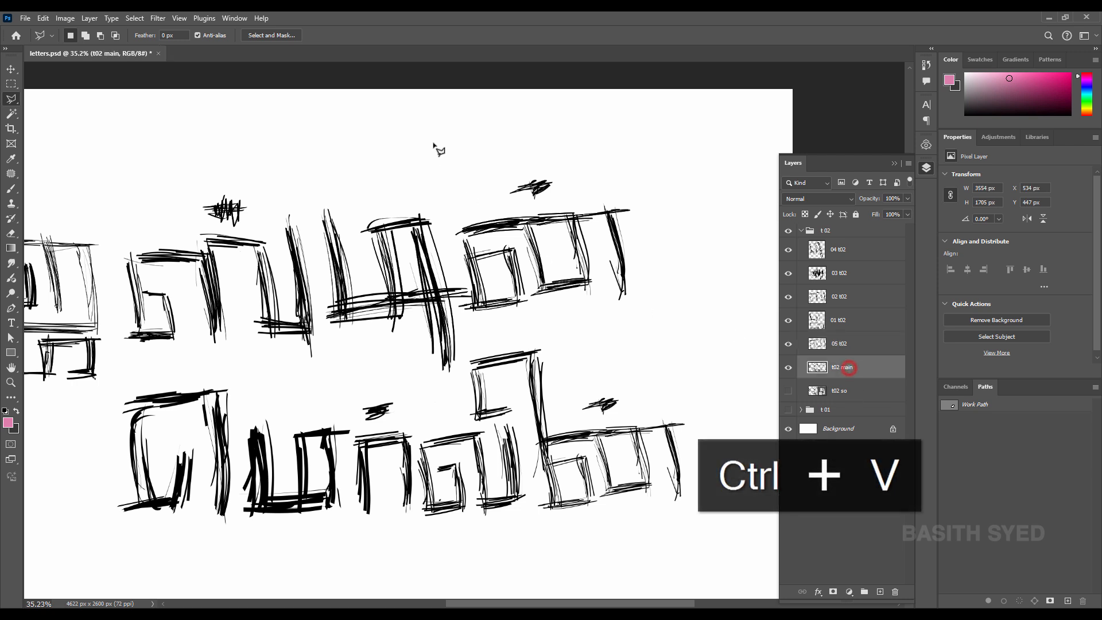
pyautogui.press('m')
pyautogui.moveTo(479, 162); pyautogui.dragTo(562, 205)
pyautogui.hotkey('ctrl', 'j')
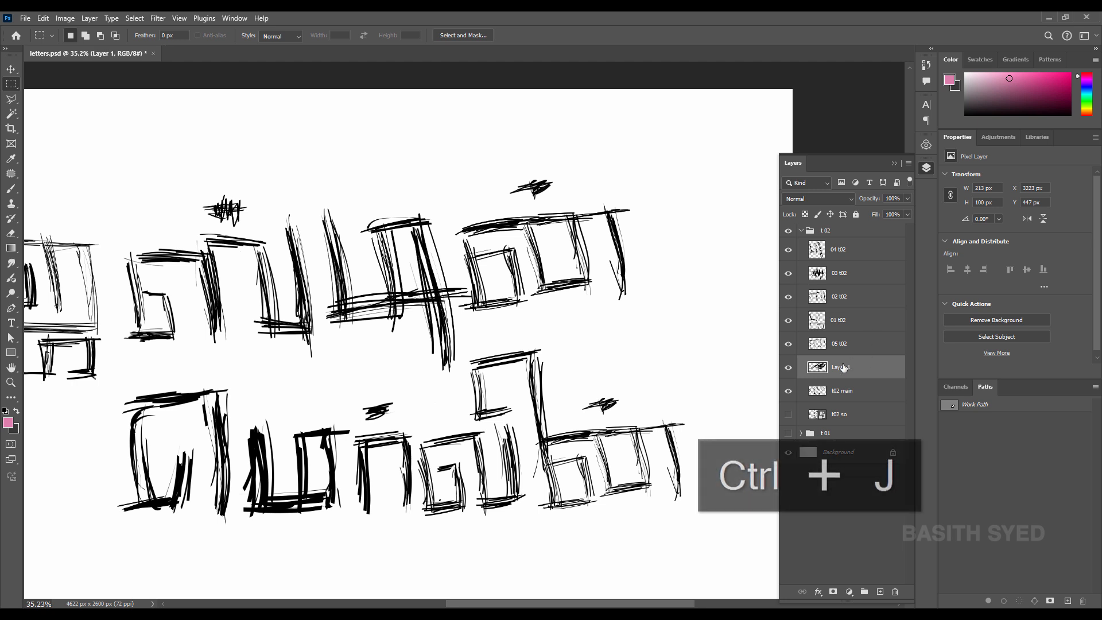
# Rename the new mark layer as "06 t02", and move "05 t02" and "06 t02" to the top of the group in order
pyautogui.doubleClick(843, 366)
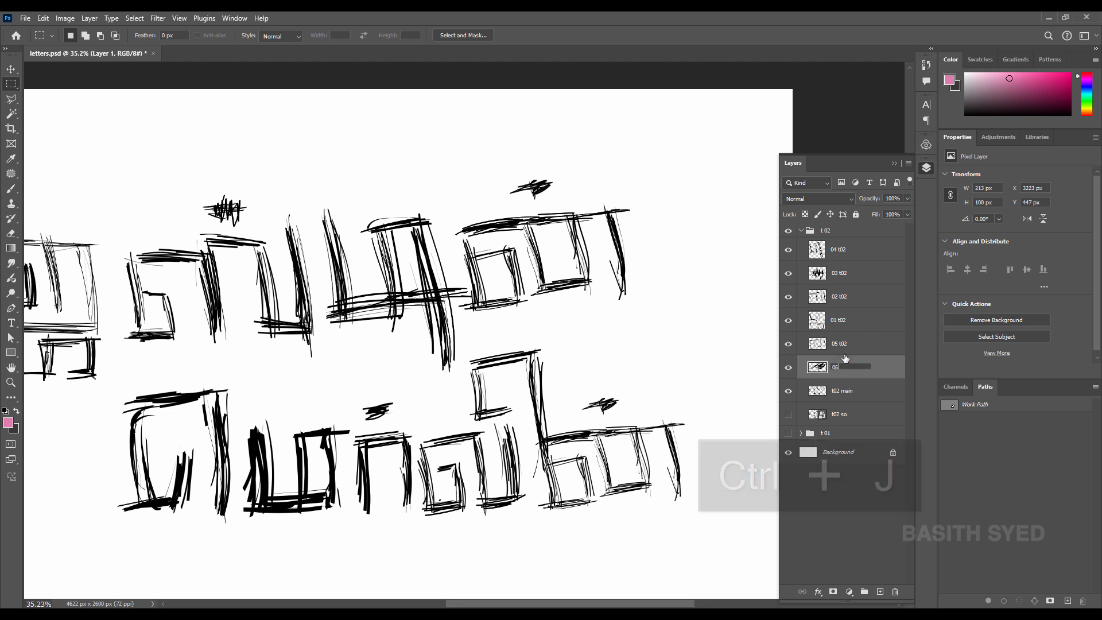
pyautogui.hotkey('ctrl', 'v')
pyautogui.press('Return')
pyautogui.moveTo(851, 340); pyautogui.dragTo(856, 242)
pyautogui.moveTo(860, 365); pyautogui.dragTo(856, 241)
# Select the lower word's first letter on "t02 main" with a rectangular marquee and copy it to a new layer named "07 t02"
pyautogui.moveTo(196, 417); pyautogui.dragTo(418, 328)
pyautogui.click(854, 393)
pyautogui.moveTo(333, 283); pyautogui.dragTo(455, 456)
pyautogui.hotkey('ctrl', 'j')
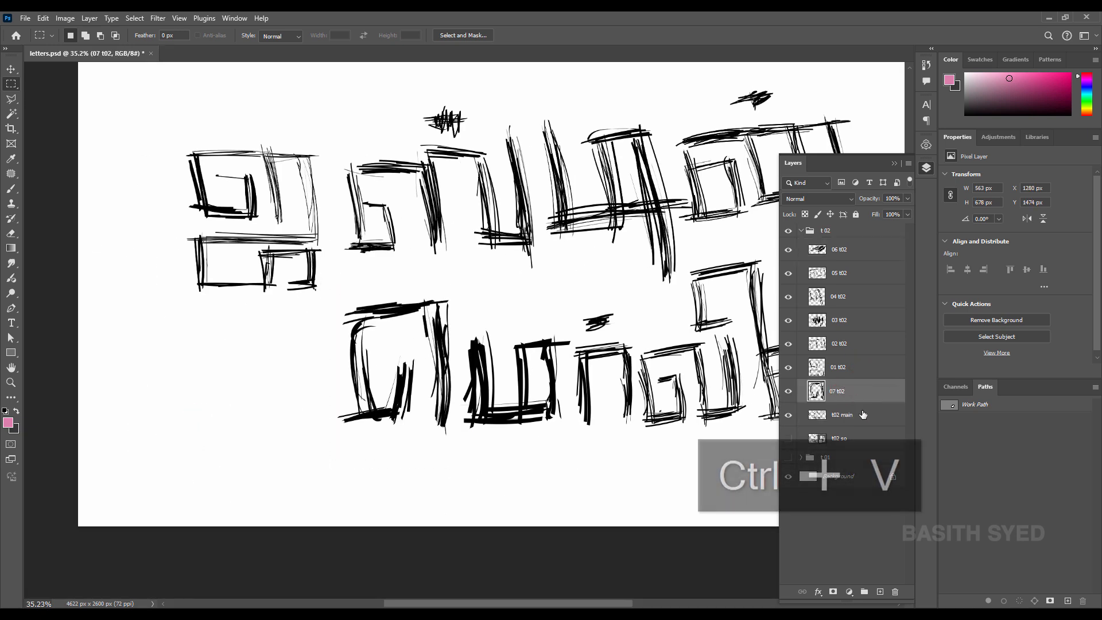
# Select the second letter of the lower word on "t02 main" with a rectangular marquee and copy it to a new layer
pyautogui.click(863, 415)
pyautogui.moveTo(328, 301); pyautogui.dragTo(430, 426)
pyautogui.moveTo(438, 417); pyautogui.dragTo(440, 417)
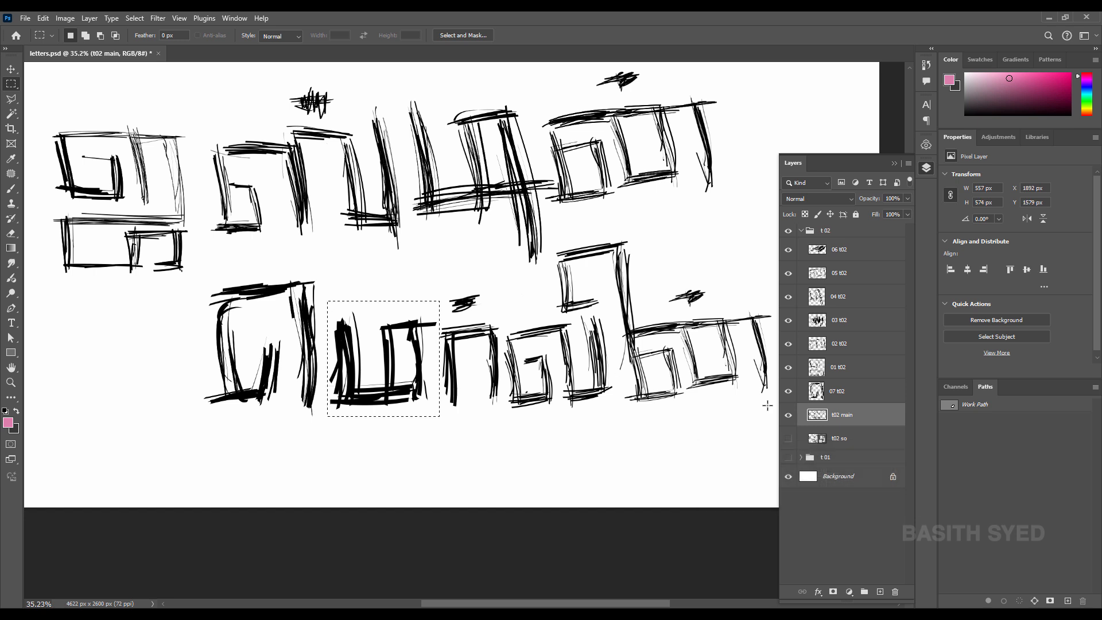
pyautogui.hotkey('ctrl', 'c')
pyautogui.hotkey('ctrl', 'v')
# Rename the lower word's second letter layer as "08 t02", and arrange "07 t02" and "08 t02" at the top of the group
pyautogui.doubleClick(841, 416)
pyautogui.write('t02')
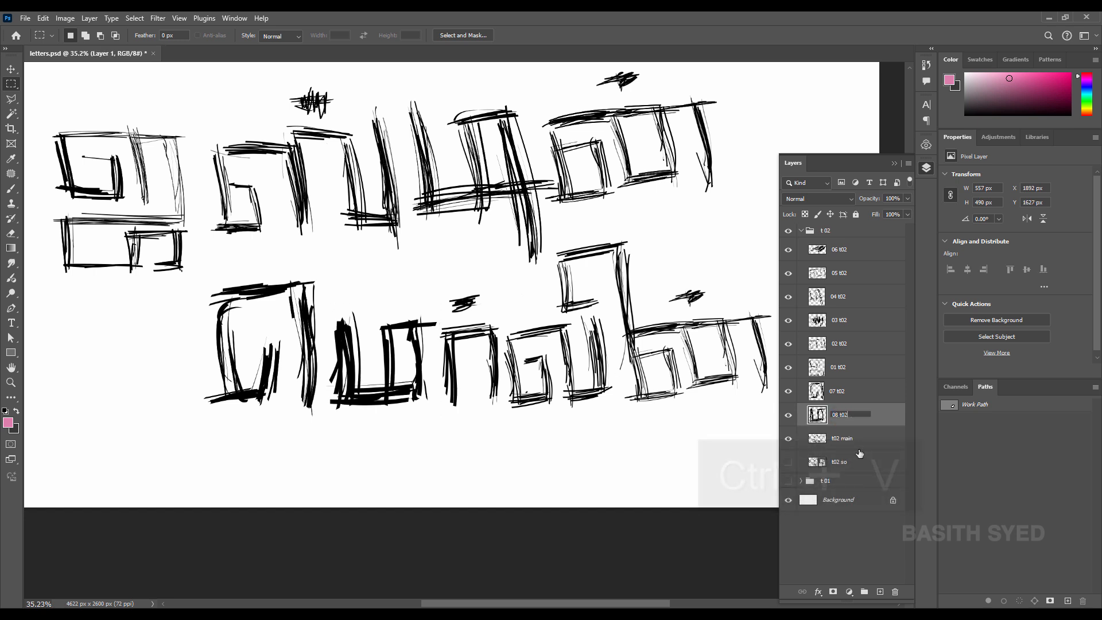
pyautogui.moveTo(856, 398); pyautogui.dragTo(858, 242)
# Copy the lower word's third letter from "t02 main" to a new layer named "09 t02" at the top of the group
pyautogui.click(856, 432)
pyautogui.moveTo(416, 274); pyautogui.dragTo(262, 272)
pyautogui.moveTo(322, 419); pyautogui.dragTo(321, 419)
pyautogui.hotkey('ctrl', 'd')
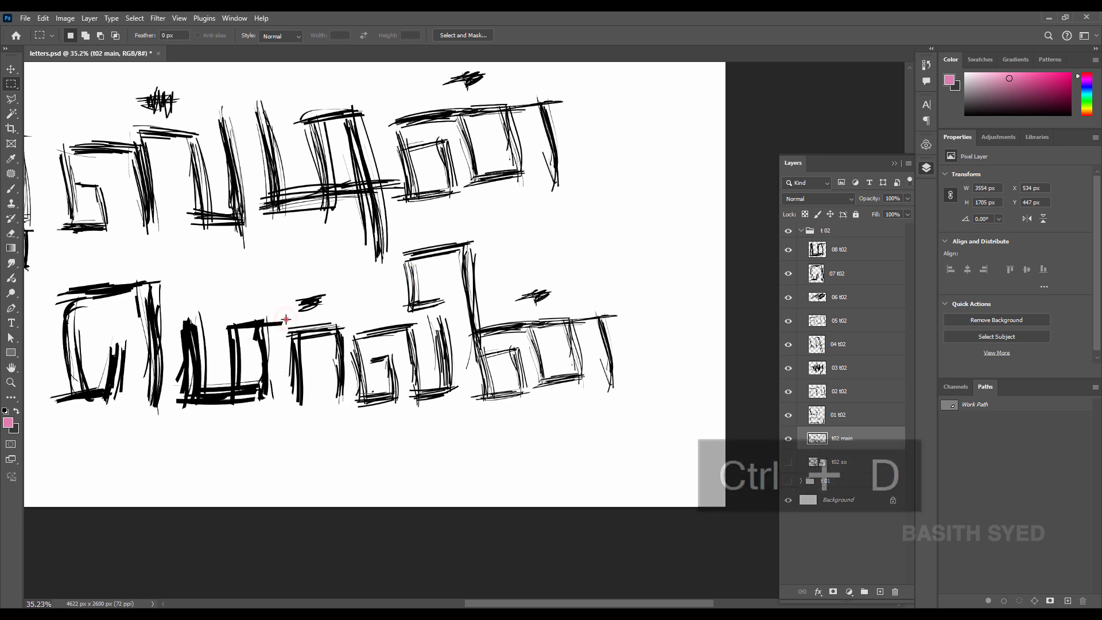
pyautogui.moveTo(287, 320); pyautogui.dragTo(348, 406)
pyautogui.hotkey('ctrl', 'j')
pyautogui.doubleClick(843, 438)
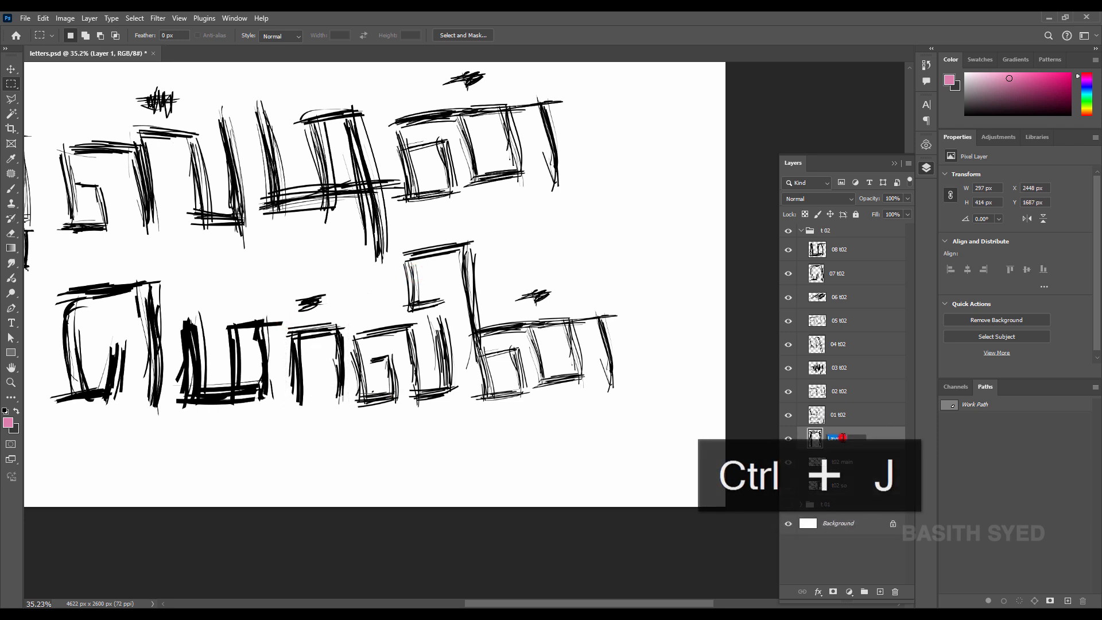
pyautogui.moveTo(841, 438); pyautogui.dragTo(841, 243)
# Select the mark above the lower word's third letter on "t02 main" and copy it to a new layer named "10 t02"
pyautogui.click(843, 462)
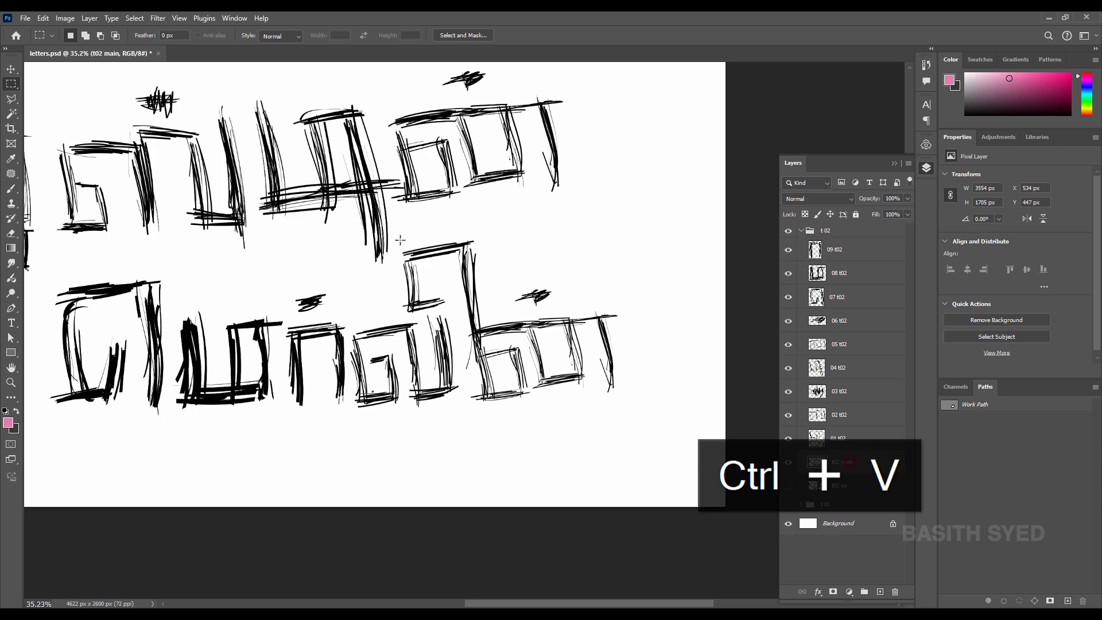
pyautogui.moveTo(287, 285); pyautogui.dragTo(334, 317)
pyautogui.hotkey('ctrl', 'j')
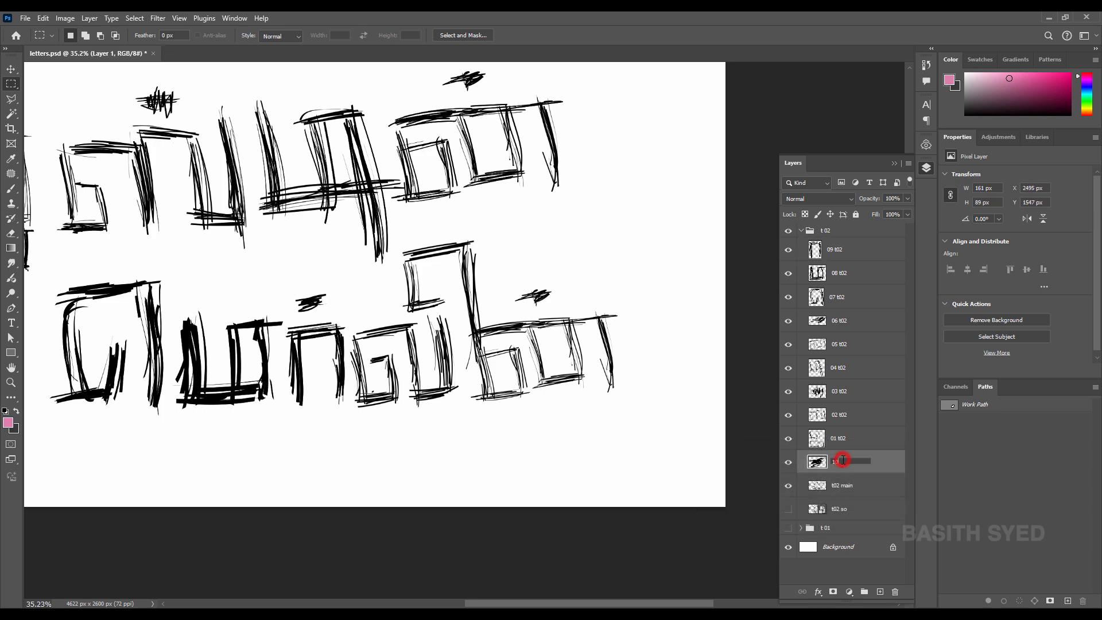
# Outline the lower word's fourth letter on "t02 main" with the Polygonal Lasso, excluding the raised hook, and copy it to a new layer
pyautogui.click(864, 484)
pyautogui.scroll(3, 394, 344)
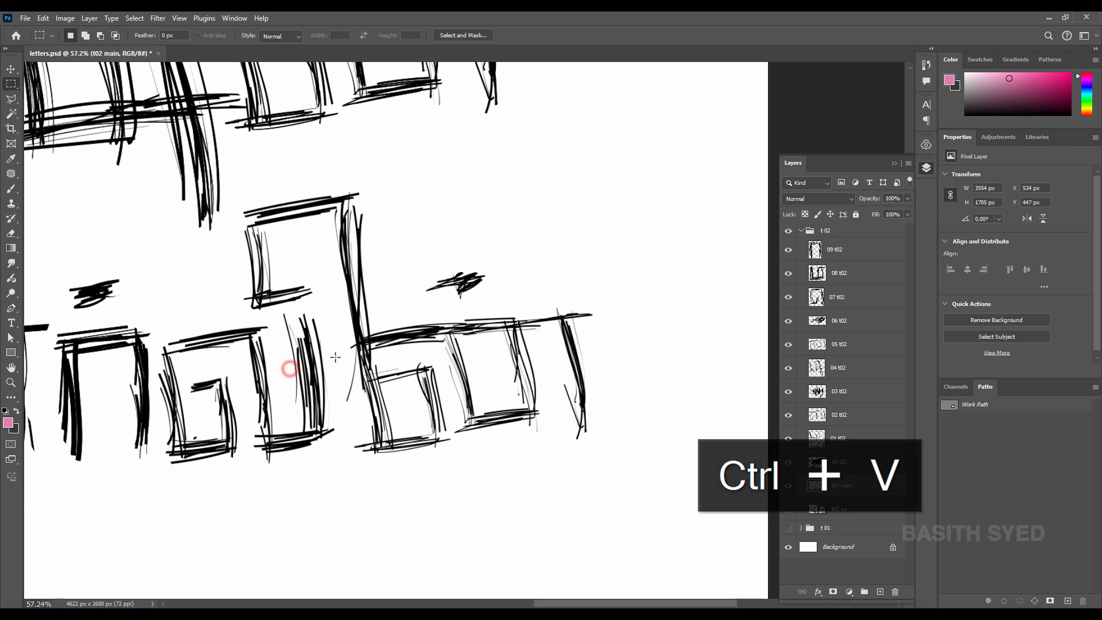
pyautogui.moveTo(156, 473); pyautogui.dragTo(334, 308)
pyautogui.hotkey('ctrl', 'd')
pyautogui.press('l')
pyautogui.click(155, 330)
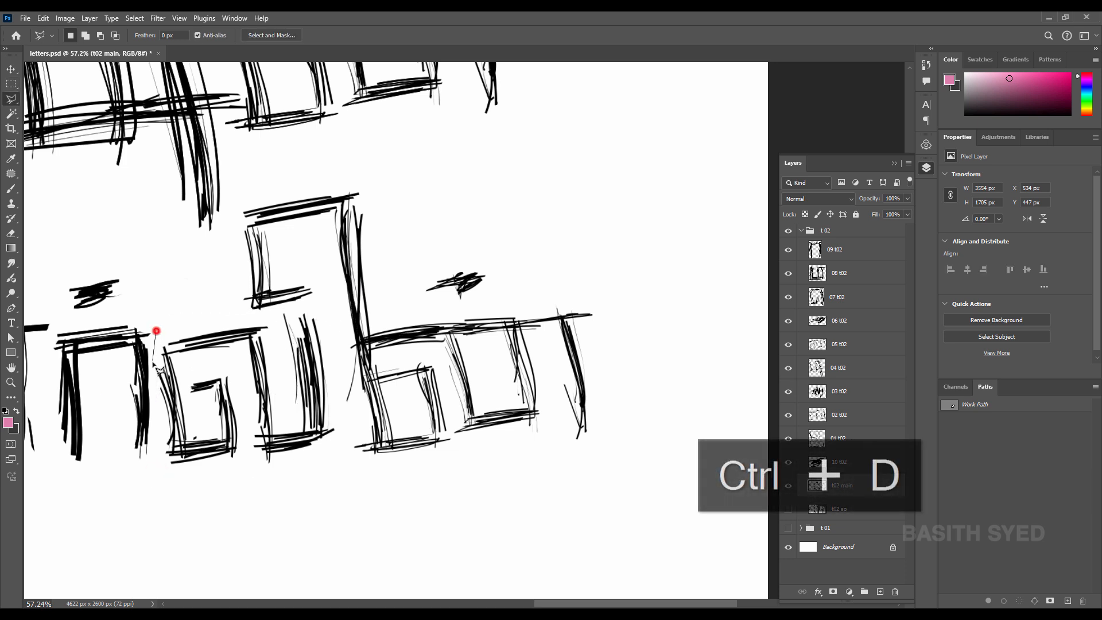
pyautogui.click(155, 412)
pyautogui.click(165, 474)
pyautogui.click(339, 463)
pyautogui.click(339, 426)
pyautogui.click(329, 330)
pyautogui.click(324, 306)
pyautogui.click(291, 306)
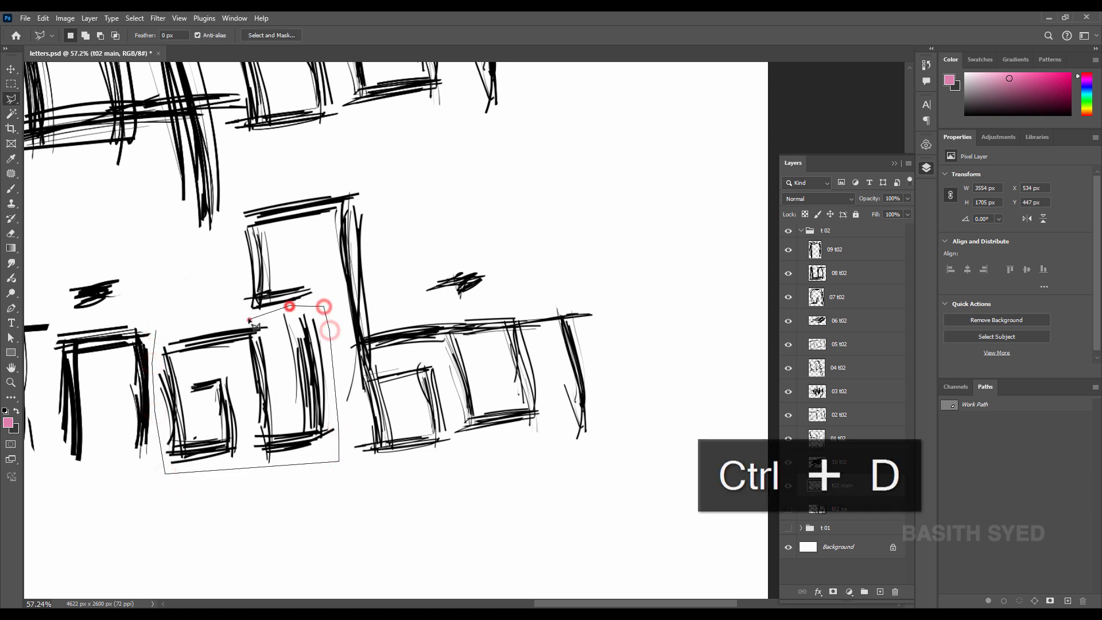
pyautogui.click(249, 318)
pyautogui.click(157, 331)
pyautogui.hotkey('ctrl', 'j')
# Rename the fourth letter's layer as "11 t02", and move "10 t02" and "11 t02" to the top of the group in order
pyautogui.hotkey('ctrl', 'v')
pyautogui.click(841, 490)
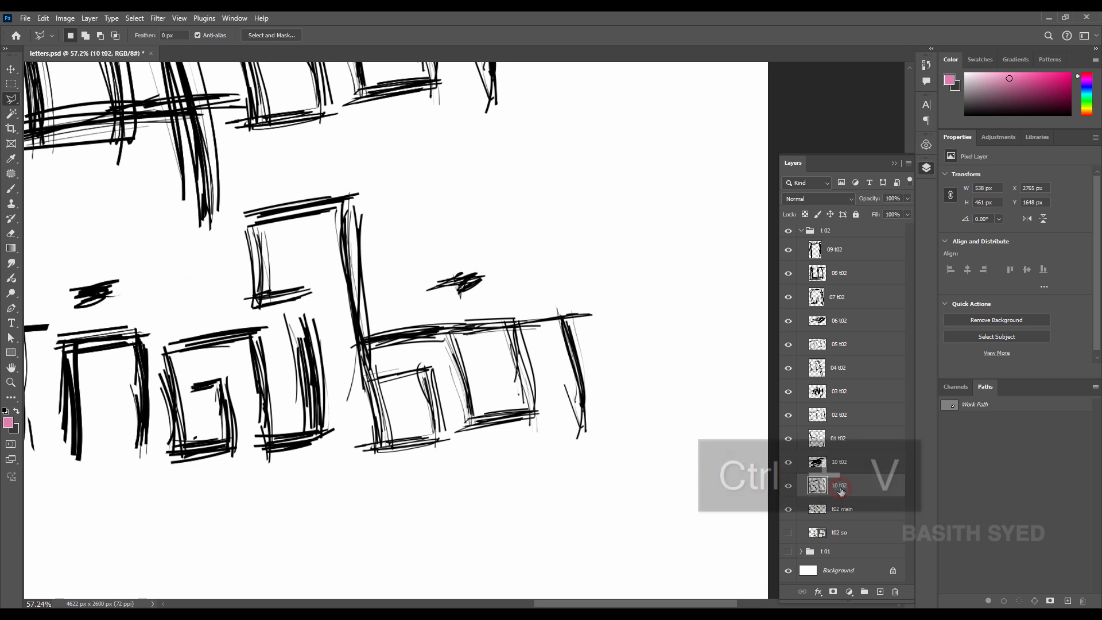
pyautogui.moveTo(860, 466); pyautogui.dragTo(867, 239)
pyautogui.moveTo(857, 485); pyautogui.dragTo(855, 239)
# Outline the raised hook with its long stem on "t02 main" using the Polygonal Lasso and copy it to a new layer
pyautogui.click(856, 511)
pyautogui.click(277, 316)
pyautogui.click(331, 301)
pyautogui.click(341, 345)
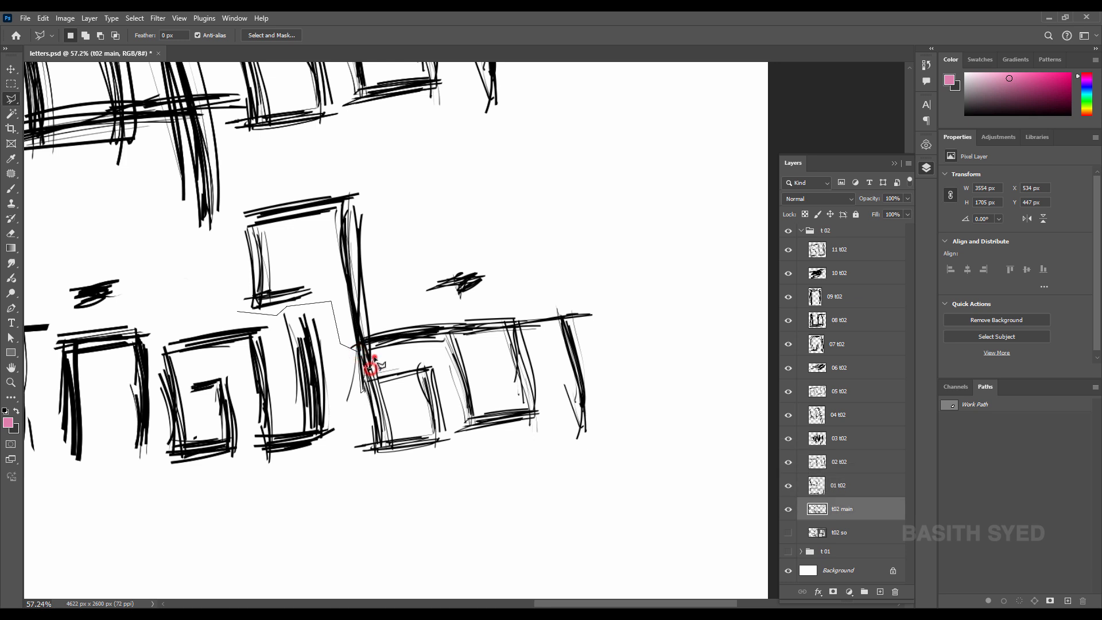
pyautogui.click(370, 343)
pyautogui.click(377, 172)
pyautogui.click(268, 177)
pyautogui.click(234, 215)
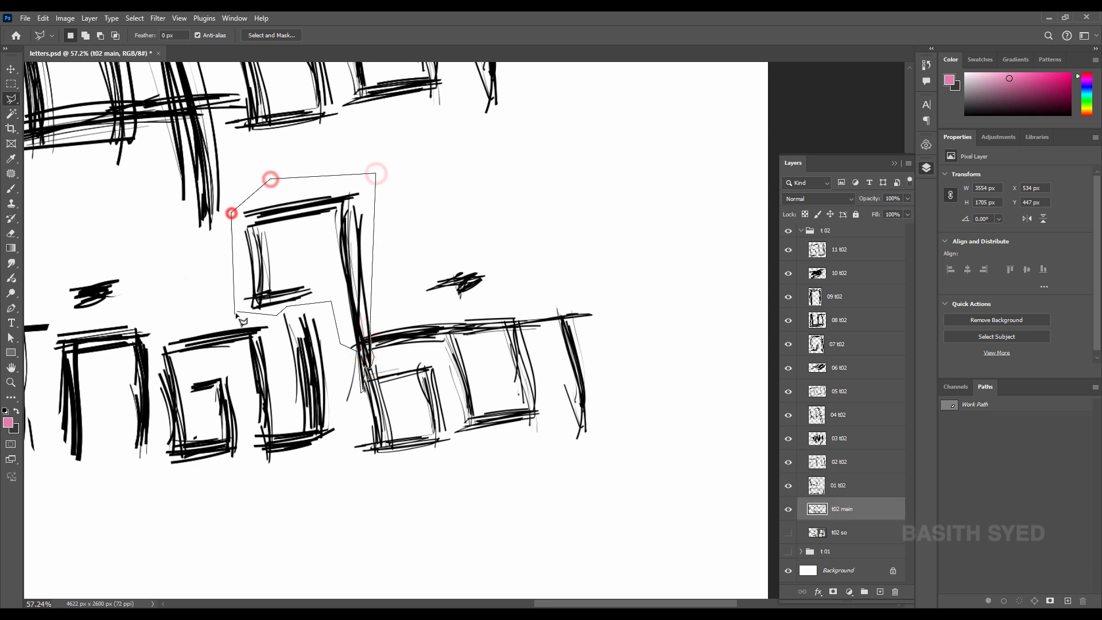
pyautogui.click(237, 312)
pyautogui.hotkey('ctrl', 'j')
# Rename the raised hook's layer as "12 t02" and move it to the top of the group
pyautogui.doubleClick(839, 509)
pyautogui.write('12')
pyautogui.hotkey('ctrl', 'v')
pyautogui.press('Return')
pyautogui.moveTo(848, 510); pyautogui.dragTo(862, 239)
# Outline the lower word's final letter, beside the hook's stem, on "t02 main" with the Polygonal Lasso
pyautogui.click(842, 530)
pyautogui.moveTo(577, 311); pyautogui.dragTo(484, 317)
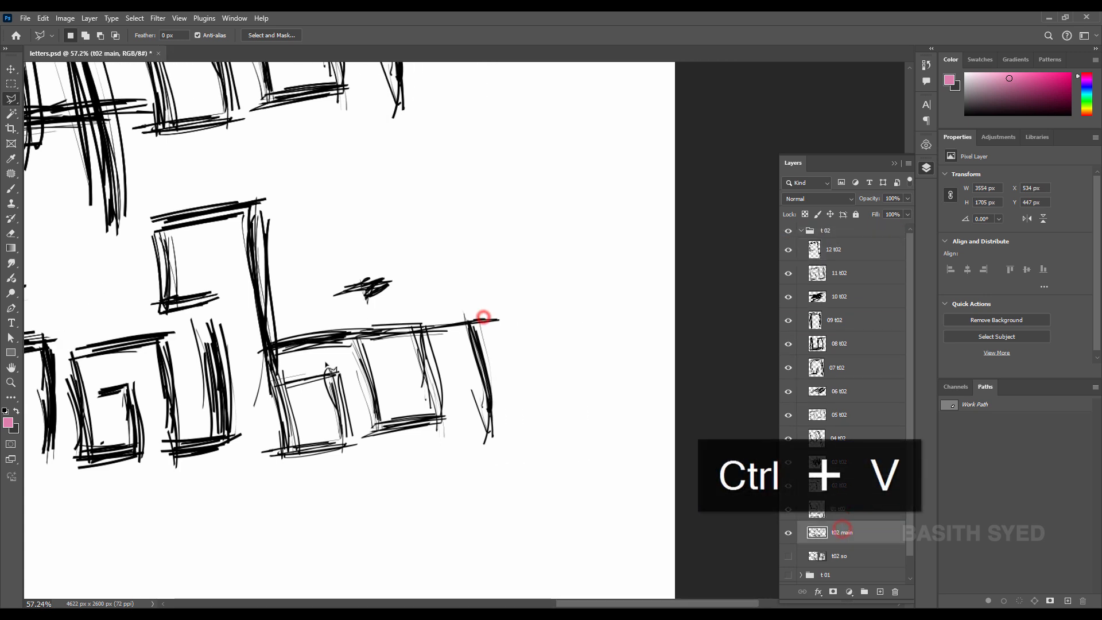
pyautogui.click(290, 392)
pyautogui.click(316, 390)
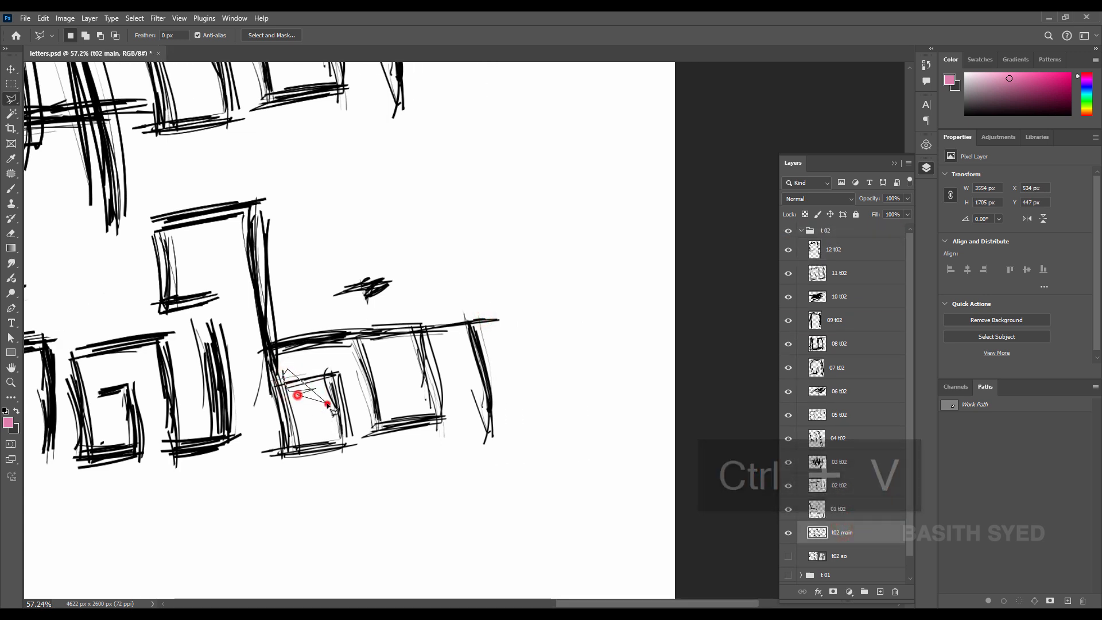
pyautogui.hotkey('ctrl', 'd')
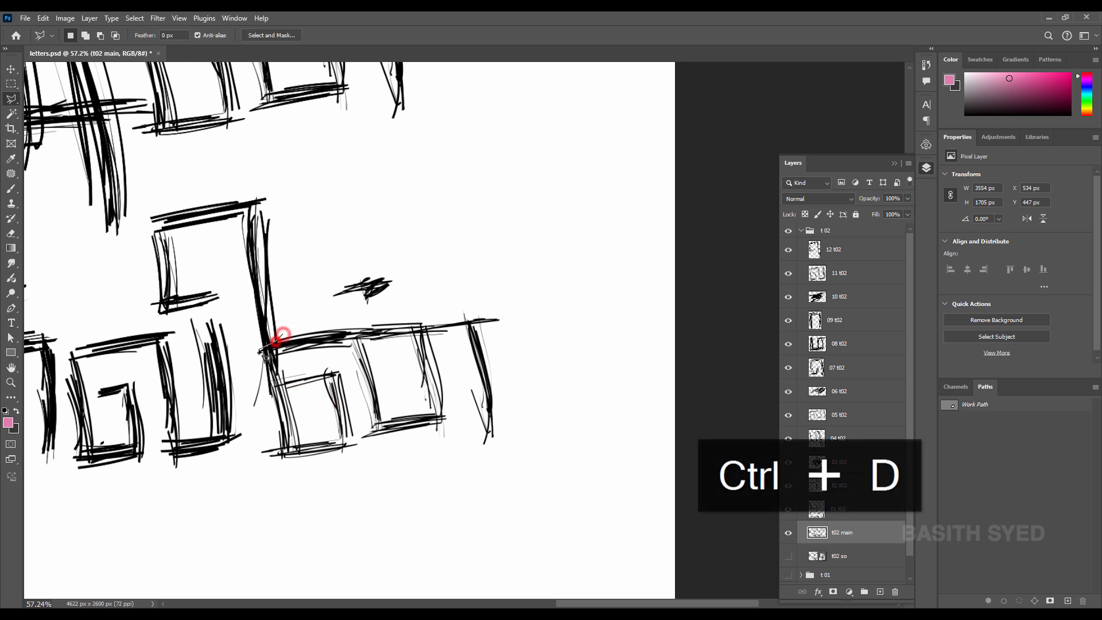
# Outline the last letter of the lower line with the Polygonal Lasso and copy it to its own layer named 13 t02
pyautogui.click(268, 416)
pyautogui.click(253, 463)
pyautogui.click(291, 492)
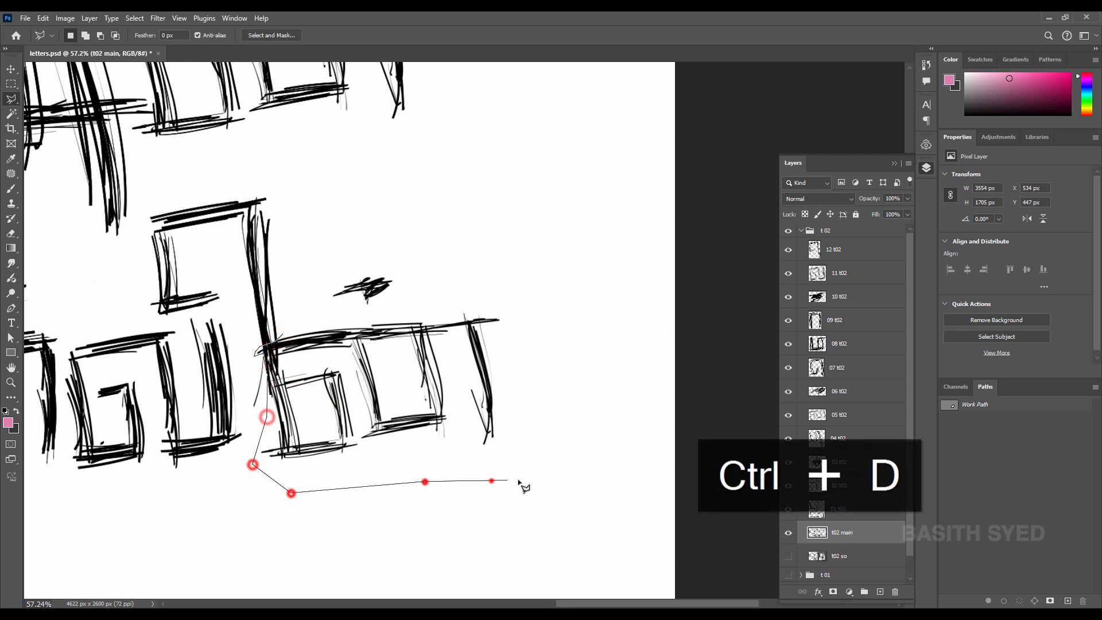
pyautogui.click(519, 480)
pyautogui.click(534, 426)
pyautogui.click(520, 298)
pyautogui.click(282, 334)
pyautogui.hotkey('ctrl', 'j')
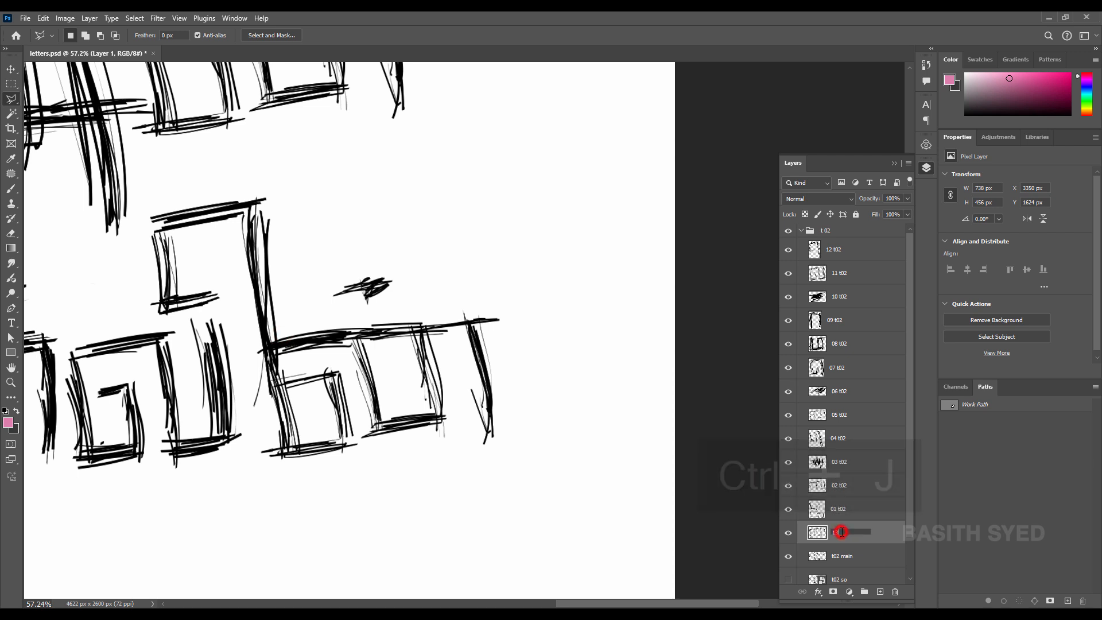
pyautogui.hotkey('ctrl', 'v')
pyautogui.press('Return')
# Copy the dot above the last lower letter from t02 main to its own layer, 14 t02, and hide t02 main
pyautogui.press('m')
pyautogui.moveTo(308, 253); pyautogui.dragTo(404, 317)
pyautogui.click(851, 550)
pyautogui.hotkey('ctrl', 'j')
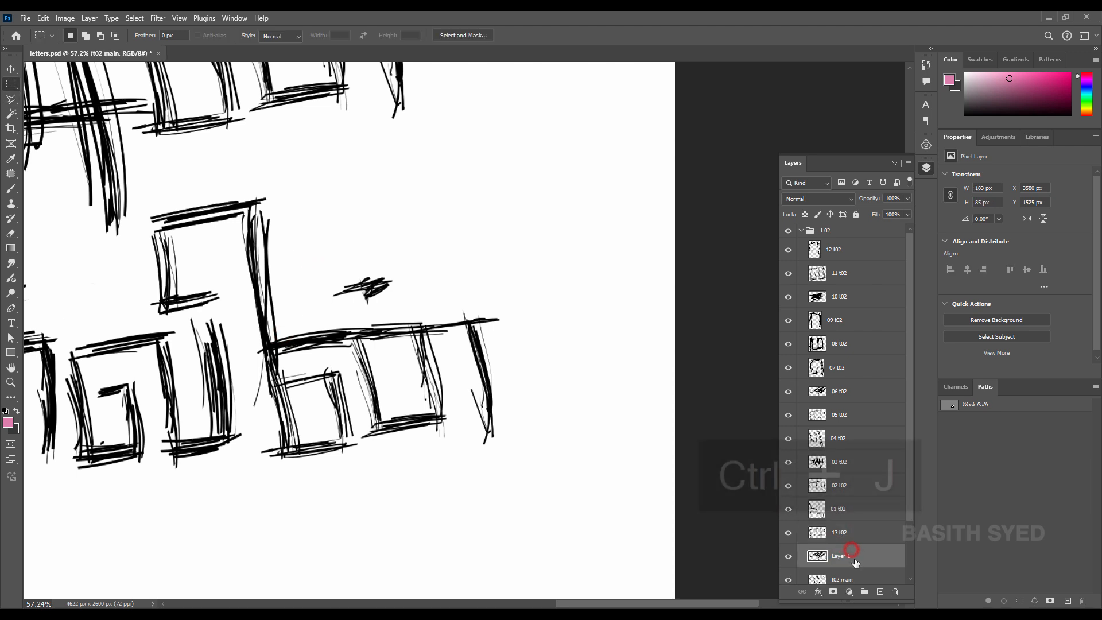
pyautogui.click(793, 580)
# Move the 13 t02 and 14 t02 layers to the top of the t 02 group
pyautogui.moveTo(866, 533); pyautogui.dragTo(863, 238)
pyautogui.moveTo(858, 556); pyautogui.dragTo(851, 238)
pyautogui.moveTo(418, 336); pyautogui.dragTo(314, 378)
# Try moving the 13 t02 letter on the canvas
pyautogui.click(861, 273)
pyautogui.press('v')
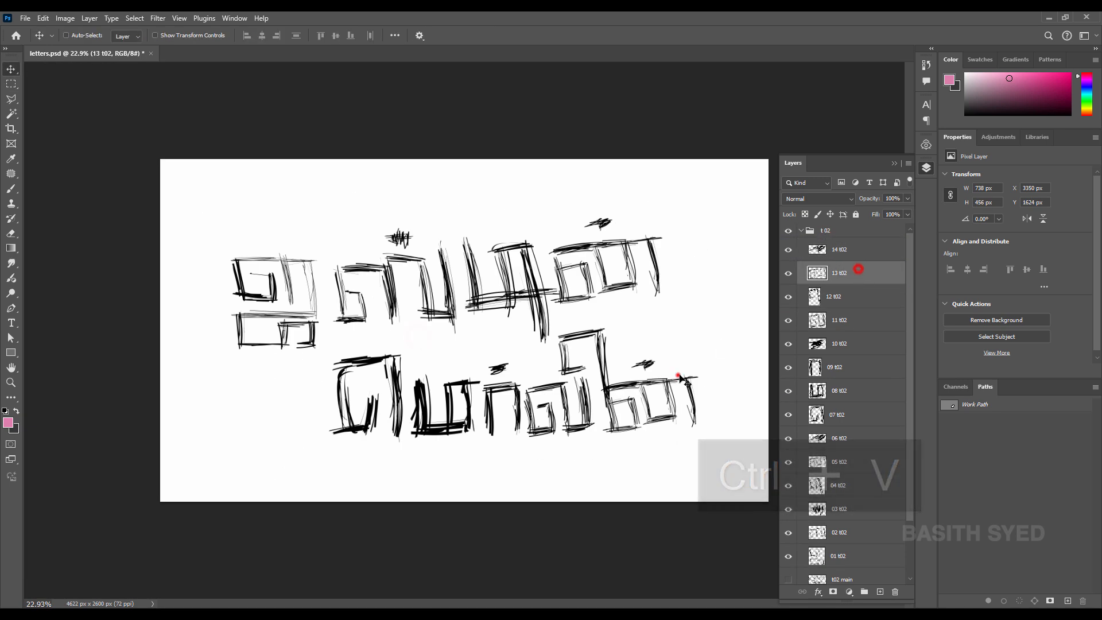
pyautogui.hotkey('ctrl', 'z')
# Save the document, and collapse and hide the t 02 group
pyautogui.hotkey('ctrl', 's')
pyautogui.click(801, 232)
pyautogui.click(789, 231)
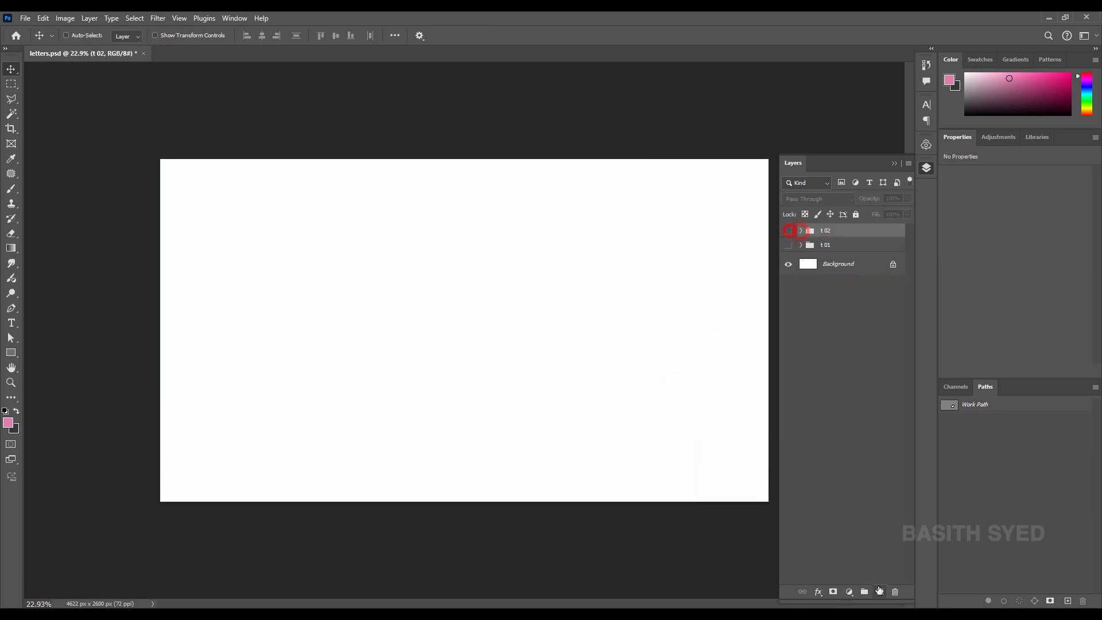
# Add an empty layer inside a new group above t 02
pyautogui.click(881, 592)
pyautogui.hotkey('ctrl', 'g')
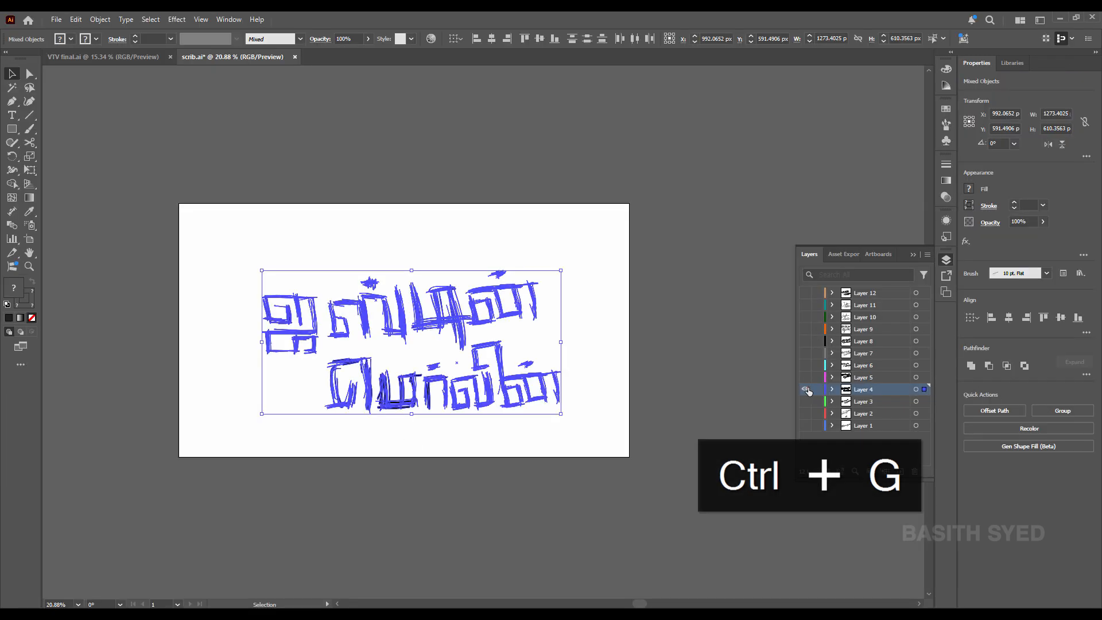
# Switch to Illustrator, show Layer 5 instead of Layer 4 in scrib.ai, and copy all of Layer 5's lettering
pyautogui.click(807, 389)
pyautogui.click(805, 378)
pyautogui.click(924, 377)
pyautogui.click(562, 244)
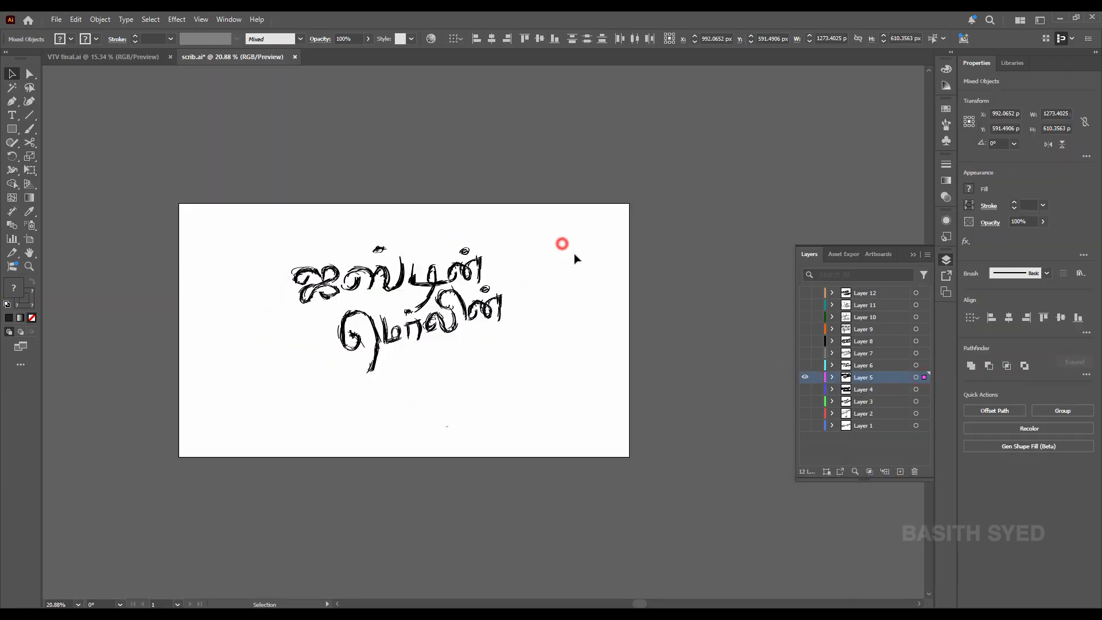
pyautogui.moveTo(579, 226); pyautogui.dragTo(243, 412)
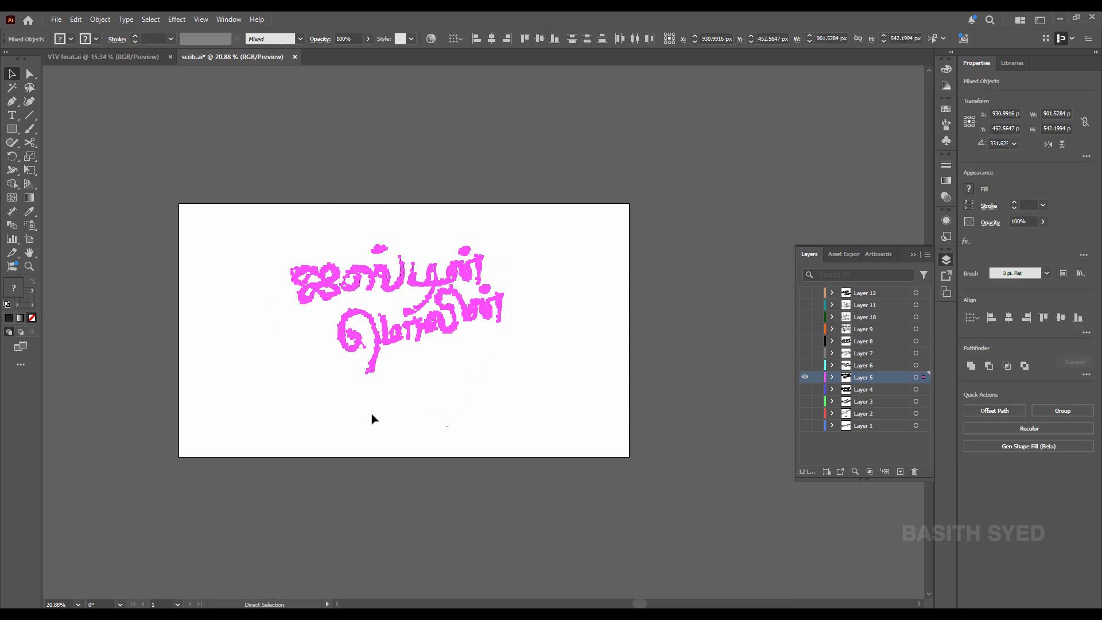
pyautogui.hotkey('ctrl', 'c')
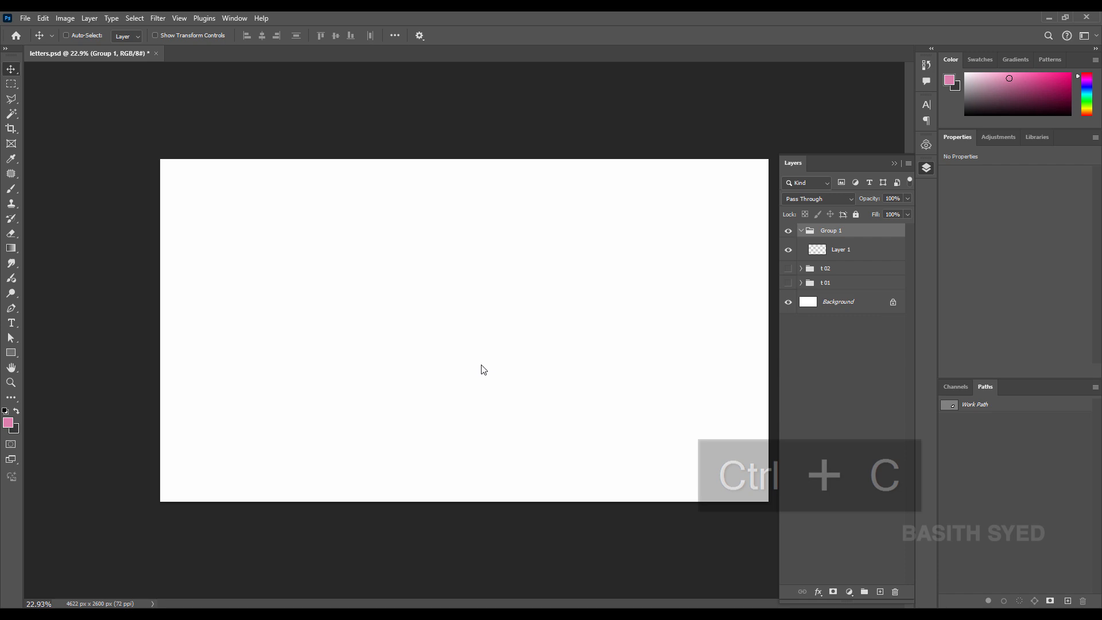
# Paste the lettering into letters.psd in Photoshop as a smart object, scaled to about 335% and rotated about 2.98°
pyautogui.hotkey('ctrl', 'v')
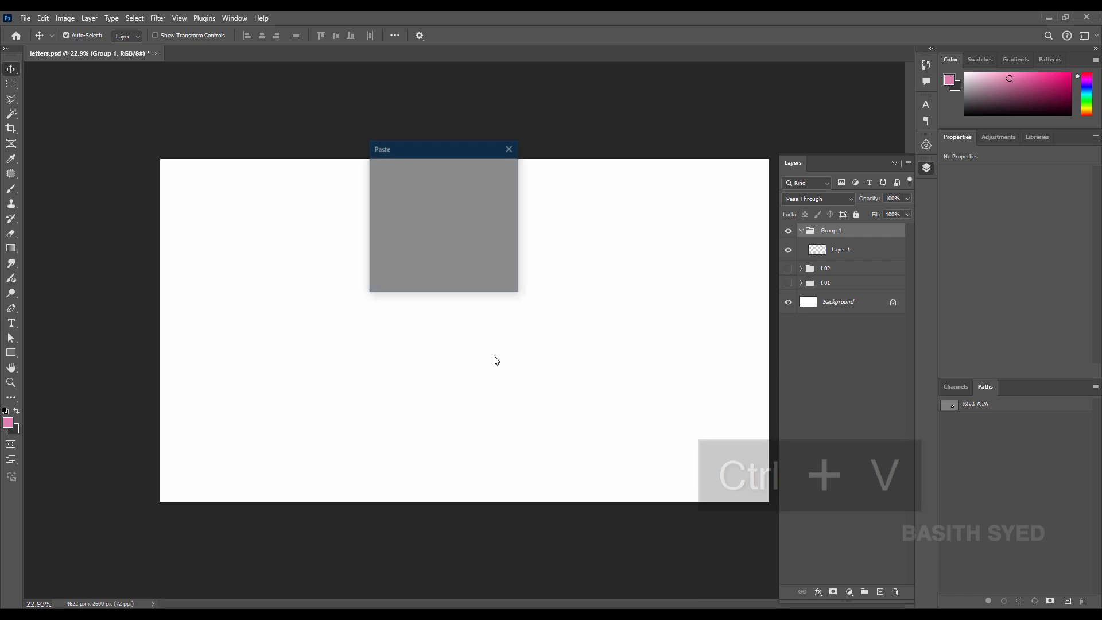
pyautogui.click(499, 172)
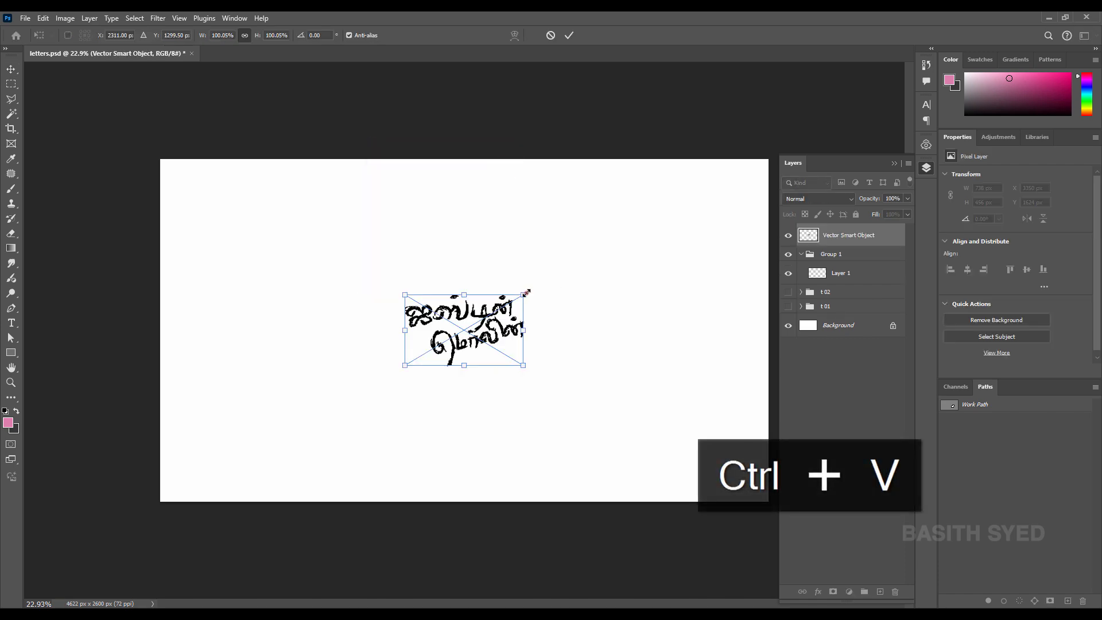
pyautogui.moveTo(524, 295); pyautogui.dragTo(644, 229)
pyautogui.hotkey('ctrl', 'z')
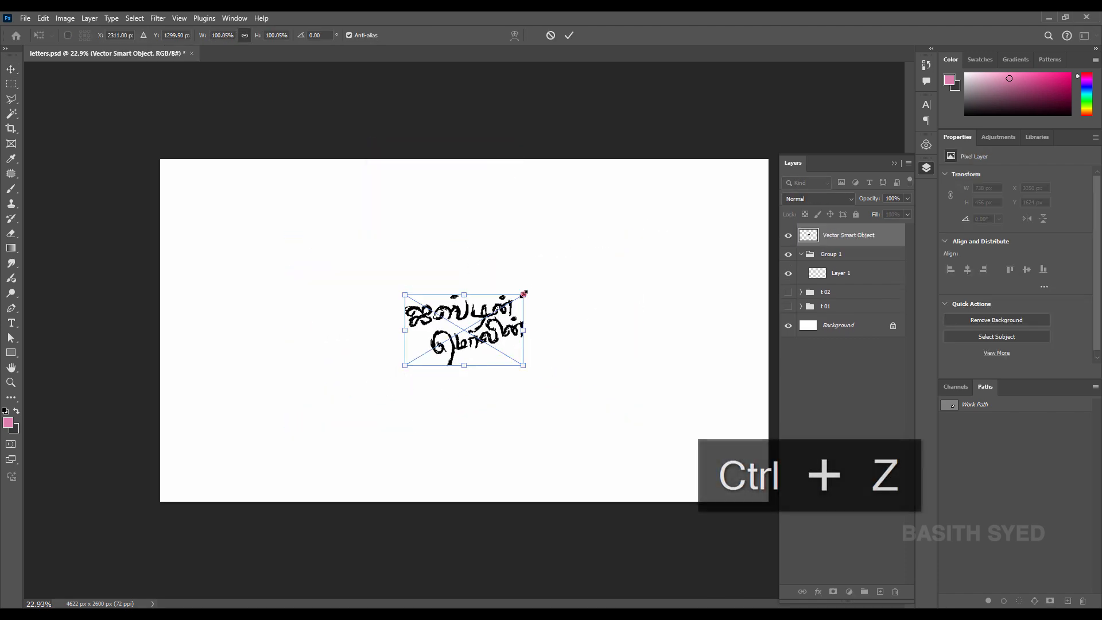
pyautogui.moveTo(524, 295); pyautogui.dragTo(678, 213)
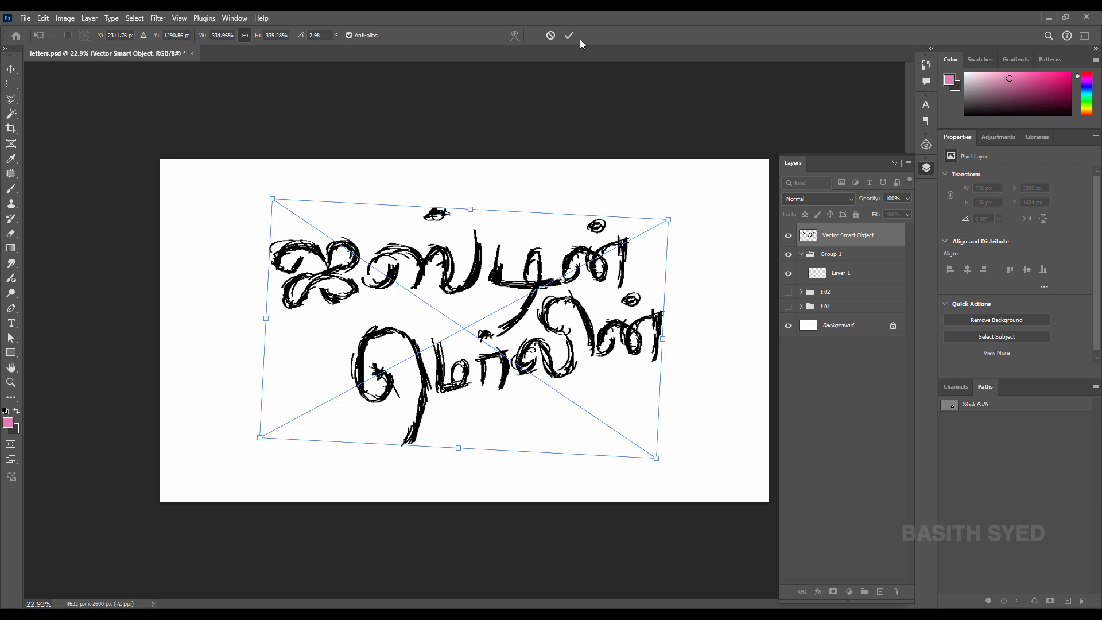
pyautogui.click(569, 36)
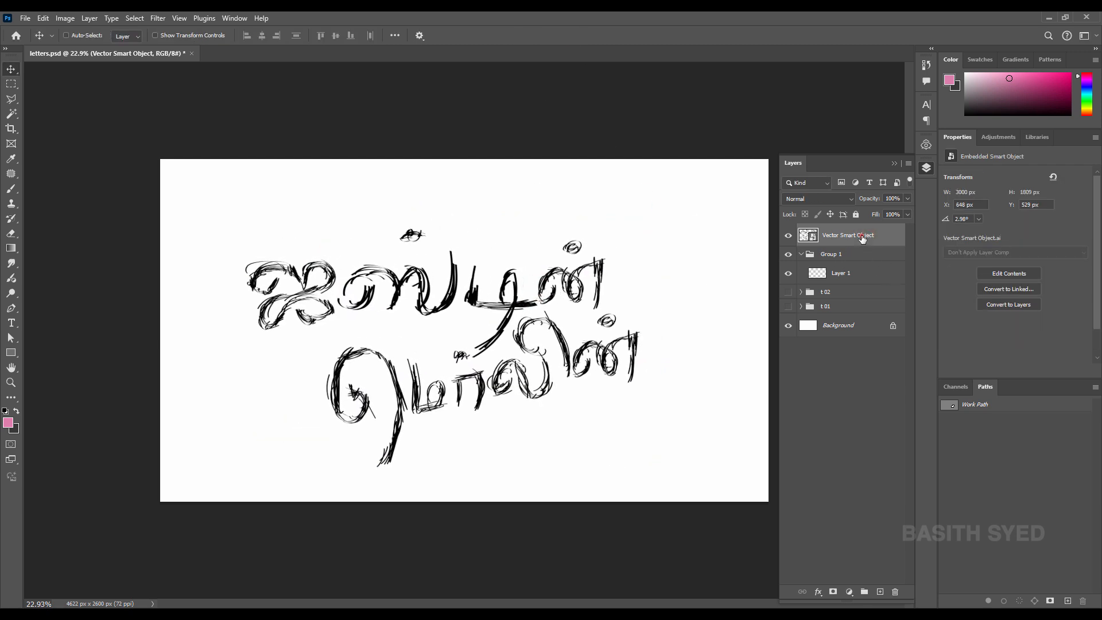
# Move the pasted smart object into Group 1 and rename it t03 so
pyautogui.moveTo(863, 238); pyautogui.dragTo(854, 260)
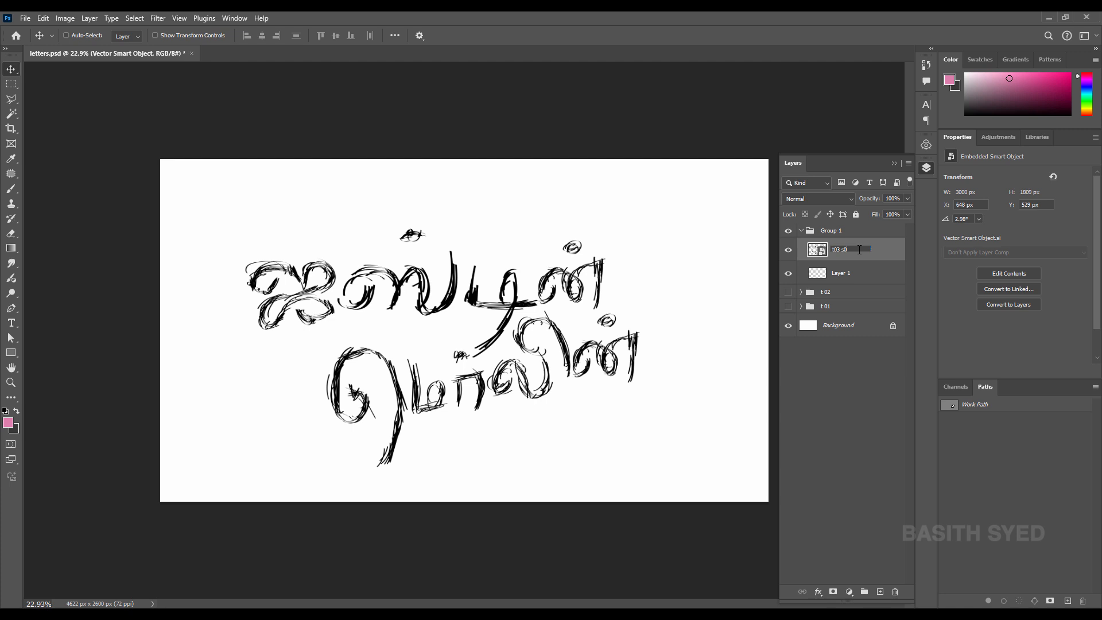
pyautogui.write('o')
pyautogui.press('Return')
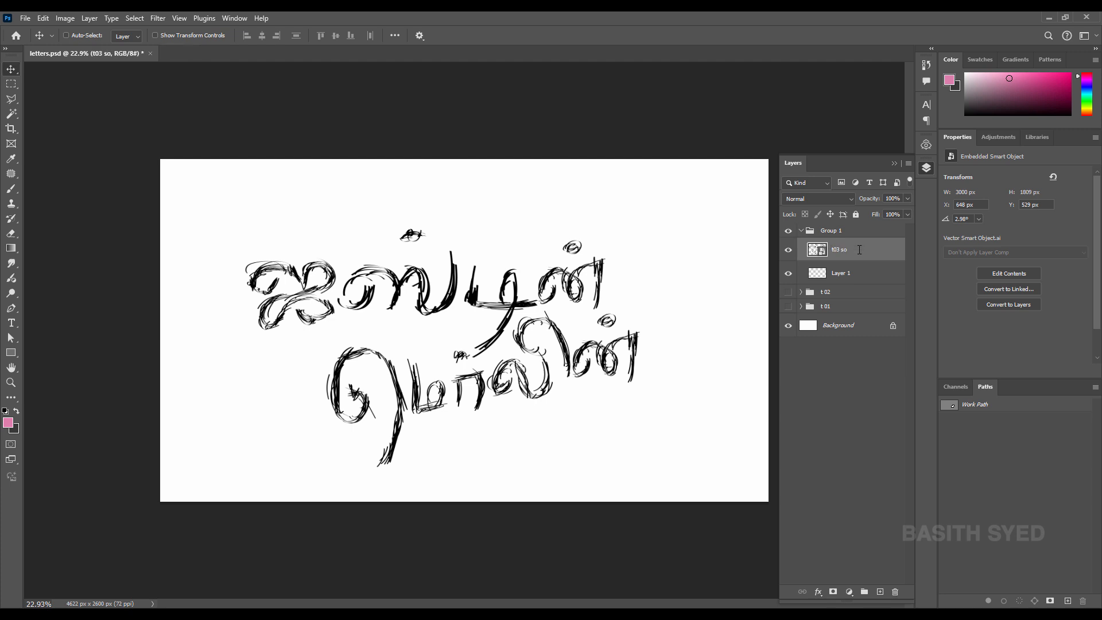
# Duplicate the t03 so layer, hide the empty Layer 1, and rasterize the duplicate
pyautogui.hotkey('ctrl', 'j')
pyautogui.click(789, 299)
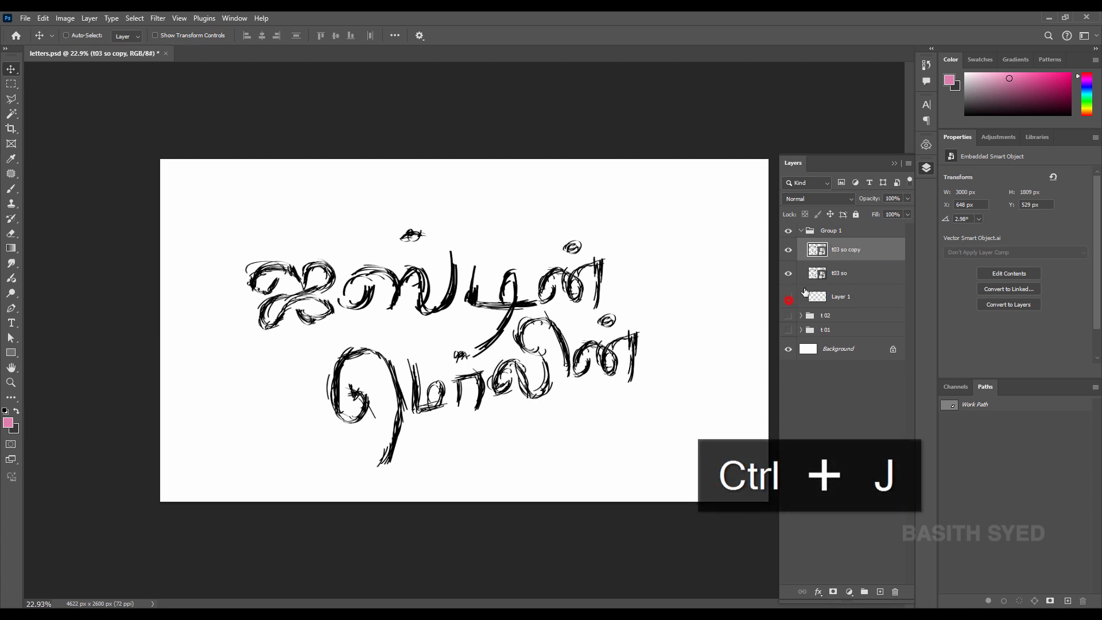
pyautogui.rightClick(853, 259)
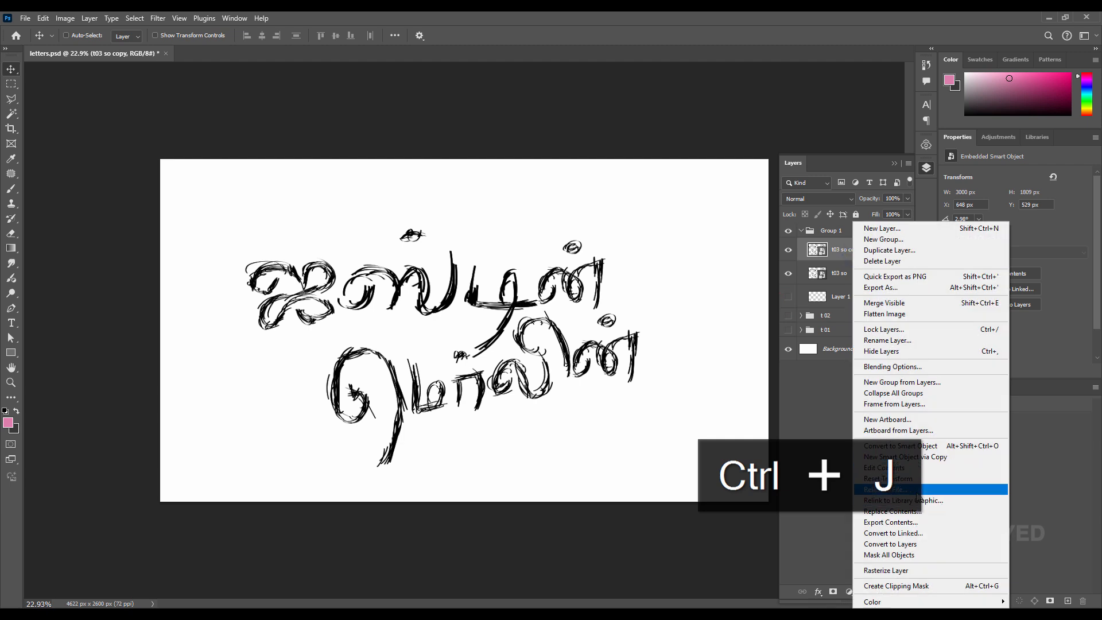
pyautogui.click(895, 571)
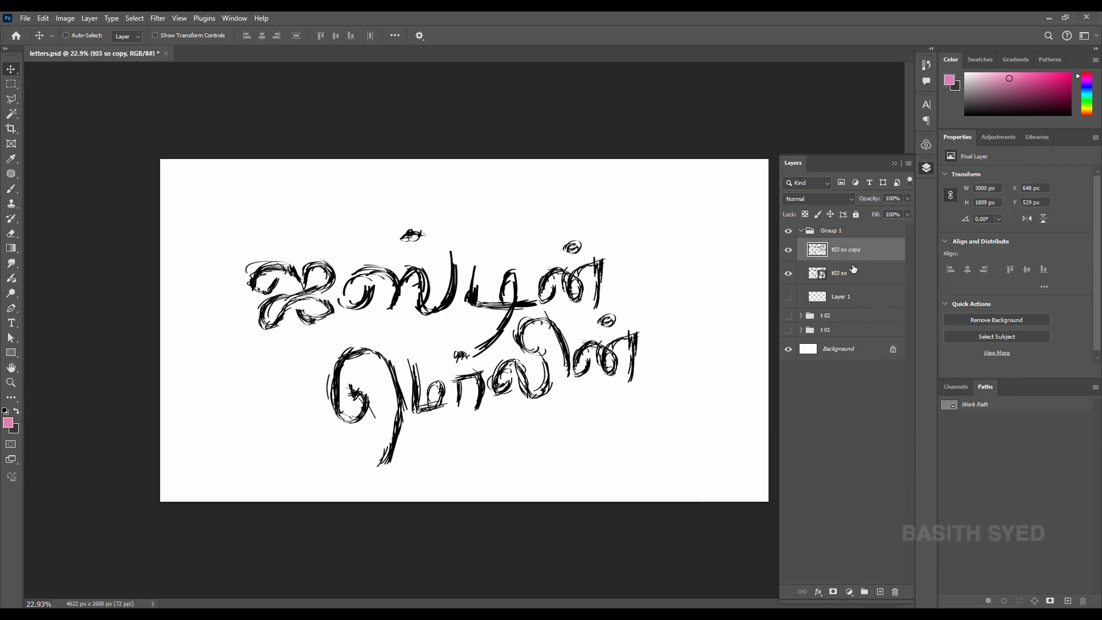
# Delete the empty Layer 1 and rename the rasterized copy t03 main
pyautogui.click(845, 296)
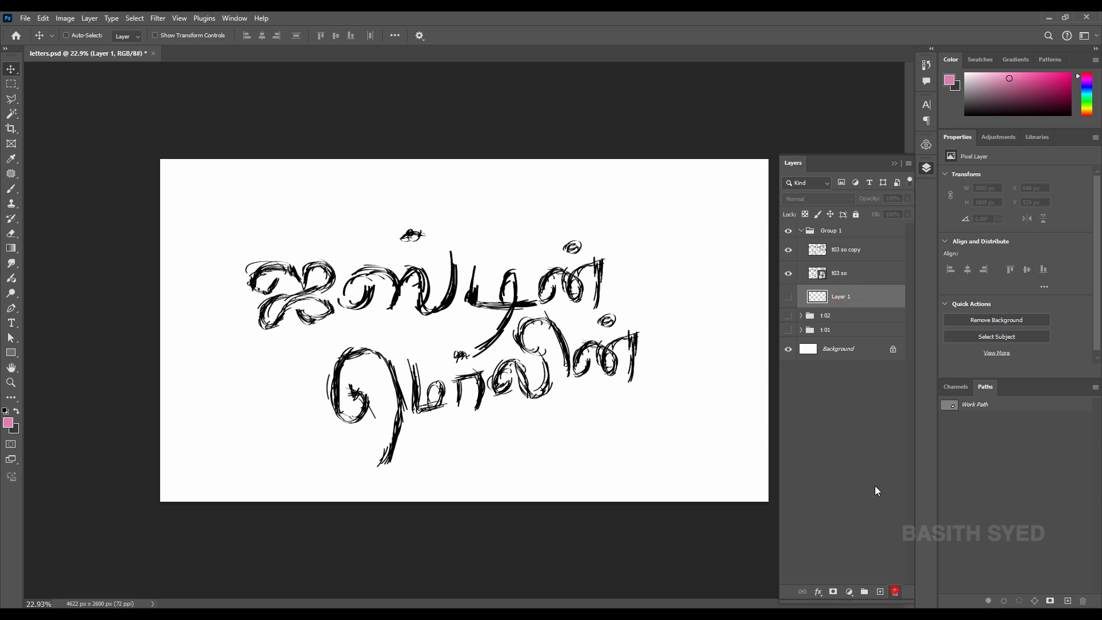
pyautogui.press('Delete')
pyautogui.click(854, 250)
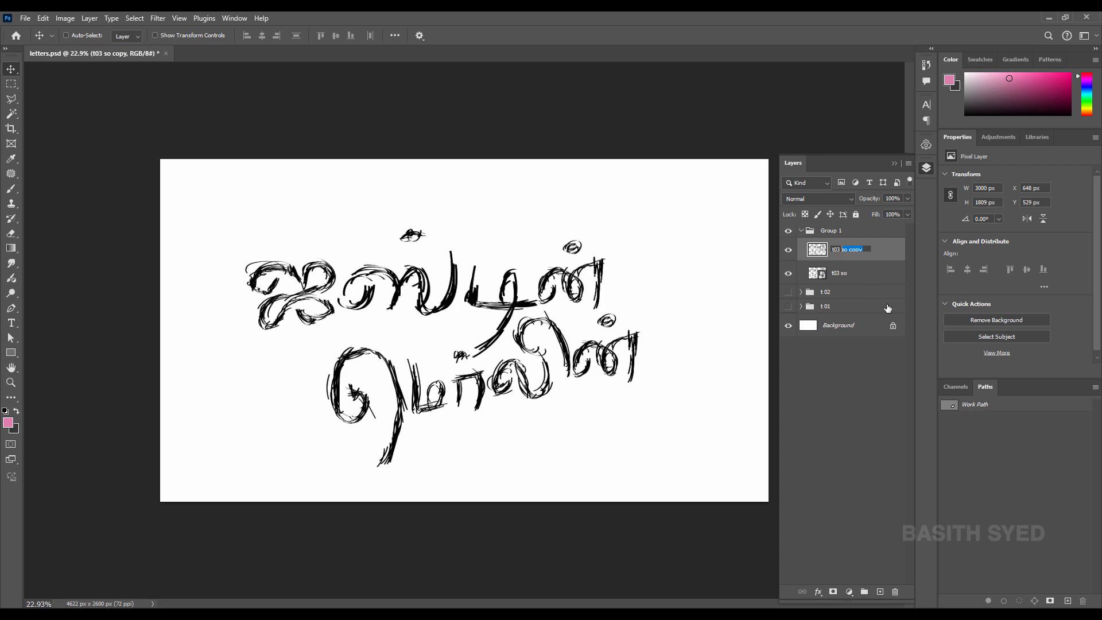
# Select the first letter of the upper line with a Polygonal Lasso outline on the t03 main layer
pyautogui.hotkey('ctrl', 'space')
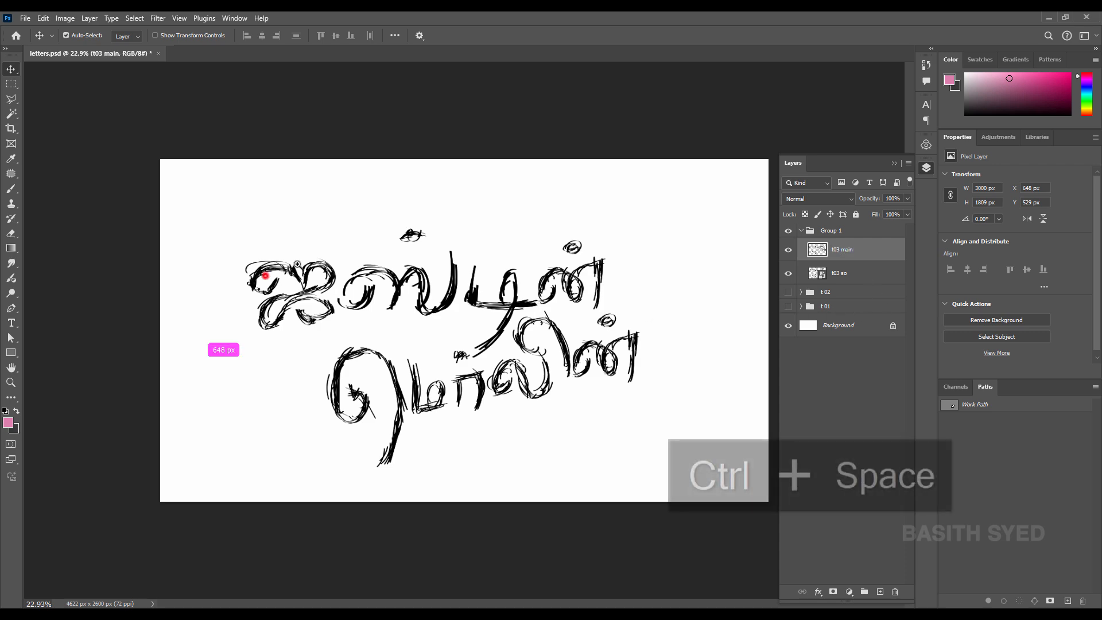
pyautogui.moveTo(263, 275); pyautogui.dragTo(396, 277)
pyautogui.press('l')
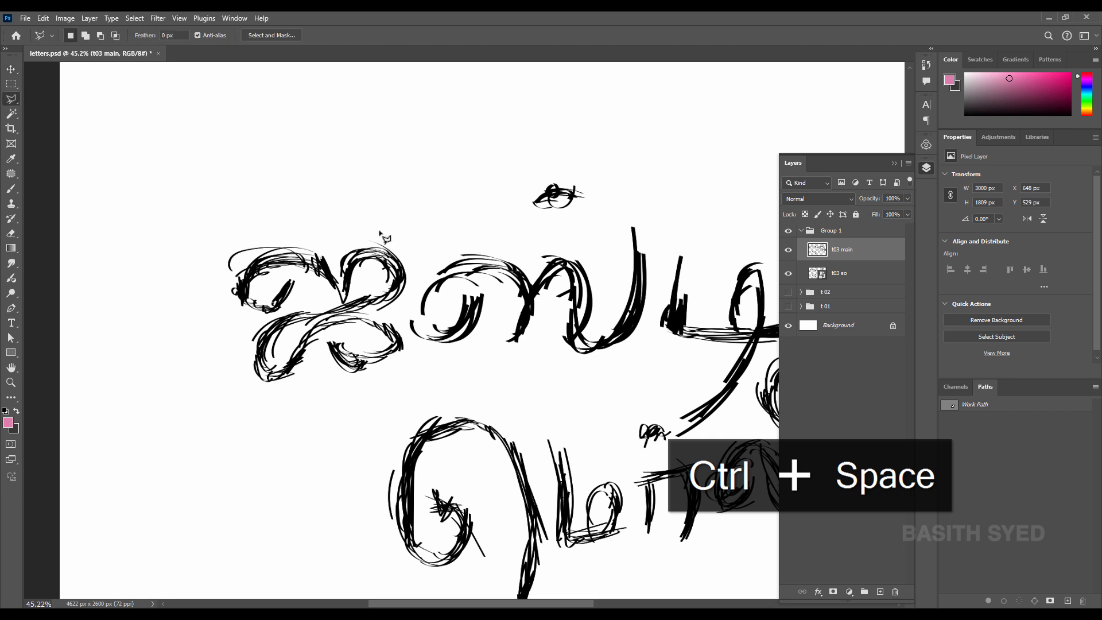
pyautogui.click(401, 313)
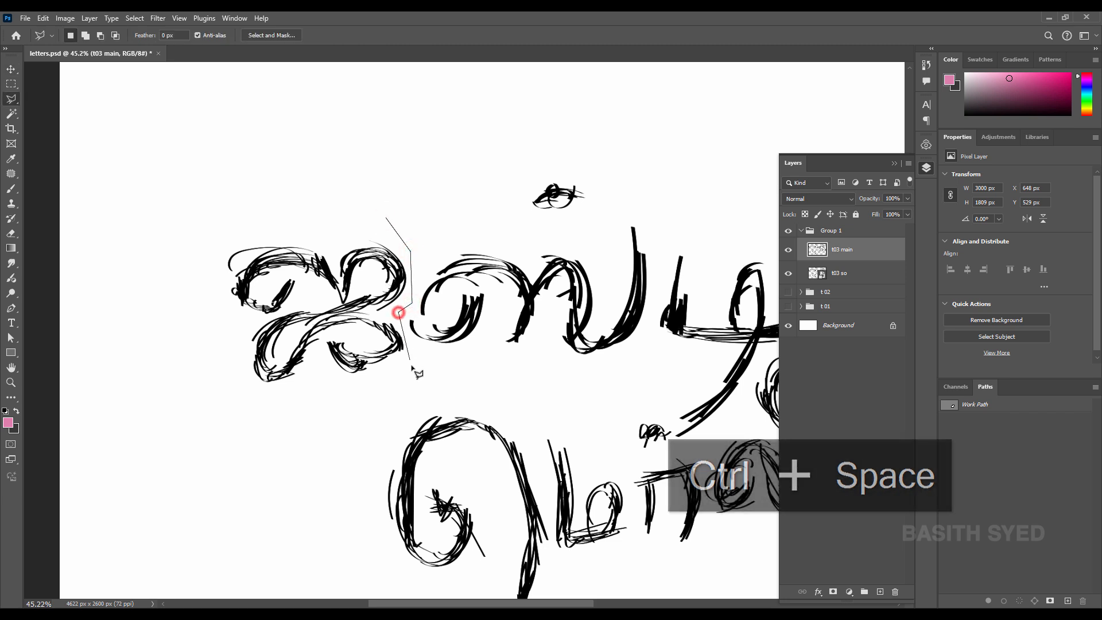
pyautogui.click(412, 365)
pyautogui.click(287, 403)
pyautogui.click(210, 402)
pyautogui.click(197, 326)
pyautogui.click(194, 237)
pyautogui.click(303, 208)
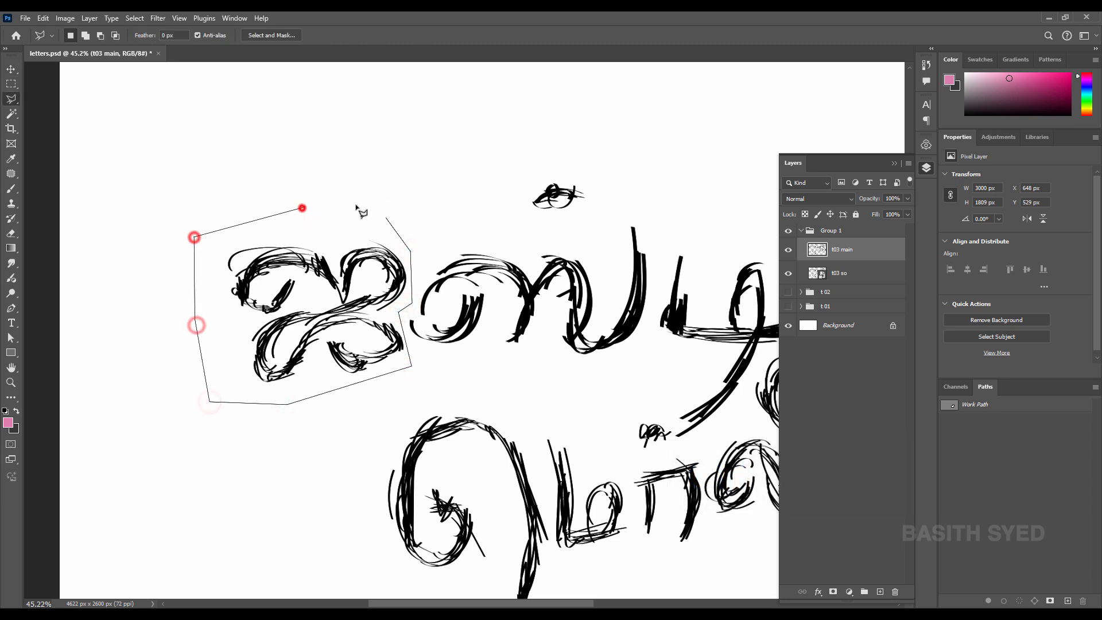
pyautogui.click(386, 219)
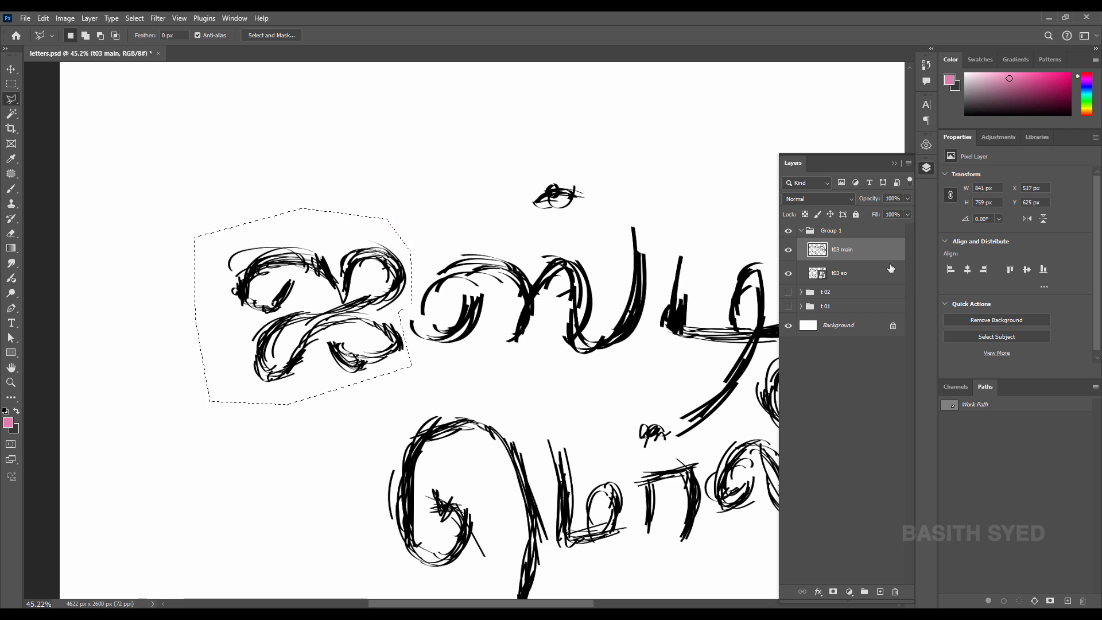
# Copy the selected first letter to a new layer named 01 t03, and copy the t03 suffix for reuse
pyautogui.hotkey('ctrl', 'j')
pyautogui.doubleClick(839, 250)
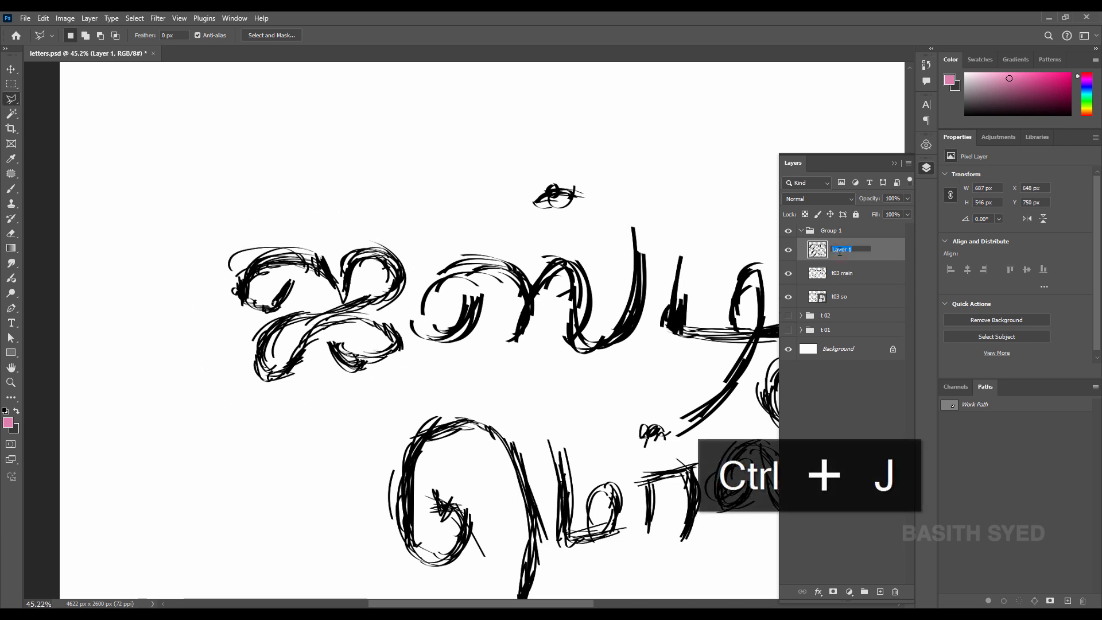
pyautogui.write('01 t03')
pyautogui.moveTo(856, 250); pyautogui.dragTo(842, 253)
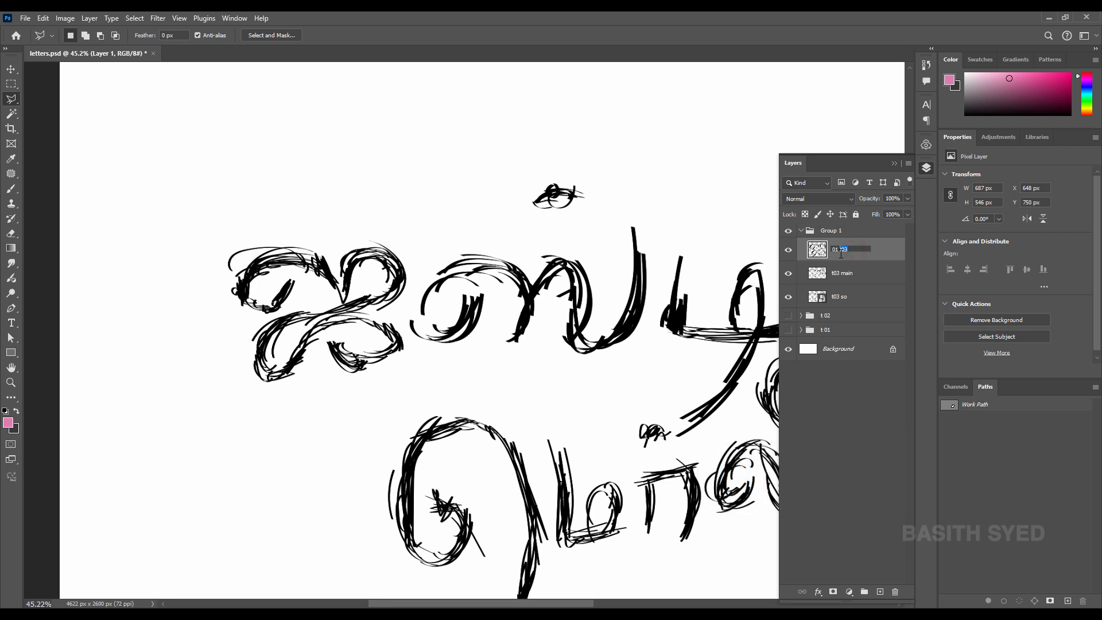
pyautogui.hotkey('ctrl', 'c')
pyautogui.click(470, 236)
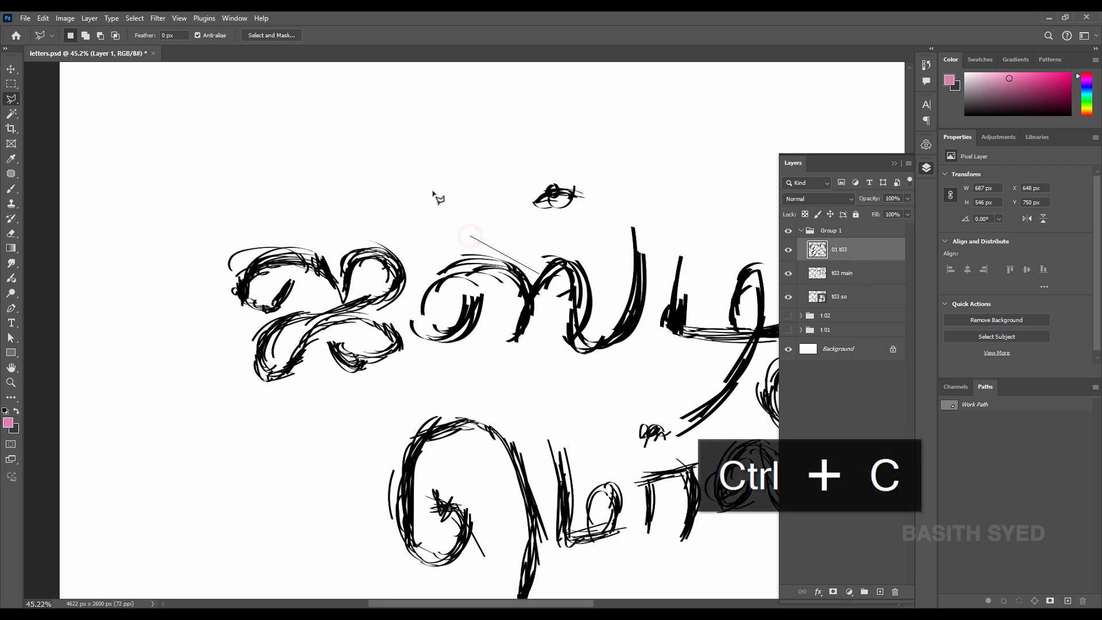
pyautogui.click(522, 233)
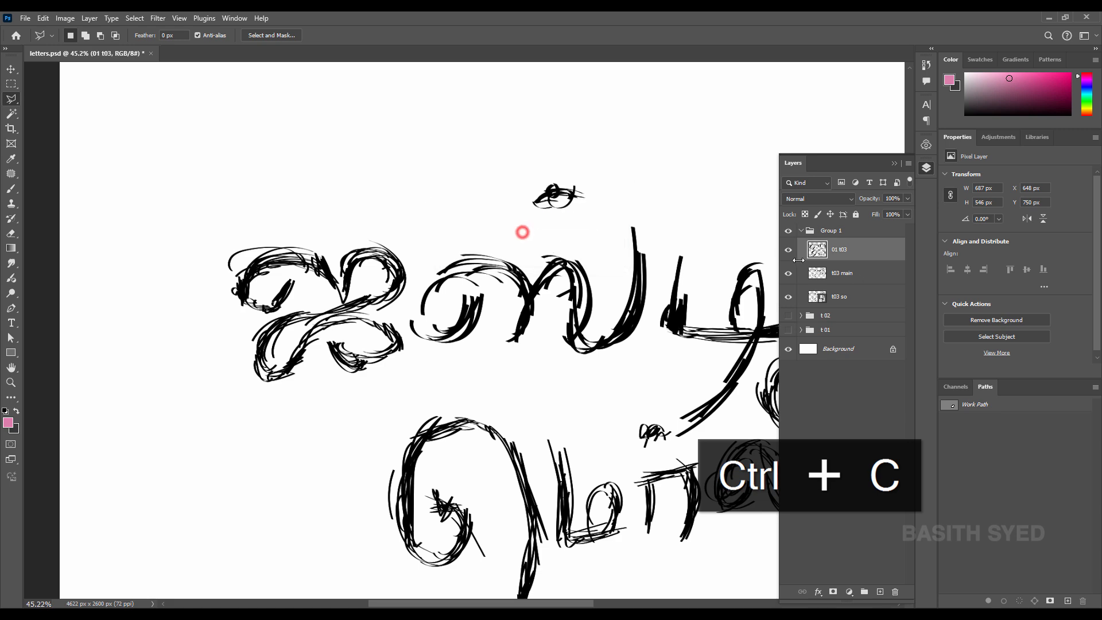
# Select the second letter of the upper line, without its dot, with the Polygonal Lasso on the t03 main layer
pyautogui.click(861, 275)
pyautogui.moveTo(623, 271); pyautogui.dragTo(443, 268)
pyautogui.click(263, 242)
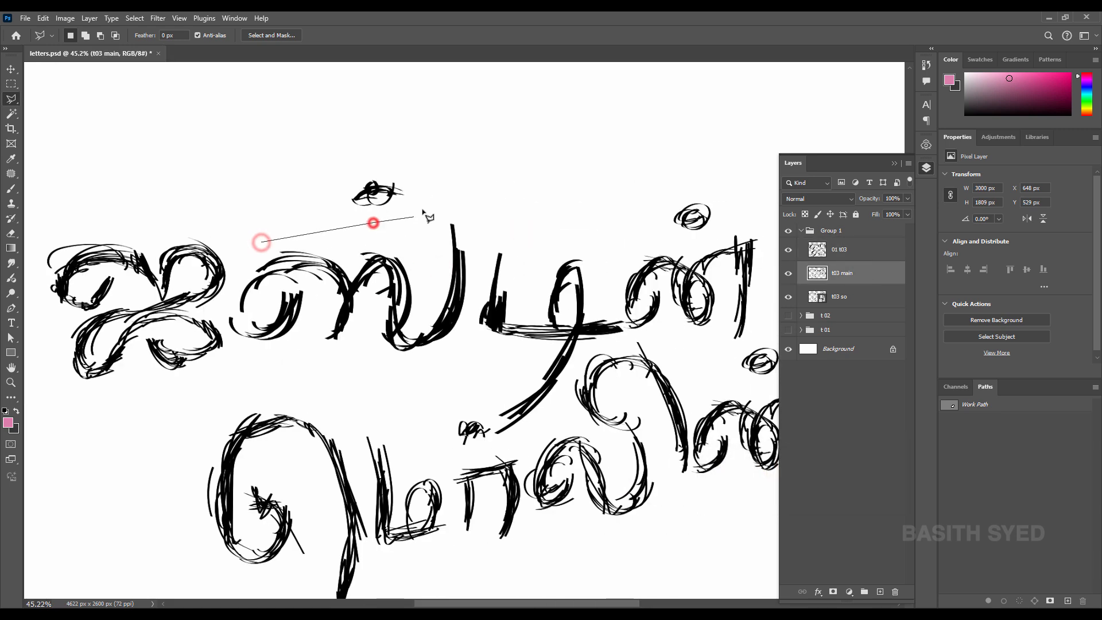
pyautogui.click(480, 196)
pyautogui.click(480, 235)
pyautogui.click(479, 299)
pyautogui.click(453, 357)
pyautogui.click(363, 369)
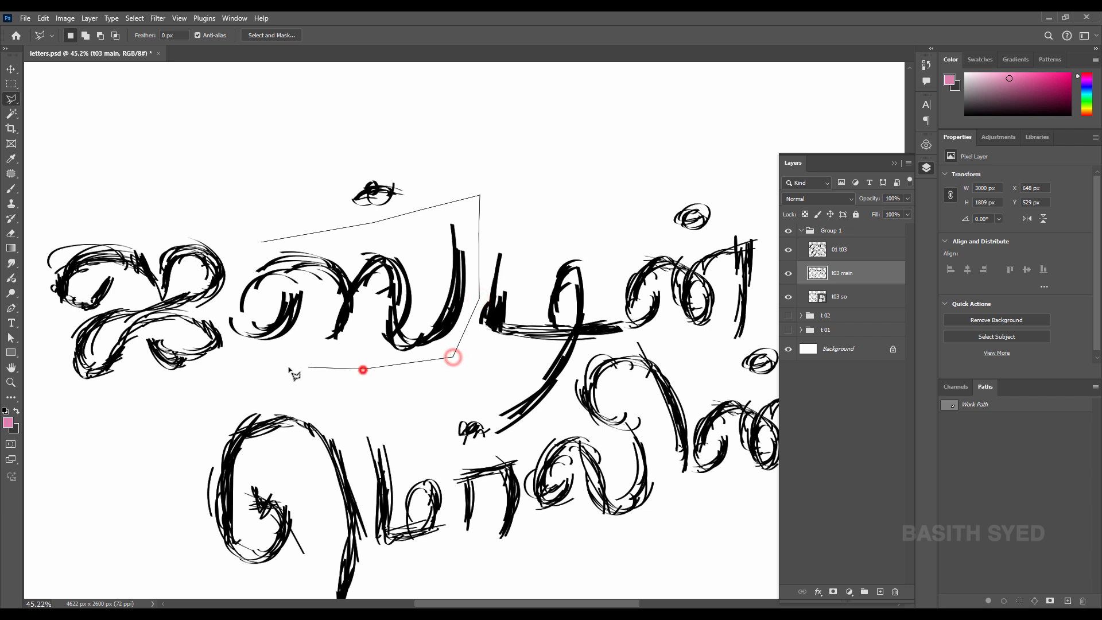
pyautogui.click(241, 357)
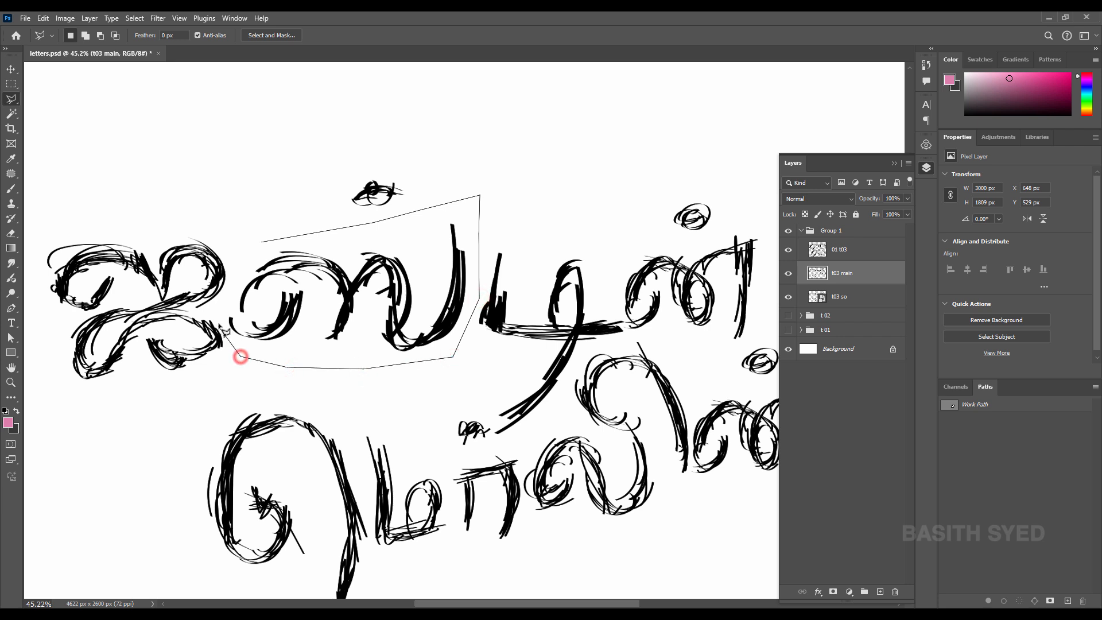
pyautogui.click(263, 243)
# Copy the selected second letter to its own layer and rename that layer 02 t03
pyautogui.hotkey('ctrl', 'j')
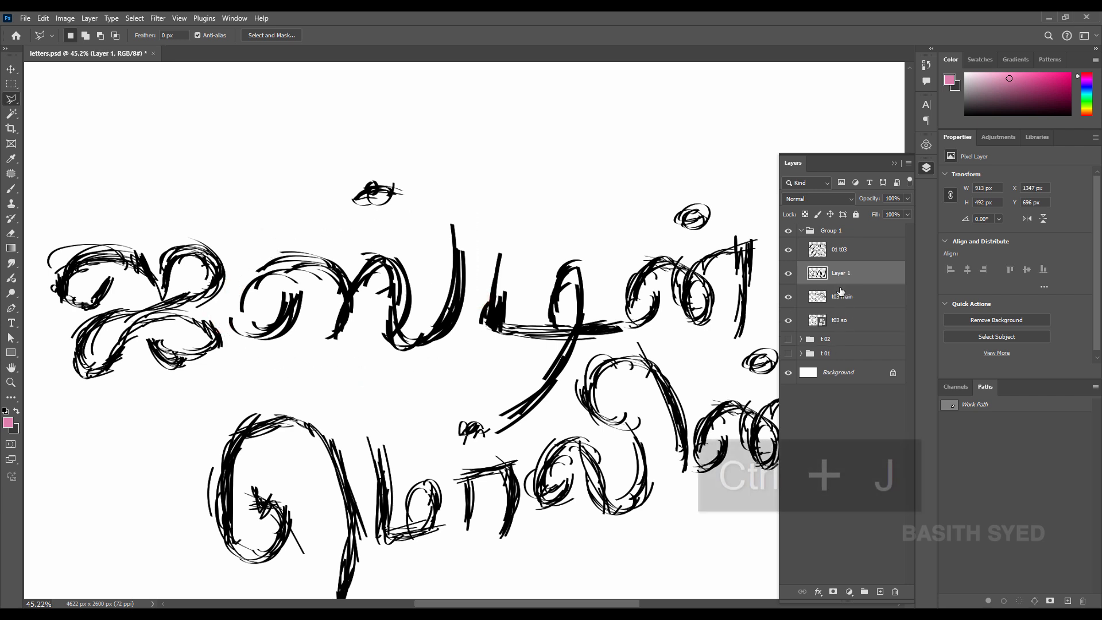
pyautogui.doubleClick(843, 273)
pyautogui.hotkey('ctrl', 'v')
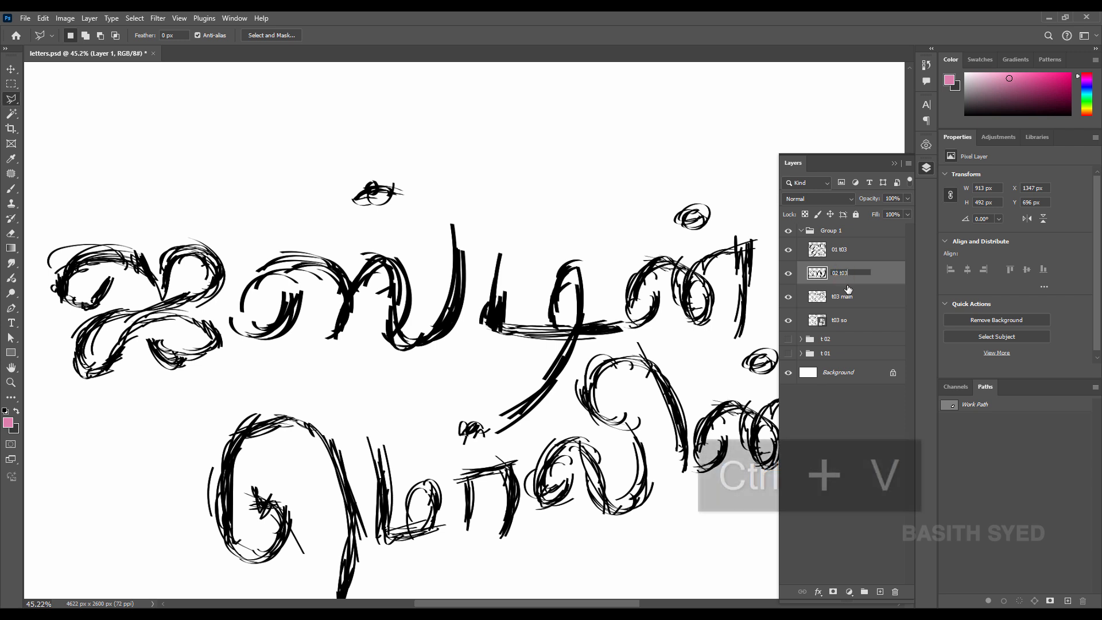
# Marquee-select the dot above the upper line's second letter on t03 main and copy it to a new layer named 03 t03
pyautogui.press('Return')
pyautogui.click(856, 296)
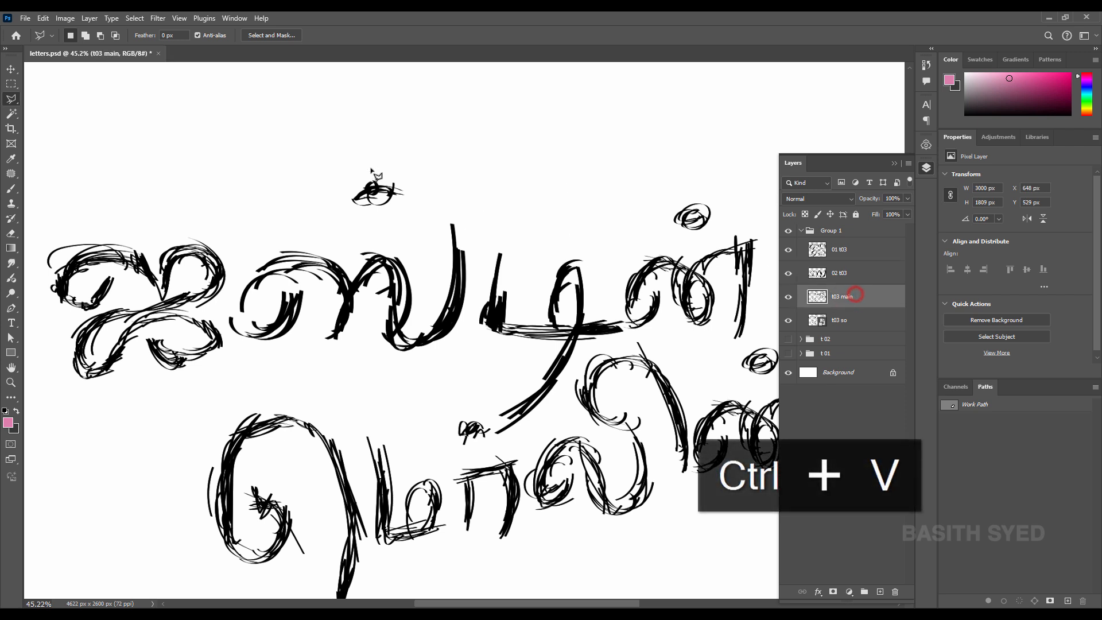
pyautogui.press('m')
pyautogui.moveTo(326, 135); pyautogui.dragTo(406, 218)
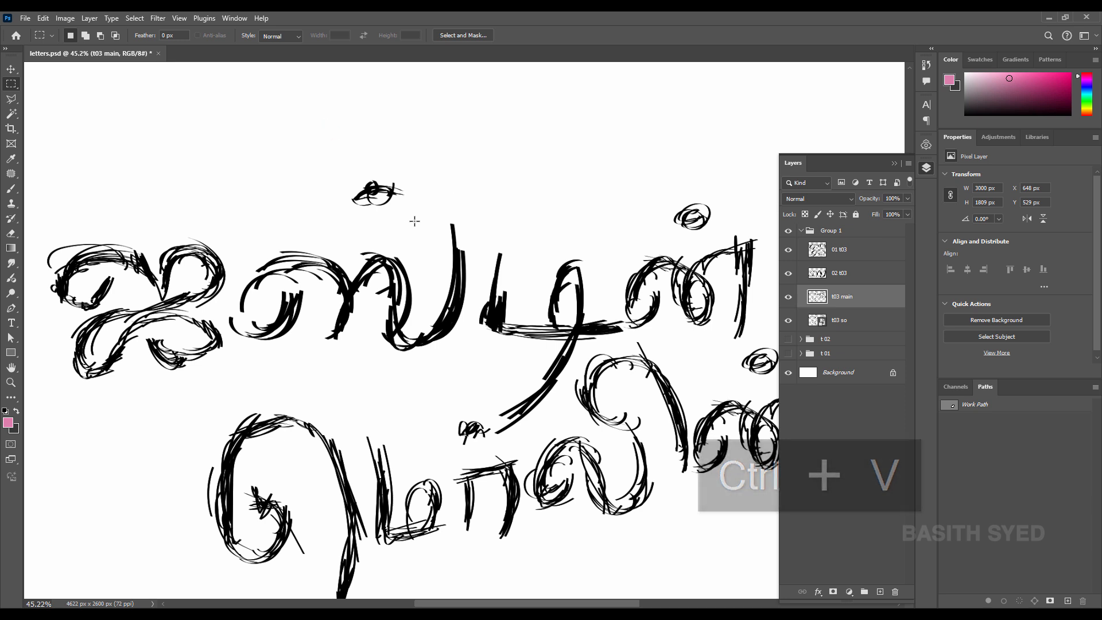
pyautogui.hotkey('ctrl', 'j')
pyautogui.doubleClick(840, 296)
pyautogui.hotkey('ctrl', 'v')
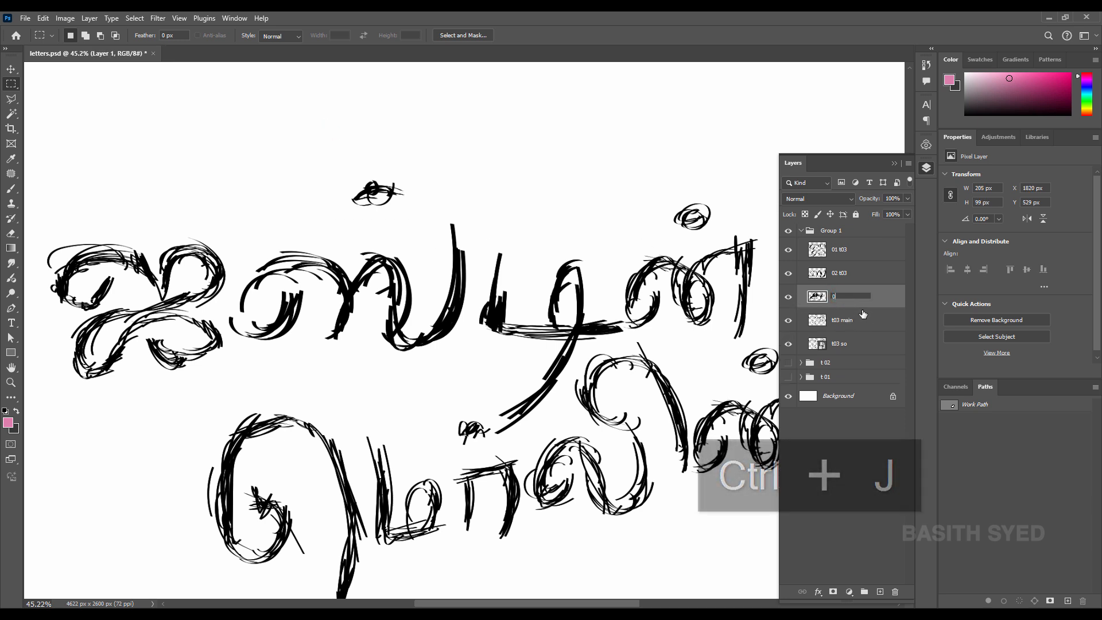
pyautogui.press('Return')
# Draw a closed Pen path on t03 main around the L-shaped part and base stroke of the upper line's third letter, excluding the loop
pyautogui.hscroll(5, 459, 276)
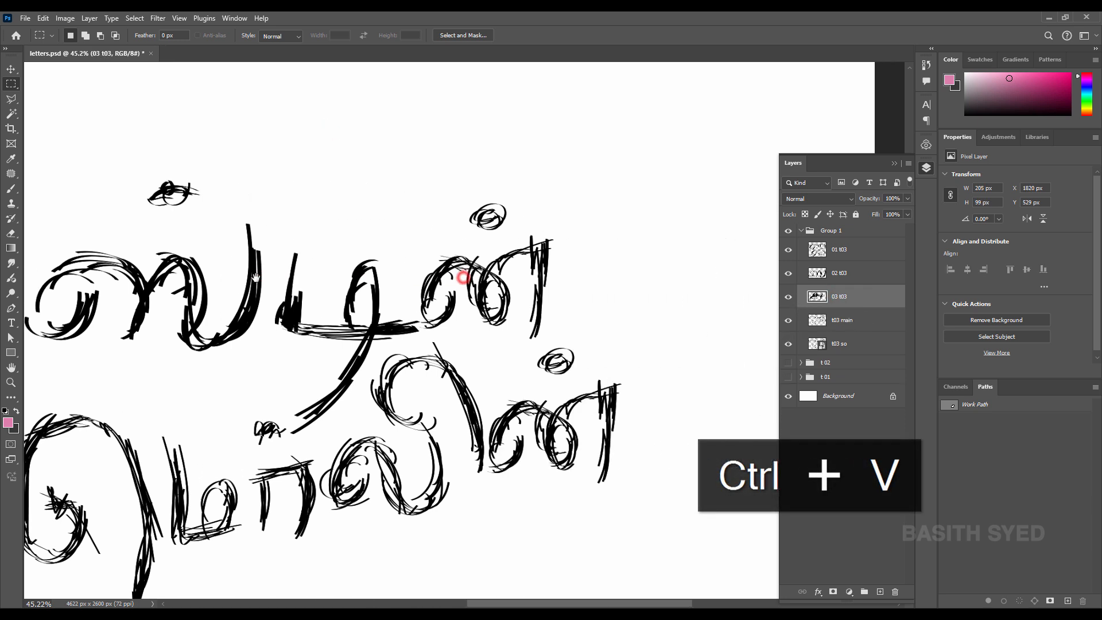
pyautogui.click(856, 327)
pyautogui.hscroll(3, 382, 320)
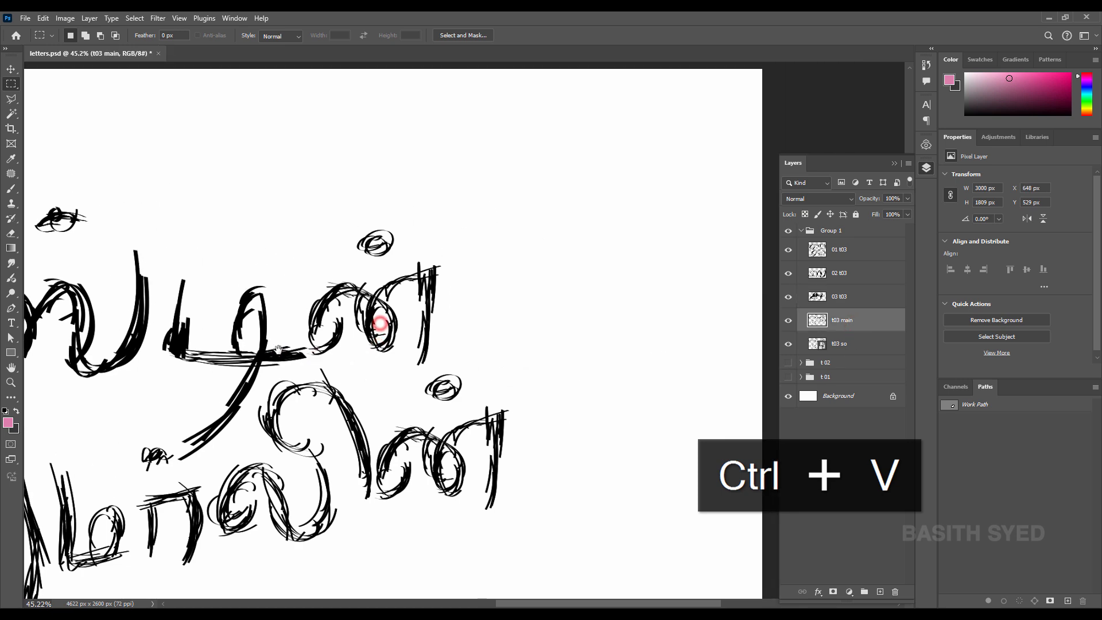
pyautogui.press('p')
pyautogui.click(198, 265)
pyautogui.click(202, 335)
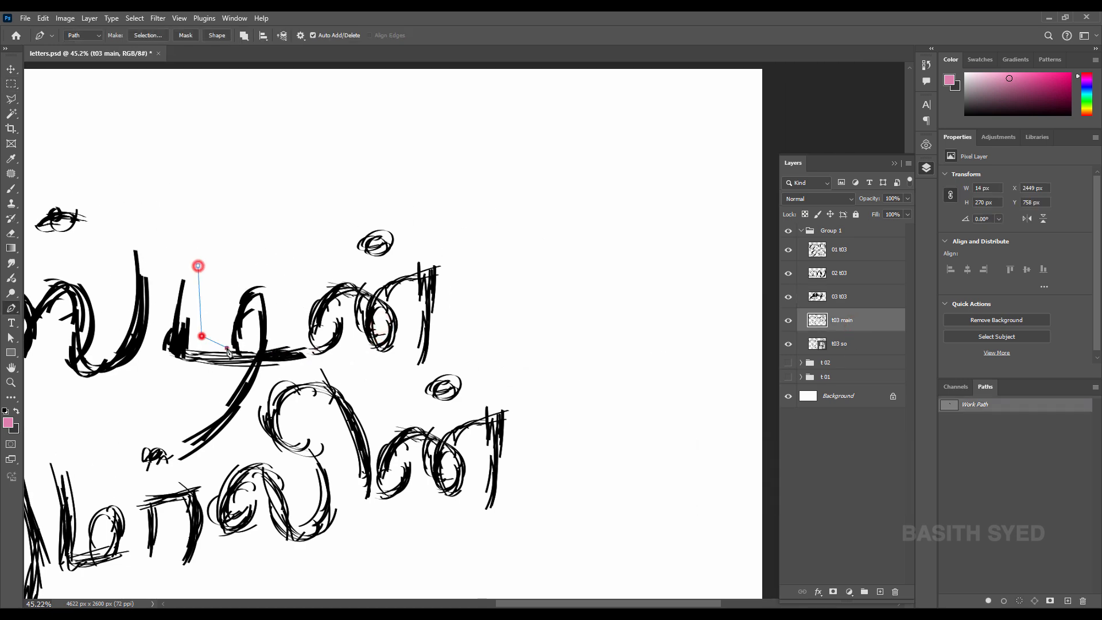
pyautogui.click(227, 347)
pyautogui.moveTo(246, 347); pyautogui.dragTo(298, 344)
pyautogui.hotkey('ctrl', 'space')
pyautogui.click(274, 345)
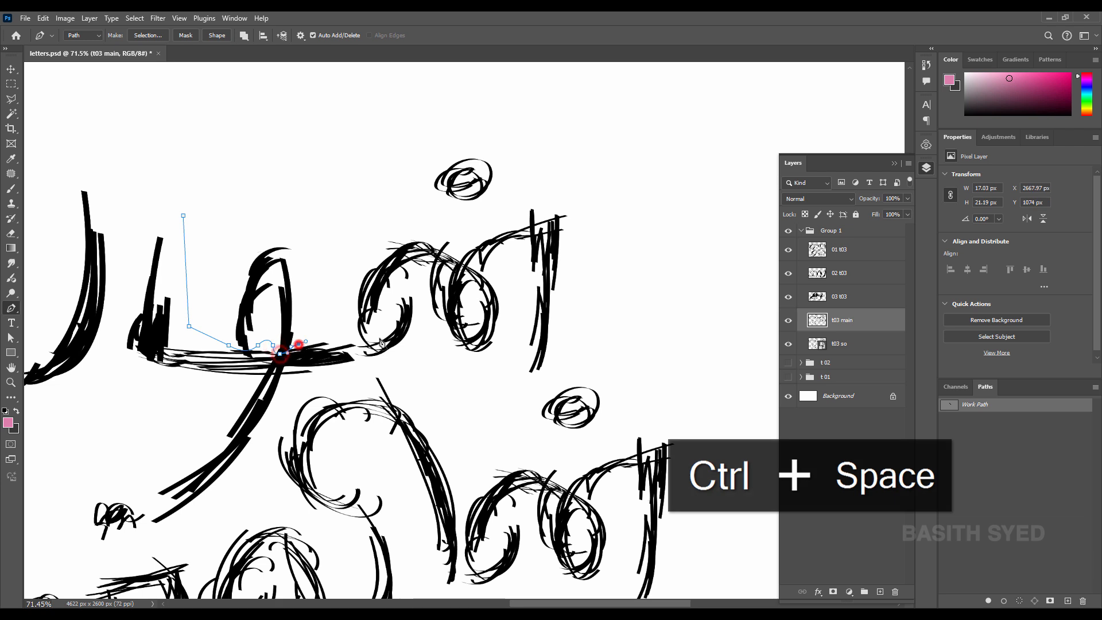
pyautogui.click(313, 379)
pyautogui.click(293, 377)
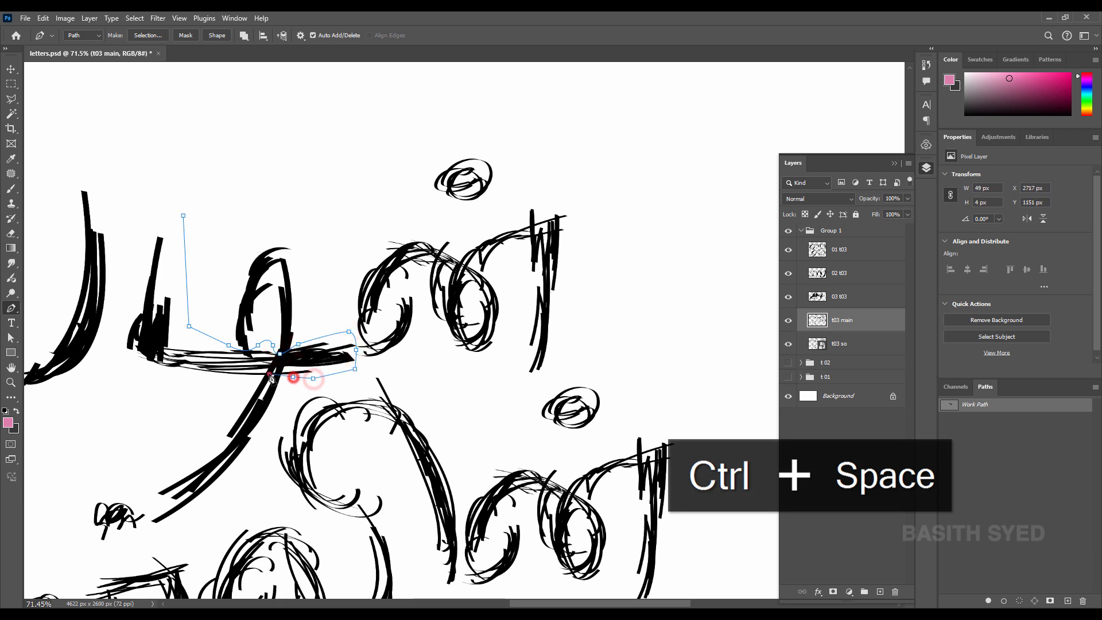
pyautogui.click(109, 327)
pyautogui.click(183, 216)
# Turn the path around the L-shaped part into a selection and copy it to a new layer named 04 t03
pyautogui.hotkey('ctrl', 'Return')
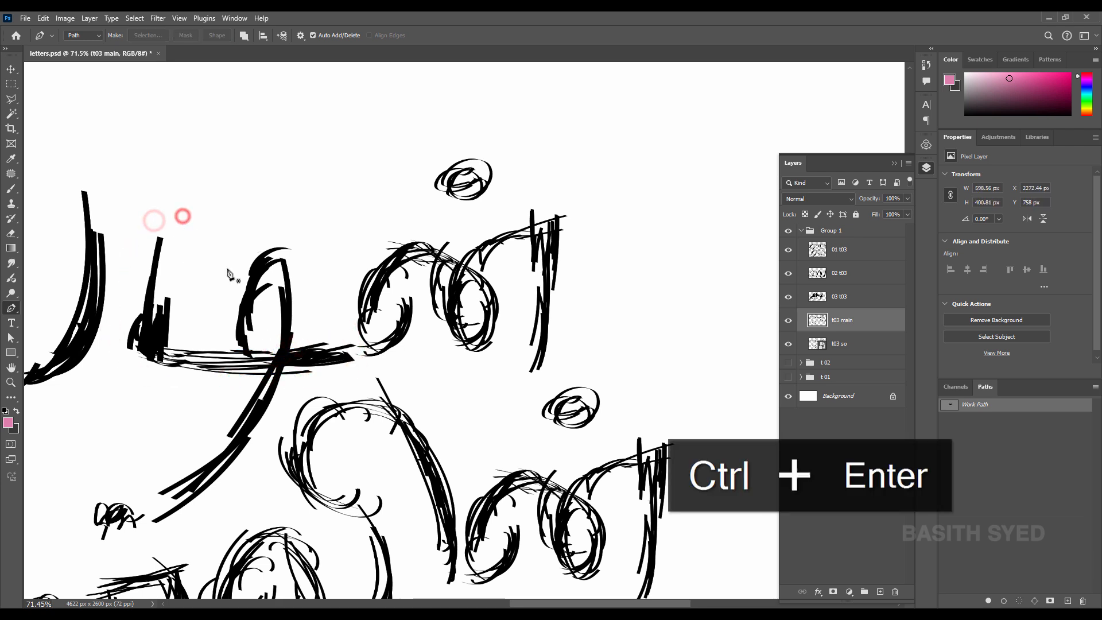
pyautogui.hotkey('ctrl', 'j')
pyautogui.doubleClick(840, 319)
pyautogui.write('04')
pyautogui.hotkey('ctrl', 'v')
pyautogui.press('Return')
# Draw a closed Pen path on t03 main around the loop and long tail of the upper line's third letter
pyautogui.click(859, 345)
pyautogui.click(259, 344)
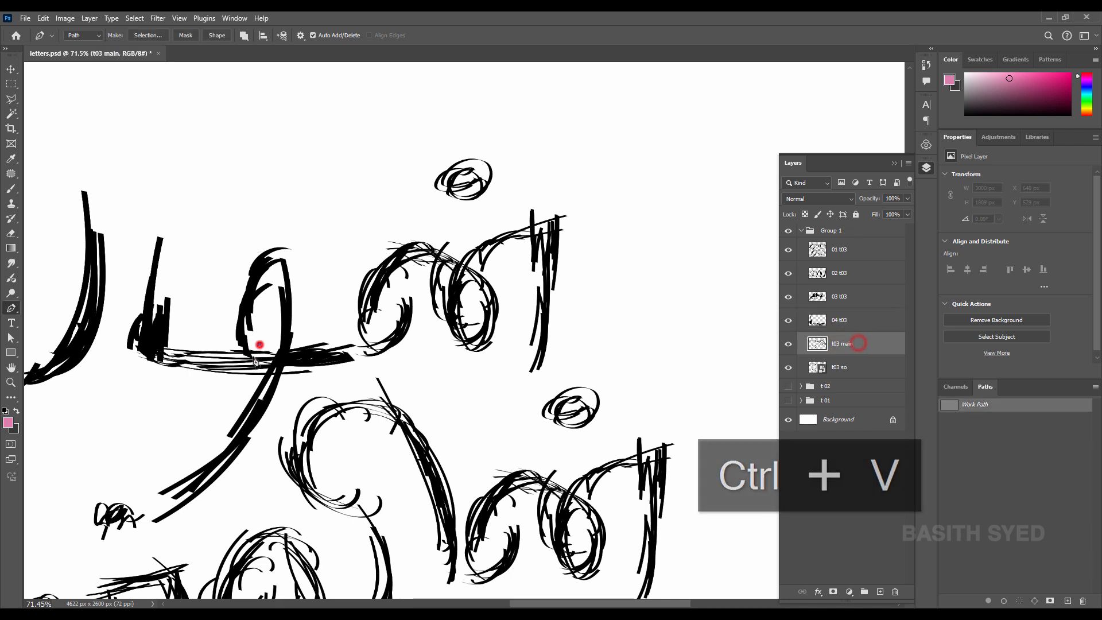
pyautogui.moveTo(252, 357); pyautogui.dragTo(249, 352)
pyautogui.hotkey('ctrl', 'z')
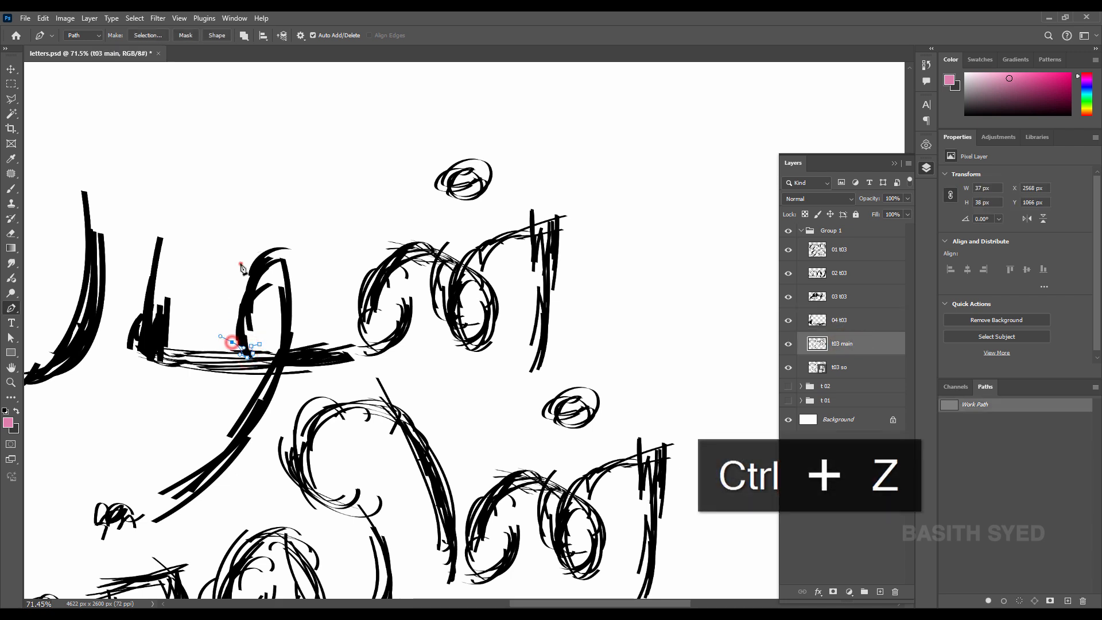
pyautogui.click(264, 233)
pyautogui.click(302, 243)
pyautogui.click(301, 269)
pyautogui.click(297, 334)
pyautogui.click(290, 351)
pyautogui.moveTo(281, 384); pyautogui.dragTo(282, 390)
pyautogui.moveTo(260, 450); pyautogui.dragTo(260, 454)
pyautogui.moveTo(237, 450); pyautogui.dragTo(271, 384)
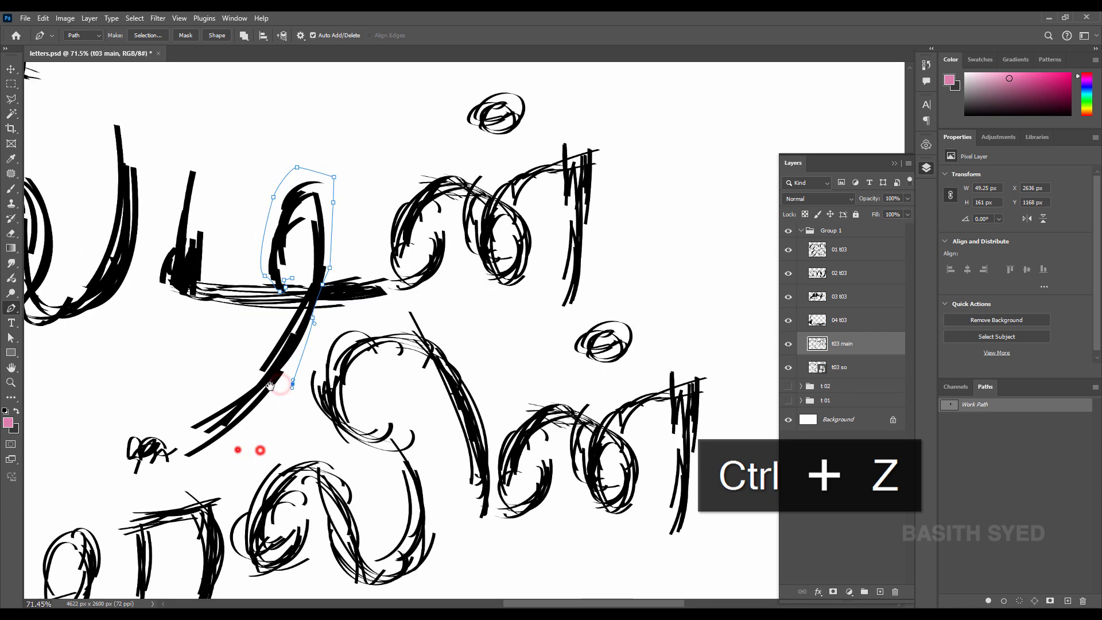
pyautogui.click(221, 457)
pyautogui.click(186, 467)
pyautogui.click(180, 434)
pyautogui.click(218, 382)
pyautogui.click(281, 326)
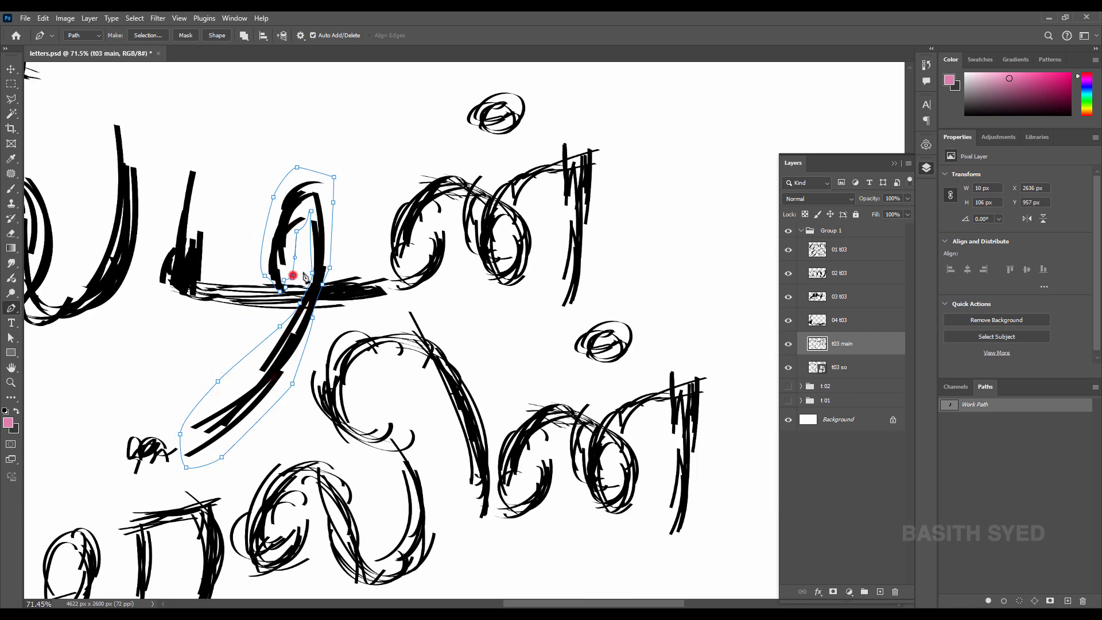
# Turn the loop-and-tail path into a selection and copy it to a new layer named 05 t03
pyautogui.hotkey('ctrl', 'Return')
pyautogui.hotkey('ctrl', 'j')
pyautogui.doubleClick(828, 344)
pyautogui.write('05')
pyautogui.hotkey('ctrl', 'v')
pyautogui.press('Return')
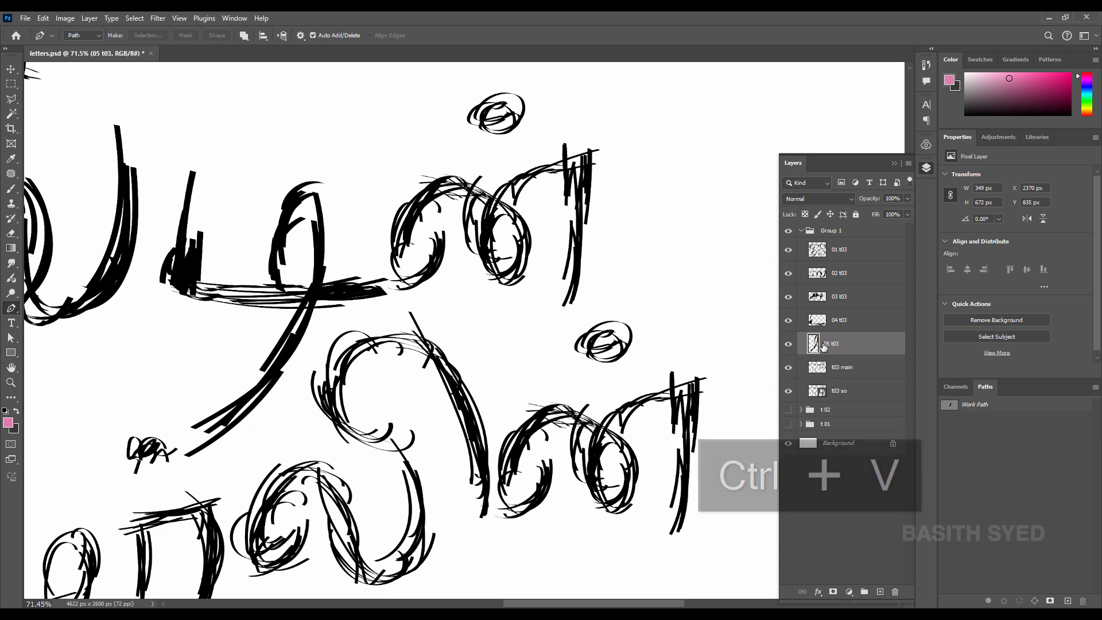
# Hide the t03 so layer, and briefly hide 05 t03 and t03 main to check the separated letters before showing both again
pyautogui.click(789, 344)
pyautogui.click(788, 367)
pyautogui.click(789, 391)
pyautogui.click(789, 344)
pyautogui.click(862, 347)
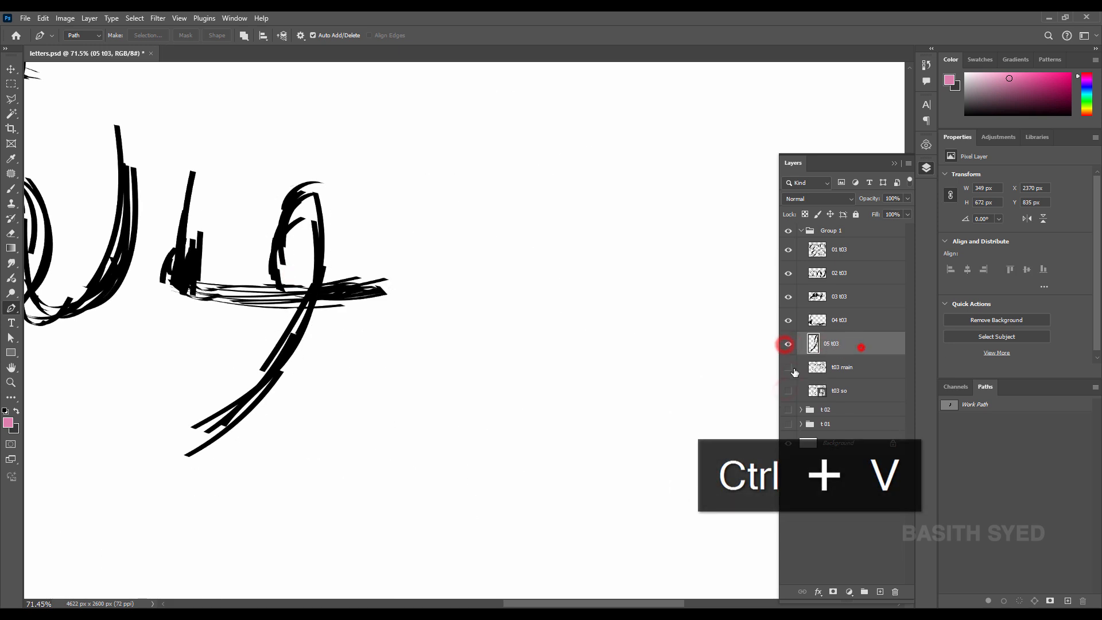
pyautogui.click(788, 368)
# Draw a closed Pen path on t03 main around the last letter of the upper line, leaving out its dot
pyautogui.click(875, 372)
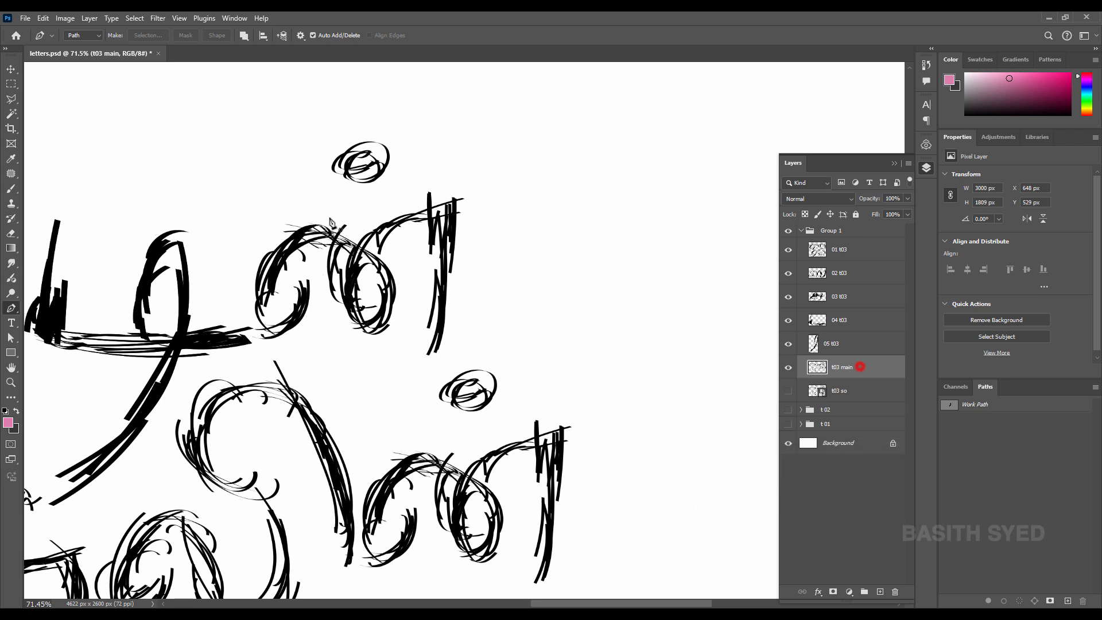
pyautogui.click(309, 341)
pyautogui.click(266, 350)
pyautogui.click(248, 318)
pyautogui.moveTo(252, 226); pyautogui.dragTo(263, 217)
pyautogui.click(356, 208)
pyautogui.click(432, 191)
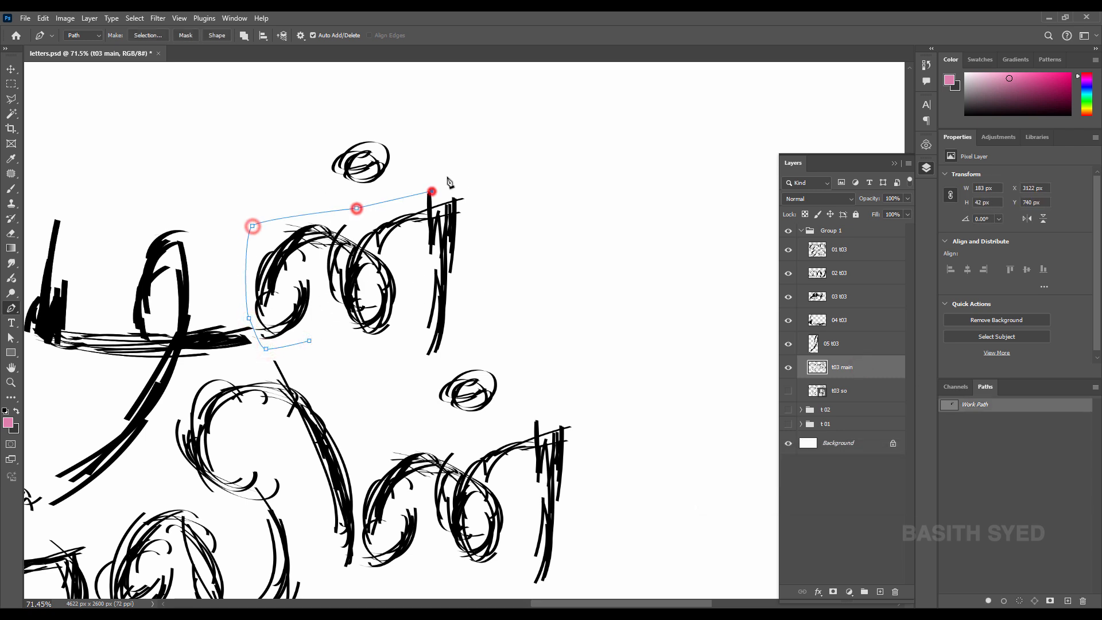
pyautogui.hotkey('ctrl', 'z')
pyautogui.moveTo(434, 178); pyautogui.dragTo(461, 178)
pyautogui.click(428, 369)
pyautogui.click(386, 374)
pyautogui.click(309, 341)
# Turn the path around the upper line's last letter into a selection and copy it to a new layer named 06 t03
pyautogui.hotkey('ctrl', 'Return')
pyautogui.hotkey('ctrl', 'j')
pyautogui.doubleClick(846, 367)
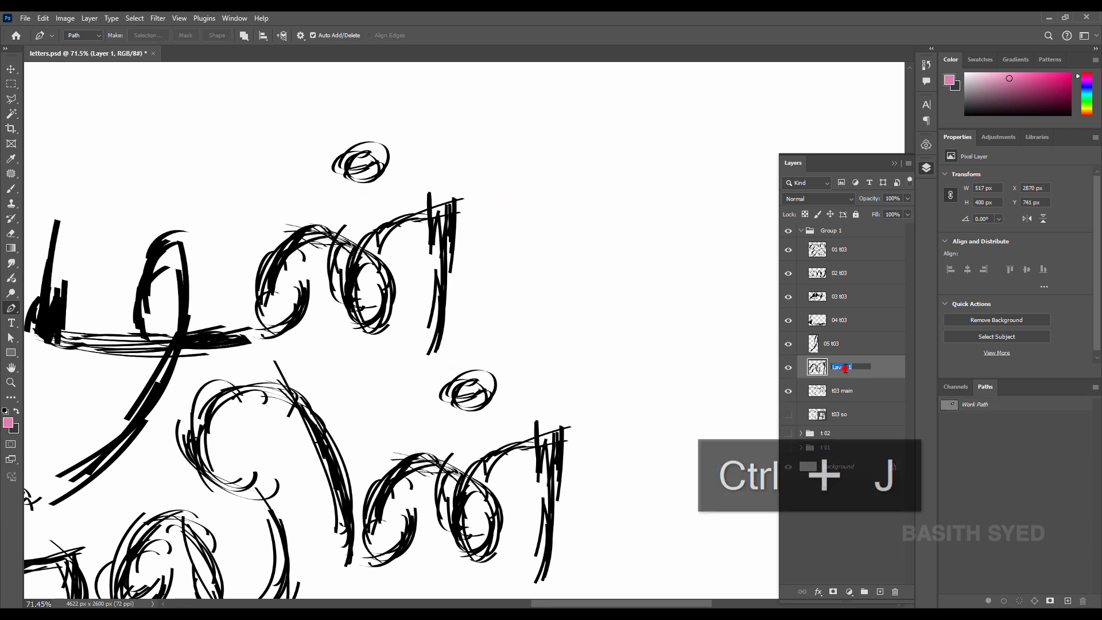
pyautogui.press('Return')
# Marquee-select the dot above the upper line's last letter and copy it to a new layer named 07 t03
pyautogui.press('m')
pyautogui.moveTo(293, 125); pyautogui.dragTo(398, 195)
pyautogui.hotkey('ctrl', 'j')
pyautogui.write('07')
pyautogui.hotkey('ctrl', 'v')
pyautogui.press('Return')
pyautogui.click(865, 373)
pyautogui.click(870, 340)
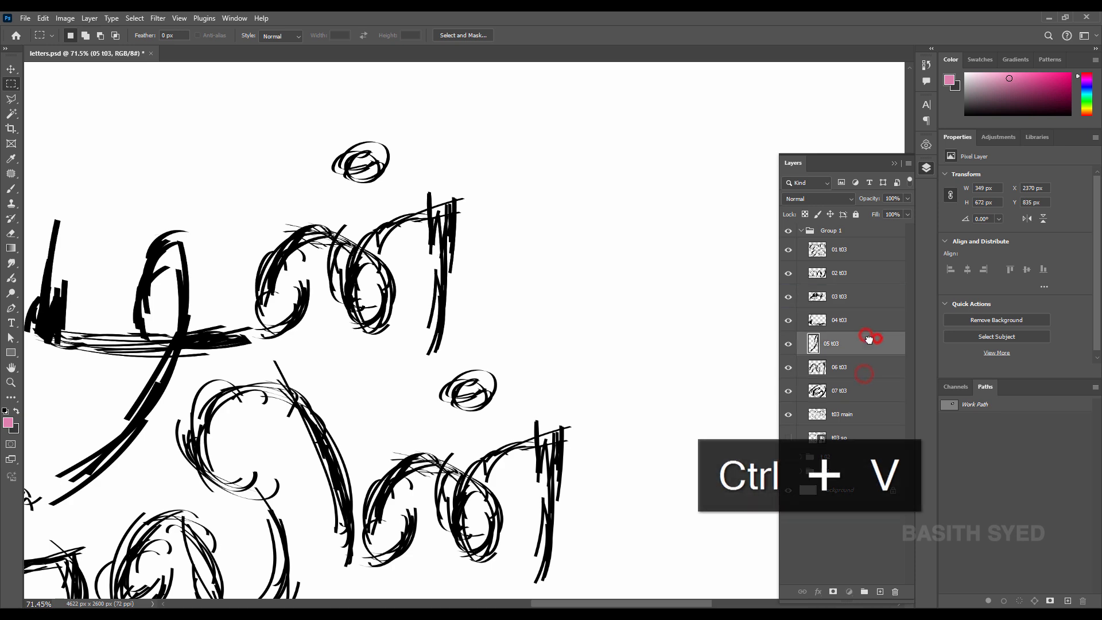
pyautogui.click(866, 372)
pyautogui.click(864, 395)
# Select the first letter of the lower line on t03 main with the Polygonal Lasso and copy it to a new layer named 08 t03
pyautogui.click(861, 417)
pyautogui.click(790, 416)
pyautogui.click(789, 417)
pyautogui.moveTo(278, 376); pyautogui.dragTo(477, 382)
pyautogui.press('l')
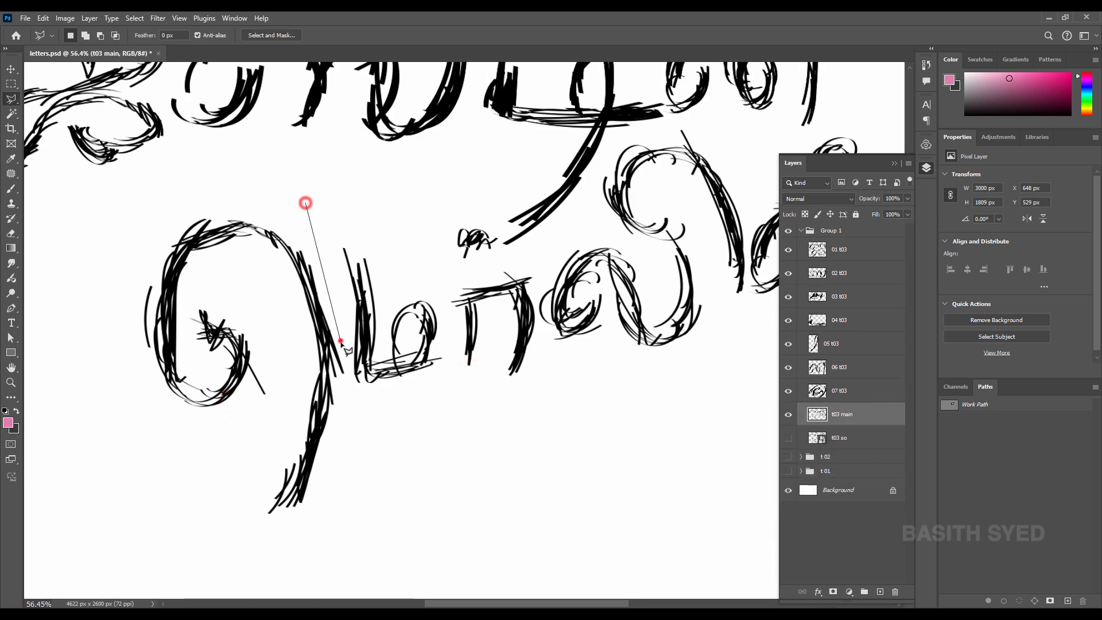
pyautogui.click(350, 392)
pyautogui.click(343, 472)
pyautogui.click(298, 522)
pyautogui.click(116, 424)
pyautogui.click(110, 310)
pyautogui.click(179, 205)
pyautogui.click(305, 202)
pyautogui.hotkey('ctrl', 'j')
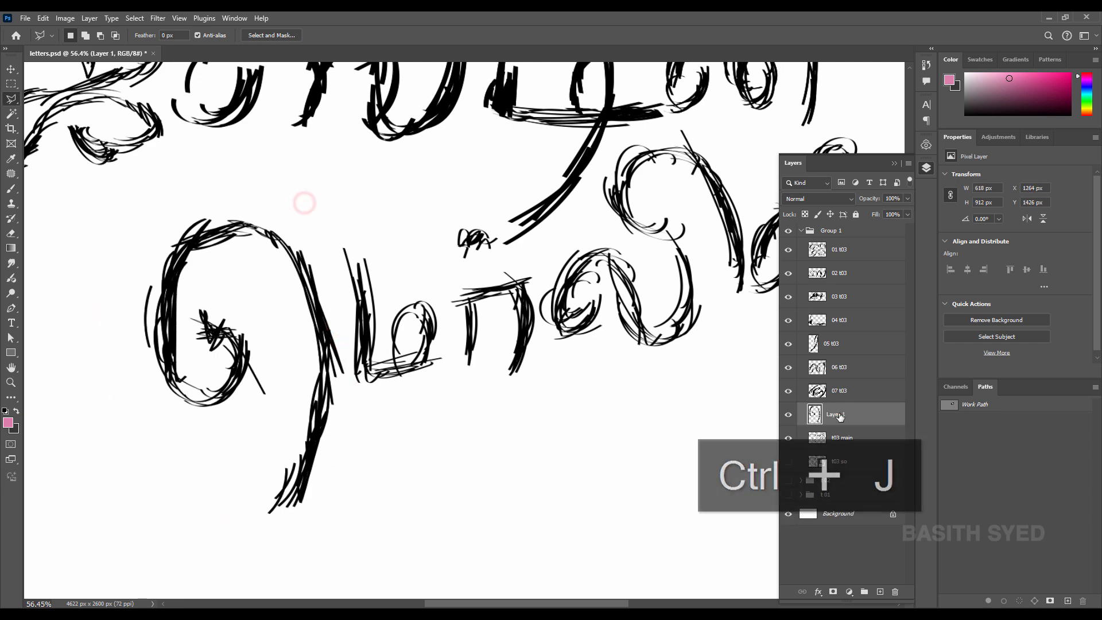
# Select the second letter of the lower line on t03 main with the Polygonal Lasso and copy it to a new layer named 09 t03
pyautogui.click(860, 438)
pyautogui.moveTo(643, 210); pyautogui.dragTo(414, 207)
pyautogui.click(104, 232)
pyautogui.click(147, 211)
pyautogui.click(211, 257)
pyautogui.click(213, 312)
pyautogui.click(221, 376)
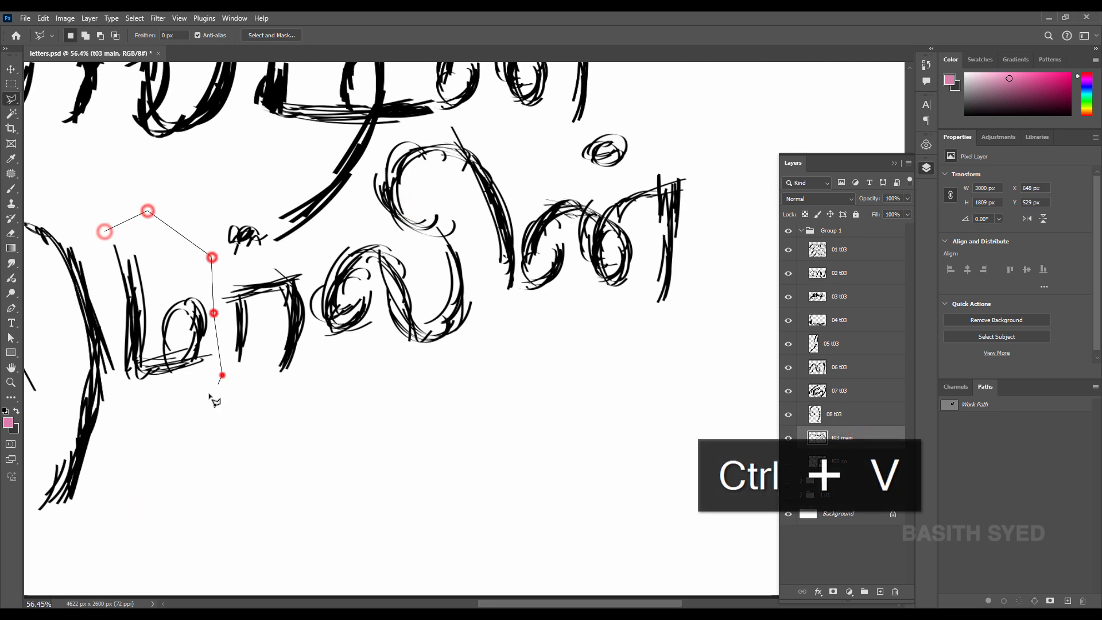
pyautogui.click(209, 394)
pyautogui.hotkey('ctrl', 'j')
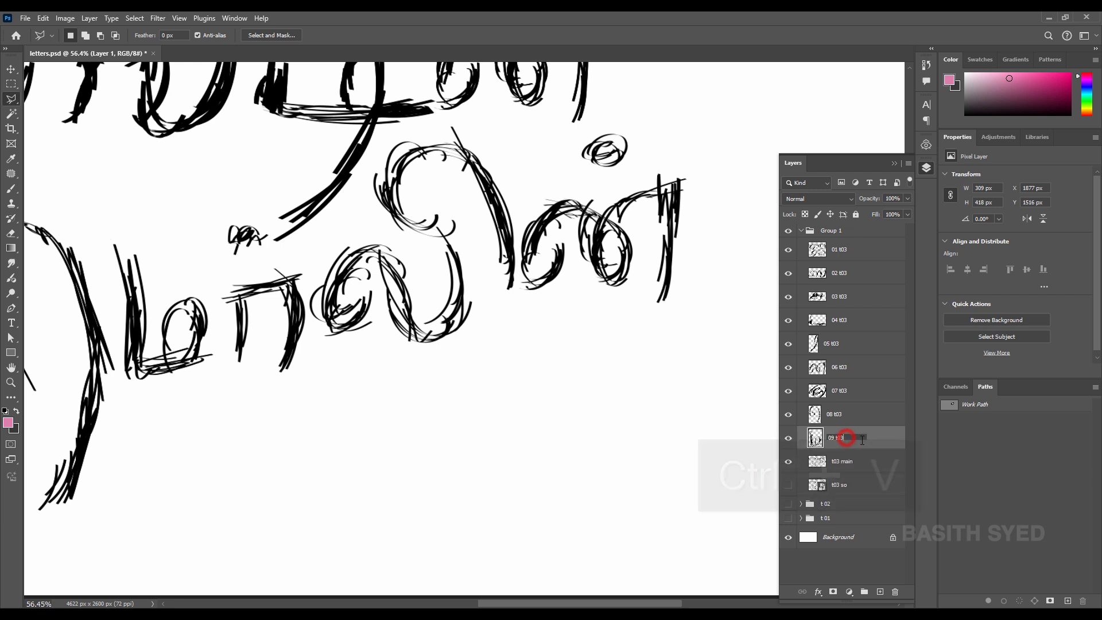
# Lasso the third letter of the lower line, without its dot, on t03 main and copy it to a new layer named 10 t03
pyautogui.moveTo(290, 319); pyautogui.dragTo(224, 343)
pyautogui.click(154, 297)
pyautogui.click(219, 279)
pyautogui.click(244, 283)
pyautogui.click(239, 315)
pyautogui.click(243, 347)
pyautogui.click(242, 400)
pyautogui.click(227, 413)
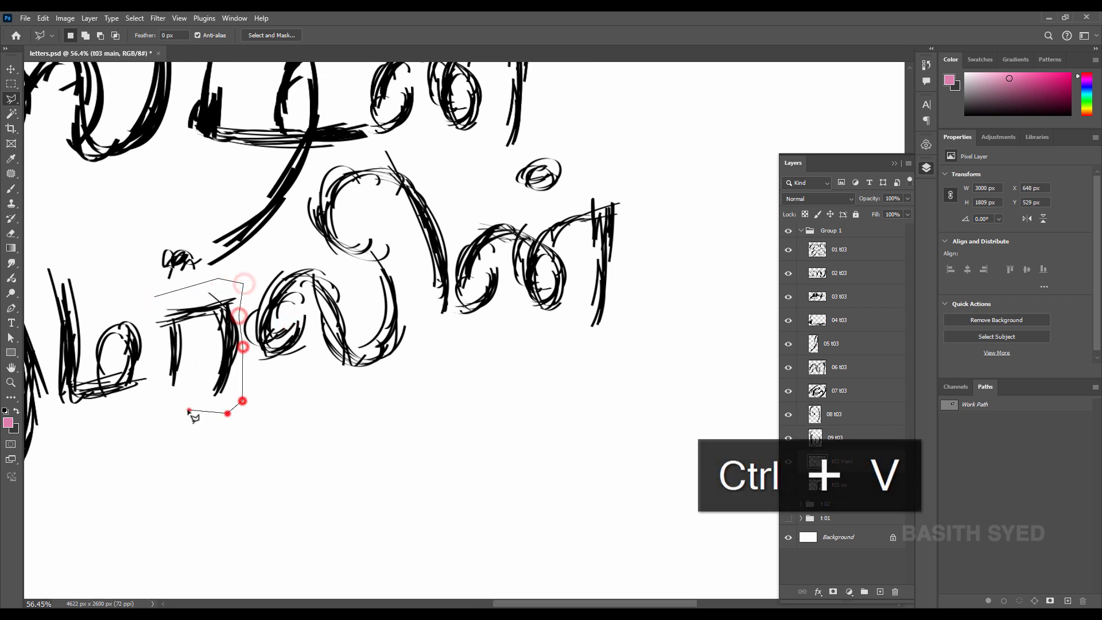
pyautogui.click(154, 297)
pyautogui.hotkey('ctrl', 'j')
pyautogui.doubleClick(844, 459)
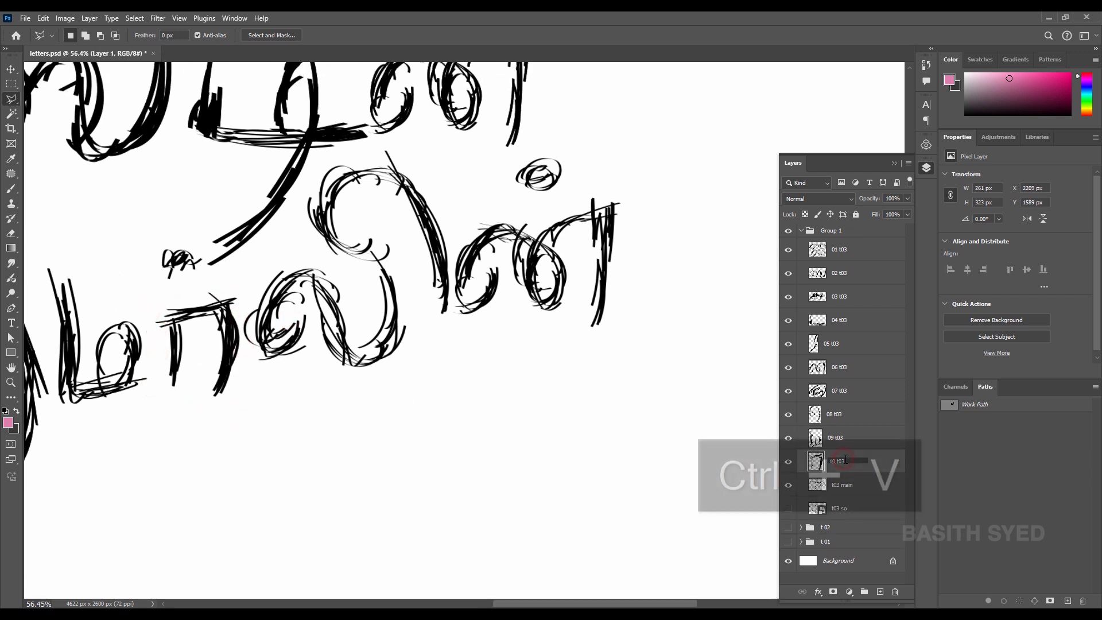
# Lasso the dot above the lower line's third letter on t03 main and copy it to a new layer named 11 t03
pyautogui.click(205, 271)
pyautogui.click(185, 228)
pyautogui.click(142, 244)
pyautogui.click(136, 264)
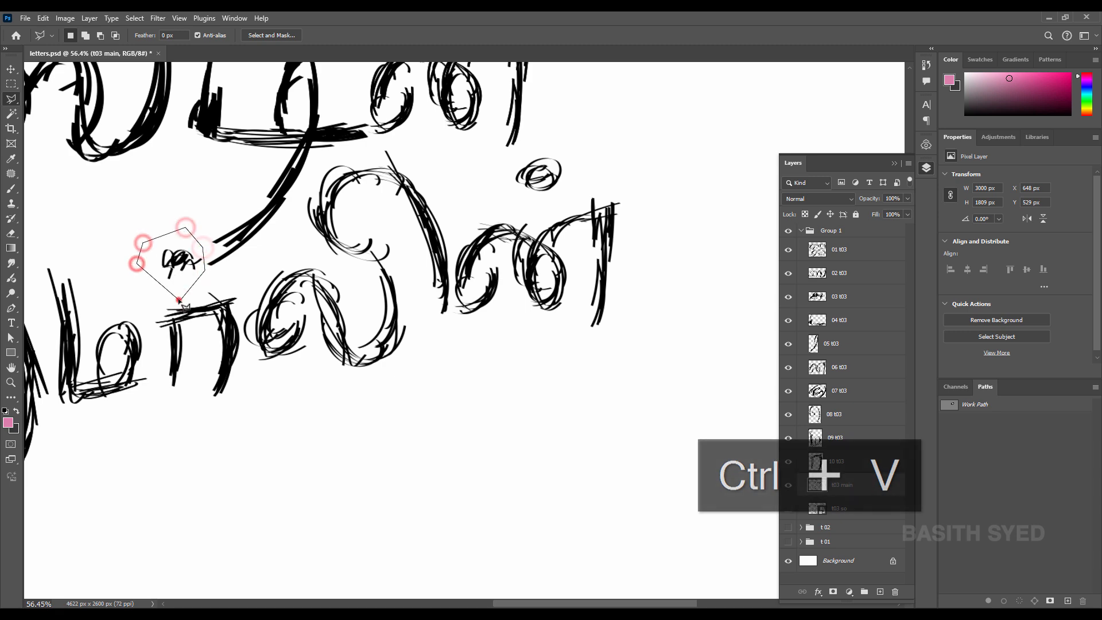
pyautogui.click(181, 299)
pyautogui.hotkey('ctrl', 'j')
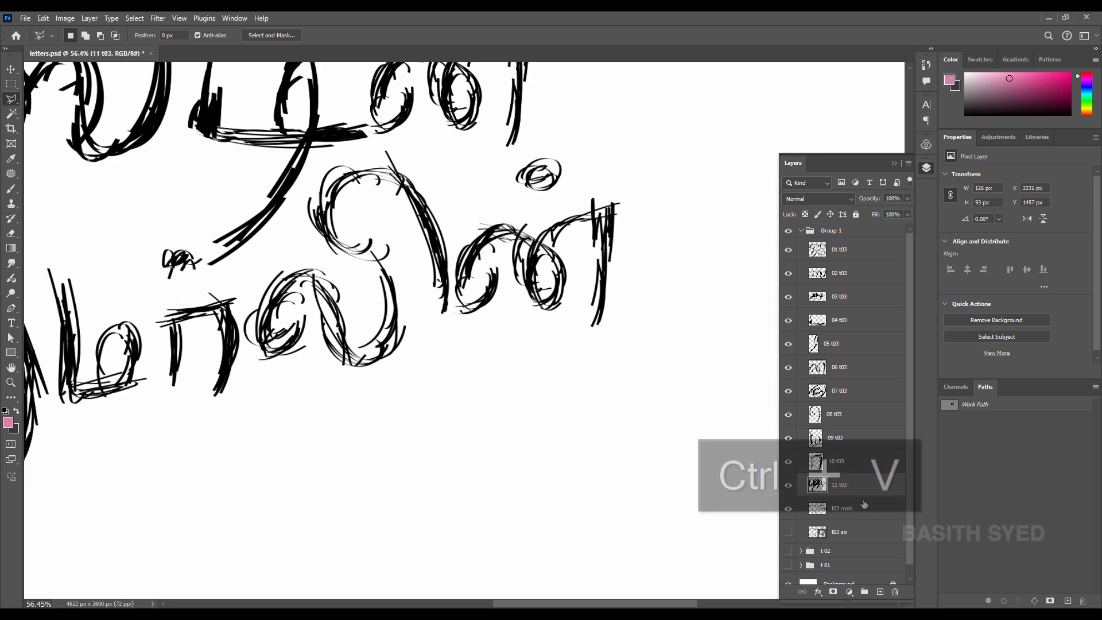
# Lasso the lower body of the lower line's fourth letter, excluding its upper arc, and copy it to a new layer named 12 t03
pyautogui.moveTo(437, 248); pyautogui.dragTo(411, 310)
pyautogui.click(218, 338)
pyautogui.click(258, 304)
pyautogui.click(284, 243)
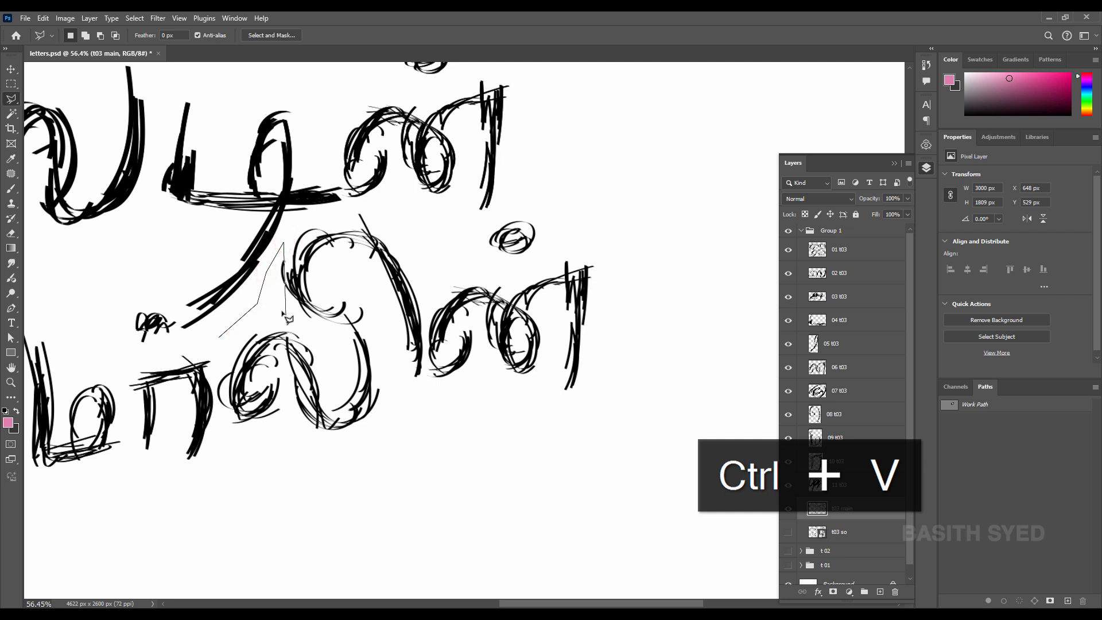
pyautogui.click(345, 347)
pyautogui.click(345, 310)
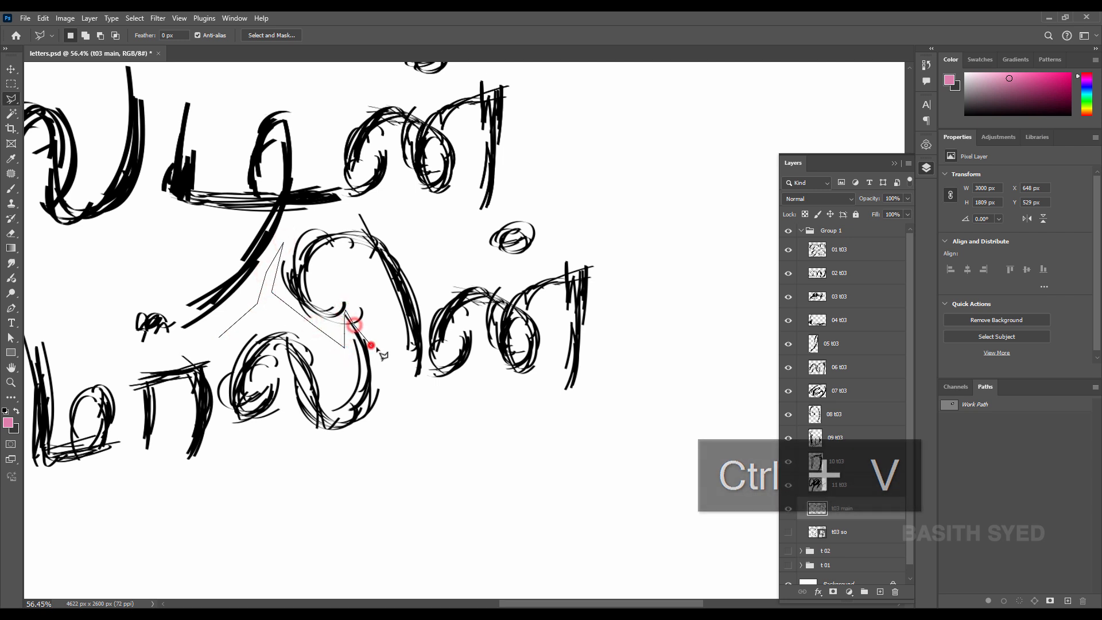
pyautogui.click(391, 370)
pyautogui.click(391, 423)
pyautogui.click(340, 467)
pyautogui.click(240, 464)
pyautogui.click(214, 388)
pyautogui.click(220, 338)
pyautogui.hotkey('ctrl', 'j')
pyautogui.doubleClick(839, 508)
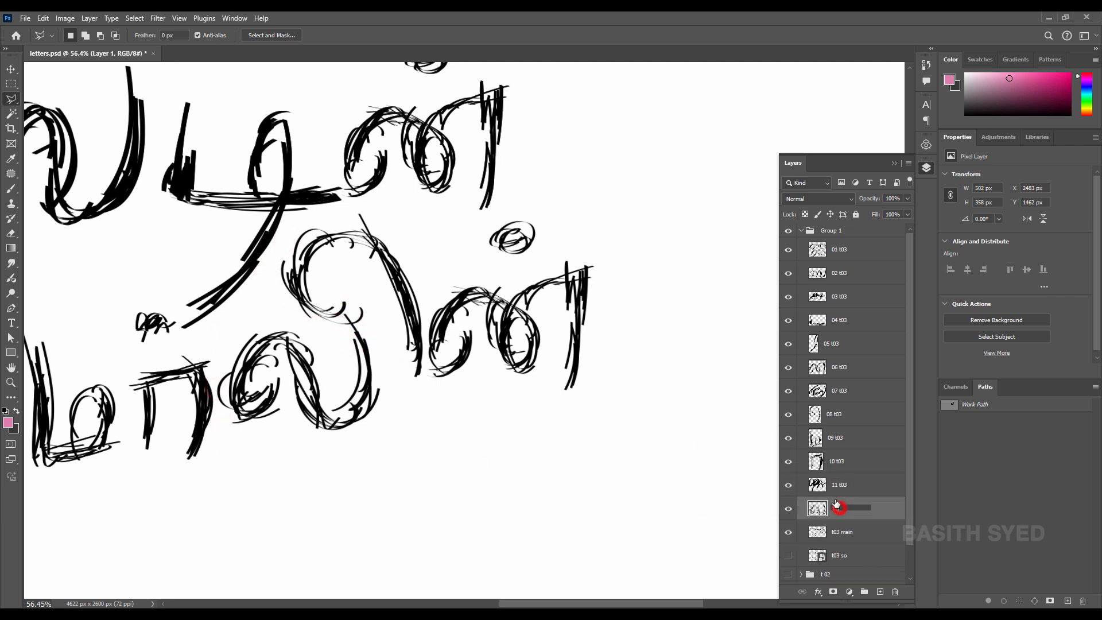
# Lasso the large upper arc of the lower line's fourth letter on t03 main and copy it to a new layer named 13 t03
pyautogui.click(354, 317)
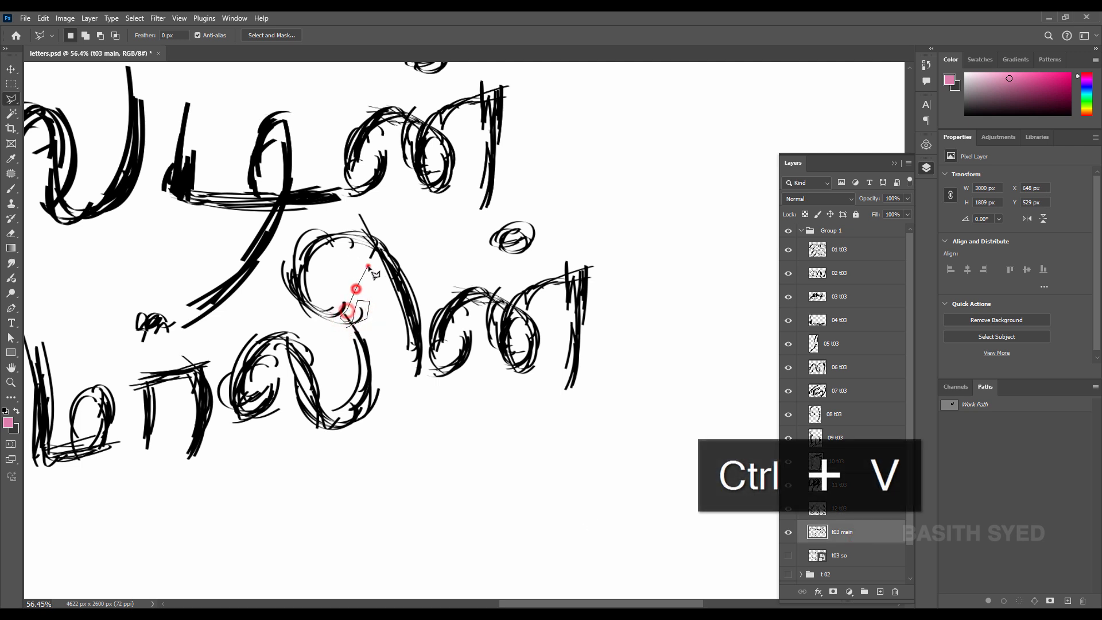
pyautogui.click(388, 301)
pyautogui.click(397, 361)
pyautogui.click(410, 388)
pyautogui.click(422, 387)
pyautogui.click(279, 240)
pyautogui.click(271, 280)
pyautogui.click(272, 320)
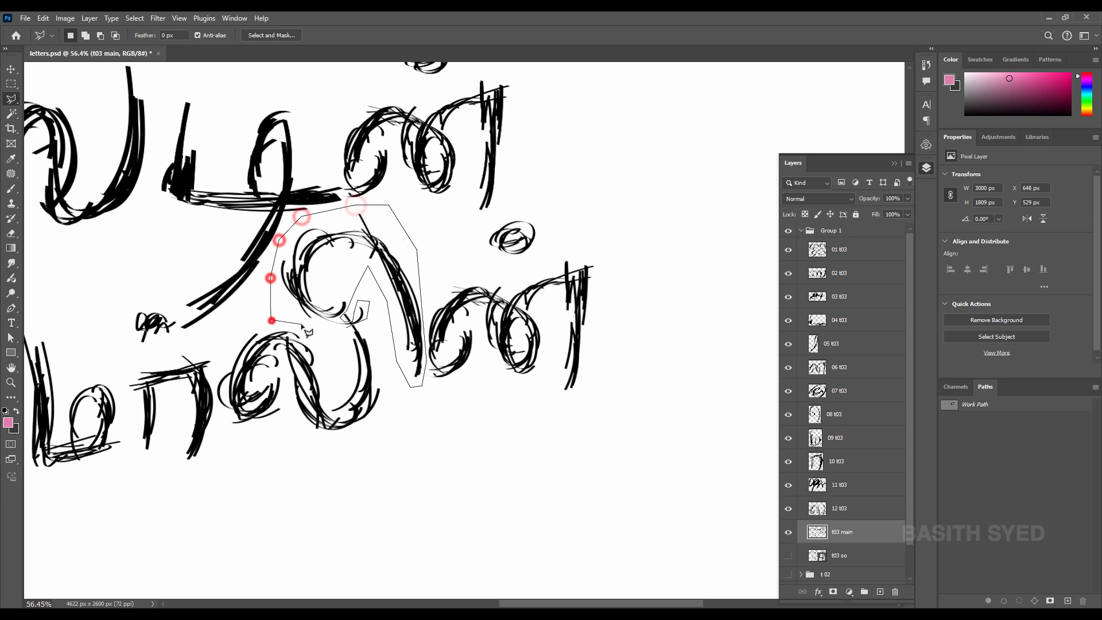
pyautogui.click(313, 327)
pyautogui.click(347, 322)
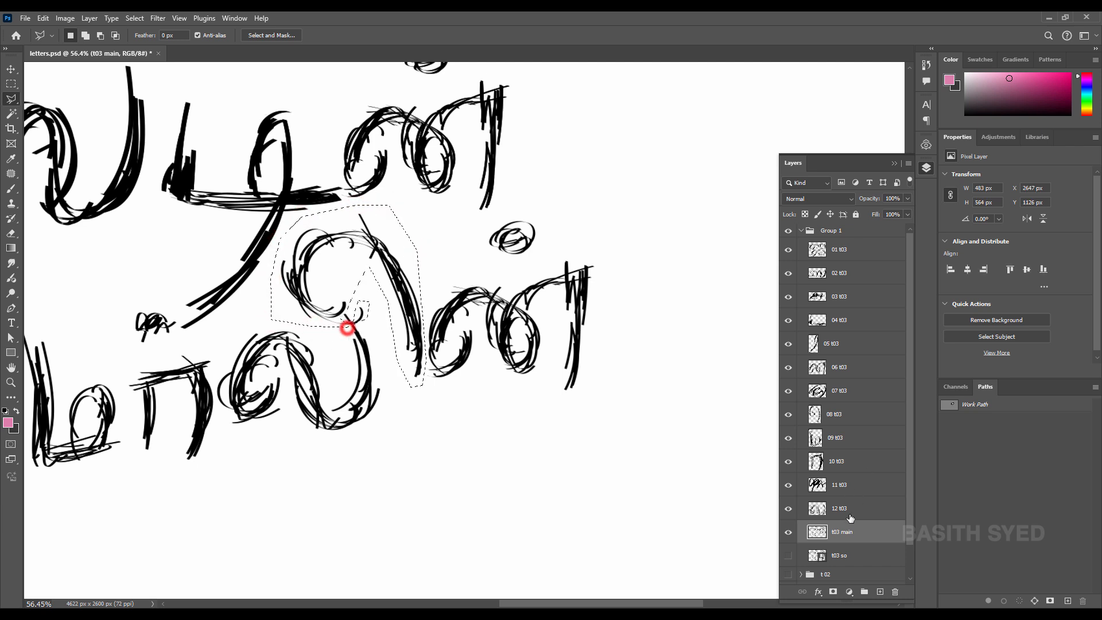
pyautogui.hotkey('ctrl', 'j')
pyautogui.hotkey('ctrl', 'v')
# Lasso the last letter of the lower line, without its dot, on t03 main and copy it to a new layer named 14 t03
pyautogui.click(859, 559)
pyautogui.moveTo(438, 300); pyautogui.dragTo(362, 329)
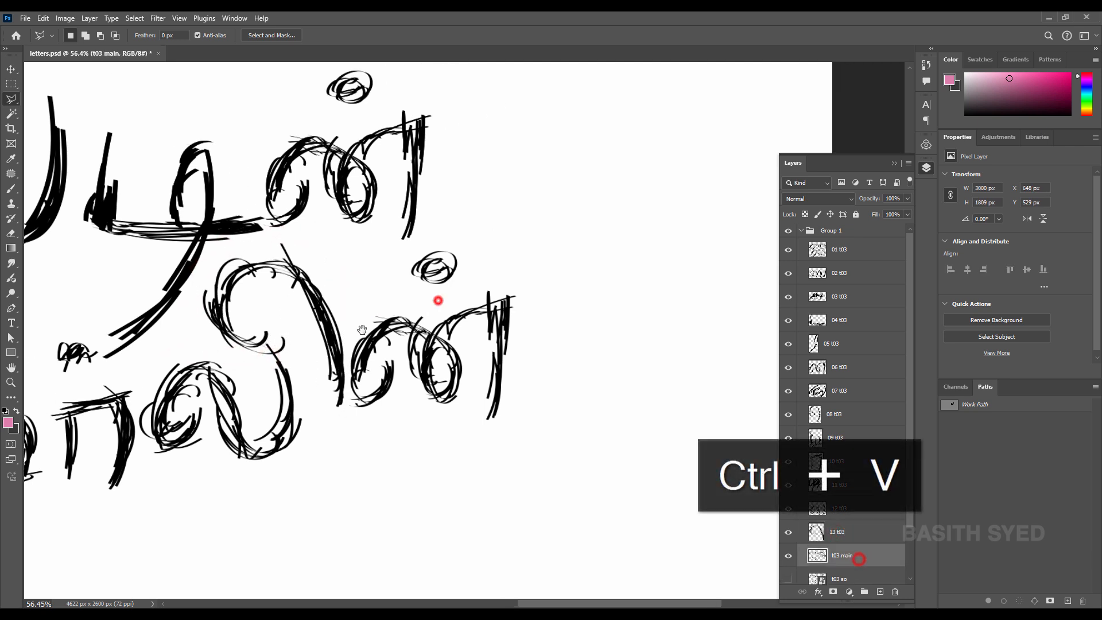
pyautogui.click(448, 291)
pyautogui.click(515, 269)
pyautogui.click(551, 306)
pyautogui.click(534, 389)
pyautogui.click(522, 464)
pyautogui.click(356, 427)
pyautogui.click(348, 377)
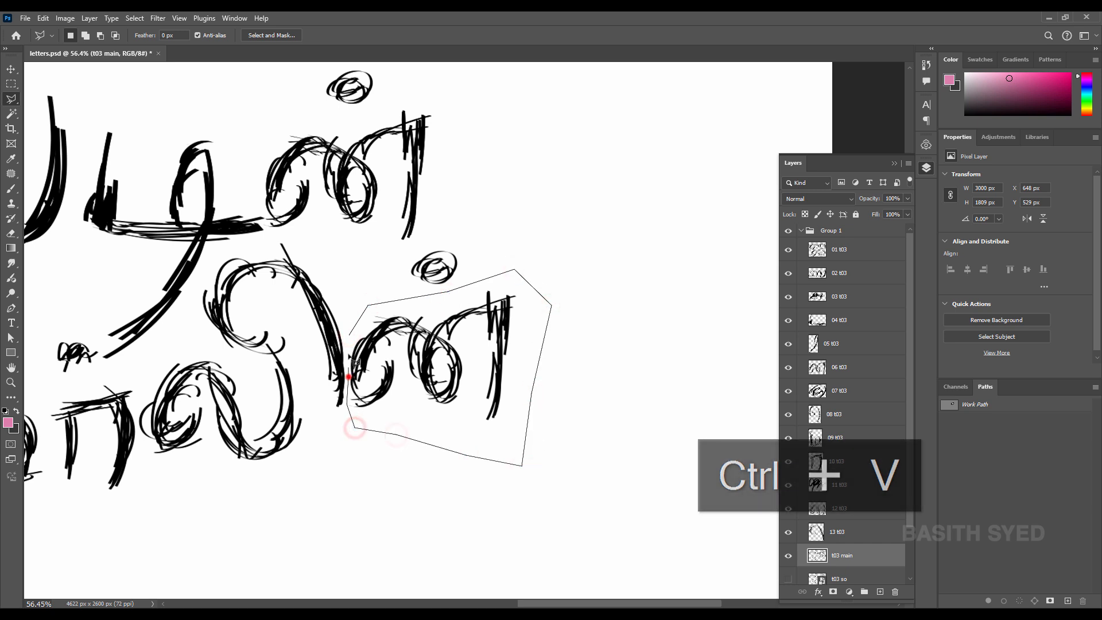
pyautogui.click(349, 335)
pyautogui.hotkey('ctrl', 'j')
pyautogui.hotkey('ctrl', 'v')
# Lasso the dot above the lower line's last letter on t03 main and copy it to a new layer named 15 t03
pyautogui.click(854, 573)
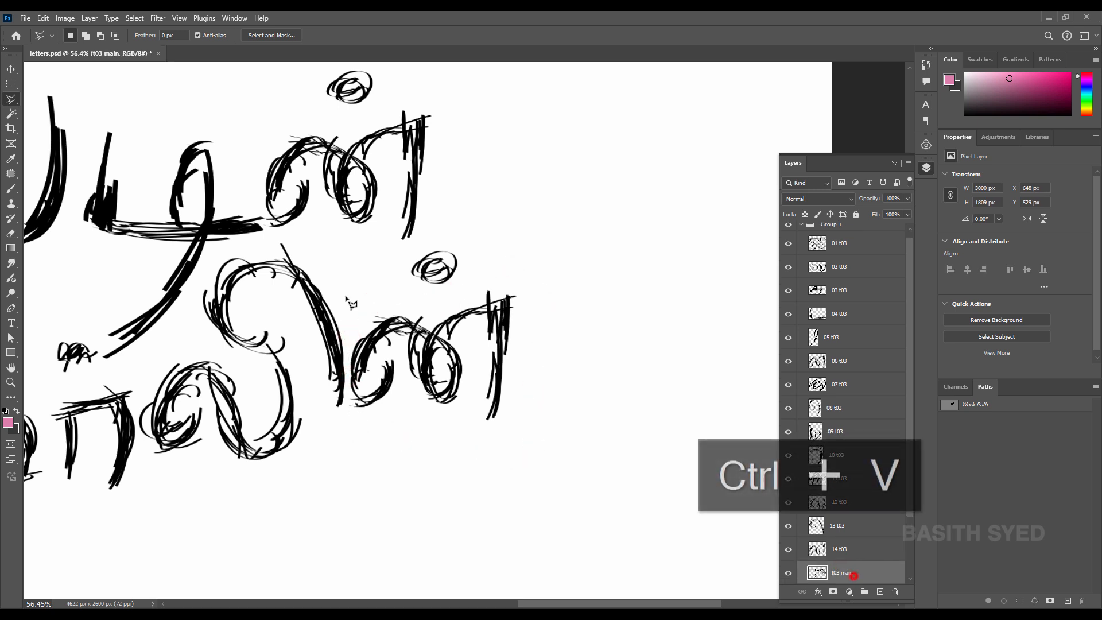
pyautogui.click(384, 265)
pyautogui.click(432, 291)
pyautogui.click(471, 280)
pyautogui.click(478, 247)
pyautogui.click(446, 238)
pyautogui.click(384, 265)
pyautogui.hotkey('ctrl', 'j')
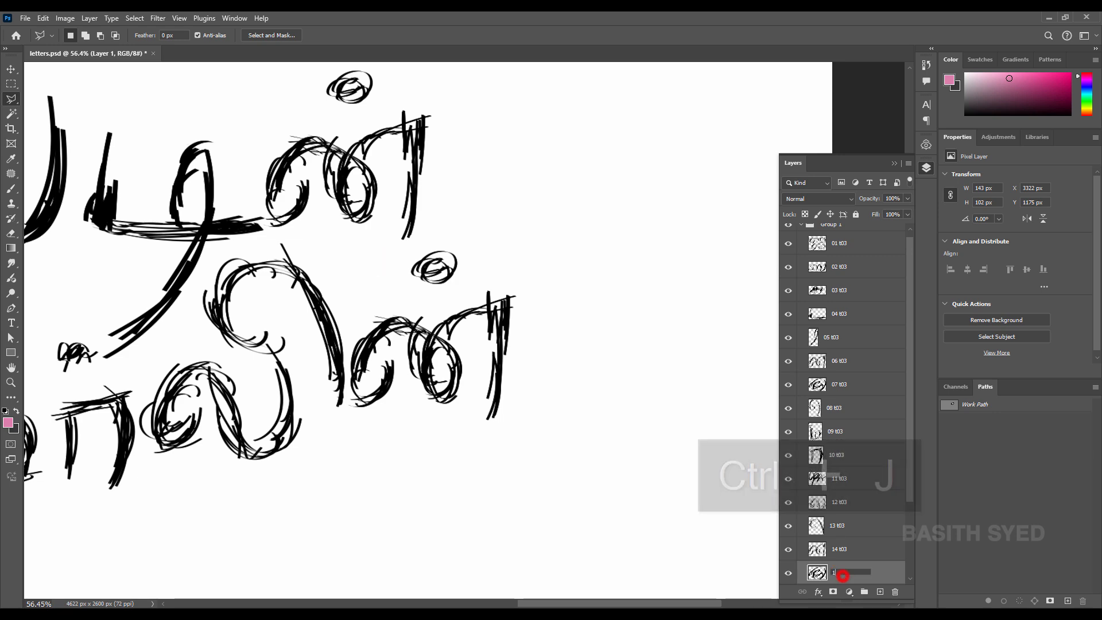
pyautogui.hotkey('ctrl', 'v')
# Hide the t03 main layer and collapse the group of separated letters
pyautogui.scroll(-1, 828, 564)
pyautogui.click(790, 554)
pyautogui.hotkey('ctrl', 'space')
pyautogui.moveTo(450, 369); pyautogui.dragTo(445, 368)
pyautogui.scroll(4, 821, 333)
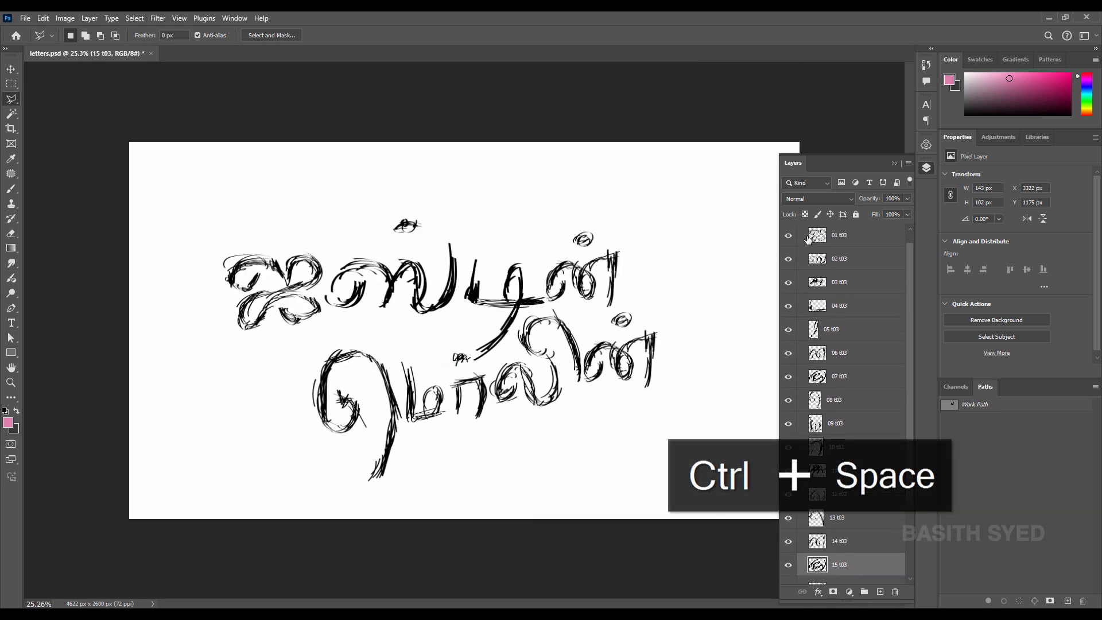
pyautogui.click(801, 231)
pyautogui.click(790, 233)
# Rename the letter group as t03, save the document, and hide the group
pyautogui.doubleClick(832, 230)
pyautogui.write('t03')
pyautogui.press('Return')
pyautogui.hotkey('ctrl', 's')
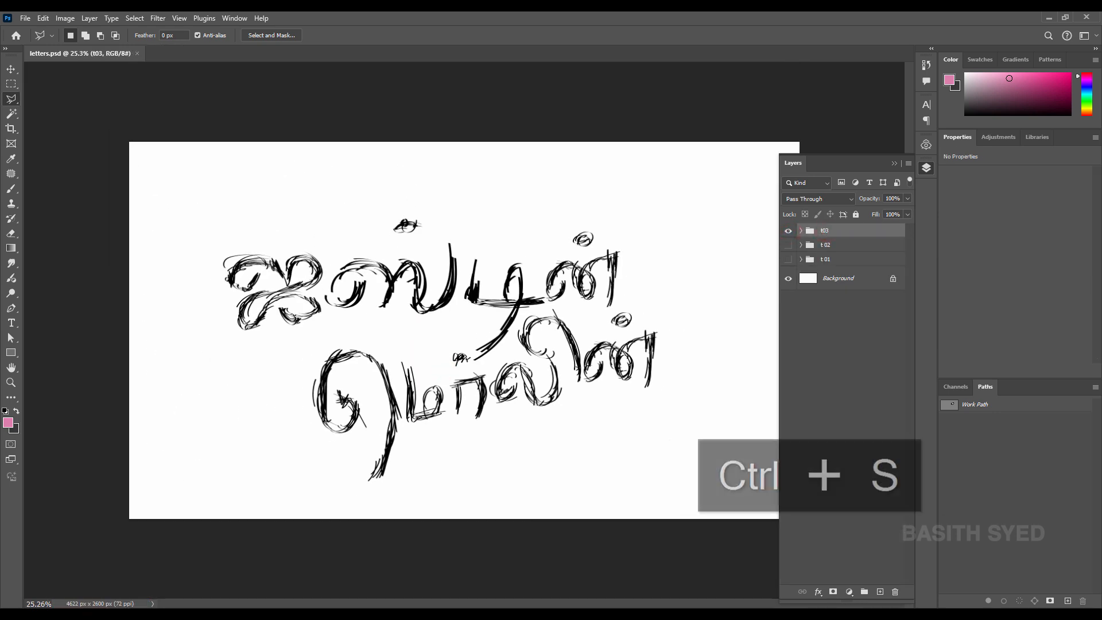
pyautogui.click(790, 231)
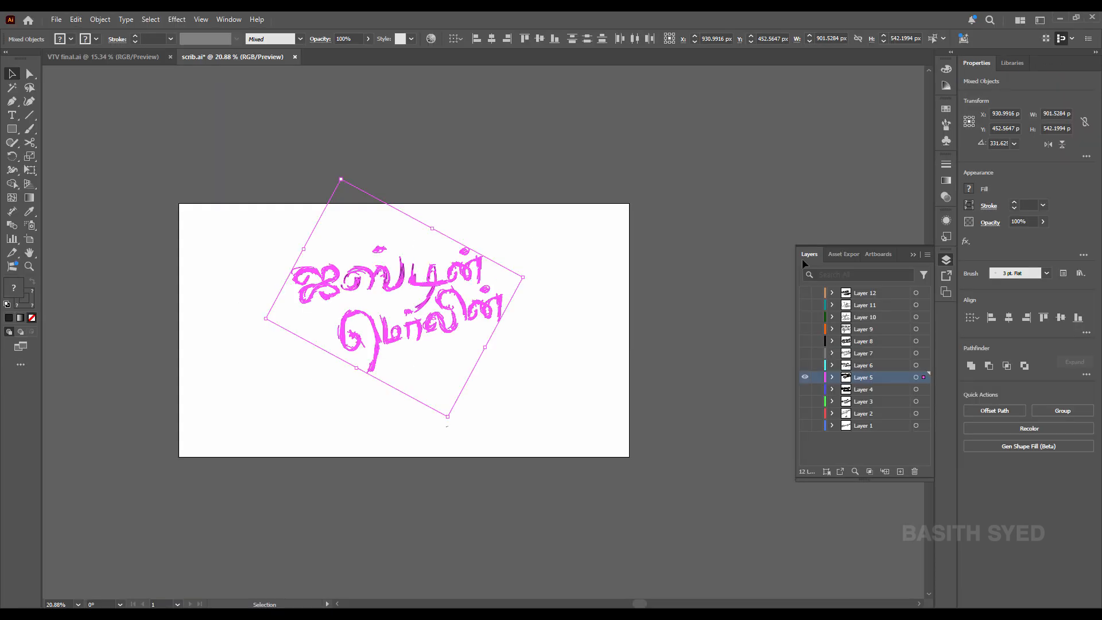
# Switch to scrib.ai in Illustrator, show Layer 6 instead of Layer 5, and copy all of its lettering
pyautogui.click(802, 377)
pyautogui.click(805, 365)
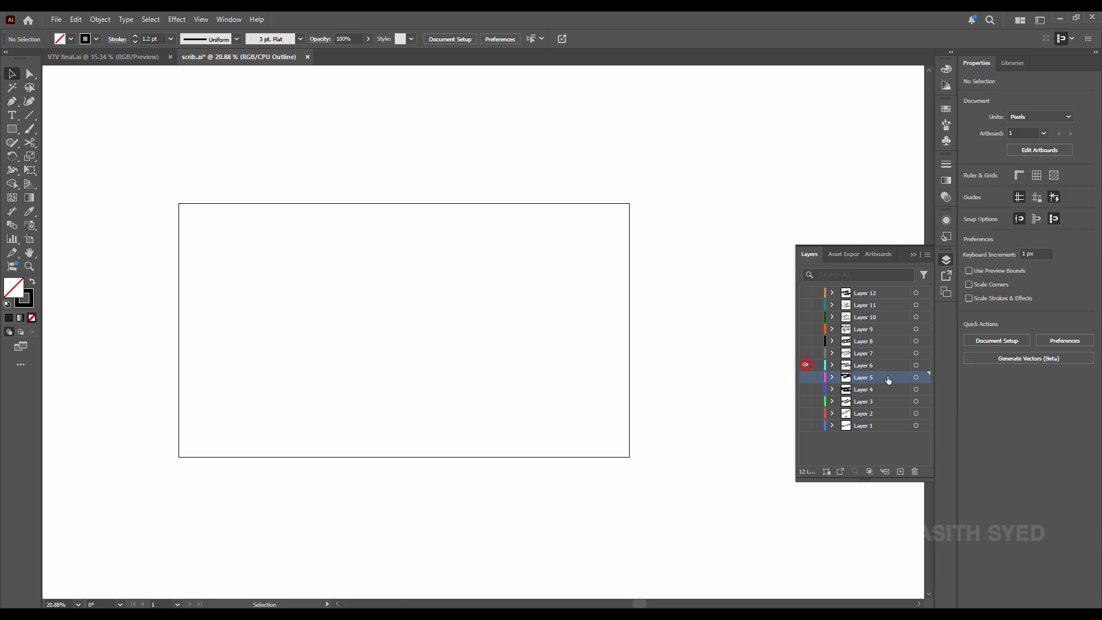
pyautogui.hotkey('ctrl', 'y')
pyautogui.click(921, 367)
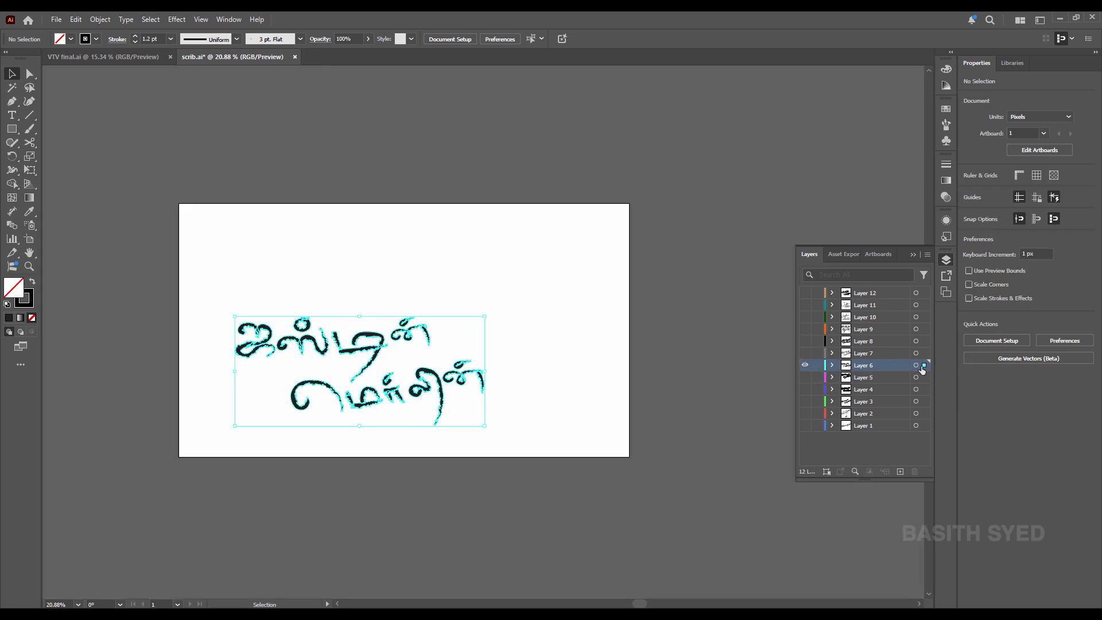
pyautogui.click(538, 266)
pyautogui.moveTo(574, 282); pyautogui.dragTo(208, 443)
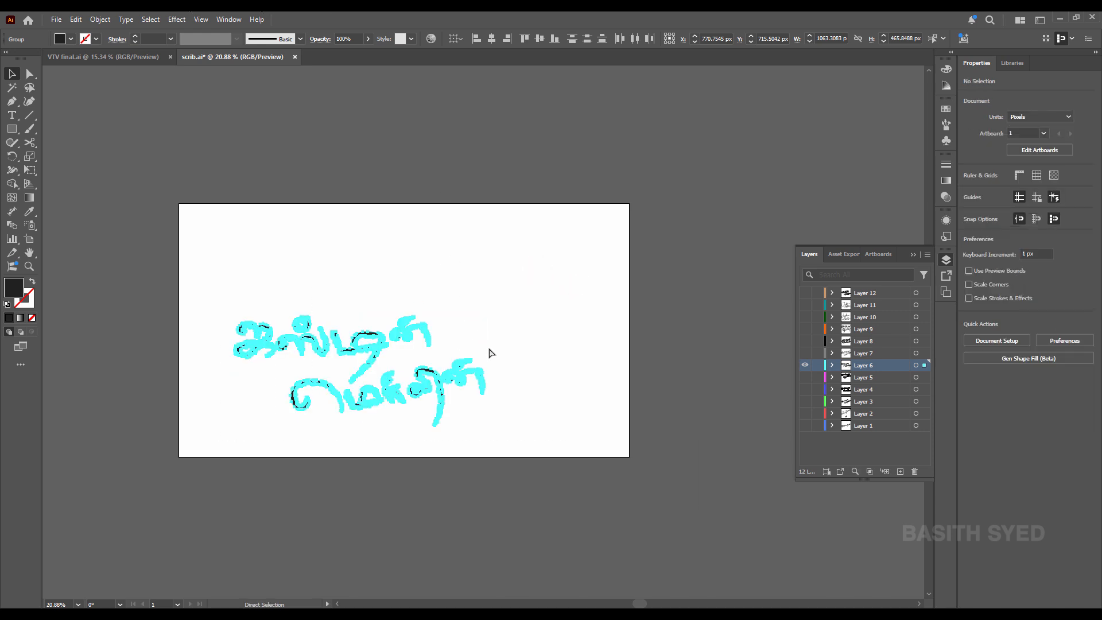
pyautogui.hotkey('ctrl', 'c')
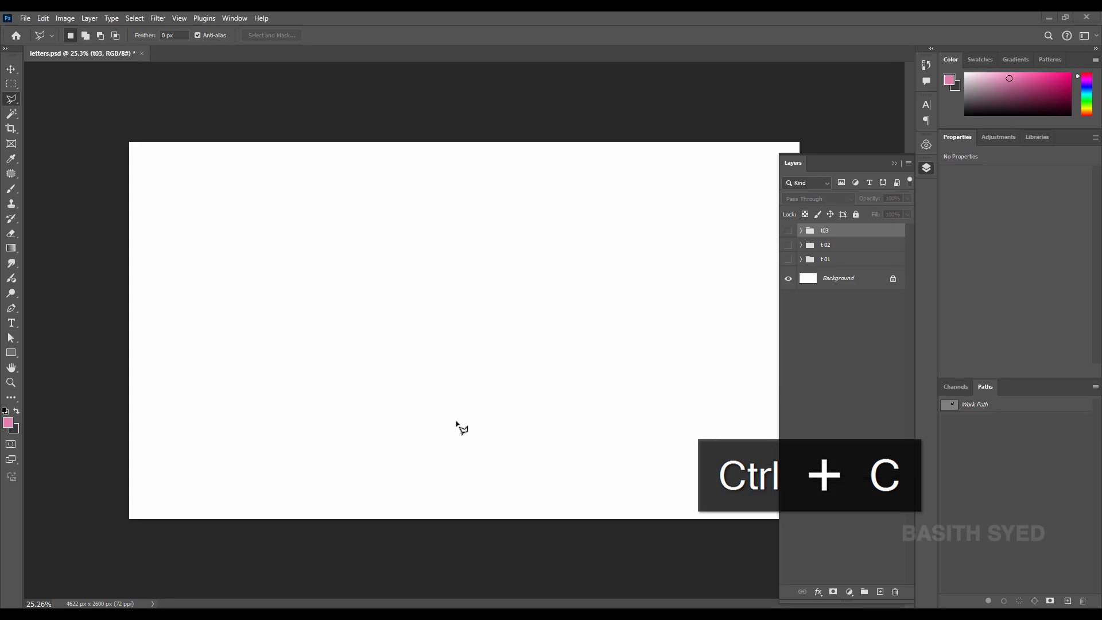
pyautogui.click(475, 368)
pyautogui.hotkey('ctrl', 'v')
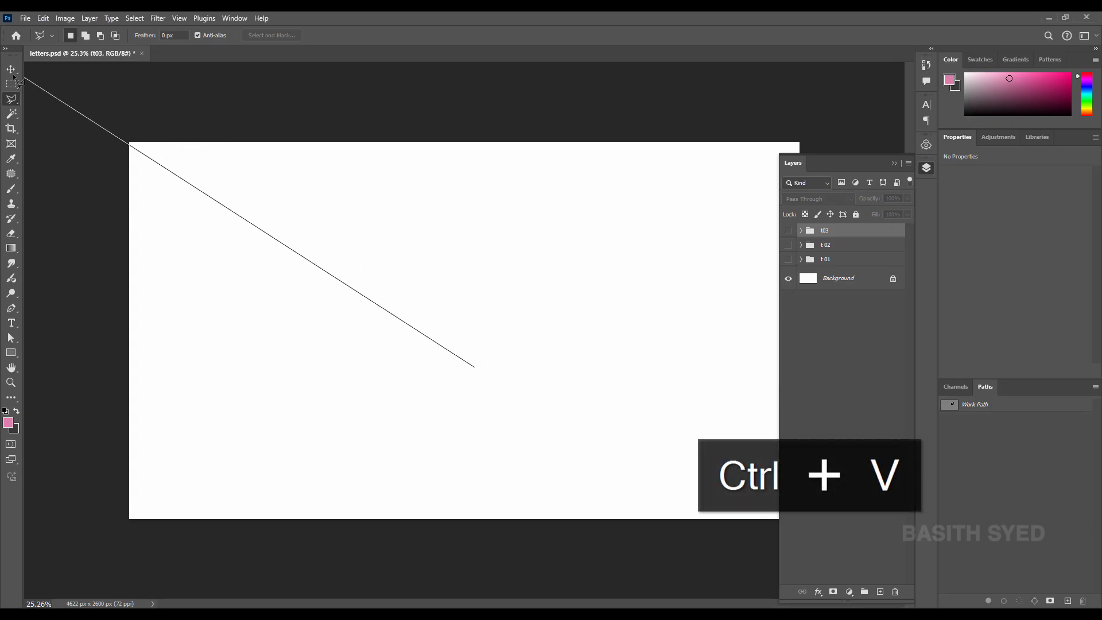
pyautogui.doubleClick(356, 241)
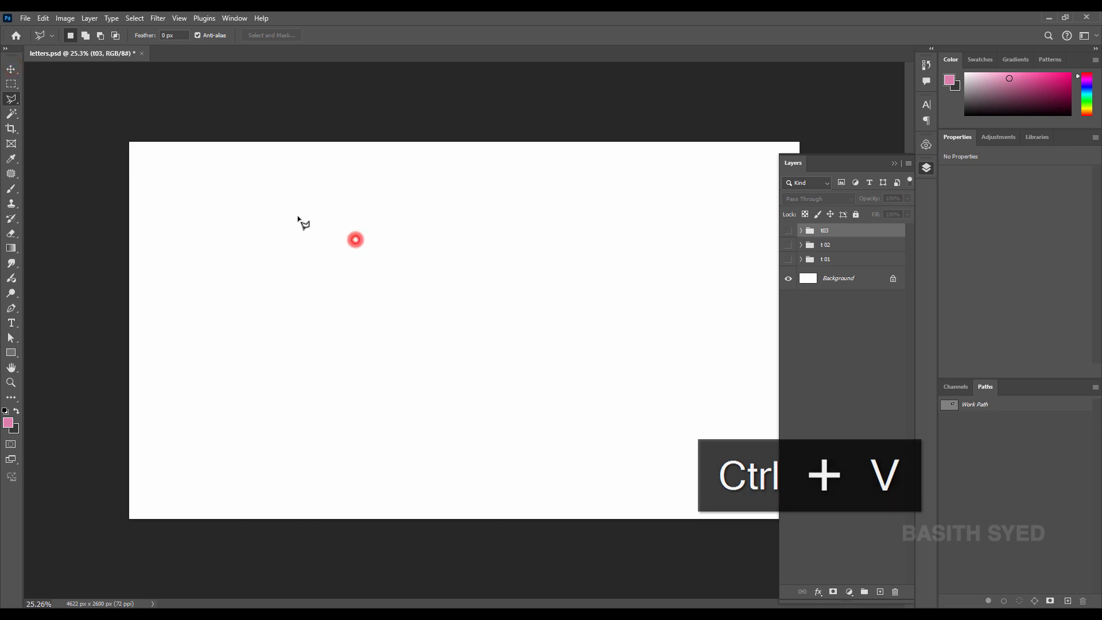
pyautogui.click(10, 70)
pyautogui.hotkey('ctrl', 'v')
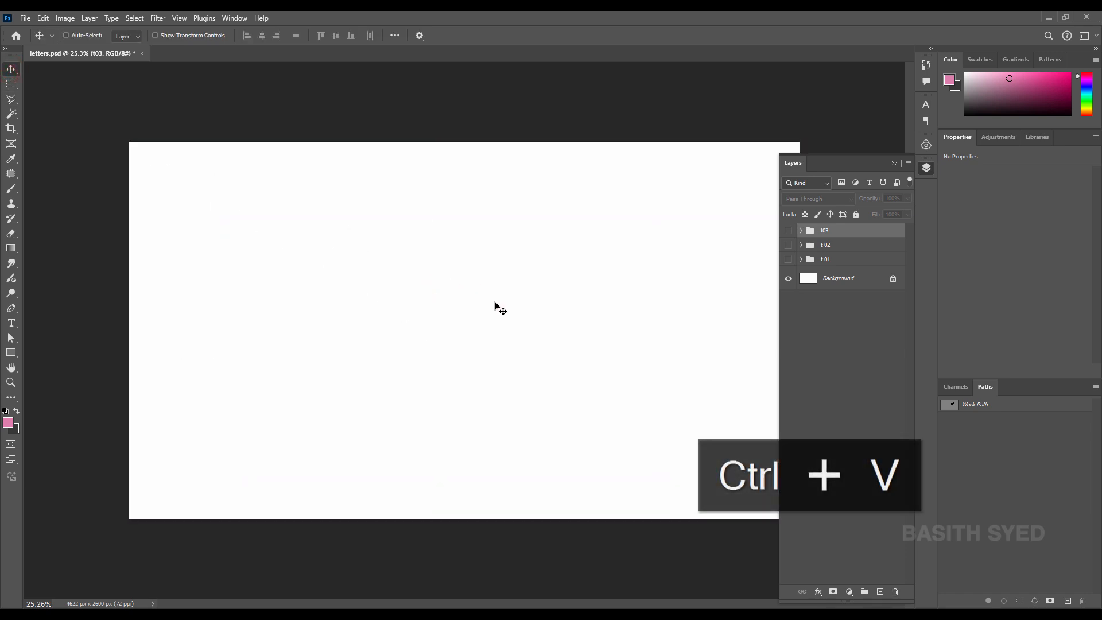
# Copy the Layer 6 lettering again in Illustrator and paste it into letters.psd in Photoshop as a Smart Object scaled to 271.49%
pyautogui.click(687, 613)
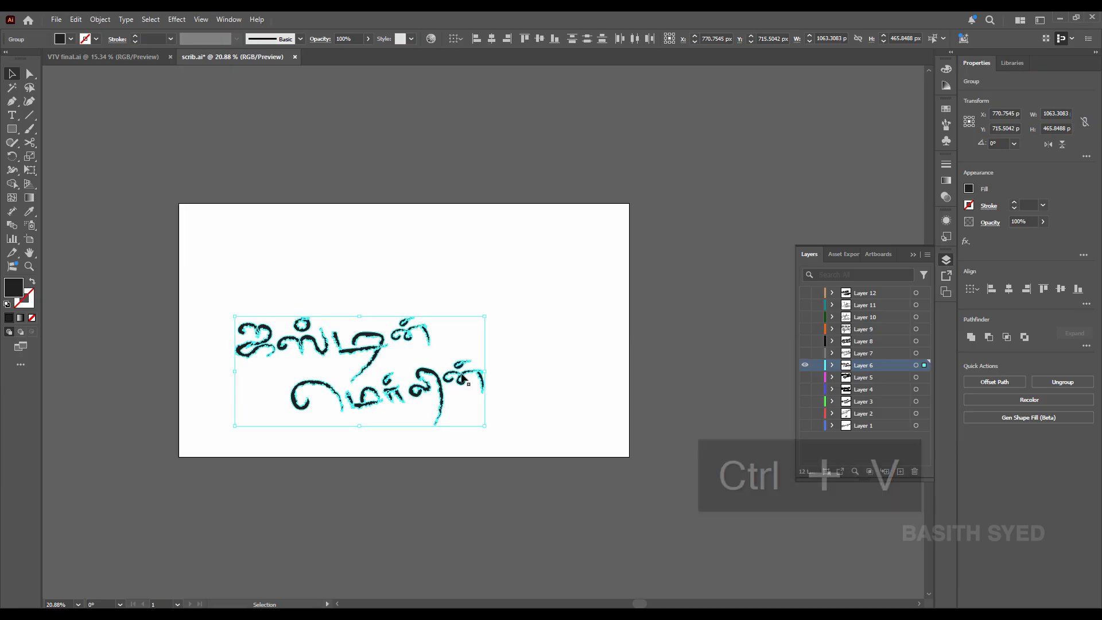
pyautogui.hotkey('ctrl', 'c')
pyautogui.click(499, 613)
pyautogui.click(476, 378)
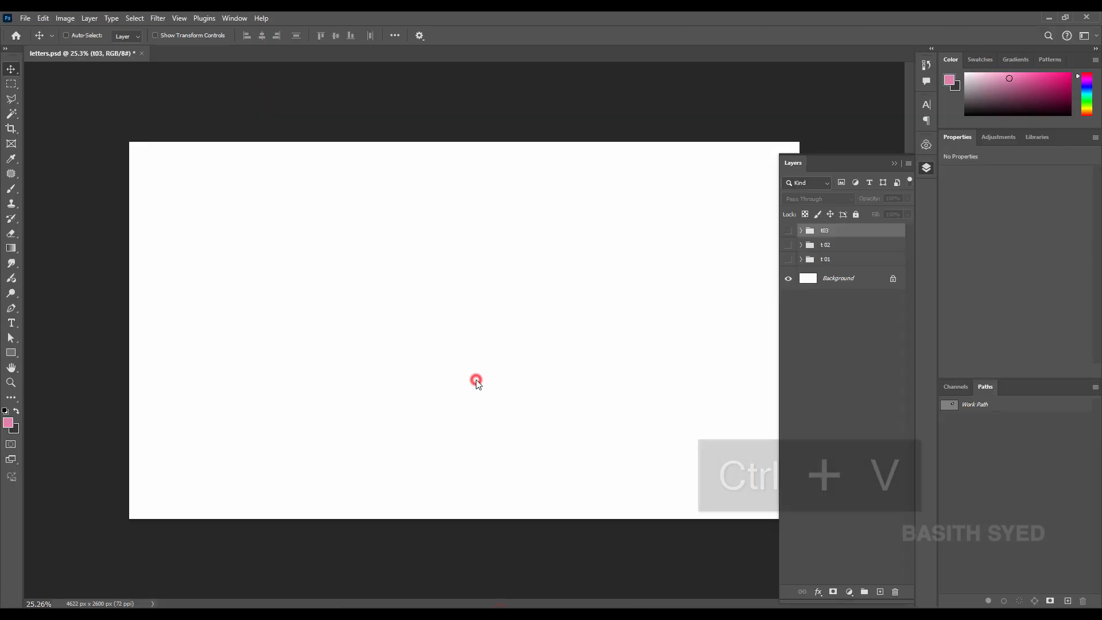
pyautogui.hotkey('ctrl', 'v')
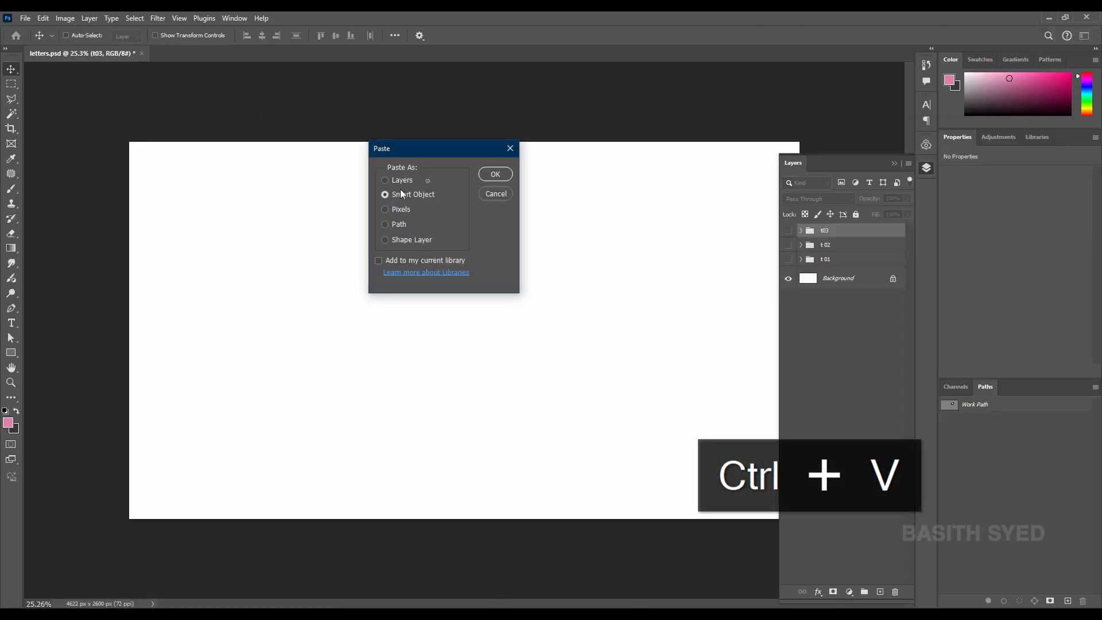
pyautogui.click(497, 175)
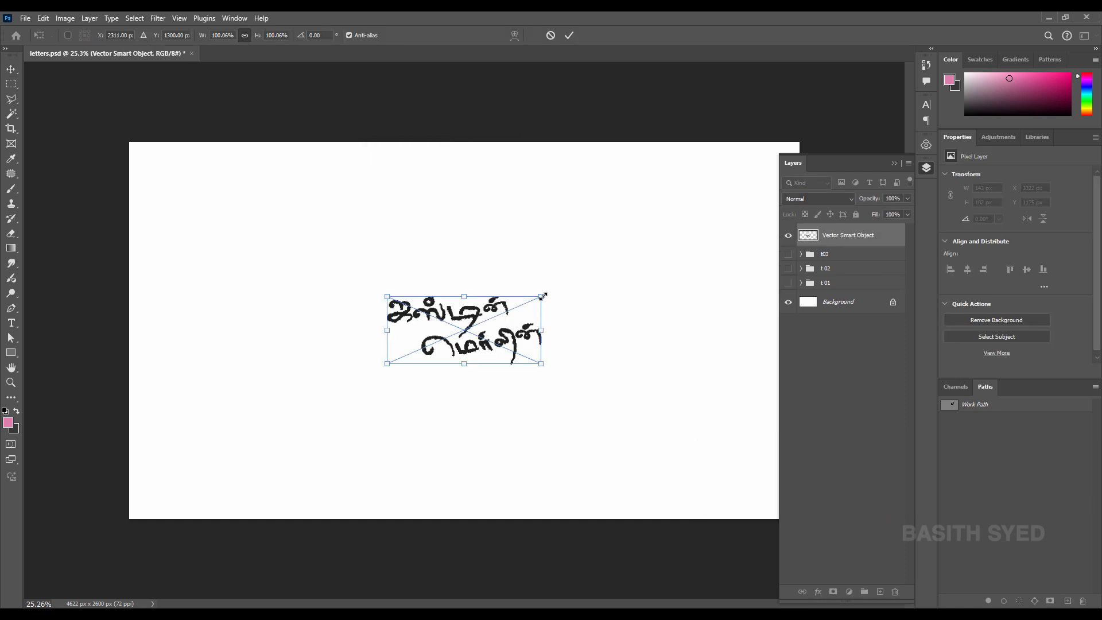
pyautogui.moveTo(544, 296); pyautogui.dragTo(673, 238)
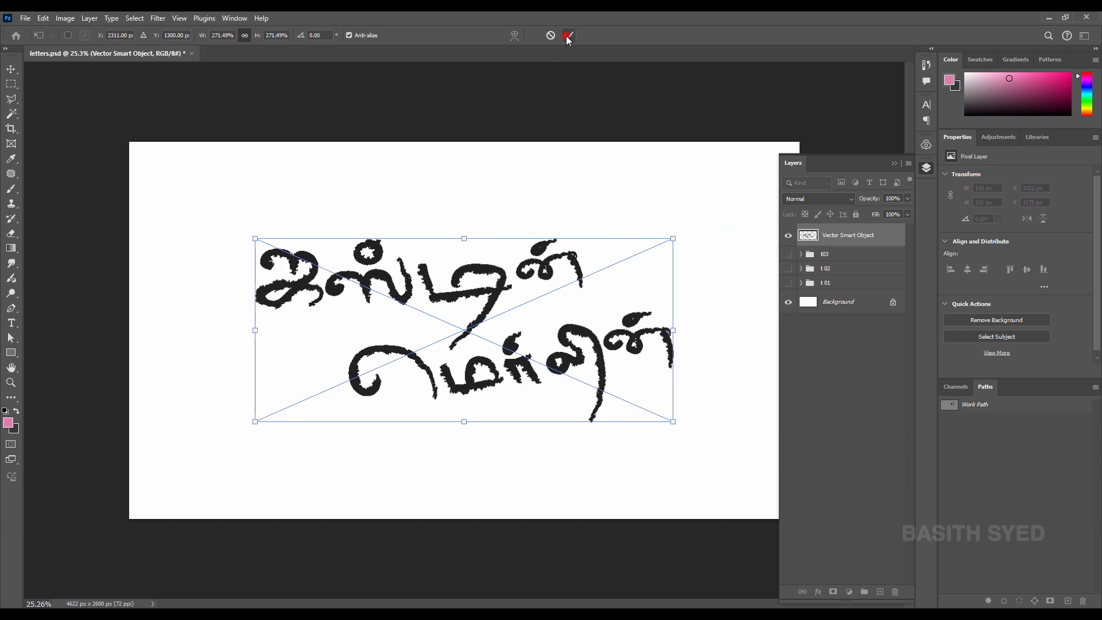
pyautogui.click(567, 35)
# Put the pasted lettering into a new group named t04 and rename the Smart Object layer as t04 so
pyautogui.hotkey('ctrl', 'g')
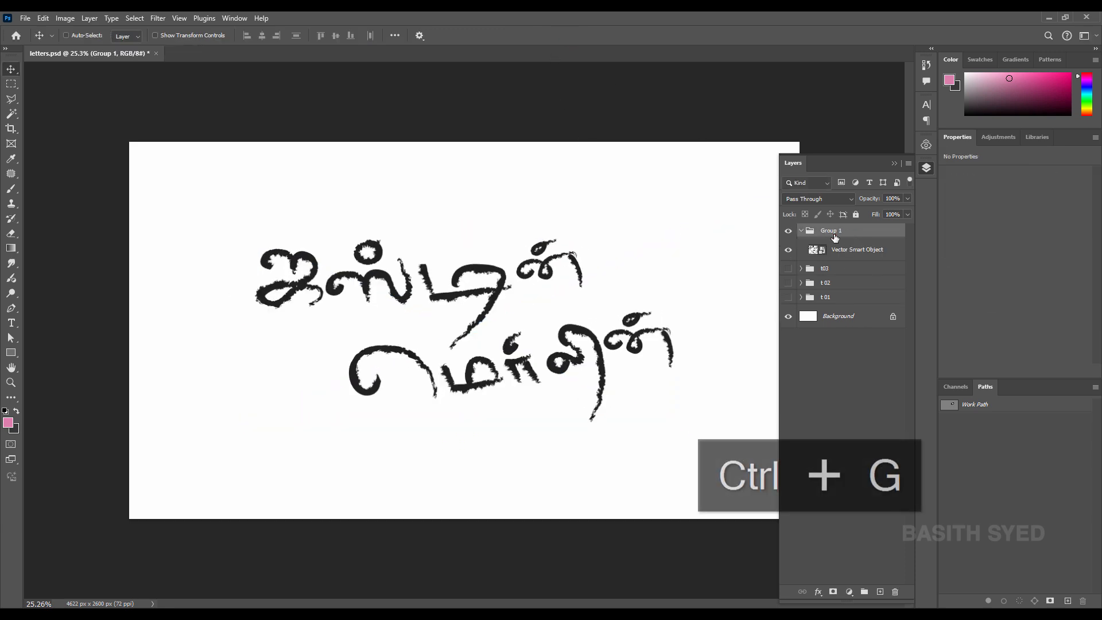
pyautogui.doubleClick(832, 231)
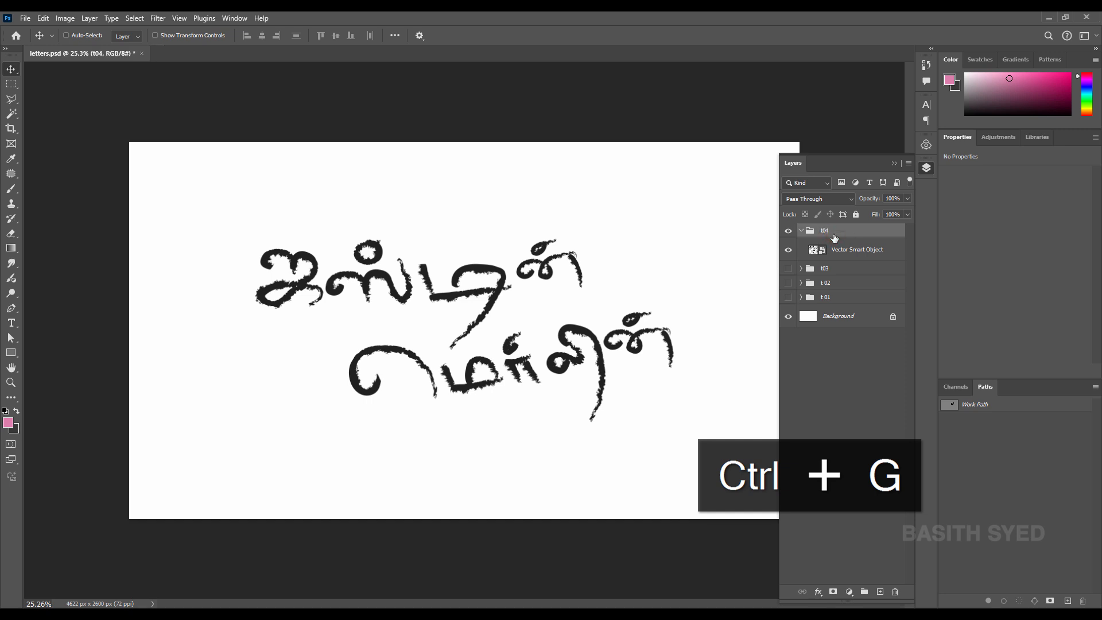
pyautogui.click(850, 256)
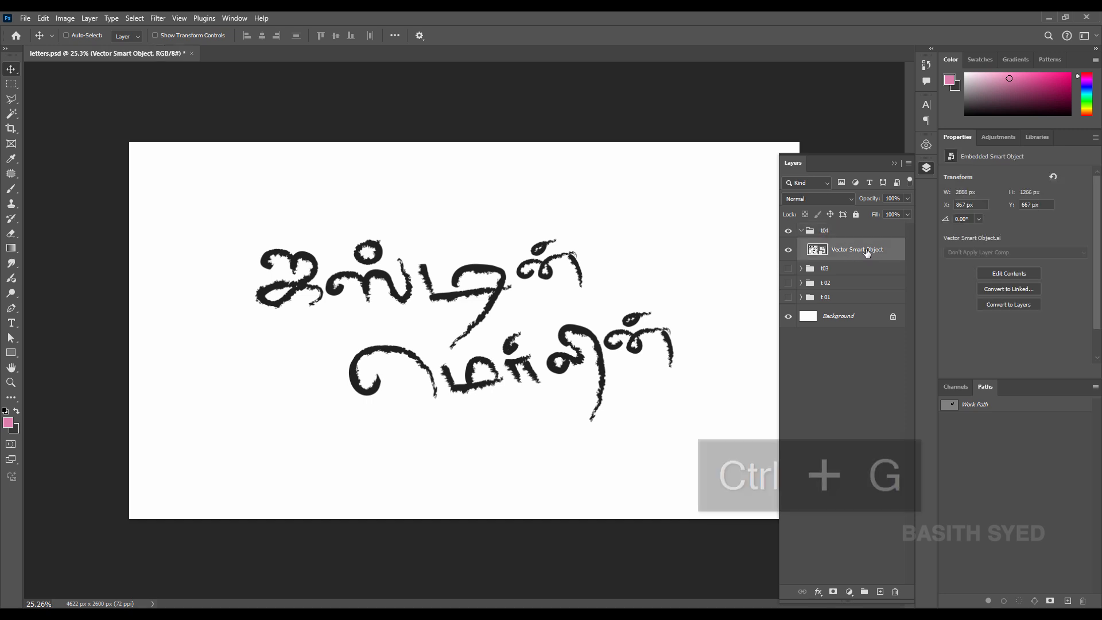
pyautogui.doubleClick(867, 249)
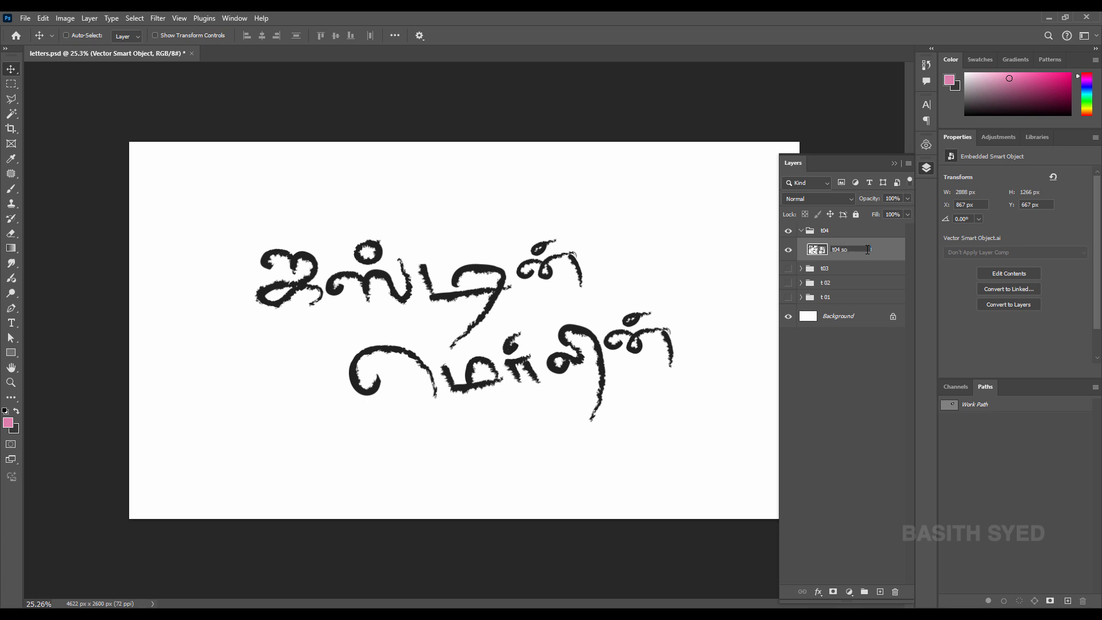
# Duplicate t04 so as a layer named t04 main, rasterize the copy, and hide the original
pyautogui.hotkey('ctrl', 'j')
pyautogui.doubleClick(852, 249)
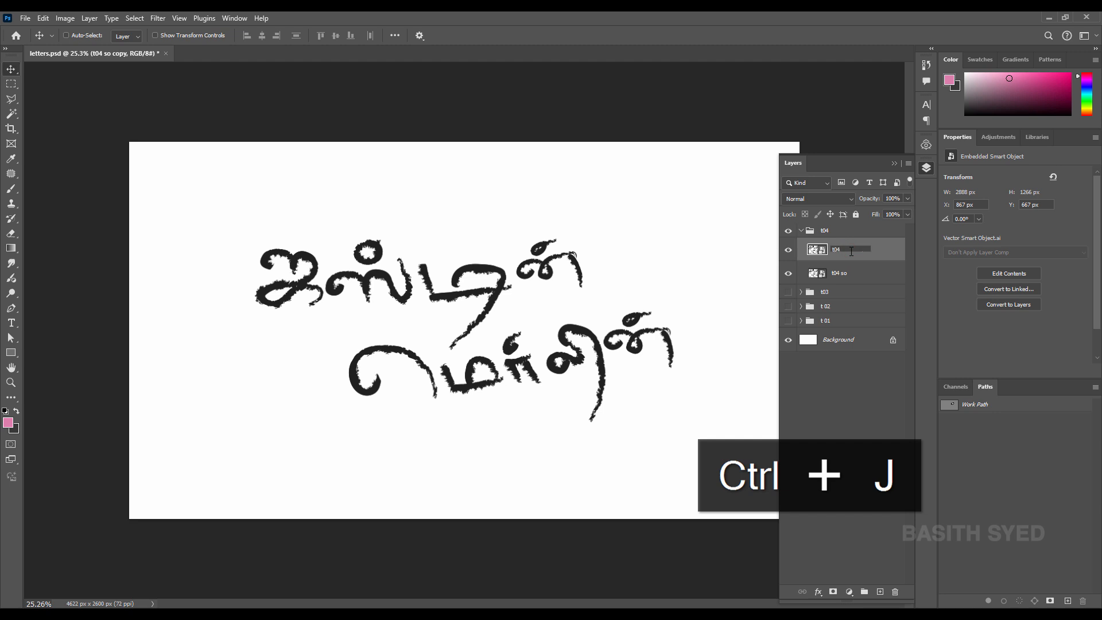
pyautogui.write('t04 main')
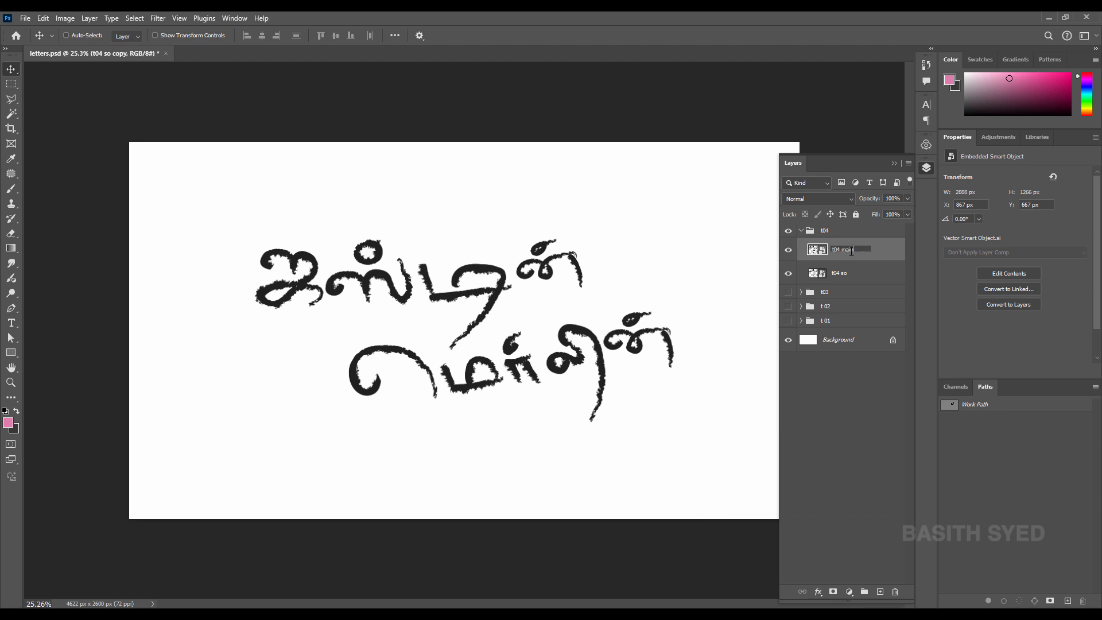
pyautogui.rightClick(852, 251)
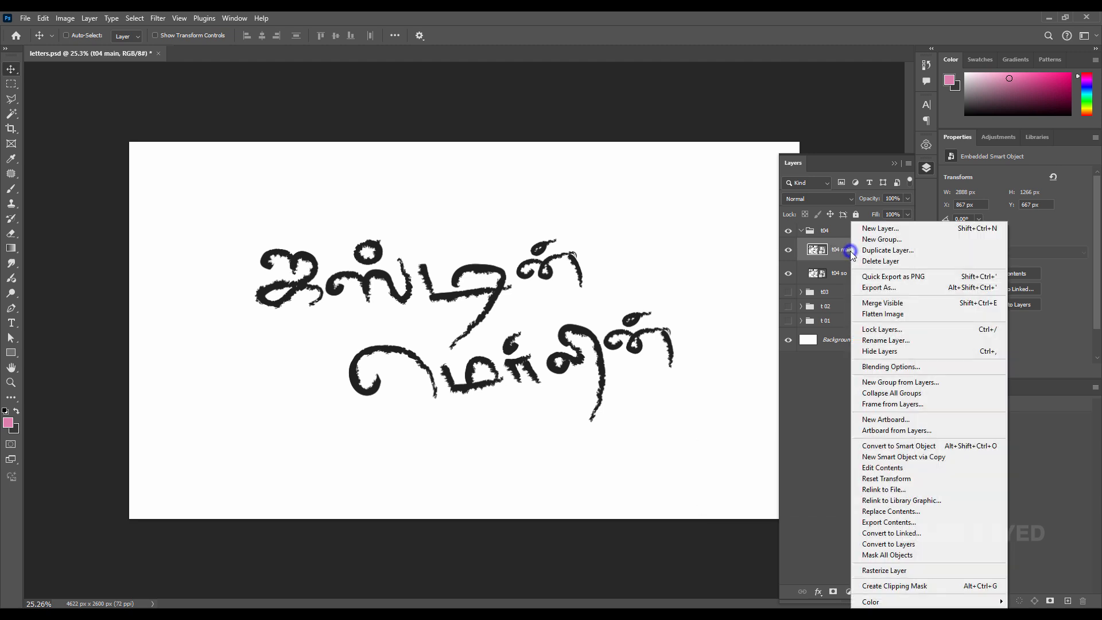
pyautogui.click(895, 571)
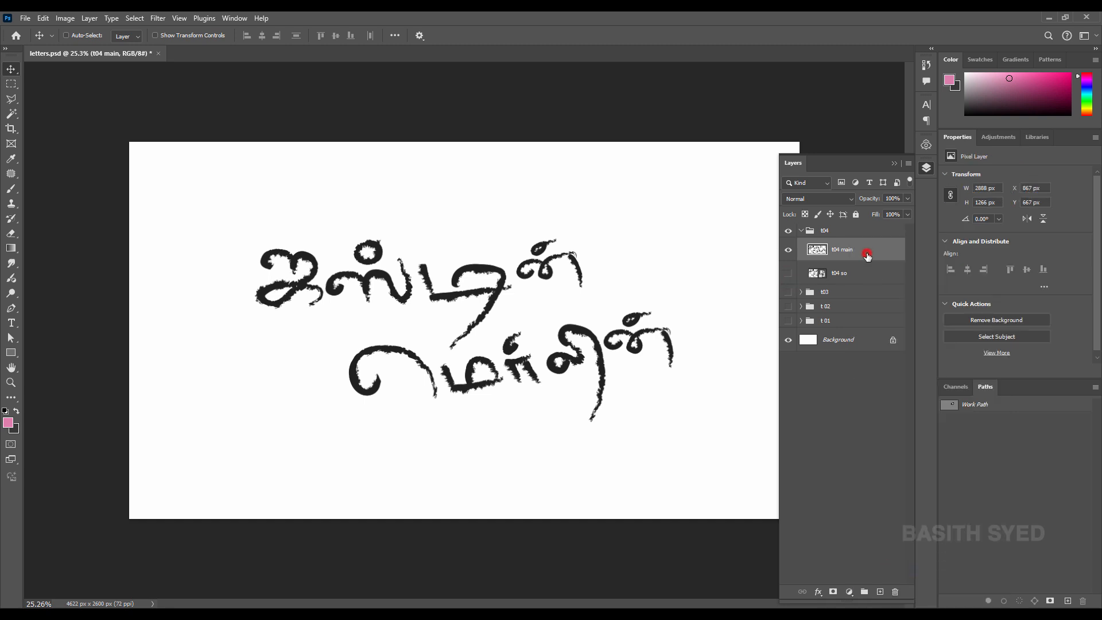
# Select the upper line's first letter on t04 main with a rectangular marquee and copy it to a new layer
pyautogui.moveTo(347, 262); pyautogui.dragTo(405, 257)
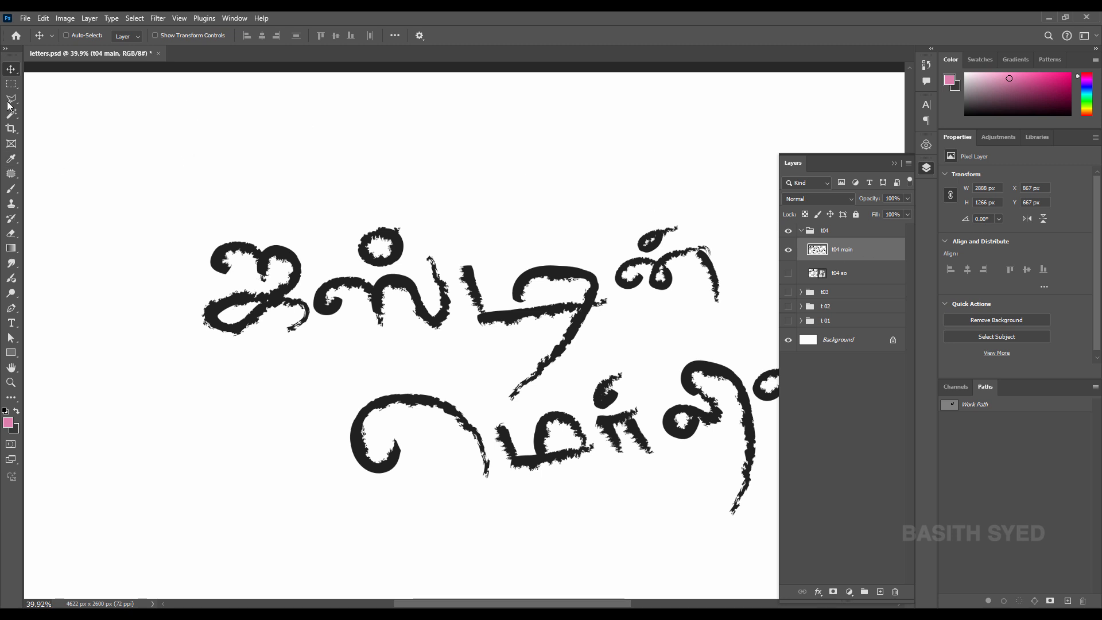
pyautogui.click(16, 85)
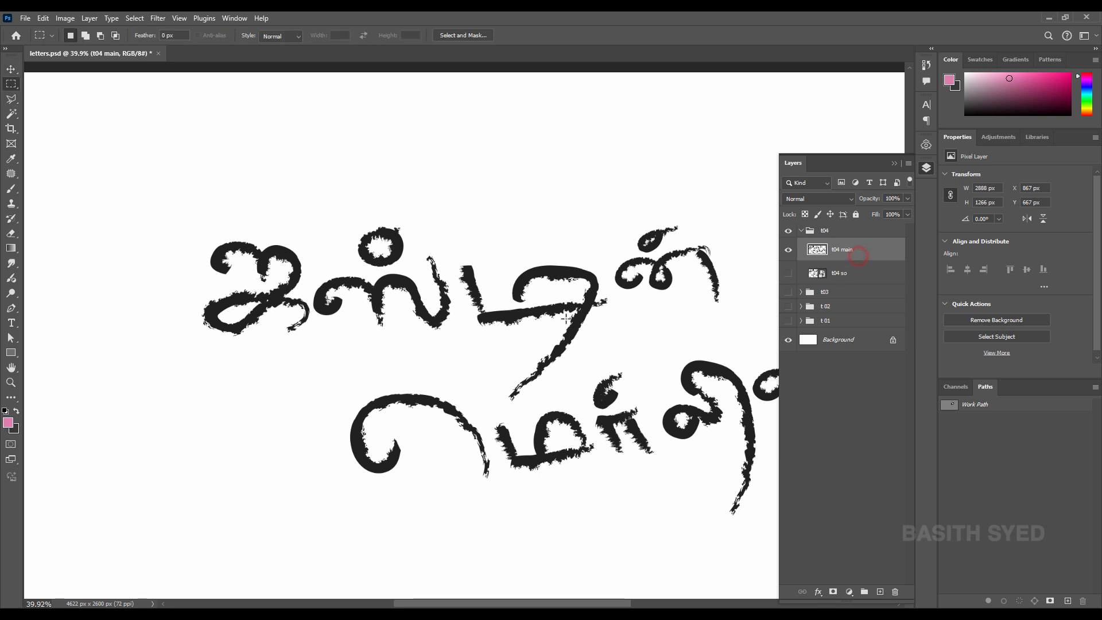
pyautogui.hotkey('ctrl', 'j')
pyautogui.hotkey('ctrl', 'z')
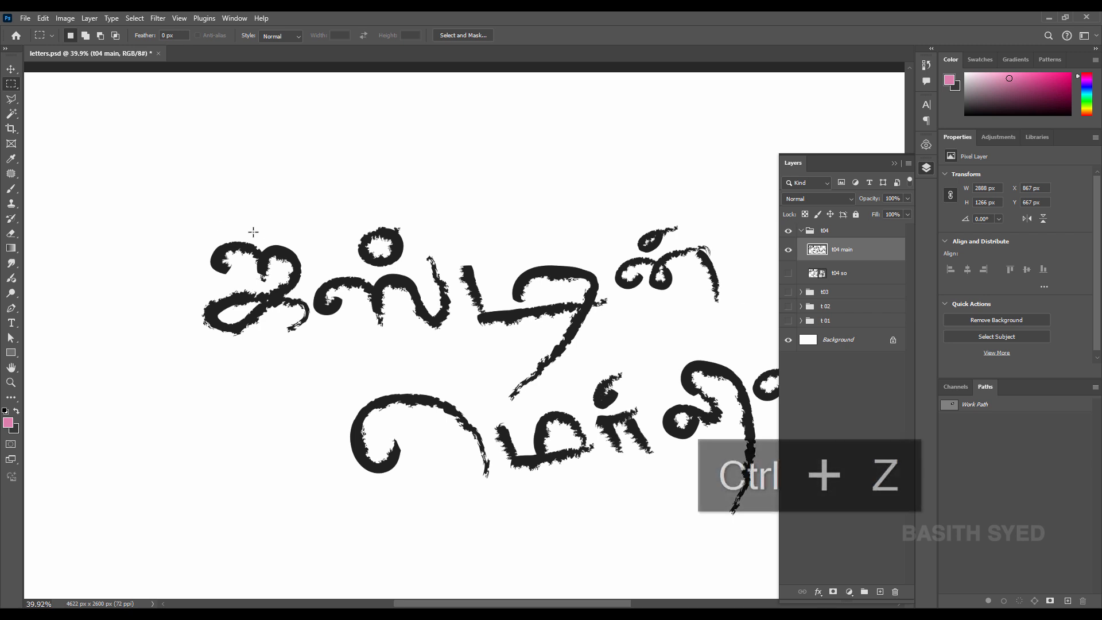
pyautogui.hotkey('ctrl', 'z')
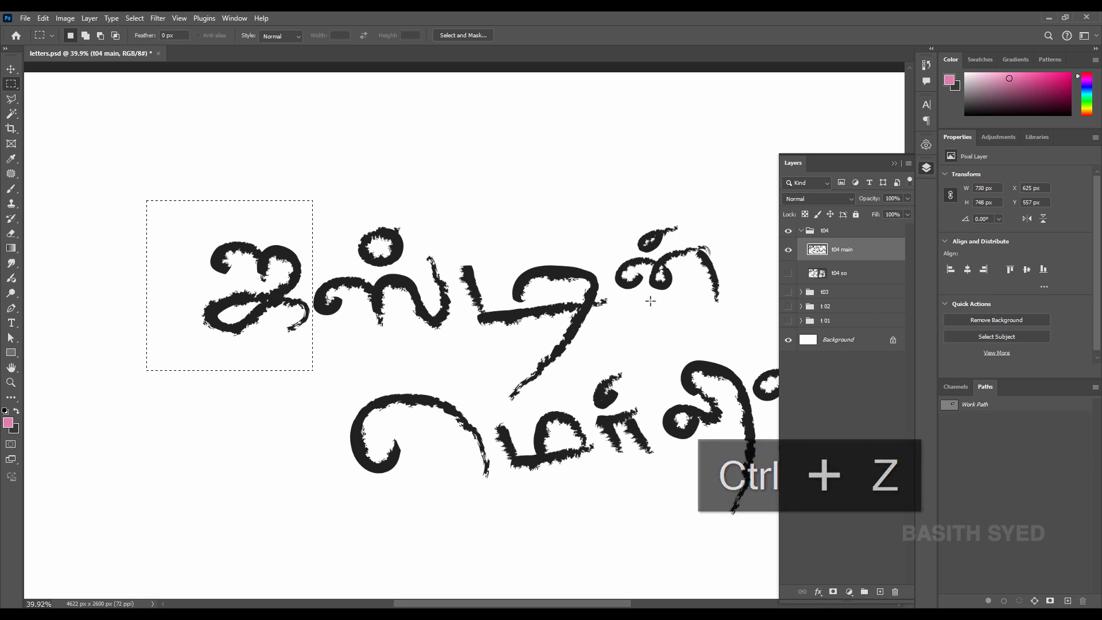
pyautogui.hotkey('ctrl', 'd')
pyautogui.moveTo(170, 193); pyautogui.dragTo(310, 379)
pyautogui.hotkey('ctrl', 'j')
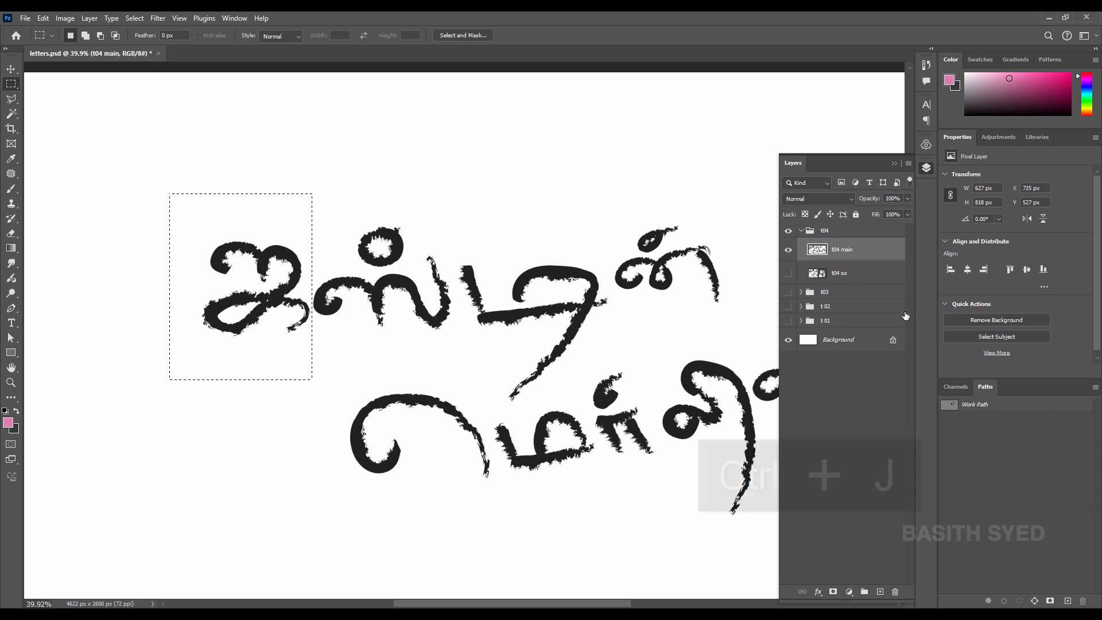
# Rename the new first-letter layer as 01 t04 and copy the name text for reuse on further layers
pyautogui.doubleClick(834, 251)
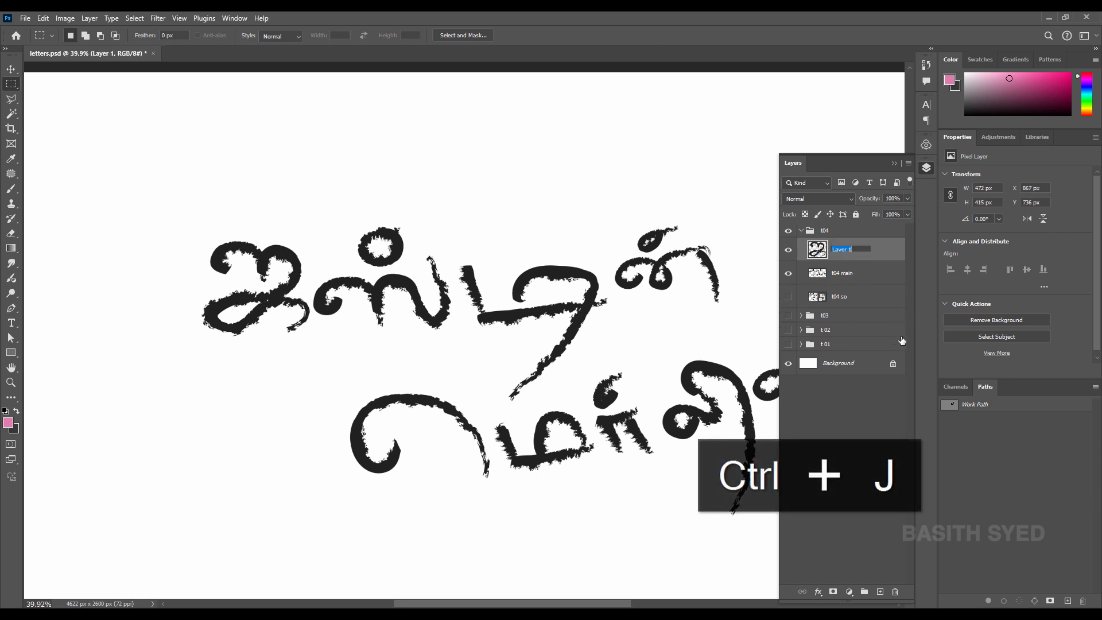
pyautogui.write('t0')
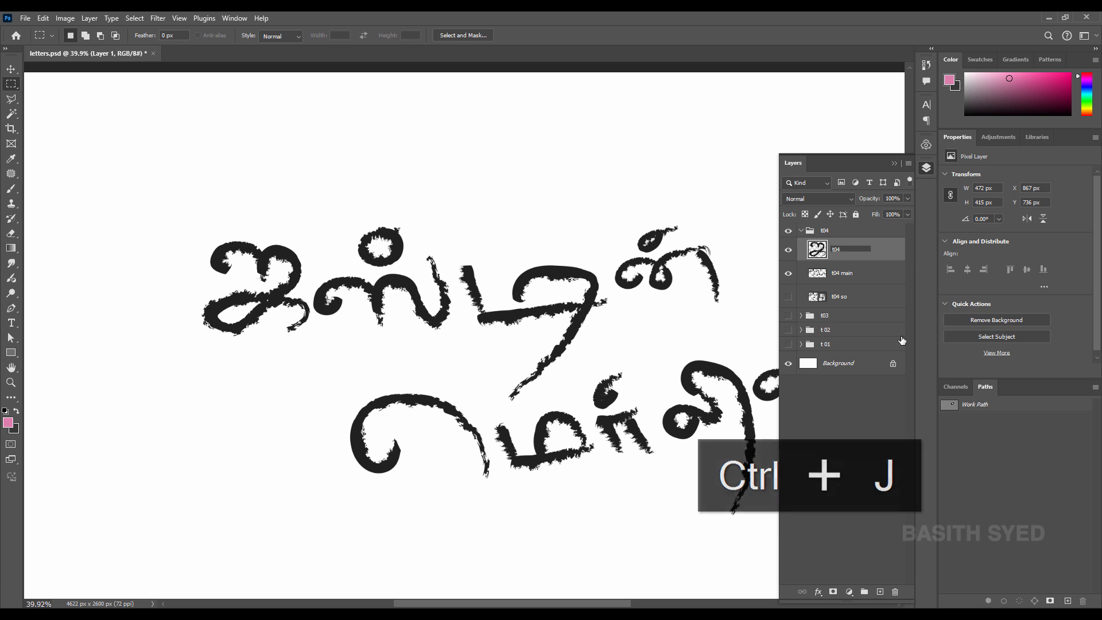
pyautogui.write('4')
pyautogui.hotkey('ctrl', 'a')
pyautogui.write('0')
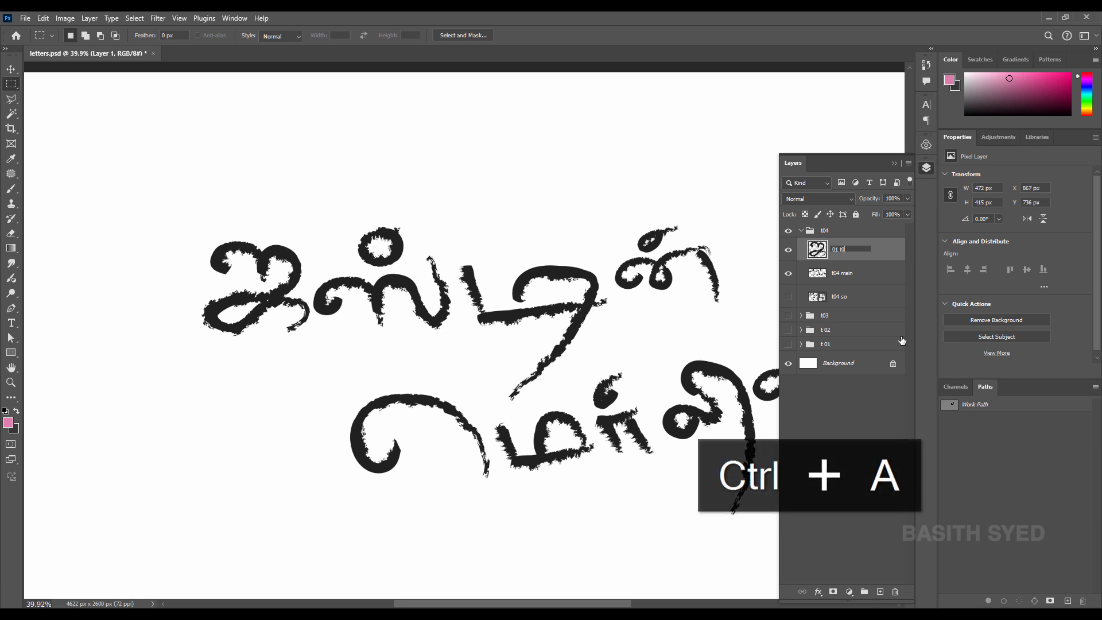
pyautogui.write('1 t04')
pyautogui.click(850, 250)
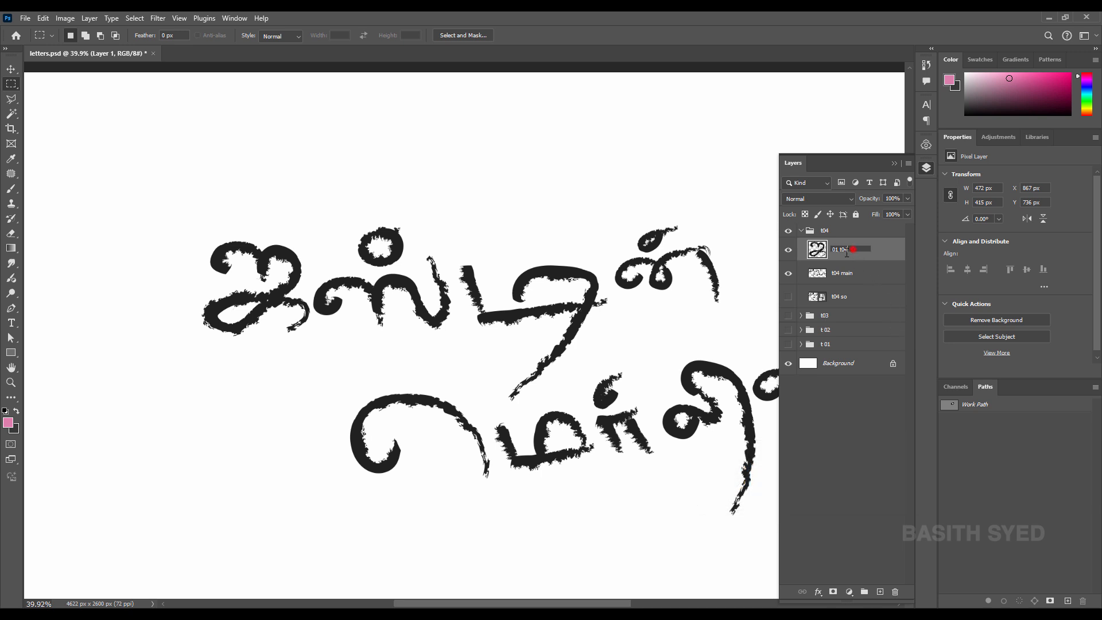
pyautogui.hotkey('ctrl', 'c')
pyautogui.click(882, 248)
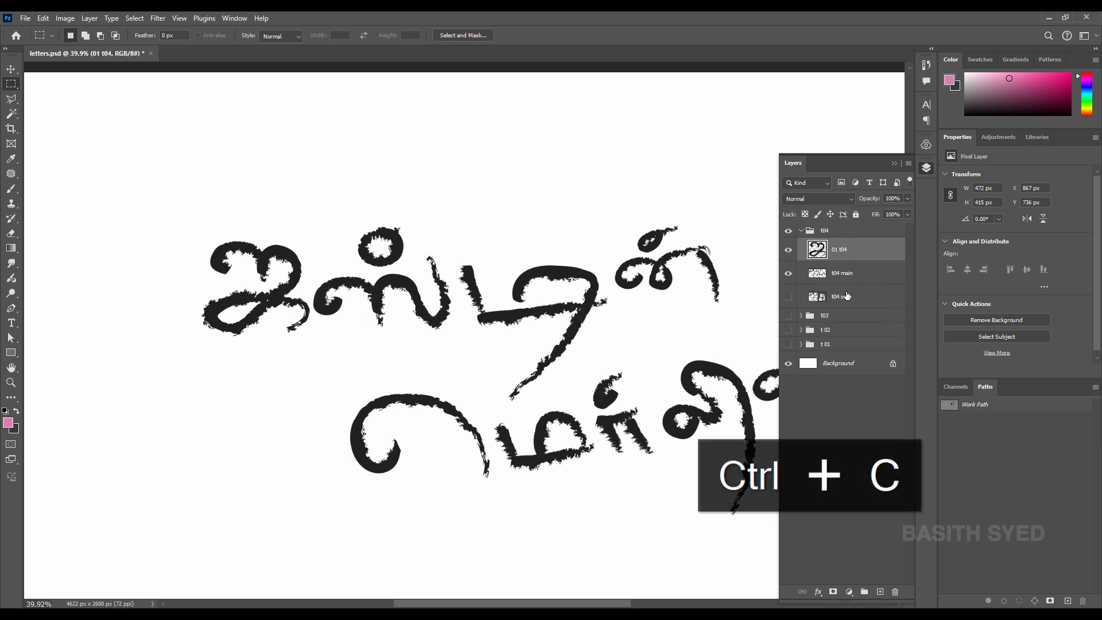
# Lasso the upper line's second letter without its dot on t04 main and copy it to a layer named 02 t04
pyautogui.click(836, 274)
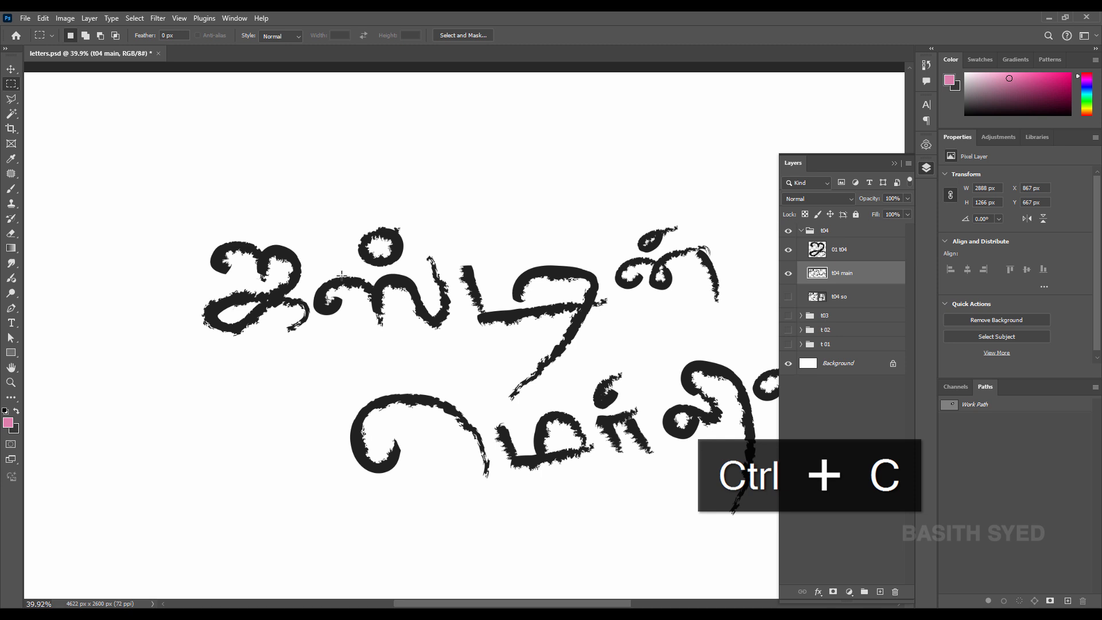
pyautogui.press('l')
pyautogui.click(321, 261)
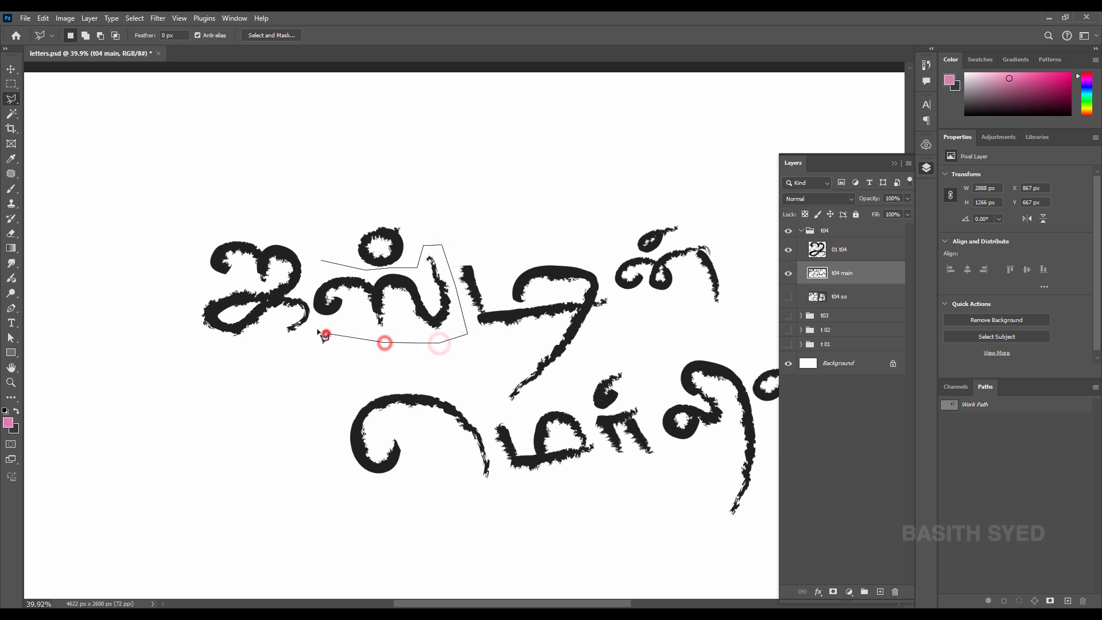
pyautogui.click(323, 262)
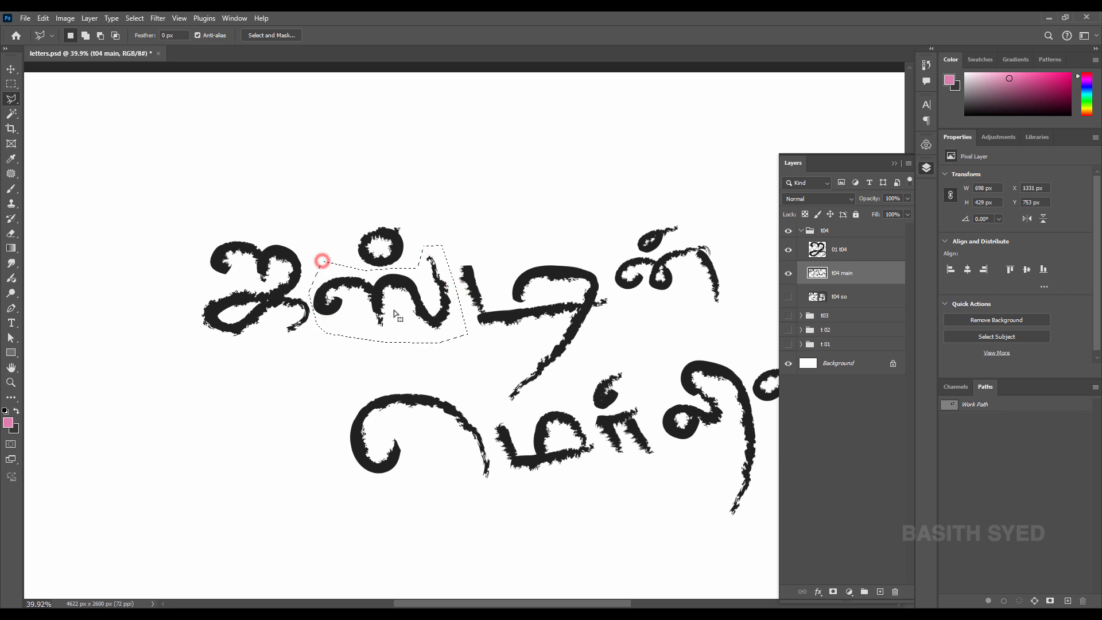
pyautogui.hotkey('ctrl', 'j')
pyautogui.doubleClick(843, 274)
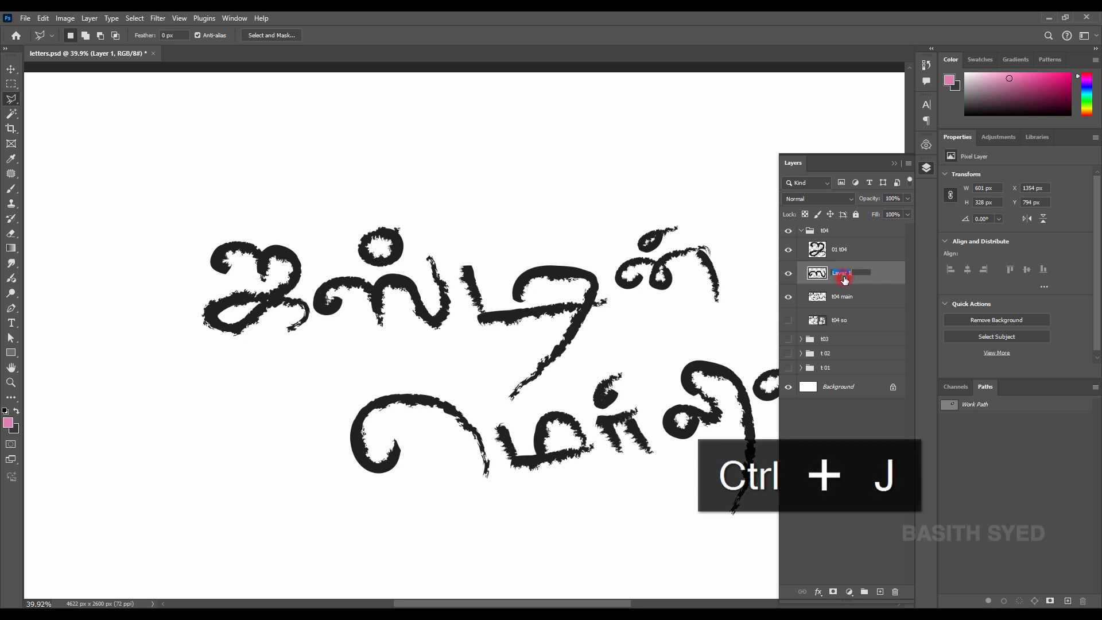
pyautogui.hotkey('ctrl', 'v')
pyautogui.press('Return')
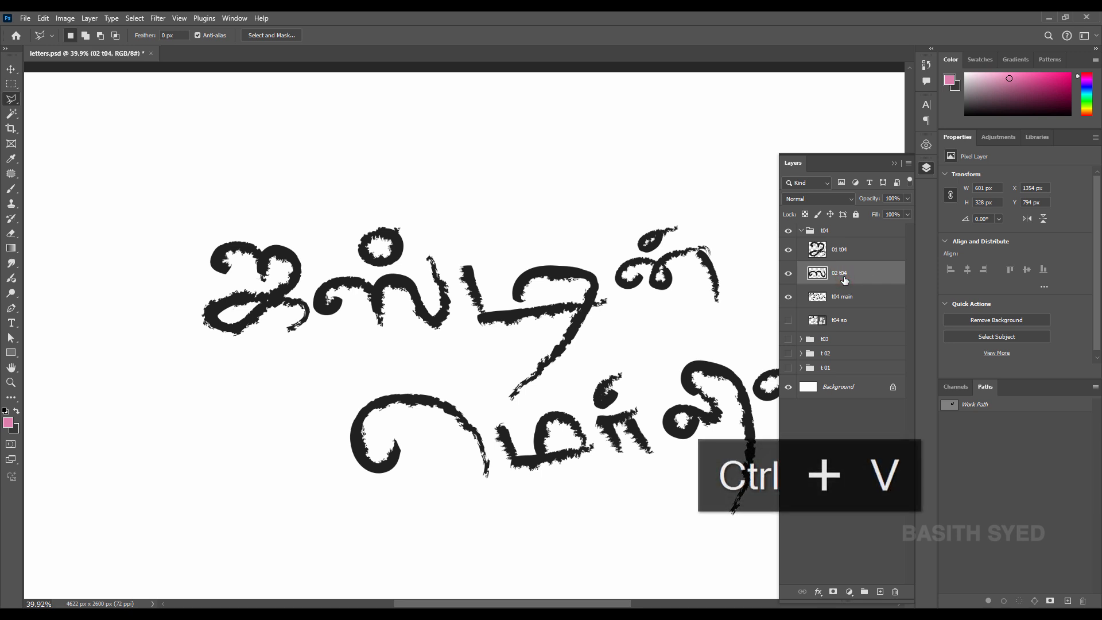
# Select the round dot above the second letter on t04 main with a rectangular marquee and copy it to a layer named 03 t04
pyautogui.click(849, 295)
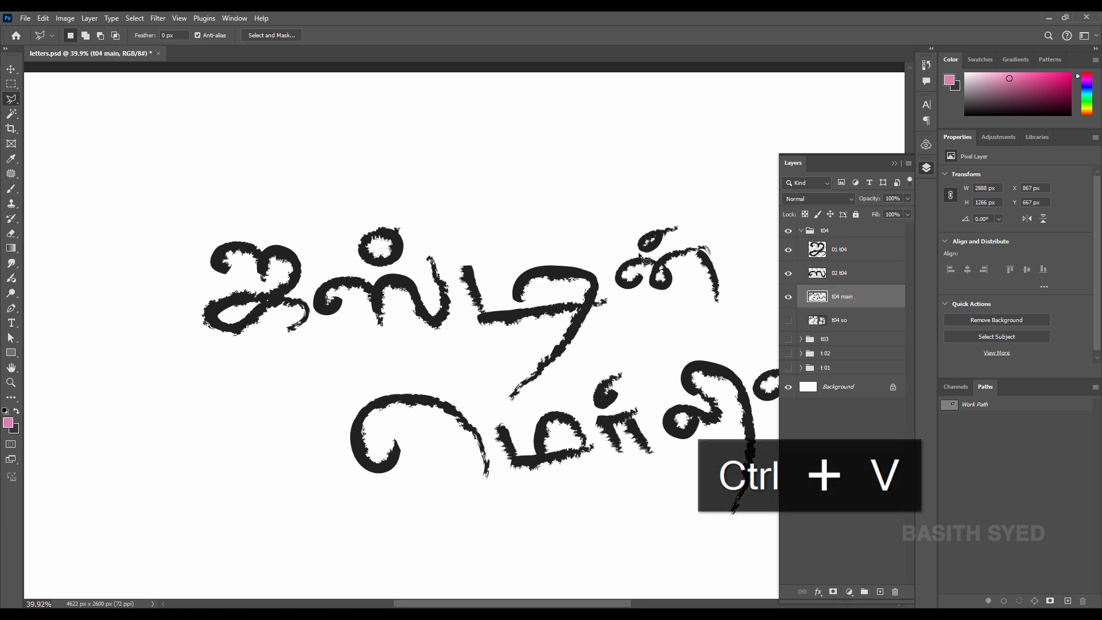
pyautogui.press('m')
pyautogui.moveTo(343, 210); pyautogui.dragTo(411, 268)
pyautogui.hotkey('ctrl', 'j')
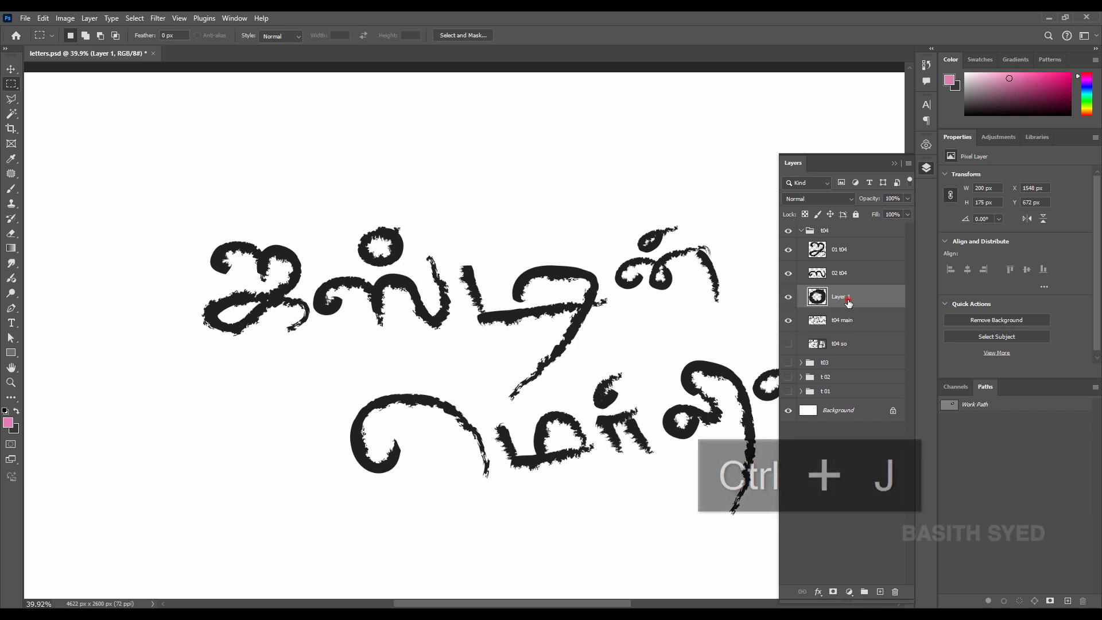
pyautogui.doubleClick(845, 297)
pyautogui.write('03')
pyautogui.hotkey('ctrl', 'v')
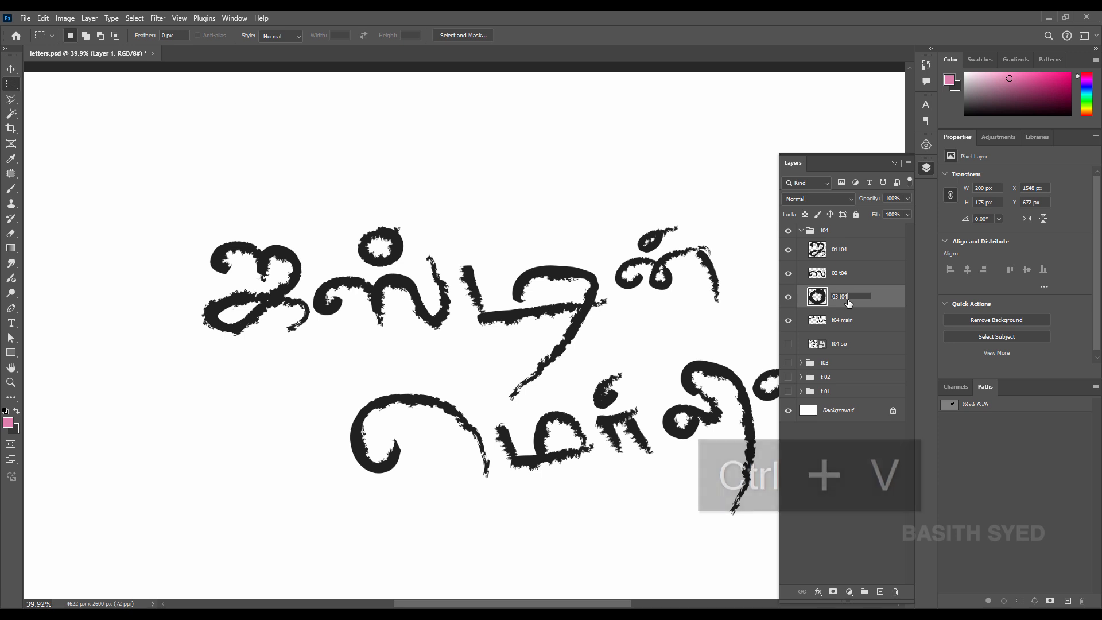
pyautogui.press('Return')
# Outline the third upper letter's short vertical stroke on t04 main with a pen path and copy it to a layer named 04 t04
pyautogui.click(858, 321)
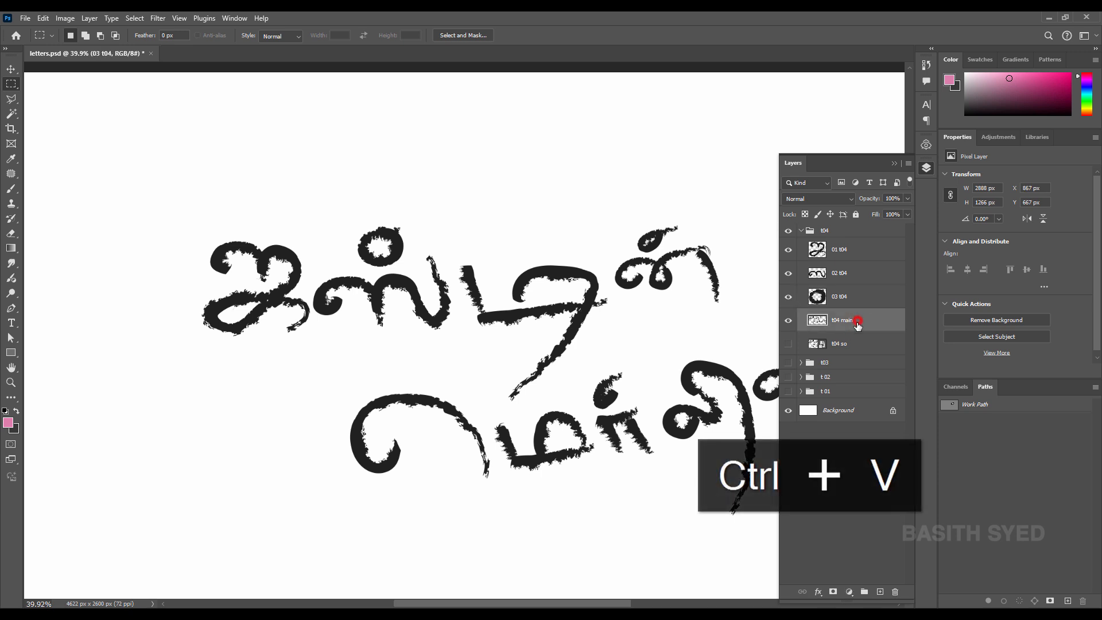
pyautogui.moveTo(432, 271); pyautogui.dragTo(254, 266)
pyautogui.click(789, 320)
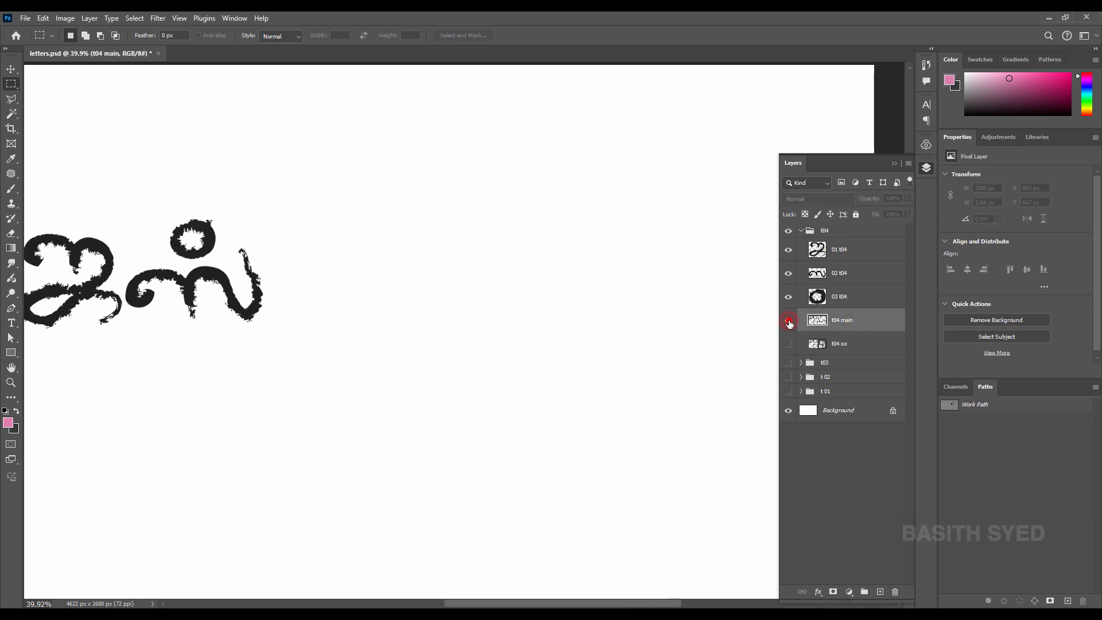
pyautogui.click(789, 320)
pyautogui.press('p')
pyautogui.click(279, 244)
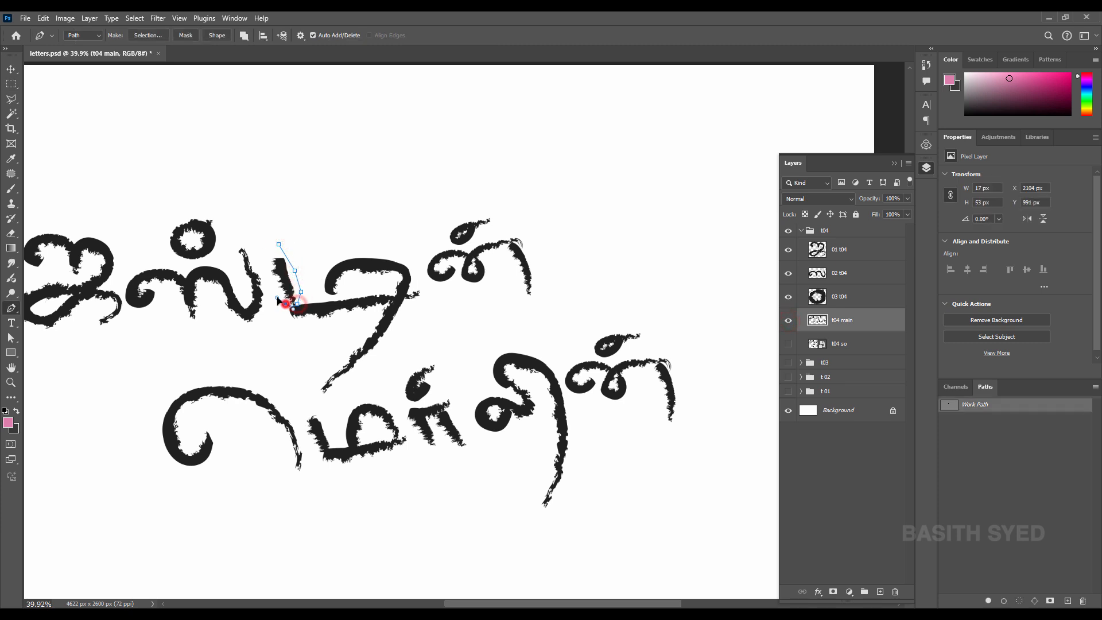
pyautogui.hotkey('ctrl', 'z')
pyautogui.click(264, 260)
pyautogui.click(278, 245)
pyautogui.hotkey('ctrl', 'Return')
pyautogui.hotkey('ctrl', 'j')
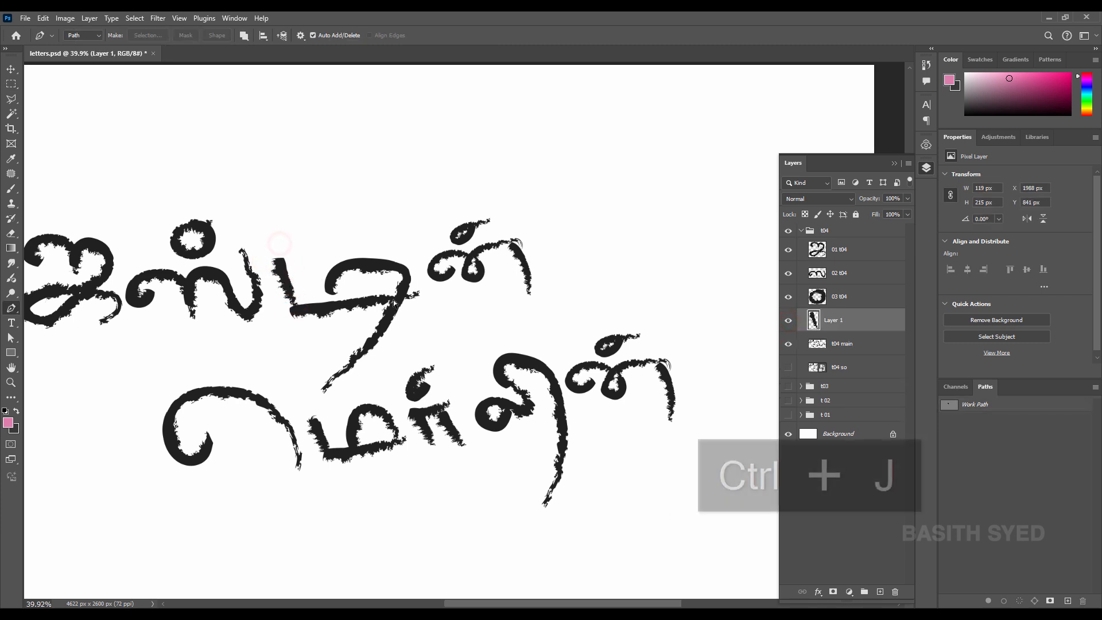
pyautogui.doubleClick(842, 321)
pyautogui.hotkey('ctrl', 'v')
pyautogui.click(868, 344)
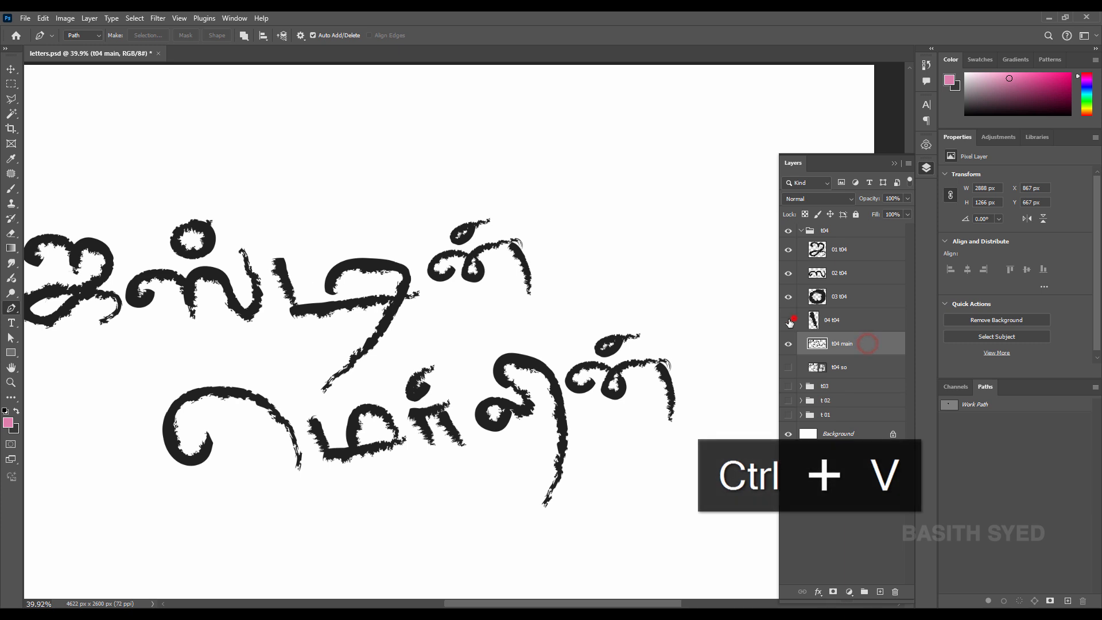
# Delete the 04 t04 layer holding the short vertical stroke
pyautogui.click(833, 320)
pyautogui.click(896, 592)
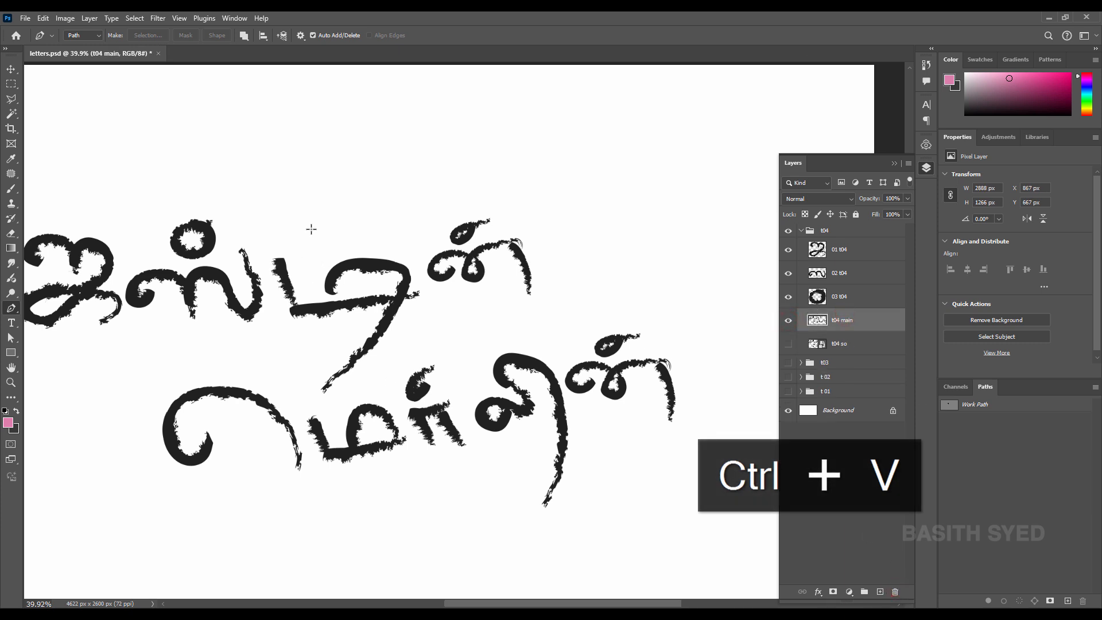
# Select the upper line's whole third letter on t04 main with a rectangular marquee, subtracting the areas that overlap neighbouring letters
pyautogui.press('m')
pyautogui.moveTo(263, 227); pyautogui.dragTo(435, 406)
pyautogui.moveTo(463, 353); pyautogui.dragTo(404, 439)
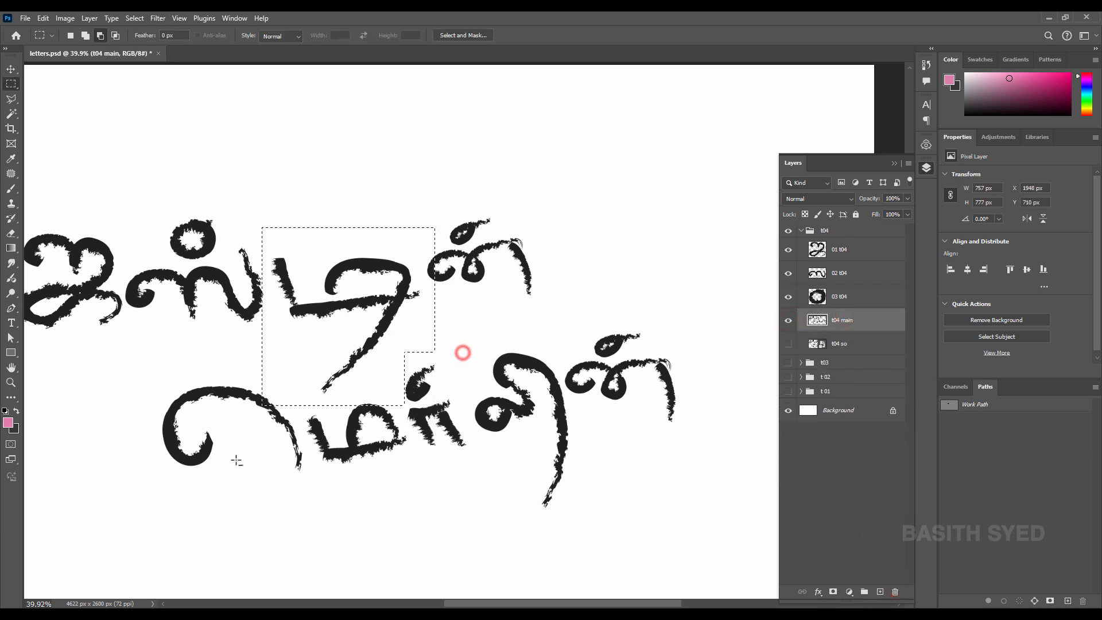
pyautogui.hotkey('ctrl', 'j')
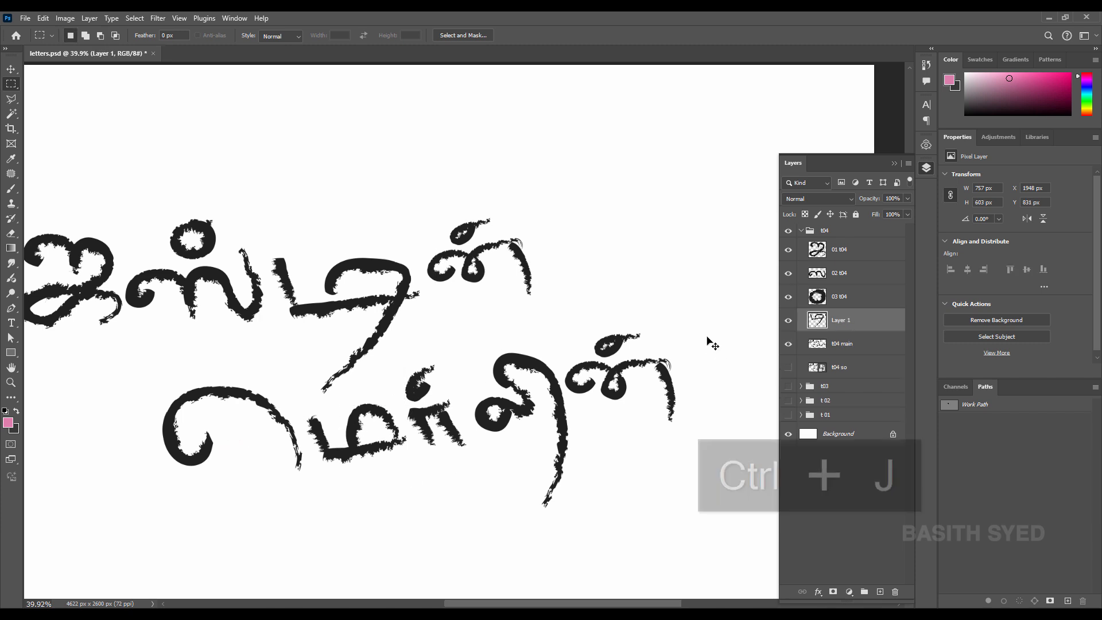
pyautogui.hotkey('ctrl', 'z')
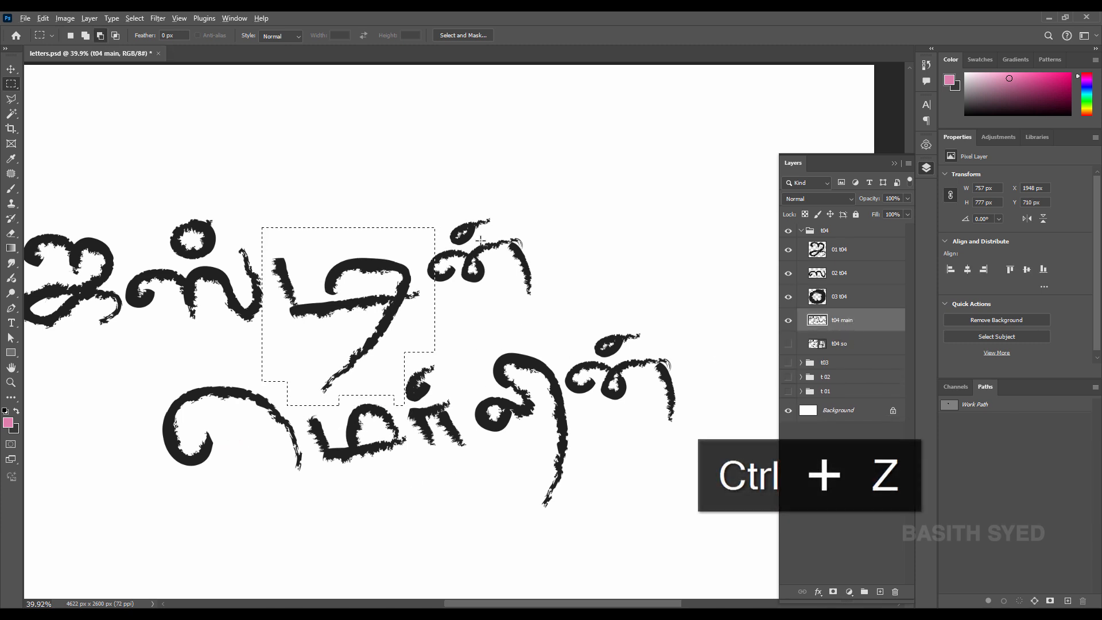
pyautogui.moveTo(481, 240); pyautogui.dragTo(421, 296)
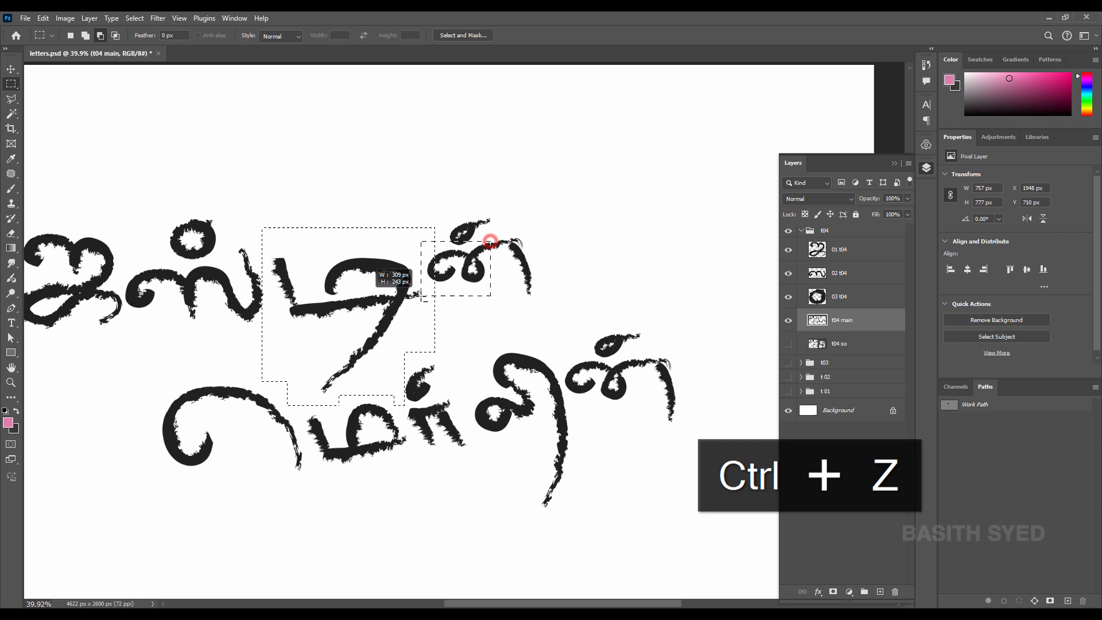
# Copy the selected third letter to a new layer named 04 t04 and reselect t04 main
pyautogui.hotkey('ctrl', 'j')
pyautogui.doubleClick(838, 323)
pyautogui.write('04 t04')
pyautogui.hotkey('ctrl', 'v')
pyautogui.click(859, 345)
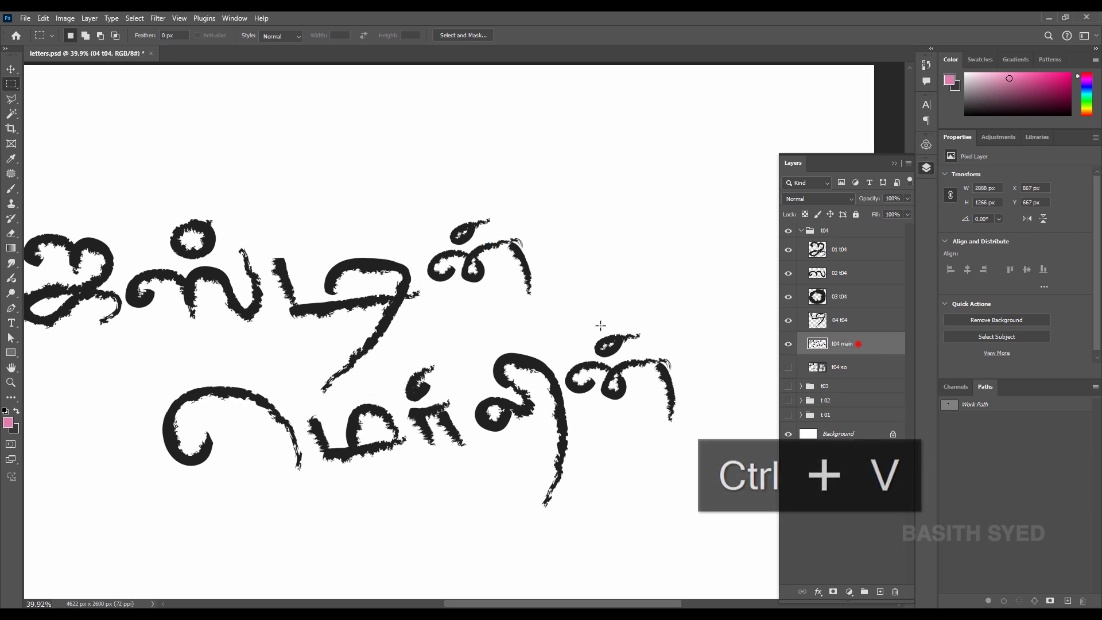
# Select the upper line's last letter on t04 main with a rectangular marquee and copy it to a layer named 05 t04
pyautogui.moveTo(425, 178); pyautogui.dragTo(565, 321)
pyautogui.hotkey('ctrl', 'j')
pyautogui.doubleClick(844, 343)
pyautogui.write('05')
pyautogui.hotkey('ctrl', 'v')
pyautogui.press('Return')
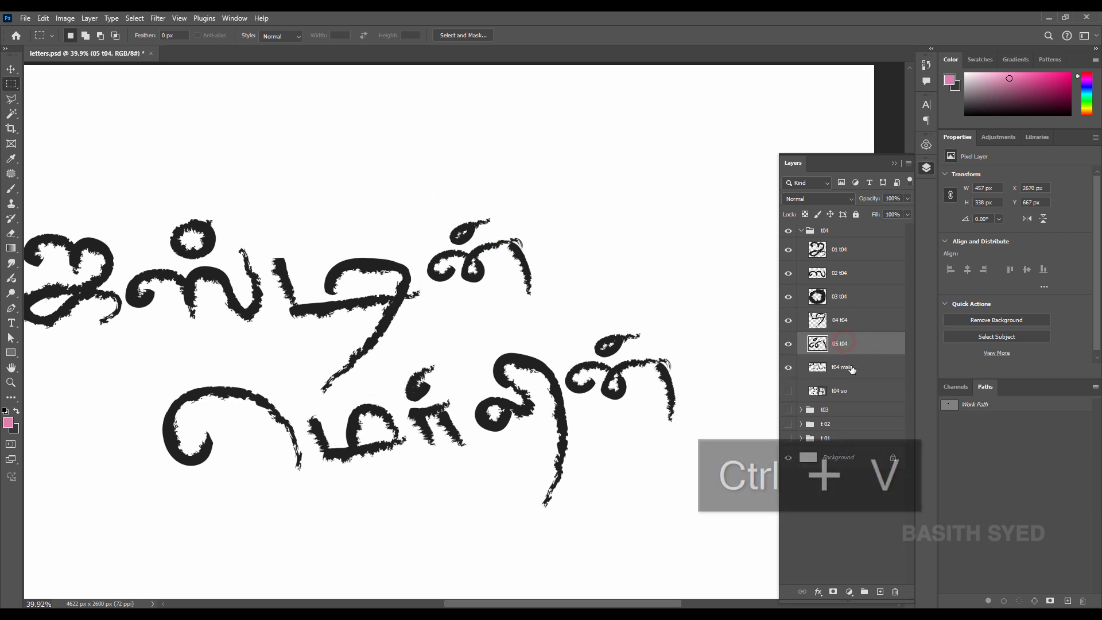
# Select the lower line's first letter on t04 main with a rectangular marquee and copy it to a layer named 06 t04
pyautogui.click(852, 369)
pyautogui.scroll(-3, 295, 290)
pyautogui.moveTo(253, 258); pyautogui.dragTo(431, 418)
pyautogui.hotkey('ctrl', 'j')
pyautogui.doubleClick(844, 368)
pyautogui.write('06')
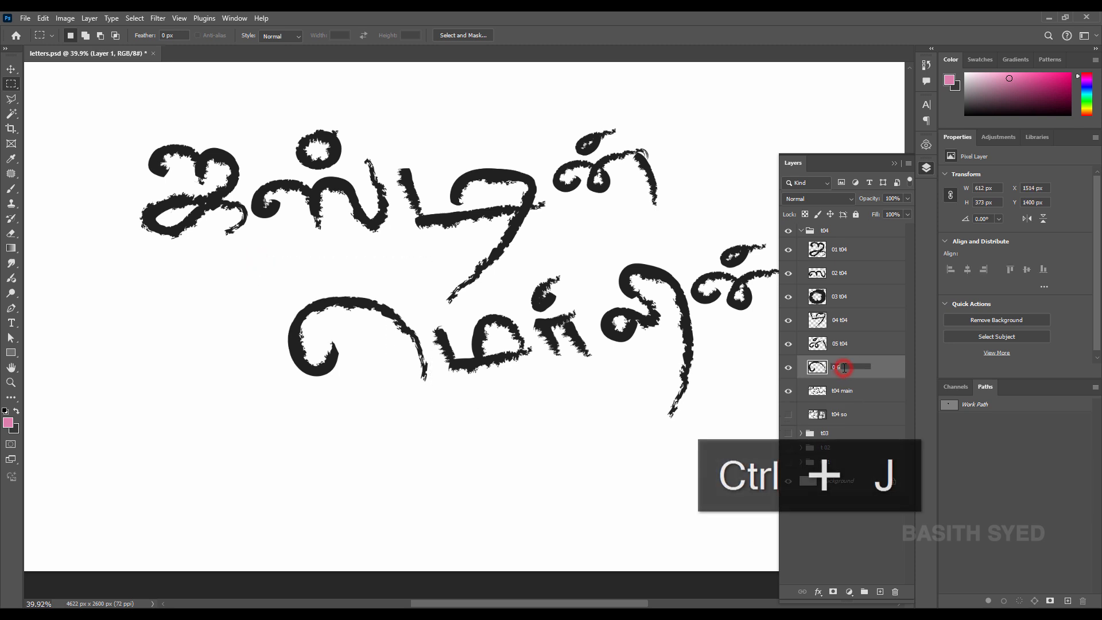
pyautogui.press('BackSpace')
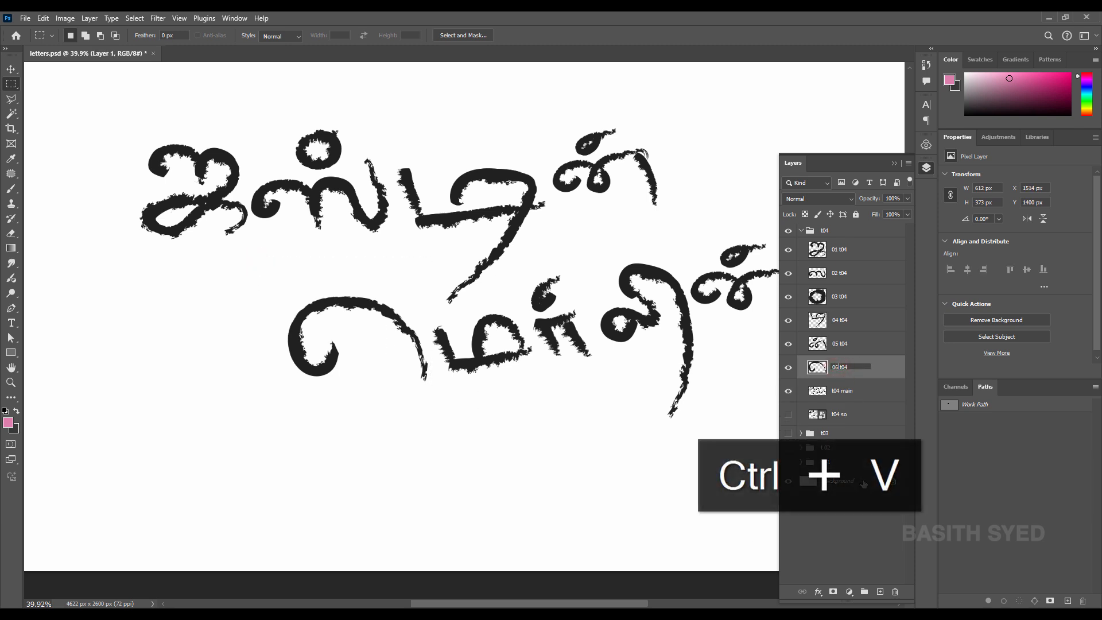
pyautogui.press('Return')
# Lasso the lower line's second letter on t04 main and copy it to a layer named 07 t04
pyautogui.click(859, 387)
pyautogui.moveTo(486, 307); pyautogui.dragTo(358, 371)
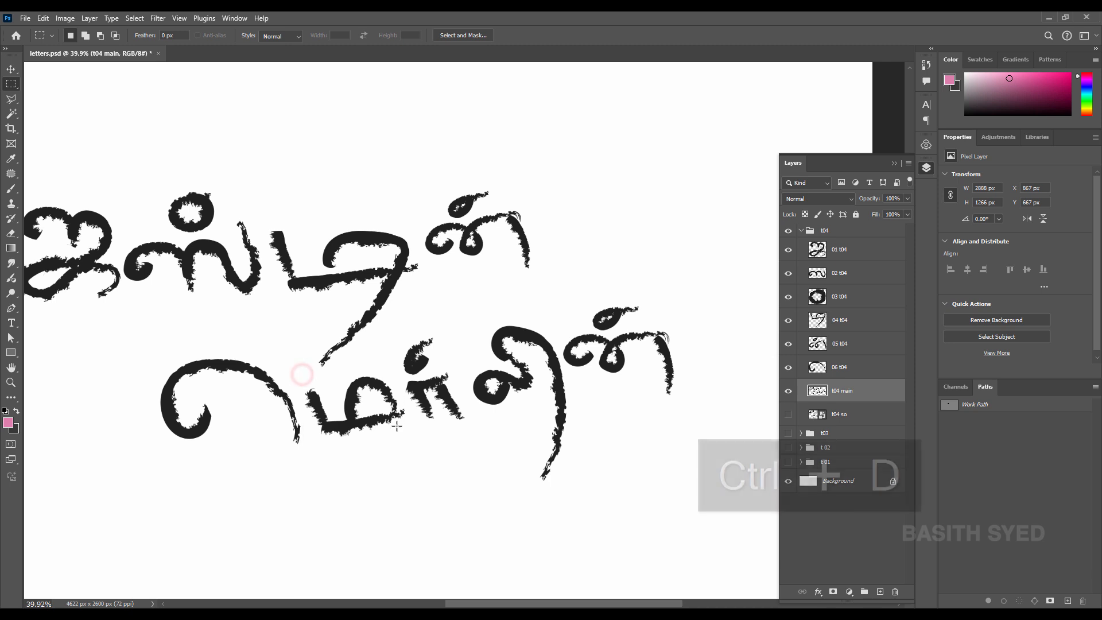
pyautogui.press('l')
pyautogui.click(313, 435)
pyautogui.click(293, 379)
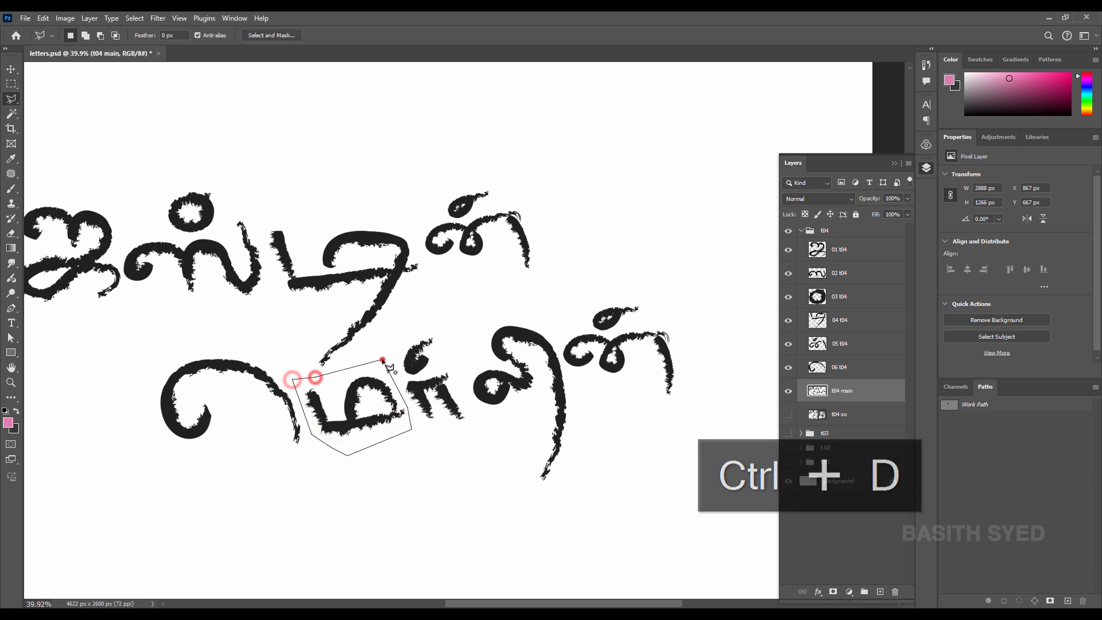
pyautogui.click(383, 360)
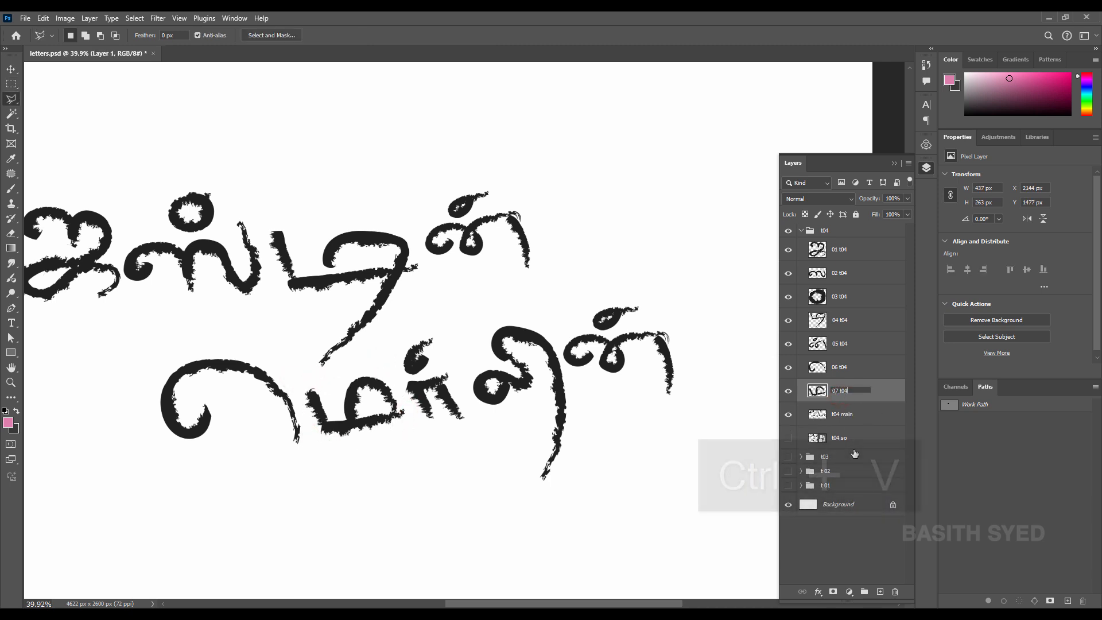
# Lasso the lower line's third letter without its dot on t04 main and copy it to a layer named 08 t04
pyautogui.moveTo(489, 437); pyautogui.dragTo(360, 457)
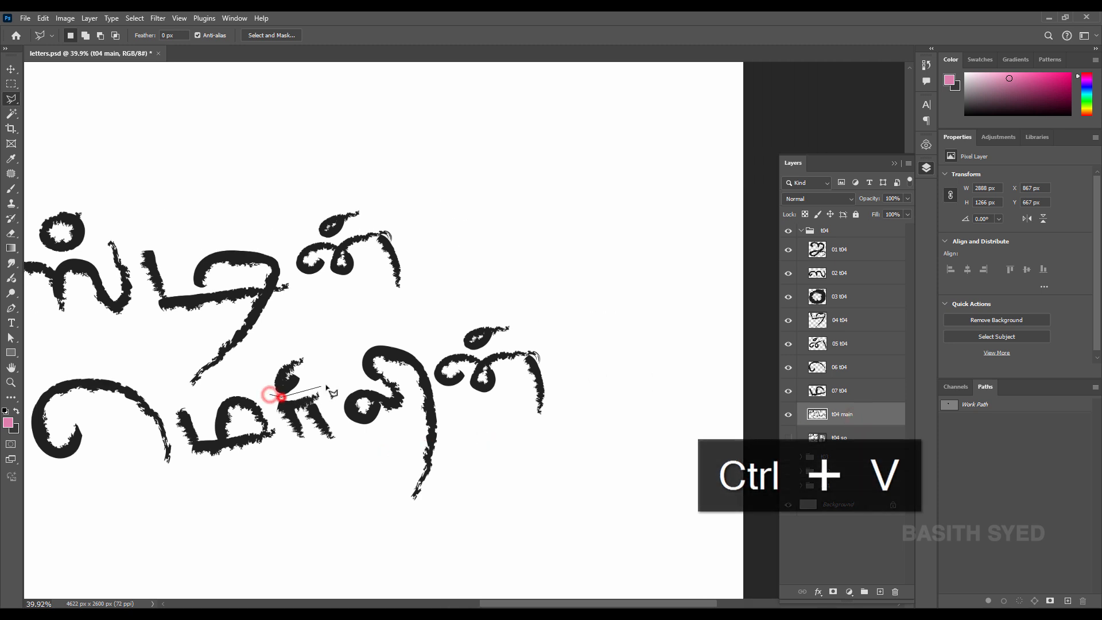
pyautogui.click(275, 421)
pyautogui.click(270, 396)
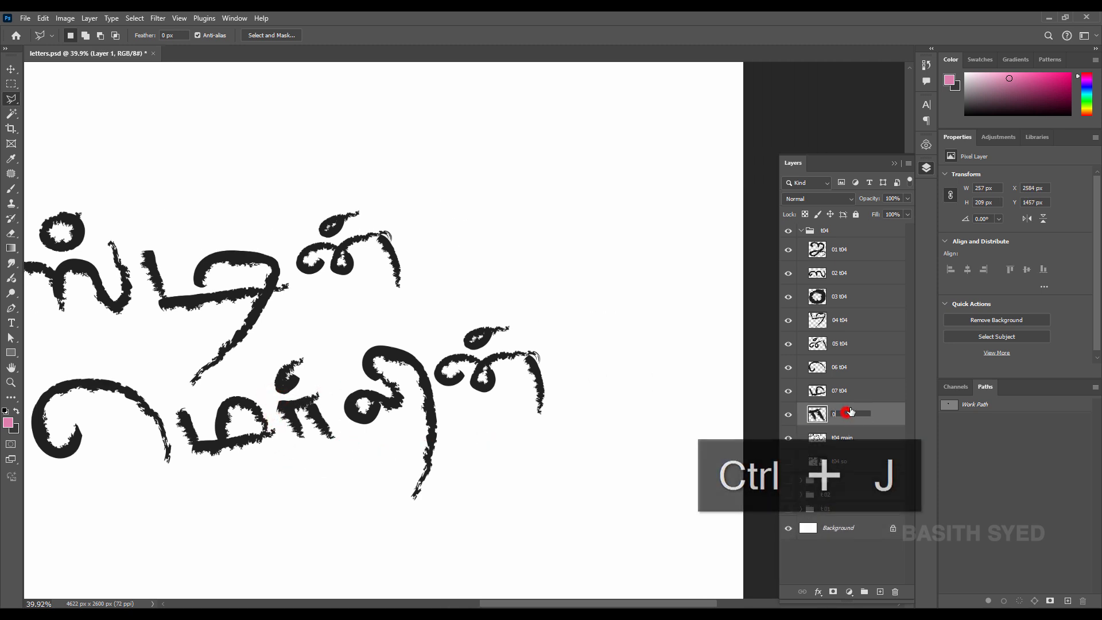
# Marquee the dot above the lower line's third letter, subtract the overlap with the letter, and copy it to a layer named 09 t04
pyautogui.press('m')
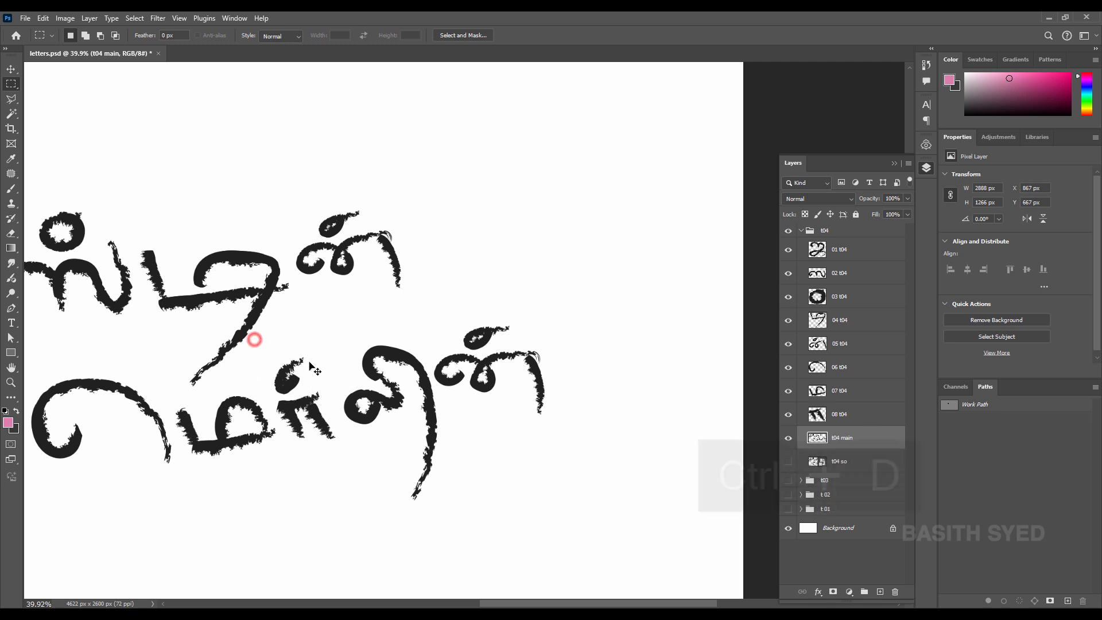
pyautogui.moveTo(312, 351); pyautogui.dragTo(266, 397)
pyautogui.moveTo(334, 388); pyautogui.dragTo(299, 424)
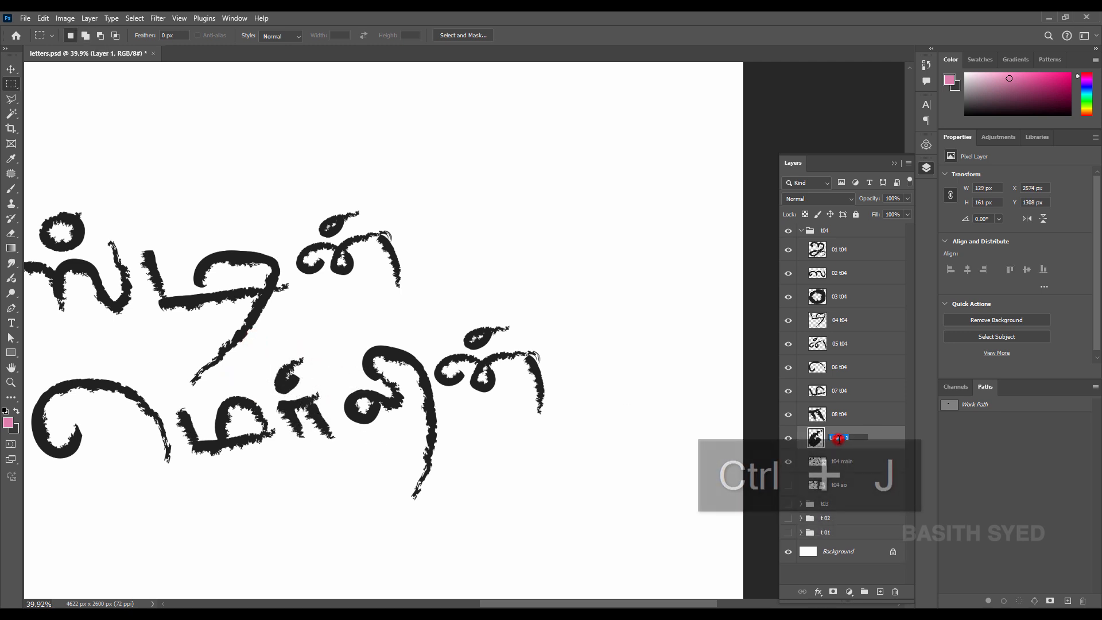
pyautogui.click(855, 461)
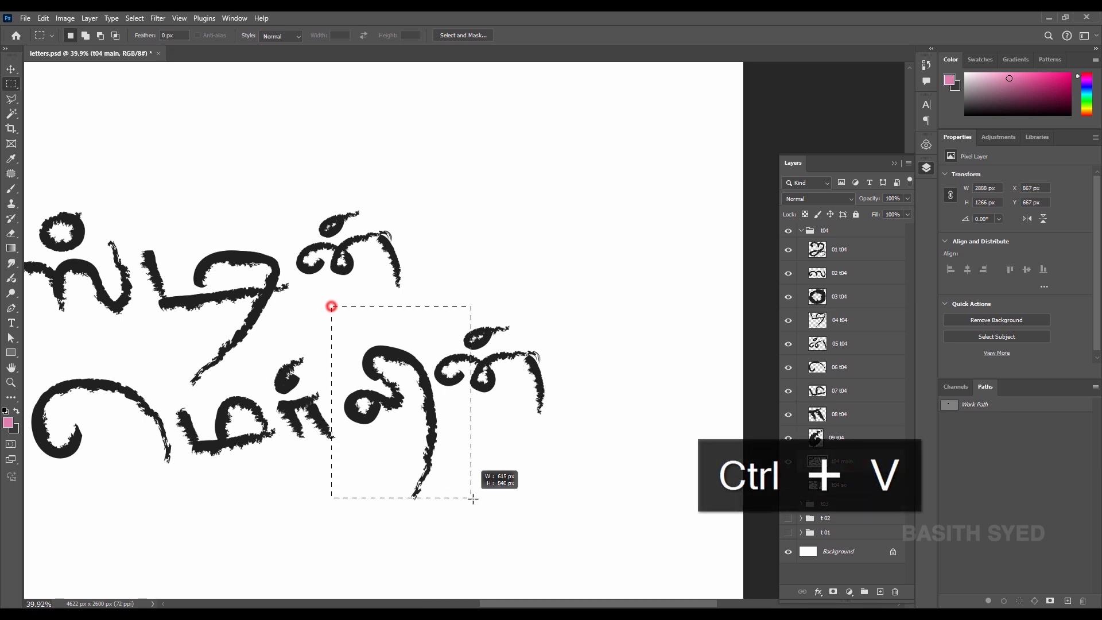
# Marquee the lower line's fourth letter on t04 main, subtract the overlaps with its neighbours, and copy it to a layer named 10 t04
pyautogui.moveTo(473, 499); pyautogui.dragTo(479, 506)
pyautogui.moveTo(312, 463); pyautogui.dragTo(336, 425)
pyautogui.moveTo(525, 325); pyautogui.dragTo(433, 394)
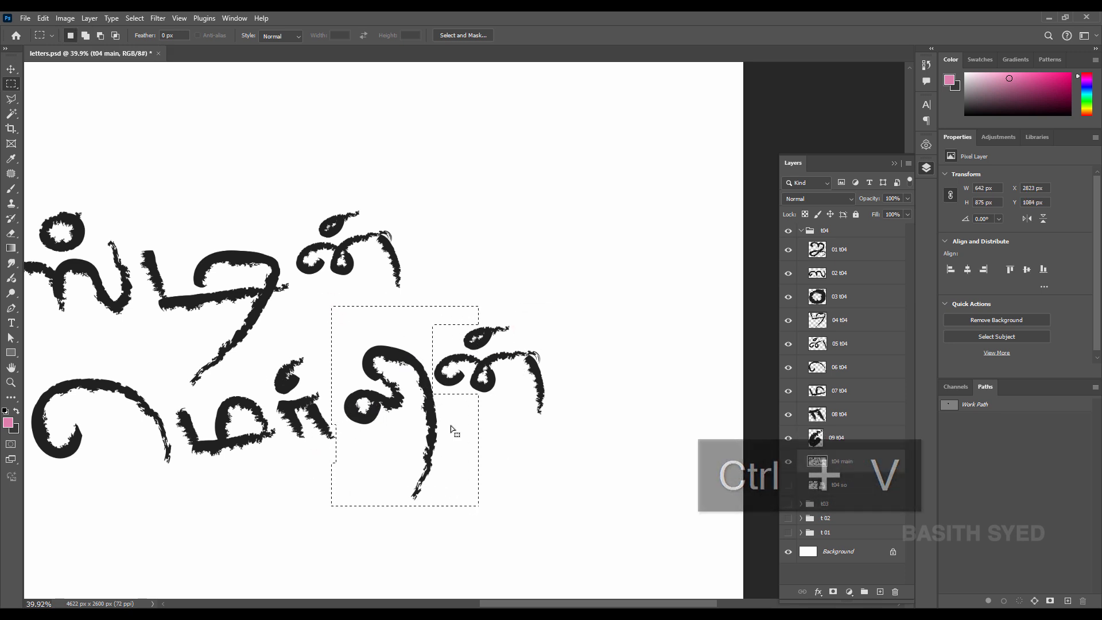
pyautogui.hotkey('ctrl', 'j')
pyautogui.hotkey('ctrl', 'v')
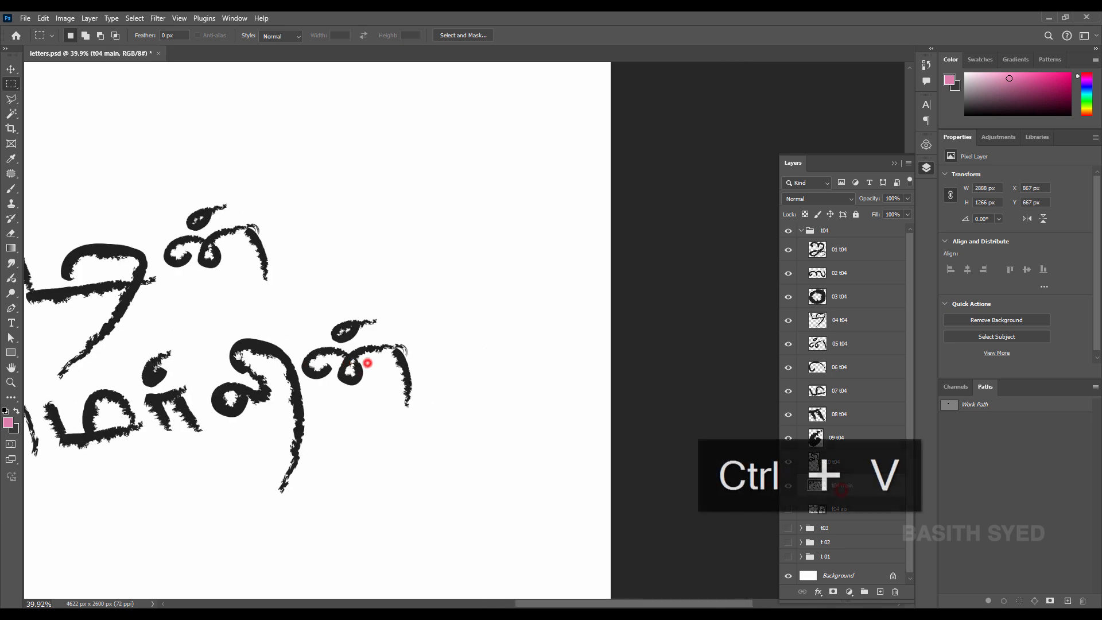
# Lasso the lower line's last letter without its dot on t04 main and copy it to a layer named 11 t04
pyautogui.press('l')
pyautogui.click(297, 330)
pyautogui.click(443, 408)
pyautogui.click(420, 443)
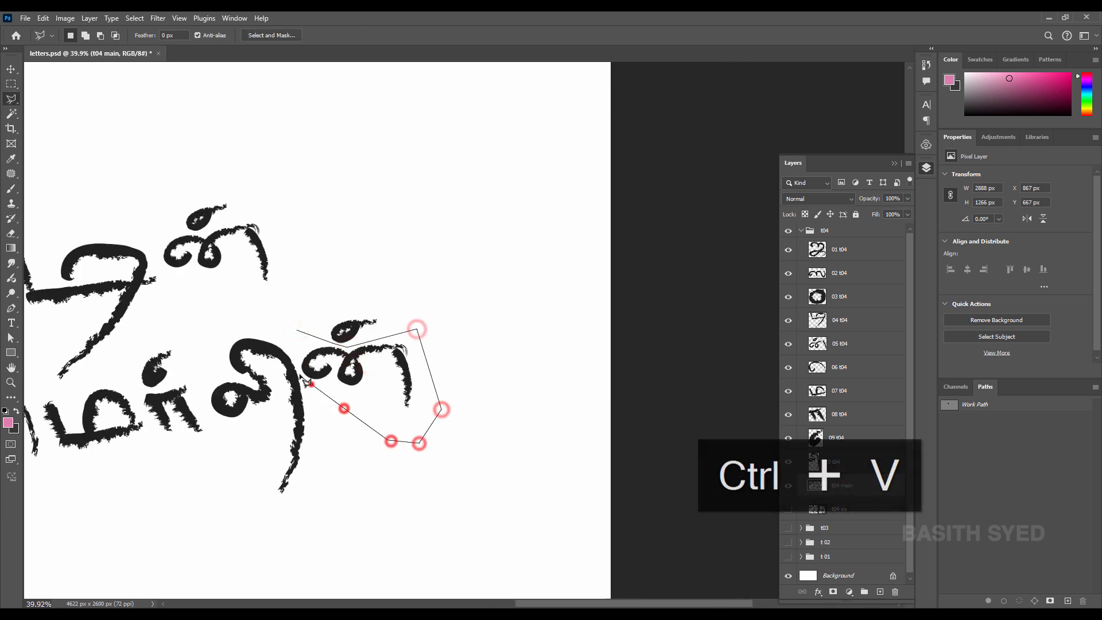
pyautogui.click(307, 381)
pyautogui.click(298, 329)
pyautogui.hotkey('ctrl', 'j')
pyautogui.doubleClick(843, 485)
pyautogui.write('11')
pyautogui.write('t04')
# Marquee the dot above the lower line's last letter on t04 main, subtract the overlap with the letter, and copy it to a layer named 12 t04
pyautogui.click(843, 510)
pyautogui.click(788, 510)
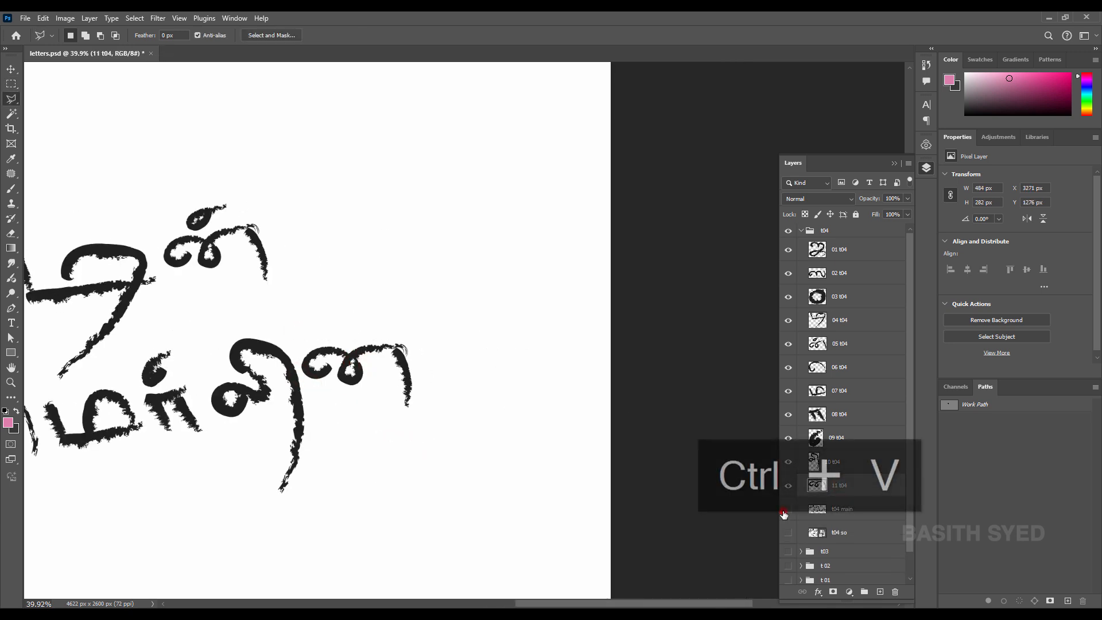
pyautogui.click(788, 510)
pyautogui.press('m')
pyautogui.moveTo(318, 289); pyautogui.dragTo(384, 357)
pyautogui.moveTo(313, 409); pyautogui.dragTo(403, 345)
pyautogui.hotkey('ctrl', 'z')
pyautogui.moveTo(307, 396); pyautogui.dragTo(398, 349)
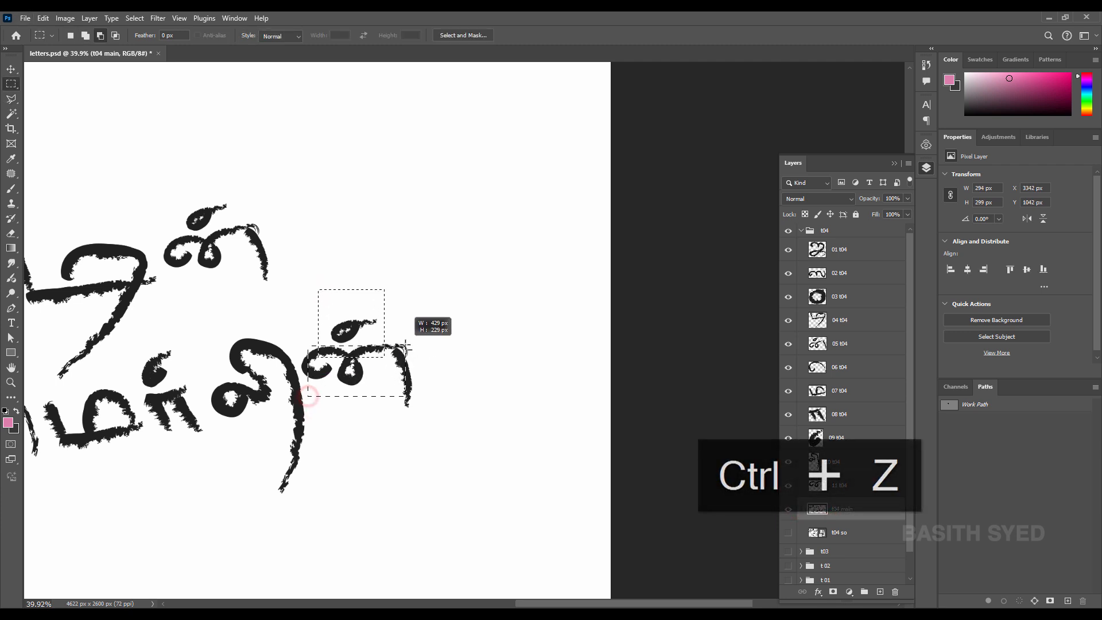
pyautogui.hotkey('ctrl', 'j')
pyautogui.doubleClick(843, 509)
pyautogui.write('12')
pyautogui.write('t04')
pyautogui.press('Return')
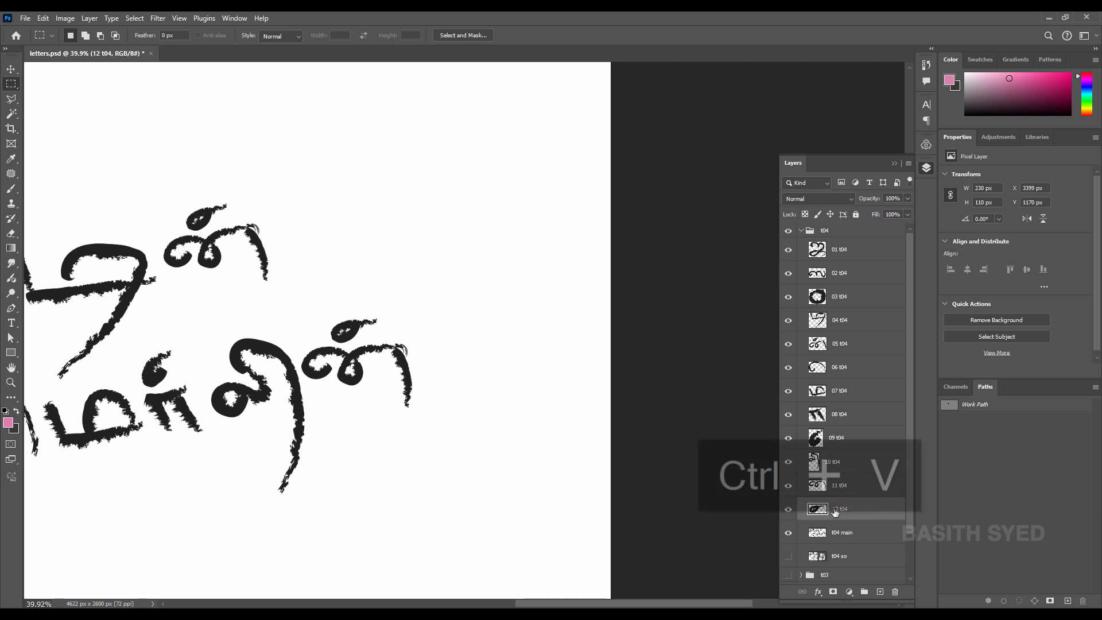
# Hide the t04 main layer, save letters.psd, and collapse and hide the t04 group
pyautogui.click(788, 532)
pyautogui.moveTo(359, 357); pyautogui.dragTo(282, 361)
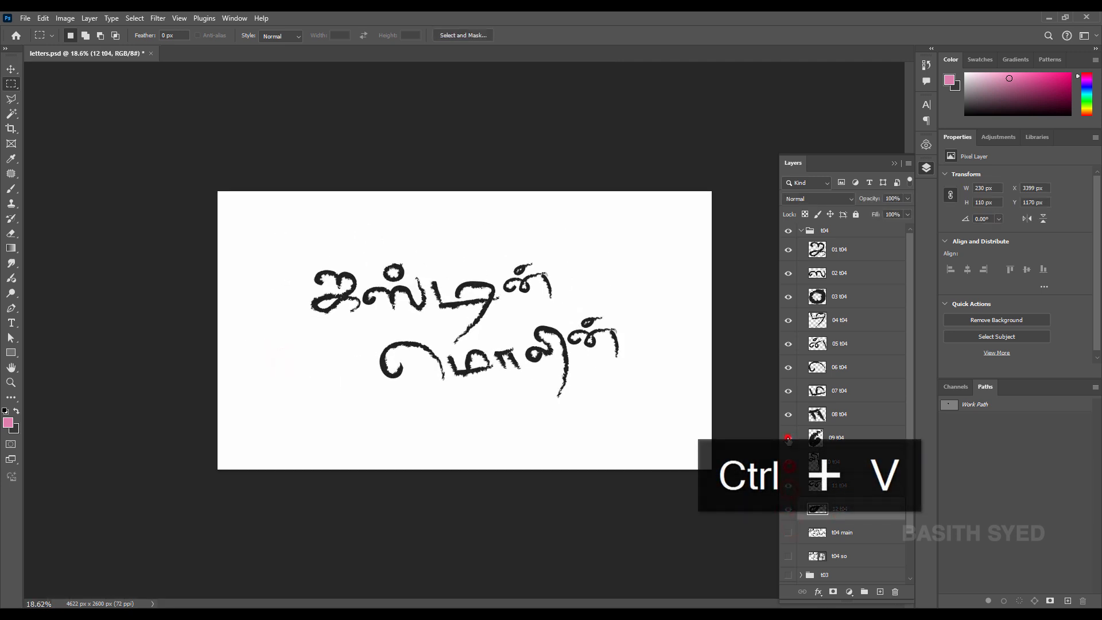
pyautogui.click(802, 231)
pyautogui.hotkey('ctrl', 's')
pyautogui.click(789, 231)
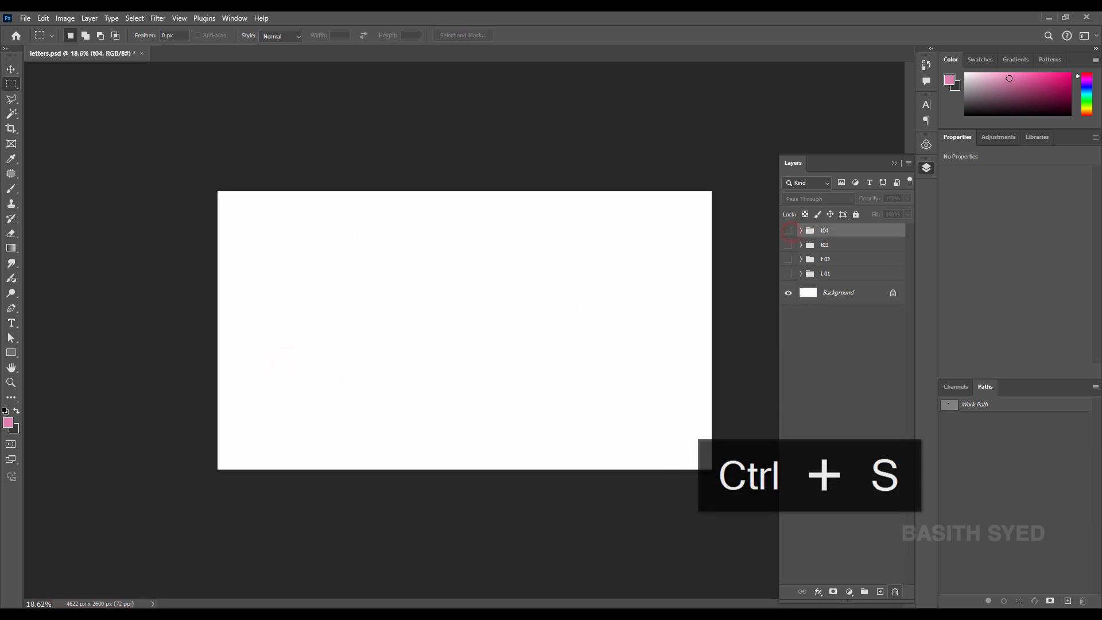
# Switch to scrib.ai in Illustrator, show only Layer 7, and copy its lettering
pyautogui.hotkey('ctrl', 'z')
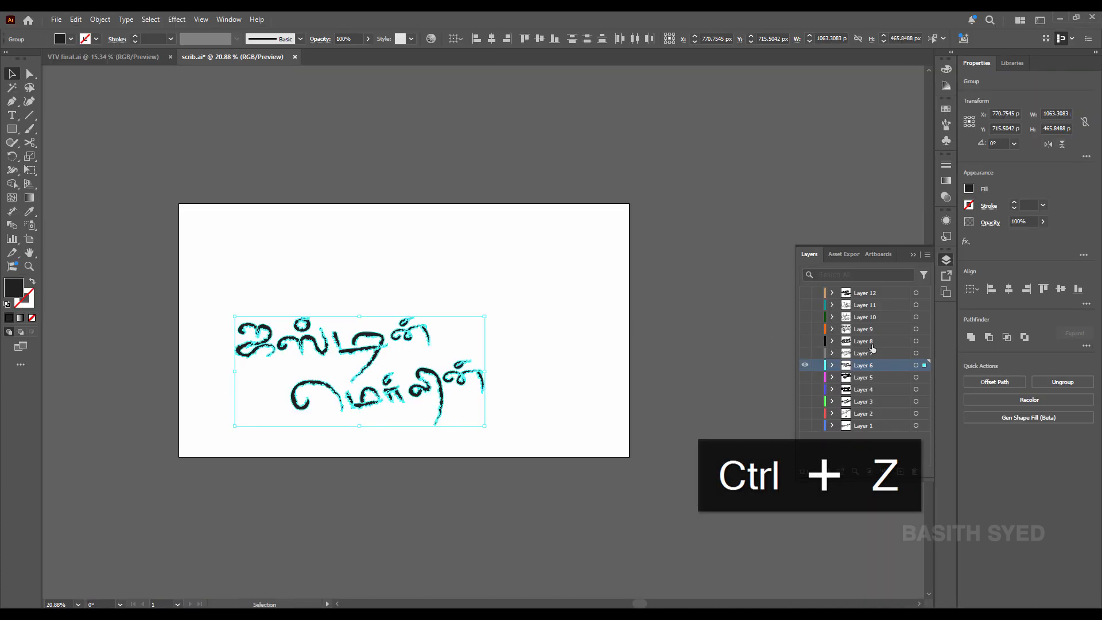
pyautogui.click(805, 355)
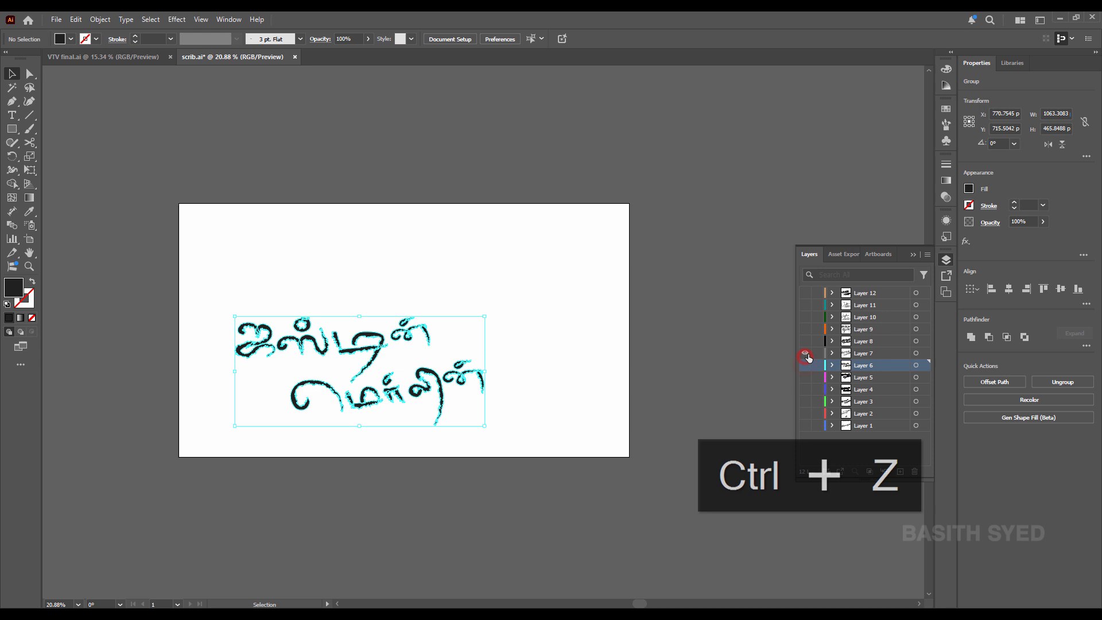
pyautogui.click(924, 354)
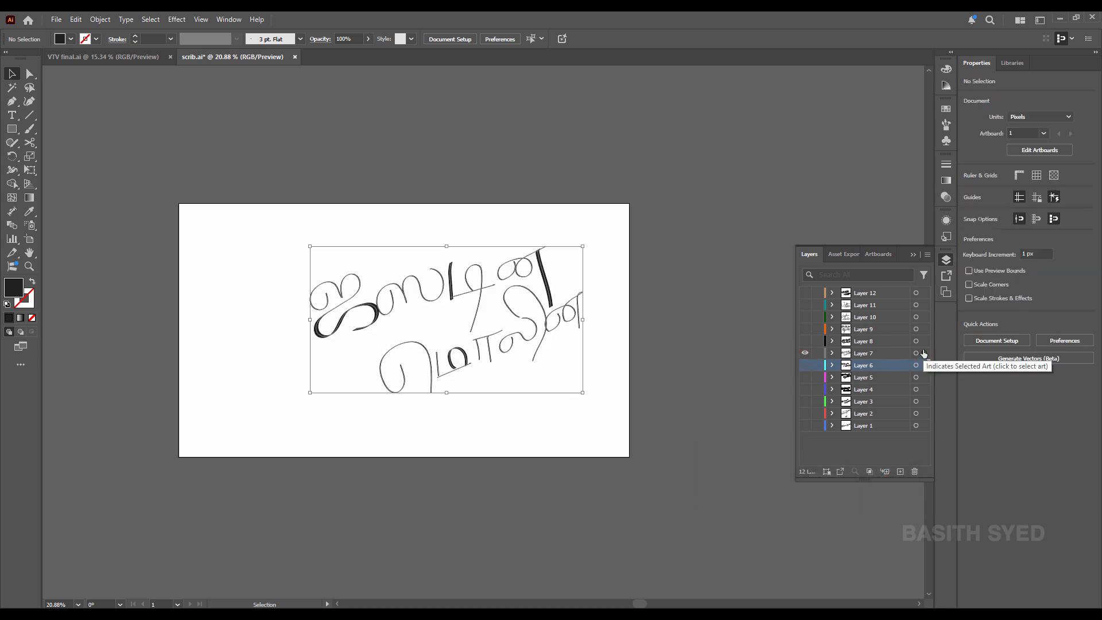
pyautogui.hotkey('ctrl', 'c')
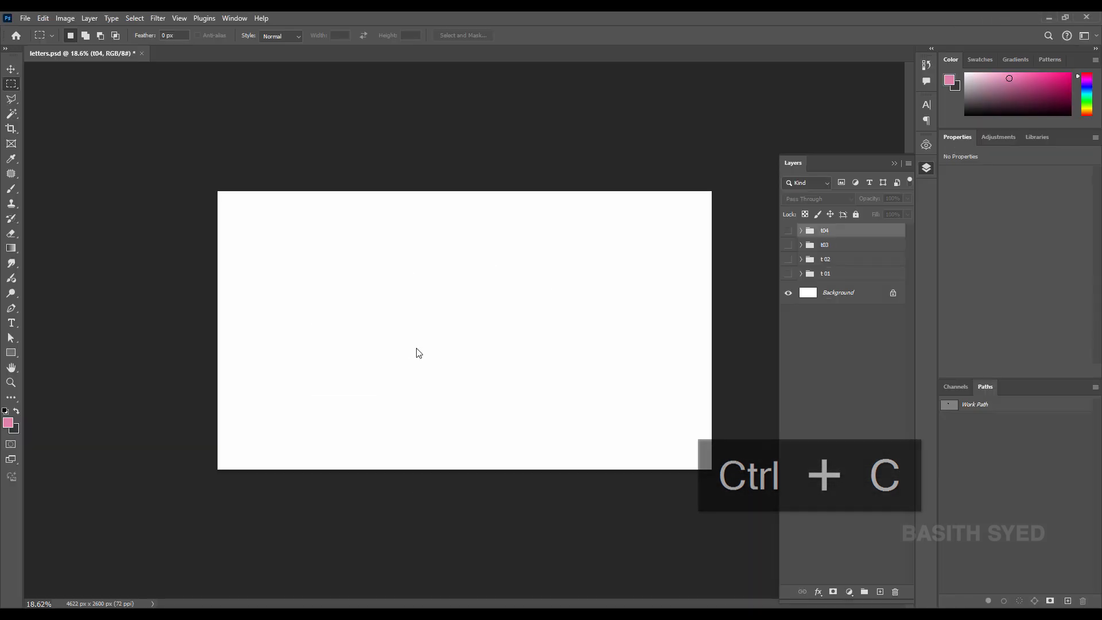
# Switch to letters.psd in Photoshop, paste the lettering as a smart object, scale it to about 243%, and rotate it by about 11.43°
pyautogui.hotkey('ctrl', 'v')
pyautogui.click(495, 174)
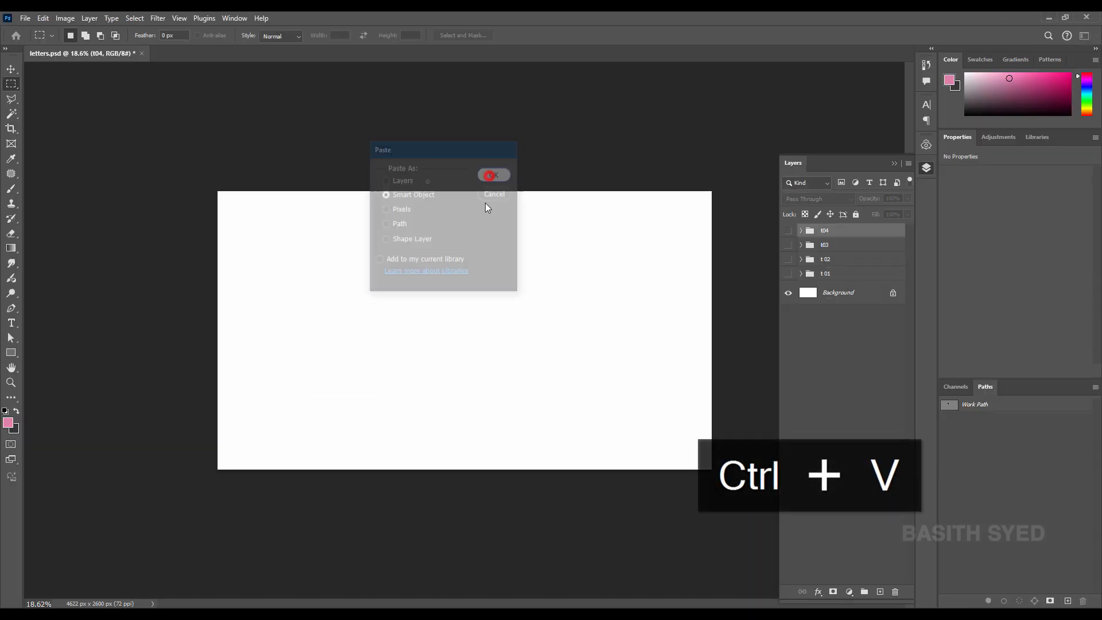
pyautogui.moveTo(202, 40); pyautogui.dragTo(281, 52)
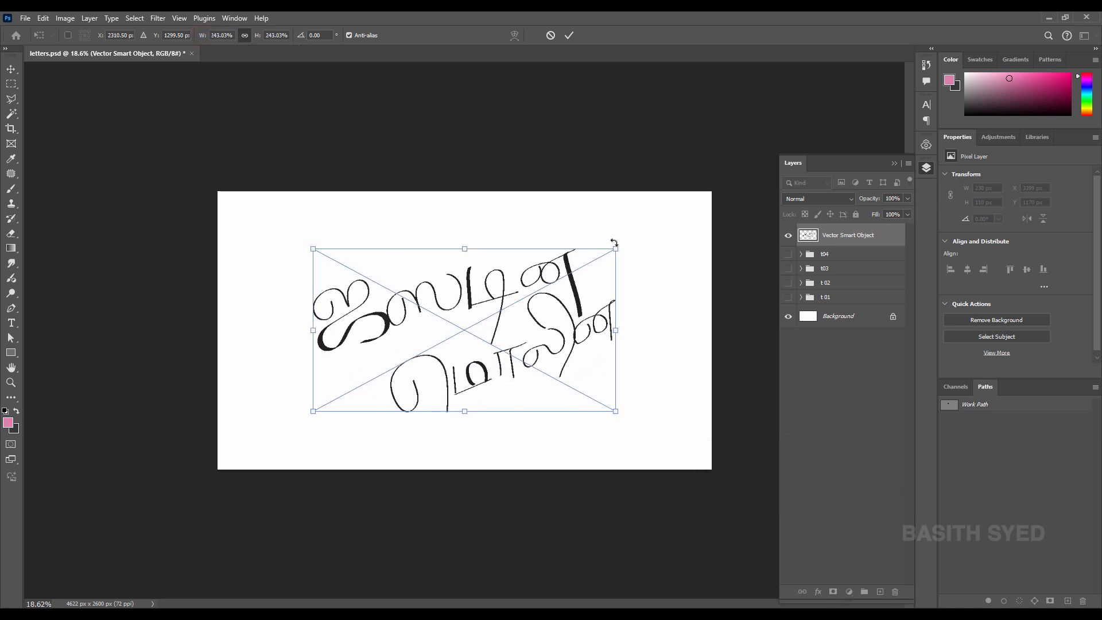
pyautogui.moveTo(628, 248); pyautogui.dragTo(638, 275)
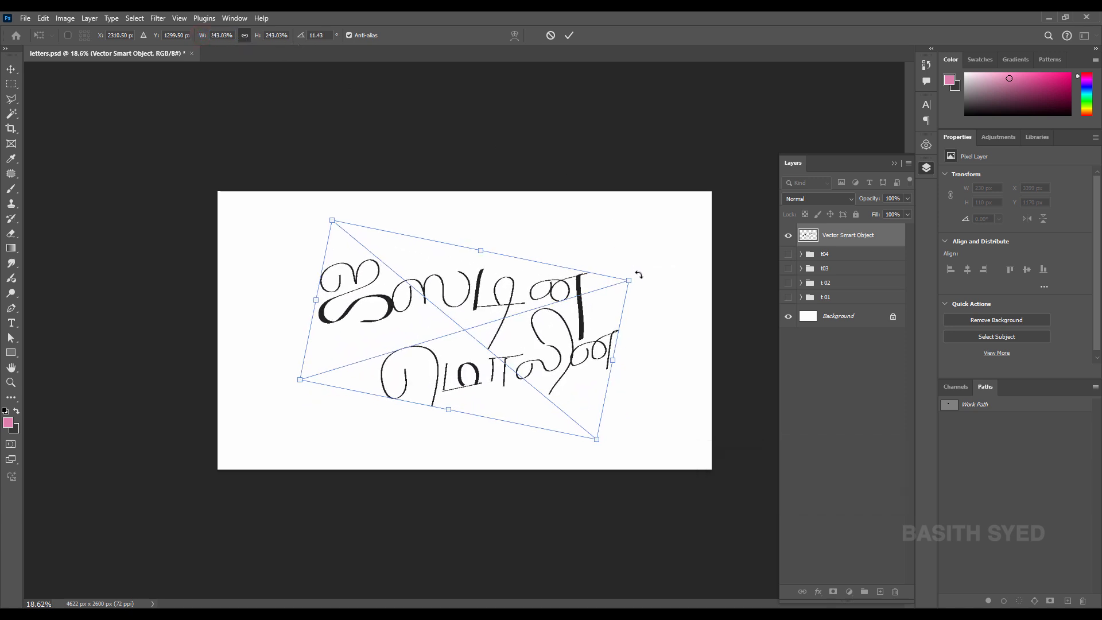
pyautogui.click(567, 36)
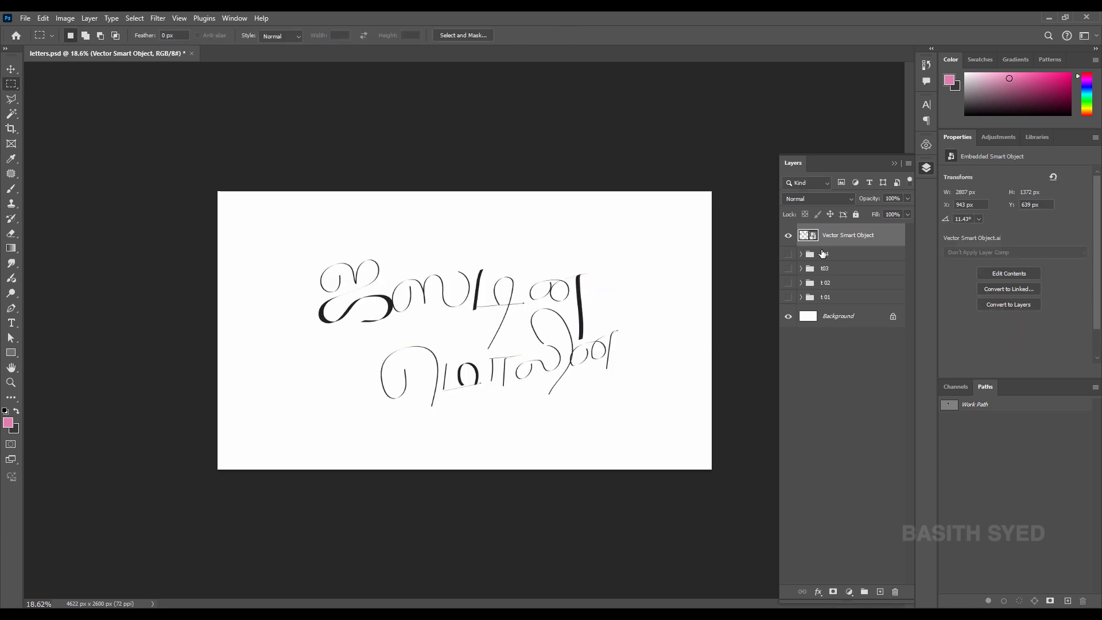
# Put the pasted smart object in a group named t05 and rename the smart object layer t05 so
pyautogui.hotkey('ctrl', 'g')
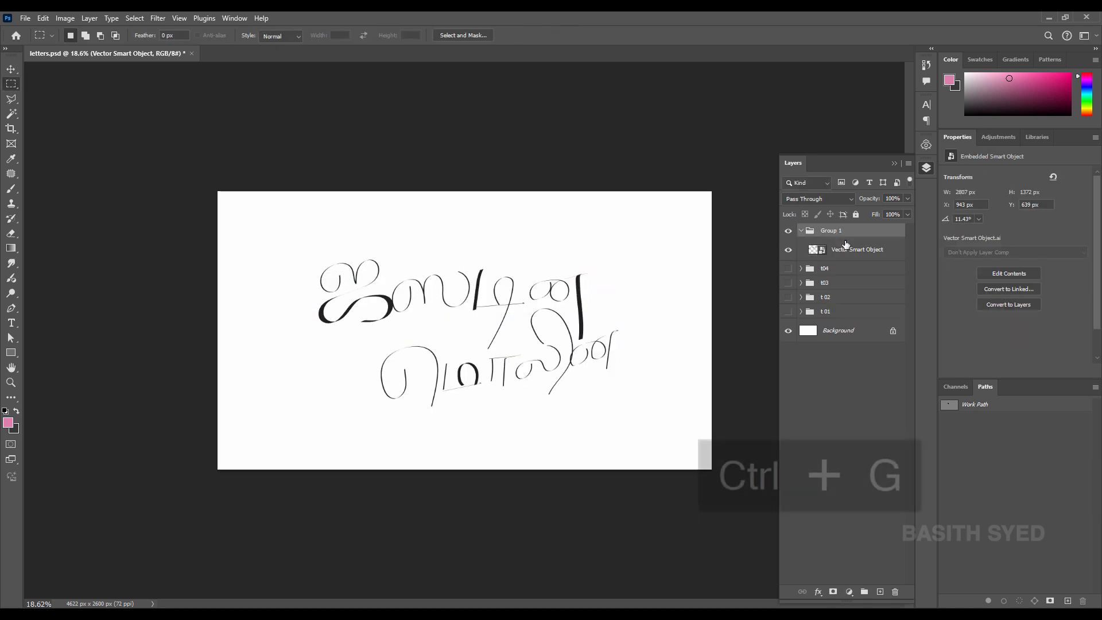
pyautogui.doubleClick(835, 230)
pyautogui.write('t05')
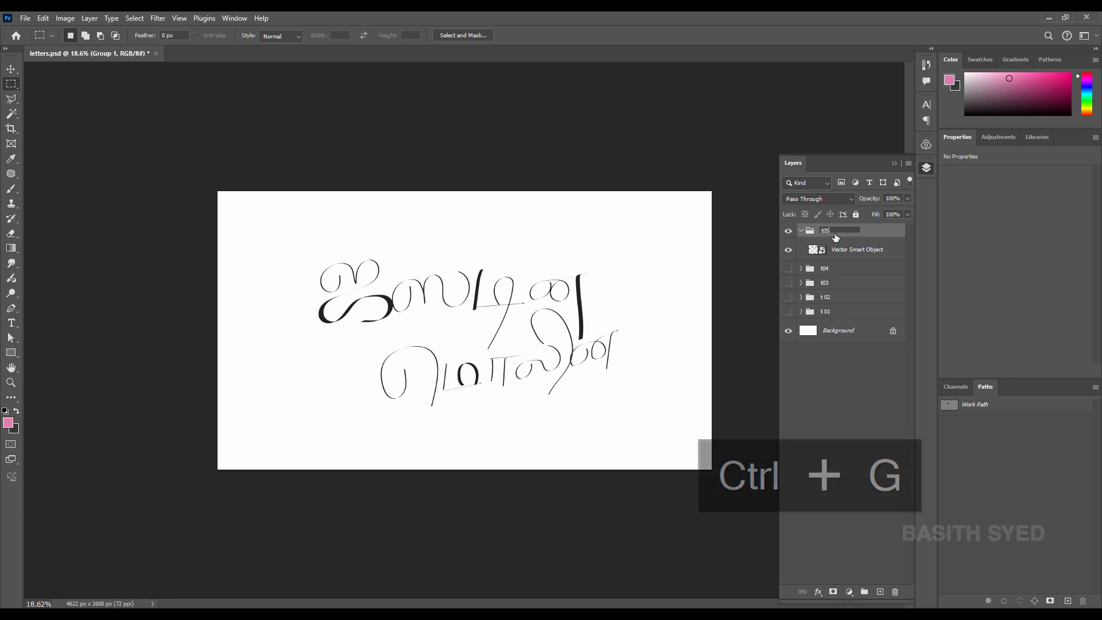
pyautogui.hotkey('ctrl', 'a')
pyautogui.hotkey('ctrl', 'c')
pyautogui.press('Return')
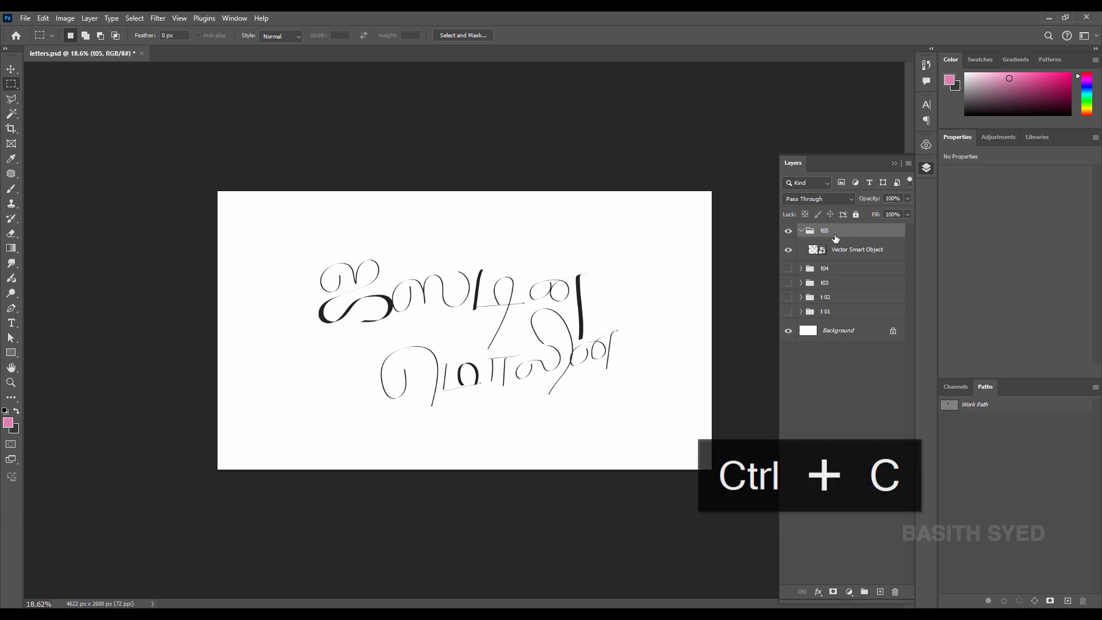
pyautogui.doubleClick(856, 249)
pyautogui.hotkey('ctrl', 'v')
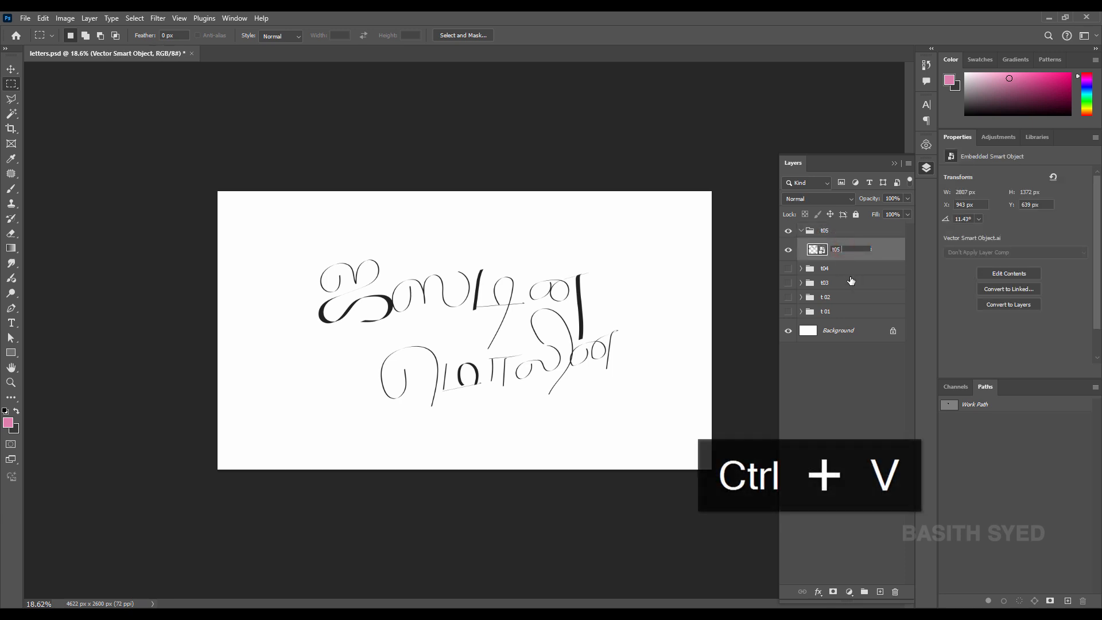
pyautogui.write('so')
pyautogui.press('Return')
# Duplicate t05 so as a rasterized layer named t05 main and hide the t05 so layer
pyautogui.hotkey('ctrl', 'j')
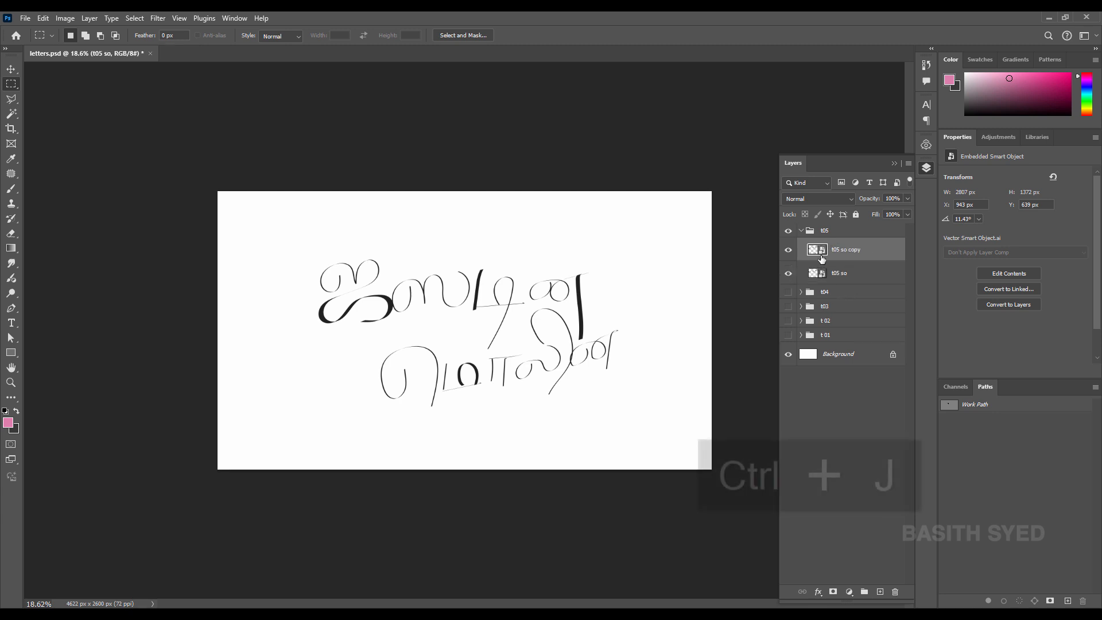
pyautogui.doubleClick(844, 250)
pyautogui.hotkey('ctrl', 'v')
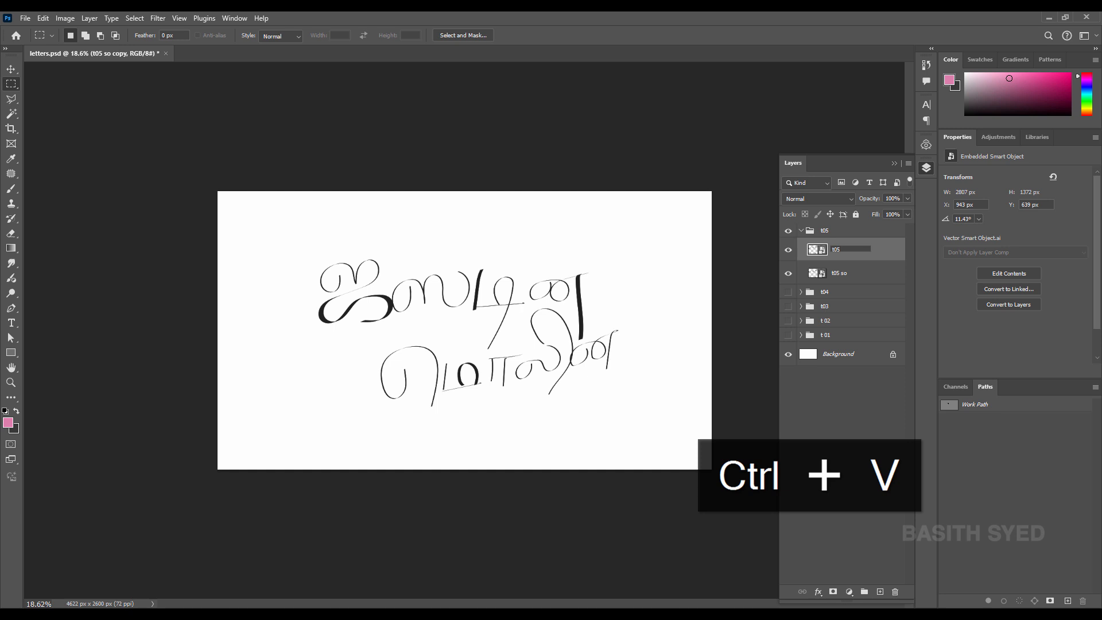
pyautogui.write('main')
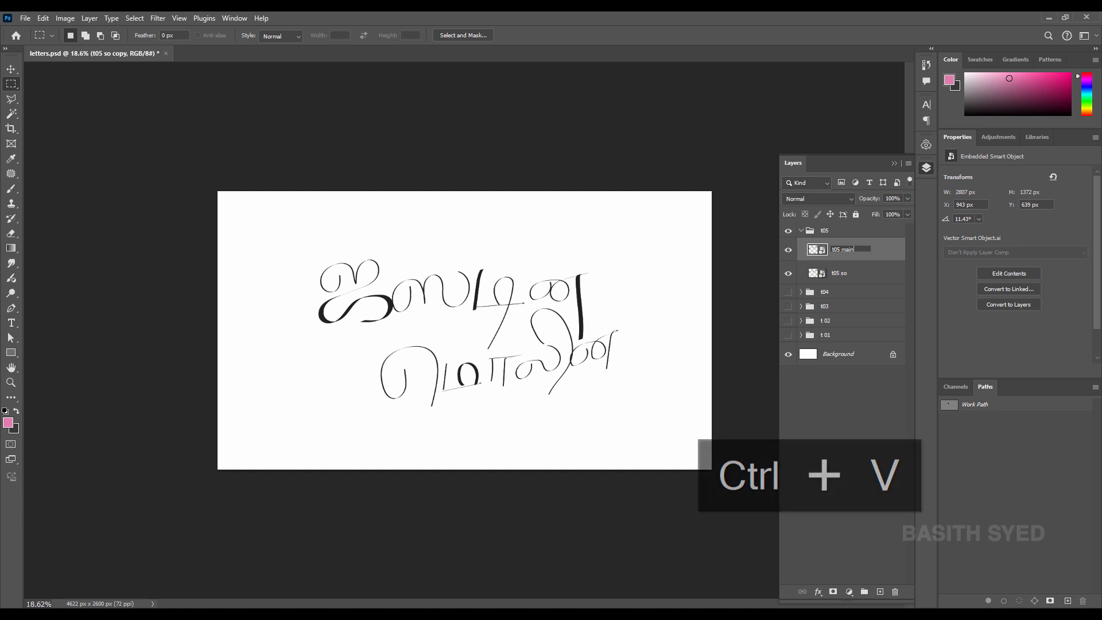
pyautogui.rightClick(878, 252)
pyautogui.click(894, 571)
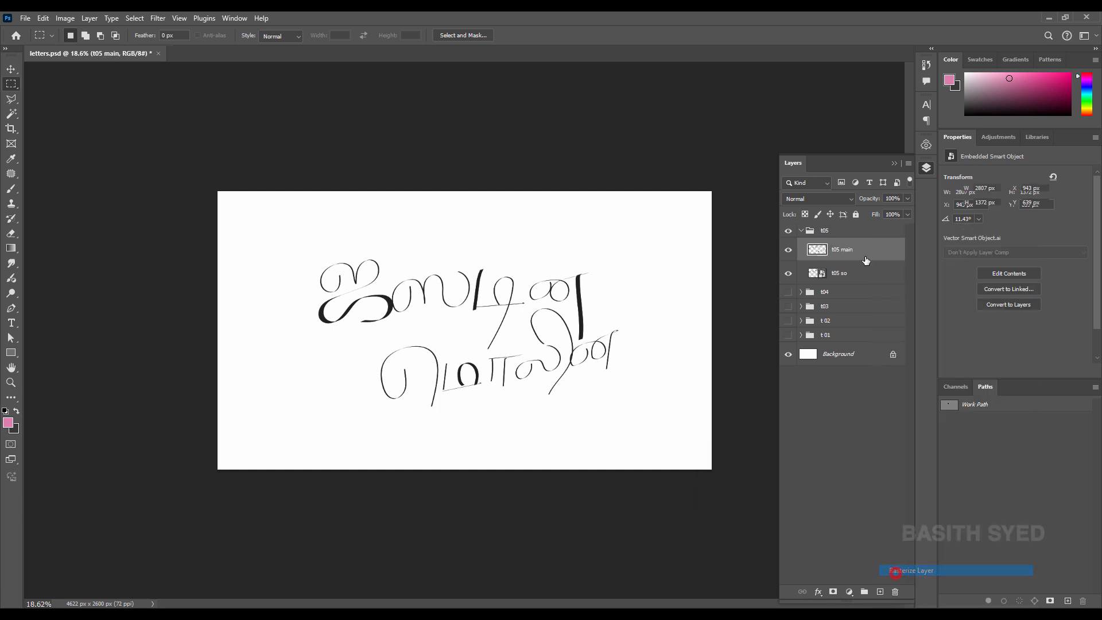
pyautogui.click(787, 276)
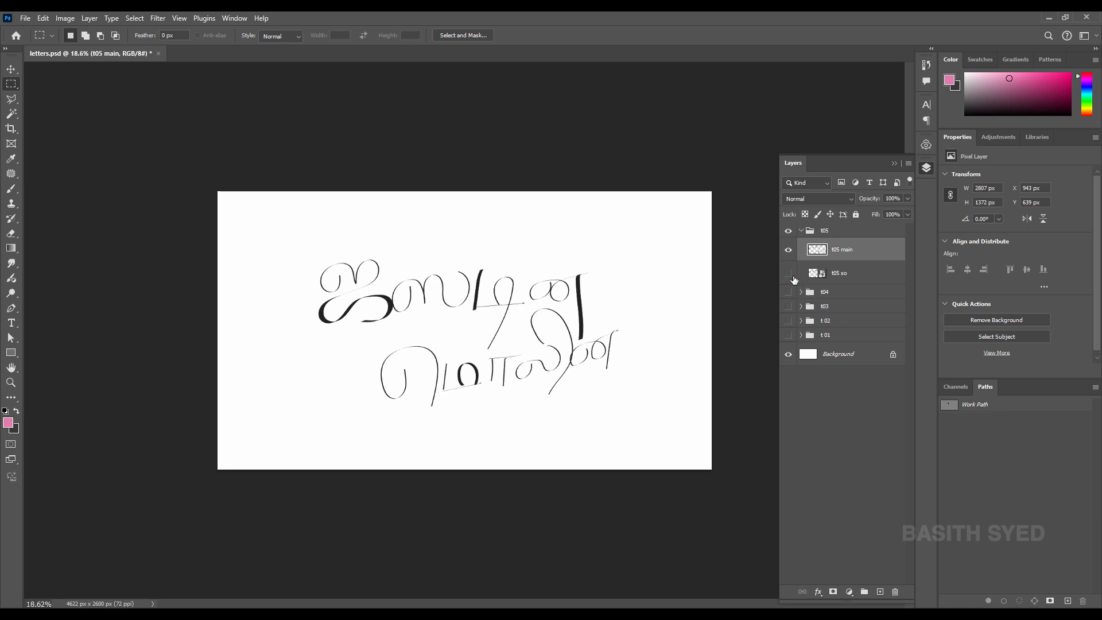
# Examine the stroke thickness and joins of the t05 main lettering up close
pyautogui.moveTo(474, 262); pyautogui.dragTo(533, 251)
pyautogui.moveTo(530, 345); pyautogui.dragTo(455, 321)
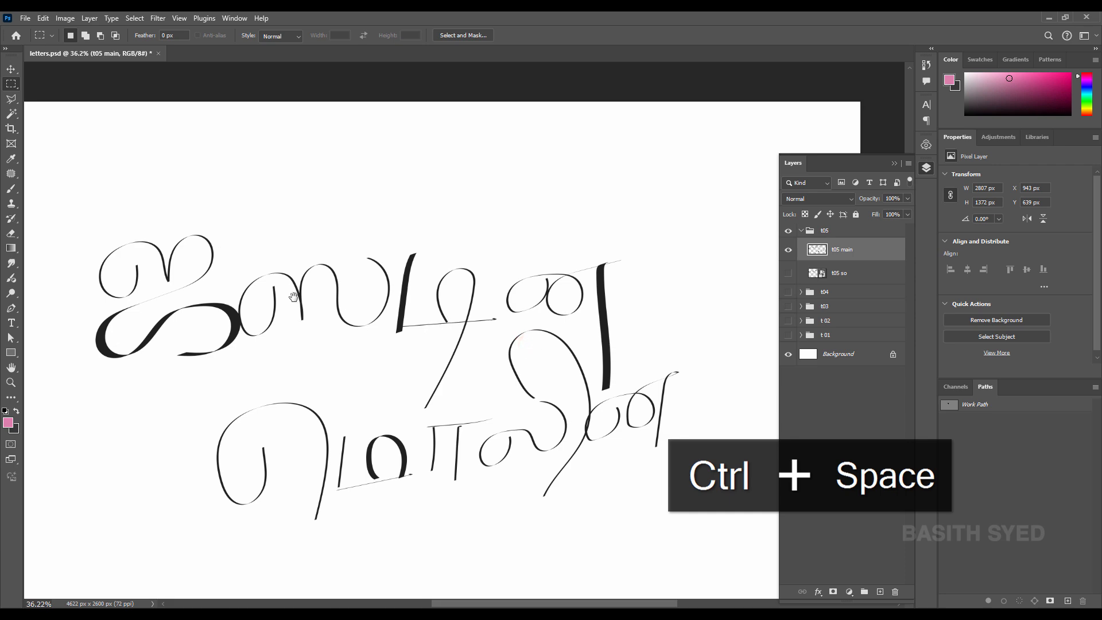
pyautogui.moveTo(296, 292); pyautogui.dragTo(390, 271)
pyautogui.hotkey('ctrl', '0')
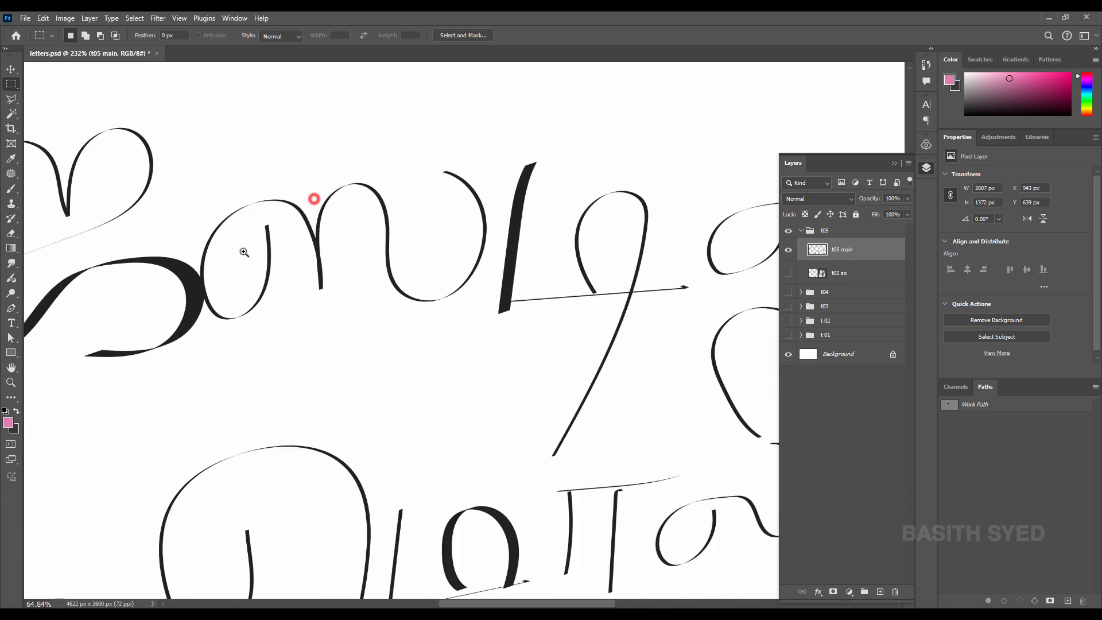
pyautogui.moveTo(221, 267); pyautogui.dragTo(261, 229)
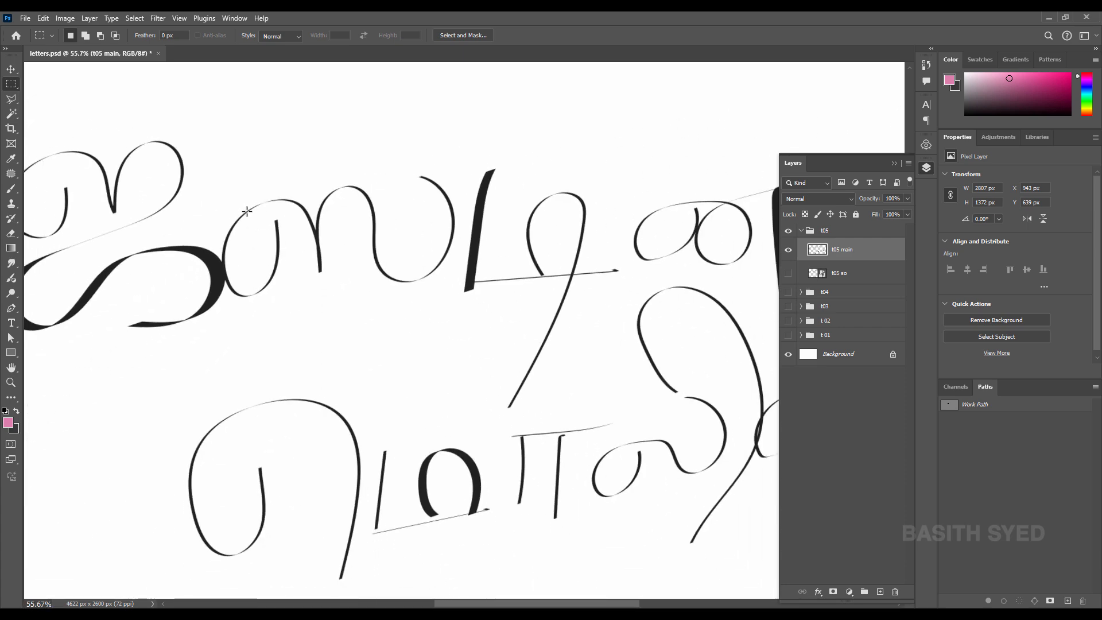
pyautogui.moveTo(357, 229); pyautogui.dragTo(340, 227)
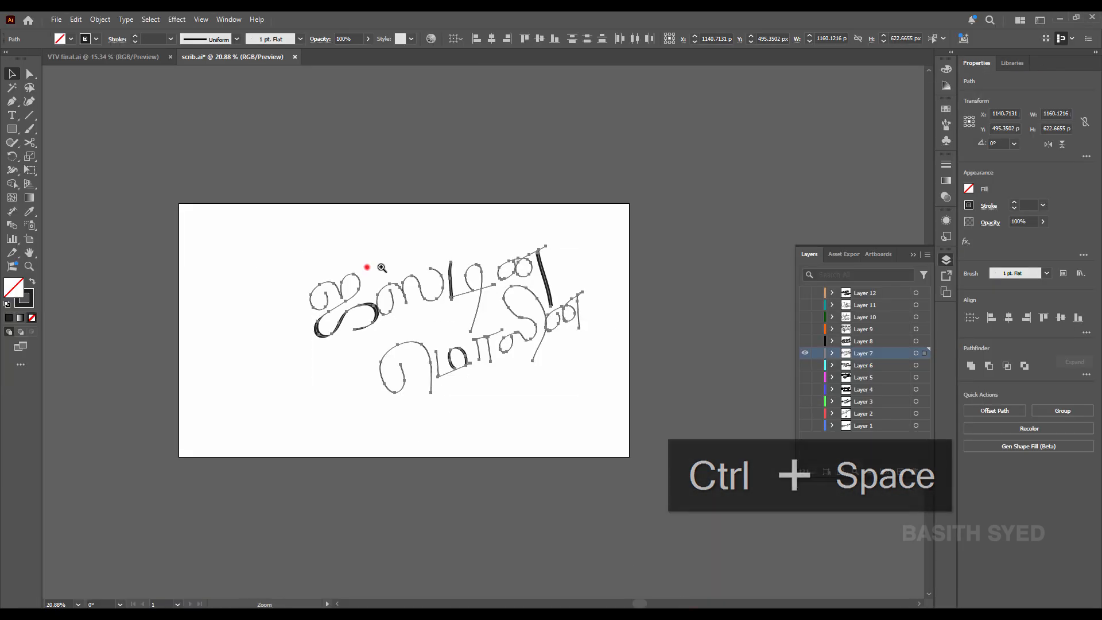
# Switch to scrib.ai in Illustrator and check the stroke settings of the upper line's second letter on Layer 7
pyautogui.click(369, 258)
pyautogui.moveTo(364, 263); pyautogui.dragTo(353, 386)
pyautogui.moveTo(700, 400); pyautogui.dragTo(344, 369)
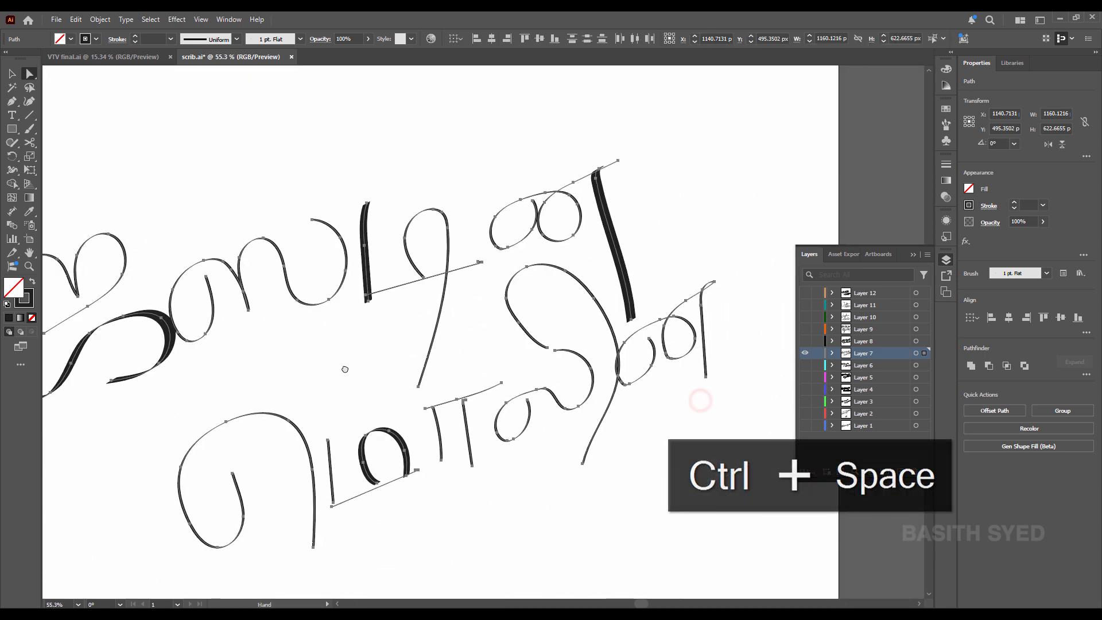
pyautogui.moveTo(613, 357); pyautogui.dragTo(514, 389)
pyautogui.hotkey('ctrl', 'z')
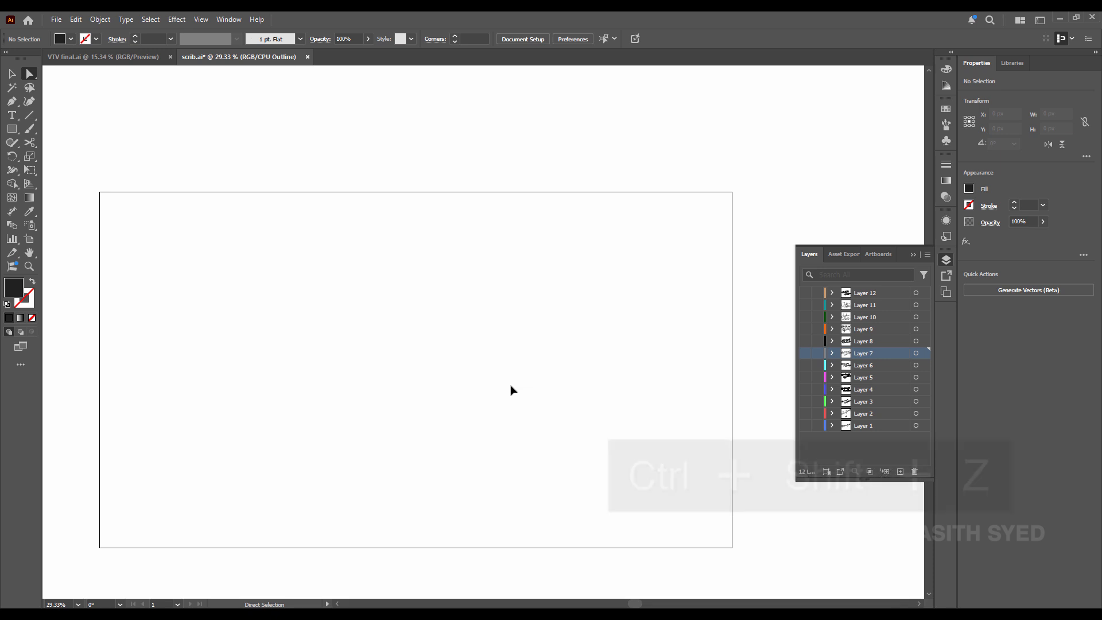
pyautogui.hotkey('ctrl', 'shift', 'z')
pyautogui.moveTo(468, 321); pyautogui.dragTo(468, 321)
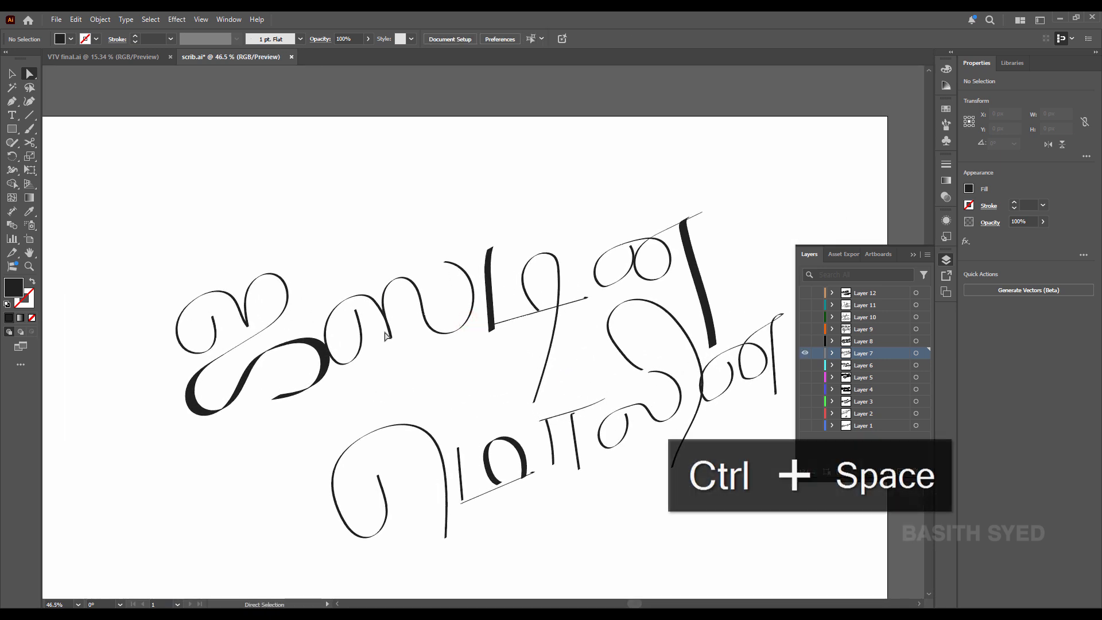
pyautogui.click(403, 279)
pyautogui.press('v')
pyautogui.click(400, 233)
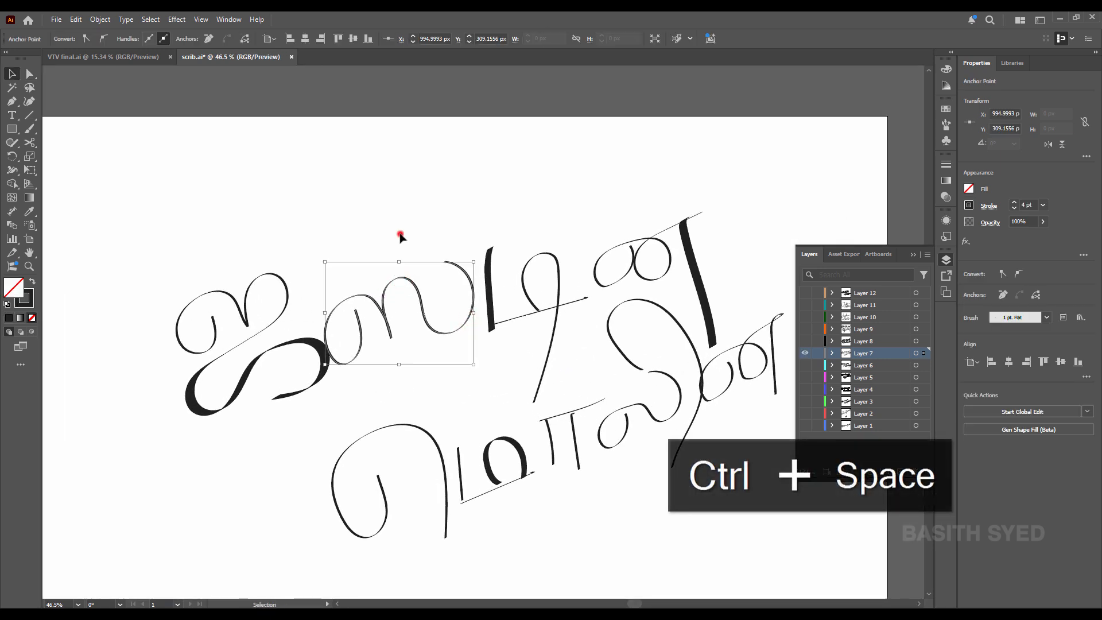
# Select all the lettering strokes on Layer 7 except the thick swash and set their stroke weight to 14 pt
pyautogui.moveTo(436, 247); pyautogui.dragTo(396, 250)
pyautogui.moveTo(541, 314); pyautogui.dragTo(472, 322)
pyautogui.moveTo(662, 188); pyautogui.dragTo(150, 497)
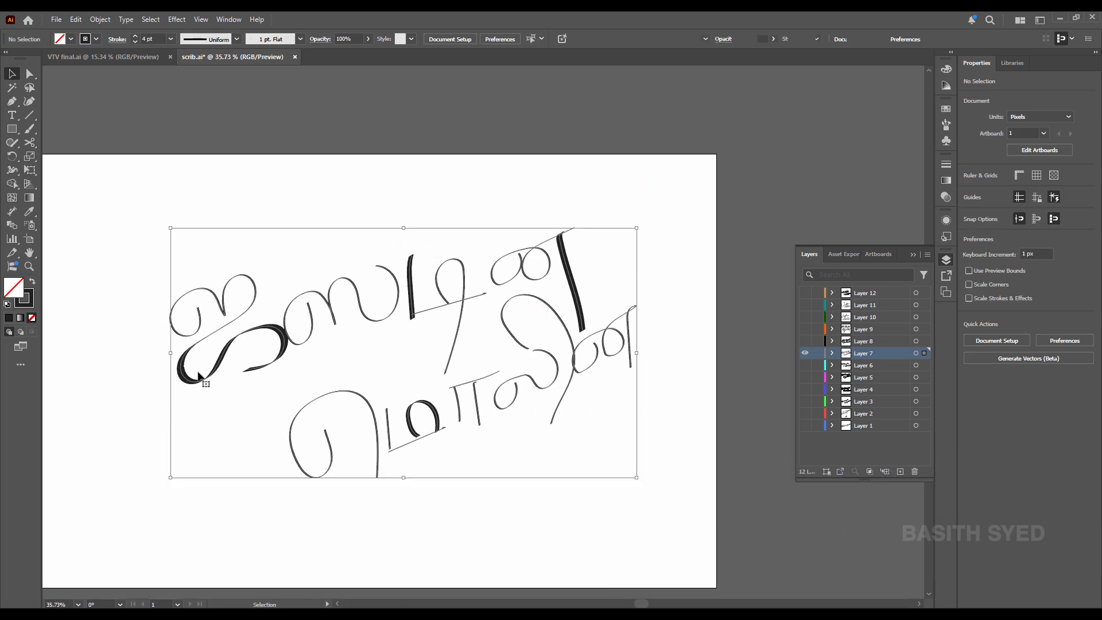
pyautogui.keyDown('shift'); pyautogui.click(256, 329); pyautogui.keyUp('shift')
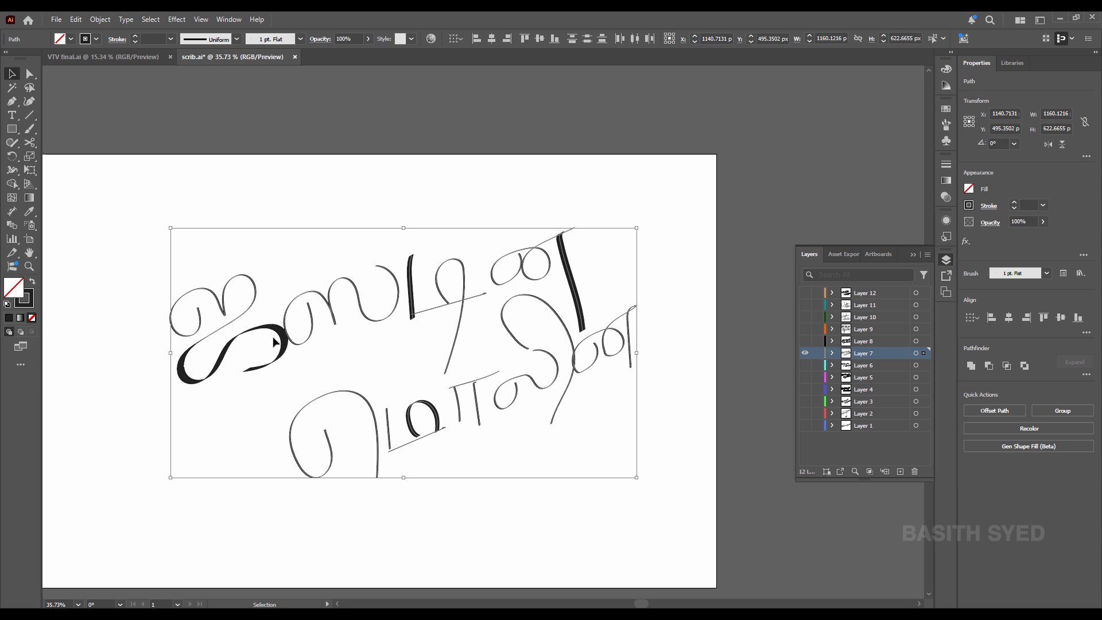
pyautogui.click(136, 38)
pyautogui.click(137, 37)
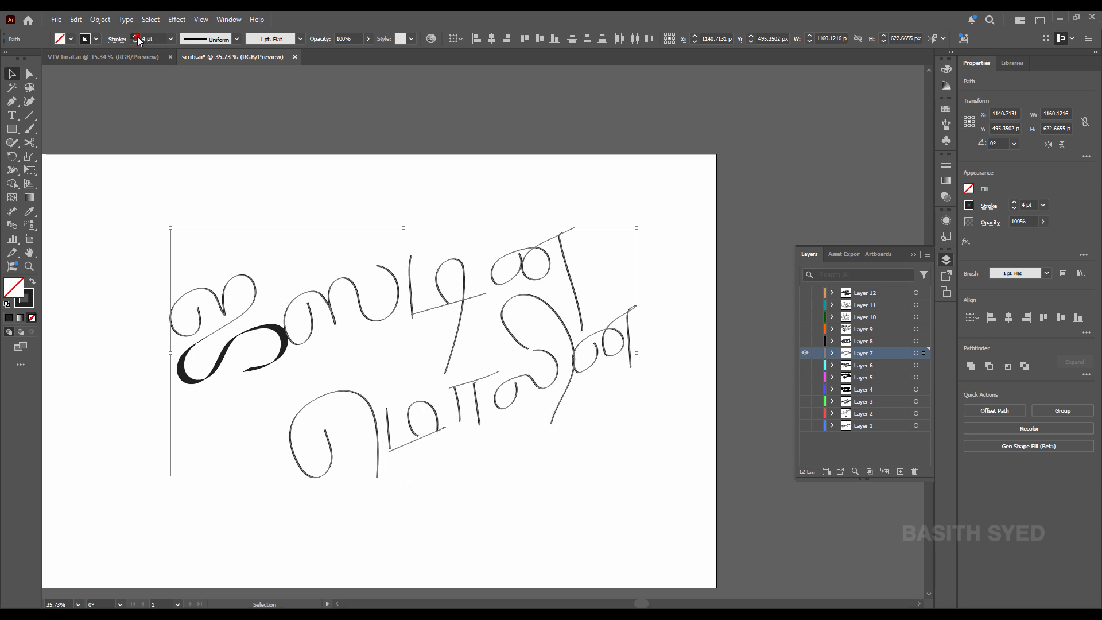
pyautogui.click(137, 38)
pyautogui.click(136, 38)
pyautogui.click(137, 38)
pyautogui.click(136, 38)
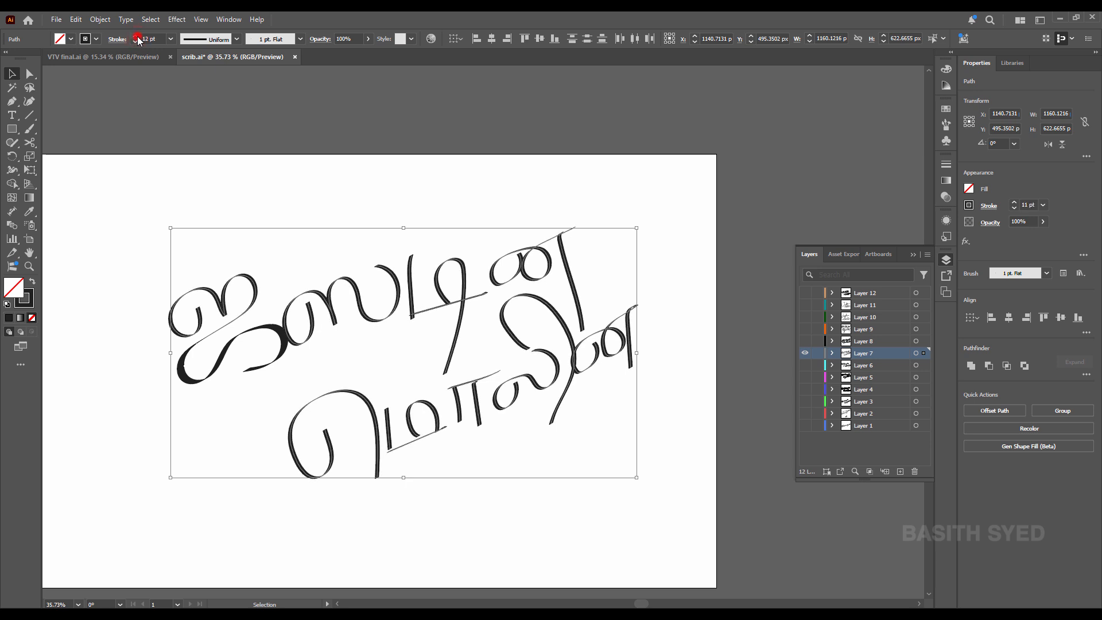
pyautogui.click(137, 38)
pyautogui.click(136, 38)
# Open the Artistic_Calligraphic brush library for the selected lettering strokes
pyautogui.hotkey('ctrl', 'space')
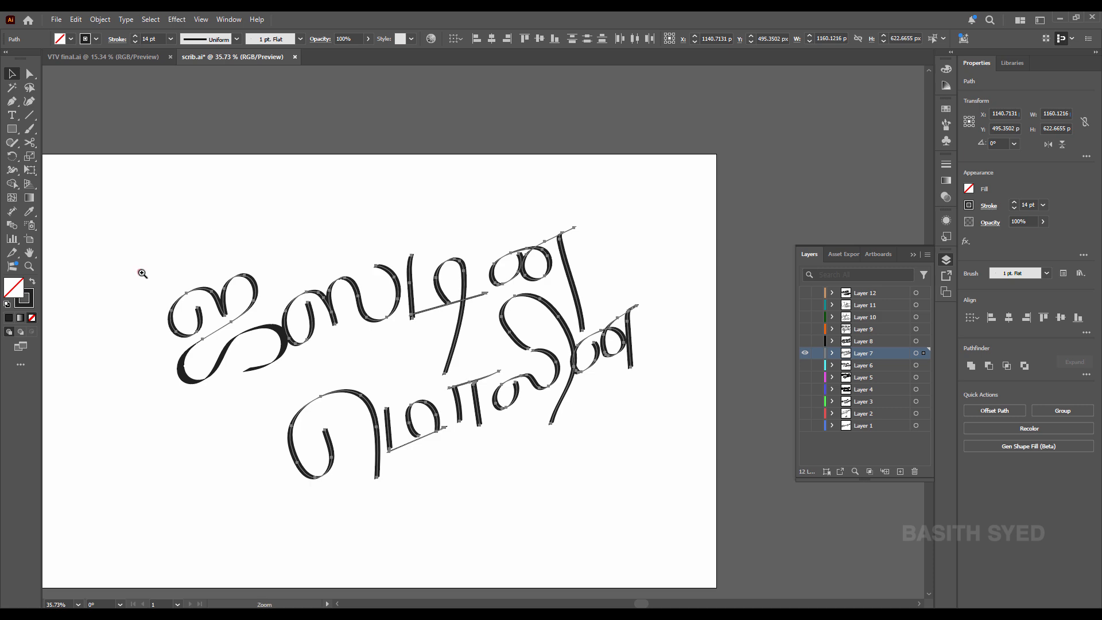
pyautogui.moveTo(140, 270)
pyautogui.mouseDown()
pyautogui.moveTo(316, 280)
pyautogui.moveTo(201, 277)
pyautogui.mouseUp()
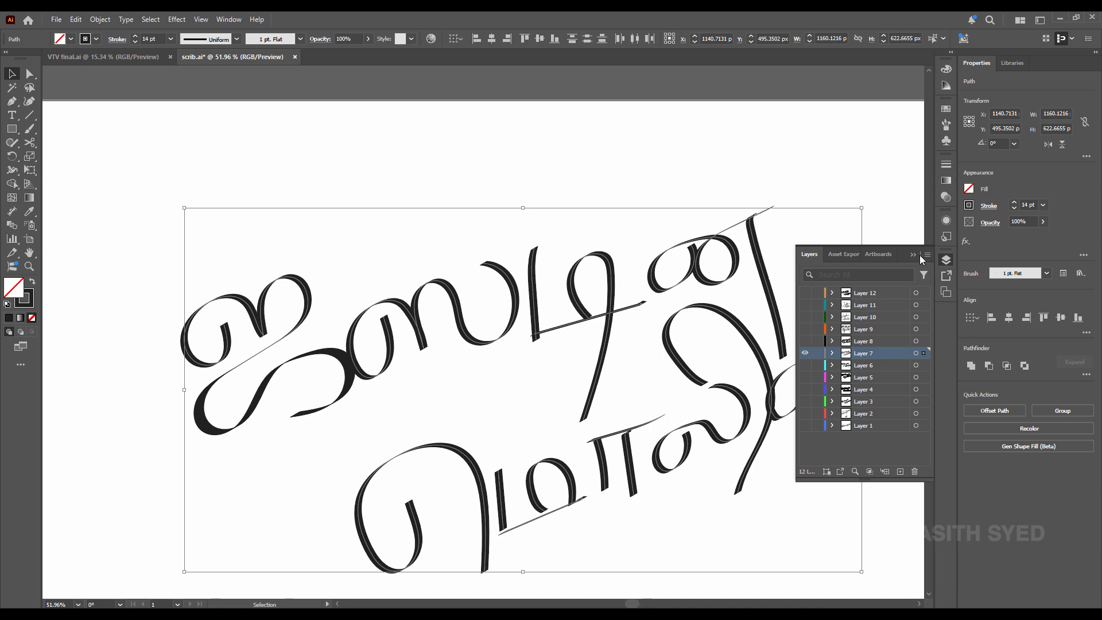
pyautogui.click(947, 222)
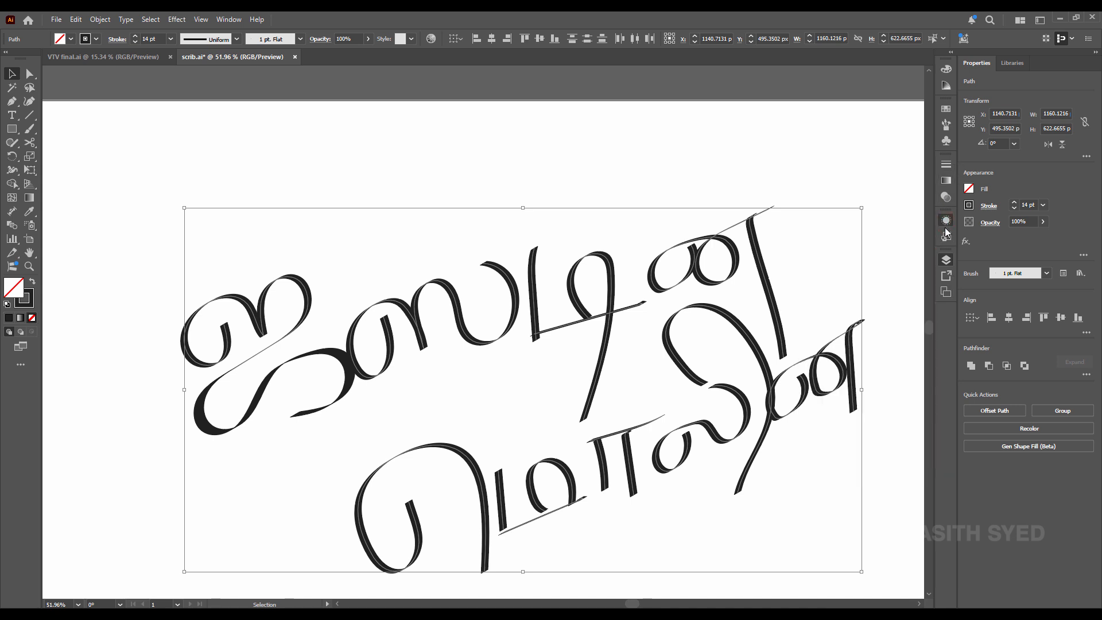
pyautogui.click(947, 222)
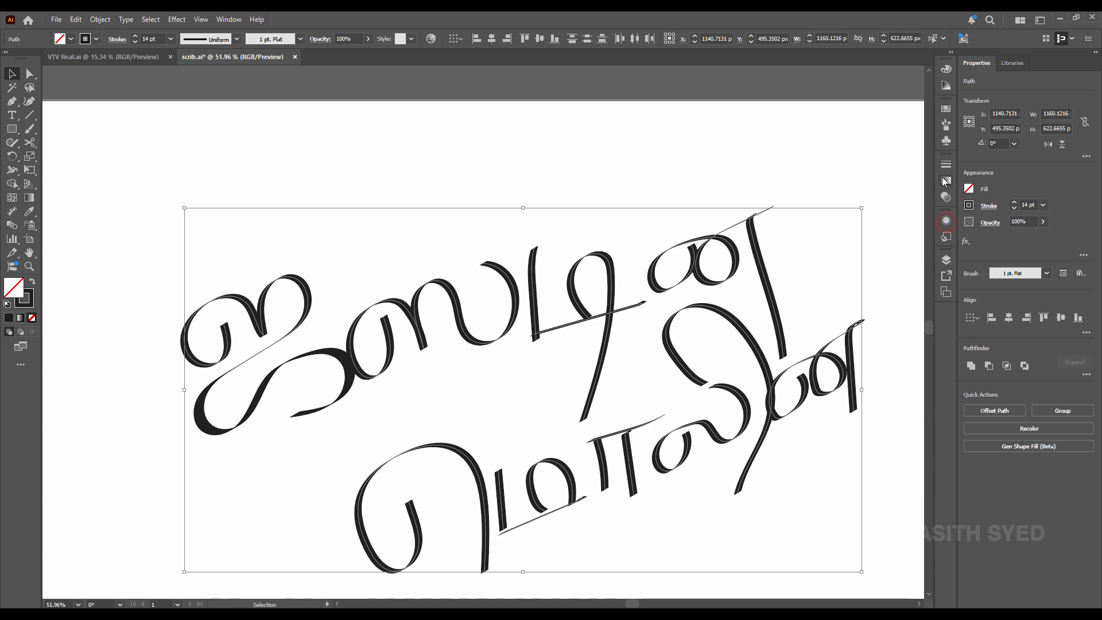
pyautogui.click(947, 125)
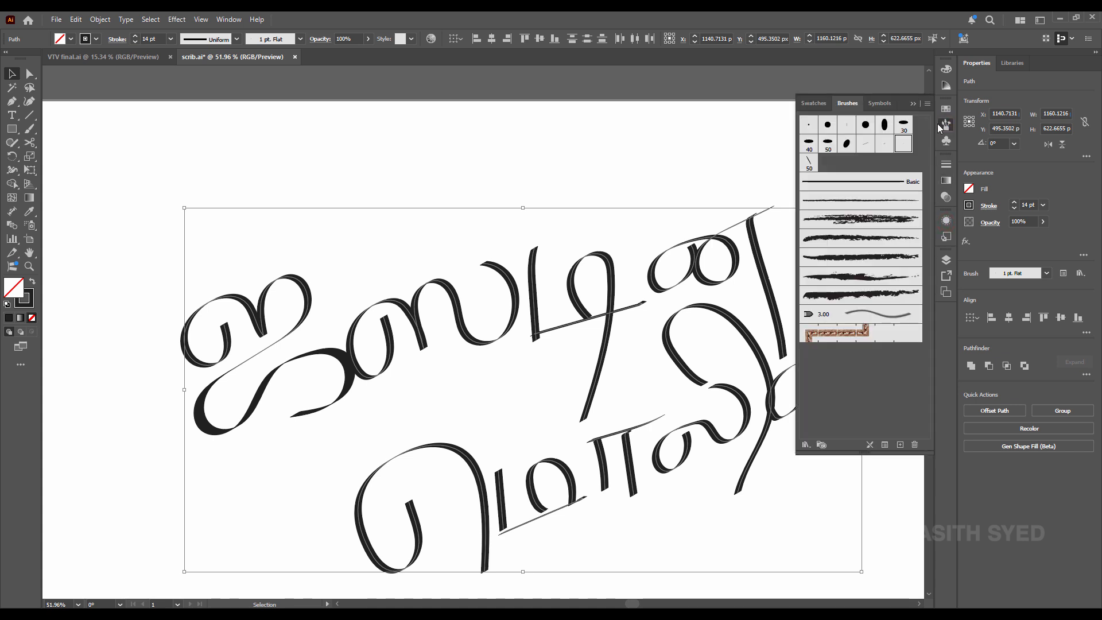
pyautogui.click(928, 104)
pyautogui.moveTo(996, 309)
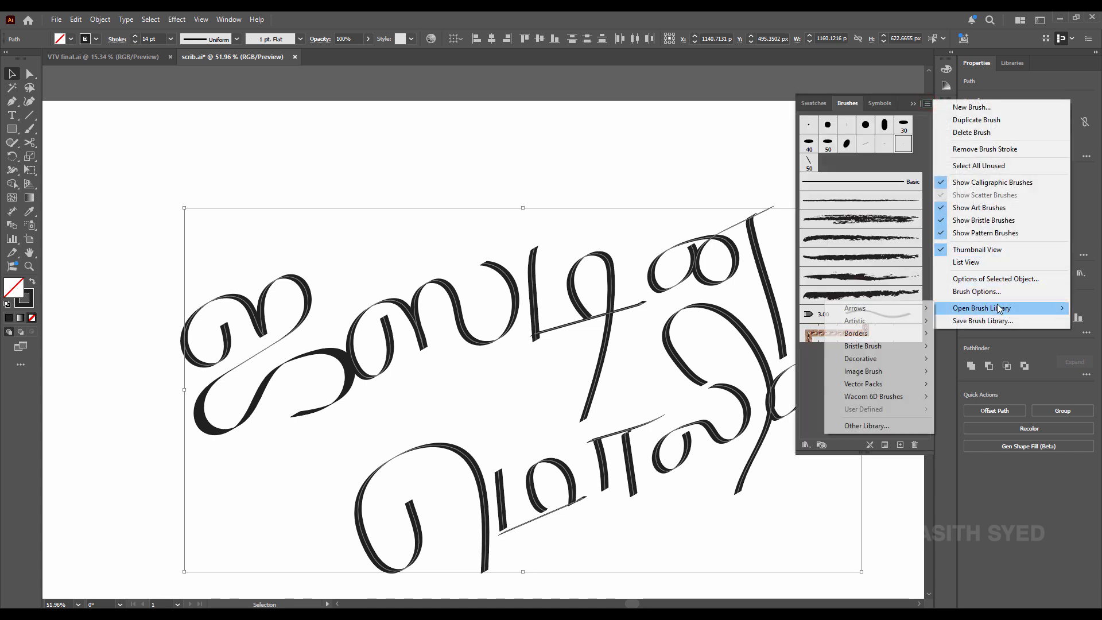
pyautogui.moveTo(850, 320)
pyautogui.click(965, 323)
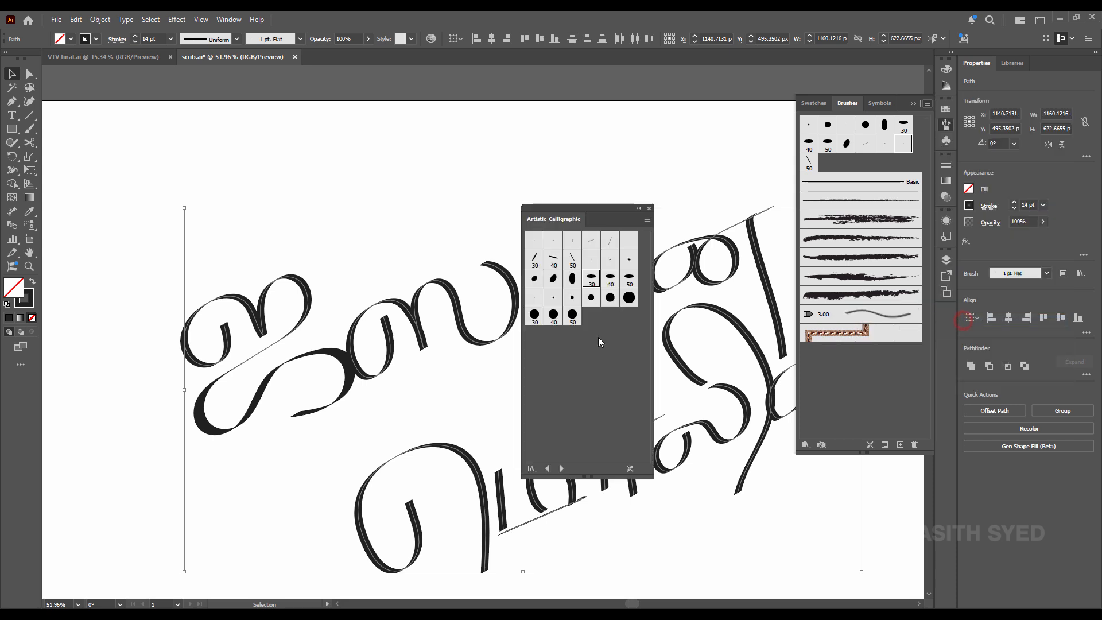
# Try the large Oval brushes, the 5 pt. Oval and the 50, 40 and 30 pt. Flat brushes on the selected strokes
pyautogui.click(592, 278)
pyautogui.click(610, 278)
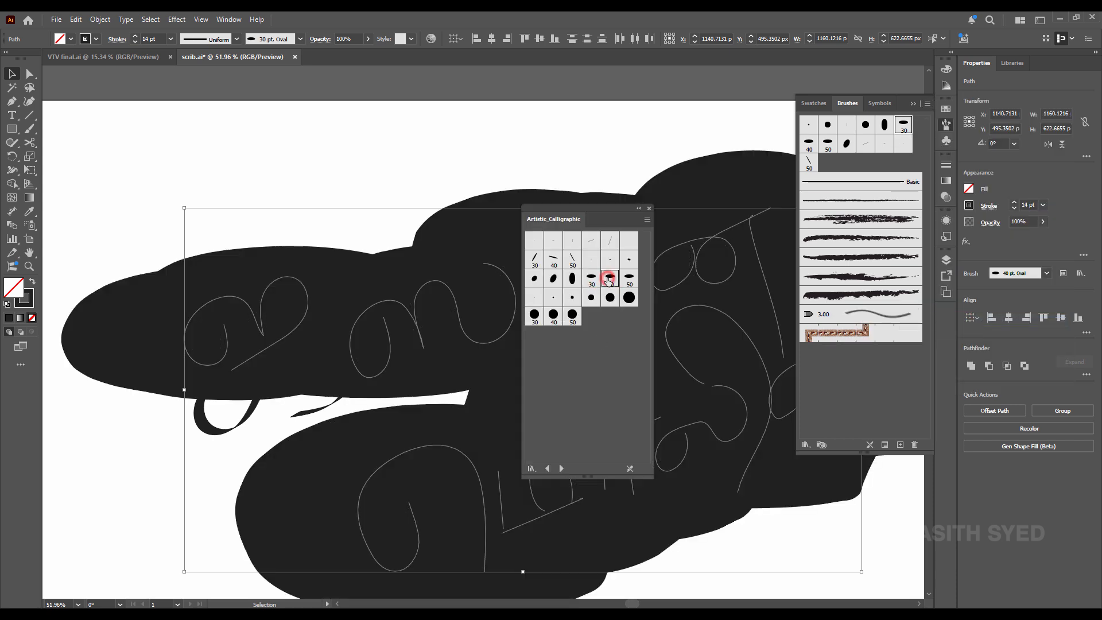
pyautogui.click(610, 259)
pyautogui.click(628, 260)
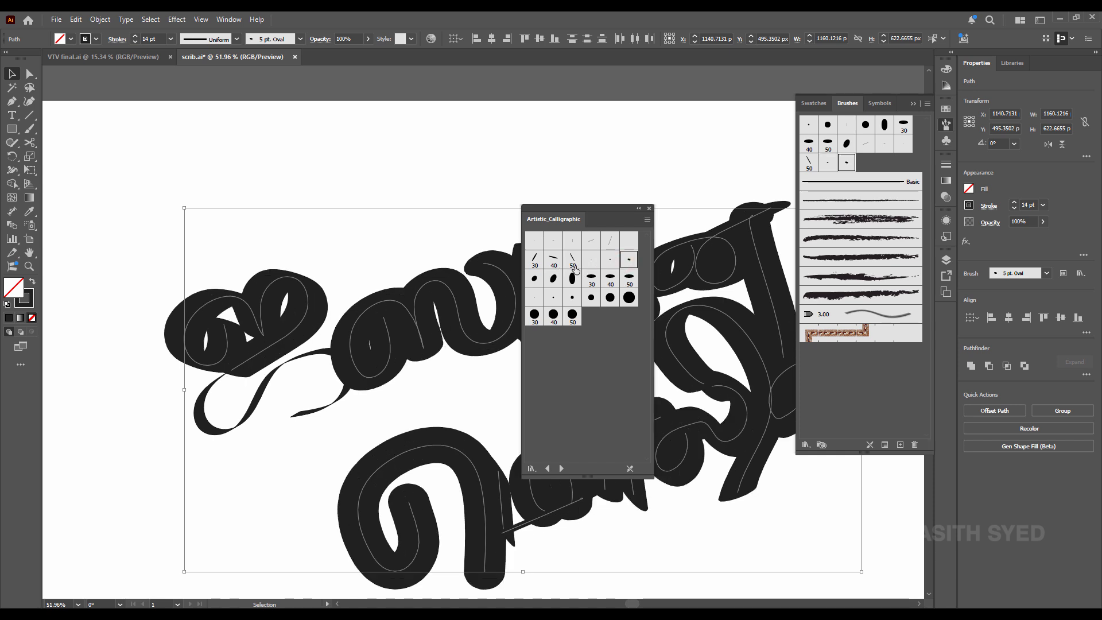
pyautogui.click(572, 260)
pyautogui.click(553, 260)
pyautogui.click(534, 259)
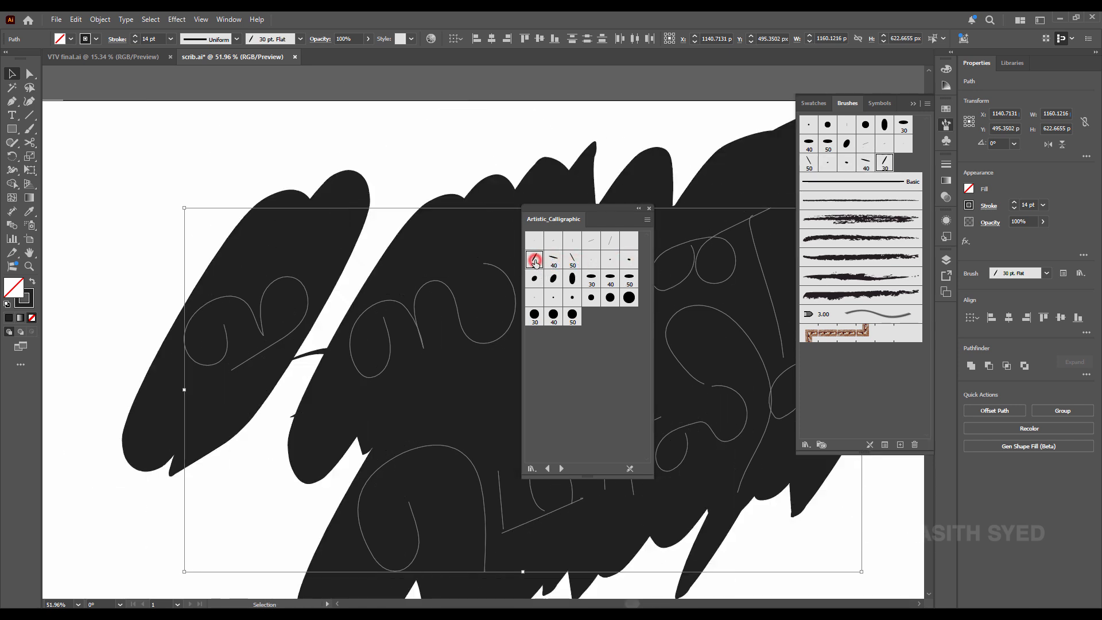
# Apply the 3 pt. Oval calligraphic brush to the selected strokes and reduce their stroke weight to 2 pt
pyautogui.click(612, 265)
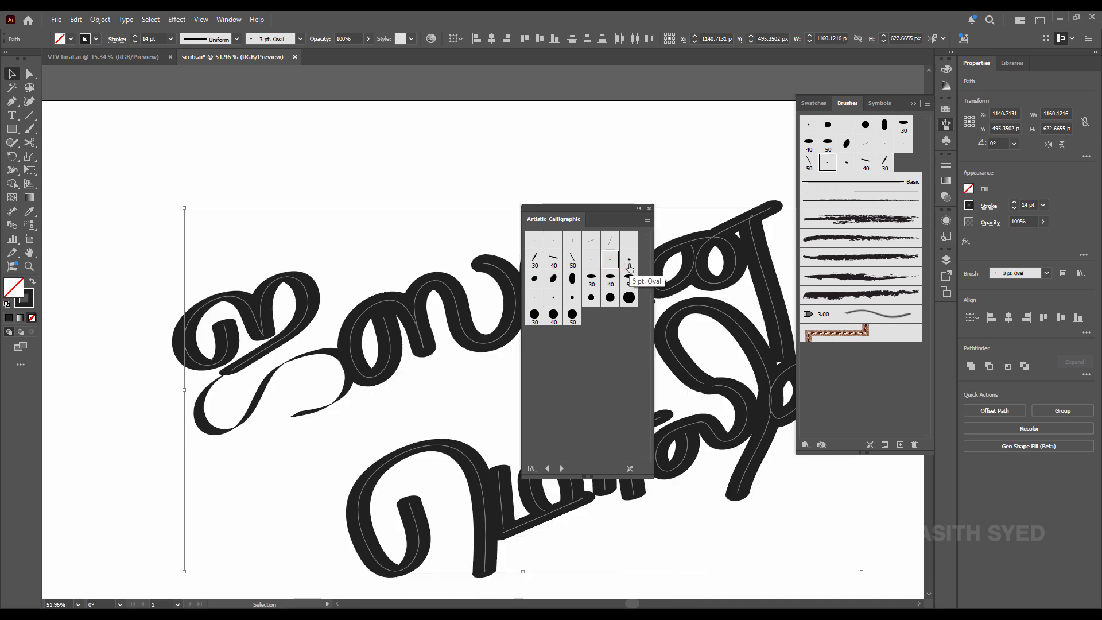
pyautogui.click(135, 42)
pyautogui.click(135, 41)
pyautogui.click(135, 42)
pyautogui.click(135, 41)
pyautogui.click(135, 41)
pyautogui.click(135, 41)
pyautogui.click(135, 41)
pyautogui.click(135, 41)
pyautogui.click(135, 42)
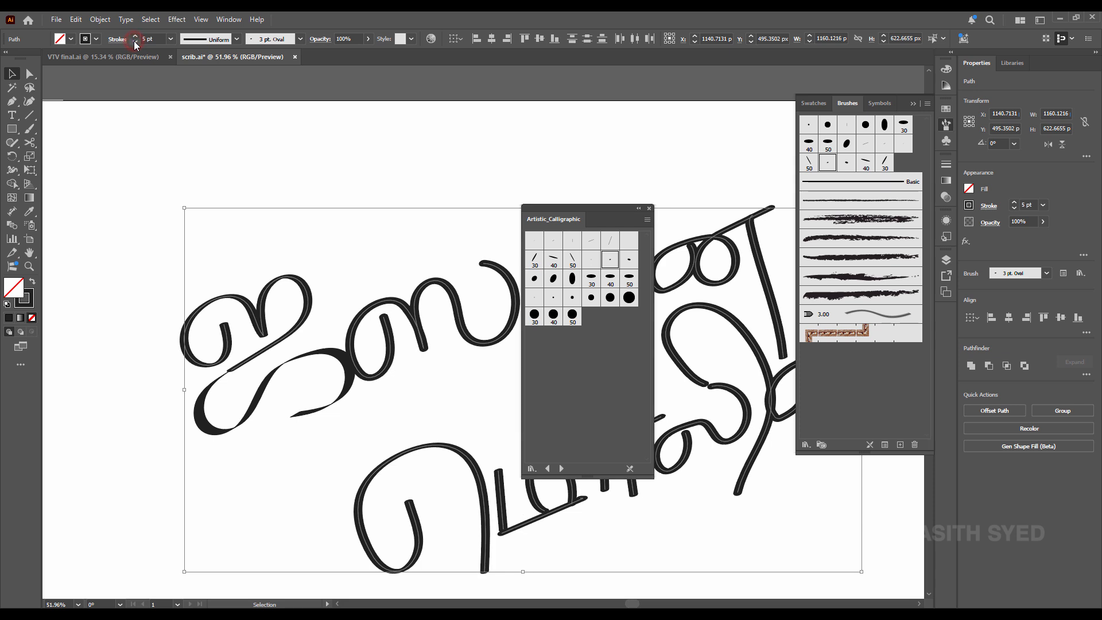
pyautogui.click(135, 41)
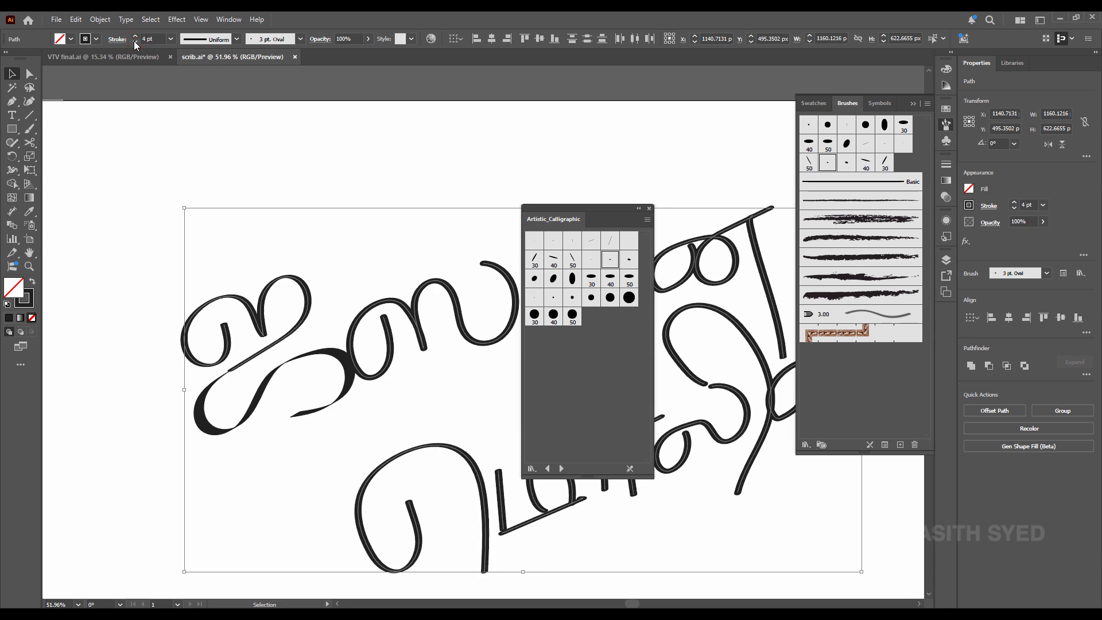
pyautogui.click(135, 42)
pyautogui.click(135, 41)
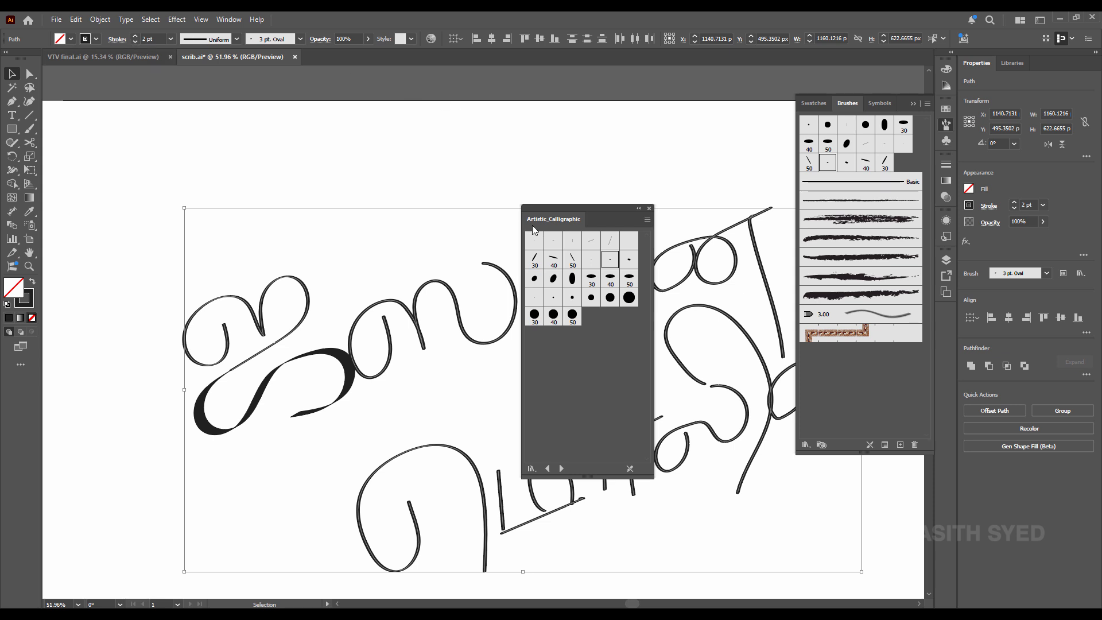
# Try the 3 pt. and 10 pt. Flat brushes, and the 1 pt. Flat brush with a 7 pt stroke, on the lettering
pyautogui.click(552, 242)
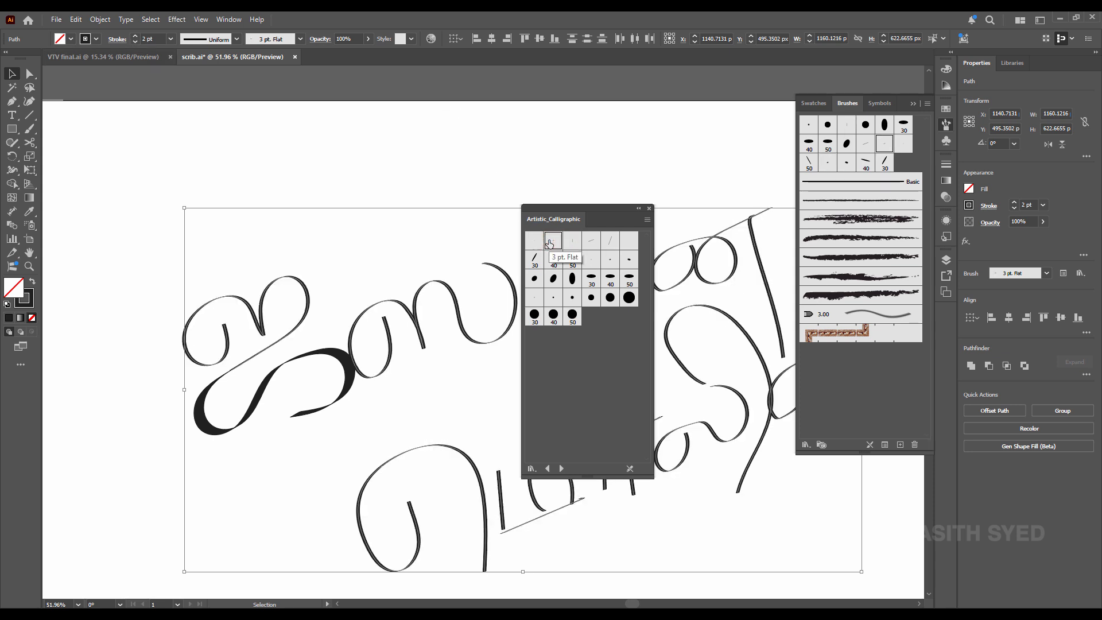
pyautogui.click(594, 243)
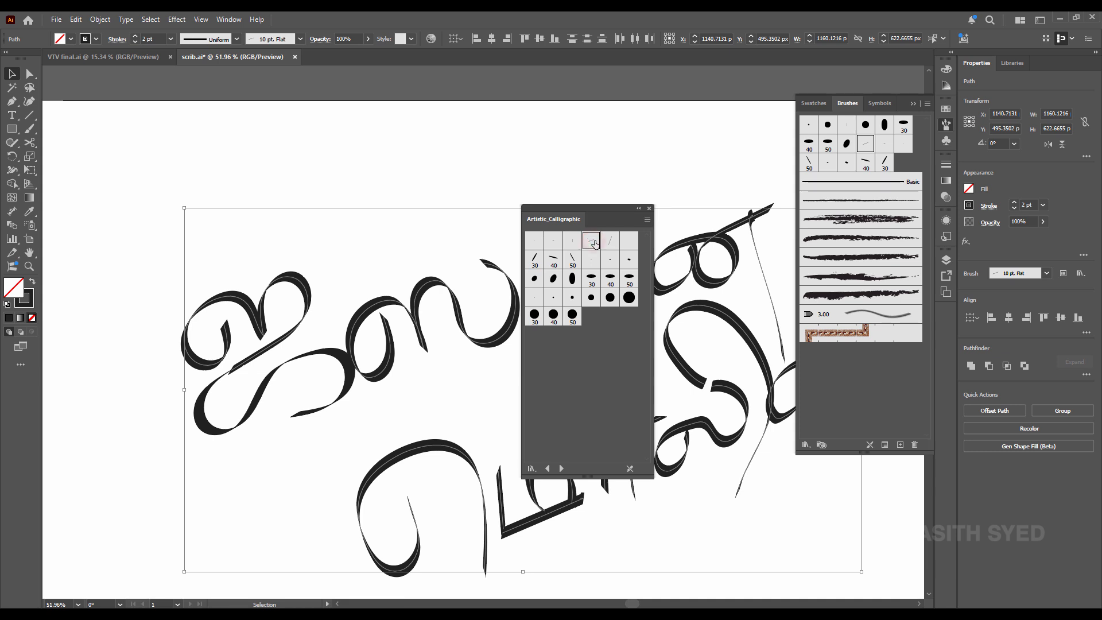
pyautogui.click(535, 243)
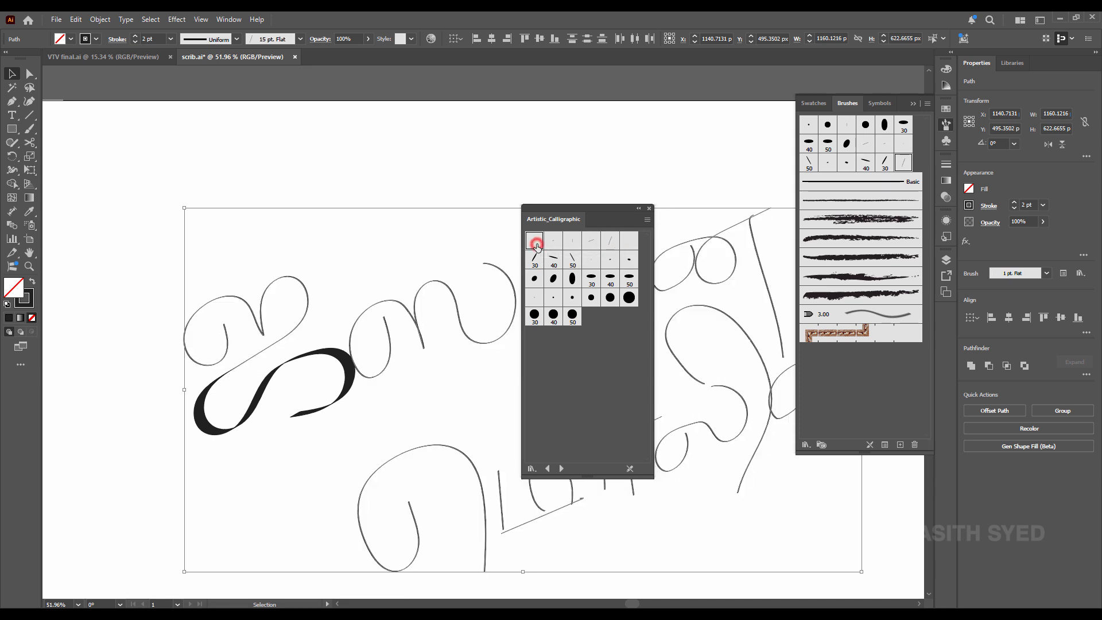
pyautogui.click(135, 36)
pyautogui.click(135, 36)
pyautogui.click(135, 36)
pyautogui.click(136, 35)
pyautogui.click(135, 36)
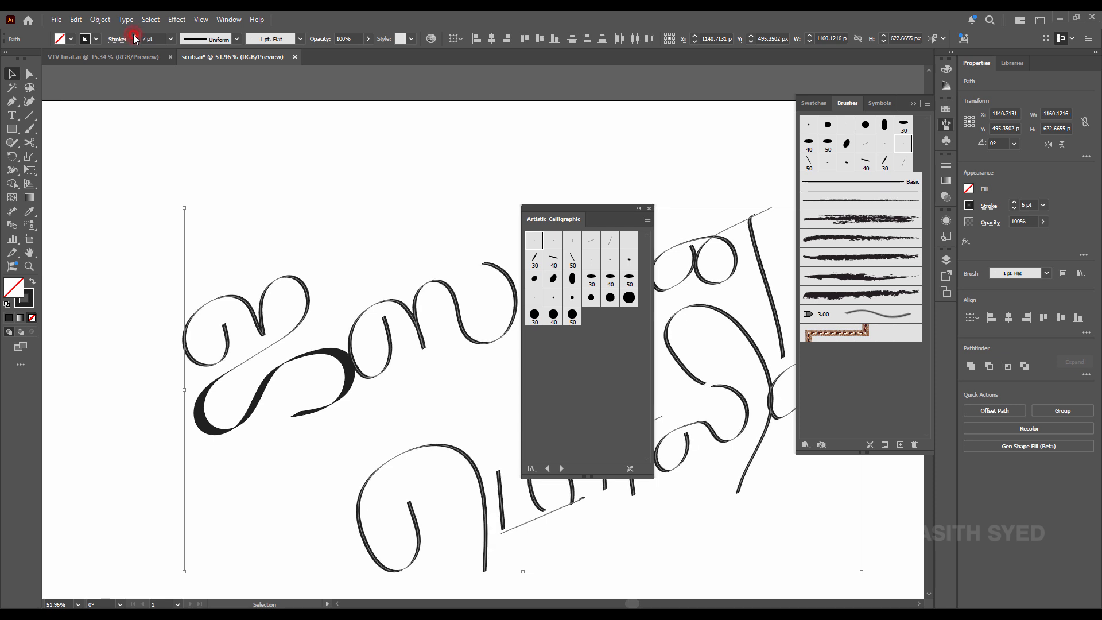
pyautogui.click(296, 154)
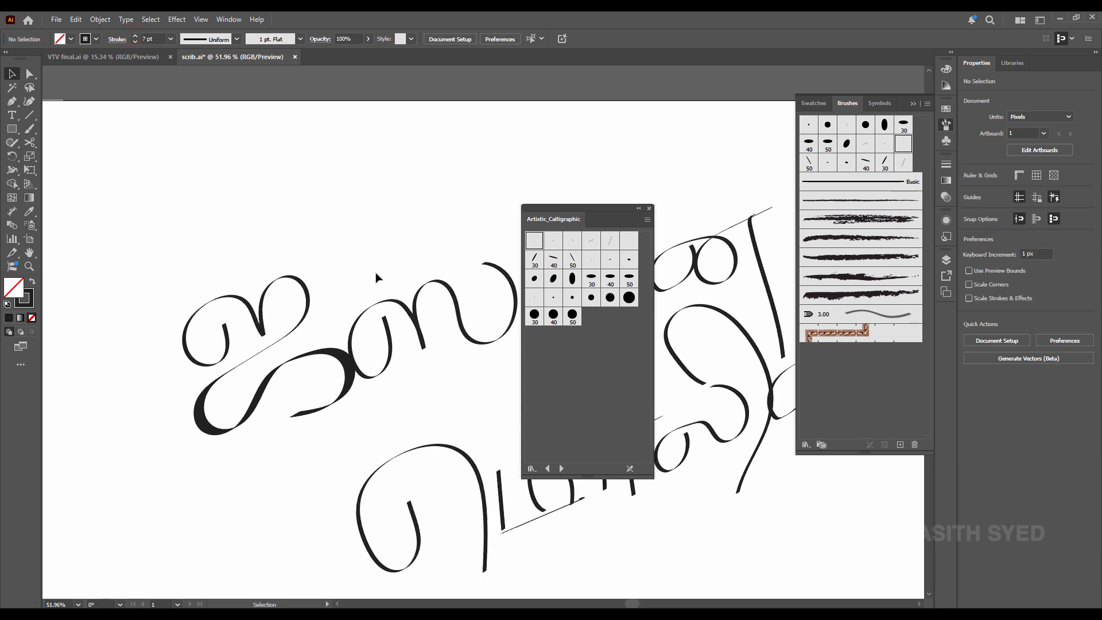
# Undo the Flat brush trials back to the 3 pt. Oval brush with a 2 pt stroke
pyautogui.hotkey('ctrl', 'z')
pyautogui.hotkey('ctrl', 'z')
pyautogui.hotkey('ctrl', 'z')
pyautogui.hotkey('ctrl', 'z')
pyautogui.hotkey('ctrl', 'z')
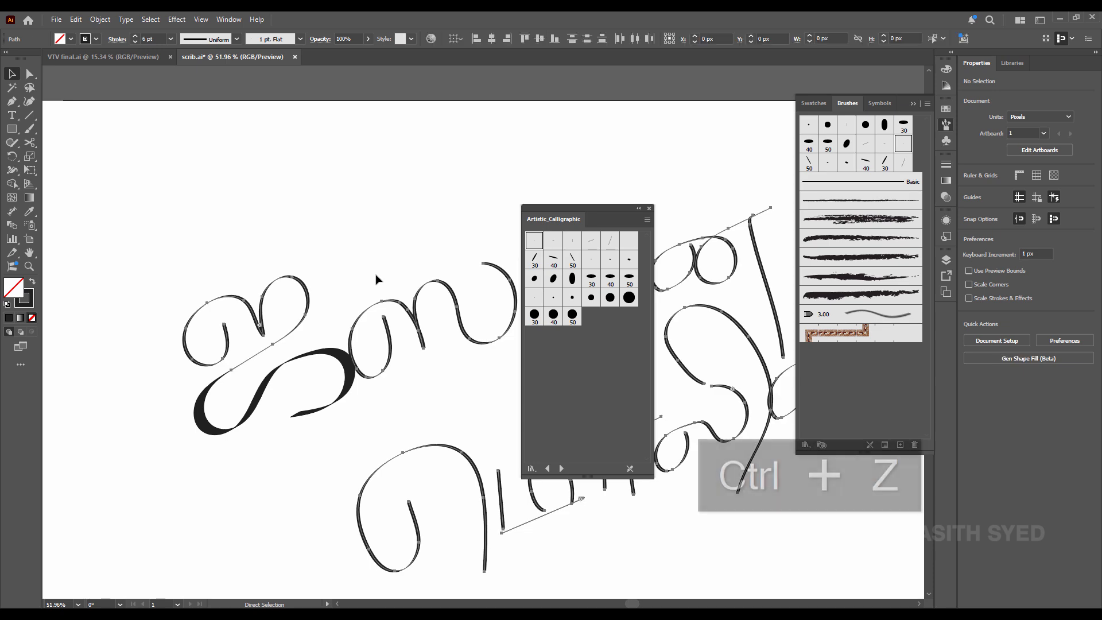
pyautogui.hotkey('ctrl', 'z')
pyautogui.hotkey('ctrl', 'z')
pyautogui.hotkey('ctrl', 'z')
pyautogui.hotkey('ctrl', 'z')
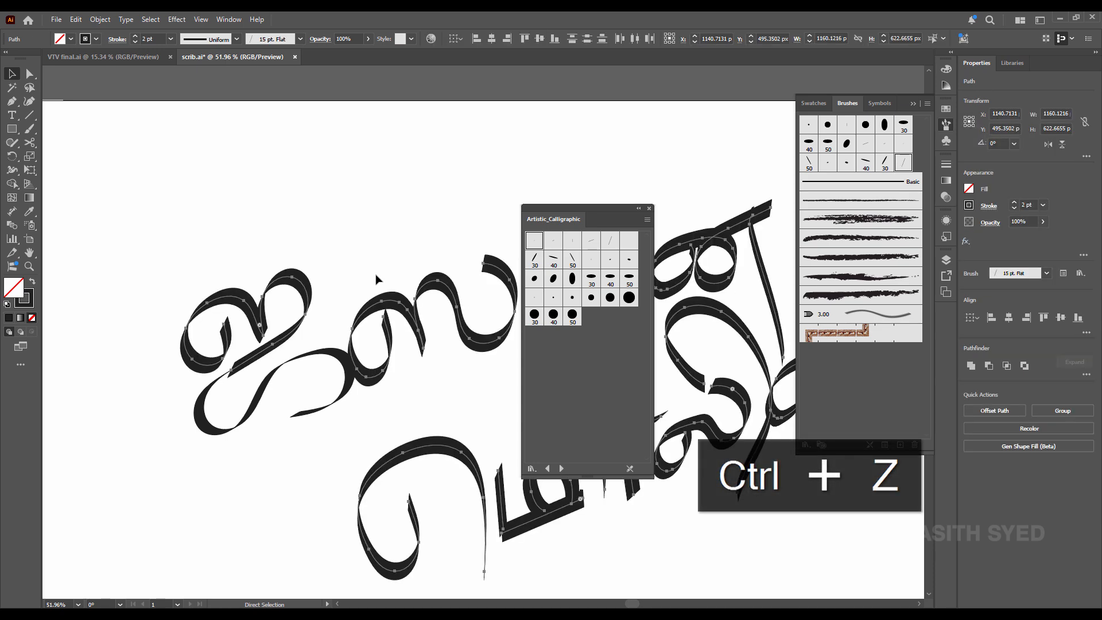
pyautogui.hotkey('ctrl', 'z')
pyautogui.hotkey('ctrl', 'z')
pyautogui.hotkey('ctrl', 'z')
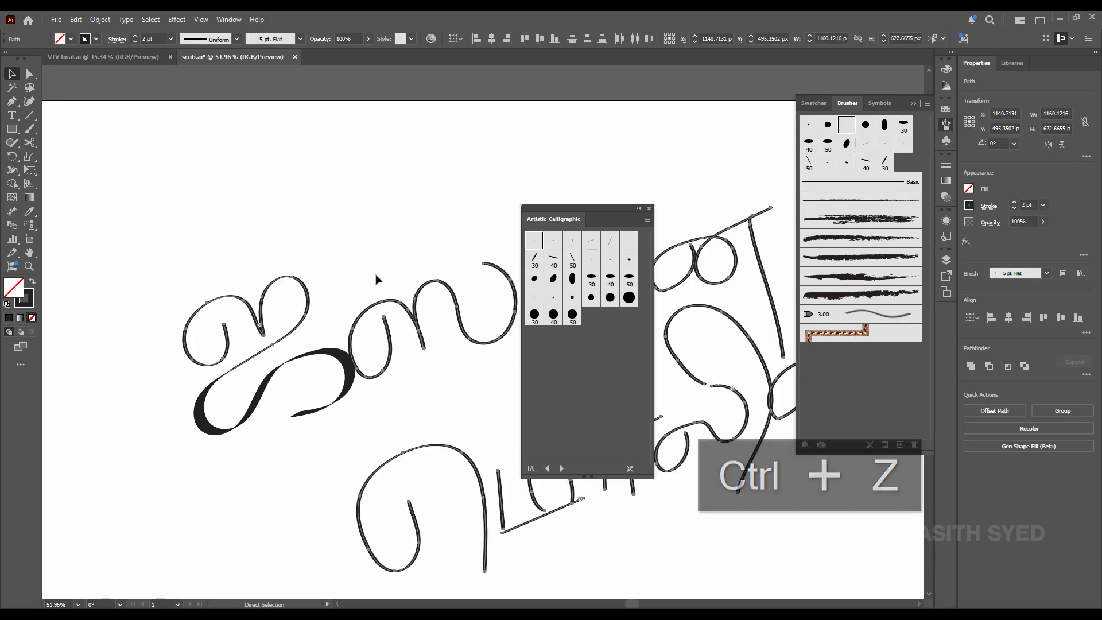
pyautogui.press('v')
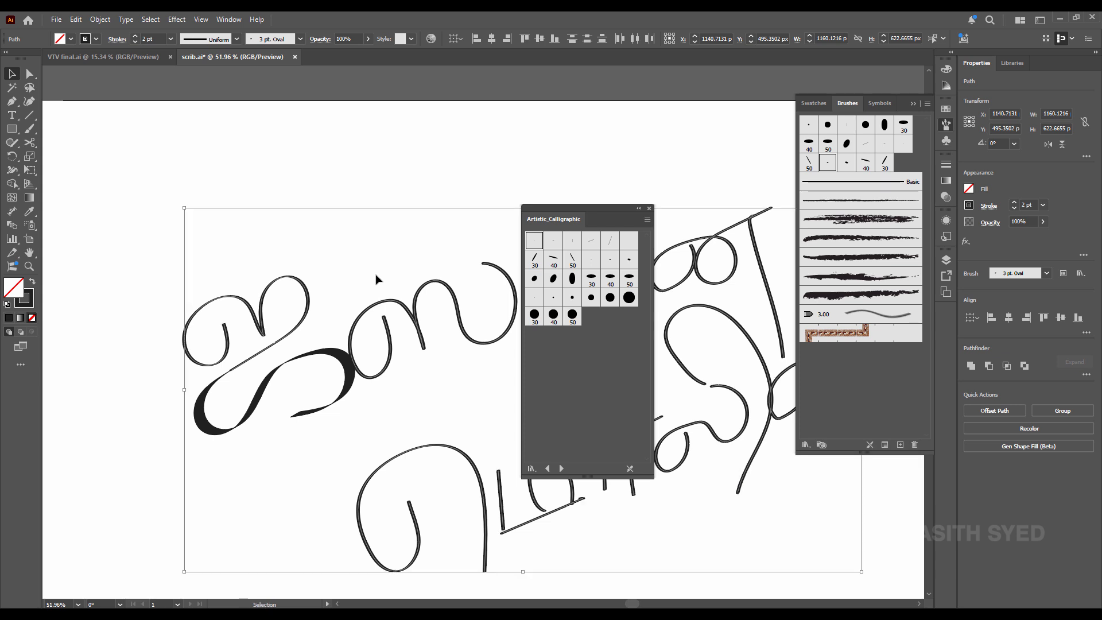
# Apply the 5 pt. Oval brush to the selected lettering strokes and set their stroke weight to 0.75 pt
pyautogui.click(136, 36)
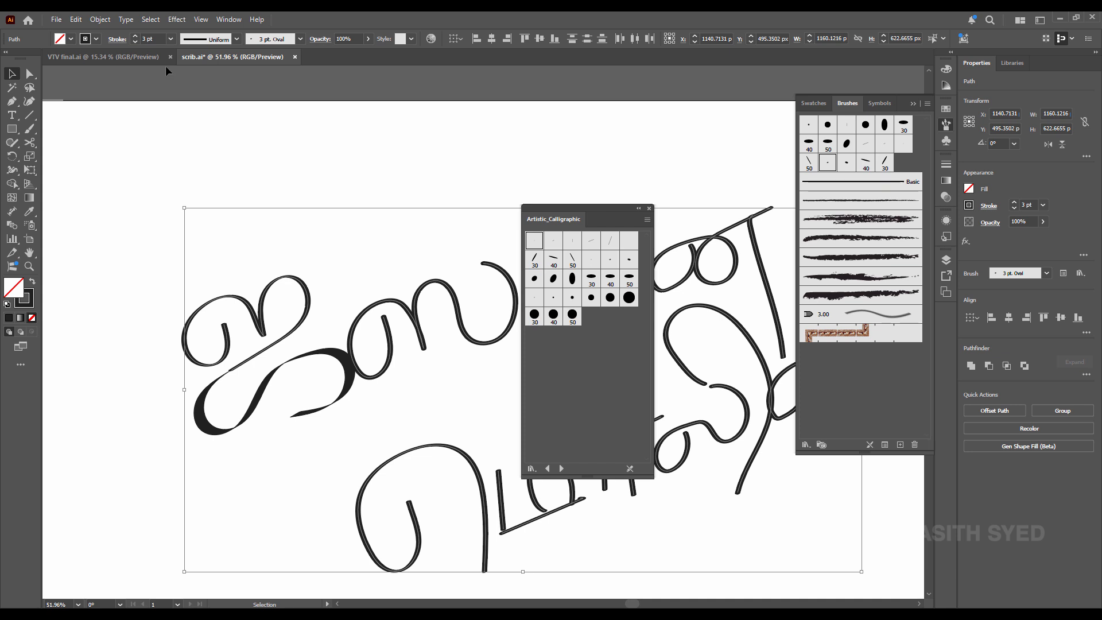
pyautogui.click(627, 262)
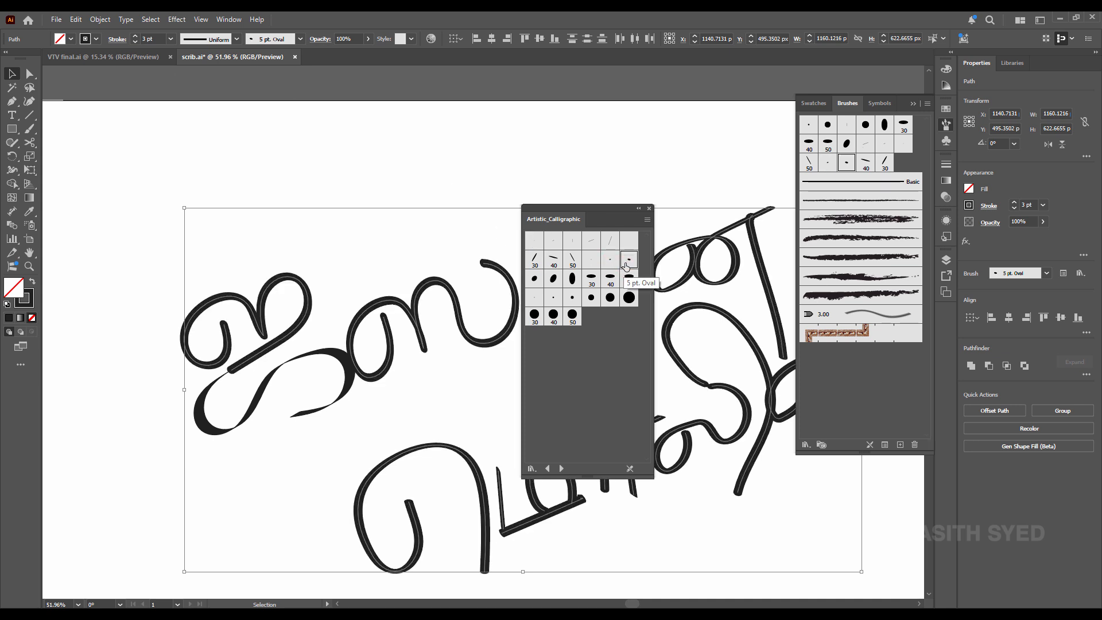
pyautogui.click(135, 42)
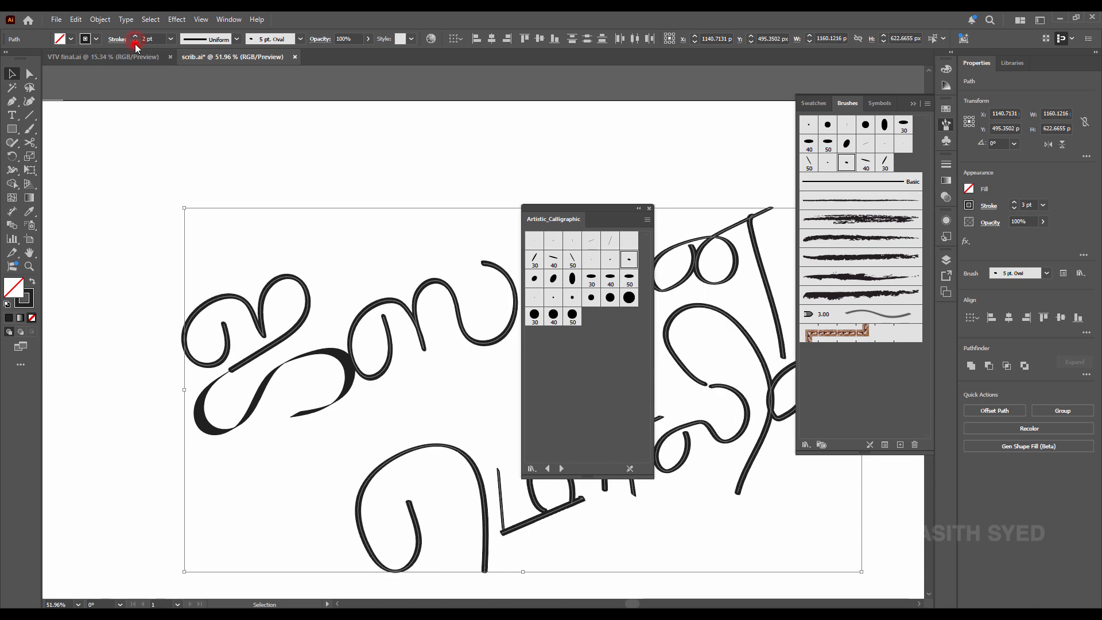
pyautogui.click(135, 42)
pyautogui.click(135, 43)
pyautogui.click(135, 43)
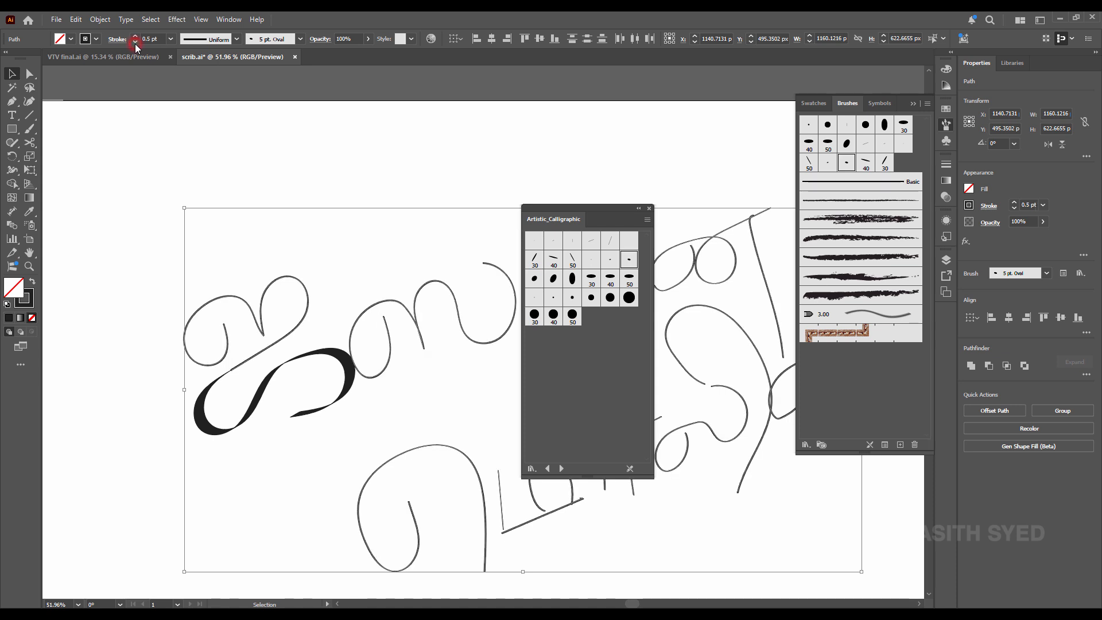
pyautogui.click(135, 35)
pyautogui.click(283, 160)
# Examine the joint between the thick lower curve of the first letter and the thin stroke above it, down to the end anchor
pyautogui.moveTo(330, 176); pyautogui.dragTo(219, 212)
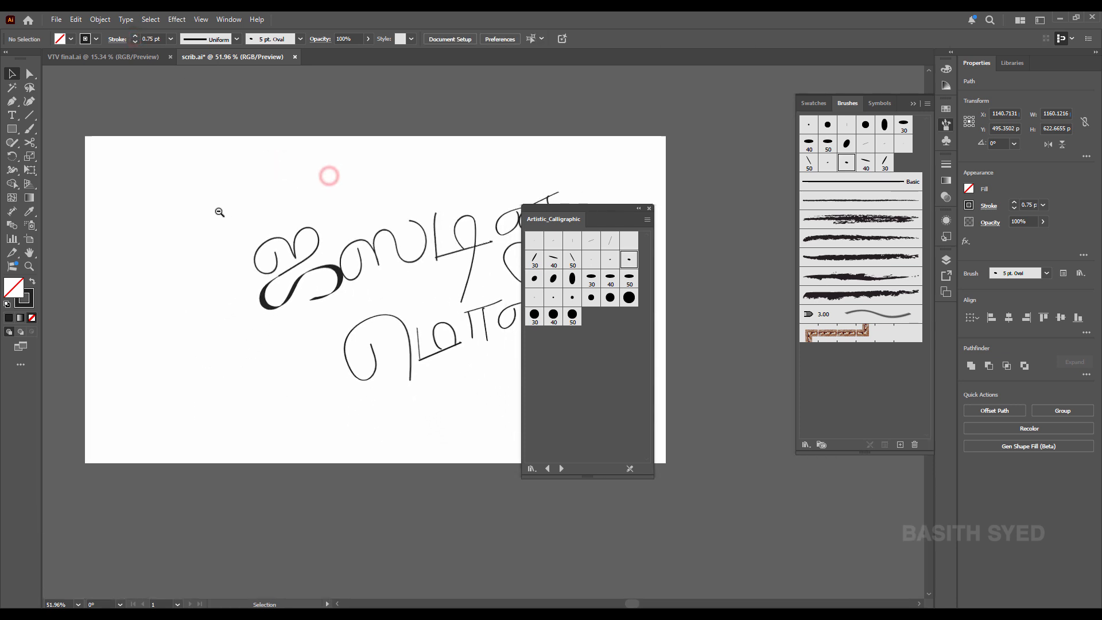
pyautogui.moveTo(403, 219); pyautogui.dragTo(254, 235)
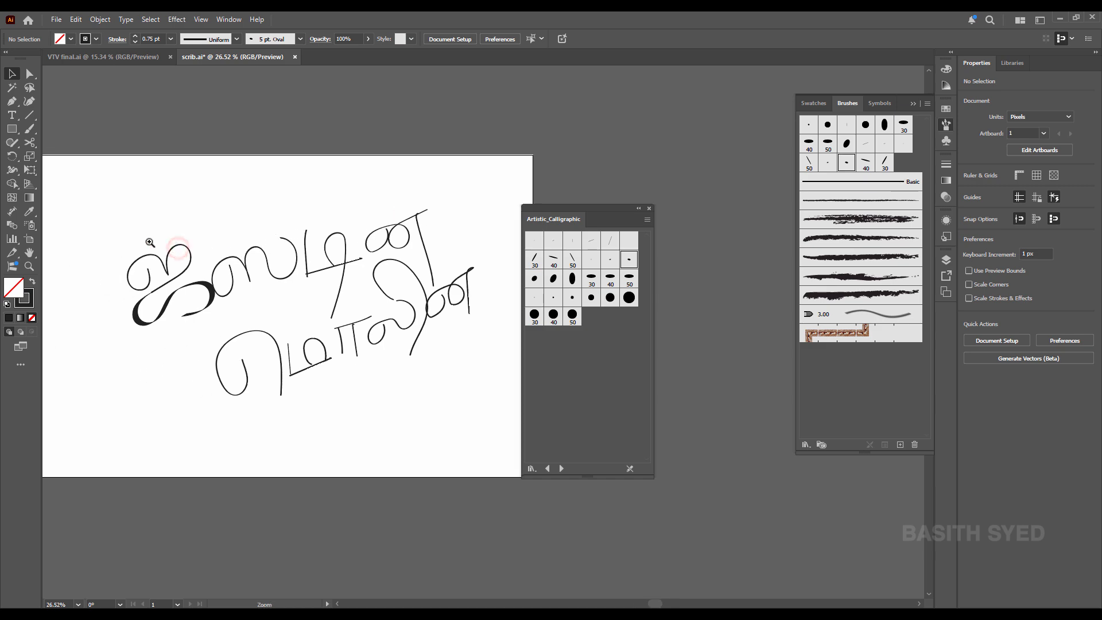
pyautogui.moveTo(149, 242); pyautogui.dragTo(319, 218)
pyautogui.moveTo(238, 259); pyautogui.dragTo(280, 225)
pyautogui.moveTo(149, 307); pyautogui.dragTo(286, 261)
pyautogui.click(241, 347)
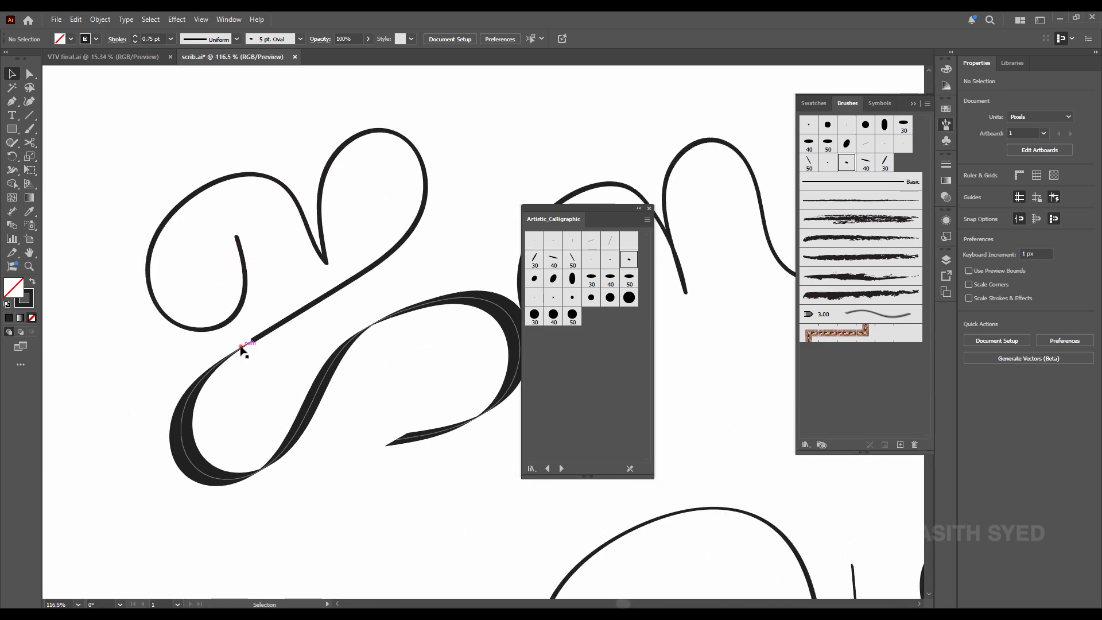
pyautogui.moveTo(206, 368); pyautogui.dragTo(334, 319)
pyautogui.click(328, 299)
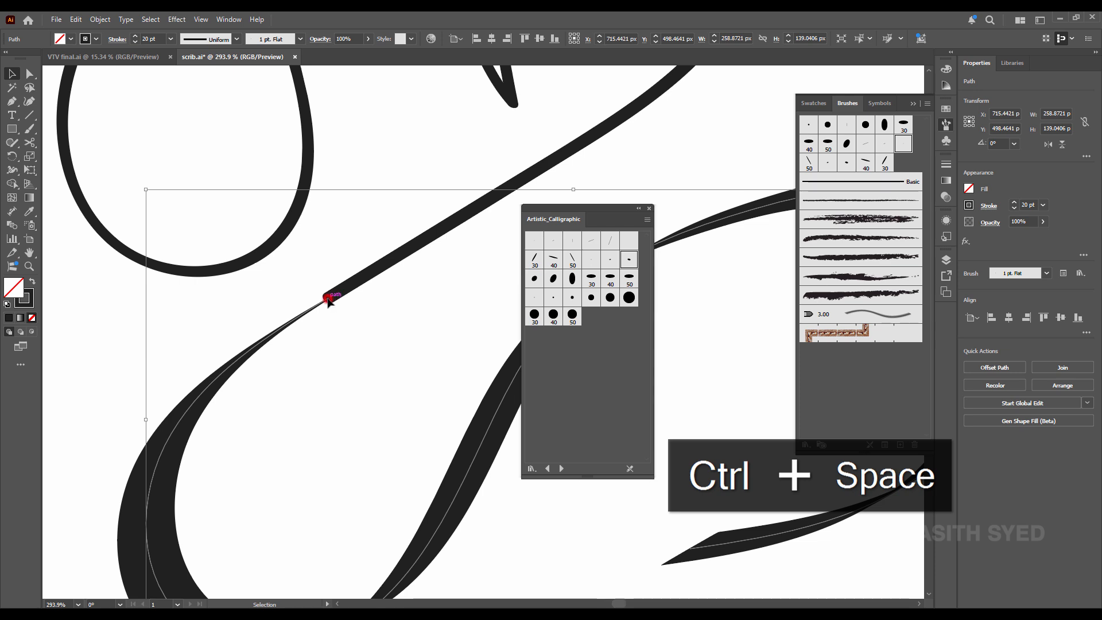
pyautogui.press('a')
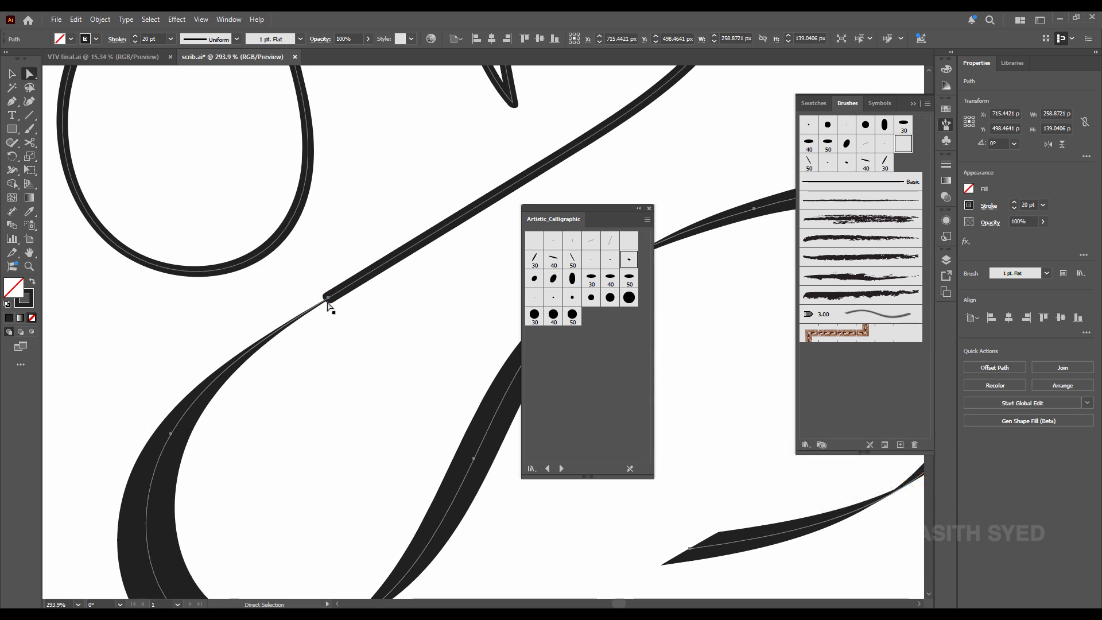
pyautogui.click(328, 298)
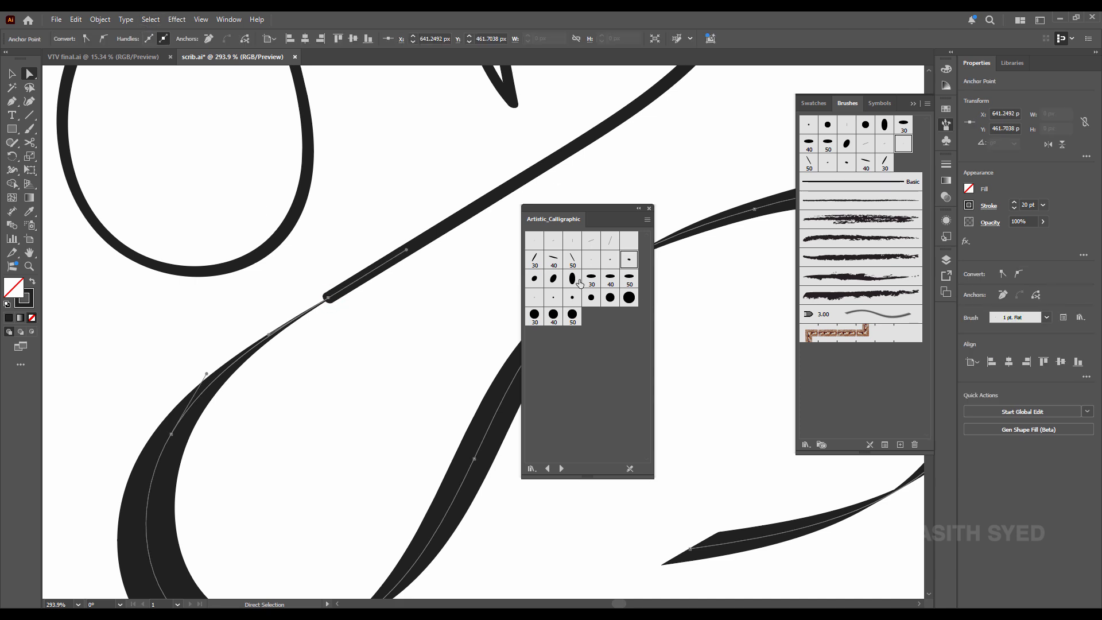
# Try the 10, 15, 20 and 5 pt. Oval, 40 pt. Flat and 10 pt. Round brushes on the first letter's lower curve
pyautogui.click(534, 279)
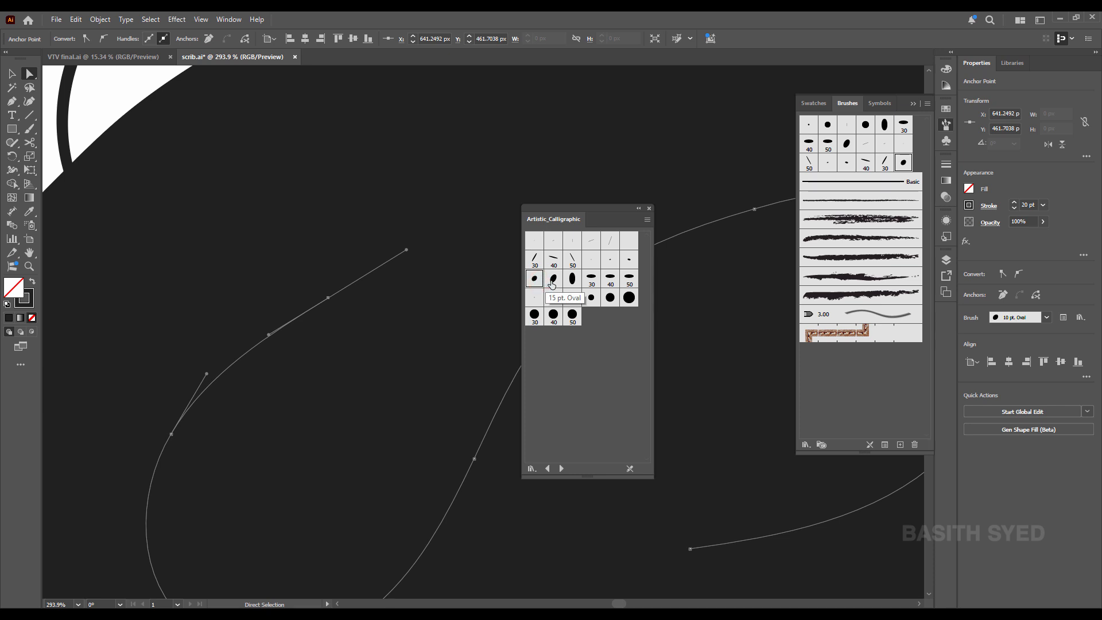
pyautogui.click(553, 279)
pyautogui.click(573, 279)
pyautogui.click(629, 260)
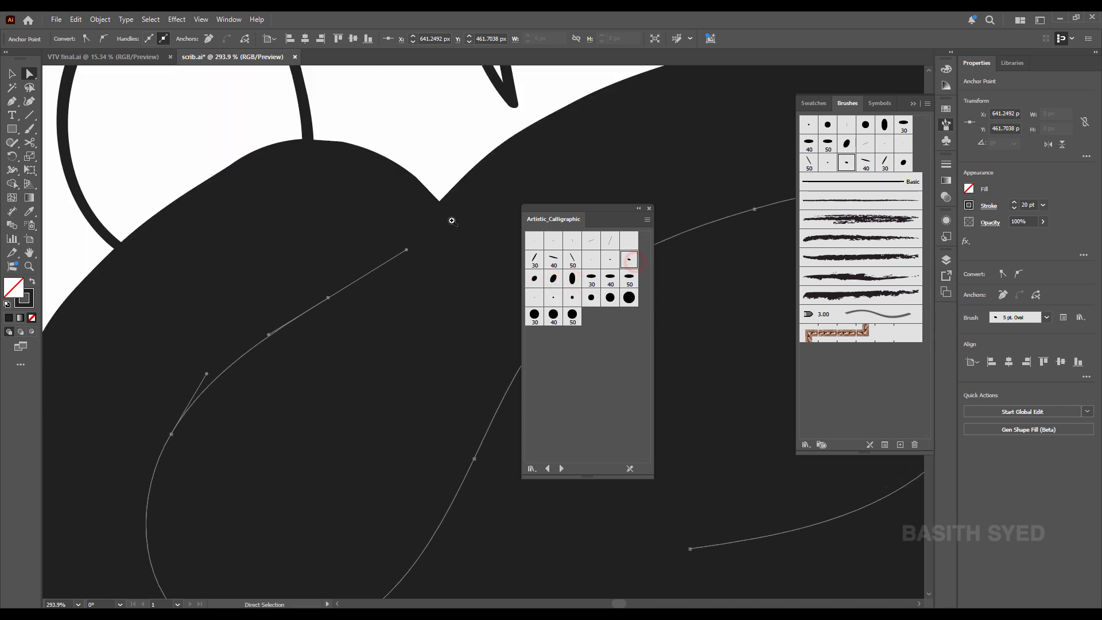
pyautogui.hotkey('ctrl', 'space')
pyautogui.moveTo(450, 219); pyautogui.dragTo(446, 219)
pyautogui.click(551, 263)
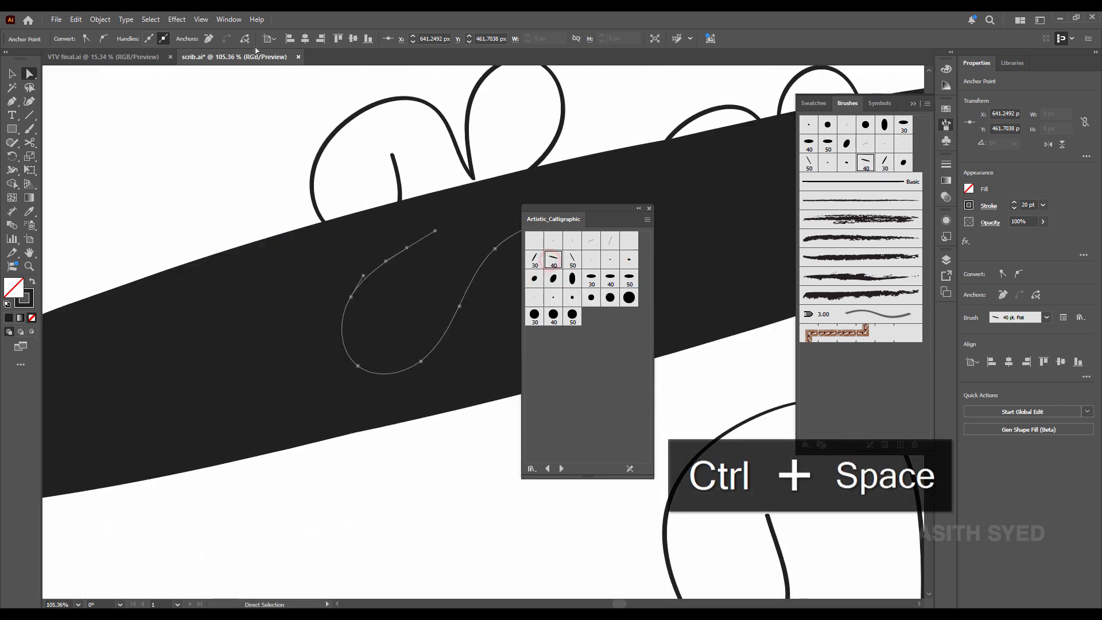
pyautogui.click(595, 297)
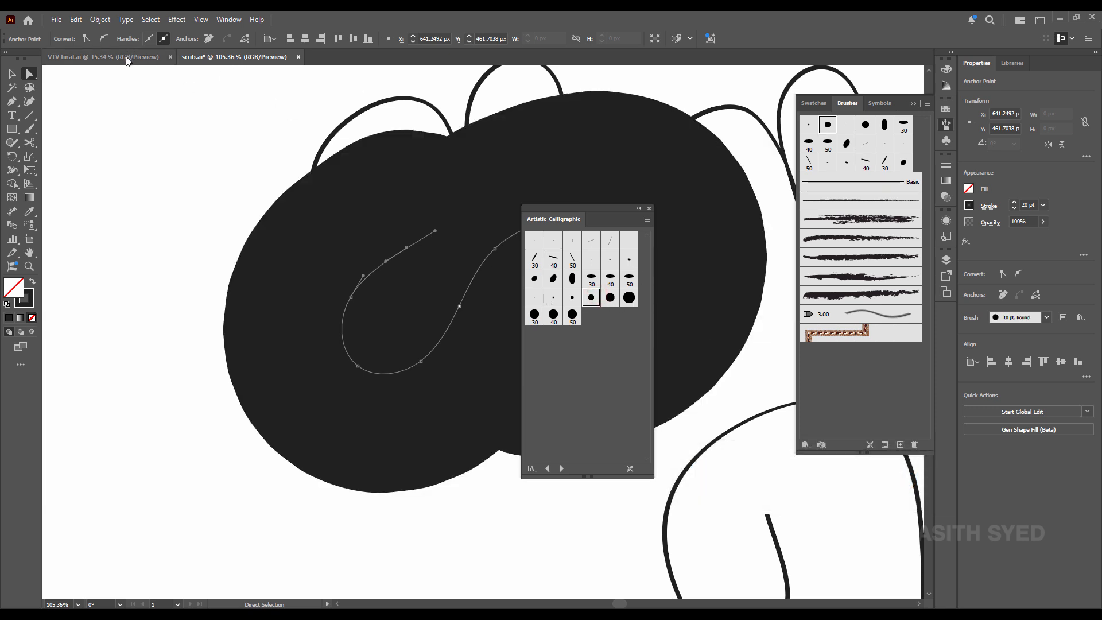
# Reselect the first letter's lower curve and reduce its stroke weight to 1 pt
pyautogui.click(10, 101)
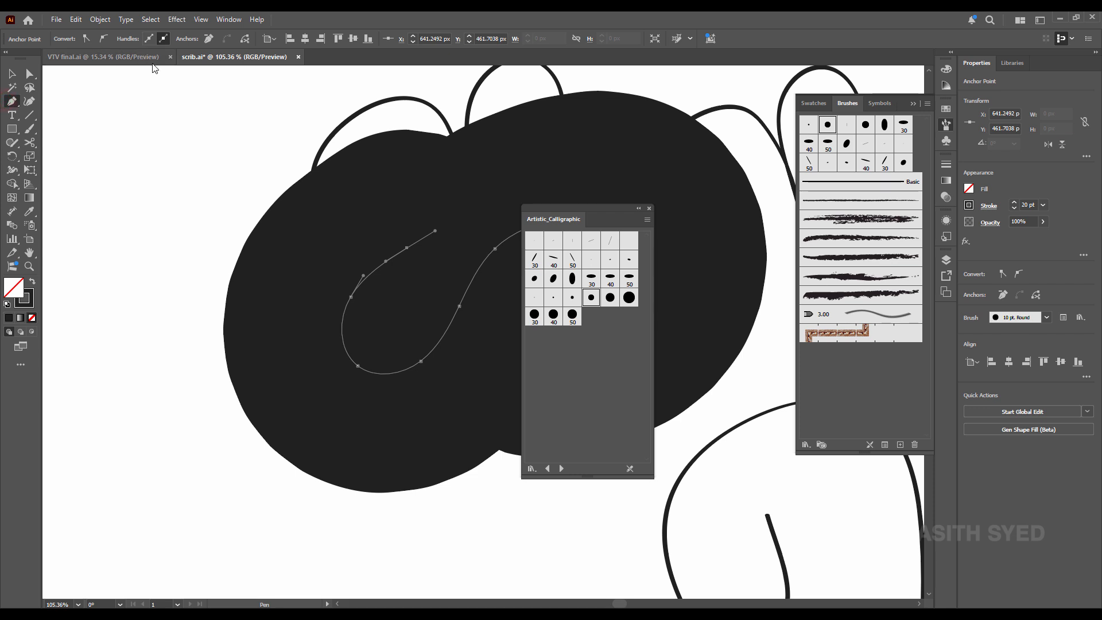
pyautogui.press('v')
pyautogui.click(380, 260)
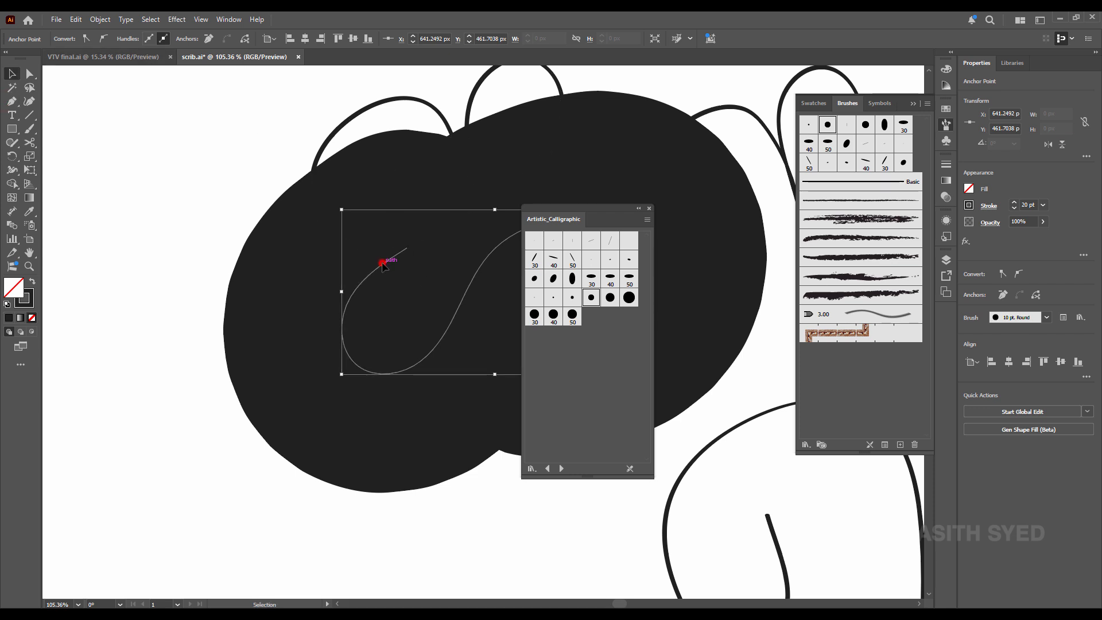
pyautogui.click(147, 206)
pyautogui.click(387, 268)
pyautogui.press('b')
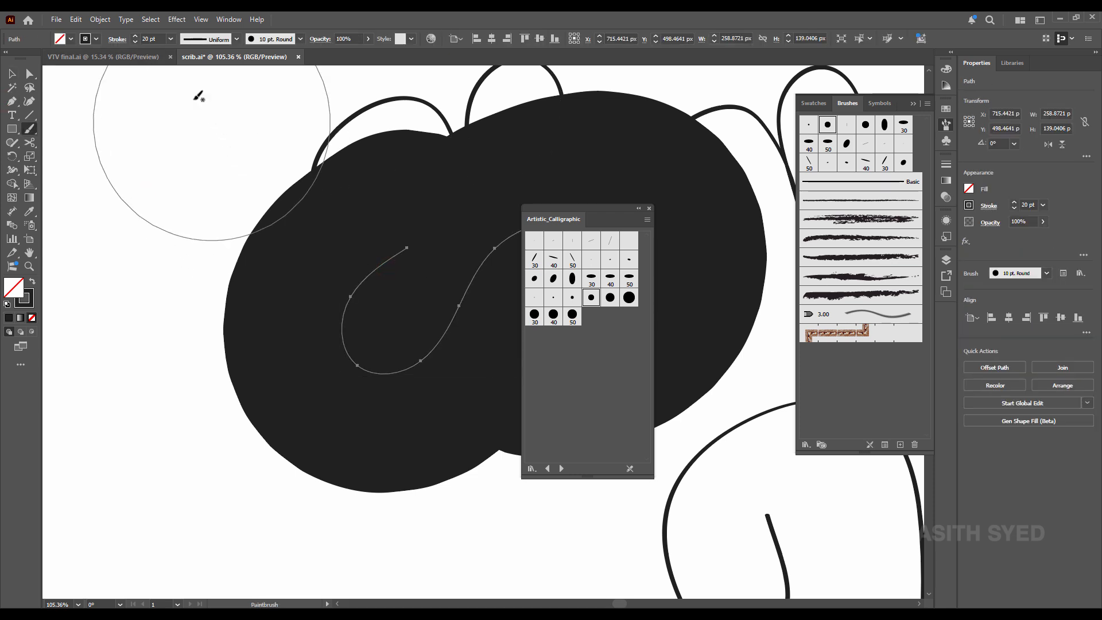
pyautogui.click(135, 42)
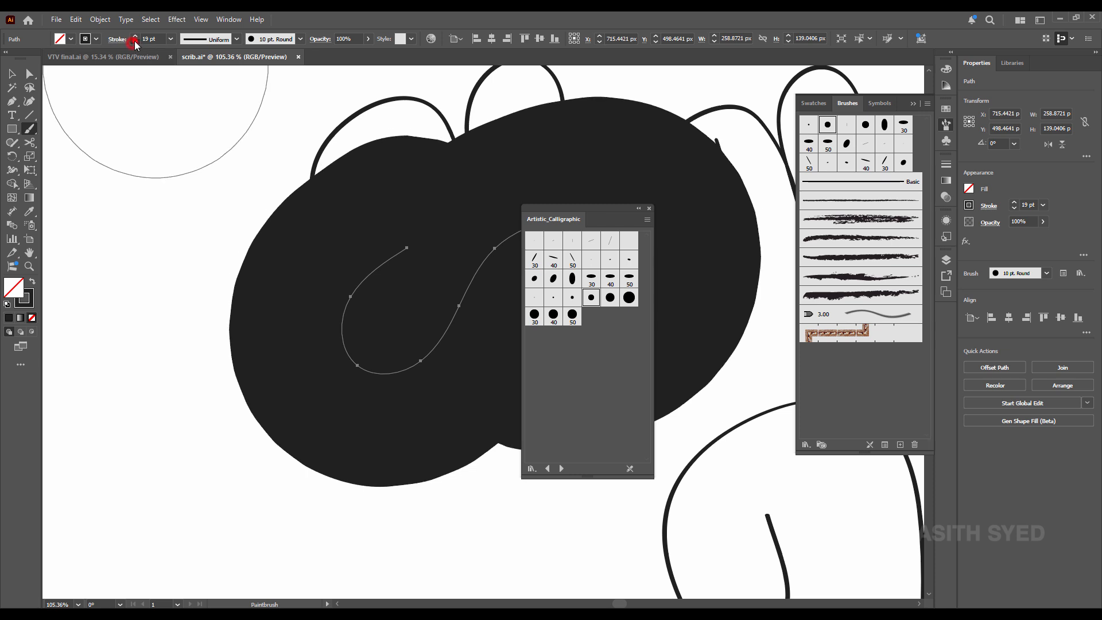
pyautogui.click(135, 42)
pyautogui.click(135, 42)
pyautogui.click(135, 42)
pyautogui.click(135, 42)
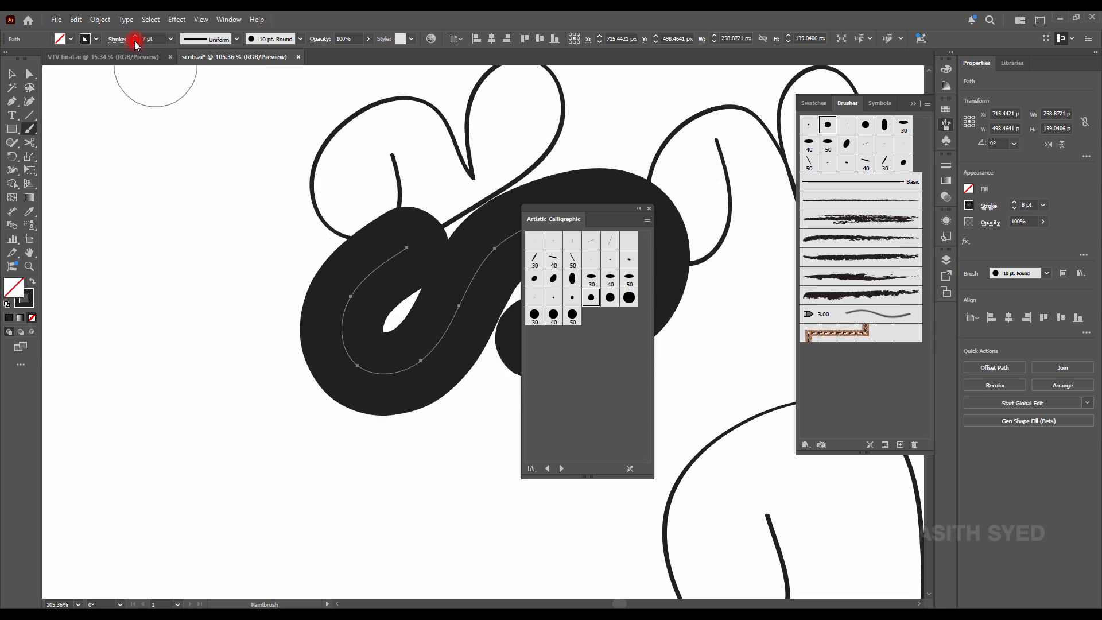
pyautogui.click(135, 42)
pyautogui.click(134, 42)
pyautogui.click(135, 42)
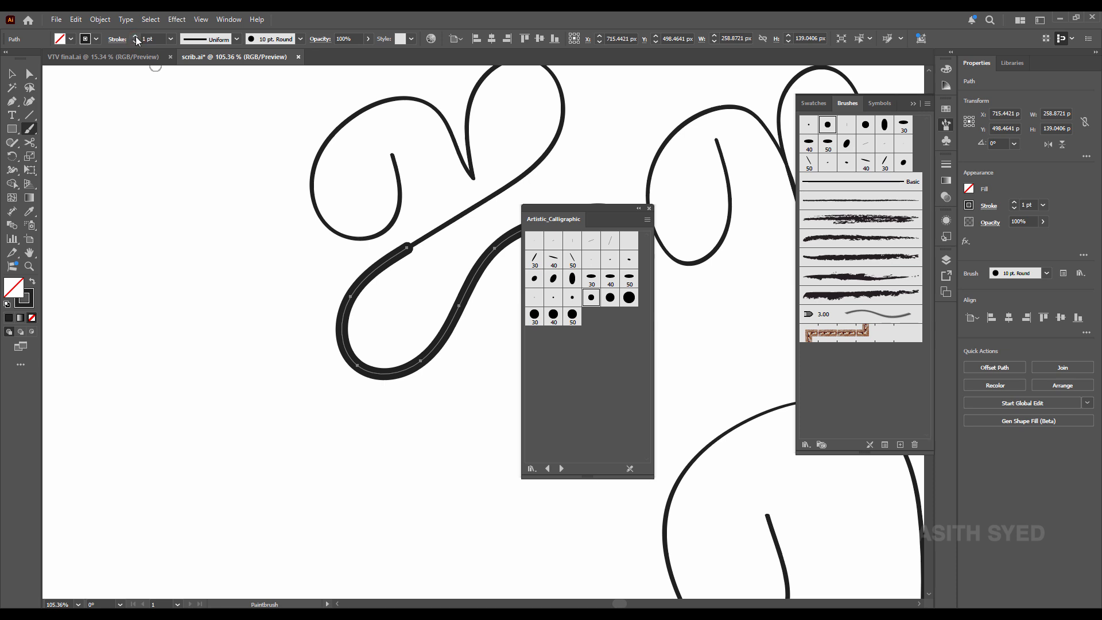
# Try the 15, 20, 30 and 40 pt. Oval brushes on the lower curve, then the 5 pt. Oval brush with a 4 pt stroke
pyautogui.click(555, 280)
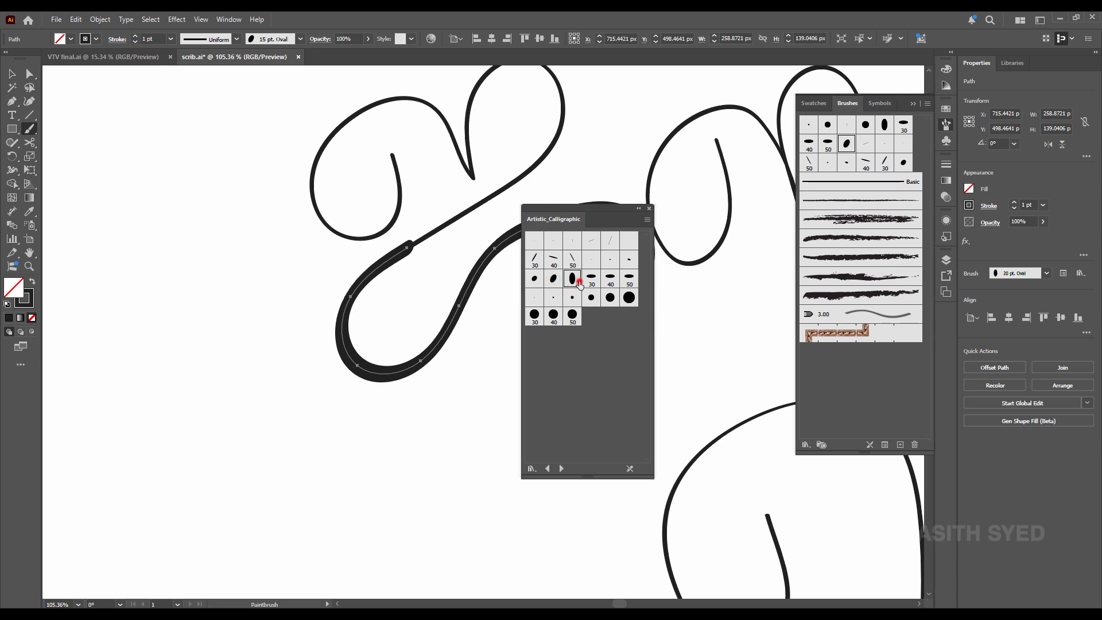
pyautogui.click(573, 280)
pyautogui.click(594, 280)
pyautogui.click(612, 282)
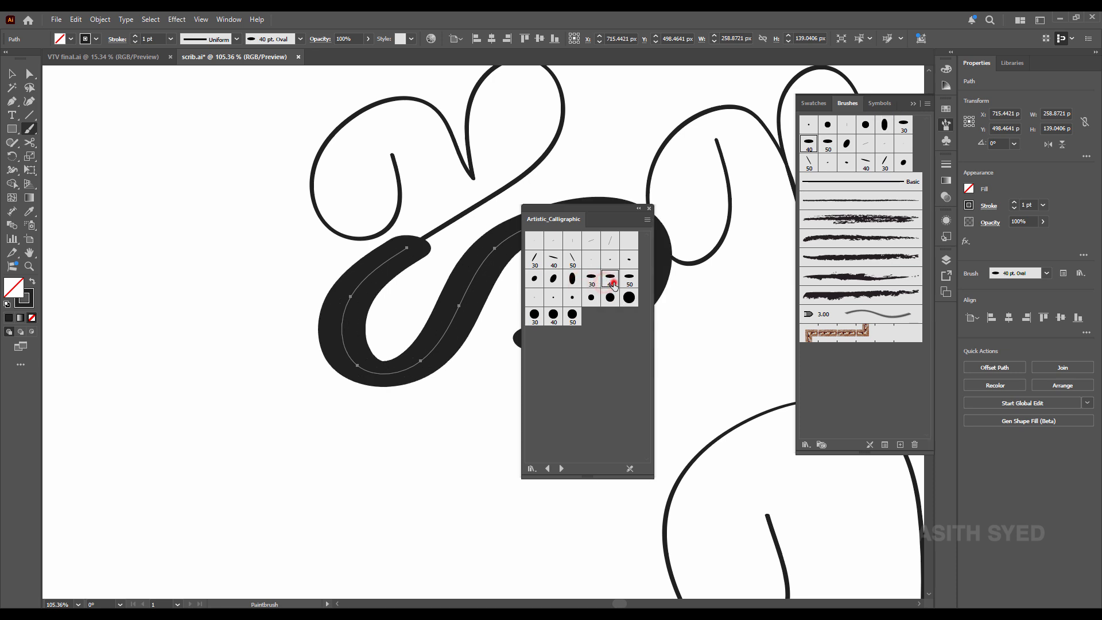
pyautogui.click(629, 260)
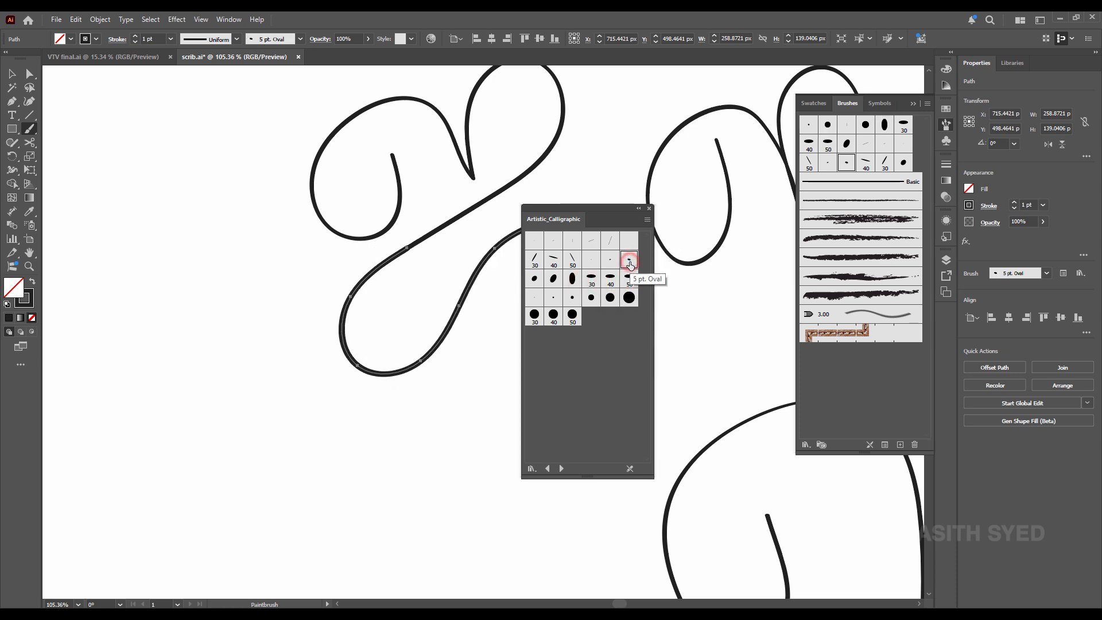
pyautogui.click(136, 36)
pyautogui.click(136, 36)
pyautogui.click(136, 35)
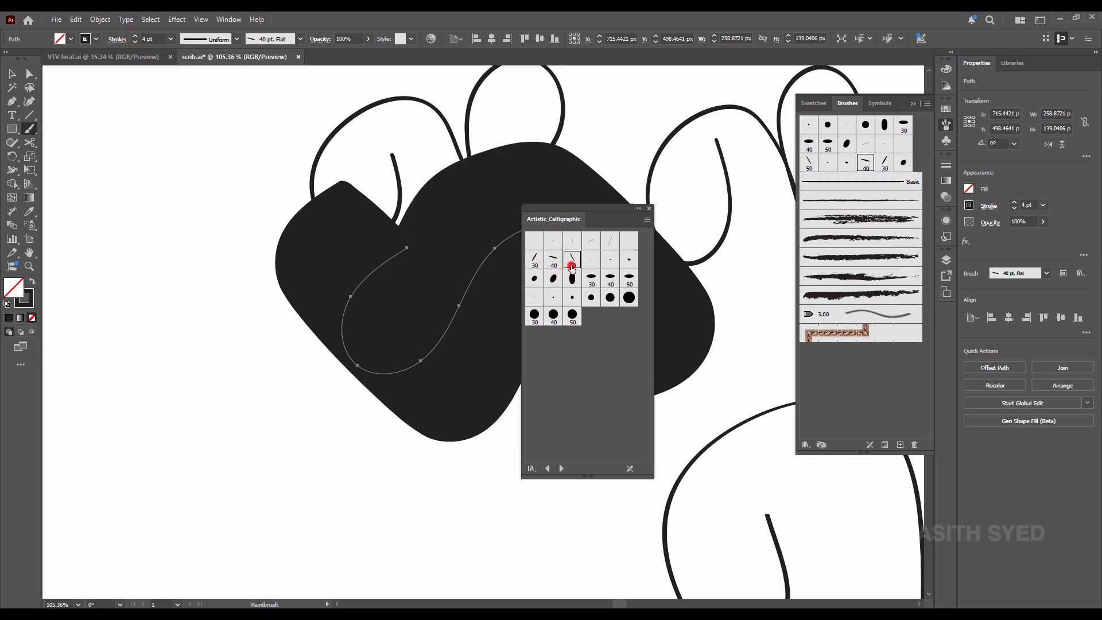
# Apply the 50 pt. Flat brush to the first letter's lower curve and set its stroke weight to 0.5 pt
pyautogui.click(571, 262)
pyautogui.click(135, 42)
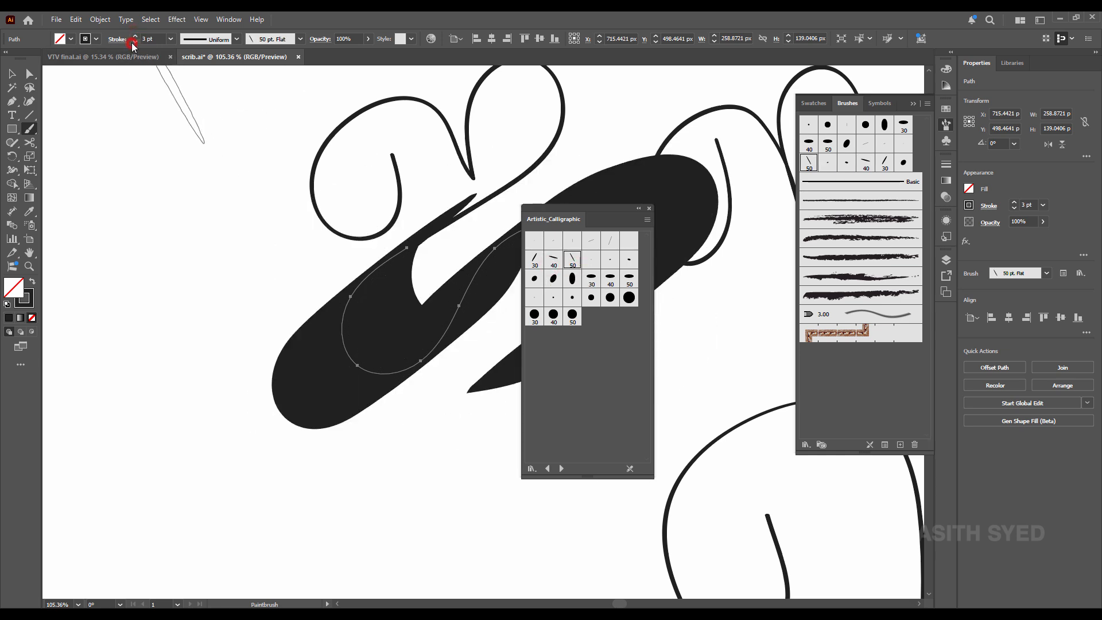
pyautogui.click(134, 43)
pyautogui.click(134, 42)
pyautogui.click(135, 42)
pyautogui.click(134, 43)
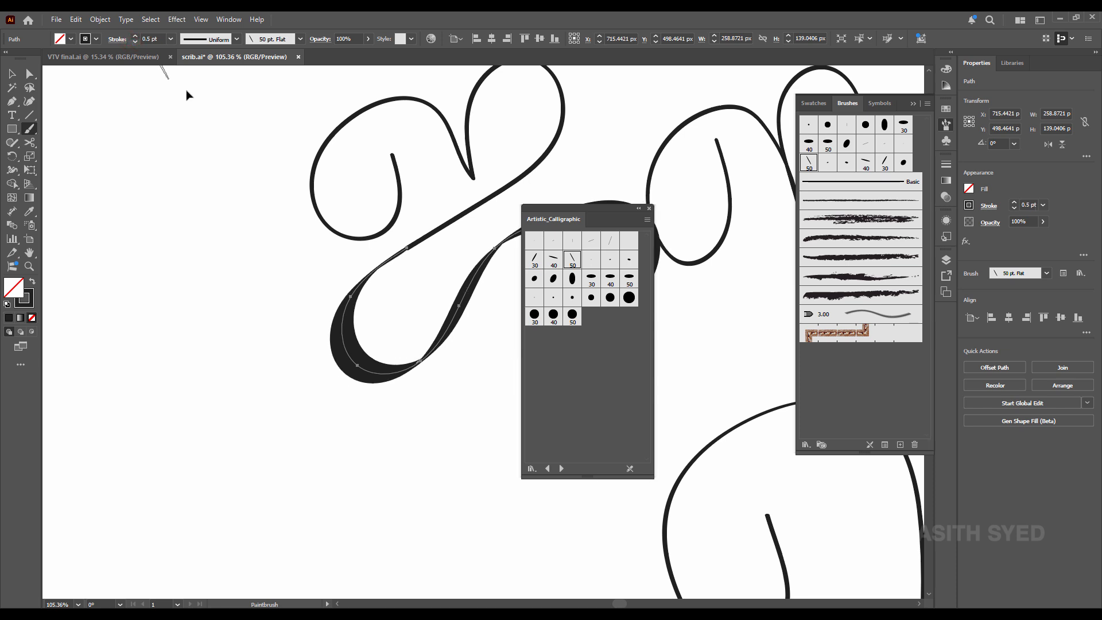
pyautogui.press('v')
pyautogui.click(223, 286)
# Compare the brush and stroke settings of the first letter's thick lower curve and its thin upper stroke
pyautogui.click(455, 315)
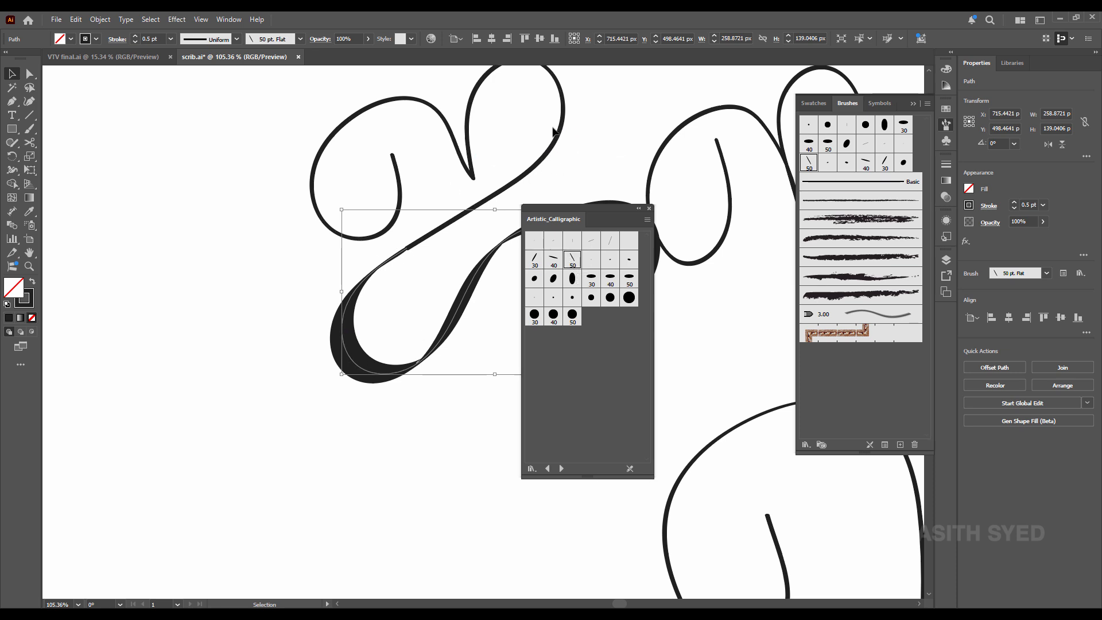
pyautogui.click(560, 135)
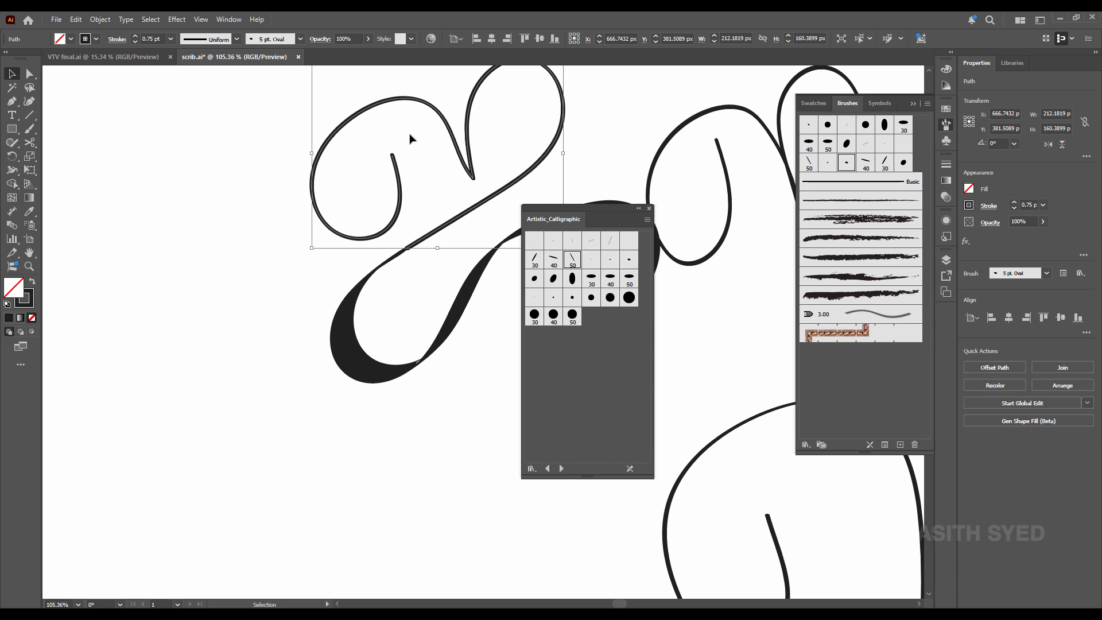
pyautogui.click(338, 319)
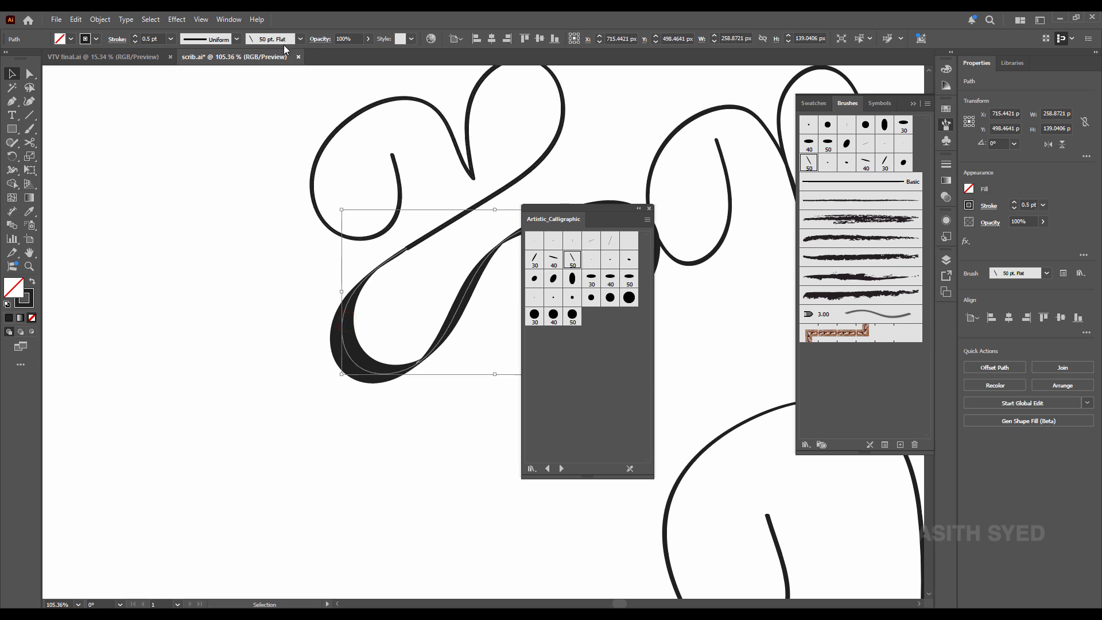
# Select two upright strokes in the first line and the small loop in the second, and sample the thick curve's stroke with the Eyedropper
pyautogui.moveTo(466, 278); pyautogui.dragTo(276, 358)
pyautogui.moveTo(465, 367); pyautogui.dragTo(197, 370)
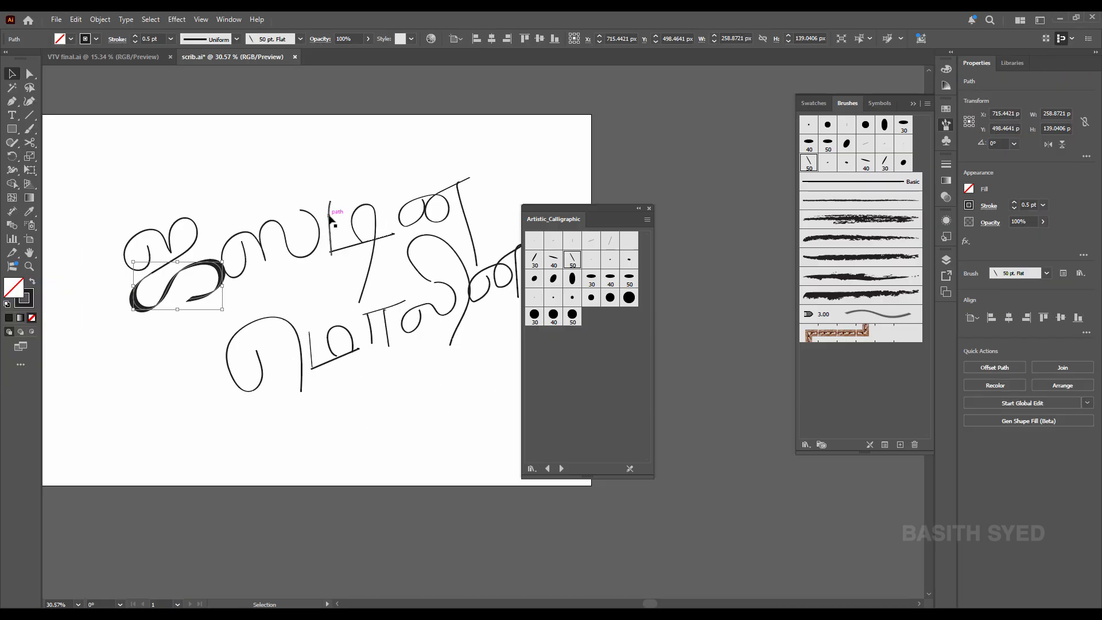
pyautogui.click(331, 220)
pyautogui.keyDown('shift'); pyautogui.click(466, 214); pyautogui.keyUp('shift')
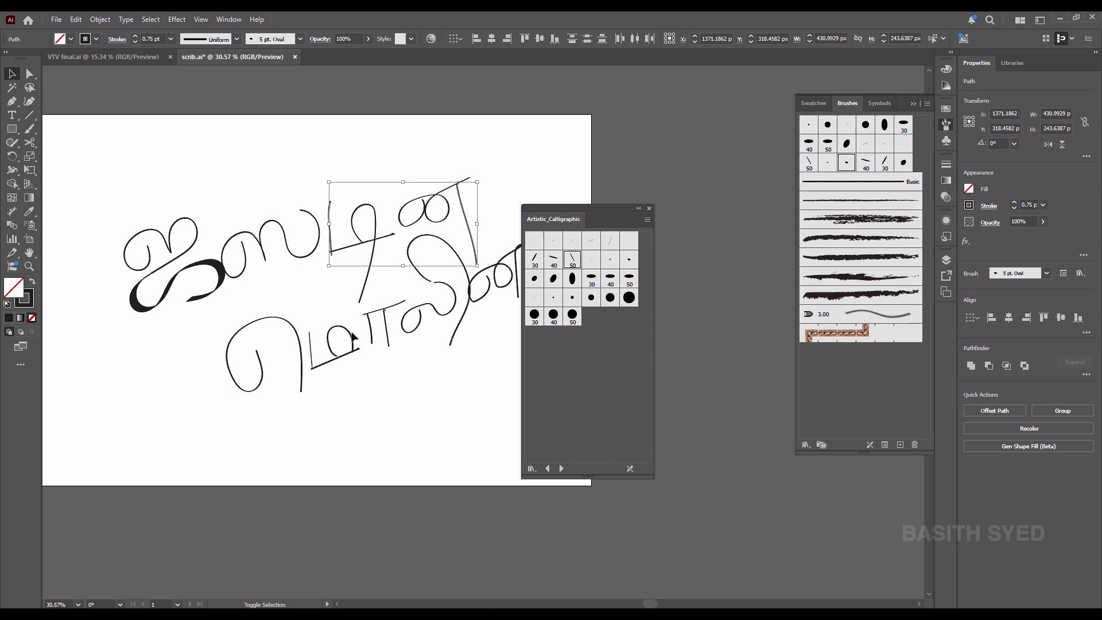
pyautogui.keyDown('shift'); pyautogui.click(352, 333); pyautogui.keyUp('shift')
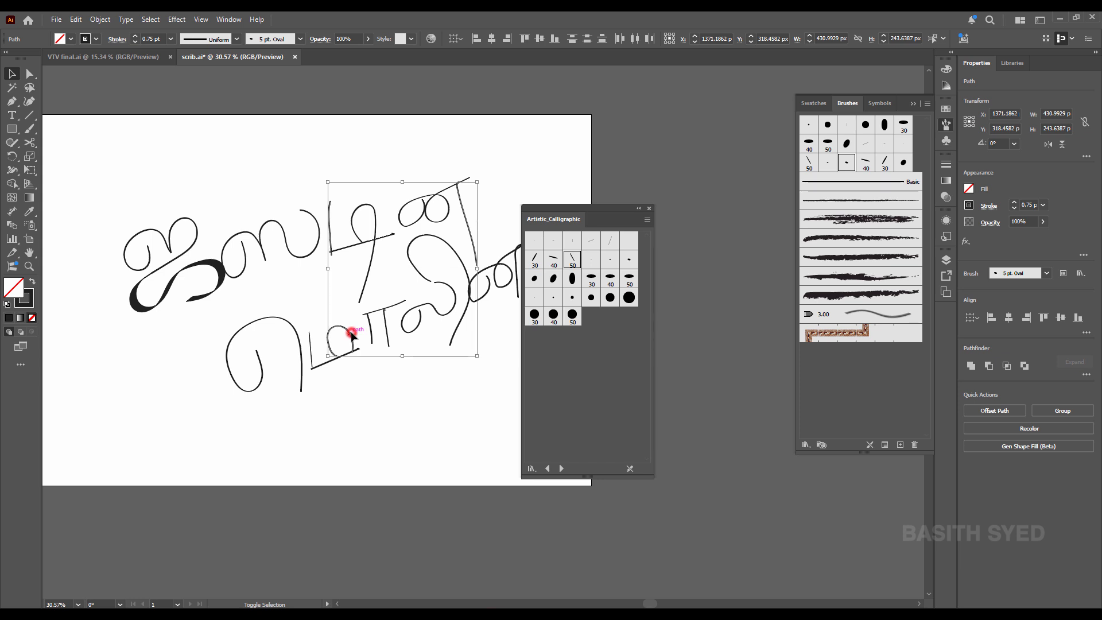
pyautogui.press('i')
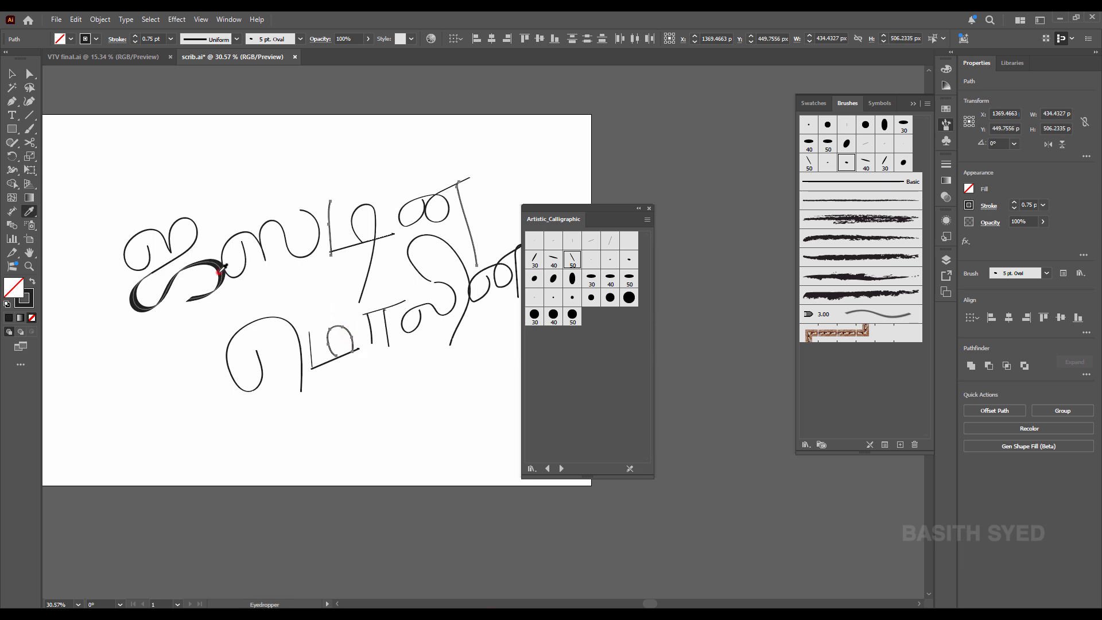
pyautogui.click(220, 273)
# Set the stroke weight of the two upright strokes and the small loop to 3 pt and deselect them
pyautogui.click(137, 36)
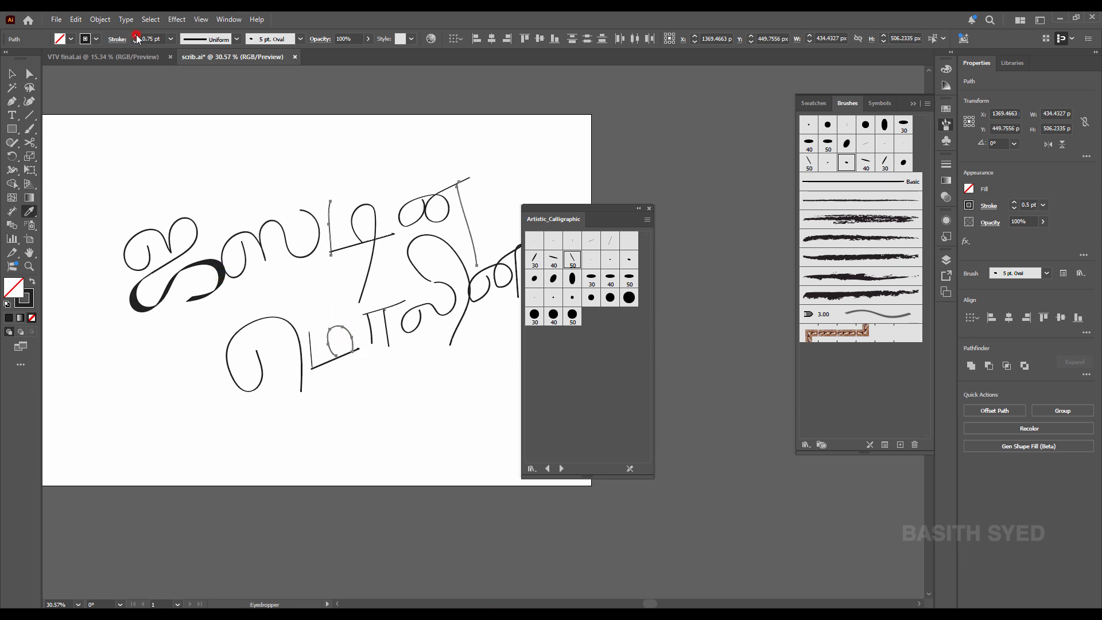
pyautogui.click(137, 37)
pyautogui.click(136, 36)
pyautogui.click(136, 37)
pyautogui.click(136, 37)
pyautogui.click(136, 37)
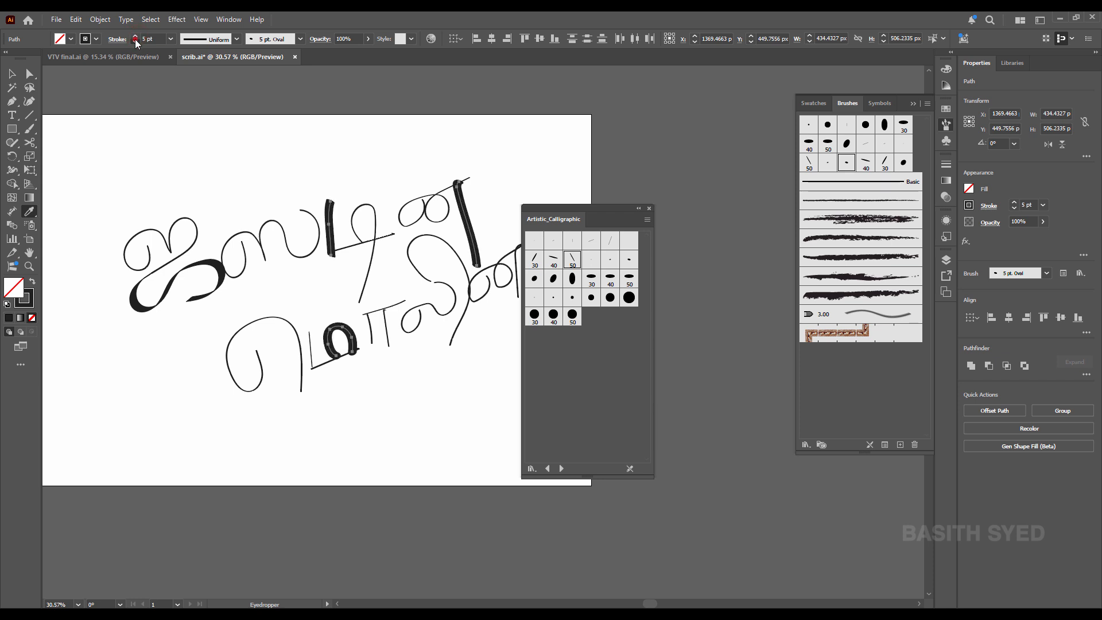
pyautogui.click(136, 41)
pyautogui.click(136, 41)
pyautogui.press('v')
pyautogui.click(487, 144)
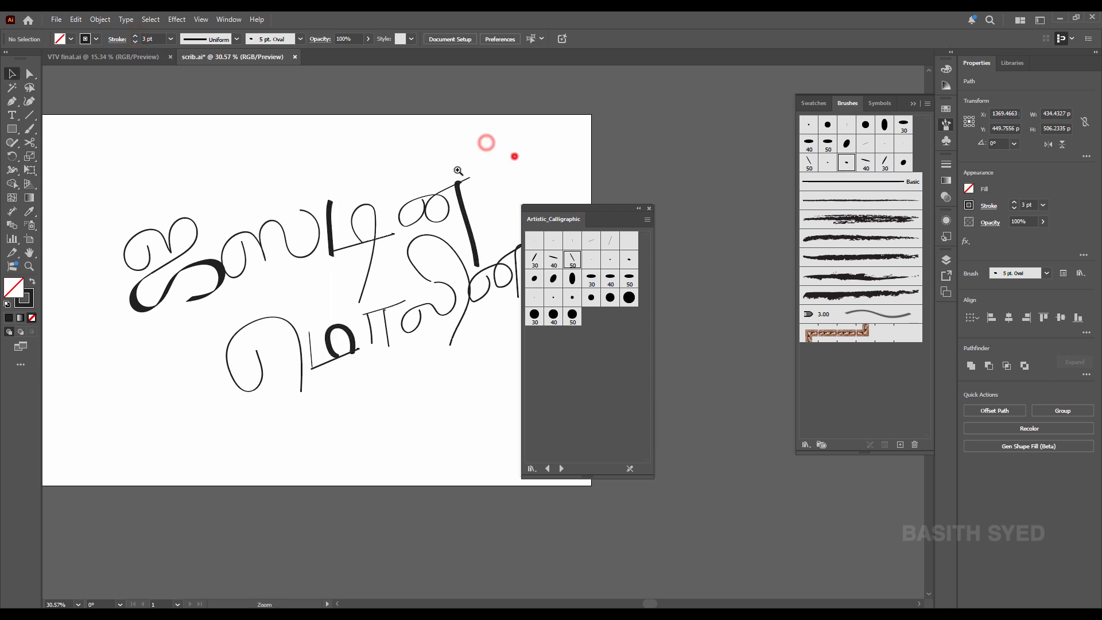
# Select all strokes of the lettering and copy them
pyautogui.moveTo(514, 156); pyautogui.dragTo(347, 184)
pyautogui.moveTo(114, 179); pyautogui.dragTo(395, 368)
pyautogui.hotkey('ctrl', 'c')
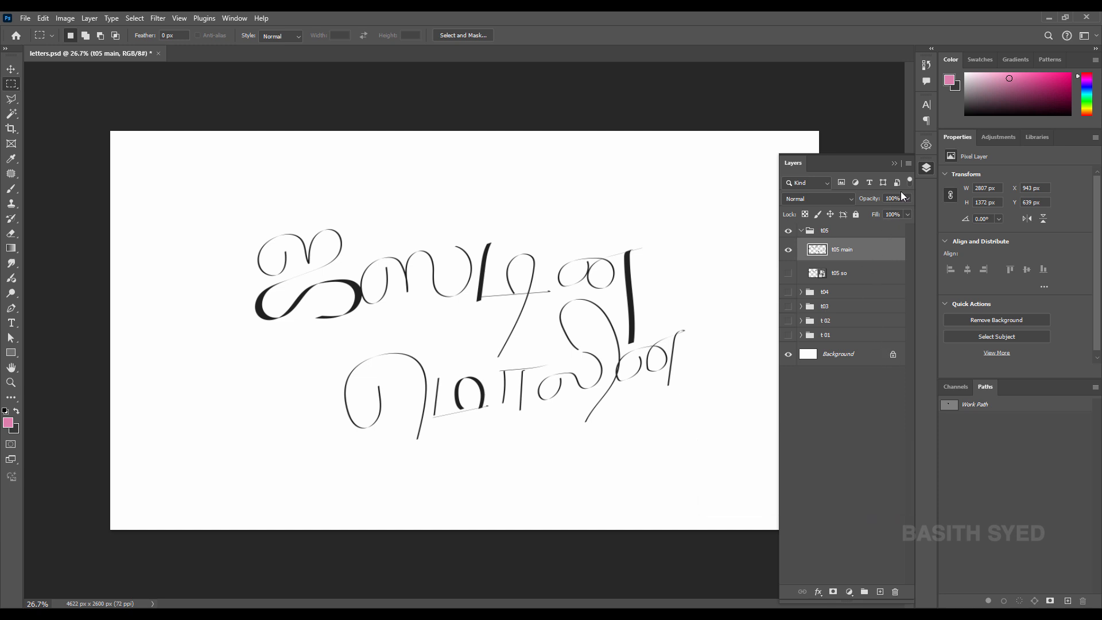
# Switch to Photoshop, delete the t05 main and t05 so layers, and paste the copied lettering
pyautogui.keyDown('shift'); pyautogui.click(866, 272); pyautogui.keyUp('shift')
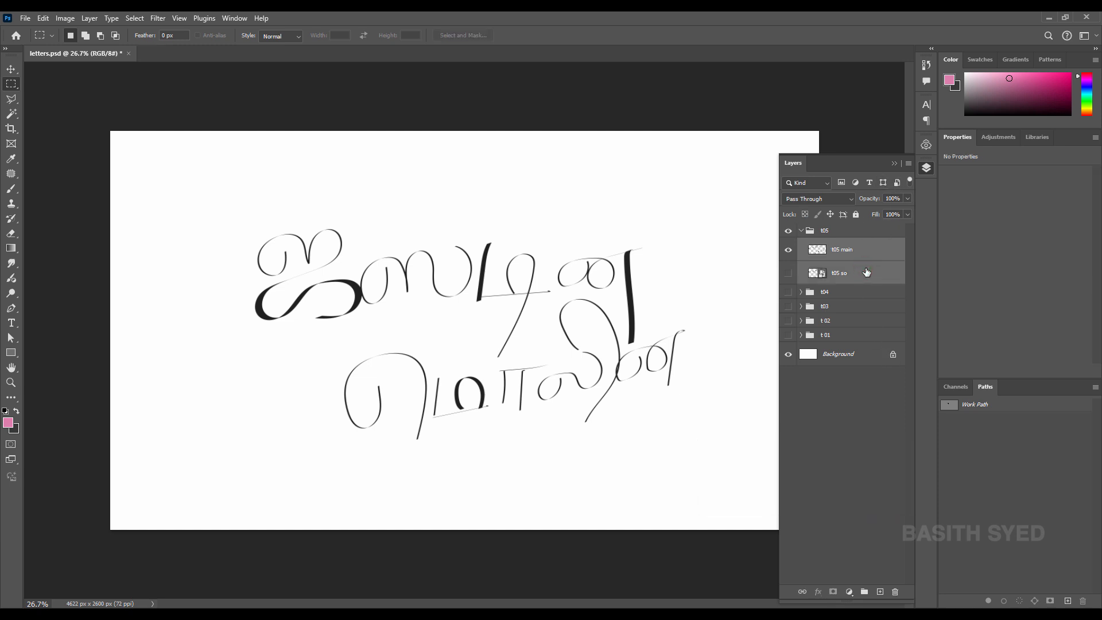
pyautogui.press('Delete')
pyautogui.hotkey('ctrl', 'v')
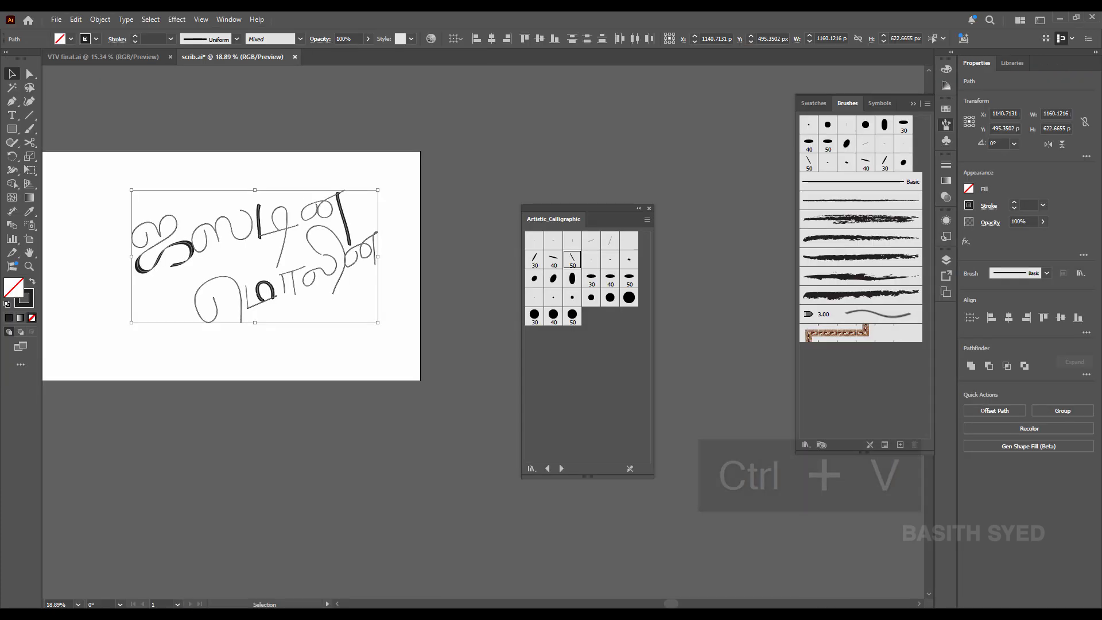
# Copy the lettering again, paste it into letters.psd on the t05 group, and enlarge it to about 261%
pyautogui.hotkey('ctrl', 'c')
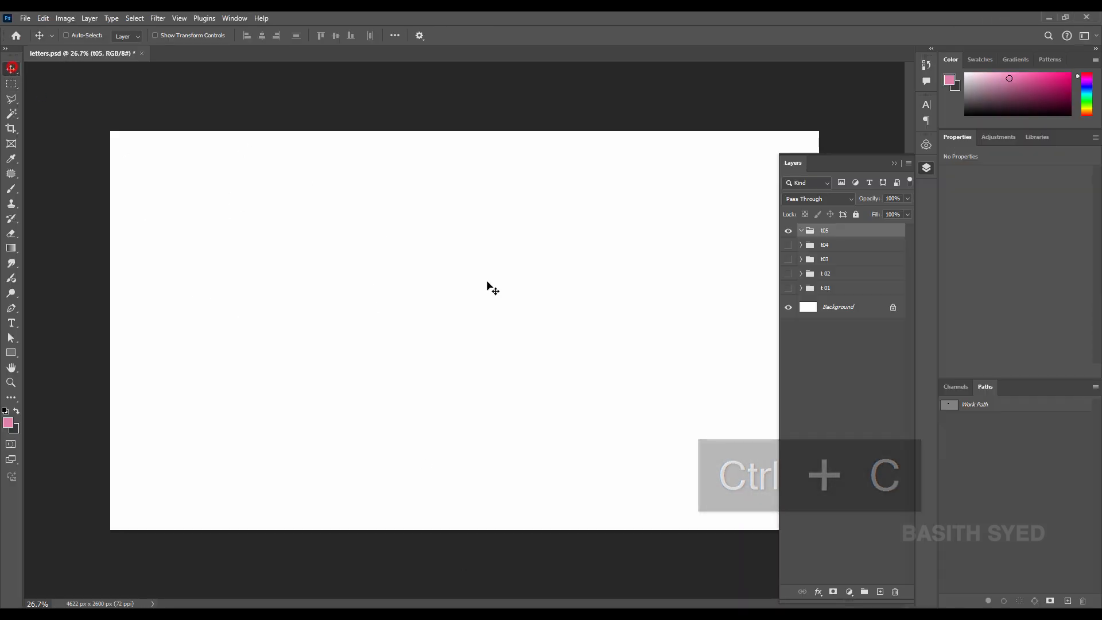
pyautogui.click(515, 294)
pyautogui.hotkey('ctrl', 'v')
pyautogui.click(494, 173)
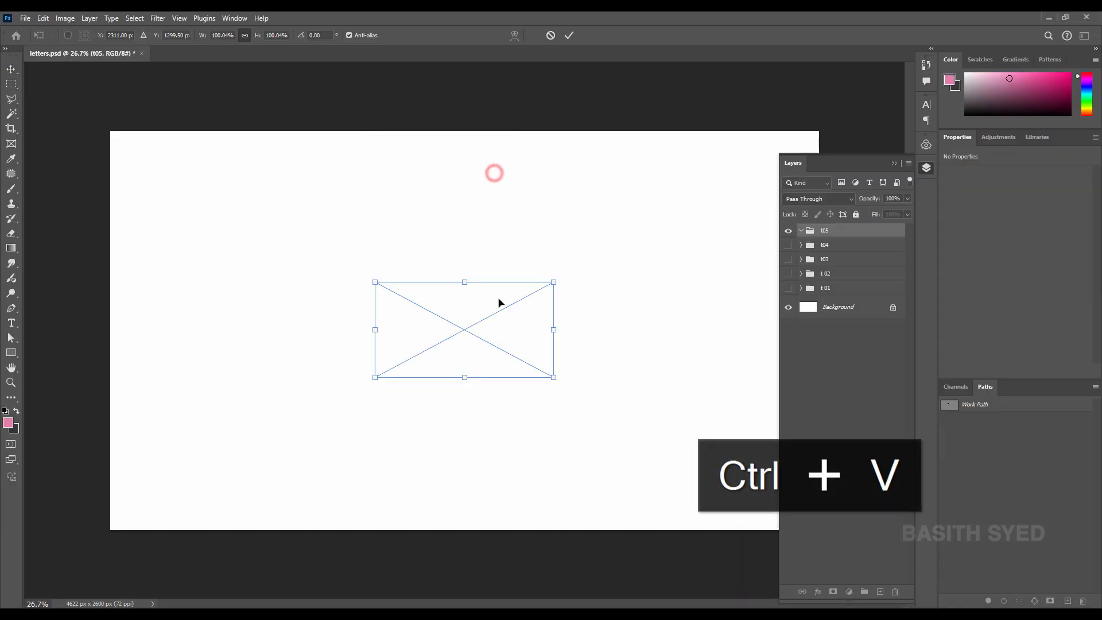
pyautogui.moveTo(200, 36); pyautogui.dragTo(291, 38)
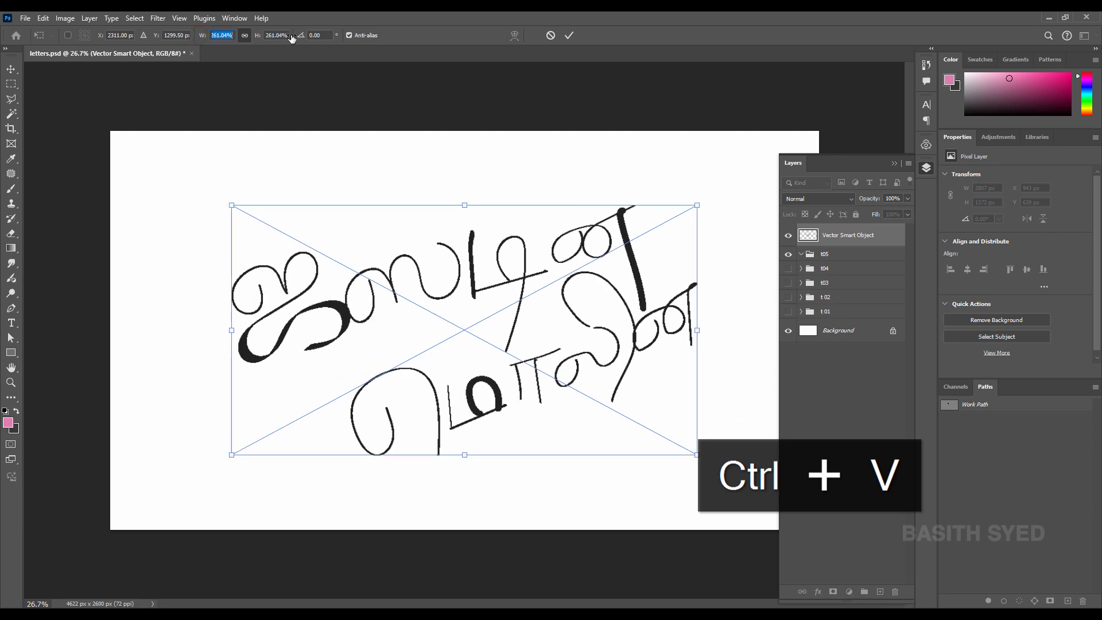
# Rotate the pasted lettering clockwise by about 9.7° and commit the placement
pyautogui.moveTo(704, 196); pyautogui.dragTo(661, 230)
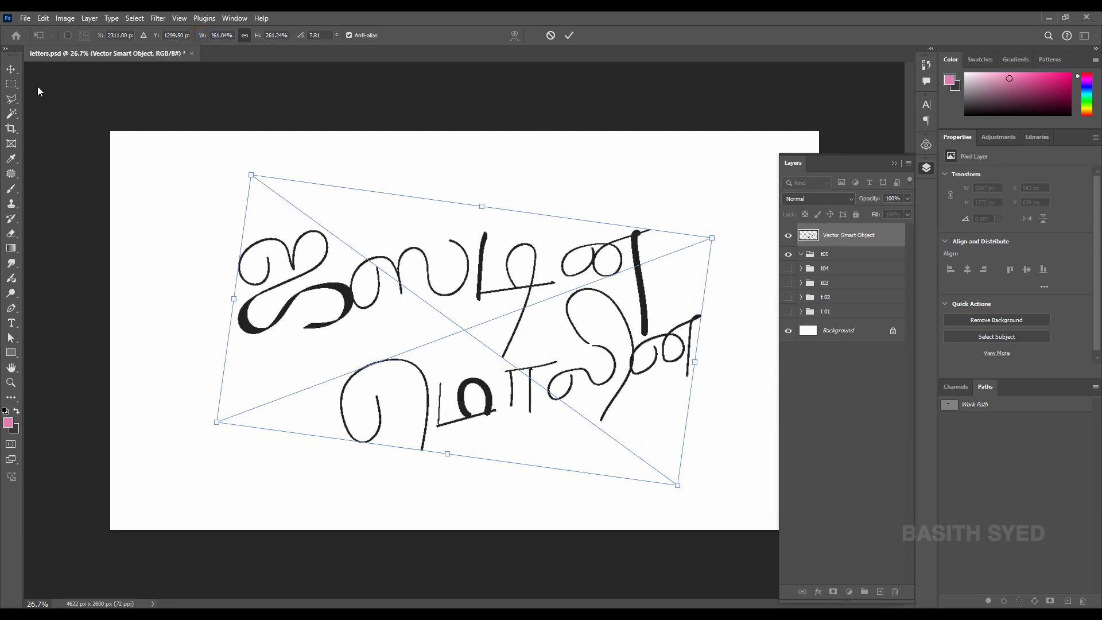
pyautogui.moveTo(728, 222); pyautogui.dragTo(735, 231)
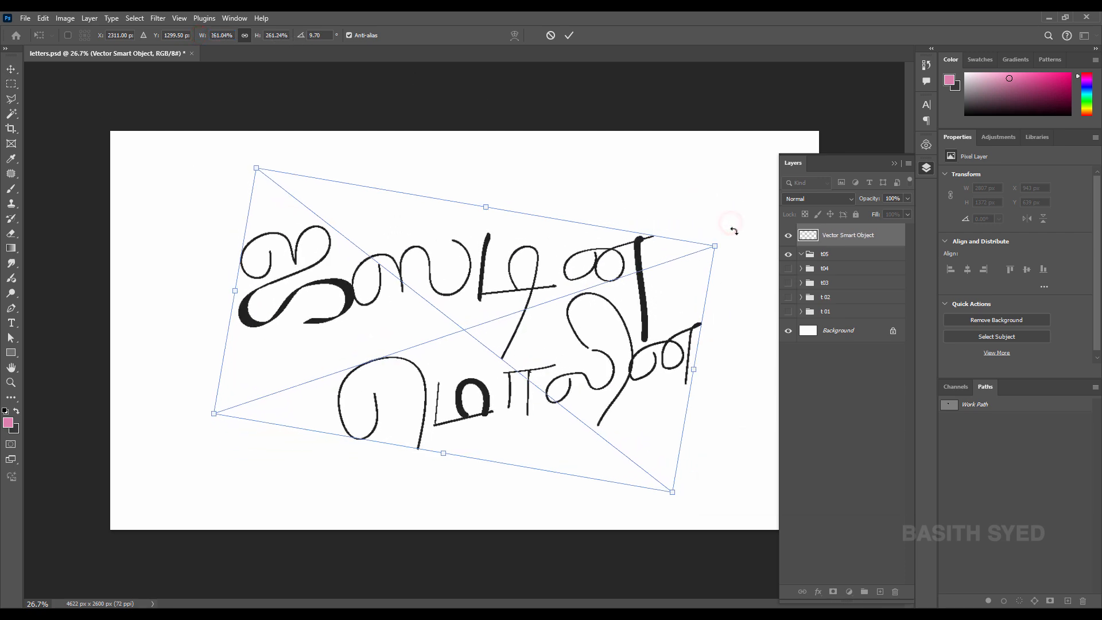
pyautogui.click(570, 35)
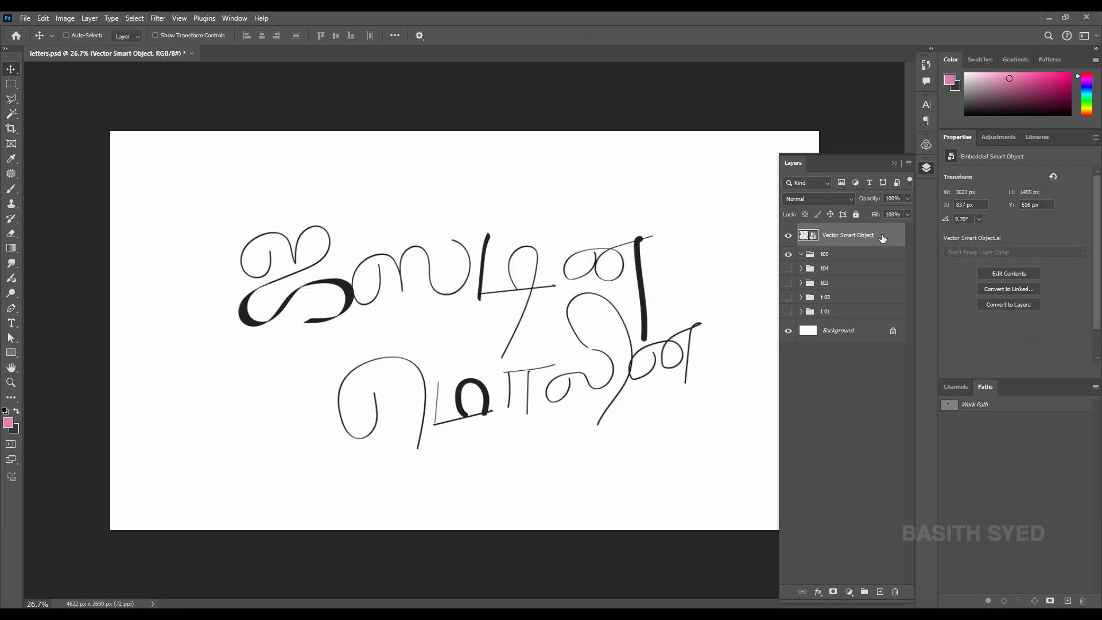
# Move the pasted smart object into the t05 group and rename its layer "t05 so"
pyautogui.moveTo(858, 256); pyautogui.dragTo(826, 263)
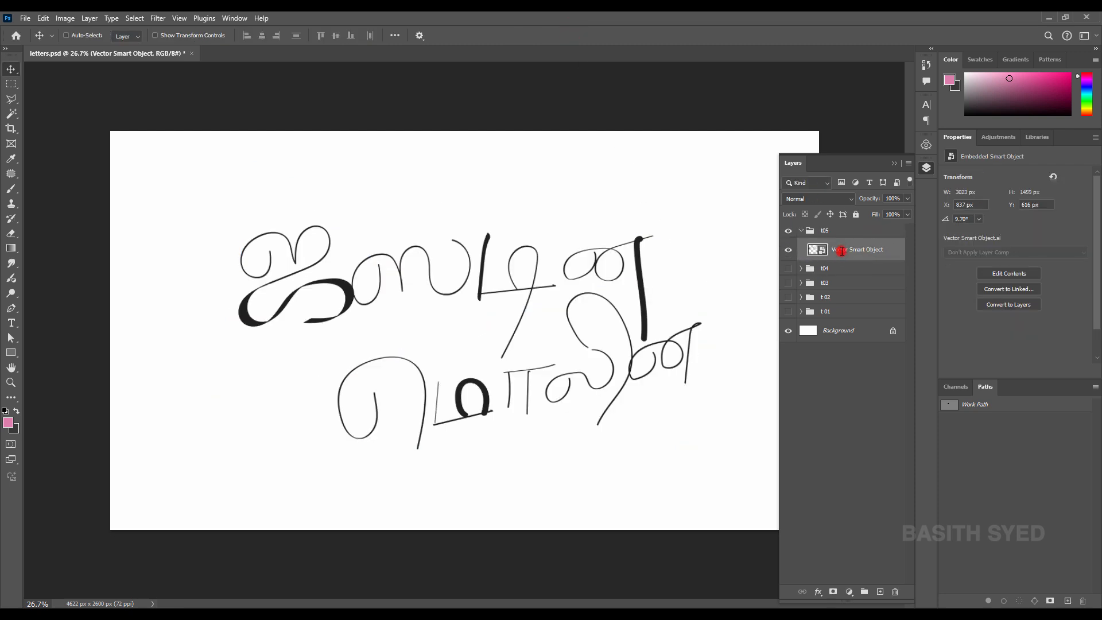
pyautogui.doubleClick(842, 251)
pyautogui.write('t05')
pyautogui.hotkey('ctrl', 'a')
pyautogui.hotkey('ctrl', 'c')
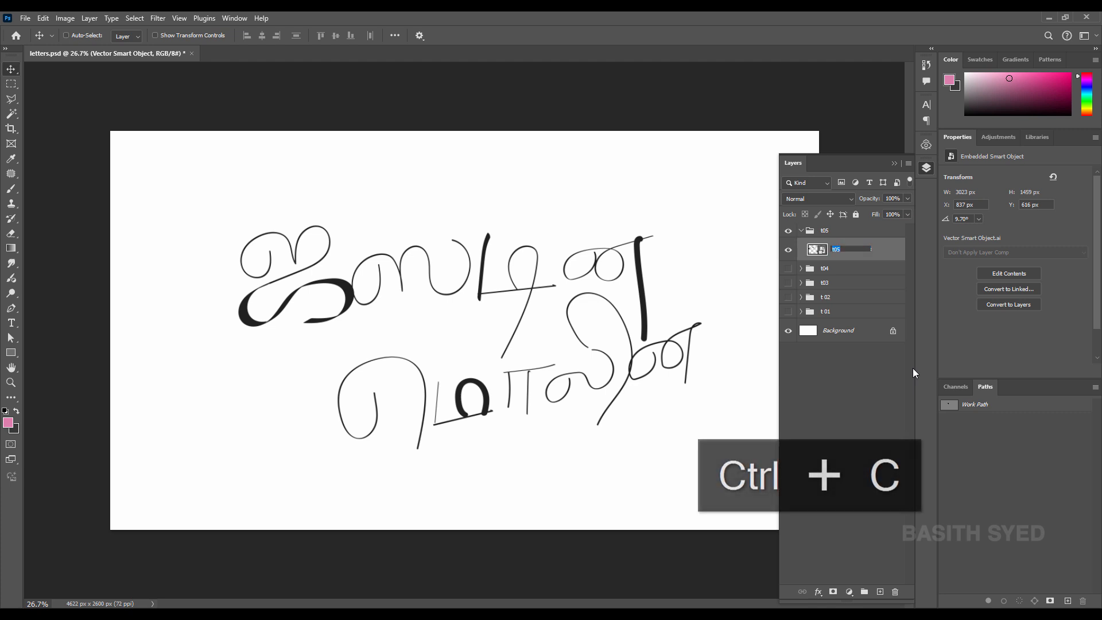
pyautogui.press('Right')
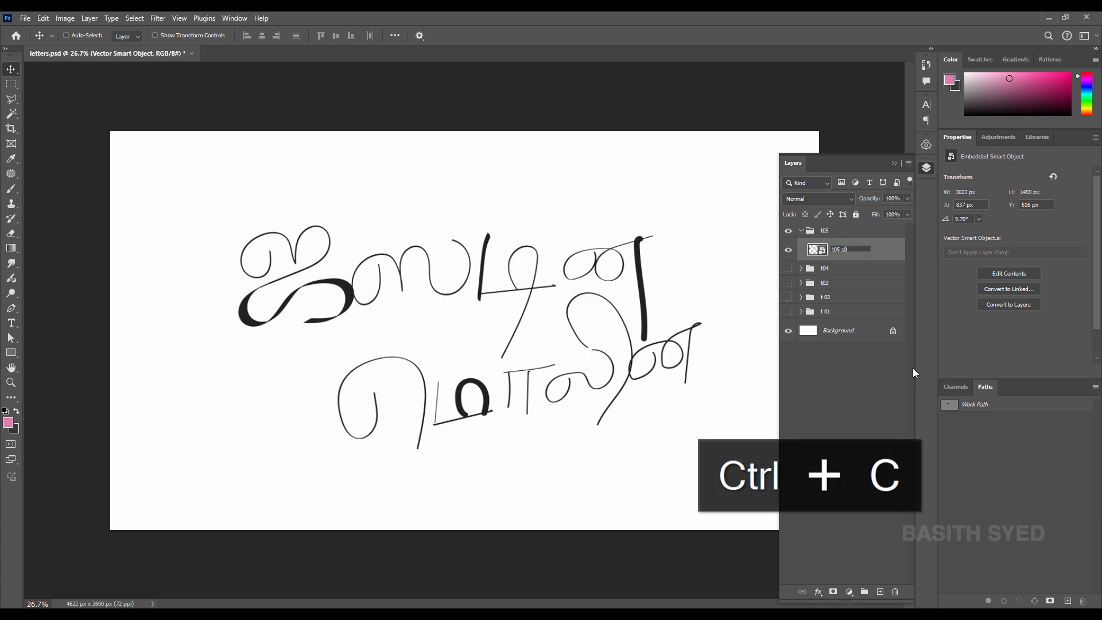
pyautogui.write('so')
pyautogui.press('Return')
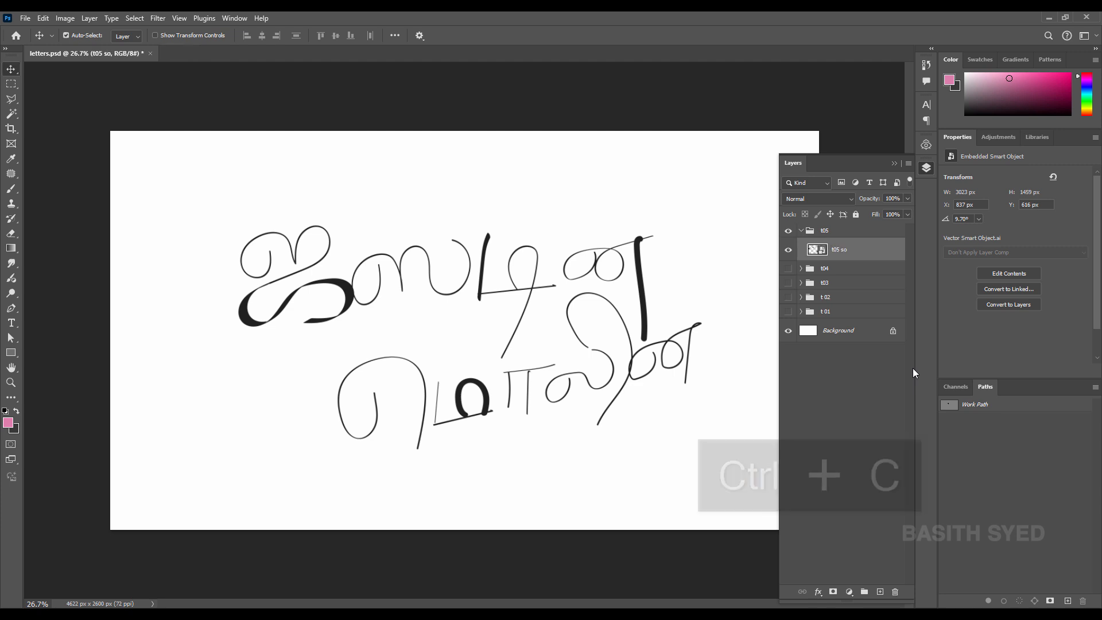
# Duplicate the t05 so layer as "t05 main", rasterize the duplicate, and hide the t05 so layer
pyautogui.hotkey('ctrl', 'j')
pyautogui.doubleClick(856, 251)
pyautogui.hotkey('ctrl', 'v')
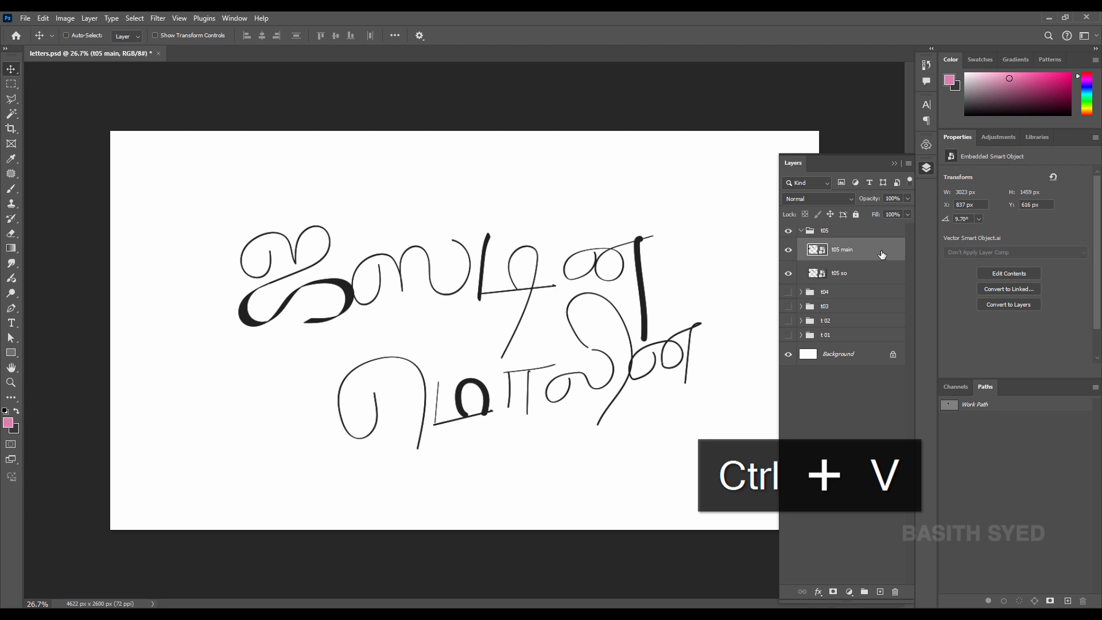
pyautogui.rightClick(883, 254)
pyautogui.click(918, 570)
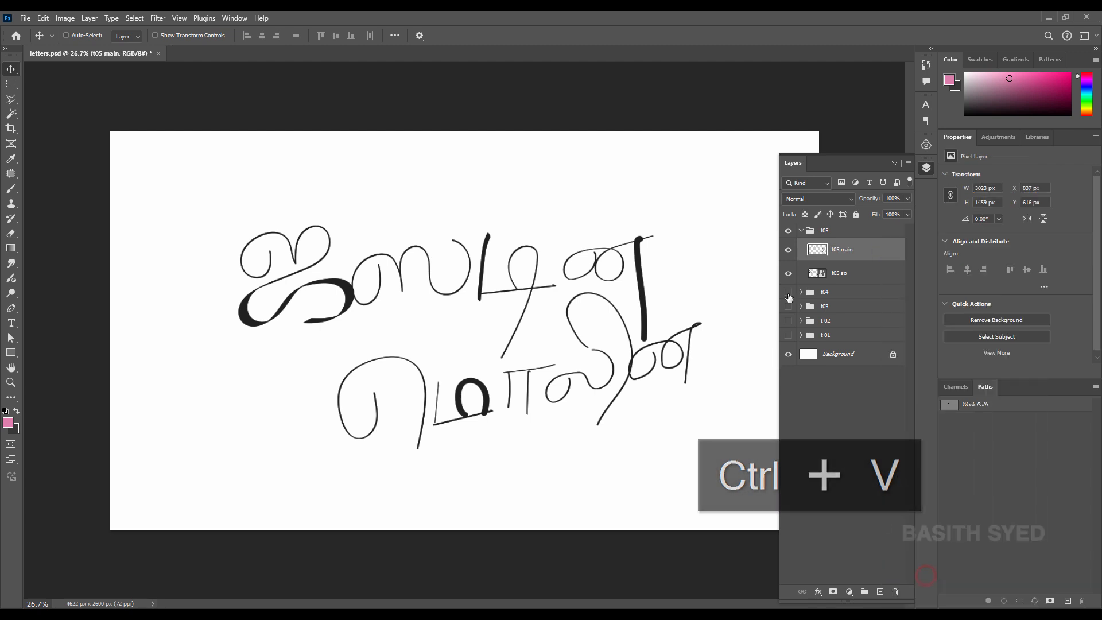
pyautogui.click(788, 273)
# Trace a closed Pen path around the first letter of the first line without touching the neighbouring letter
pyautogui.moveTo(279, 253); pyautogui.dragTo(376, 265)
pyautogui.click(10, 310)
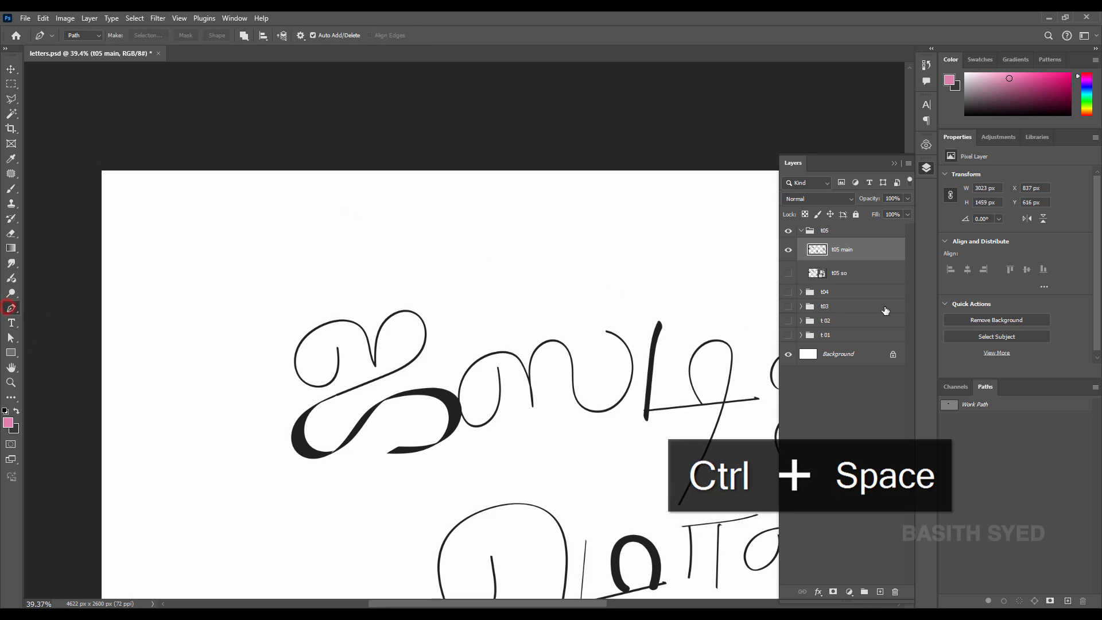
pyautogui.moveTo(416, 340); pyautogui.dragTo(483, 319)
pyautogui.moveTo(492, 332); pyautogui.dragTo(494, 208)
pyautogui.moveTo(534, 293); pyautogui.dragTo(468, 328)
pyautogui.click(487, 194)
pyautogui.click(542, 252)
pyautogui.click(518, 304)
pyautogui.click(503, 319)
pyautogui.moveTo(543, 340); pyautogui.dragTo(550, 349)
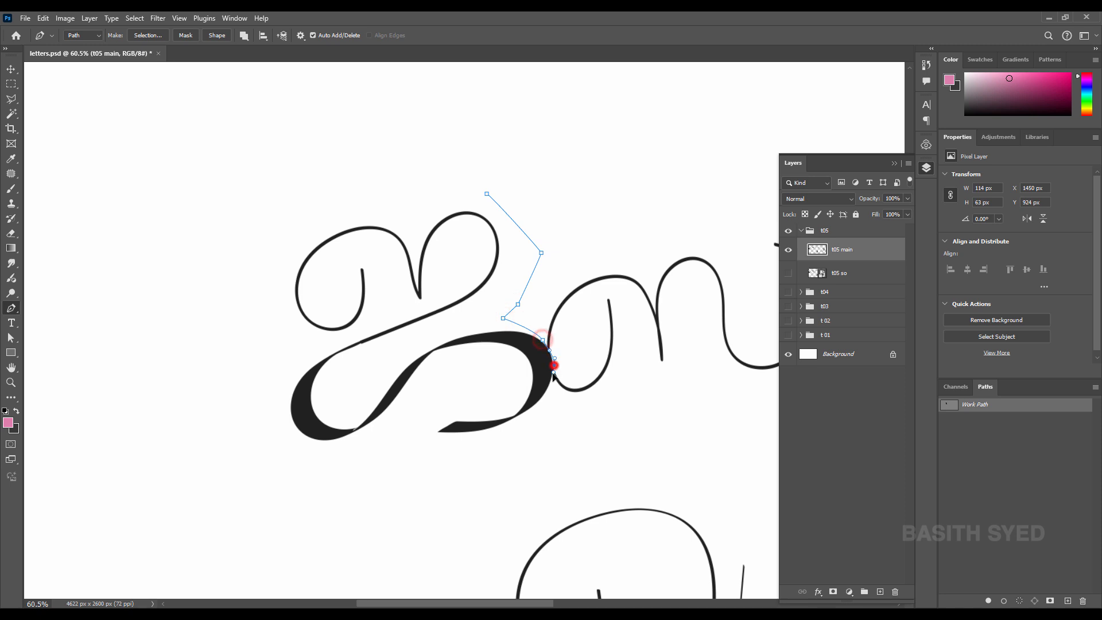
pyautogui.click(545, 402)
pyautogui.click(492, 450)
pyautogui.click(413, 456)
pyautogui.click(251, 460)
pyautogui.click(202, 389)
pyautogui.click(243, 247)
pyautogui.click(368, 175)
pyautogui.click(487, 194)
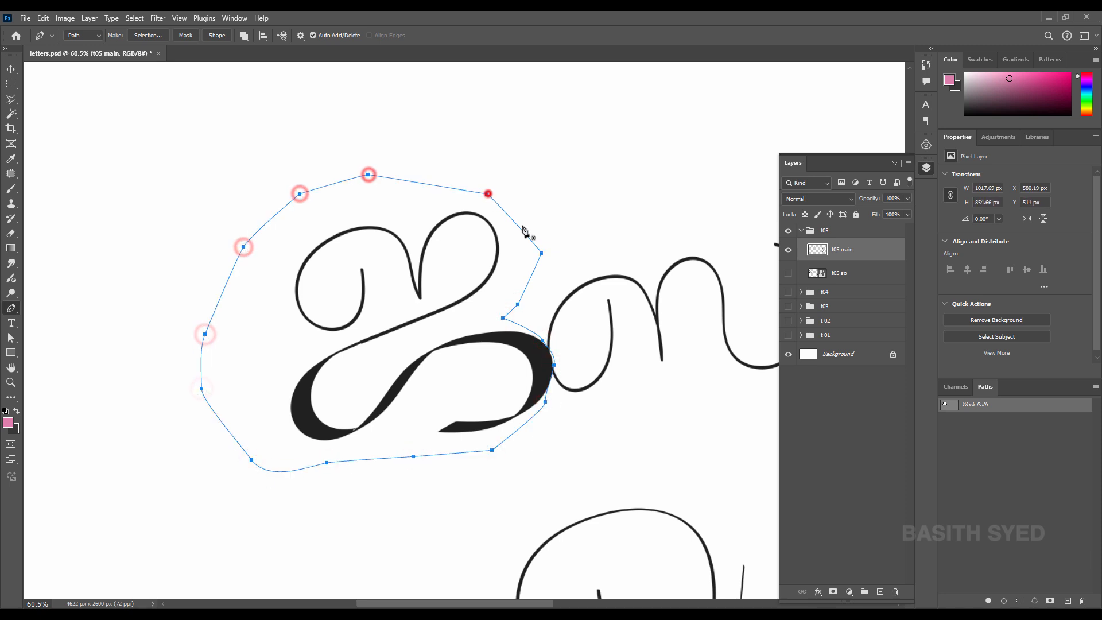
# Turn the path into a selection, copy the first letter to a new layer, and name it "01 t05"
pyautogui.hotkey('ctrl', 'Return')
pyautogui.hotkey('ctrl', 'j')
pyautogui.doubleClick(849, 249)
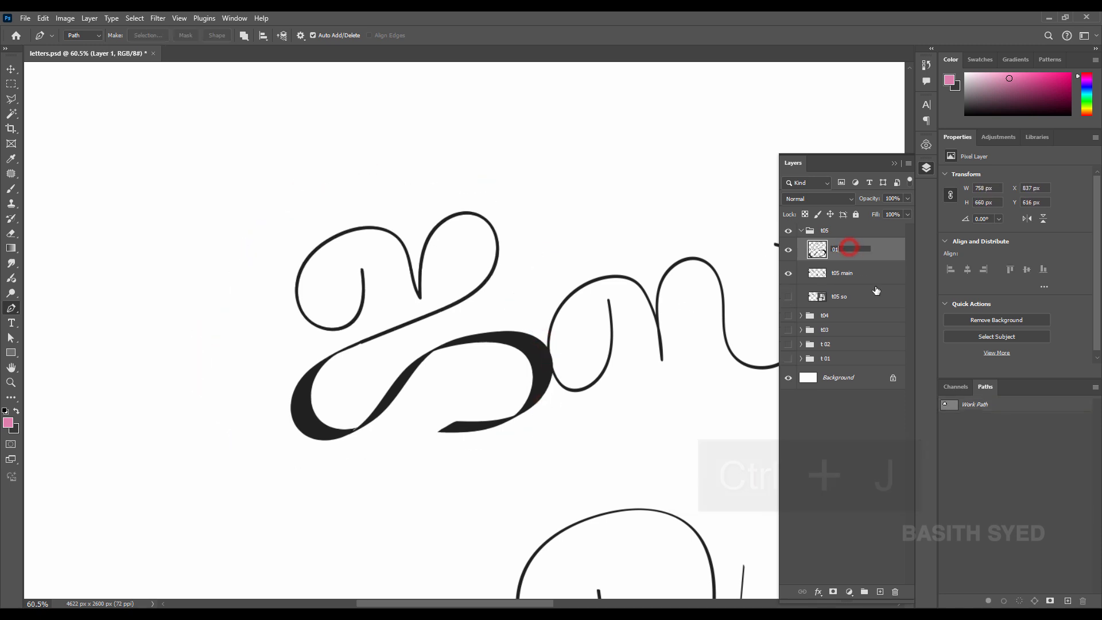
pyautogui.write('01')
pyautogui.hotkey('ctrl', 'v')
pyautogui.press('Return')
# On the t05 main layer, trace a closed Pen path around the second letter of the first line
pyautogui.moveTo(762, 245); pyautogui.dragTo(581, 226)
pyautogui.click(858, 274)
pyautogui.click(308, 399)
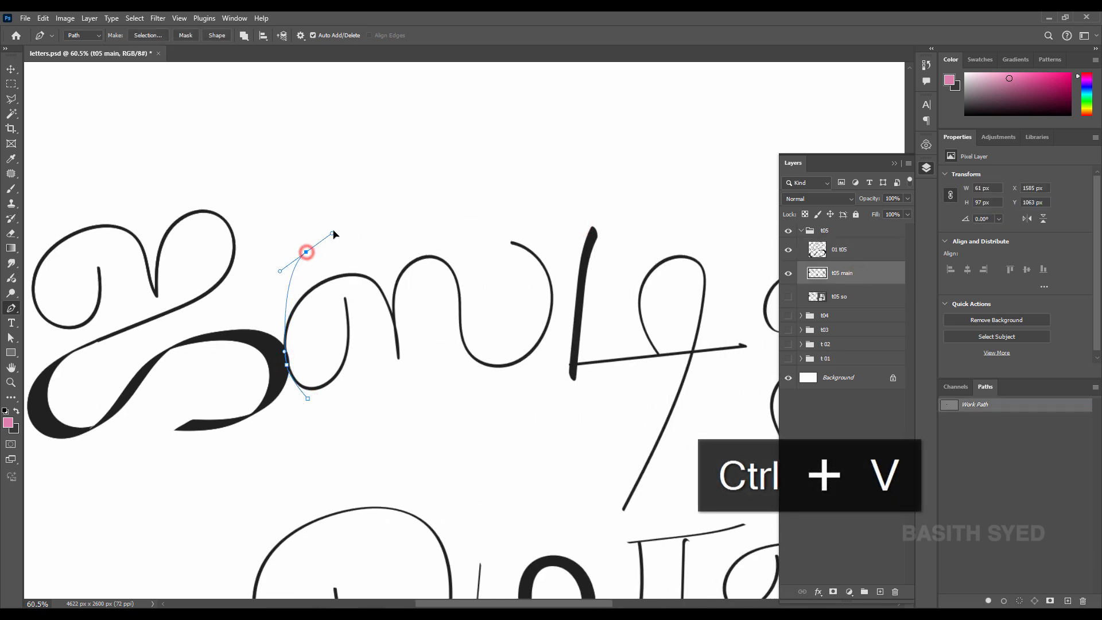
pyautogui.click(516, 218)
pyautogui.click(558, 230)
pyautogui.click(560, 265)
pyautogui.click(568, 321)
pyautogui.click(543, 377)
pyautogui.click(521, 400)
pyautogui.click(458, 414)
pyautogui.click(308, 399)
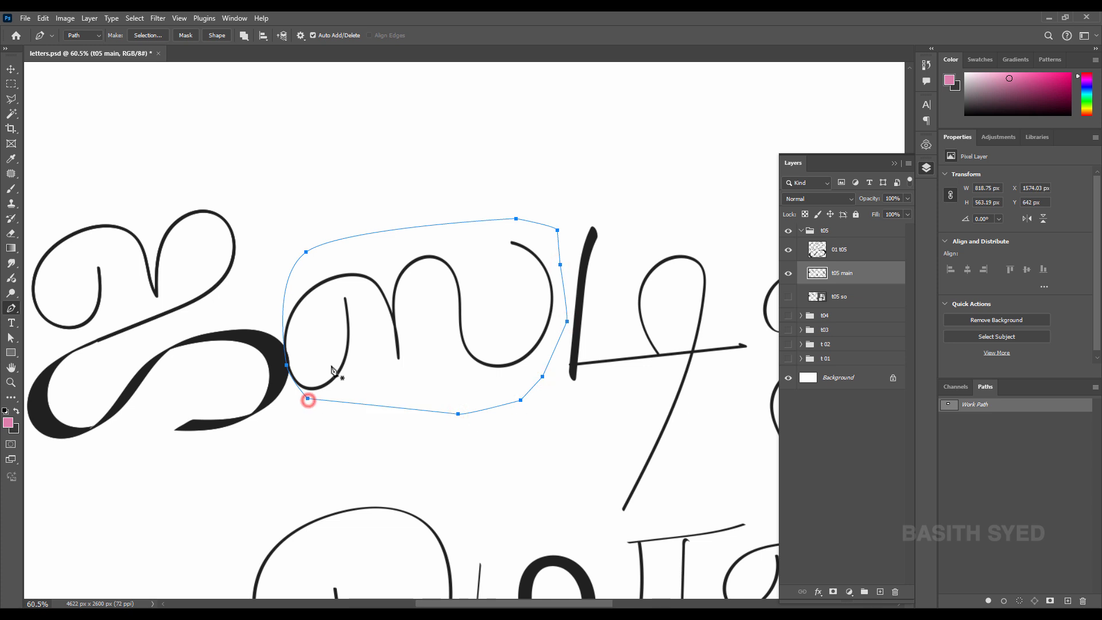
# Turn the path into a selection, copy the second letter to a new layer, and name it "02 t05"
pyautogui.hotkey('ctrl', 'Return')
pyautogui.hotkey('ctrl', 'j')
pyautogui.doubleClick(850, 273)
pyautogui.write('02')
pyautogui.hotkey('ctrl', 'v')
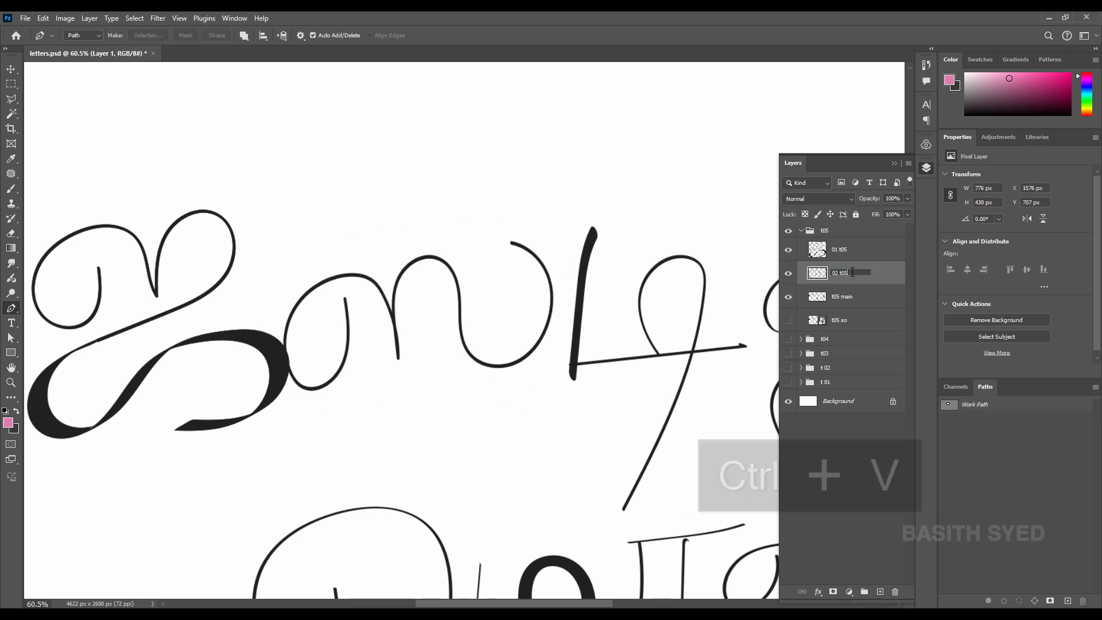
# On the t05 main layer, trace a Pen path around the third letter, from its upper end round to its lower side
pyautogui.click(858, 295)
pyautogui.moveTo(762, 329); pyautogui.dragTo(476, 300)
pyautogui.click(271, 200)
pyautogui.click(303, 169)
pyautogui.click(356, 179)
pyautogui.click(400, 183)
pyautogui.click(424, 203)
pyautogui.click(445, 234)
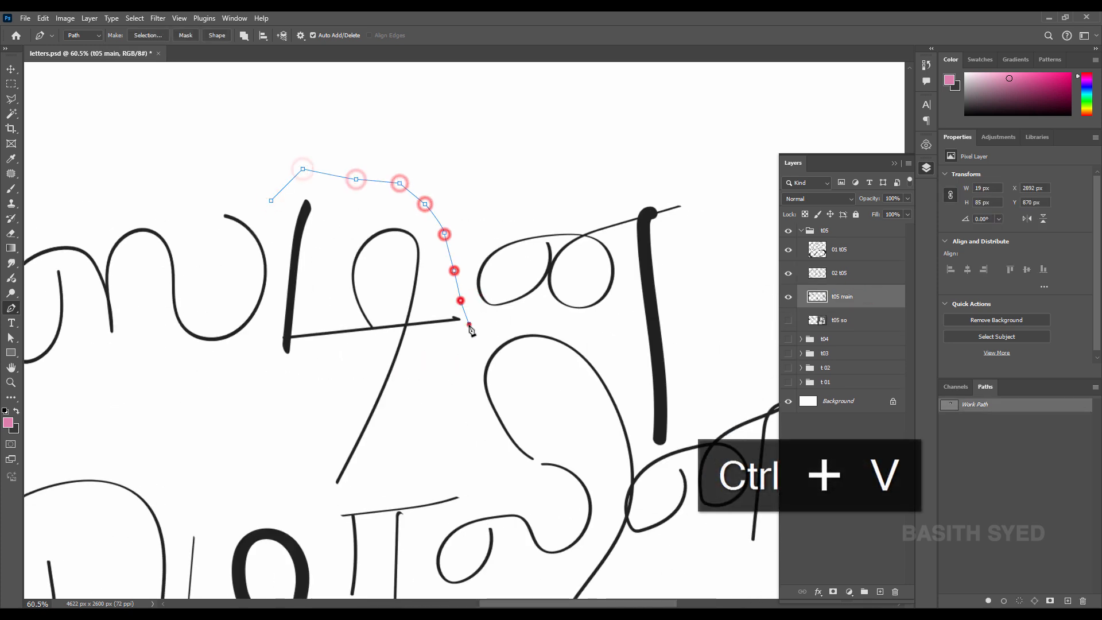
pyautogui.click(451, 347)
pyautogui.click(423, 413)
pyautogui.click(394, 455)
pyautogui.click(356, 482)
pyautogui.click(315, 501)
pyautogui.click(281, 483)
pyautogui.click(270, 445)
pyautogui.click(261, 372)
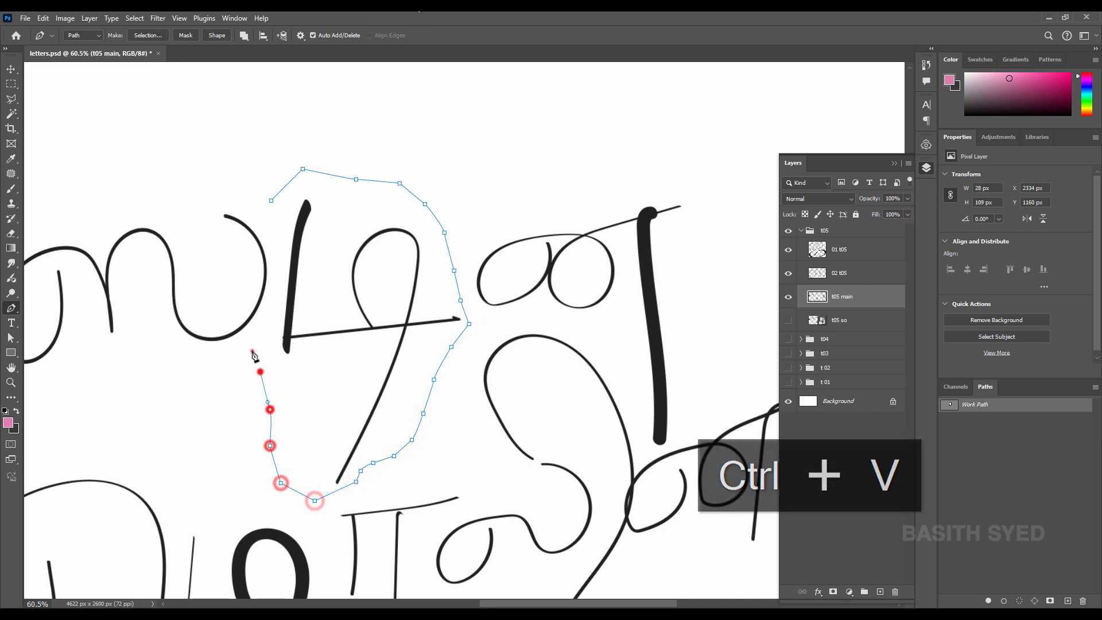
pyautogui.click(253, 351)
pyautogui.click(264, 321)
pyautogui.click(279, 291)
pyautogui.click(281, 242)
pyautogui.hotkey('ctrl', 'Return')
pyautogui.hotkey('ctrl', 'h')
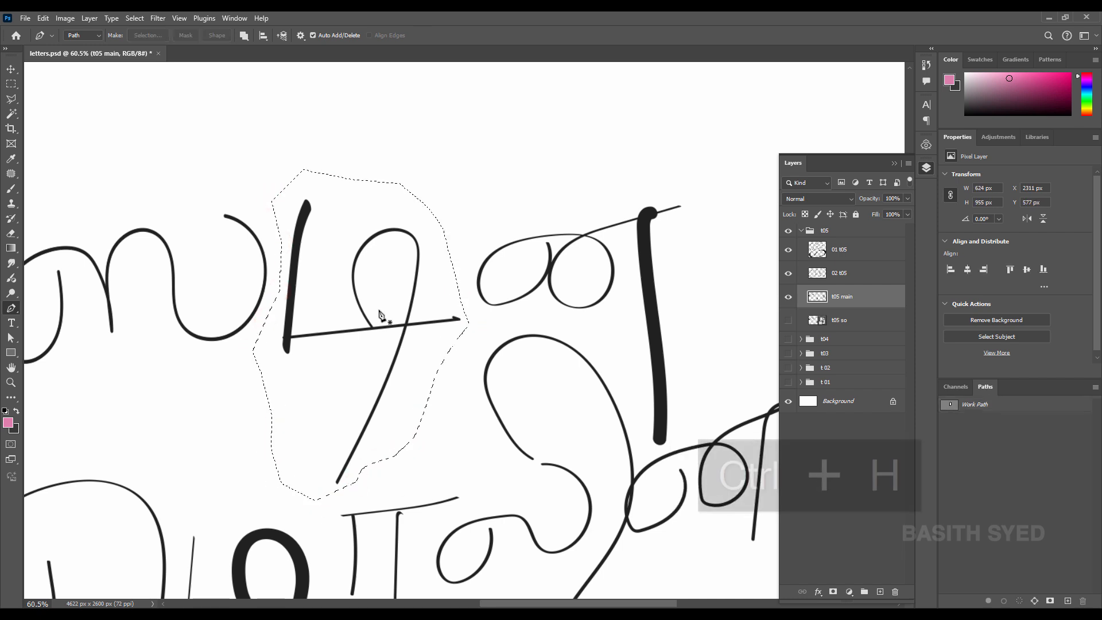
pyautogui.hotkey('ctrl', 'z')
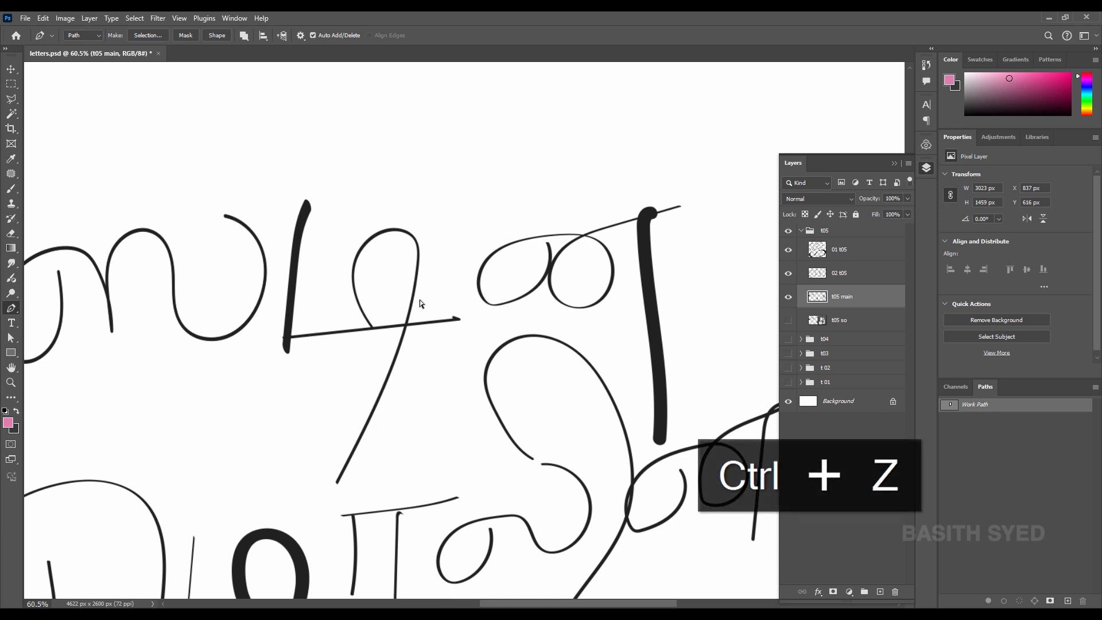
pyautogui.click(305, 176)
pyautogui.click(385, 193)
pyautogui.hotkey('ctrl', 'z')
pyautogui.hotkey('ctrl', 'z')
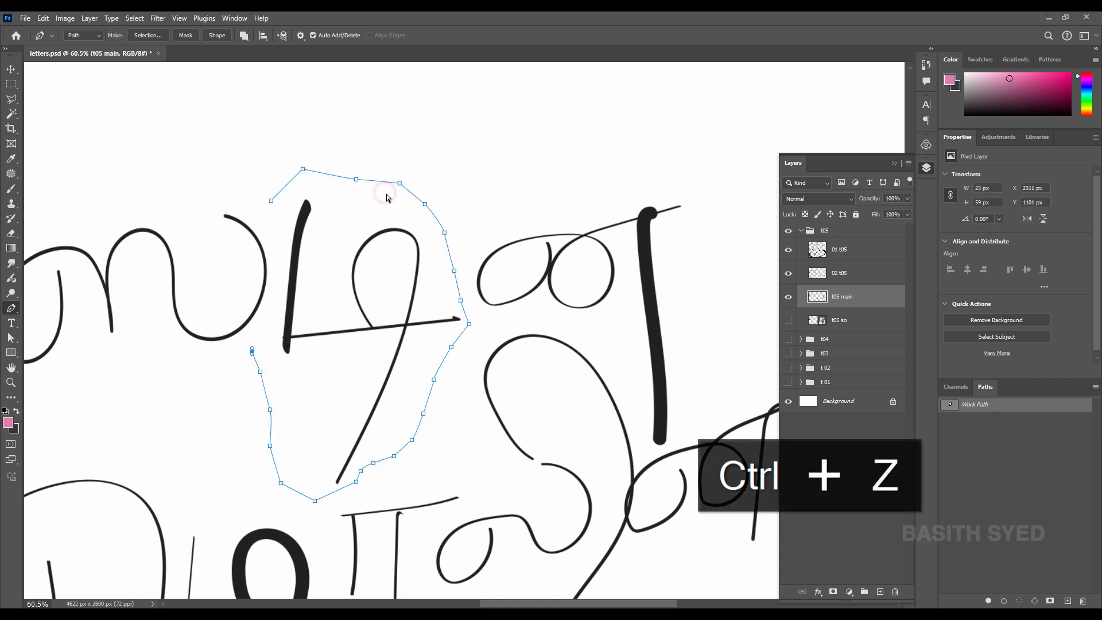
# Close the path around the third letter, load it as a selection, and copy it to a new layer named "03 t05"
pyautogui.click(271, 202)
pyautogui.hotkey('ctrl', 'Return')
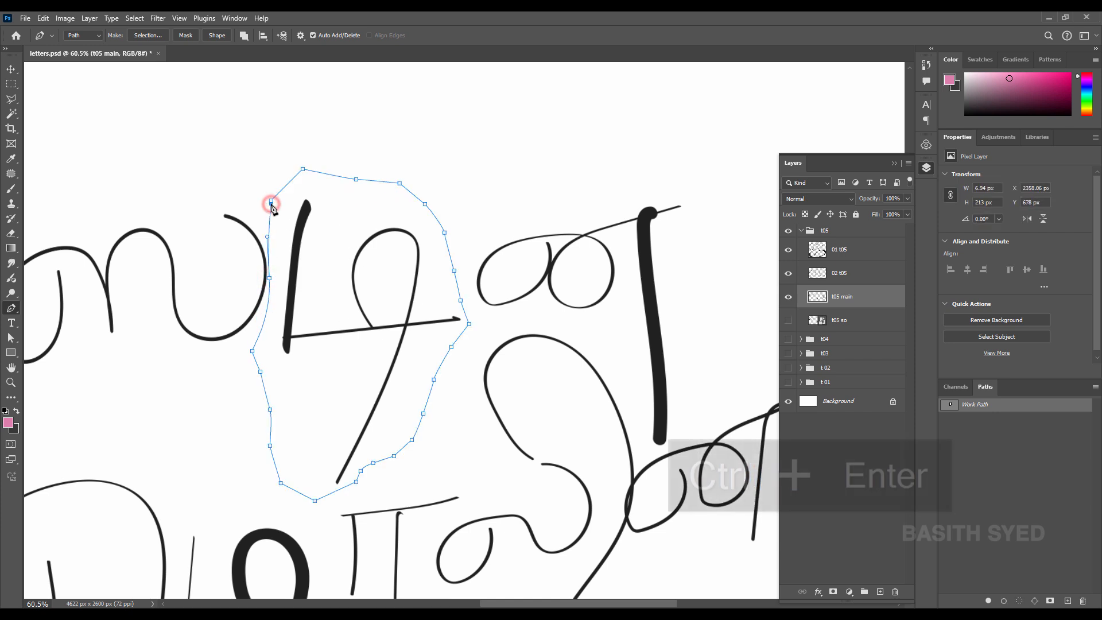
pyautogui.hotkey('ctrl', 'j')
pyautogui.doubleClick(835, 297)
pyautogui.write('03 t05')
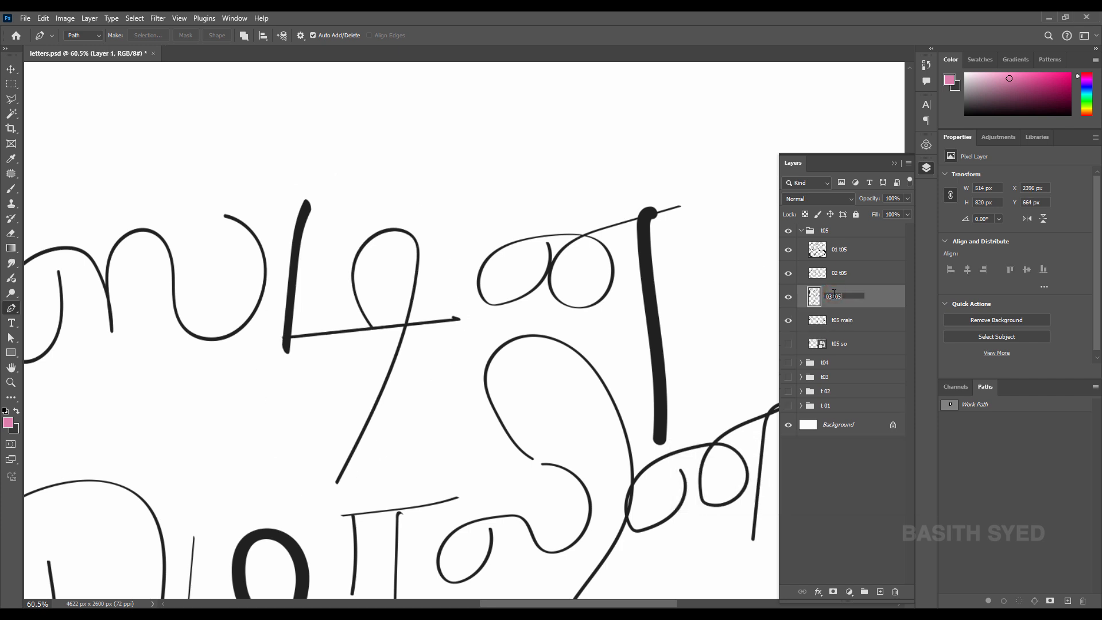
pyautogui.hotkey('ctrl', 'Return')
# On the t05 main layer, trace a Pen path around the fourth letter, including its thick upright stroke
pyautogui.click(884, 323)
pyautogui.click(415, 321)
pyautogui.moveTo(445, 294); pyautogui.dragTo(394, 275)
pyautogui.click(416, 228)
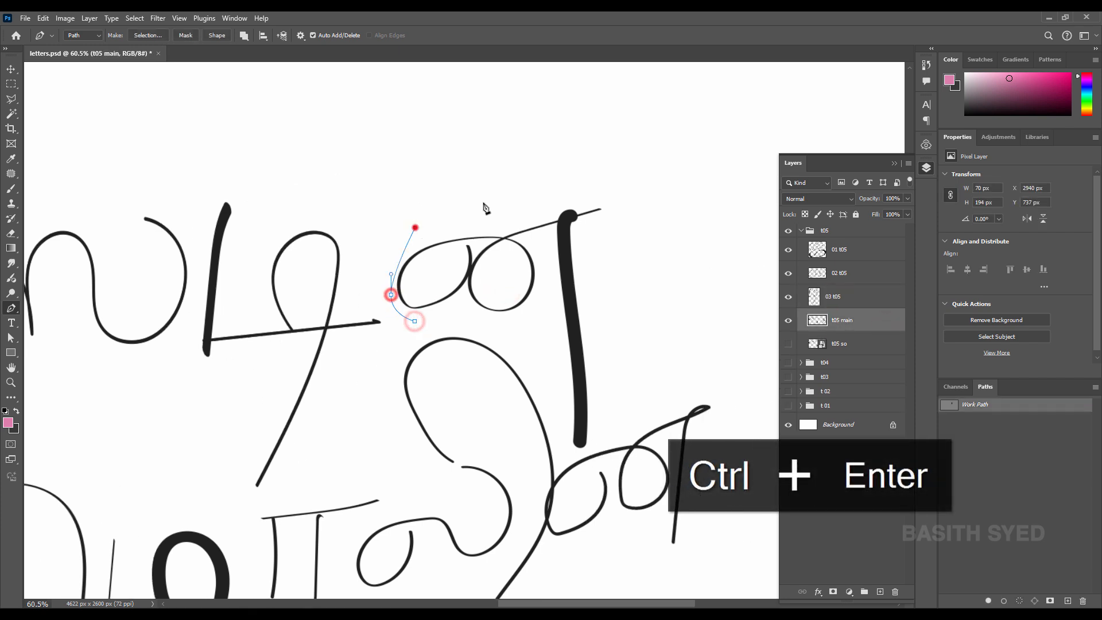
pyautogui.click(497, 199)
pyautogui.click(566, 187)
pyautogui.click(615, 181)
pyautogui.moveTo(626, 200); pyautogui.dragTo(625, 211)
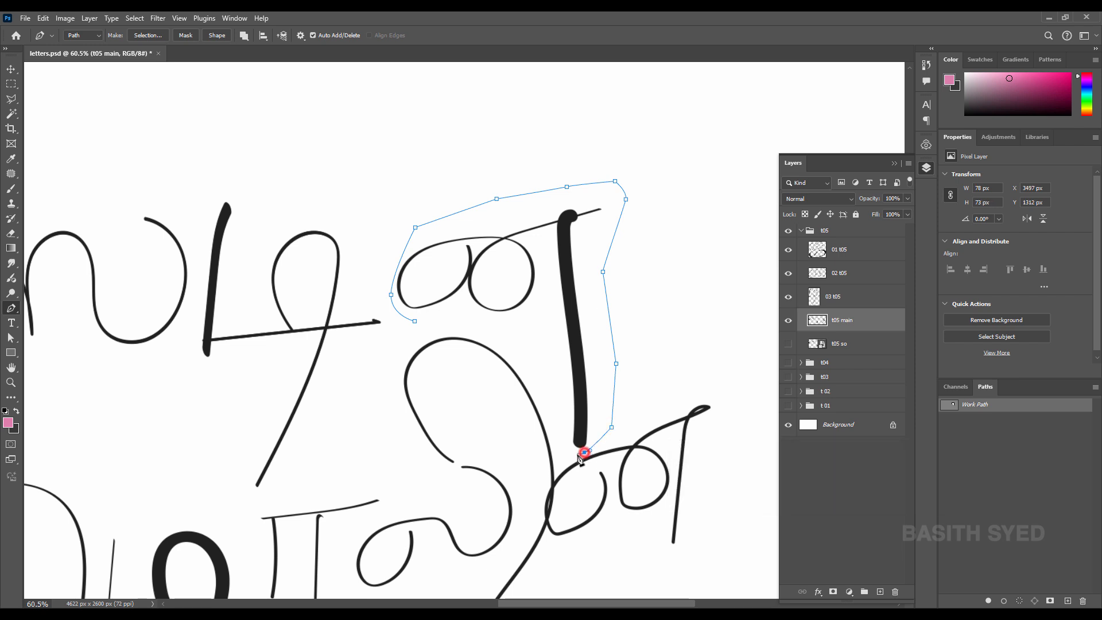
pyautogui.moveTo(562, 441); pyautogui.dragTo(554, 423)
pyautogui.moveTo(525, 352); pyautogui.dragTo(507, 335)
# Copy the outlined fourth letter to a new layer named "04 t05" and toggle its visibility to check the cutout
pyautogui.hotkey('ctrl', 'Return')
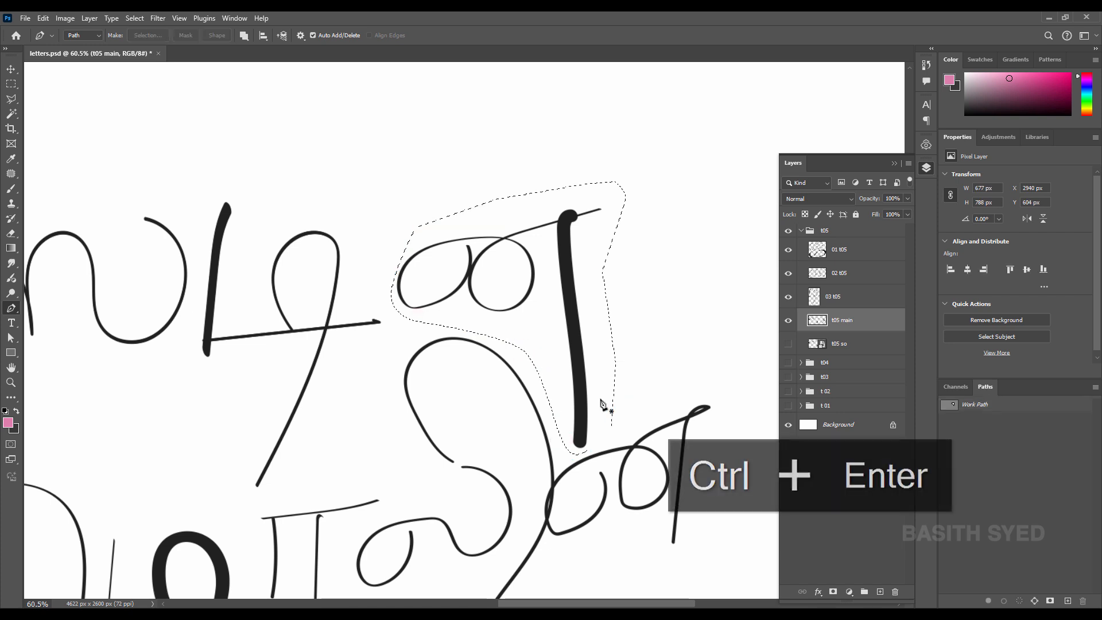
pyautogui.hotkey('ctrl', 'j')
pyautogui.doubleClick(836, 319)
pyautogui.write('04')
pyautogui.hotkey('ctrl', 'v')
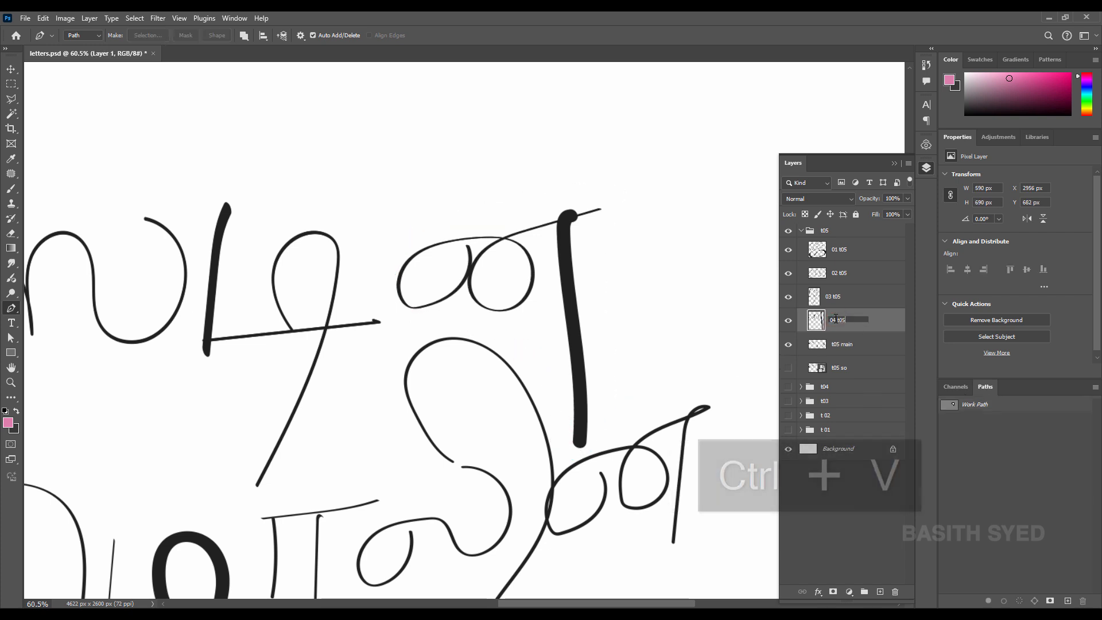
pyautogui.press('Return')
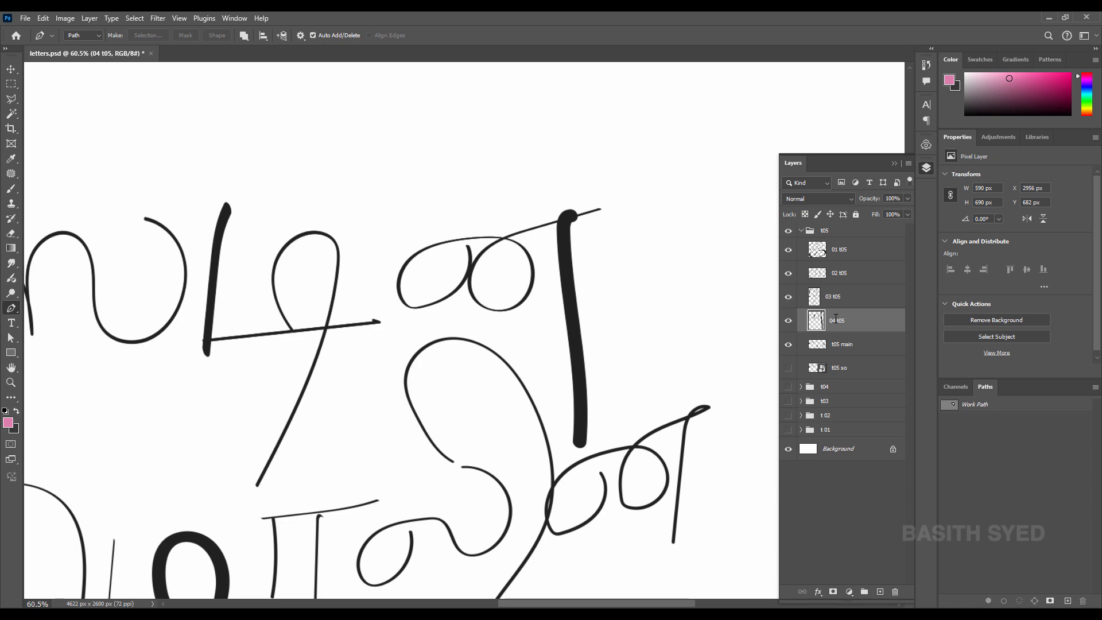
pyautogui.click(788, 321)
pyautogui.click(788, 321)
# Make the t05 main layer active for extracting the first letter of the second line
pyautogui.hotkey('ctrl', '0')
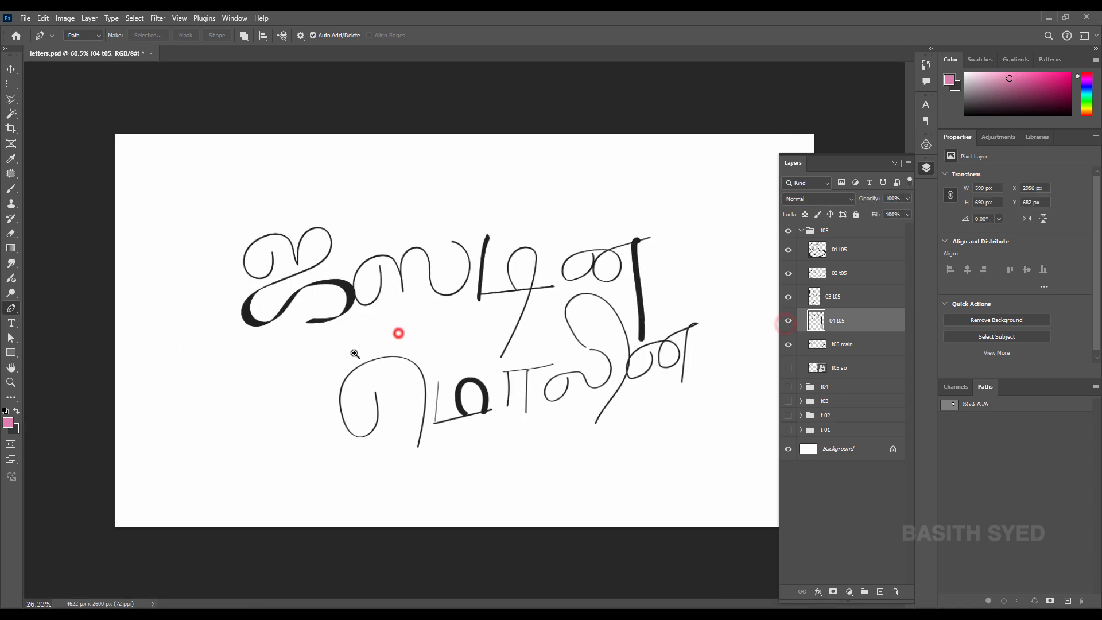
pyautogui.click(838, 344)
pyautogui.scroll(5, 392, 404)
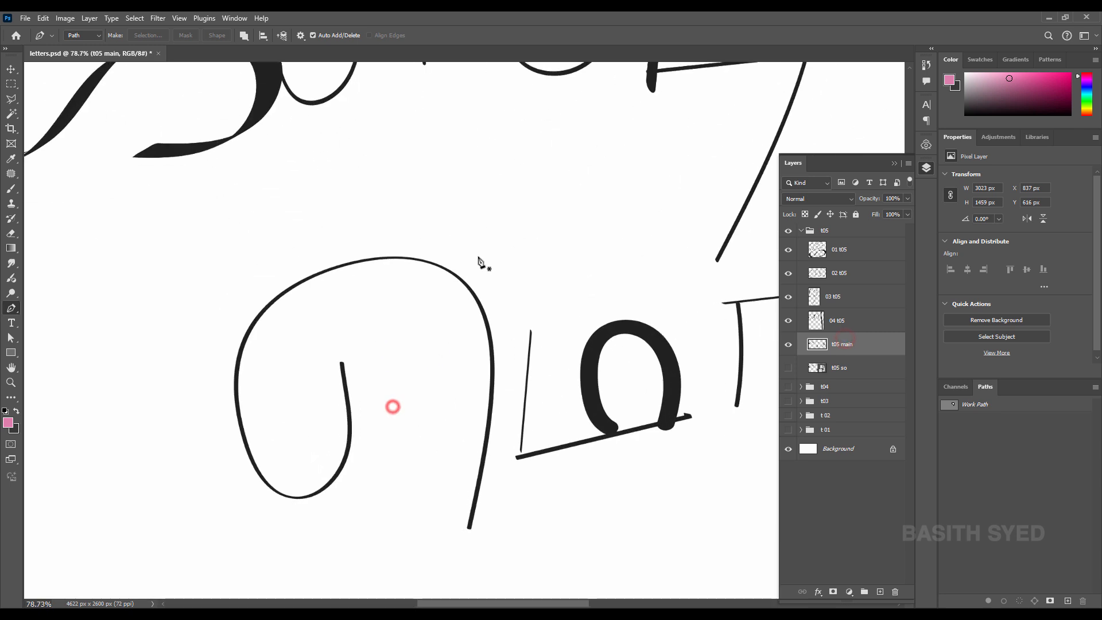
pyautogui.moveTo(479, 249); pyautogui.dragTo(501, 302)
pyautogui.click(512, 373)
pyautogui.hotkey('ctrl', 'z')
# Outline the first letter of the second line on the t05 main layer with the Polygonal Lasso
pyautogui.press('l')
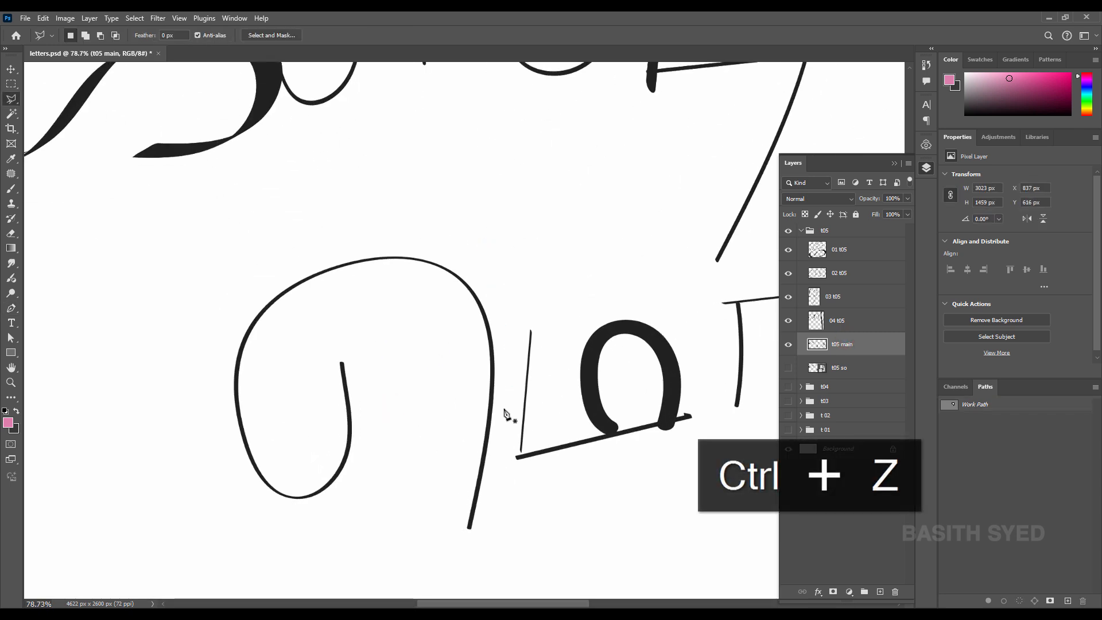
pyautogui.click(510, 414)
pyautogui.click(482, 555)
pyautogui.click(313, 543)
pyautogui.click(231, 514)
pyautogui.click(178, 405)
pyautogui.click(200, 307)
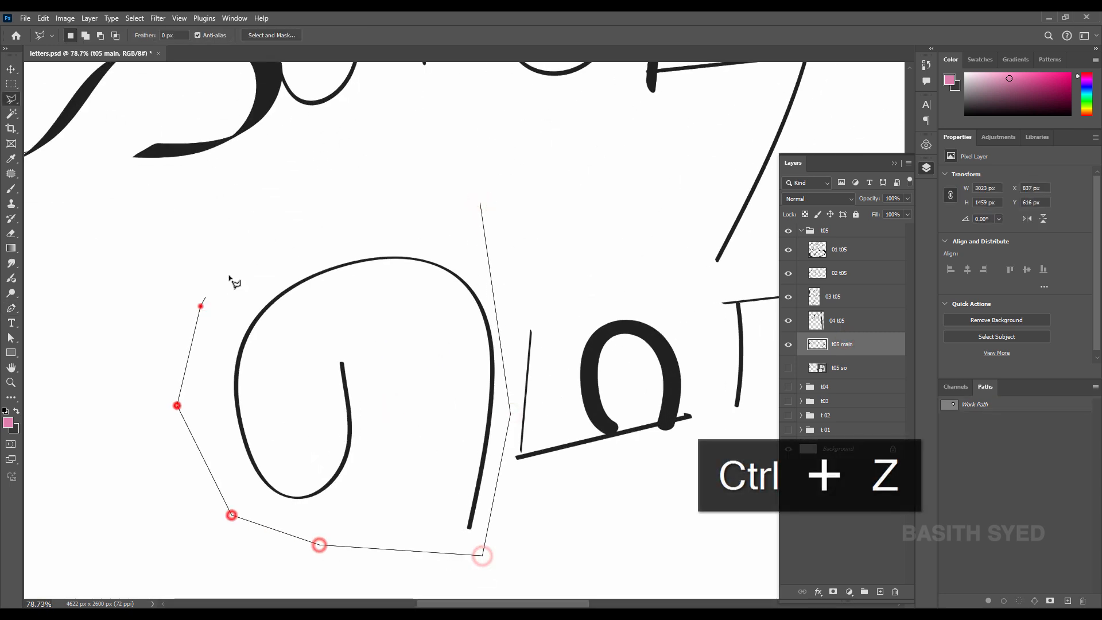
pyautogui.click(241, 267)
pyautogui.click(480, 203)
# Copy the selected first letter to a new layer and name it "05 t05"
pyautogui.hotkey('ctrl', 'j')
pyautogui.scroll(-5, 578, 303)
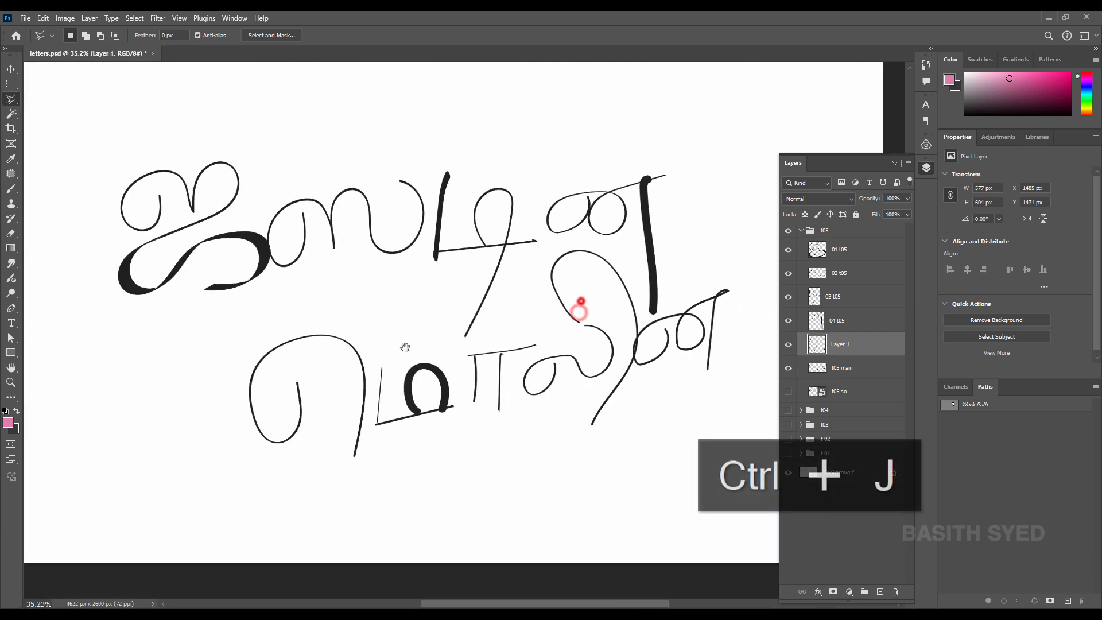
pyautogui.doubleClick(839, 344)
pyautogui.hotkey('ctrl', 'v')
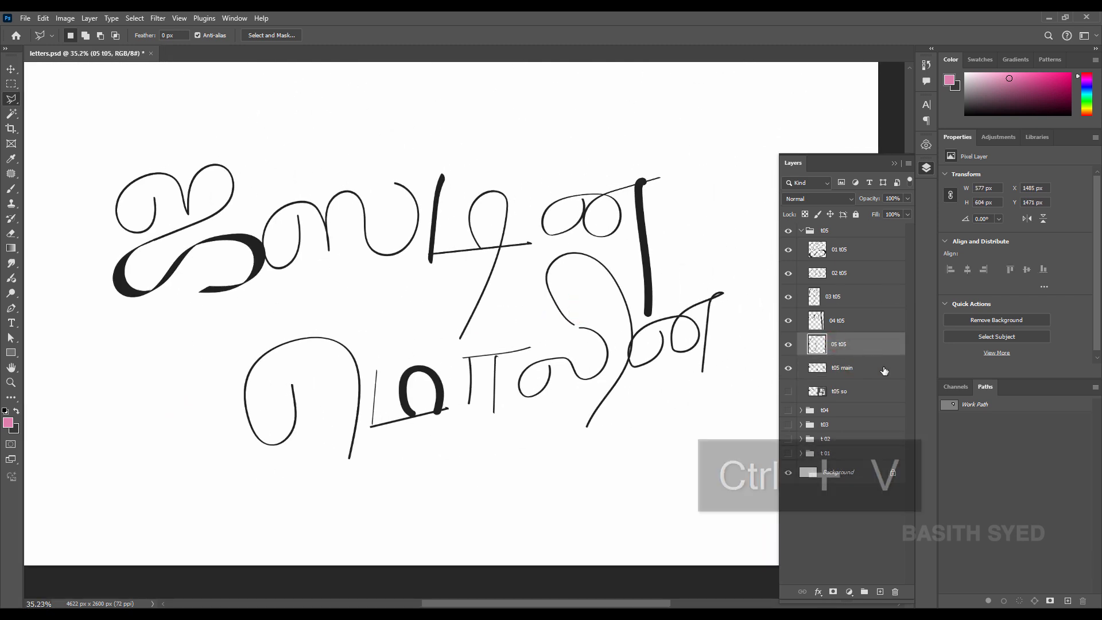
# On the t05 main layer, lasso the second letter of the lower line, including its thick arch and baseline stroke
pyautogui.click(849, 367)
pyautogui.click(428, 352)
pyautogui.click(456, 379)
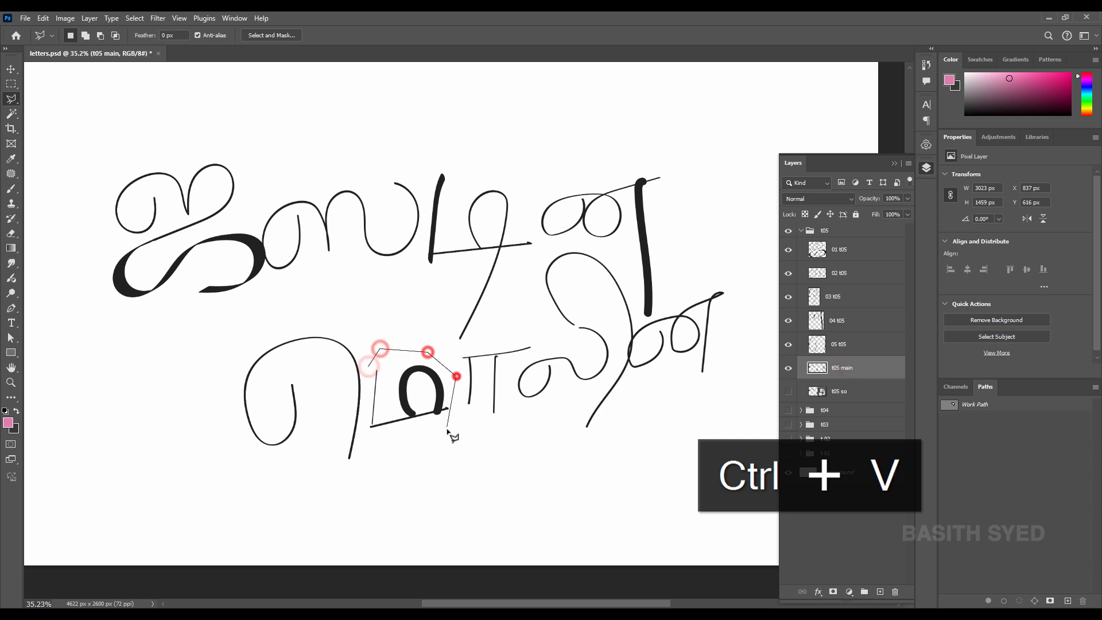
pyautogui.click(447, 428)
pyautogui.click(407, 452)
pyautogui.click(363, 452)
pyautogui.click(369, 367)
# Copy the selected thick-arched letter to a new layer named "06 t05"
pyautogui.hotkey('ctrl', 'j')
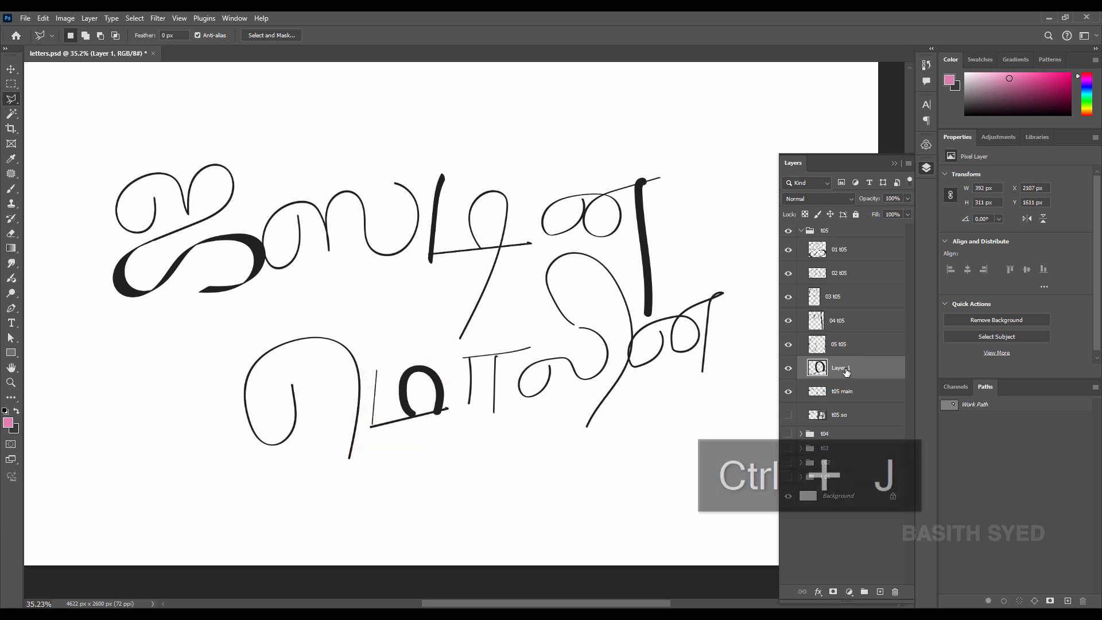
pyautogui.doubleClick(845, 369)
pyautogui.write('06 t05')
pyautogui.hotkey('ctrl', 'Return')
# On the t05 main layer, lasso the third letter of the lower line with its two uprights and top bar
pyautogui.click(891, 387)
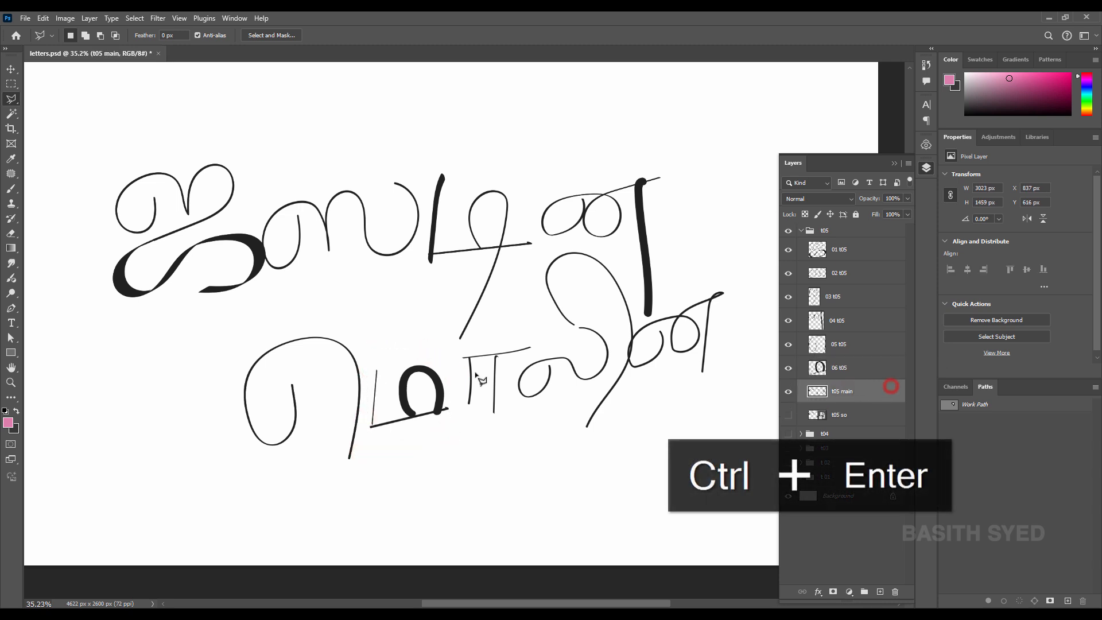
pyautogui.click(518, 327)
pyautogui.click(544, 331)
pyautogui.click(536, 352)
pyautogui.click(497, 395)
pyautogui.click(501, 435)
pyautogui.click(480, 432)
pyautogui.click(461, 414)
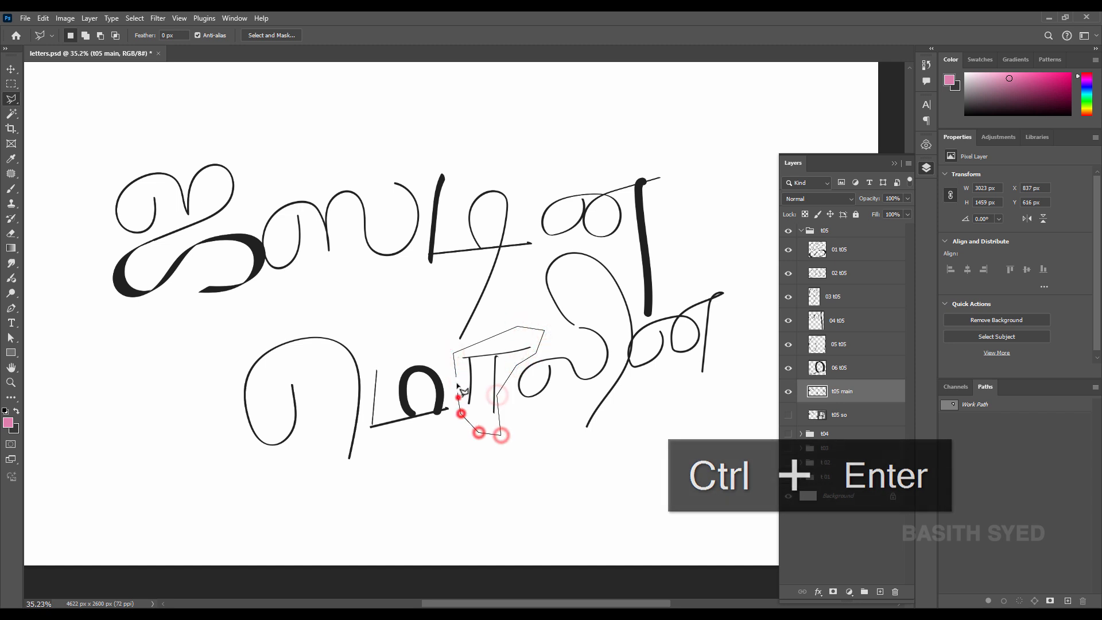
pyautogui.click(457, 376)
# Copy the selected two-upright letter to a new layer named "07 t05"
pyautogui.hotkey('ctrl', 'j')
pyautogui.hotkey('ctrl', 'a')
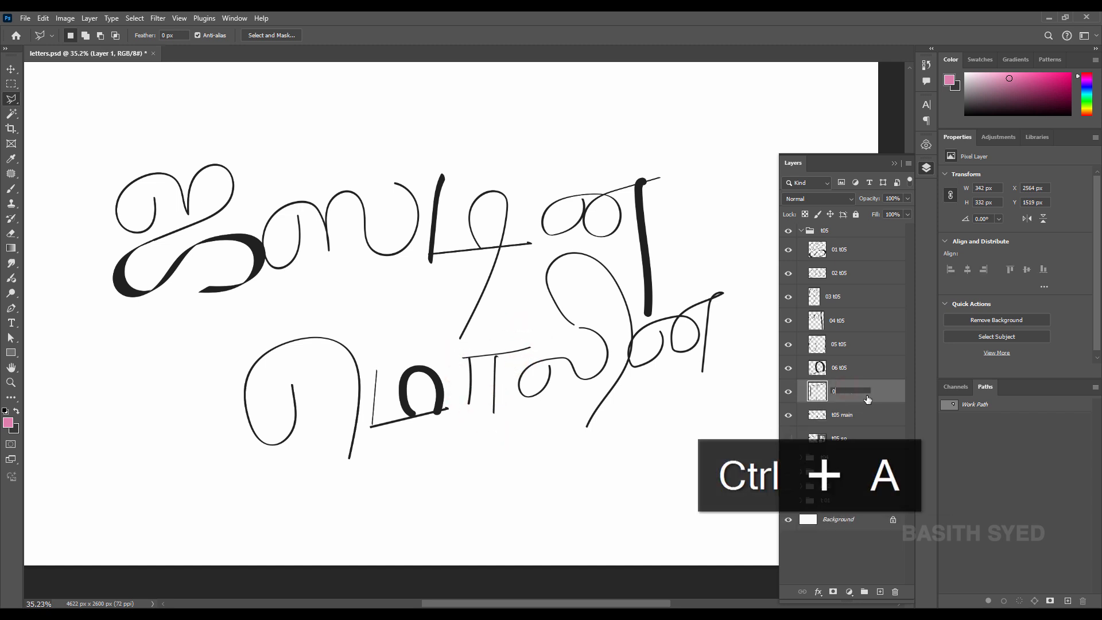
pyautogui.write('07')
pyautogui.hotkey('ctrl', 'v')
pyautogui.press('Return')
# On the t05 main layer, lasso the fourth letter of the lower line, enclosing its tall loop and long diagonal tail
pyautogui.click(854, 413)
pyautogui.moveTo(562, 358); pyautogui.dragTo(369, 387)
pyautogui.click(347, 377)
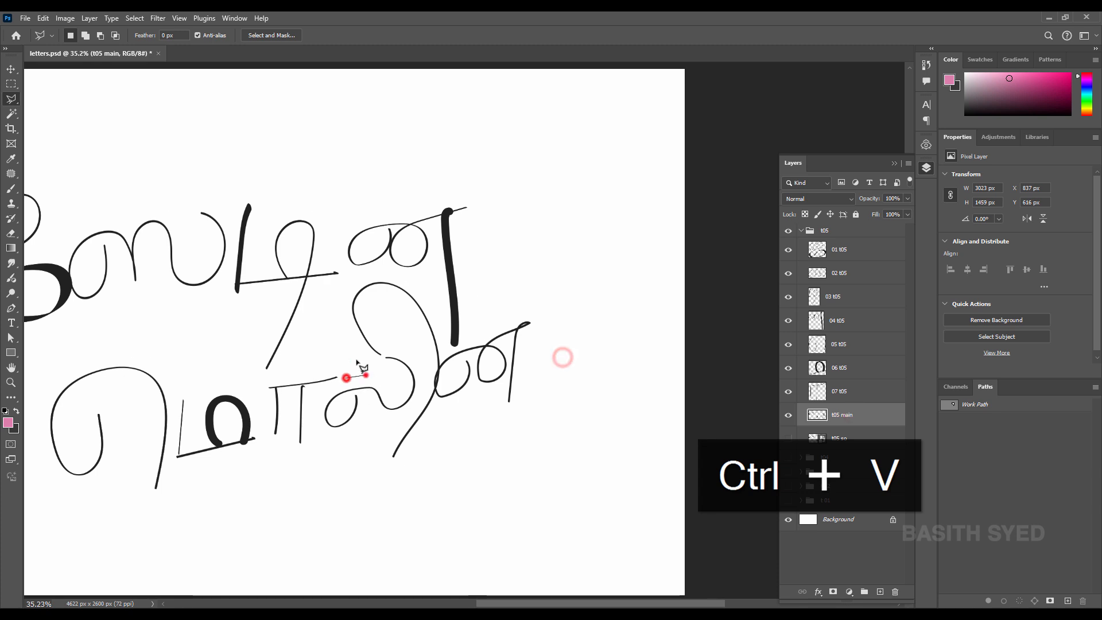
pyautogui.click(365, 375)
pyautogui.click(344, 333)
pyautogui.click(338, 287)
pyautogui.click(374, 275)
pyautogui.click(413, 277)
pyautogui.click(439, 333)
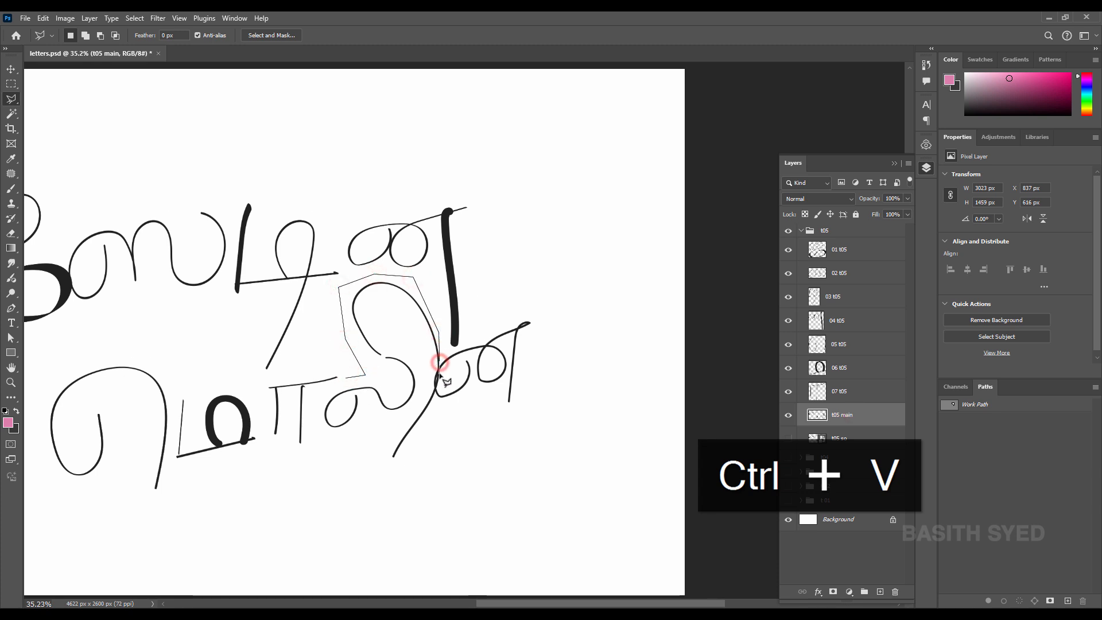
pyautogui.click(435, 392)
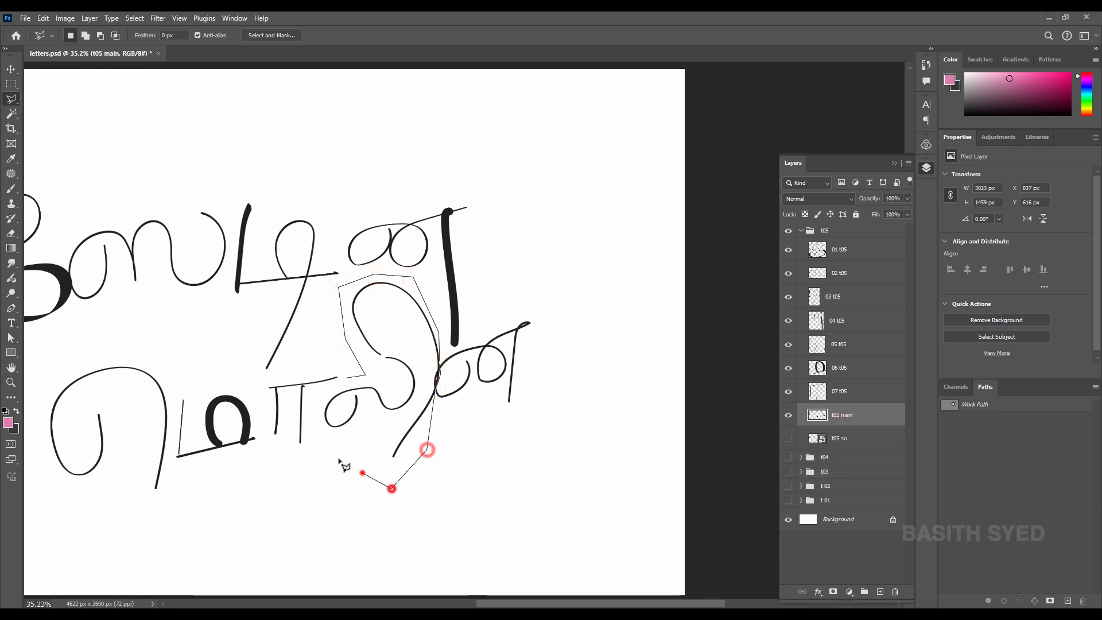
pyautogui.click(323, 441)
pyautogui.click(314, 404)
pyautogui.click(347, 377)
# Copy the selected tall-looped letter to a new layer named "08 t05"
pyautogui.hotkey('ctrl', 'j')
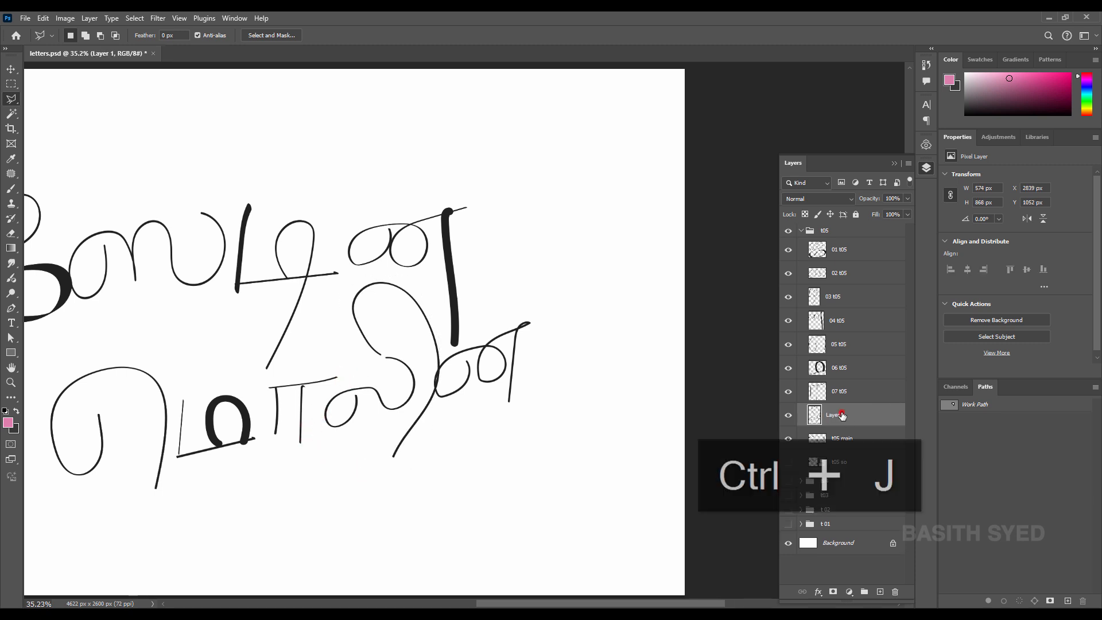
pyautogui.doubleClick(834, 415)
pyautogui.hotkey('ctrl', 'v')
# Hide the t05 main layer to examine the 08 t05 cutout where it overlaps the last letter
pyautogui.click(859, 440)
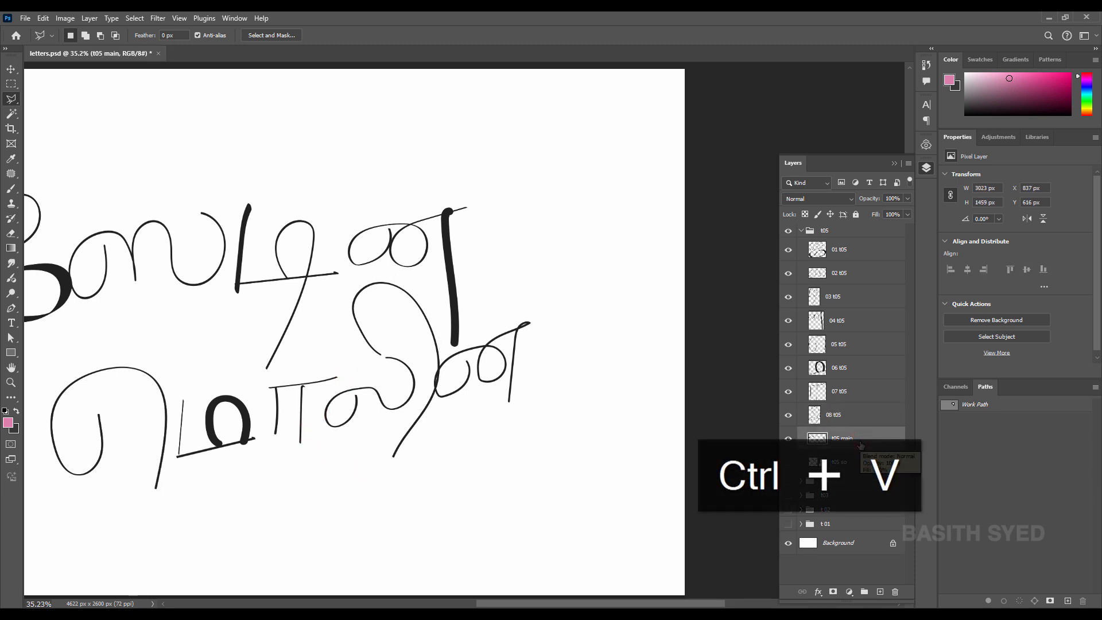
pyautogui.click(789, 439)
pyautogui.click(789, 440)
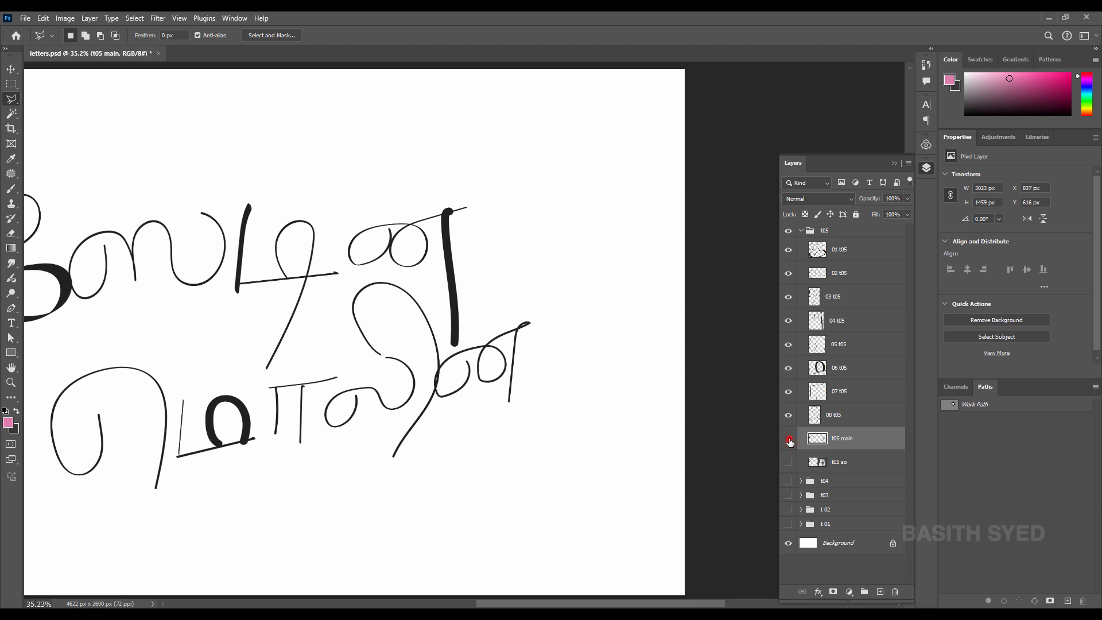
pyautogui.click(790, 440)
pyautogui.moveTo(440, 381); pyautogui.dragTo(516, 360)
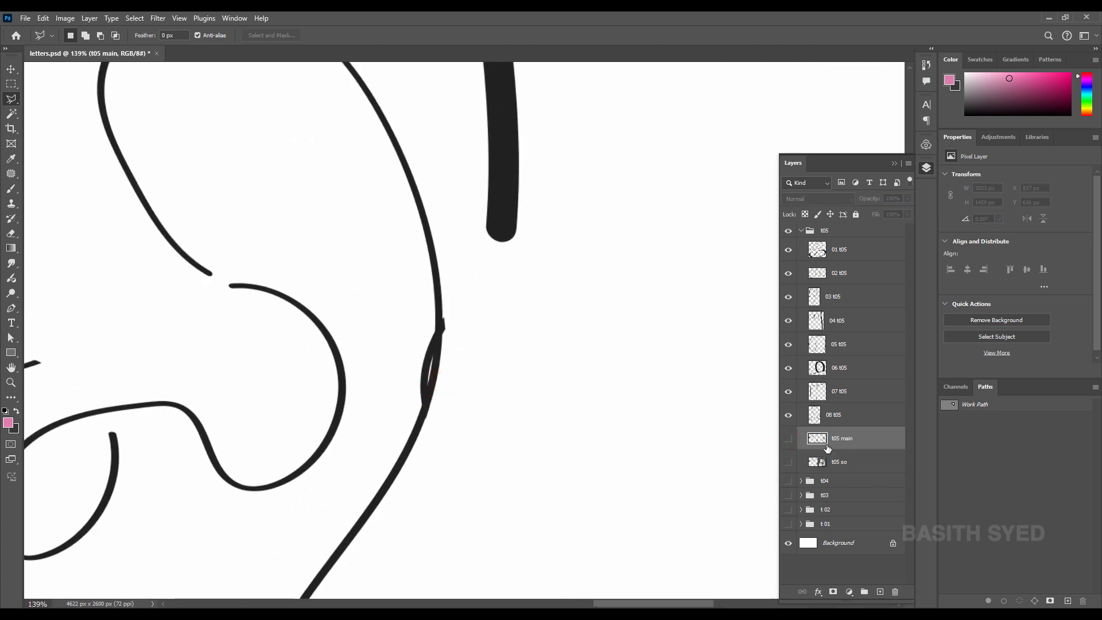
# On the 08 t05 layer, trace the neighbouring letter's leftover stroke with the Pen tool, delete it, and deselect
pyautogui.click(836, 422)
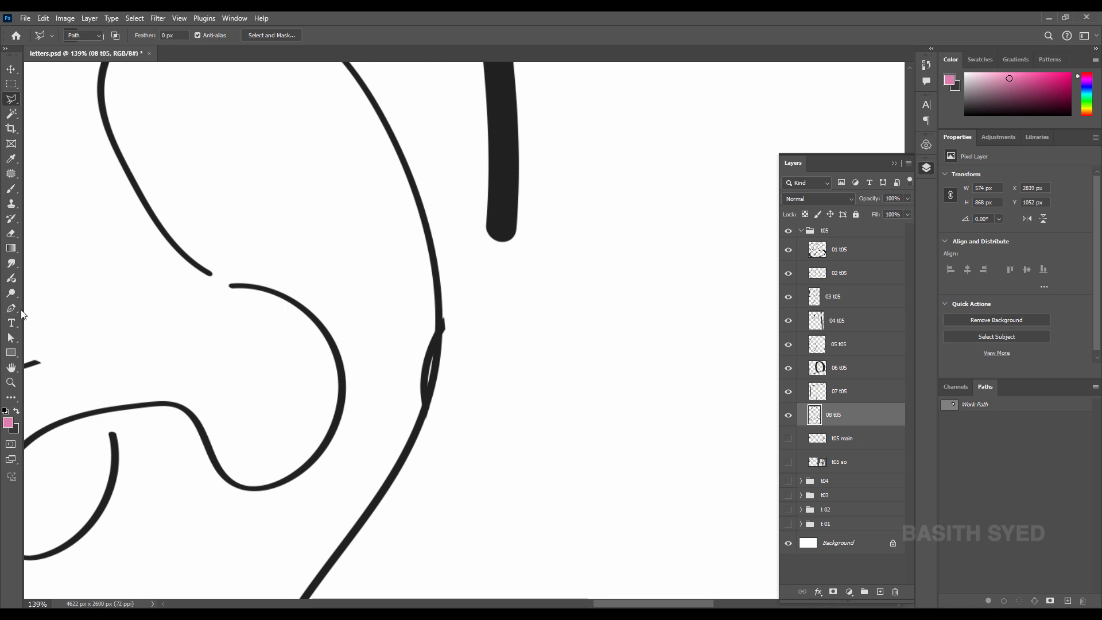
pyautogui.press('p')
pyautogui.click(374, 465)
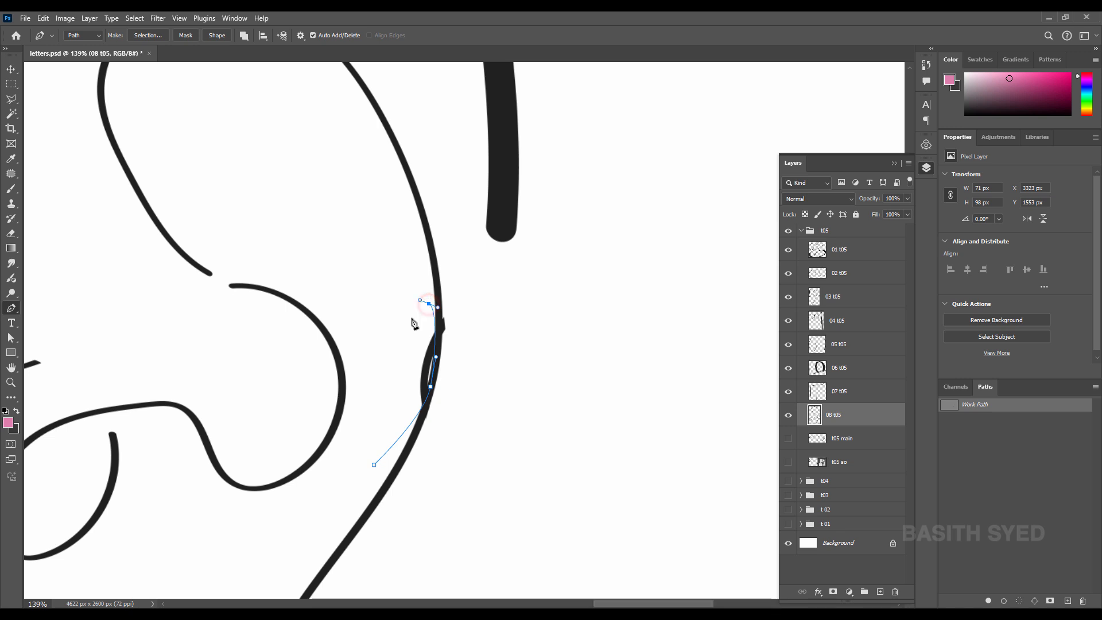
pyautogui.hotkey('ctrl', 'Return')
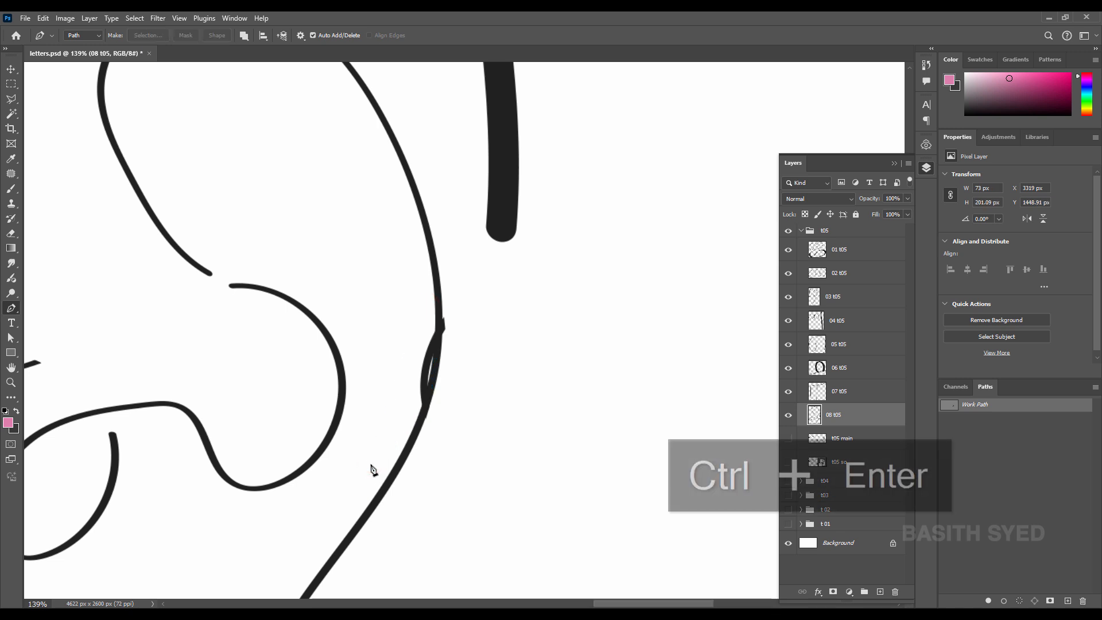
pyautogui.press('Delete')
pyautogui.hotkey('ctrl', 'd')
# Show the t05 main layer and start a Pen path around the last letter's inner stroke end and lower curve
pyautogui.click(788, 438)
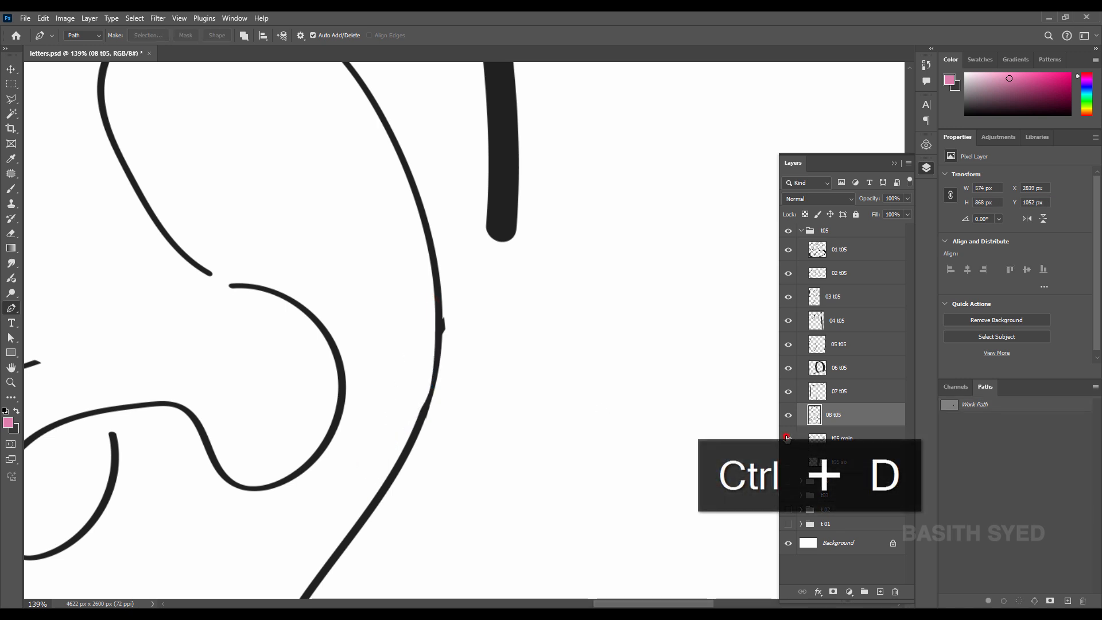
pyautogui.click(850, 438)
pyautogui.moveTo(527, 349); pyautogui.dragTo(489, 361)
pyautogui.click(490, 361)
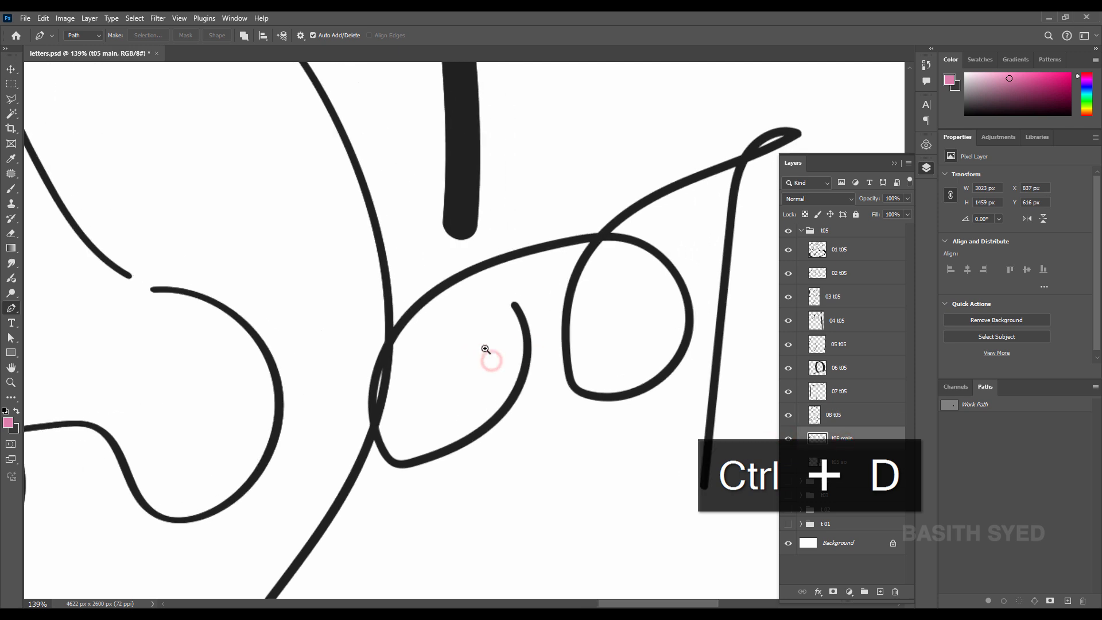
pyautogui.moveTo(492, 319); pyautogui.dragTo(508, 276)
pyautogui.click(544, 265)
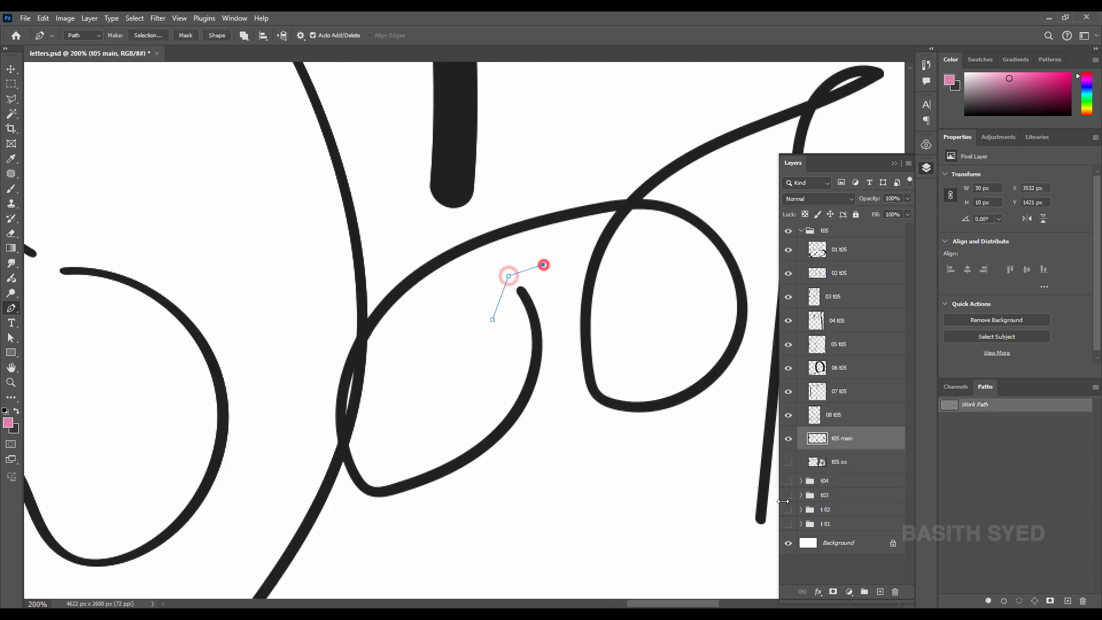
pyautogui.click(553, 310)
pyautogui.click(559, 408)
pyautogui.click(535, 449)
pyautogui.click(486, 505)
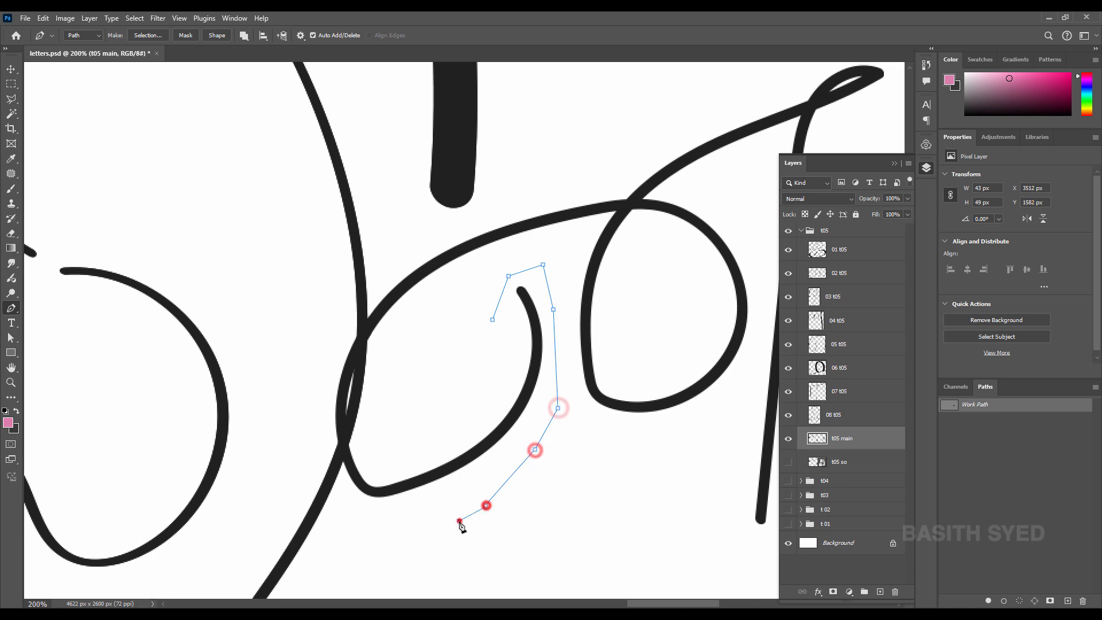
pyautogui.click(458, 521)
# Carry the Pen path through the overlap with the neighbouring letter and around the last letter's top and upright stroke
pyautogui.moveTo(448, 474); pyautogui.dragTo(407, 487)
pyautogui.click(426, 491)
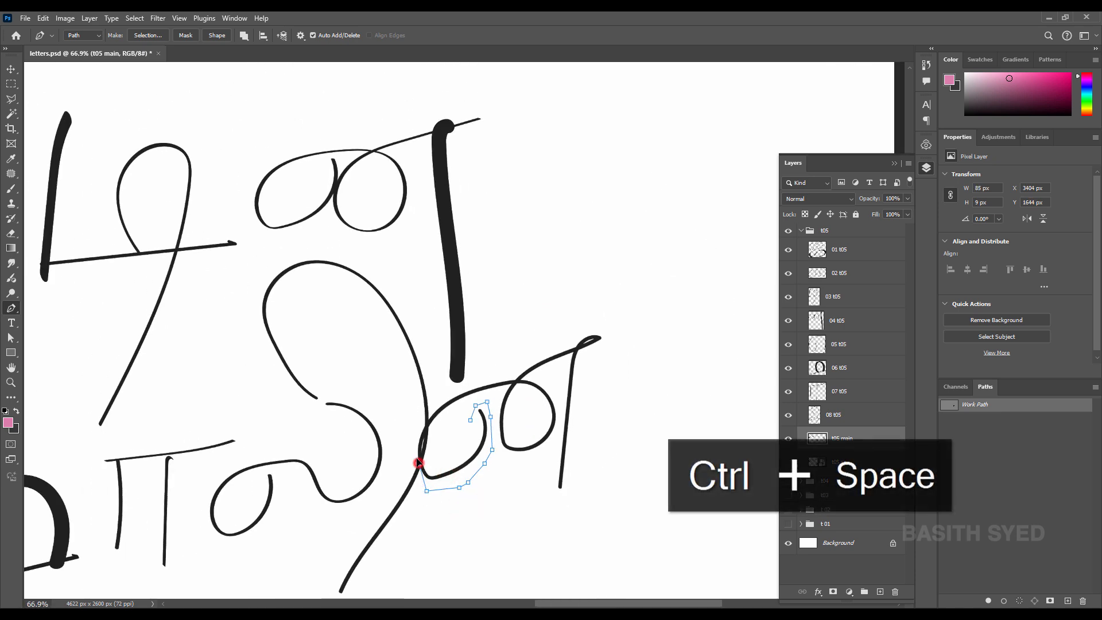
pyautogui.moveTo(426, 431); pyautogui.dragTo(475, 408)
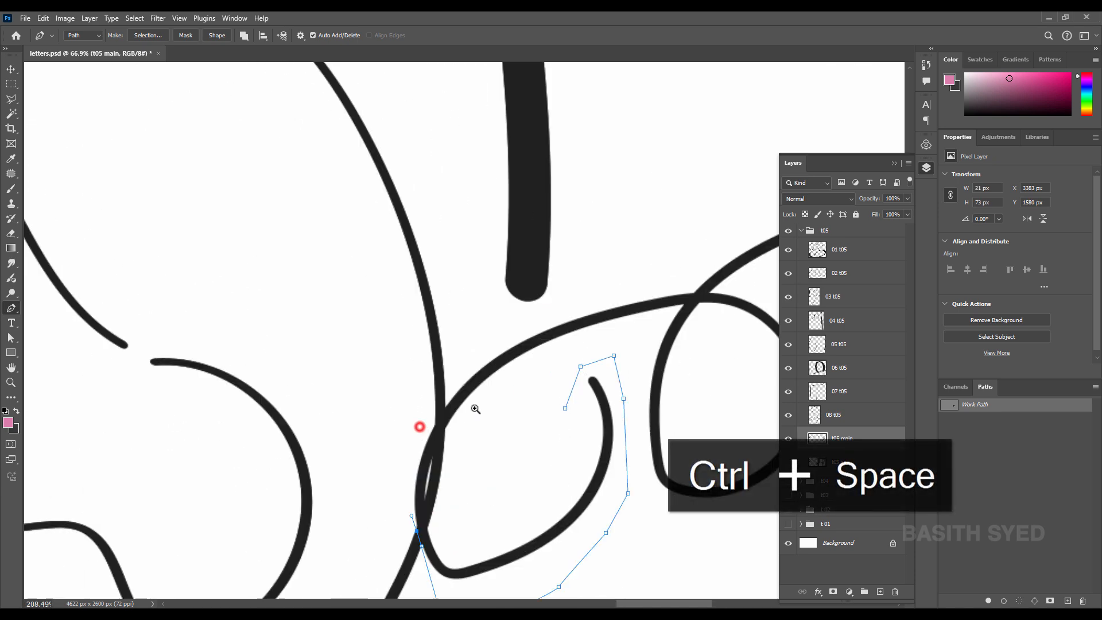
pyautogui.moveTo(422, 433); pyautogui.dragTo(442, 425)
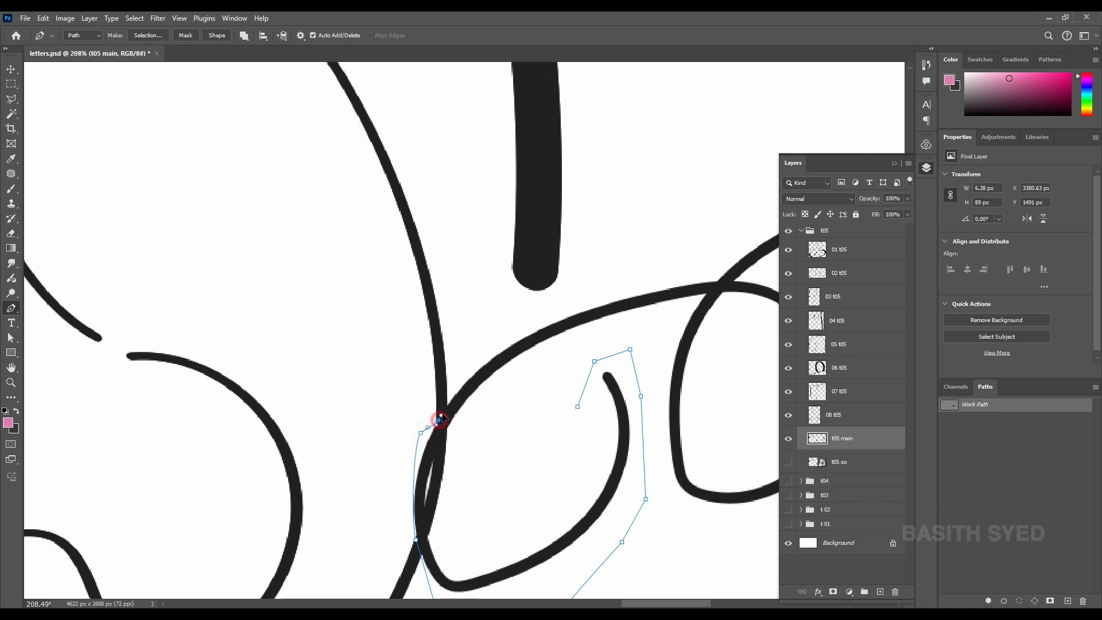
pyautogui.moveTo(537, 308); pyautogui.dragTo(488, 325)
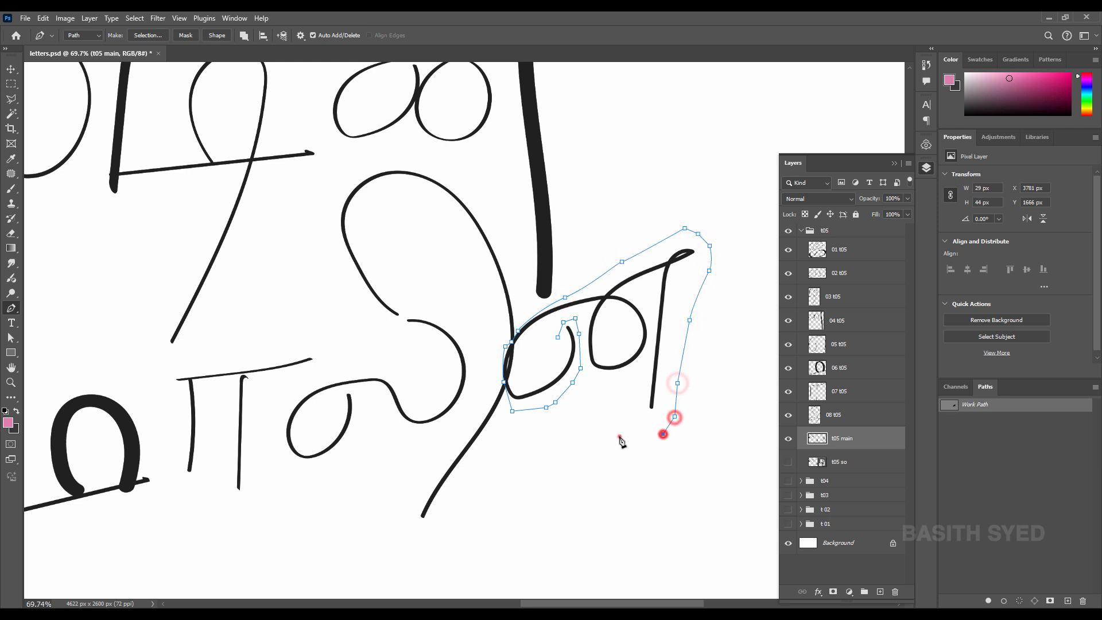
pyautogui.click(595, 437)
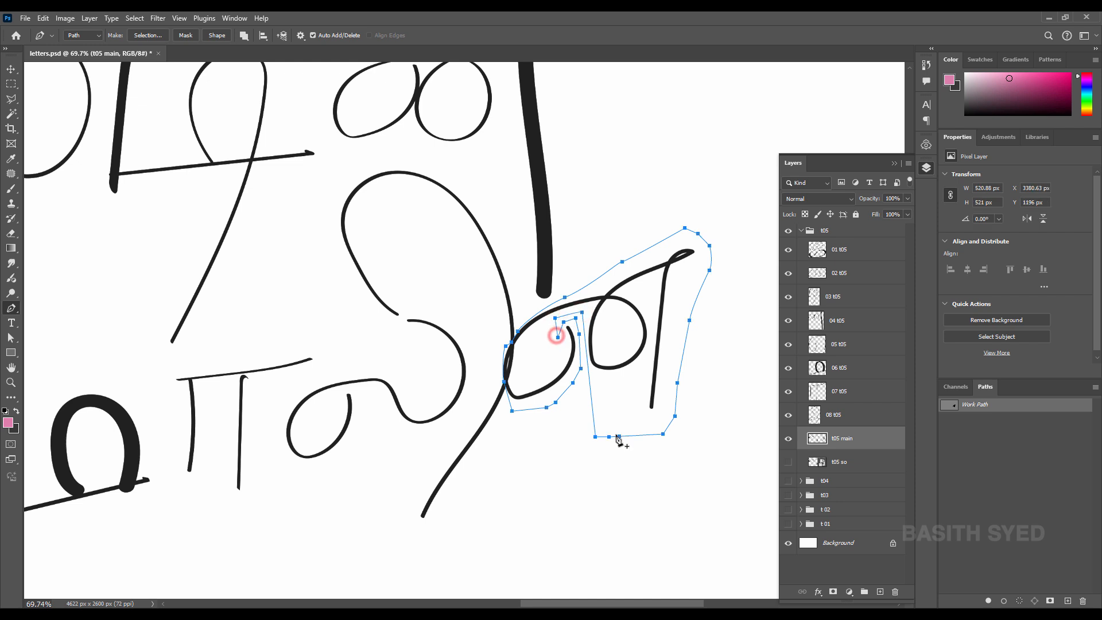
# Load the last letter's path as a selection and copy it to a new layer named "09 t05"
pyautogui.hotkey('ctrl', 'Return')
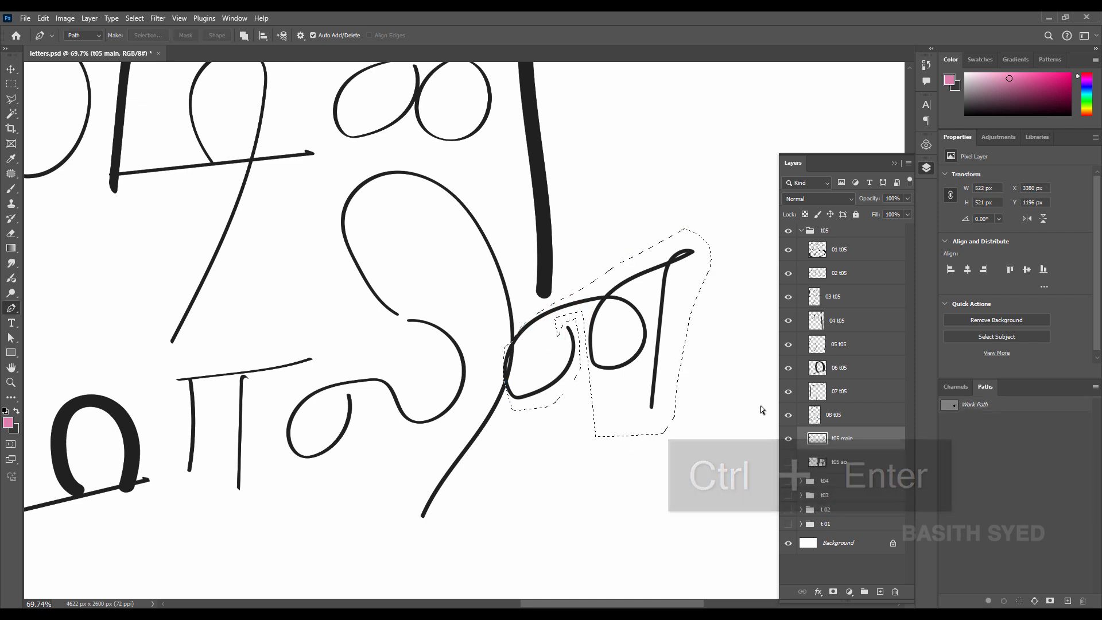
pyautogui.hotkey('ctrl', 'j')
pyautogui.doubleClick(842, 437)
pyautogui.write('0')
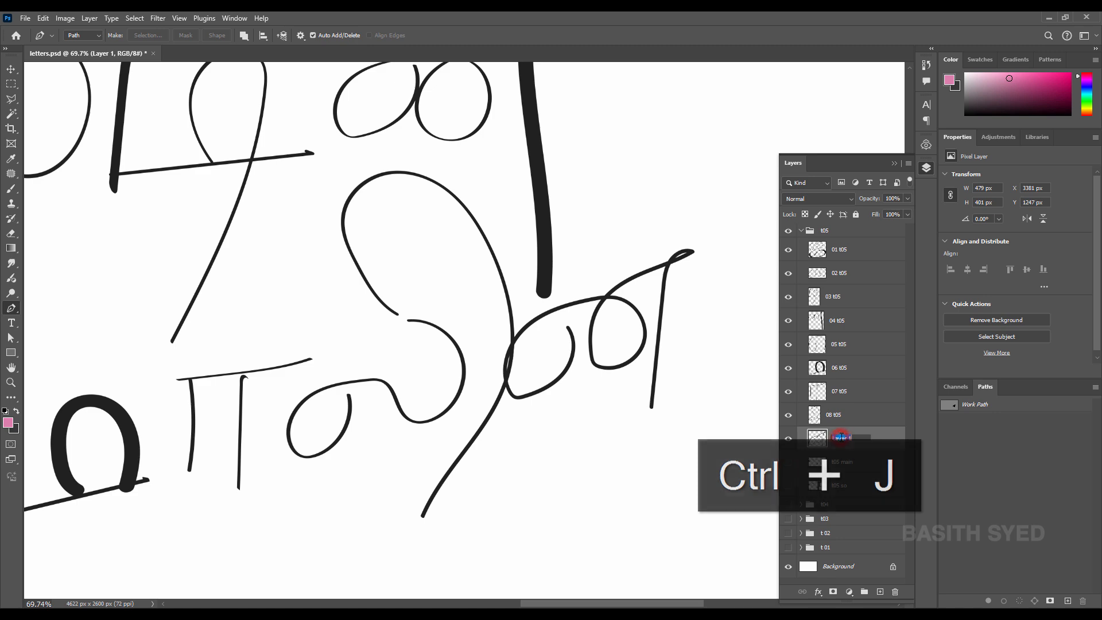
pyautogui.write('9')
pyautogui.hotkey('ctrl', 'v')
pyautogui.press('Return')
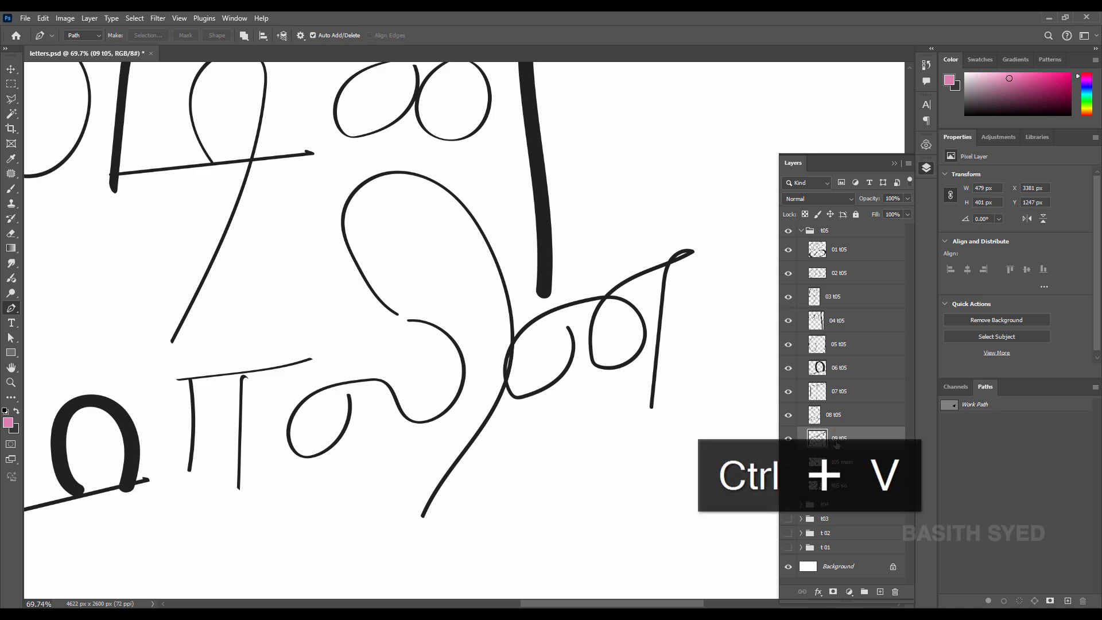
# Isolate the 09 t05 layer to examine its overlap with the neighbouring letter's stroke
pyautogui.hotkey('ctrl', 'space')
pyautogui.moveTo(367, 411); pyautogui.dragTo(439, 387)
pyautogui.moveTo(660, 402); pyautogui.dragTo(115, 435)
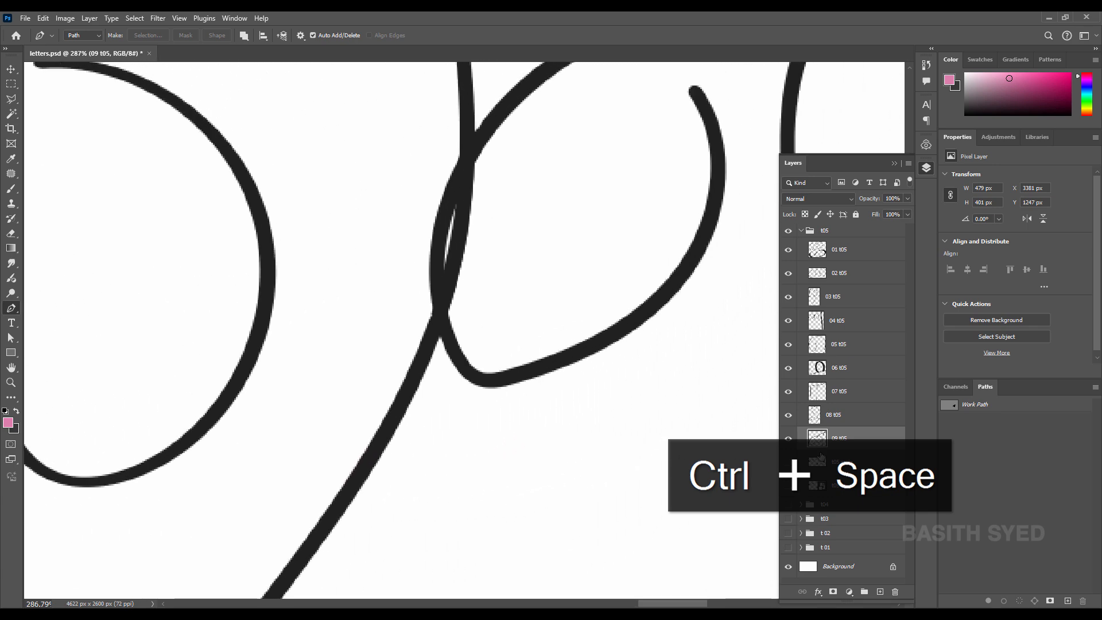
pyautogui.click(787, 440)
pyautogui.keyDown('alt'); pyautogui.click(787, 440); pyautogui.keyUp('alt')
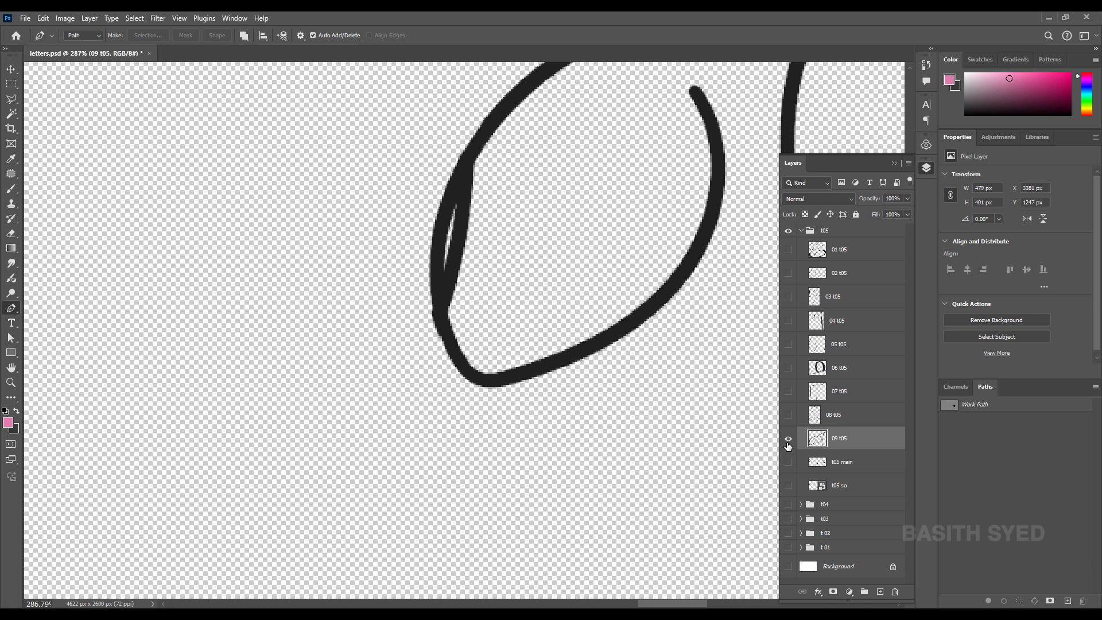
# Erase the neighbouring letter's leftover stroke from 09 t05 using a closed Pen path as a selection, deselect, and redisplay the other layers
pyautogui.click(477, 325)
pyautogui.click(448, 301)
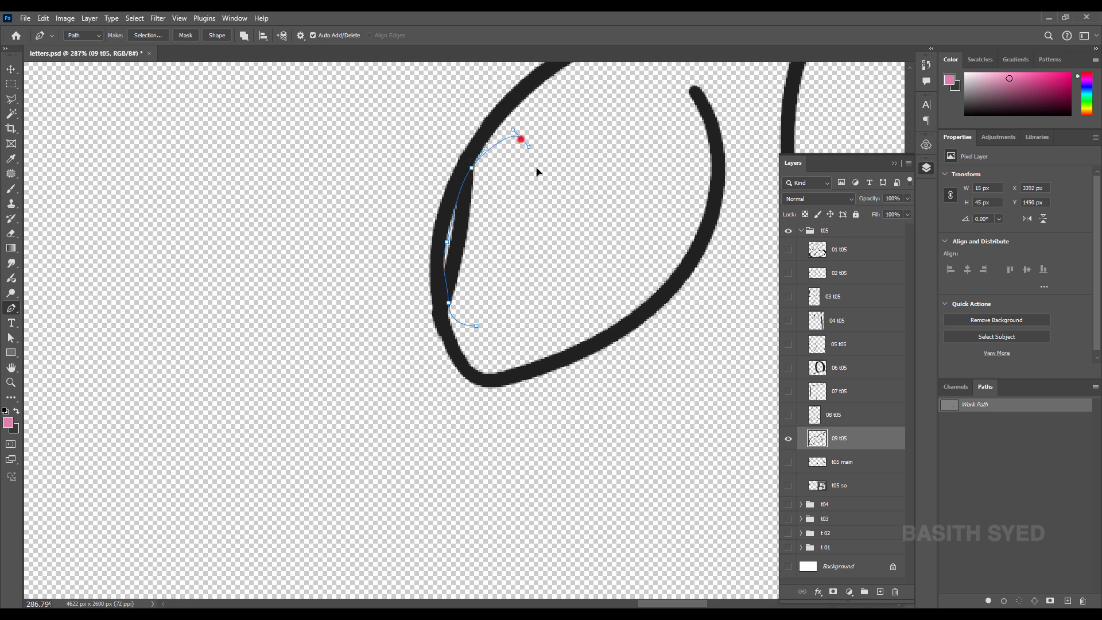
pyautogui.hotkey('ctrl', 'Return')
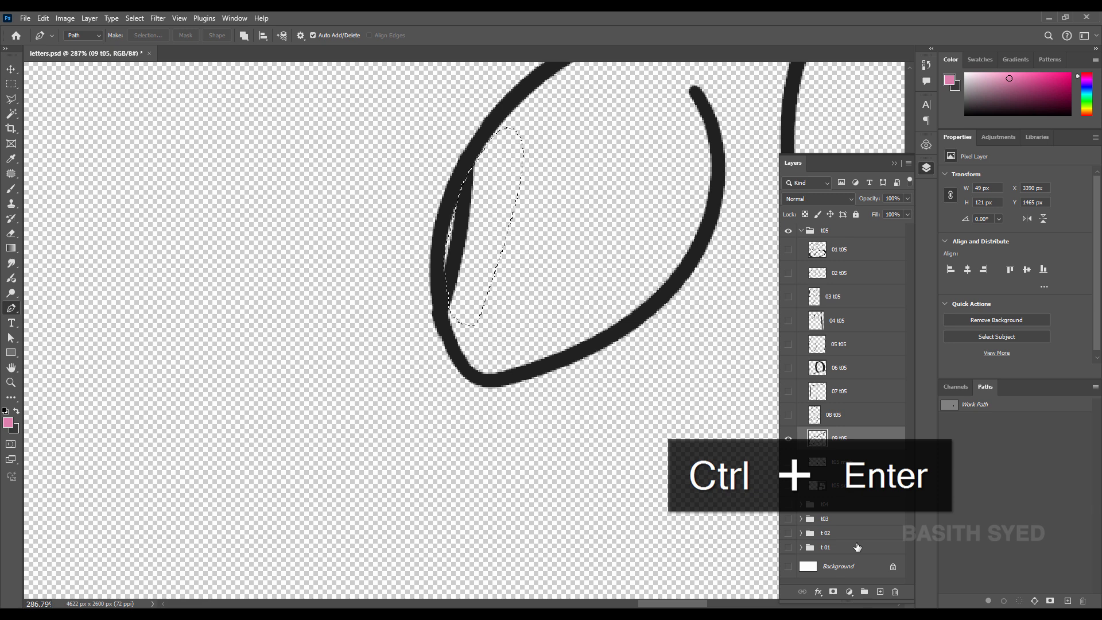
pyautogui.press('Delete')
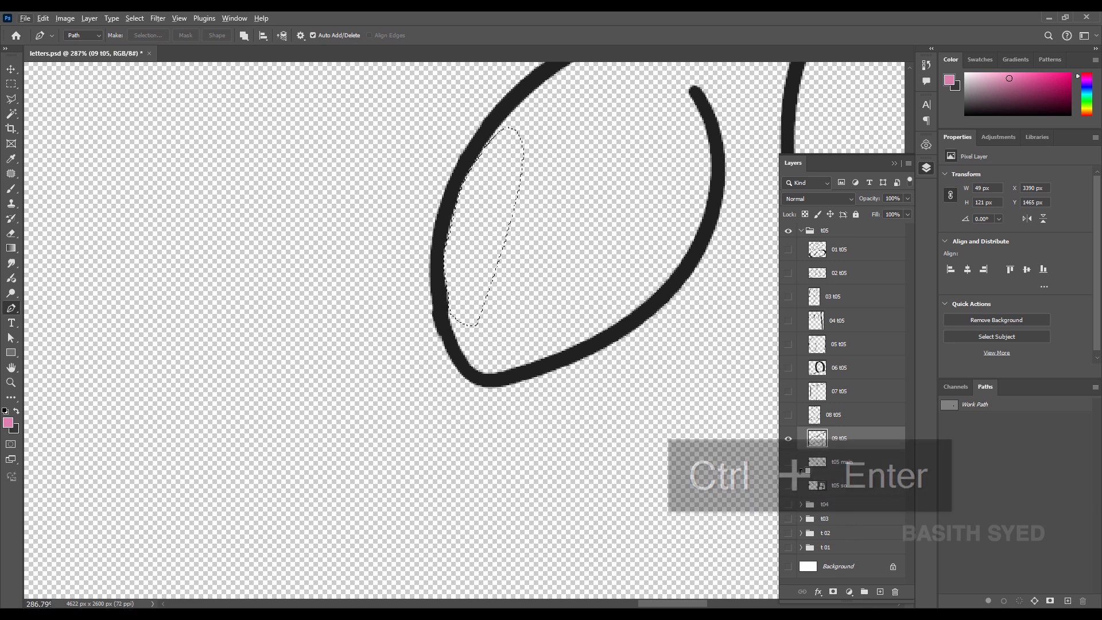
pyautogui.hotkey('ctrl', 'd')
pyautogui.keyDown('alt'); pyautogui.click(789, 439); pyautogui.keyUp('alt')
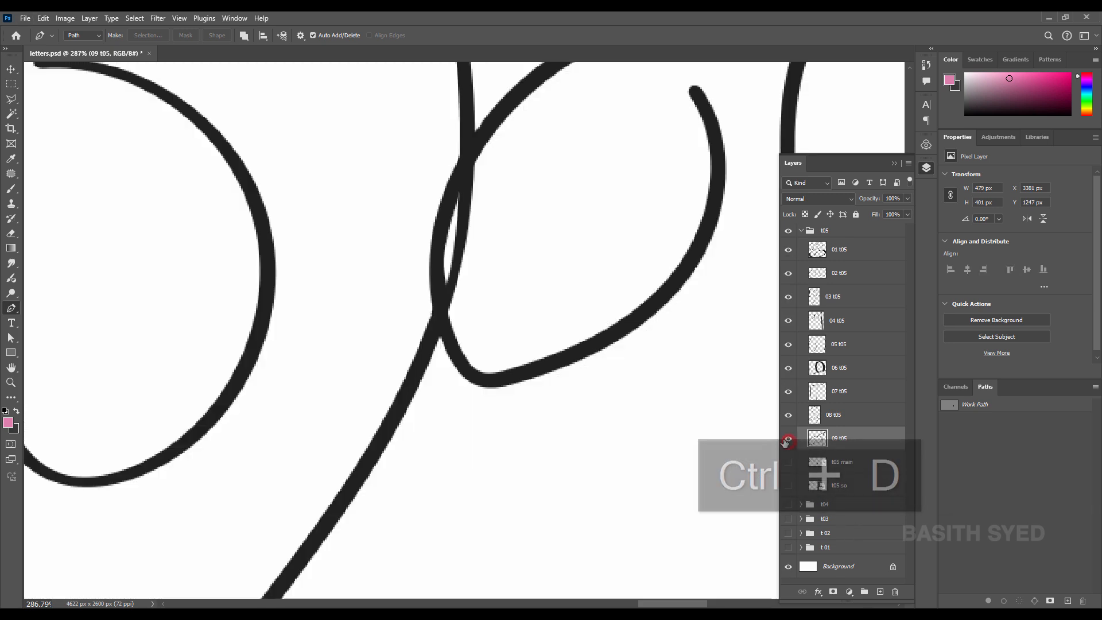
# Check the 09 t05 cutout against the whole lettering, collapse and hide the t05 group, and save letters.psd
pyautogui.hotkey('ctrl', 'space')
pyautogui.moveTo(499, 322); pyautogui.dragTo(382, 369)
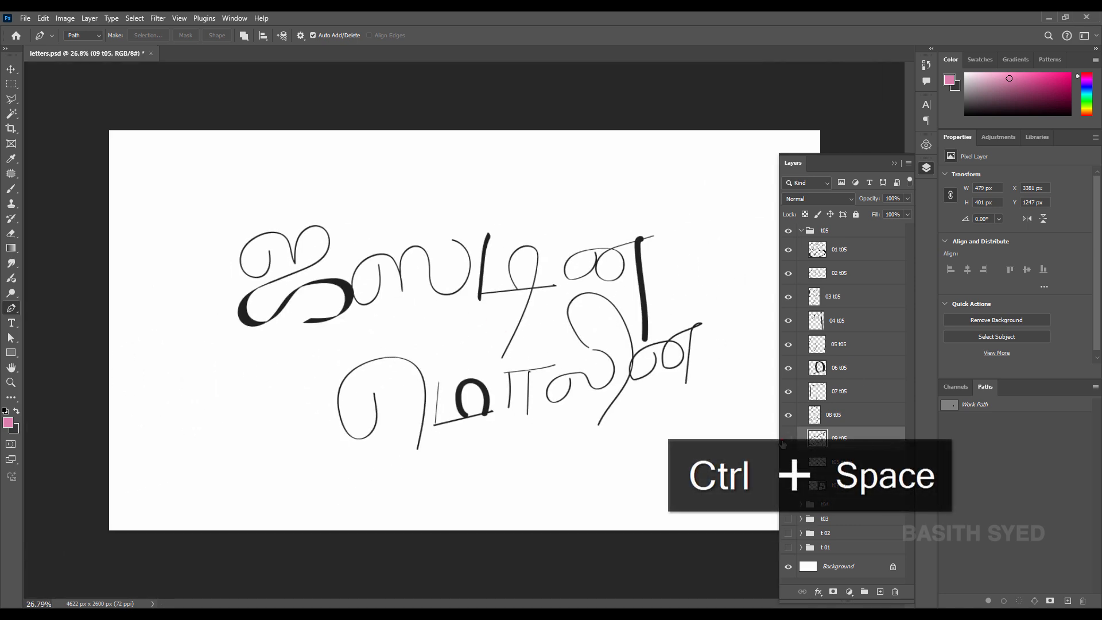
pyautogui.click(789, 438)
pyautogui.click(788, 439)
pyautogui.click(802, 230)
pyautogui.click(787, 231)
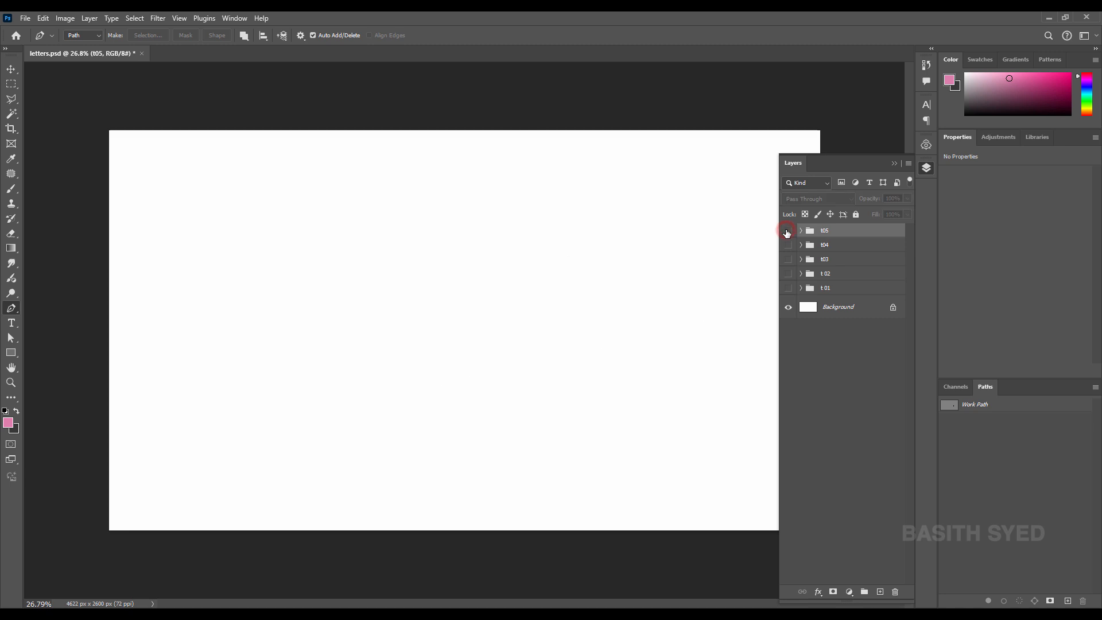
pyautogui.hotkey('ctrl', 's')
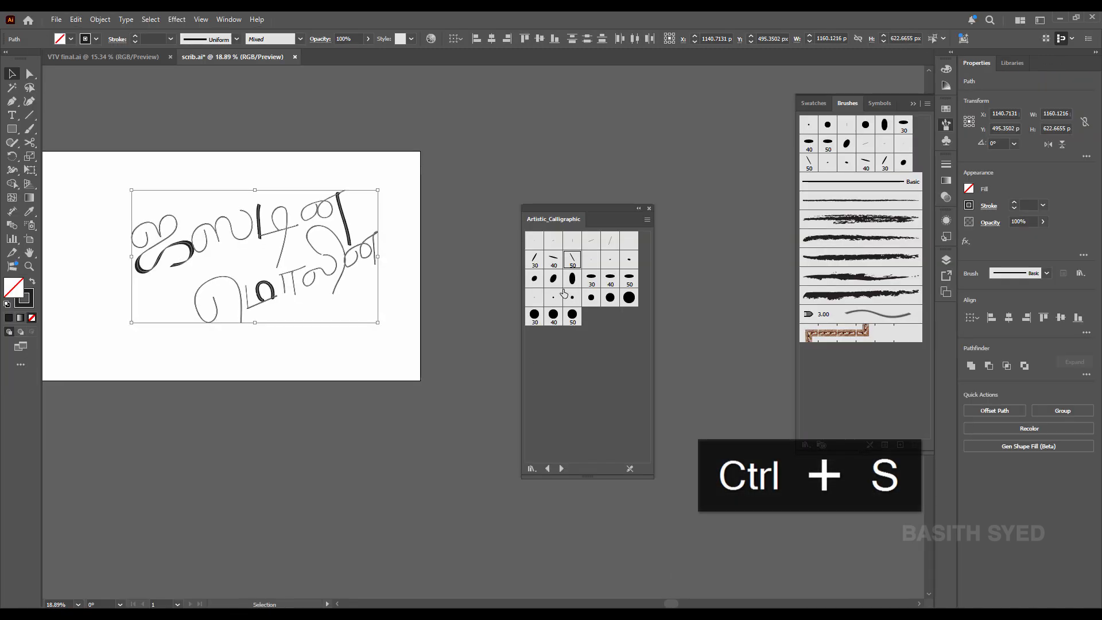
# Switch to Illustrator and copy the scribbled lettering on Layer 8 of scrib.ai
pyautogui.click(946, 261)
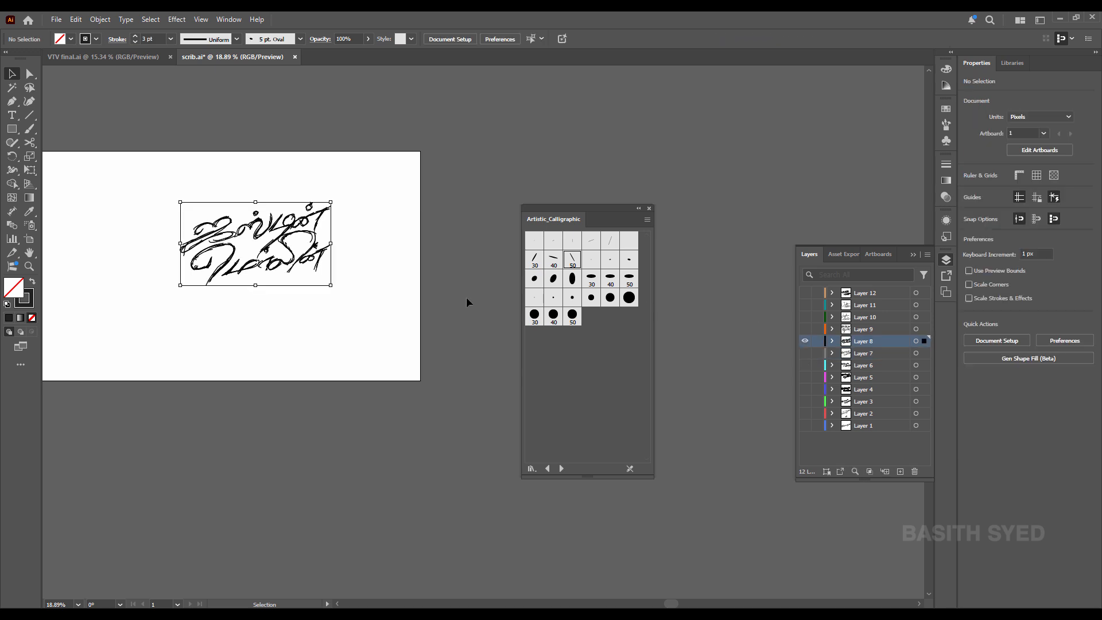
pyautogui.hotkey('ctrl', 'c')
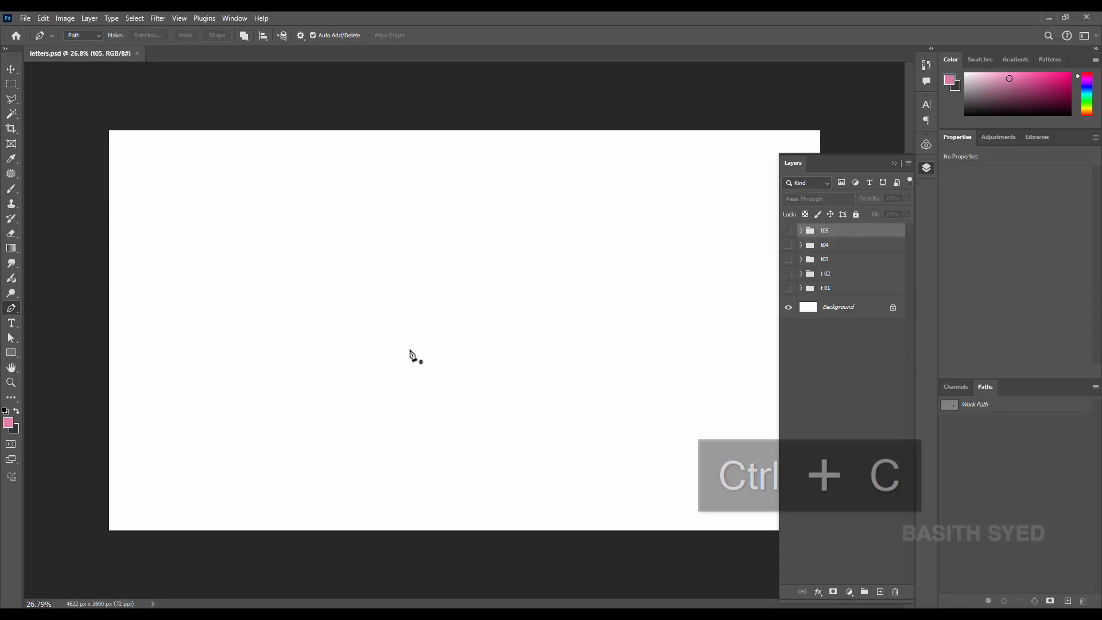
pyautogui.hotkey('ctrl', 'v')
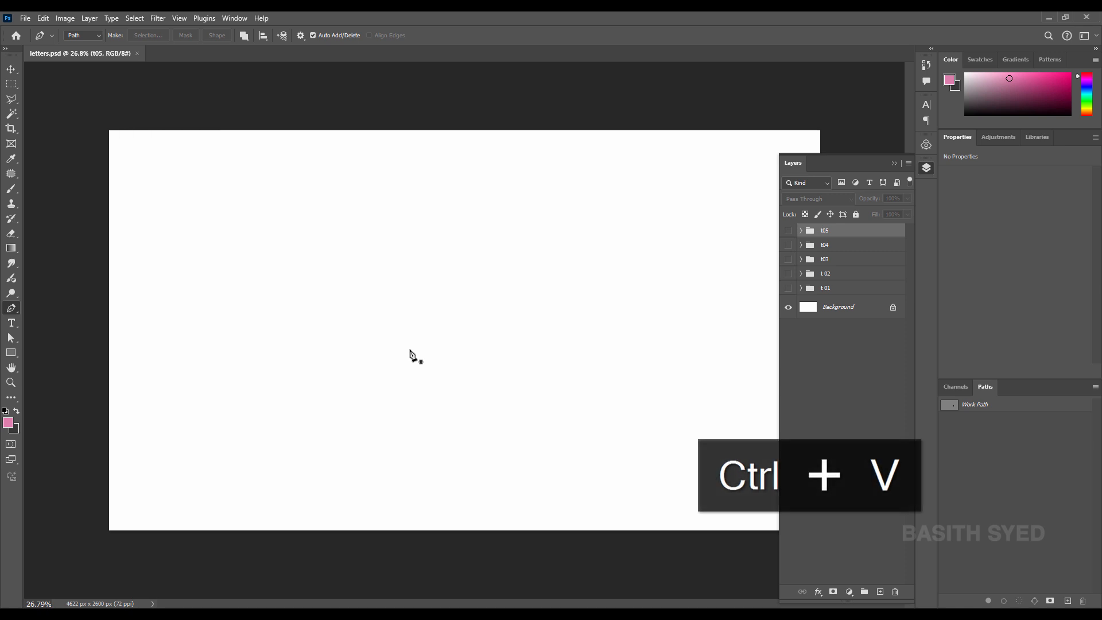
pyautogui.press('v')
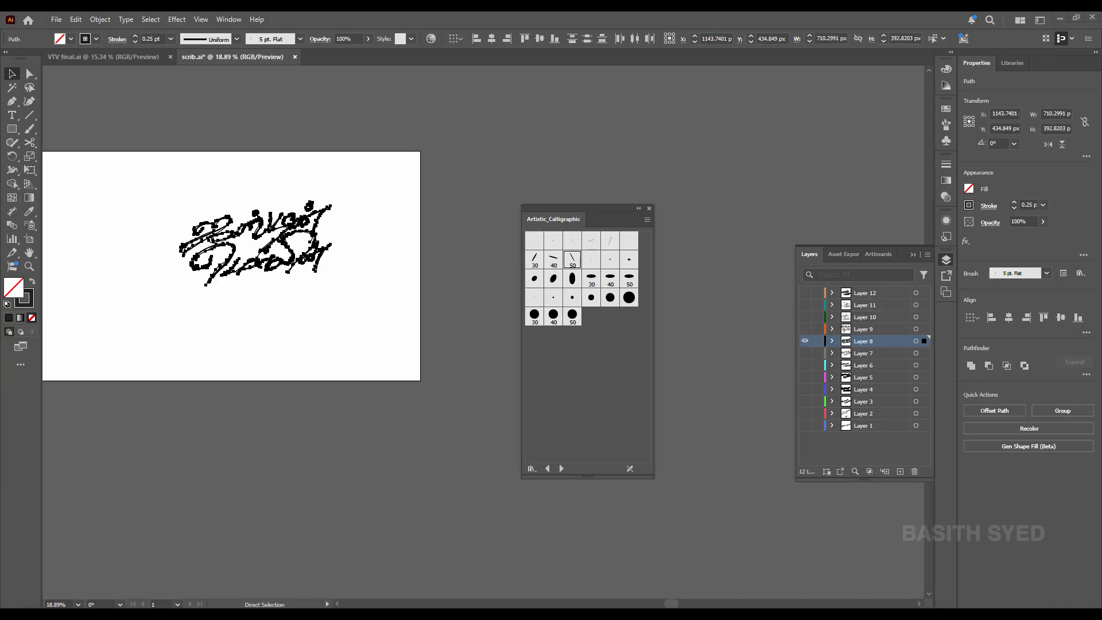
pyautogui.hotkey('ctrl', 'c')
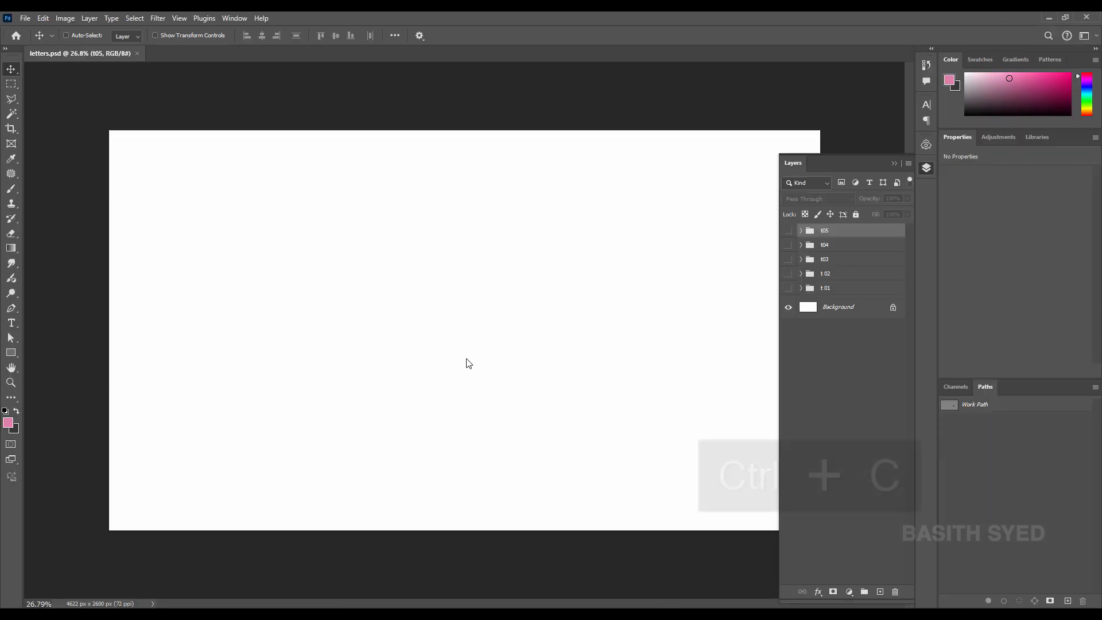
# Paste the lettering into letters.psd in Photoshop as a smart object and enlarge it to about 2459 px wide
pyautogui.hotkey('ctrl', 'v')
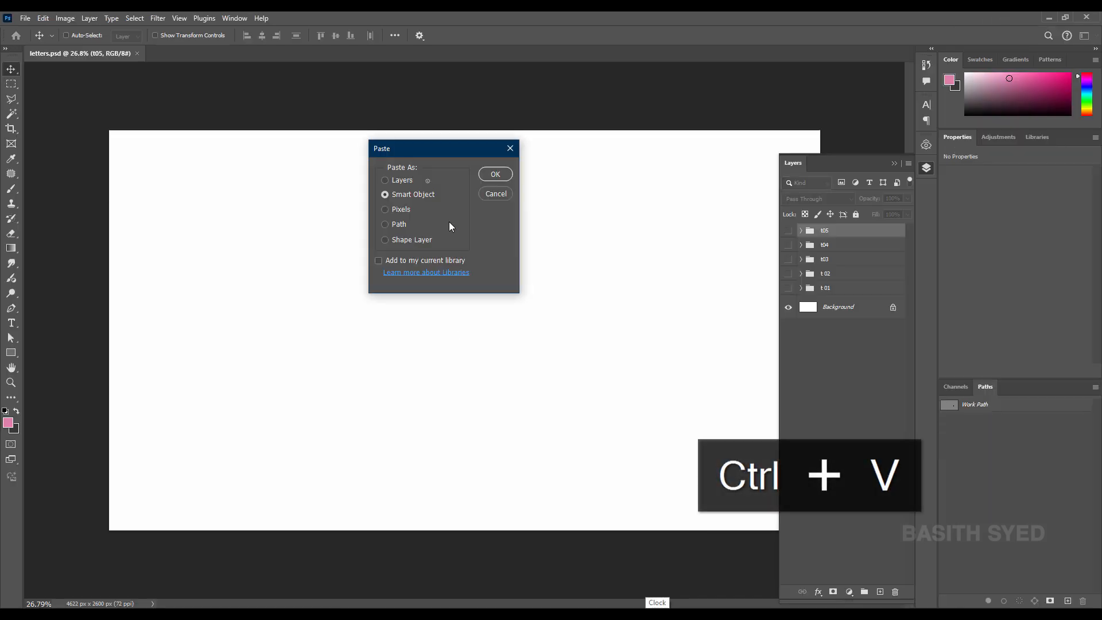
pyautogui.click(497, 174)
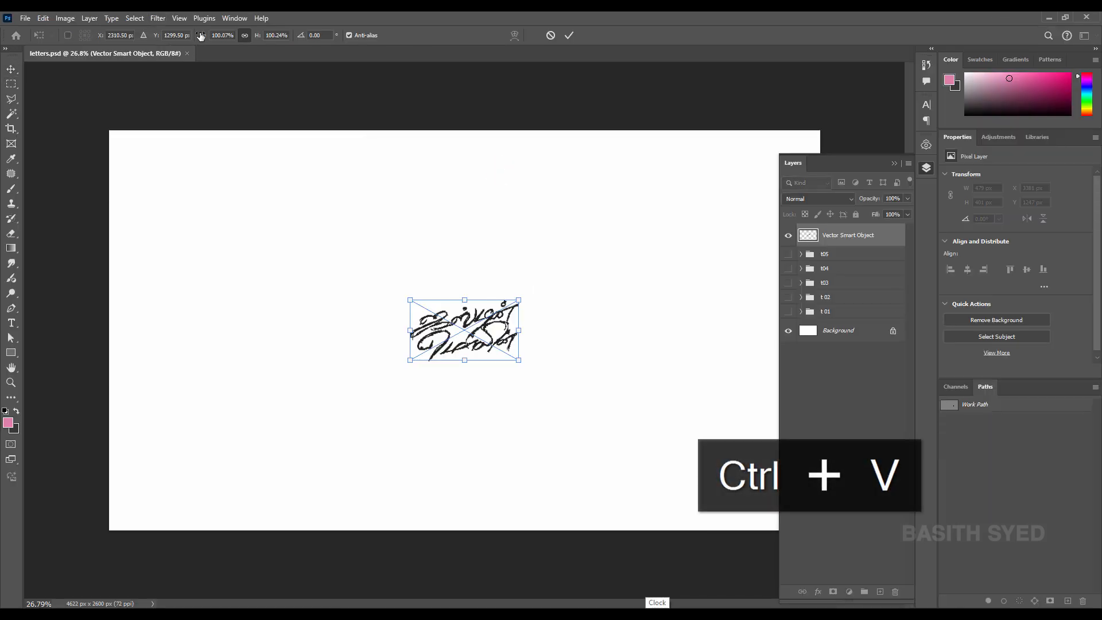
pyautogui.moveTo(201, 37); pyautogui.dragTo(344, 46)
pyautogui.click(570, 36)
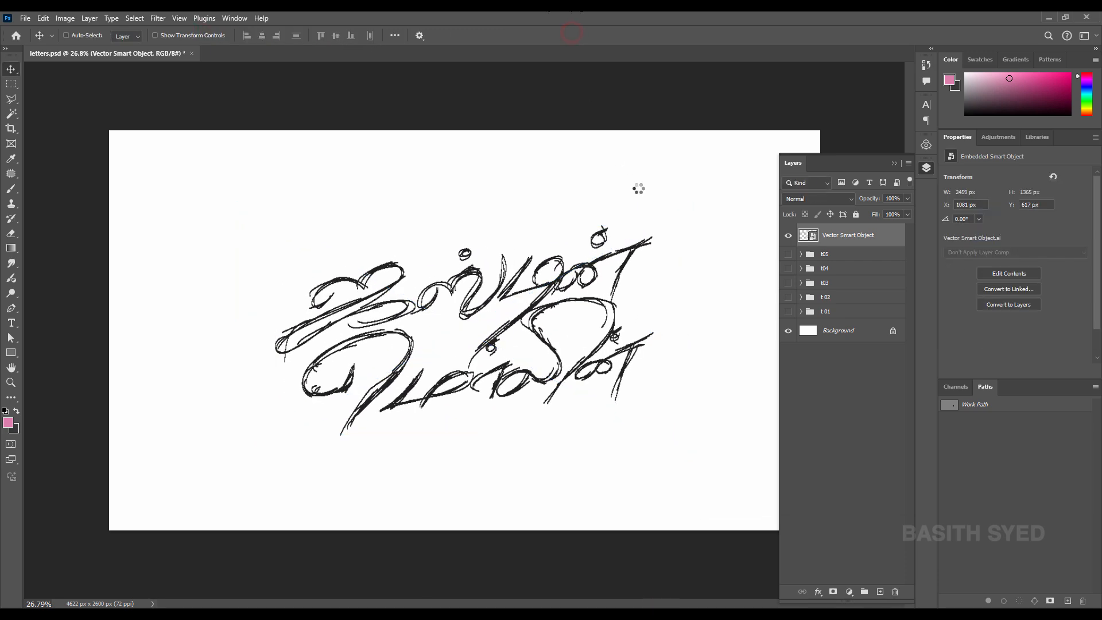
# Group the pasted lettering in a group named "t06" and rename its smart object "t06 so"
pyautogui.hotkey('ctrl', 'g')
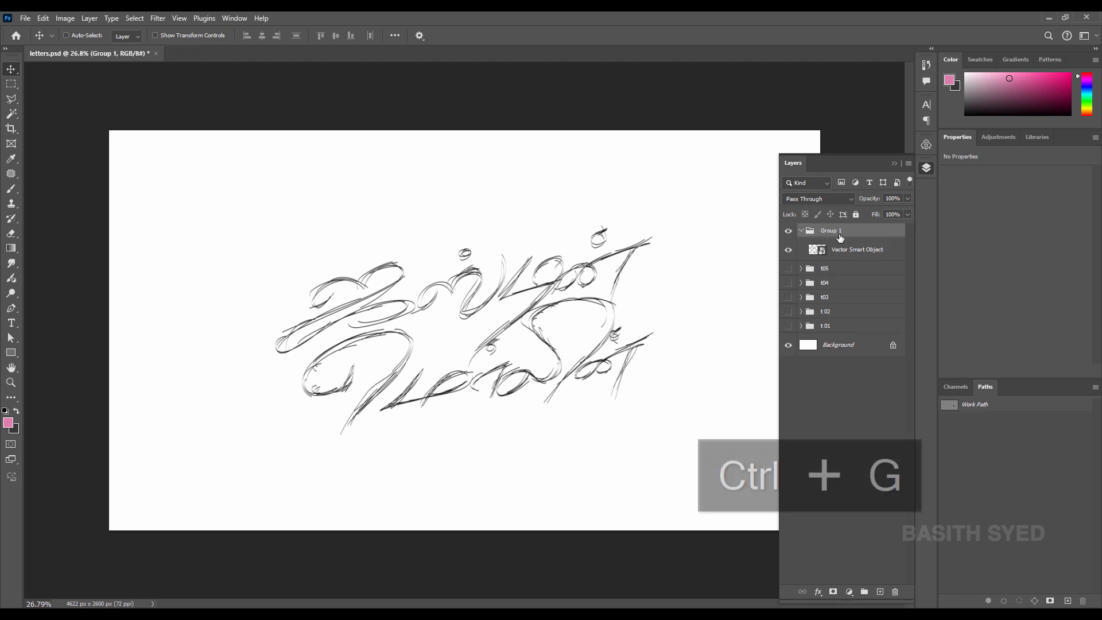
pyautogui.doubleClick(834, 231)
pyautogui.write('t0')
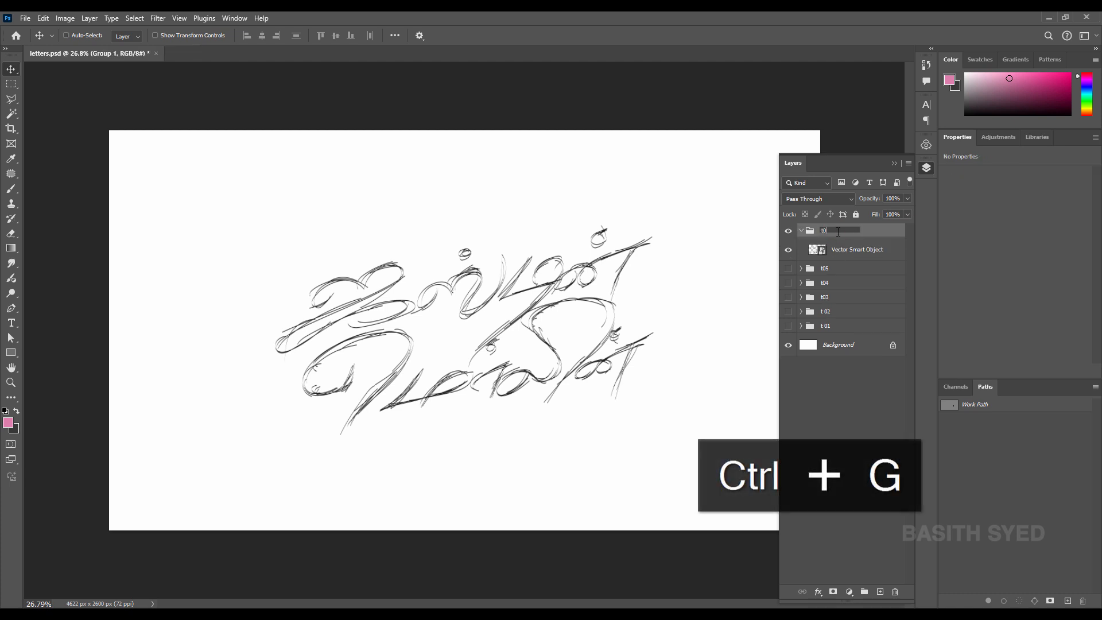
pyautogui.write('6')
pyautogui.hotkey('ctrl', 'a')
pyautogui.hotkey('ctrl', 'c')
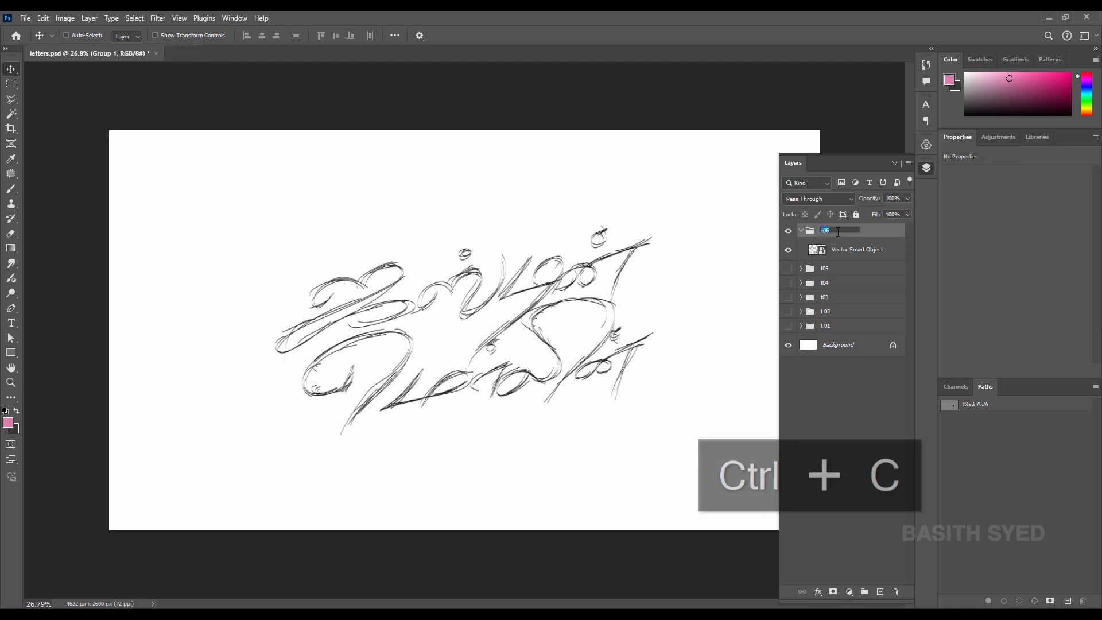
pyautogui.doubleClick(860, 248)
pyautogui.hotkey('ctrl', 'v')
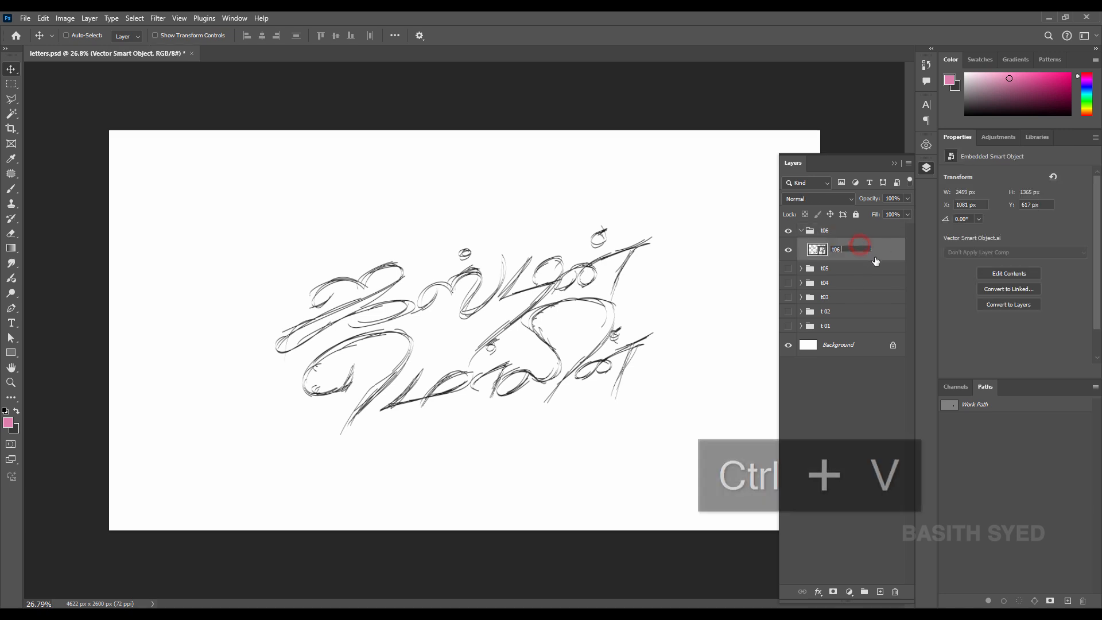
pyautogui.write('so')
pyautogui.press('Return')
# Duplicate the t06 so layer as "t06 main", rasterize the duplicate, and hide t06 so
pyautogui.hotkey('ctrl', 'j')
pyautogui.doubleClick(839, 250)
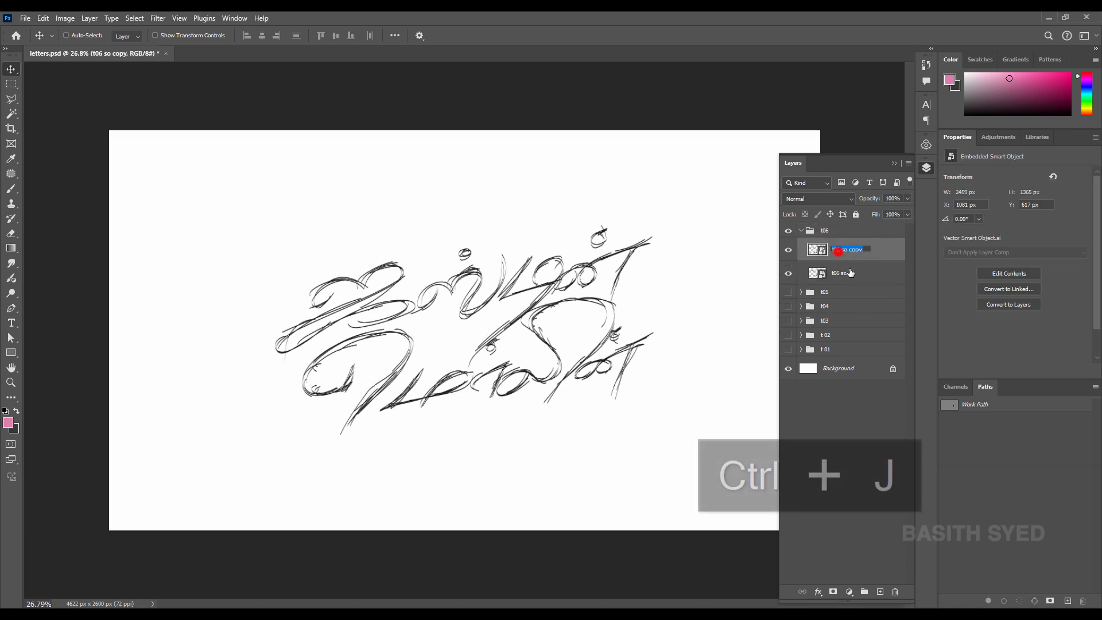
pyautogui.hotkey('ctrl', 'v')
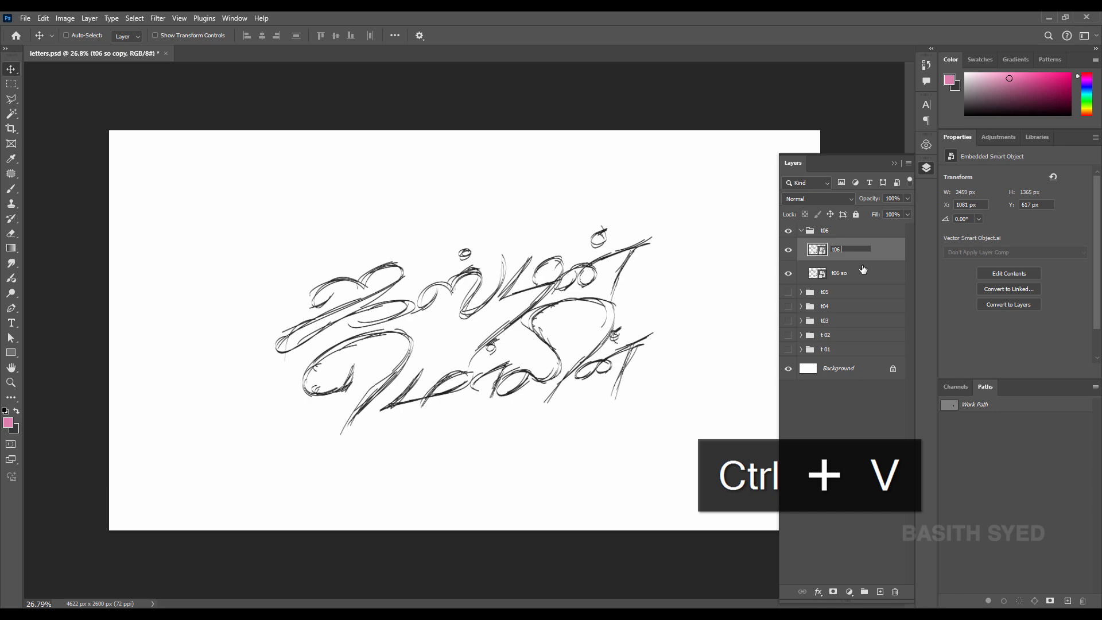
pyautogui.rightClick(857, 253)
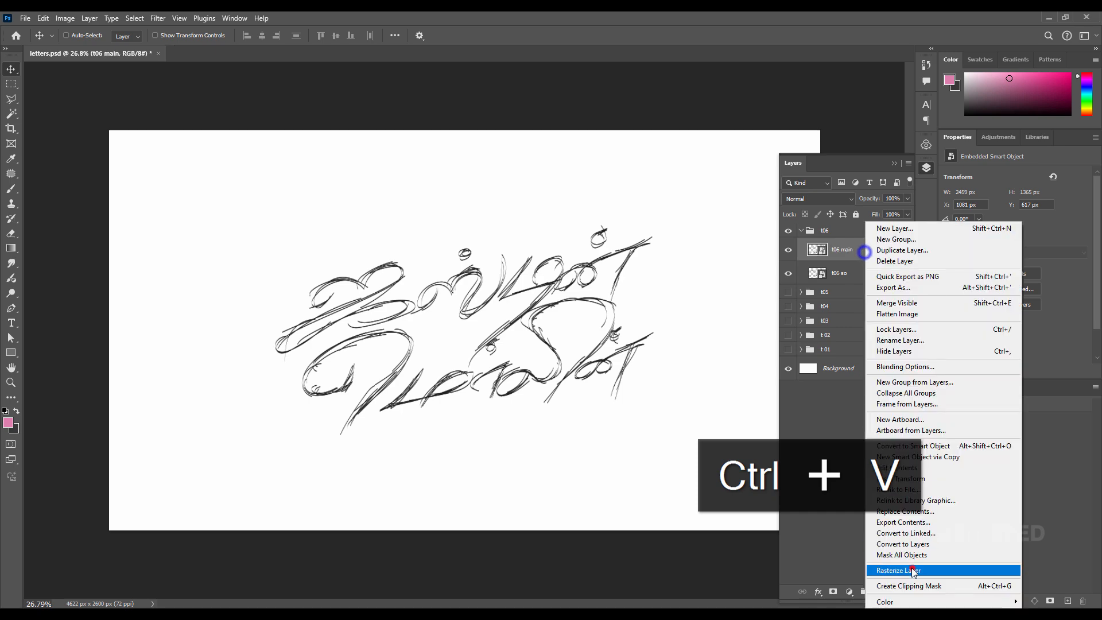
pyautogui.click(896, 571)
pyautogui.click(788, 273)
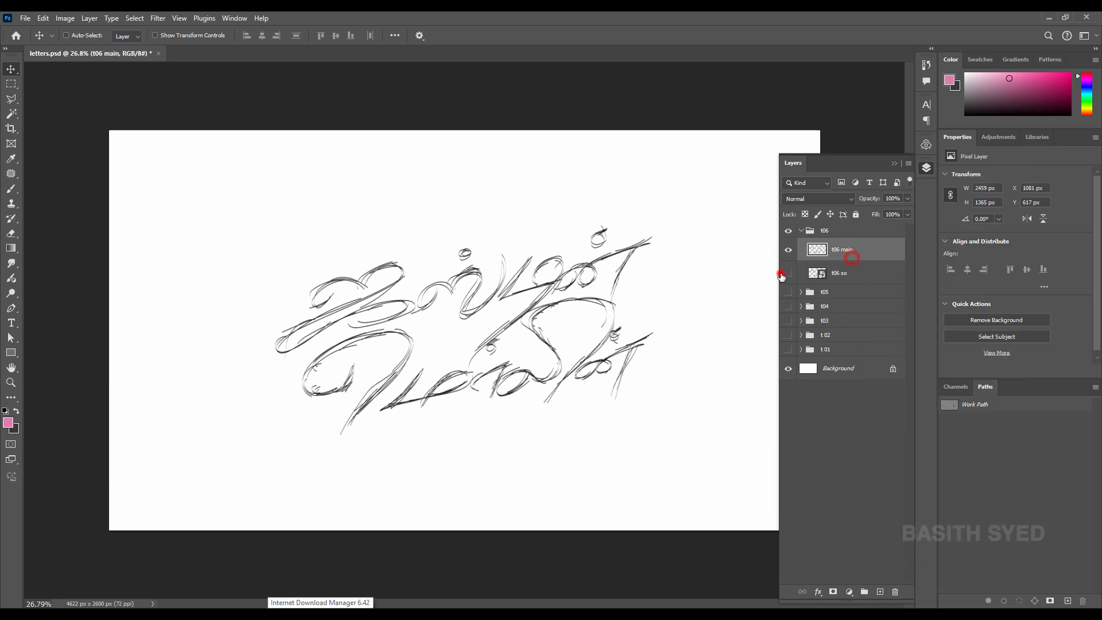
# Select the first letter of the upper word on t06 main with a Polygonal Lasso outline
pyautogui.scroll(5, 387, 276)
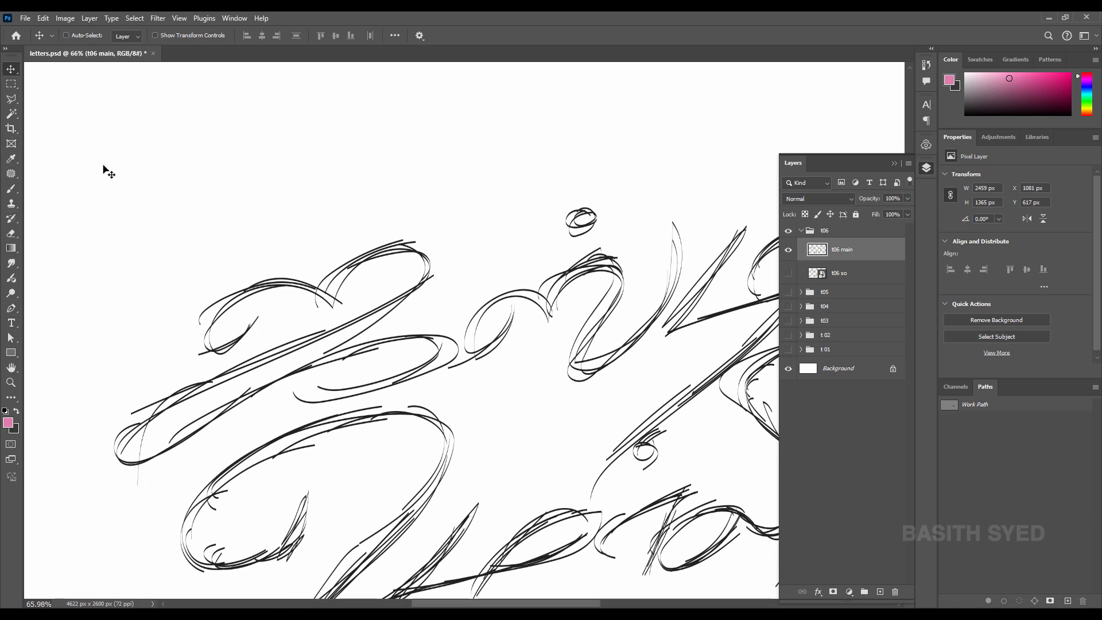
pyautogui.press('l')
pyautogui.click(439, 236)
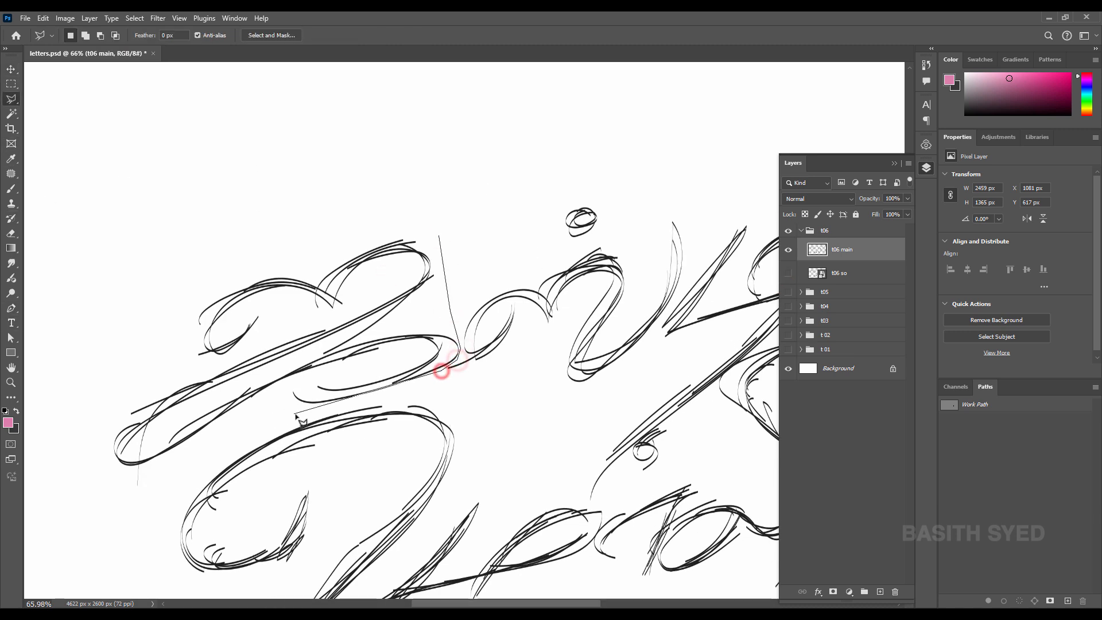
pyautogui.click(79, 455)
pyautogui.click(79, 394)
pyautogui.click(123, 333)
pyautogui.click(190, 277)
pyautogui.click(246, 257)
pyautogui.click(436, 222)
pyautogui.click(439, 236)
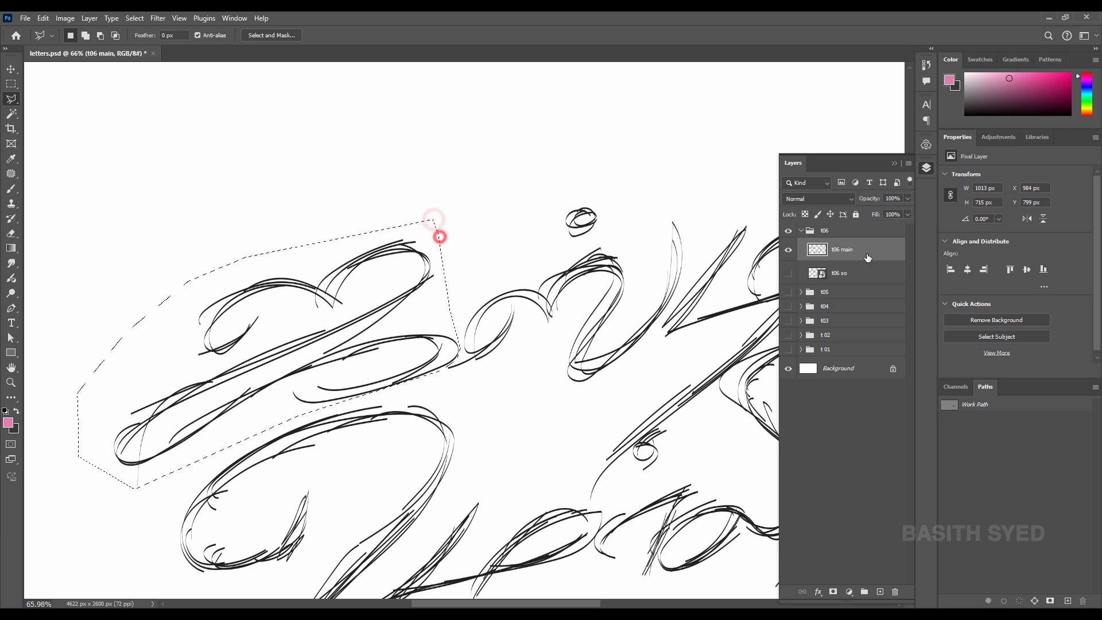
# Copy the selected first letter to a new layer named "01 t06" and check it by toggling its visibility
pyautogui.hotkey('ctrl', 'j')
pyautogui.doubleClick(843, 250)
pyautogui.write('t06')
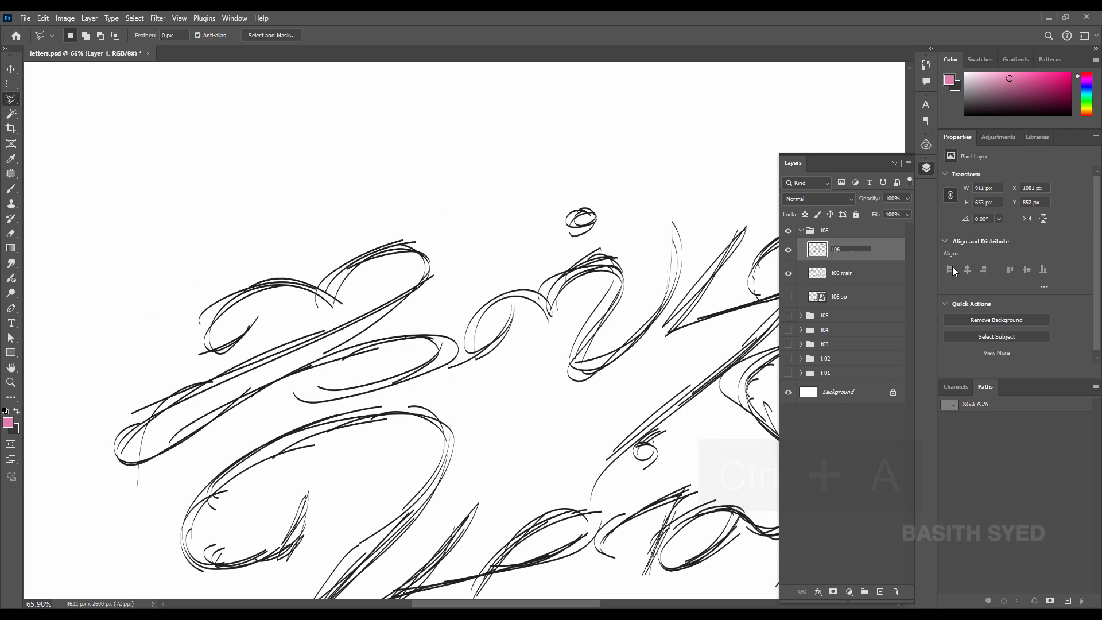
pyautogui.press('Home')
pyautogui.write('01')
pyautogui.press('Return')
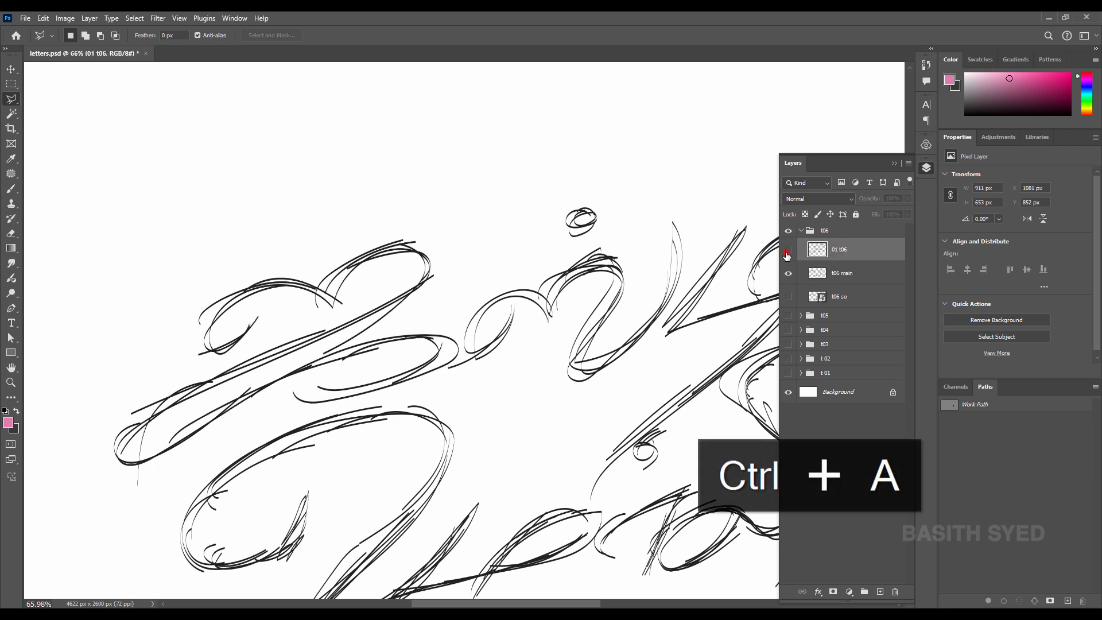
pyautogui.click(788, 251)
# Outline the second letter of the upper word on t06 main with the Polygonal Lasso, excluding the dot above it
pyautogui.click(834, 283)
pyautogui.click(581, 245)
pyautogui.click(631, 231)
pyautogui.click(671, 201)
pyautogui.click(697, 212)
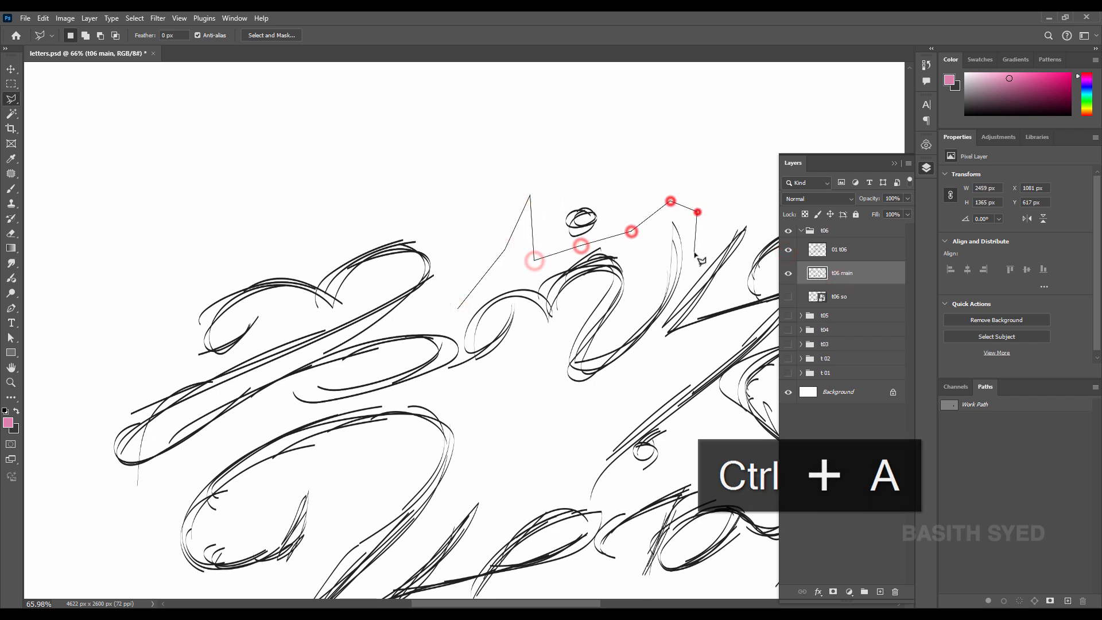
pyautogui.click(695, 253)
pyautogui.click(670, 310)
pyautogui.click(626, 385)
pyautogui.click(576, 397)
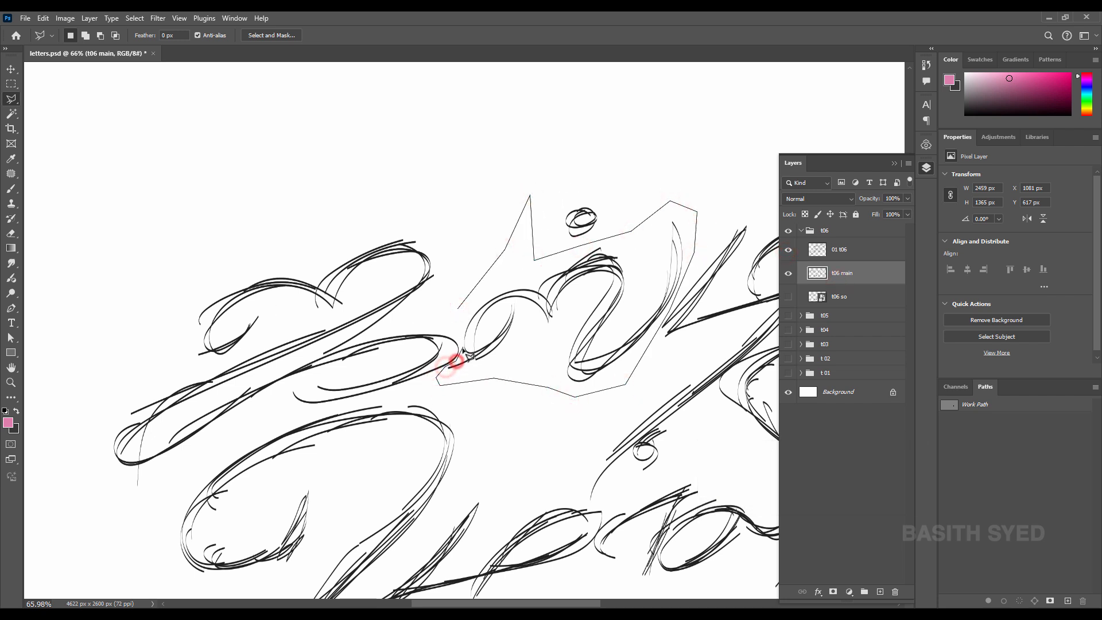
pyautogui.click(463, 314)
# Copy the selected second letter to a new layer named "02 t06"
pyautogui.hotkey('ctrl', 'j')
pyautogui.doubleClick(843, 273)
pyautogui.write('02')
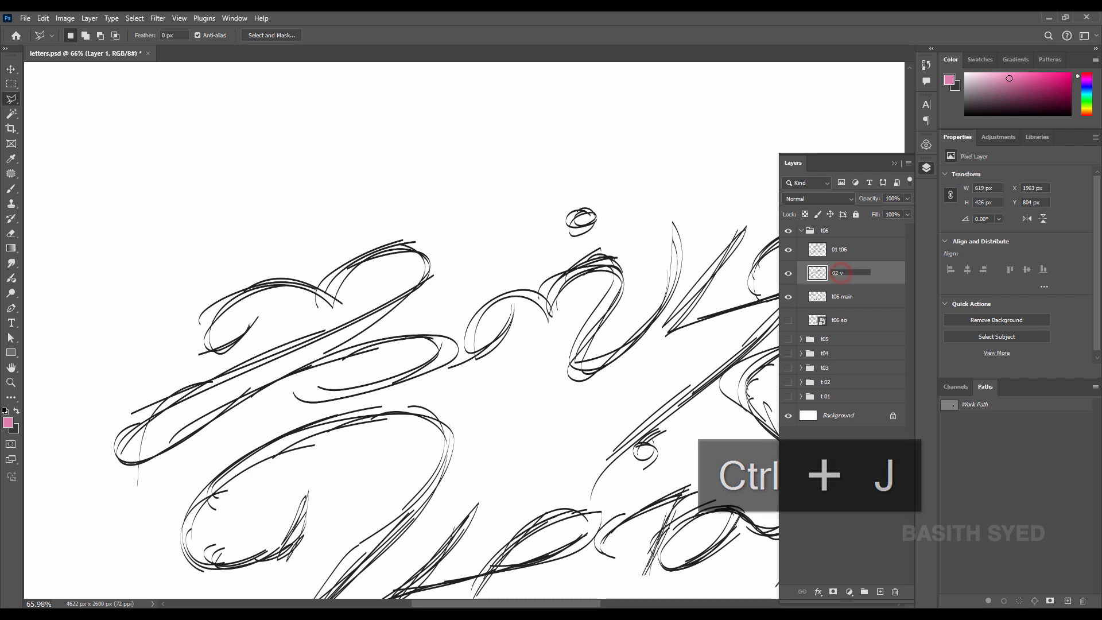
pyautogui.hotkey('ctrl', 'v')
# Lasso the dot above the second letter on t06 main and copy it to a new layer named "03 t06"
pyautogui.click(838, 300)
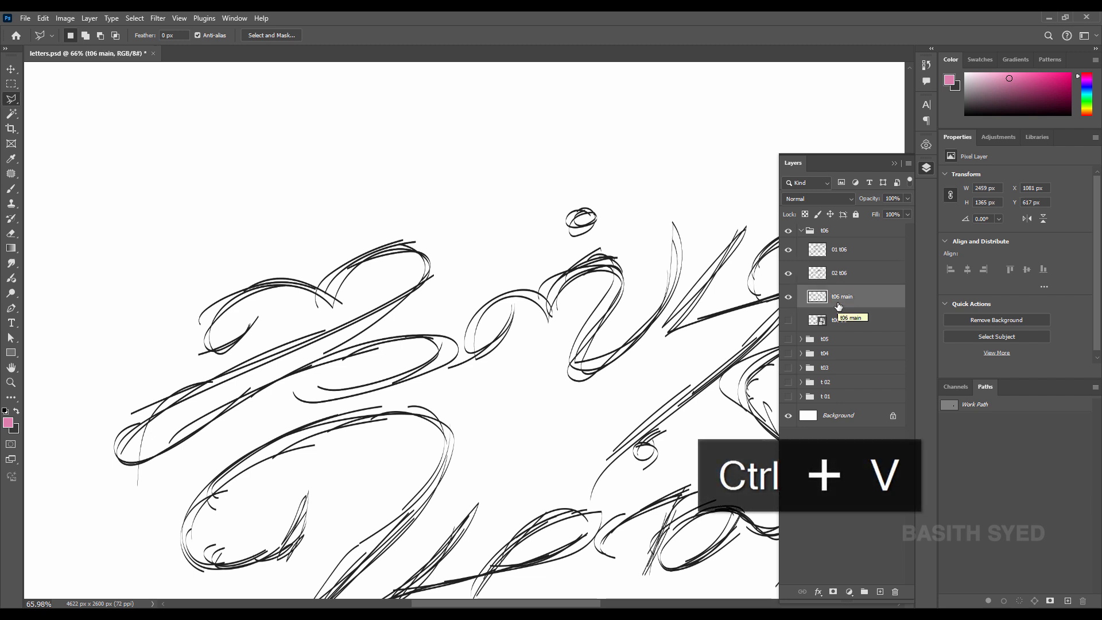
pyautogui.click(547, 198)
pyautogui.click(579, 181)
pyautogui.click(608, 191)
pyautogui.click(611, 224)
pyautogui.click(560, 243)
pyautogui.hotkey('ctrl', 'j')
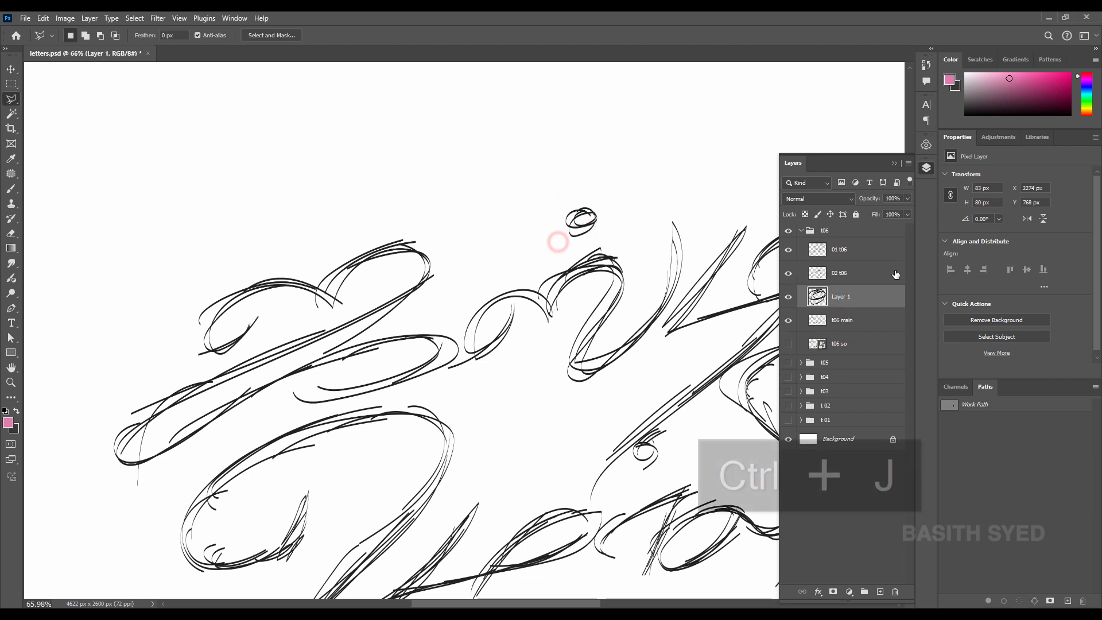
pyautogui.doubleClick(841, 294)
pyautogui.write('03')
pyautogui.hotkey('ctrl', 'v')
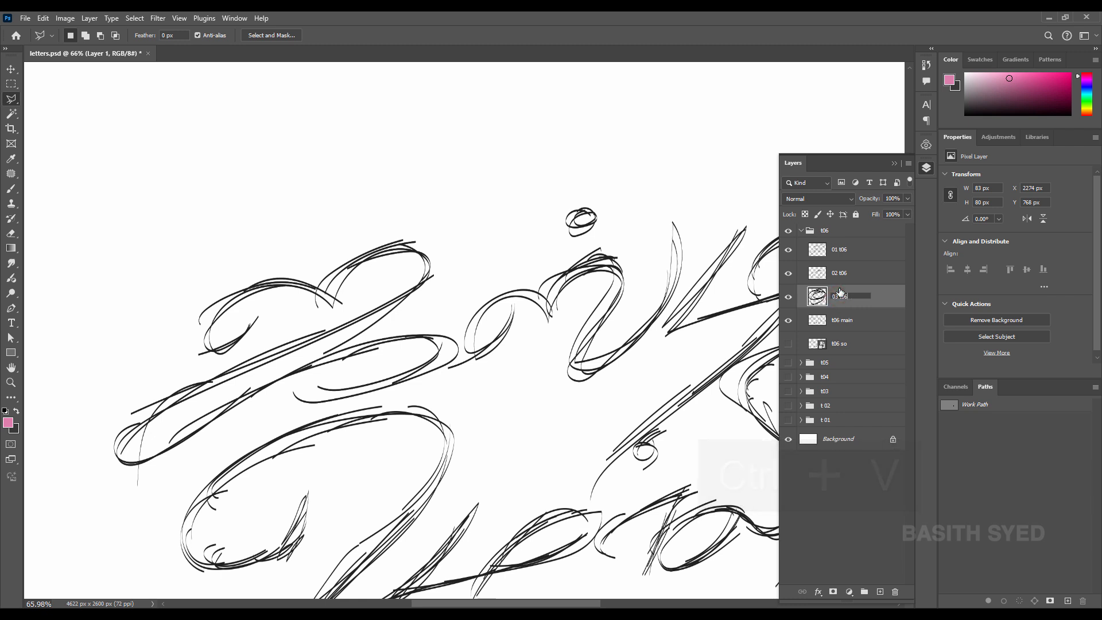
pyautogui.press('Return')
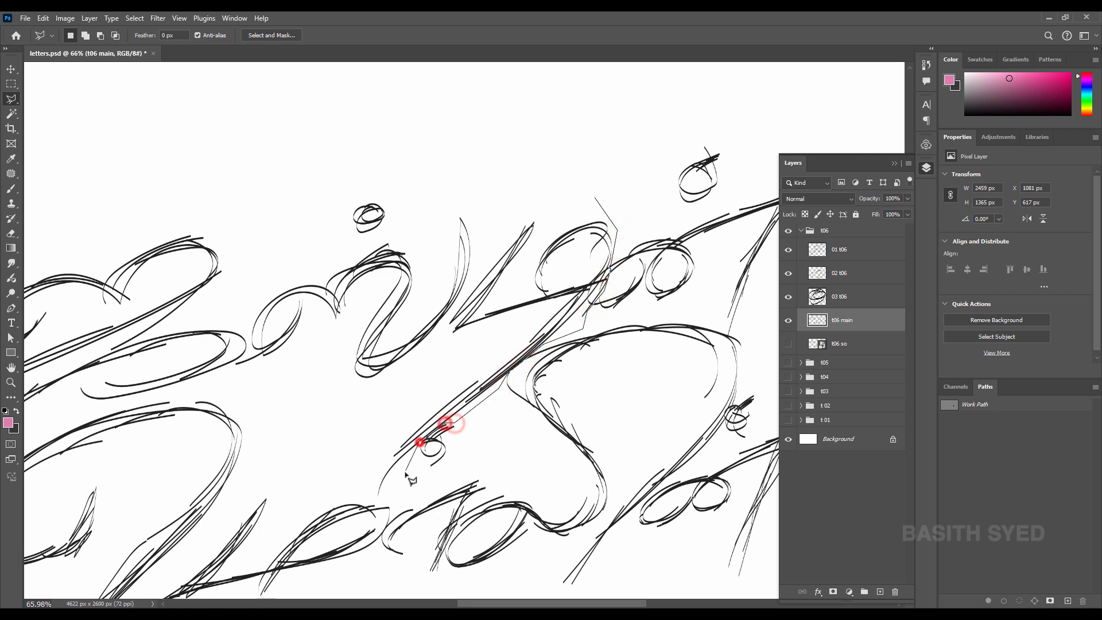
# Continue the Polygonal Lasso outline around the next letter's long diagonal tail and back up between it and the second letter
pyautogui.click(372, 501)
pyautogui.click(357, 482)
pyautogui.click(364, 437)
pyautogui.click(417, 383)
pyautogui.click(447, 319)
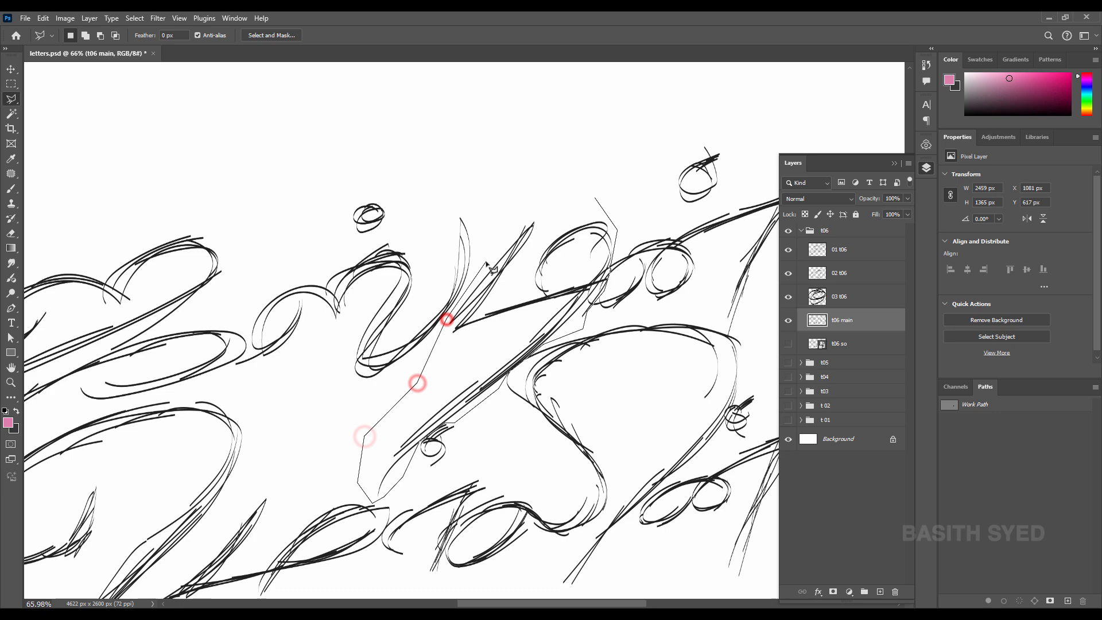
# Copy the lassoed upper-line letter with the long diagonal tail to a layer named 04 t06, and reselect t06 main
pyautogui.click(596, 198)
pyautogui.hotkey('ctrl', 'j')
pyautogui.hotkey('ctrl', 'v')
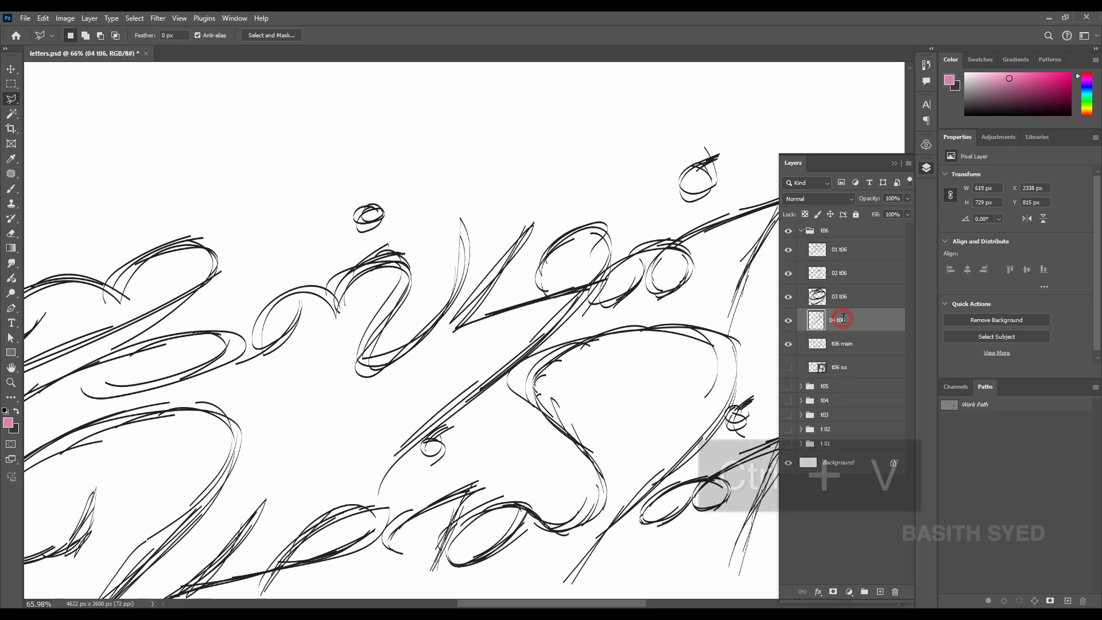
pyautogui.click(827, 343)
pyautogui.click(788, 343)
pyautogui.click(790, 344)
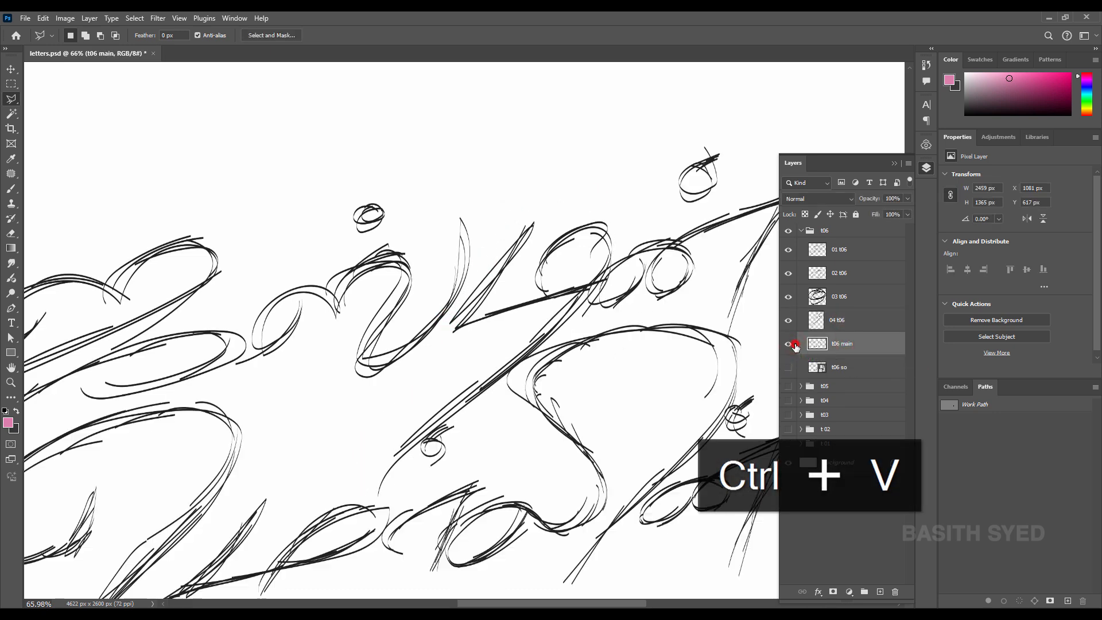
# Draw a closed pen path around the last letter of the upper line on t06 main
pyautogui.moveTo(685, 272); pyautogui.dragTo(564, 280)
pyautogui.press('p')
pyautogui.click(474, 327)
pyautogui.click(456, 328)
pyautogui.click(469, 292)
pyautogui.click(498, 267)
pyautogui.click(529, 231)
pyautogui.click(570, 223)
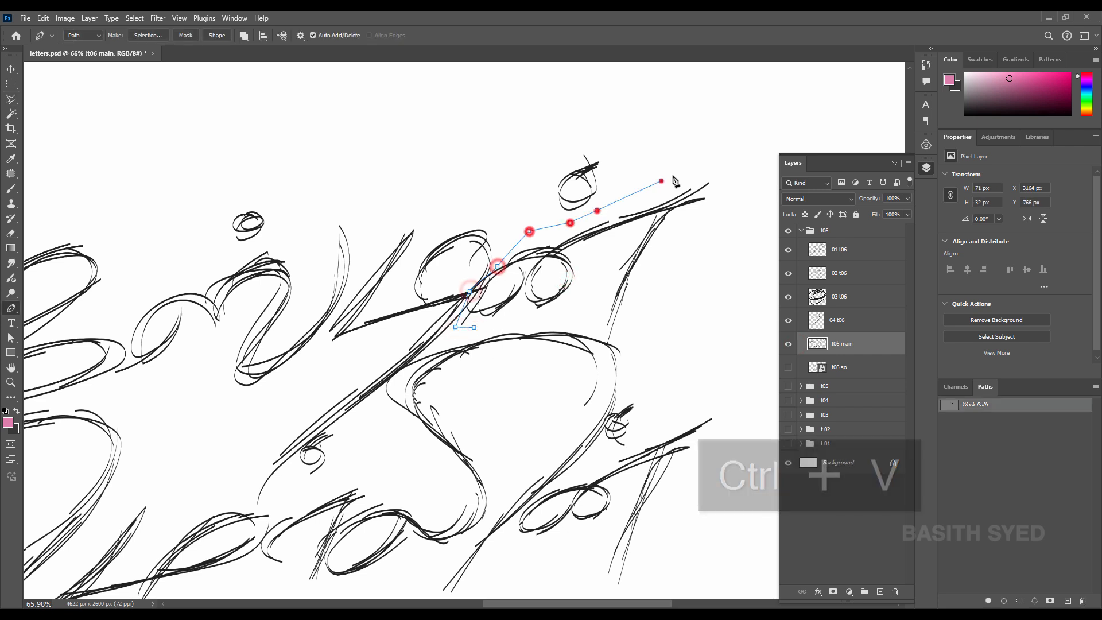
pyautogui.click(720, 154)
pyautogui.click(733, 168)
pyautogui.click(728, 212)
pyautogui.click(689, 261)
pyautogui.click(665, 306)
pyautogui.click(644, 332)
pyautogui.click(622, 344)
pyautogui.click(611, 342)
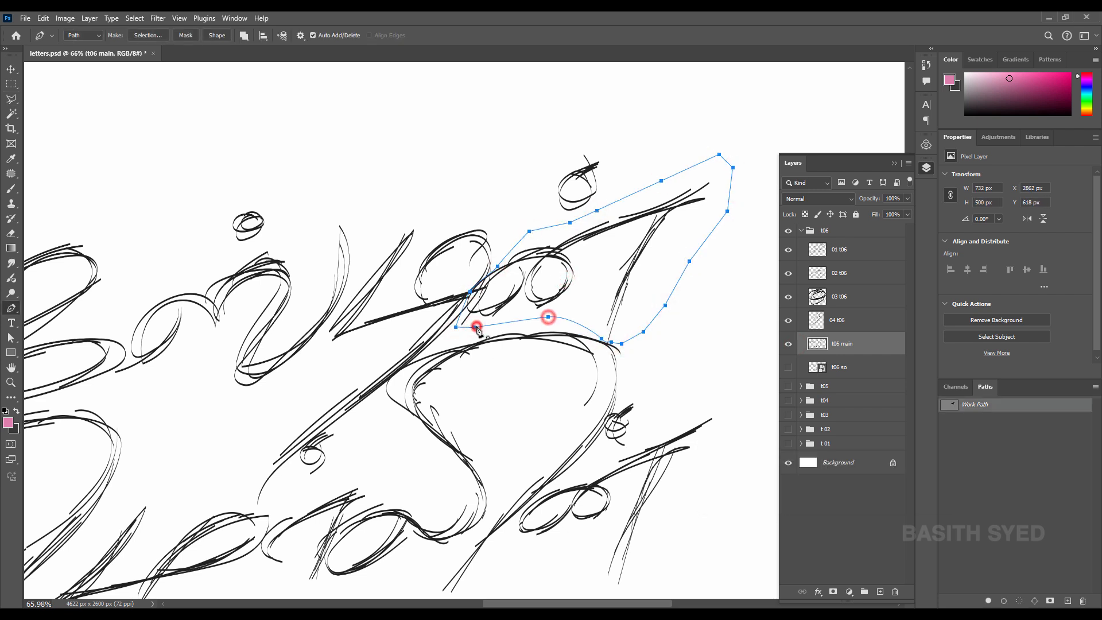
# Copy the outlined last letter to a new layer named 05 t06, and reselect t06 main
pyautogui.hotkey('ctrl', 'Return')
pyautogui.hotkey('ctrl', 'j')
pyautogui.doubleClick(843, 343)
pyautogui.write('05')
pyautogui.write('t06')
pyautogui.click(849, 376)
# Outline the dot above the upper line's last letter with a path and copy it to a layer named 06 t06
pyautogui.click(534, 174)
pyautogui.click(543, 213)
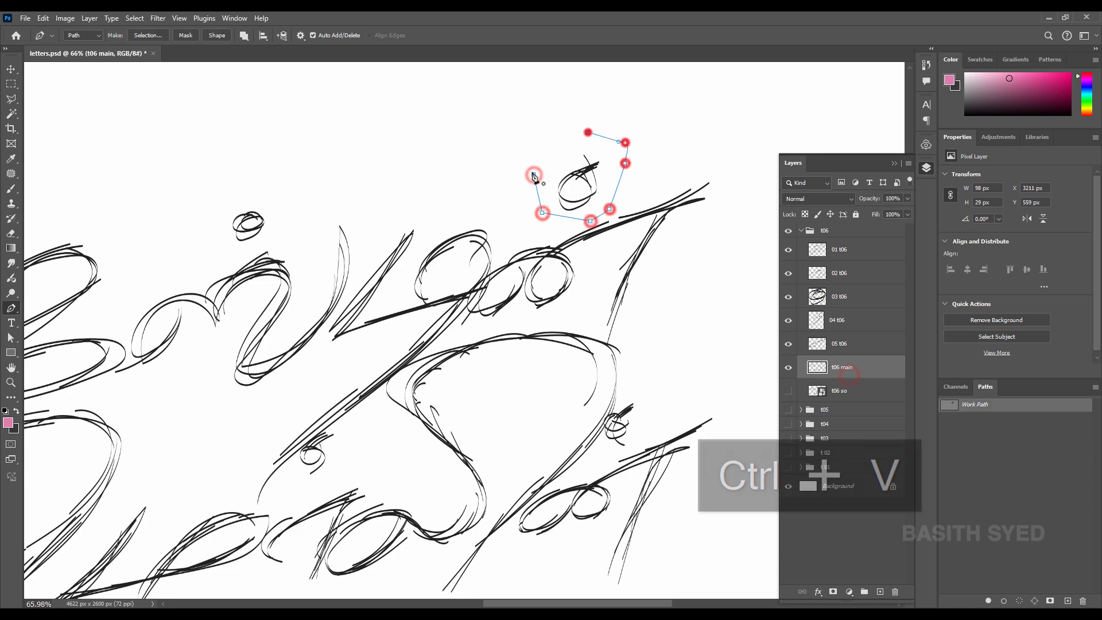
pyautogui.click(534, 174)
pyautogui.hotkey('ctrl', 'Return')
pyautogui.hotkey('ctrl', 'j')
pyautogui.doubleClick(838, 365)
pyautogui.click(856, 391)
# Select the large looped first letter of the lower line with the Polygonal Lasso
pyautogui.moveTo(236, 481); pyautogui.dragTo(209, 463)
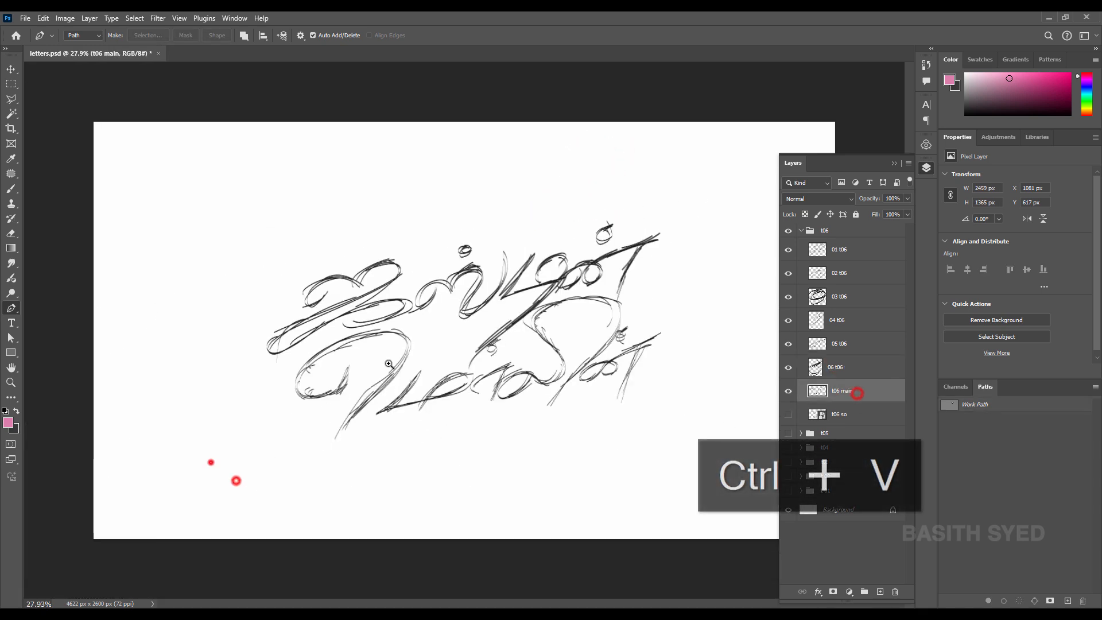
pyautogui.moveTo(396, 342); pyautogui.dragTo(437, 339)
pyautogui.press('l')
pyautogui.click(397, 286)
pyautogui.click(476, 352)
pyautogui.click(343, 519)
pyautogui.click(301, 557)
pyautogui.click(266, 218)
pyautogui.click(474, 155)
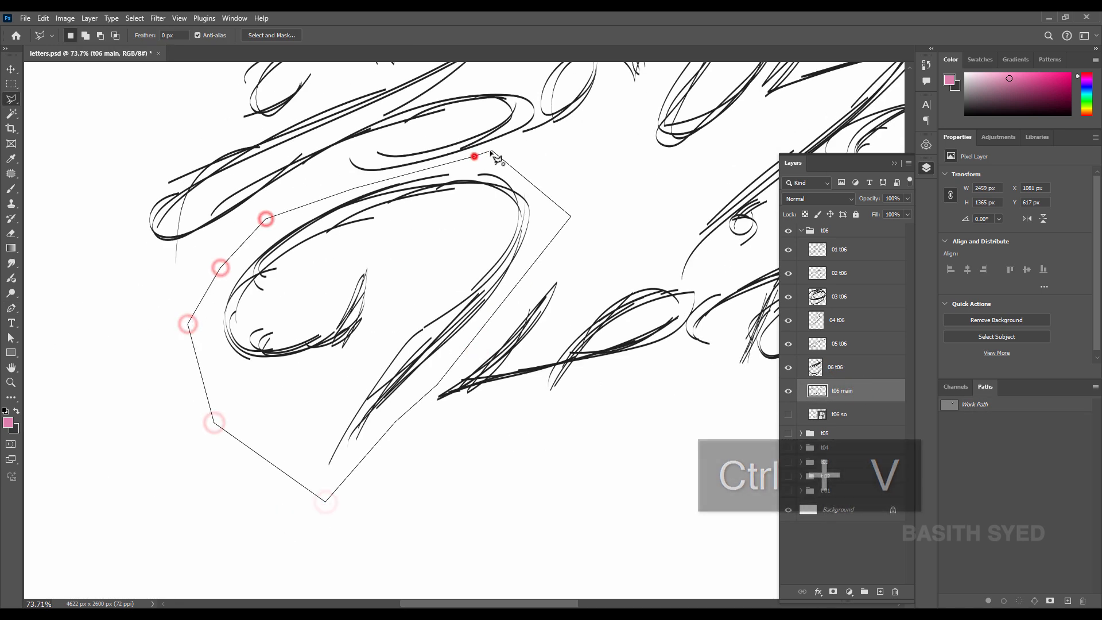
pyautogui.click(492, 151)
# Copy the selected first letter to a layer named 07 t06, and reselect t06 main
pyautogui.hotkey('ctrl', 'j')
pyautogui.doubleClick(844, 393)
pyautogui.write('07')
pyautogui.hotkey('ctrl', 'v')
pyautogui.moveTo(503, 345); pyautogui.dragTo(323, 386)
pyautogui.click(859, 416)
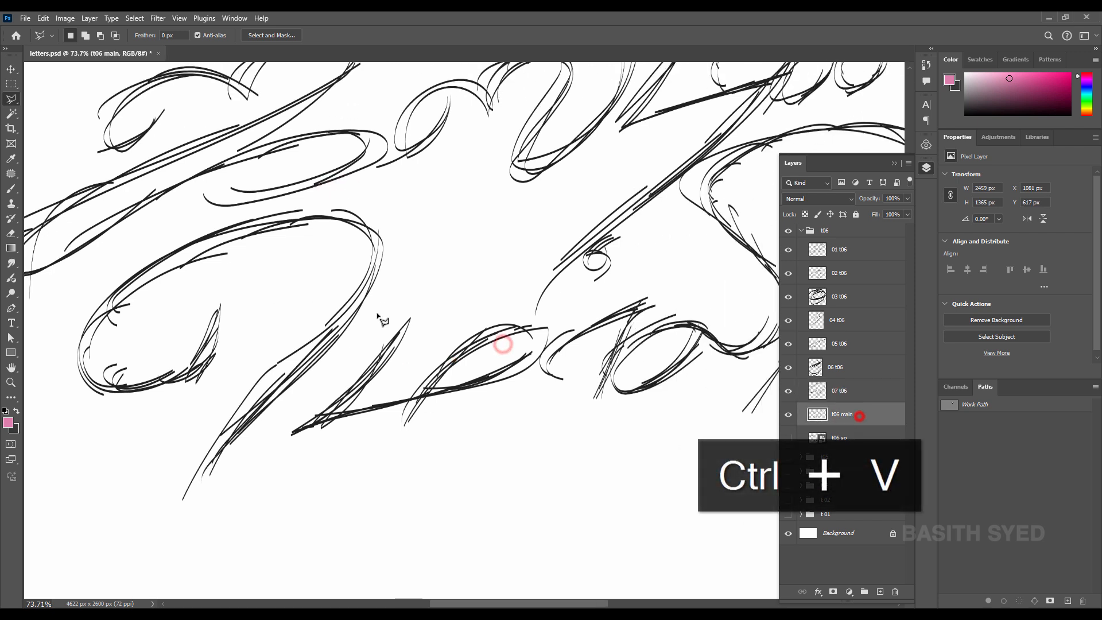
# Lasso the second letter of the lower line and copy it to a layer named 08 t06
pyautogui.moveTo(446, 286); pyautogui.dragTo(430, 324)
pyautogui.click(467, 329)
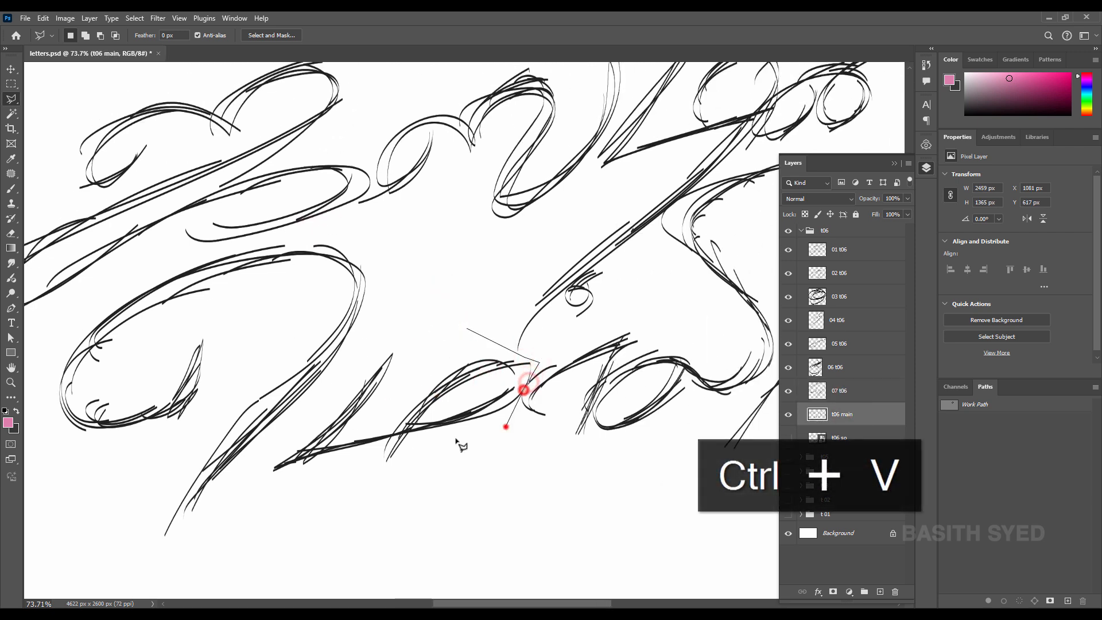
pyautogui.click(361, 472)
pyautogui.click(264, 480)
pyautogui.click(356, 364)
pyautogui.click(388, 322)
pyautogui.click(468, 329)
pyautogui.hotkey('ctrl', 'j')
pyautogui.doubleClick(843, 414)
pyautogui.write('08 t06')
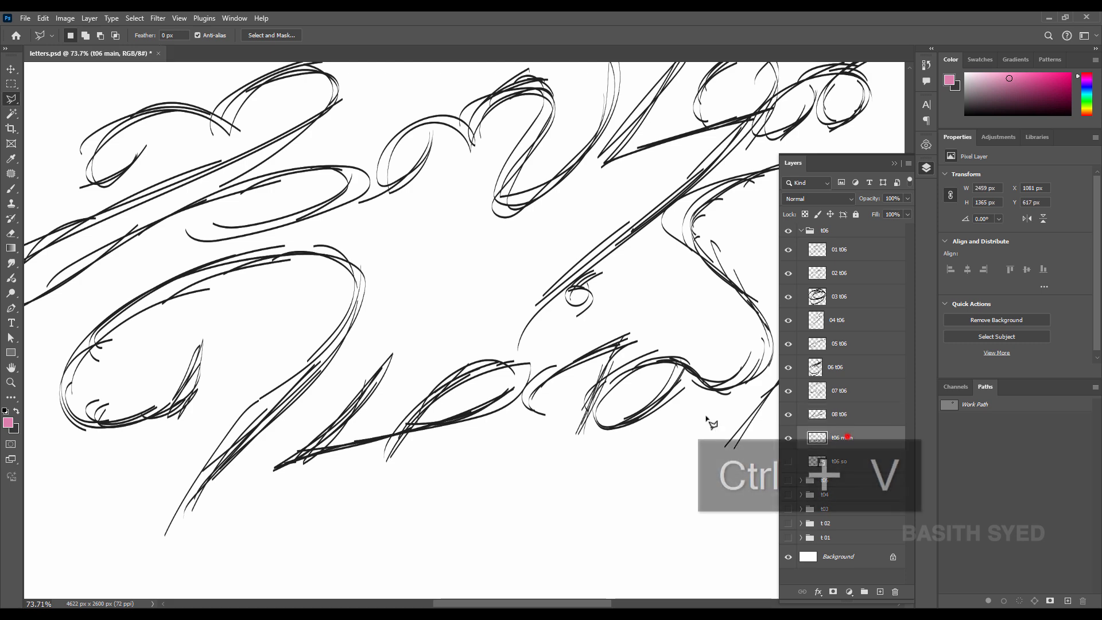
# Lasso the third letter of the lower line on t06 main and copy it to a layer named 09 t06
pyautogui.moveTo(719, 333); pyautogui.dragTo(513, 371)
pyautogui.click(410, 406)
pyautogui.click(401, 420)
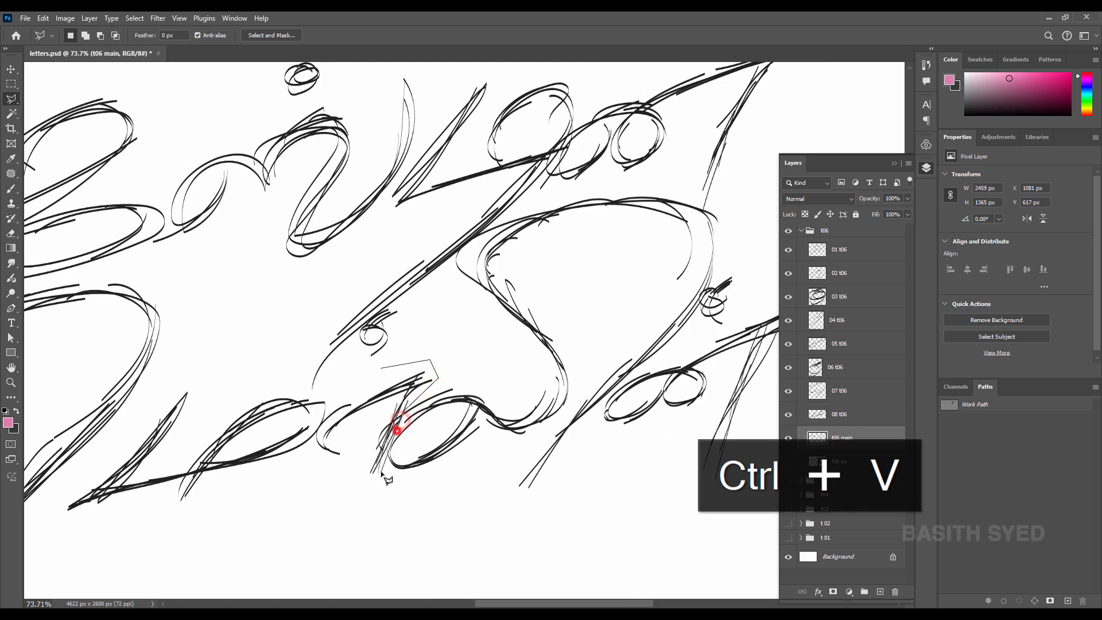
pyautogui.click(316, 423)
pyautogui.click(356, 376)
pyautogui.click(382, 367)
pyautogui.hotkey('ctrl', 'j')
pyautogui.doubleClick(843, 438)
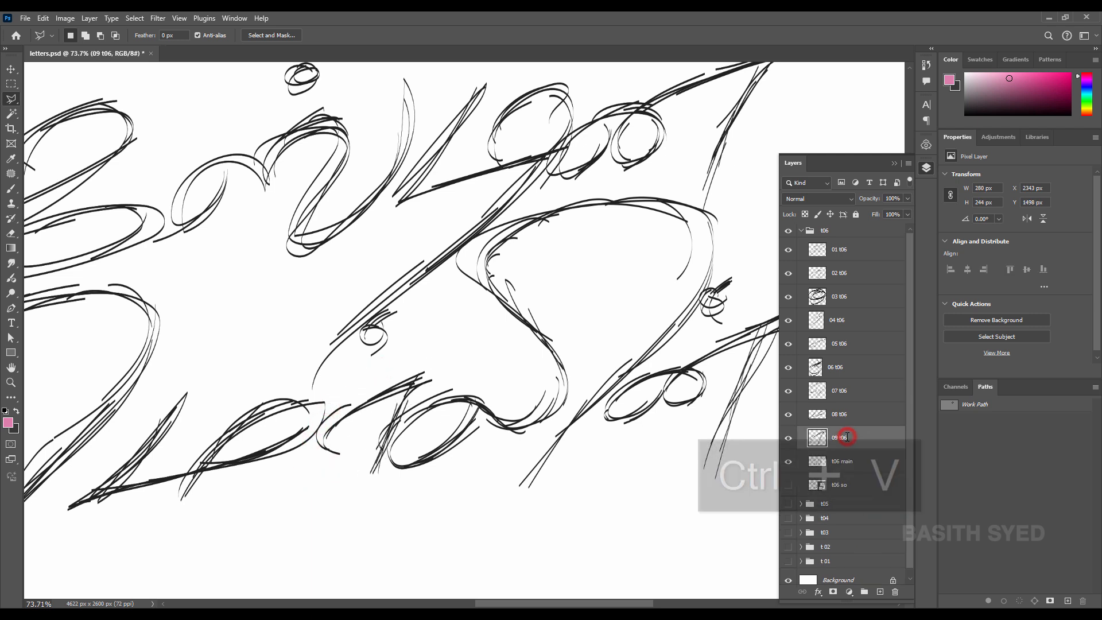
# Lasso the small dot above the third lower-line letter and copy it to a layer named 10 t06
pyautogui.click(366, 328)
pyautogui.click(345, 346)
pyautogui.click(345, 364)
pyautogui.click(360, 367)
pyautogui.click(370, 362)
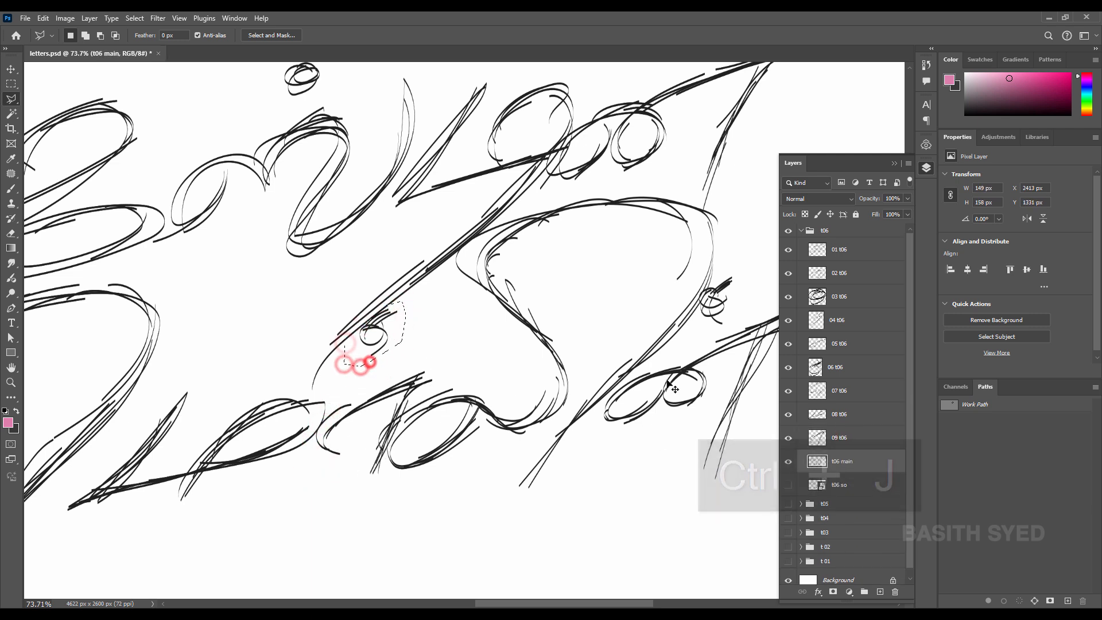
pyautogui.hotkey('ctrl', 'j')
pyautogui.doubleClick(841, 457)
pyautogui.write('10 t06')
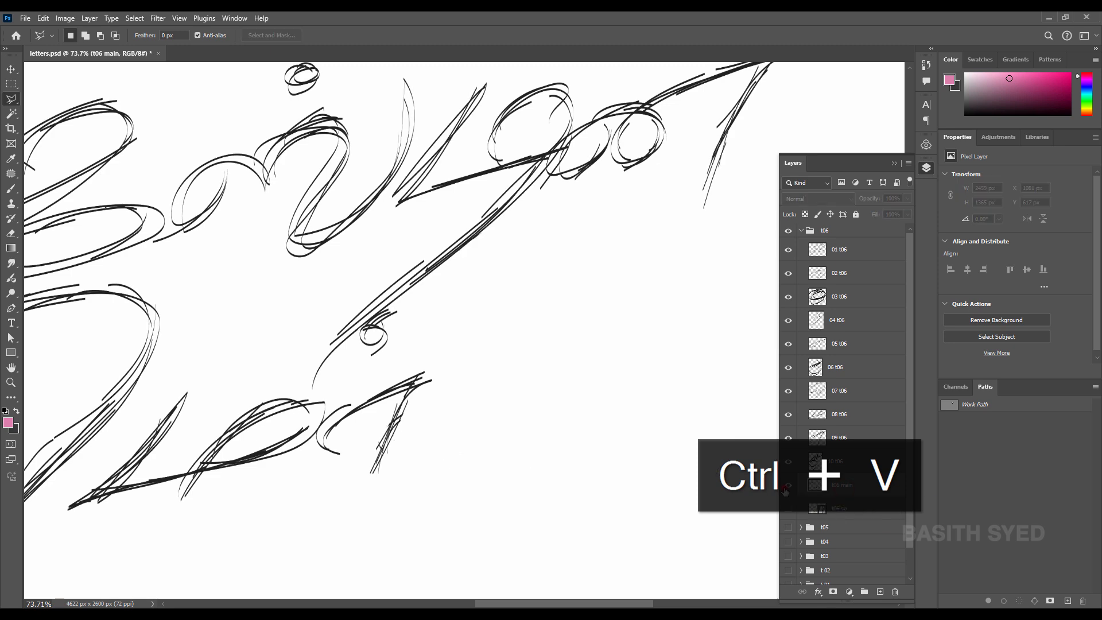
# Trace a closed pen path around the large curved letter of the lower line and turn it into a selection
pyautogui.write('p')
pyautogui.click(399, 475)
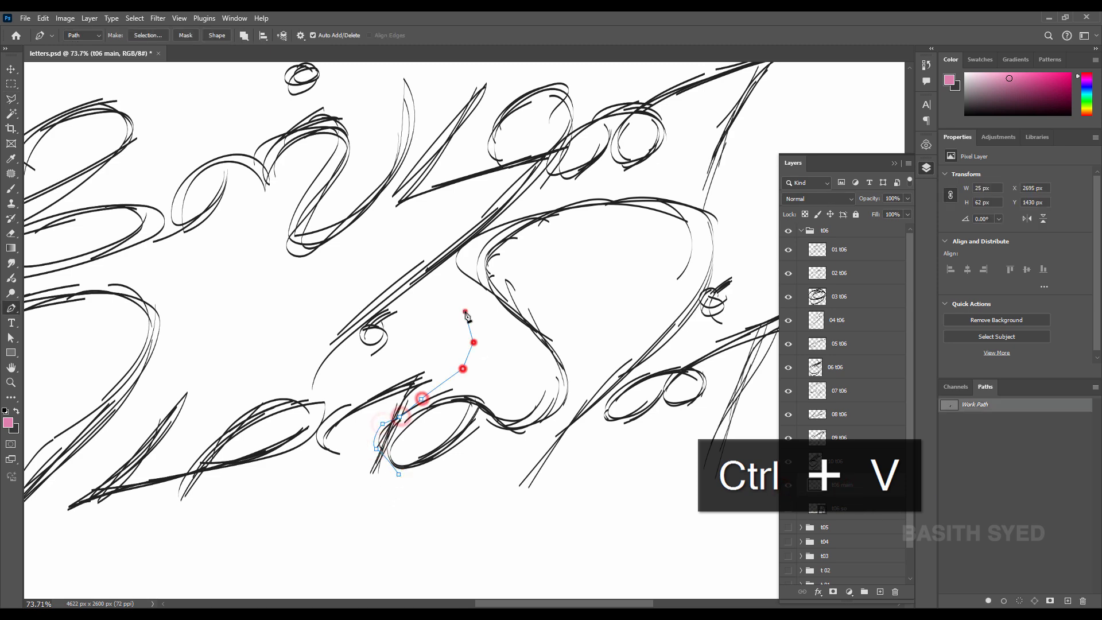
pyautogui.click(456, 280)
pyautogui.click(456, 253)
pyautogui.click(495, 224)
pyautogui.click(567, 193)
pyautogui.click(696, 186)
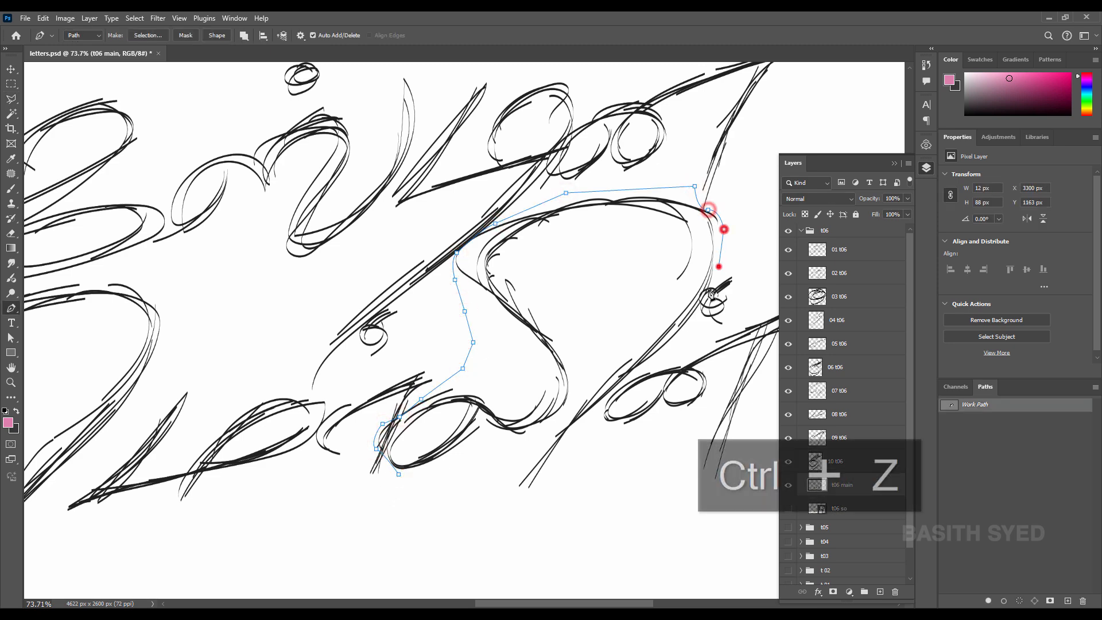
pyautogui.click(639, 370)
pyautogui.click(547, 497)
pyautogui.click(507, 514)
pyautogui.click(446, 499)
pyautogui.click(389, 497)
pyautogui.click(398, 475)
pyautogui.hotkey('ctrl', 'Return')
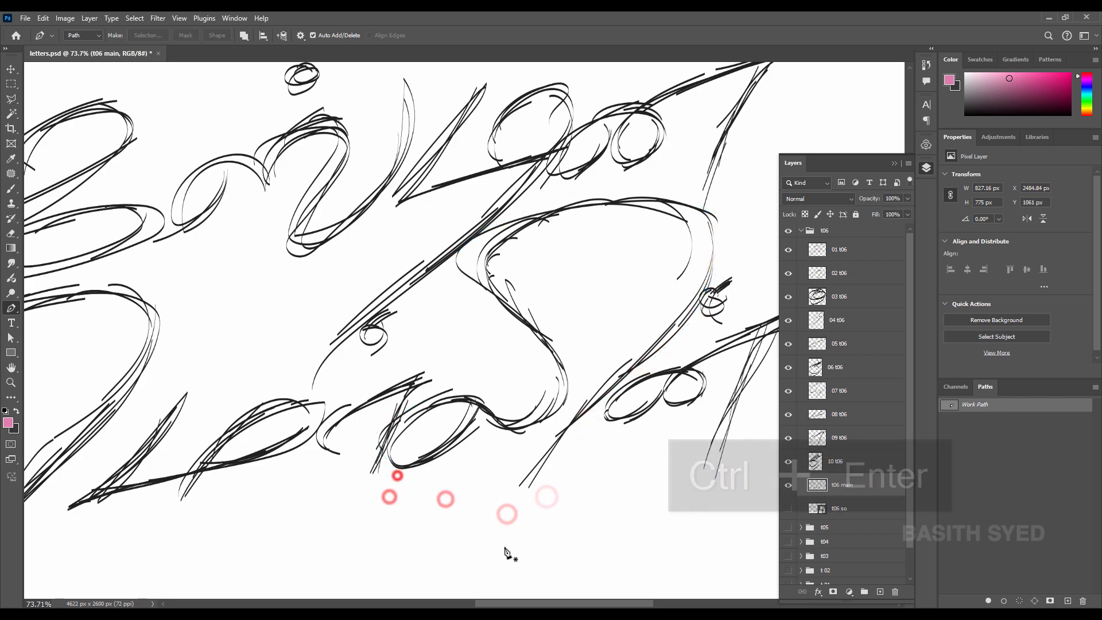
# Copy the selected large curved letter to a new layer, view it in isolation, and reselect t06 main
pyautogui.hotkey('ctrl', 'j')
pyautogui.keyDown('alt'); pyautogui.click(785, 492); pyautogui.keyUp('alt')
pyautogui.keyDown('alt'); pyautogui.click(785, 492); pyautogui.keyUp('alt')
pyautogui.click(840, 514)
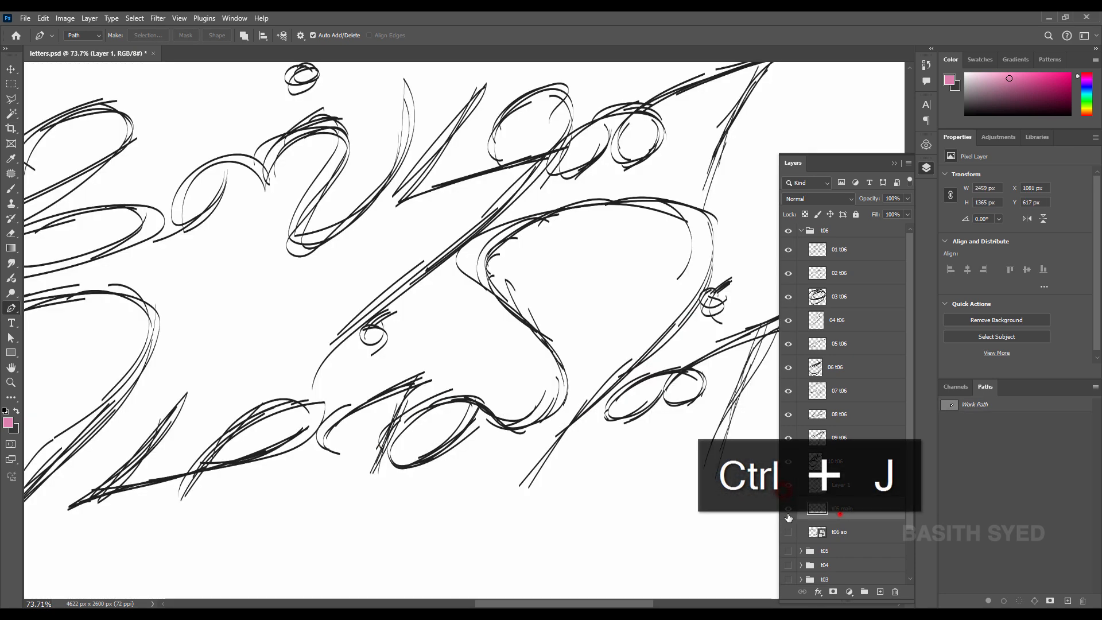
# Trace a closed pen path around the last letter of the lower line and turn it into a selection
pyautogui.moveTo(585, 408); pyautogui.dragTo(381, 409)
pyautogui.click(396, 444)
pyautogui.click(392, 413)
pyautogui.click(428, 375)
pyautogui.click(490, 345)
pyautogui.click(554, 309)
pyautogui.click(623, 275)
pyautogui.click(643, 313)
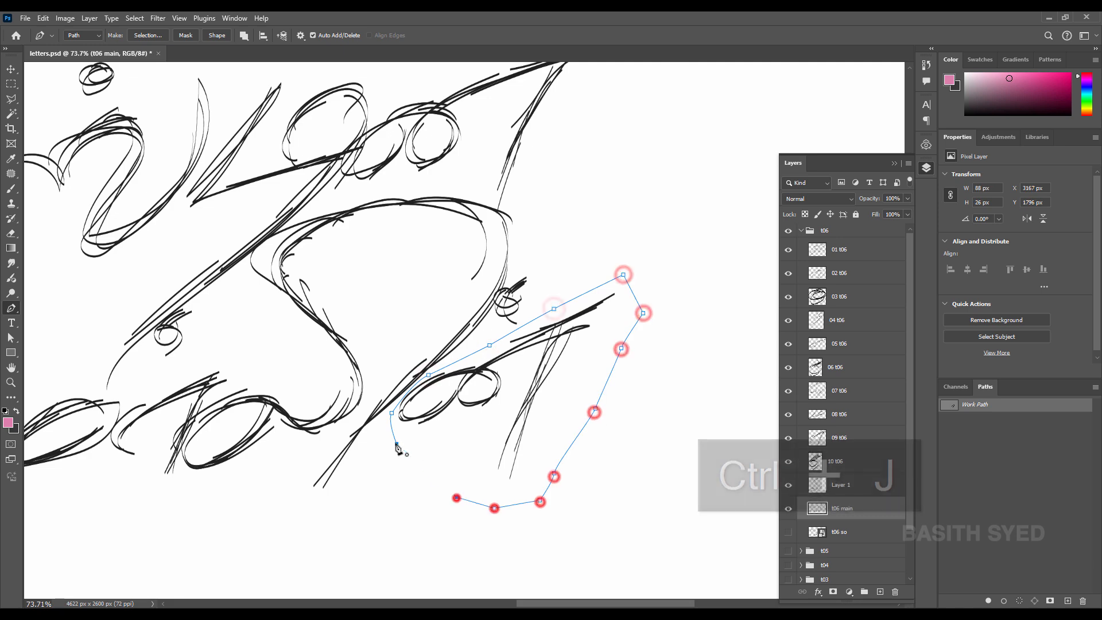
pyautogui.click(396, 444)
pyautogui.hotkey('ctrl', 'Return')
# Undo the copy of the last letter and rename Layer 1 as 11 t06
pyautogui.hotkey('ctrl', 'j')
pyautogui.hotkey('ctrl', 'z')
pyautogui.doubleClick(842, 487)
pyautogui.write('11')
pyautogui.hotkey('ctrl', 'v')
pyautogui.press('Return')
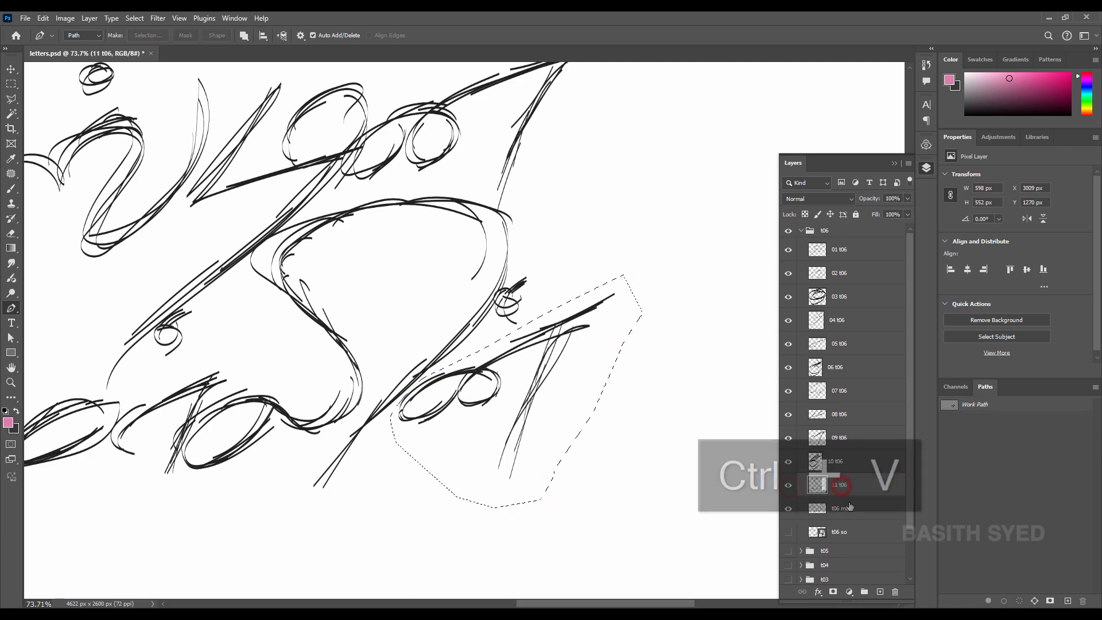
# Copy the selected last letter of the lower line from t06 main to a layer named 12 t06
pyautogui.click(850, 507)
pyautogui.click(789, 509)
pyautogui.click(788, 510)
pyautogui.hotkey('ctrl', 'j')
pyautogui.doubleClick(844, 509)
pyautogui.write('12')
pyautogui.hotkey('ctrl', 'v')
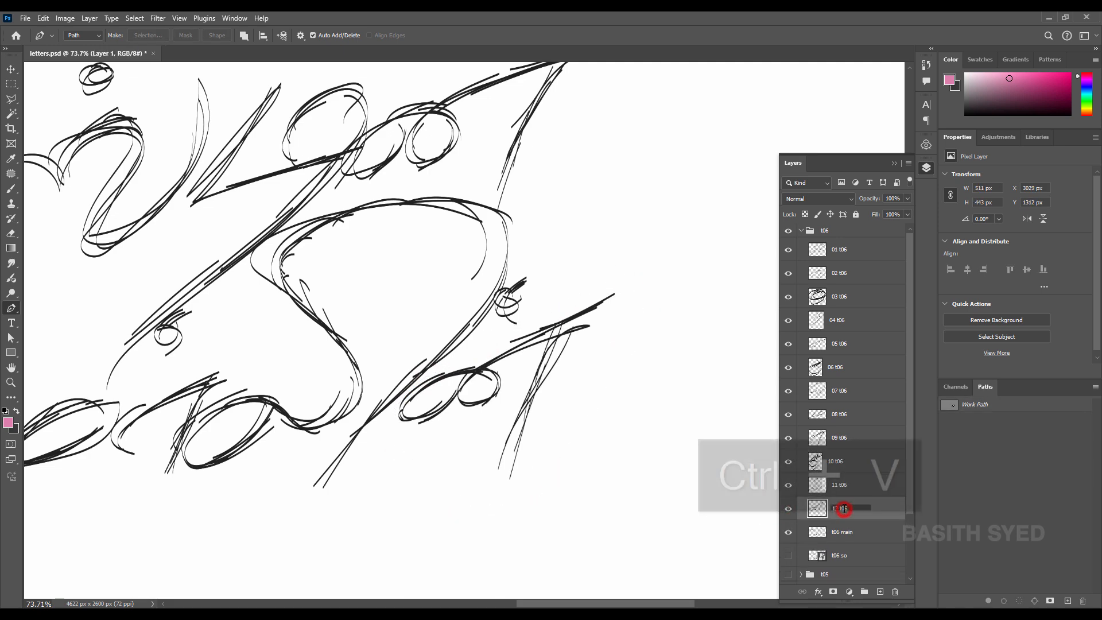
# Outline the dot above the lower line's last letter on t06 main with a closed path and convert it to a selection
pyautogui.click(850, 532)
pyautogui.click(788, 532)
pyautogui.click(788, 532)
pyautogui.click(529, 267)
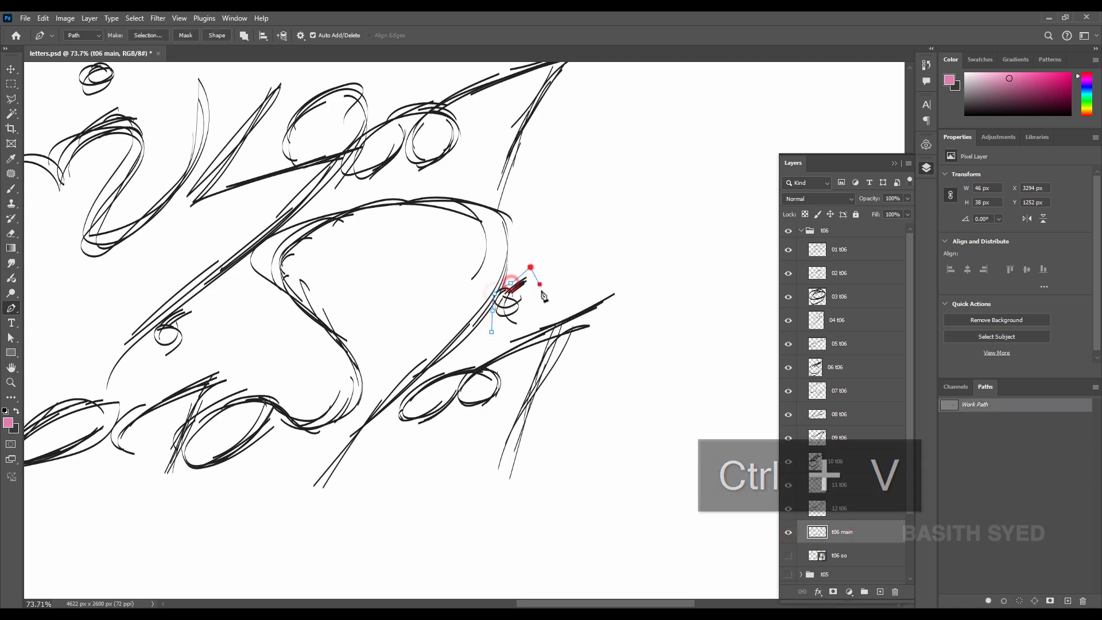
pyautogui.click(544, 308)
pyautogui.click(492, 332)
pyautogui.hotkey('ctrl', 'Return')
# Copy the selected dot to a layer named 13 t06 and check it in isolation
pyautogui.hotkey('ctrl', 'j')
pyautogui.doubleClick(837, 532)
pyautogui.write('13')
pyautogui.write('t06')
pyautogui.press('Return')
pyautogui.keyDown('alt'); pyautogui.click(788, 533); pyautogui.keyUp('alt')
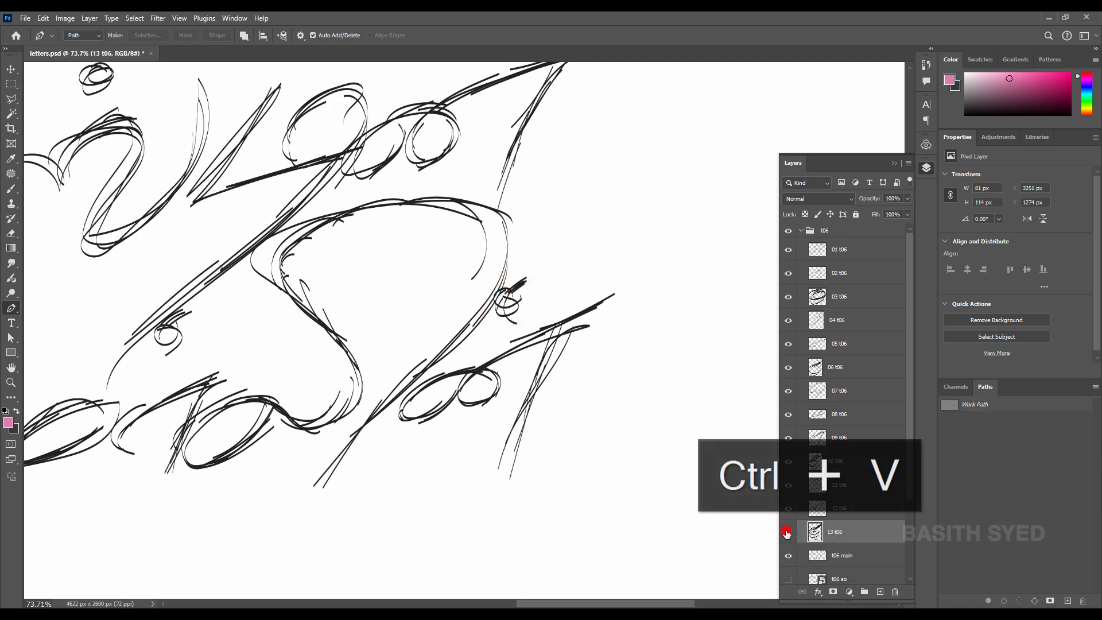
pyautogui.keyDown('alt'); pyautogui.click(788, 533); pyautogui.keyUp('alt')
# Hide the t06 main layer to check the separated pieces, and collapse the t06 group
pyautogui.click(851, 556)
pyautogui.click(788, 556)
pyautogui.hotkey('ctrl', 'space')
pyautogui.keyDown('ctrl'); pyautogui.keyDown('alt'); pyautogui.click(442, 385); pyautogui.keyUp('alt'); pyautogui.keyUp('ctrl')
pyautogui.click(788, 556)
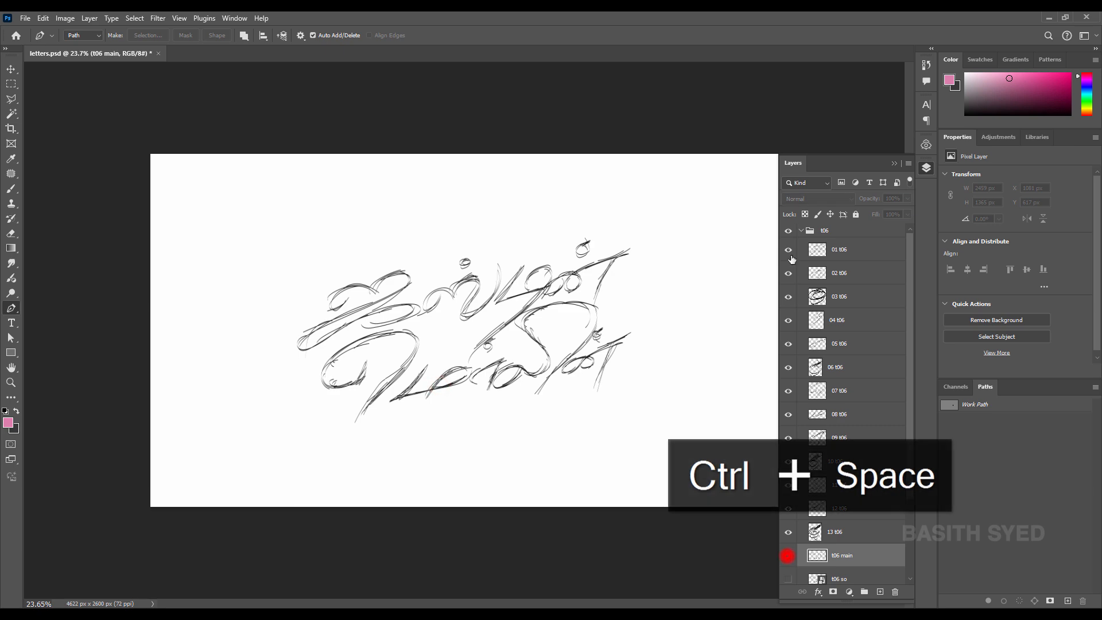
pyautogui.click(802, 230)
pyautogui.click(789, 230)
pyautogui.click(788, 230)
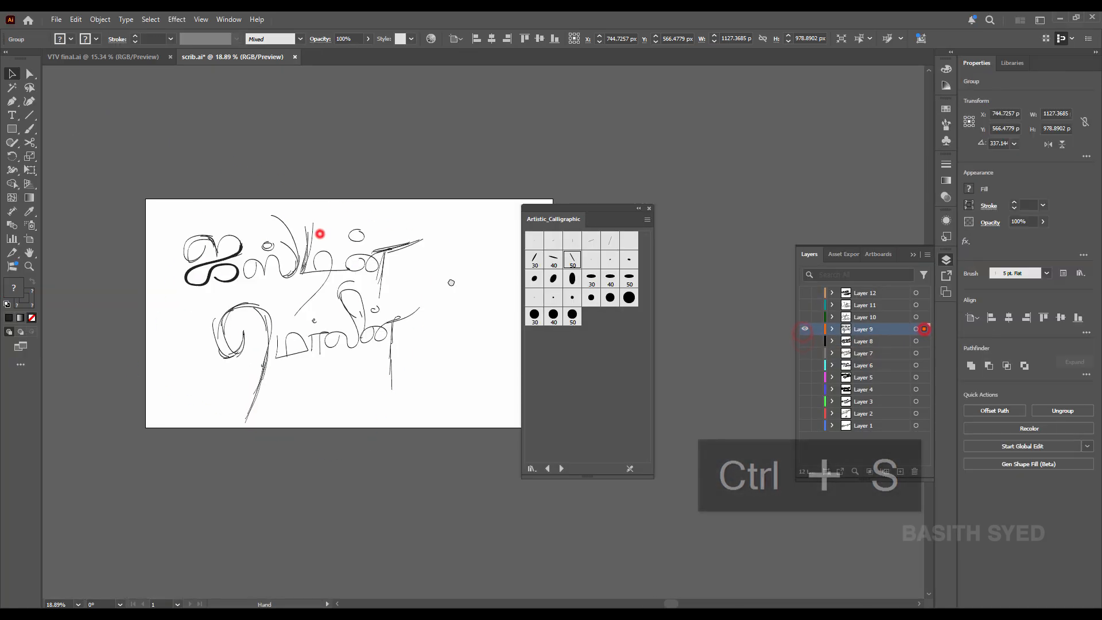
# Copy the Layer 9 lettering from scrib.ai in Illustrator and place it in Photoshop's letters.psd as a vector smart object
pyautogui.hotkey('ctrl', 'a')
pyautogui.hotkey('ctrl', 'c')
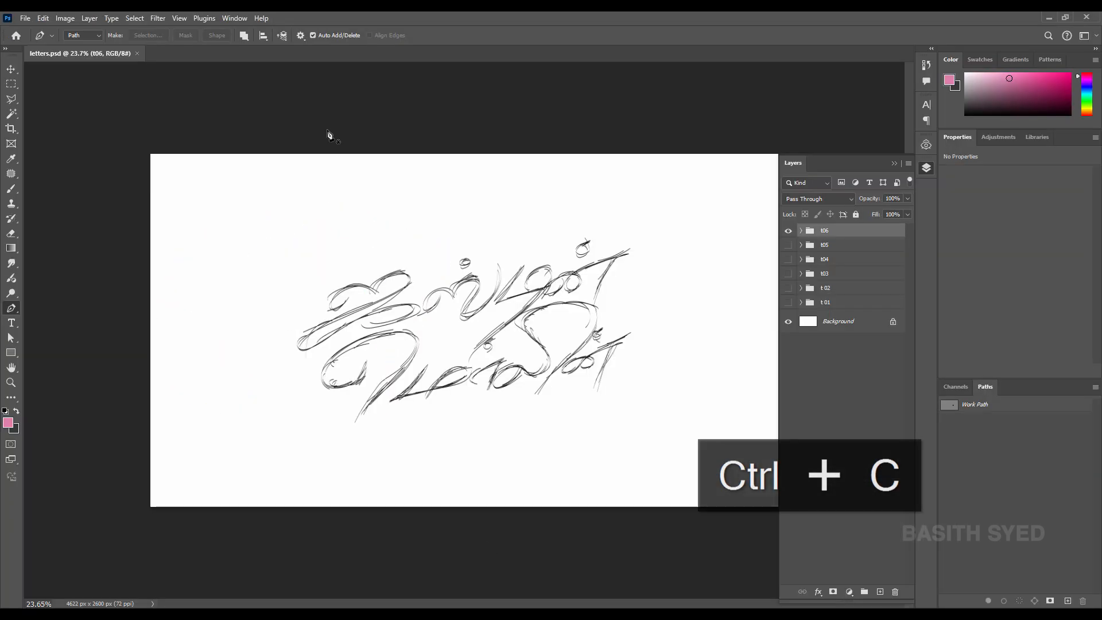
pyautogui.click(11, 70)
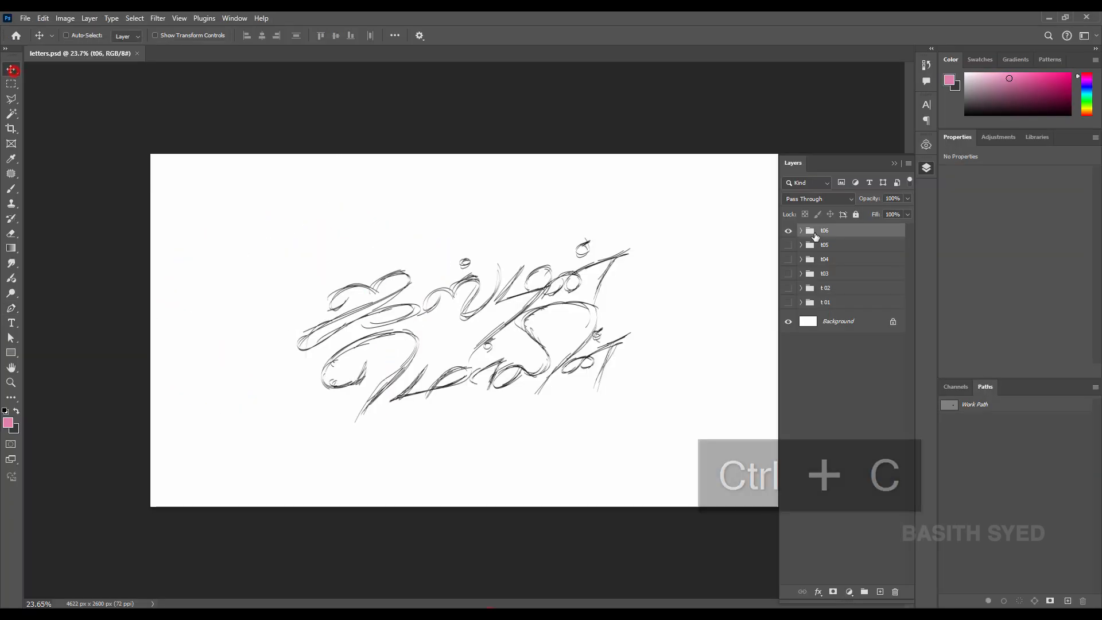
pyautogui.hotkey('ctrl', 'v')
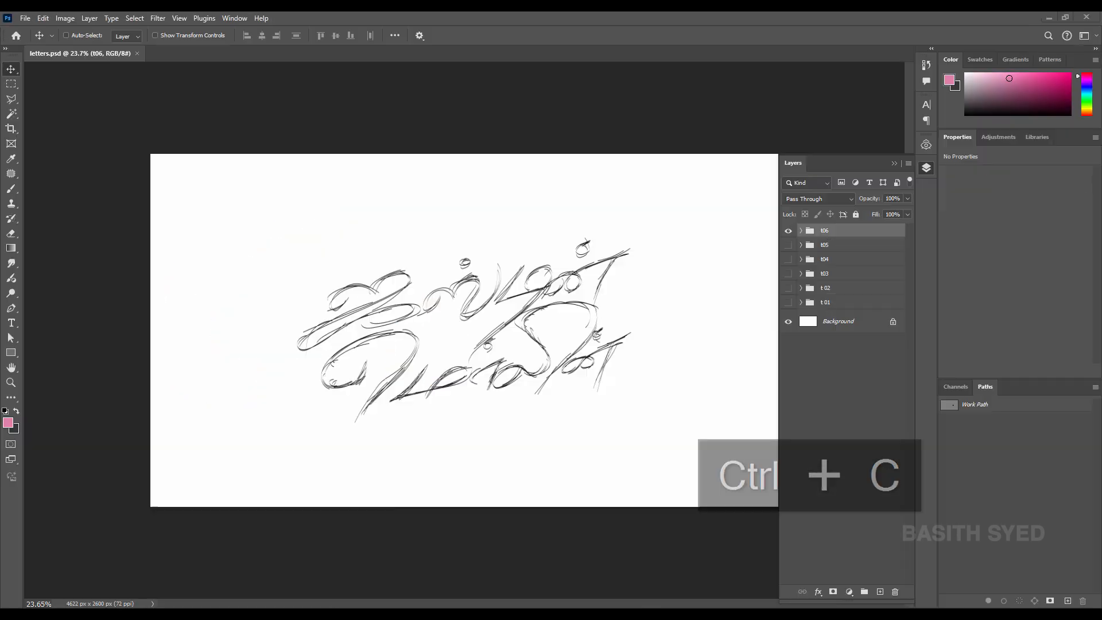
pyautogui.hotkey('ctrl', 'v')
pyautogui.click(510, 171)
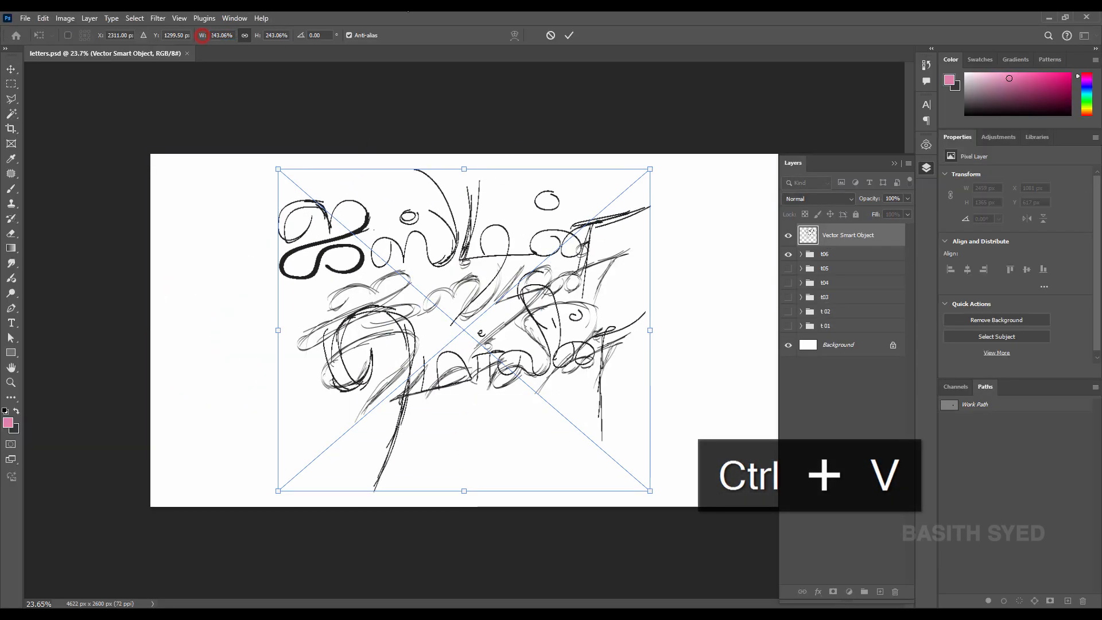
pyautogui.press('Return')
# Rename the pasted smart object as t07 and put it in a new group named t07
pyautogui.doubleClick(847, 236)
pyautogui.hotkey('ctrl', 'c')
pyautogui.click(898, 236)
pyautogui.hotkey('ctrl', 'g')
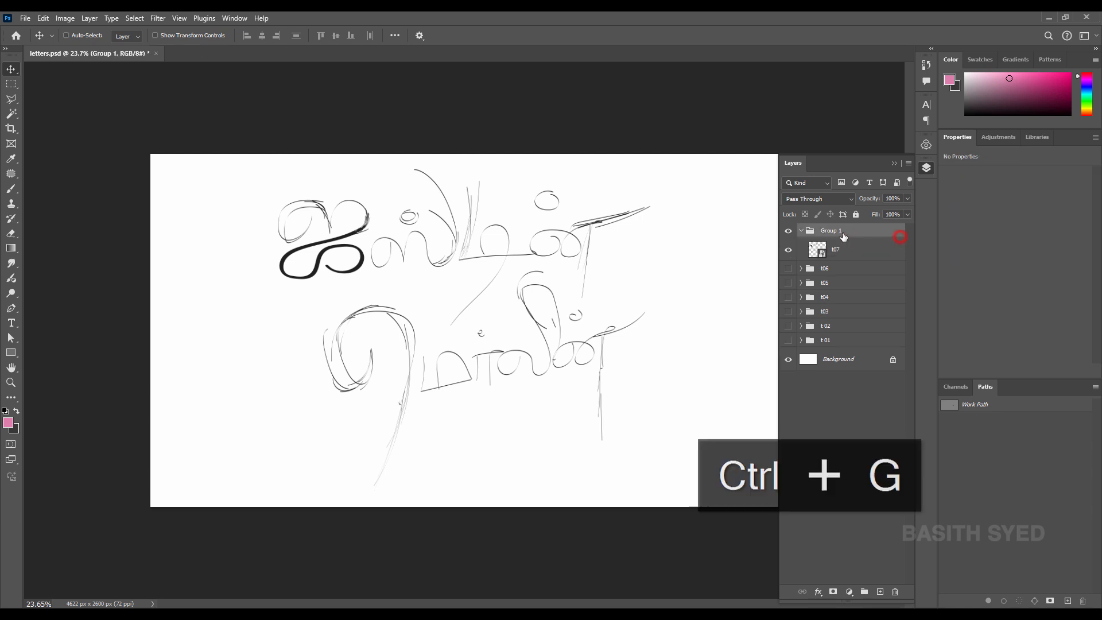
pyautogui.doubleClick(839, 231)
pyautogui.hotkey('ctrl', 'v')
pyautogui.click(874, 229)
# Rename the smart object inside the t07 group as t07 so
pyautogui.doubleClick(836, 249)
pyautogui.hotkey('ctrl', 'c')
pyautogui.press('Left')
pyautogui.write('so')
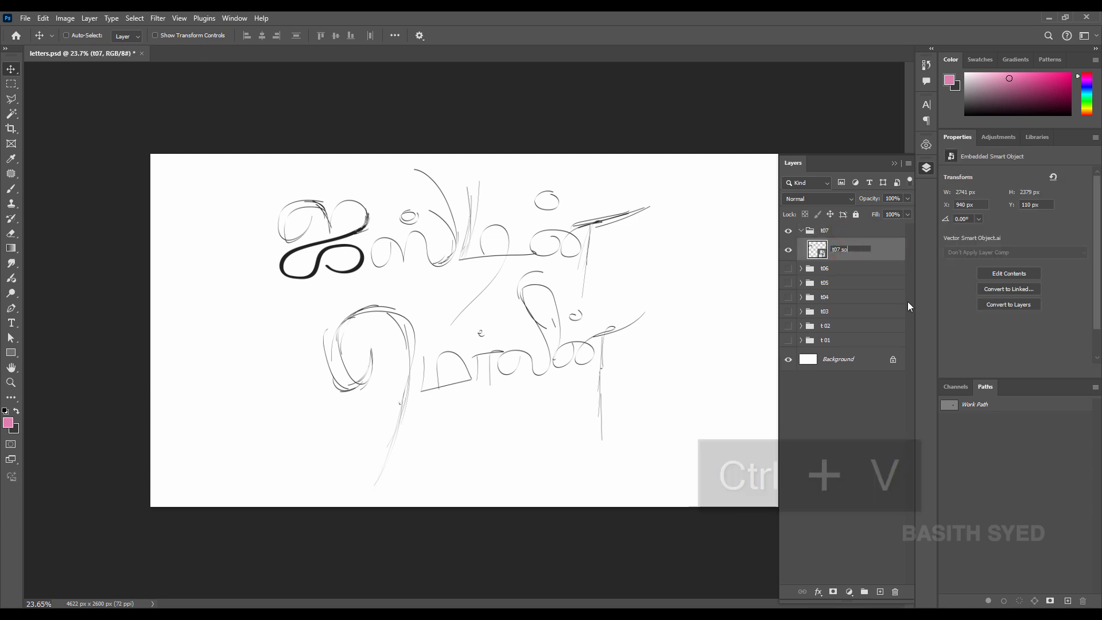
# Duplicate the t07 so smart object, hide the original, and rasterize the copy
pyautogui.press('Return')
pyautogui.hotkey('ctrl', 'j')
pyautogui.click(788, 274)
pyautogui.rightClick(879, 251)
pyautogui.click(916, 570)
# Rename the rasterized copy as t07 main and save the document
pyautogui.doubleClick(854, 249)
pyautogui.moveTo(865, 249); pyautogui.dragTo(842, 253)
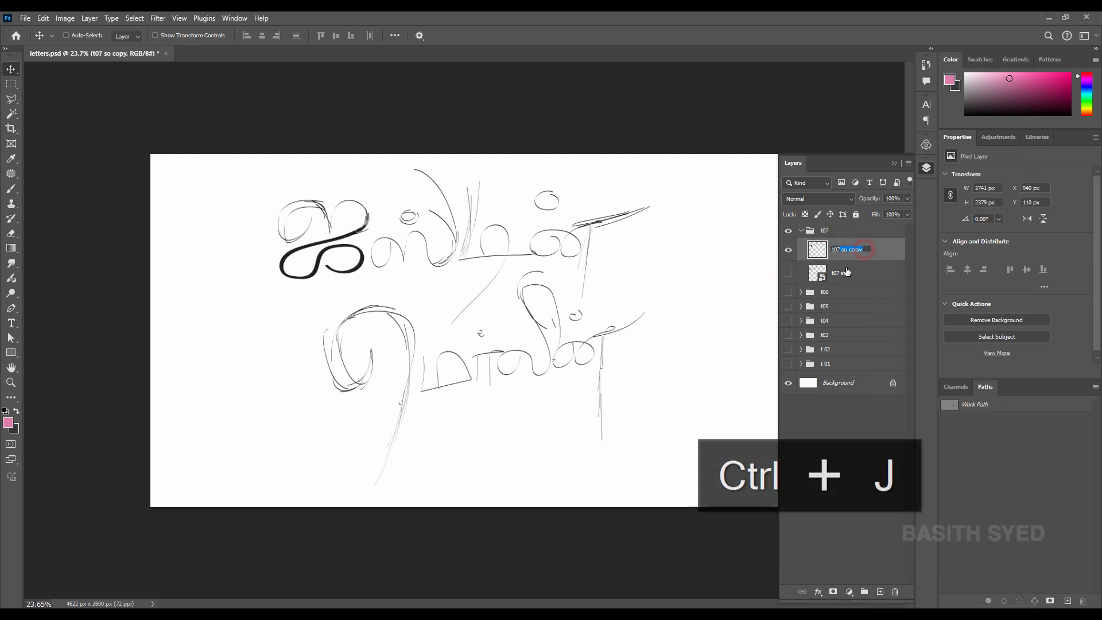
pyautogui.write('main')
pyautogui.press('Return')
pyautogui.scroll(3, 266, 251)
pyautogui.hotkey('ctrl', 's')
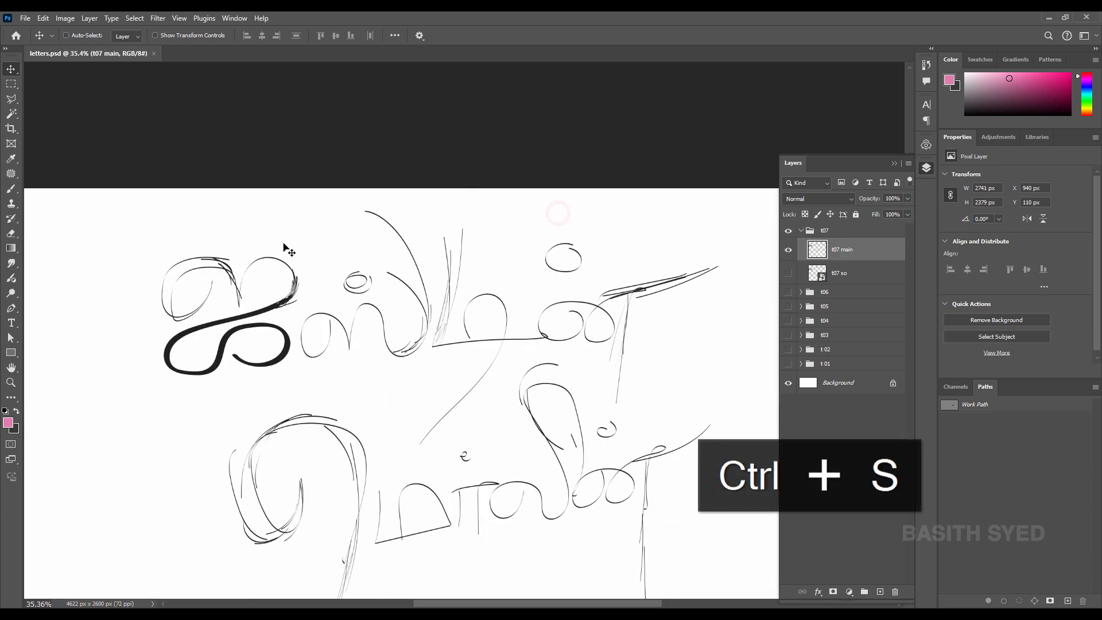
# Lasso the first letter of the upper line, copy it to its own layer, and name it 01 t07
pyautogui.press('l')
pyautogui.click(295, 234)
pyautogui.click(313, 278)
pyautogui.click(226, 395)
pyautogui.click(136, 368)
pyautogui.click(172, 243)
pyautogui.click(296, 233)
pyautogui.hotkey('ctrl', 'j')
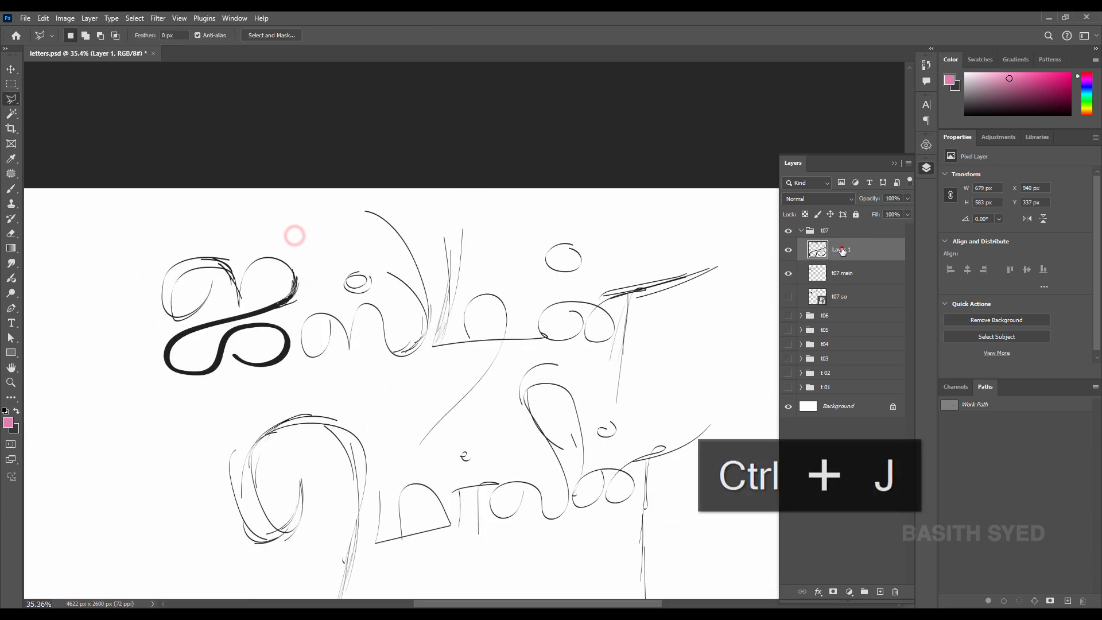
pyautogui.doubleClick(843, 250)
pyautogui.write('01')
pyautogui.hotkey('ctrl', 'v')
pyautogui.press('Return')
# On t07 main, lasso the second upper letter without the small circle above it and copy it to a new layer
pyautogui.click(866, 275)
pyautogui.click(324, 292)
pyautogui.click(347, 305)
pyautogui.click(377, 291)
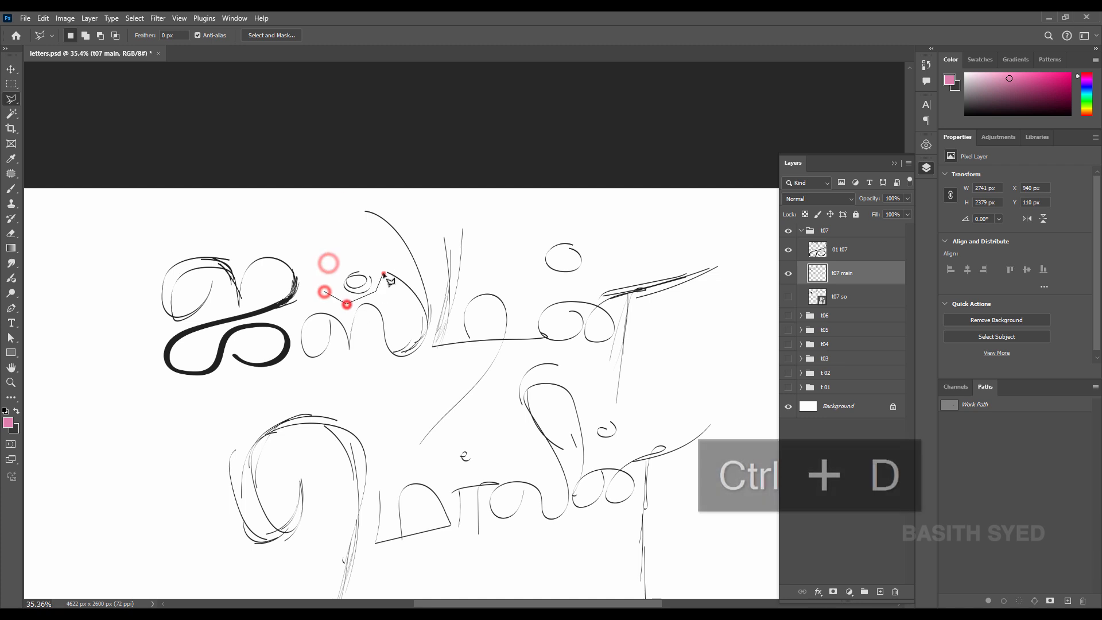
pyautogui.click(360, 205)
pyautogui.click(416, 211)
pyautogui.click(433, 307)
pyautogui.click(407, 377)
pyautogui.click(291, 374)
pyautogui.click(293, 323)
pyautogui.click(324, 291)
pyautogui.hotkey('ctrl', 'j')
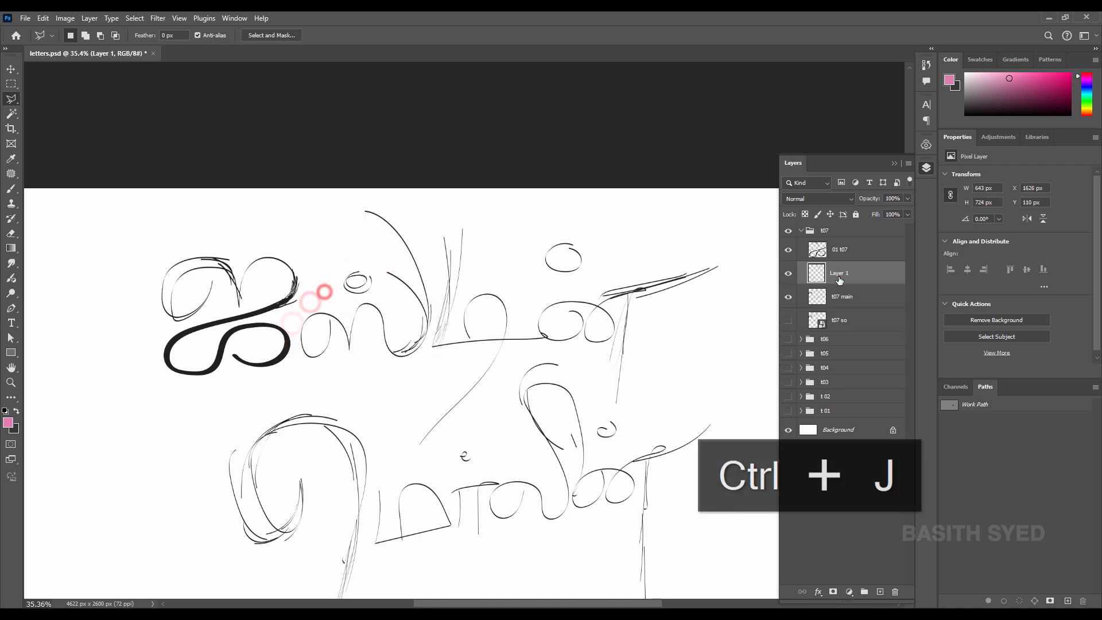
# Rename the second letter's new layer as 02 t07
pyautogui.doubleClick(839, 276)
pyautogui.write('02')
pyautogui.hotkey('ctrl', 'v')
pyautogui.press('Return')
# Copy the small circle above the second letter from t07 main to a layer named 03 t07, and reselect t07 main
pyautogui.click(864, 297)
pyautogui.click(343, 300)
pyautogui.hotkey('ctrl', 'j')
pyautogui.doubleClick(843, 300)
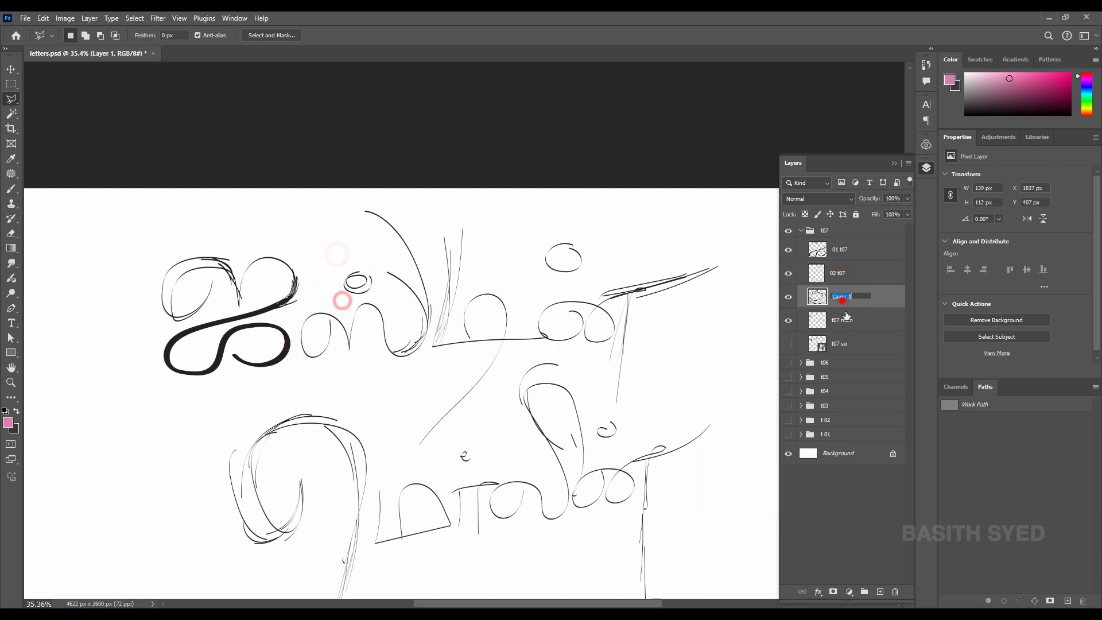
pyautogui.write('03')
pyautogui.hotkey('ctrl', 'v')
pyautogui.press('Return')
pyautogui.click(848, 320)
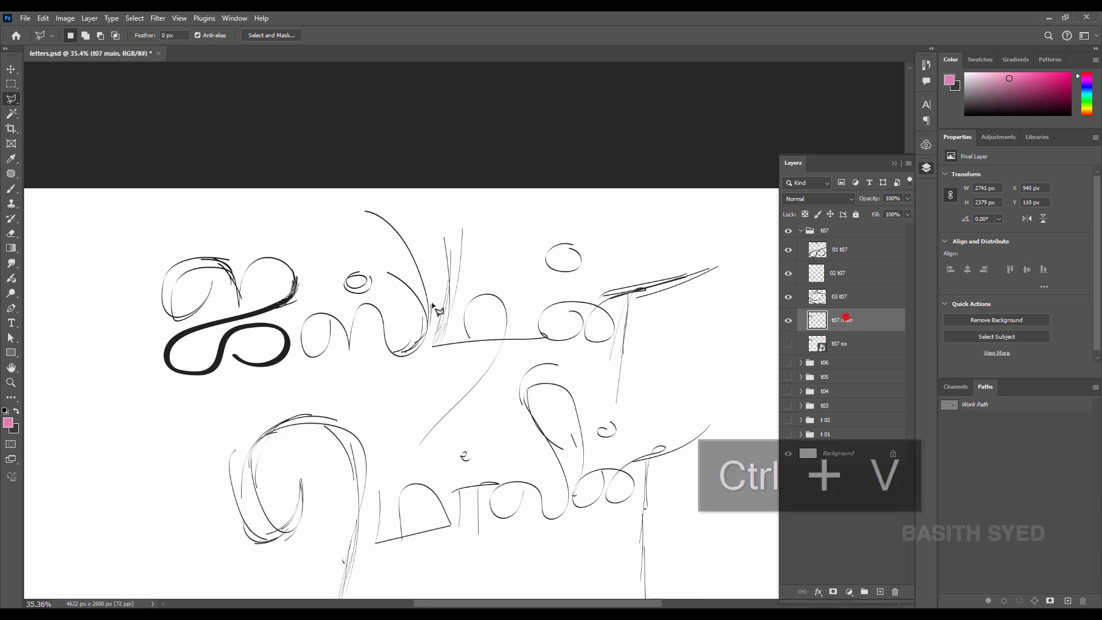
pyautogui.click(436, 276)
pyautogui.click(432, 219)
pyautogui.click(470, 206)
pyautogui.click(490, 231)
pyautogui.click(482, 260)
pyautogui.click(518, 303)
pyautogui.click(536, 336)
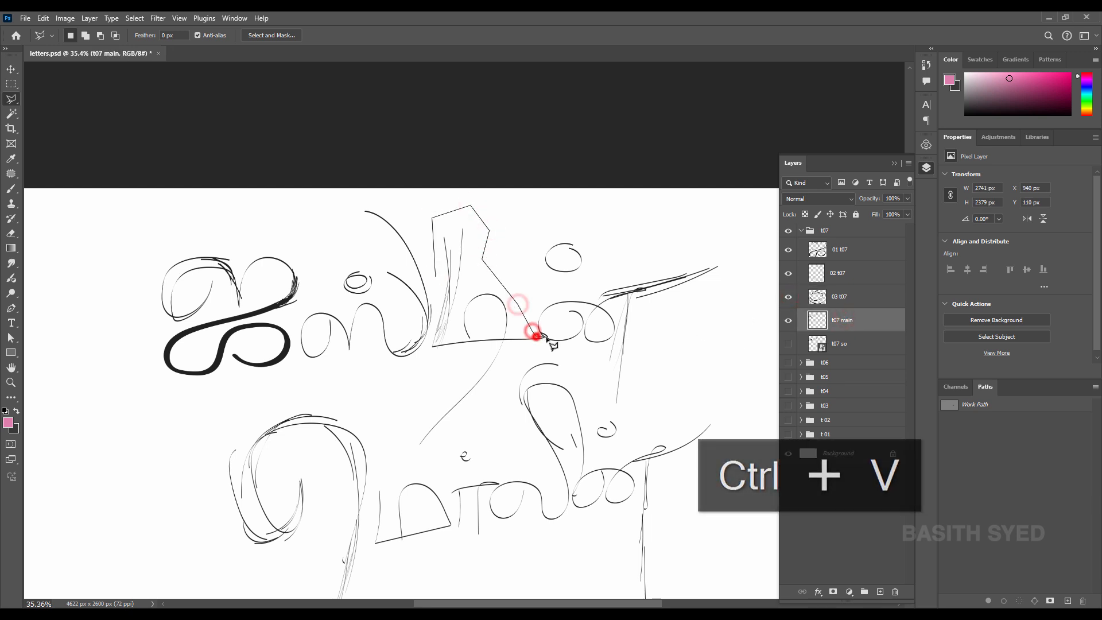
pyautogui.click(547, 338)
pyautogui.hotkey('ctrl', 'z')
pyautogui.hotkey('ctrl', 'd')
# Draw a Pen path around the third upper letter and its long descending tail, separating it precisely from the overlapping loop of the next letter
pyautogui.scroll(8, 556, 345)
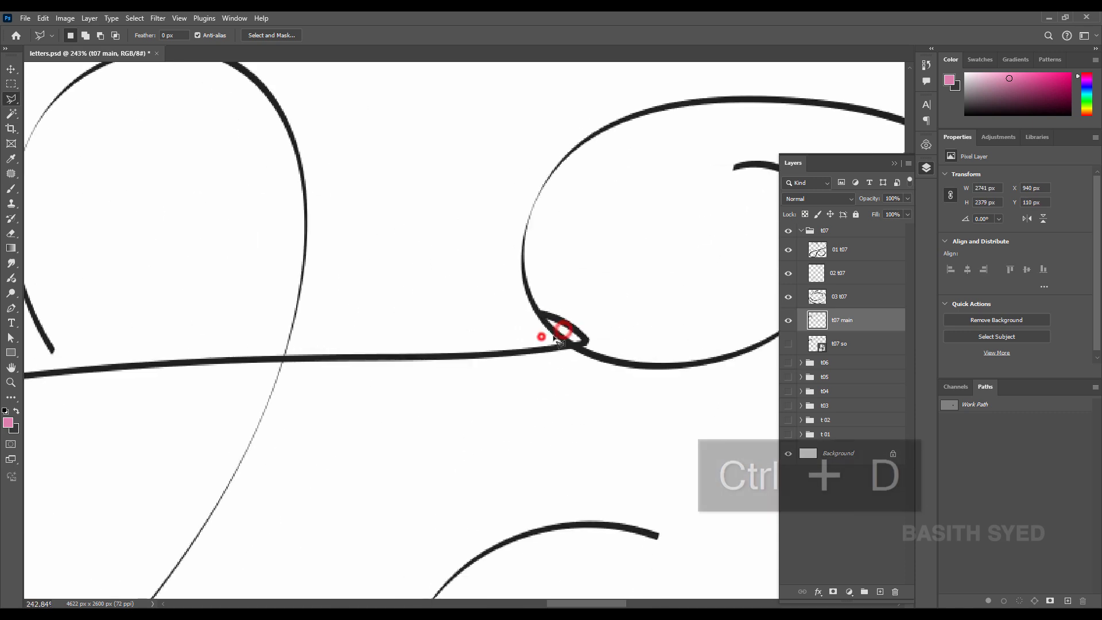
pyautogui.press('p')
pyautogui.click(576, 341)
pyautogui.click(536, 322)
pyautogui.click(546, 300)
pyautogui.click(596, 322)
pyautogui.click(596, 343)
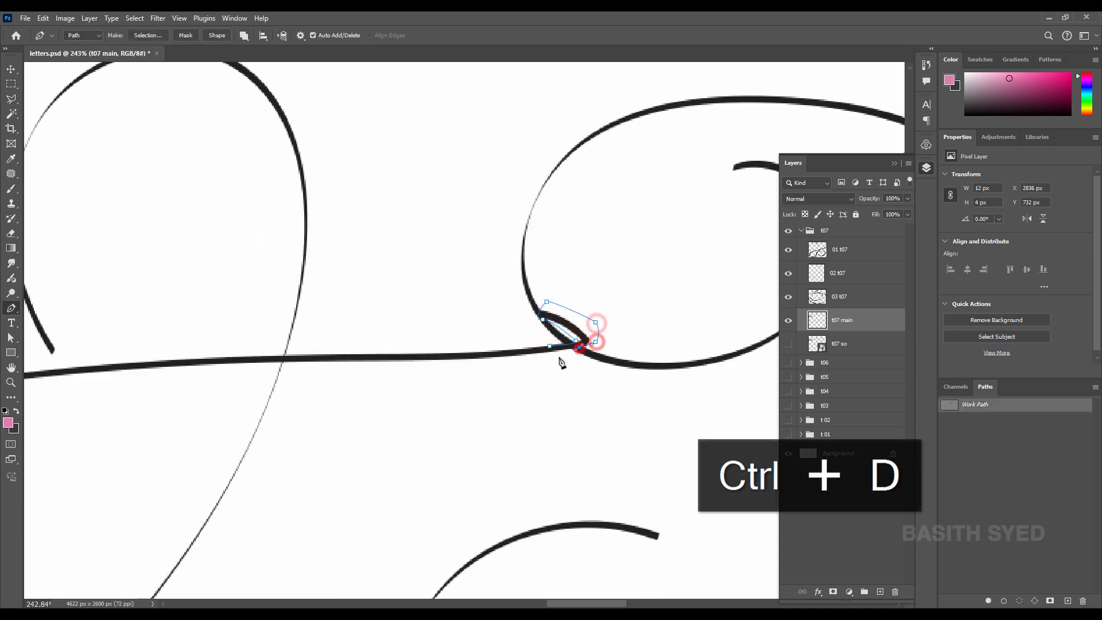
pyautogui.click(549, 360)
pyautogui.moveTo(564, 308)
pyautogui.mouseDown()
pyautogui.moveTo(474, 345)
pyautogui.moveTo(486, 344)
pyautogui.mouseUp()
pyautogui.click(451, 427)
pyautogui.moveTo(486, 397)
pyautogui.mouseDown()
pyautogui.moveTo(481, 410)
pyautogui.moveTo(427, 388)
pyautogui.mouseUp()
pyautogui.click(426, 435)
pyautogui.click(444, 316)
pyautogui.click(459, 254)
pyautogui.click(450, 188)
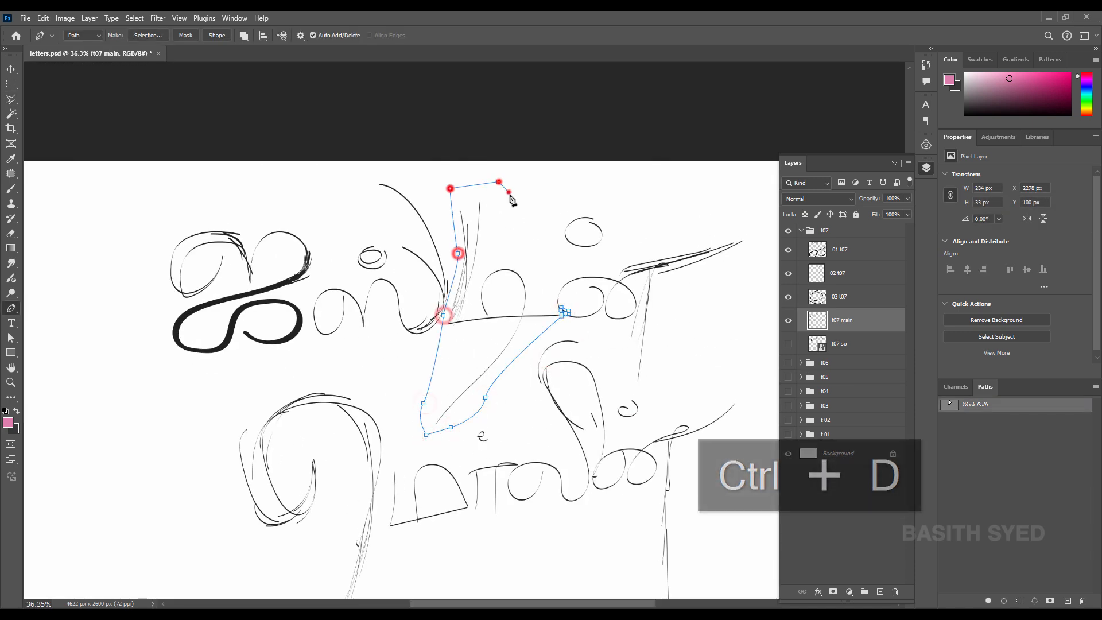
# Convert the path to a selection, copy the third letter to a new layer, and name it 04 t07
pyautogui.hotkey('ctrl', 'Return')
pyautogui.hotkey('ctrl', 'j')
pyautogui.doubleClick(832, 321)
pyautogui.write('04')
pyautogui.hotkey('ctrl', 'v')
pyautogui.press('Return')
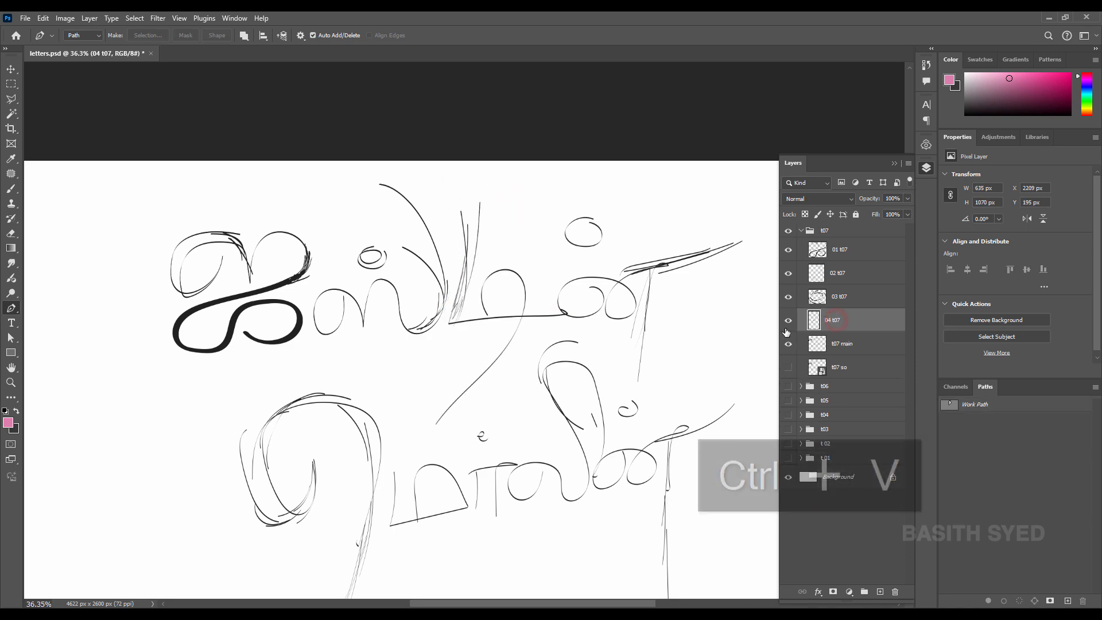
# On t07 main, draw a Pen path around the last upper letter, including its long slanted stroke and vertical stem
pyautogui.click(786, 323)
pyautogui.click(843, 347)
pyautogui.click(787, 348)
pyautogui.click(787, 348)
pyautogui.moveTo(576, 291); pyautogui.dragTo(428, 337)
pyautogui.moveTo(429, 339); pyautogui.dragTo(482, 345)
pyautogui.click(423, 430)
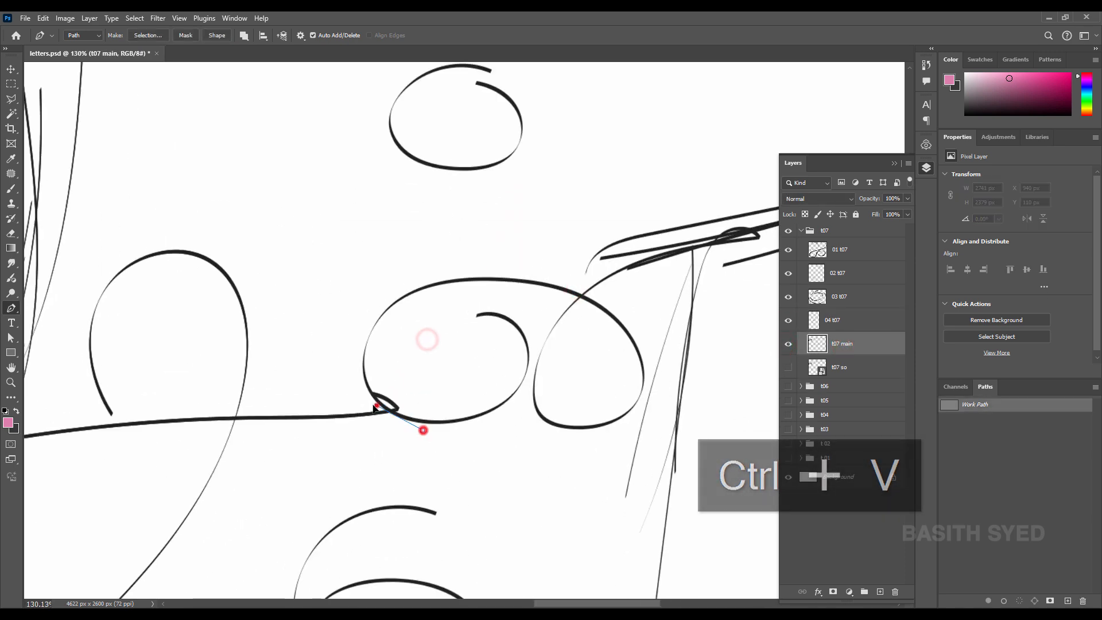
pyautogui.moveTo(376, 405); pyautogui.dragTo(365, 399)
pyautogui.click(352, 307)
pyautogui.click(475, 225)
pyautogui.moveTo(613, 185); pyautogui.dragTo(534, 221)
pyautogui.click(677, 157)
pyautogui.click(654, 291)
pyautogui.click(566, 236)
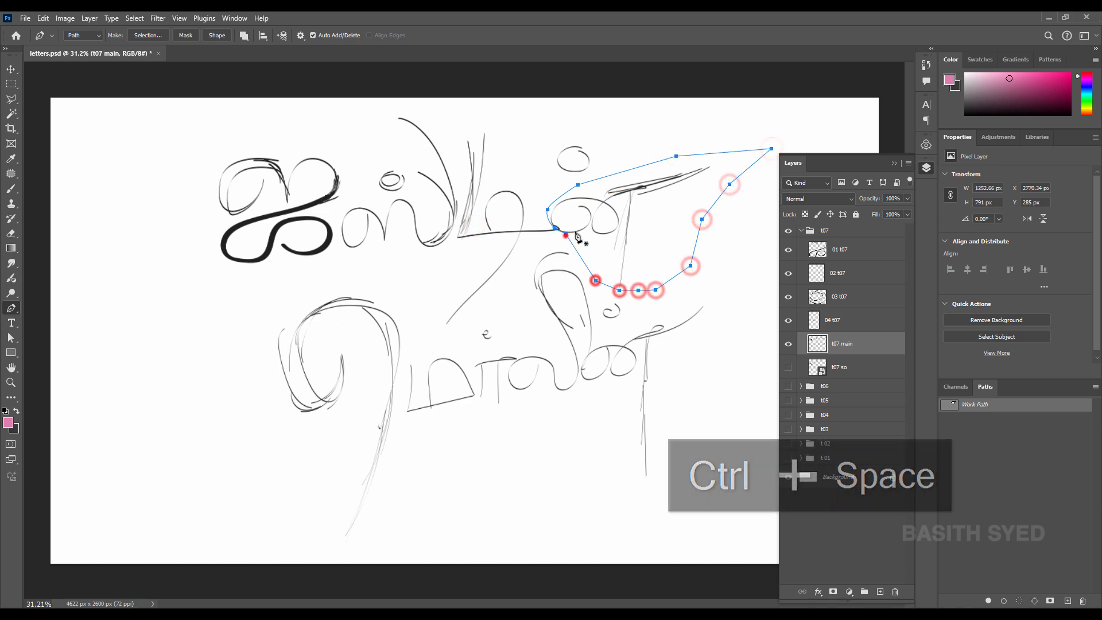
# Convert the path to a selection, copy the last upper letter to a new layer, and name it 05 t07
pyautogui.hotkey('ctrl', 'Return')
pyautogui.moveTo(609, 207); pyautogui.dragTo(653, 188)
pyautogui.hotkey('ctrl', 'j')
pyautogui.doubleClick(840, 343)
pyautogui.write('05')
pyautogui.hotkey('ctrl', 'v')
pyautogui.press('Return')
# Marquee-select the circle above the last upper letter on t07 main and copy it to a layer named 06 t07
pyautogui.click(860, 365)
pyautogui.moveTo(357, 142); pyautogui.dragTo(490, 278)
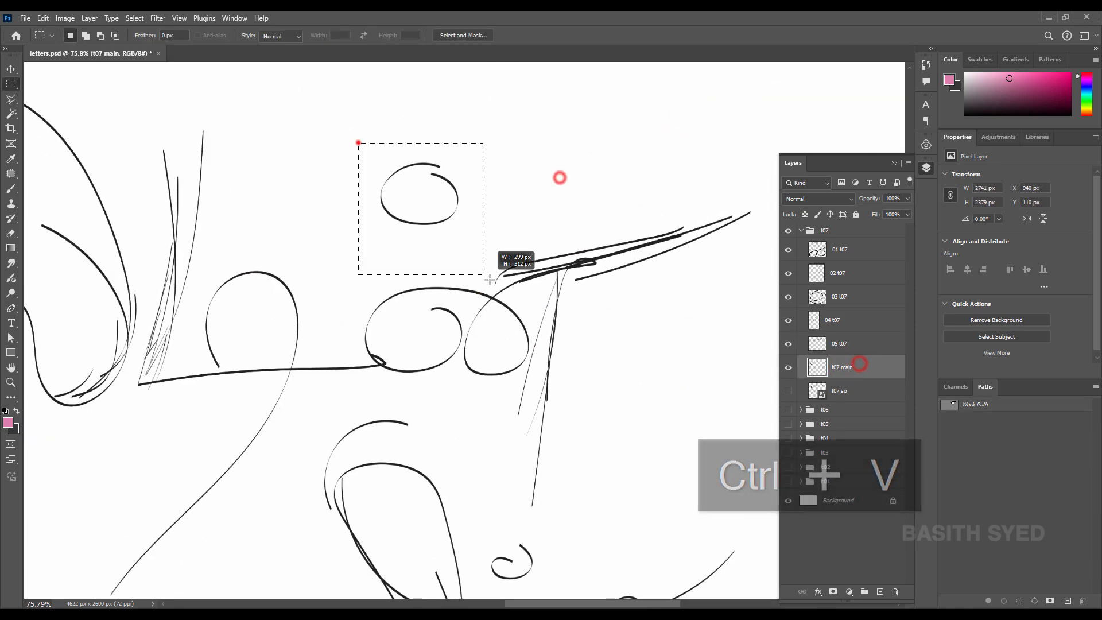
pyautogui.hotkey('ctrl', 'j')
pyautogui.doubleClick(842, 368)
pyautogui.write('06')
pyautogui.hotkey('ctrl', 'v')
pyautogui.press('Return')
# Lasso the large first letter of the lower line on t07 main and copy it to a layer named 07 t07
pyautogui.click(788, 392)
pyautogui.click(788, 392)
pyautogui.moveTo(370, 322); pyautogui.dragTo(278, 374)
pyautogui.click(834, 389)
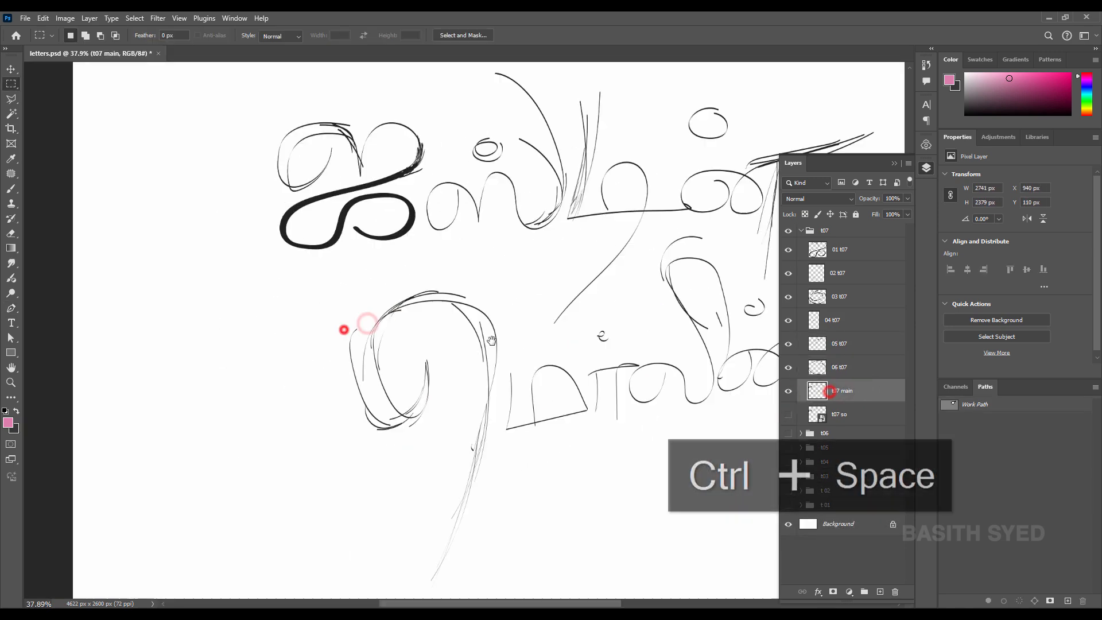
pyautogui.click(499, 391)
pyautogui.moveTo(494, 456); pyautogui.dragTo(493, 333)
pyautogui.click(448, 475)
pyautogui.click(408, 472)
pyautogui.click(322, 329)
pyautogui.click(339, 185)
pyautogui.click(460, 144)
pyautogui.hotkey('ctrl', 'j')
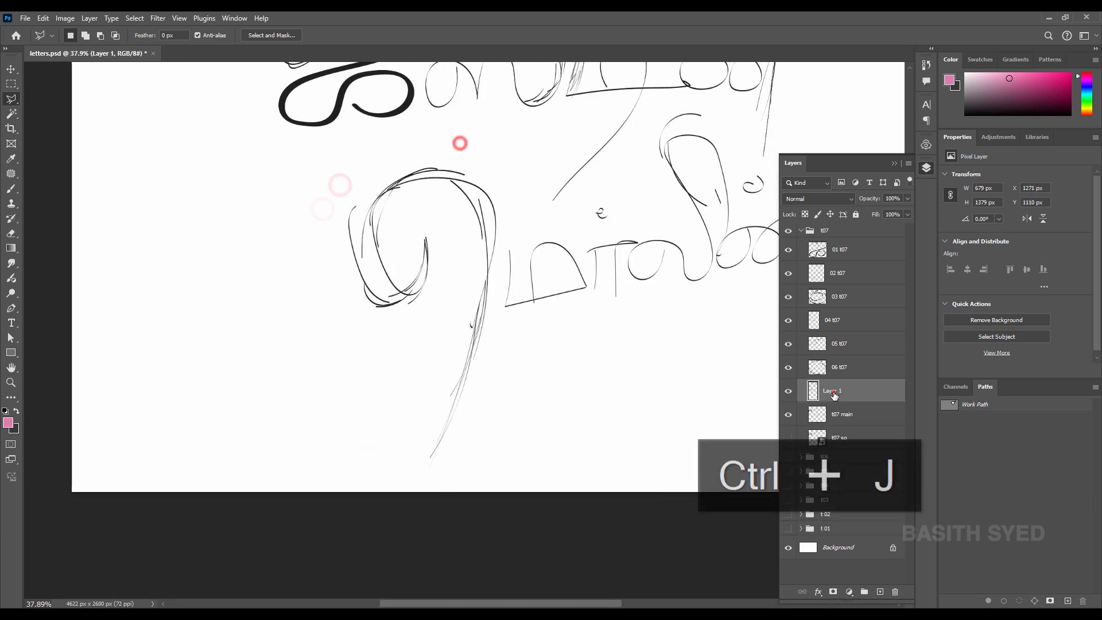
# Lasso the second lower letter on t07 main, copy it to a layer named 08 t07, and check that layer in isolation
pyautogui.click(881, 414)
pyautogui.moveTo(623, 303); pyautogui.dragTo(485, 349)
pyautogui.click(399, 263)
pyautogui.click(431, 272)
pyautogui.click(443, 307)
pyautogui.click(452, 335)
pyautogui.click(411, 360)
pyautogui.click(372, 368)
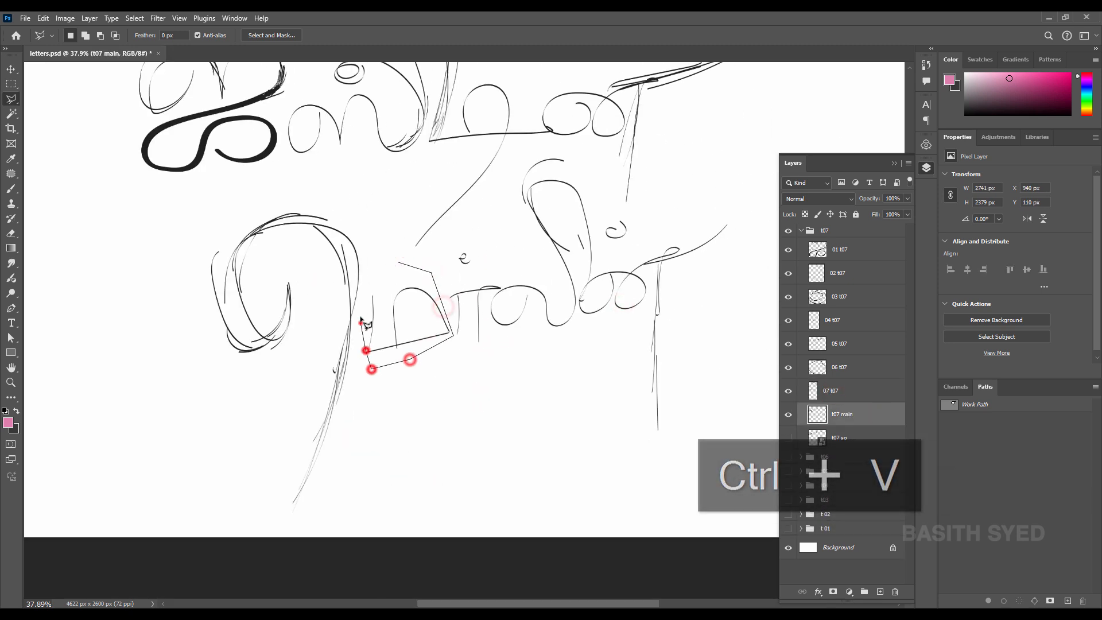
pyautogui.hotkey('ctrl', 'j')
pyautogui.doubleClick(840, 413)
pyautogui.press('Return')
pyautogui.keyDown('alt'); pyautogui.click(789, 420); pyautogui.keyUp('alt')
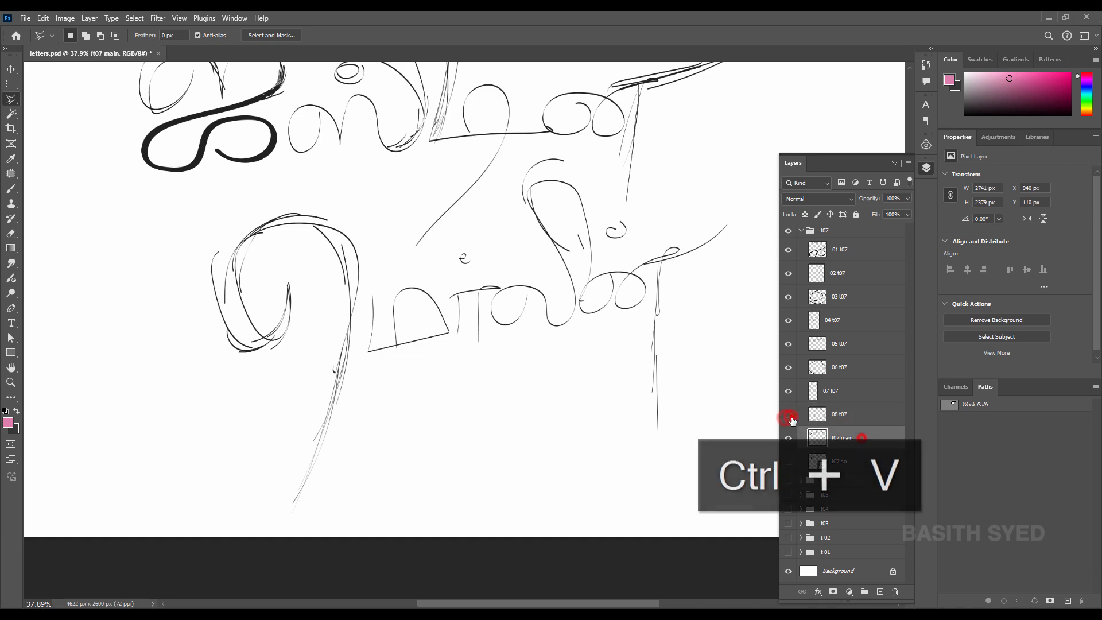
pyautogui.keyDown('alt'); pyautogui.click(789, 419); pyautogui.keyUp('alt')
# Lasso the two-stemmed third lower letter on t07 main, copy it to a new layer, and name it 09 t07
pyautogui.click(840, 437)
pyautogui.moveTo(504, 269); pyautogui.dragTo(459, 327)
pyautogui.click(411, 337)
pyautogui.click(457, 337)
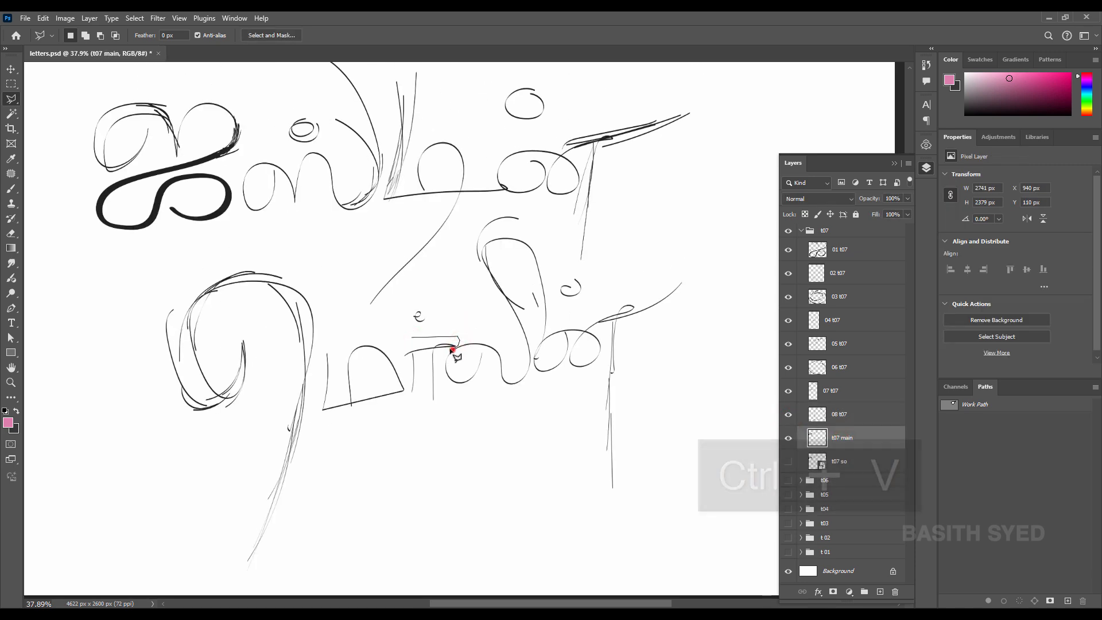
pyautogui.click(440, 355)
pyautogui.click(443, 399)
pyautogui.click(430, 410)
pyautogui.click(409, 396)
pyautogui.click(409, 379)
pyautogui.click(398, 360)
pyautogui.click(398, 345)
pyautogui.click(412, 337)
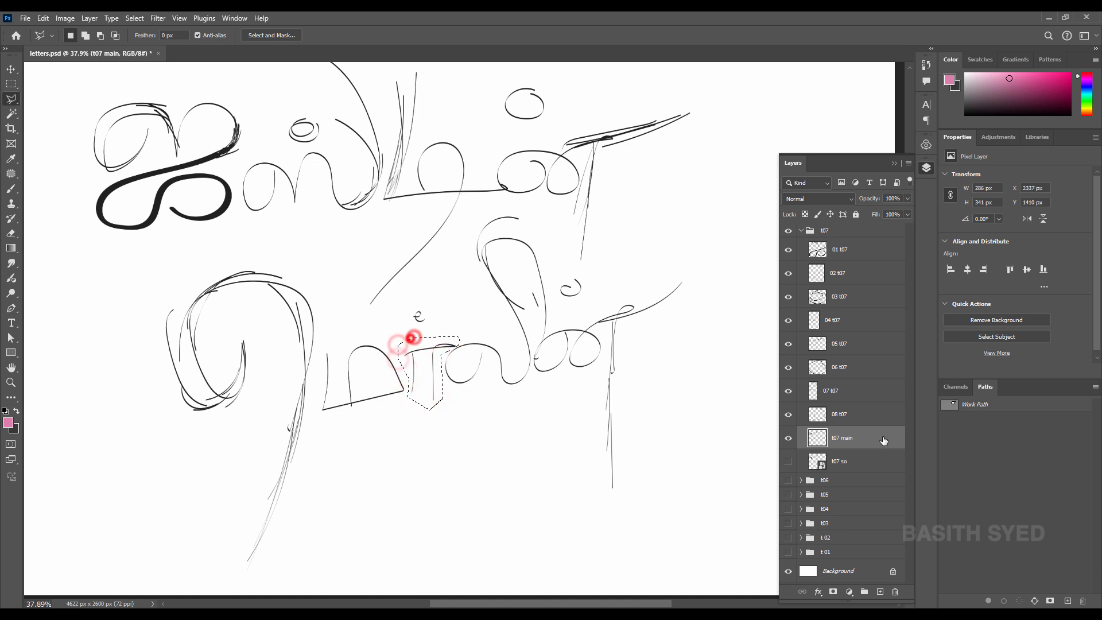
pyautogui.hotkey('ctrl', 'j')
pyautogui.doubleClick(836, 438)
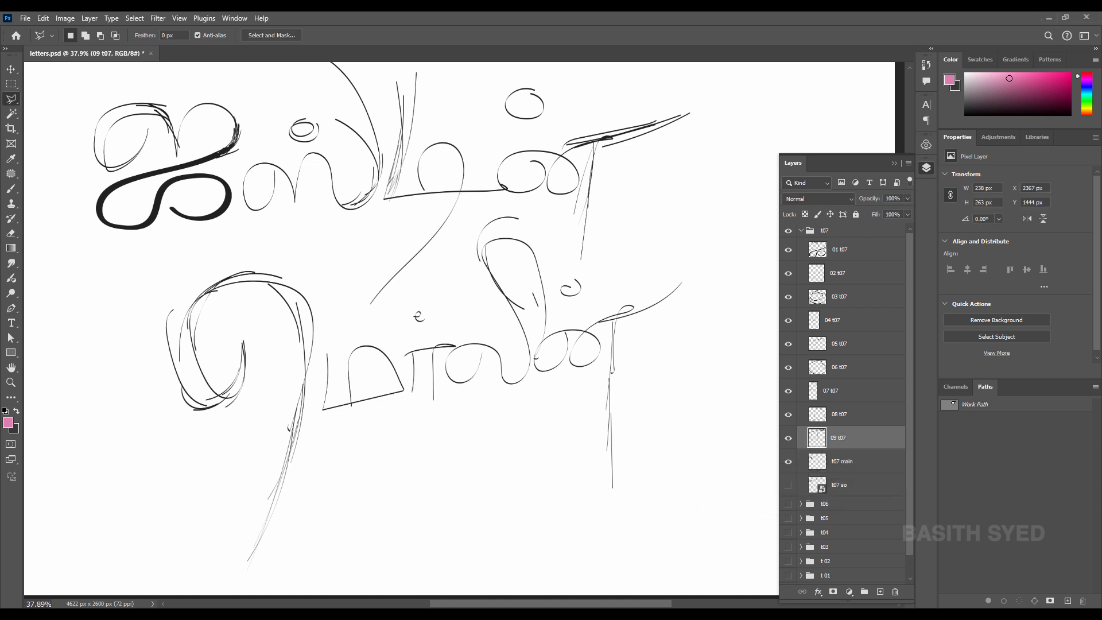
# Copy the small curl above the lower line and the tall looped fourth letter to separate layers named 10 t07 and 11 t07
pyautogui.hotkey('ctrl', 'j')
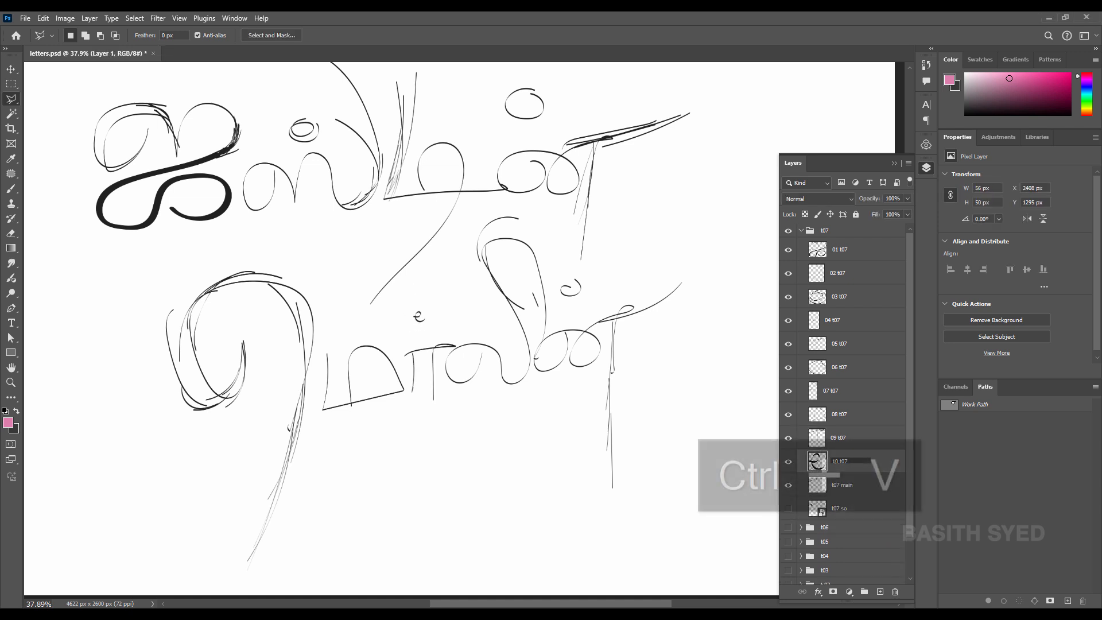
pyautogui.click(843, 486)
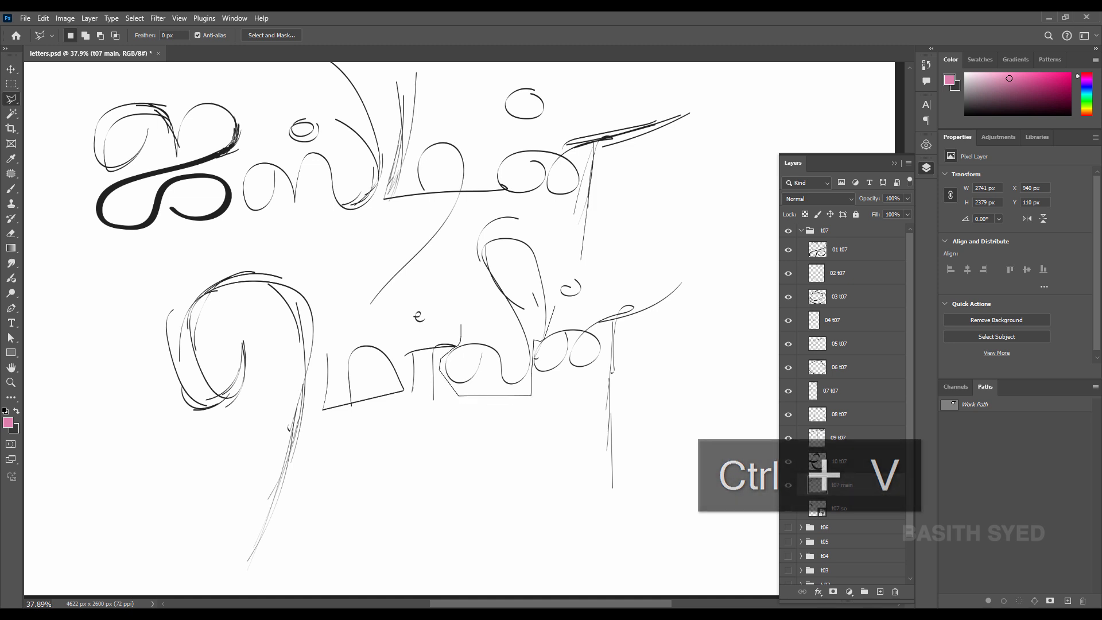
pyautogui.click(460, 325)
pyautogui.hotkey('ctrl', 'j')
pyautogui.doubleClick(840, 486)
pyautogui.write('11')
pyautogui.hotkey('ctrl', 'v')
pyautogui.press('Return')
# Outline the double-looped last letter of the lower line on t07 main with the Pen tool and copy it to a layer named 12 t07
pyautogui.click(843, 509)
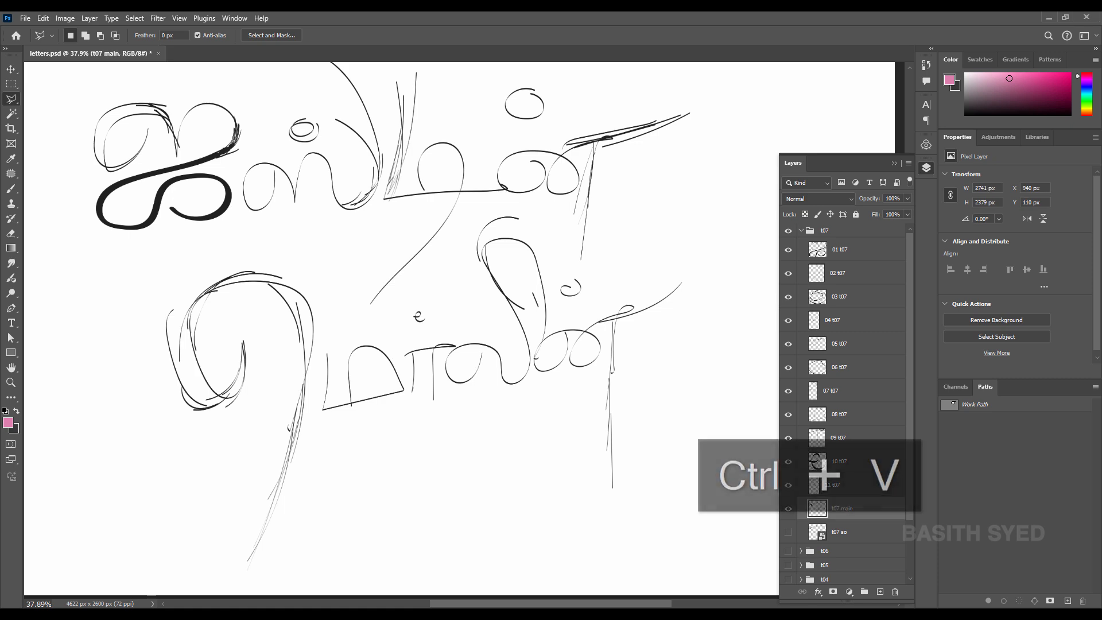
pyautogui.scroll(6, 550, 342)
pyautogui.press('p')
pyautogui.click(503, 415)
pyautogui.click(544, 317)
pyautogui.click(593, 252)
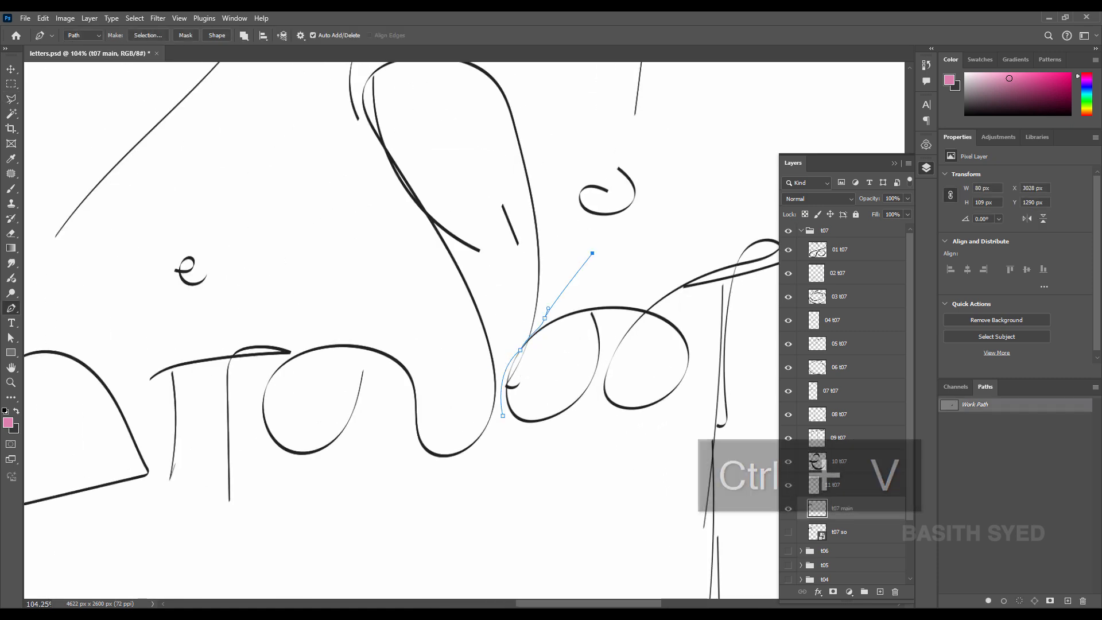
pyautogui.click(729, 170)
pyautogui.click(684, 182)
pyautogui.click(650, 261)
pyautogui.click(631, 337)
pyautogui.click(552, 372)
pyautogui.click(506, 239)
pyautogui.hotkey('ctrl', 'Return')
pyautogui.hotkey('ctrl', 'j')
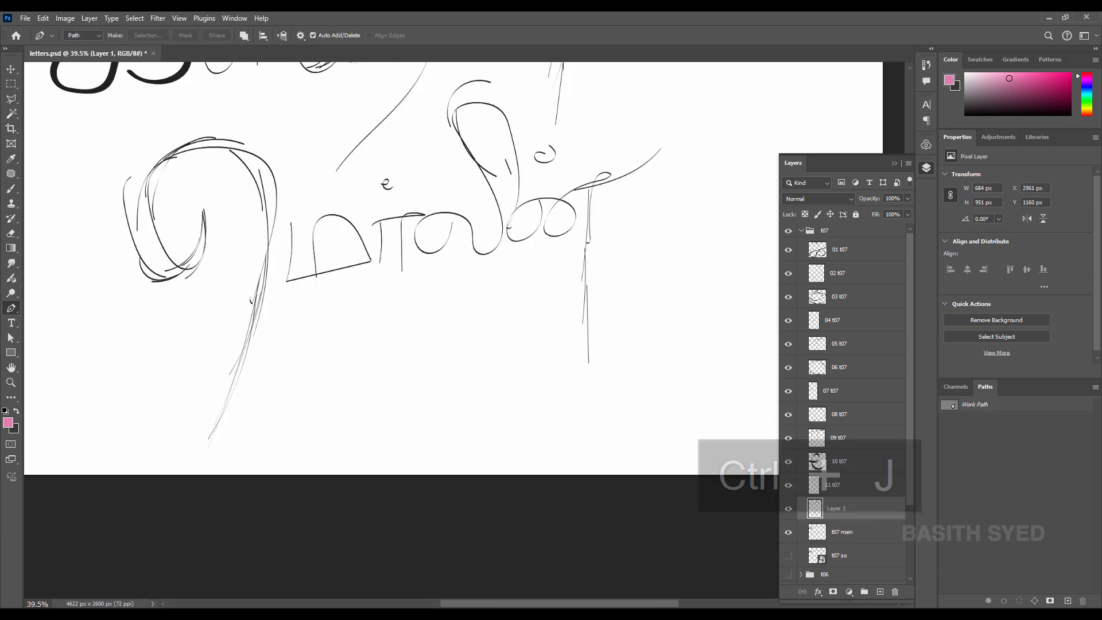
pyautogui.doubleClick(840, 509)
pyautogui.write('12')
pyautogui.hotkey('ctrl', 'v')
# Marquee the small curl above the last lower letter on t07 main and copy it to a layer named 13 t07
pyautogui.click(843, 532)
pyautogui.scroll(4, 551, 331)
pyautogui.press('m')
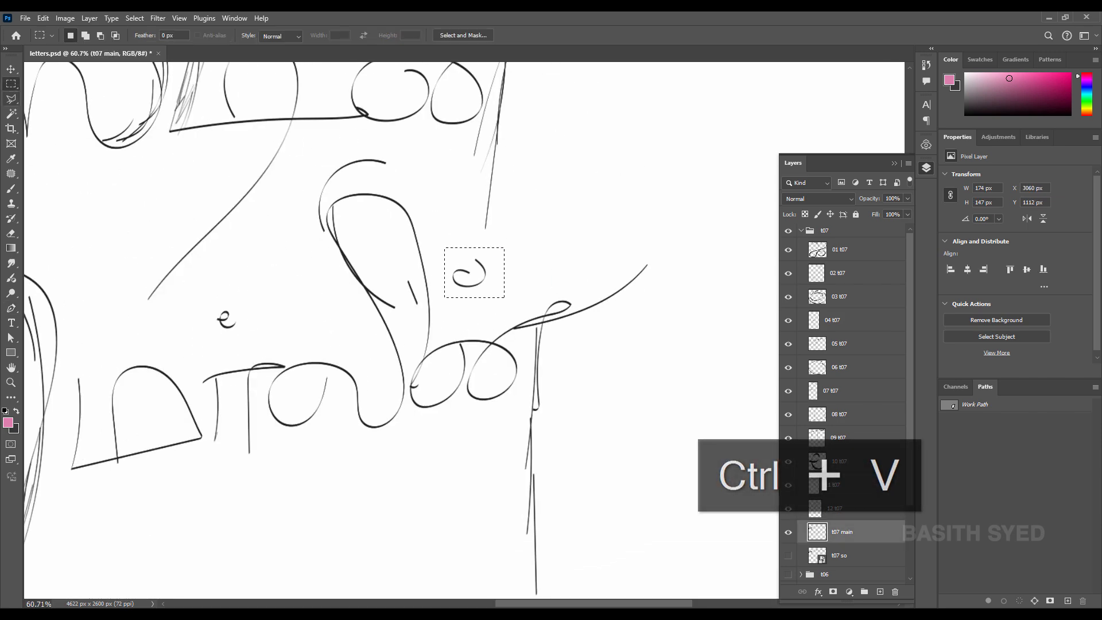
pyautogui.hotkey('ctrl', 'j')
# Hide the t07 main layer, collapse the t07 group, and save the document
pyautogui.scroll(-6, 465, 331)
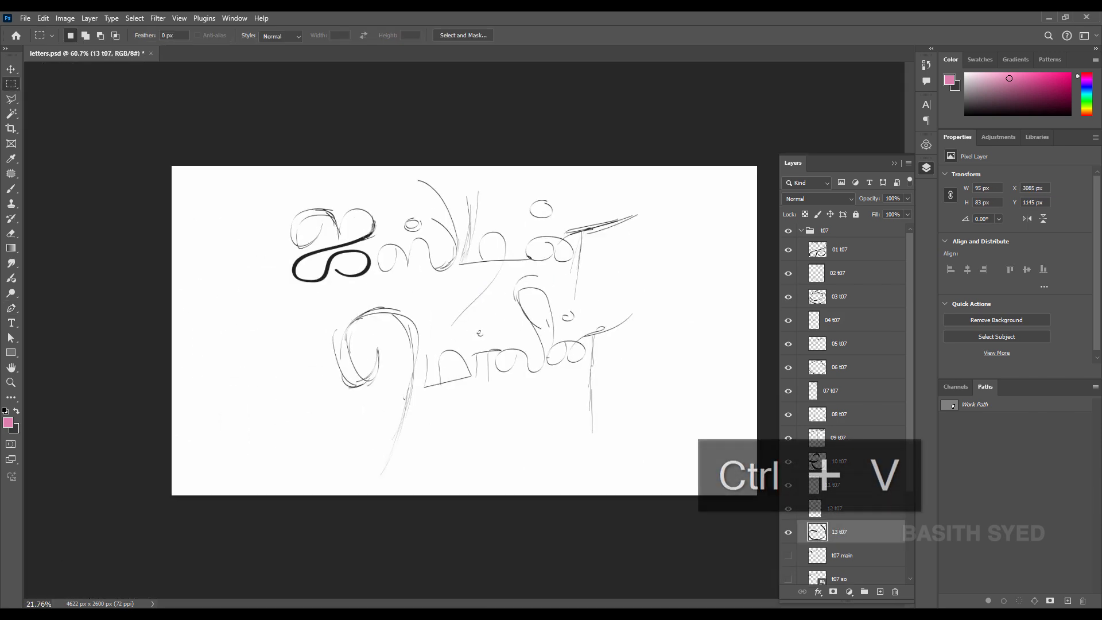
pyautogui.moveTo(789, 556); pyautogui.dragTo(788, 532)
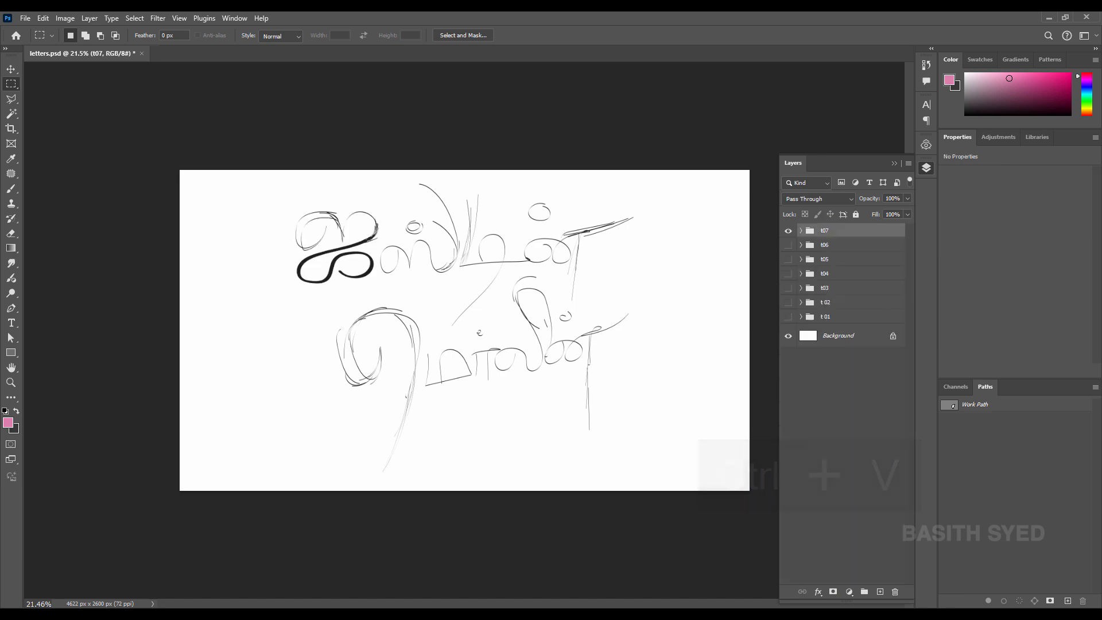
pyautogui.hotkey('ctrl', 's')
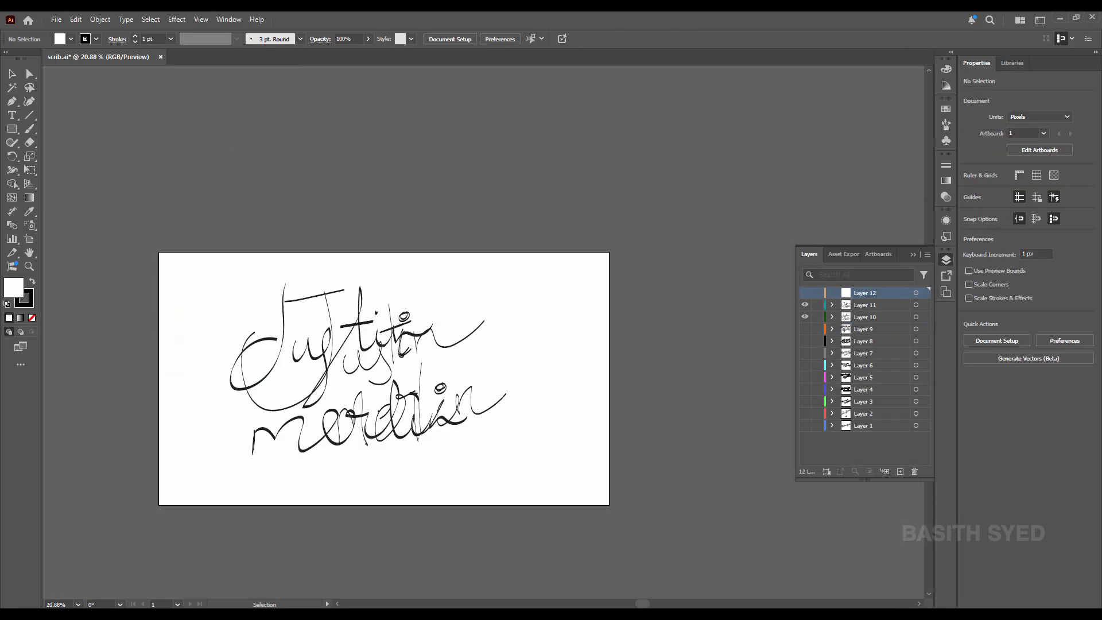
# Switch to Illustrator, hide Layer 11 in scrib.ai, copy all the Layer 10 lettering, and save the file
pyautogui.click(805, 305)
pyautogui.hotkey('ctrl', 'a')
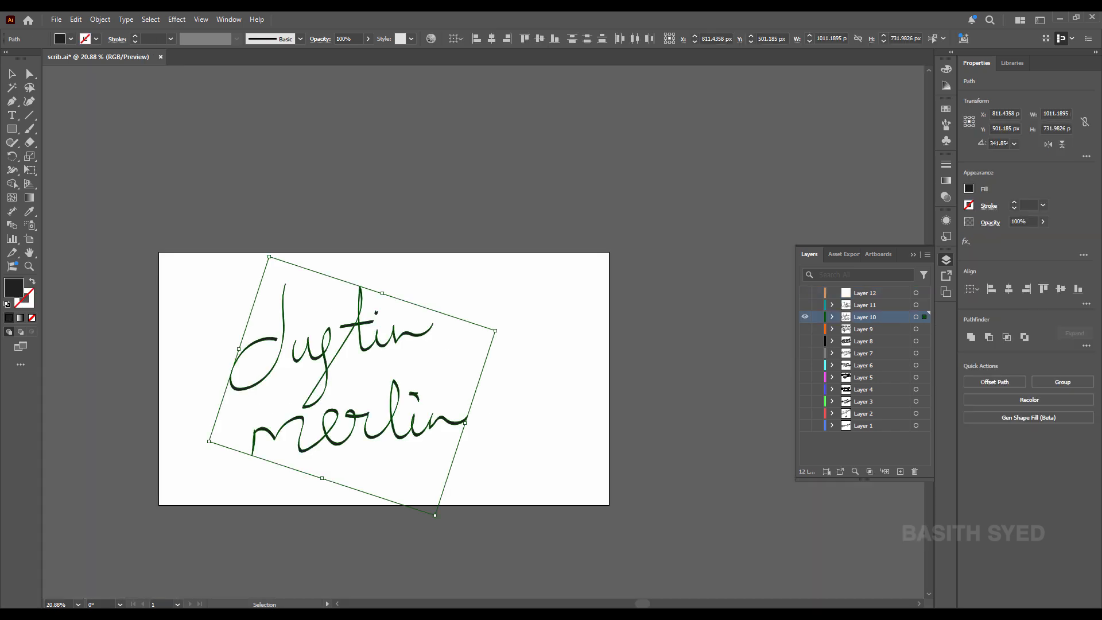
pyautogui.hotkey('ctrl', 'c')
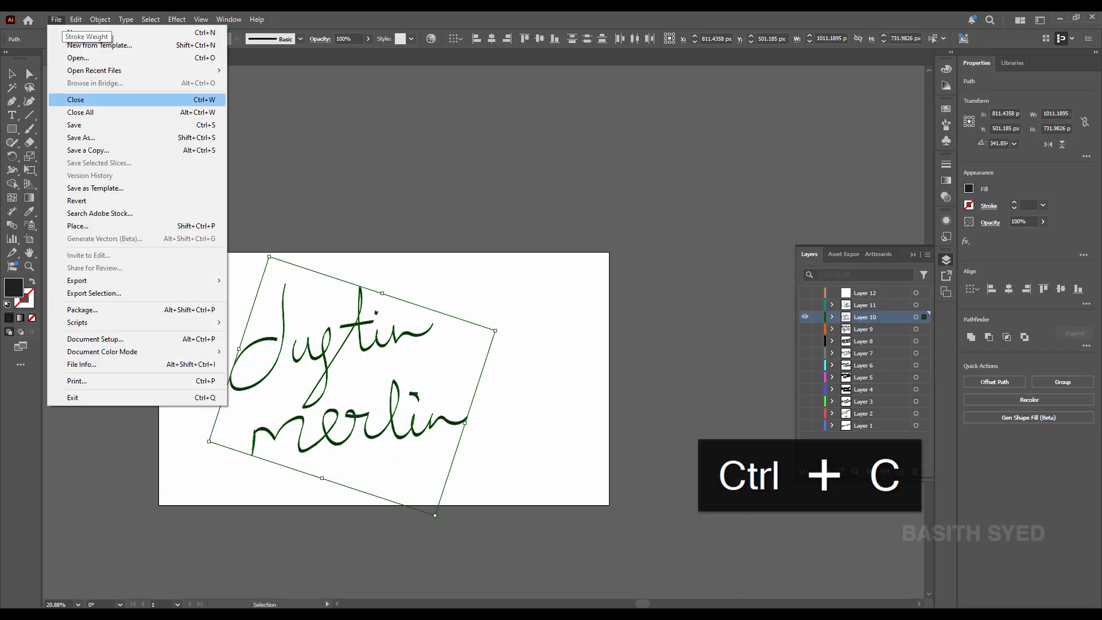
pyautogui.press('Escape')
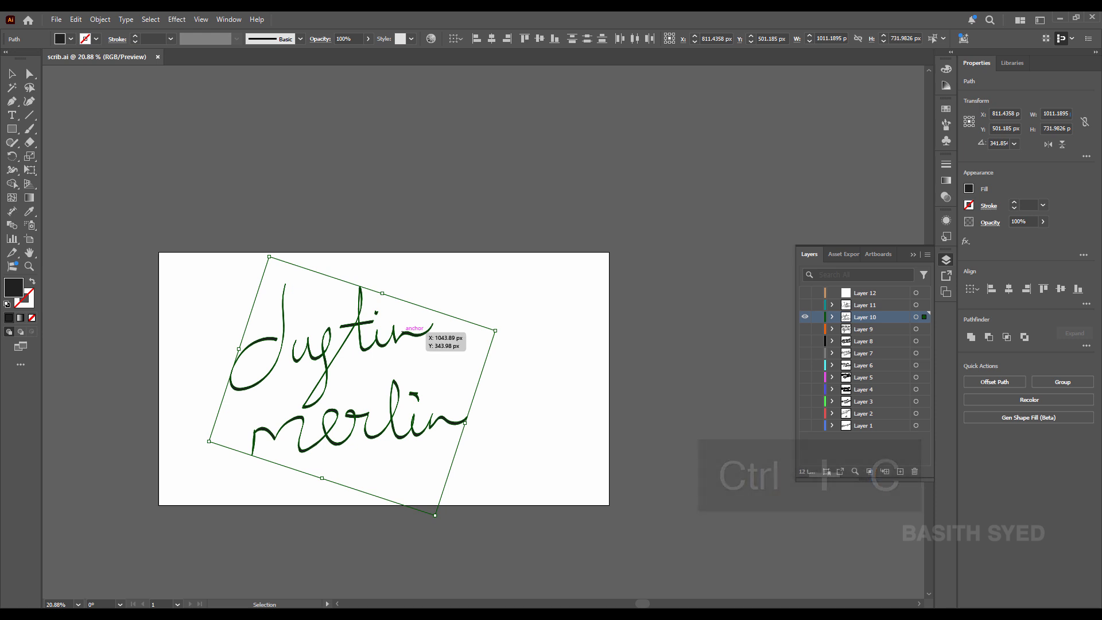
pyautogui.hotkey('ctrl', 'c')
# Switch to Photoshop, paste the lettering as a Smart Object scaled to about 2468 × 1786 px, and name the layer e01
pyautogui.hotkey('ctrl', 'v')
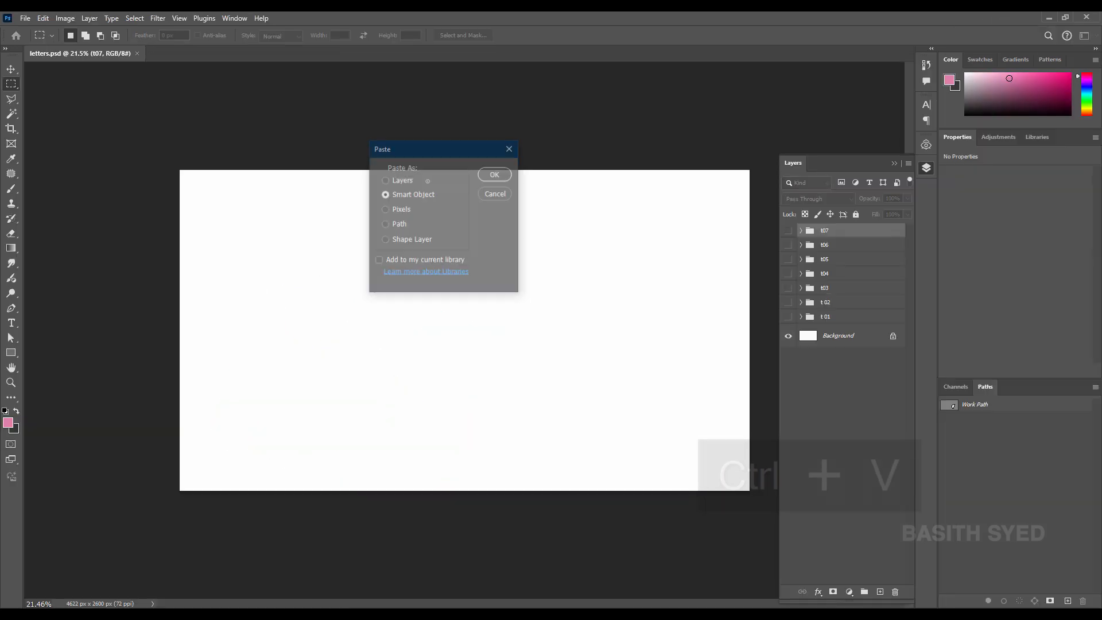
pyautogui.press('Return')
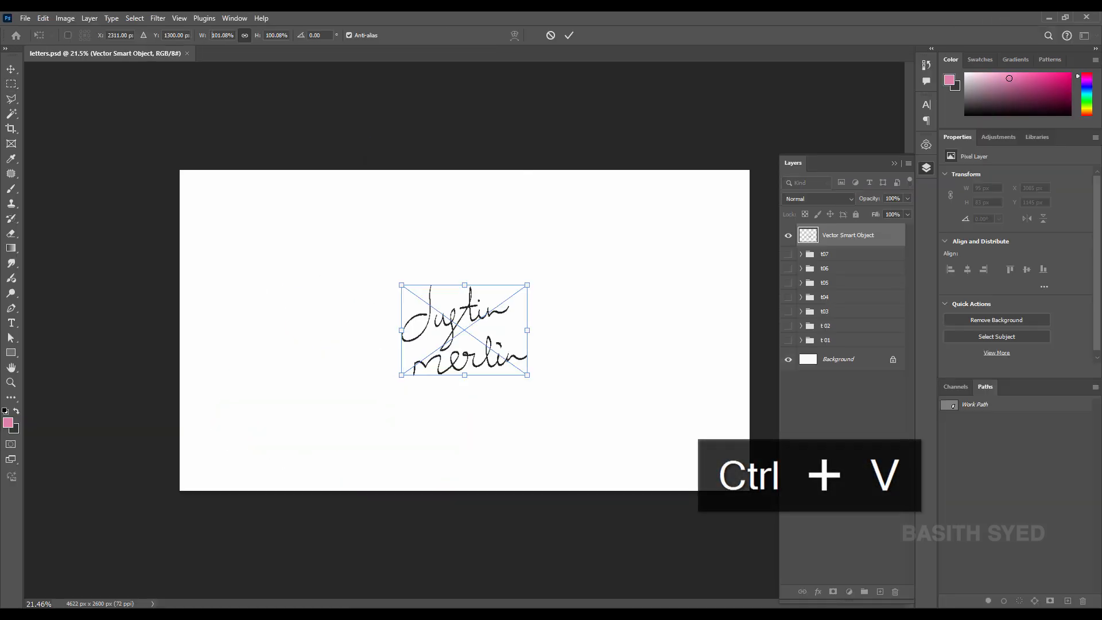
pyautogui.moveTo(527, 375)
pyautogui.mouseDown()
pyautogui.moveTo(632, 451)
pyautogui.moveTo(617, 441)
pyautogui.mouseUp()
pyautogui.press('Return')
pyautogui.doubleClick(849, 235)
pyautogui.write('e01')
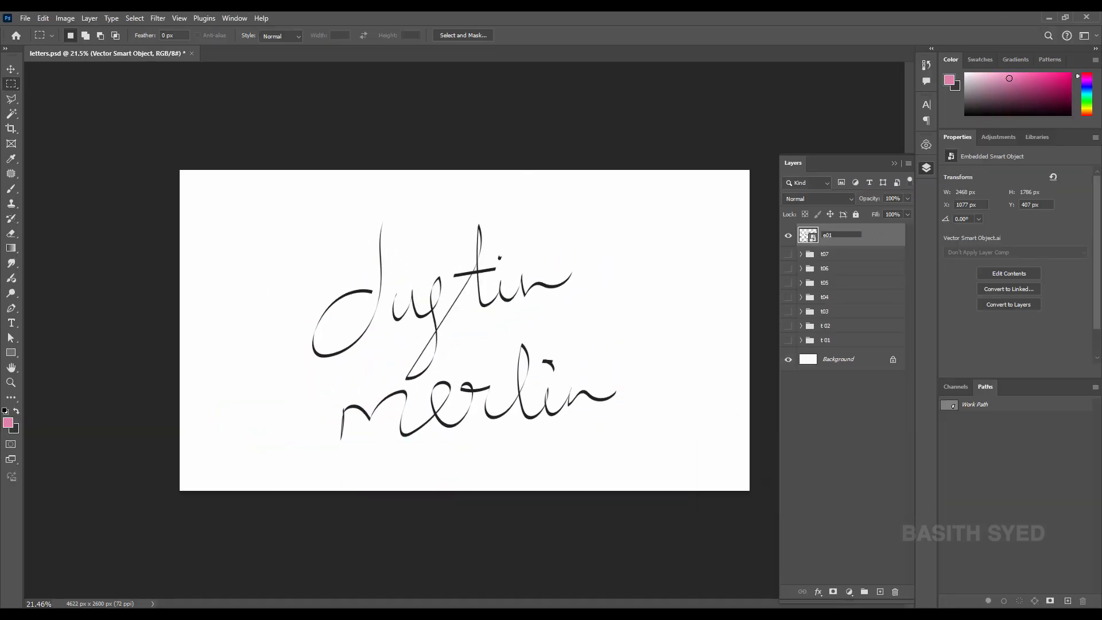
pyautogui.press('Return')
# Group the pasted script lettering layer and name the group e01
pyautogui.hotkey('ctrl', 'g')
pyautogui.doubleClick(828, 231)
pyautogui.write('e01')
pyautogui.press('Return')
# Rename the Smart Object in the e01 group as e01 so and duplicate it as e01 main
pyautogui.click(850, 250)
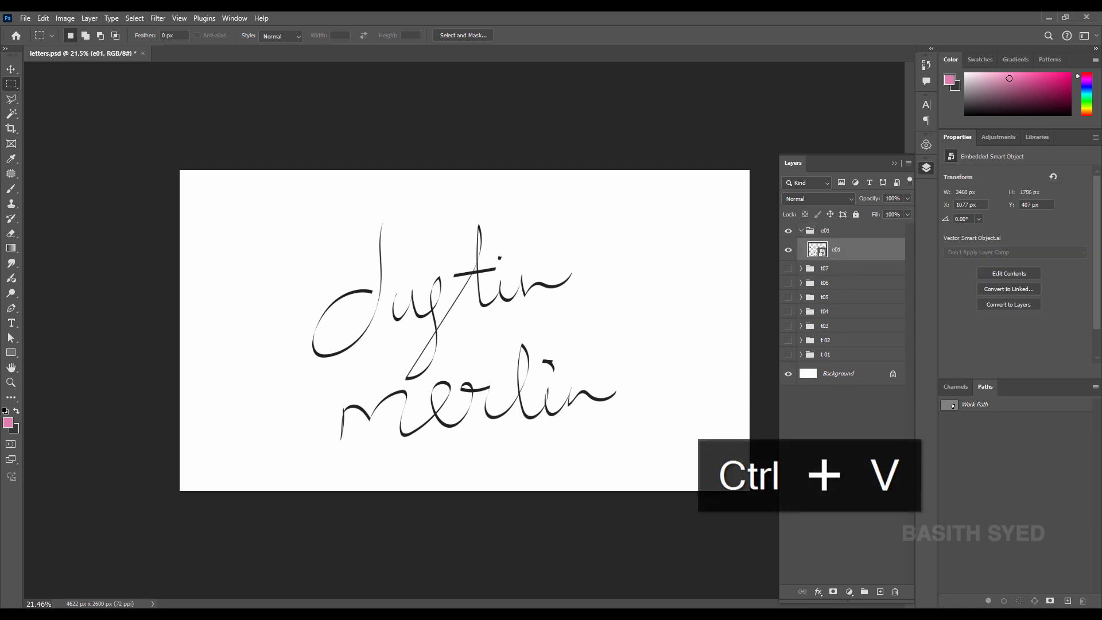
pyautogui.press('Return')
pyautogui.hotkey('ctrl', 'j')
pyautogui.doubleClick(849, 250)
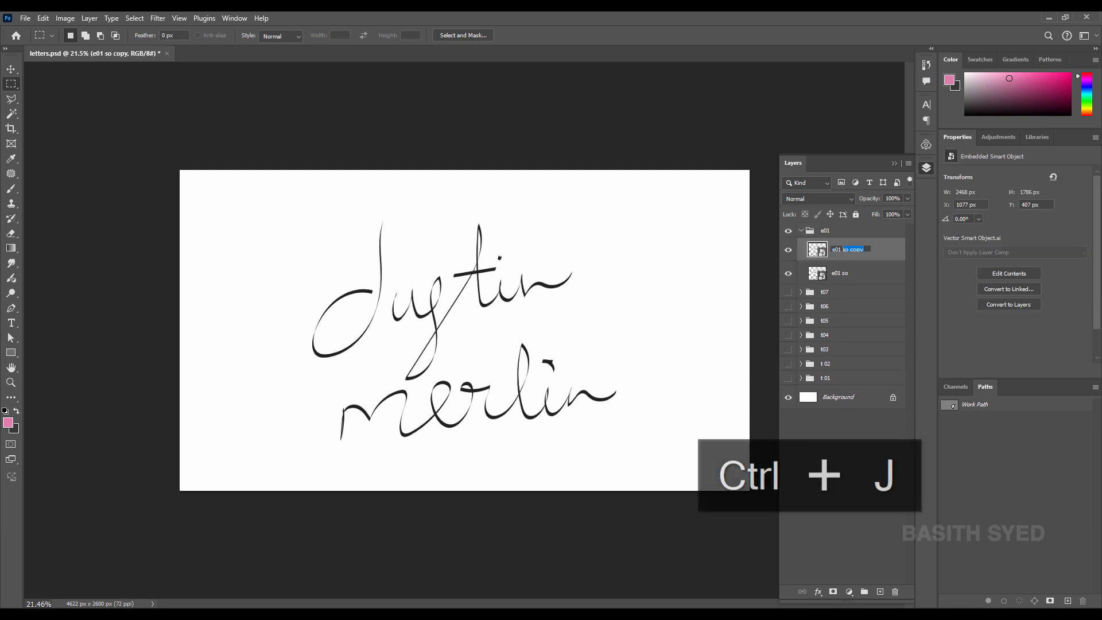
pyautogui.write('main')
pyautogui.press('Return')
# Rasterize the e01 main layer and hide e01 so
pyautogui.rightClick(860, 251)
pyautogui.click(891, 571)
pyautogui.click(788, 274)
# Lasso the large first letter of the upper line on e01 main and copy it to a layer named 01 e01
pyautogui.moveTo(411, 278); pyautogui.dragTo(460, 278)
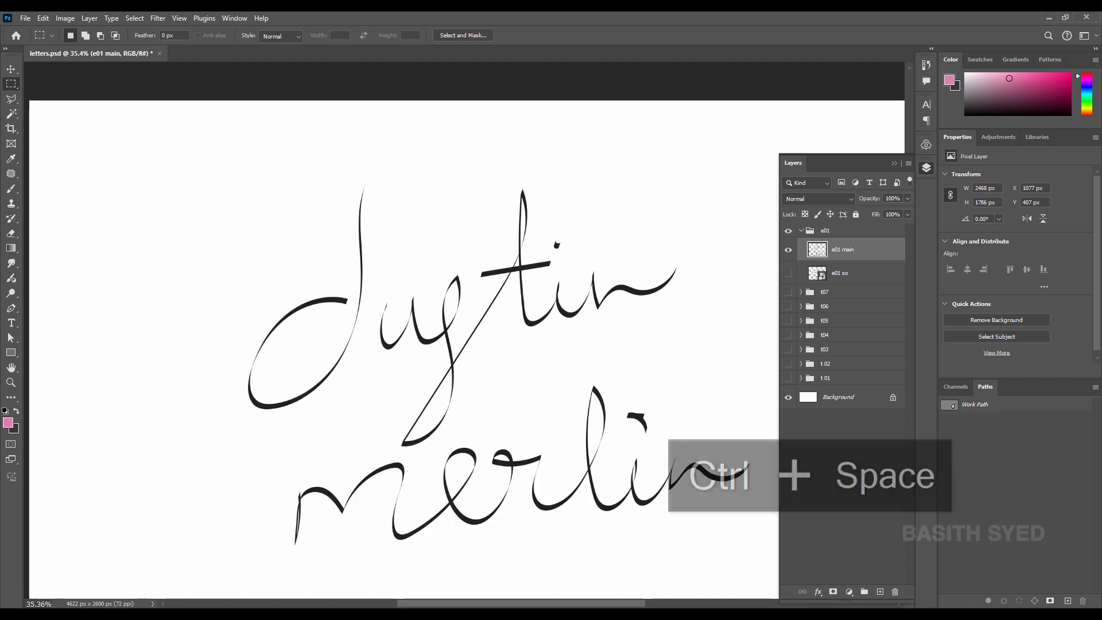
pyautogui.press('l')
pyautogui.doubleClick(200, 399)
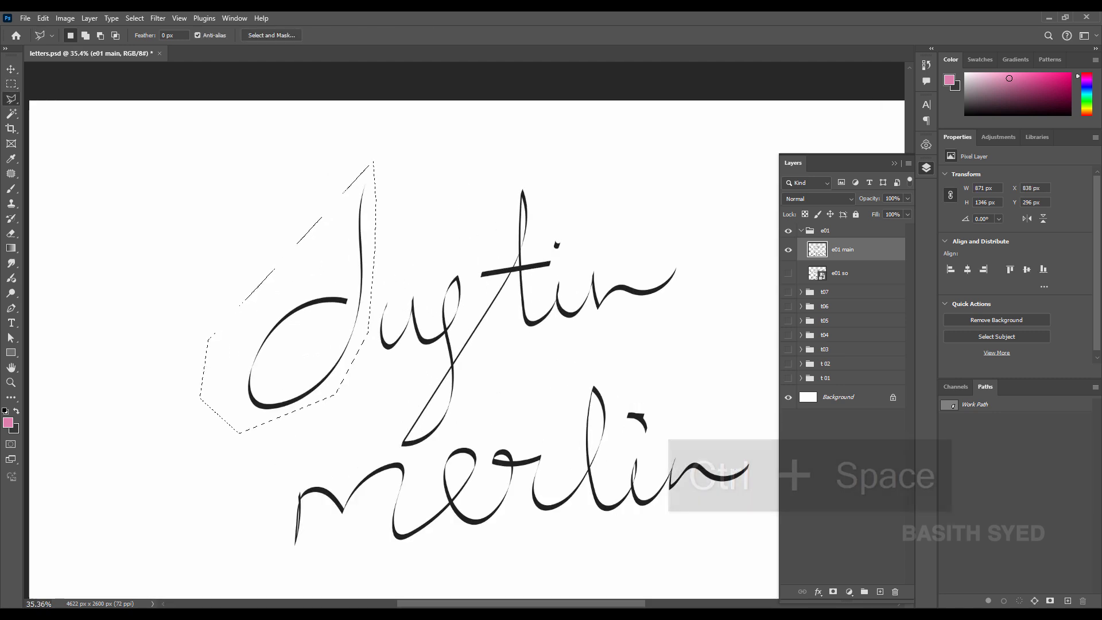
pyautogui.hotkey('ctrl', 'j')
# Lasso the joined u and long-tailed s on e01 main, copy them to a layer named 02 e01, and check that layer in isolation
pyautogui.click(860, 274)
pyautogui.moveTo(418, 288); pyautogui.dragTo(459, 289)
pyautogui.moveTo(459, 289); pyautogui.dragTo(442, 268)
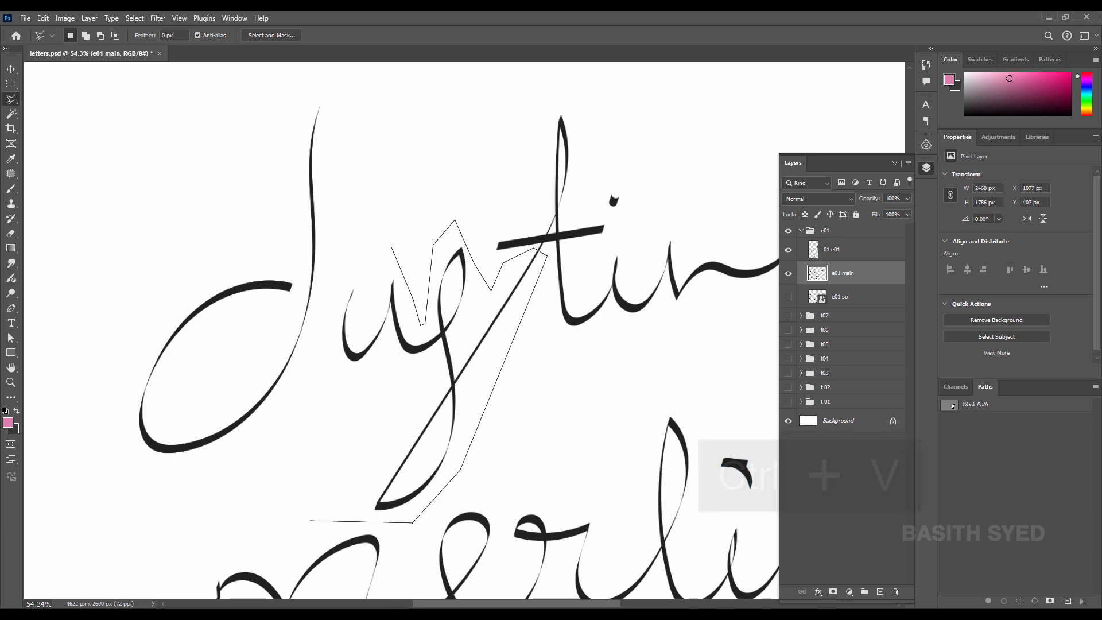
pyautogui.click(392, 249)
pyautogui.hotkey('ctrl', 'j')
pyautogui.doubleClick(836, 273)
pyautogui.write('02')
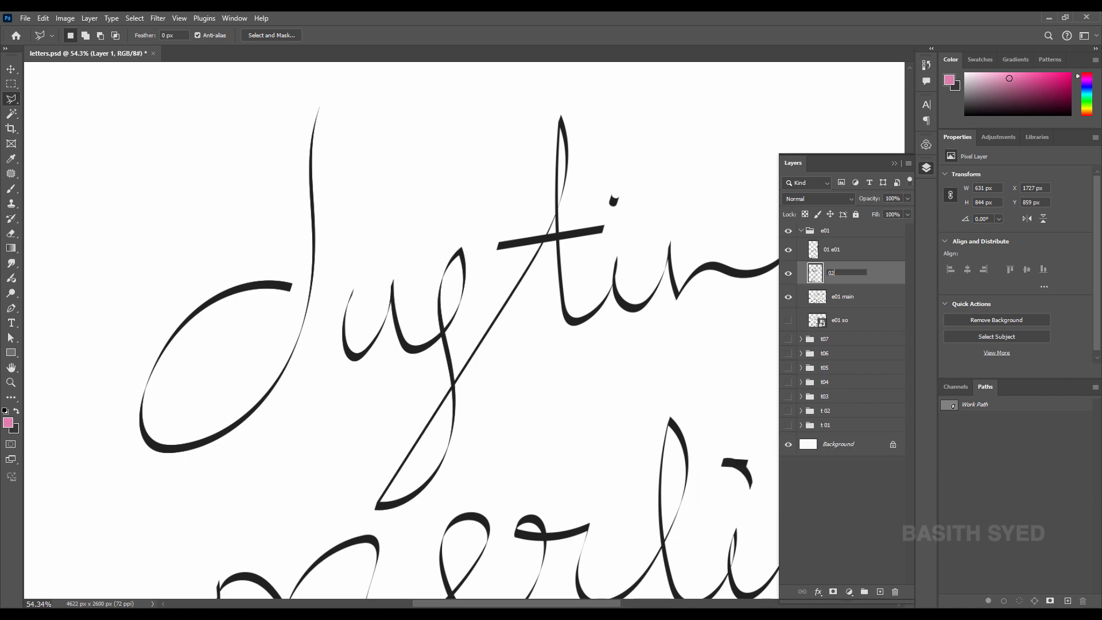
pyautogui.click(842, 297)
pyautogui.click(789, 274)
pyautogui.click(788, 274)
pyautogui.keyDown('alt'); pyautogui.click(789, 273); pyautogui.keyUp('alt')
pyautogui.keyDown('alt'); pyautogui.click(788, 274); pyautogui.keyUp('alt')
pyautogui.click(860, 274)
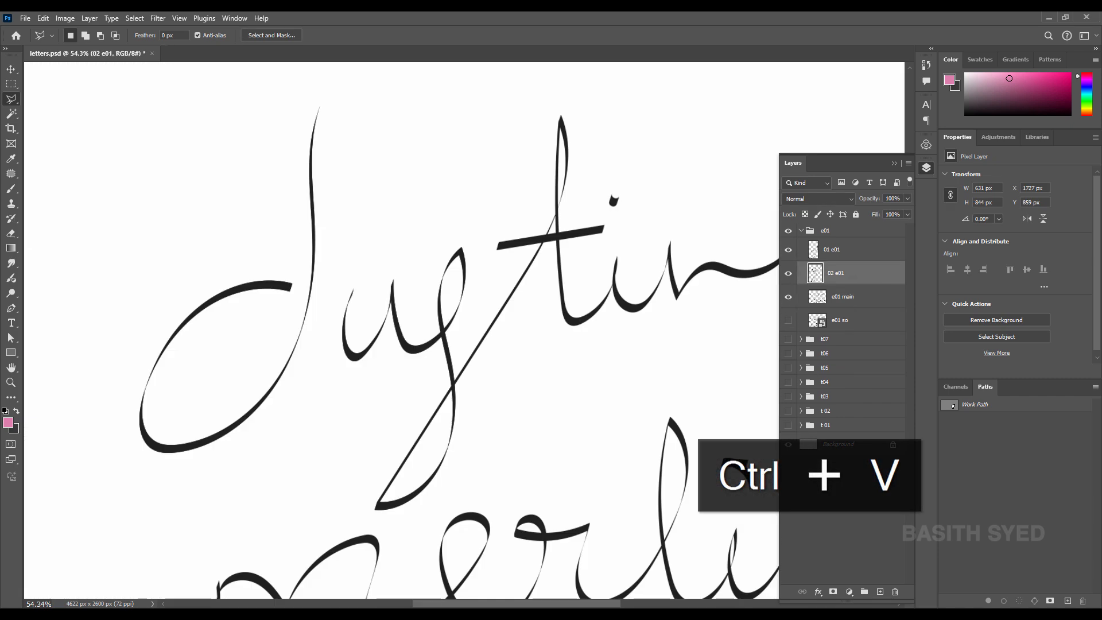
# Lasso the crossed t of the upper line on e01 main and copy it to a layer named 03 e01
pyautogui.click(860, 297)
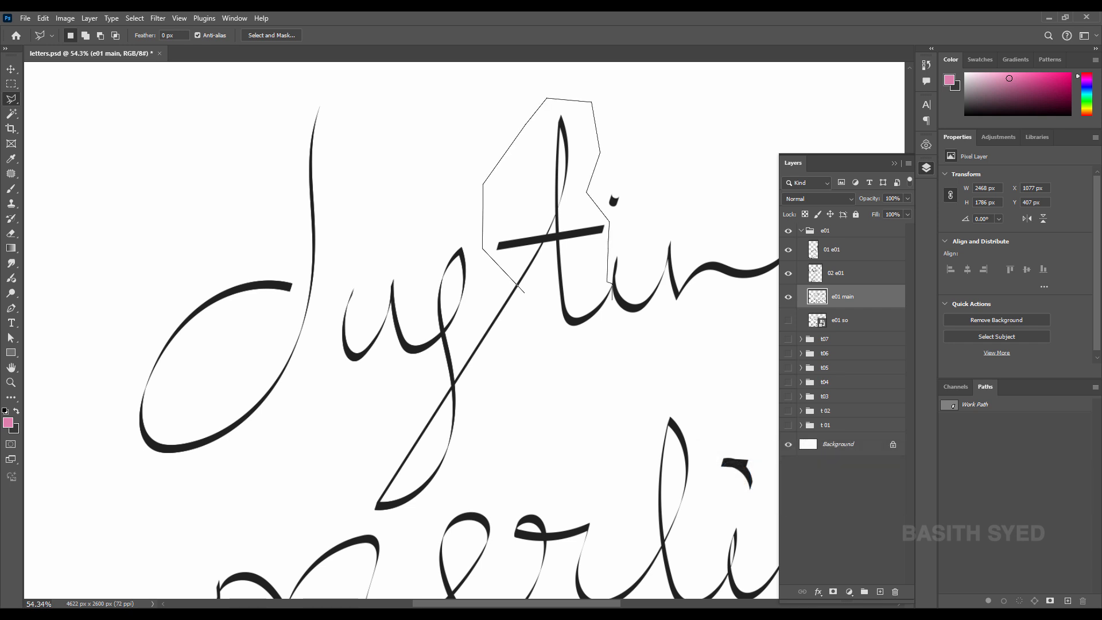
pyautogui.click(612, 284)
pyautogui.hotkey('ctrl', 'j')
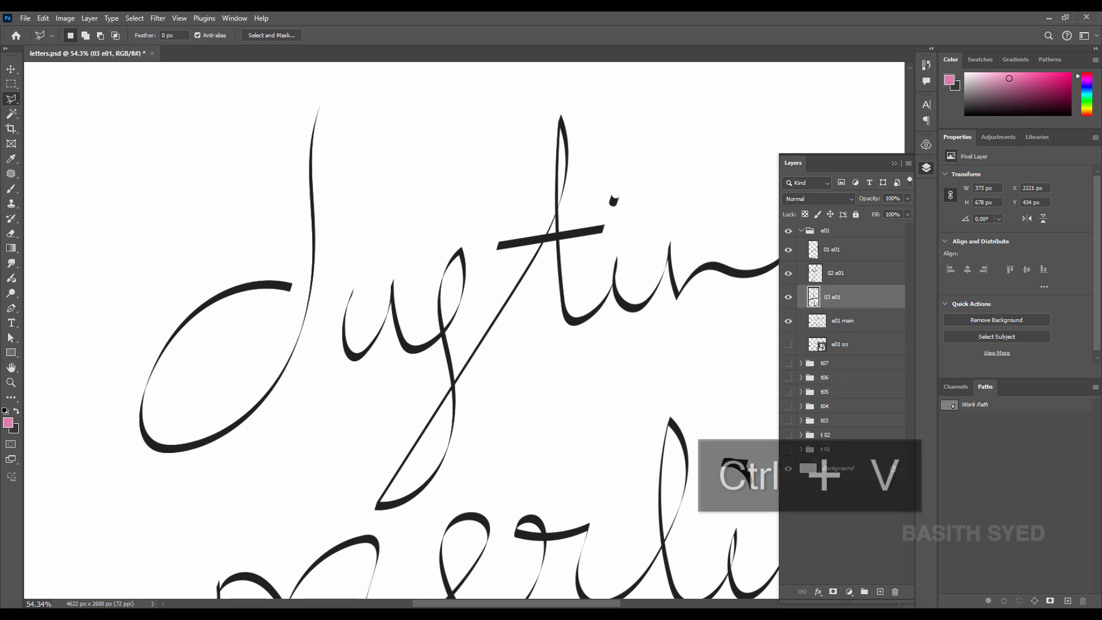
# Outline the undotted stem of the upper i on e01 main with the Pen tool and copy it to a layer named 04 e01
pyautogui.click(860, 321)
pyautogui.hscroll(4, 402, 310)
pyautogui.press('p')
pyautogui.moveTo(385, 293); pyautogui.dragTo(397, 315)
pyautogui.hotkey('ctrl', 'z')
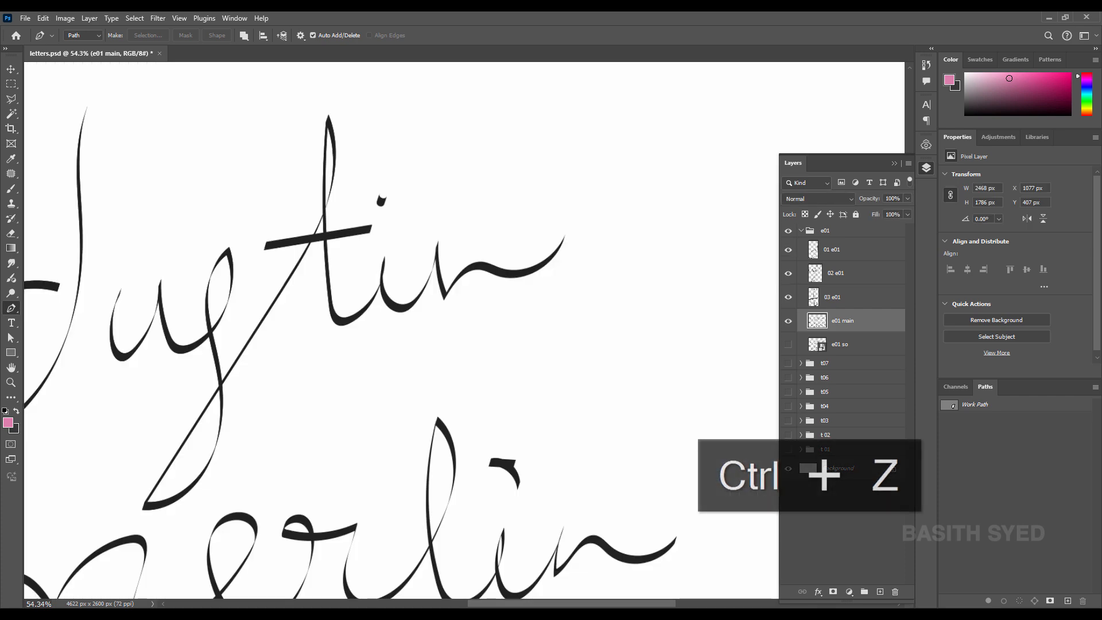
pyautogui.click(383, 316)
pyautogui.click(379, 271)
pyautogui.click(389, 234)
pyautogui.click(417, 230)
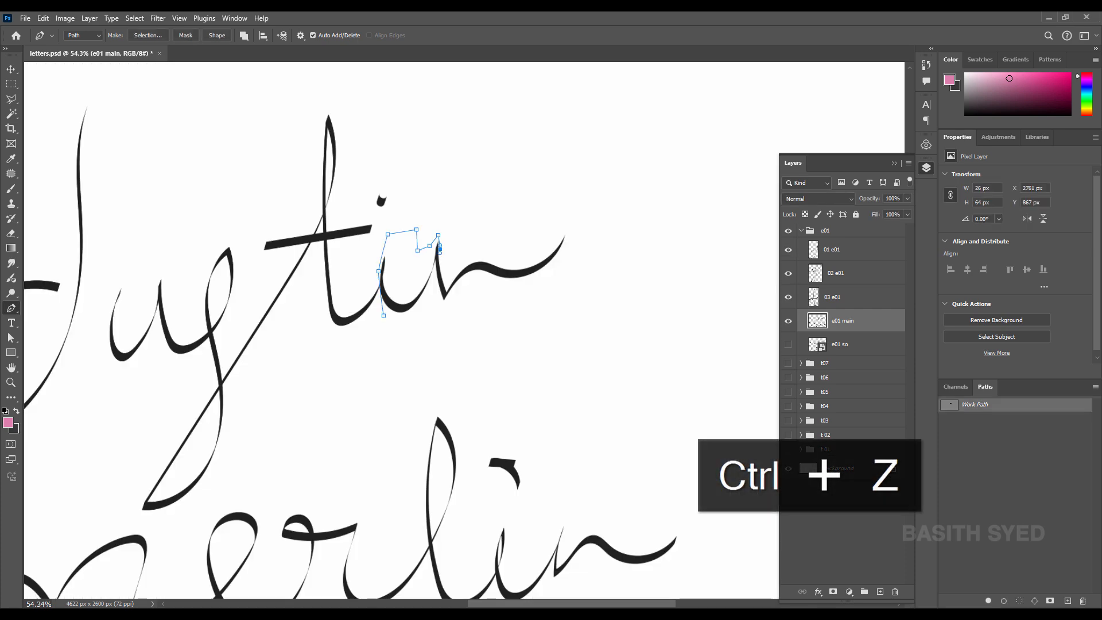
pyautogui.hotkey('ctrl', 'Return')
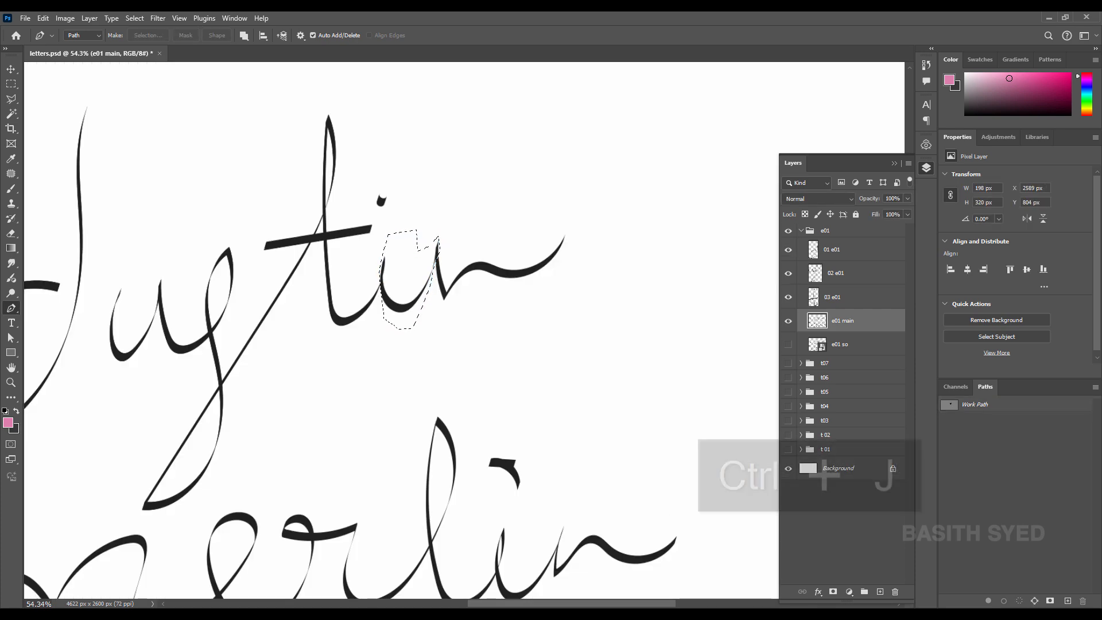
pyautogui.hotkey('ctrl', 'j')
pyautogui.write('04 e01')
pyautogui.hotkey('ctrl', 'v')
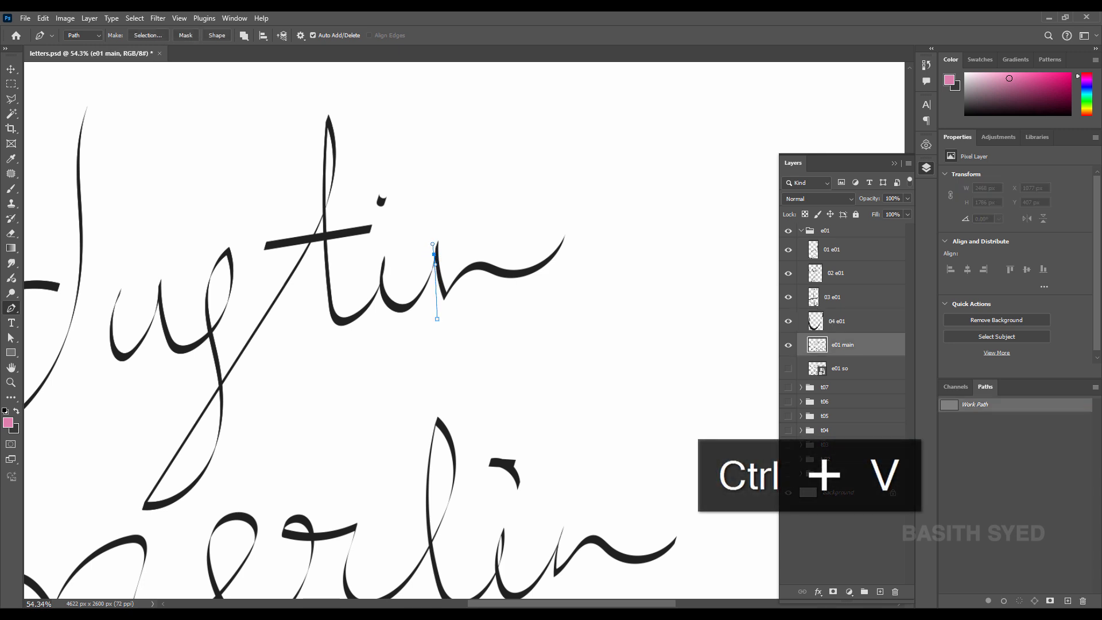
# Outline the final n of the upper line on e01 main with the Pen tool and copy it to a layer named 05 e01
pyautogui.click(446, 224)
pyautogui.click(467, 226)
pyautogui.click(508, 225)
pyautogui.click(584, 200)
pyautogui.click(586, 236)
pyautogui.click(576, 270)
pyautogui.hotkey('ctrl', 'Return')
pyautogui.hotkey('ctrl', 'j')
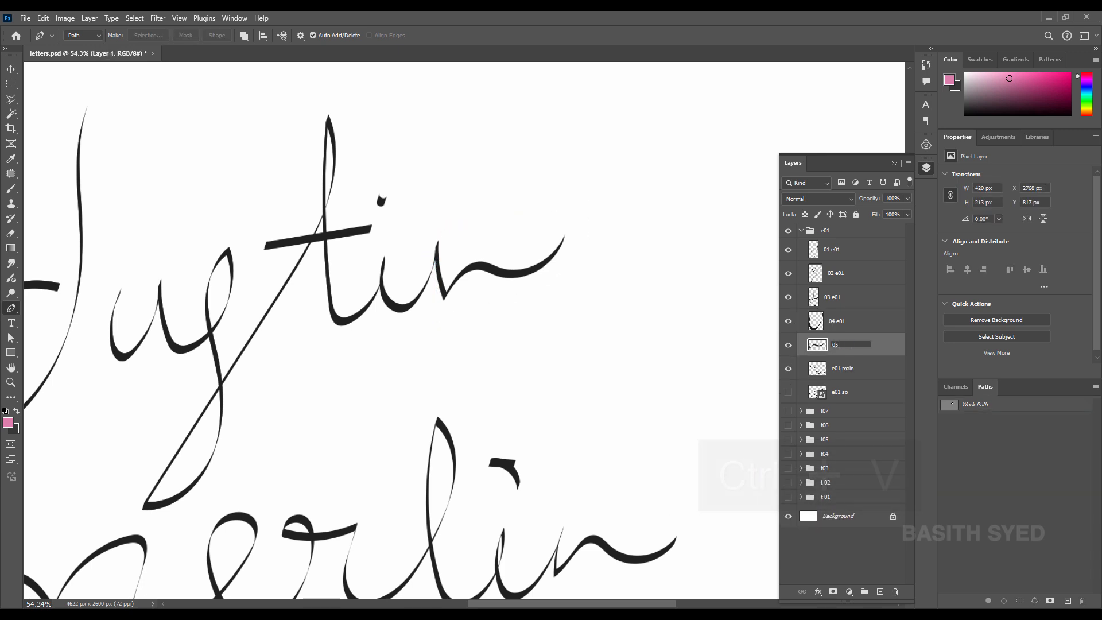
# Marquee the dot of the upper i on e01 main and copy it to a layer named 06 e01
pyautogui.click(843, 369)
pyautogui.press('m')
pyautogui.moveTo(370, 185); pyautogui.dragTo(399, 214)
pyautogui.hotkey('ctrl', 'j')
pyautogui.doubleClick(839, 369)
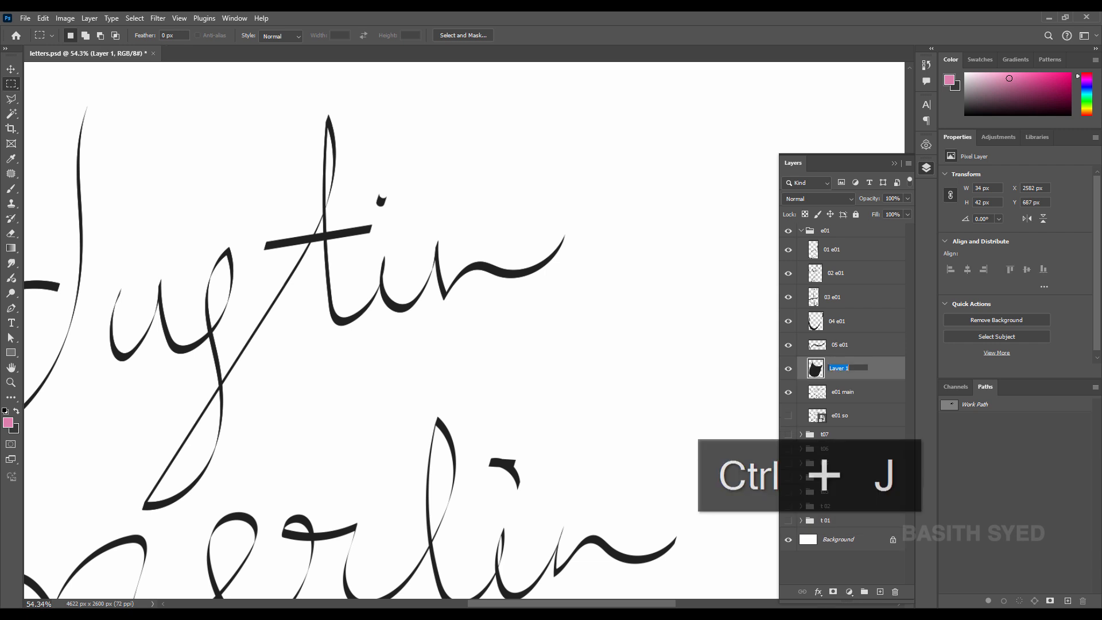
# Select the first letter m of the lower line on e01 main and copy it to a layer named 07 e01
pyautogui.click(843, 392)
pyautogui.moveTo(367, 459)
pyautogui.mouseDown()
pyautogui.moveTo(557, 272)
pyautogui.moveTo(607, 255)
pyautogui.mouseUp()
pyautogui.moveTo(188, 328); pyautogui.dragTo(426, 496)
pyautogui.hotkey('ctrl', 'j')
pyautogui.doubleClick(842, 392)
# Outline the lower-line e on e01 main with the Pen tool, copy it to a layer named 08 e01, and check that layer in isolation
pyautogui.click(843, 415)
pyautogui.moveTo(460, 424); pyautogui.dragTo(292, 406)
pyautogui.press('p')
pyautogui.click(302, 465)
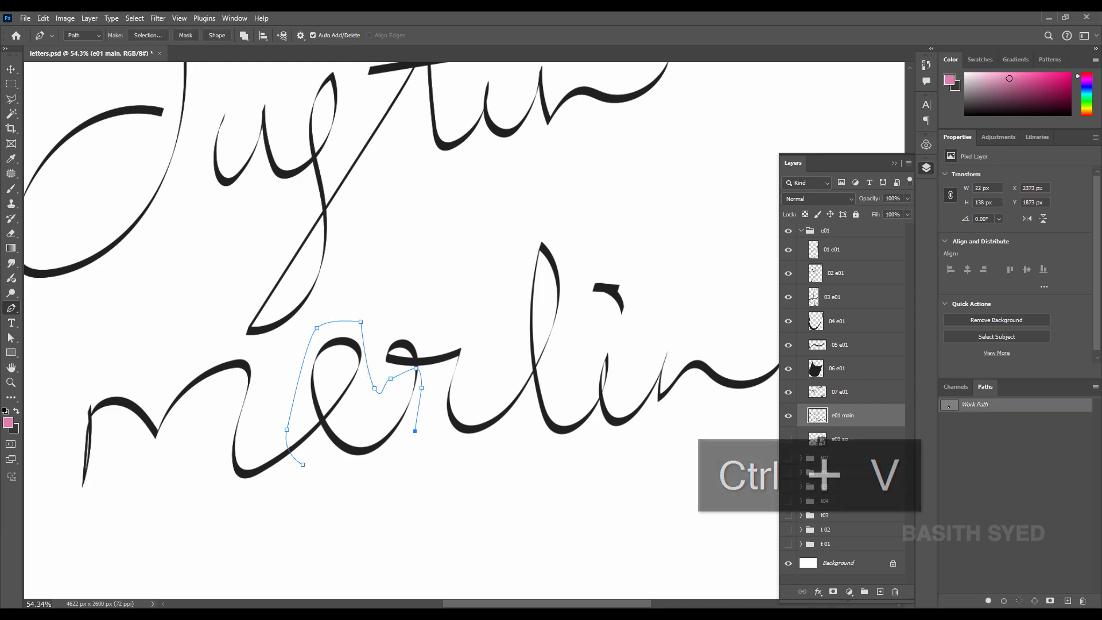
pyautogui.hotkey('ctrl', 'Return')
pyautogui.hotkey('ctrl', 'j')
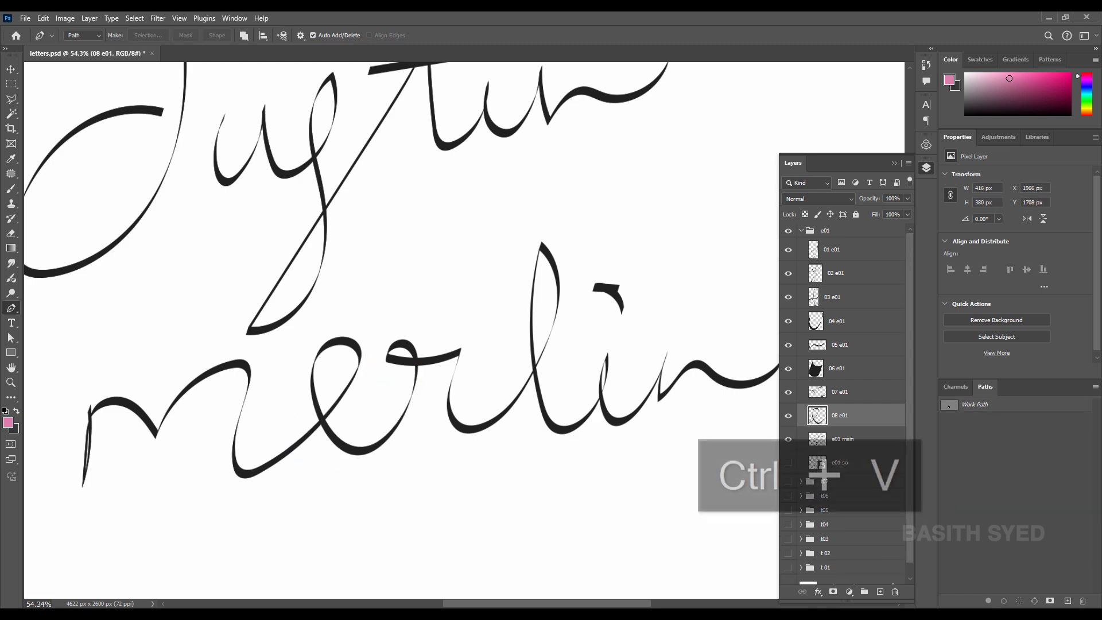
pyautogui.click(843, 439)
pyautogui.keyDown('alt'); pyautogui.click(788, 416); pyautogui.keyUp('alt')
pyautogui.keyDown('alt'); pyautogui.click(788, 416); pyautogui.keyUp('alt')
# Outline the lower-line r on e01 main with the Pen tool and copy it to a layer named 09 e01
pyautogui.click(420, 397)
pyautogui.moveTo(403, 392); pyautogui.dragTo(394, 383)
pyautogui.moveTo(382, 331); pyautogui.dragTo(391, 320)
pyautogui.click(431, 314)
pyautogui.click(477, 326)
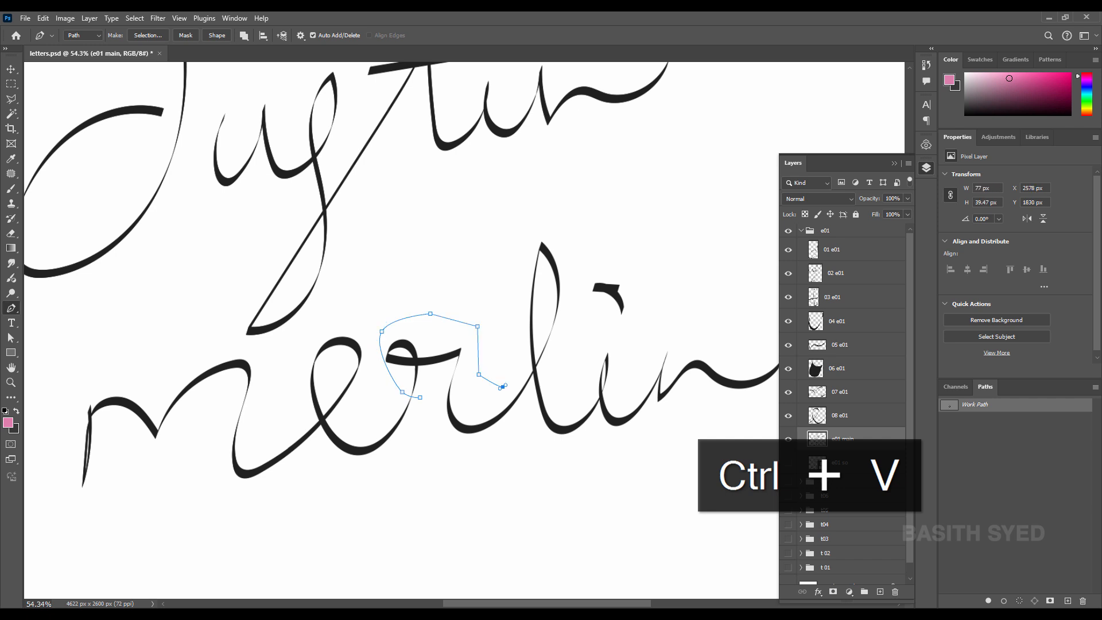
pyautogui.click(531, 391)
pyautogui.click(462, 454)
pyautogui.click(420, 398)
pyautogui.hotkey('ctrl', 'Return')
pyautogui.hotkey('ctrl', 'j')
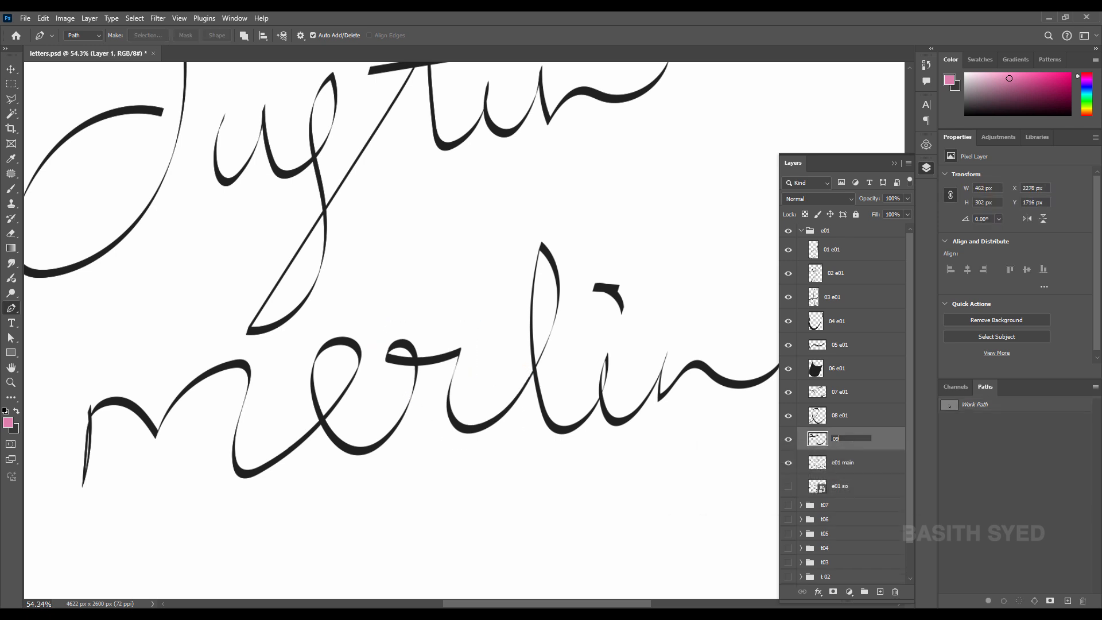
pyautogui.write('09')
pyautogui.hotkey('ctrl', 'v')
# Outline the tall looped l of the lower line on e01 main with the Pen tool and copy it to a layer named 10 e01
pyautogui.click(843, 463)
pyautogui.moveTo(602, 425); pyautogui.dragTo(487, 454)
pyautogui.click(789, 463)
pyautogui.click(788, 462)
pyautogui.click(403, 456)
pyautogui.moveTo(390, 421); pyautogui.dragTo(390, 403)
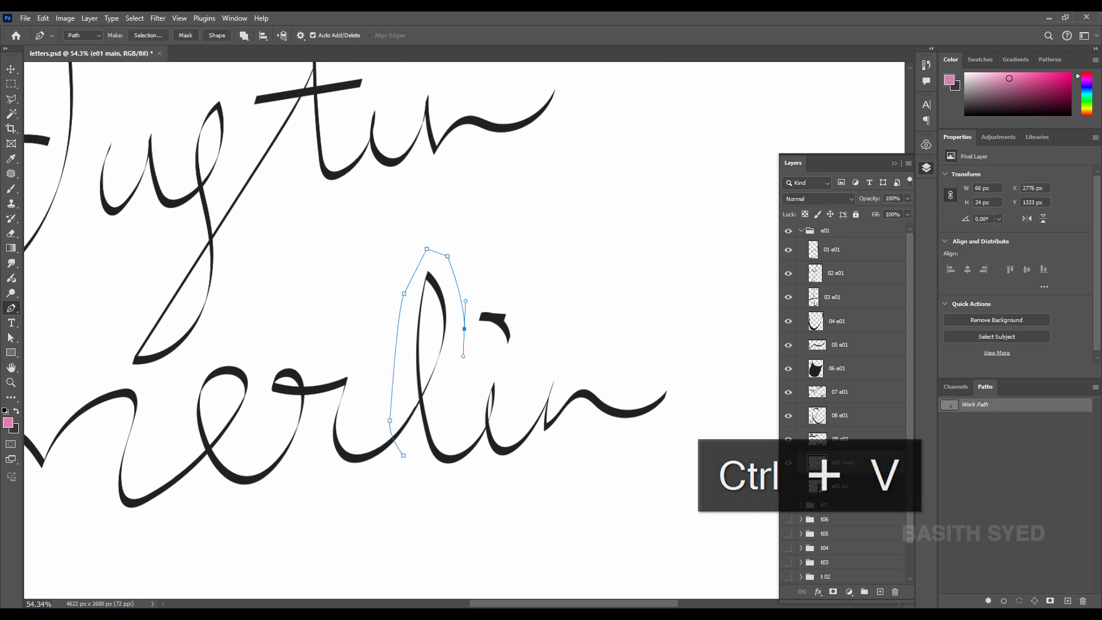
pyautogui.click(403, 455)
pyautogui.hotkey('ctrl', 'Return')
pyautogui.hotkey('ctrl', 'j')
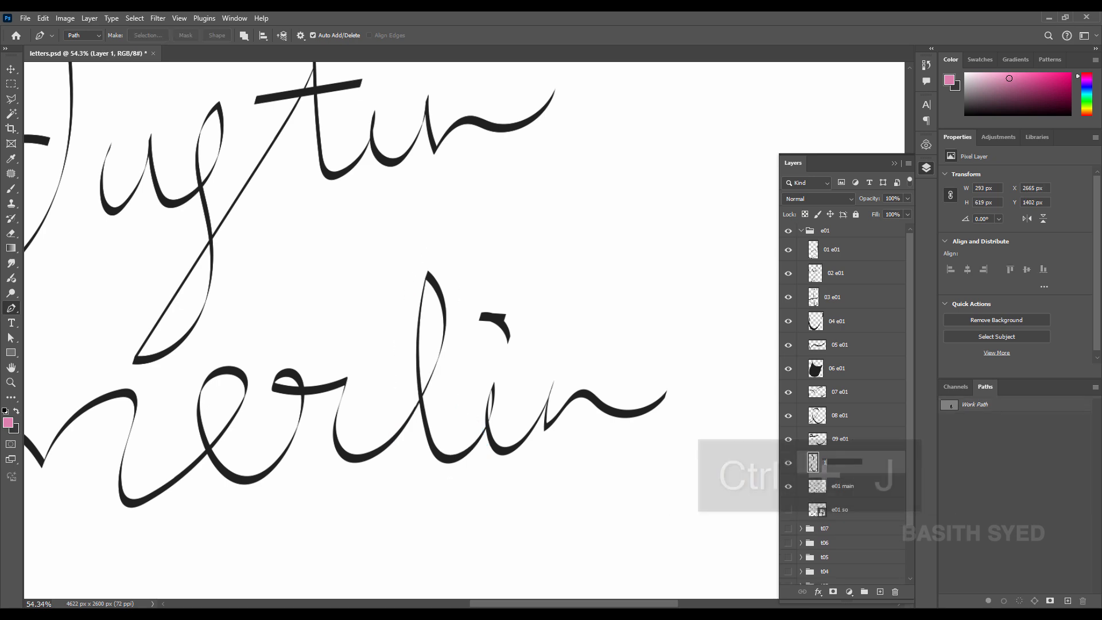
# Outline the stem of the lower-line i on e01 main with the Pen tool and copy it to its own numbered e01 layer
pyautogui.click(843, 486)
pyautogui.click(481, 466)
pyautogui.click(484, 374)
pyautogui.click(517, 364)
pyautogui.click(535, 397)
pyautogui.moveTo(458, 429); pyautogui.dragTo(414, 424)
pyautogui.scroll(5, 536, 409)
pyautogui.hotkey('ctrl', 'z')
pyautogui.click(525, 511)
pyautogui.click(480, 413)
pyautogui.click(450, 375)
pyautogui.hotkey('ctrl', 'Return')
pyautogui.hotkey('ctrl', 'j')
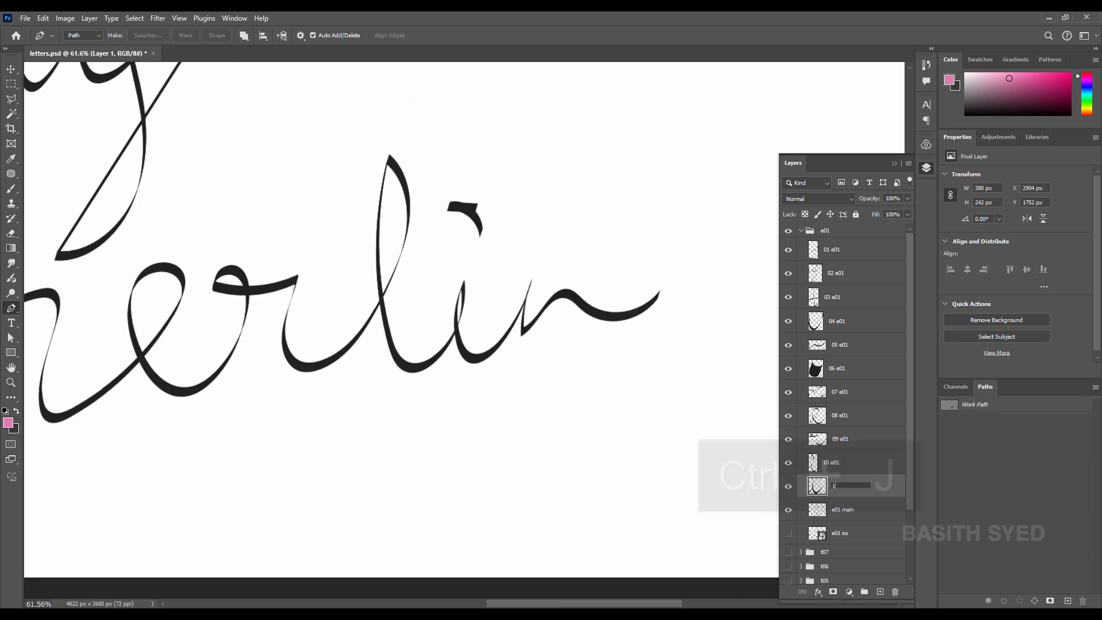
# Select the dot of the lower-line i on e01 main with the Rectangular Marquee and copy it to its own layer
pyautogui.click(843, 510)
pyautogui.press('m')
pyautogui.hotkey('ctrl', 'j')
pyautogui.moveTo(435, 173)
pyautogui.mouseDown()
pyautogui.moveTo(504, 253)
pyautogui.moveTo(392, 347)
pyautogui.moveTo(448, 321)
pyautogui.mouseUp()
# Outline the final n of the lower line on e01 main with the Pen tool and copy it to its own numbered e01 layer
pyautogui.click(843, 534)
pyautogui.press('p')
pyautogui.click(436, 443)
pyautogui.click(537, 330)
pyautogui.click(622, 357)
pyautogui.click(435, 443)
pyautogui.hotkey('ctrl', 'Return')
pyautogui.hotkey('ctrl', 'j')
pyautogui.doubleClick(842, 534)
pyautogui.write('1')
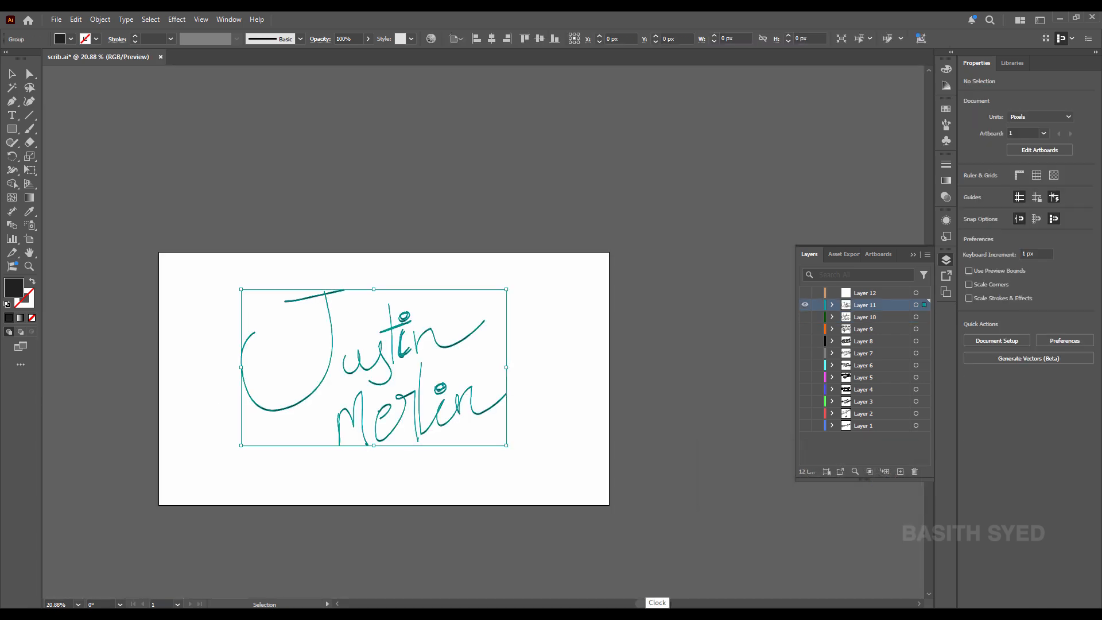
# Copy the Layer 11 lettering in Illustrator, paste it into letters.psd in Photoshop as a smart object, and scale it to about 249%
pyautogui.hotkey('ctrl', 'c')
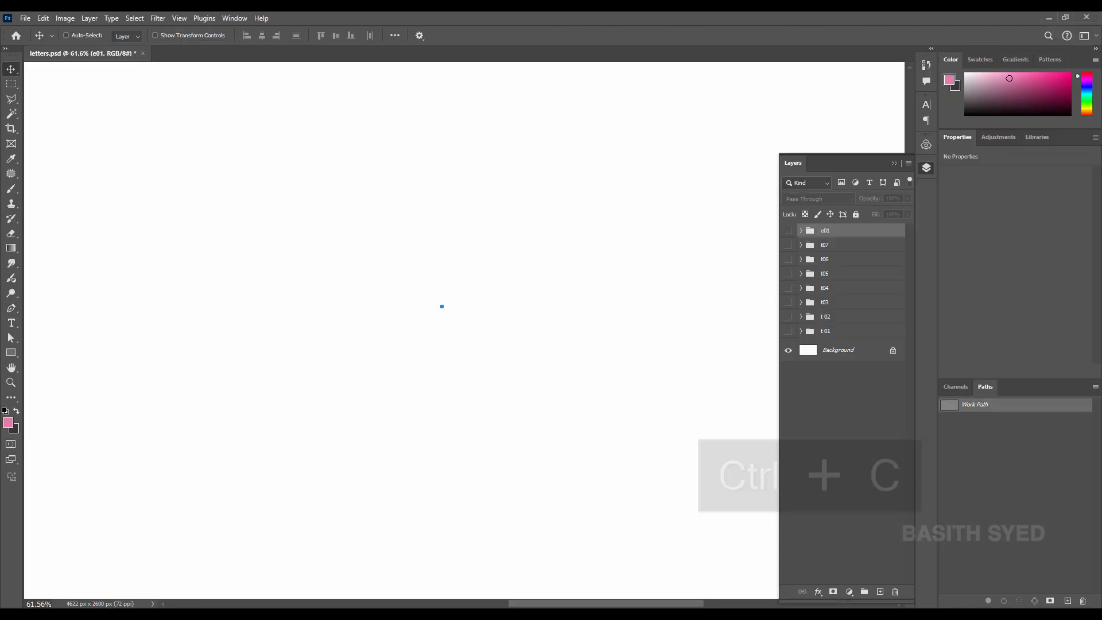
pyautogui.hotkey('ctrl', 'z')
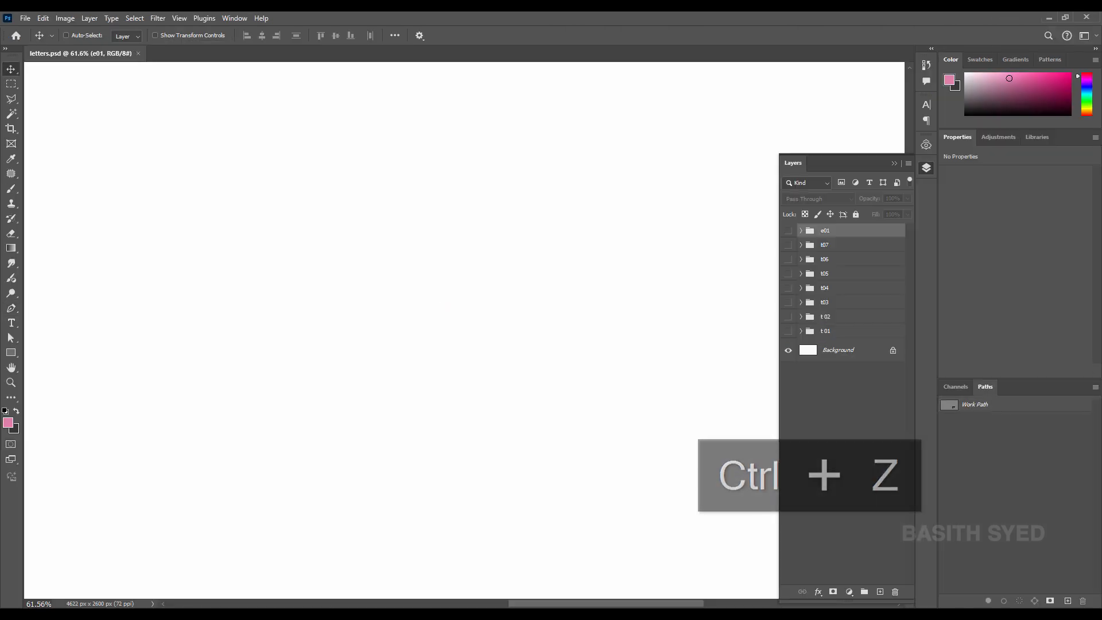
pyautogui.hotkey('ctrl', 'v')
pyautogui.press('Return')
pyautogui.moveTo(528, 341); pyautogui.dragTo(388, 258)
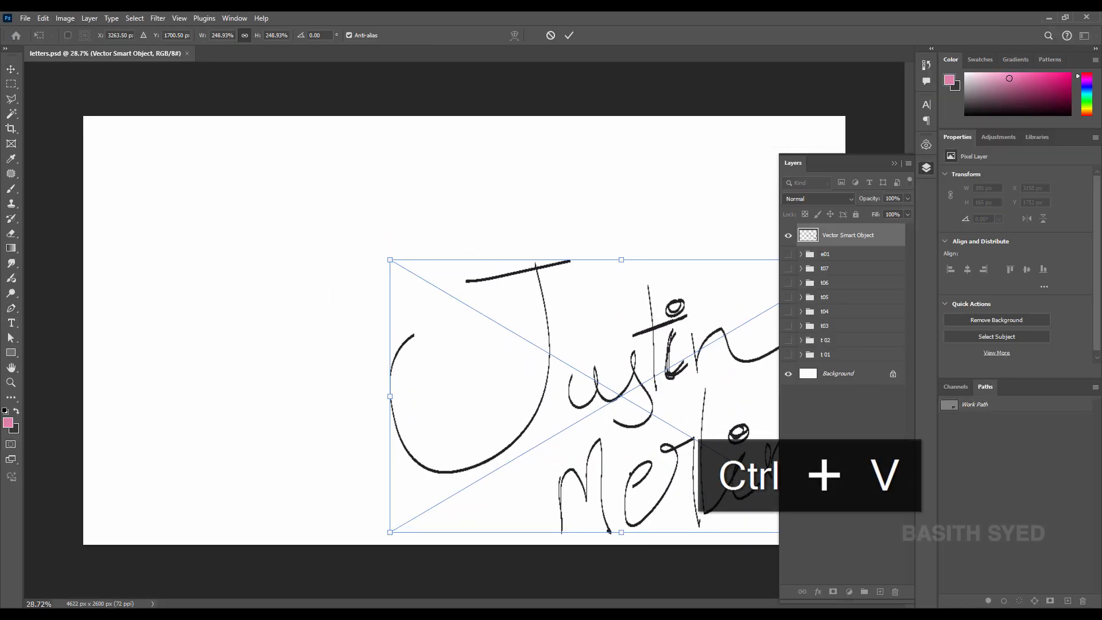
pyautogui.moveTo(621, 396); pyautogui.dragTo(423, 330)
pyautogui.press('Return')
# Name the pasted smart object e02, put it in a new group, and name the group e02
pyautogui.doubleClick(849, 235)
pyautogui.press('Return')
pyautogui.hotkey('ctrl', 'g')
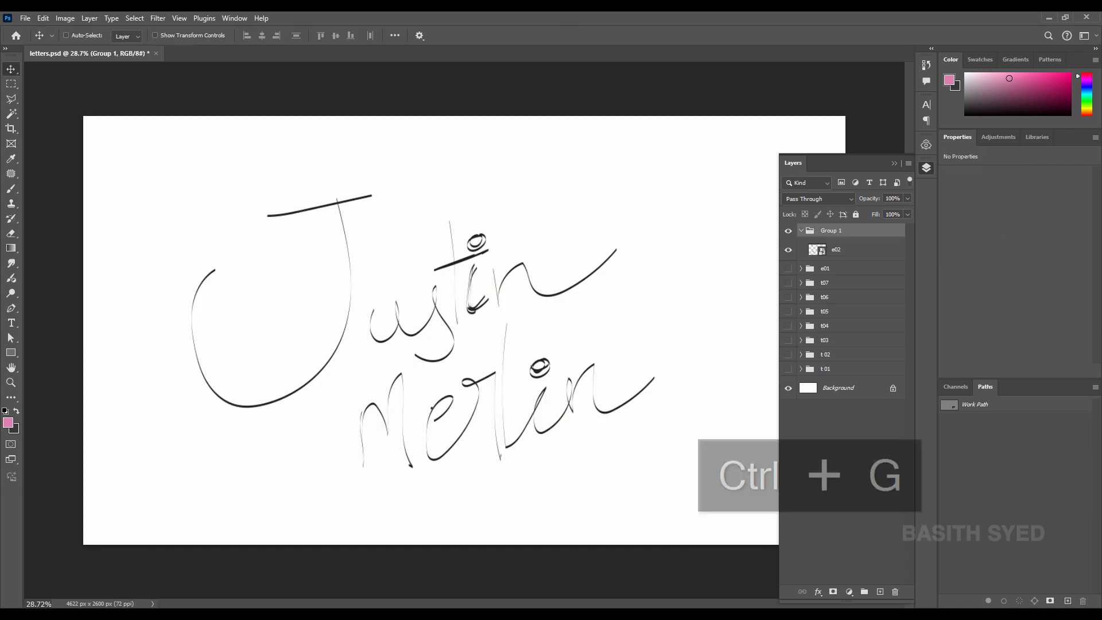
pyautogui.doubleClick(829, 230)
pyautogui.hotkey('ctrl', 'v')
pyautogui.press('Return')
# Rename the smart object e02 so, duplicate it as a rasterized layer named e02 main, and hide e02 so
pyautogui.doubleClick(837, 249)
pyautogui.hotkey('ctrl', 'v')
pyautogui.write('so')
pyautogui.press('Return')
pyautogui.hotkey('ctrl', 'j')
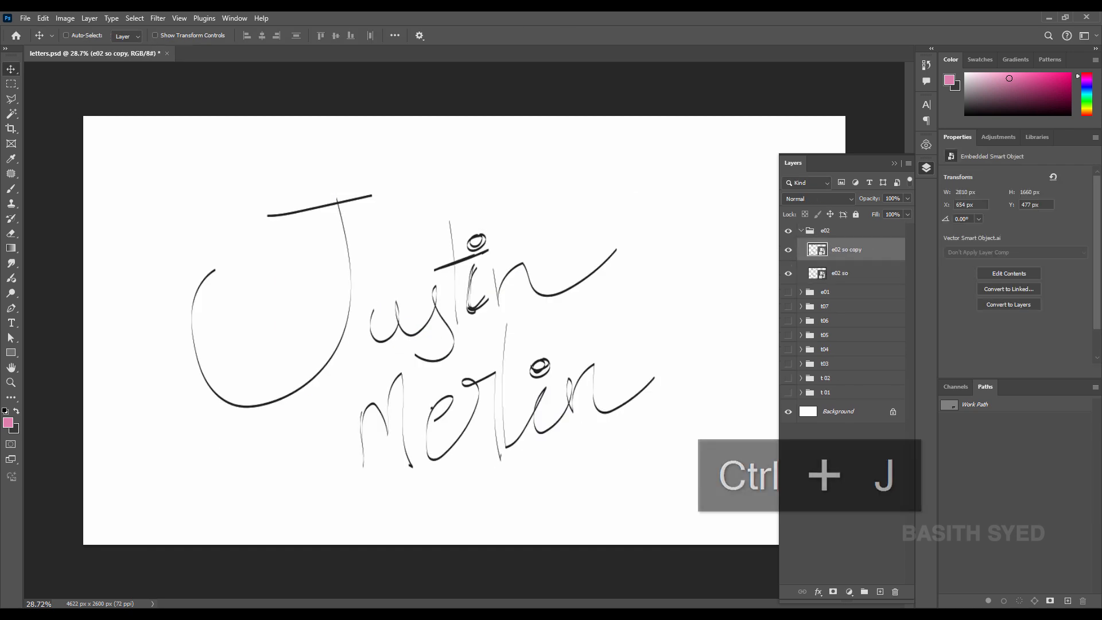
pyautogui.write('main')
pyautogui.press('Return')
pyautogui.rightClick(863, 250)
pyautogui.click(907, 571)
pyautogui.click(789, 273)
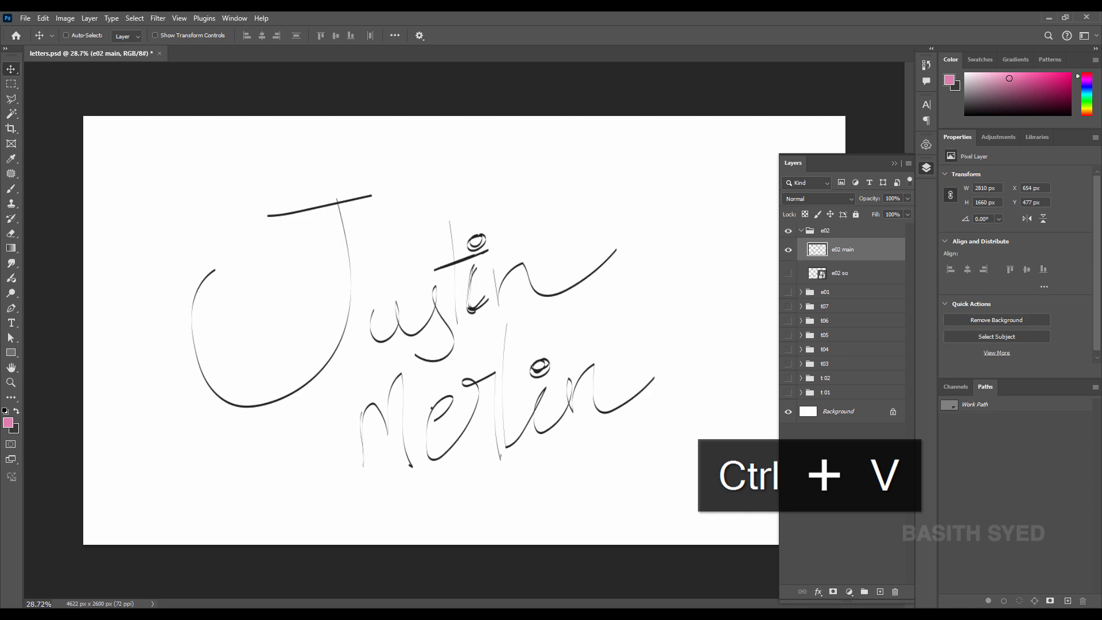
# Outline the large J on e02 main with the Polygonal Lasso and copy it to a layer named 01 e02
pyautogui.press('l')
pyautogui.click(248, 428)
pyautogui.click(129, 374)
pyautogui.click(148, 212)
pyautogui.click(246, 162)
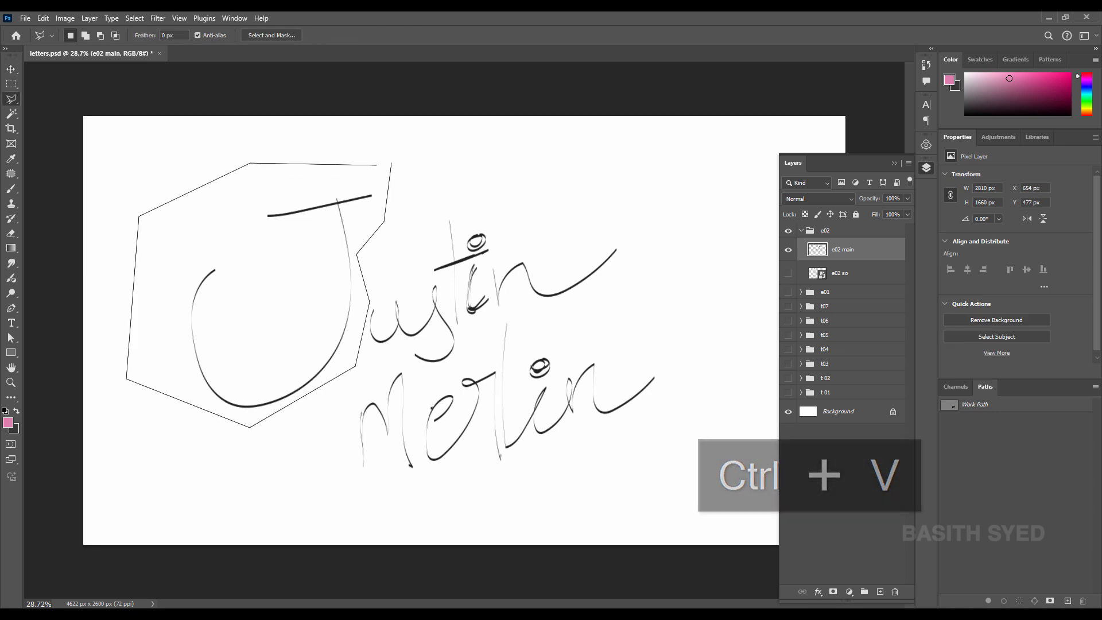
pyautogui.click(391, 163)
pyautogui.hotkey('ctrl', 'j')
pyautogui.doubleClick(840, 250)
pyautogui.write('01 e02')
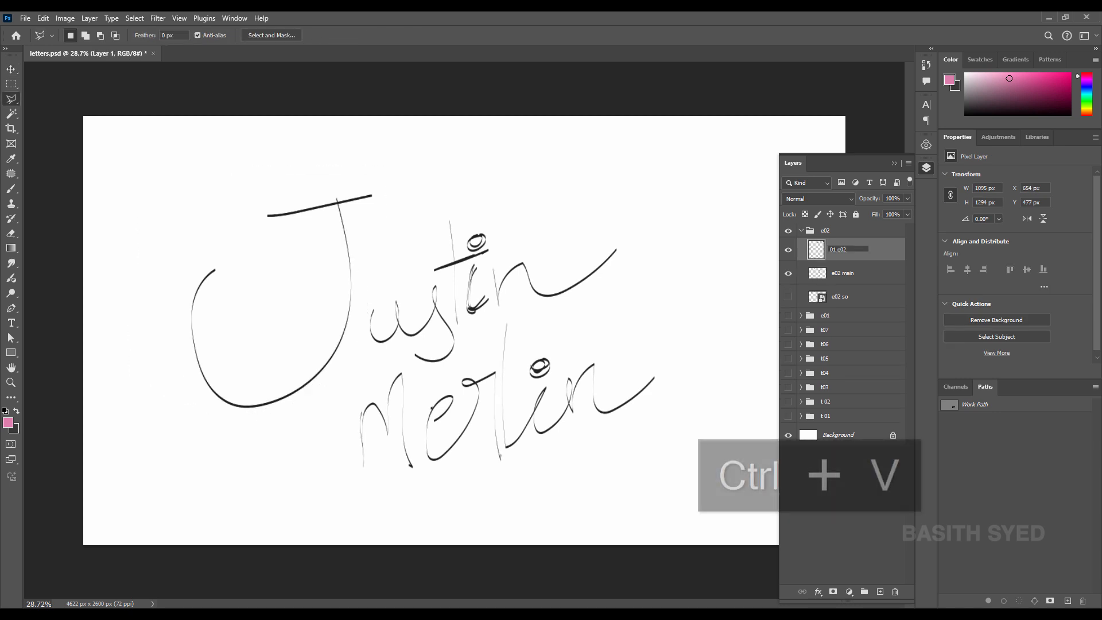
# Outline the upper-line u on e02 main with the Polygonal Lasso and copy it to a layer named 02 e02
pyautogui.click(851, 273)
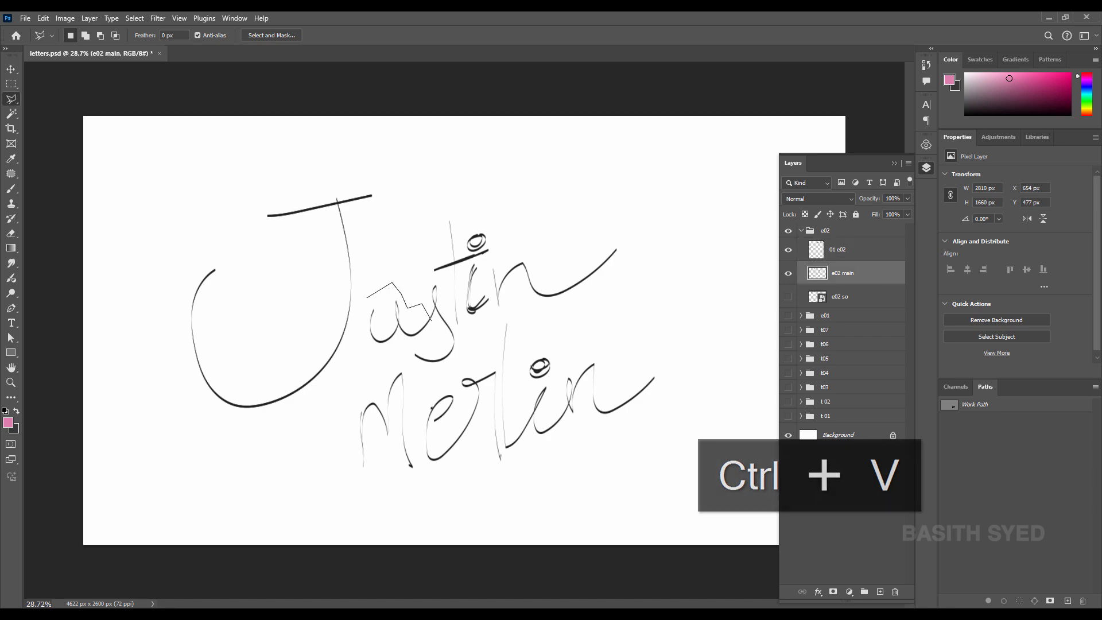
pyautogui.hotkey('ctrl', 'j')
pyautogui.write('02')
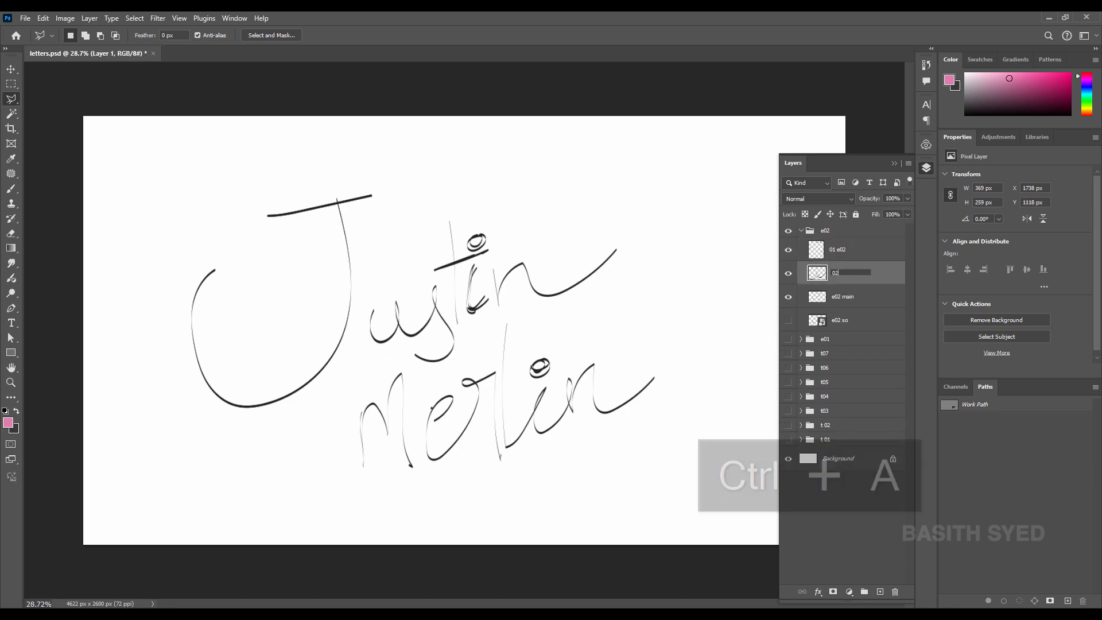
pyautogui.hotkey('ctrl', 'v')
pyautogui.press('Return')
# Outline the upper-line s on e02 main with the Polygonal Lasso and copy it to a layer named 03 e02
pyautogui.click(851, 297)
pyautogui.click(425, 341)
pyautogui.click(419, 316)
pyautogui.click(418, 289)
pyautogui.click(455, 367)
pyautogui.click(435, 376)
pyautogui.click(407, 362)
pyautogui.click(425, 342)
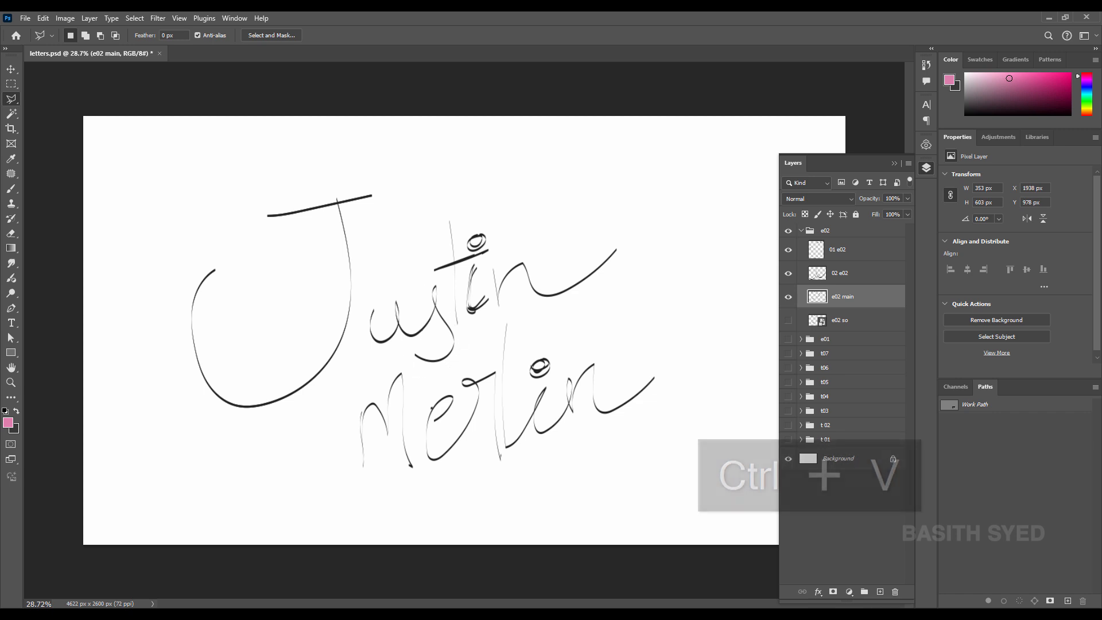
pyautogui.hotkey('ctrl', 'j')
pyautogui.press('Return')
# Outline the crossed t of the upper line on e02 main with the Polygonal Lasso
pyautogui.click(852, 321)
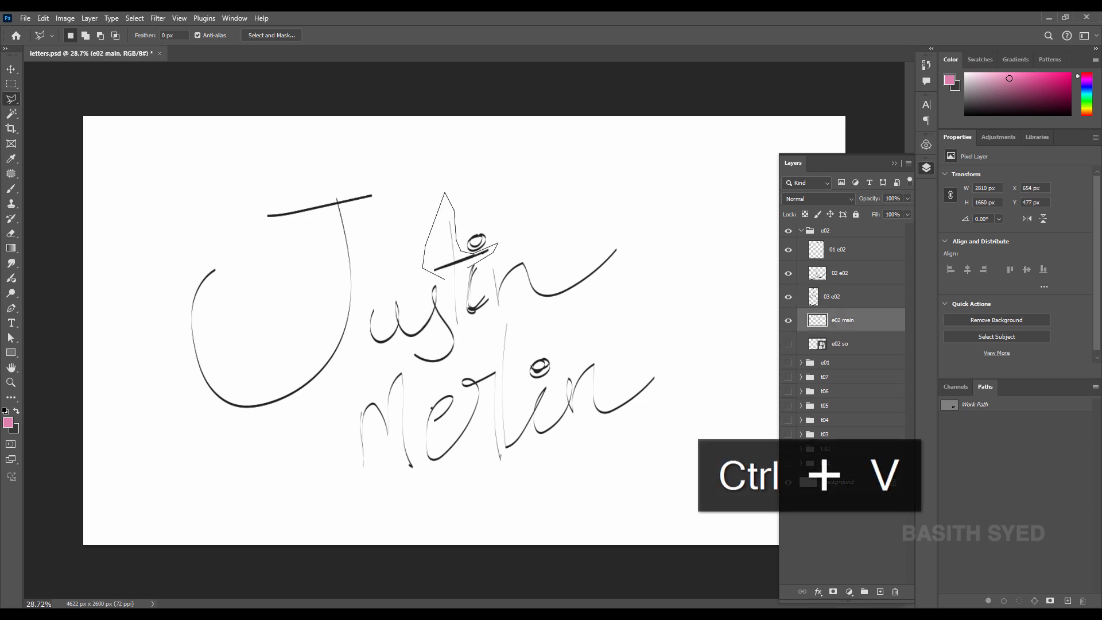
pyautogui.click(460, 334)
pyautogui.scroll(5, 511, 329)
pyautogui.scroll(-2, 511, 329)
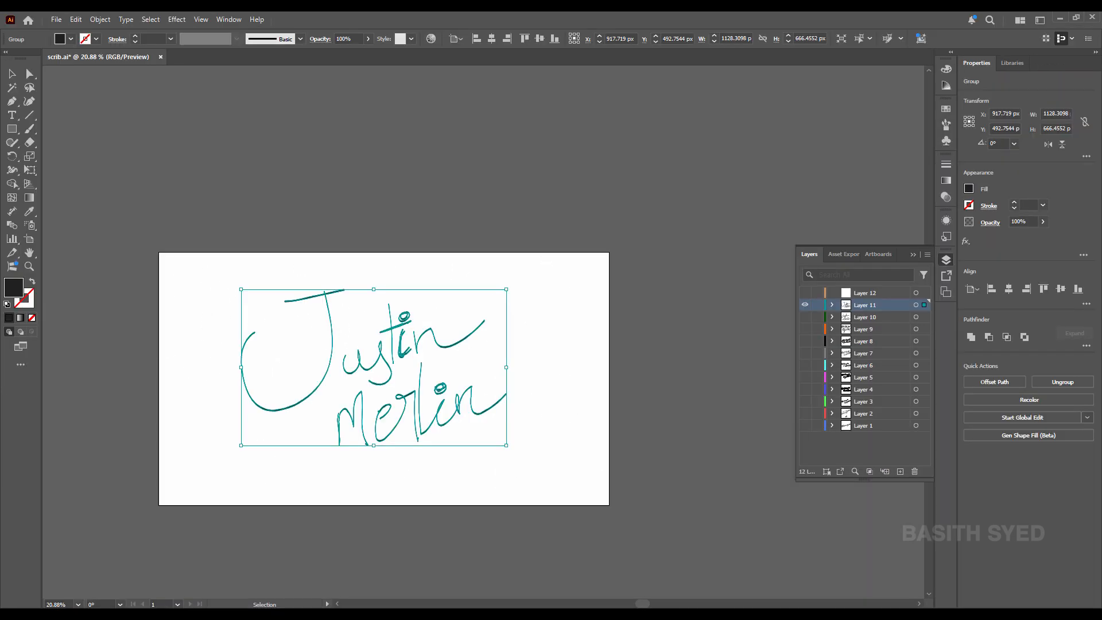
# Switch to Illustrator and ungroup the Layer 11 lettering in scrib.ai
pyautogui.click(540, 402)
pyautogui.moveTo(327, 344); pyautogui.dragTo(344, 342)
pyautogui.moveTo(345, 342); pyautogui.dragTo(322, 273)
pyautogui.moveTo(270, 265); pyautogui.dragTo(314, 304)
pyautogui.press('a')
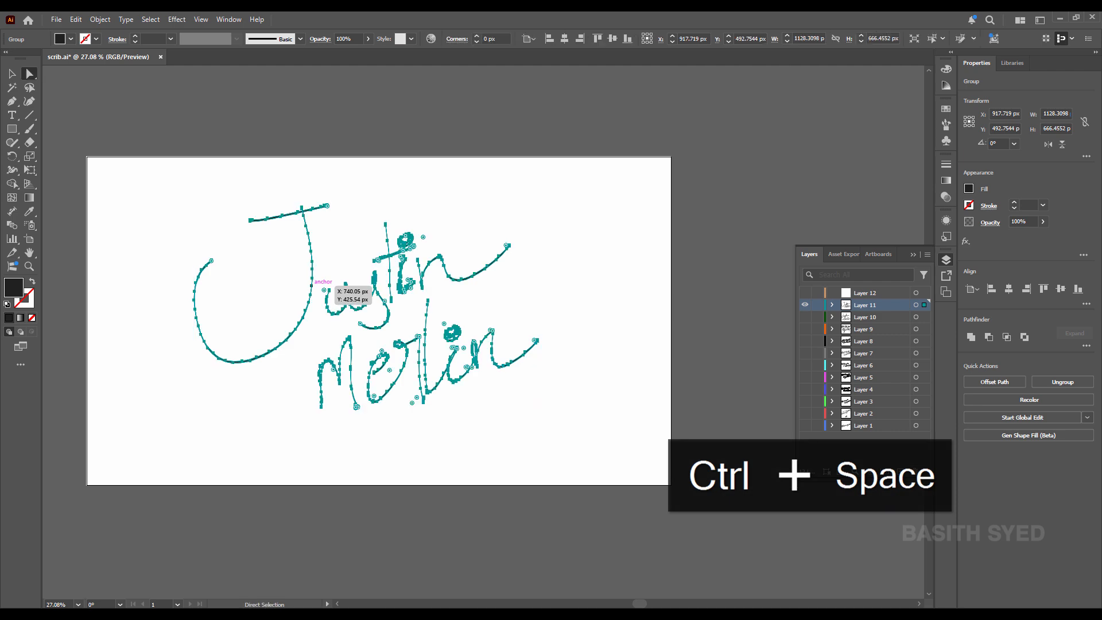
pyautogui.moveTo(292, 256); pyautogui.dragTo(350, 279)
pyautogui.press('v')
pyautogui.rightClick(415, 278)
pyautogui.click(447, 428)
# Try a black stroke on the large J, and give all the lettering paths a 3 pt black stroke
pyautogui.click(373, 333)
pyautogui.click(416, 328)
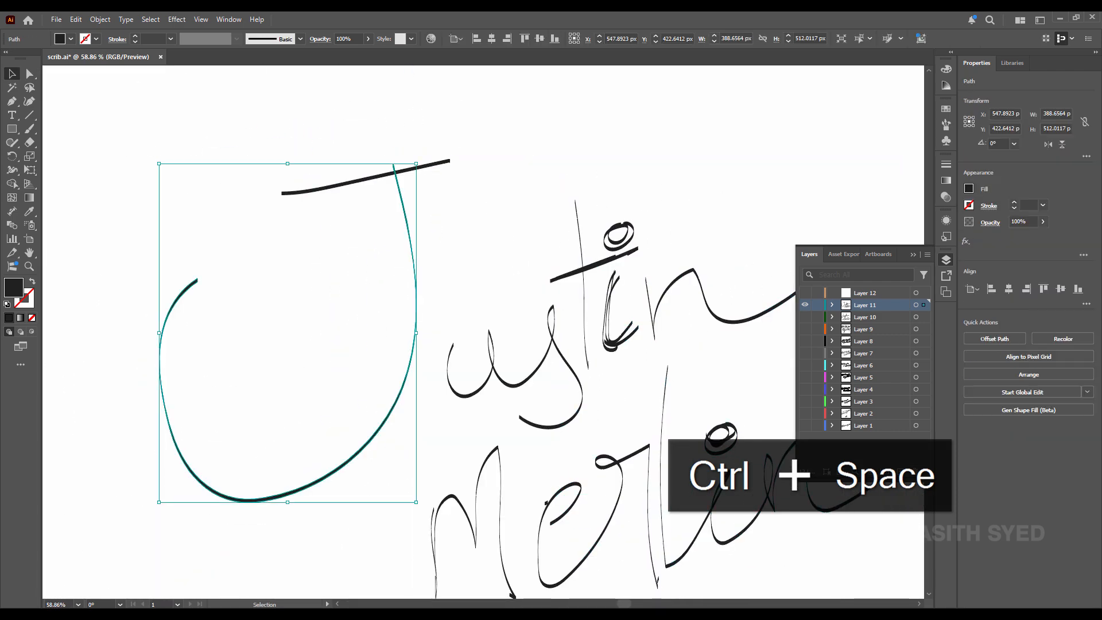
pyautogui.hotkey('ctrl', 'a')
pyautogui.hotkey('ctrl', '0')
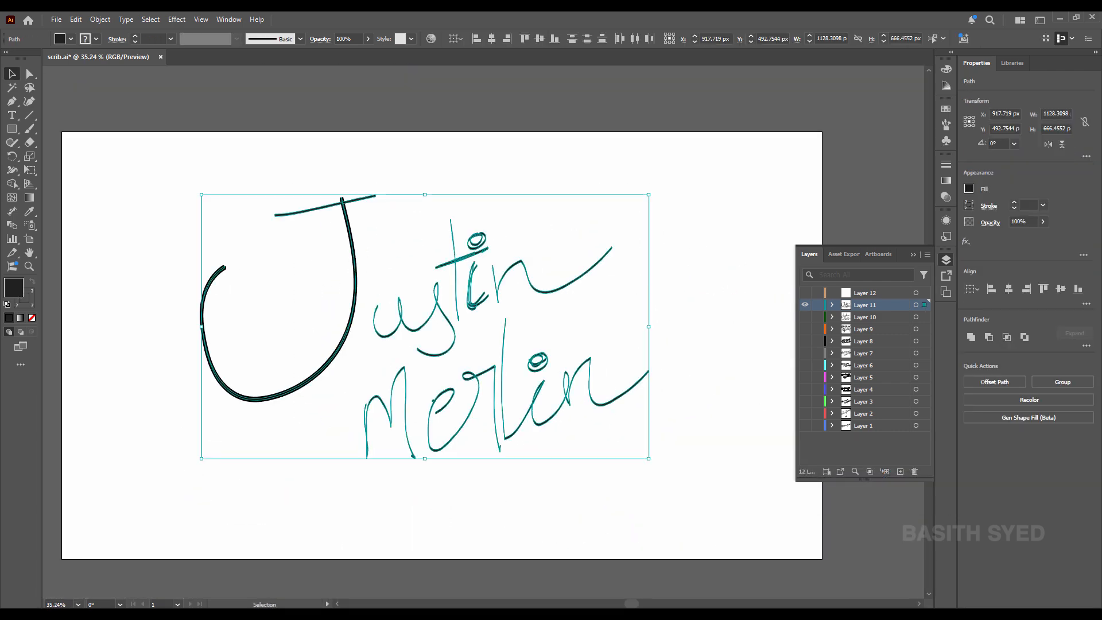
pyautogui.hotkey('ctrl', 'a')
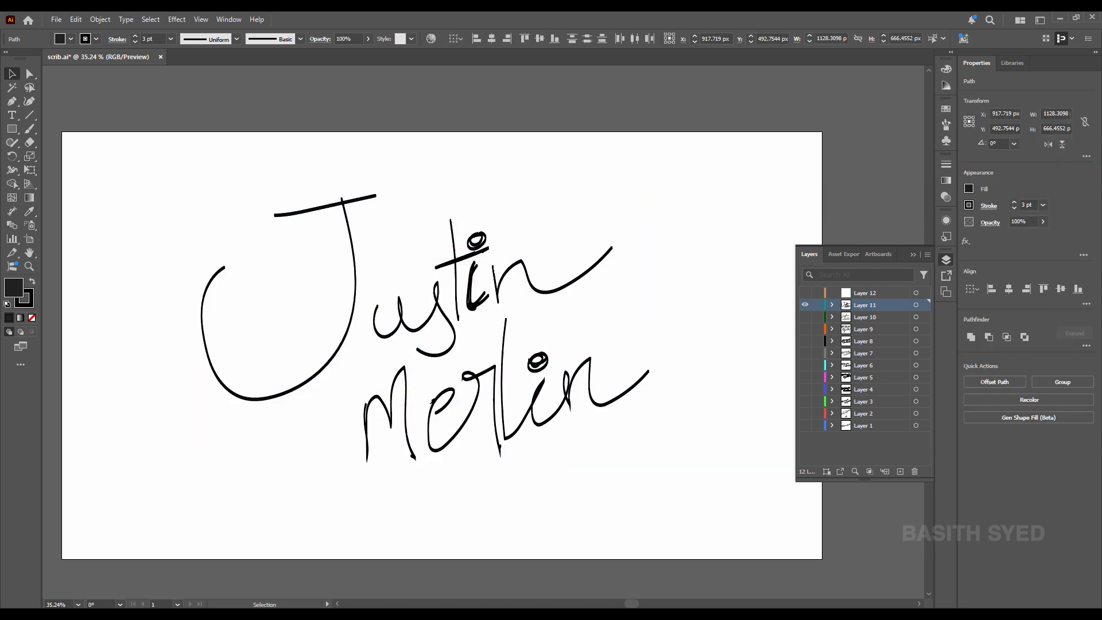
pyautogui.hotkey('ctrl', 'space')
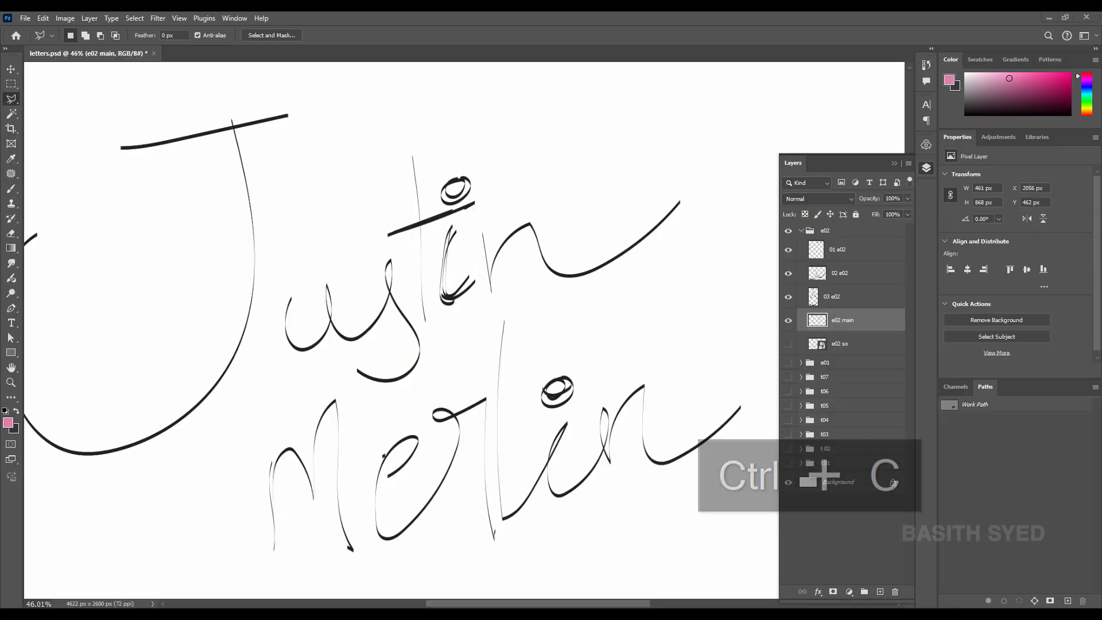
# Replace all layers in the Photoshop e02 group with the thickened Illustrator lettering, pasted as a smart object and enlarged to about 3122 px wide
pyautogui.hotkey('ctrl', 'c')
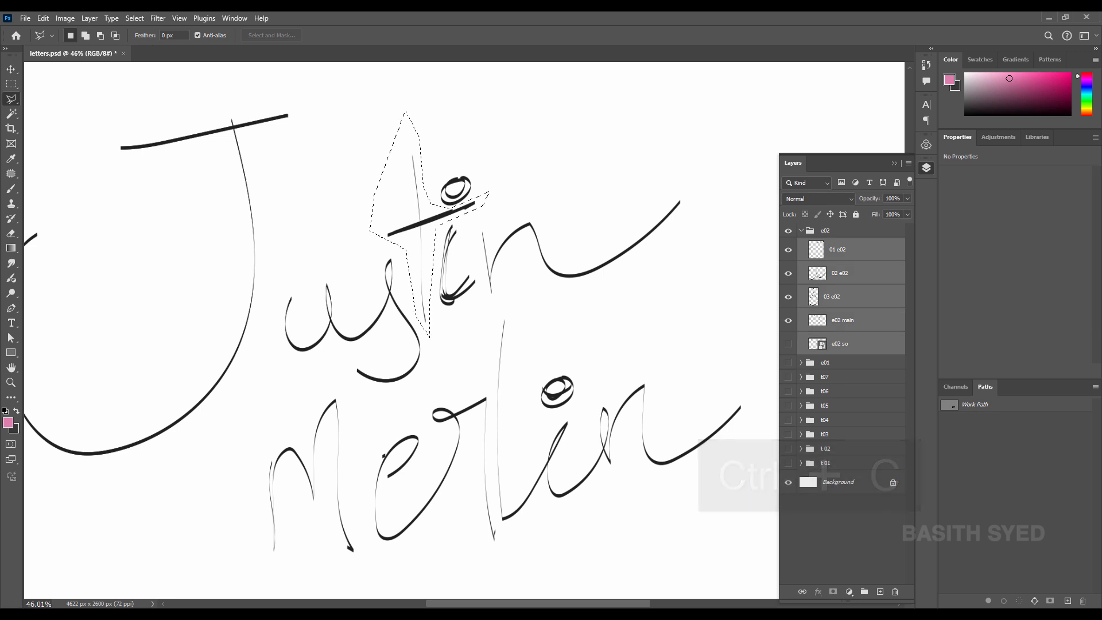
pyautogui.hotkey('ctrl', 'd')
pyautogui.hotkey('ctrl', 'v')
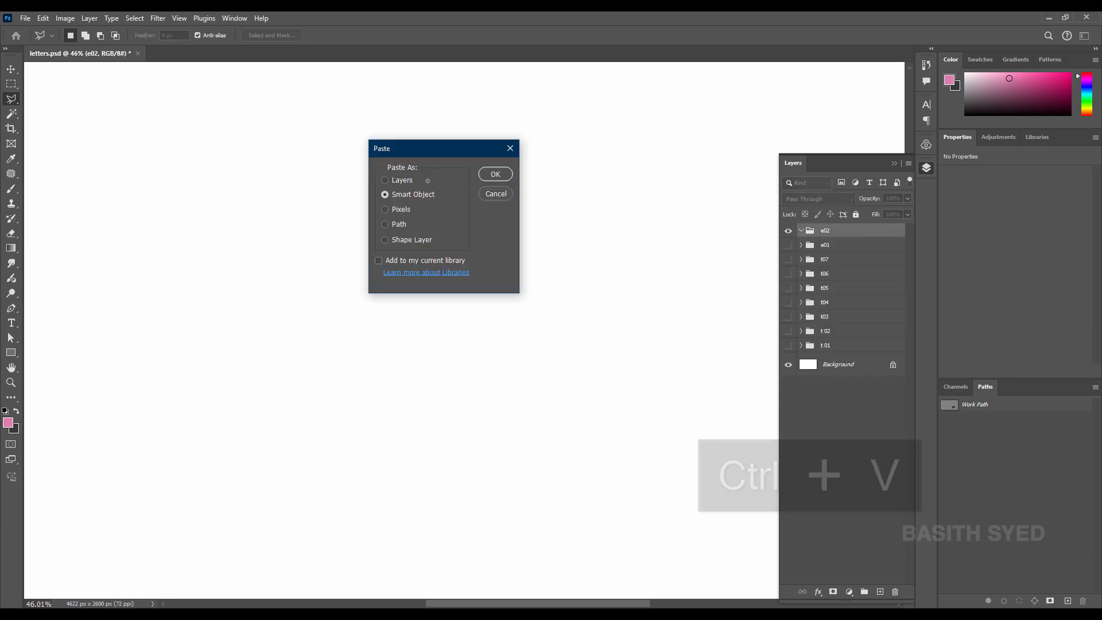
pyautogui.press('Return')
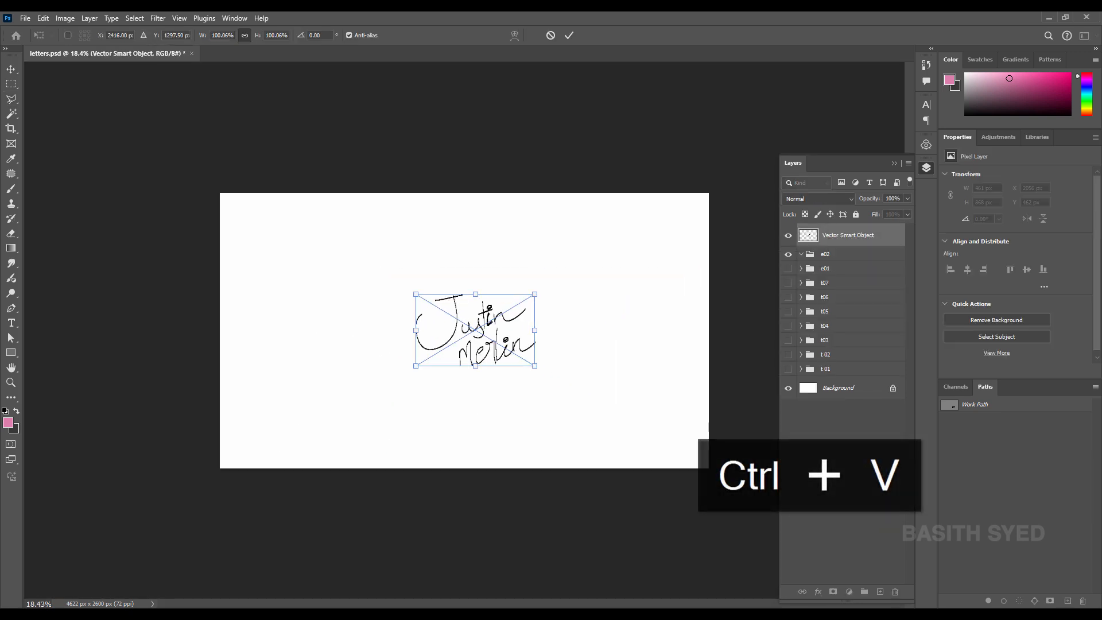
pyautogui.moveTo(536, 294); pyautogui.dragTo(641, 231)
pyautogui.click(569, 35)
pyautogui.moveTo(849, 235); pyautogui.dragTo(839, 254)
# Rename the new smart object e02 so, duplicate it as a rasterized layer named e02 main, and hide e02 so
pyautogui.doubleClick(851, 249)
pyautogui.write('e')
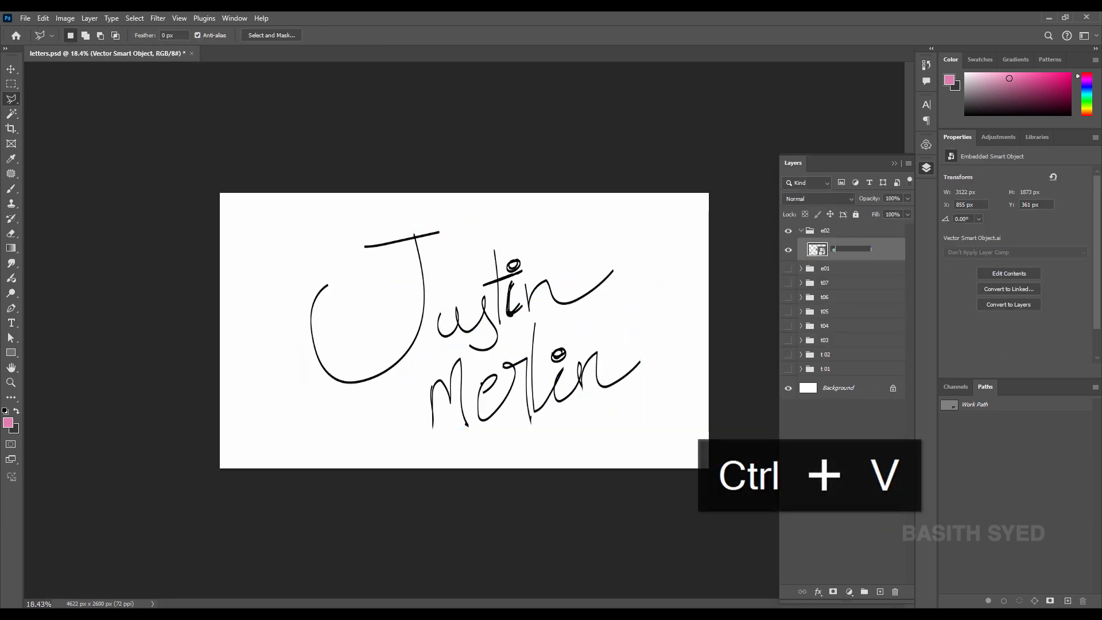
pyautogui.write('02')
pyautogui.press('Return')
pyautogui.hotkey('ctrl', 'j')
pyautogui.rightClick(856, 252)
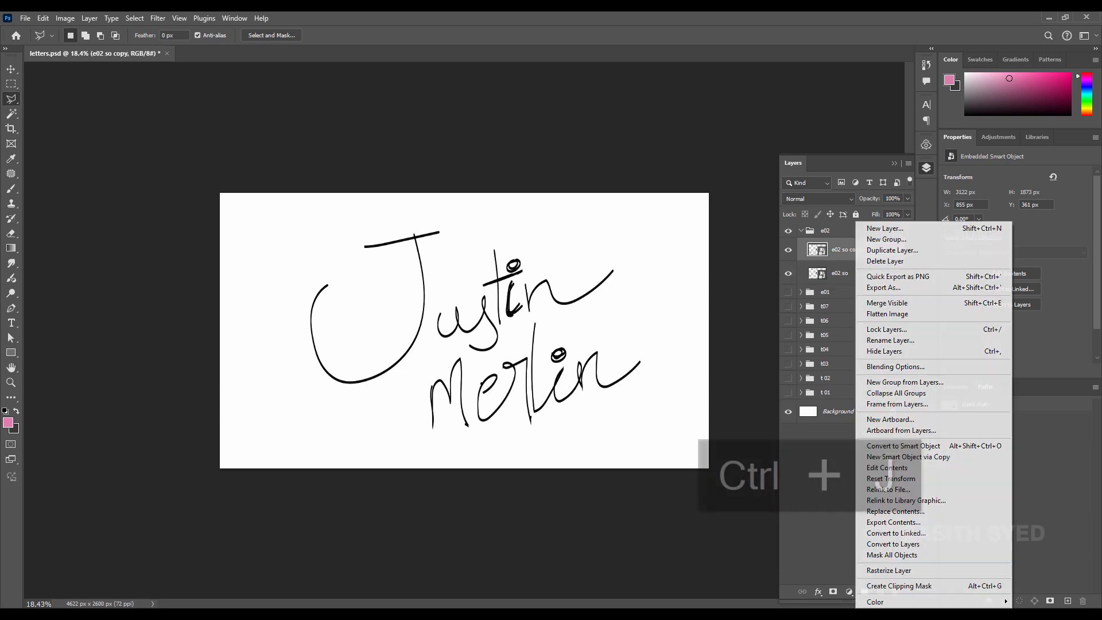
pyautogui.click(882, 571)
pyautogui.write('main')
pyautogui.press('Return')
pyautogui.click(788, 273)
# Select the thickened large J on e02 main with the Polygonal Lasso and copy it to a layer named 01 e02
pyautogui.hotkey('ctrl', 'space')
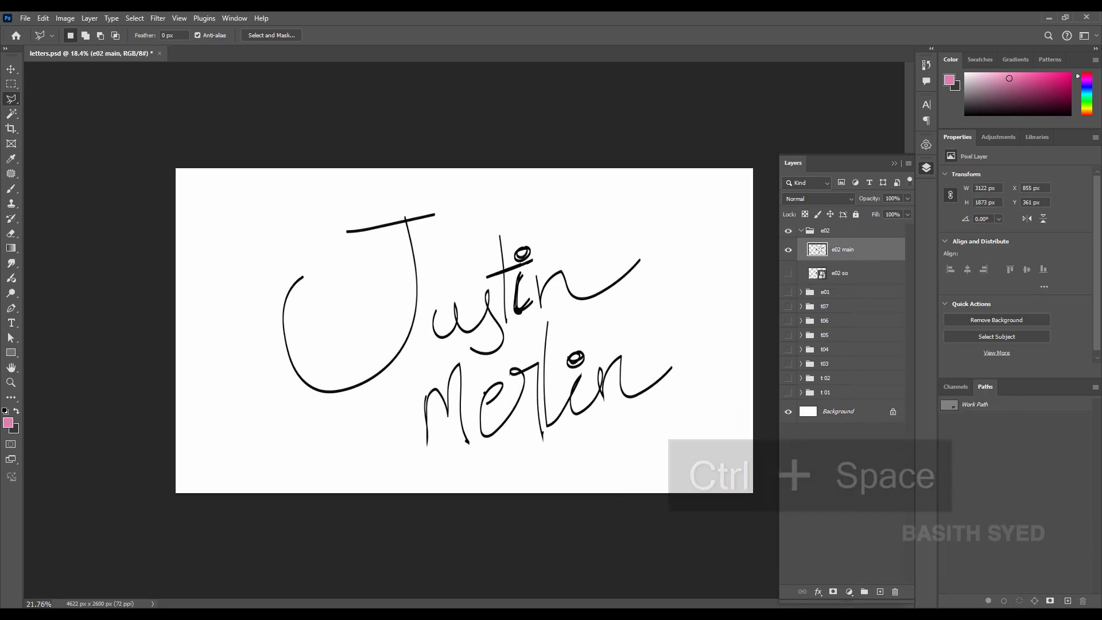
pyautogui.hotkey('ctrl', 'j')
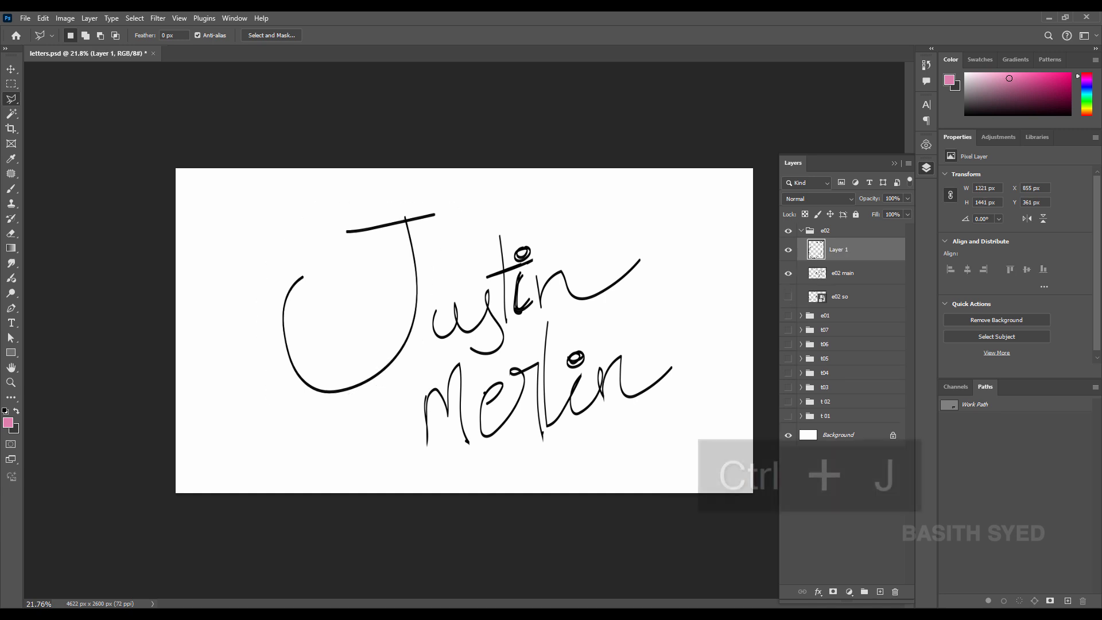
pyautogui.hotkey('ctrl', 'c')
pyautogui.press('Return')
# Outline the thickened upper-line u on e02 main with the Polygonal Lasso and copy it to a layer named 02 e02
pyautogui.click(843, 273)
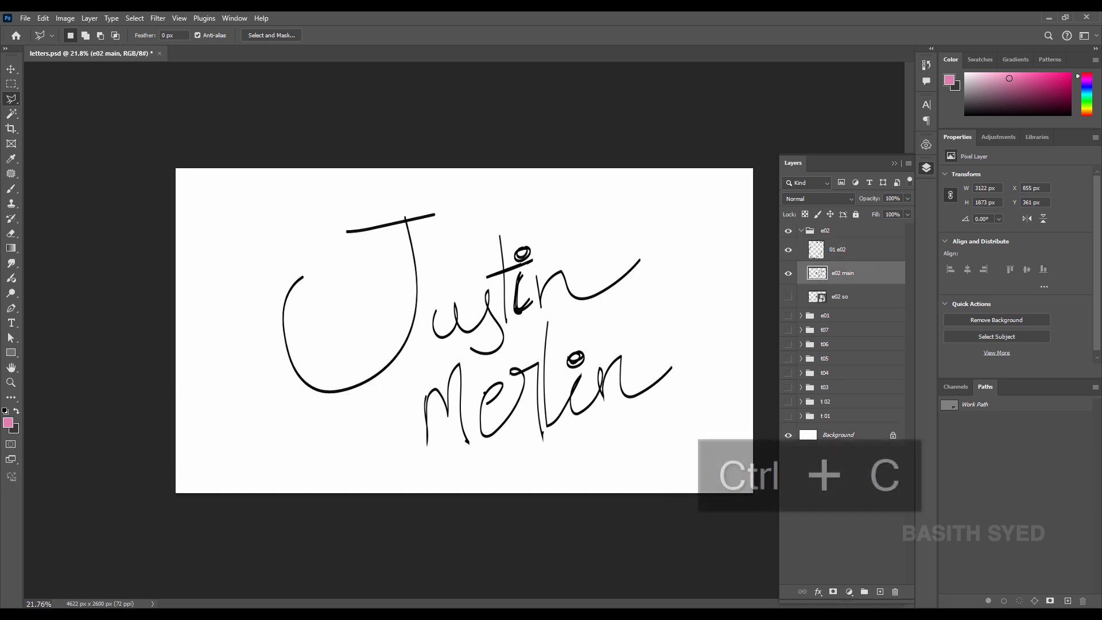
pyautogui.scroll(5, 468, 300)
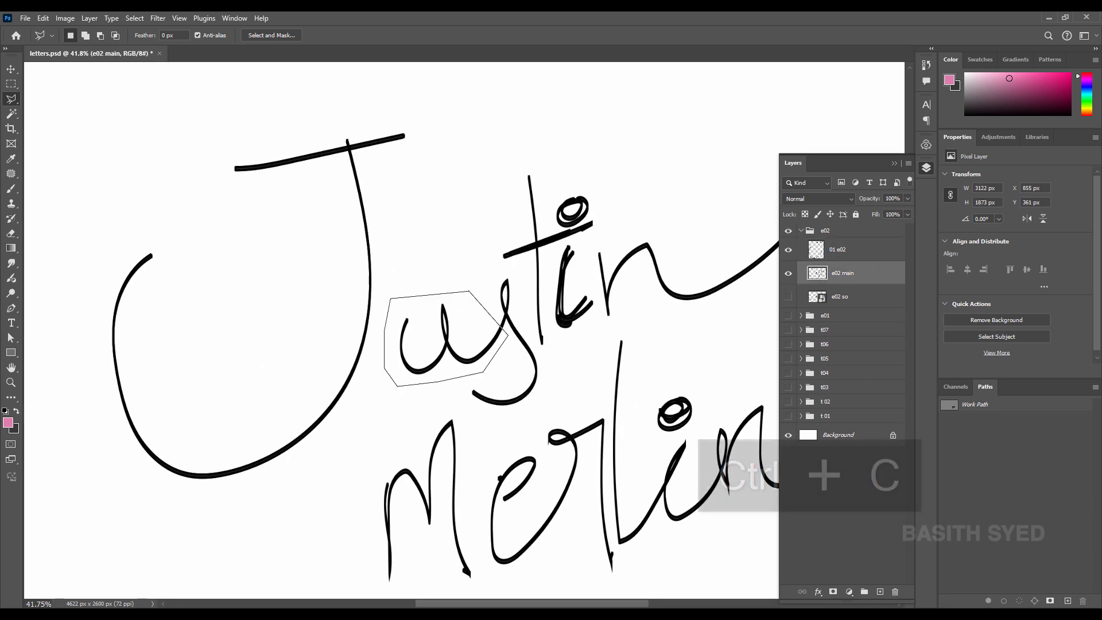
pyautogui.hotkey('ctrl', 'j')
# Outline the thickened upper-line s on e02 main with the Polygonal Lasso and copy it to a layer named 03 e02
pyautogui.click(843, 297)
pyautogui.moveTo(632, 322); pyautogui.dragTo(514, 339)
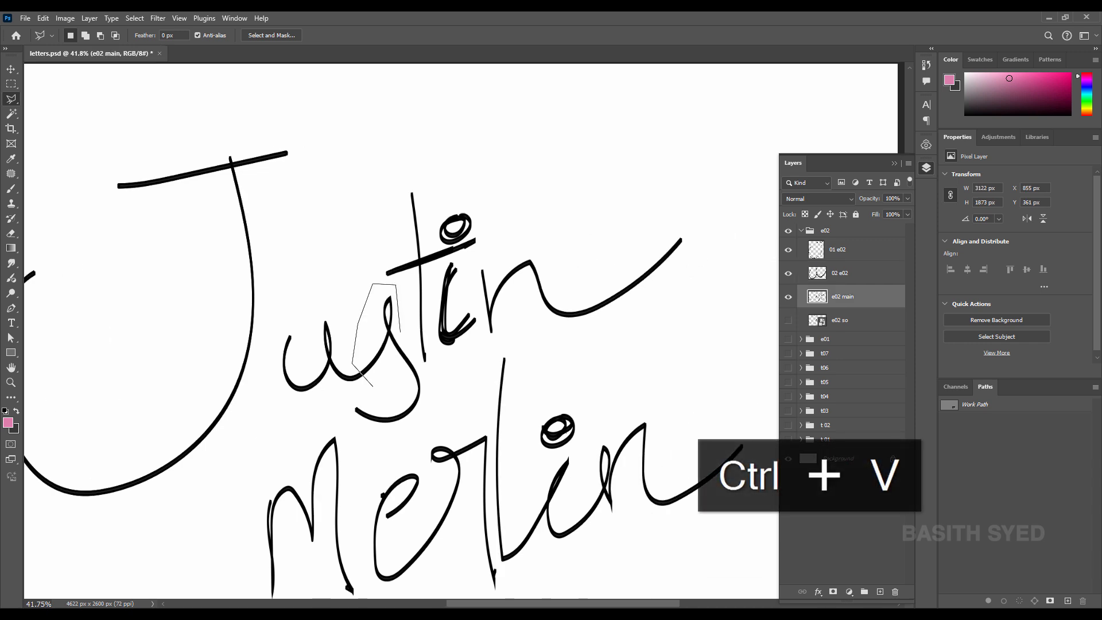
pyautogui.hotkey('ctrl', 'j')
pyautogui.doubleClick(834, 296)
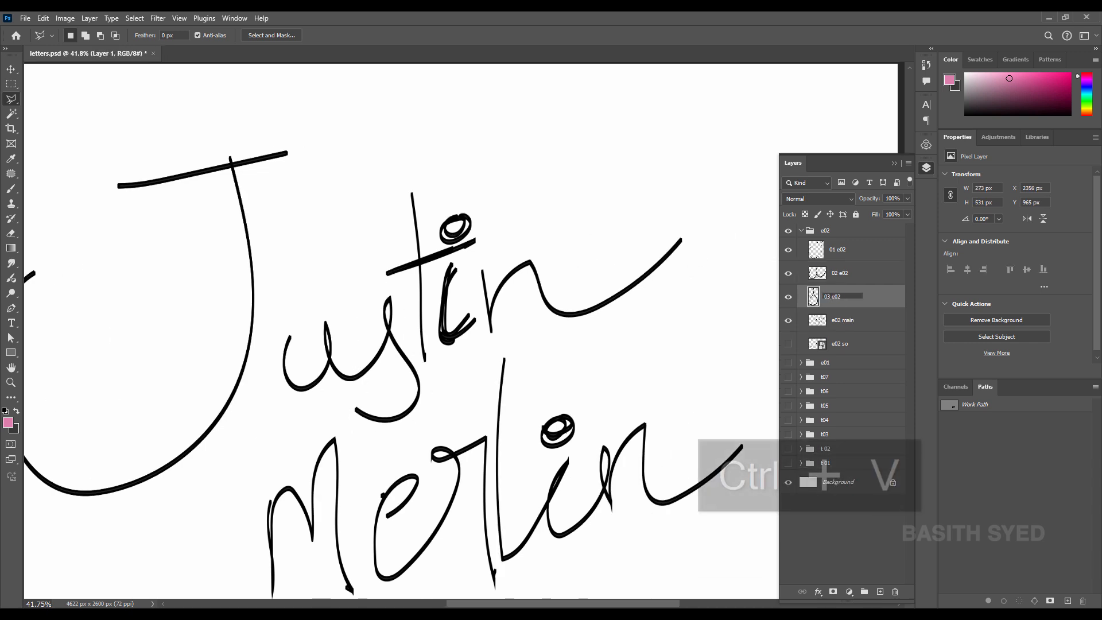
pyautogui.press('Return')
# Outline the crossed t of the upper line on e02 main with the Polygonal Lasso and copy it to a layer named 04 e02
pyautogui.click(843, 321)
pyautogui.moveTo(413, 281); pyautogui.dragTo(350, 291)
pyautogui.click(312, 245)
pyautogui.click(305, 278)
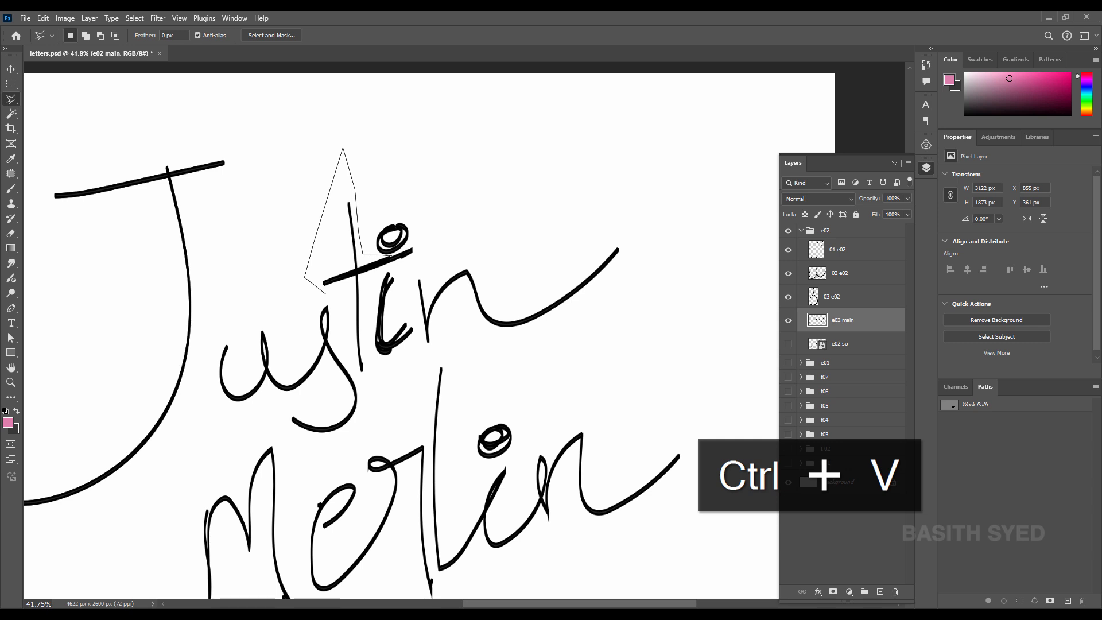
pyautogui.click(372, 379)
pyautogui.click(350, 363)
pyautogui.click(325, 294)
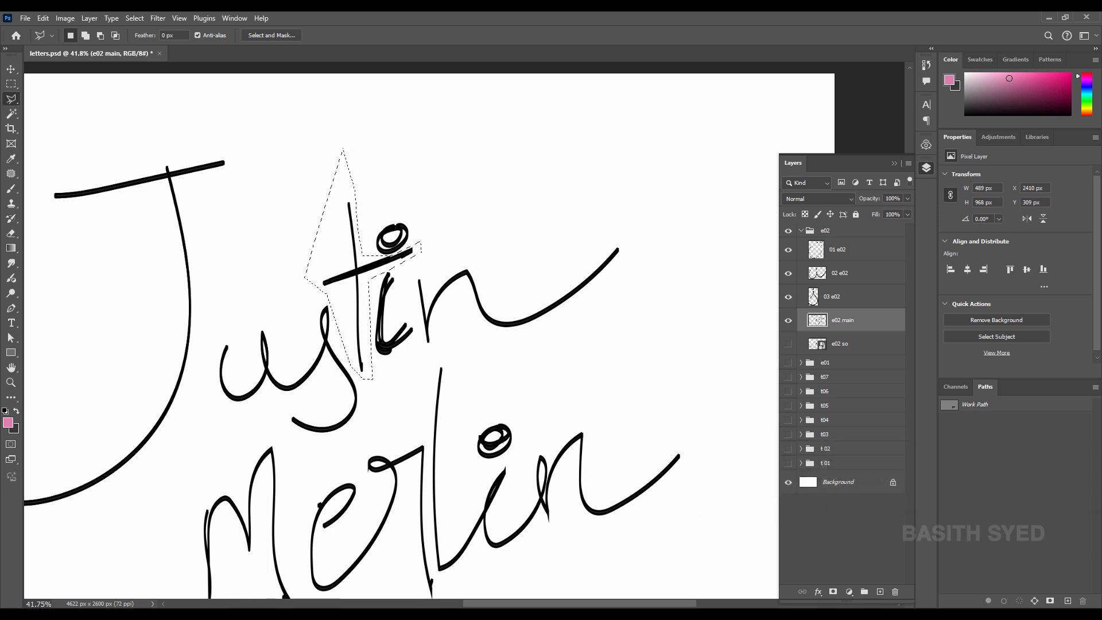
pyautogui.hotkey('ctrl', 'j')
pyautogui.doubleClick(834, 320)
pyautogui.write('04')
pyautogui.hotkey('ctrl', 'v')
pyautogui.press('Return')
# Outline the stem of the upper-line i on e02 main with the Polygonal Lasso and copy it to a layer named 05
pyautogui.click(843, 344)
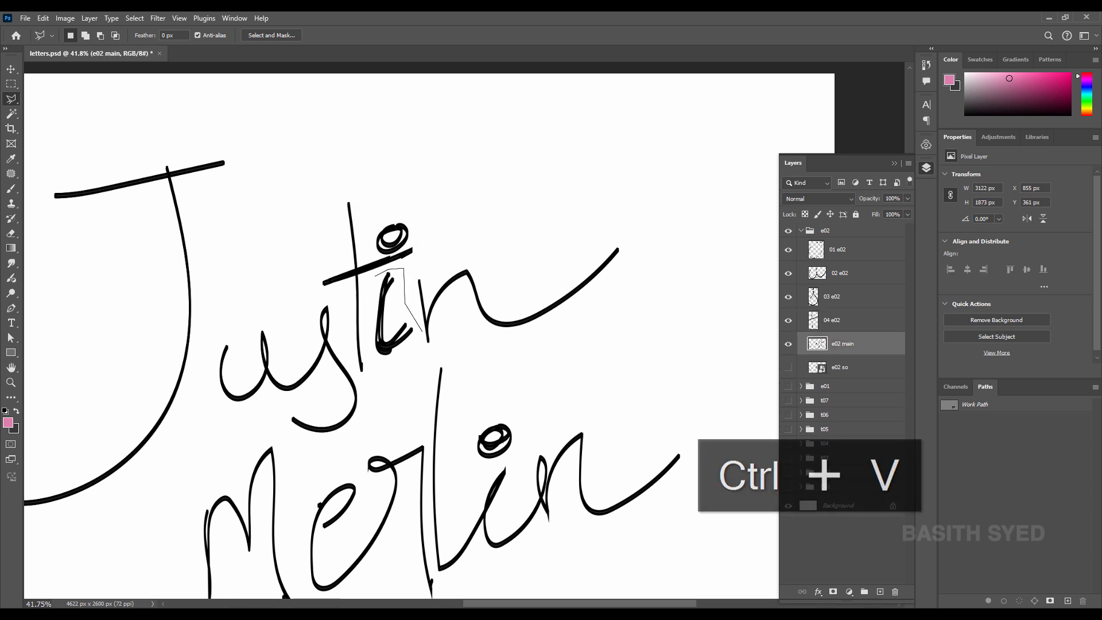
pyautogui.click(423, 332)
pyautogui.click(369, 371)
pyautogui.click(375, 276)
pyautogui.hotkey('ctrl', 'j')
pyautogui.doubleClick(832, 344)
pyautogui.write('05')
pyautogui.press('Return')
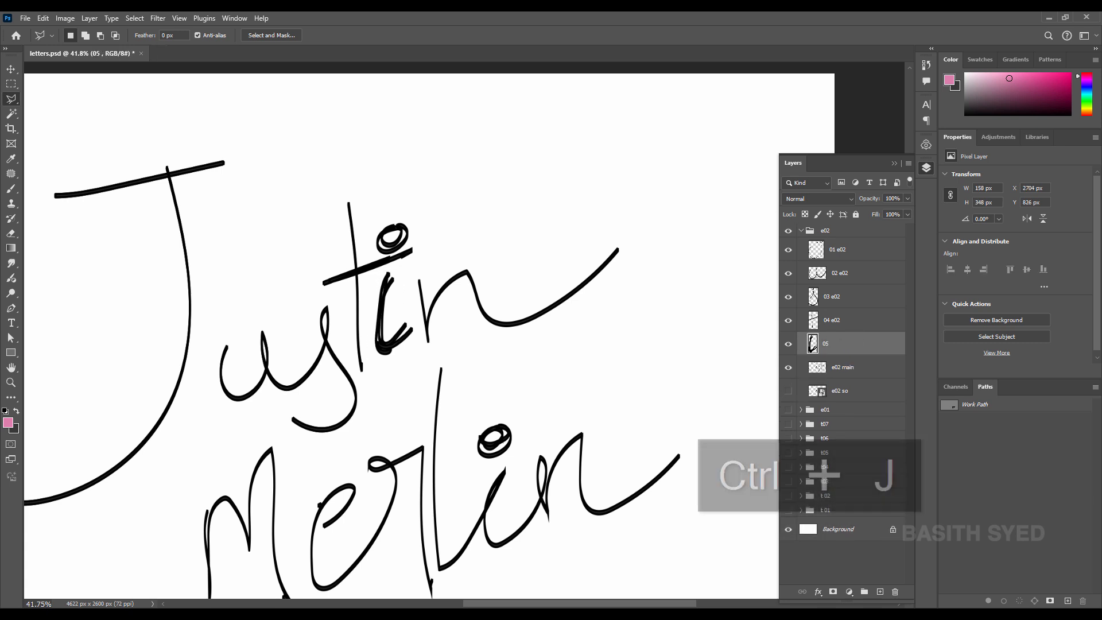
# Complete the name of the upper-line i's stem layer as 05 e02
pyautogui.hotkey('ctrl', 'v')
pyautogui.press('Return')
# Outline the dot of the upper-line i on e02 main with the Polygonal Lasso and copy it to a layer named 06 e02
pyautogui.click(843, 368)
pyautogui.scroll(4, 379, 234)
pyautogui.click(363, 248)
pyautogui.click(371, 265)
pyautogui.click(382, 268)
pyautogui.click(405, 263)
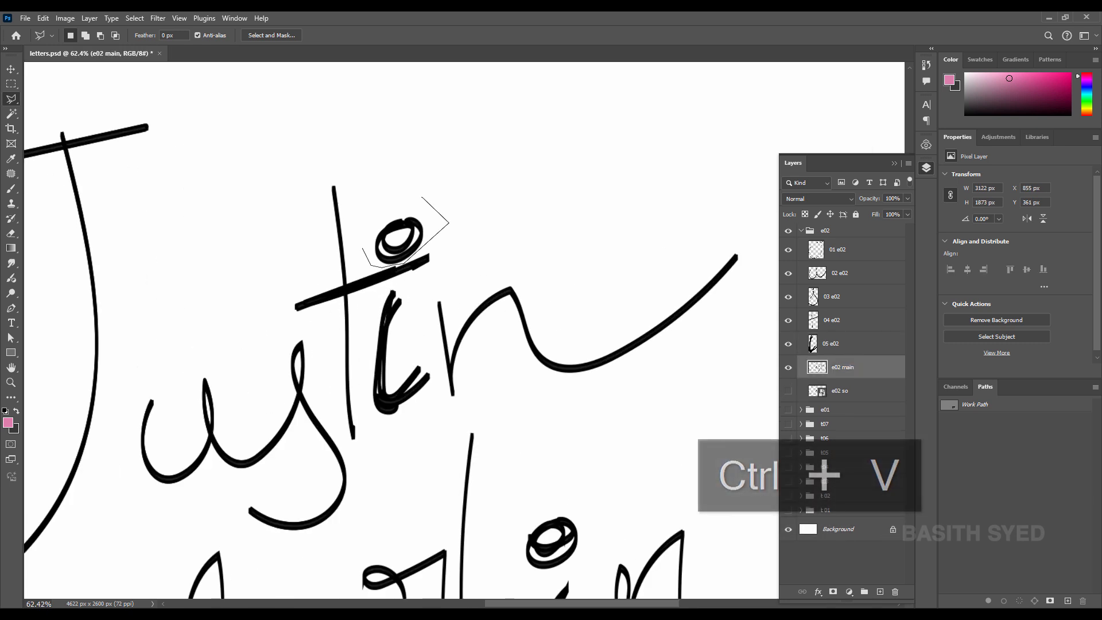
pyautogui.click(422, 197)
pyautogui.click(384, 202)
pyautogui.click(363, 248)
pyautogui.hotkey('ctrl', 'j')
pyautogui.doubleClick(857, 368)
pyautogui.press('Escape')
pyautogui.doubleClick(843, 368)
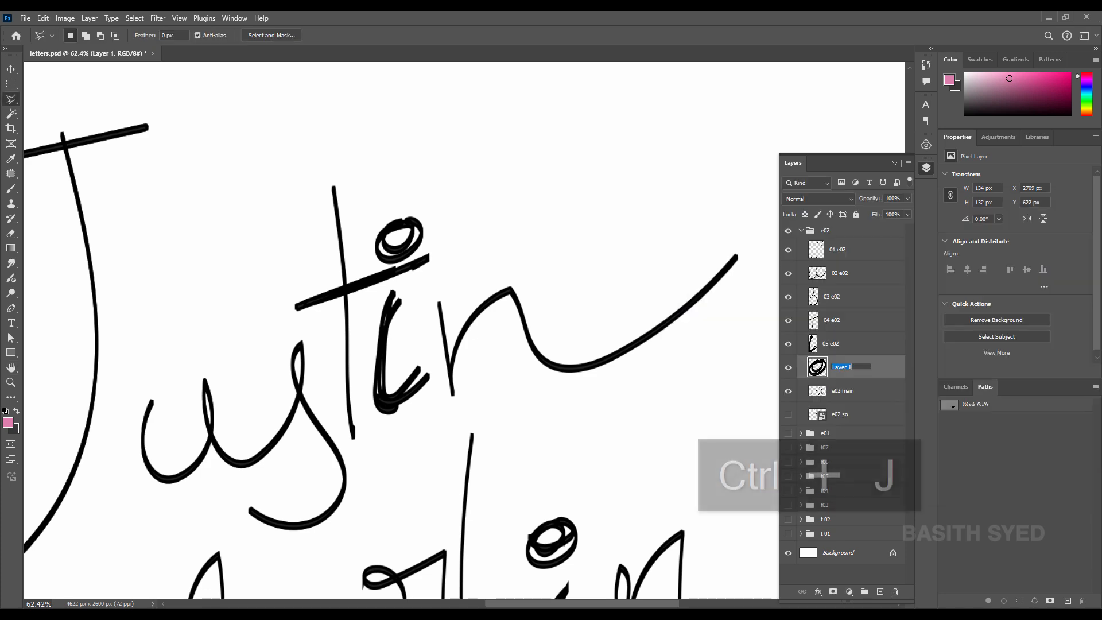
pyautogui.write('06')
pyautogui.hotkey('ctrl', 'v')
pyautogui.press('Return')
# Outline the upper-line n with its long tail on e02 main and copy it to a layer named 07 e02
pyautogui.click(843, 391)
pyautogui.moveTo(551, 287); pyautogui.dragTo(397, 248)
pyautogui.click(269, 250)
pyautogui.click(465, 190)
pyautogui.click(648, 171)
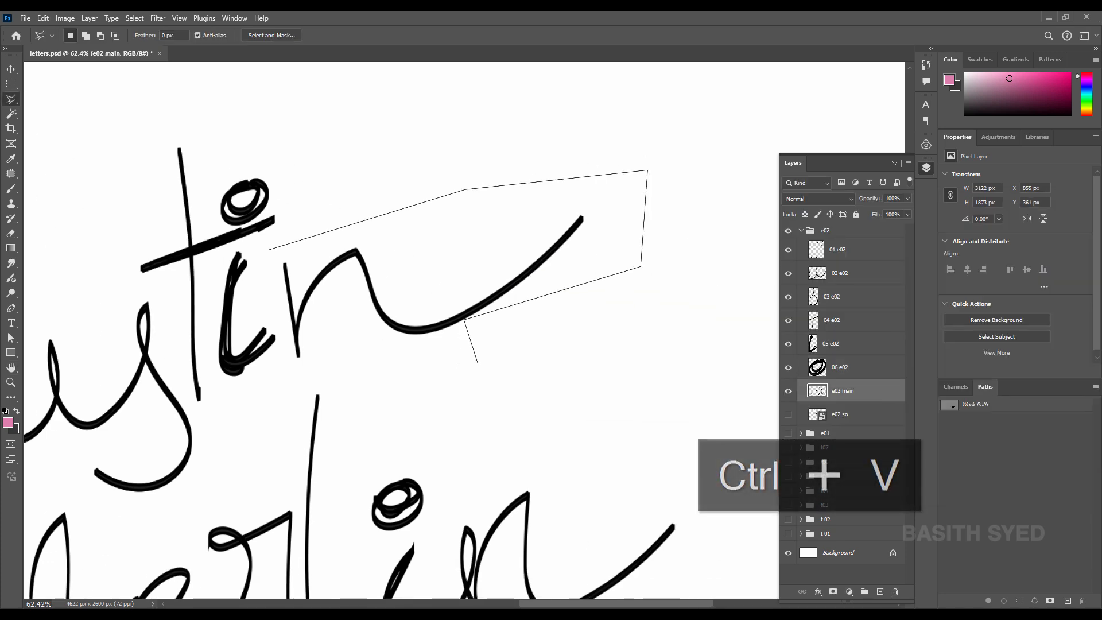
pyautogui.click(287, 369)
pyautogui.click(269, 250)
pyautogui.hotkey('ctrl', 'j')
pyautogui.doubleClick(841, 391)
pyautogui.write('07')
pyautogui.hotkey('ctrl', 'v')
pyautogui.press('Return')
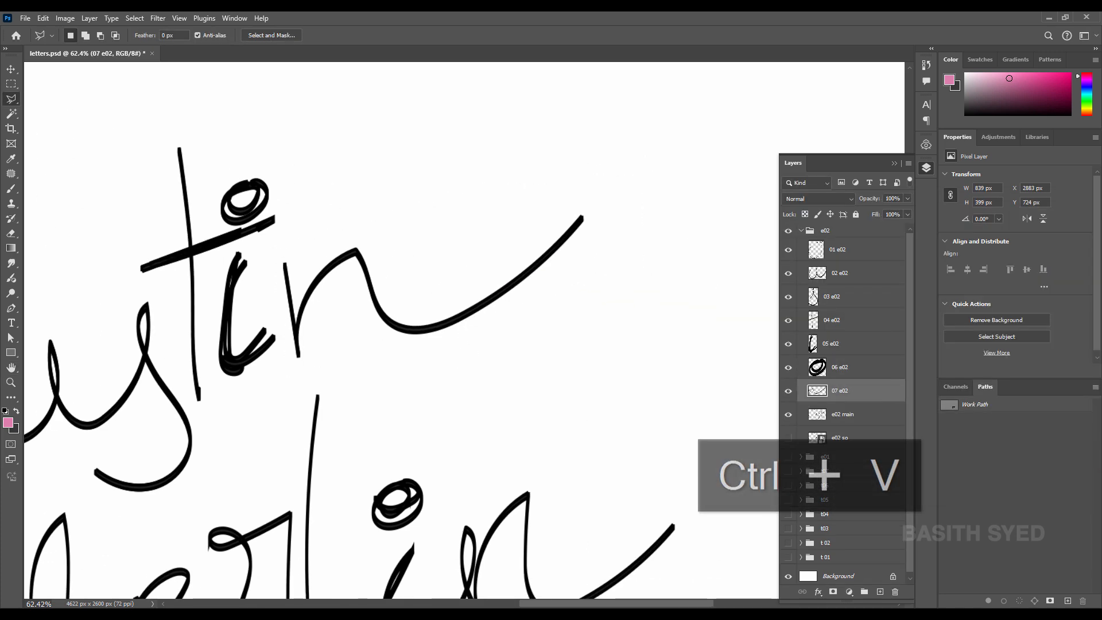
# Outline the lower-line m on e02 main with the Polygonal Lasso and copy it to a layer named 08 e02
pyautogui.hotkey('ctrl', '0')
pyautogui.click(843, 414)
pyautogui.click(423, 372)
pyautogui.click(464, 364)
pyautogui.click(482, 502)
pyautogui.click(422, 509)
pyautogui.click(353, 492)
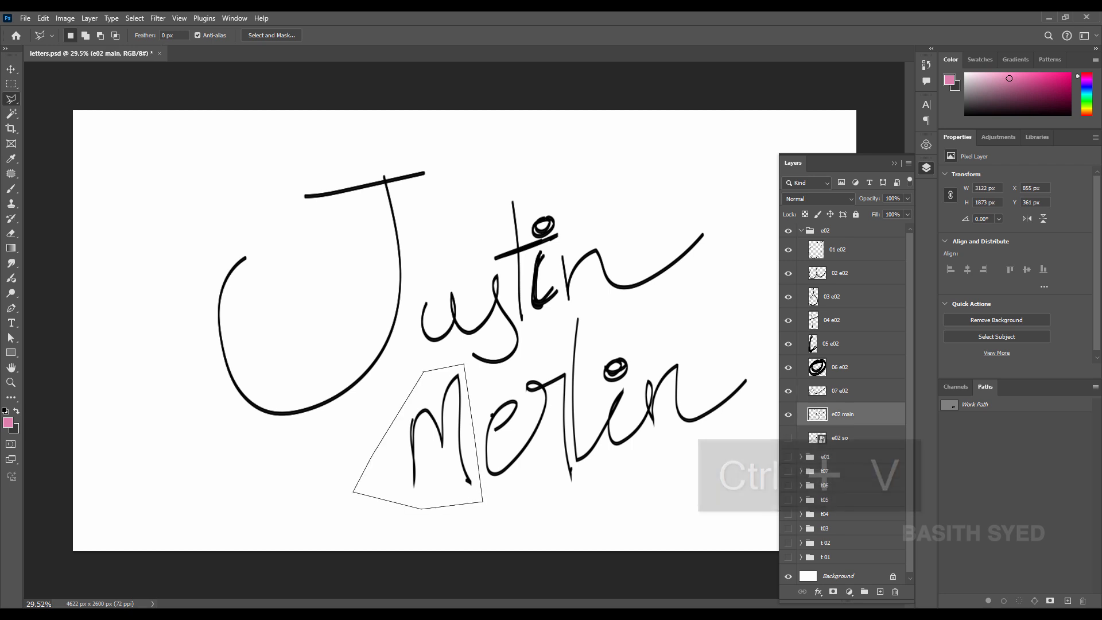
pyautogui.click(424, 373)
pyautogui.hotkey('ctrl', 'j')
pyautogui.doubleClick(836, 414)
pyautogui.write('08')
pyautogui.hotkey('ctrl', 'v')
pyautogui.press('Return')
# Outline the lower-line e on e02 main with the Polygonal Lasso and copy it to a layer named 09 e02
pyautogui.click(843, 438)
pyautogui.scroll(4, 528, 385)
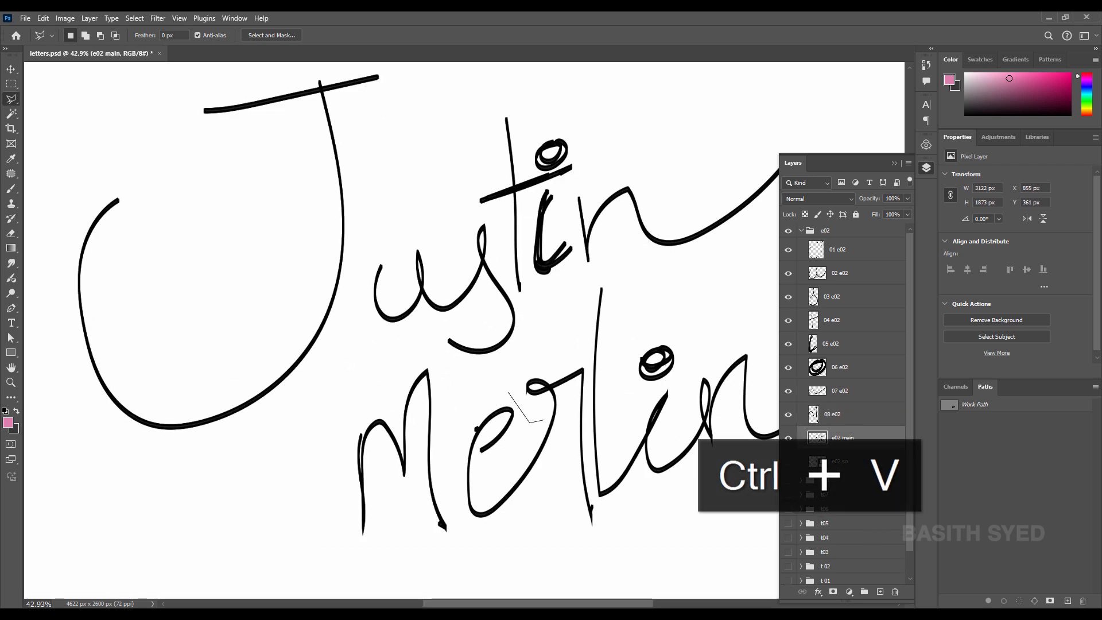
pyautogui.click(553, 437)
pyautogui.click(456, 519)
pyautogui.click(509, 392)
pyautogui.hotkey('ctrl', 'j')
pyautogui.doubleClick(838, 438)
pyautogui.write('09')
pyautogui.hotkey('ctrl', 'v')
pyautogui.press('Return')
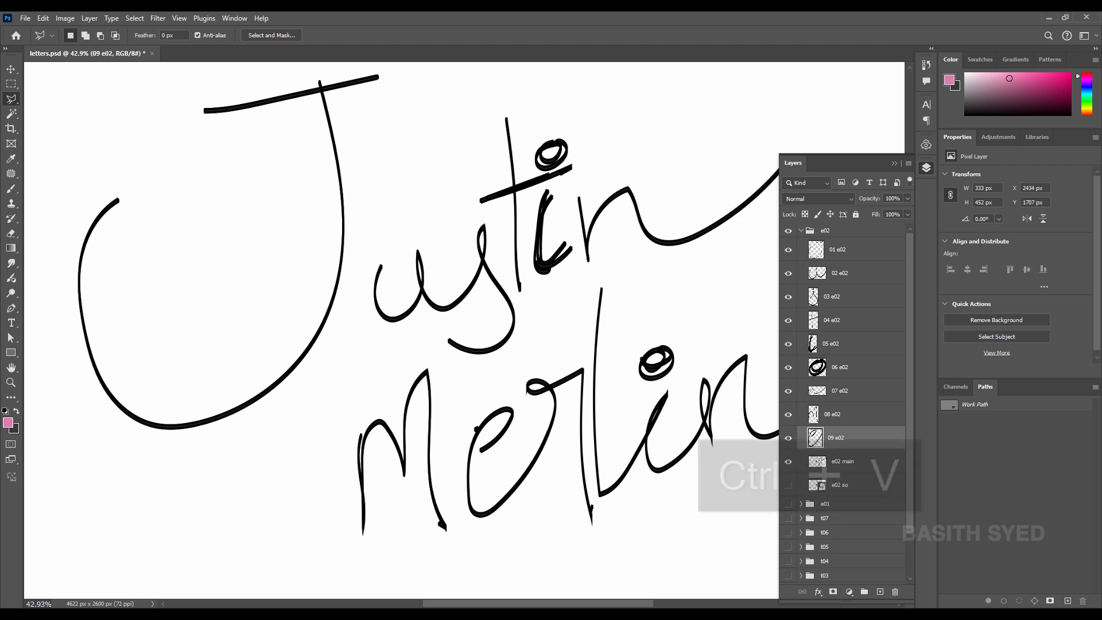
# Outline the lower-line r on e02 main, copy it to a layer named 10 e02, and check the copy by toggling layer visibility
pyautogui.click(842, 462)
pyautogui.click(527, 428)
pyautogui.click(558, 531)
pyautogui.click(596, 543)
pyautogui.click(592, 493)
pyautogui.click(588, 342)
pyautogui.click(518, 376)
pyautogui.click(527, 428)
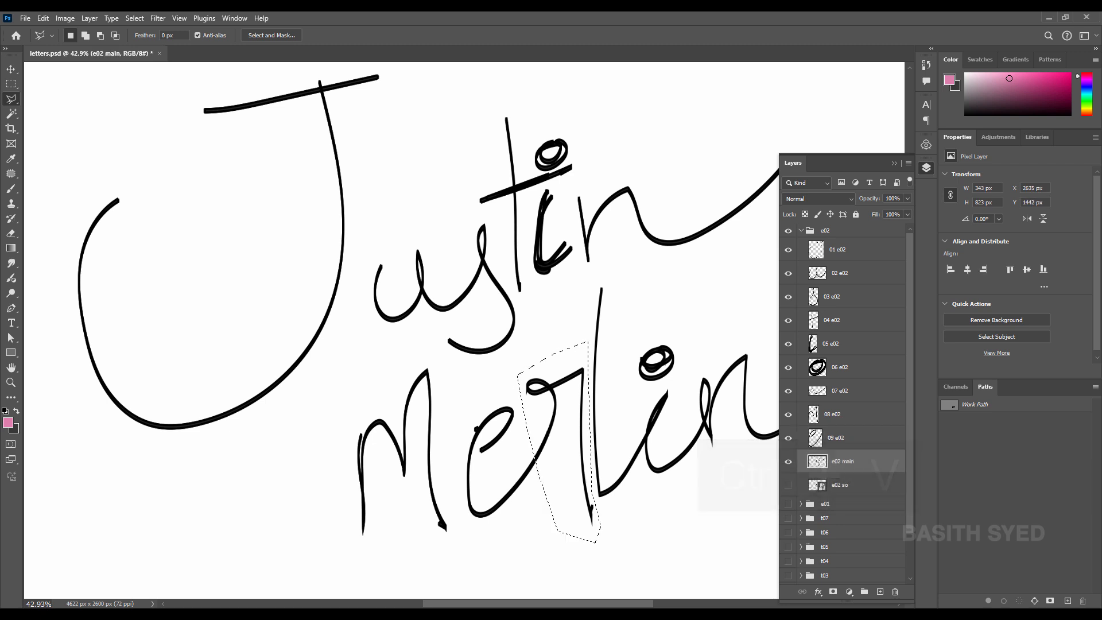
pyautogui.hotkey('ctrl', 'j')
pyautogui.doubleClick(837, 462)
pyautogui.write('10')
pyautogui.hotkey('ctrl', 'v')
pyautogui.press('Return')
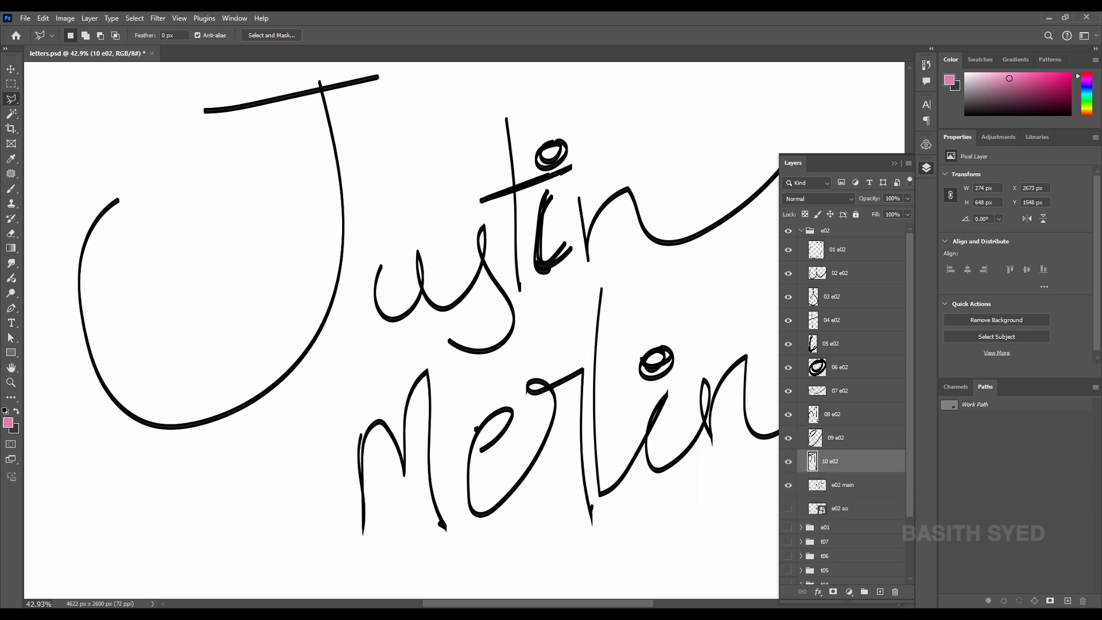
pyautogui.moveTo(520, 367); pyautogui.dragTo(471, 366)
pyautogui.click(788, 485)
pyautogui.click(788, 461)
pyautogui.click(788, 462)
pyautogui.click(789, 486)
# Outline the lower-line l on e02 main with the Polygonal Lasso and copy it to a layer named 11 e02
pyautogui.click(829, 485)
pyautogui.moveTo(558, 346); pyautogui.dragTo(597, 346)
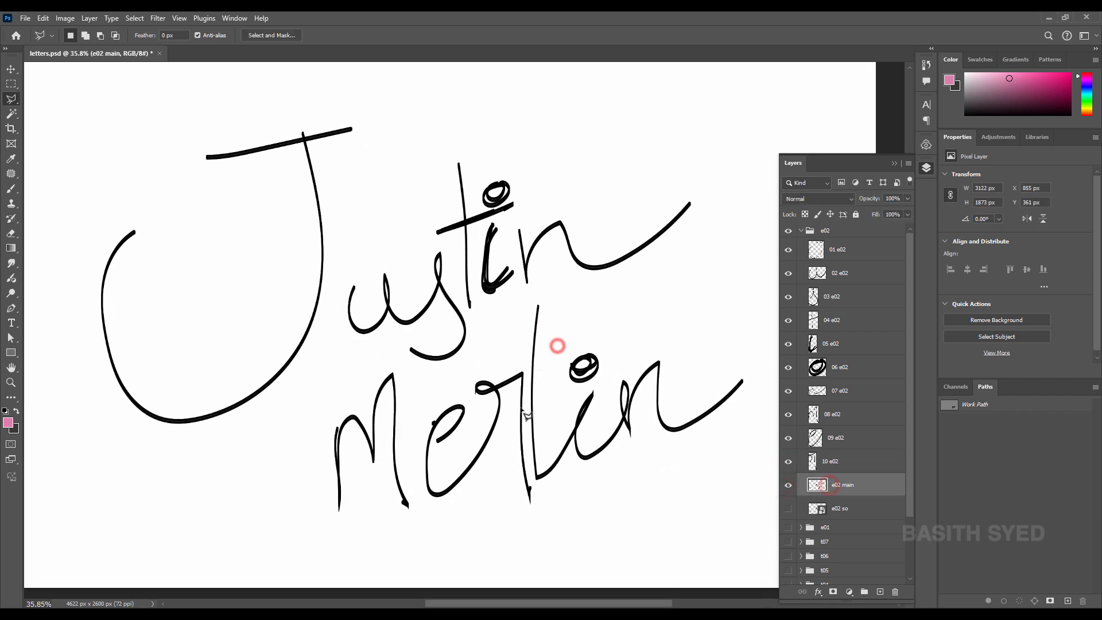
pyautogui.click(556, 493)
pyautogui.click(532, 488)
pyautogui.click(527, 414)
pyautogui.click(528, 309)
pyautogui.click(540, 296)
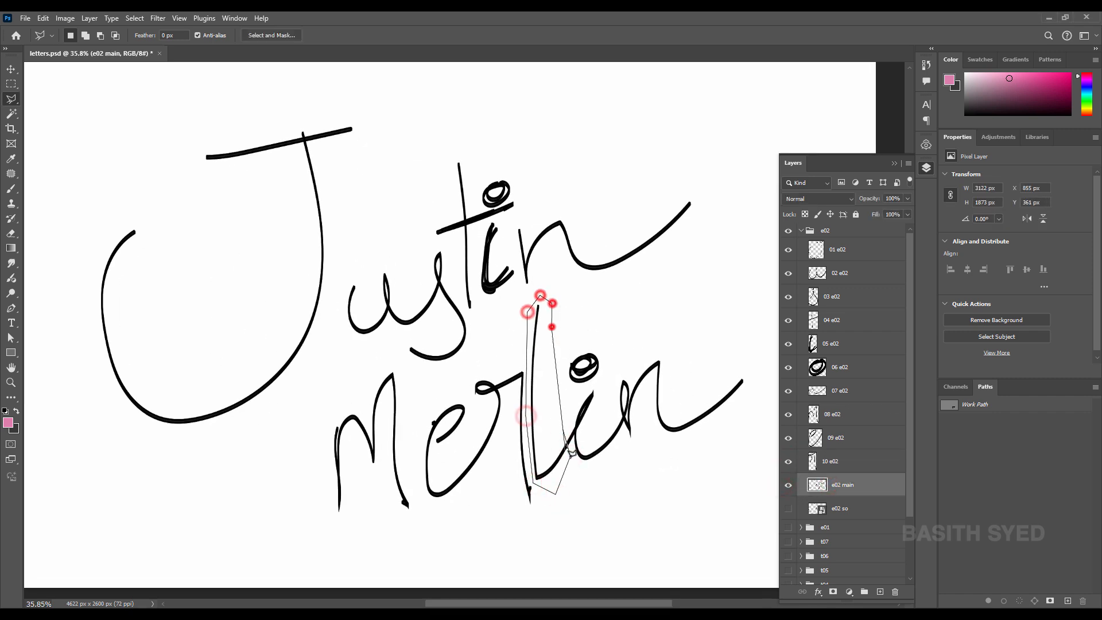
pyautogui.click(553, 303)
pyautogui.click(552, 327)
pyautogui.click(564, 429)
pyautogui.hotkey('ctrl', 'j')
pyautogui.doubleClick(831, 485)
pyautogui.write('11')
pyautogui.hotkey('ctrl', 'v')
pyautogui.press('Return')
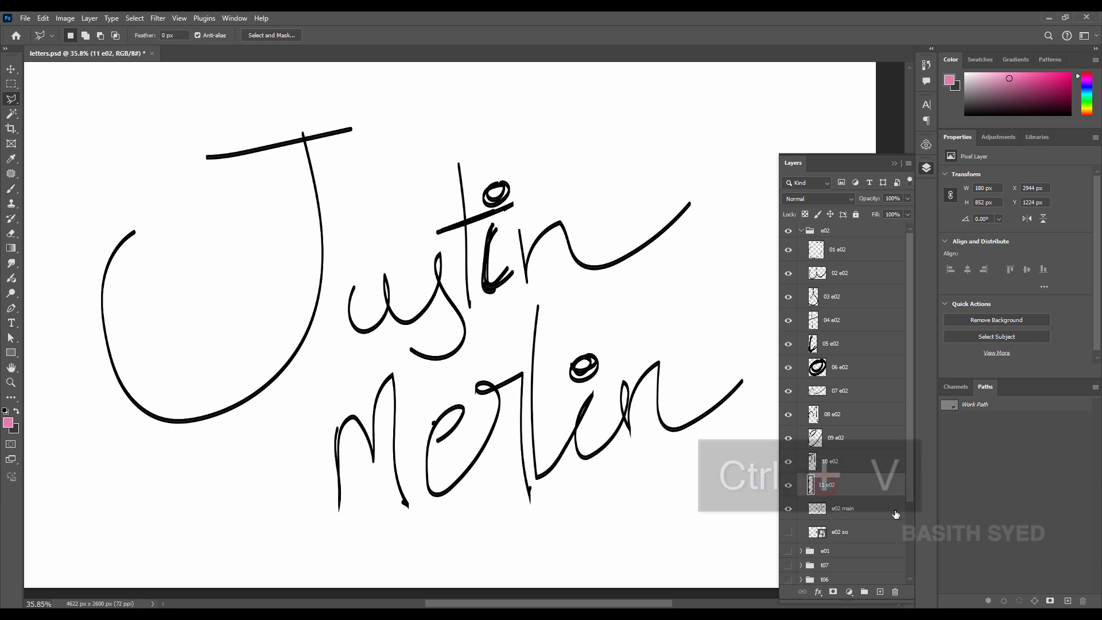
# Outline the stem of the lower-line i on e02 main with the Polygonal Lasso and copy it to a layer named 12 e02
pyautogui.click(866, 513)
pyautogui.click(788, 487)
pyautogui.click(787, 487)
pyautogui.click(577, 387)
pyautogui.click(597, 382)
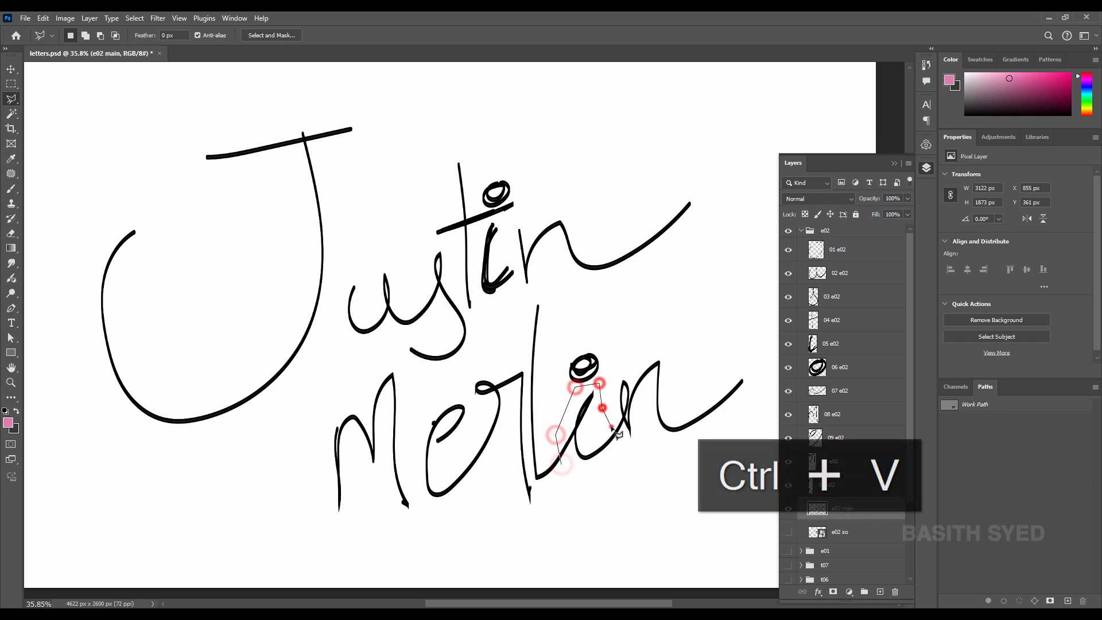
pyautogui.click(618, 452)
pyautogui.click(581, 472)
pyautogui.click(561, 464)
pyautogui.hotkey('ctrl', 'j')
pyautogui.doubleClick(836, 507)
pyautogui.write('12')
pyautogui.hotkey('ctrl', 'v')
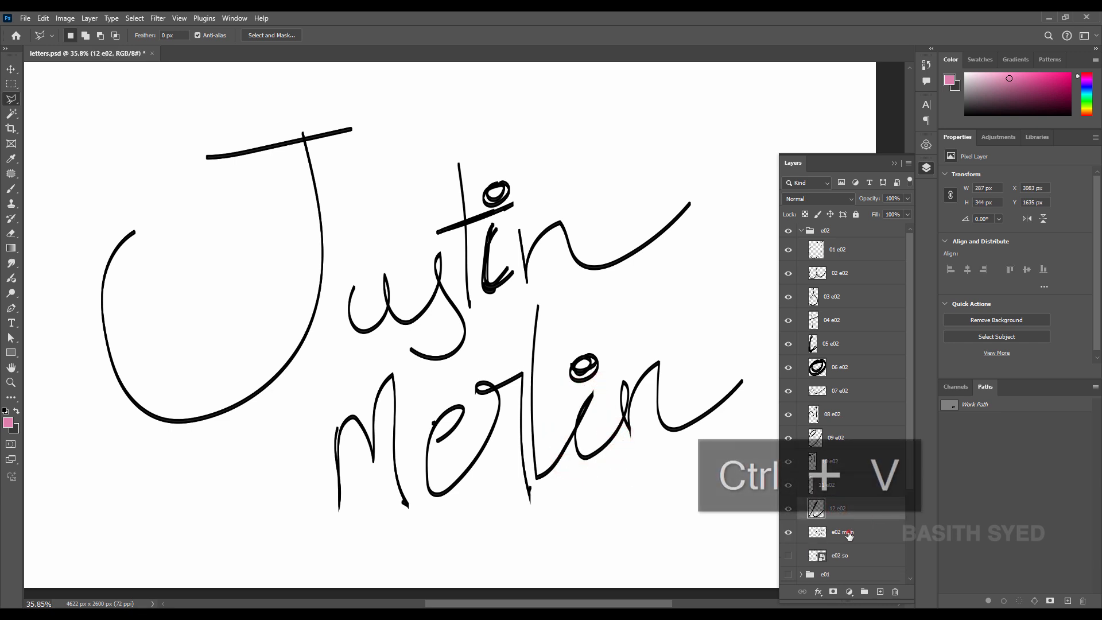
# Select the dot of the lower-line i on e02 main with the Rectangular Marquee and copy it to a layer named 13 e02
pyautogui.click(843, 530)
pyautogui.press('m')
pyautogui.moveTo(559, 337); pyautogui.dragTo(613, 387)
pyautogui.hotkey('ctrl', 'j')
pyautogui.doubleClick(844, 531)
pyautogui.write('13')
pyautogui.hotkey('ctrl', 'v')
pyautogui.press('Return')
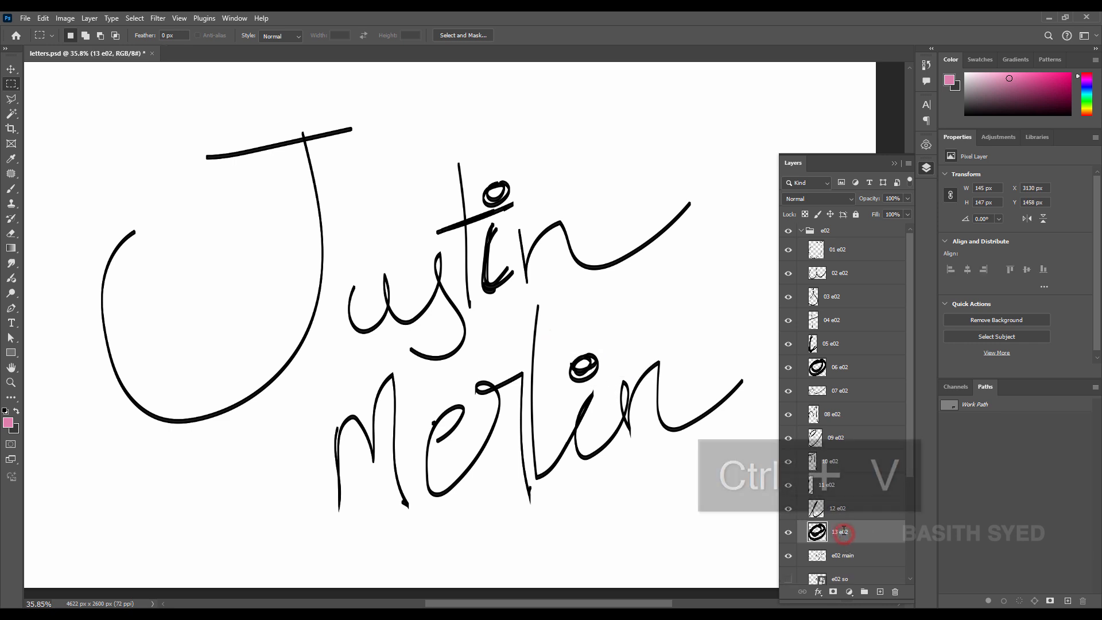
# Outline the lower-line n on e02 main with the Polygonal Lasso and copy it to a layer named 14 e02
pyautogui.click(861, 549)
pyautogui.moveTo(680, 406); pyautogui.dragTo(556, 393)
pyautogui.press('l')
pyautogui.click(563, 377)
pyautogui.click(630, 345)
pyautogui.click(638, 389)
pyautogui.click(619, 407)
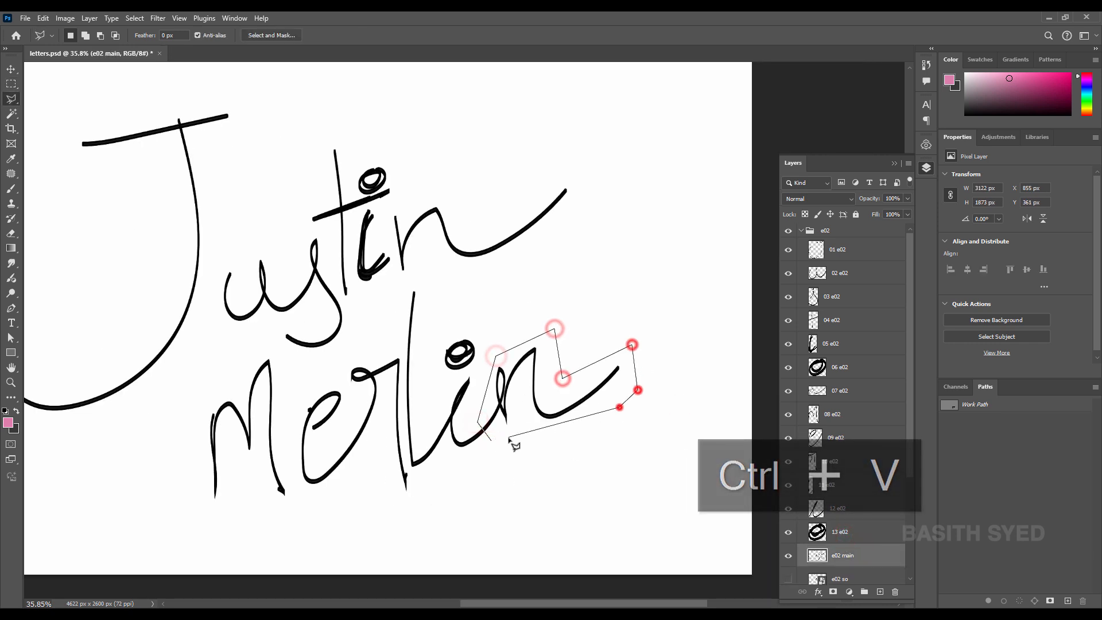
pyautogui.click(492, 442)
pyautogui.hotkey('ctrl', 'j')
pyautogui.doubleClick(840, 557)
pyautogui.write('14')
# Hide the e02 main layer, collapse and hide the e02 group, and save the document
pyautogui.scroll(-1, 835, 559)
pyautogui.click(789, 566)
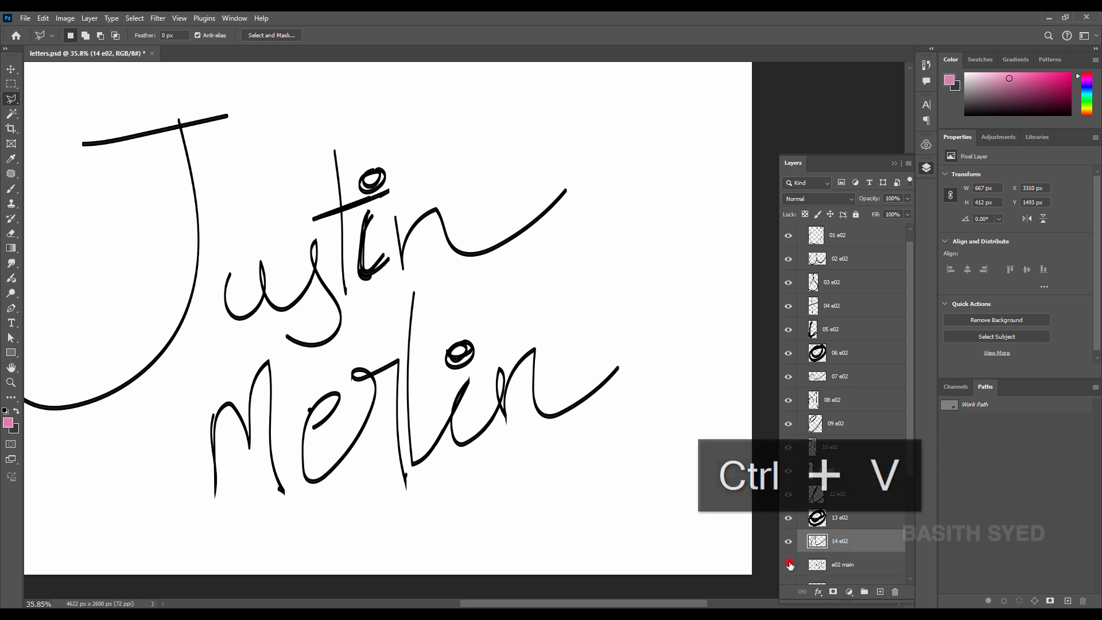
pyautogui.moveTo(570, 424); pyautogui.dragTo(541, 398)
pyautogui.scroll(1, 797, 252)
pyautogui.click(801, 230)
pyautogui.click(788, 233)
pyautogui.hotkey('ctrl', 's')
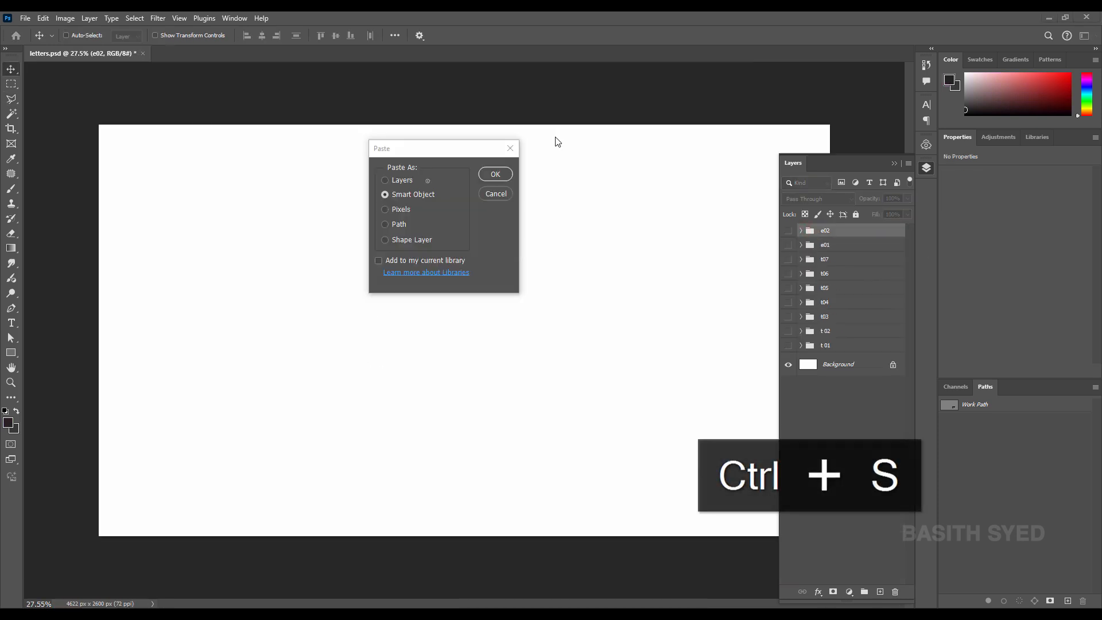
# Paste the third English sketch as a Smart Object, enlarge it to about 2408 px wide, and name its layer e03
pyautogui.click(497, 175)
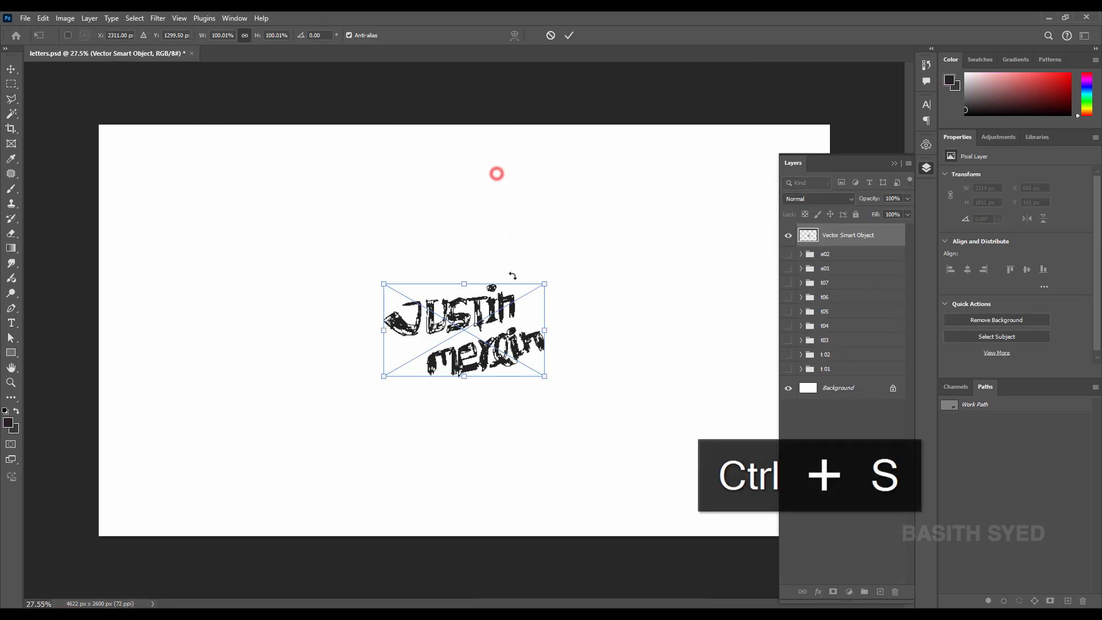
pyautogui.moveTo(203, 36); pyautogui.dragTo(290, 40)
pyautogui.click(565, 35)
pyautogui.doubleClick(841, 236)
pyautogui.write('e03')
# Copy the layer name e03, group the sketch layer, and give the group the same name
pyautogui.click(841, 236)
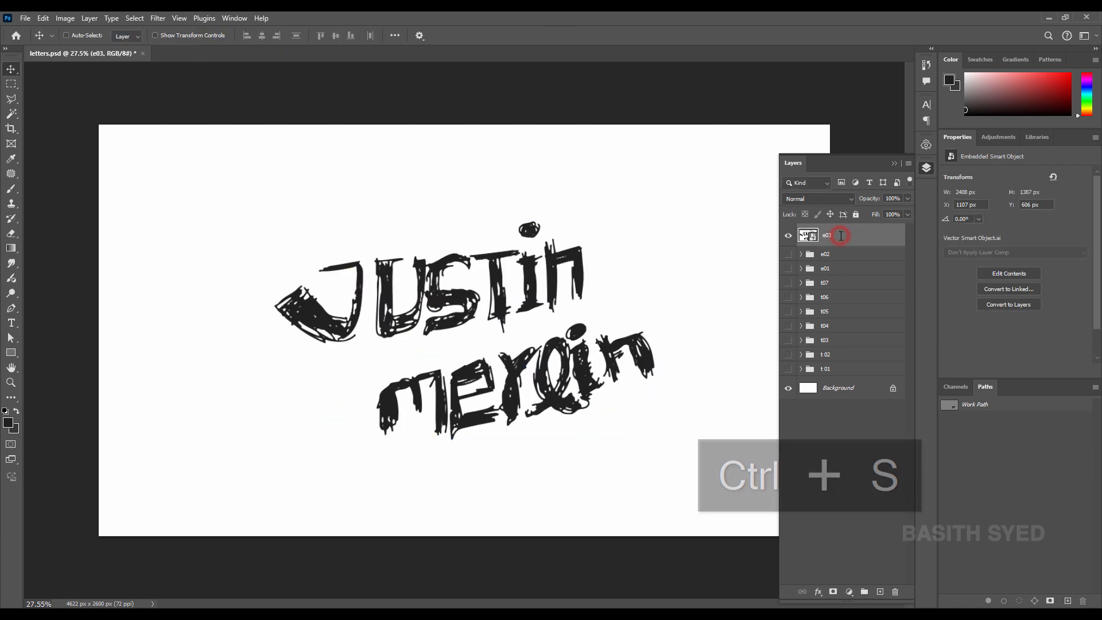
pyautogui.hotkey('ctrl', 'c')
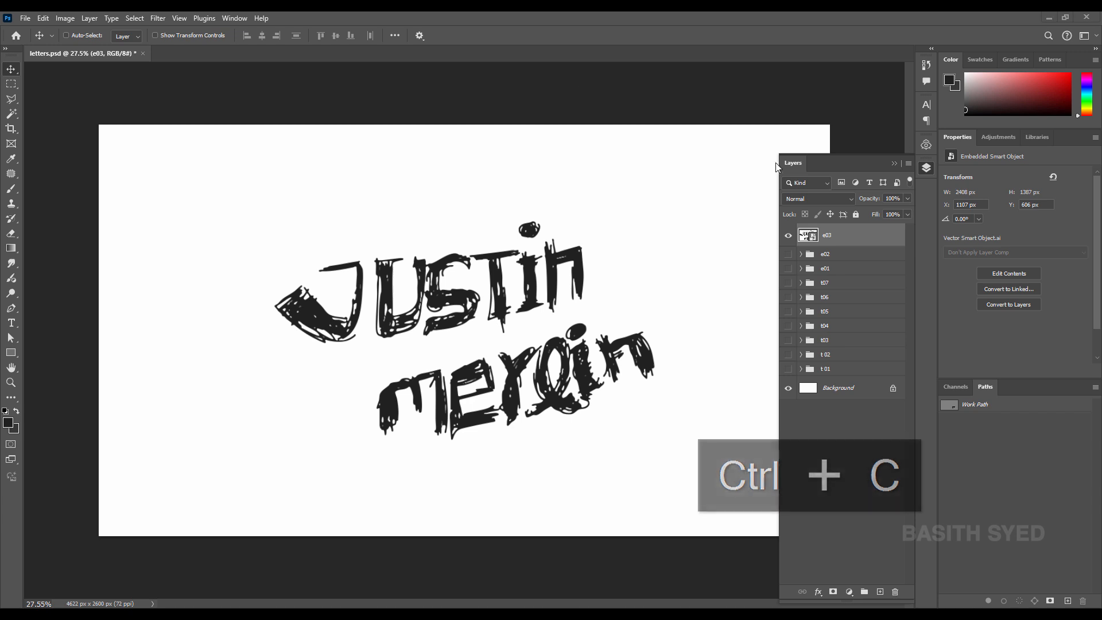
pyautogui.hotkey('ctrl', 'g')
pyautogui.doubleClick(831, 232)
pyautogui.hotkey('ctrl', 'v')
# Rename the sketch layer in the e03 group e03 so and duplicate it as e03 main
pyautogui.click(864, 249)
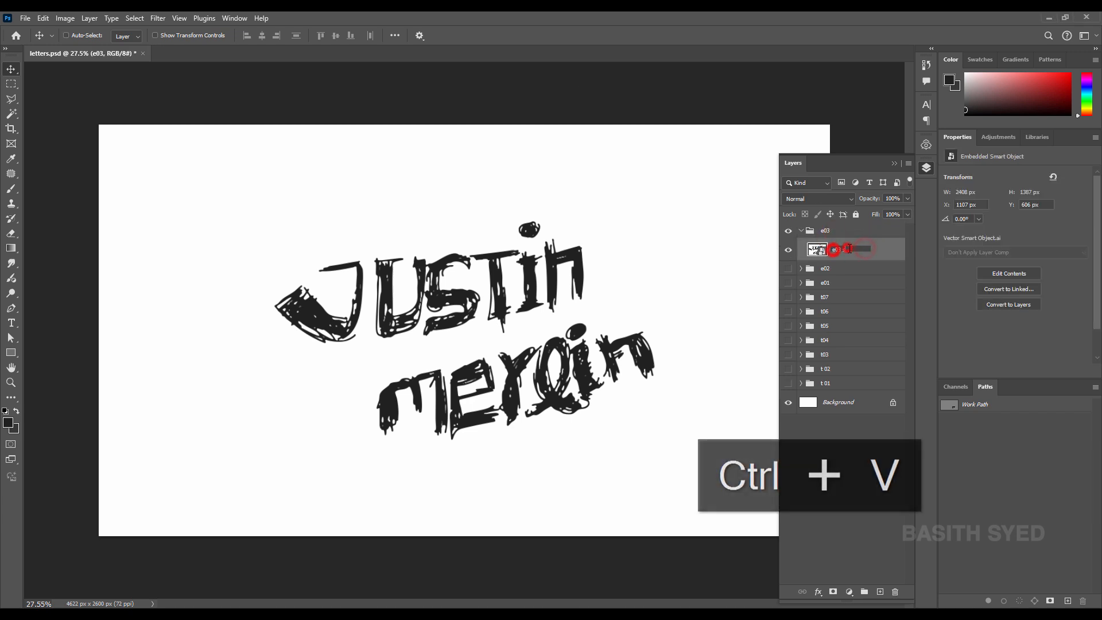
pyautogui.hotkey('ctrl', 'j')
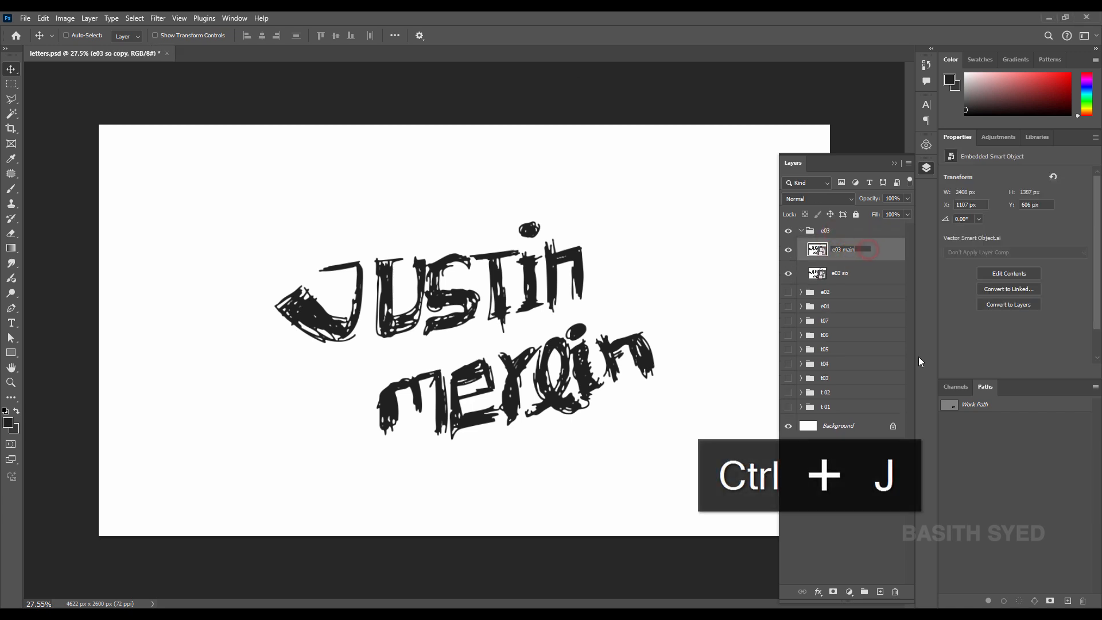
pyautogui.press('Return')
# Rasterize the e03 main layer and hide the e03 so layer
pyautogui.rightClick(863, 249)
pyautogui.click(906, 572)
pyautogui.click(787, 274)
pyautogui.moveTo(411, 303); pyautogui.dragTo(451, 307)
pyautogui.moveTo(525, 350); pyautogui.dragTo(400, 358)
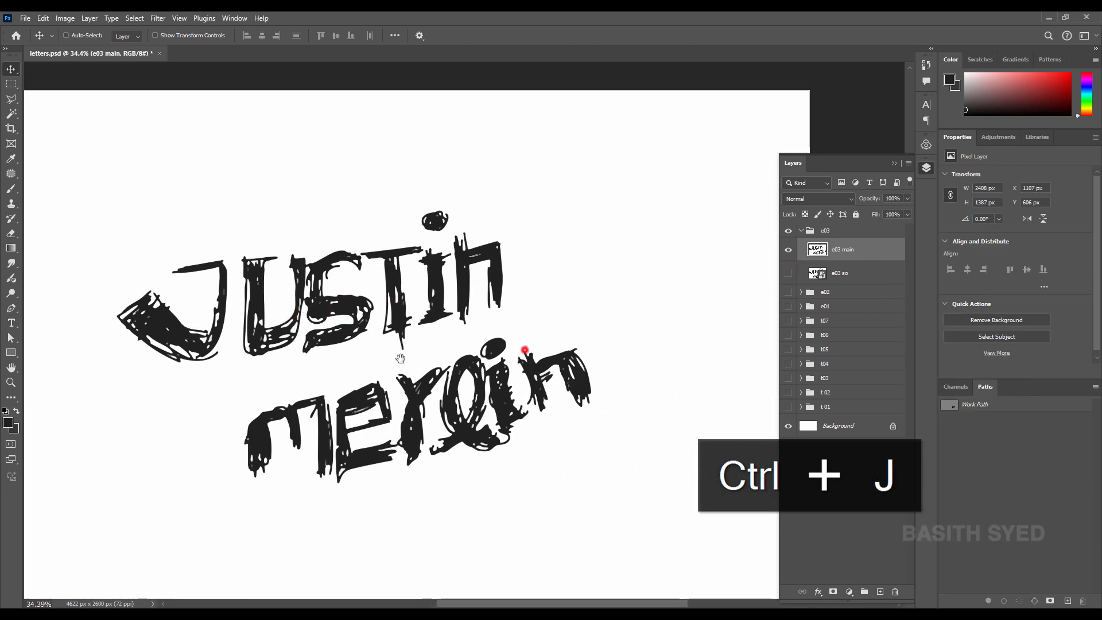
pyautogui.moveTo(468, 343); pyautogui.dragTo(451, 345)
pyautogui.press('m')
pyautogui.moveTo(266, 214); pyautogui.dragTo(369, 365)
pyautogui.hotkey('ctrl', 'j')
pyautogui.doubleClick(837, 251)
pyautogui.write('0')
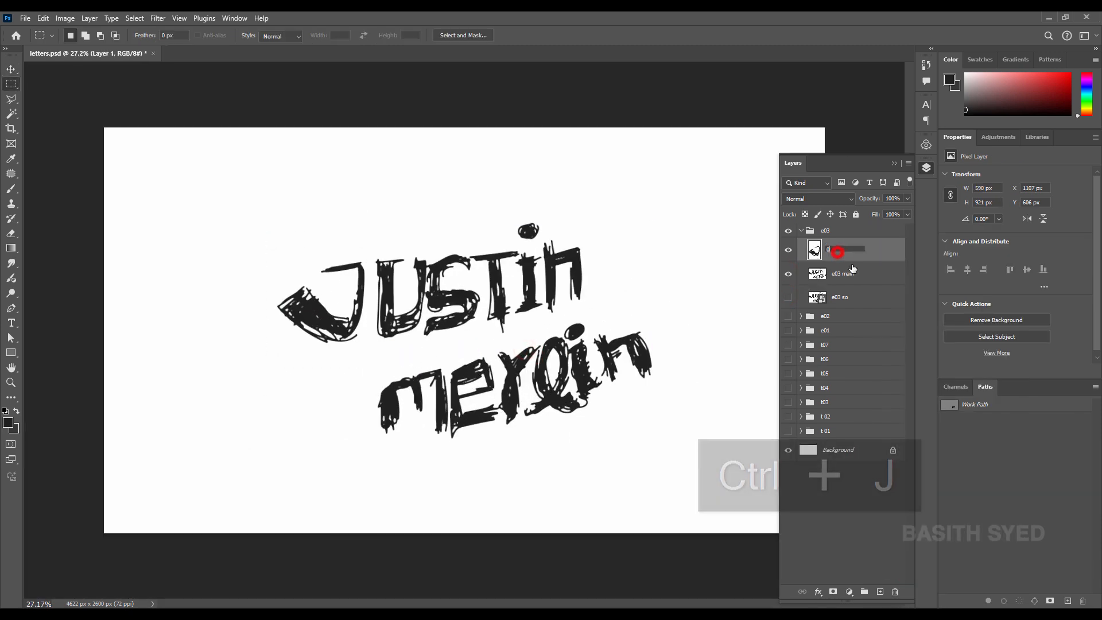
pyautogui.click(865, 275)
pyautogui.moveTo(453, 246); pyautogui.dragTo(483, 239)
pyautogui.hotkey('ctrl', 'z')
pyautogui.hotkey('ctrl', 'z')
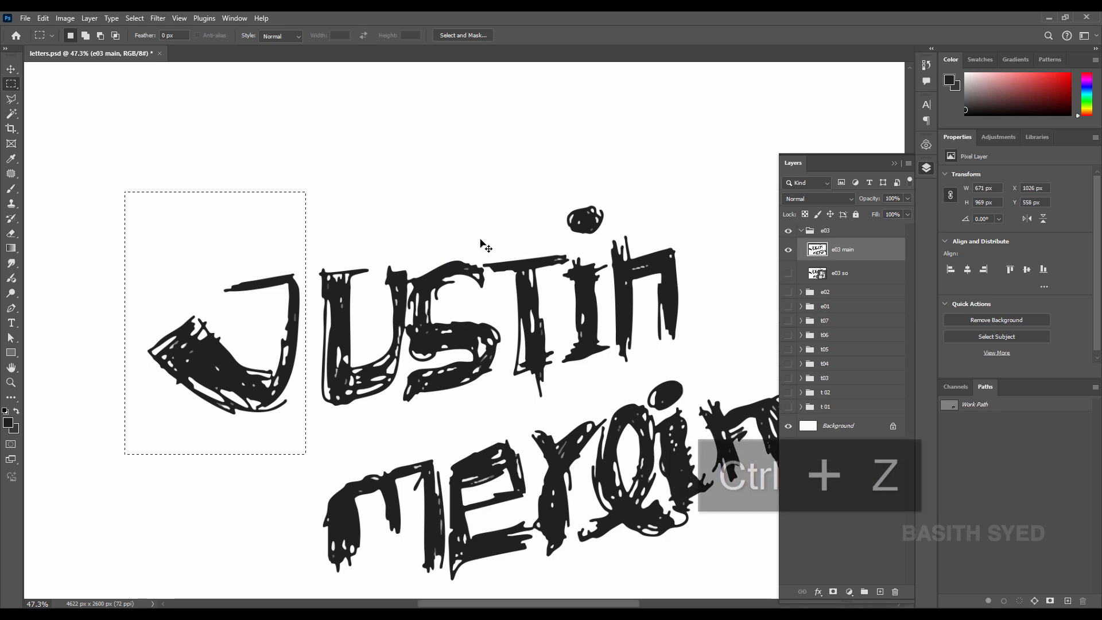
pyautogui.keyDown('alt'); pyautogui.click(787, 253); pyautogui.keyUp('alt')
pyautogui.keyDown('alt'); pyautogui.click(787, 257); pyautogui.keyUp('alt')
pyautogui.hotkey('ctrl', 'd')
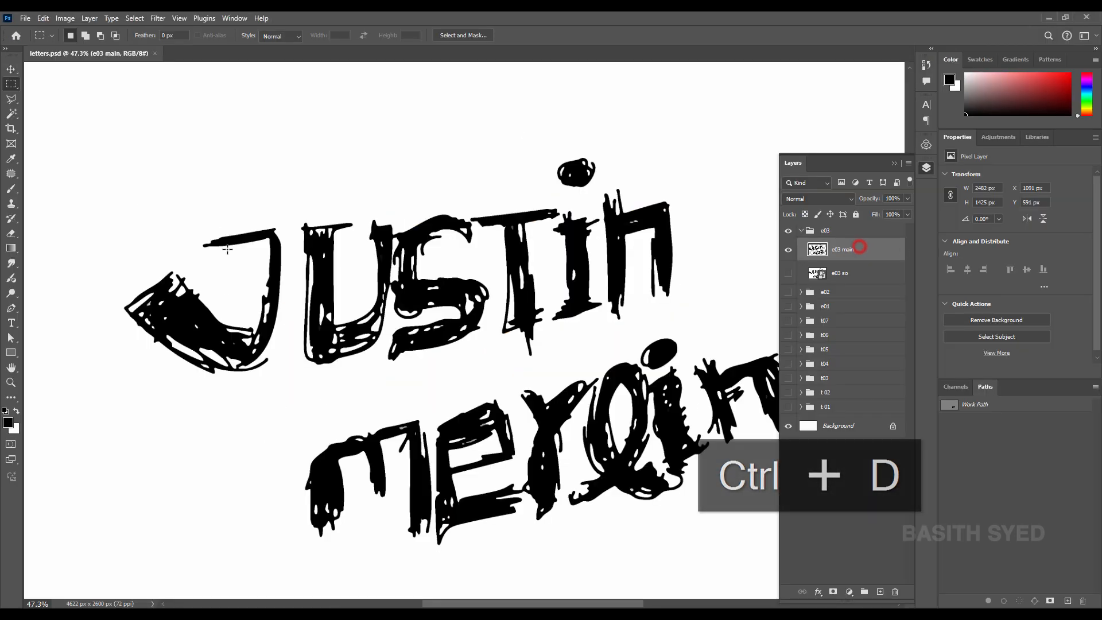
# Select the upper-line J on e03 main with the Rectangular Marquee and copy it to a layer named 01 e03
pyautogui.moveTo(113, 191); pyautogui.dragTo(287, 406)
pyautogui.hotkey('ctrl', 'j')
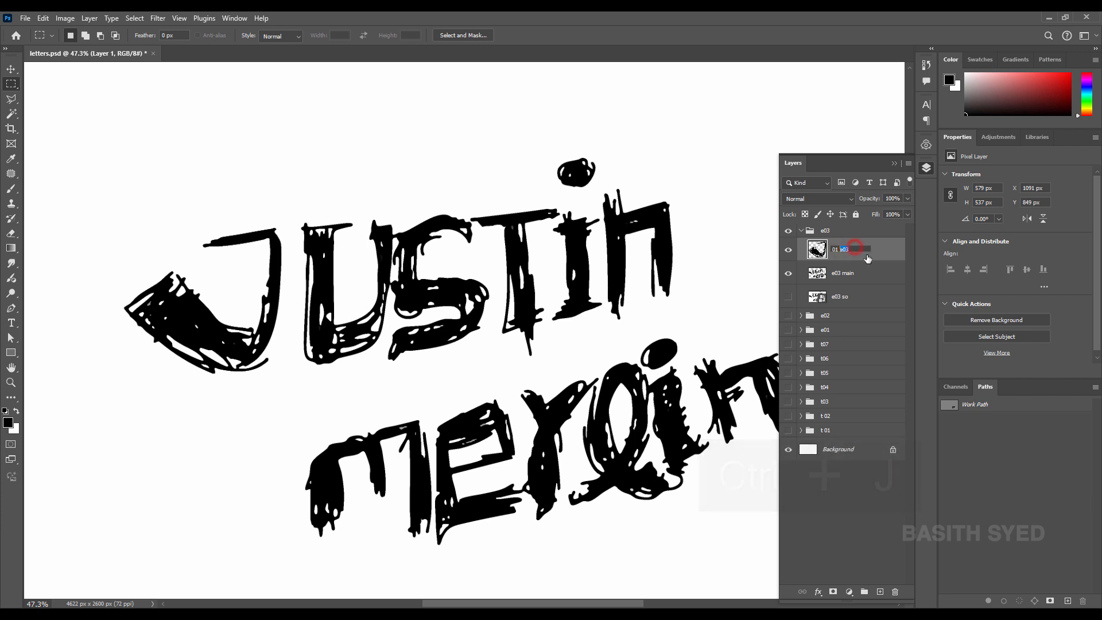
pyautogui.click(861, 274)
pyautogui.hotkey('ctrl', 'c')
# Outline the upper-line U on e03 main with the Polygonal Lasso and copy it to a layer named 02 e03
pyautogui.press('l')
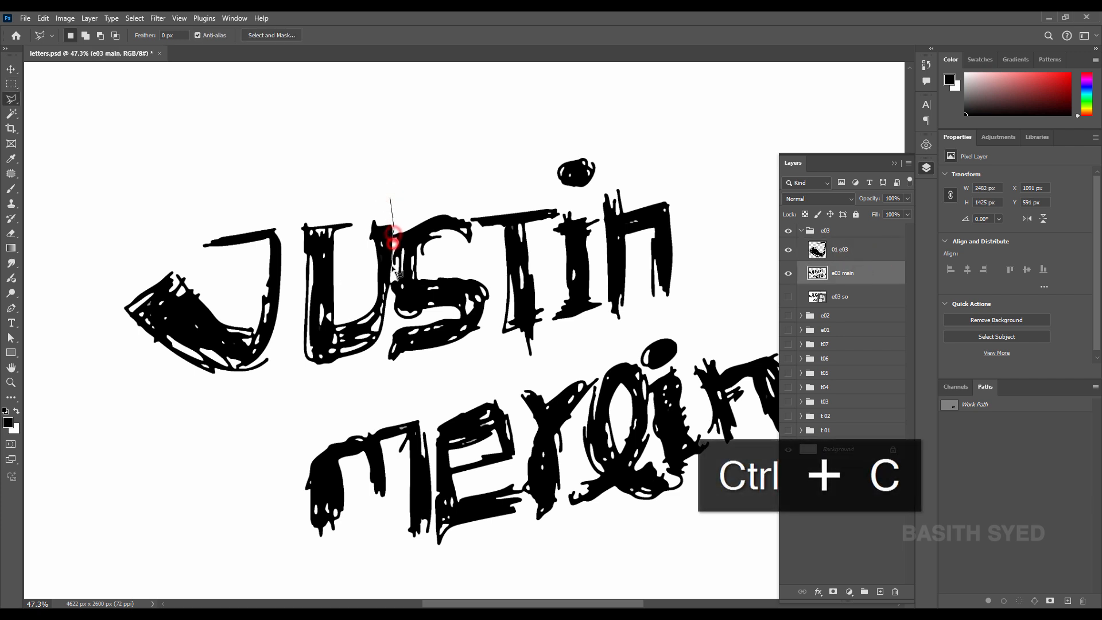
pyautogui.click(291, 352)
pyautogui.click(290, 308)
pyautogui.click(293, 263)
pyautogui.click(297, 208)
pyautogui.click(326, 206)
pyautogui.click(392, 199)
pyautogui.hotkey('ctrl', 'j')
pyautogui.doubleClick(842, 274)
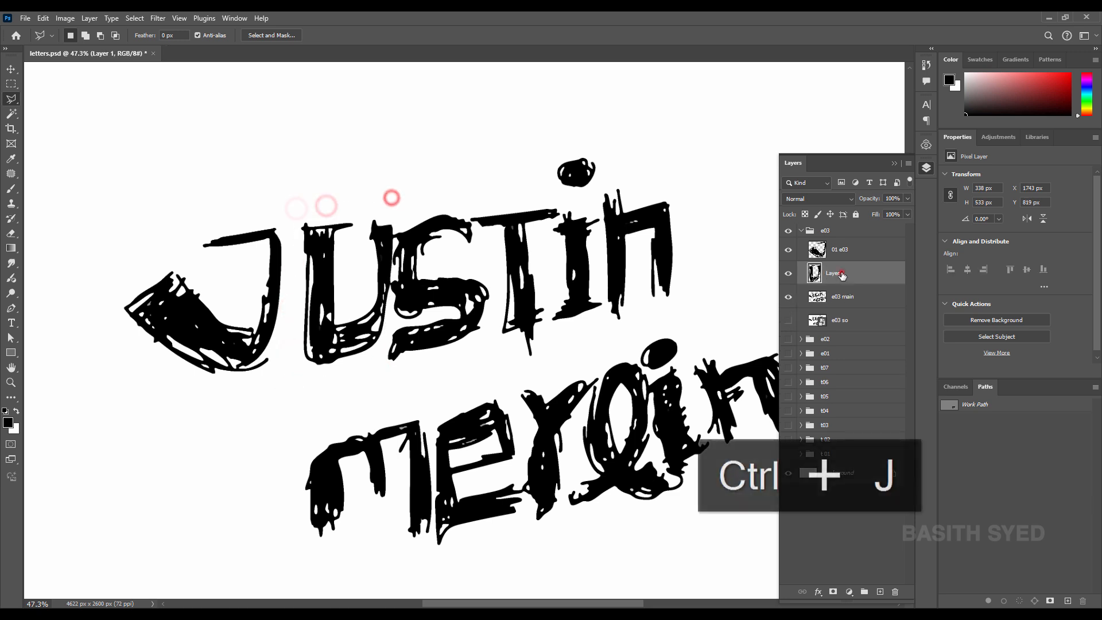
# Lasso the upper-line S on e03 main and copy it to a layer named 03 e03
pyautogui.click(845, 296)
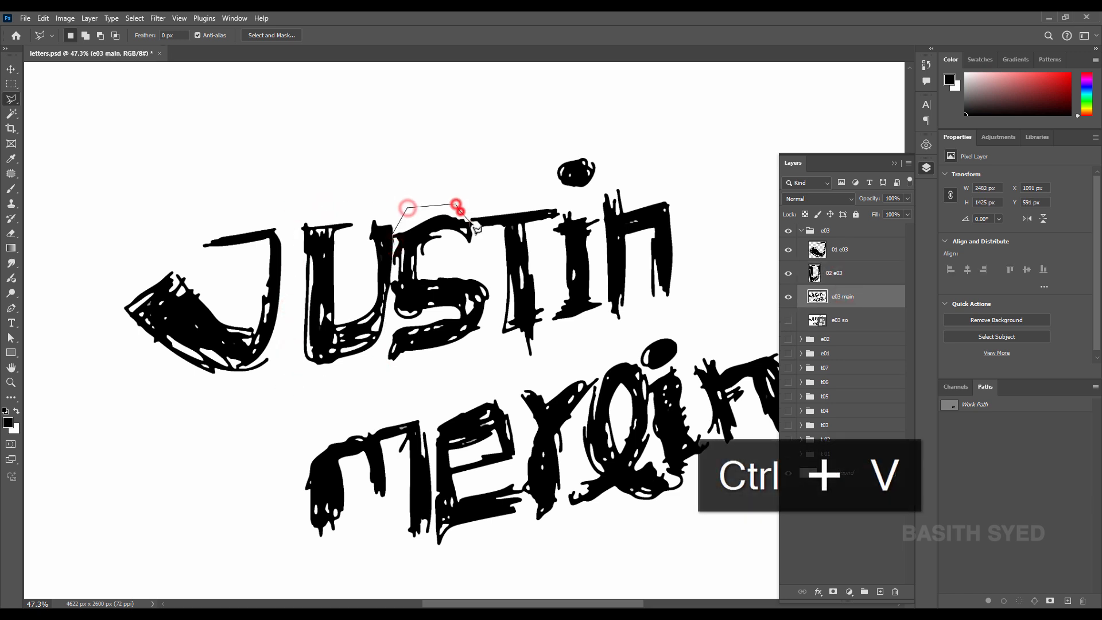
pyautogui.click(482, 367)
pyautogui.click(429, 381)
pyautogui.click(385, 376)
pyautogui.click(386, 335)
pyautogui.click(388, 302)
pyautogui.click(391, 280)
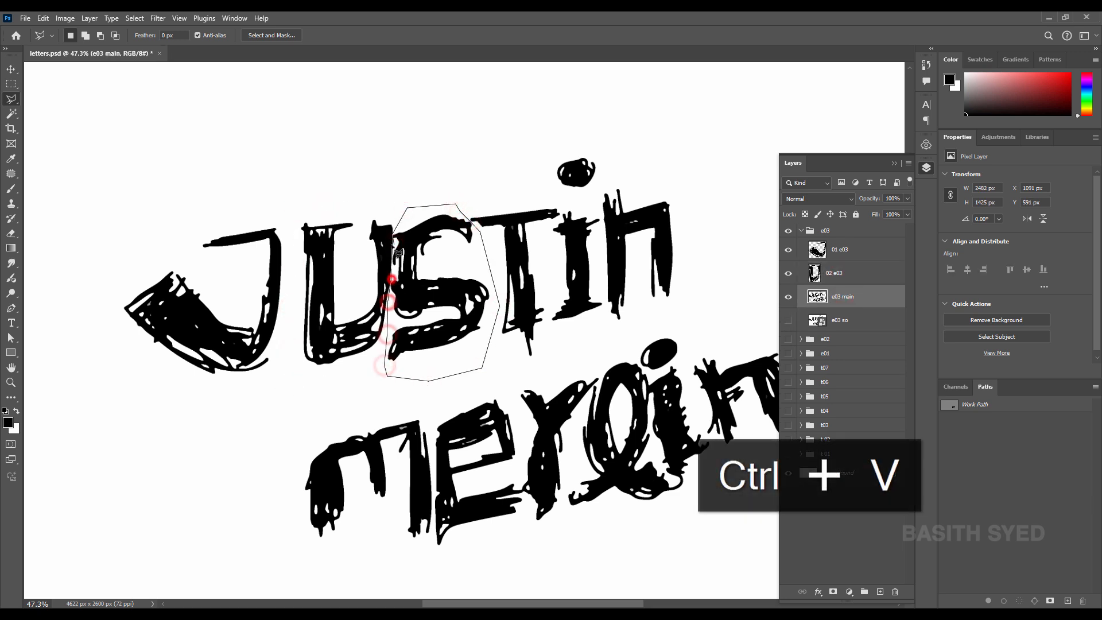
pyautogui.click(396, 247)
pyautogui.hotkey('ctrl', 'j')
pyautogui.doubleClick(836, 296)
pyautogui.write('03')
pyautogui.hotkey('ctrl', 'v')
pyautogui.press('Return')
# Lasso the upper-line T on e03 main and copy it to a layer named 04 e03
pyautogui.click(868, 319)
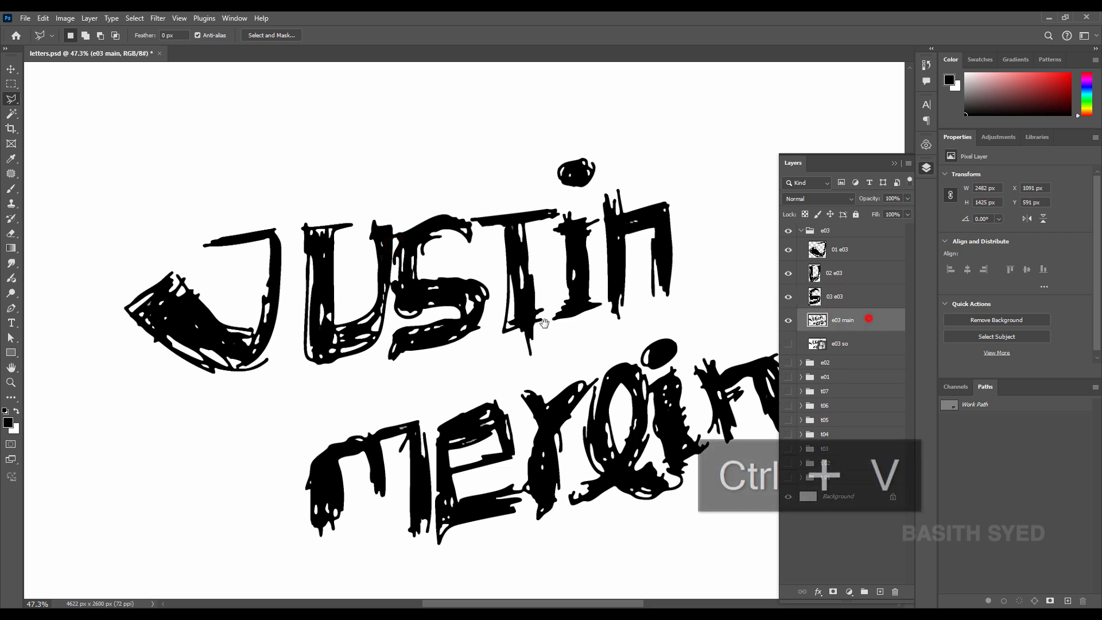
pyautogui.moveTo(622, 301); pyautogui.dragTo(545, 324)
pyautogui.click(400, 250)
pyautogui.click(468, 252)
pyautogui.click(470, 319)
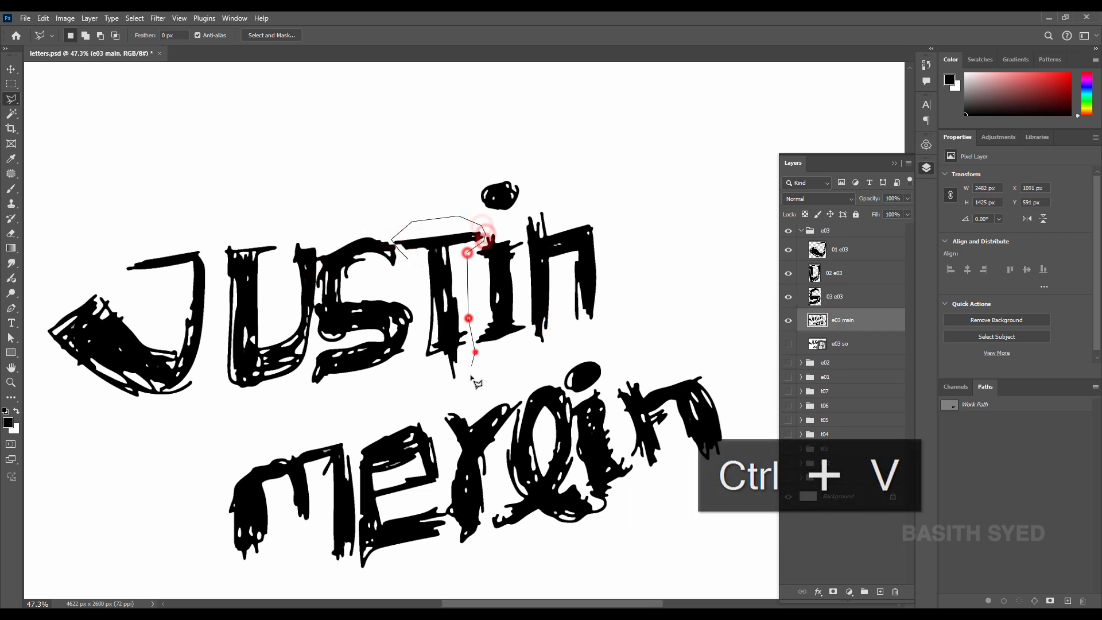
pyautogui.click(472, 382)
pyautogui.click(448, 389)
pyautogui.click(424, 381)
pyautogui.click(418, 319)
pyautogui.click(409, 258)
pyautogui.hotkey('ctrl', 'j')
pyautogui.click(838, 317)
pyautogui.write('04')
pyautogui.hotkey('ctrl', 'v')
pyautogui.press('Return')
# Lasso the stem of the upper-line i on e03 main and copy it to a layer named 05 e03
pyautogui.click(844, 344)
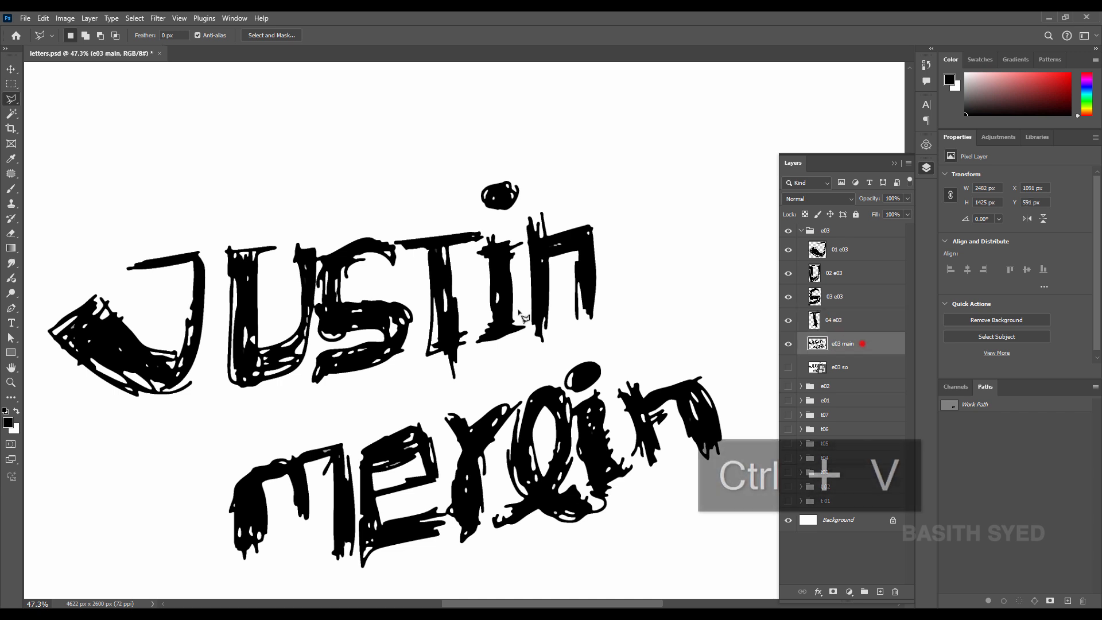
pyautogui.click(490, 229)
pyautogui.click(518, 227)
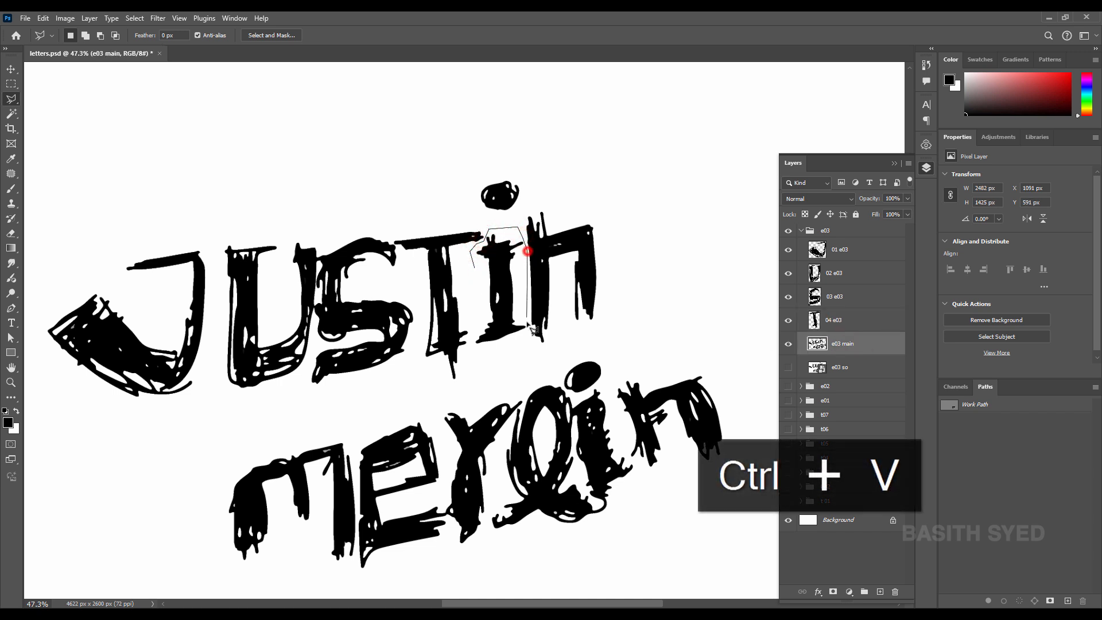
pyautogui.click(480, 311)
pyautogui.hotkey('ctrl', 'j')
pyautogui.doubleClick(834, 343)
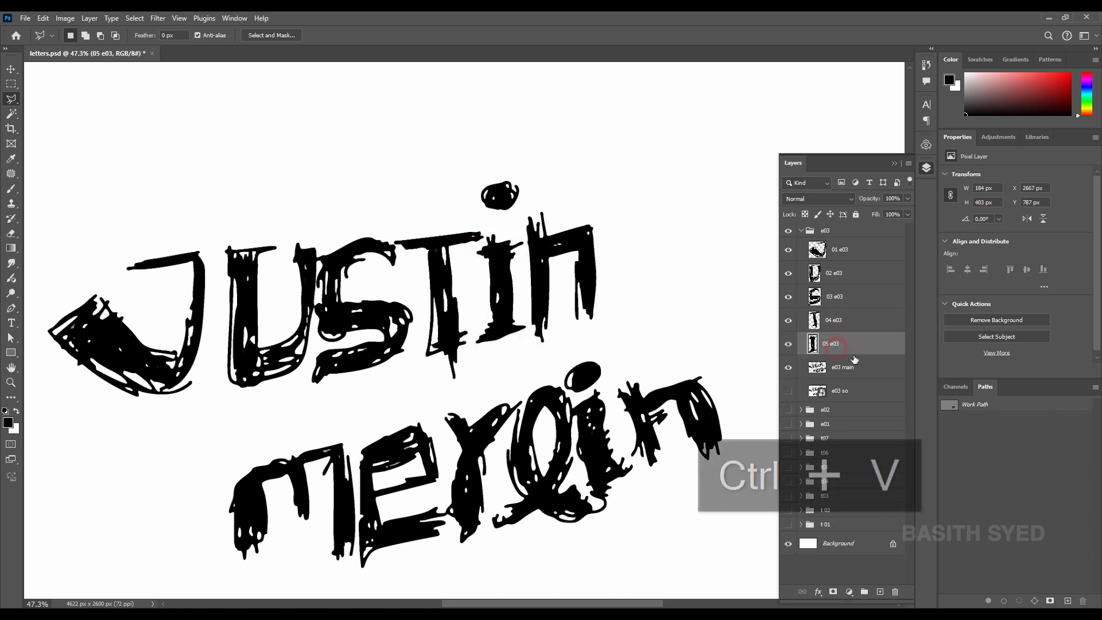
# Select the dot of the upper-line i on e03 main with the Rectangular Marquee and copy it to a layer named 06 e03
pyautogui.click(855, 362)
pyautogui.press('m')
pyautogui.moveTo(466, 153); pyautogui.dragTo(524, 226)
pyautogui.hotkey('ctrl', 'j')
pyautogui.doubleClick(844, 366)
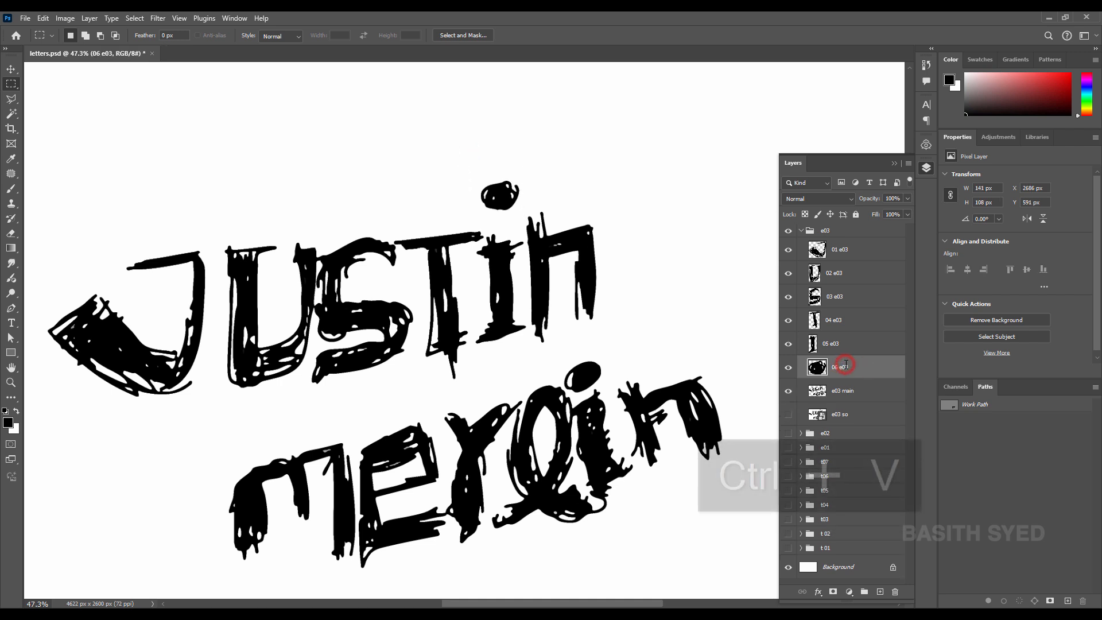
# Select the upper-line n on e03 main, excluding the neighbouring i, and copy it to a layer named 07 e03
pyautogui.click(844, 390)
pyautogui.moveTo(497, 367); pyautogui.dragTo(610, 208)
pyautogui.moveTo(469, 179)
pyautogui.mouseDown()
pyautogui.moveTo(519, 286)
pyautogui.moveTo(526, 345)
pyautogui.mouseUp()
pyautogui.moveTo(541, 200); pyautogui.dragTo(524, 236)
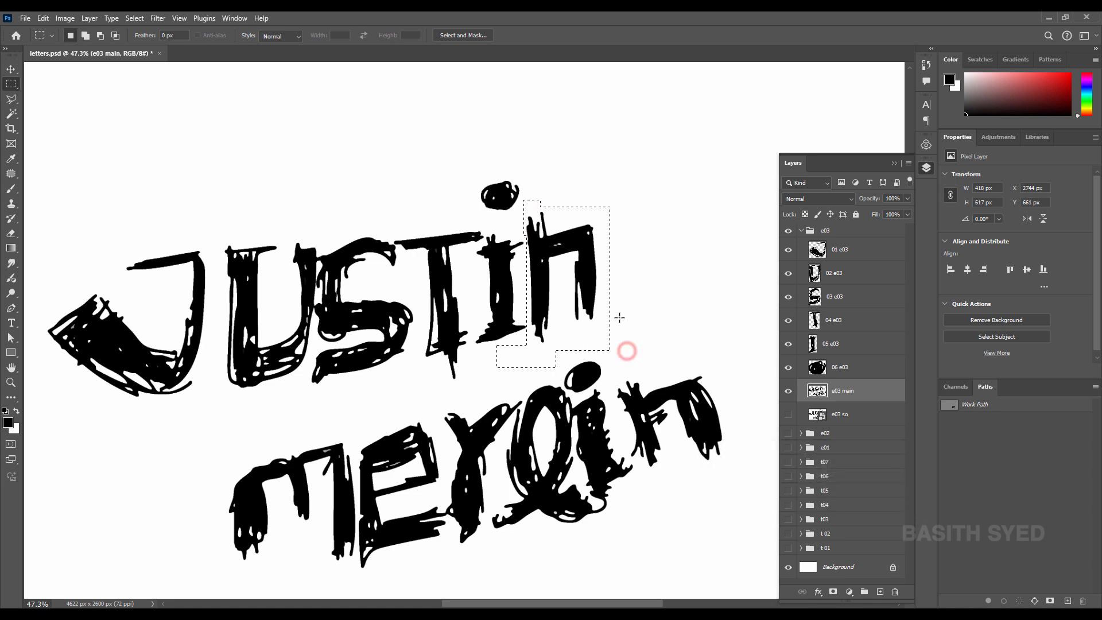
pyautogui.hotkey('ctrl', 'j')
# Select the lower-line m on e03 main without the adjoining e and copy it to a layer named 08 e03
pyautogui.click(818, 405)
pyautogui.scroll(-3, 504, 413)
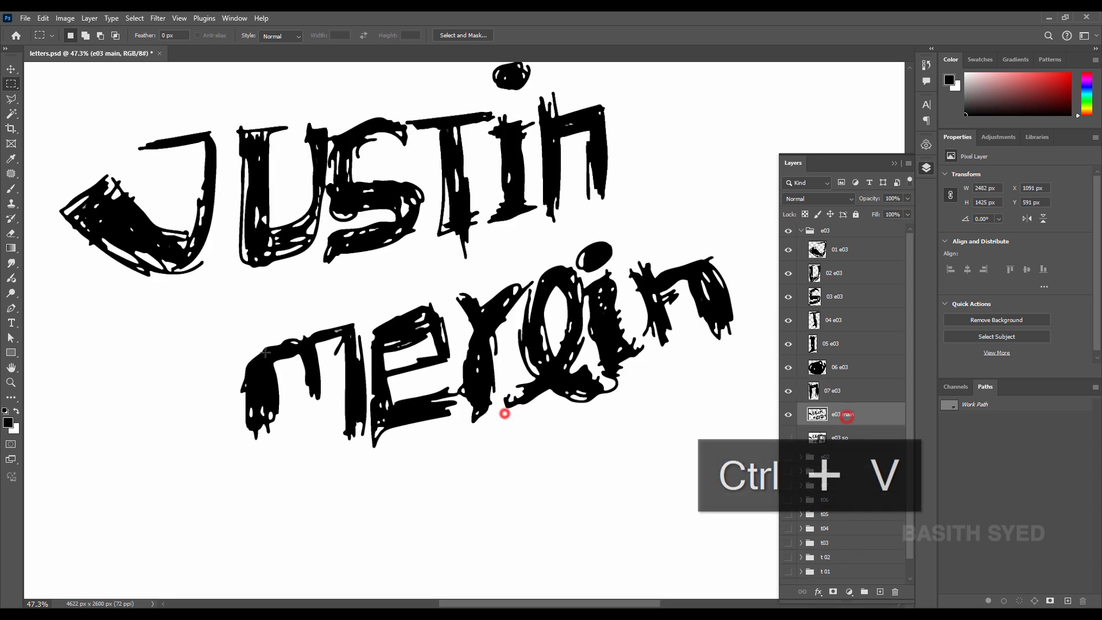
pyautogui.moveTo(381, 468); pyautogui.dragTo(202, 311)
pyautogui.moveTo(364, 484); pyautogui.dragTo(413, 294)
pyautogui.hotkey('ctrl', 'j')
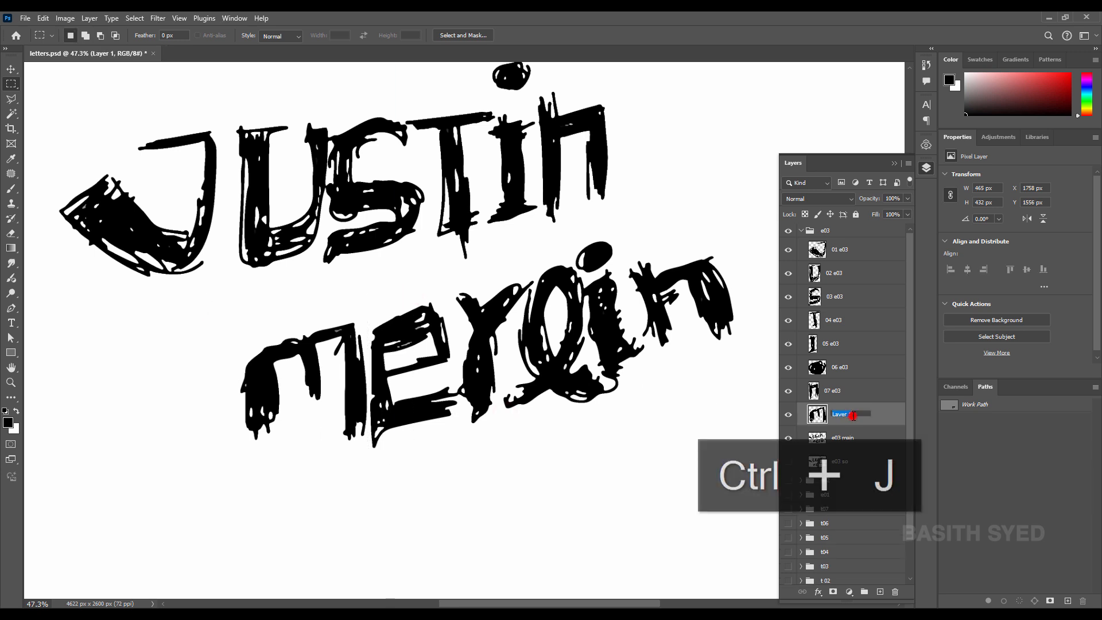
# Select the lower-line e on e03 main without parts of the r and copy it to a layer named 09 e03
pyautogui.moveTo(472, 459); pyautogui.dragTo(370, 466)
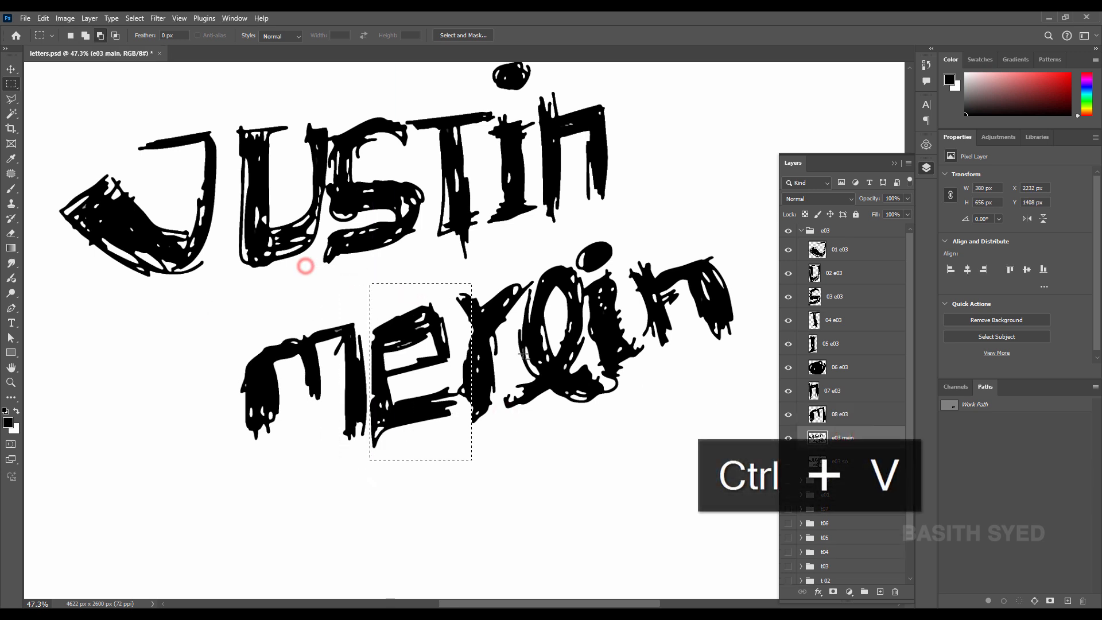
pyautogui.moveTo(506, 268); pyautogui.dragTo(457, 463)
pyautogui.hotkey('ctrl', 'j')
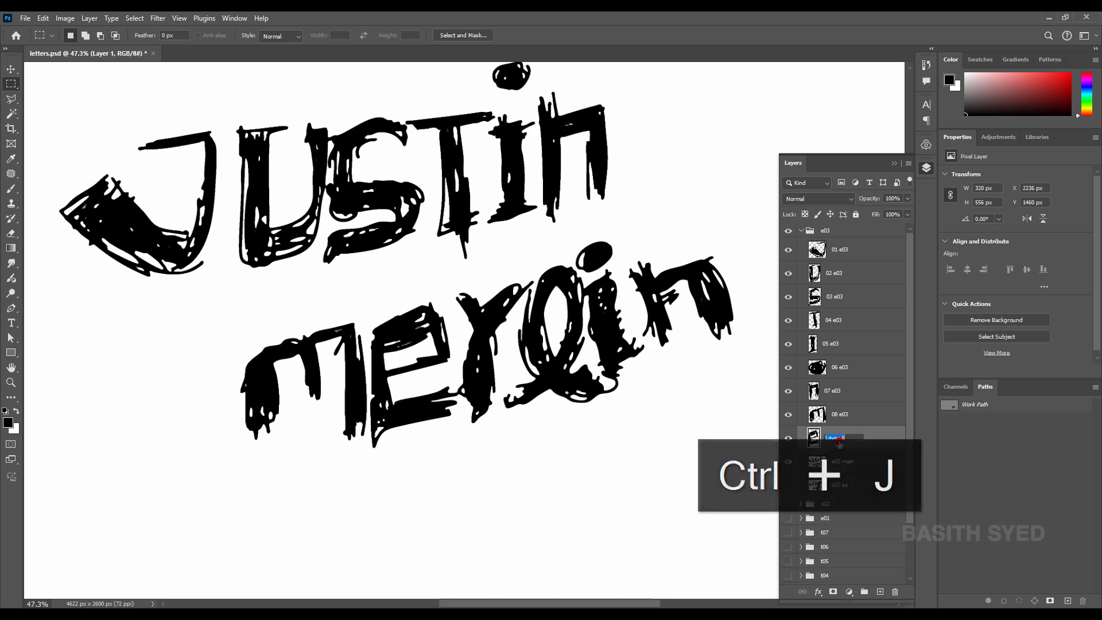
# Select the lower-line r on e03 main and subtract the parts of the neighbouring e and l from the selection
pyautogui.click(785, 439)
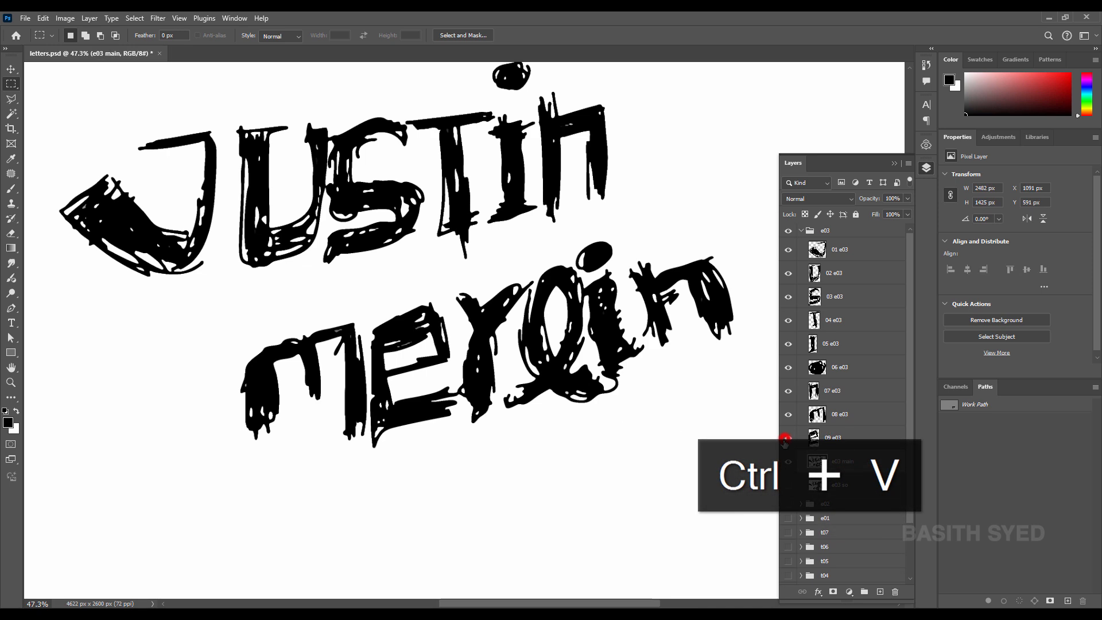
pyautogui.moveTo(442, 274); pyautogui.dragTo(547, 444)
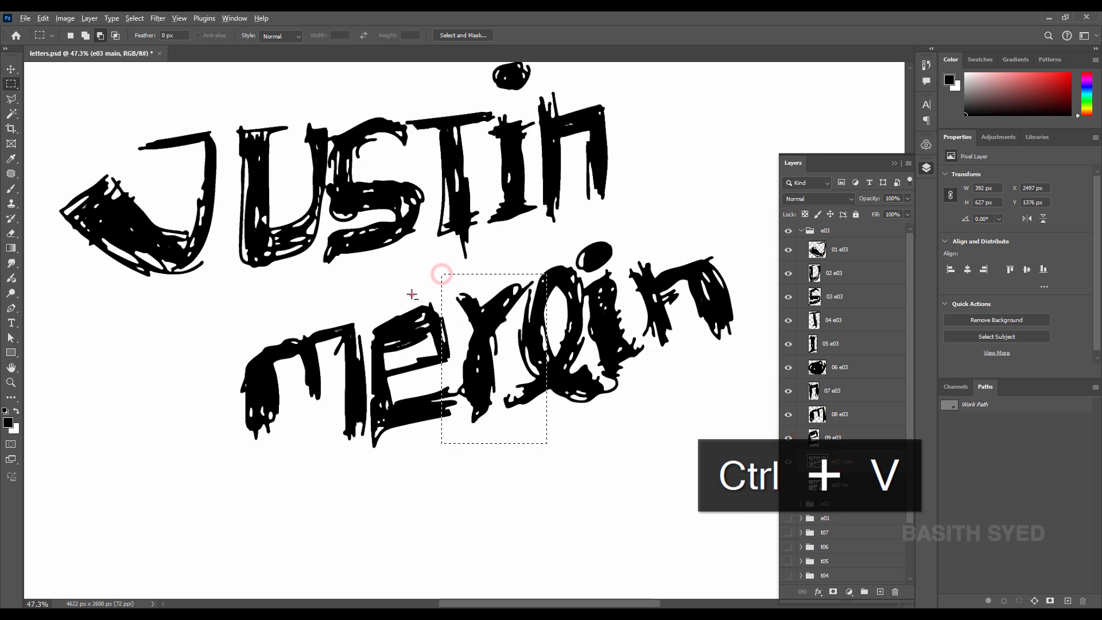
pyautogui.moveTo(412, 294); pyautogui.dragTo(453, 369)
pyautogui.moveTo(419, 455); pyautogui.dragTo(459, 386)
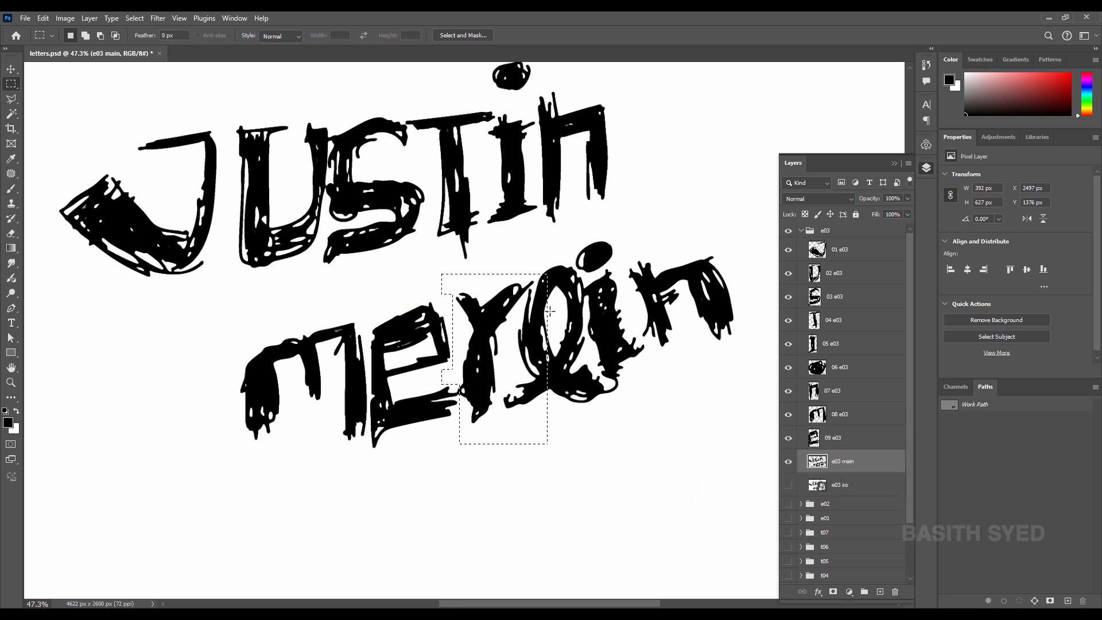
pyautogui.press('l')
pyautogui.keyDown('alt'); pyautogui.click(561, 421); pyautogui.keyUp('alt')
pyautogui.keyDown('alt'); pyautogui.click(501, 419); pyautogui.keyUp('alt')
pyautogui.keyDown('alt'); pyautogui.click(502, 375); pyautogui.keyUp('alt')
pyautogui.keyDown('alt'); pyautogui.click(527, 292); pyautogui.keyUp('alt')
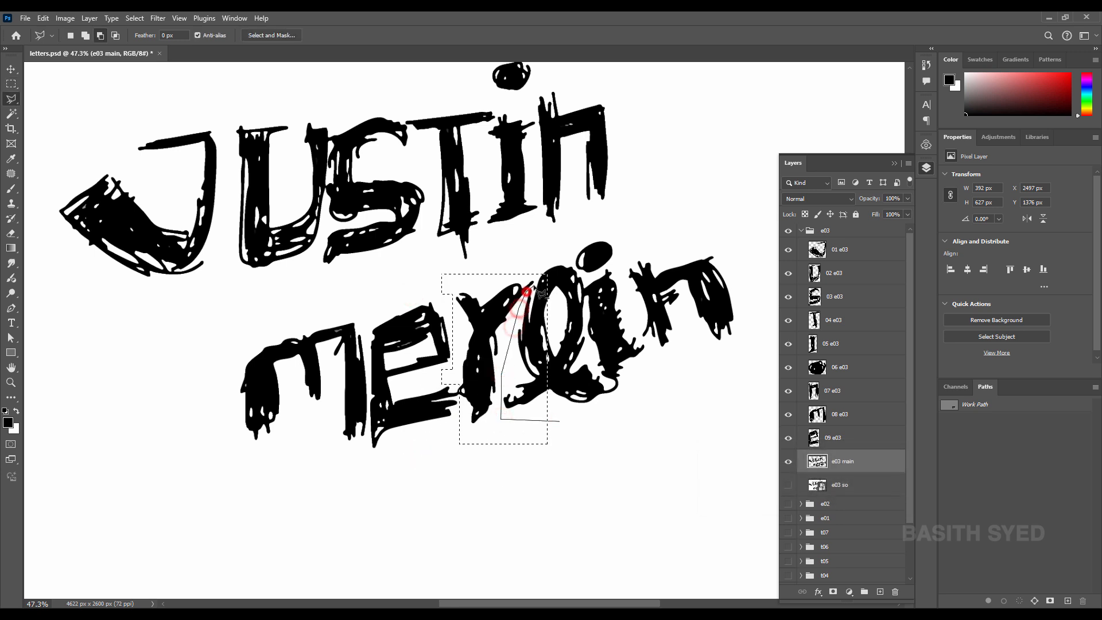
pyautogui.keyDown('alt'); pyautogui.click(533, 284); pyautogui.keyUp('alt')
pyautogui.keyDown('alt'); pyautogui.click(562, 281); pyautogui.keyUp('alt')
pyautogui.keyDown('alt'); pyautogui.click(560, 420); pyautogui.keyUp('alt')
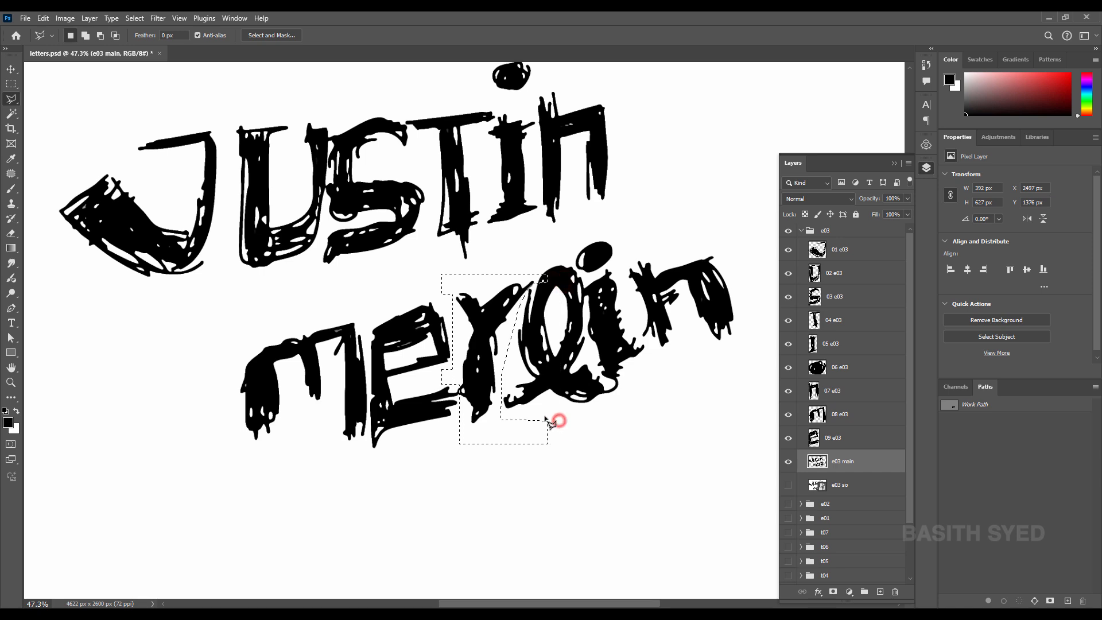
# Refine the r selection at its junction with the e, subtracting the e's stroke and adding the r's small loop
pyautogui.moveTo(453, 381); pyautogui.dragTo(497, 459)
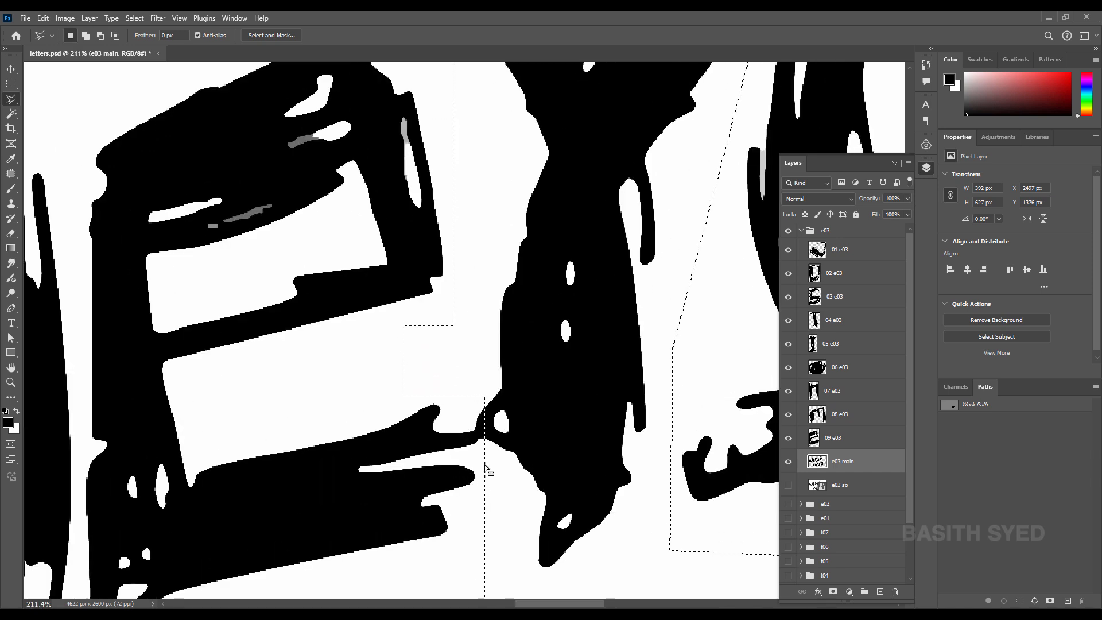
pyautogui.keyDown('alt'); pyautogui.click(480, 462); pyautogui.keyUp('alt')
pyautogui.keyDown('alt'); pyautogui.click(470, 411); pyautogui.keyUp('alt')
pyautogui.keyDown('alt'); pyautogui.click(502, 394); pyautogui.keyUp('alt')
pyautogui.keyDown('alt'); pyautogui.click(513, 456); pyautogui.keyUp('alt')
pyautogui.keyDown('alt'); pyautogui.click(480, 462); pyautogui.keyUp('alt')
pyautogui.keyDown('alt'); pyautogui.click(505, 389); pyautogui.keyUp('alt')
pyautogui.keyDown('alt'); pyautogui.click(469, 416); pyautogui.keyUp('alt')
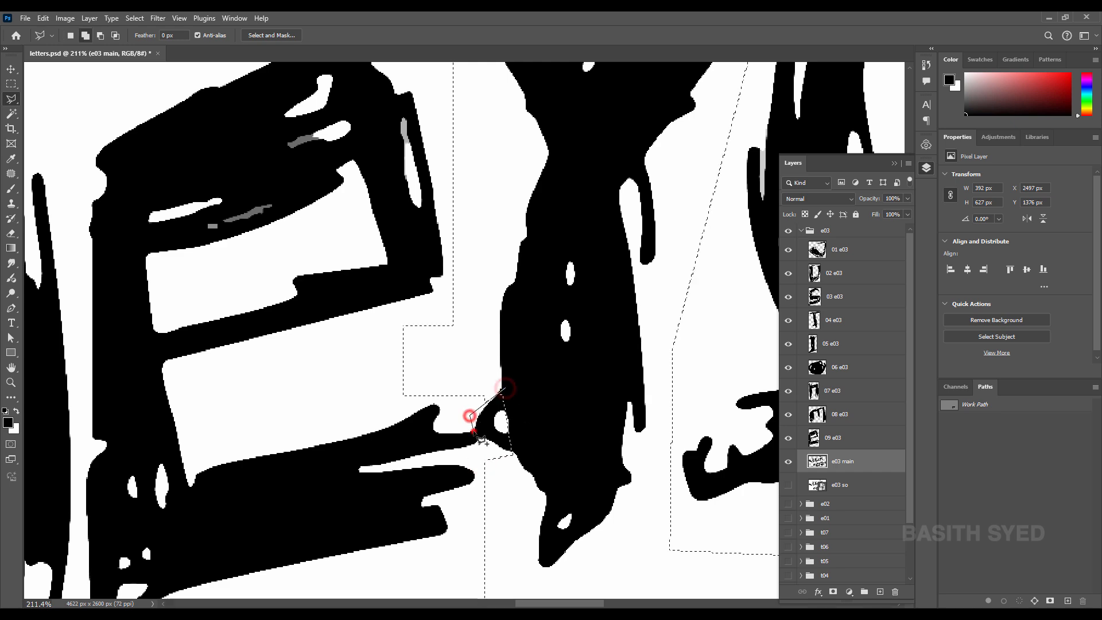
pyautogui.click(512, 476)
pyautogui.click(544, 463)
pyautogui.click(505, 389)
pyautogui.hotkey('ctrl', 'space')
pyautogui.moveTo(545, 375); pyautogui.dragTo(493, 389)
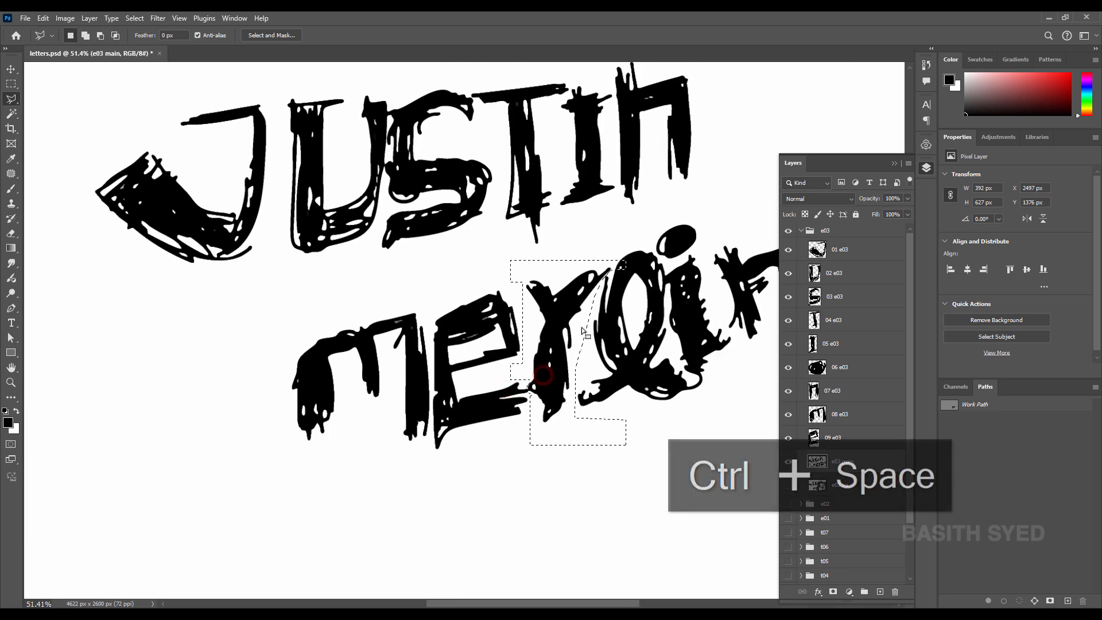
# Trim the r selection near the top of the l and copy the r to a layer named 10 e03
pyautogui.keyDown('alt'); pyautogui.click(624, 246); pyautogui.keyUp('alt')
pyautogui.click(624, 246)
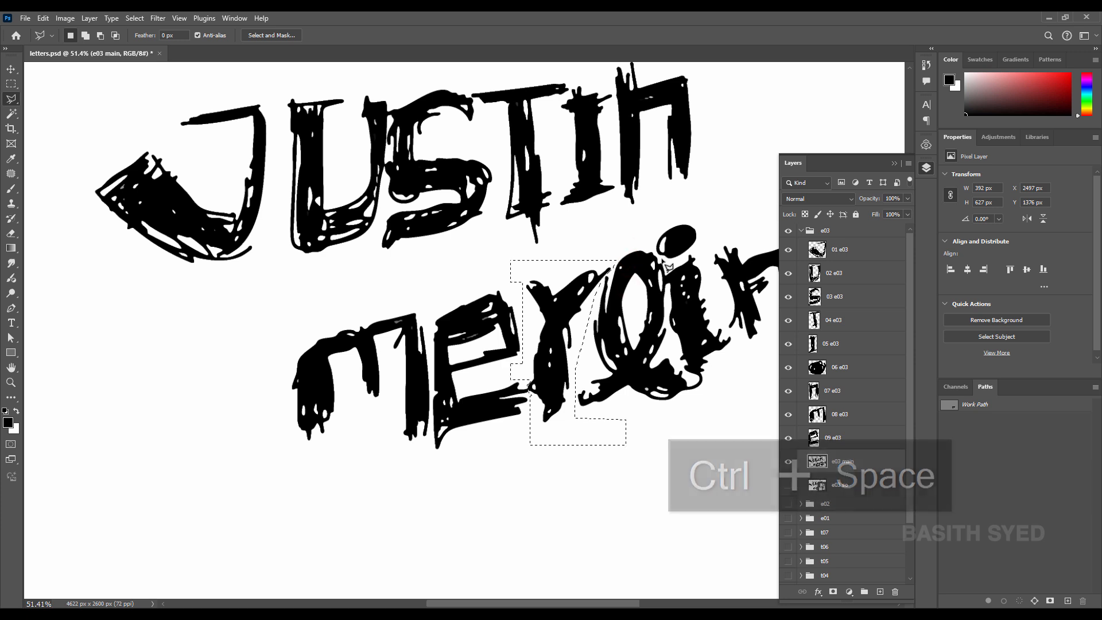
pyautogui.hotkey('ctrl', 'j')
pyautogui.doubleClick(834, 461)
pyautogui.write('10')
pyautogui.hotkey('ctrl', 'v')
# Lasso the lower-line l on e03 main and copy it to a layer named 11 e03
pyautogui.click(837, 486)
pyautogui.press('space')
pyautogui.moveTo(661, 325); pyautogui.dragTo(525, 359)
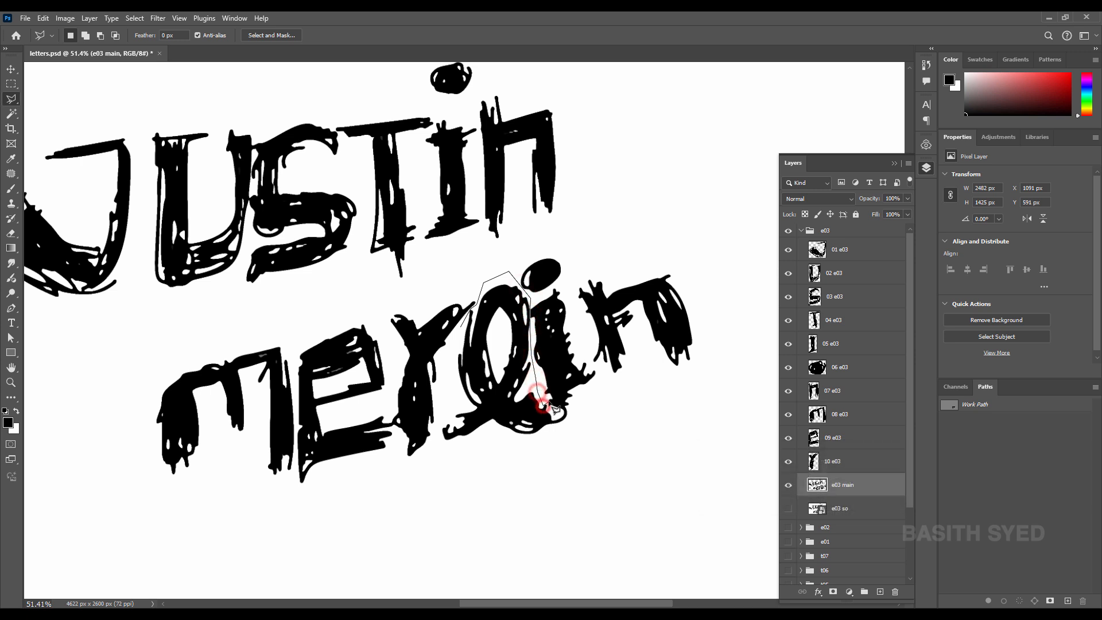
pyautogui.click(554, 443)
pyautogui.click(501, 462)
pyautogui.click(436, 446)
pyautogui.click(441, 395)
pyautogui.click(462, 327)
pyautogui.hotkey('ctrl', 'j')
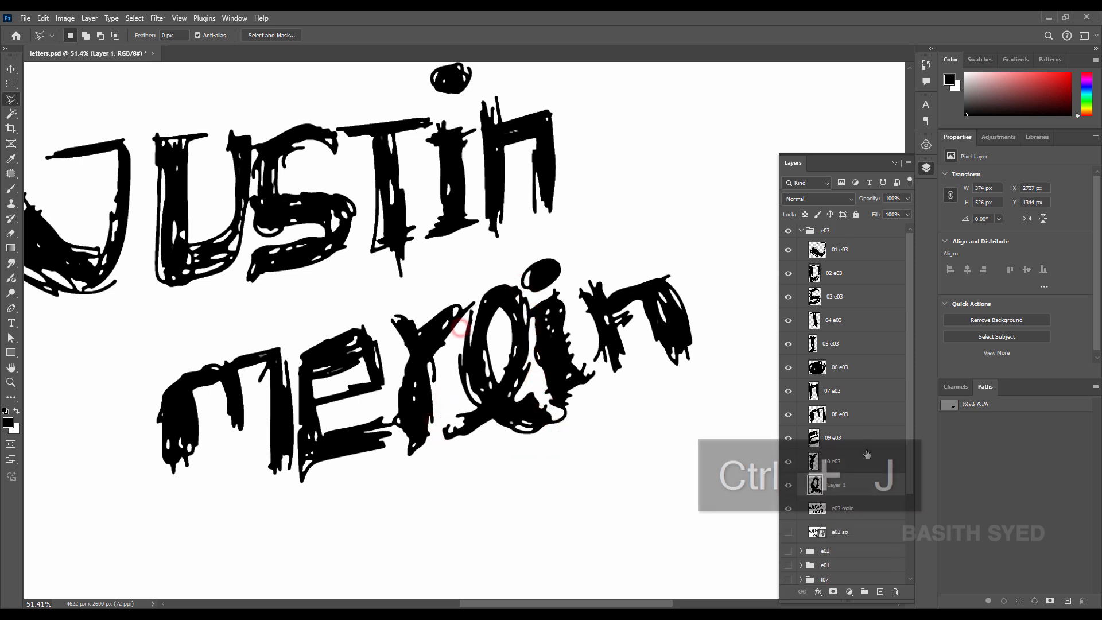
# Lasso the stem of the lower-line i on e03 main and copy it to a layer named 12 e03
pyautogui.click(577, 313)
pyautogui.click(590, 364)
pyautogui.click(599, 400)
pyautogui.click(576, 421)
pyautogui.click(540, 404)
pyautogui.click(532, 347)
pyautogui.click(532, 326)
pyautogui.hotkey('ctrl', 'j')
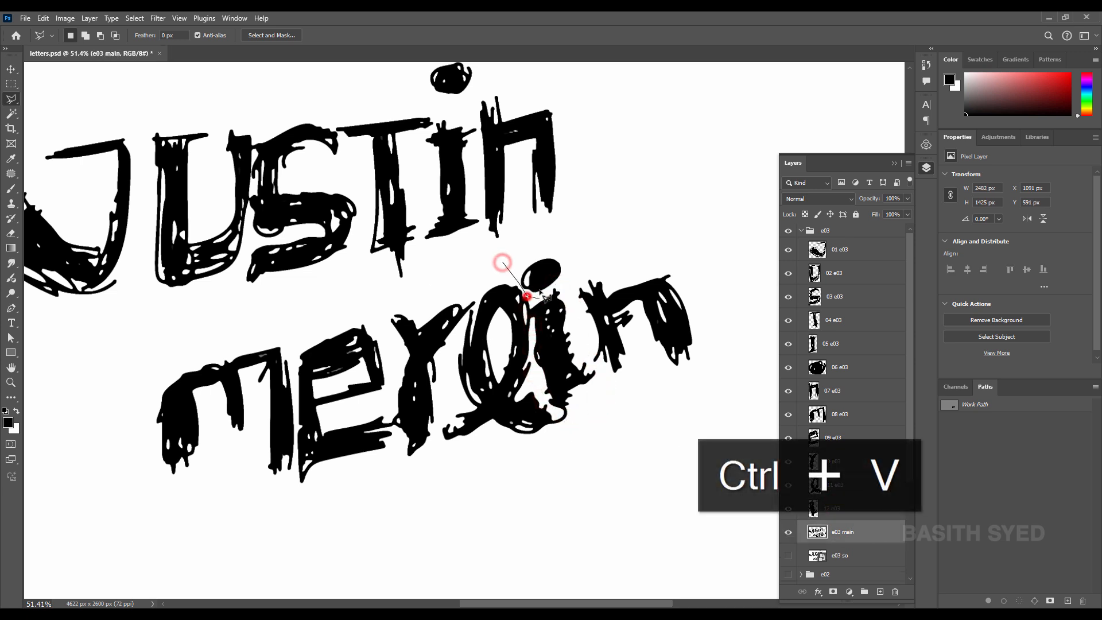
# Lasso the dot of the lower-line i on e03 main and copy it to a layer named 13 e03
pyautogui.click(504, 263)
pyautogui.hotkey('ctrl', 'j')
pyautogui.doubleClick(842, 533)
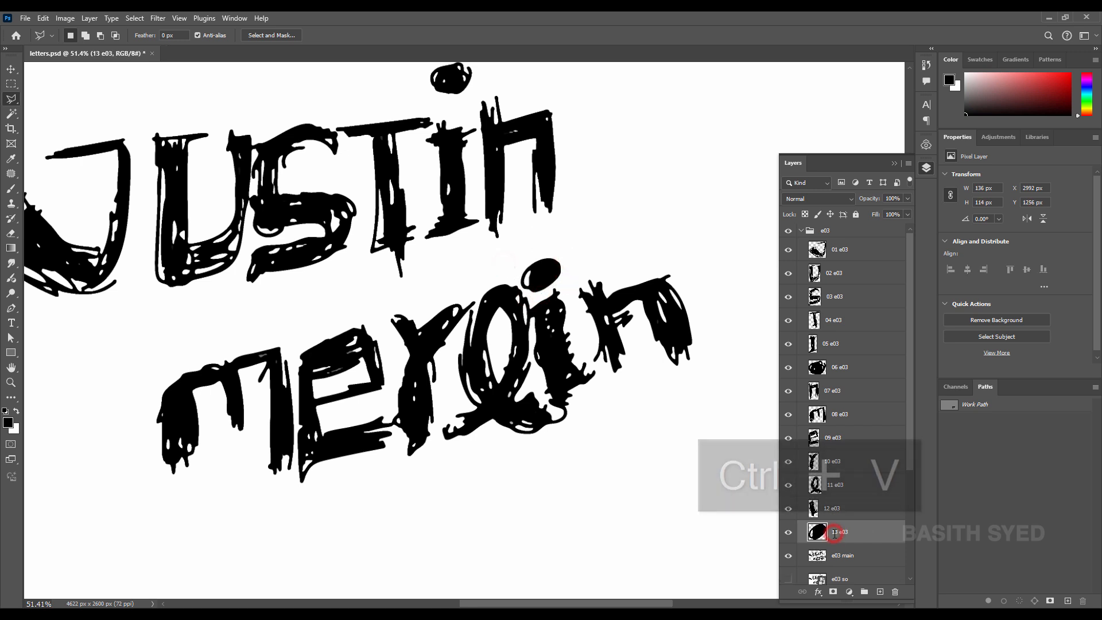
# Lasso the lower-line n on e03 main, copy it to a layer named 14 e03, and hide the e03 main layer
pyautogui.click(860, 555)
pyautogui.click(573, 295)
pyautogui.click(575, 259)
pyautogui.click(625, 253)
pyautogui.click(666, 258)
pyautogui.click(693, 289)
pyautogui.click(714, 347)
pyautogui.click(711, 373)
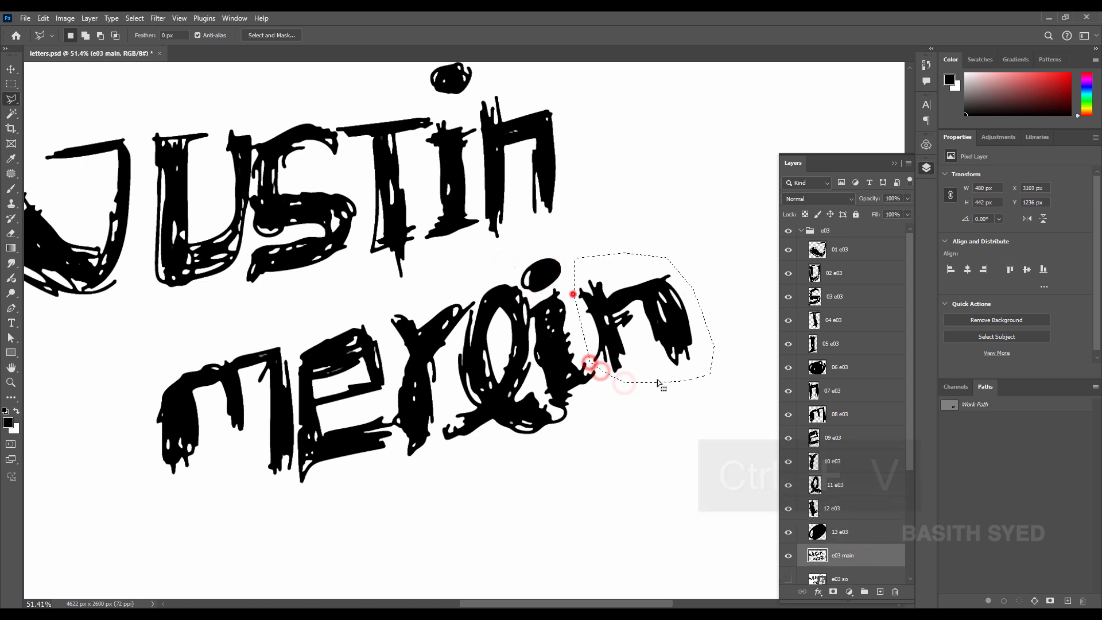
pyautogui.hotkey('ctrl', 'j')
pyautogui.doubleClick(834, 555)
pyautogui.write('14')
pyautogui.write('e03')
pyautogui.press('Return')
pyautogui.click(790, 578)
pyautogui.moveTo(515, 402); pyautogui.dragTo(471, 402)
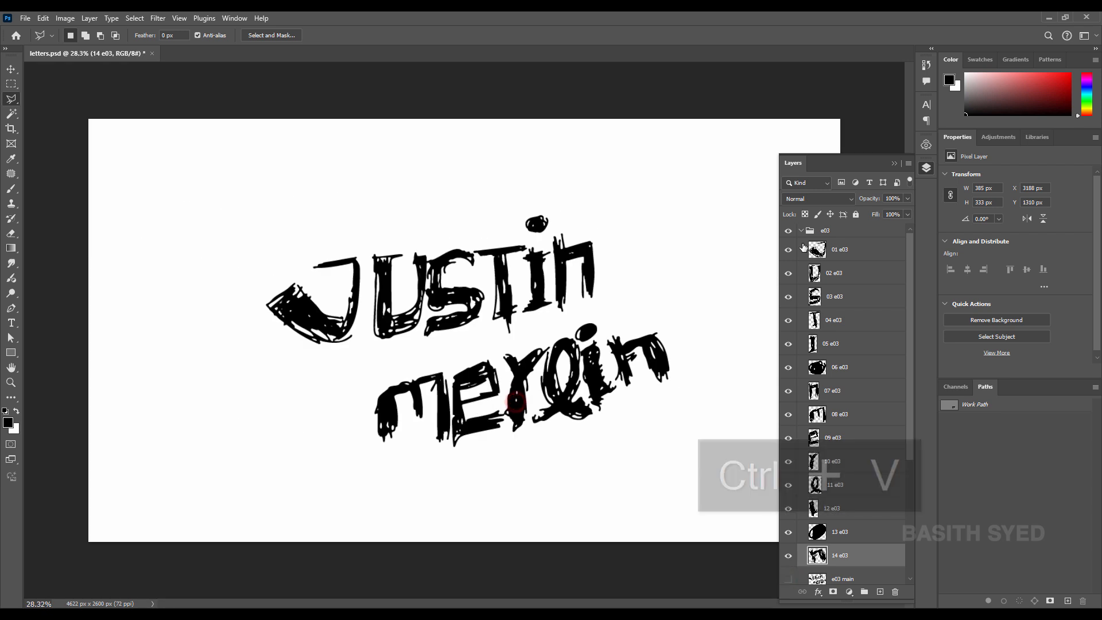
# Save letters.psd with the e03 group collapsed and hide the group
pyautogui.click(801, 230)
pyautogui.hotkey('ctrl', 's')
pyautogui.click(787, 231)
# Preview the t 01 and t 02 groups by toggling their visibility on and off
pyautogui.click(787, 357)
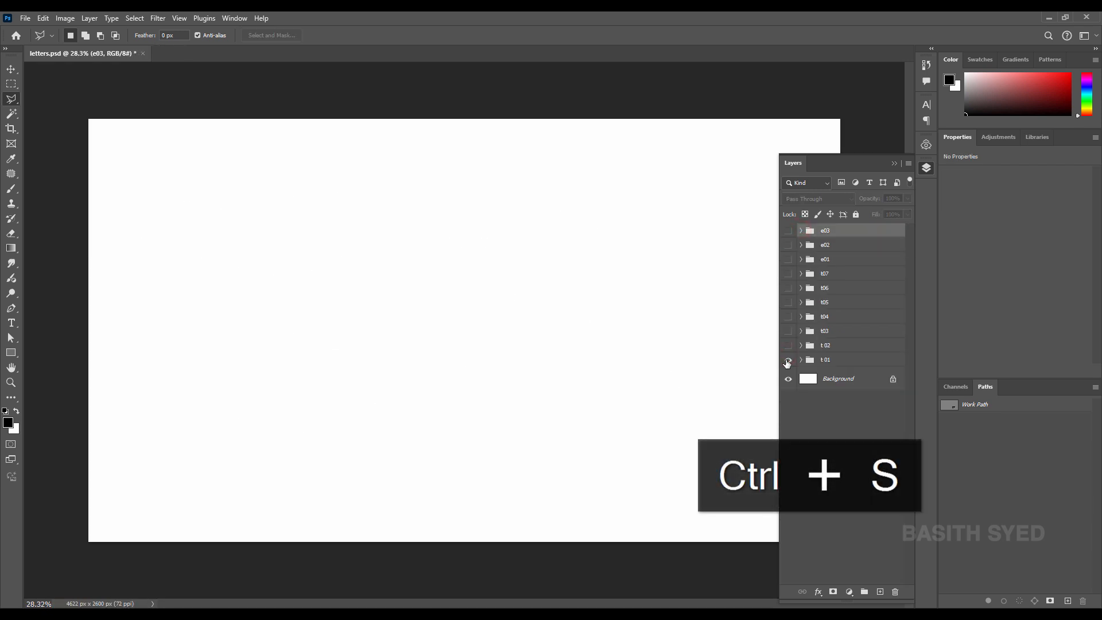
pyautogui.click(787, 362)
pyautogui.click(788, 346)
pyautogui.click(788, 346)
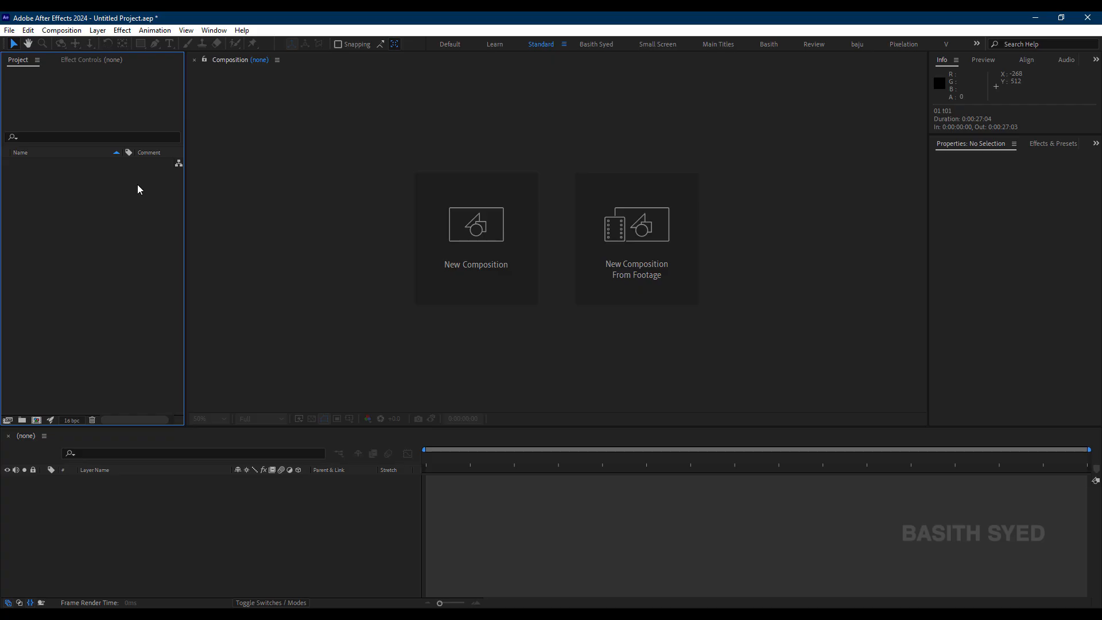
# Create a composition from the HD 1920x1080 24 fps preset with a duration of 0:00:35:00
pyautogui.click(475, 225)
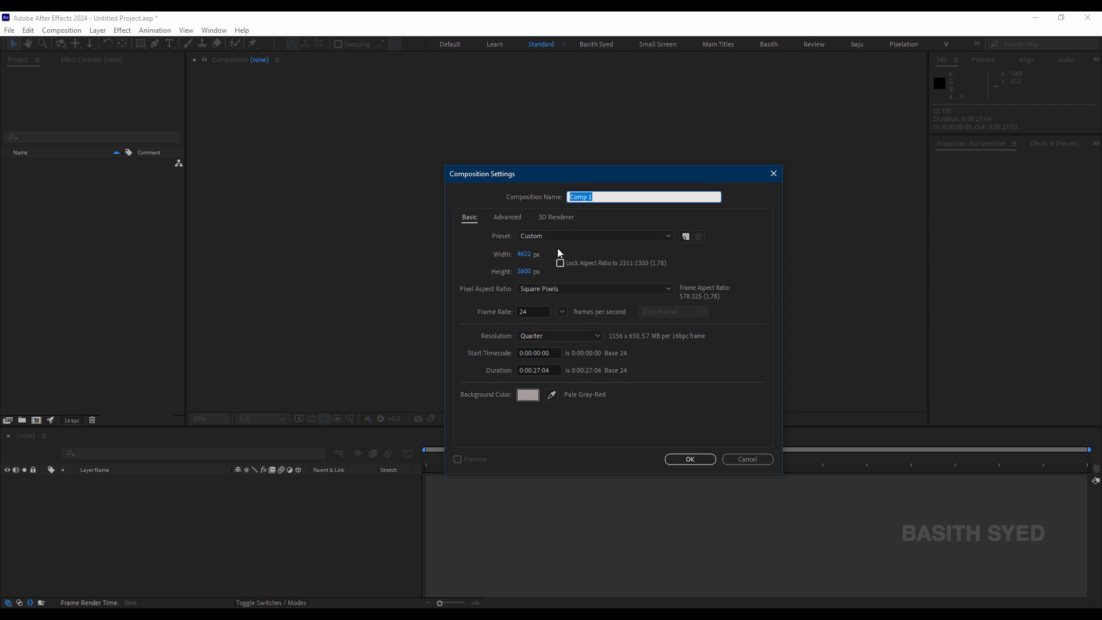
pyautogui.click(566, 236)
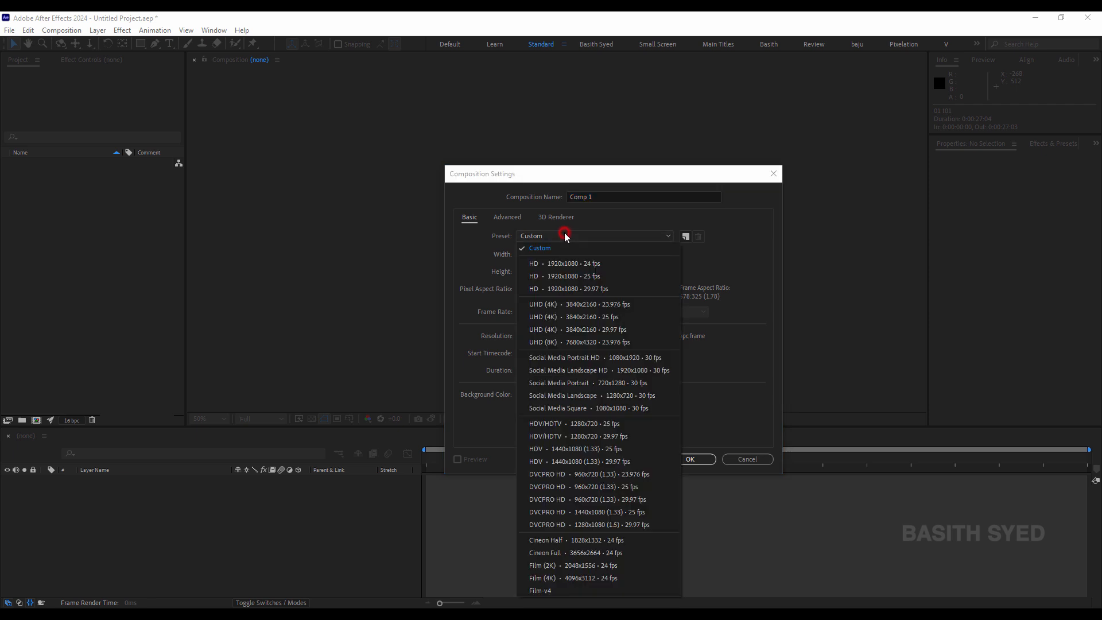
pyautogui.click(579, 289)
pyautogui.click(606, 236)
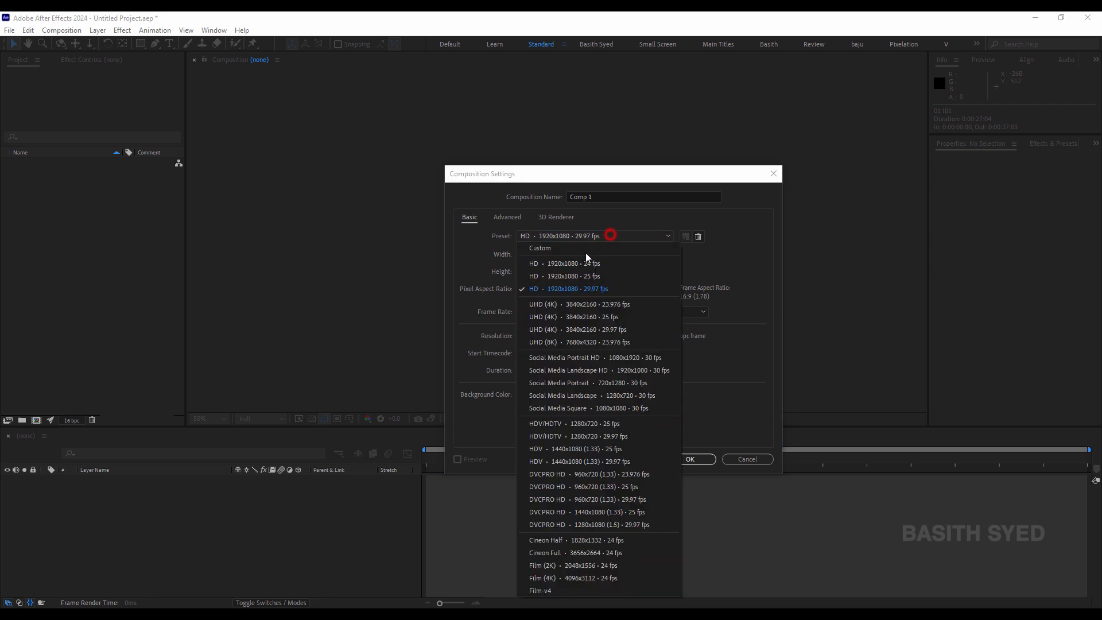
pyautogui.click(597, 265)
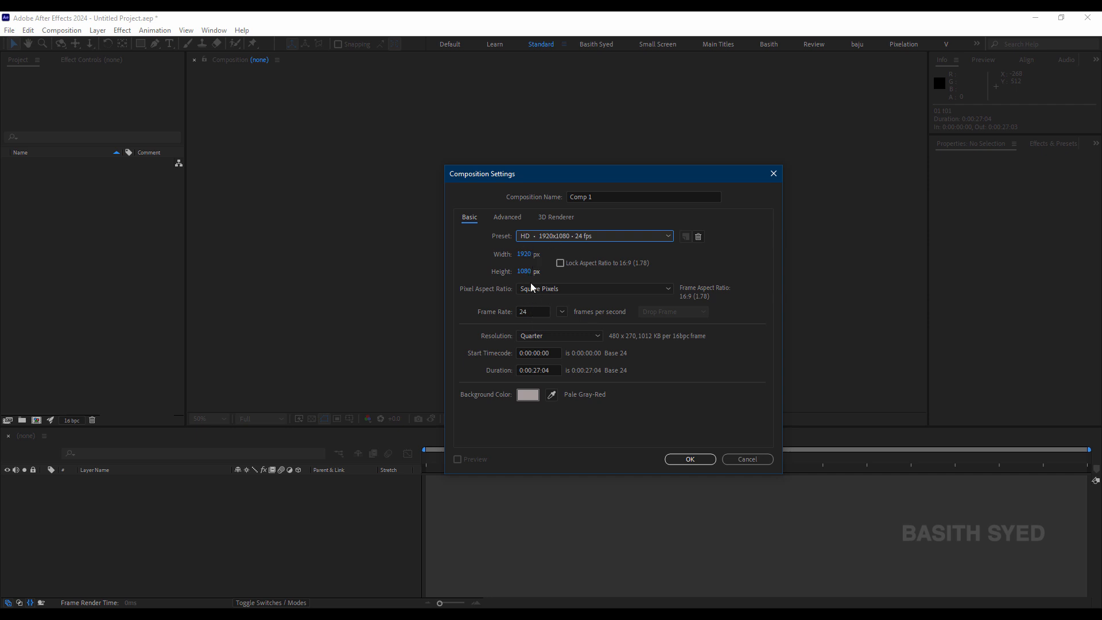
pyautogui.click(556, 370)
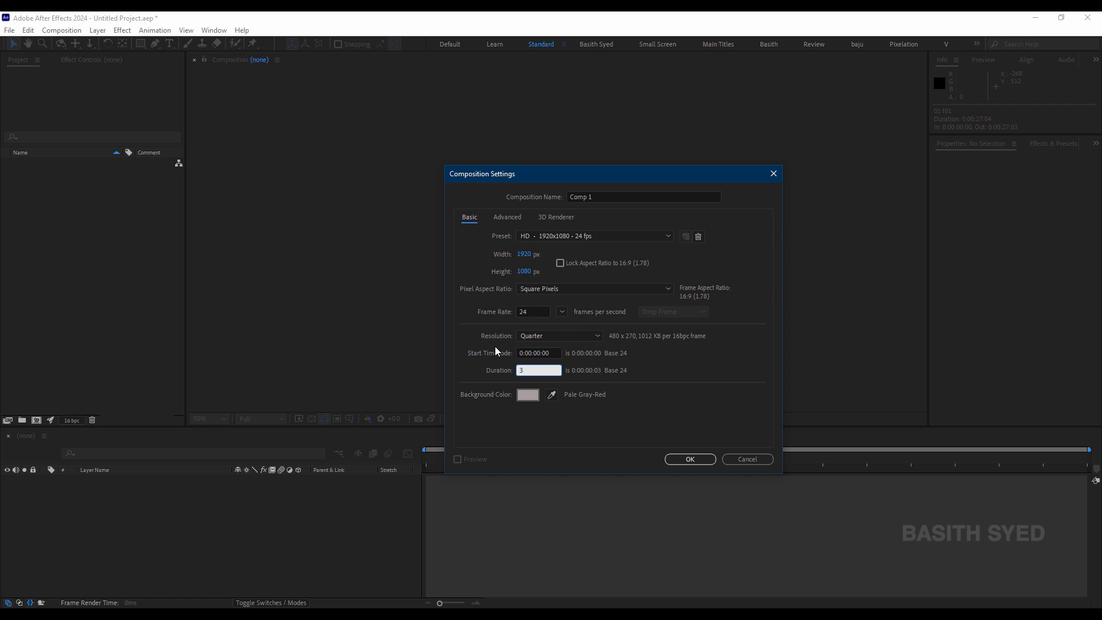
pyautogui.write('35.00')
pyautogui.press('Return')
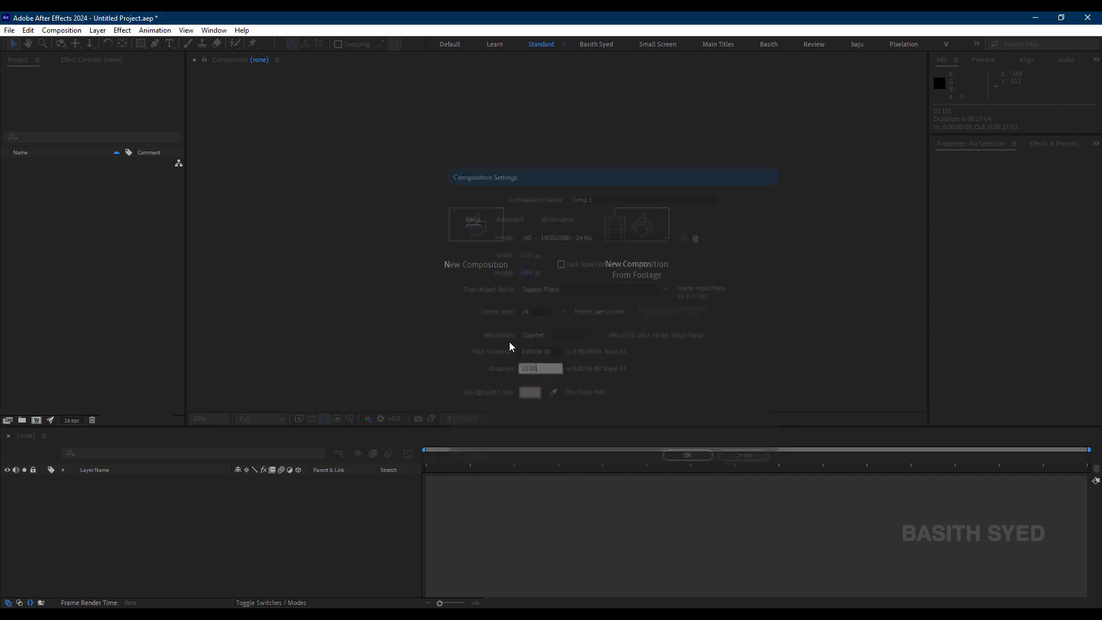
pyautogui.press('.')
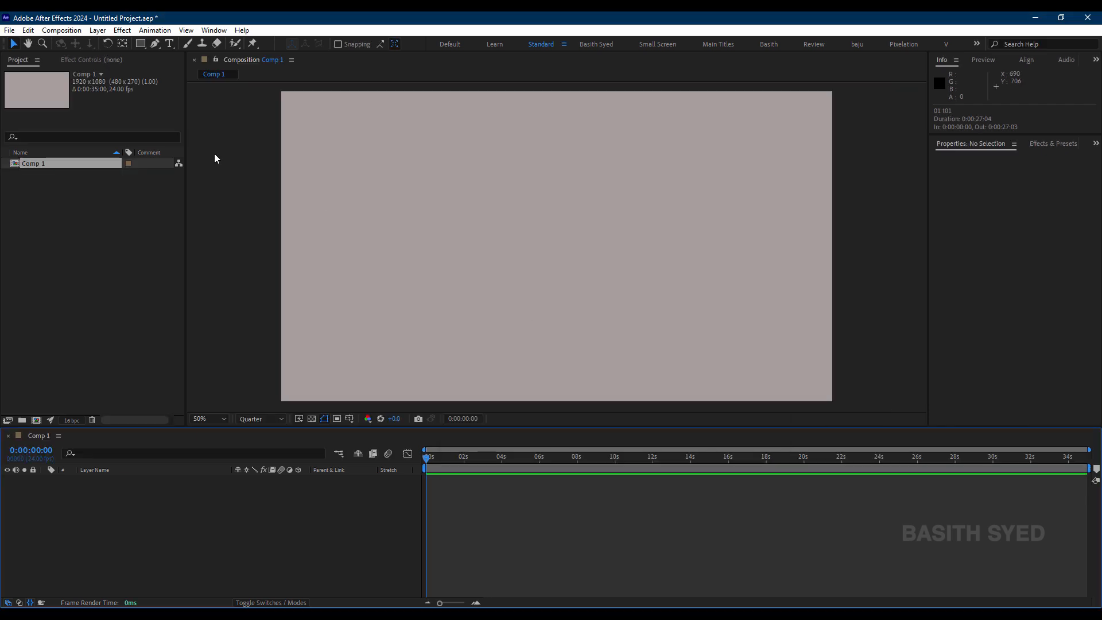
# Set Comp 1's background color to black (000000)
pyautogui.click(67, 30)
pyautogui.click(85, 58)
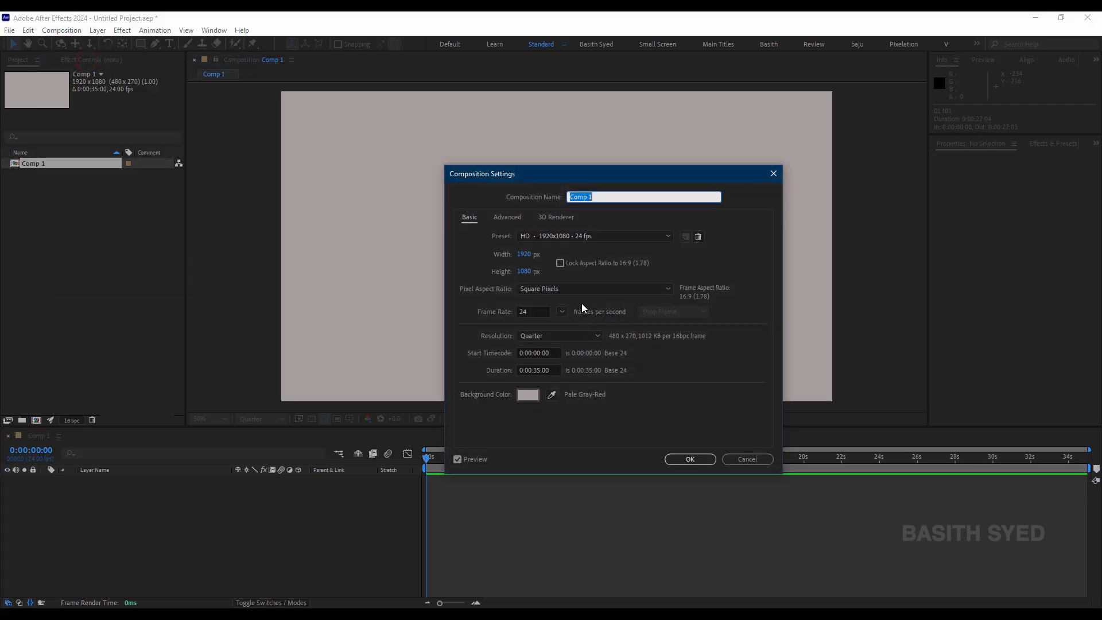
pyautogui.click(528, 395)
pyautogui.moveTo(701, 278); pyautogui.dragTo(655, 304)
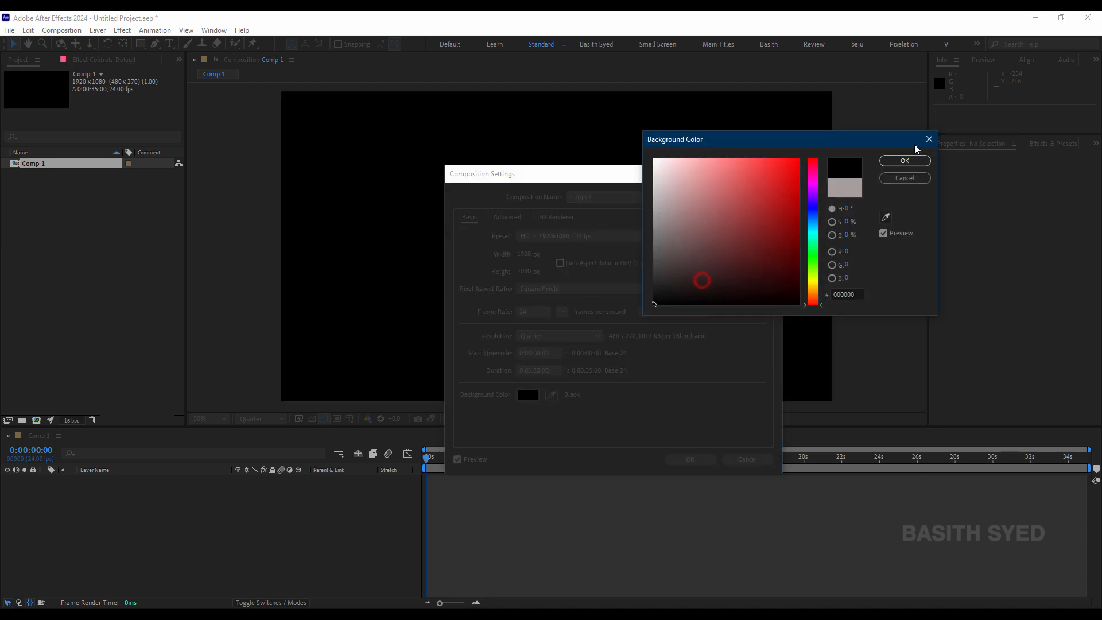
pyautogui.click(915, 161)
pyautogui.click(690, 459)
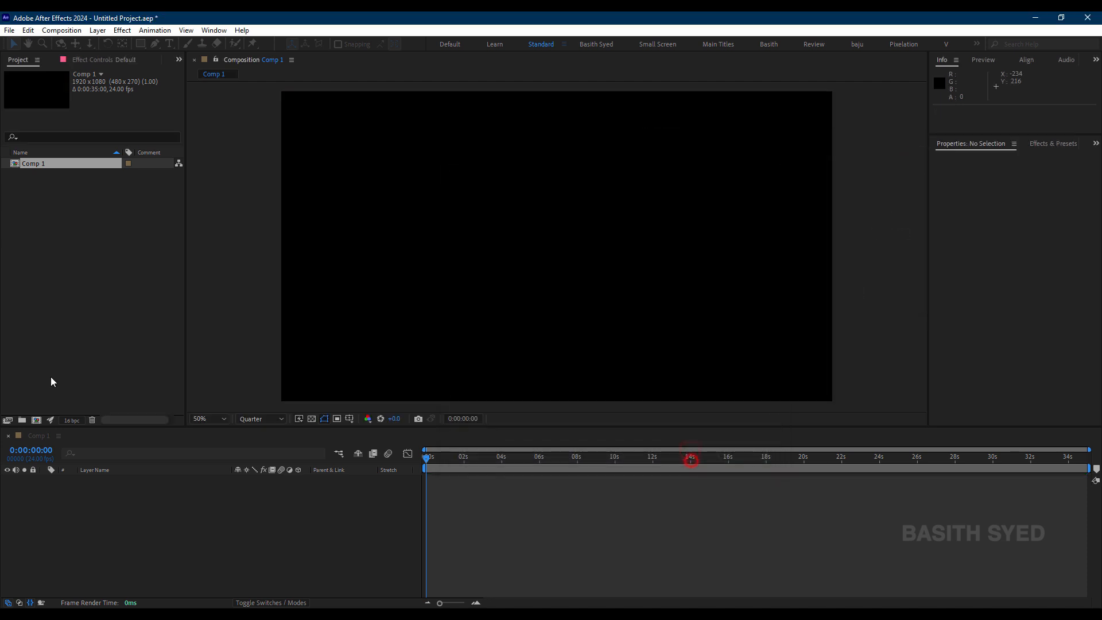
pyautogui.click(91, 343)
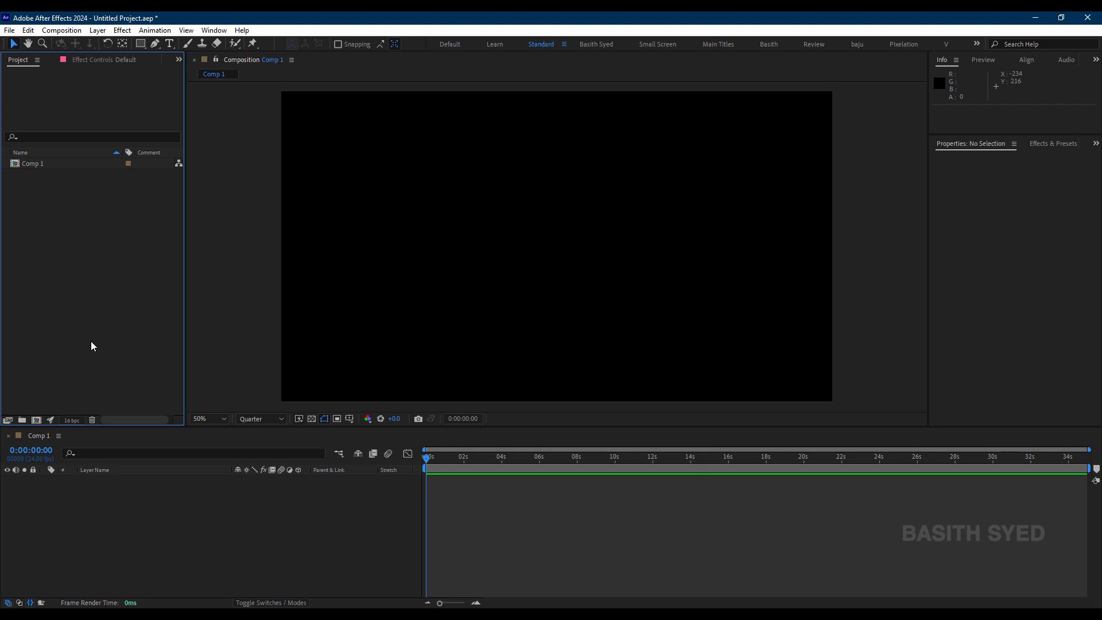
# Create a second HD 1920x1080, 24 fps composition, Comp 2, with a duration of 0:00:10:00
pyautogui.hotkey('ctrl', 'n')
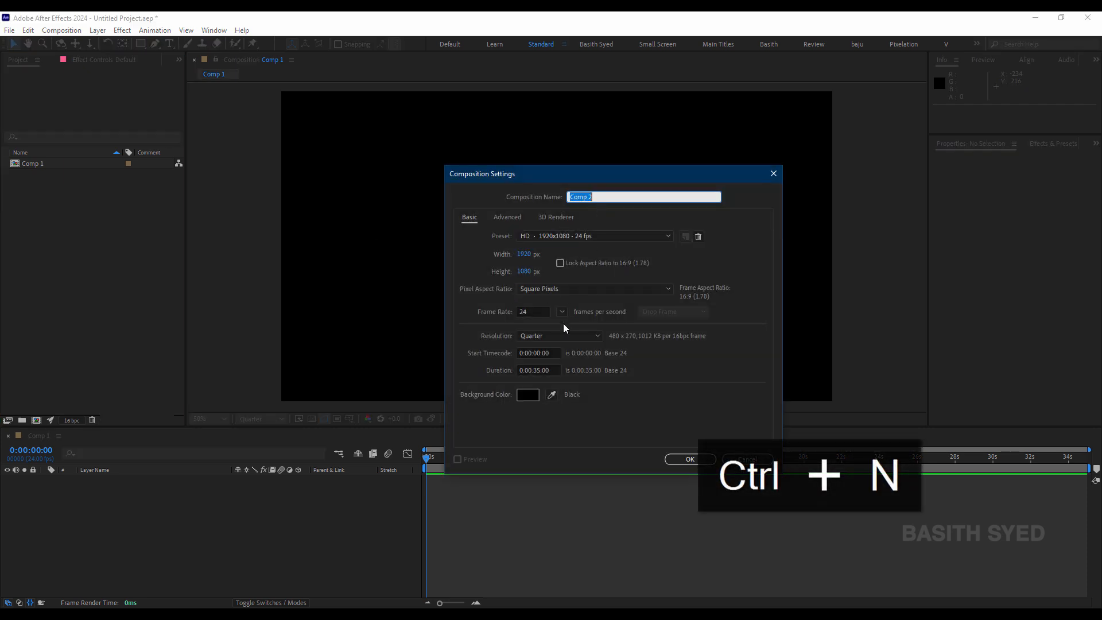
pyautogui.click(555, 369)
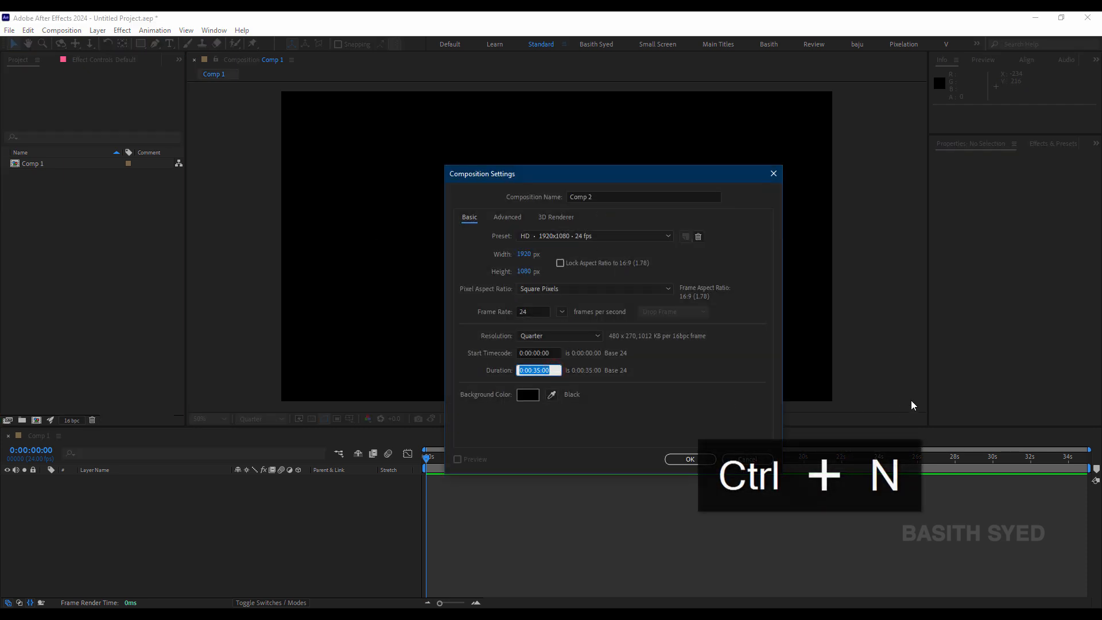
pyautogui.write('10.')
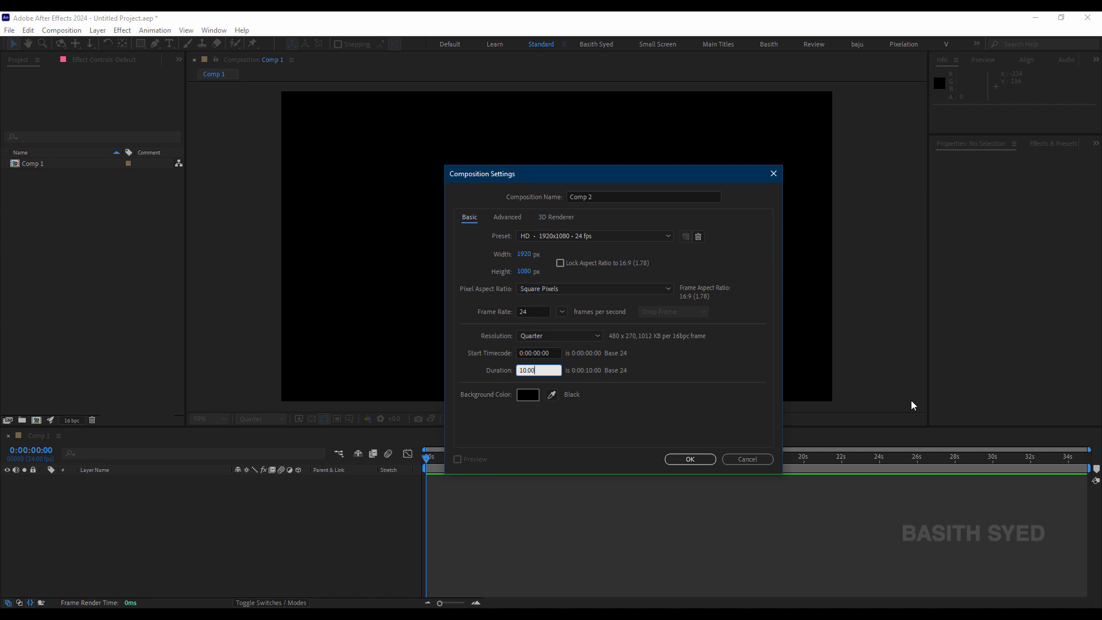
pyautogui.press('Return')
pyautogui.click(79, 296)
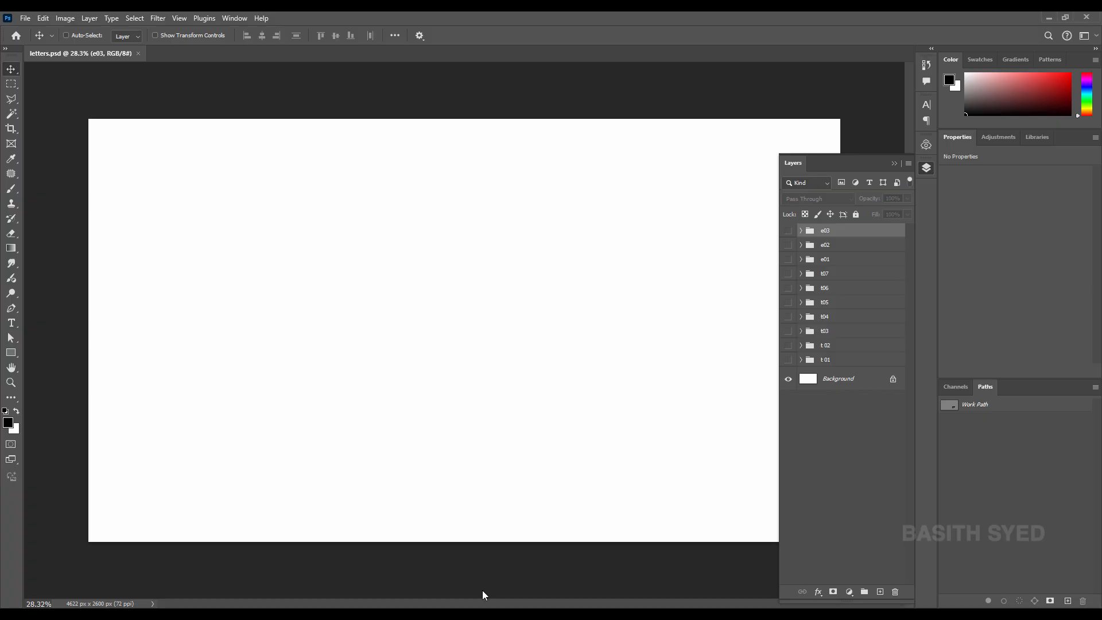
# Copy the folder path of letters.psd from Photoshop's Save As dialog, leaving the dialog without saving
pyautogui.hotkey('ctrl', 'shift', 's')
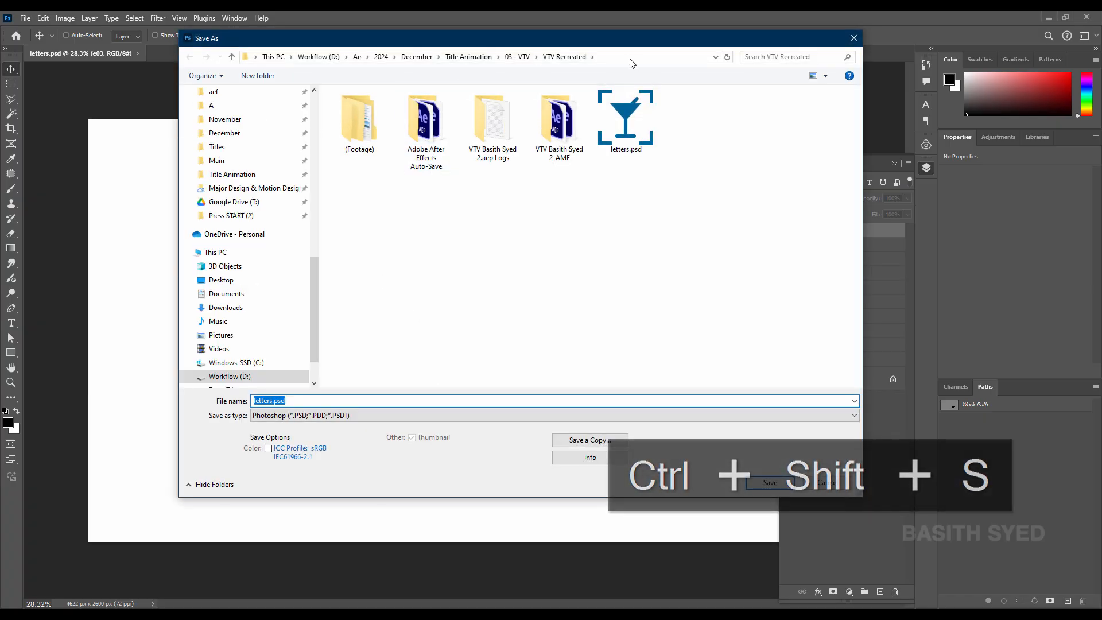
pyautogui.click(628, 57)
pyautogui.hotkey('ctrl', 'c')
pyautogui.click(828, 483)
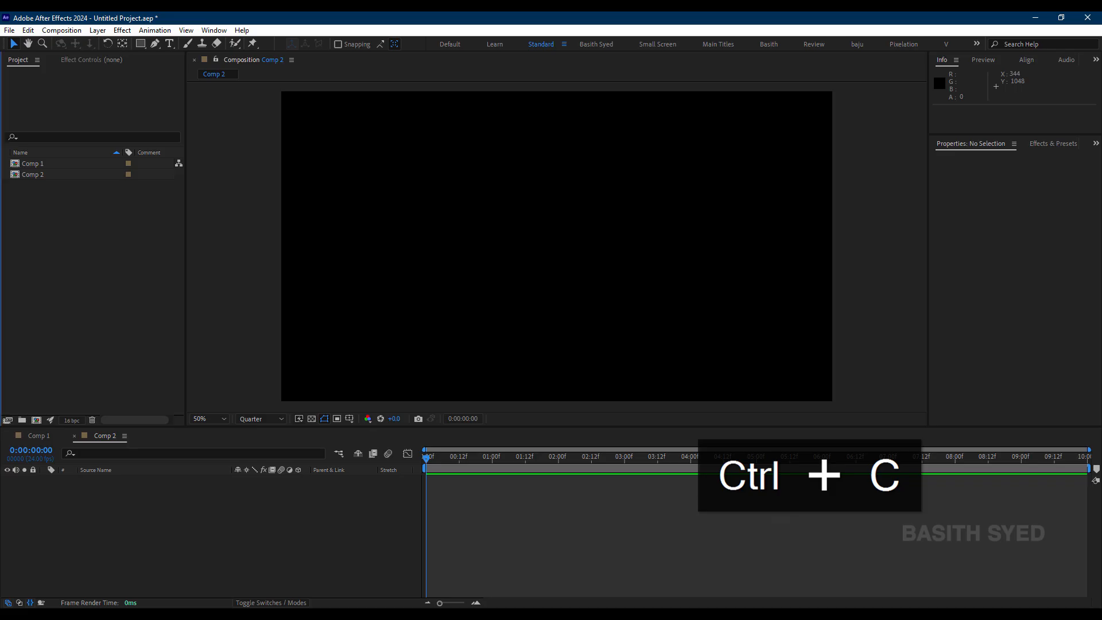
# Switch to After Effects and import letters.psd from the copied folder path as Composition - Retain Layer Sizes, with editable layer styles
pyautogui.doubleClick(136, 325)
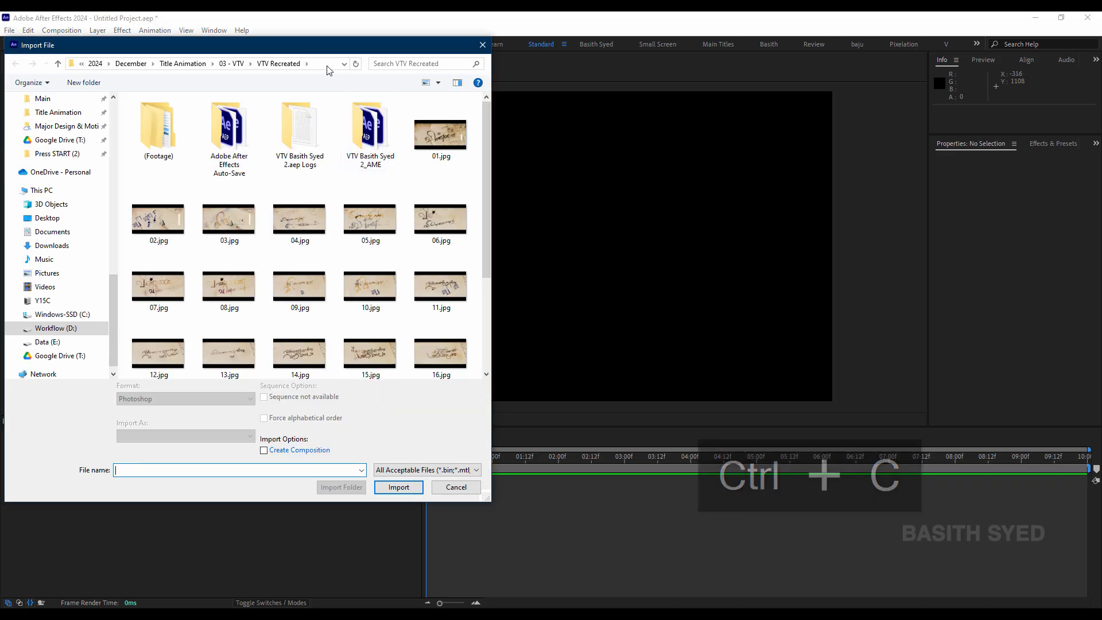
pyautogui.click(327, 64)
pyautogui.hotkey('ctrl', 'v')
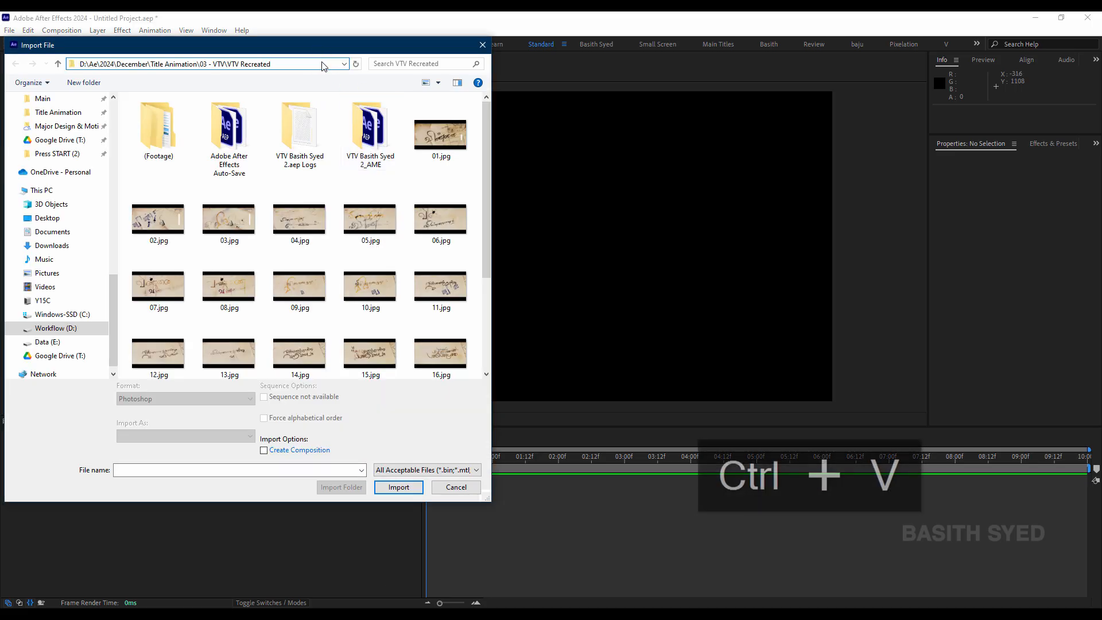
pyautogui.press('Return')
pyautogui.scroll(-2, 356, 219)
pyautogui.click(459, 290)
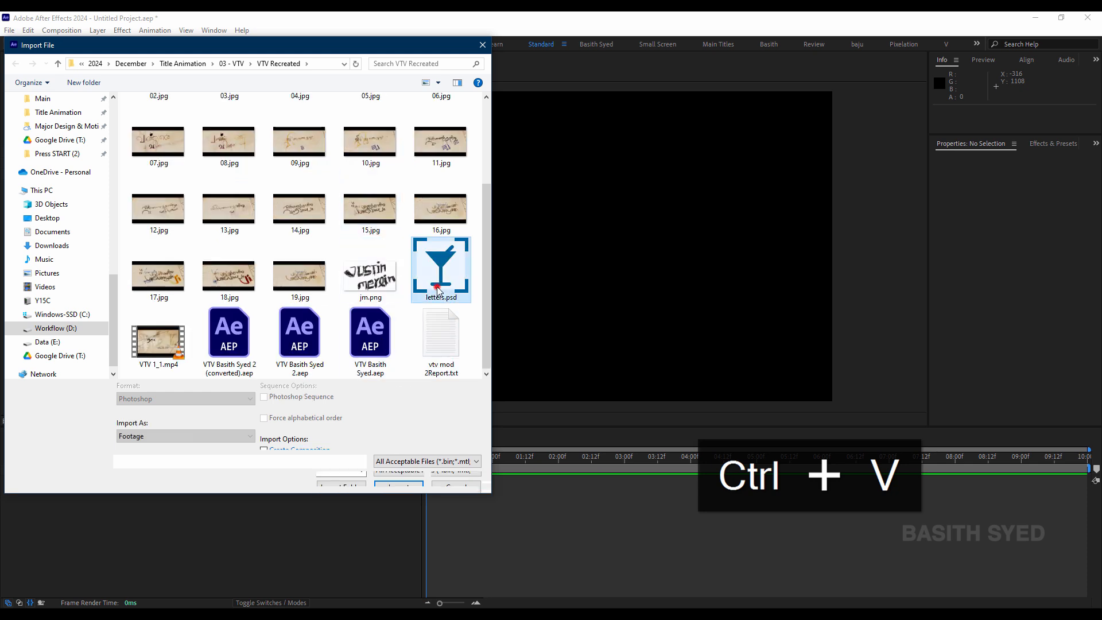
pyautogui.click(166, 436)
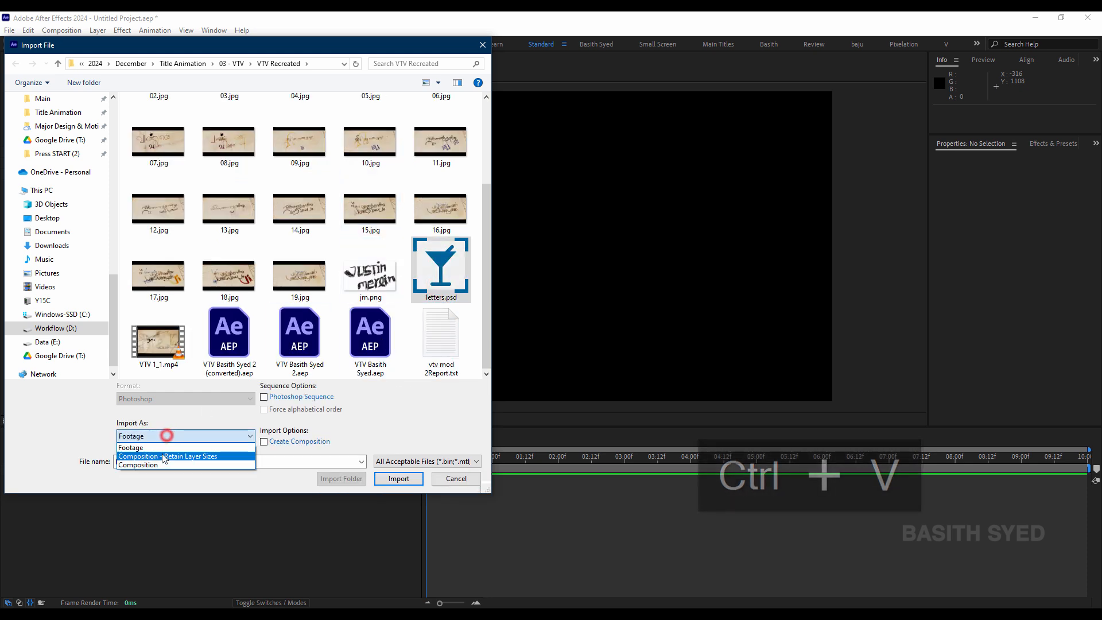
pyautogui.click(176, 457)
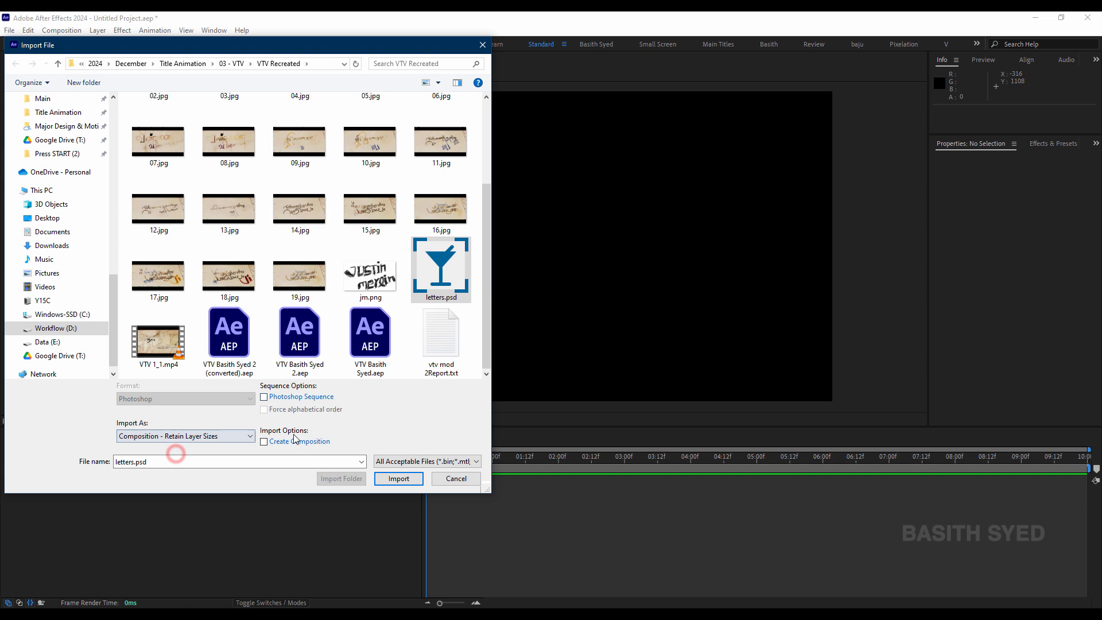
pyautogui.click(396, 478)
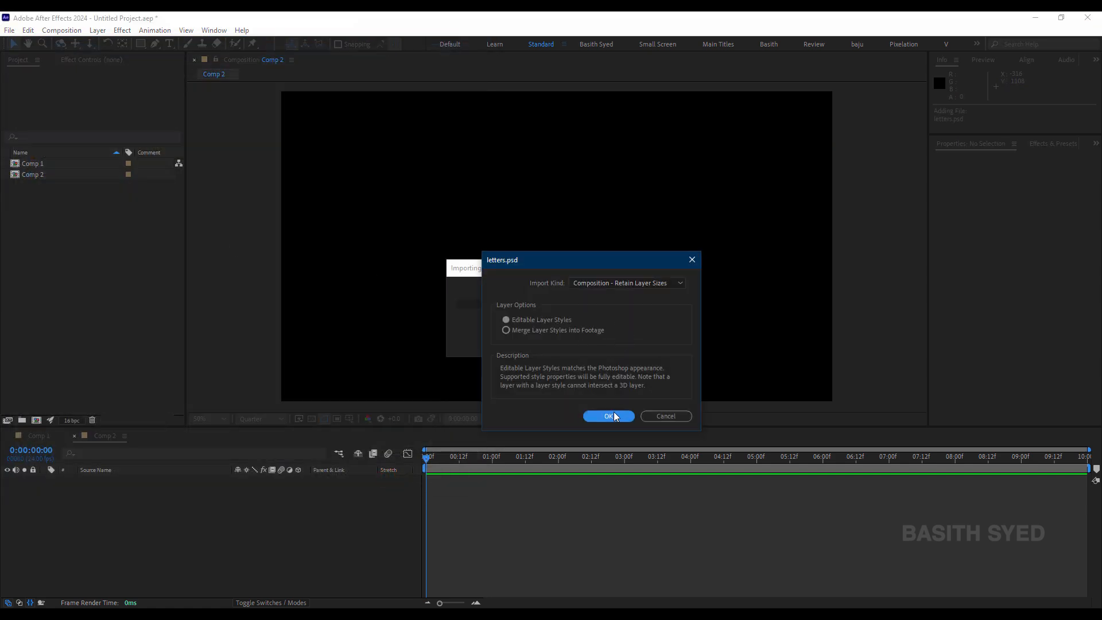
pyautogui.click(608, 416)
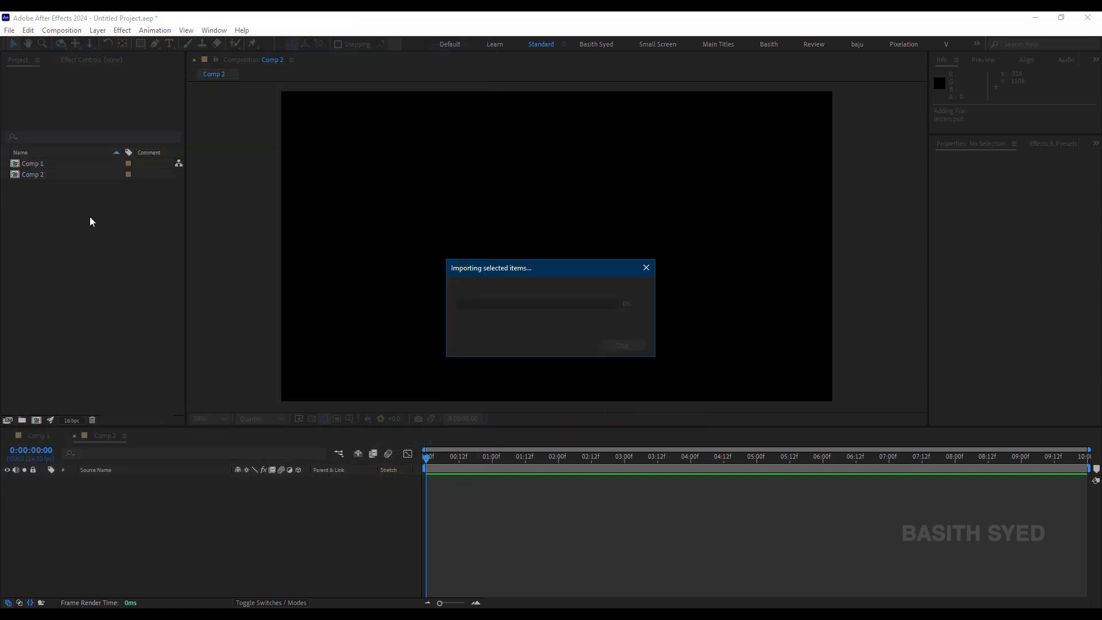
# Open the imported letters composition and its t 01 precomp to examine their layers, and return to Comp 2
pyautogui.doubleClick(64, 186)
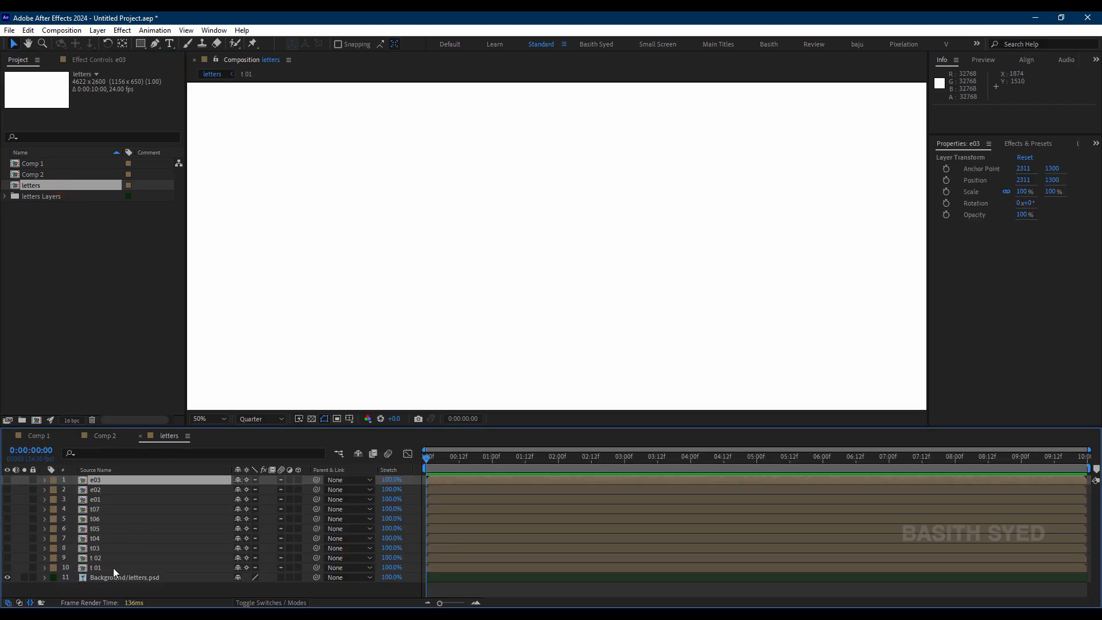
pyautogui.doubleClick(112, 568)
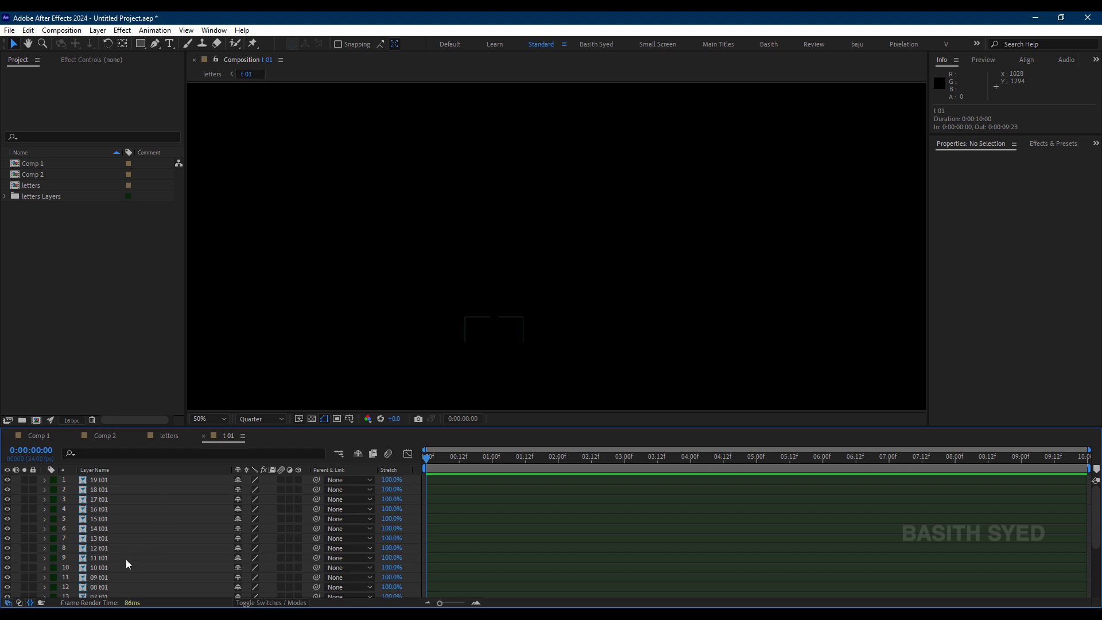
pyautogui.click(179, 438)
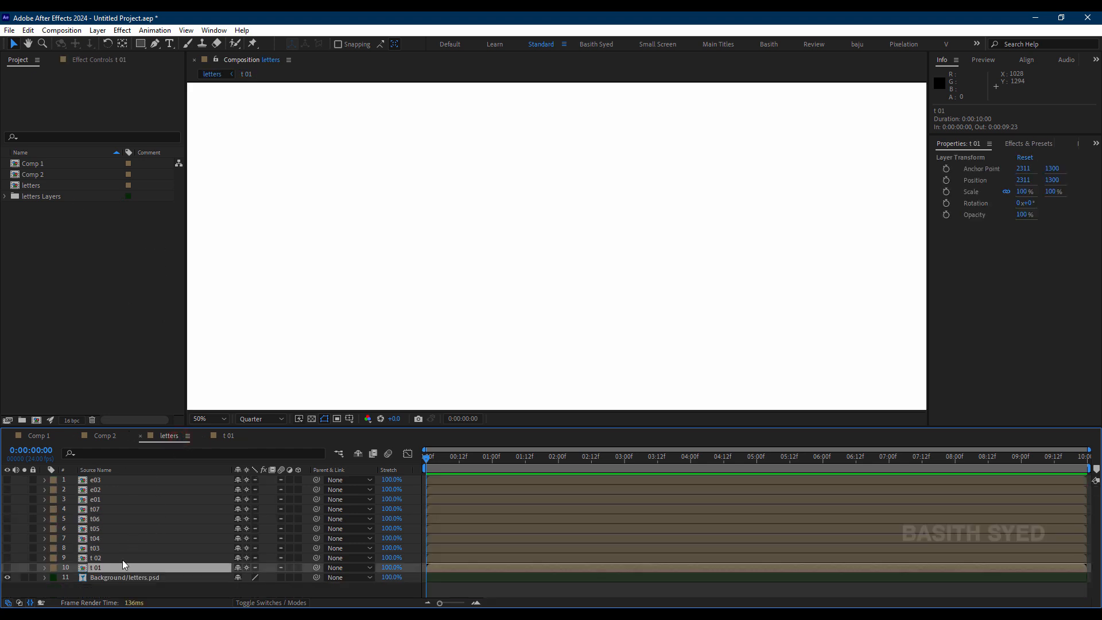
pyautogui.click(122, 558)
pyautogui.click(121, 567)
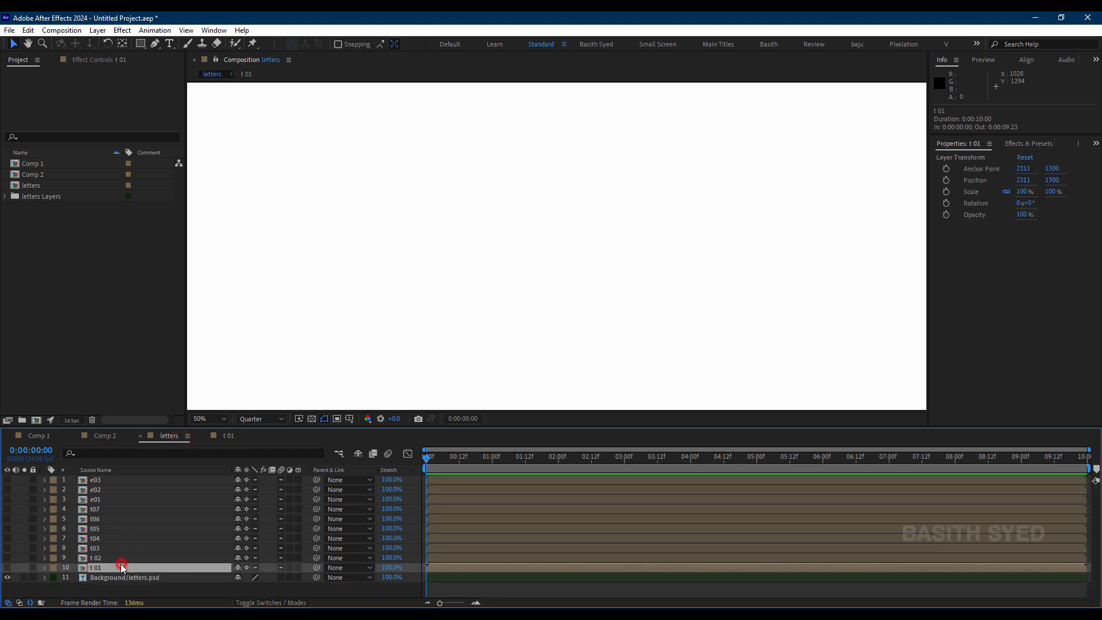
pyautogui.click(108, 436)
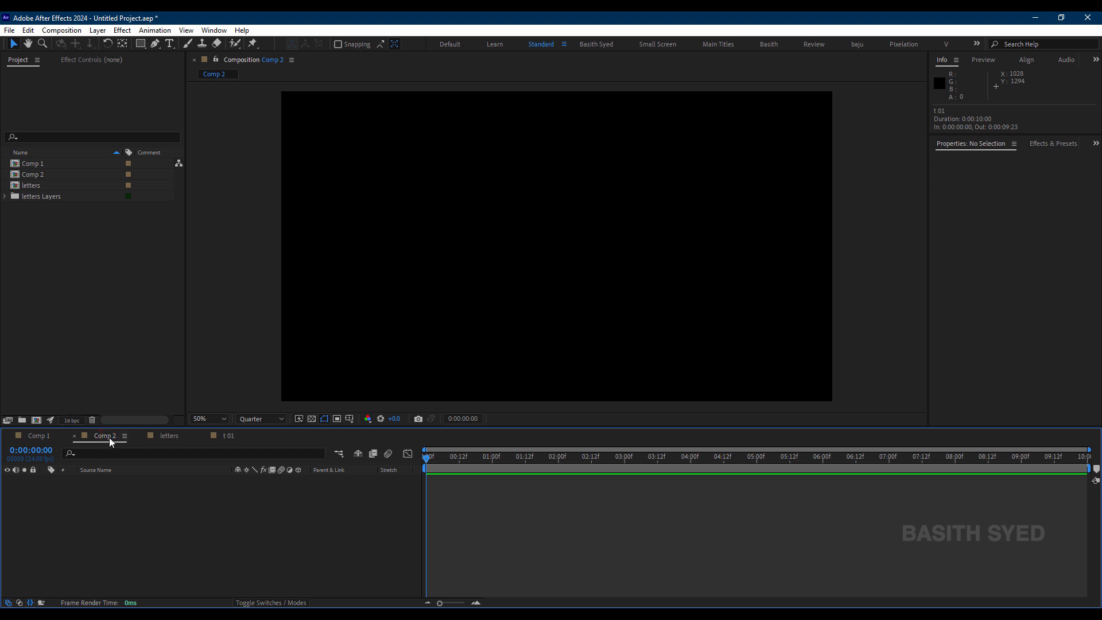
pyautogui.click(47, 175)
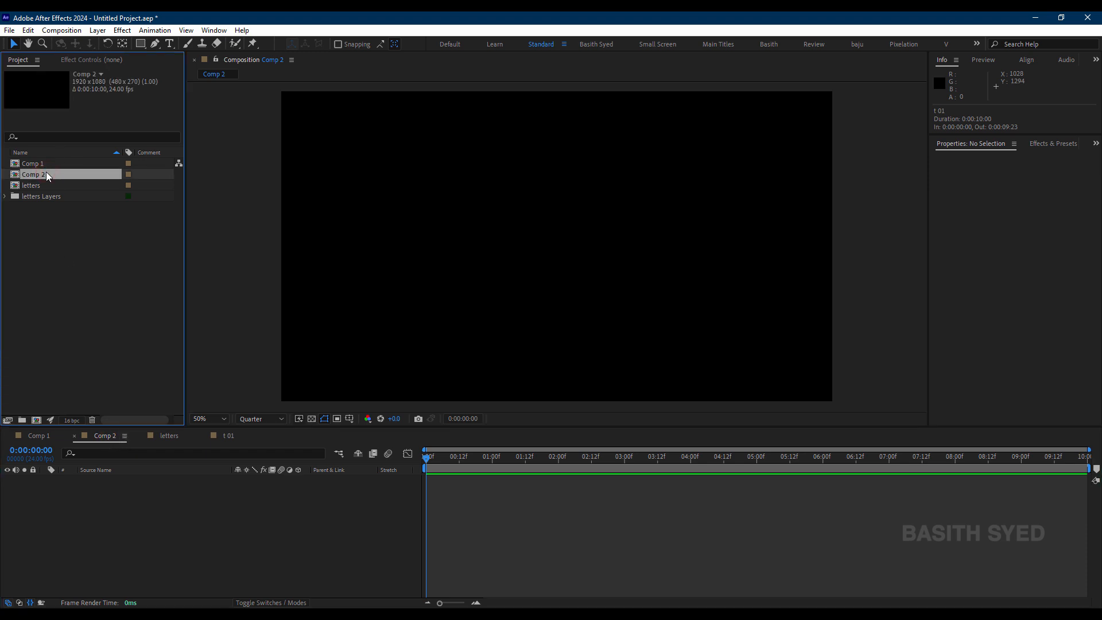
pyautogui.press('Delete')
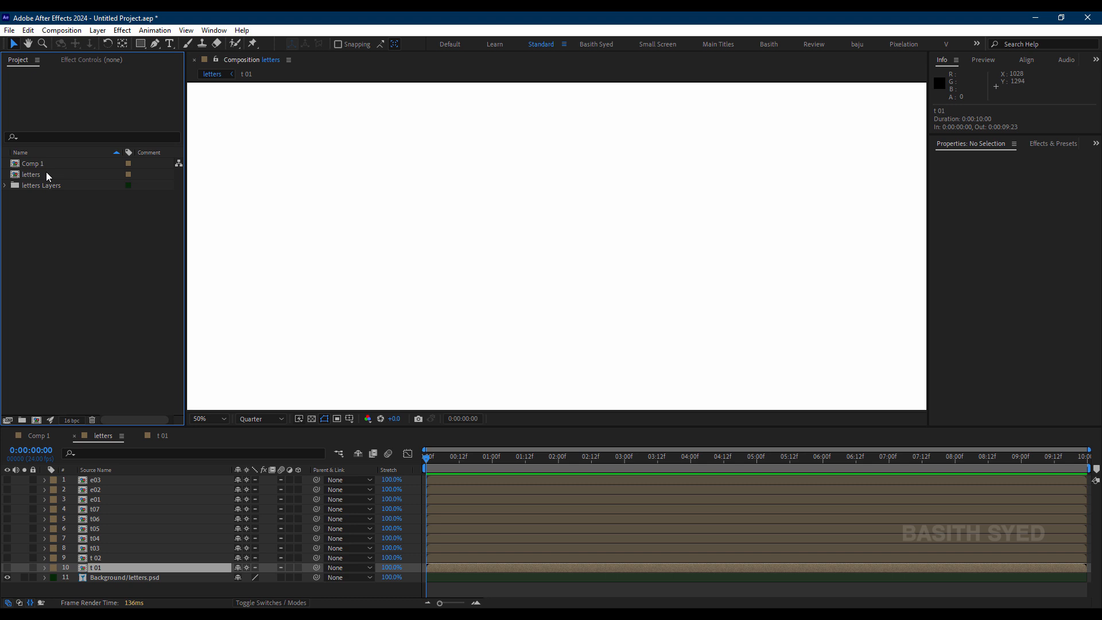
pyautogui.hotkey('ctrl', 'z')
# Check Comp 2's details and delete it from the project
pyautogui.click(56, 174)
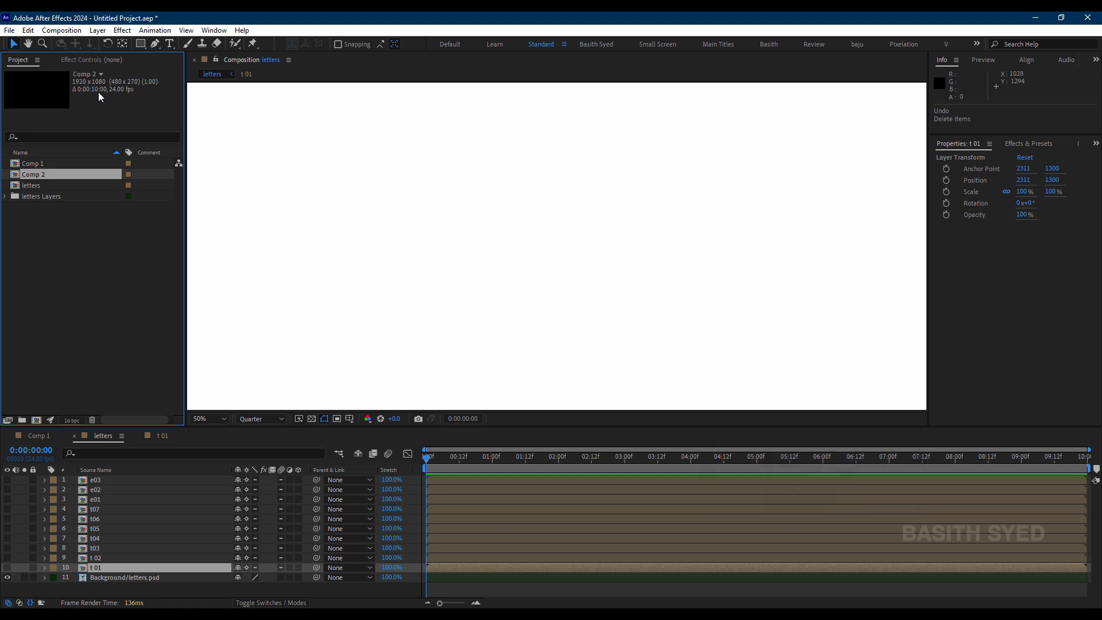
pyautogui.click(56, 175)
pyautogui.press('Delete')
# Open the letters composition from the project and check the length of its layers on the timeline
pyautogui.click(55, 176)
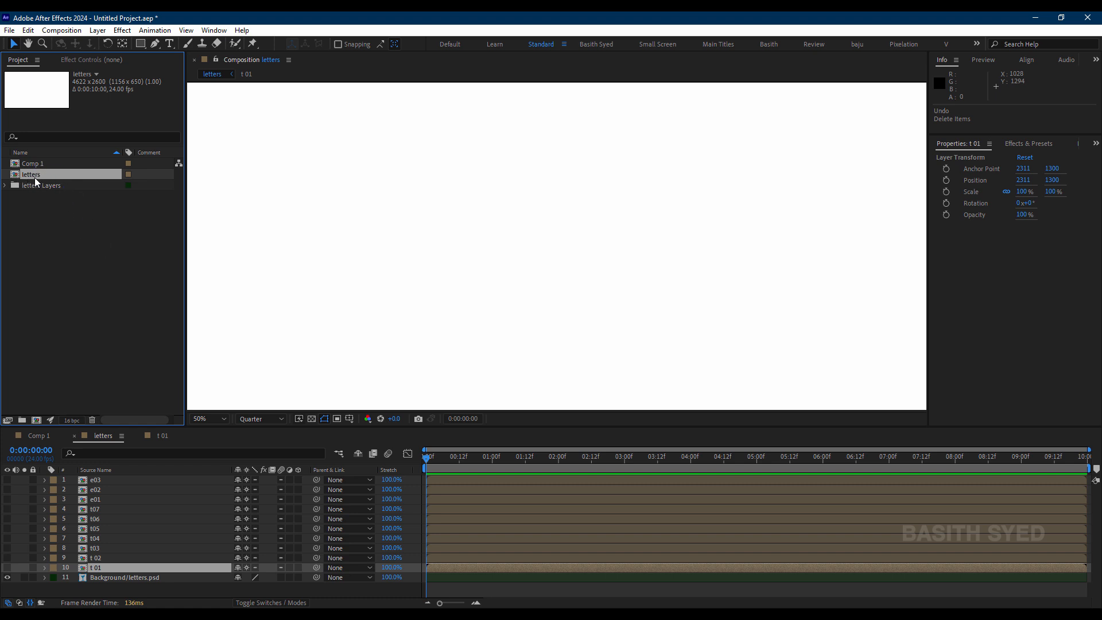
pyautogui.doubleClick(35, 175)
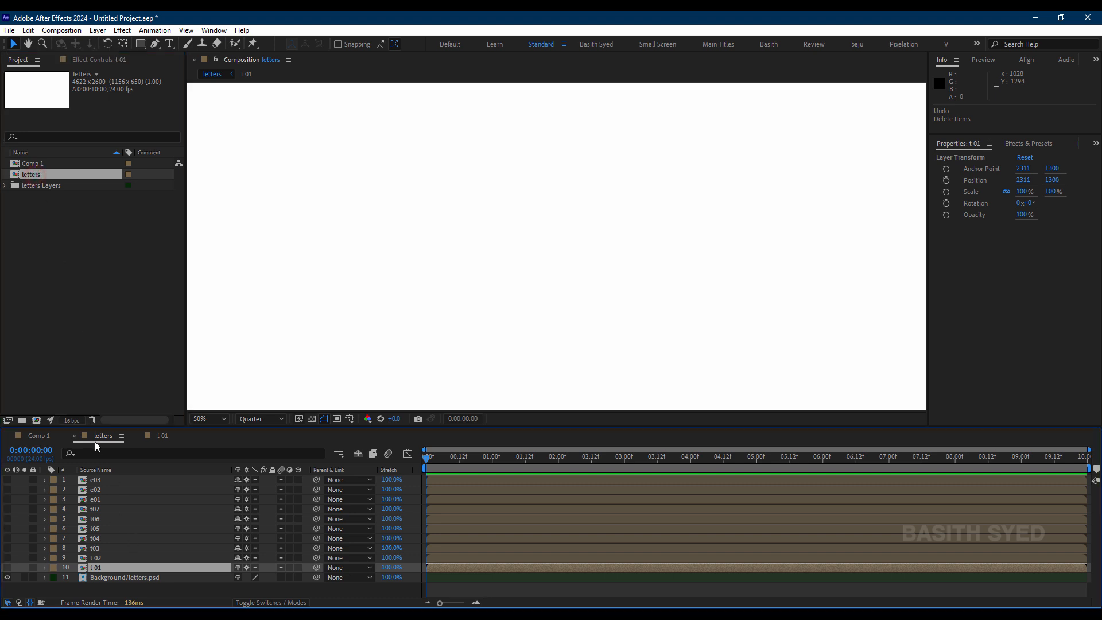
pyautogui.click(1071, 461)
pyautogui.moveTo(1085, 458); pyautogui.dragTo(341, 551)
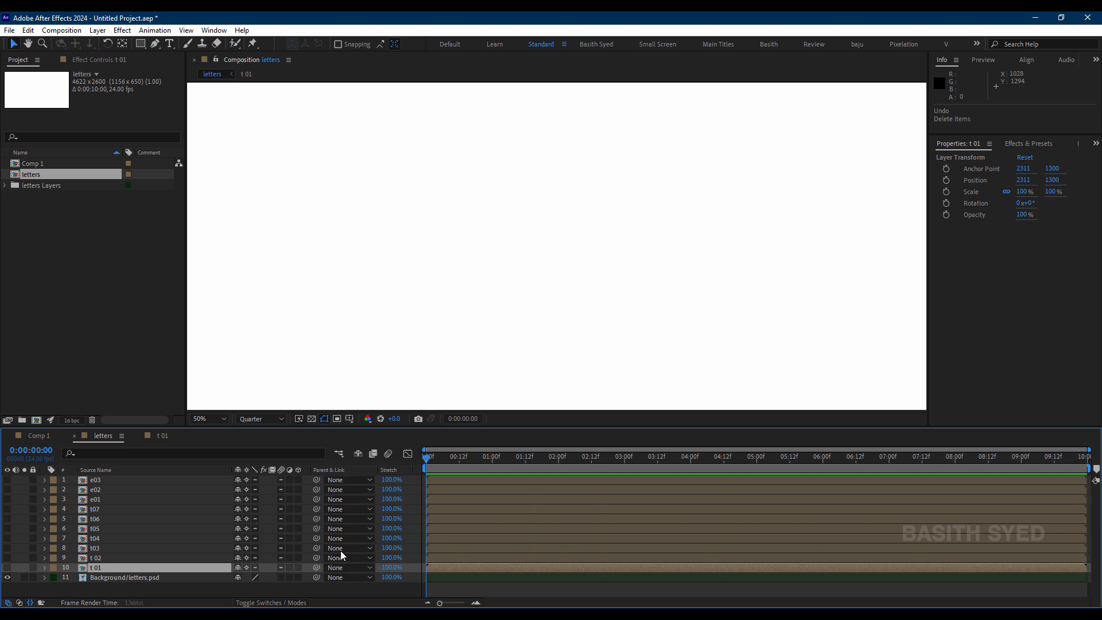
# Examine the layers of the t 02 and t 01 precomps, viewing the end of their timelines, and return to the letters composition
pyautogui.doubleClick(105, 560)
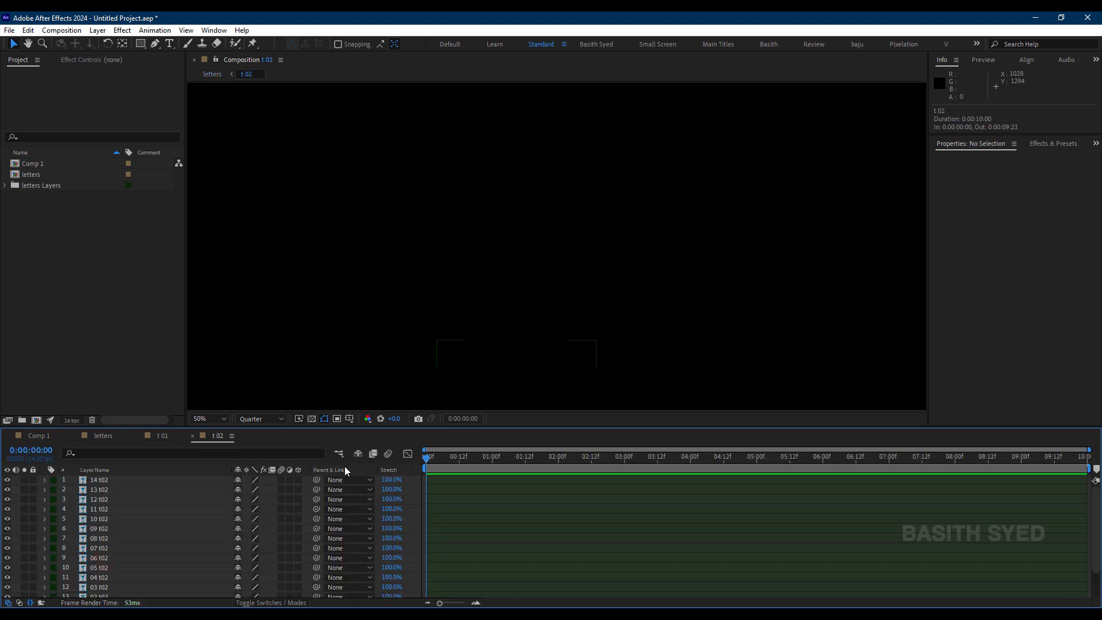
pyautogui.click(1052, 456)
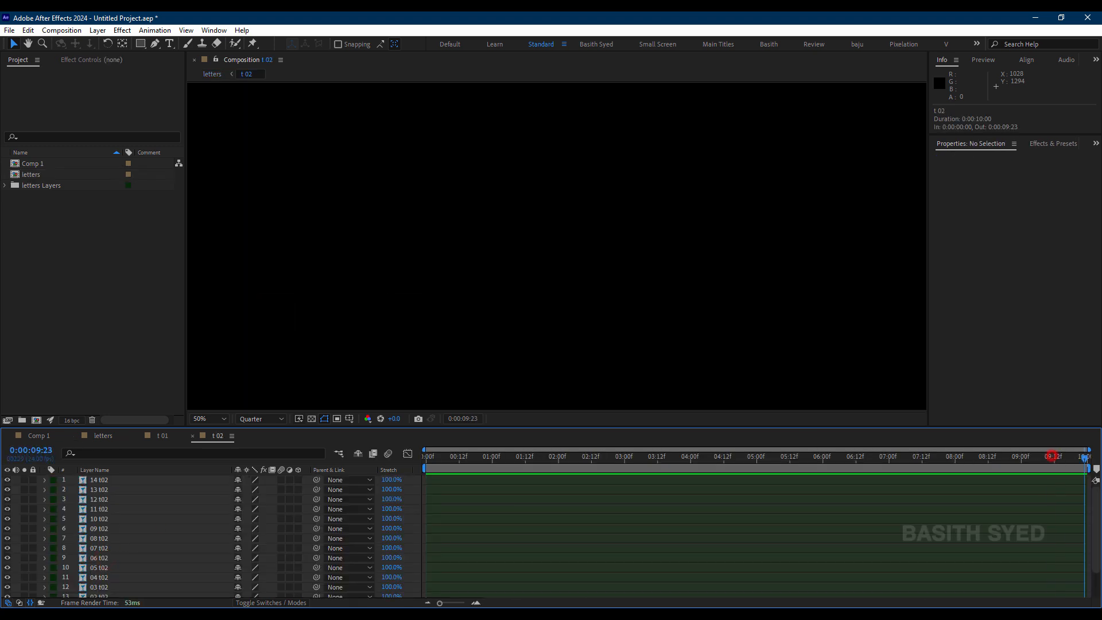
pyautogui.click(164, 437)
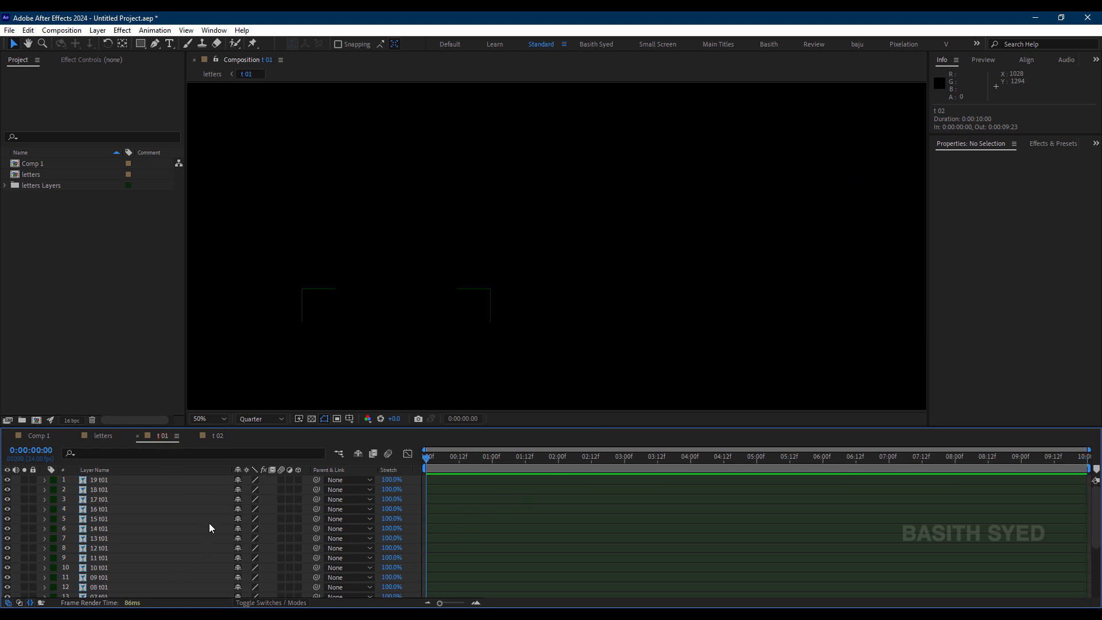
pyautogui.click(117, 435)
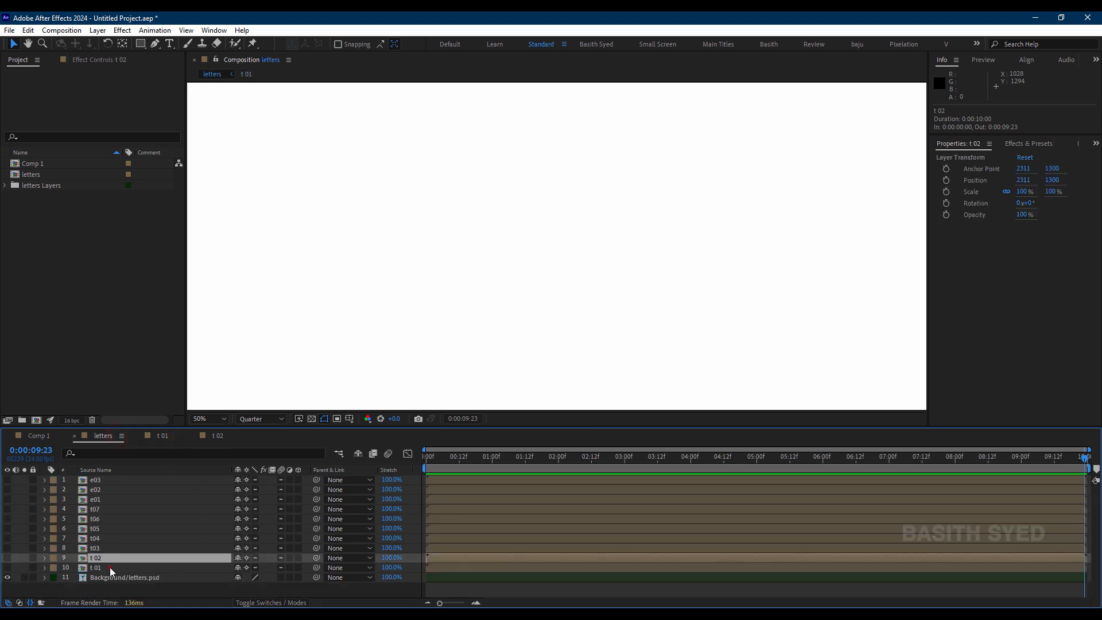
pyautogui.doubleClick(109, 567)
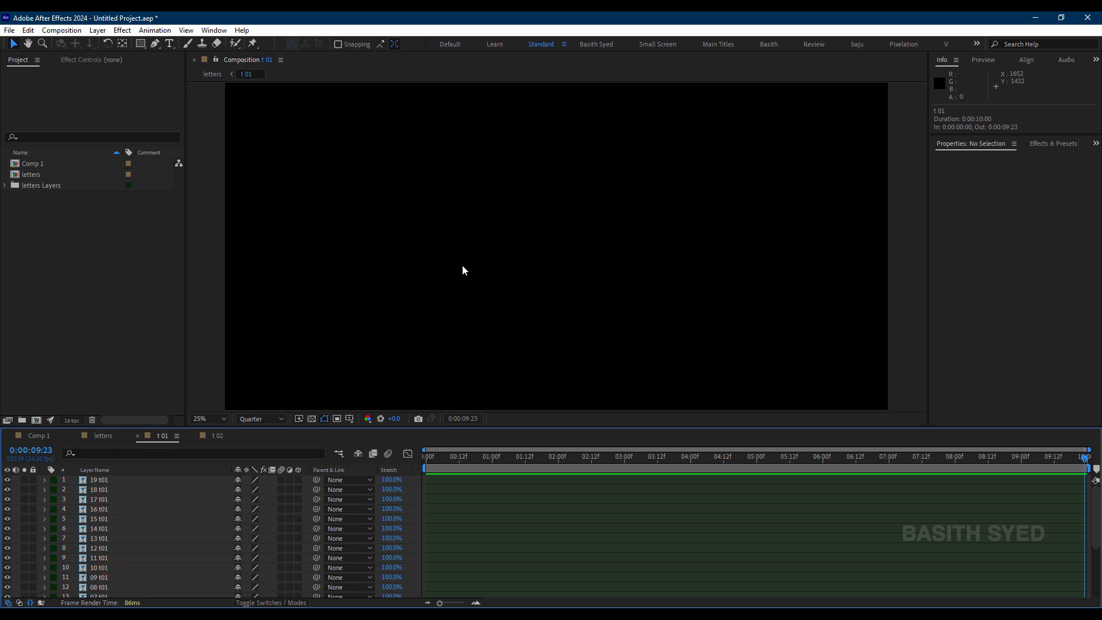
pyautogui.hotkey('shift', '/')
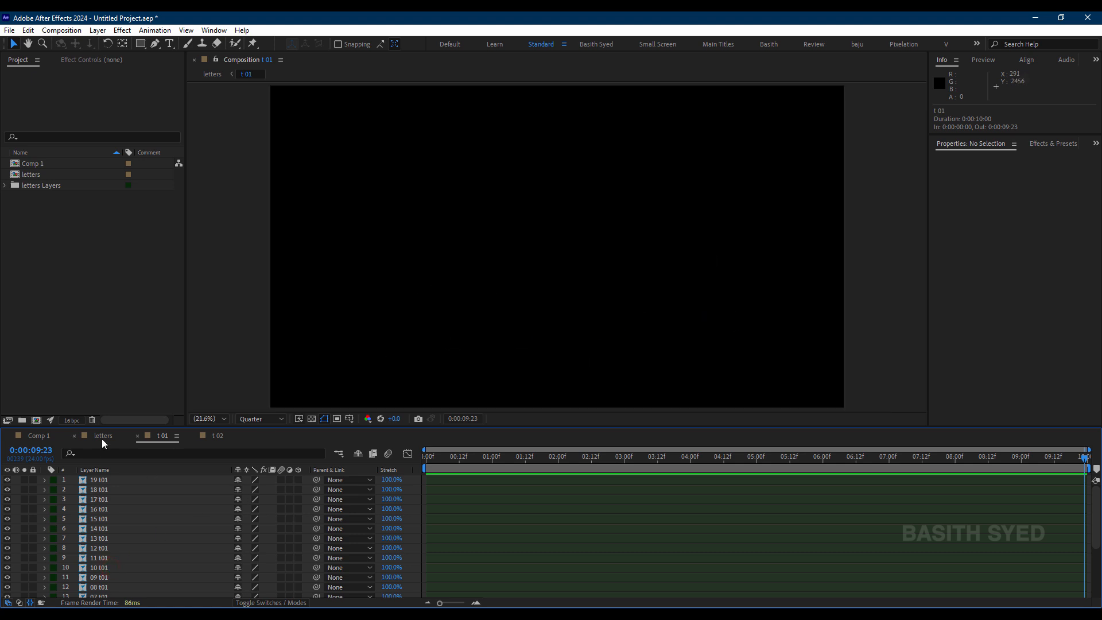
pyautogui.click(102, 436)
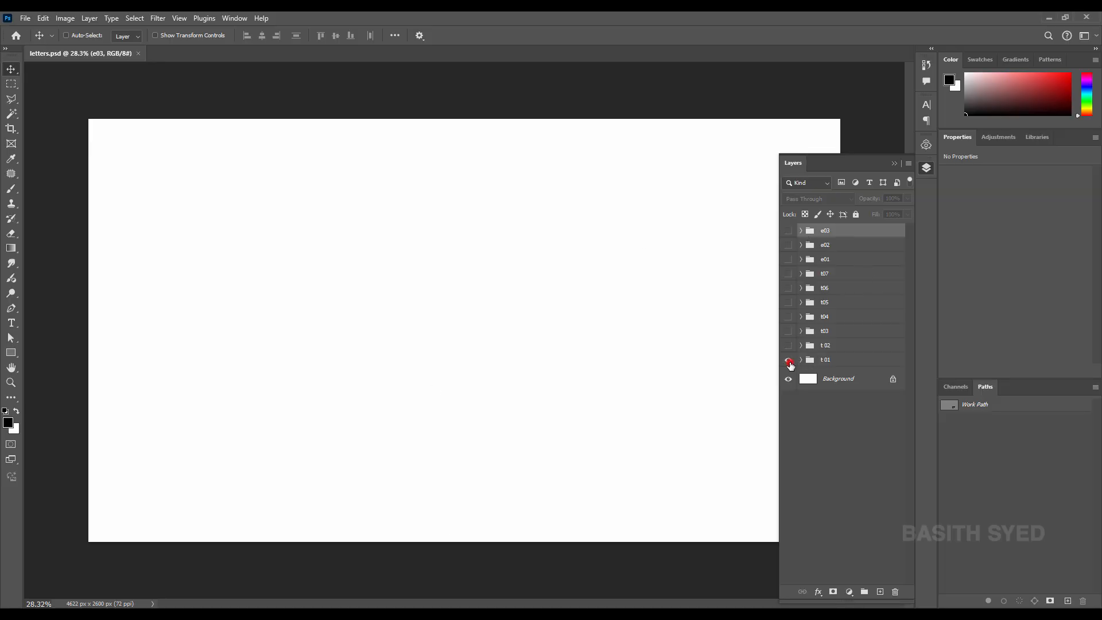
# Switch to Photoshop and check the t 01 group's lettering and its separate stroke layers in letters.psd
pyautogui.click(788, 360)
pyautogui.click(789, 360)
pyautogui.click(801, 360)
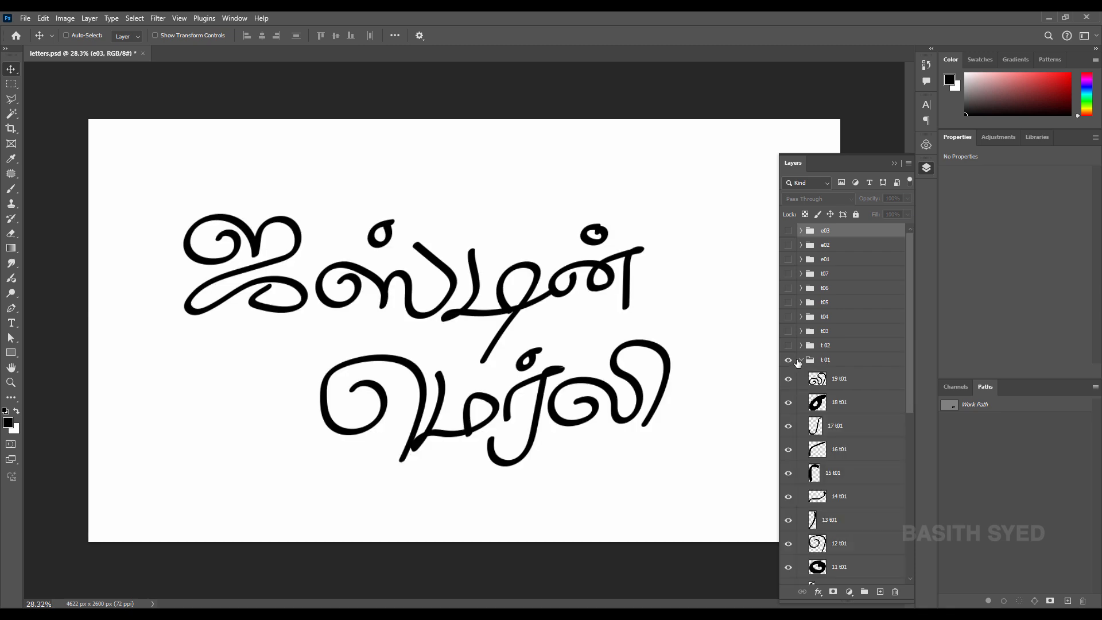
pyautogui.click(789, 360)
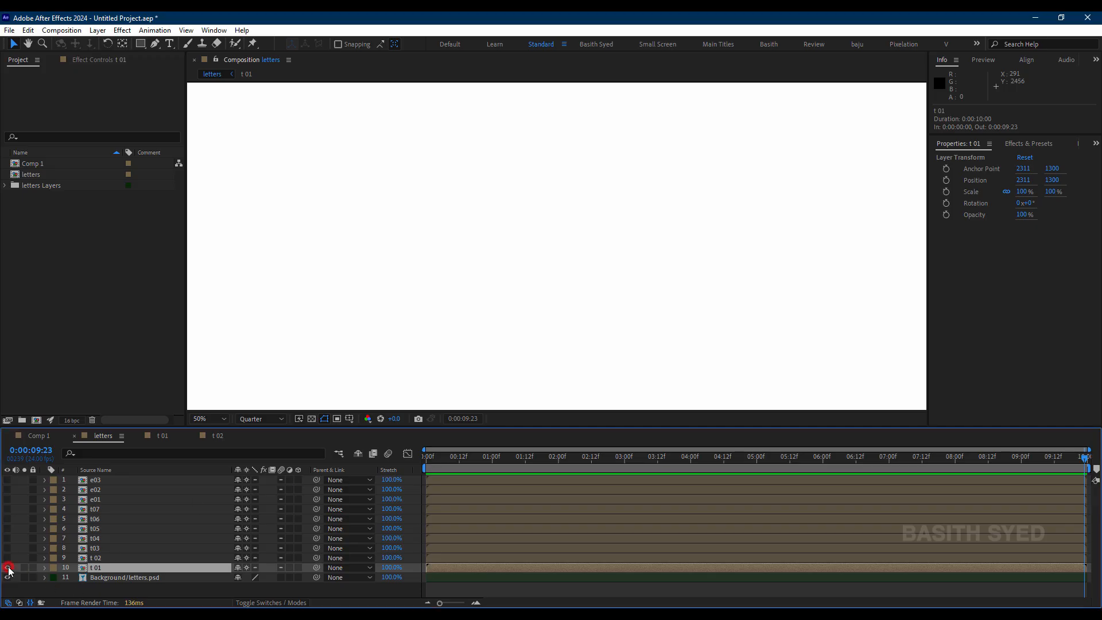
# Switch back to After Effects, open the t 01 precomp and set its background color to gray 6E6E6E
pyautogui.click(7, 568)
pyautogui.doubleClick(99, 568)
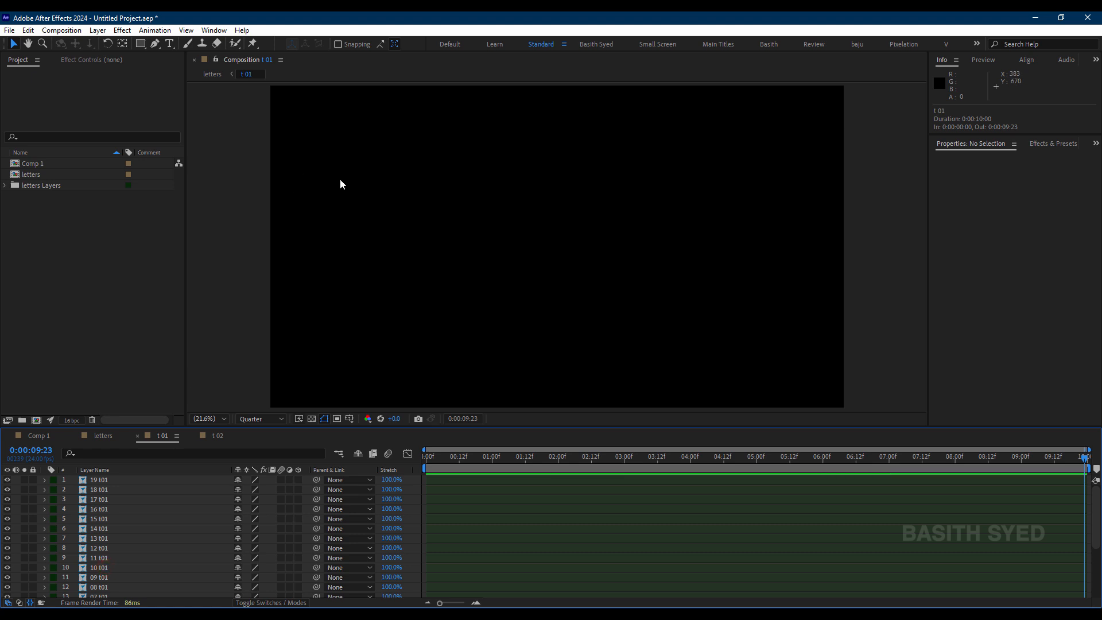
pyautogui.click(62, 29)
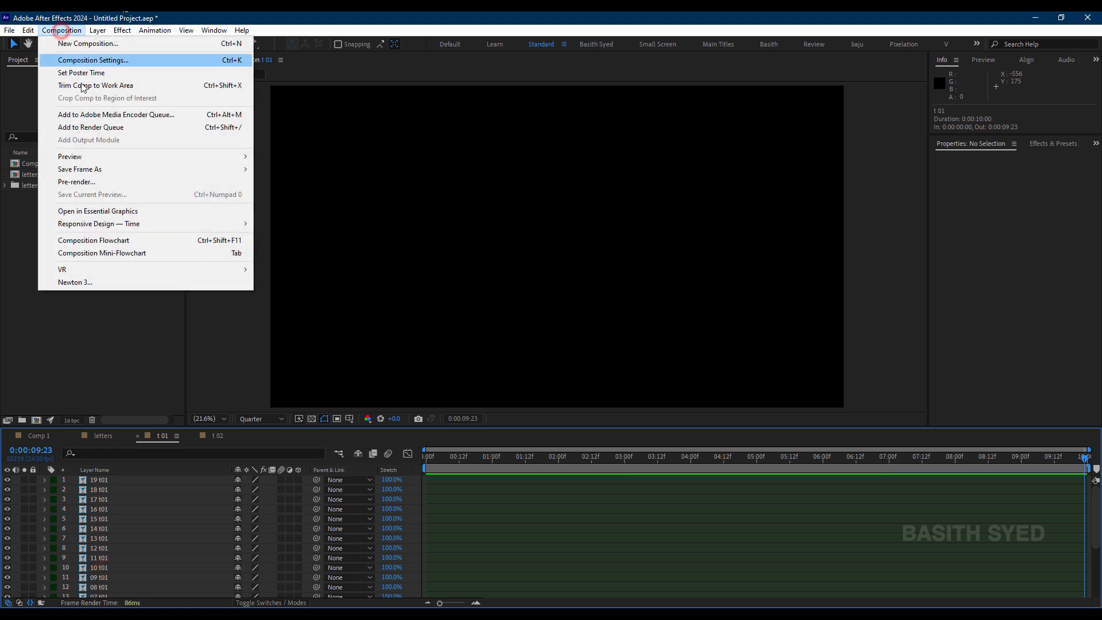
pyautogui.click(115, 59)
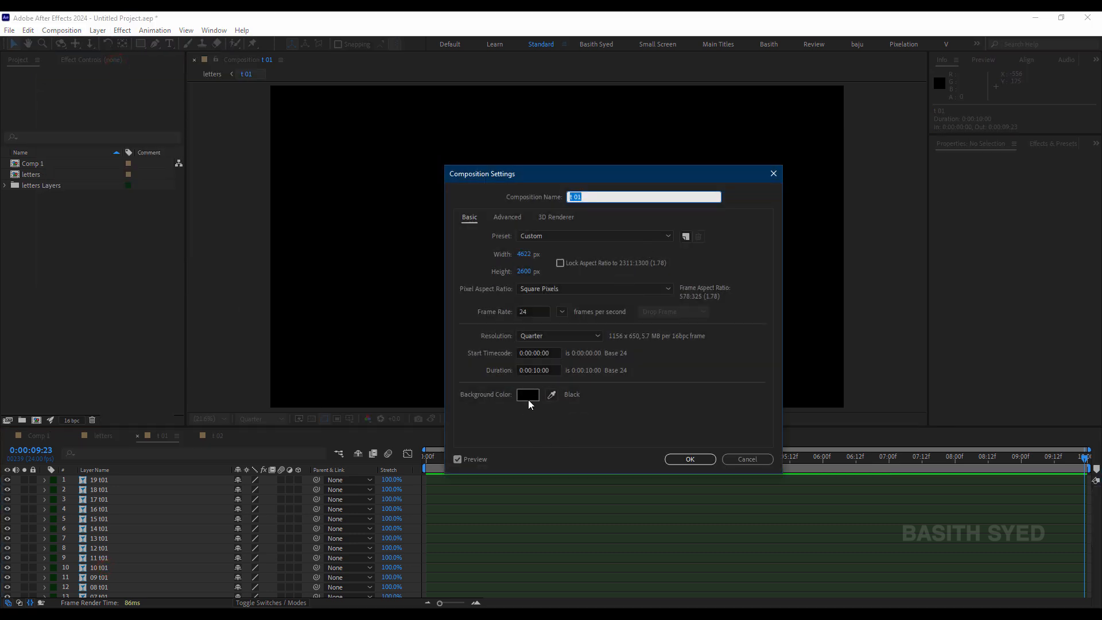
pyautogui.click(528, 395)
pyautogui.moveTo(671, 271); pyautogui.dragTo(654, 242)
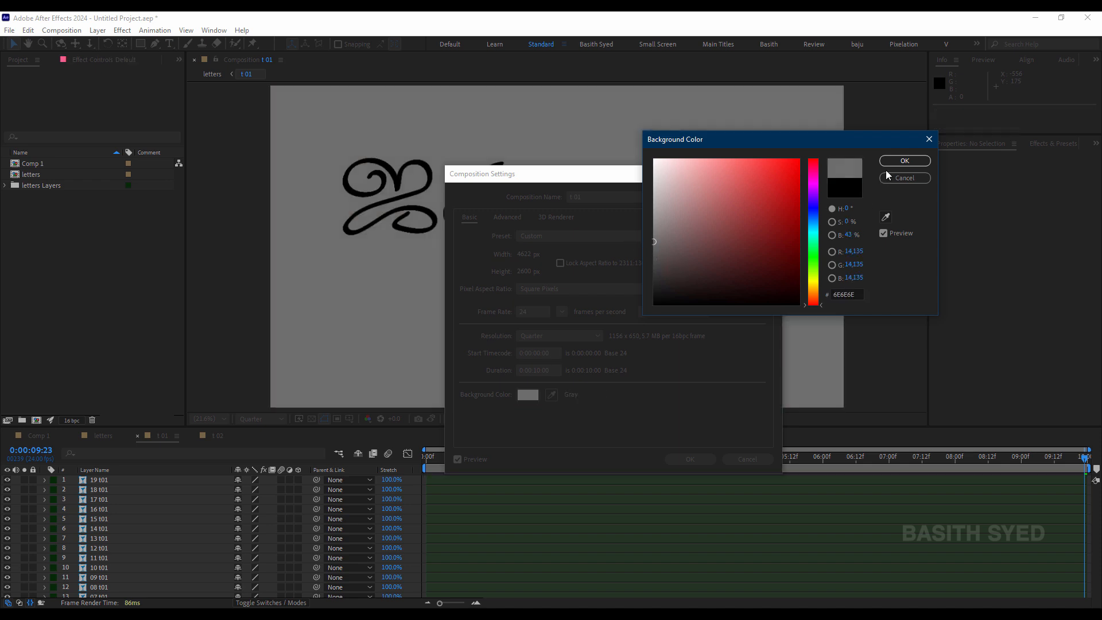
pyautogui.click(894, 162)
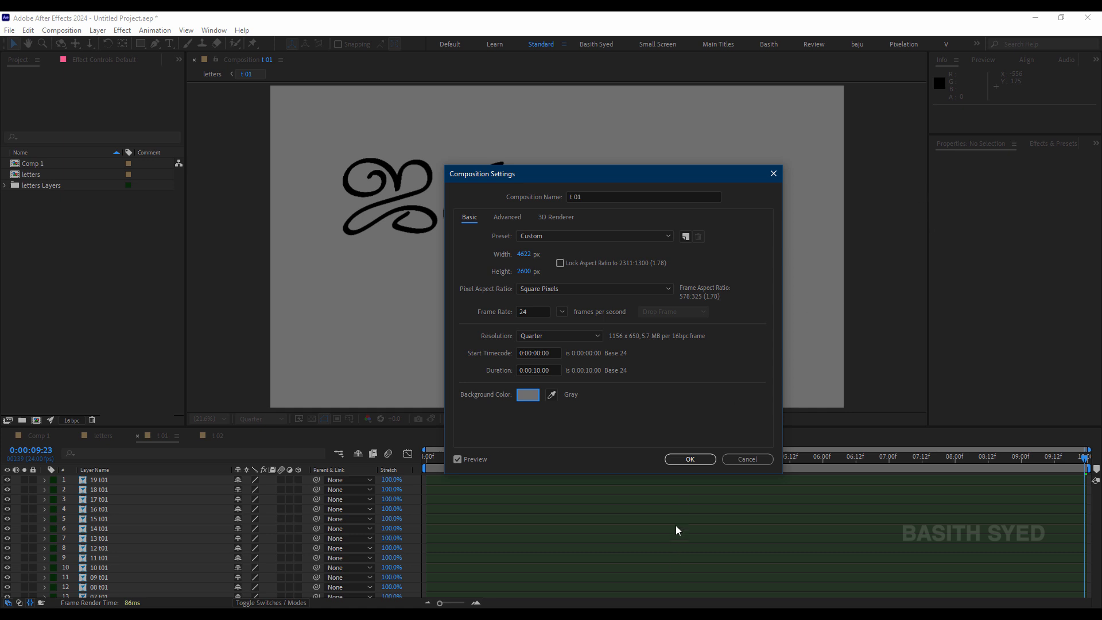
pyautogui.click(691, 460)
# Move the lowest 06 t01 layer above 05 t01 in the layer order and select 01 t01
pyautogui.scroll(-3, 109, 577)
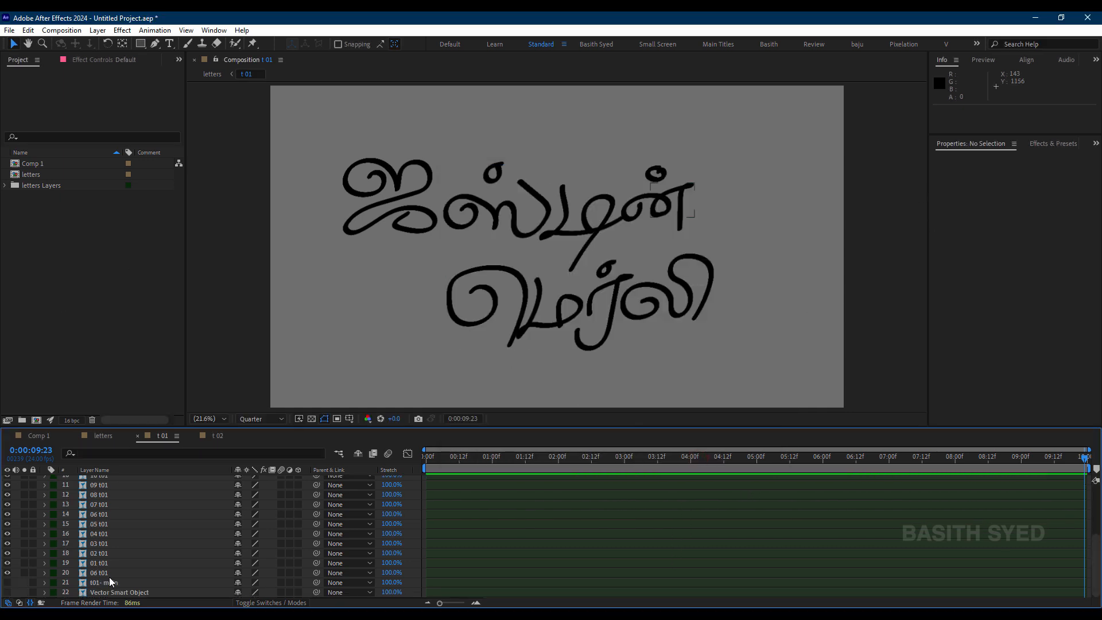
pyautogui.click(115, 573)
pyautogui.moveTo(119, 571); pyautogui.dragTo(129, 523)
pyautogui.click(115, 573)
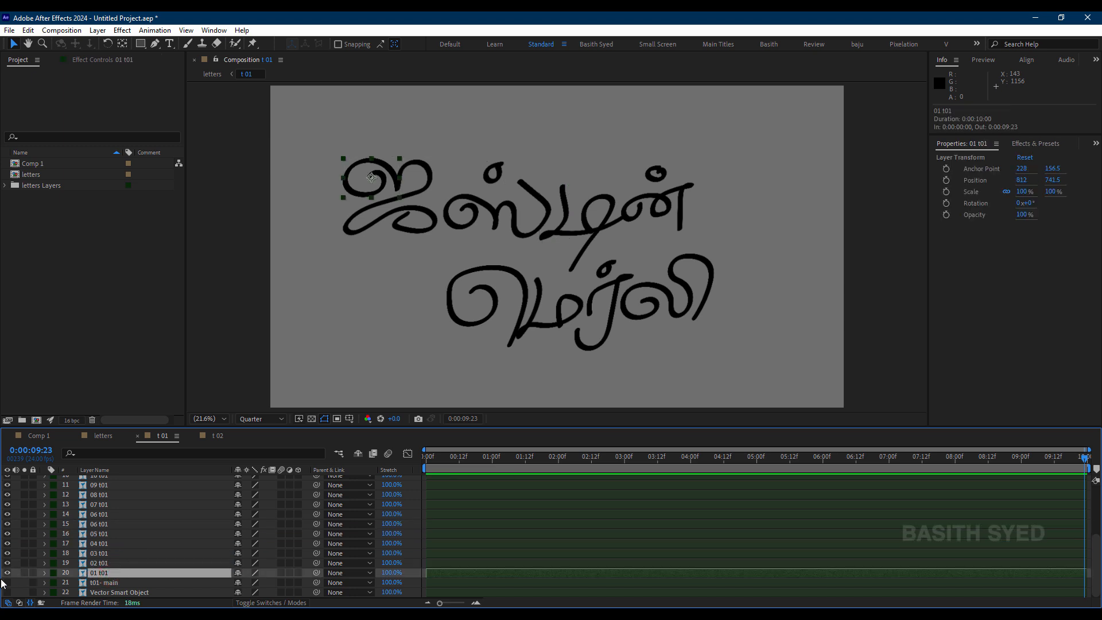
pyautogui.click(101, 563)
pyautogui.click(101, 573)
# End the t 01 work area at the 5-second mark and return the playhead to the start
pyautogui.moveTo(760, 456); pyautogui.dragTo(754, 459)
pyautogui.press('n')
pyautogui.moveTo(438, 462); pyautogui.dragTo(413, 470)
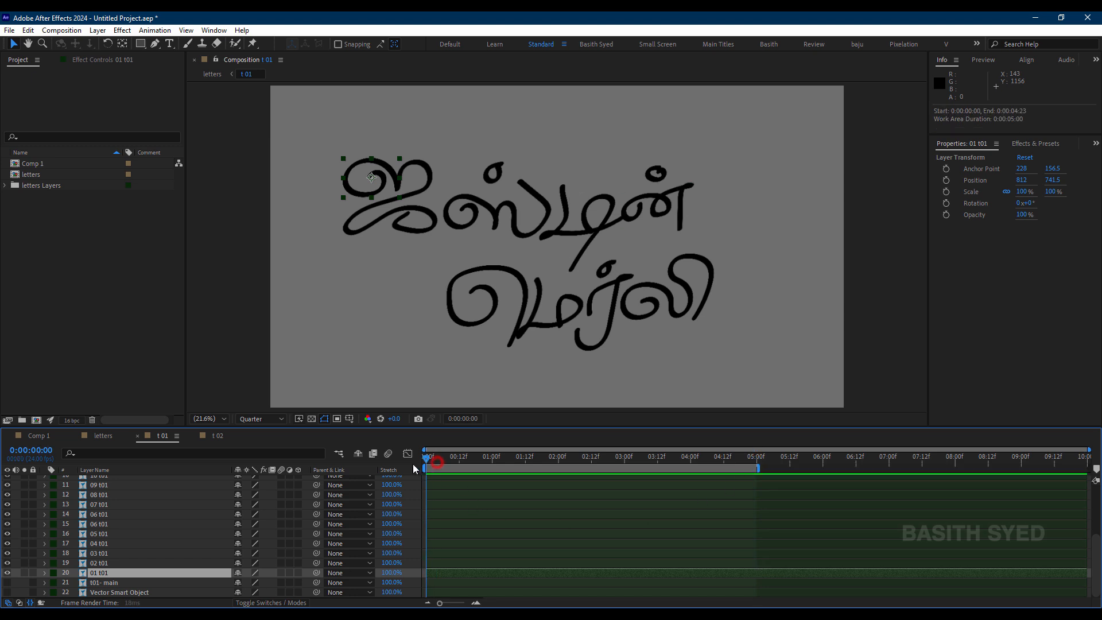
# Create a new shape layer directly above 01 t01 and set its stroke width to 35 px
pyautogui.rightClick(17, 581)
pyautogui.moveTo(132, 437)
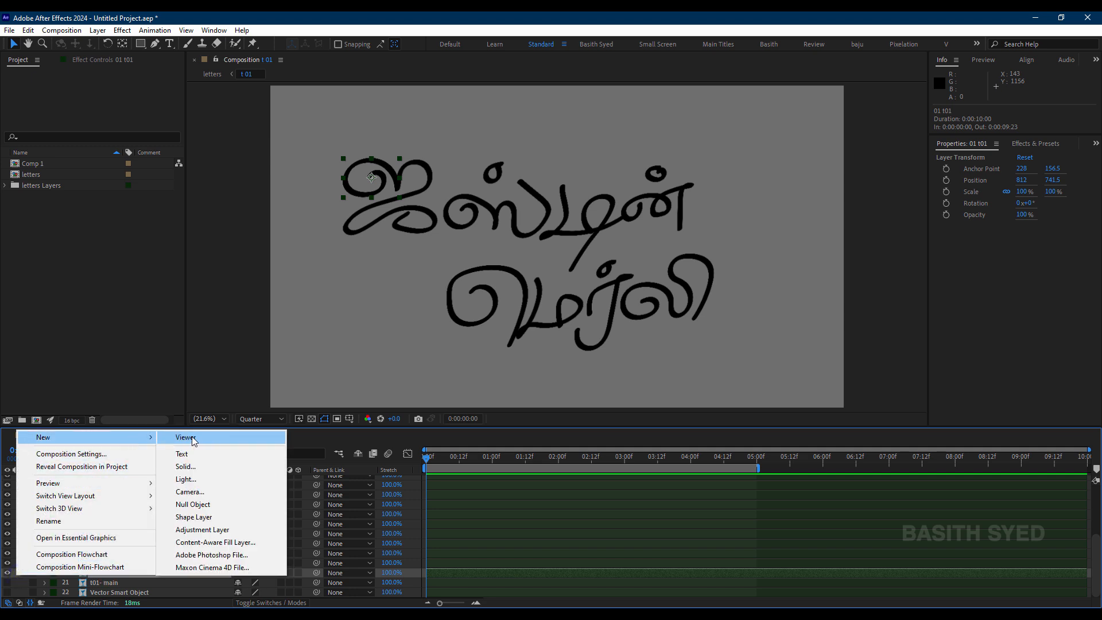
pyautogui.click(195, 517)
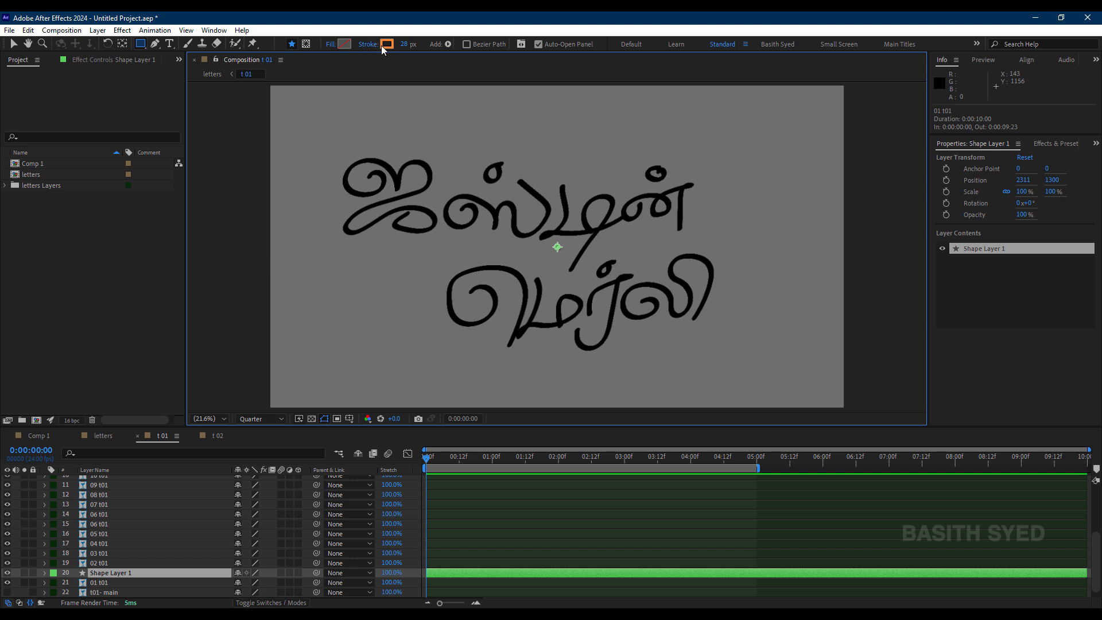
pyautogui.click(406, 44)
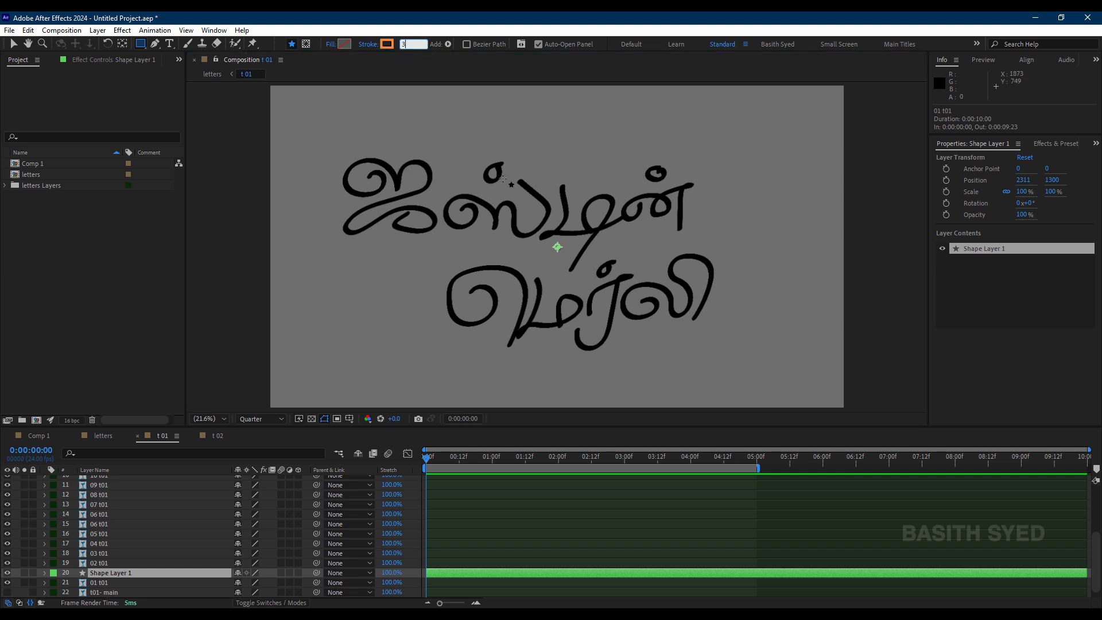
pyautogui.press('Return')
# Set the new shape layer's stroke color to white and its fill to None
pyautogui.click(387, 44)
pyautogui.click(670, 185)
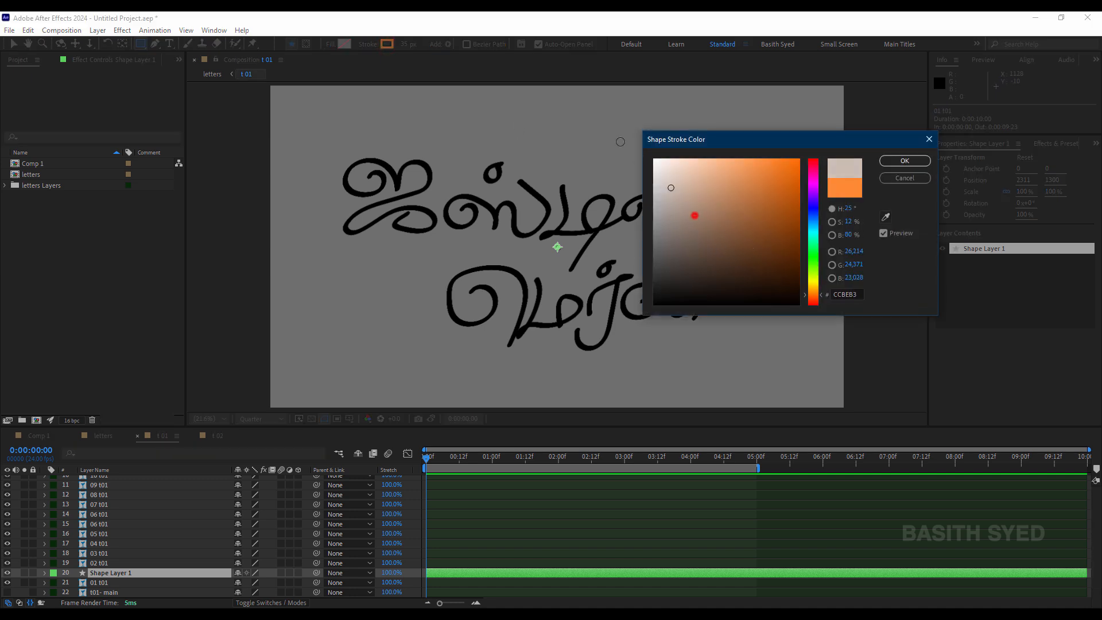
pyautogui.click(884, 161)
pyautogui.click(331, 44)
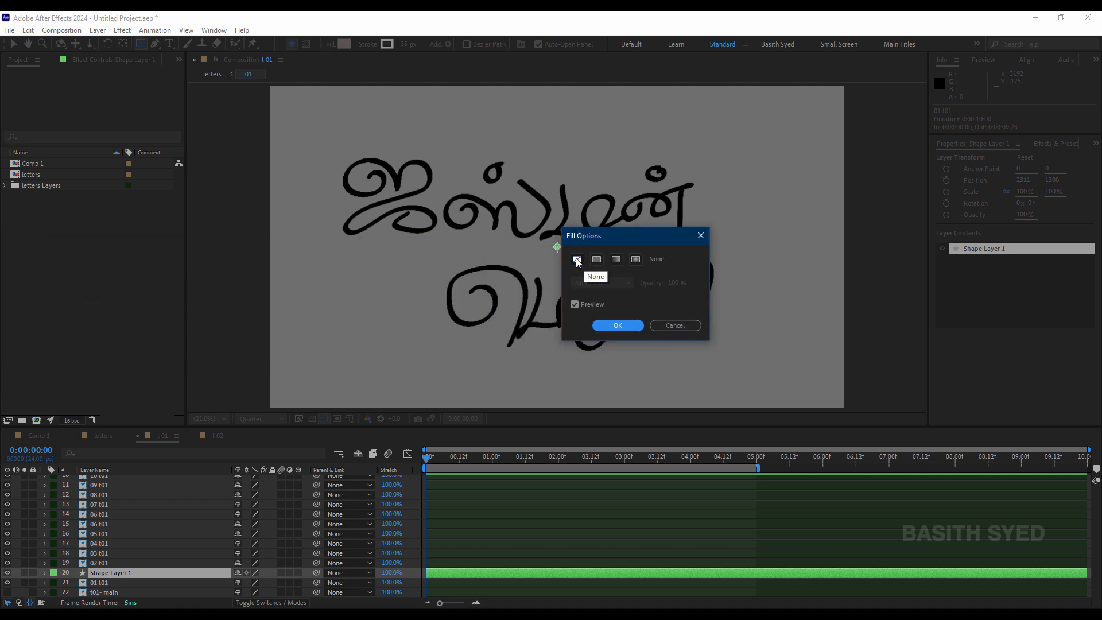
pyautogui.click(631, 324)
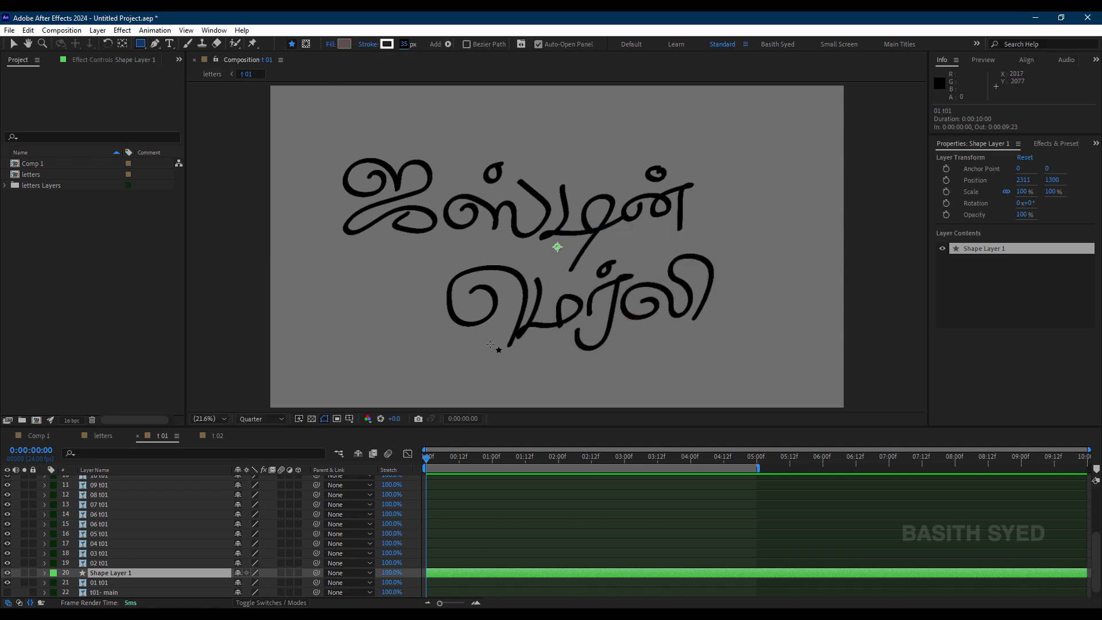
# Solo the 01 t01 layer to isolate its spiral stroke and select Shape Layer 1 for drawing
pyautogui.scroll(2, 405, 169)
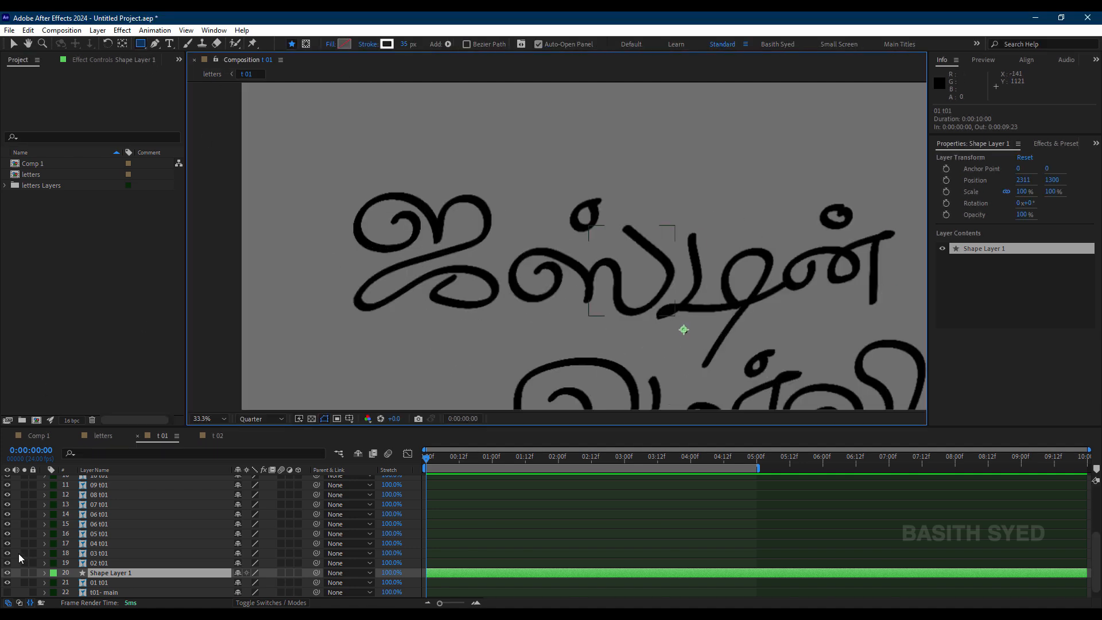
pyautogui.click(24, 582)
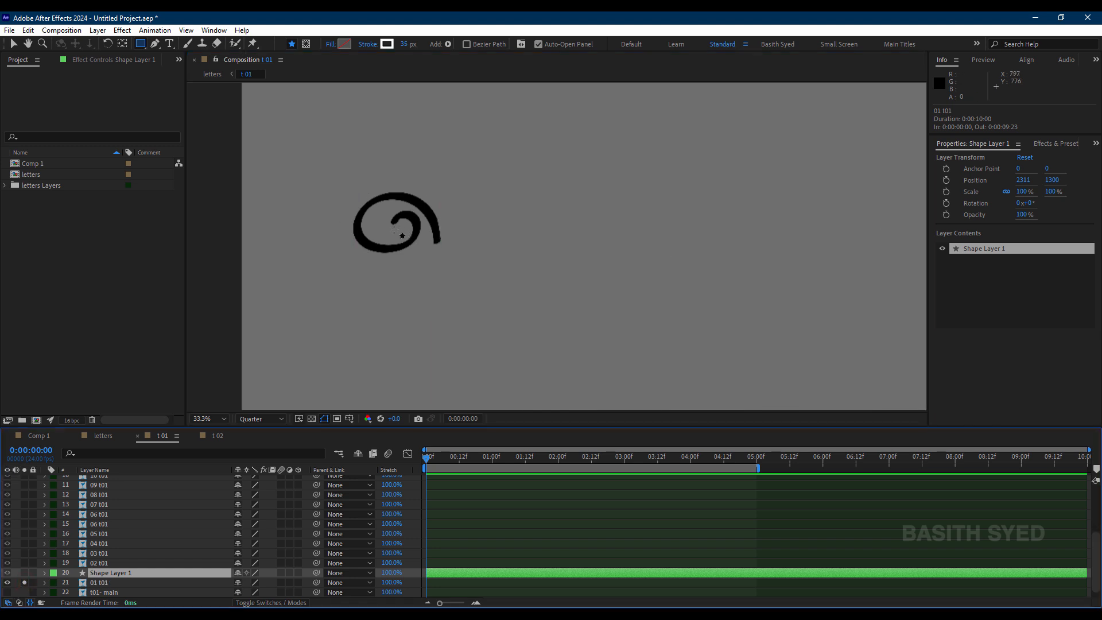
pyautogui.click(123, 572)
pyautogui.press('/')
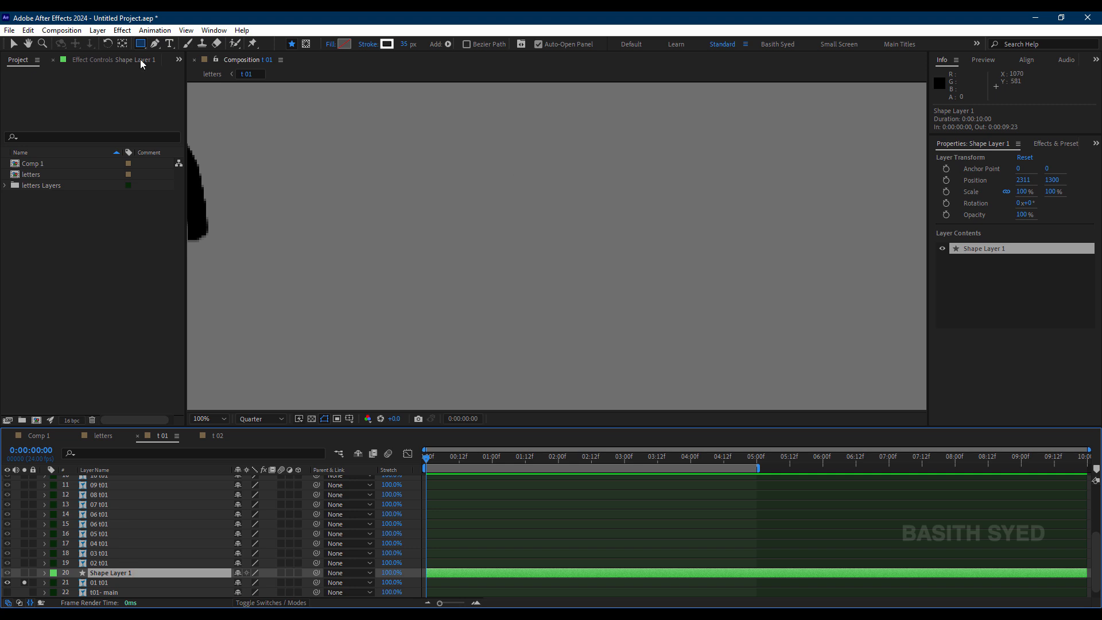
# Begin a Pen path on Shape Layer 1 at the spiral's inner end and set the preview resolution to Half
pyautogui.click(155, 43)
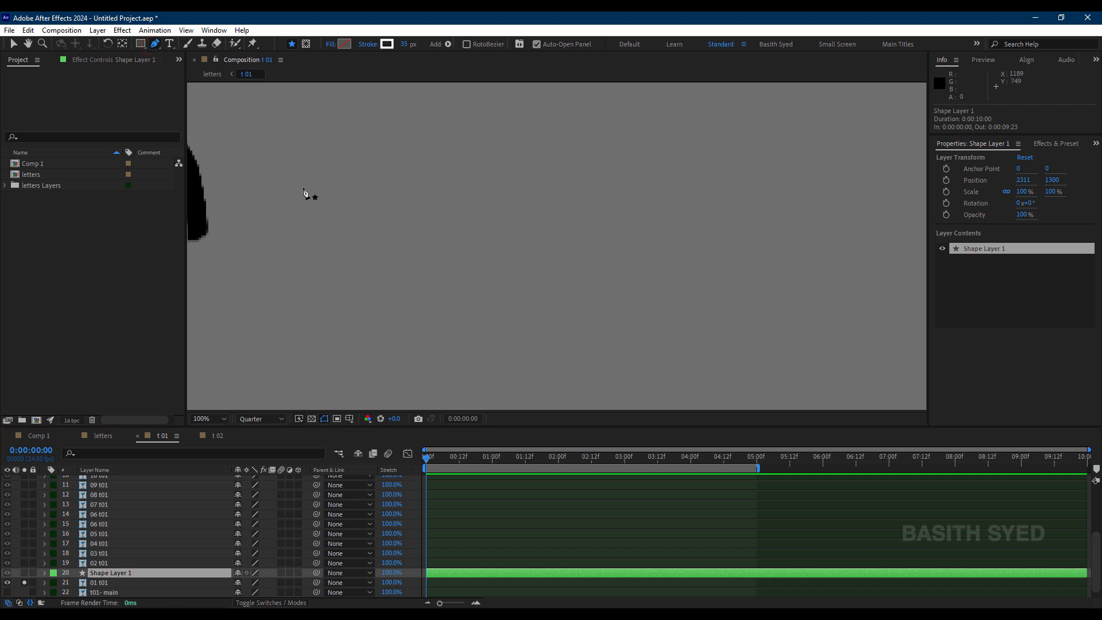
pyautogui.scroll(-1, 304, 190)
pyautogui.moveTo(333, 211); pyautogui.dragTo(497, 213)
pyautogui.scroll(1, 542, 196)
pyautogui.click(388, 190)
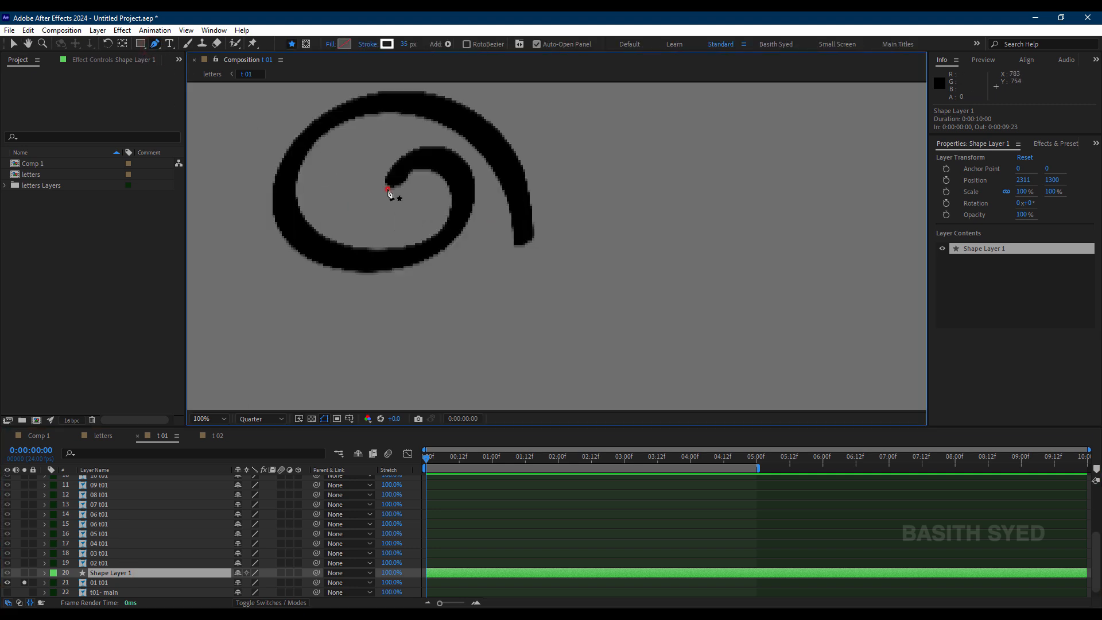
pyautogui.moveTo(429, 159); pyautogui.dragTo(455, 157)
pyautogui.click(271, 419)
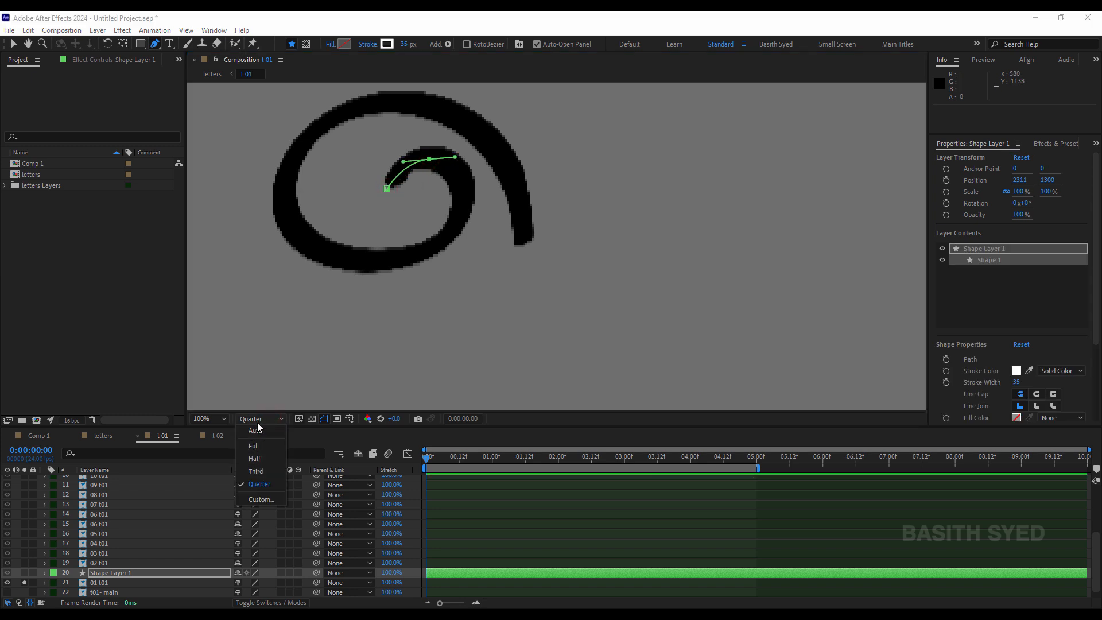
pyautogui.click(261, 459)
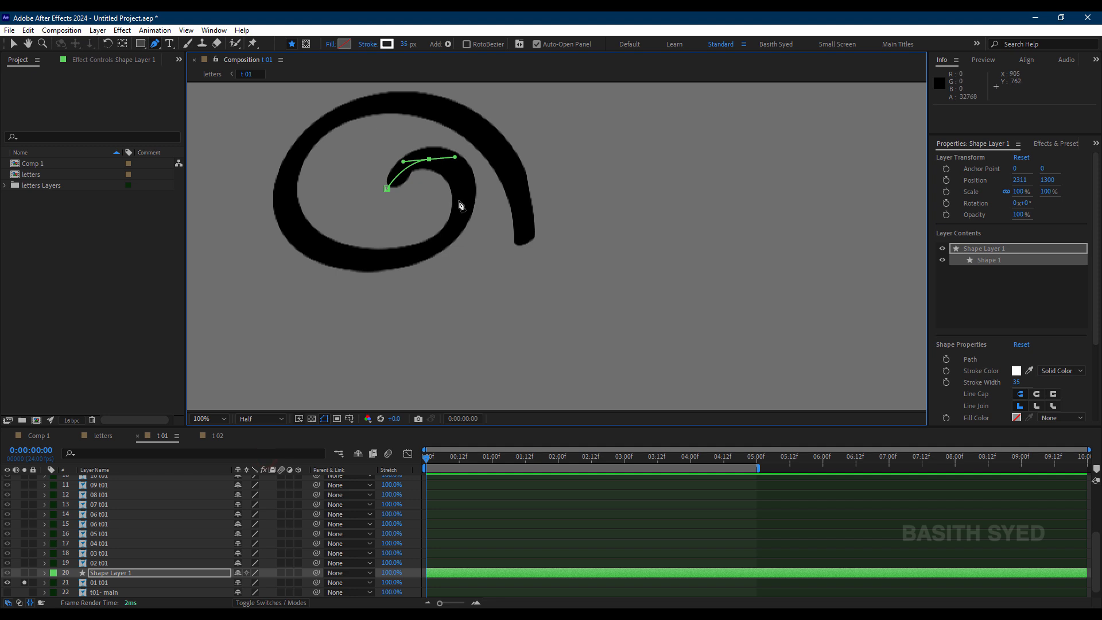
# Continue the curved path along the middle of the black spiral stroke, ending at its outer tip
pyautogui.moveTo(459, 210); pyautogui.dragTo(455, 231)
pyautogui.moveTo(380, 265); pyautogui.dragTo(325, 267)
pyautogui.moveTo(283, 198); pyautogui.dragTo(285, 167)
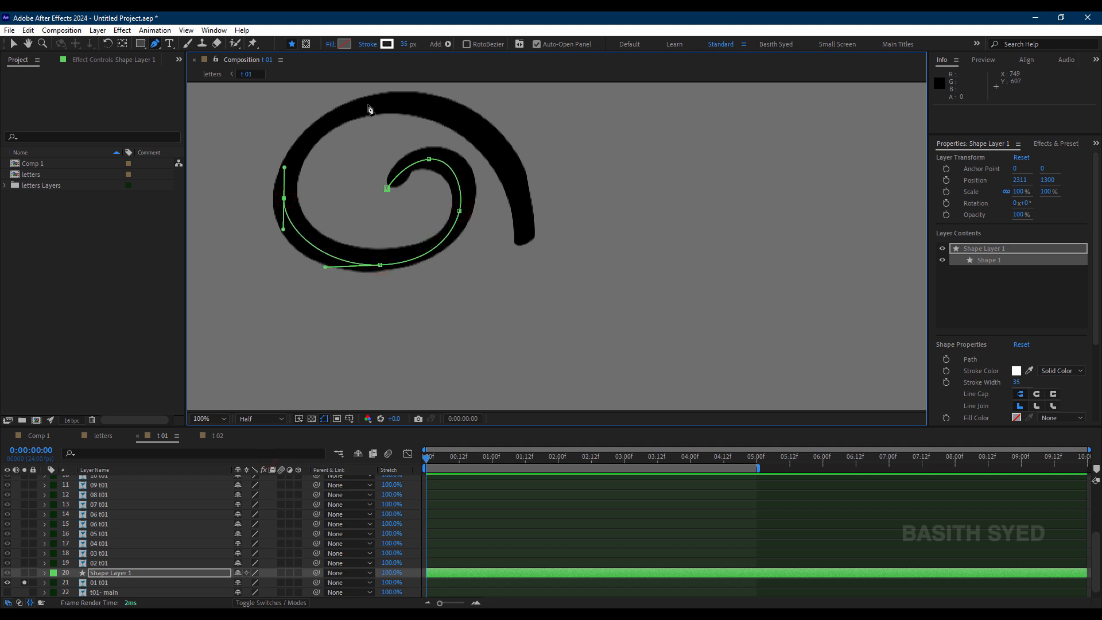
pyautogui.moveTo(367, 104); pyautogui.dragTo(420, 94)
pyautogui.moveTo(511, 164); pyautogui.dragTo(525, 214)
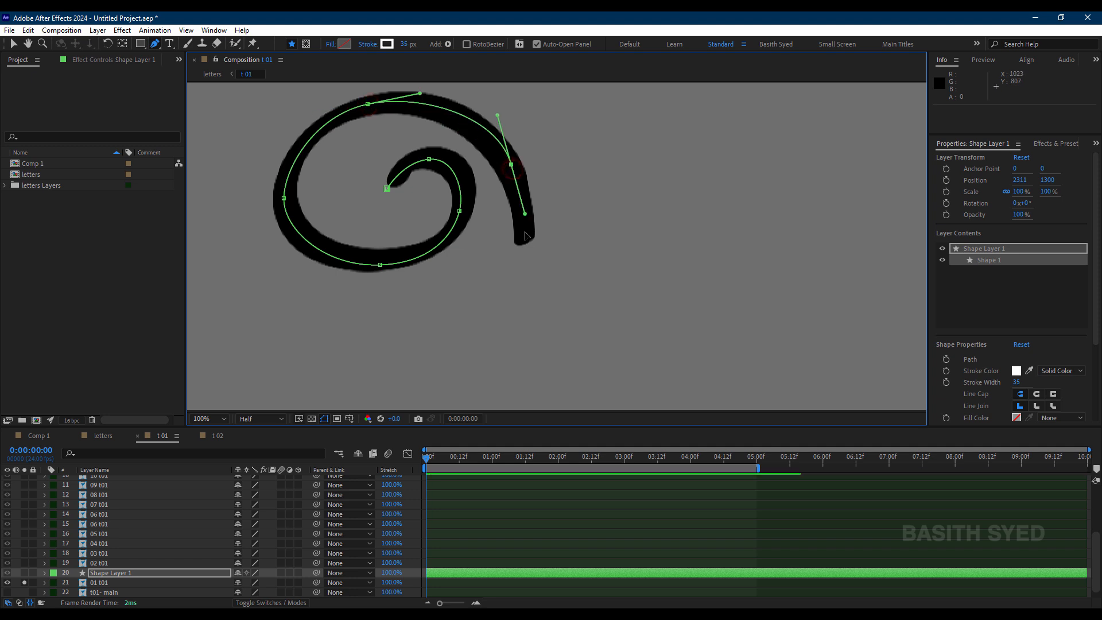
pyautogui.click(526, 248)
# Solo Shape Layer 1 as well and widen its stroke to 65 px to cover the black letter stroke
pyautogui.click(140, 573)
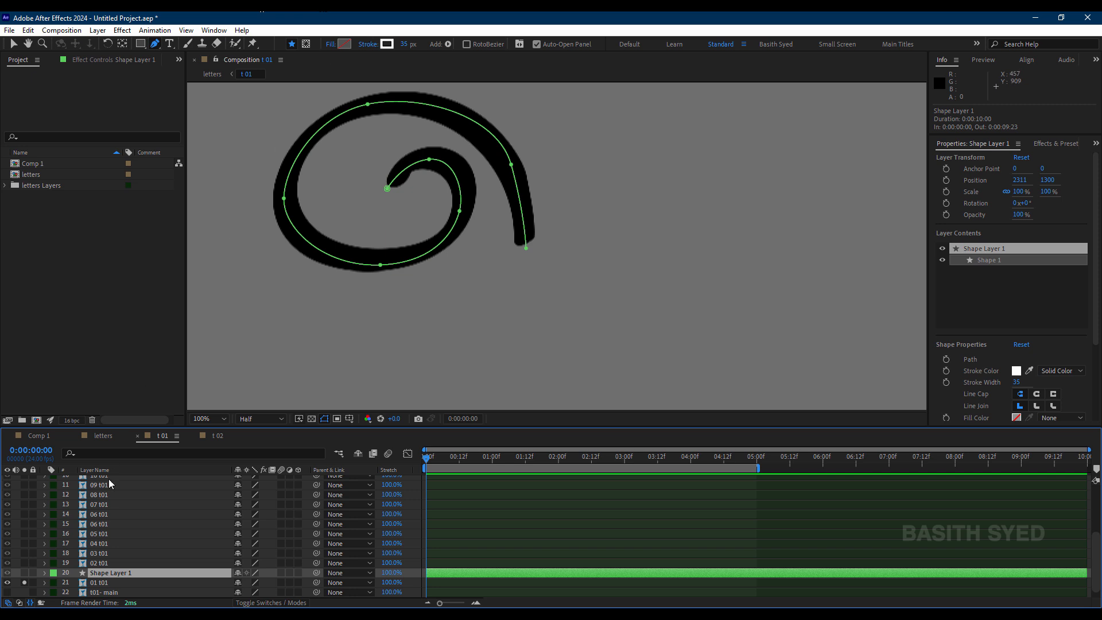
pyautogui.click(24, 573)
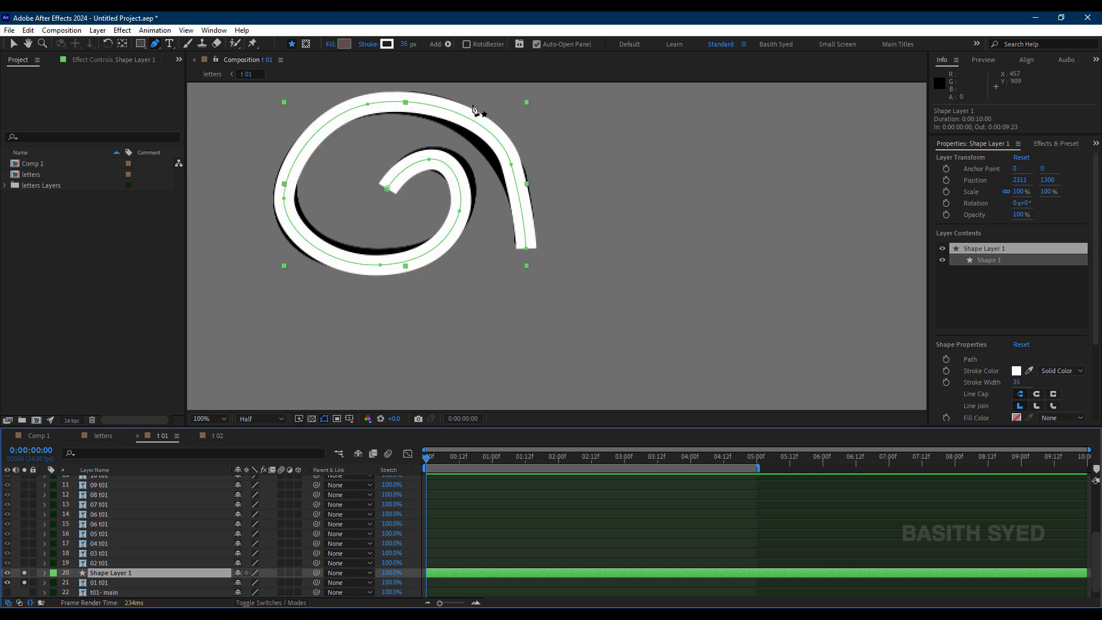
pyautogui.moveTo(404, 44); pyautogui.dragTo(418, 44)
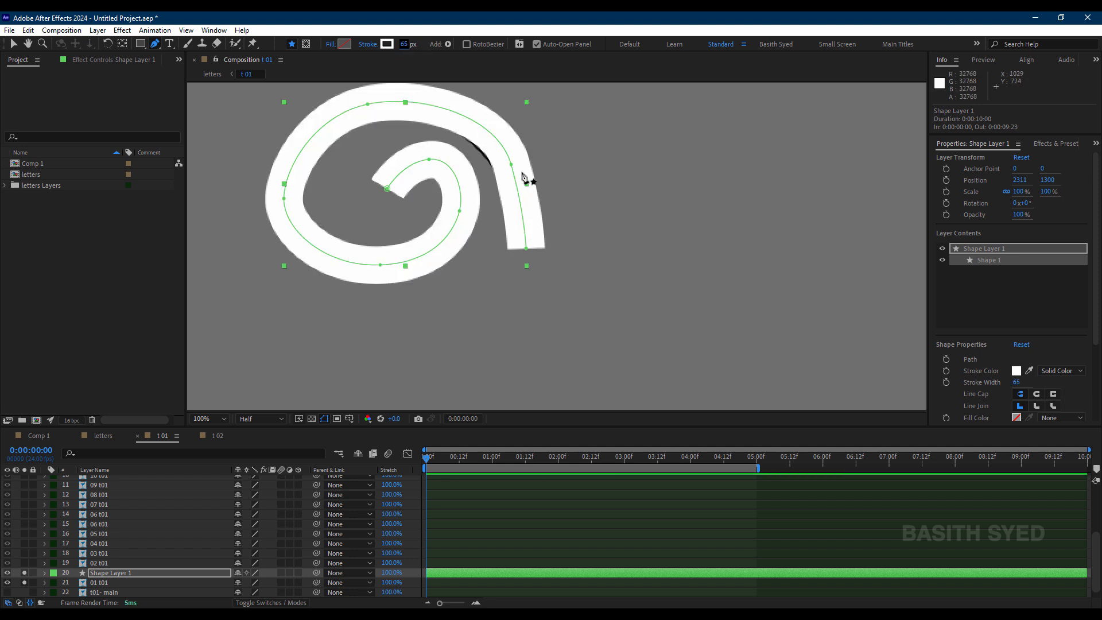
# Shift the path vertex near the spiral's outer end to cover the exposed black edge, and set the stroke's line cap to Round Cap
pyautogui.moveTo(514, 165); pyautogui.dragTo(507, 168)
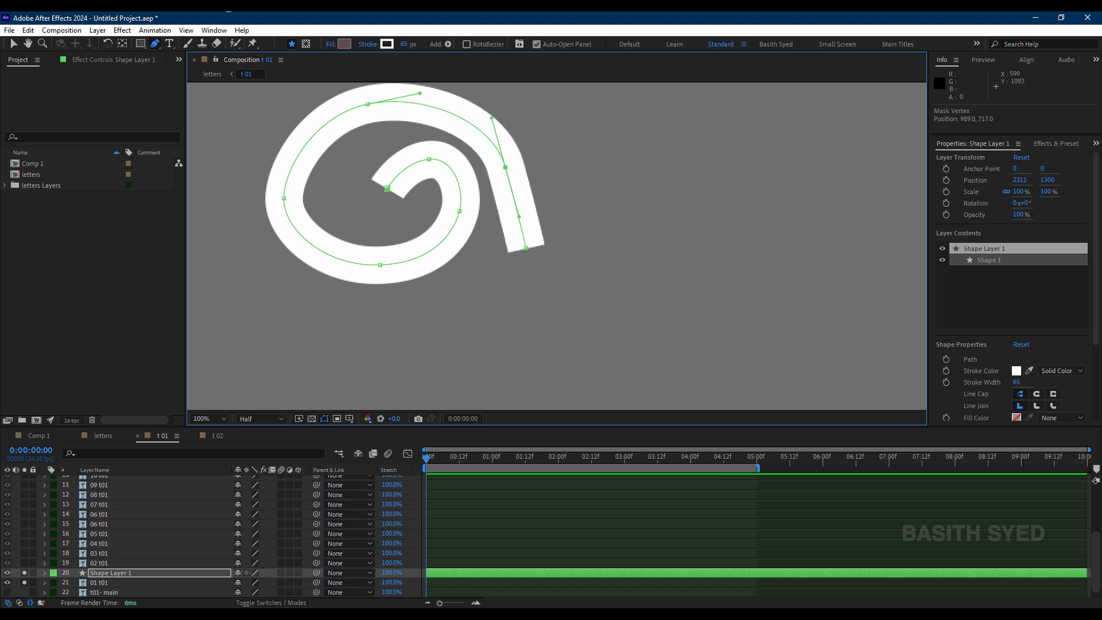
pyautogui.click(109, 573)
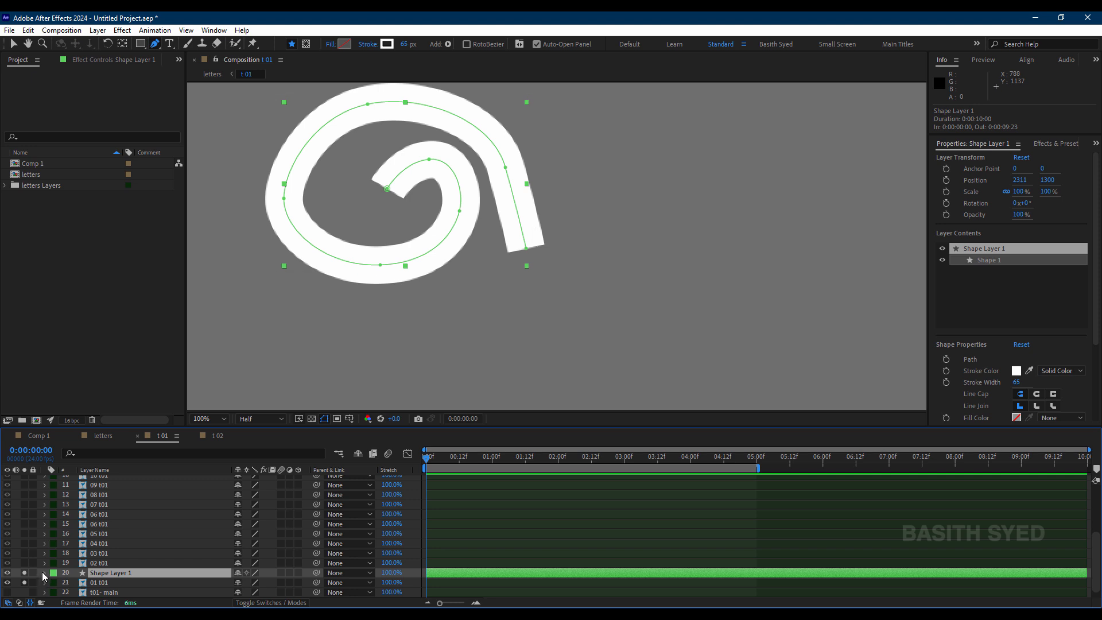
pyautogui.hotkey('ctrl', 'f')
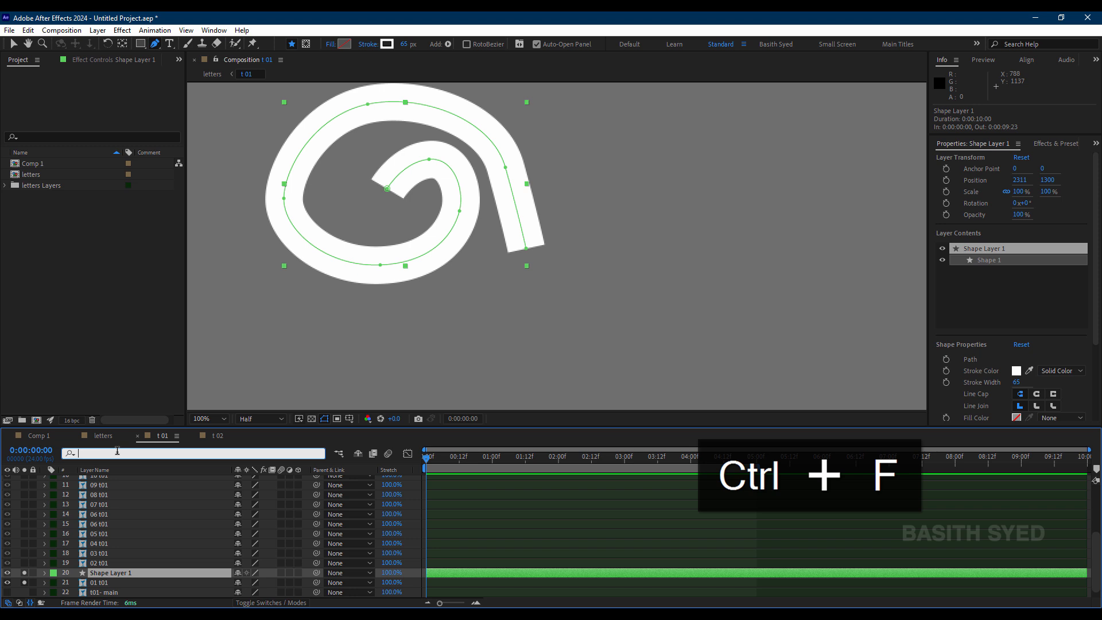
pyautogui.write('cap')
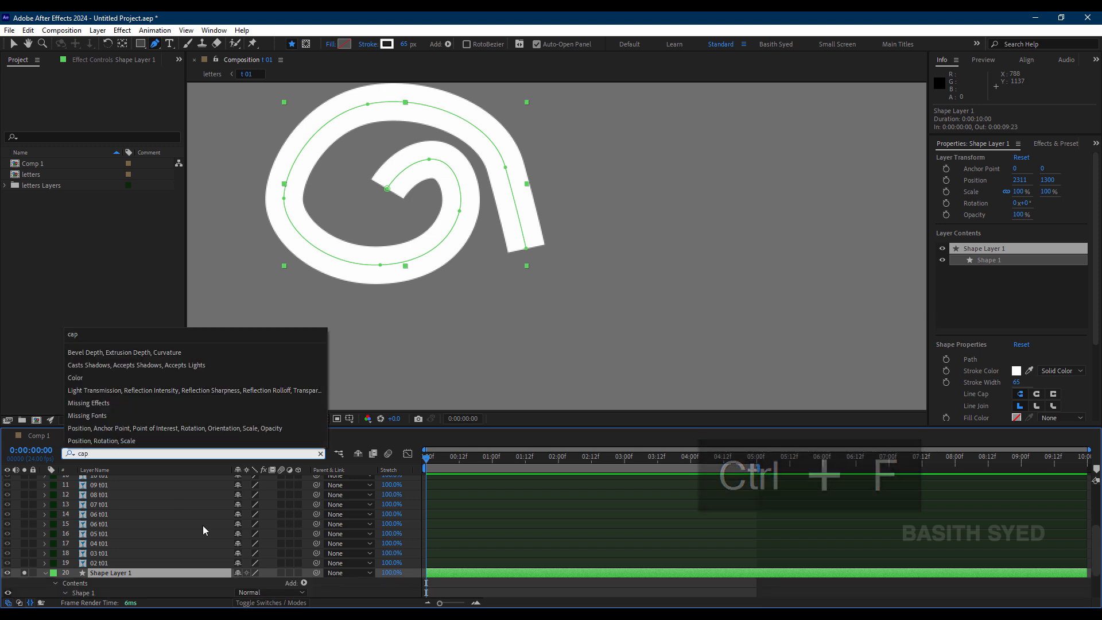
pyautogui.click(285, 563)
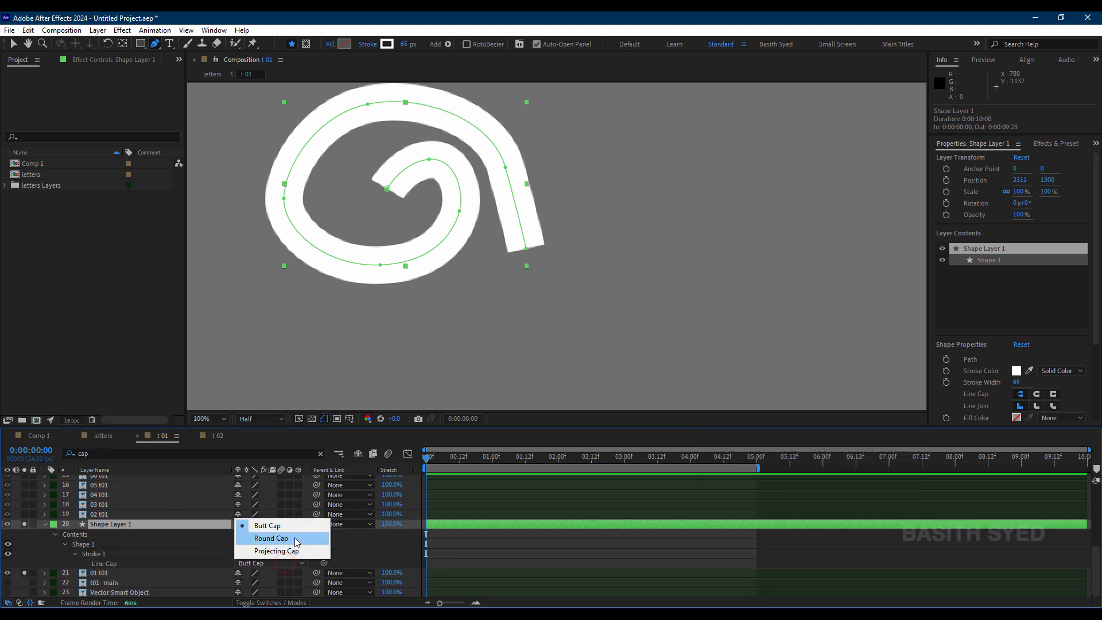
pyautogui.click(295, 539)
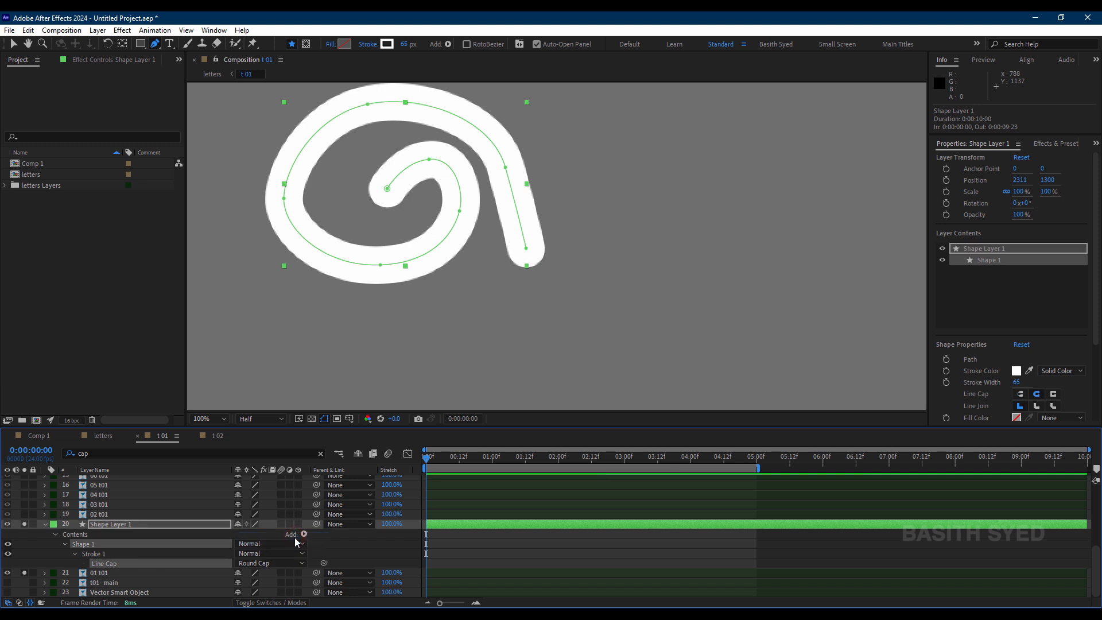
# Add Trim Paths to Shape 1 of Shape Layer 1 and expand its properties
pyautogui.click(95, 454)
pyautogui.moveTo(94, 454); pyautogui.dragTo(77, 460)
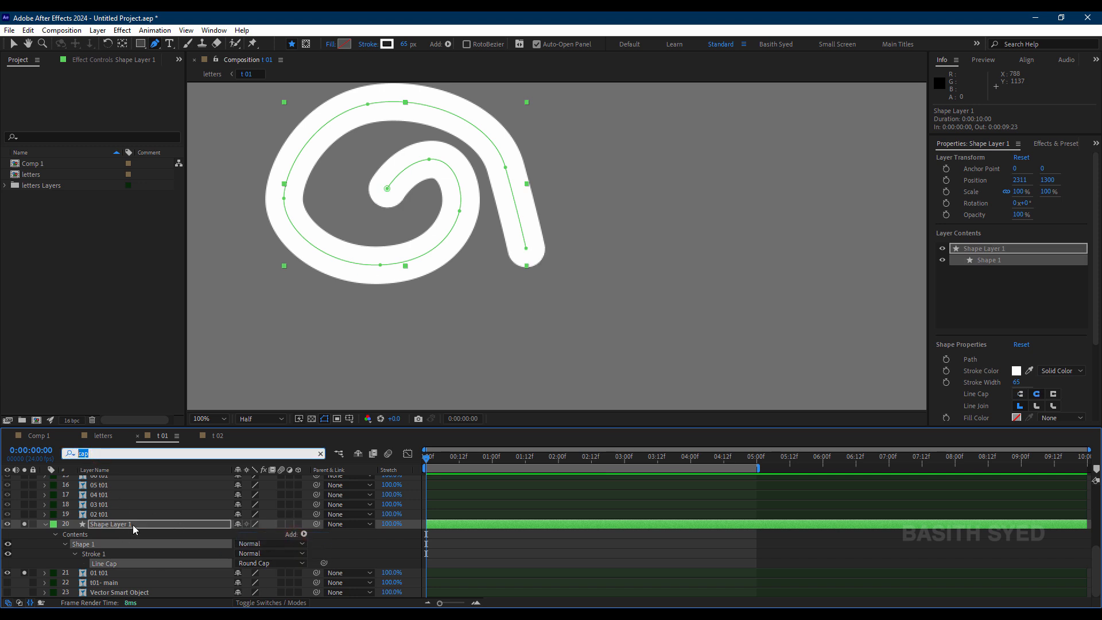
pyautogui.click(304, 535)
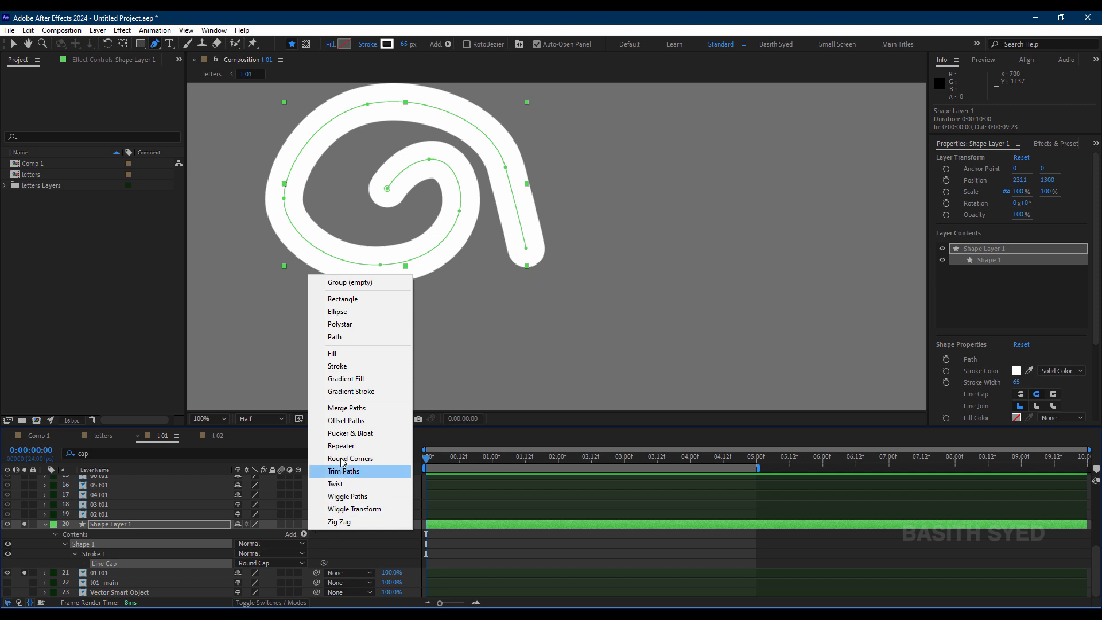
pyautogui.click(353, 472)
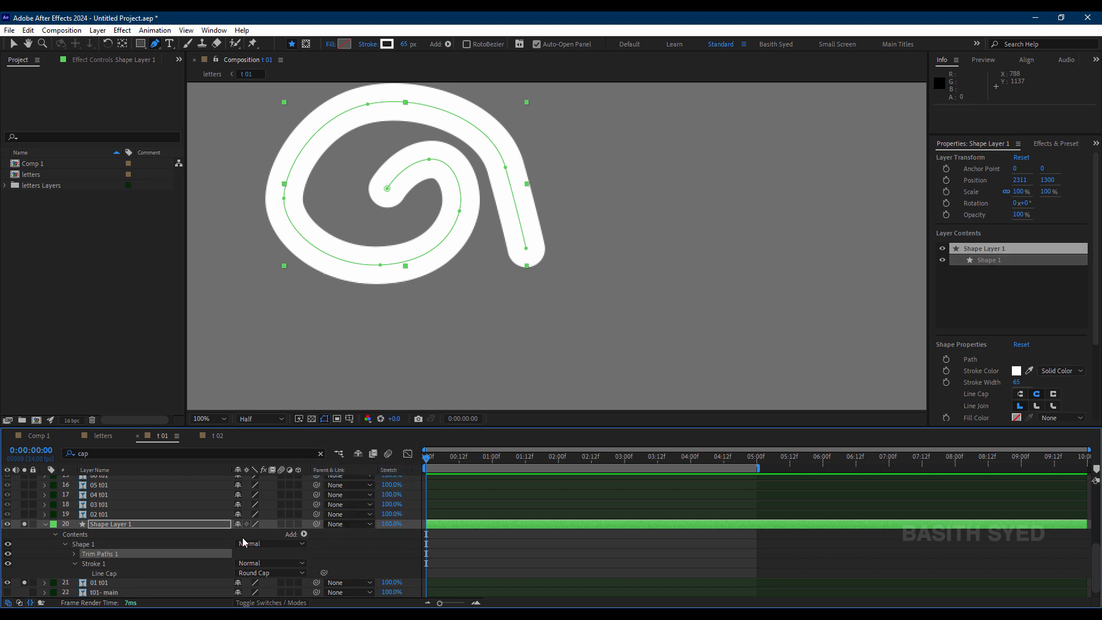
pyautogui.click(77, 556)
pyautogui.click(75, 554)
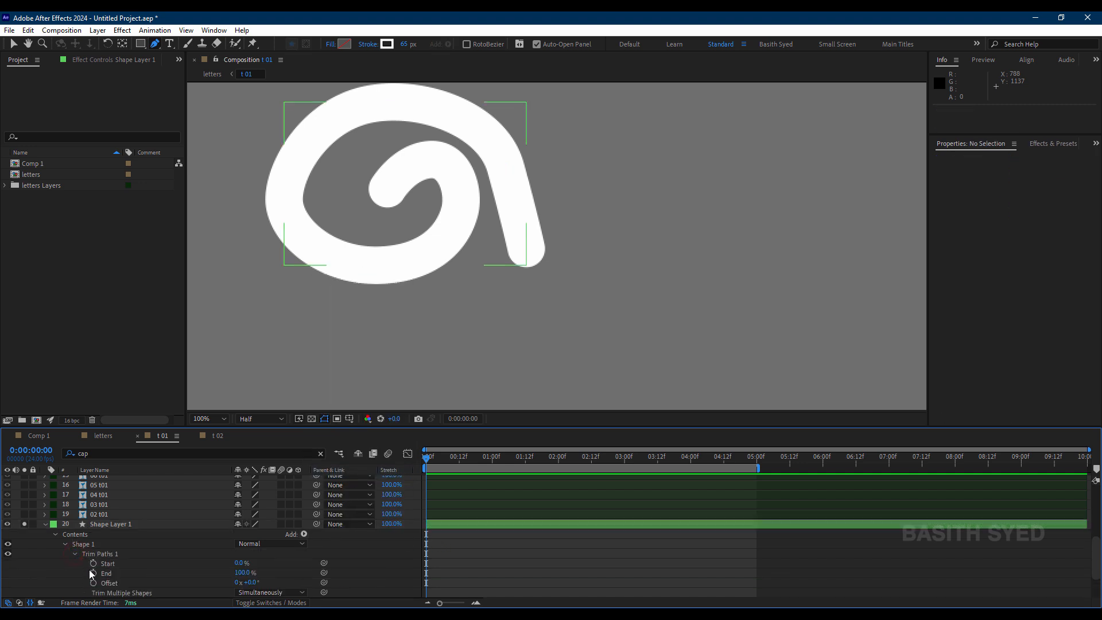
# Keyframe the Trim Paths End at 100% at 0:00:00:10, and lower it at 0:00:00:00 until the white stroke disappears
pyautogui.click(93, 573)
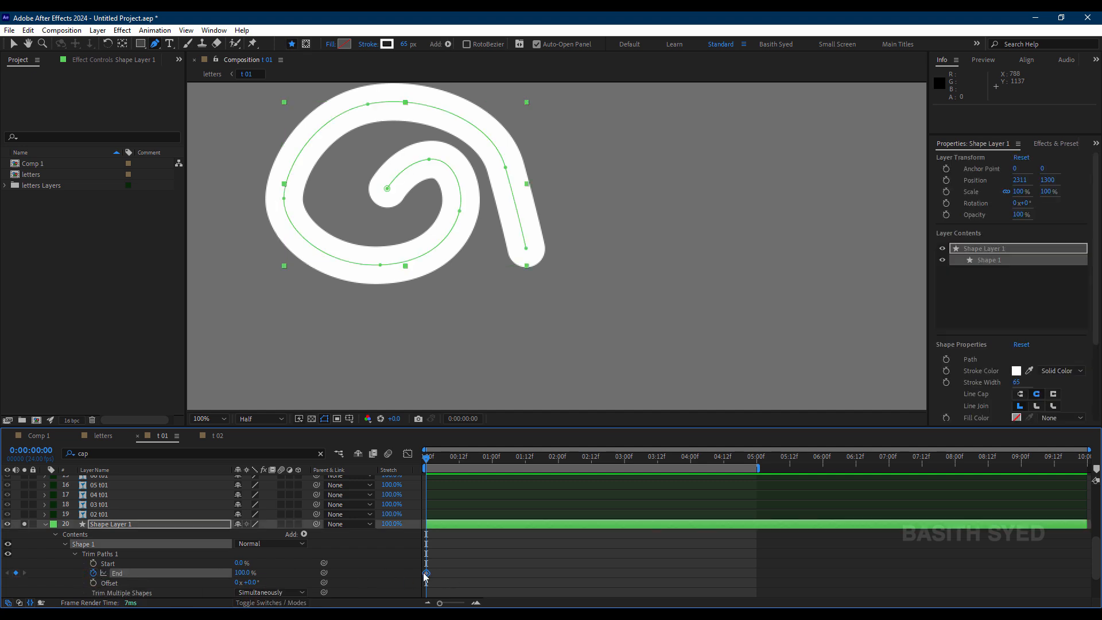
pyautogui.moveTo(442, 563); pyautogui.dragTo(414, 579)
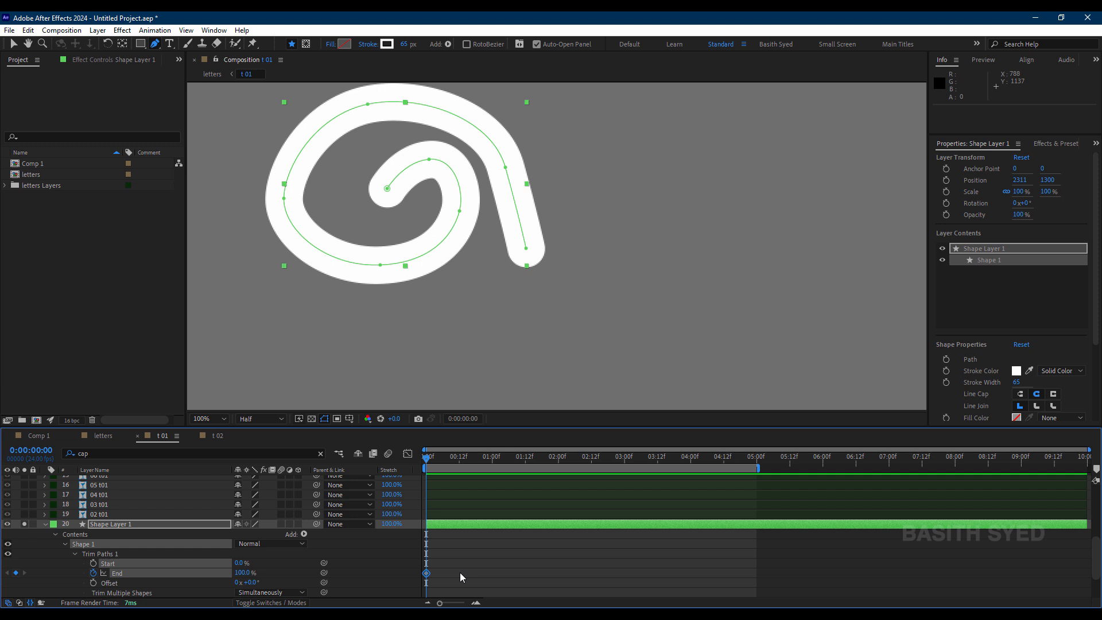
pyautogui.hotkey('ctrl', 'z')
pyautogui.hotkey('shift', 'alt', 'Right')
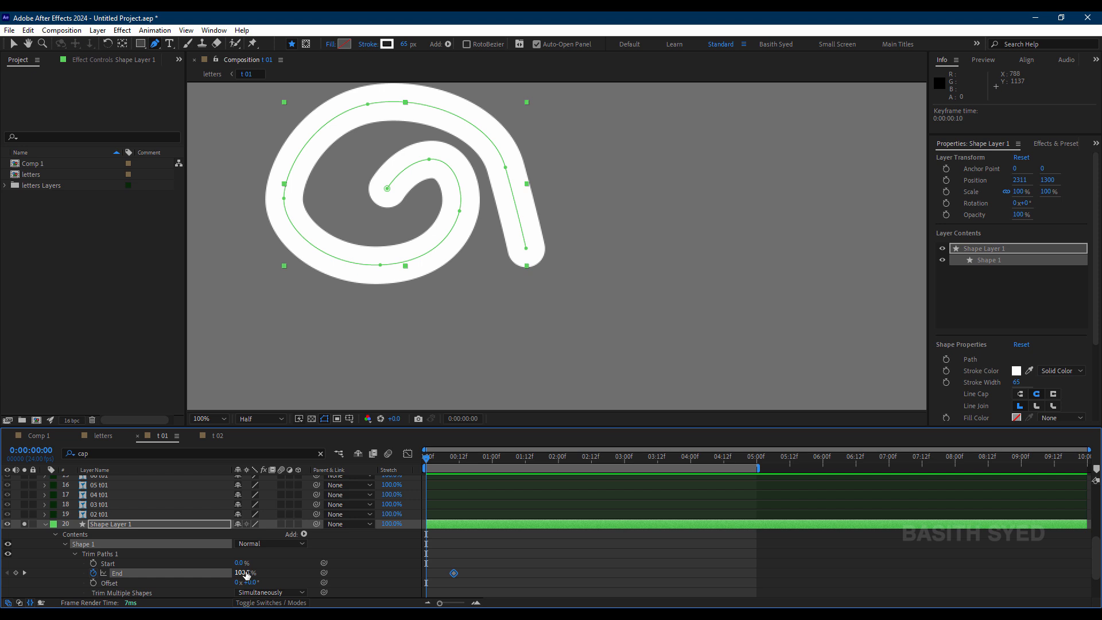
pyautogui.moveTo(245, 576); pyautogui.dragTo(166, 570)
pyautogui.click(44, 525)
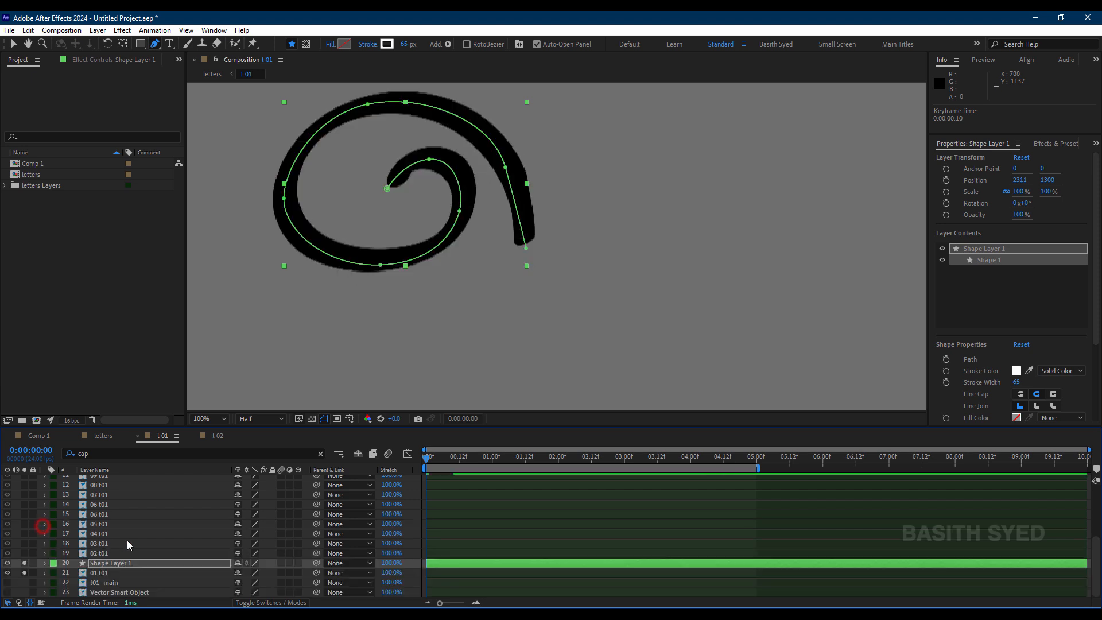
# Show the Track Matte settings for the layers in the t 01 timeline
pyautogui.click(149, 572)
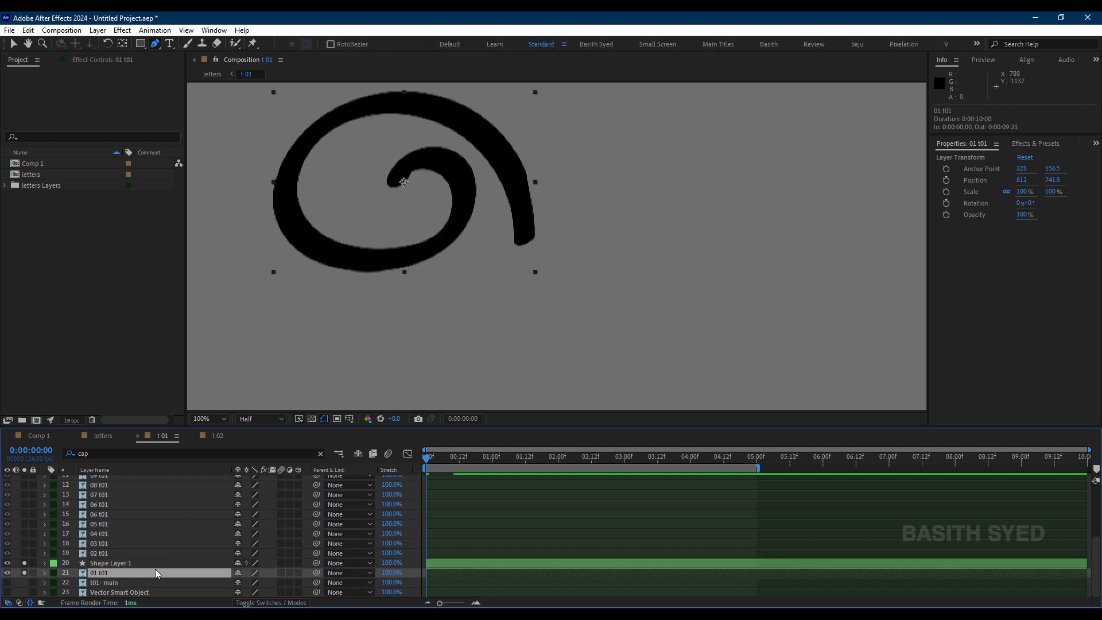
pyautogui.click(281, 602)
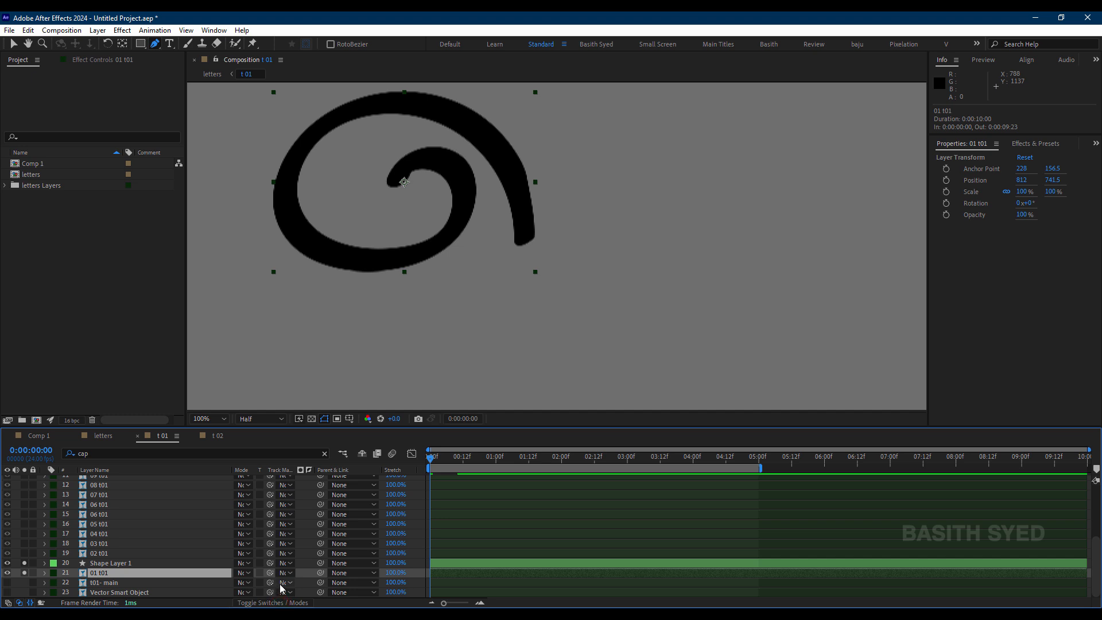
pyautogui.click(287, 583)
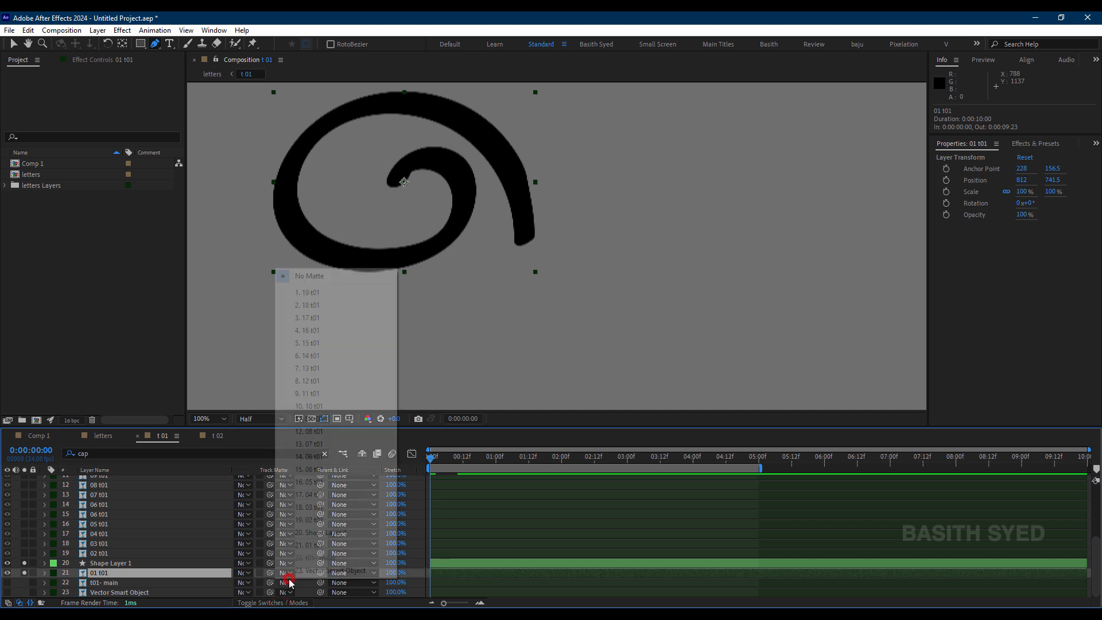
pyautogui.click(202, 583)
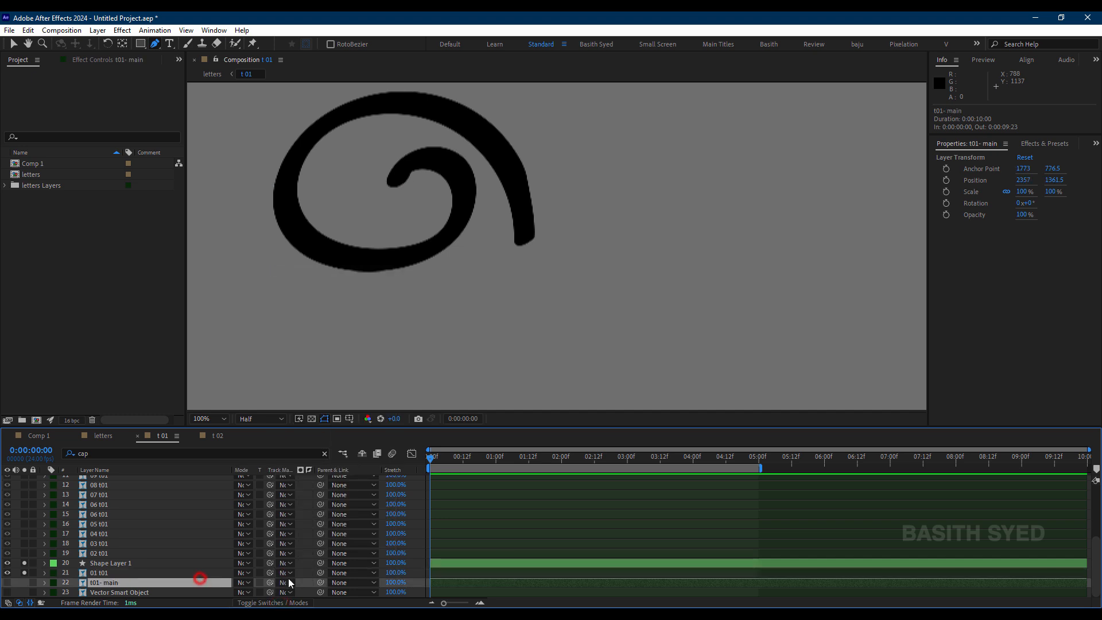
# Try assigning Shape Layer 1 as the track matte of 01 t01, and undo the assignment
pyautogui.click(141, 573)
pyautogui.click(286, 573)
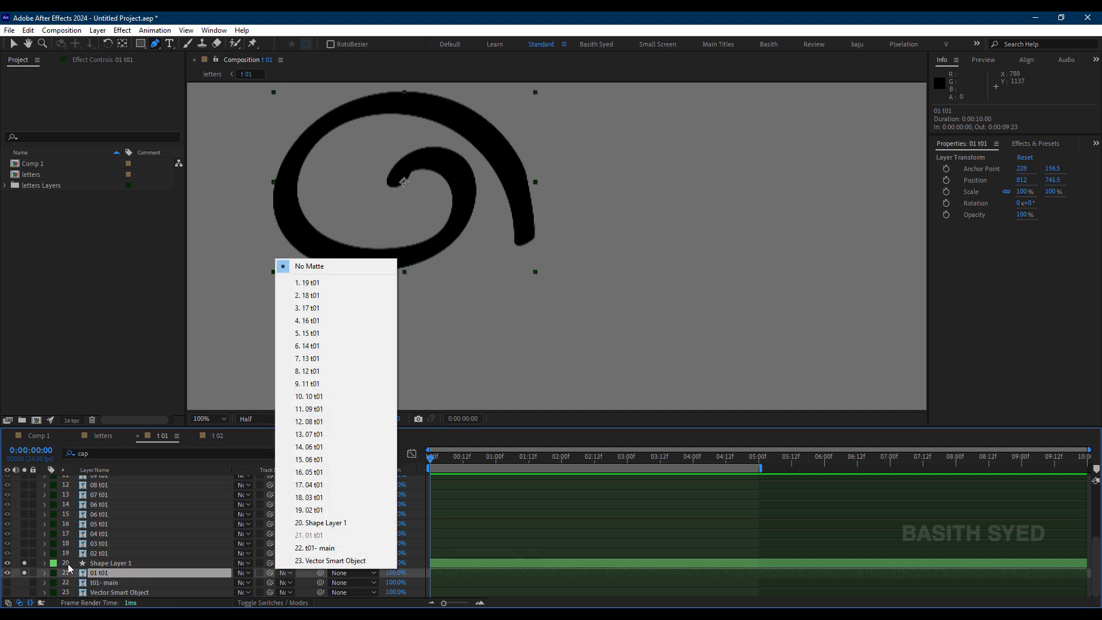
pyautogui.click(308, 522)
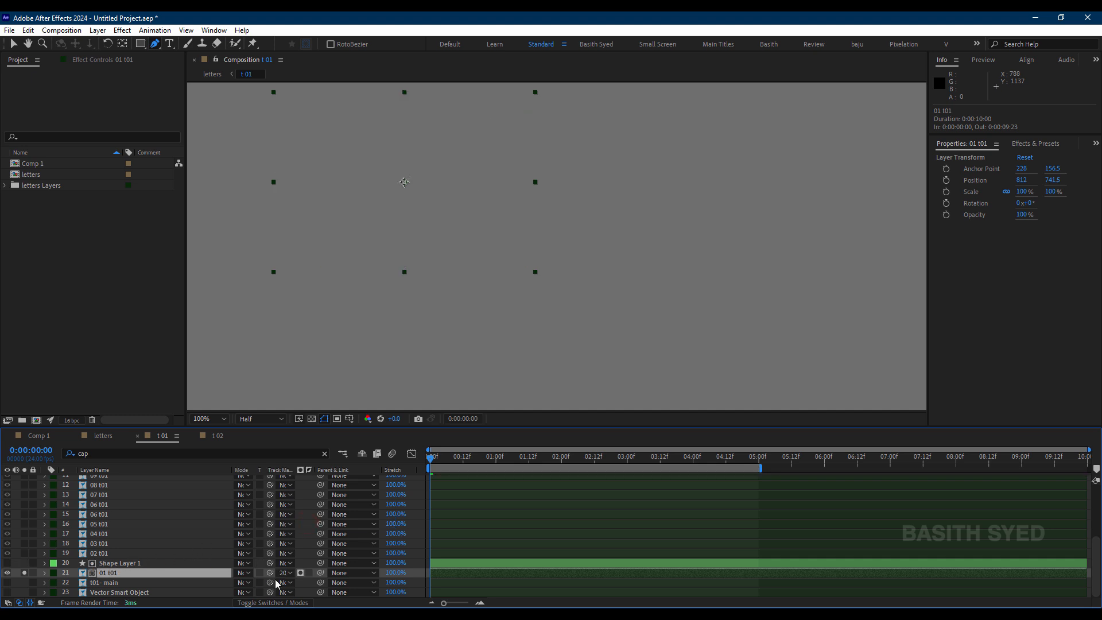
pyautogui.hotkey('ctrl', 'z')
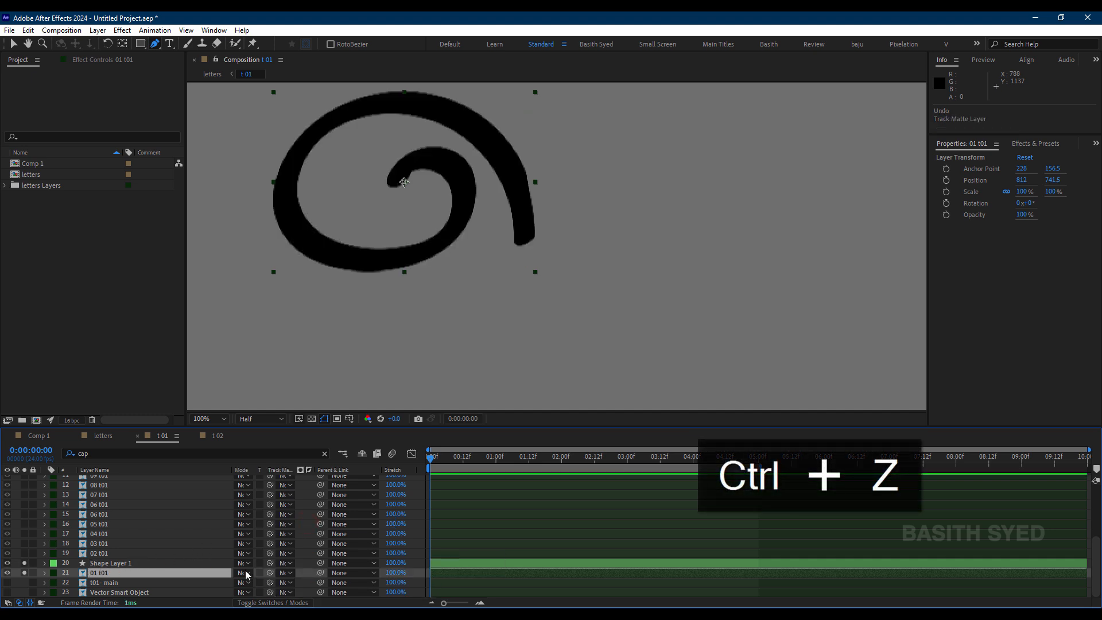
# Link the track matte of 01 t01 to Shape Layer 1 and scrub to 0:00:00:11 to check the spiral's reveal
pyautogui.moveTo(270, 573); pyautogui.dragTo(207, 566)
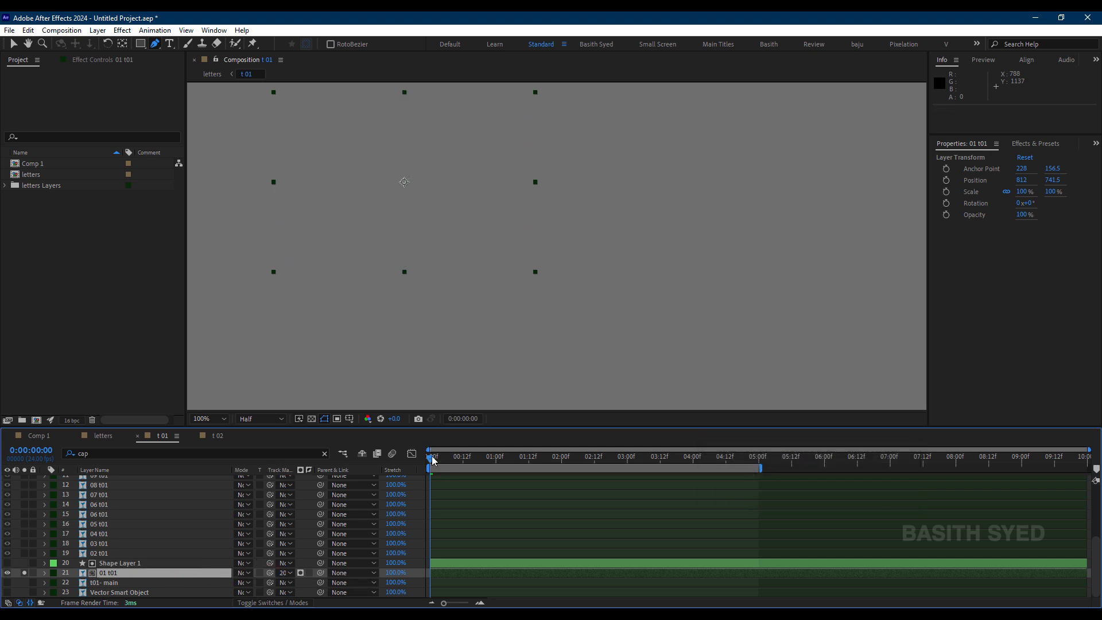
pyautogui.moveTo(434, 461); pyautogui.dragTo(460, 466)
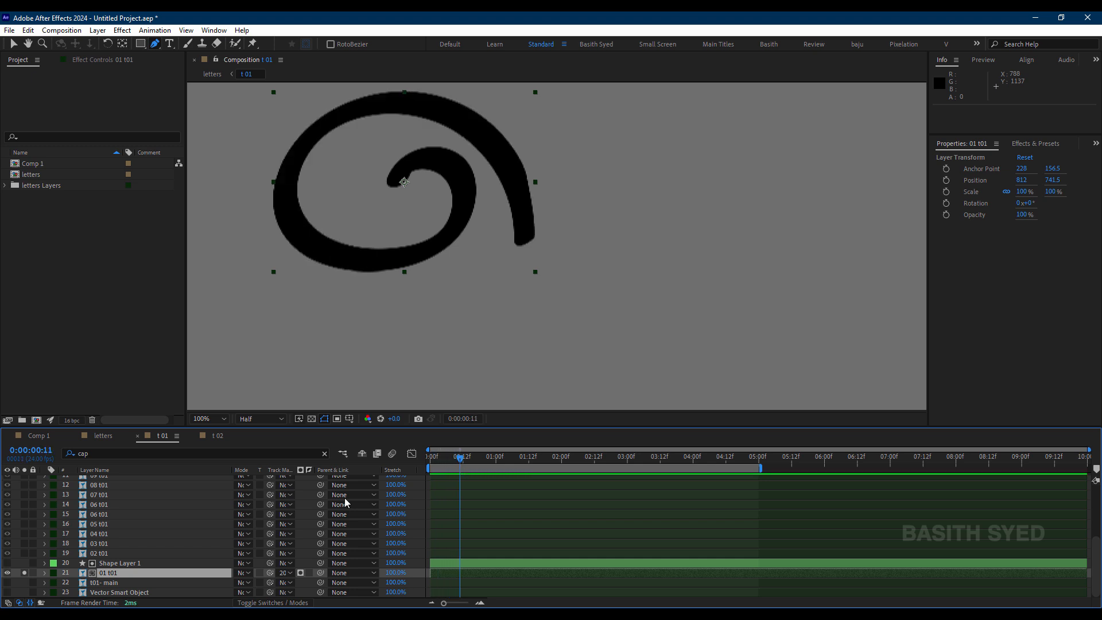
# Unsolo 01 t01 and preview the spiral's reveal from 0:00:00:00 alongside the other letter strokes
pyautogui.click(24, 572)
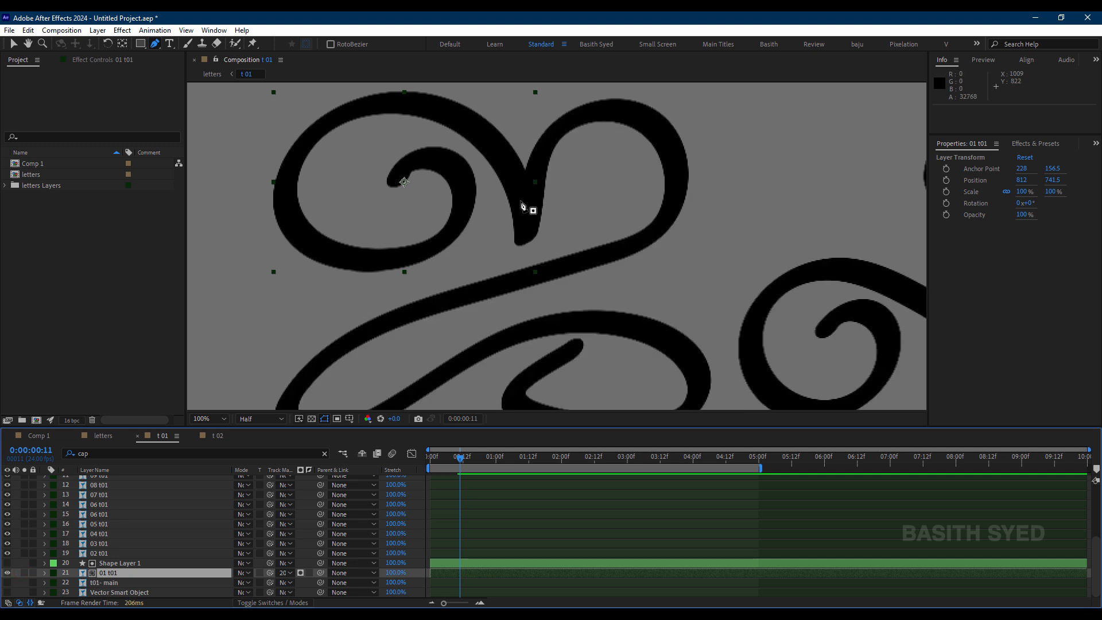
pyautogui.click(122, 565)
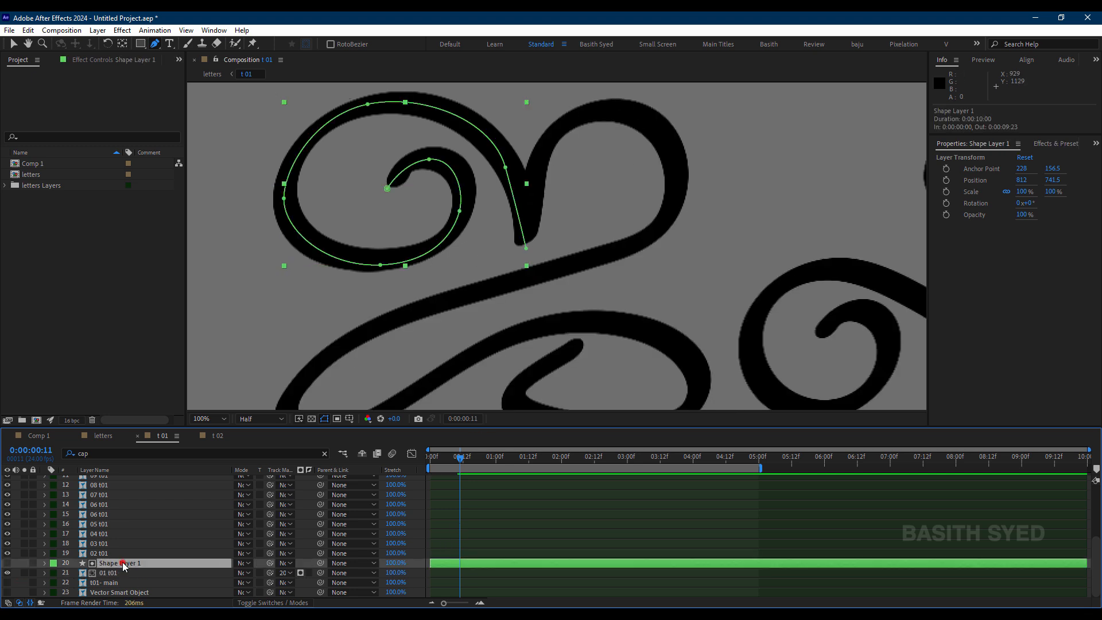
pyautogui.scroll(3, 122, 564)
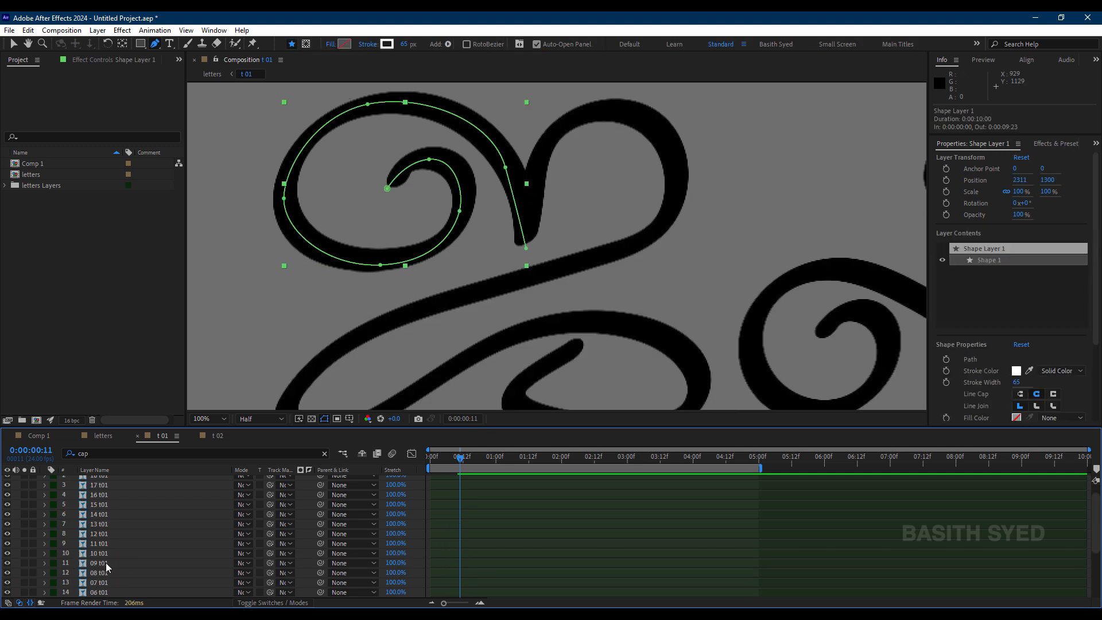
pyautogui.scroll(-3, 103, 564)
pyautogui.click(111, 553)
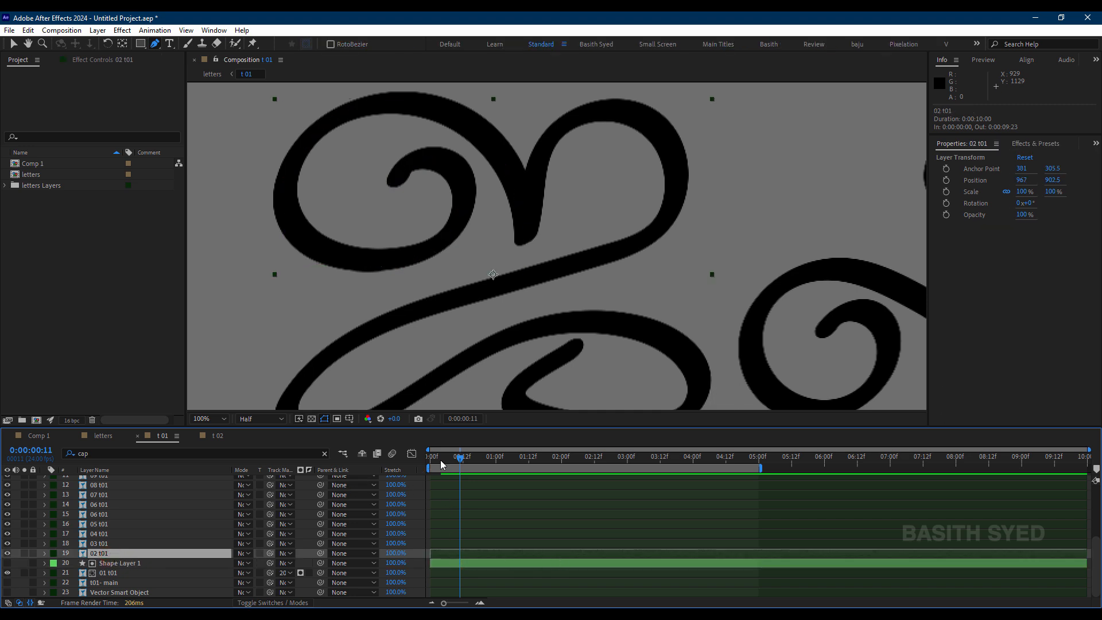
pyautogui.moveTo(442, 466); pyautogui.dragTo(428, 467)
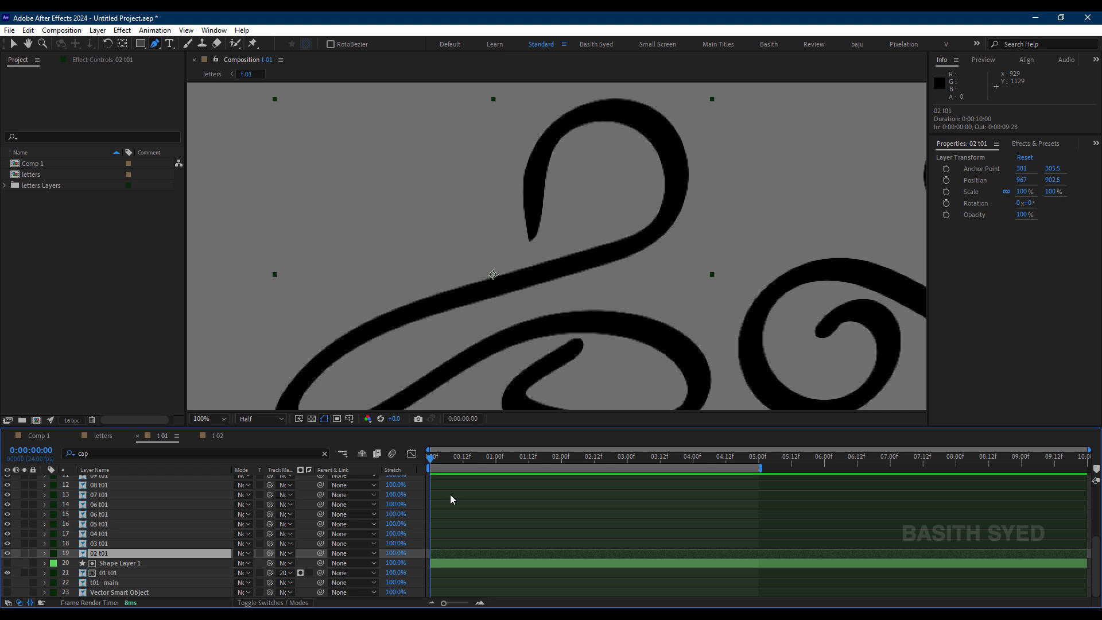
pyautogui.press('space')
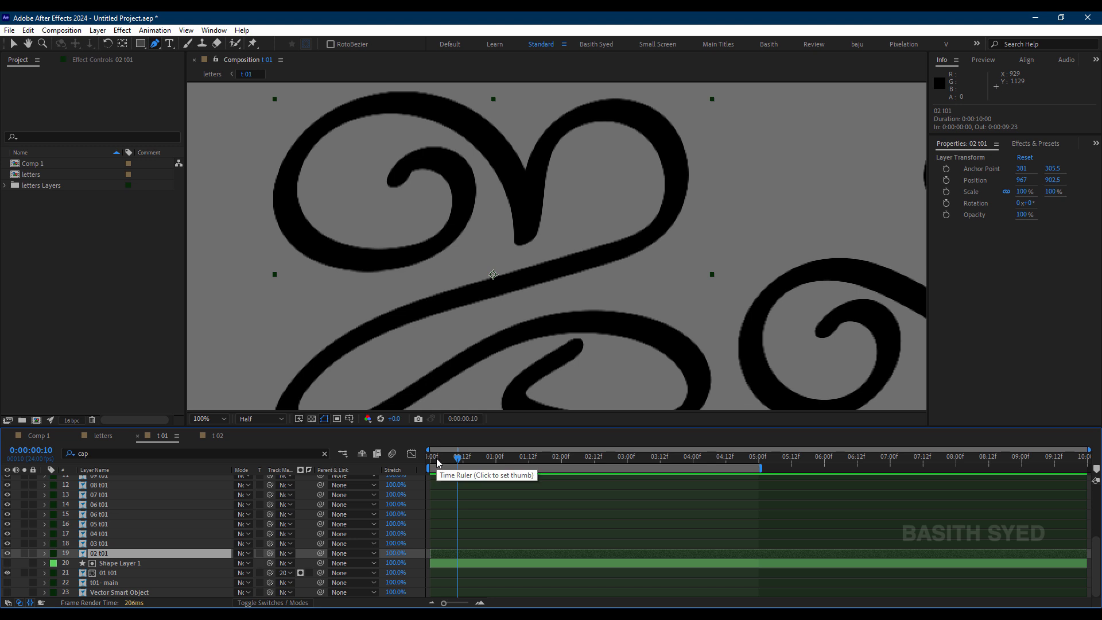
pyautogui.moveTo(437, 463); pyautogui.dragTo(428, 463)
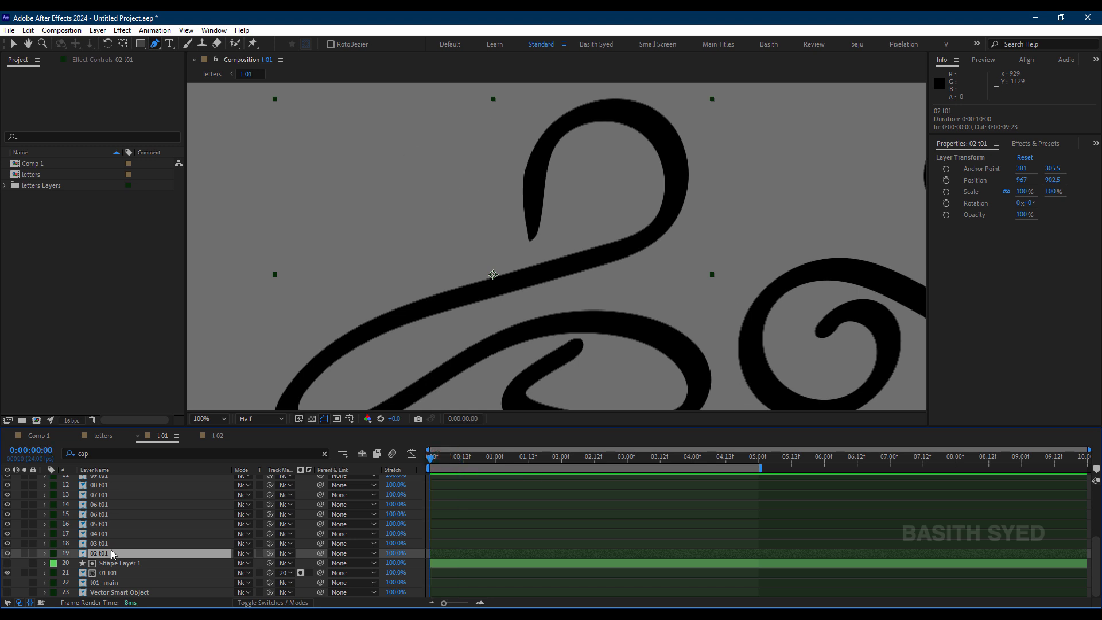
# Add a new shape layer above 02 t01 and start its path at the tip of the letter stroke
pyautogui.rightClick(17, 554)
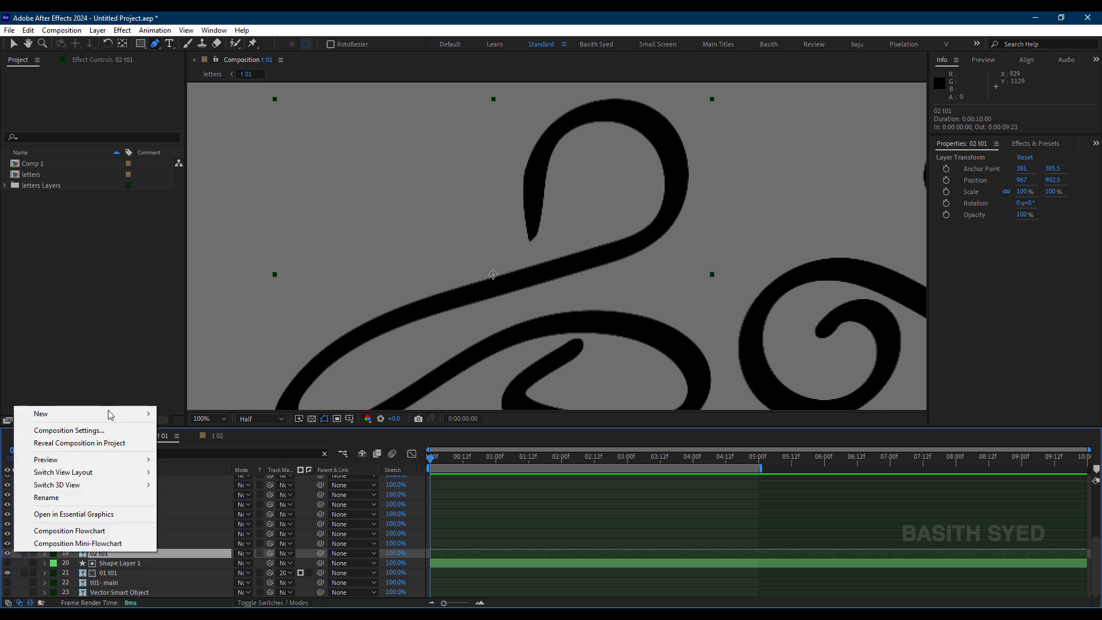
pyautogui.moveTo(111, 415)
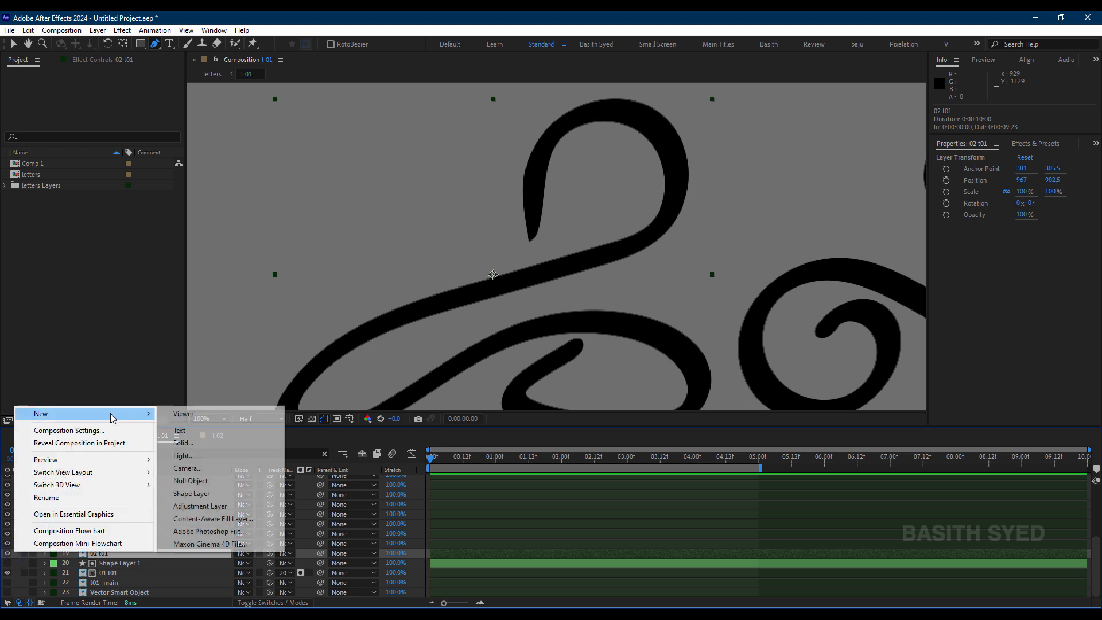
pyautogui.click(205, 496)
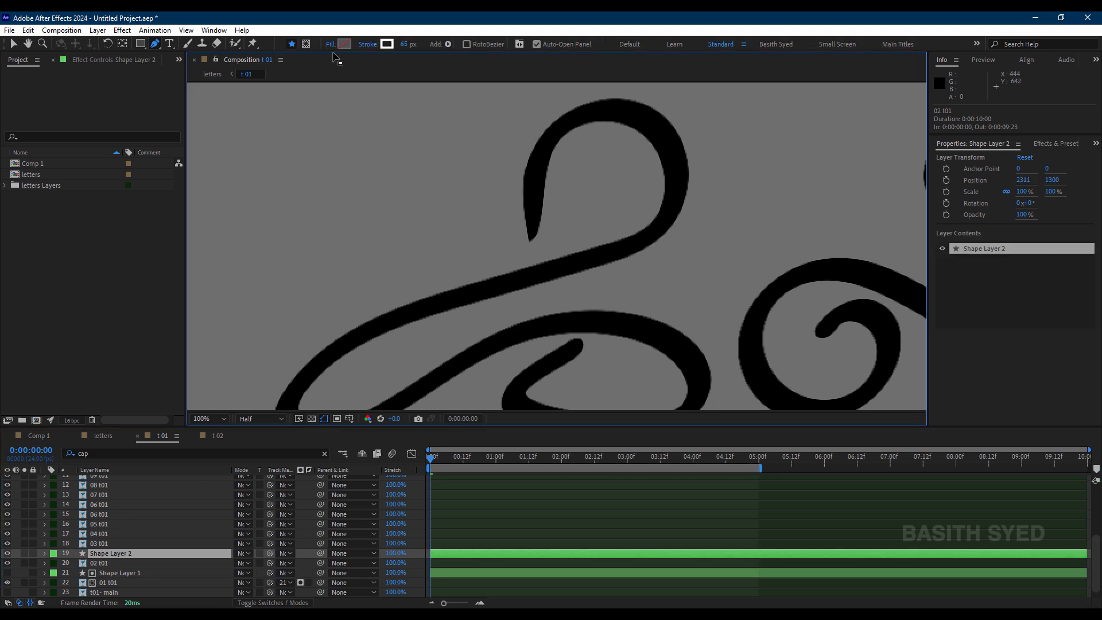
pyautogui.click(530, 241)
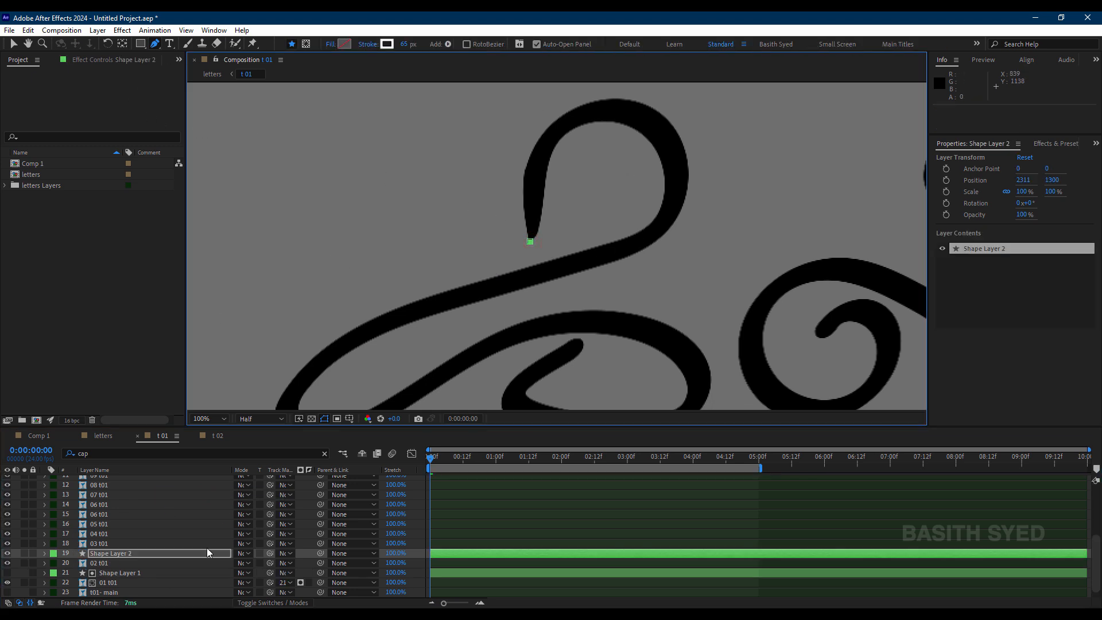
# Copy Trim Paths 1 from Shape Layer 1 and paste it onto Shape Layer 2
pyautogui.click(169, 555)
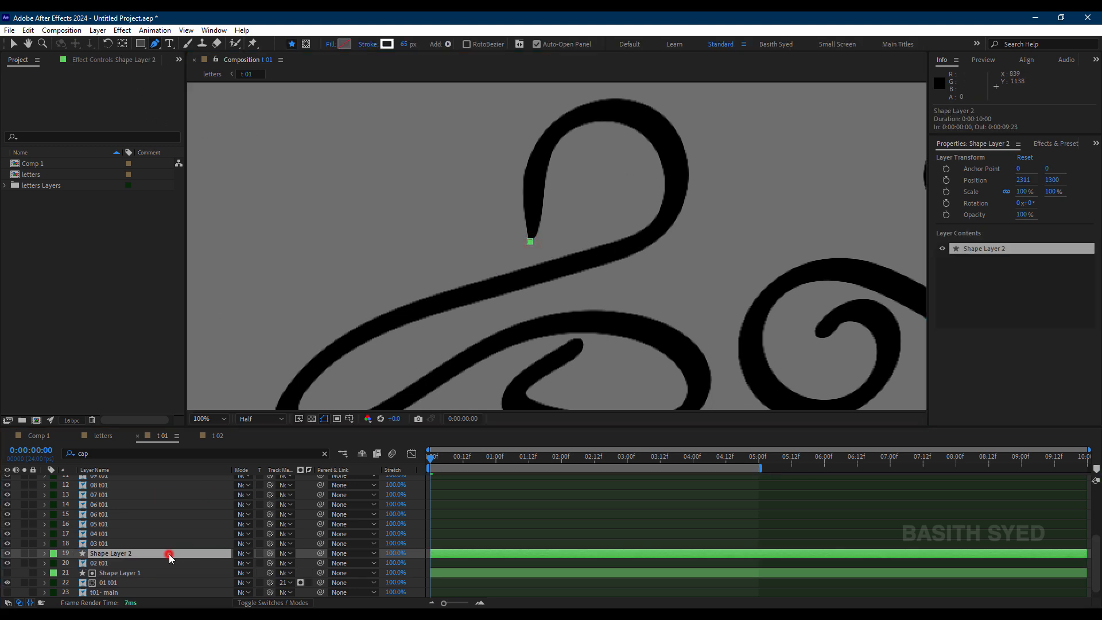
pyautogui.click(45, 574)
pyautogui.click(102, 520)
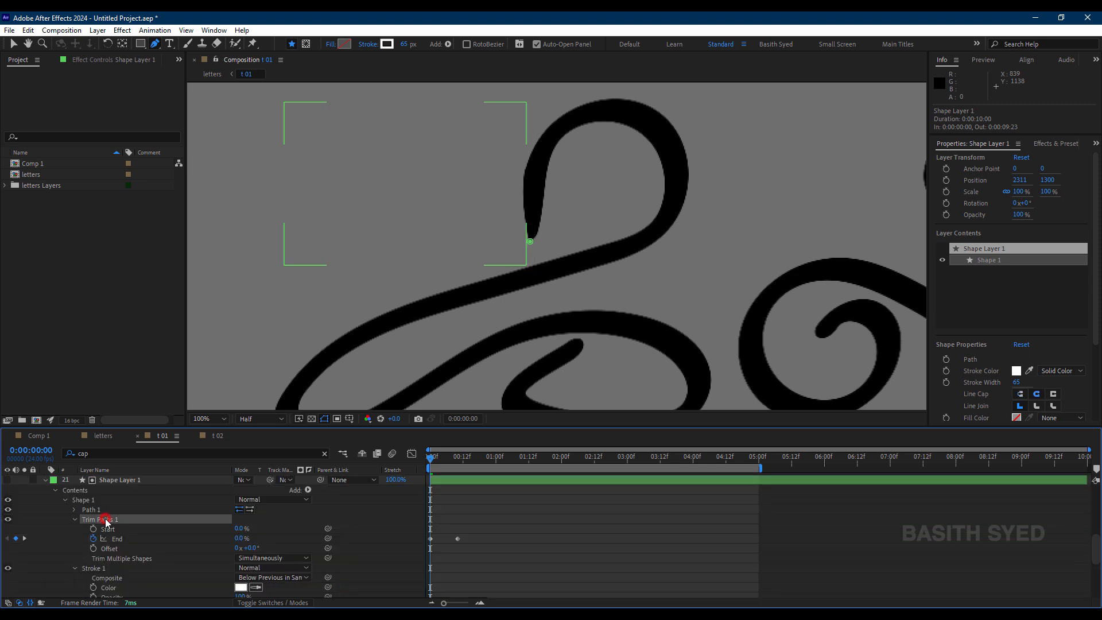
pyautogui.hotkey('ctrl', 'c')
pyautogui.click(75, 519)
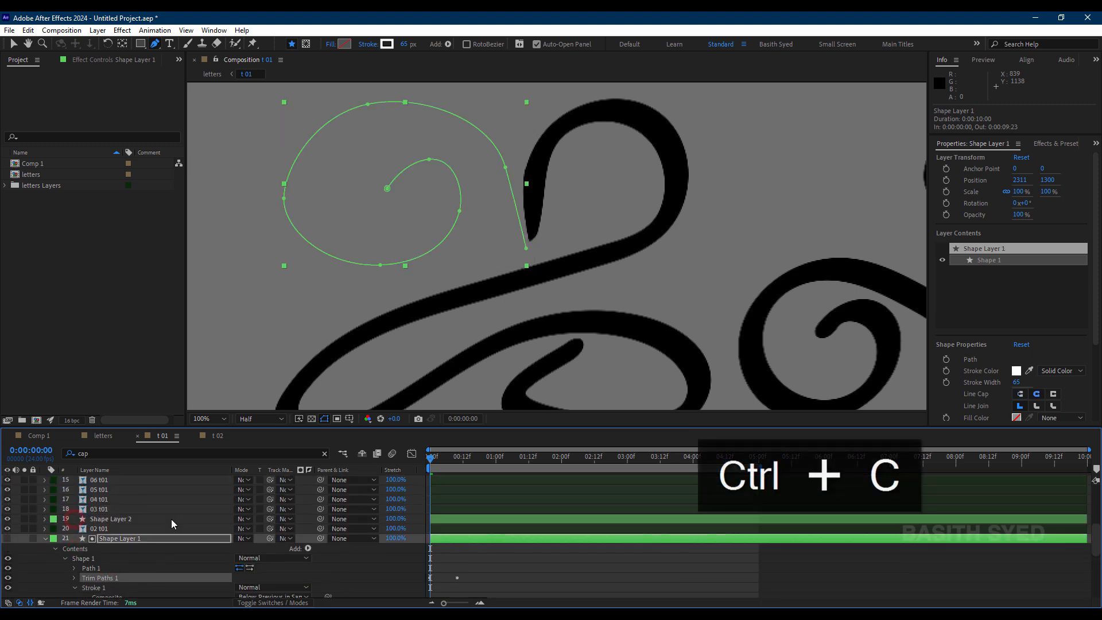
pyautogui.click(110, 519)
pyautogui.hotkey('ctrl', 'v')
pyautogui.click(45, 518)
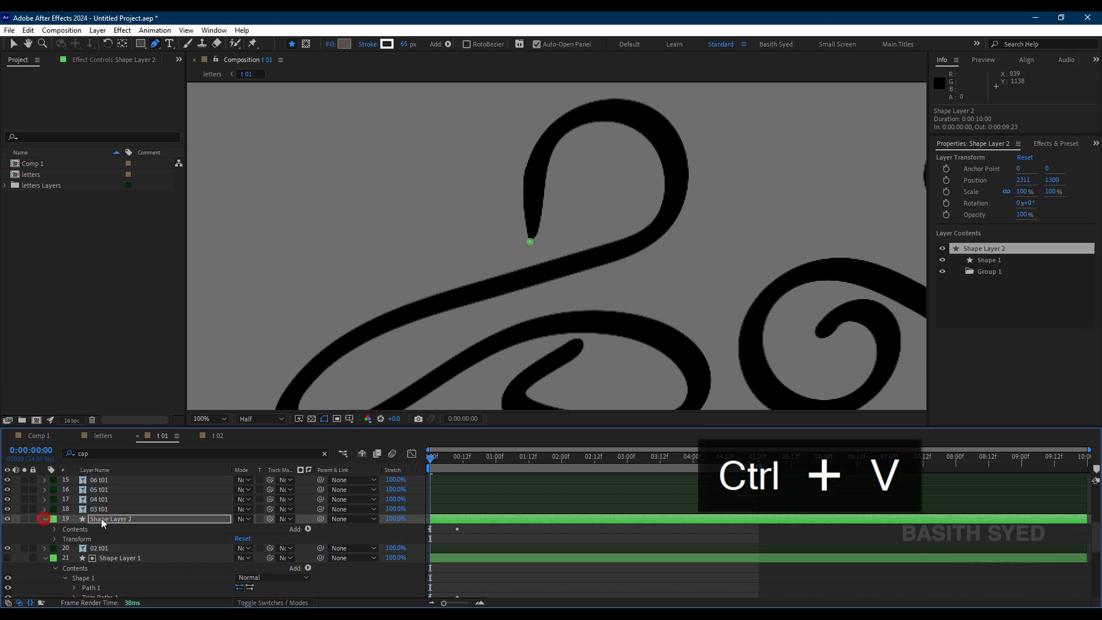
# Filter the timeline properties for "cap", set Shape Layer 2's line cap to Round Cap, and copy the layer
pyautogui.click(112, 454)
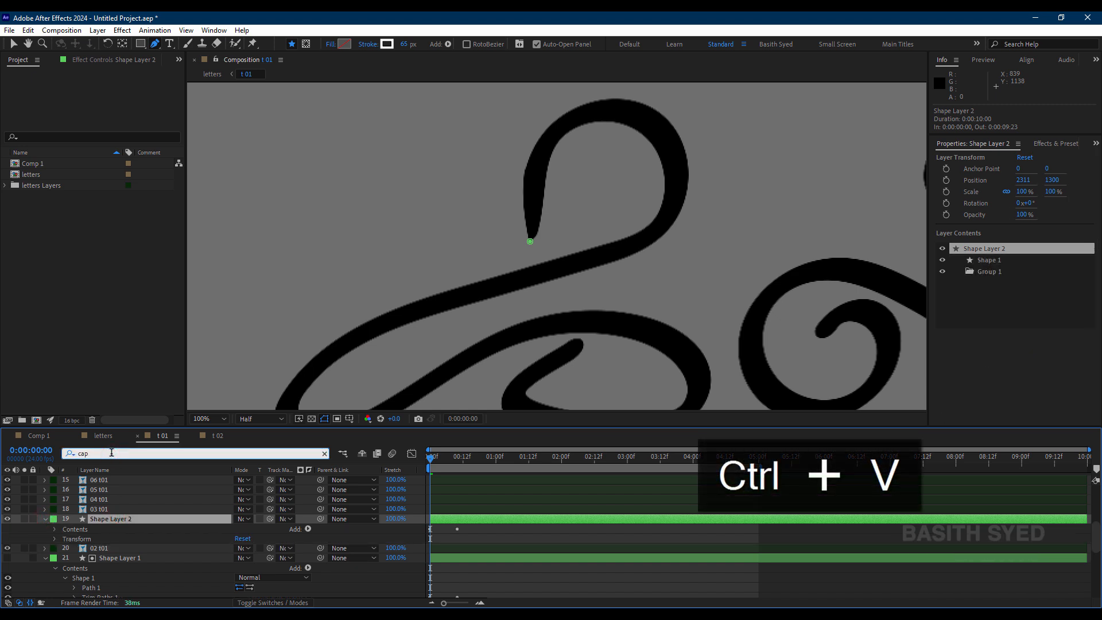
pyautogui.press('BackSpace')
pyautogui.write('p')
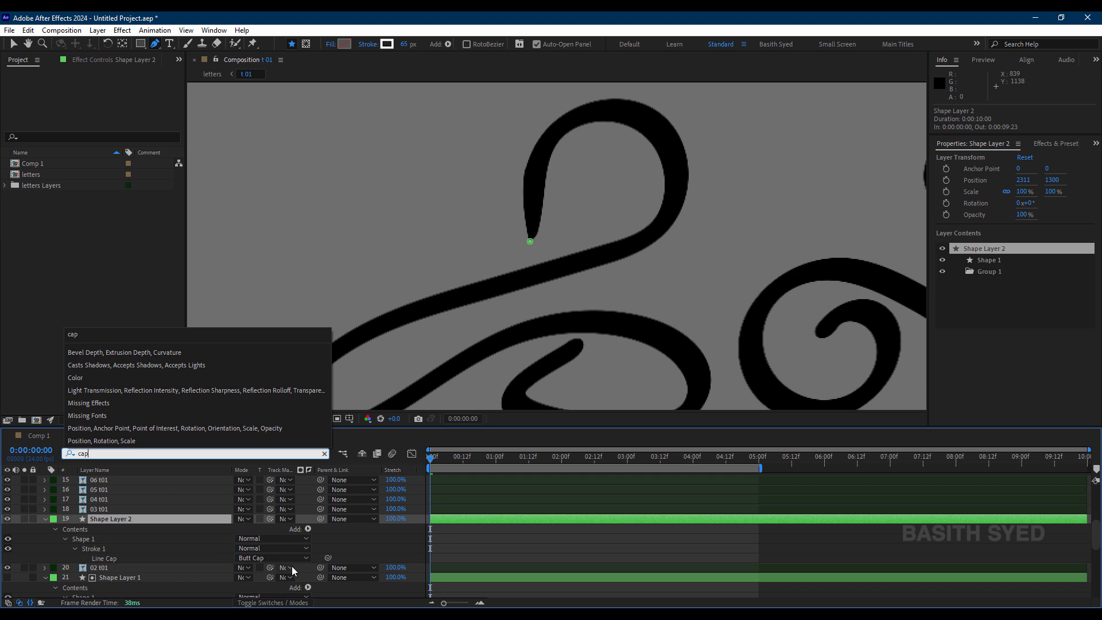
pyautogui.click(276, 558)
pyautogui.click(258, 578)
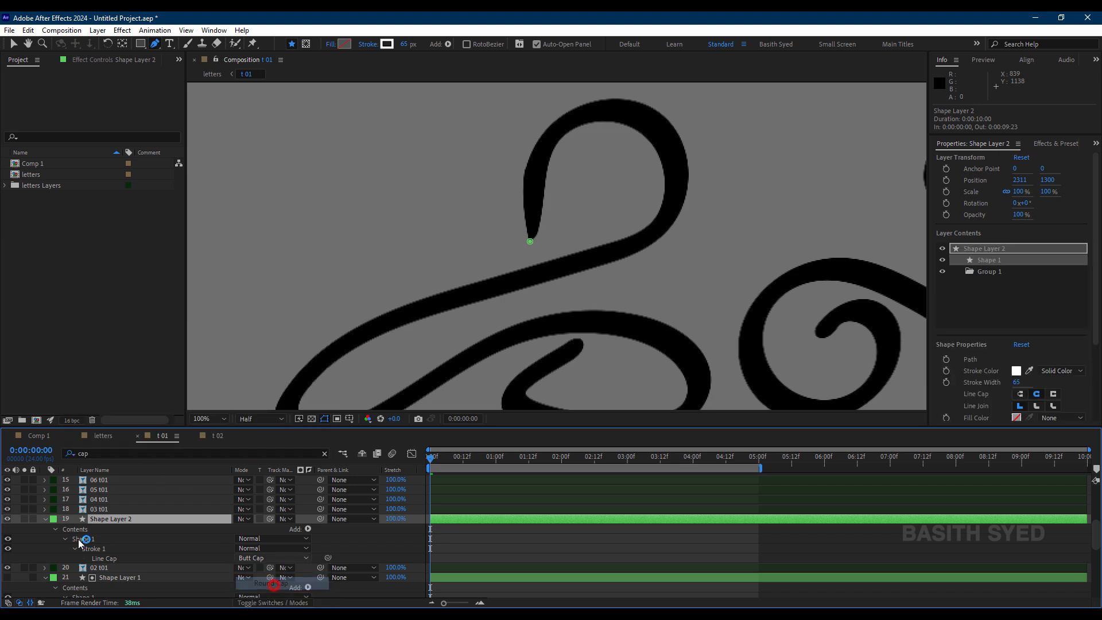
pyautogui.click(123, 519)
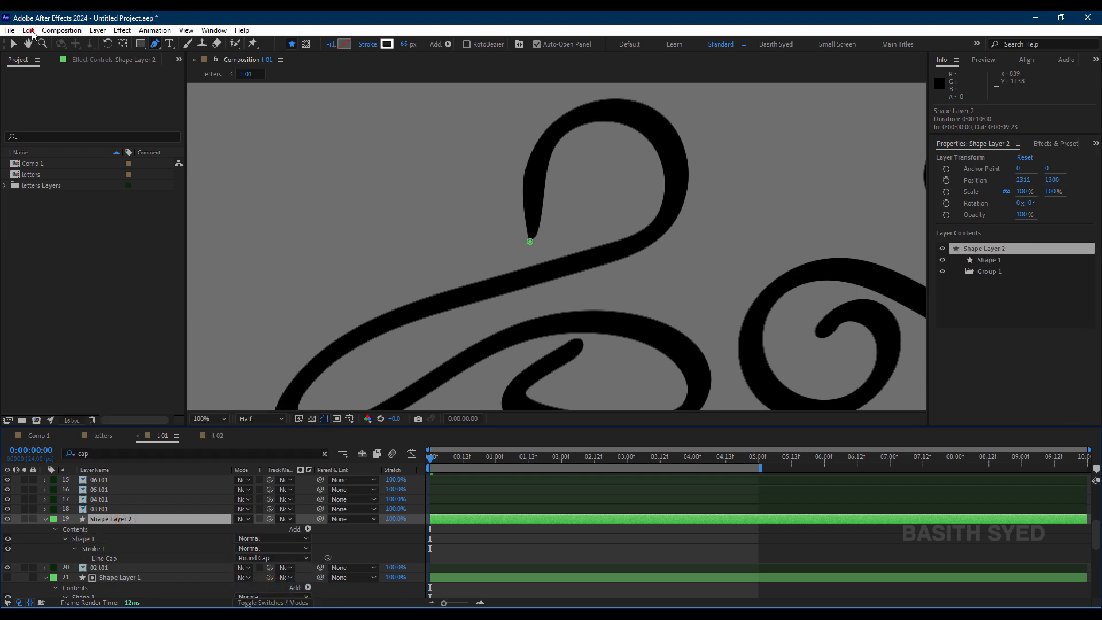
pyautogui.click(28, 30)
pyautogui.click(57, 98)
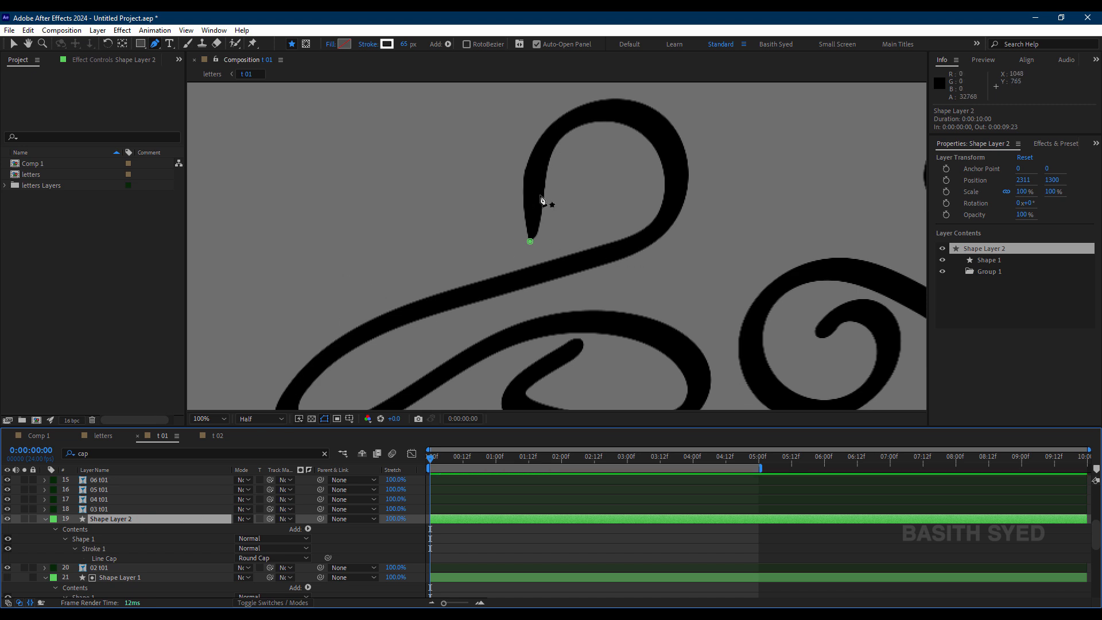
# Undo the stray second shape and trace the upper loop of 02 t01 from its start point with three curved vertices
pyautogui.click(551, 139)
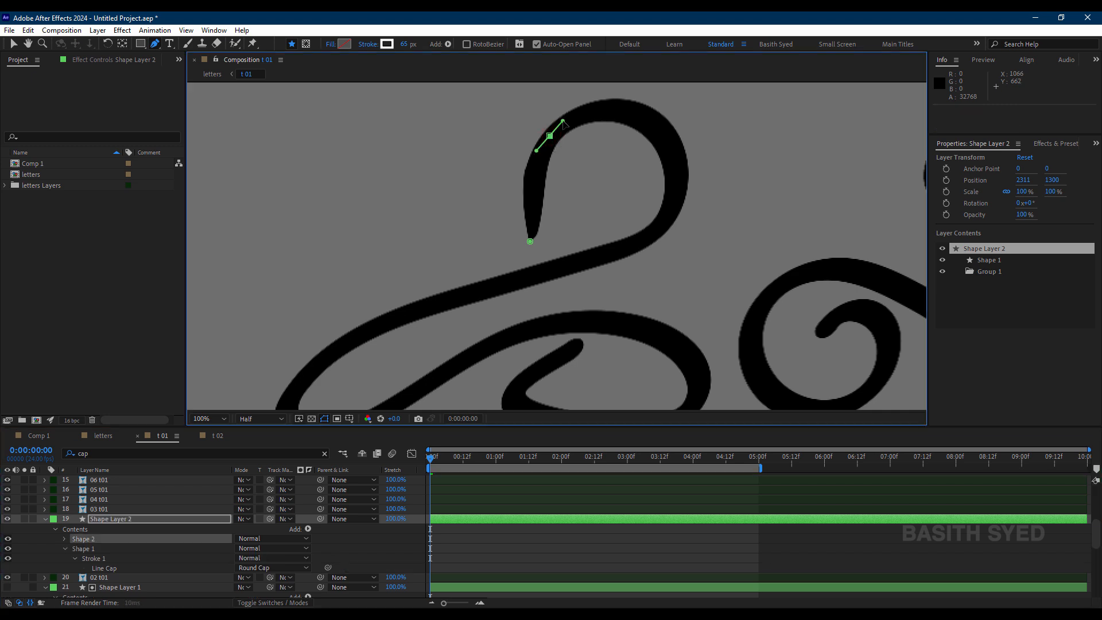
pyautogui.hotkey('ctrl', 'z')
pyautogui.moveTo(538, 166); pyautogui.dragTo(550, 139)
pyautogui.moveTo(615, 106); pyautogui.dragTo(642, 110)
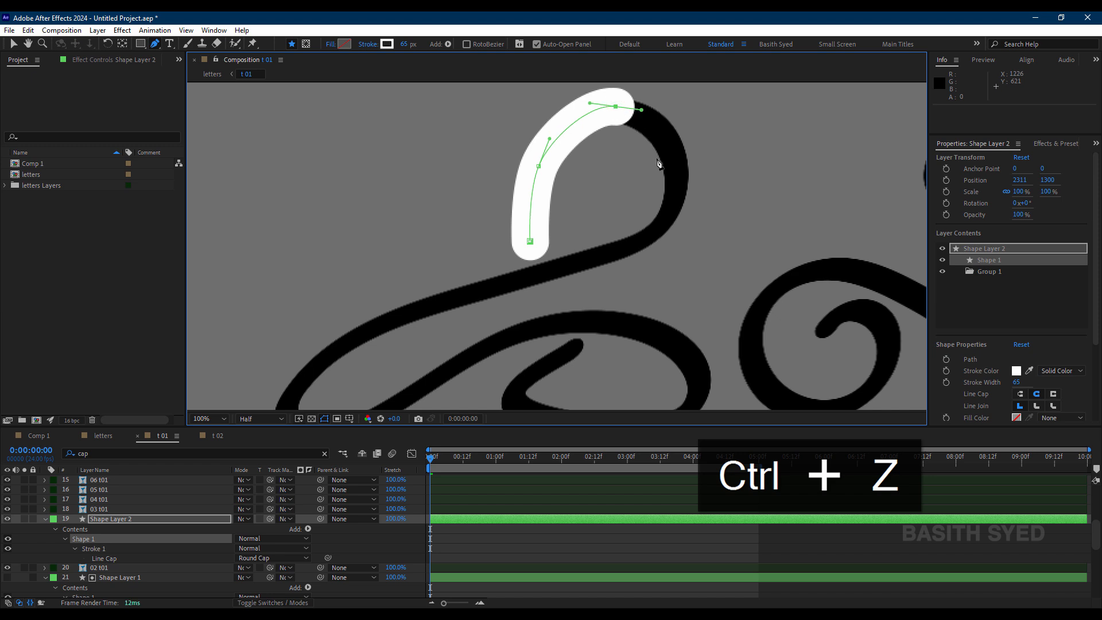
pyautogui.moveTo(674, 194); pyautogui.dragTo(660, 252)
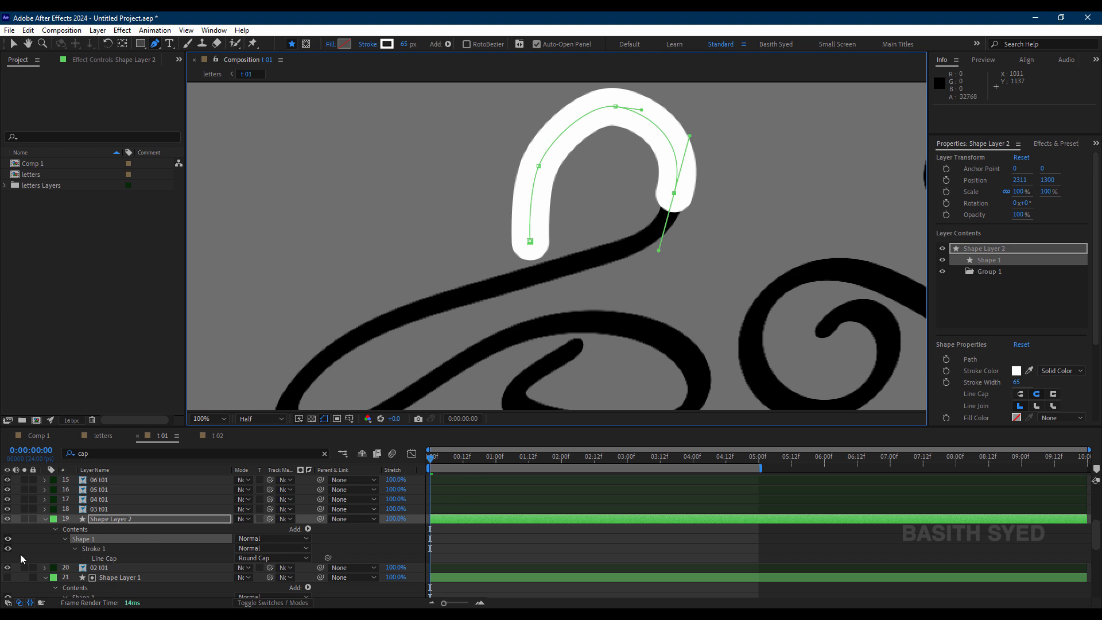
# Expand Shape Layer 2's contents and paste Shape Layer 1's Trim Paths 1 into its Shape 1 group
pyautogui.click(46, 520)
pyautogui.click(45, 520)
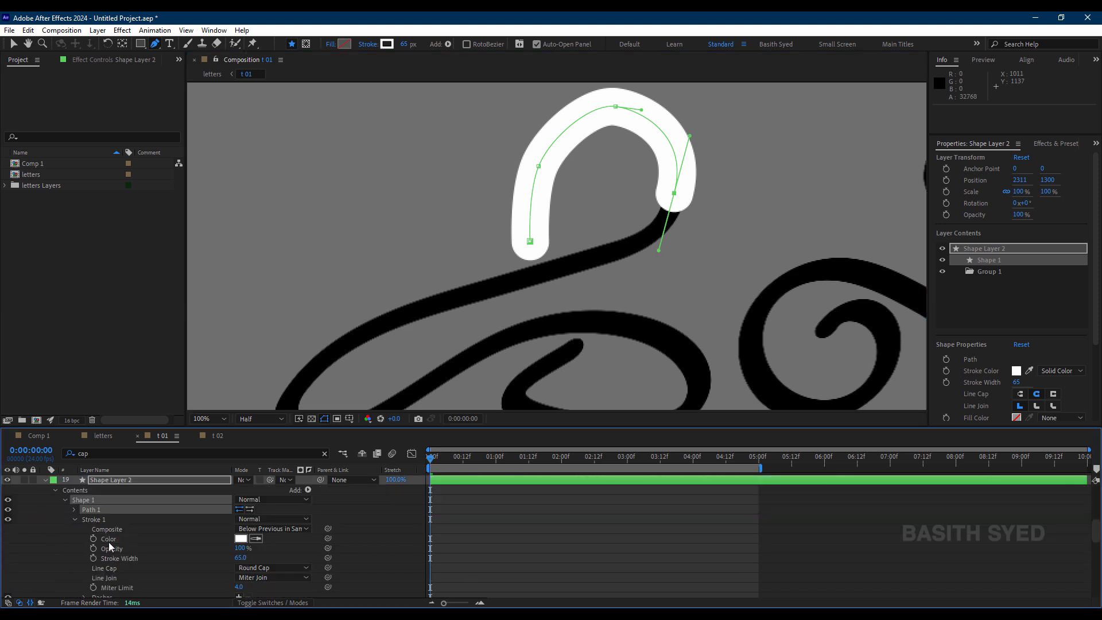
pyautogui.click(74, 521)
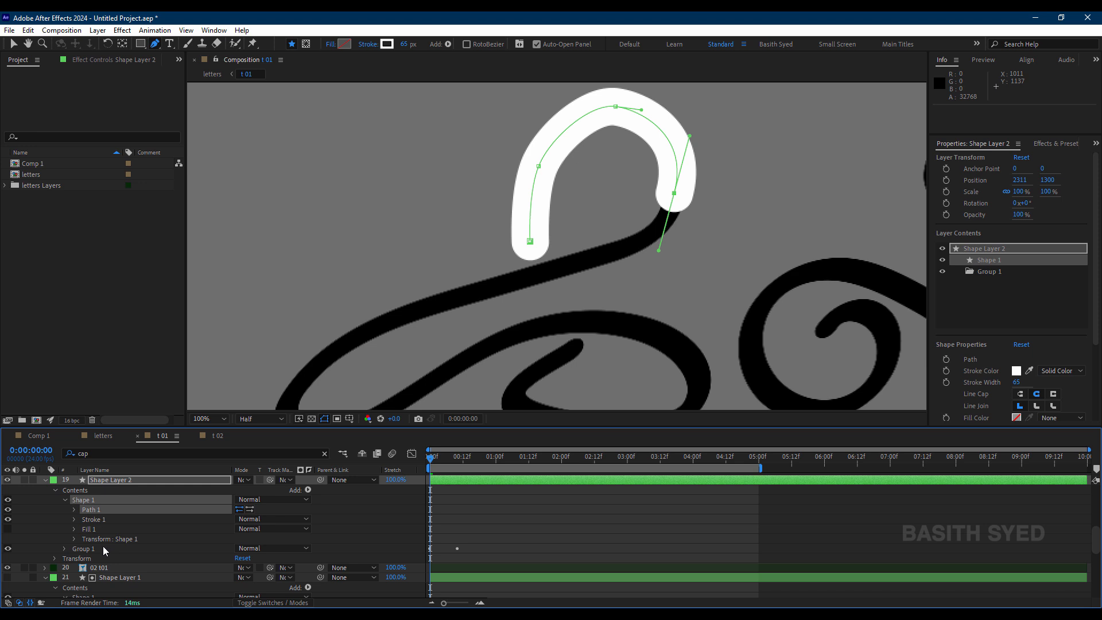
pyautogui.scroll(-1, 92, 536)
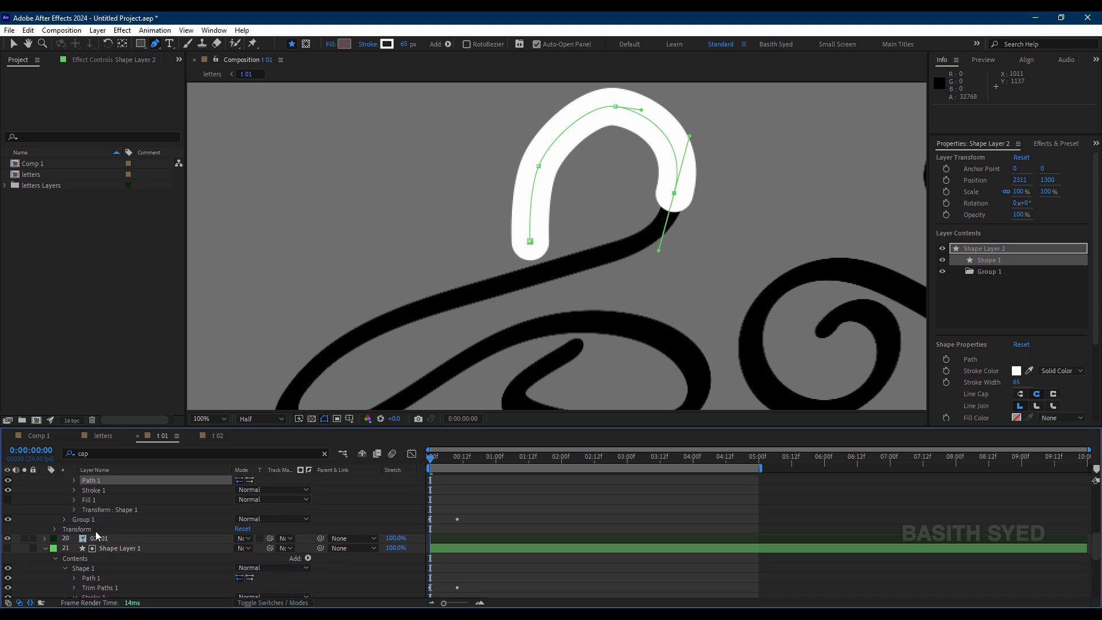
pyautogui.scroll(-1, 112, 569)
pyautogui.click(115, 559)
pyautogui.hotkey('ctrl', 'c')
pyautogui.scroll(2, 137, 543)
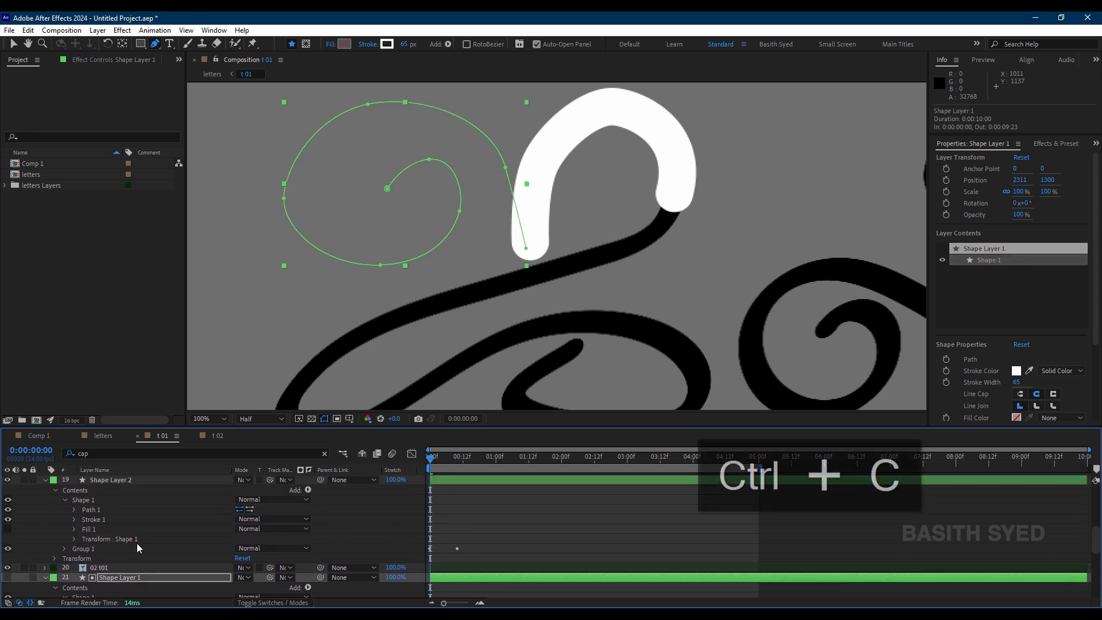
pyautogui.click(112, 501)
pyautogui.hotkey('ctrl', 'v')
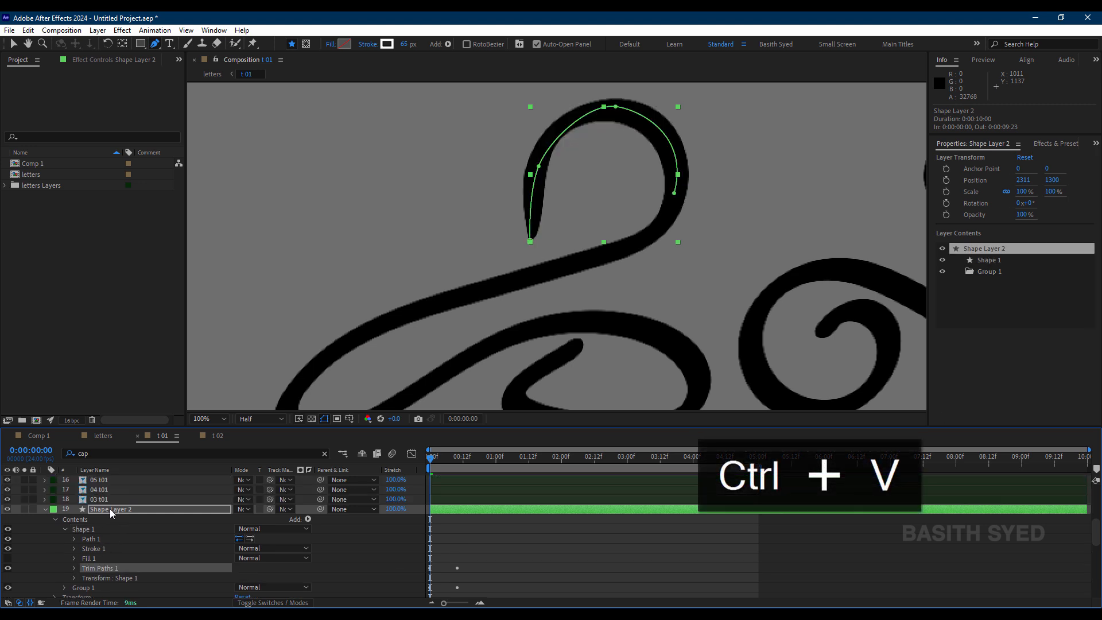
pyautogui.click(110, 509)
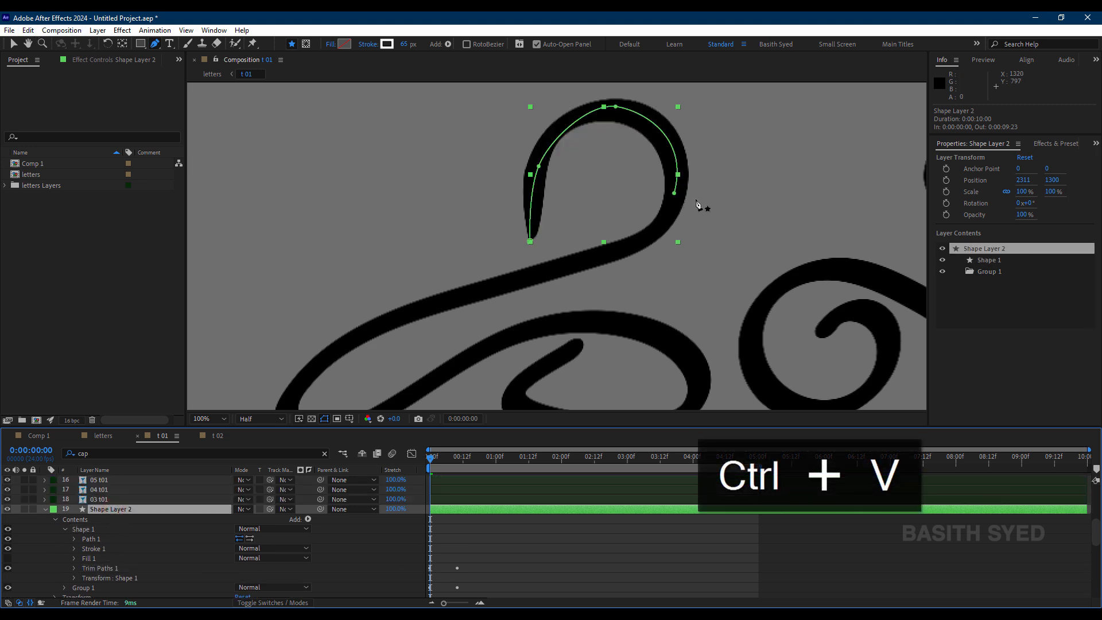
# Delete the three vertices of the upper loop from Shape Layer 2's path, keeping only the start point
pyautogui.click(676, 193)
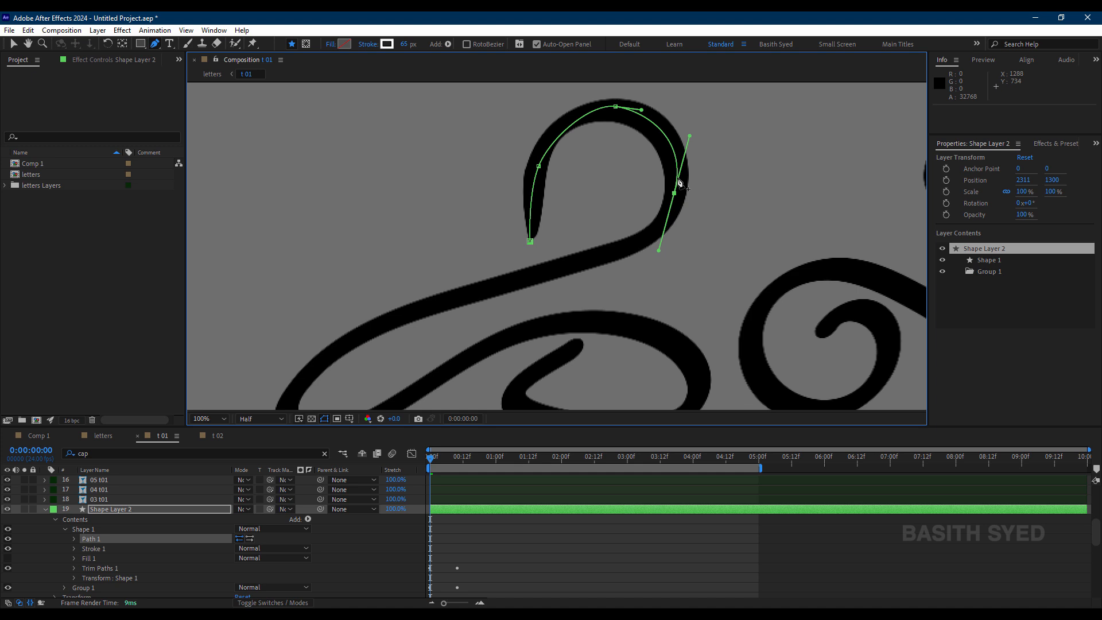
pyautogui.press('Delete')
pyautogui.click(616, 107)
pyautogui.press('Delete')
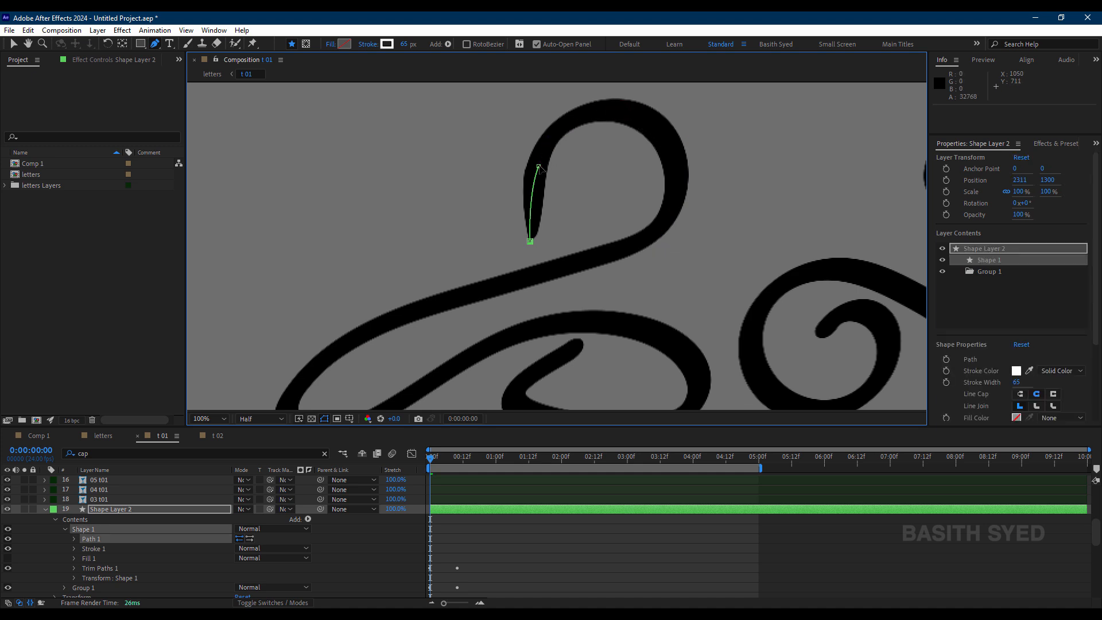
pyautogui.click(538, 167)
pyautogui.press('Delete')
# Copy Shape Layer 2 and retrace 02 t01 from its tip around the upper loop and down the long diagonal
pyautogui.click(113, 511)
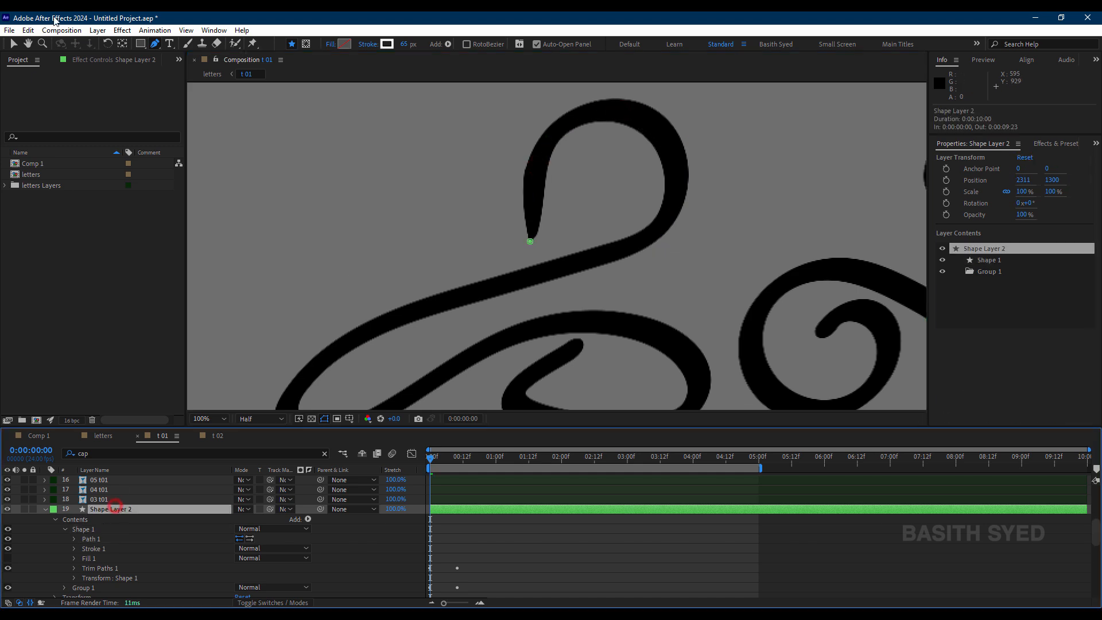
pyautogui.click(27, 30)
pyautogui.click(66, 98)
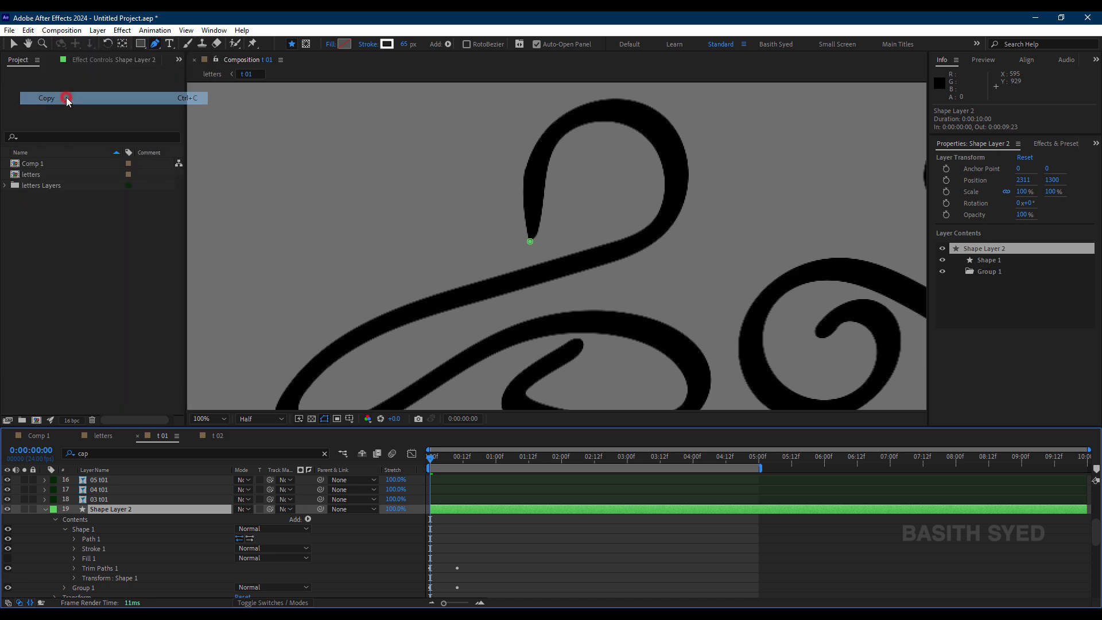
pyautogui.click(162, 507)
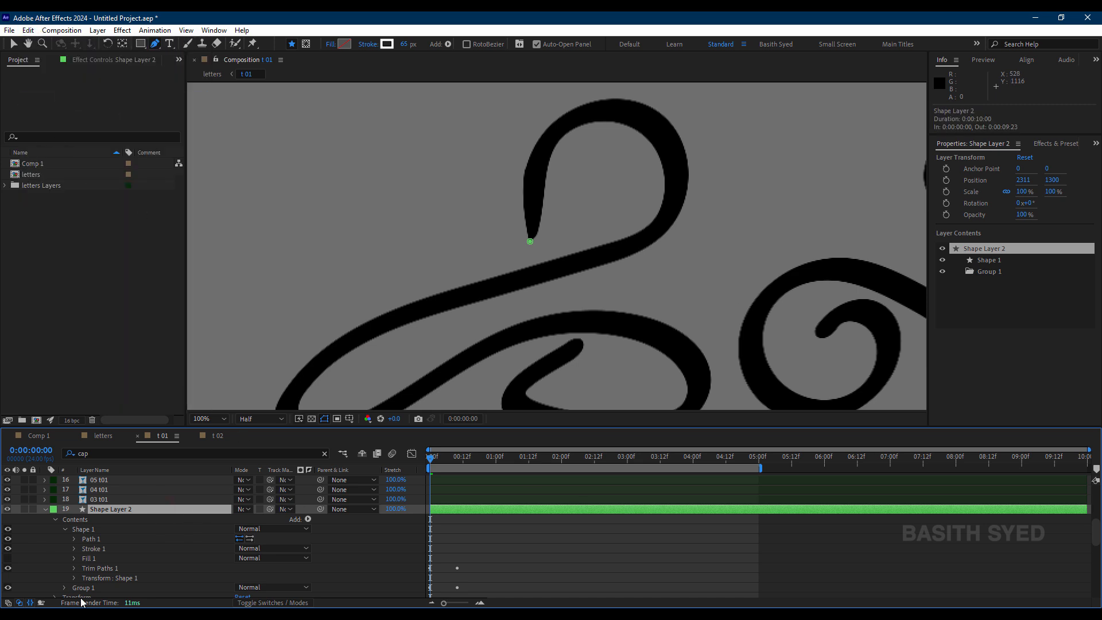
pyautogui.click(530, 243)
pyautogui.moveTo(542, 162); pyautogui.dragTo(552, 143)
pyautogui.moveTo(615, 109); pyautogui.dragTo(665, 110)
pyautogui.click(678, 180)
pyautogui.moveTo(679, 196); pyautogui.dragTo(679, 201)
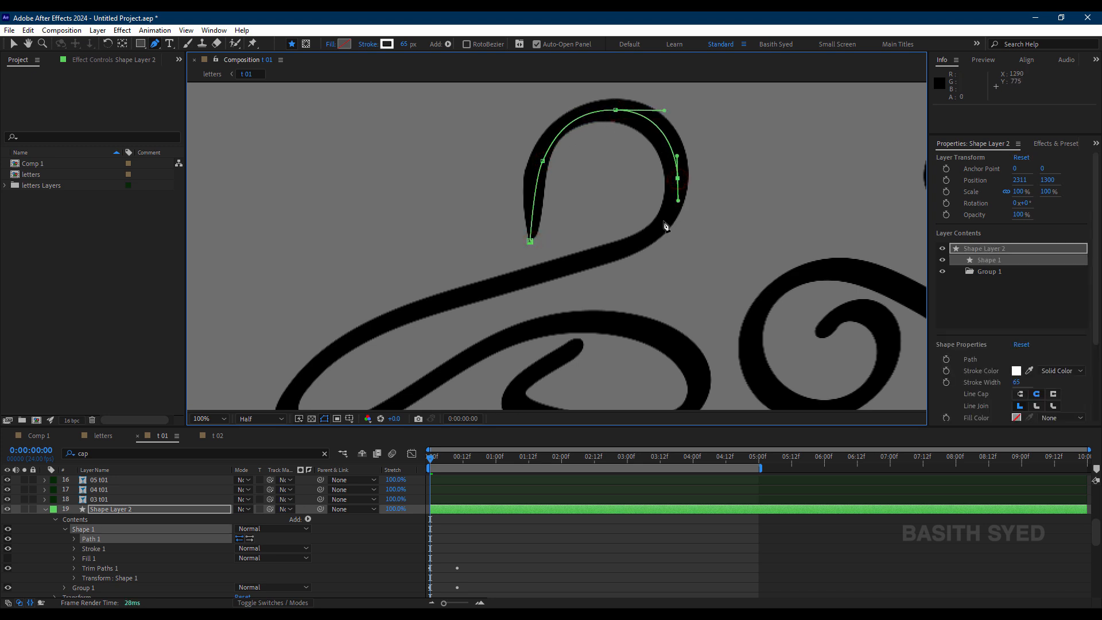
pyautogui.moveTo(613, 254); pyautogui.dragTo(565, 271)
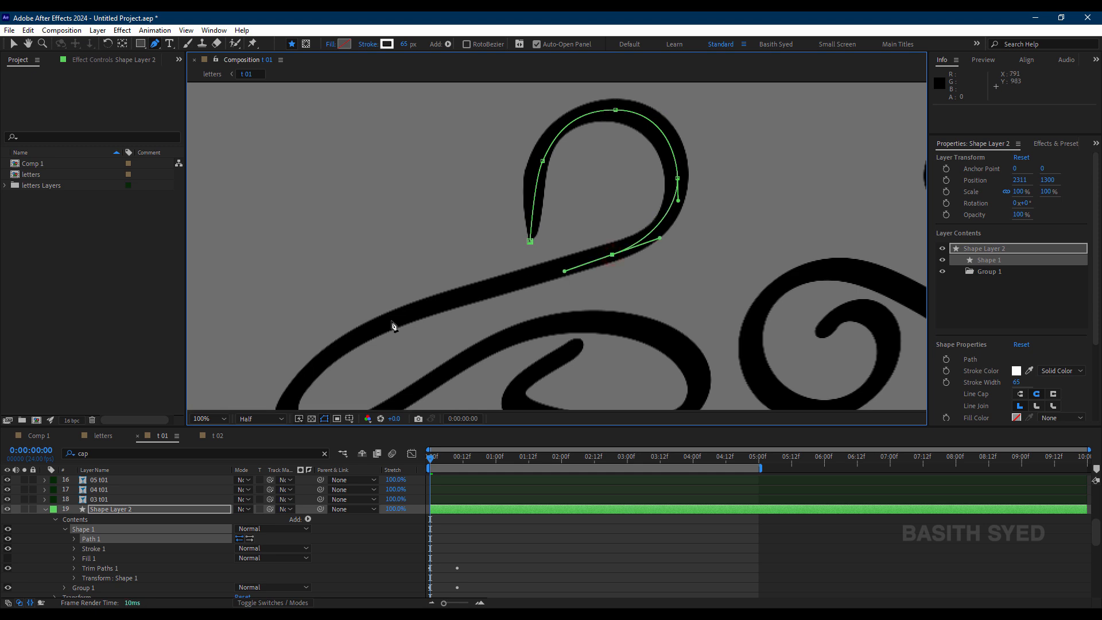
pyautogui.moveTo(390, 322); pyautogui.dragTo(348, 342)
# Continue Shape Layer 2's path around the lower bend and inner loop to the end of the 02 t01 stroke
pyautogui.press(',')
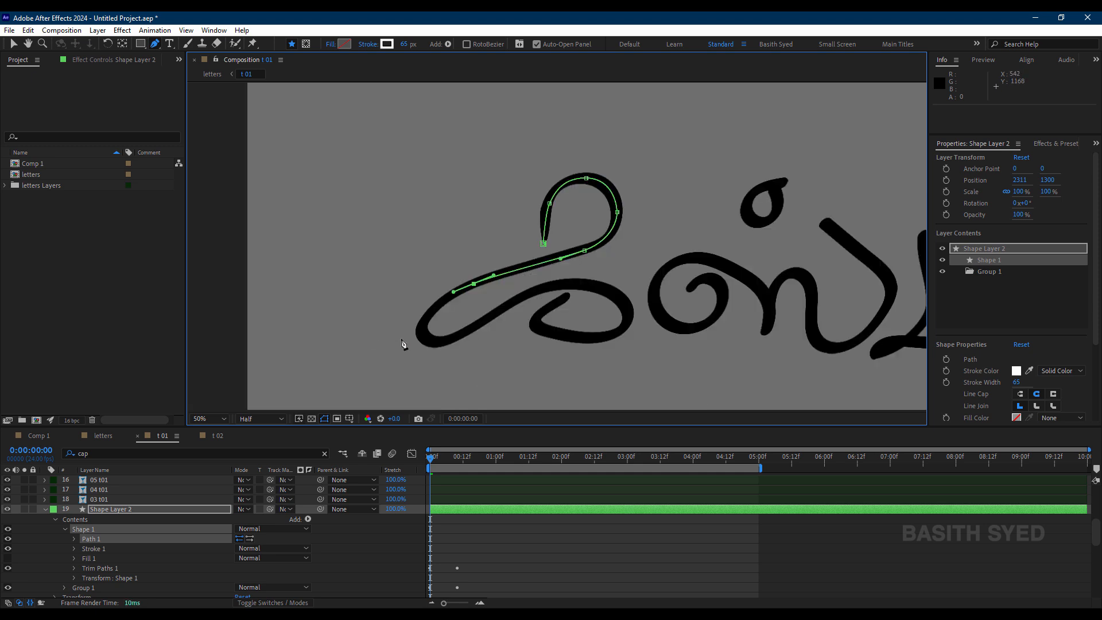
pyautogui.moveTo(422, 334); pyautogui.dragTo(428, 349)
pyautogui.moveTo(480, 324); pyautogui.dragTo(510, 309)
pyautogui.moveTo(580, 286); pyautogui.dragTo(529, 326)
pyautogui.click(629, 316)
pyautogui.click(547, 309)
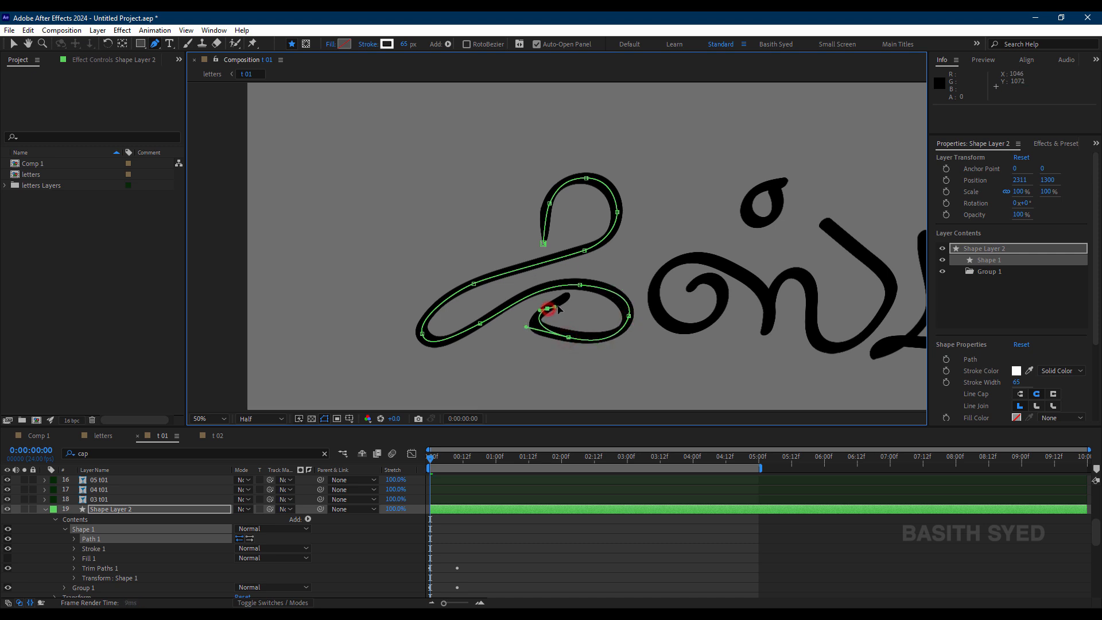
pyautogui.moveTo(572, 292); pyautogui.dragTo(562, 302)
# Go to 0:00:00:12 and nudge the lower loop's vertices and end point so Shape Layer 2's stroke covers 02 t01
pyautogui.click(147, 509)
pyautogui.moveTo(429, 457); pyautogui.dragTo(463, 458)
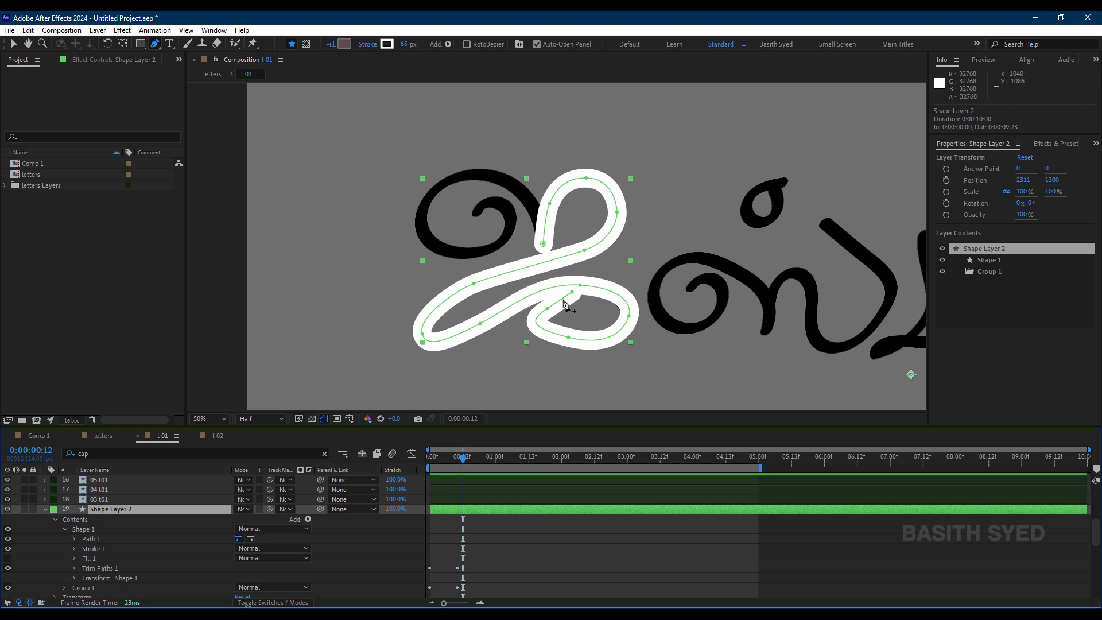
pyautogui.moveTo(579, 284); pyautogui.dragTo(577, 278)
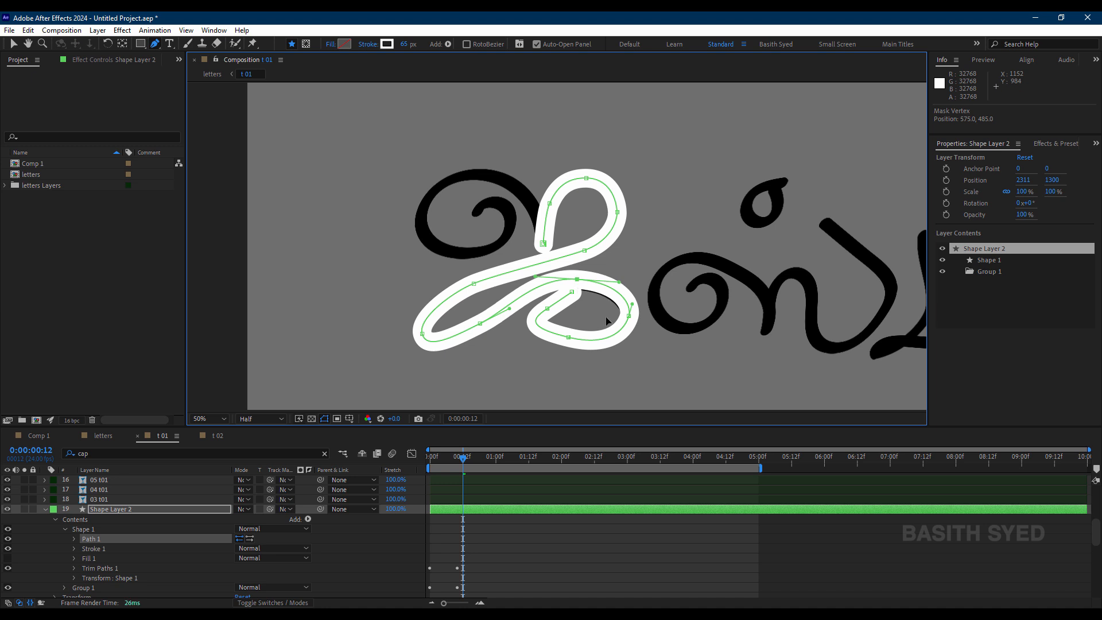
pyautogui.moveTo(627, 320); pyautogui.dragTo(626, 324)
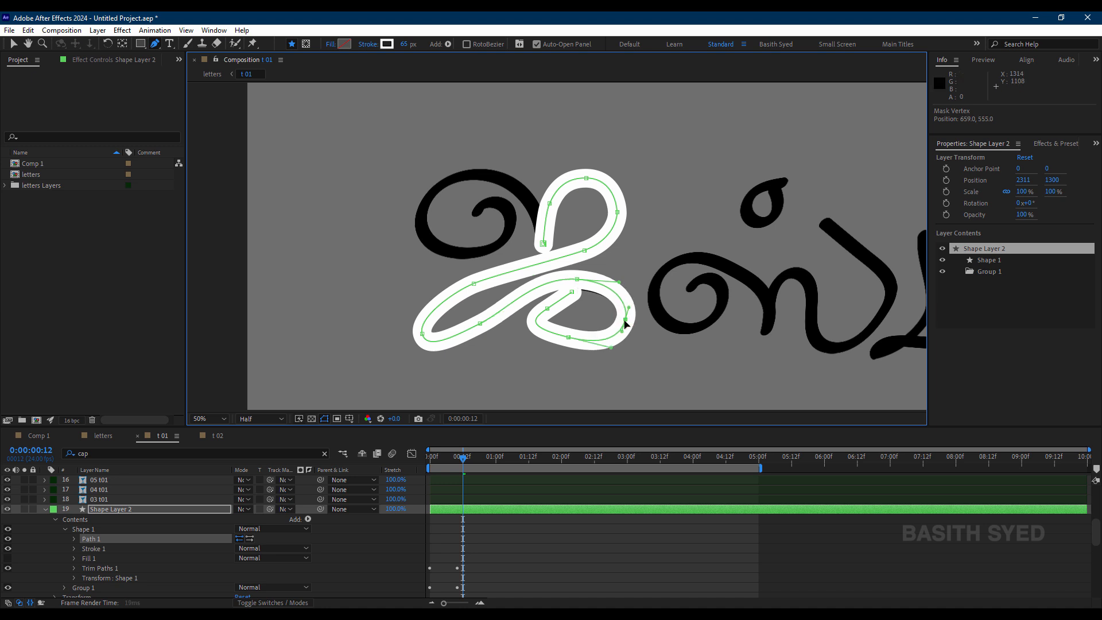
pyautogui.click(570, 295)
pyautogui.moveTo(566, 299); pyautogui.dragTo(570, 299)
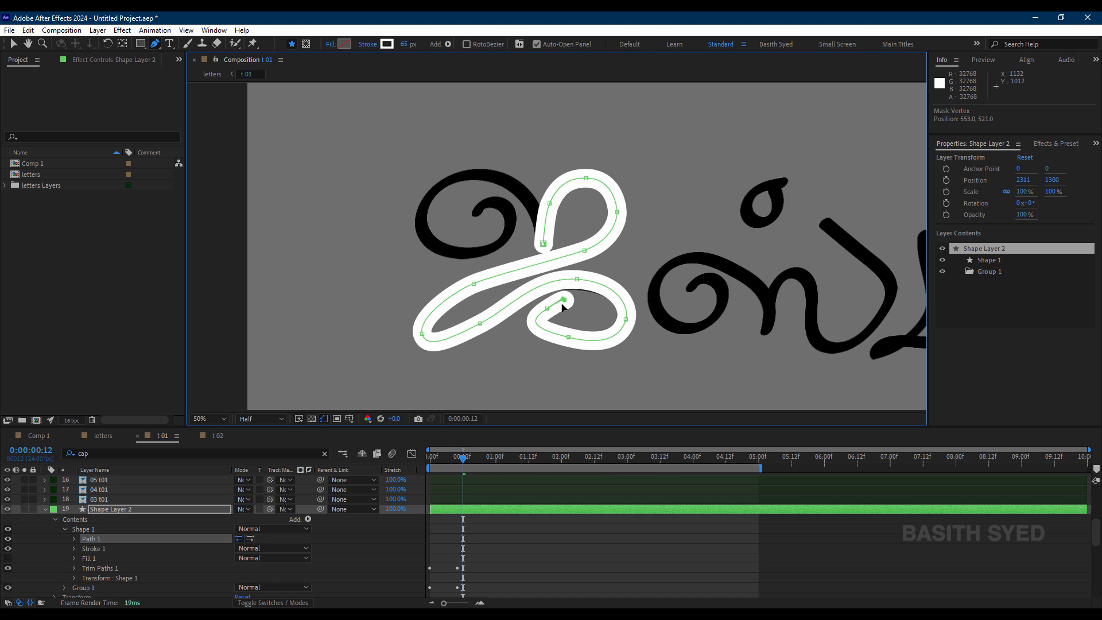
# Set Shape Layer 2 as the track matte of 02 t01 and collapse the properties of both shape layers
pyautogui.click(45, 510)
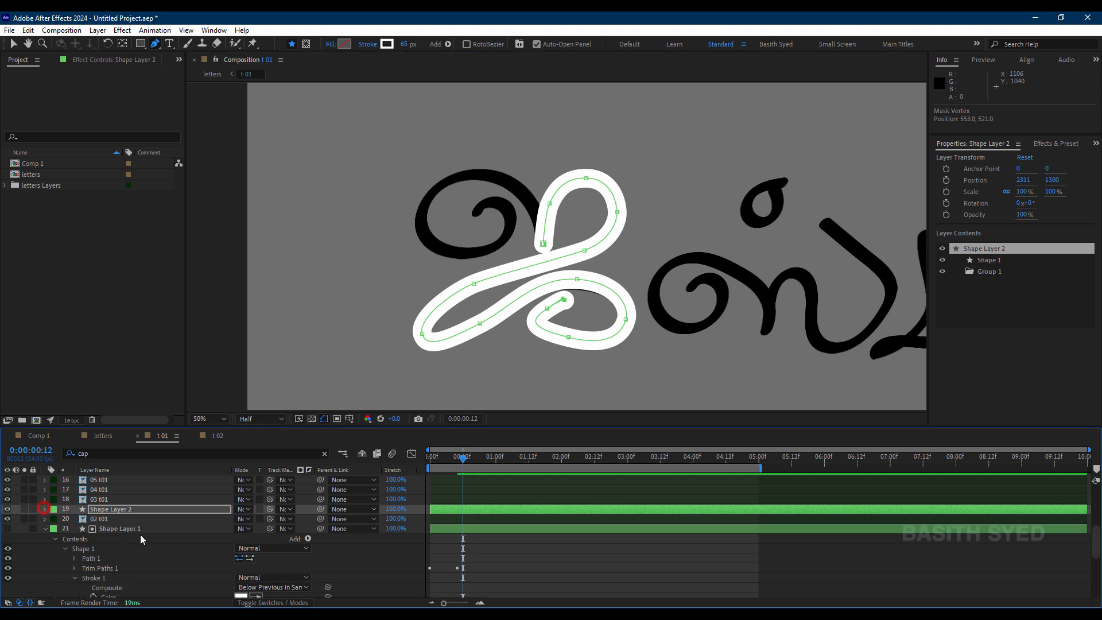
pyautogui.click(285, 528)
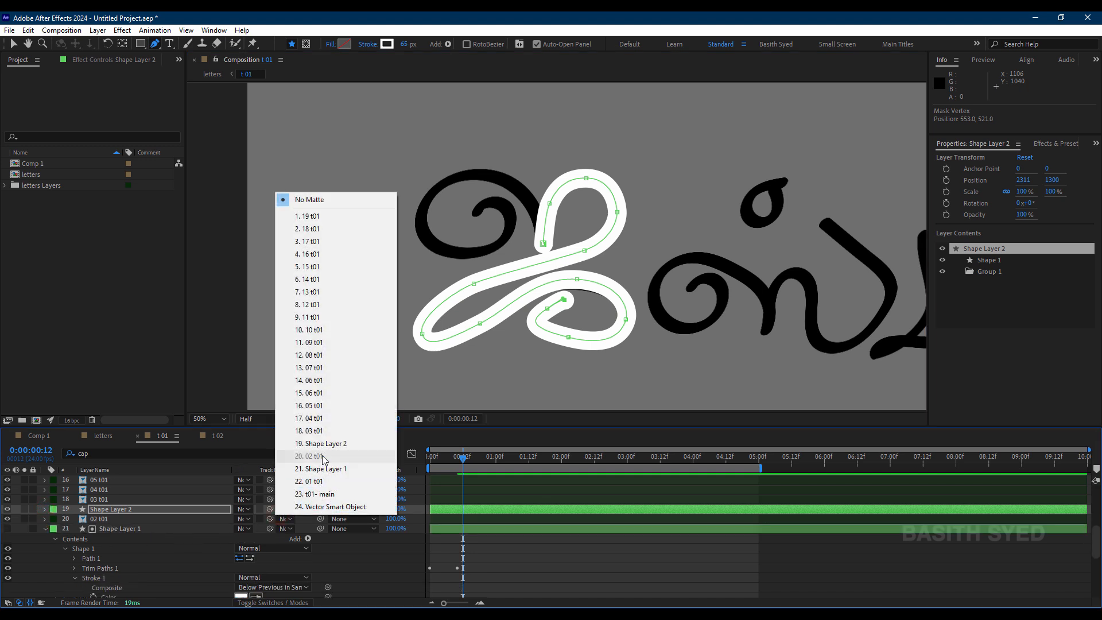
pyautogui.click(324, 443)
pyautogui.click(45, 528)
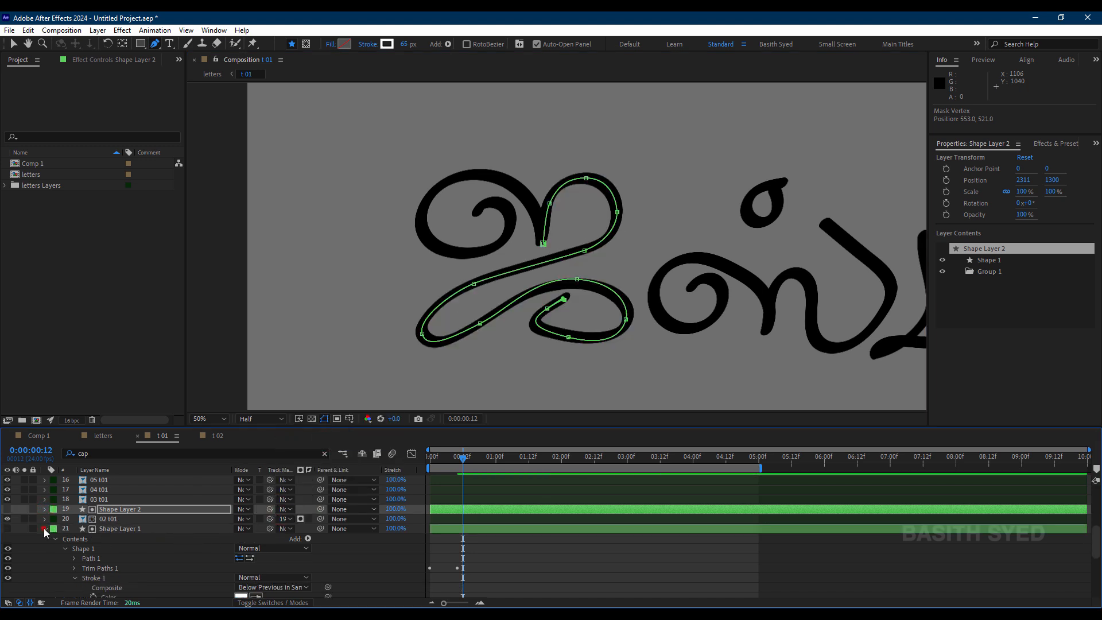
# Paste the copied shape layer above 03 t01, go to the first frame and trace the spiral from its inner tip to the lower curve
pyautogui.click(112, 533)
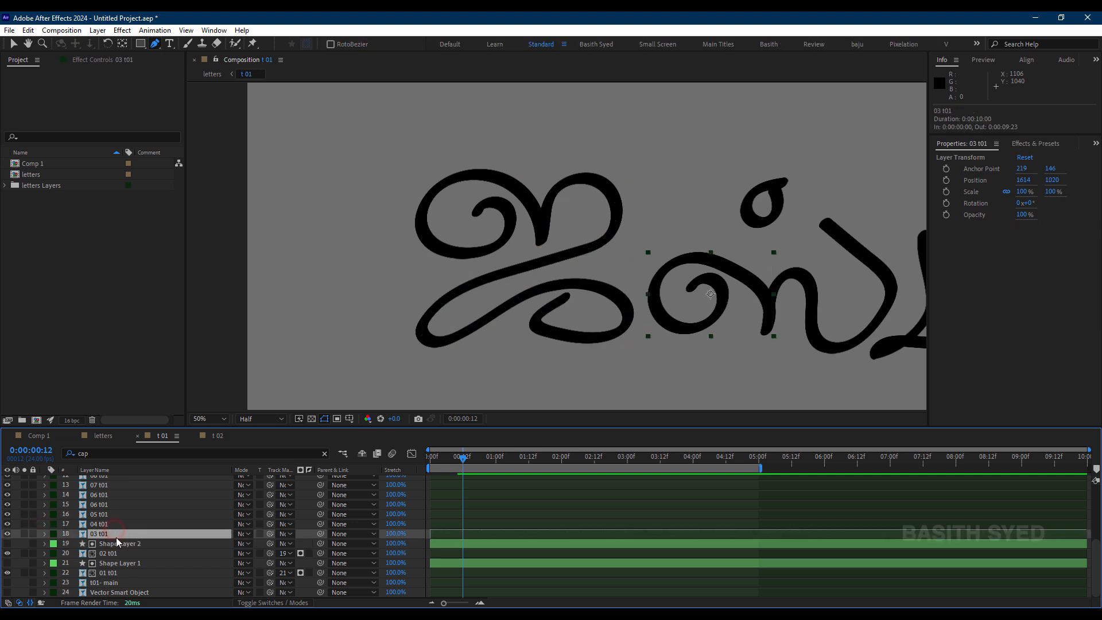
pyautogui.hotkey('ctrl', 'v')
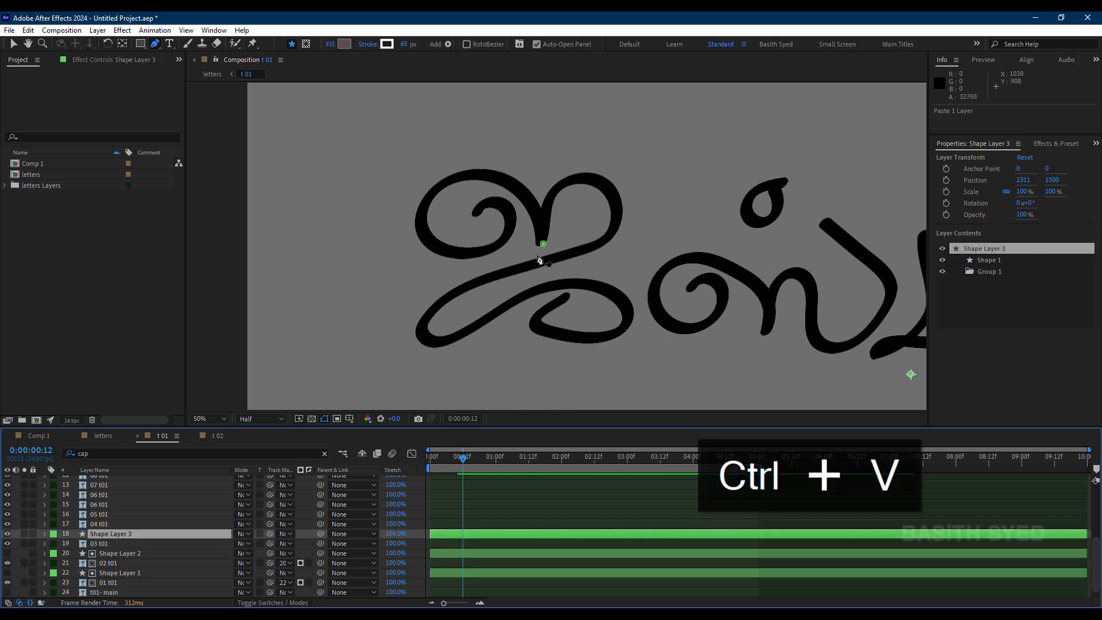
pyautogui.click(682, 299)
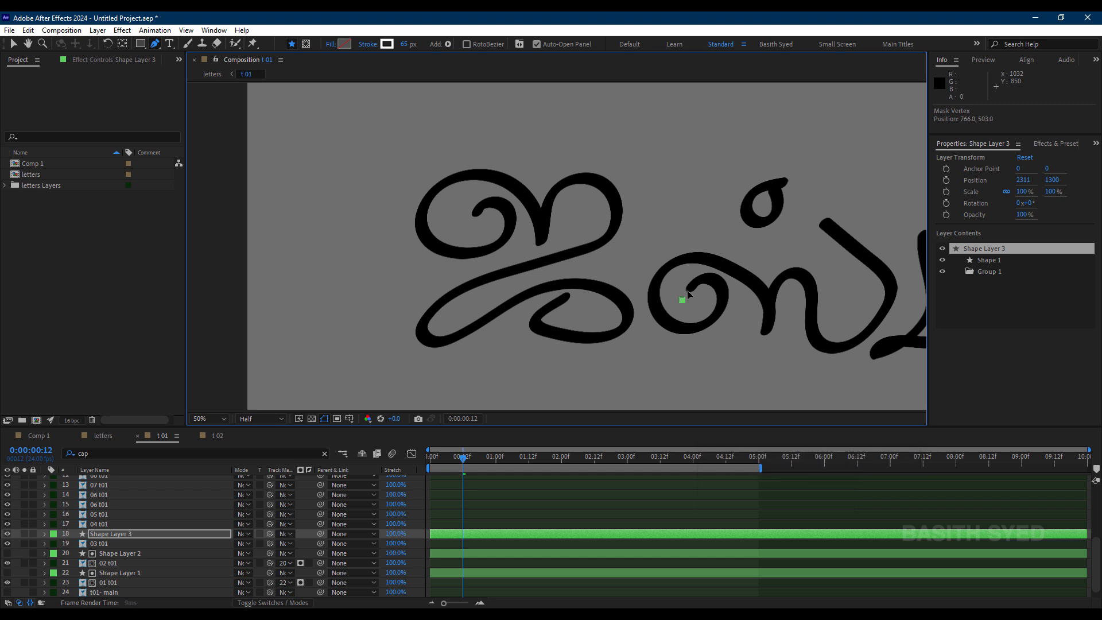
pyautogui.moveTo(718, 284); pyautogui.dragTo(727, 296)
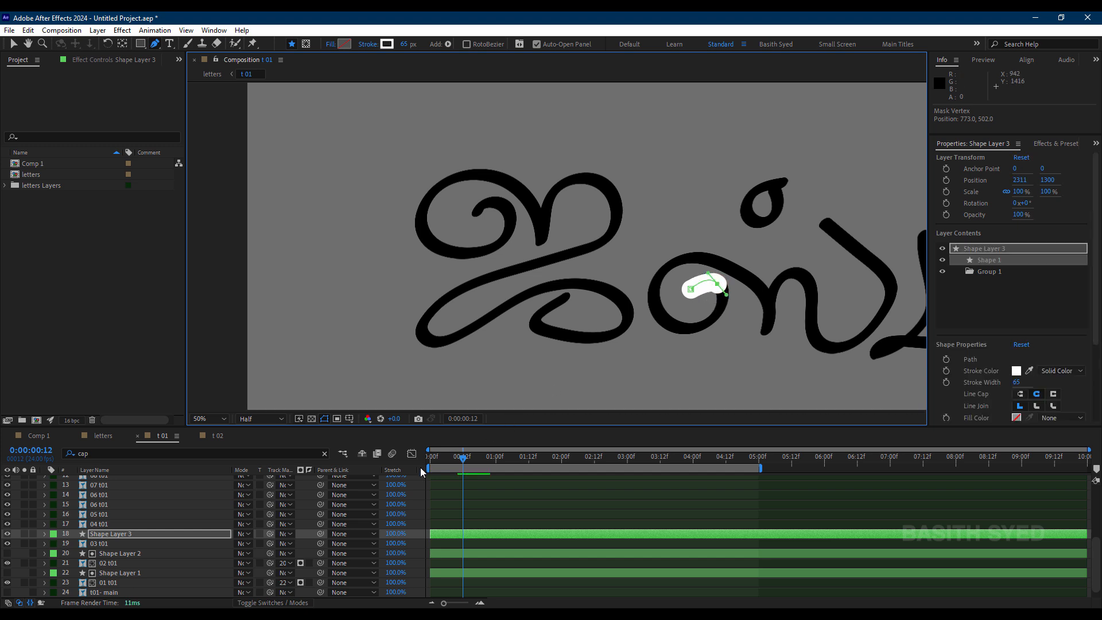
pyautogui.press('Home')
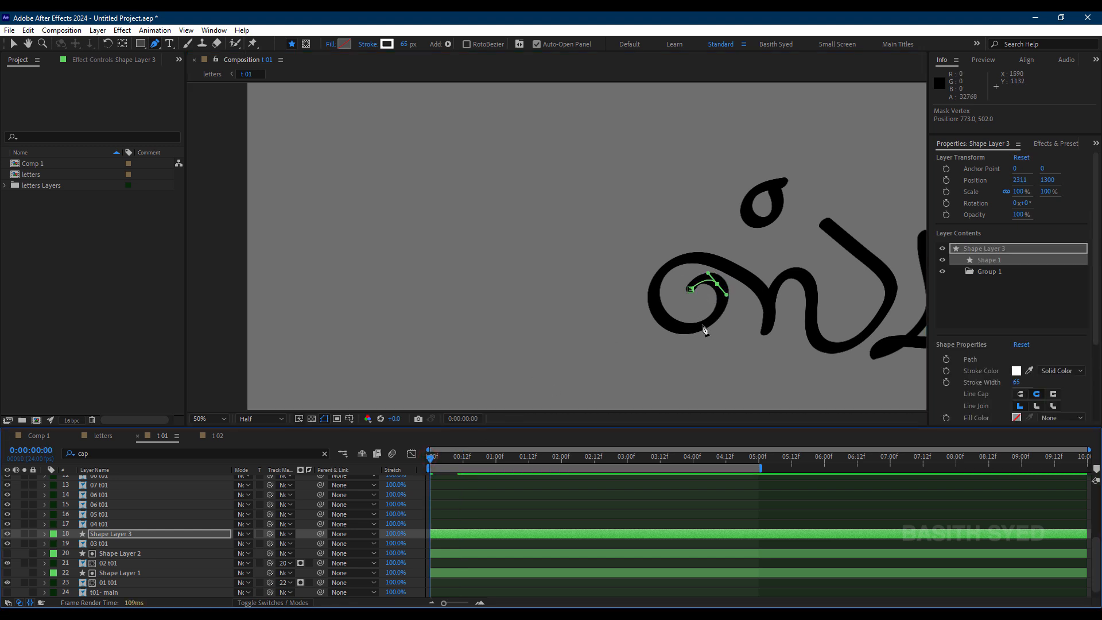
pyautogui.moveTo(703, 324); pyautogui.dragTo(679, 332)
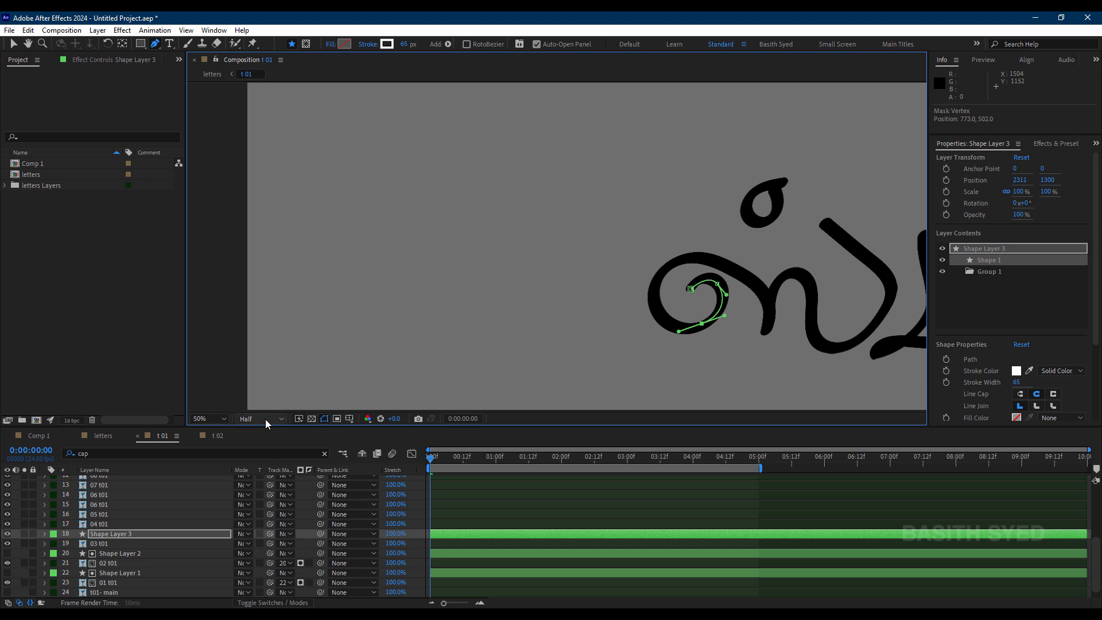
# Set the preview resolution to Third and continue Shape Layer 3's path around the outer curve to the lower end of 03 t01
pyautogui.moveTo(786, 294); pyautogui.dragTo(651, 330)
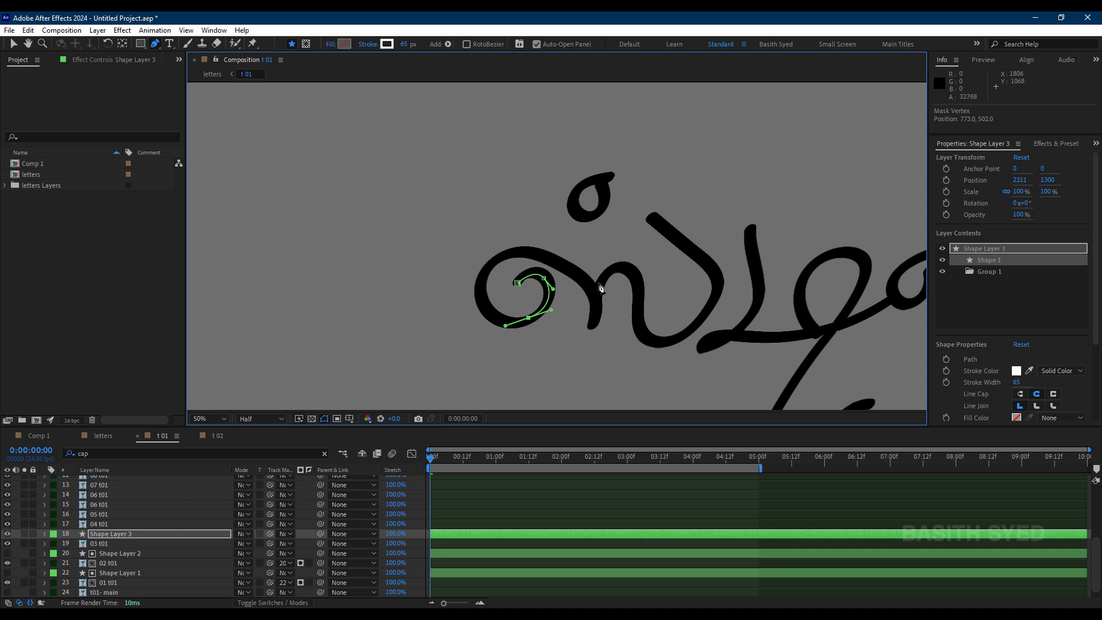
pyautogui.click(284, 420)
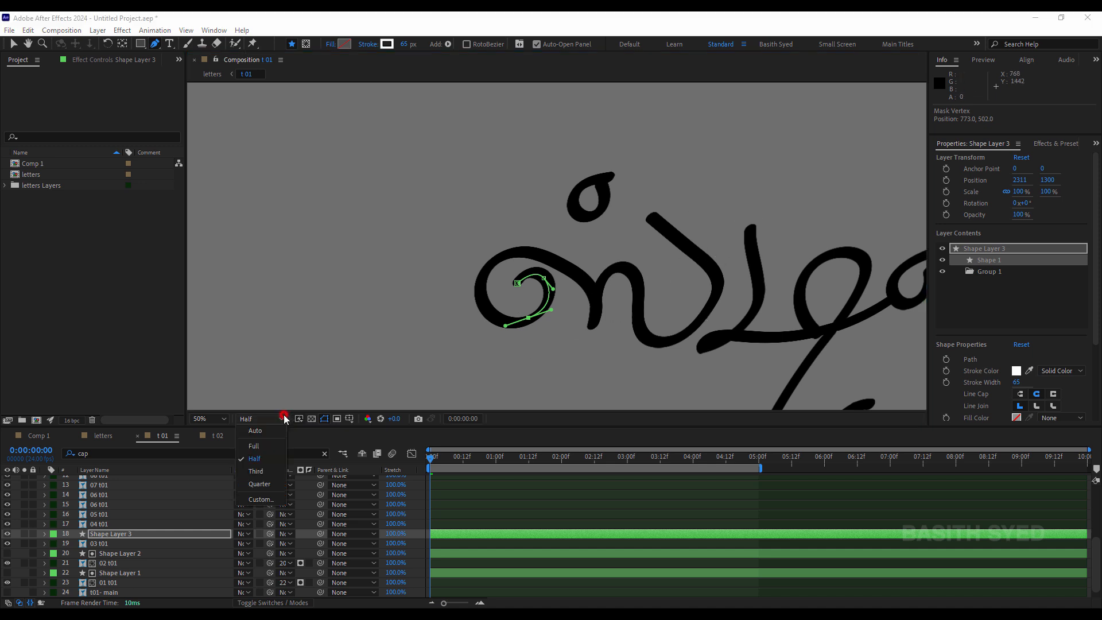
pyautogui.click(265, 470)
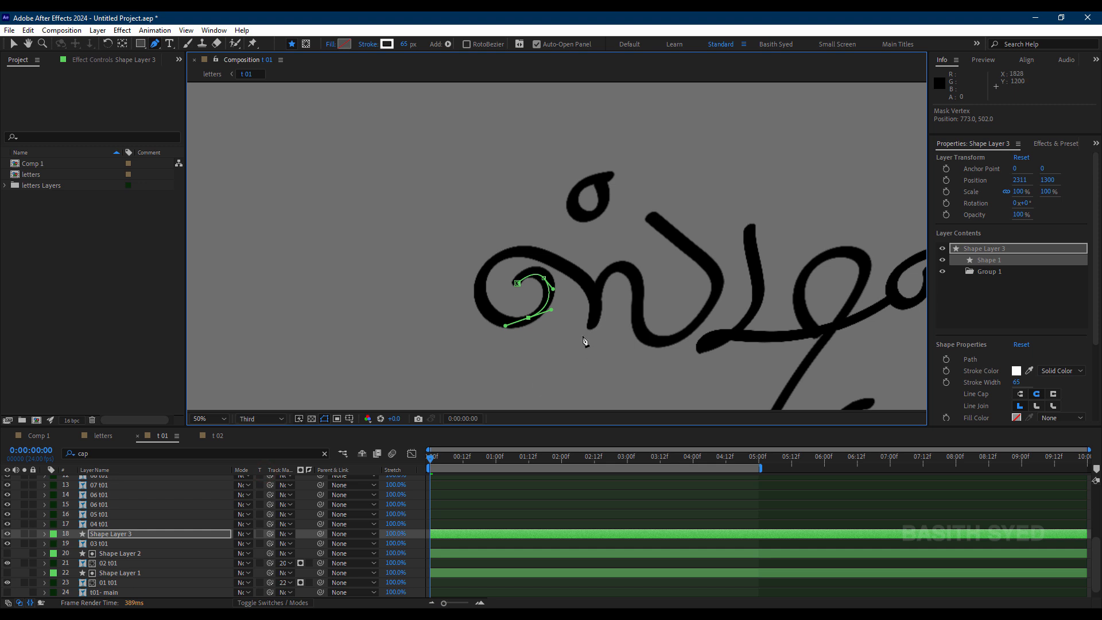
pyautogui.moveTo(480, 291)
pyautogui.mouseDown()
pyautogui.moveTo(478, 268)
pyautogui.moveTo(536, 252)
pyautogui.moveTo(590, 290)
pyautogui.mouseUp()
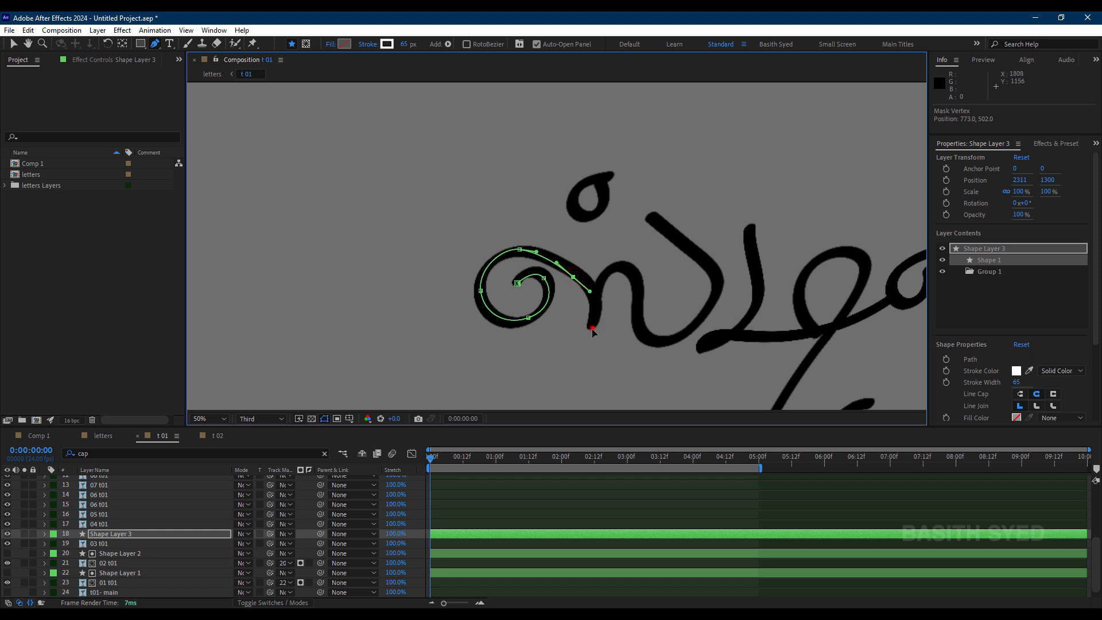
pyautogui.moveTo(593, 328); pyautogui.dragTo(587, 343)
# Set Shape Layer 3 as the track matte of 03 t01, then solo 03 t01 and scrub to 0:00:00:11 to check the reveal
pyautogui.click(103, 545)
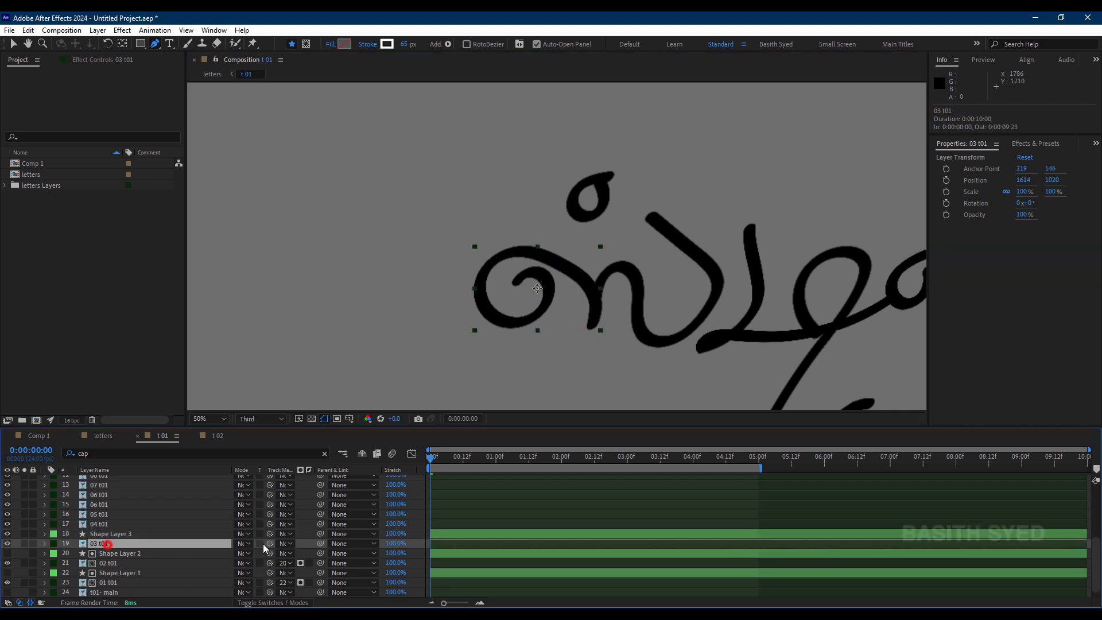
pyautogui.moveTo(270, 543); pyautogui.dragTo(199, 535)
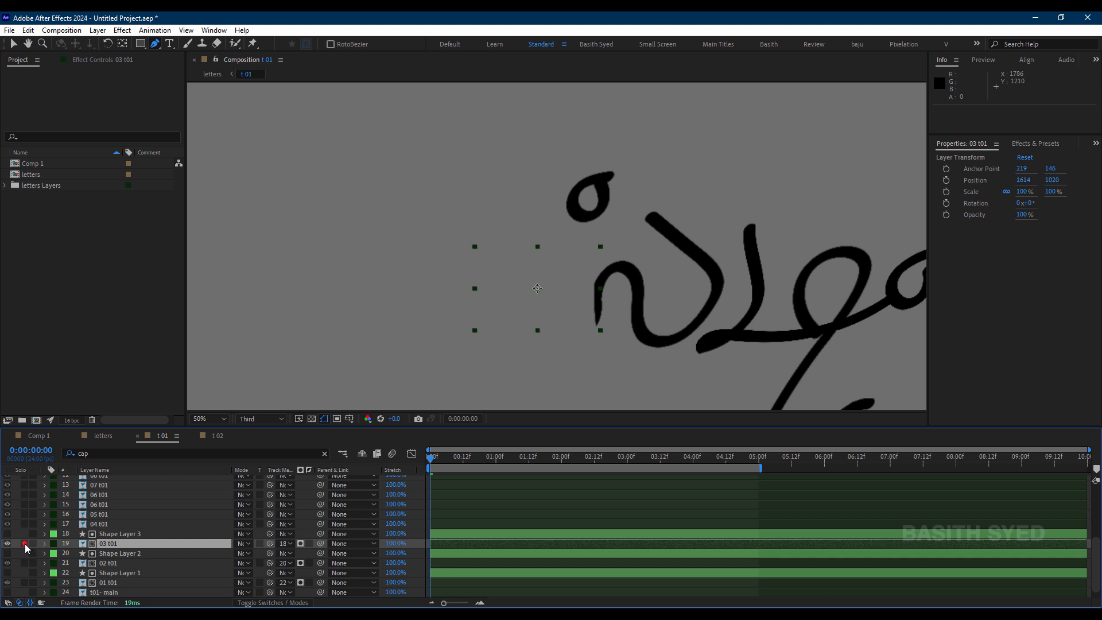
pyautogui.click(24, 544)
pyautogui.moveTo(435, 463); pyautogui.dragTo(465, 463)
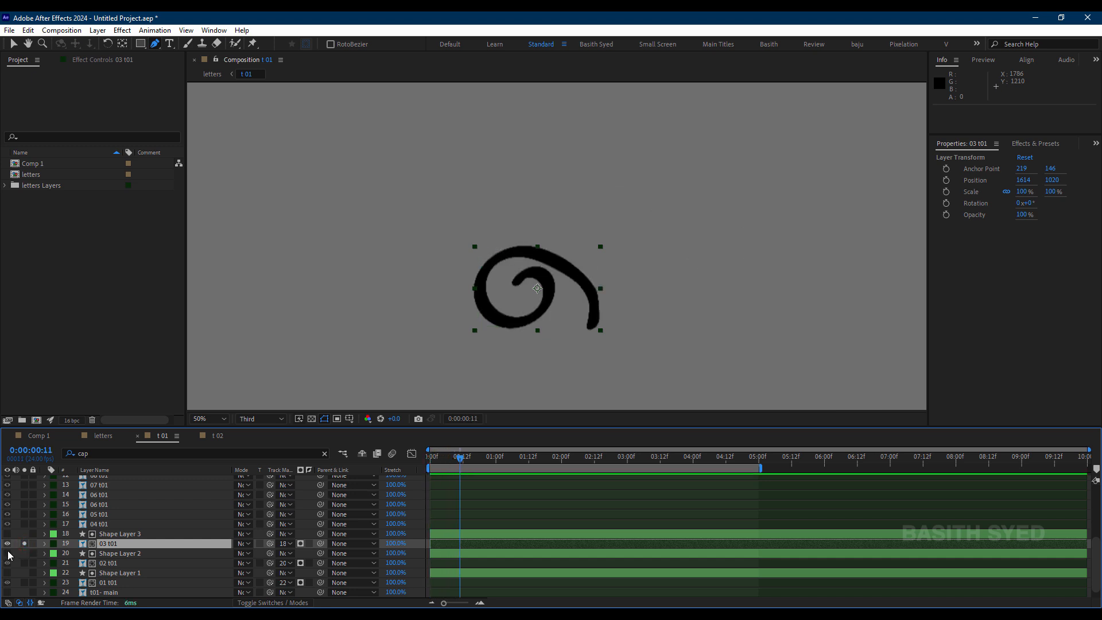